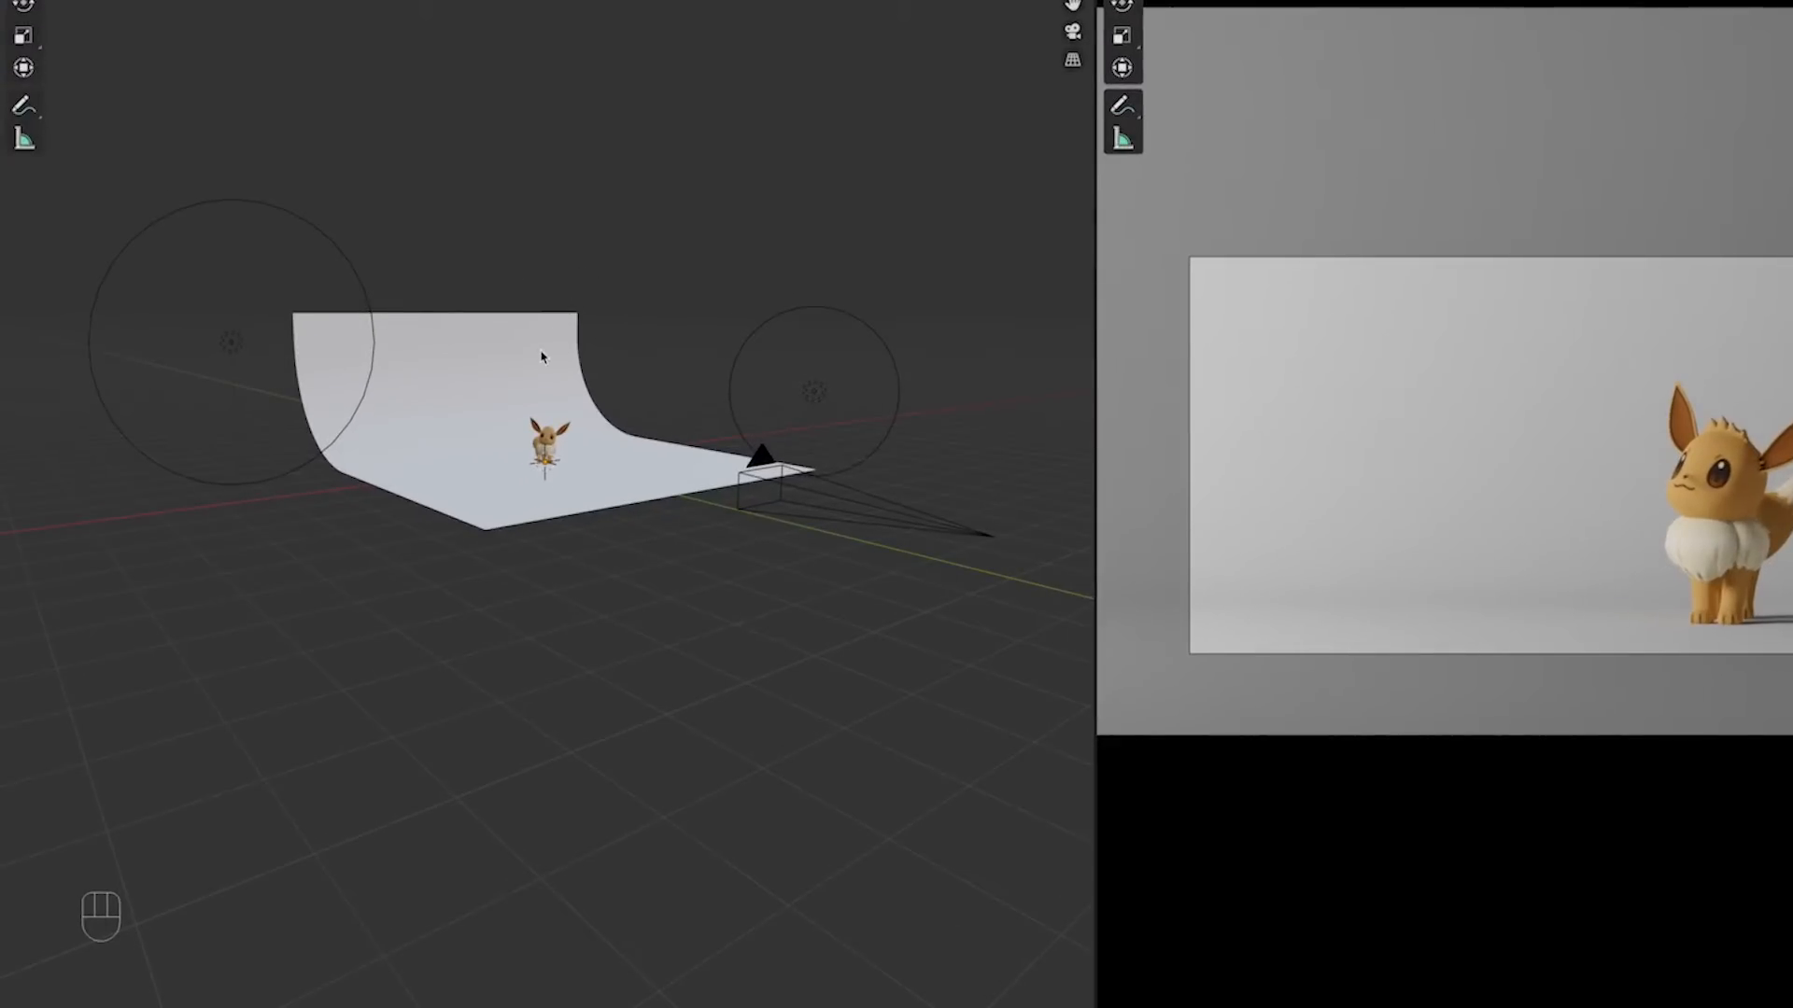
Step: Hide the curved backdrop and the Eevee armature so only the character model stays displayed
left_click(407, 413)
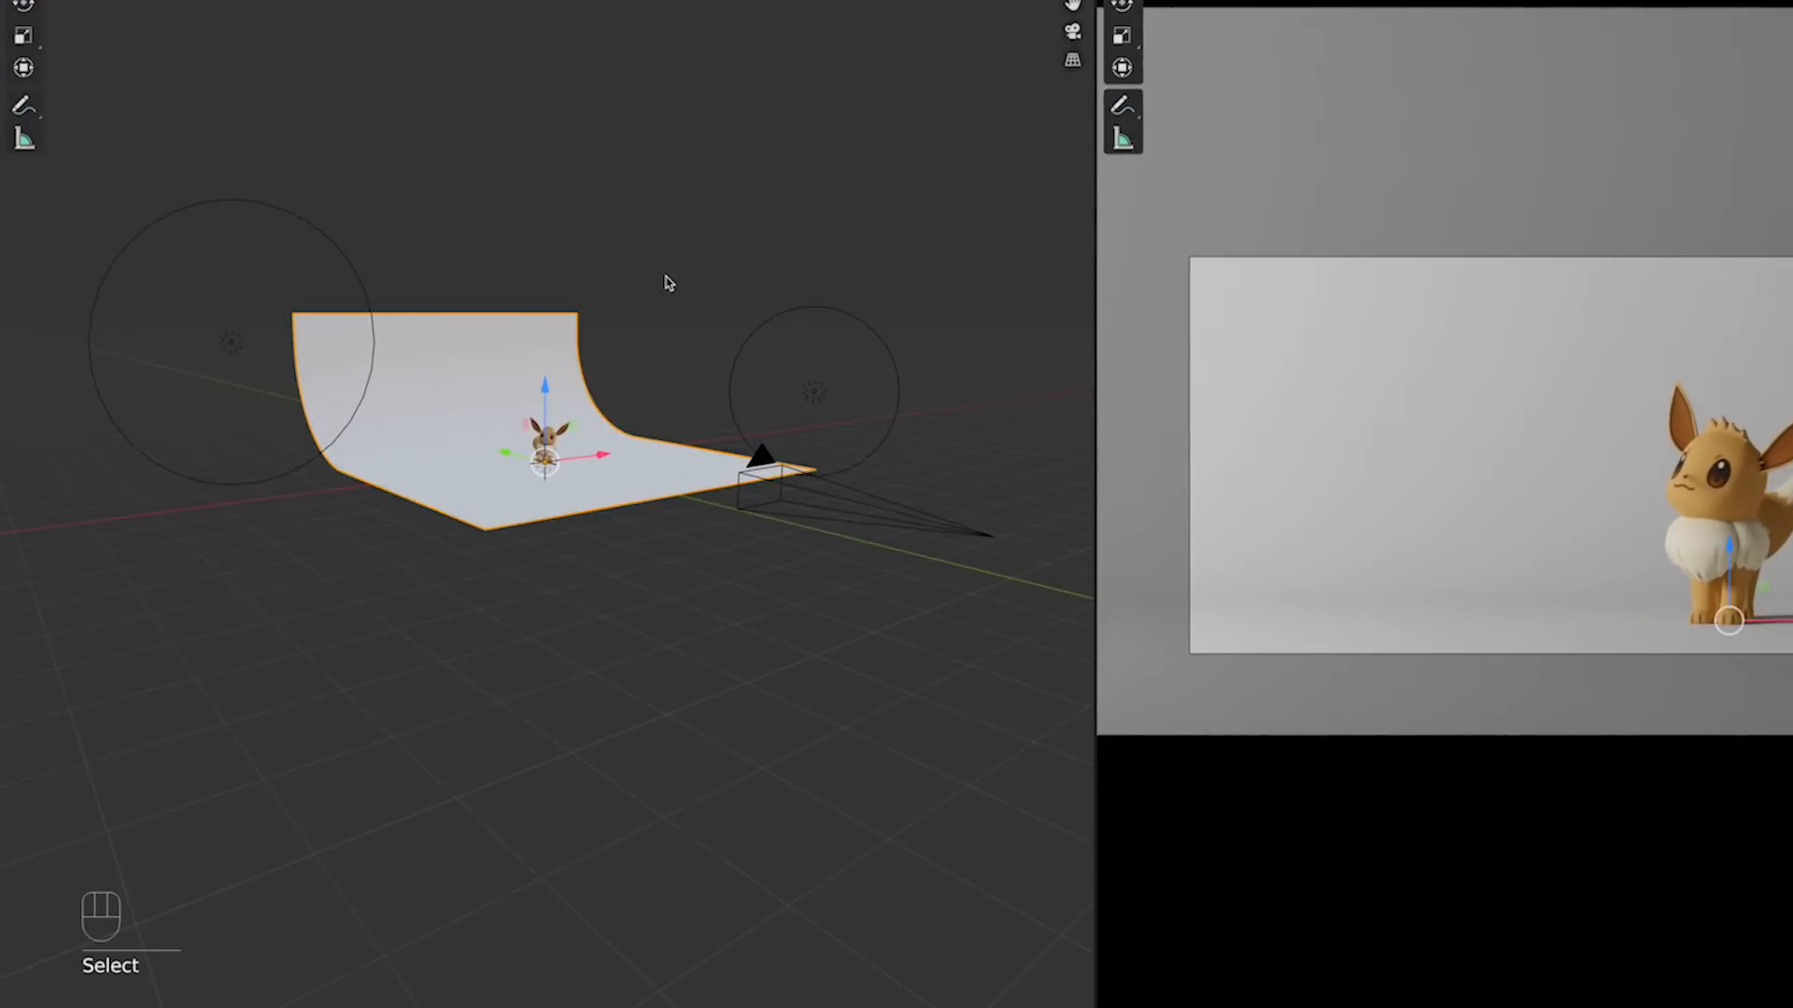
key("h")
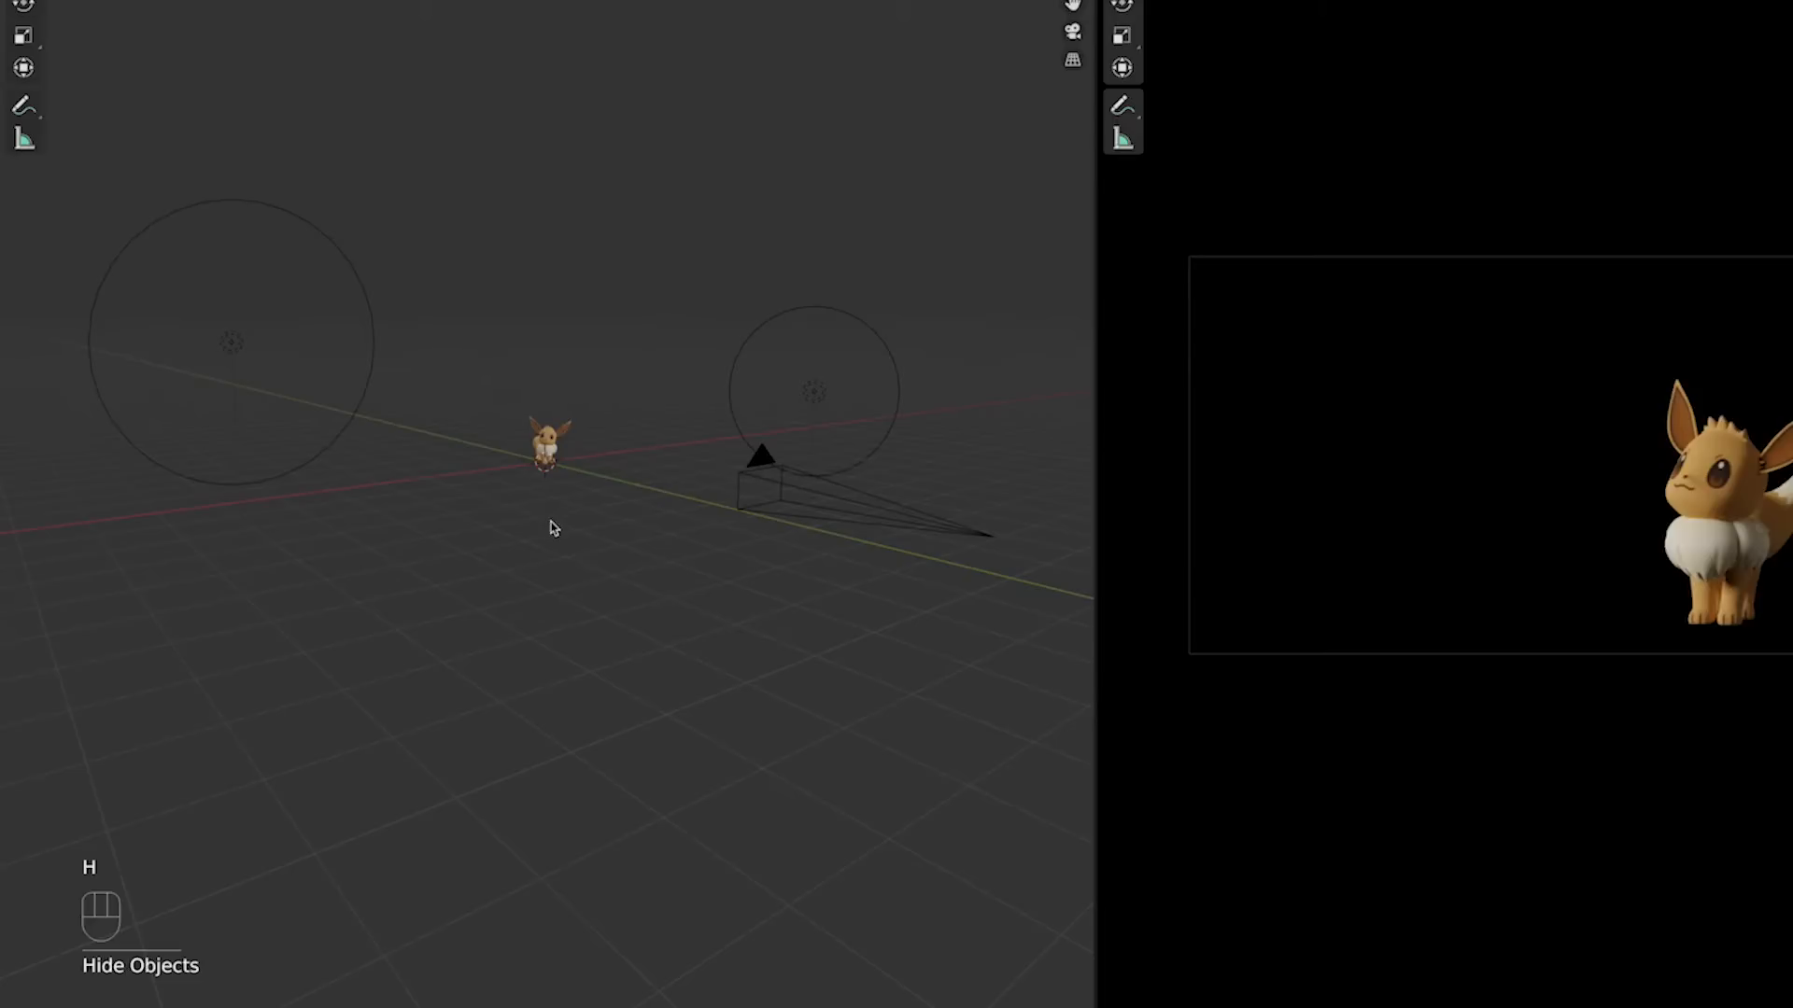
scroll(579, 480, "up", 10)
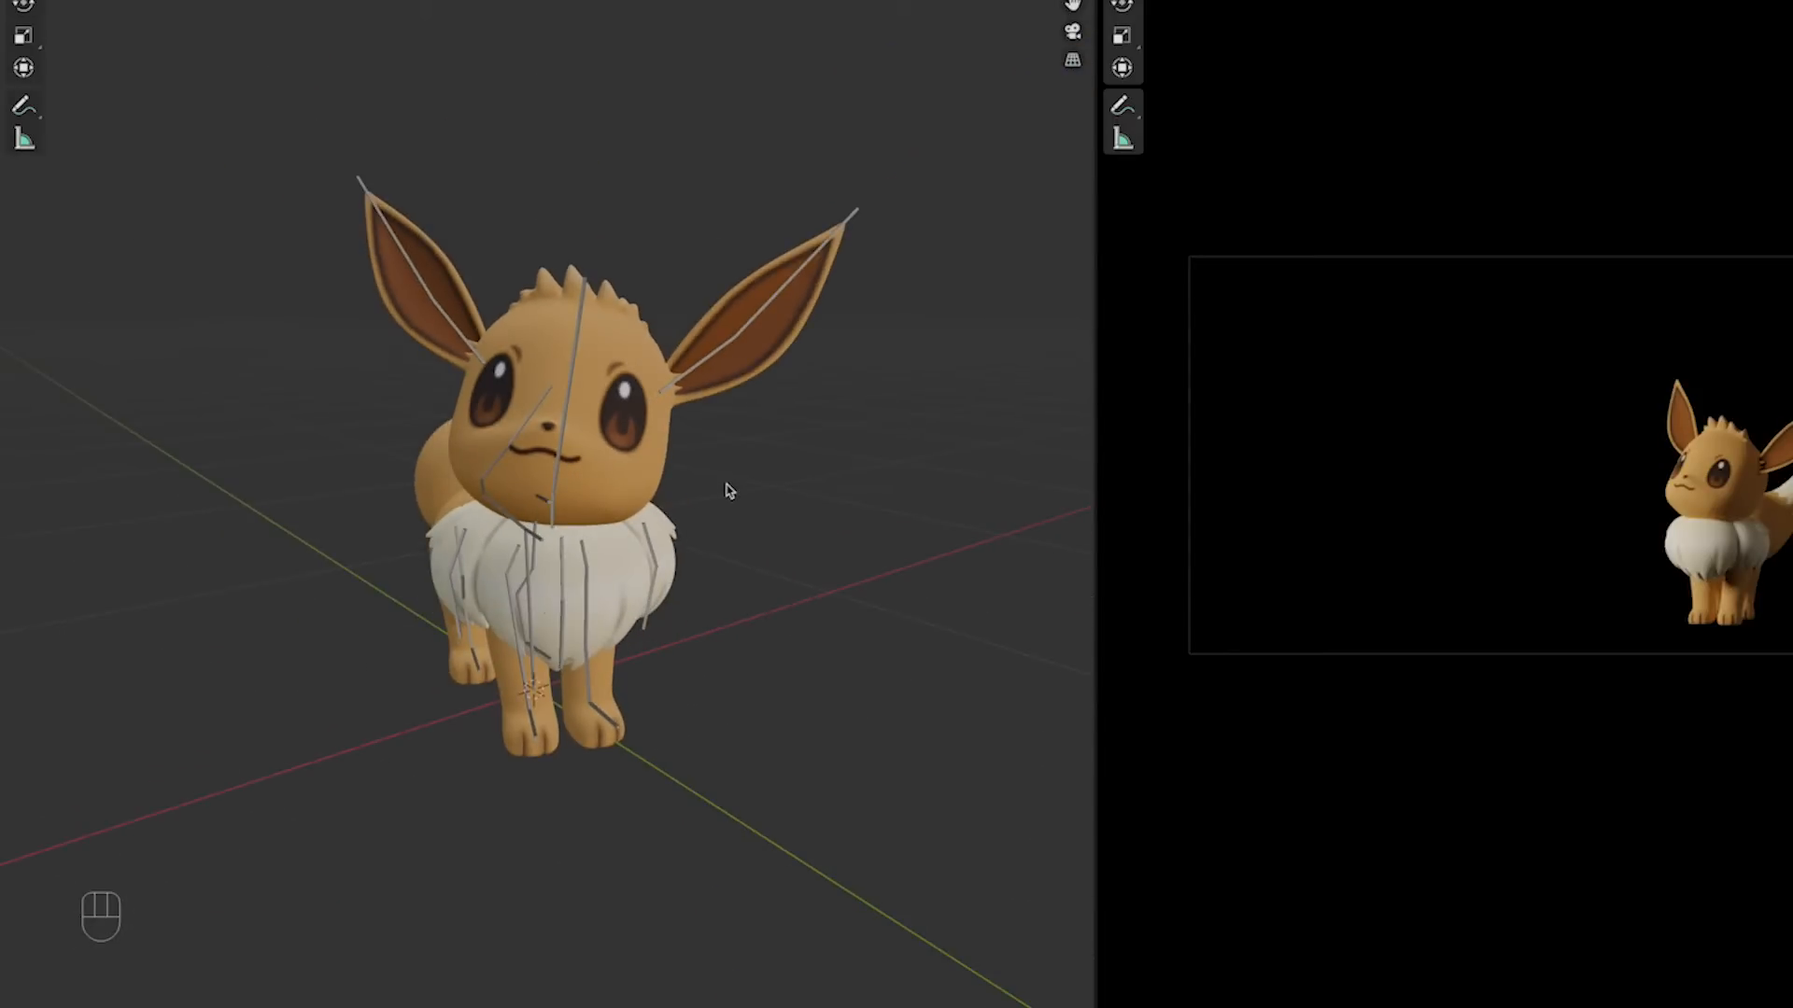
left_click(570, 411)
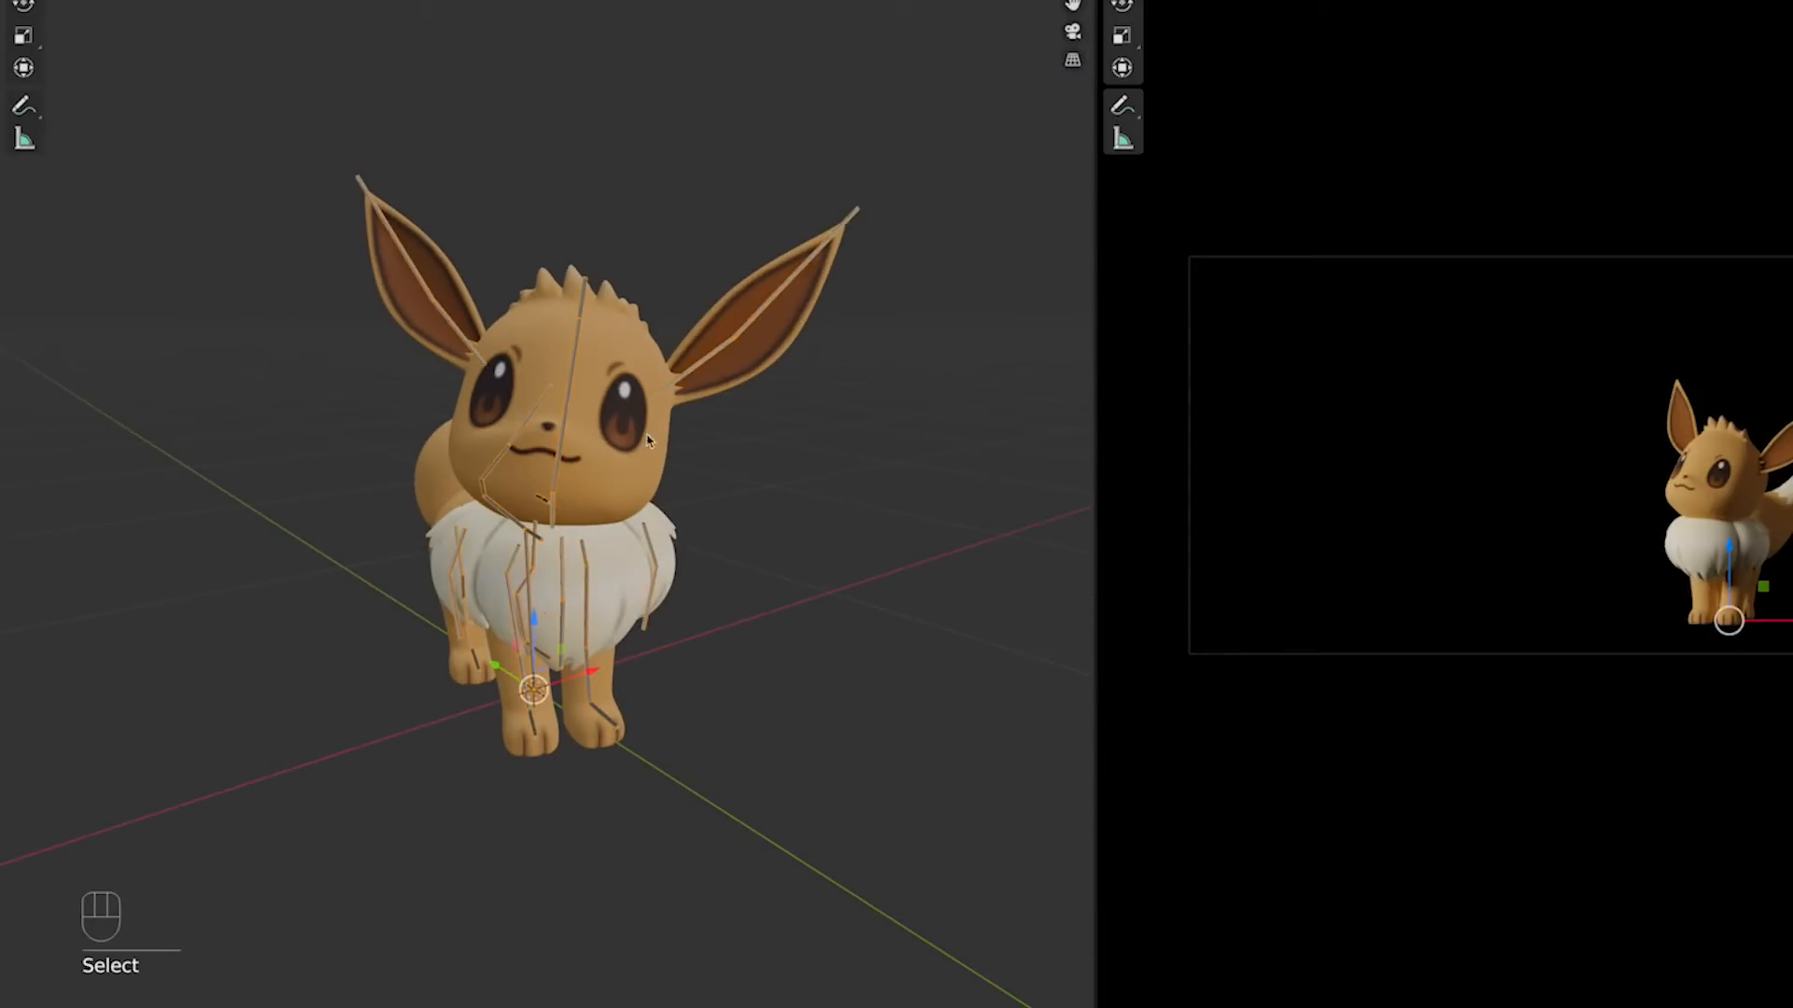
key("h")
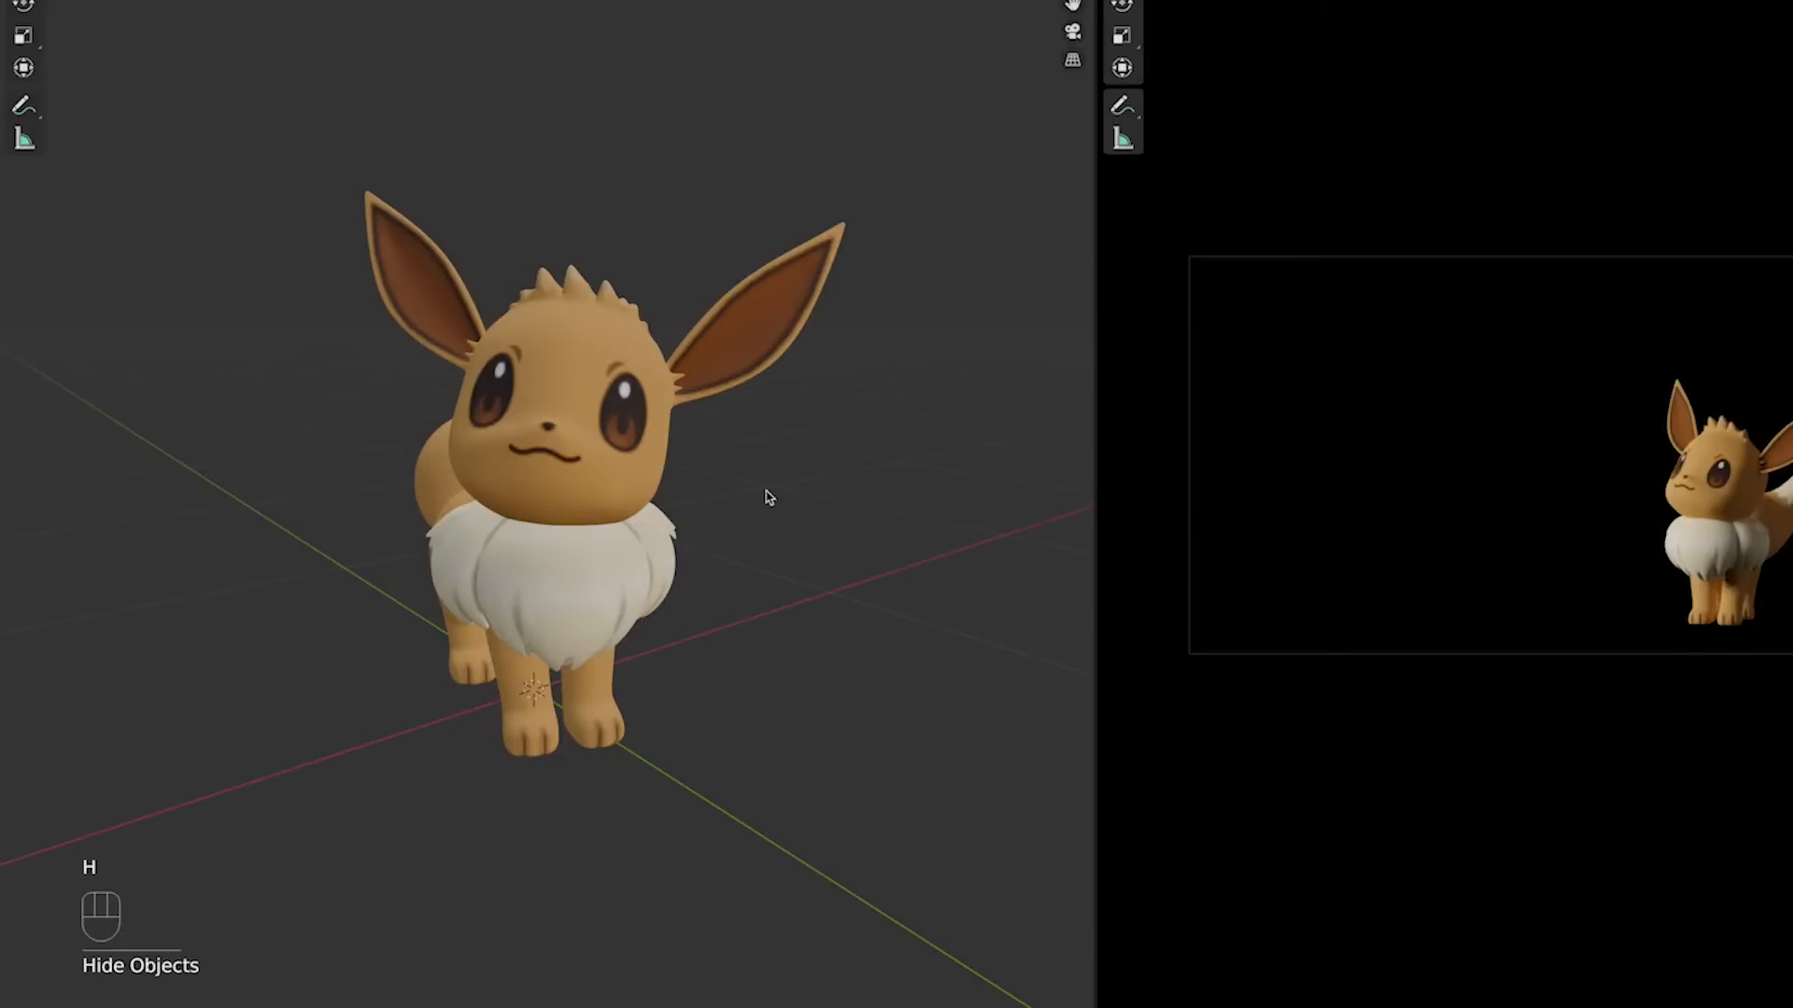
scroll(767, 497, "down", 3)
mouse_move(764, 497)
middle_mouse_down()
mouse_move(692, 481)
mouse_move(816, 488)
mouse_move(748, 508)
middle_mouse_up()
scroll(750, 501, "up", 2)
scroll(752, 500, "up", 3)
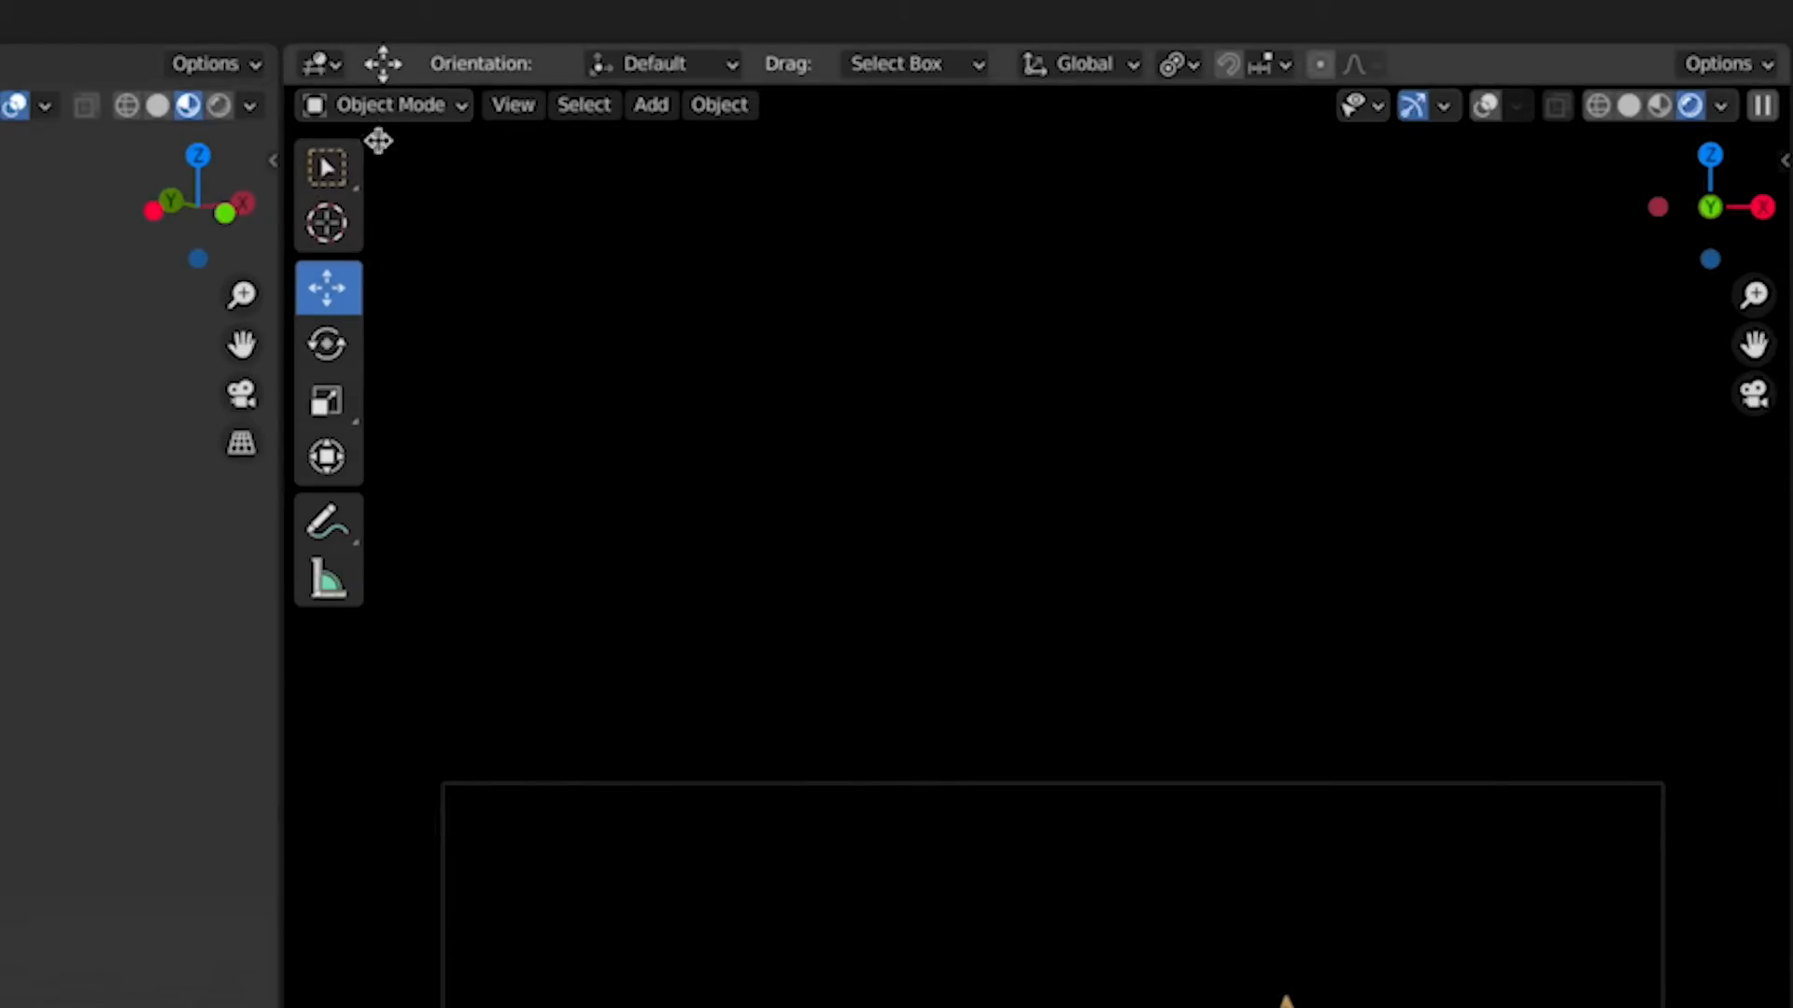
Step: Change the camera viewport to a Shader Editor and select the Eevee model to show its material nodes
left_click(338, 65)
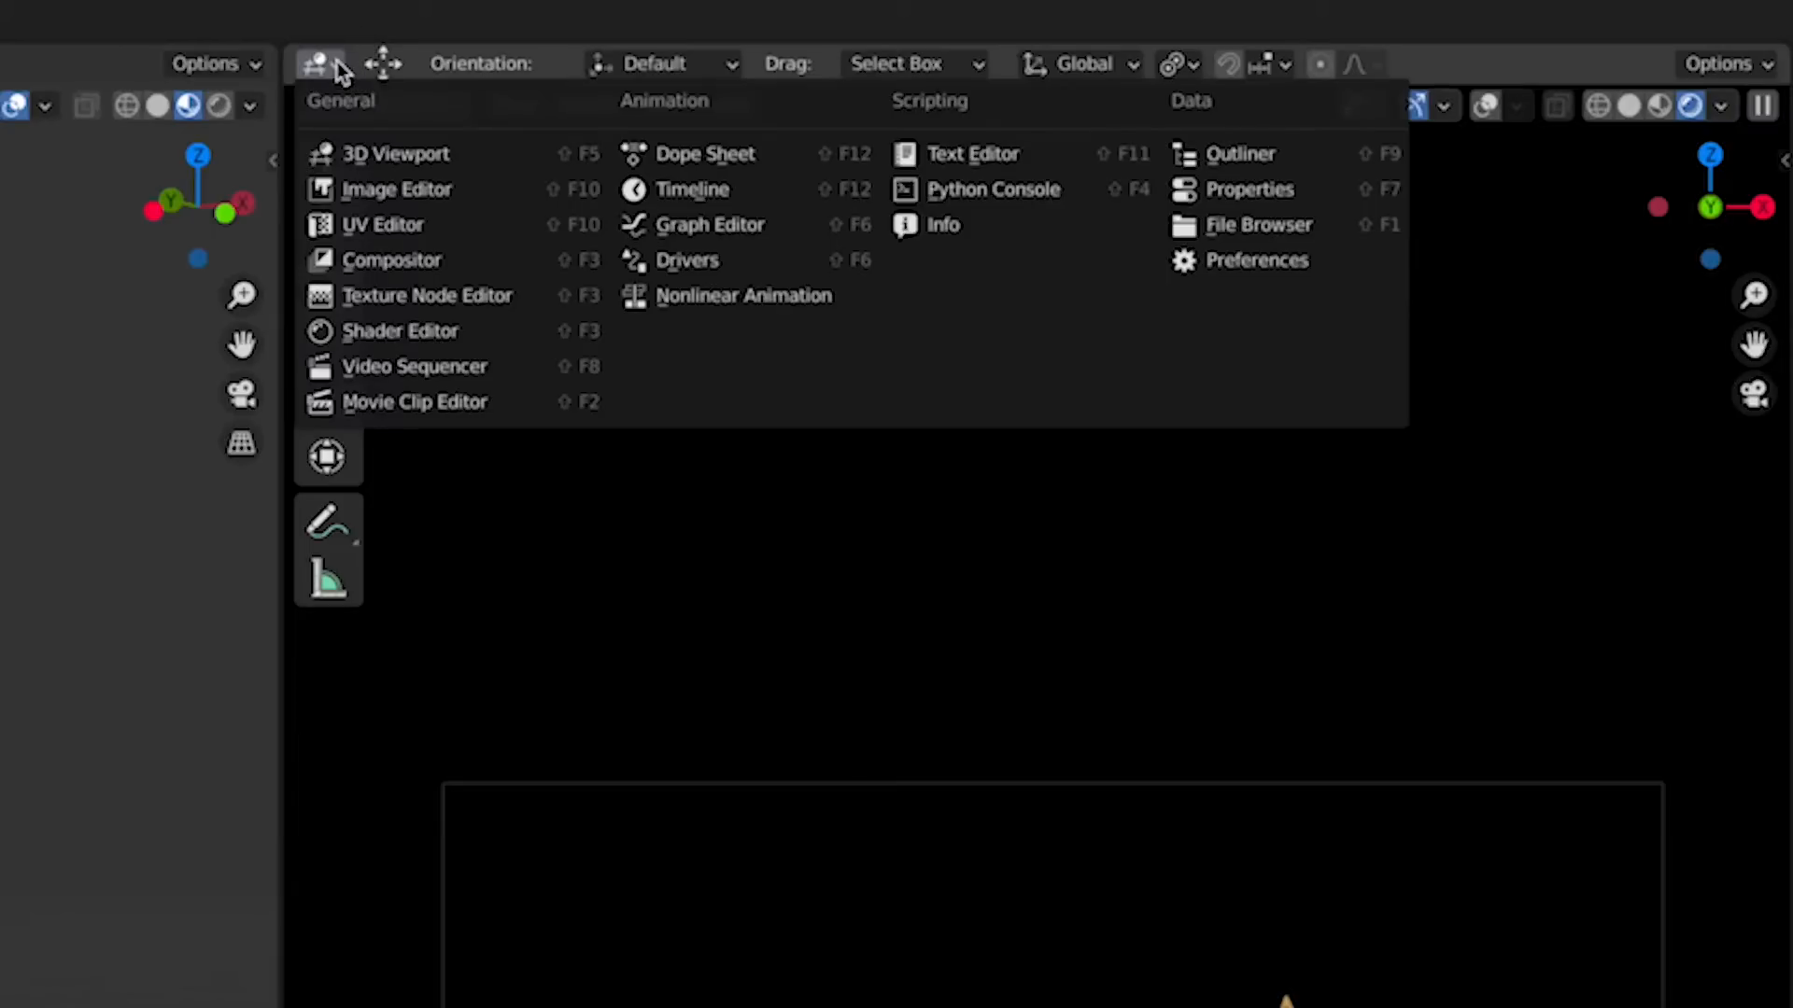
left_click(478, 333)
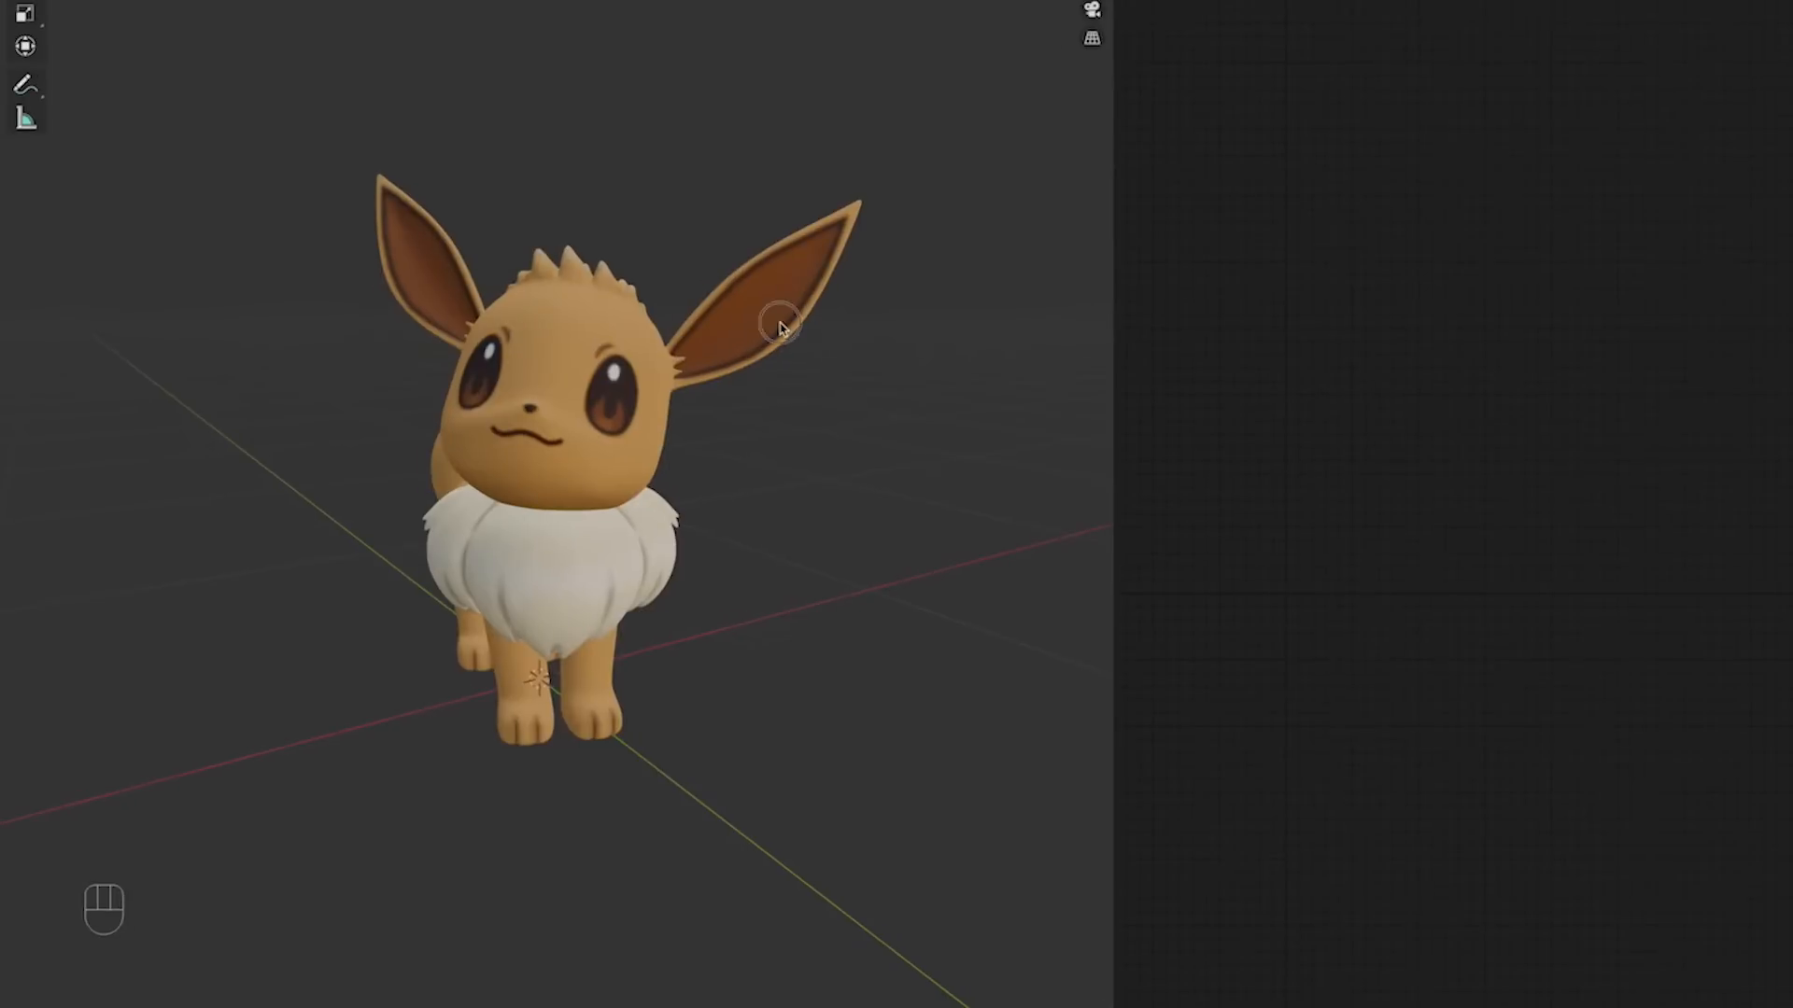
left_click(588, 408)
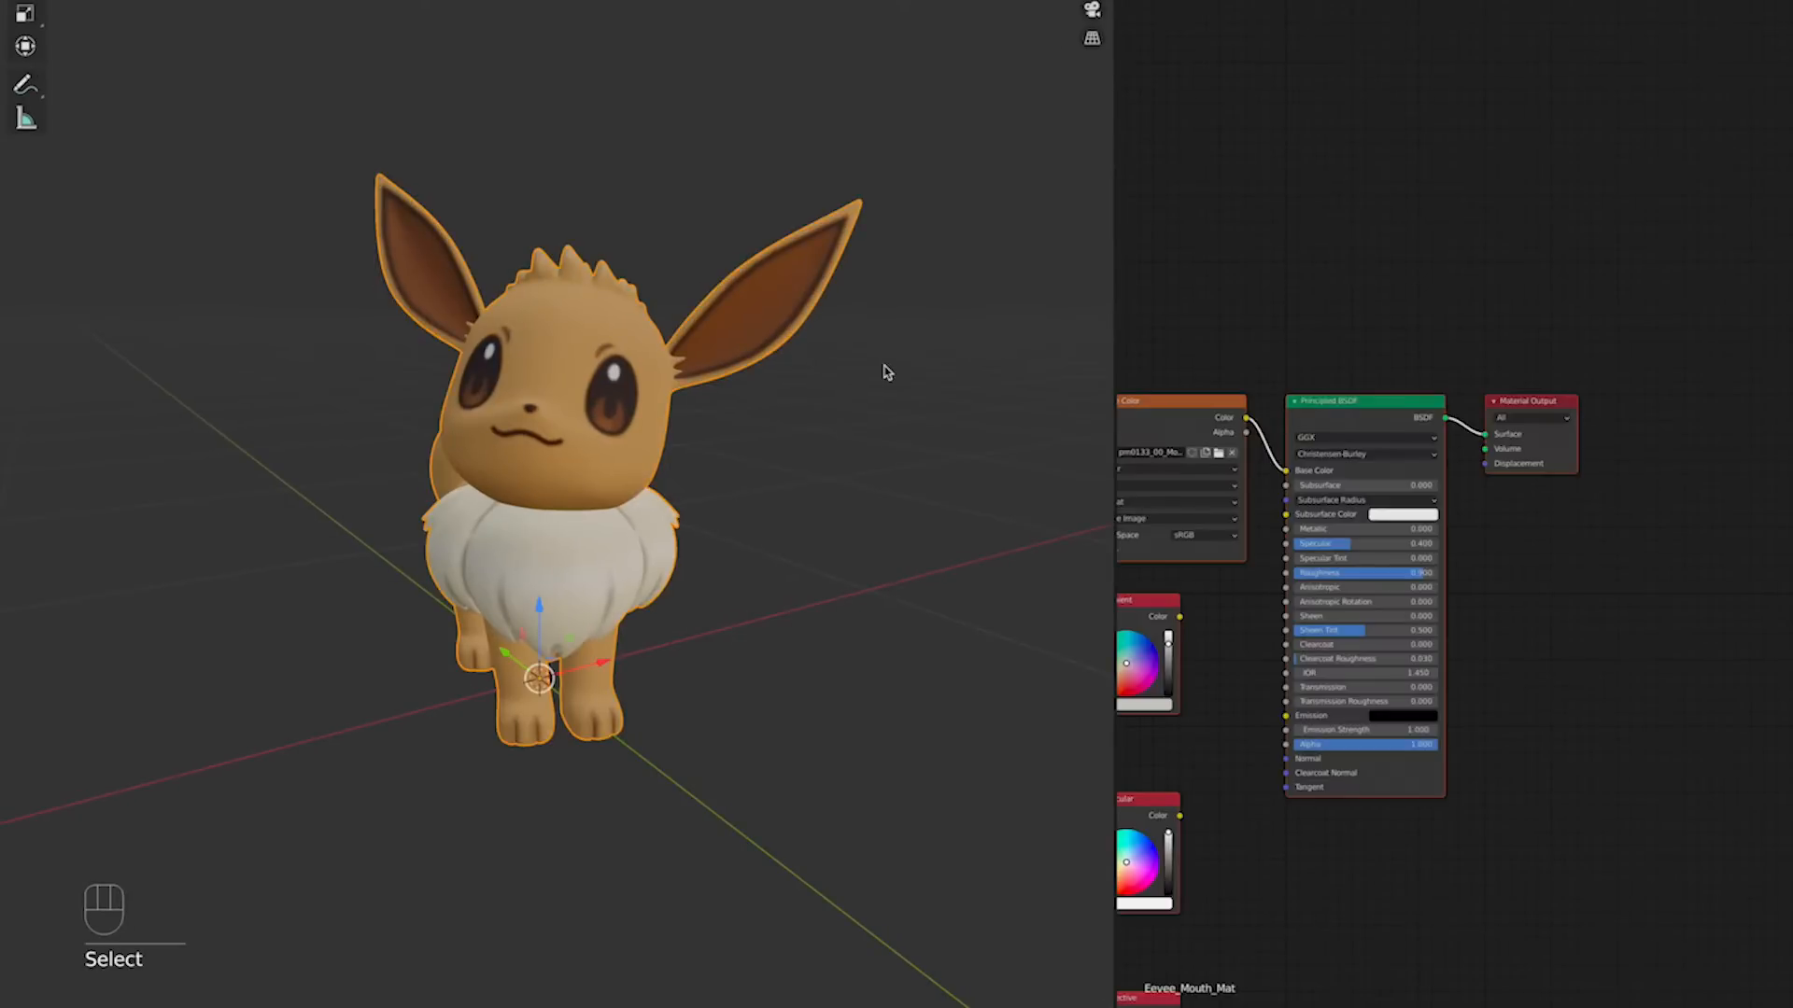
middle_click_drag(1241, 304, 1353, 86)
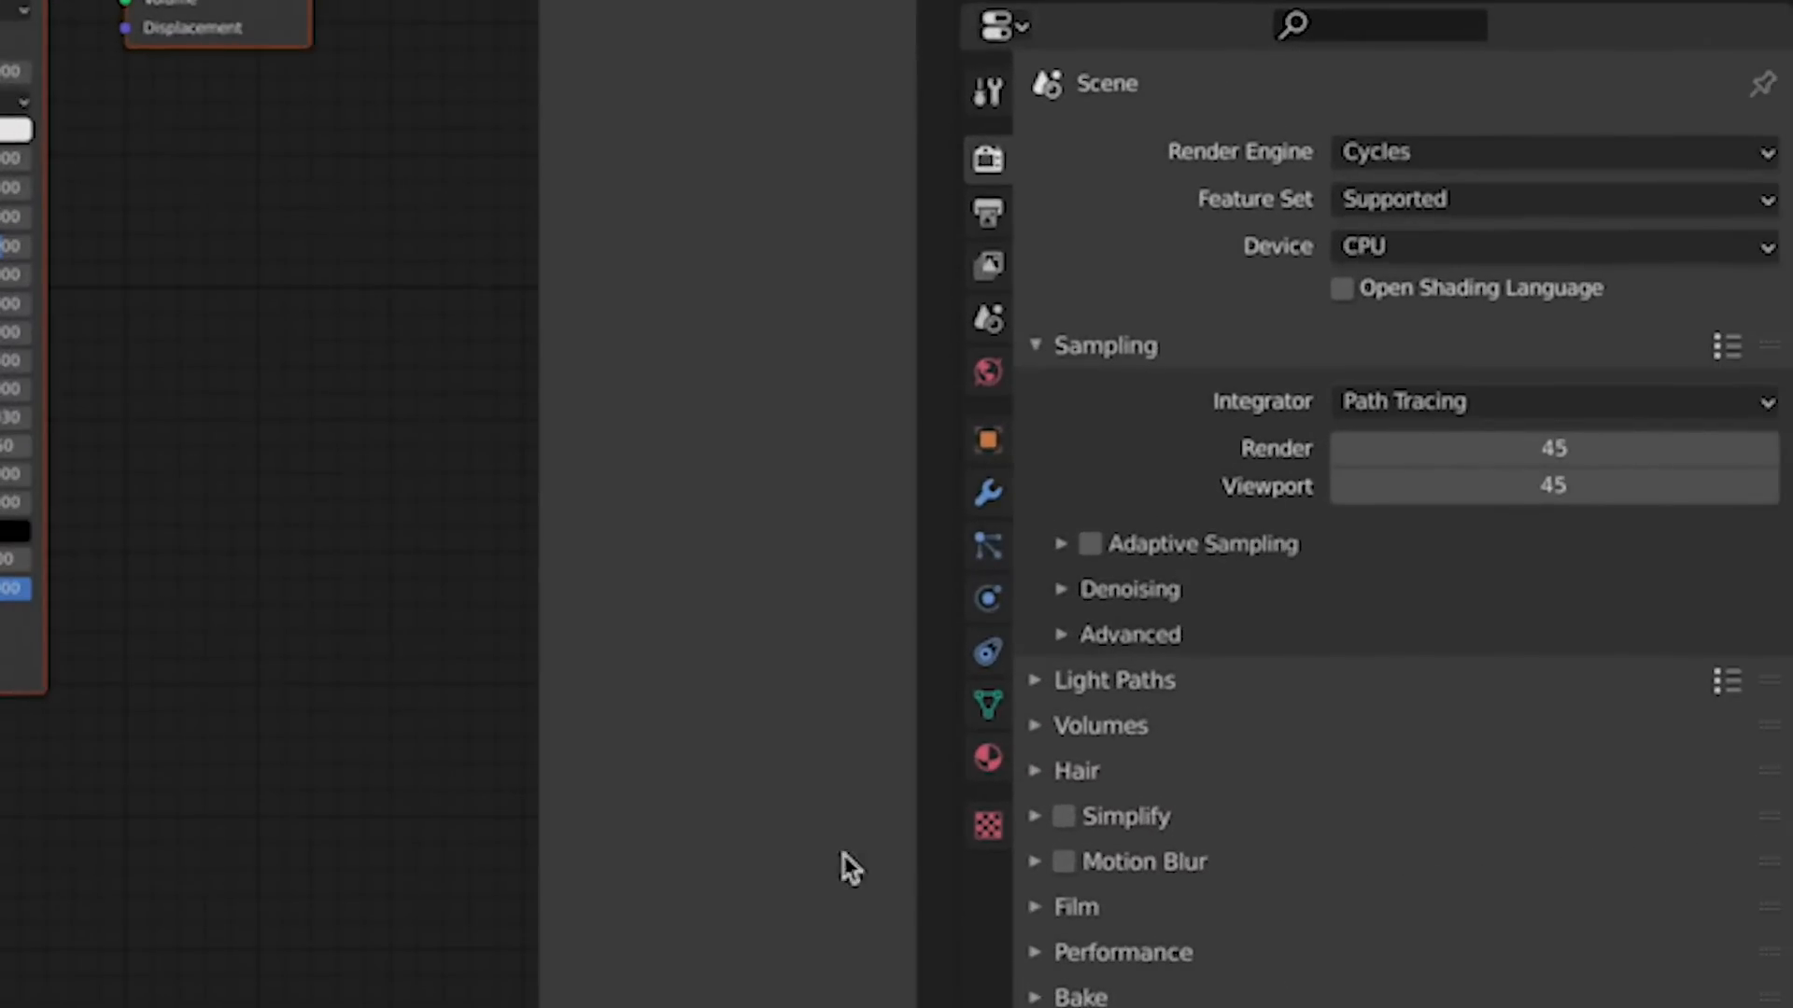
Step: Delete the unconnected Ambient, Specular and Reflective nodes from the Eevee_Body_Mat material
left_click(977, 760)
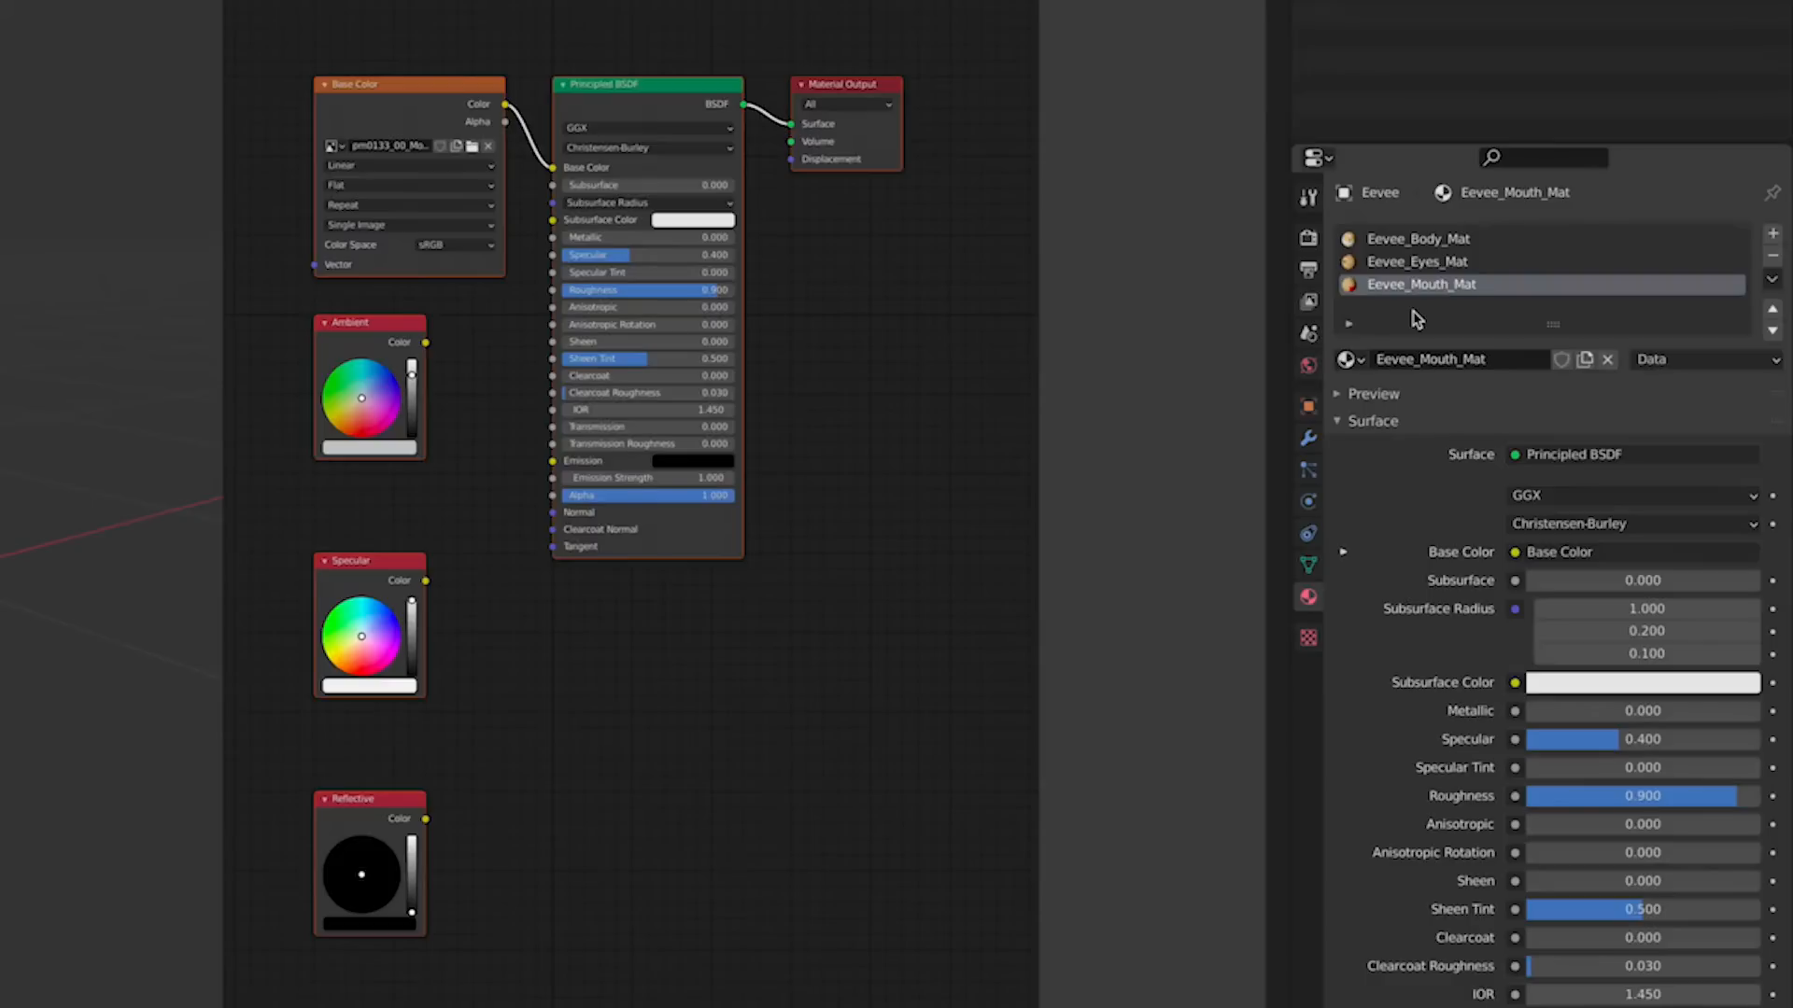
left_click(1463, 244)
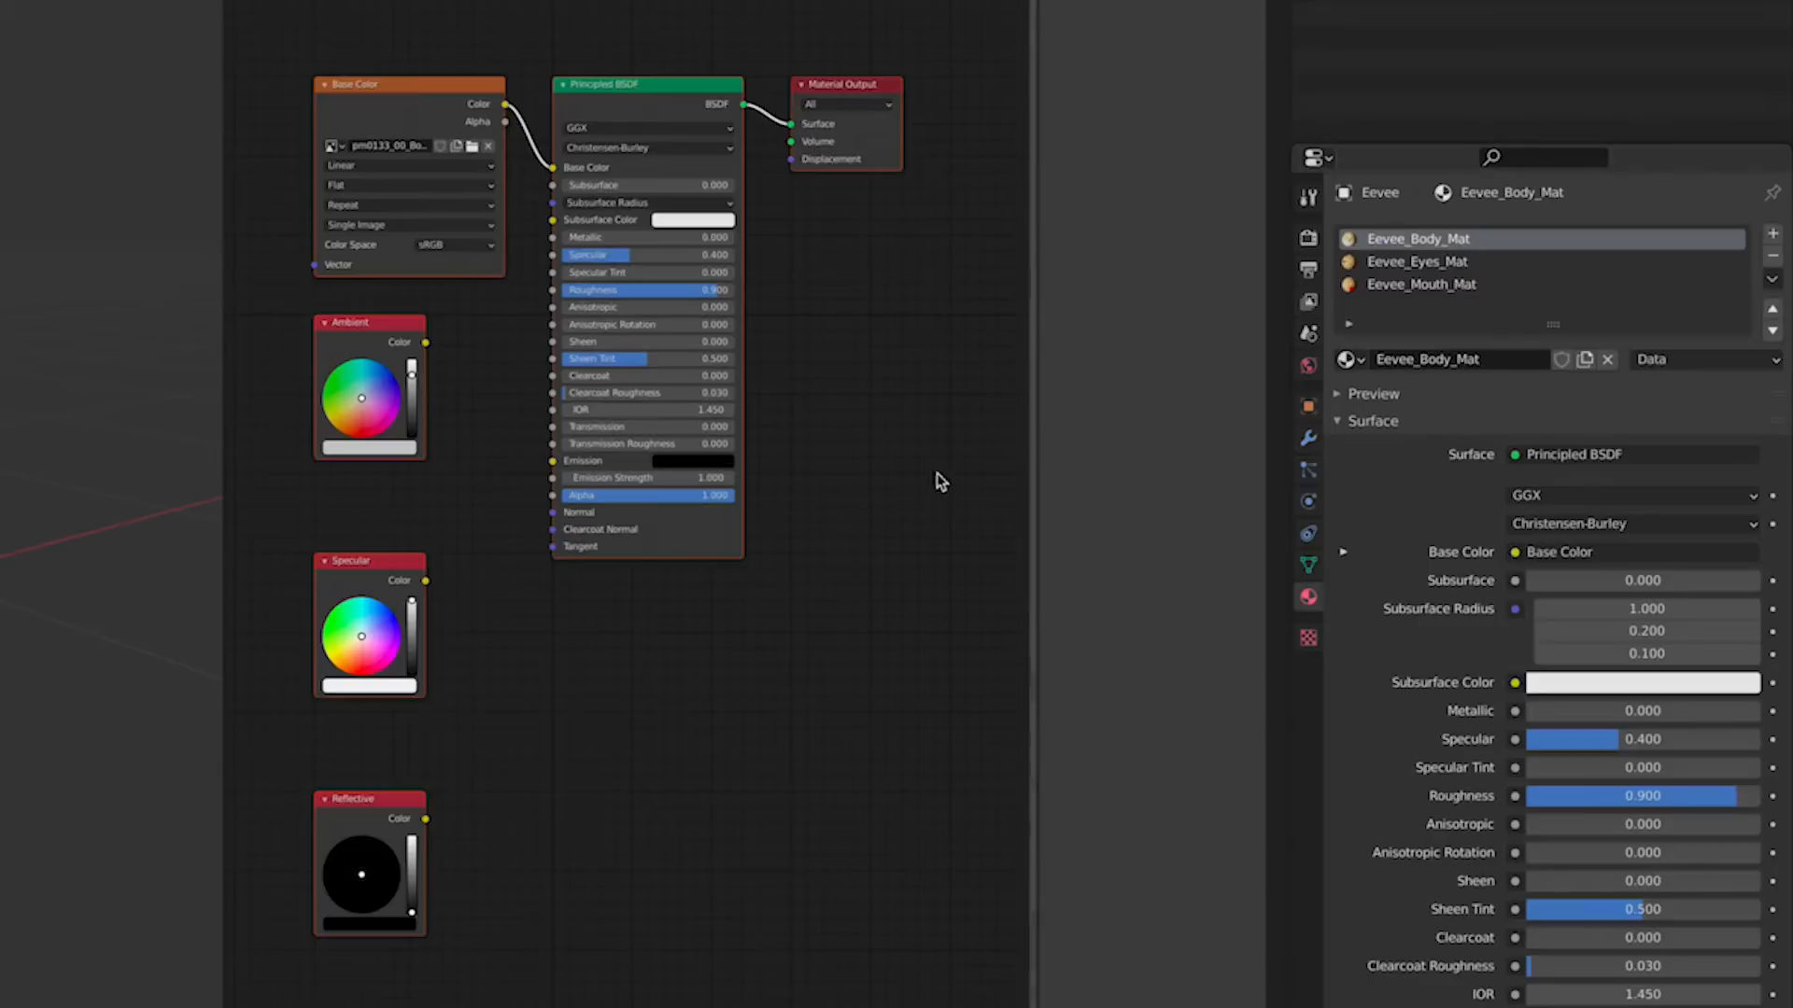
left_click(257, 494)
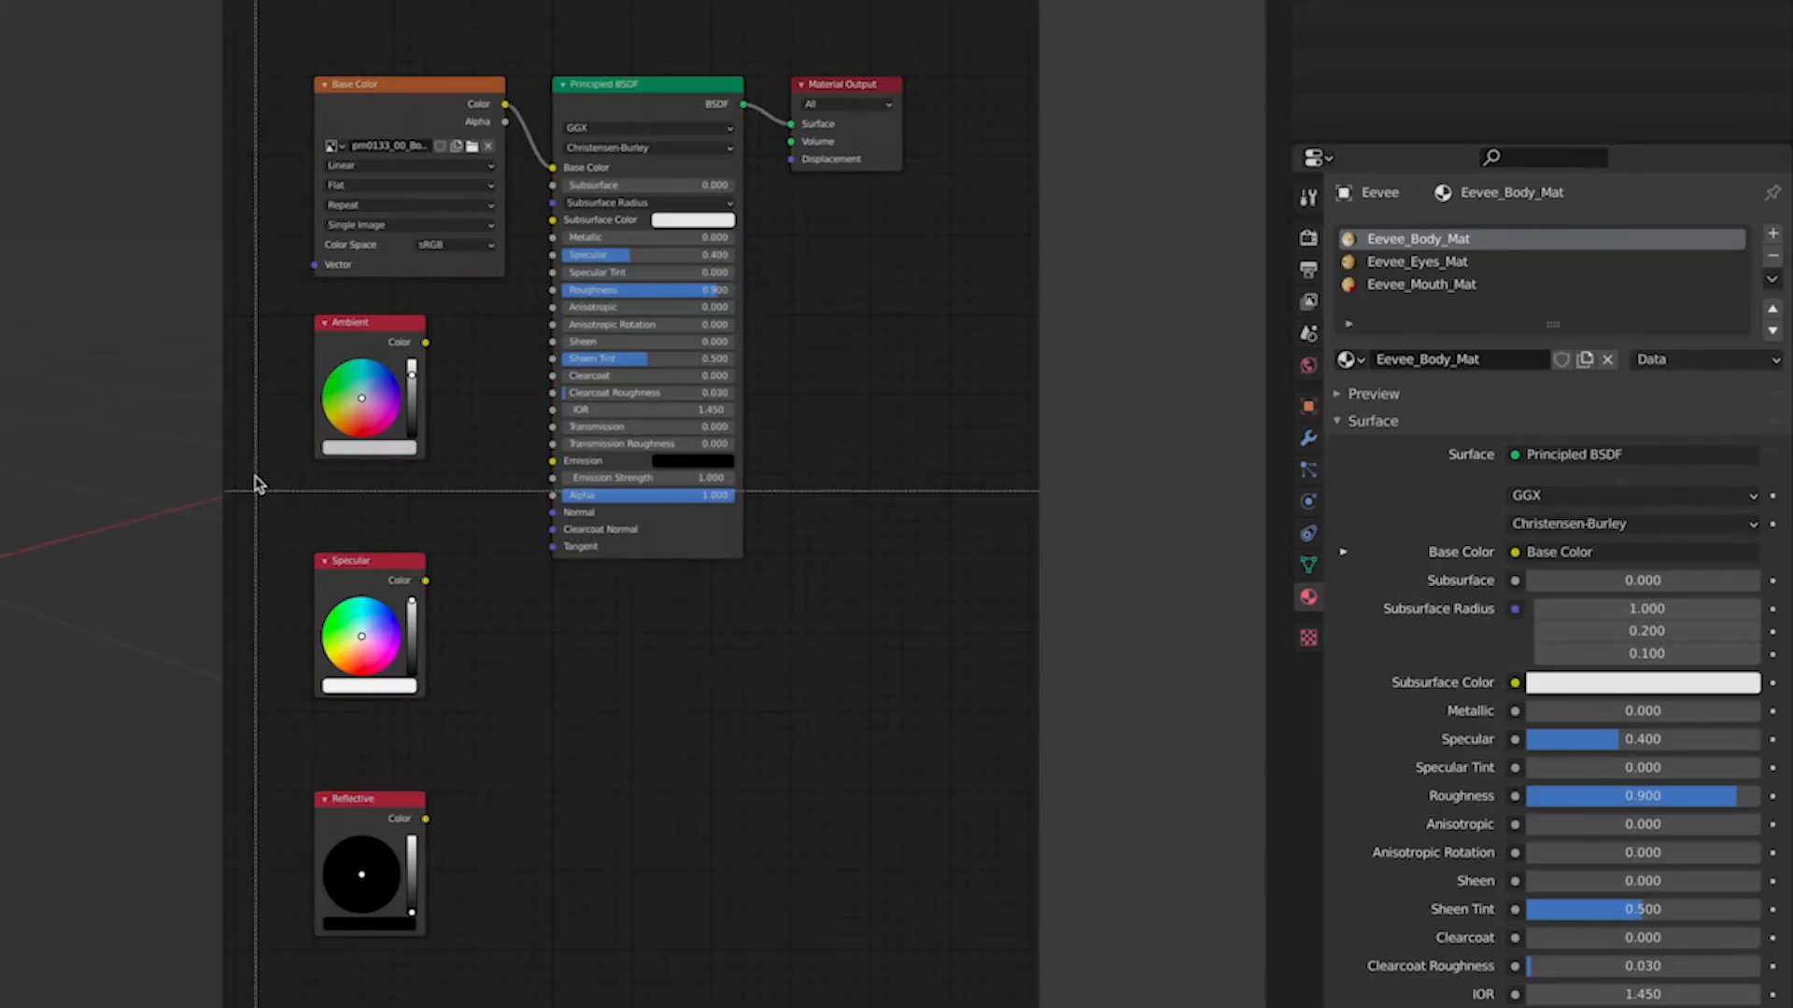
left_click_drag(267, 292, 490, 919)
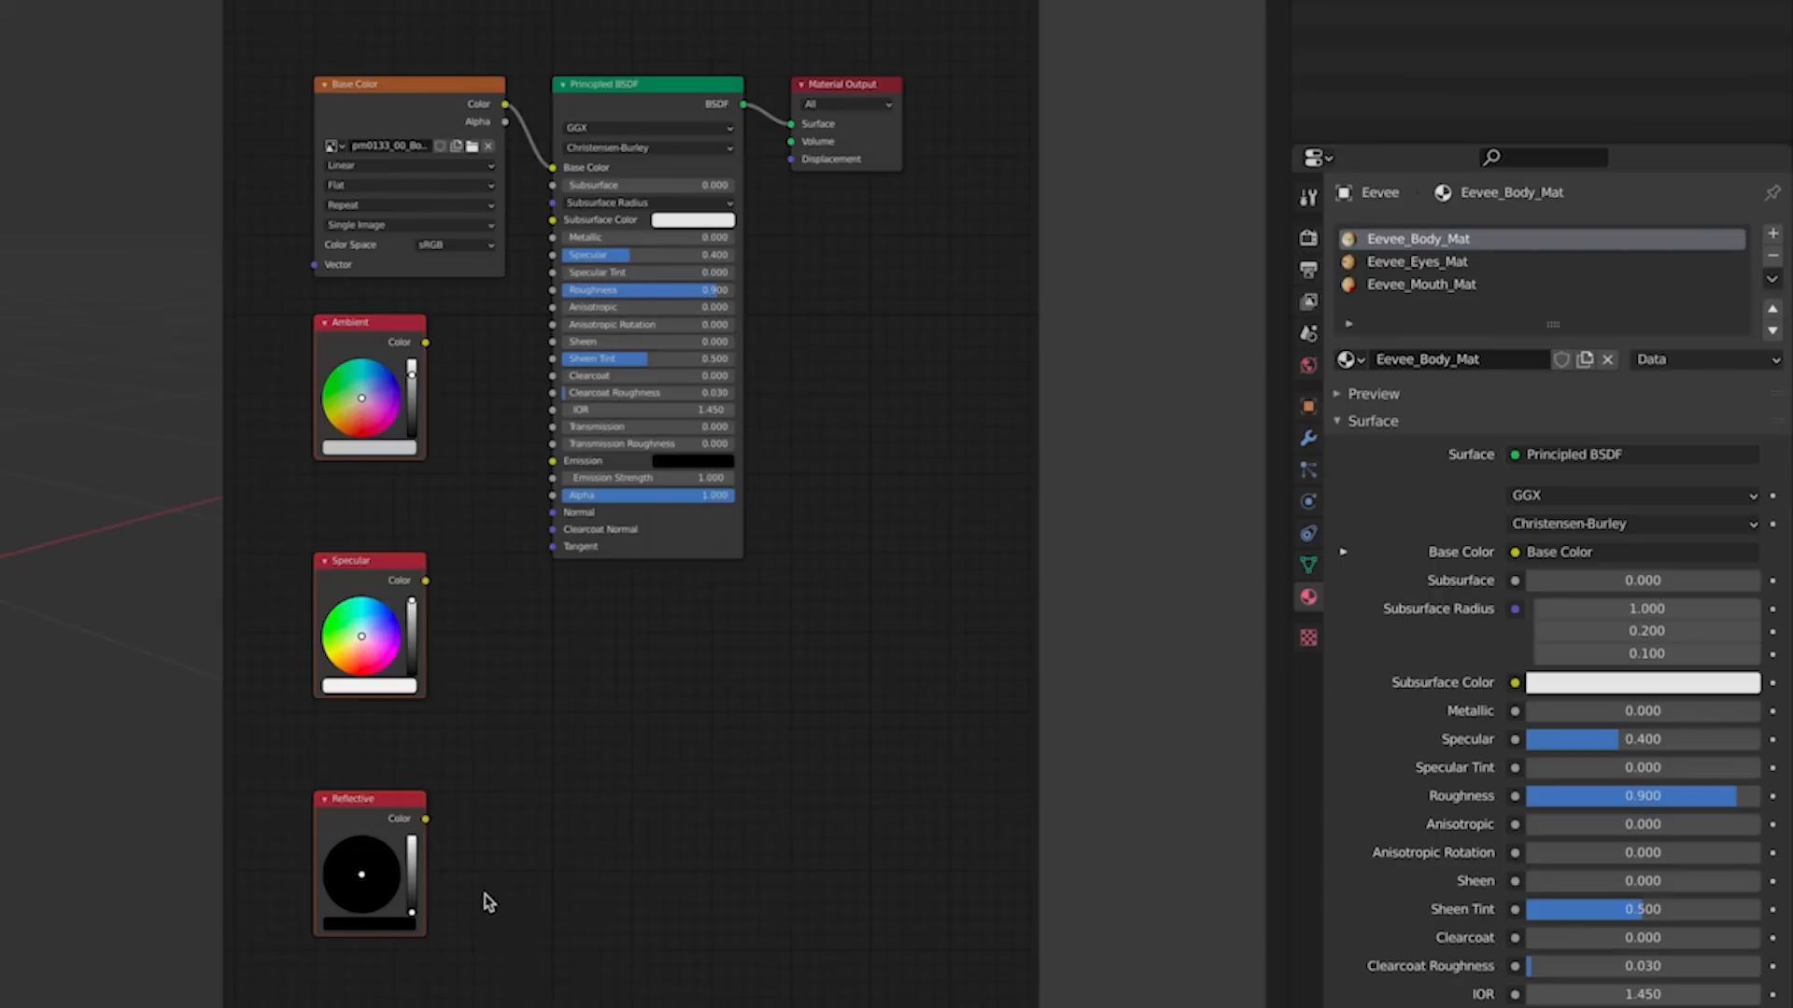
key("Delete")
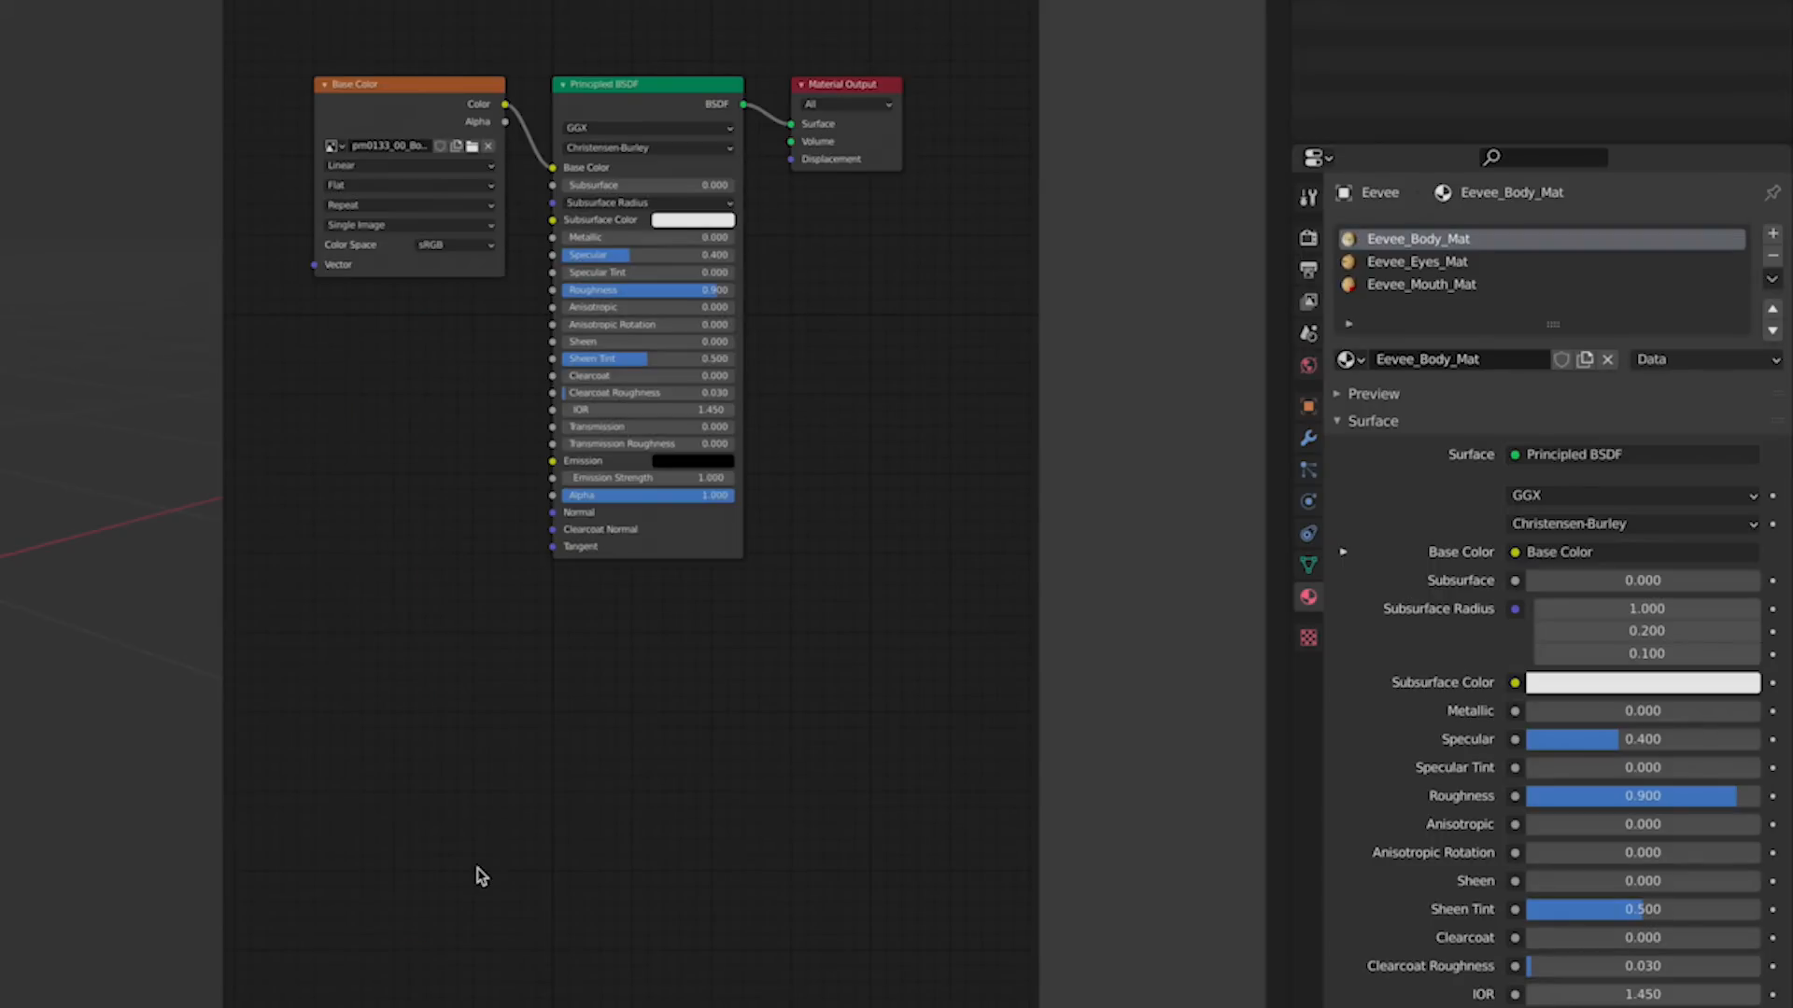
Step: Widen the body material's Base Color node to read its full image file name
left_click(400, 102)
scroll(392, 195, "up", 2)
scroll(390, 205, "up", 5)
middle_click_drag(392, 214, 801, 620)
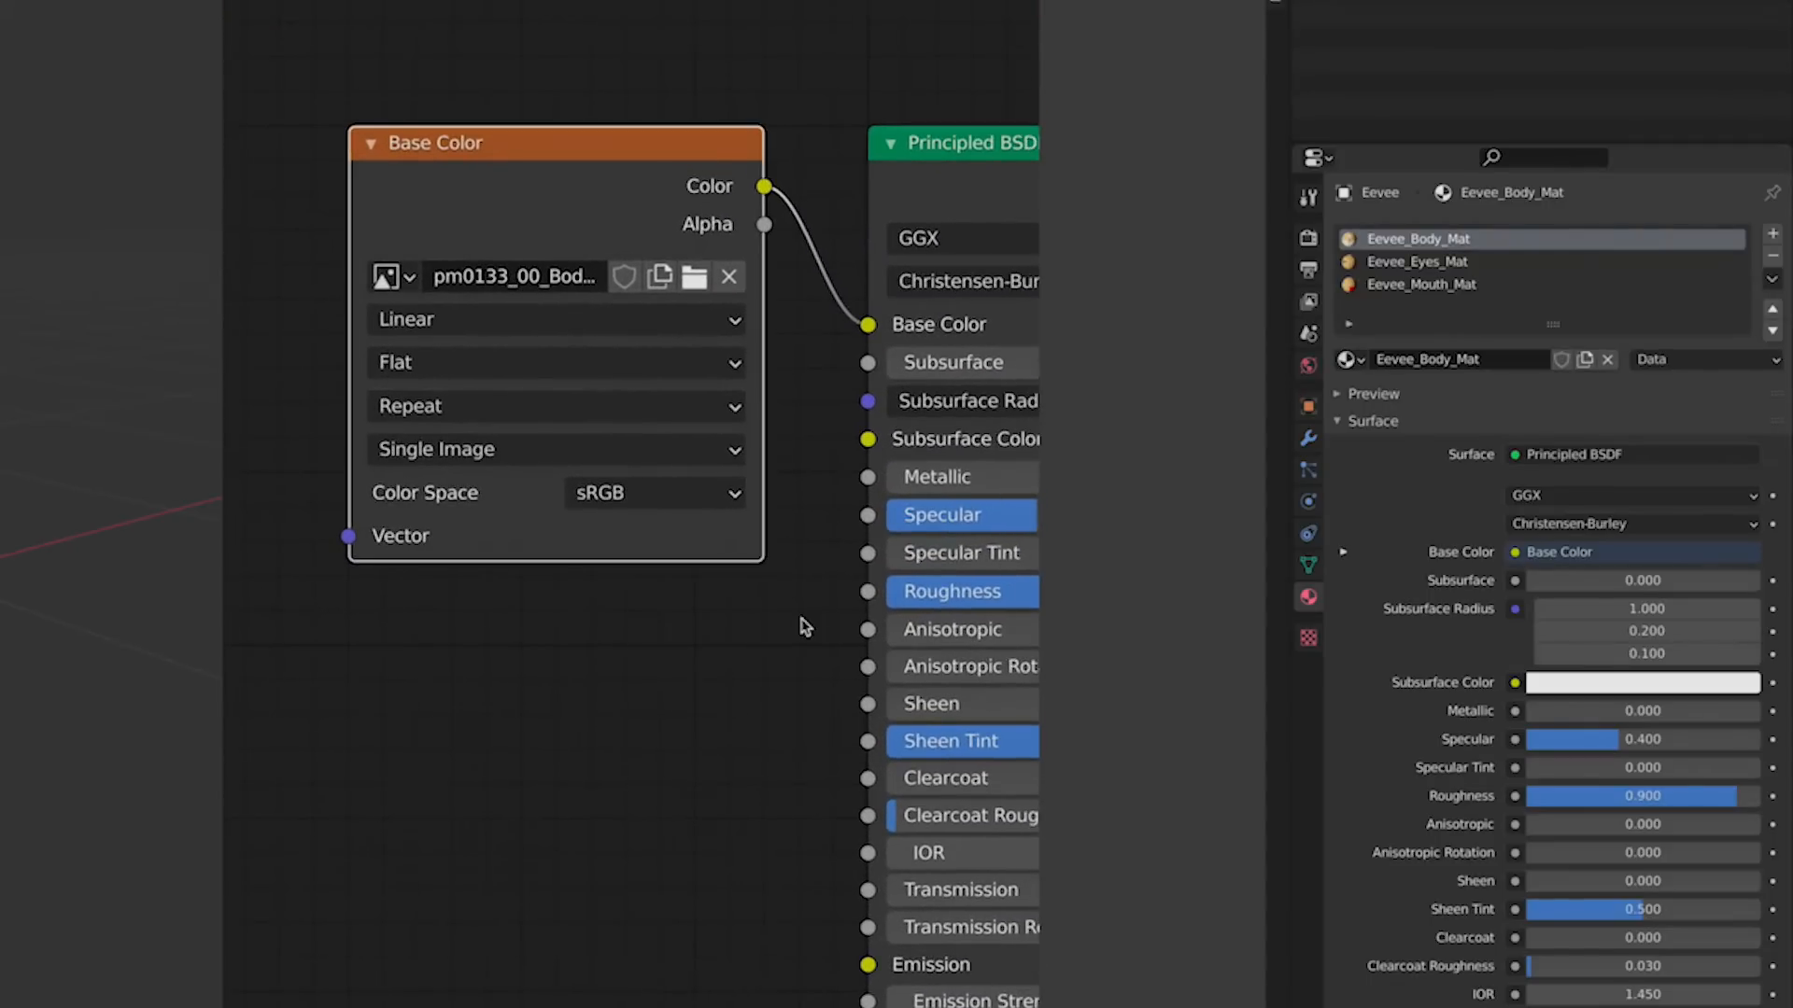
scroll(698, 637, "up", 1)
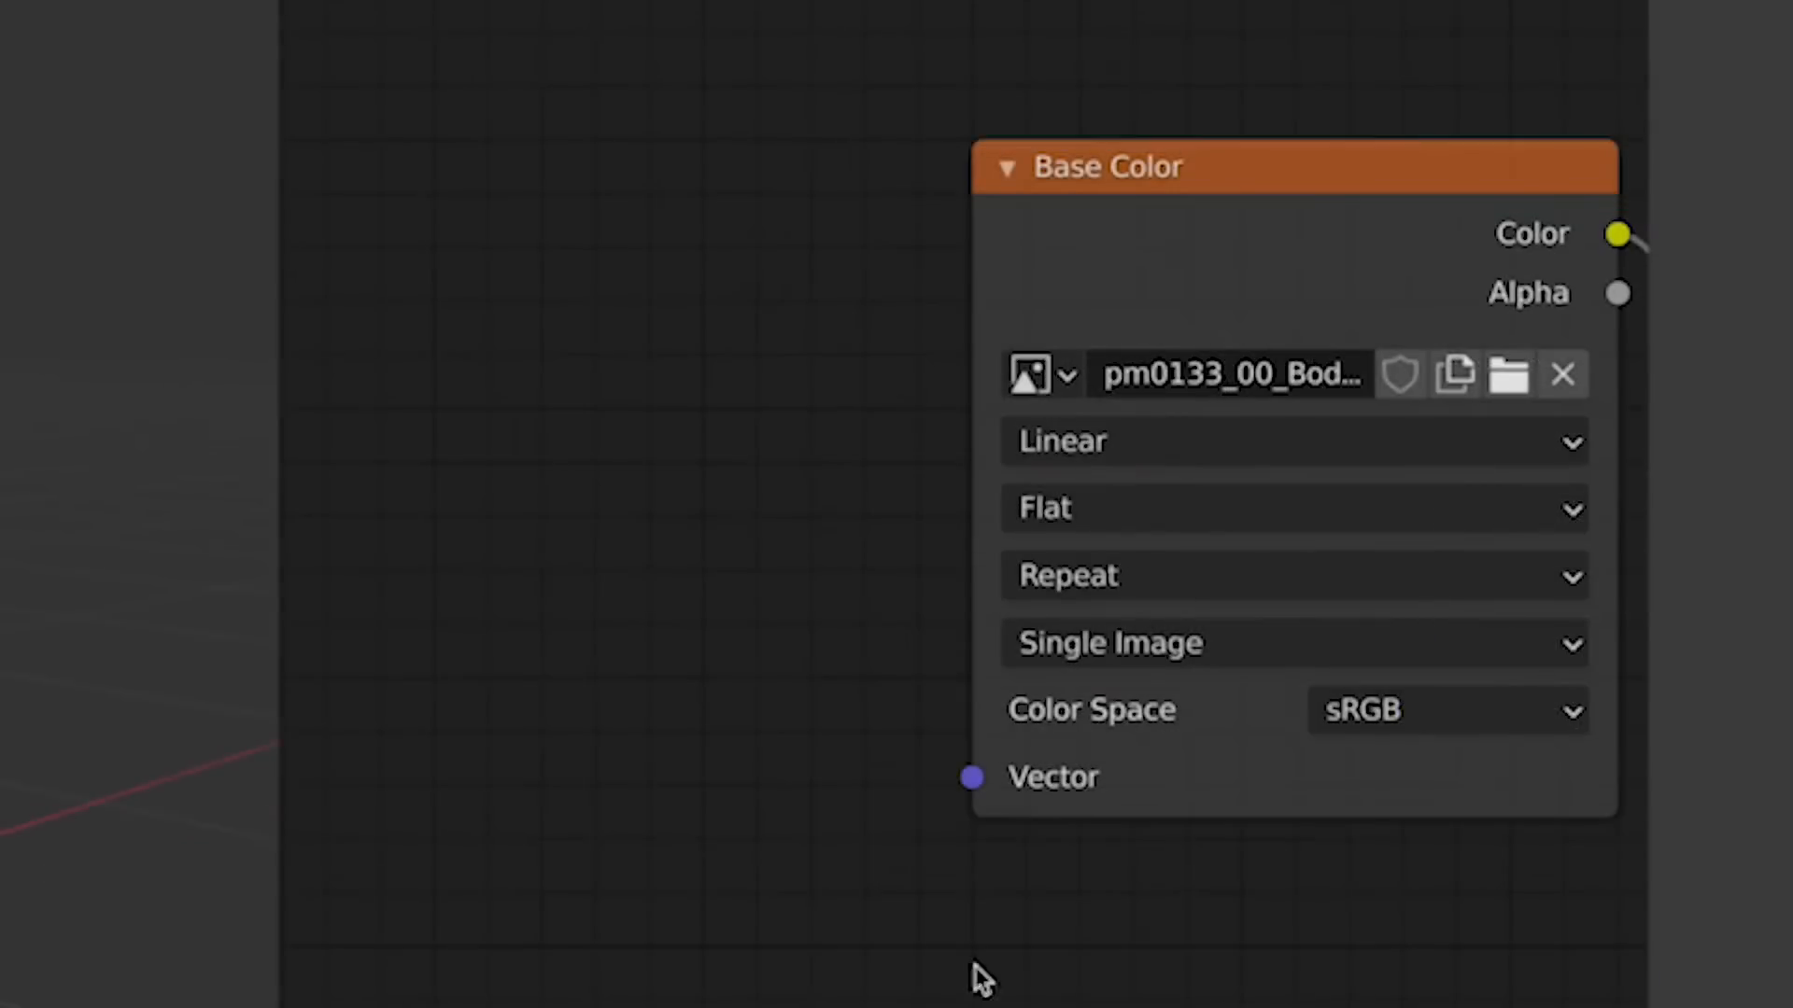
left_click_drag(974, 406, 597, 518)
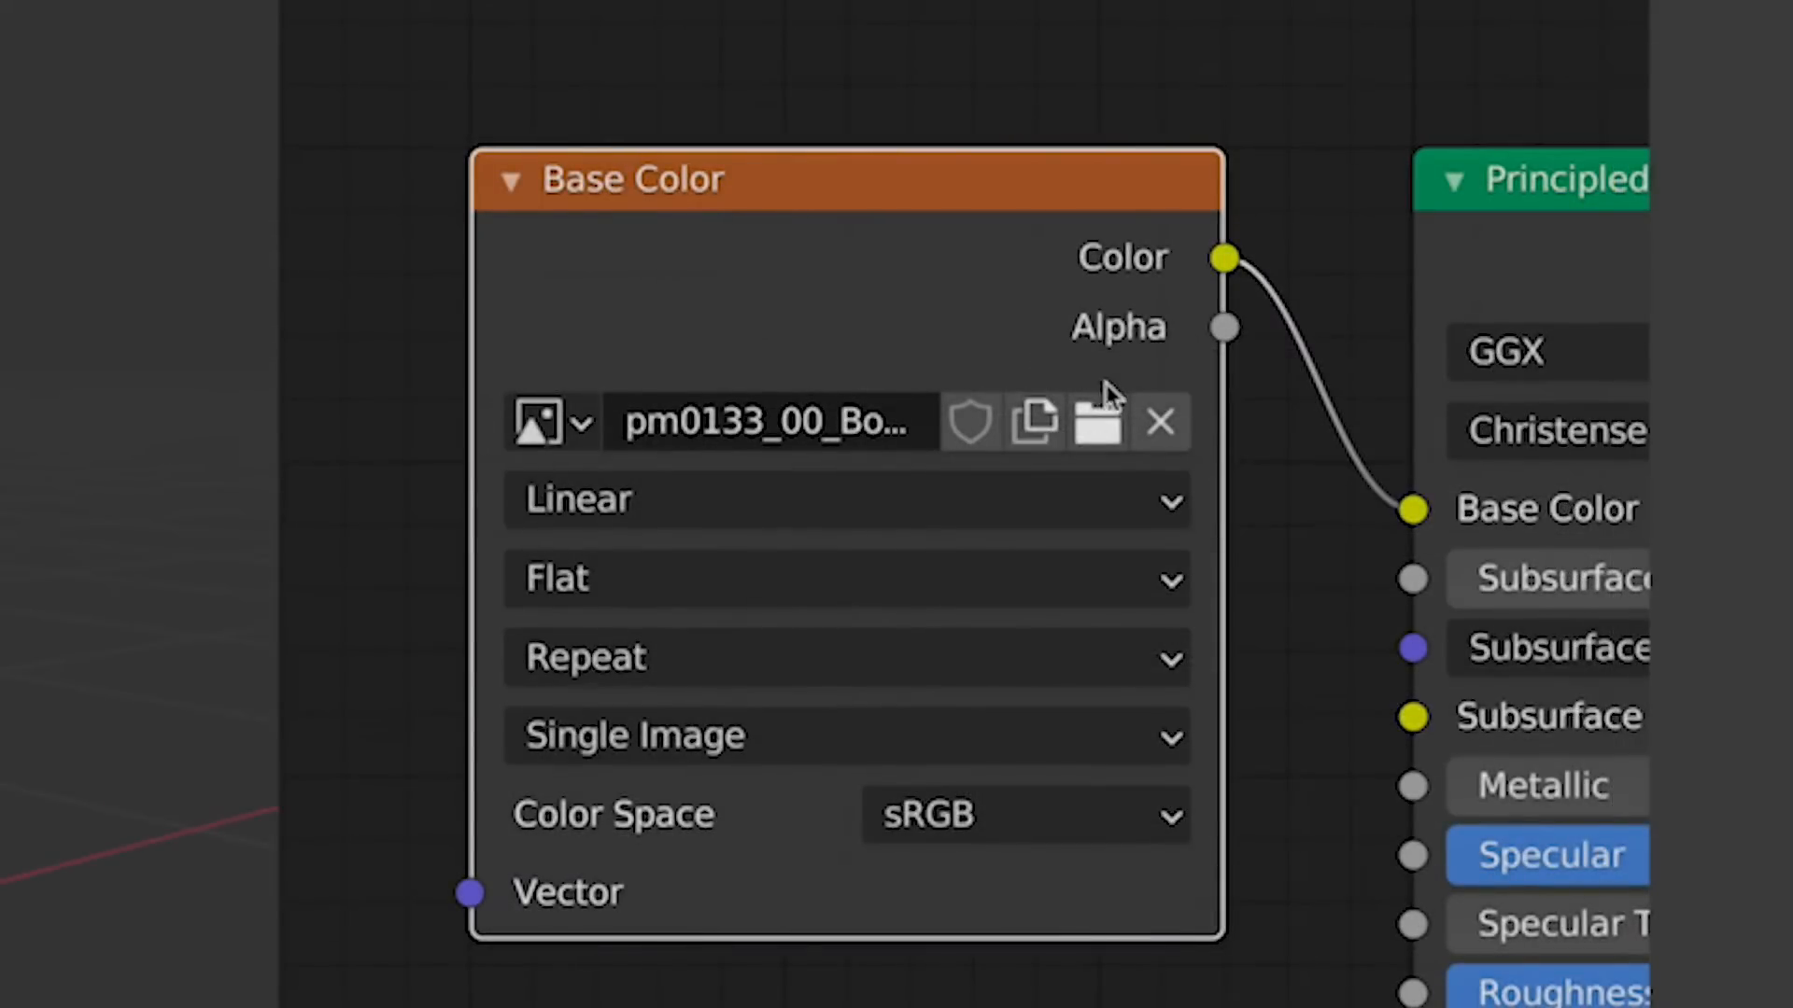
Step: Replace the body's Base Color texture with pm0133_00_Body1.png from Pokemon Models/Gen 1/Eevee/images_shiny
left_click(1098, 422)
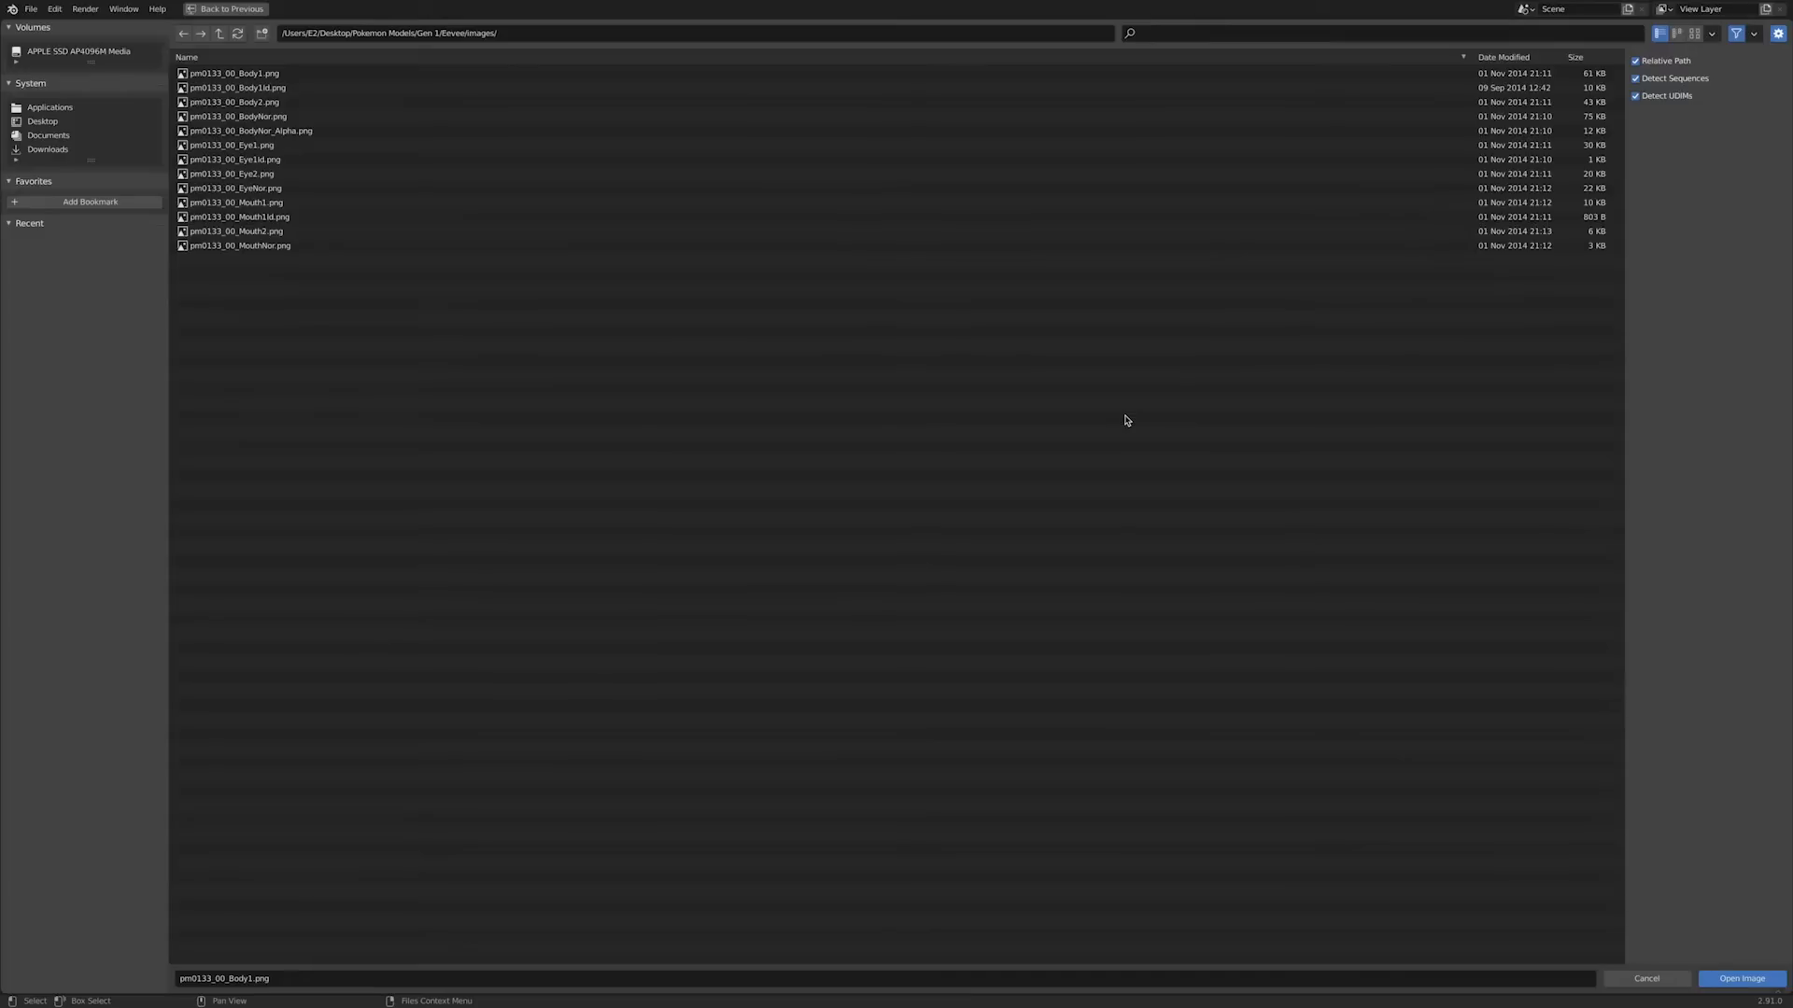
left_click(108, 122)
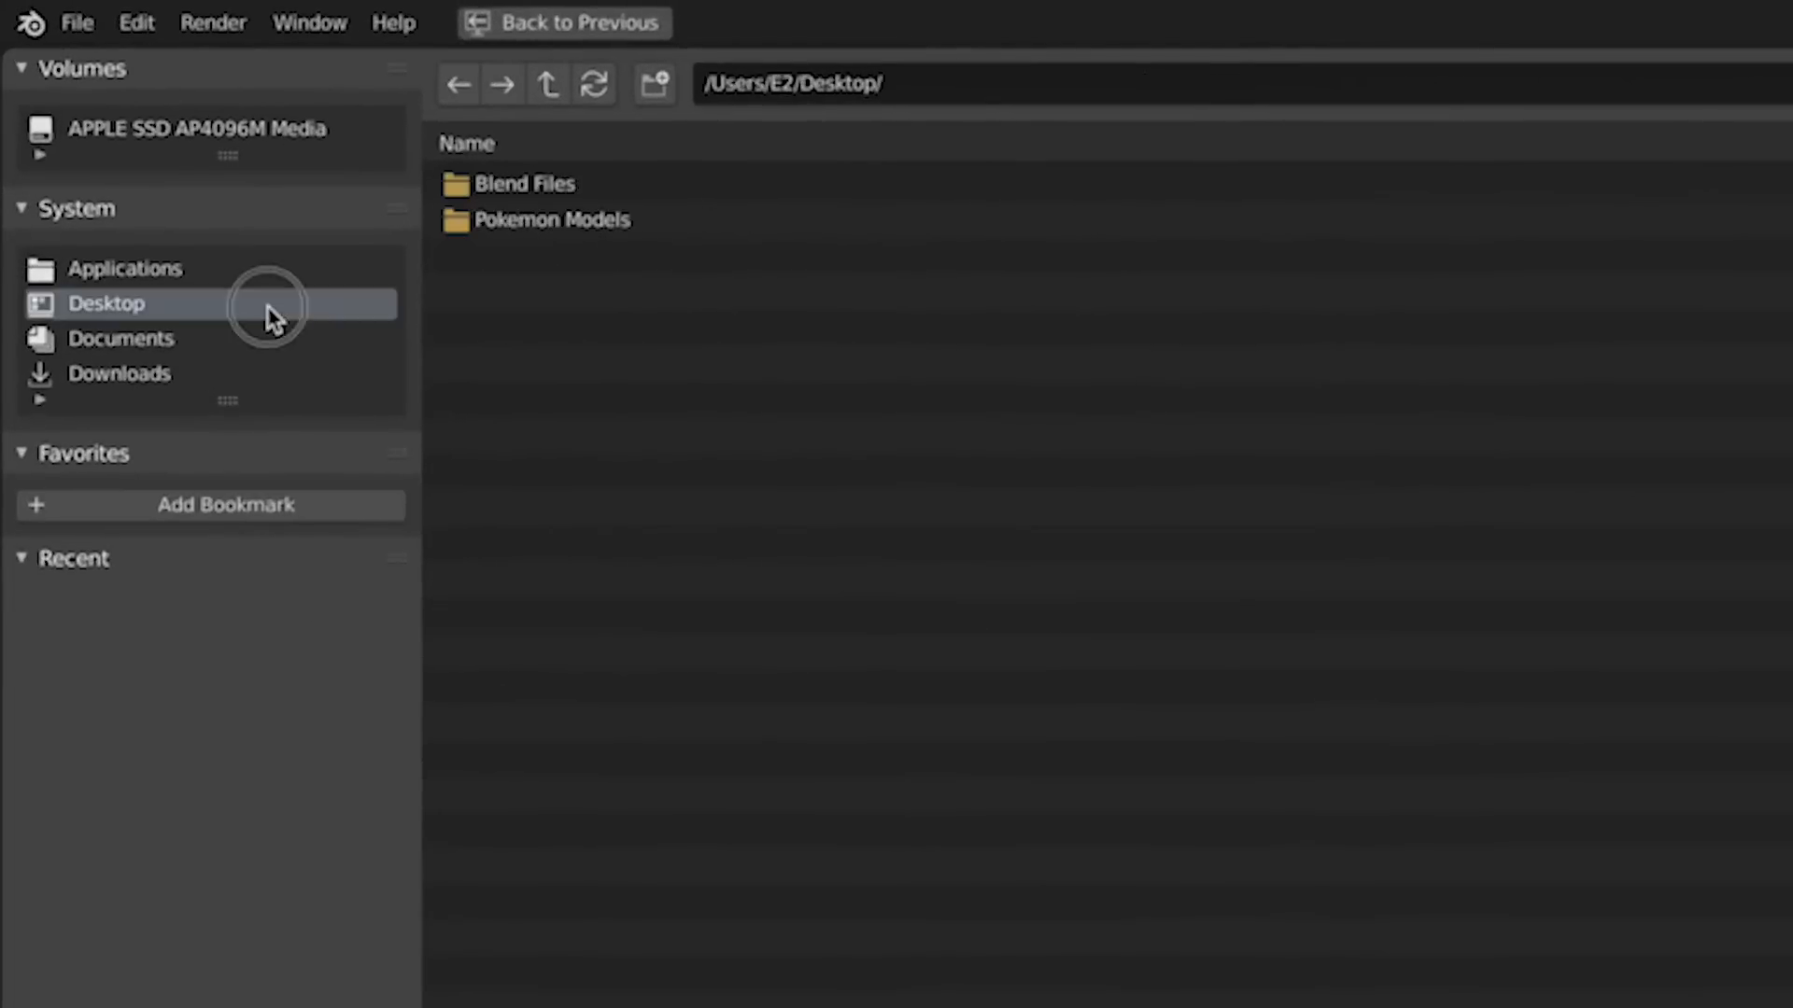
left_click(644, 224)
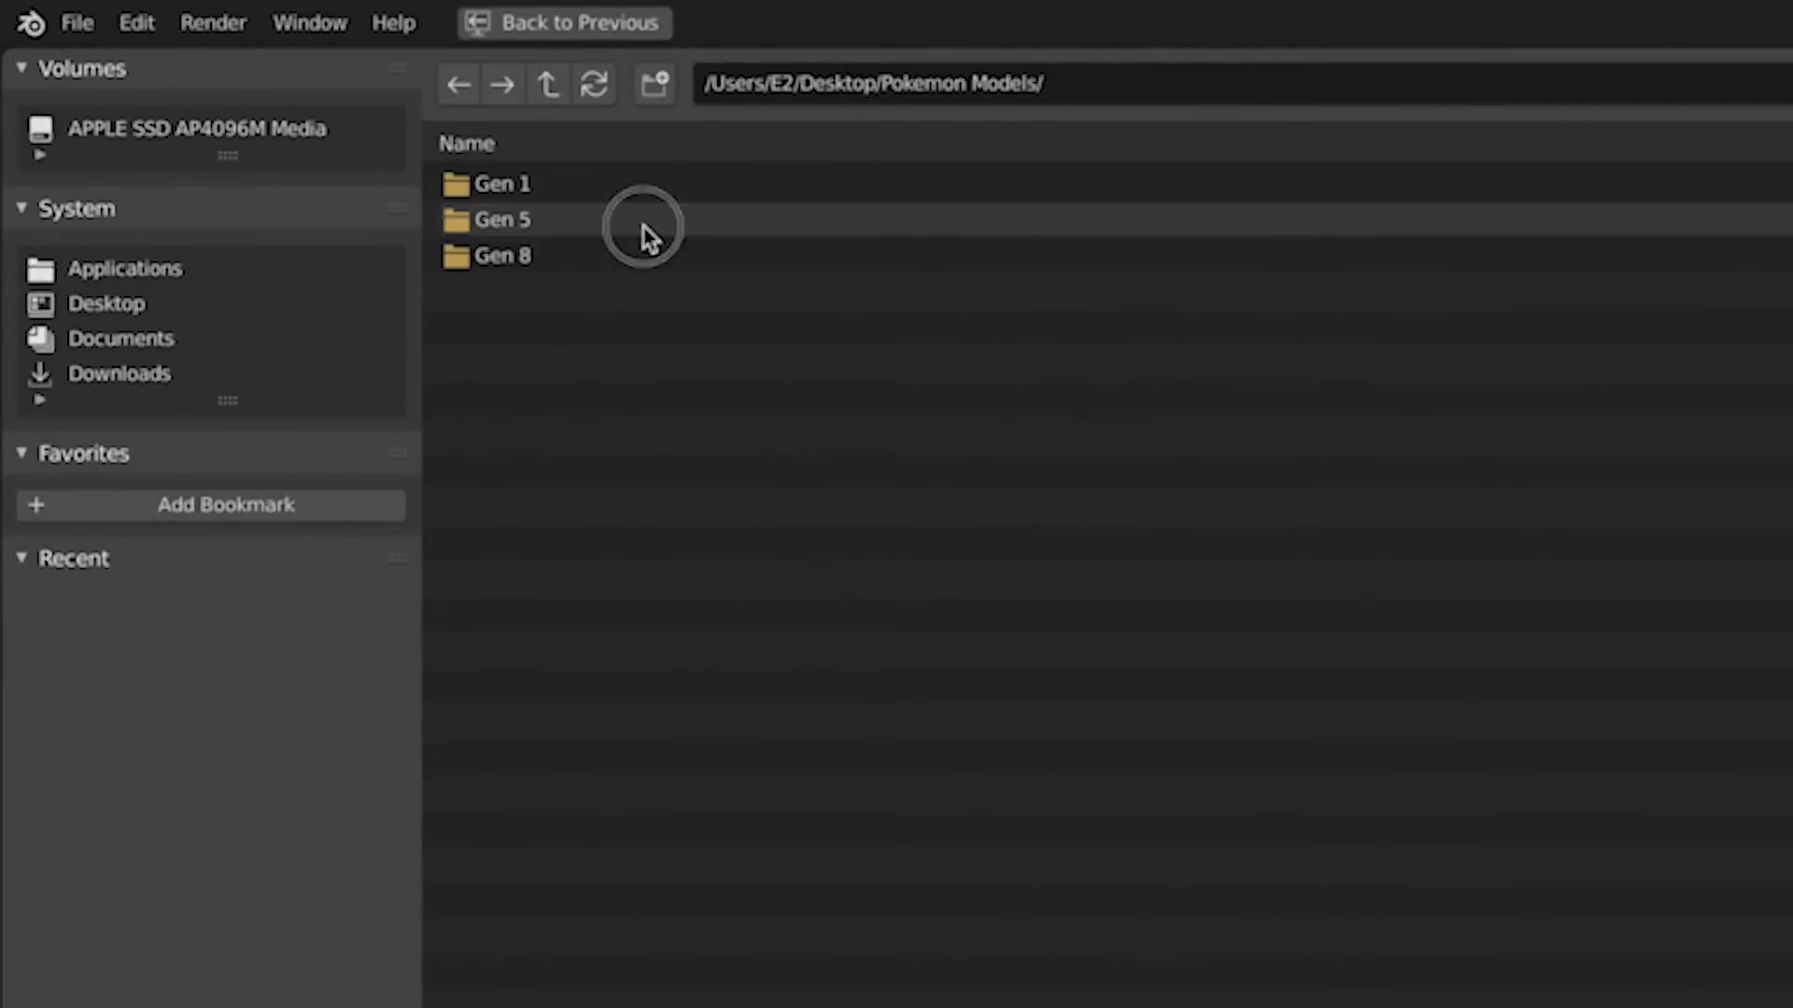
left_click(588, 187)
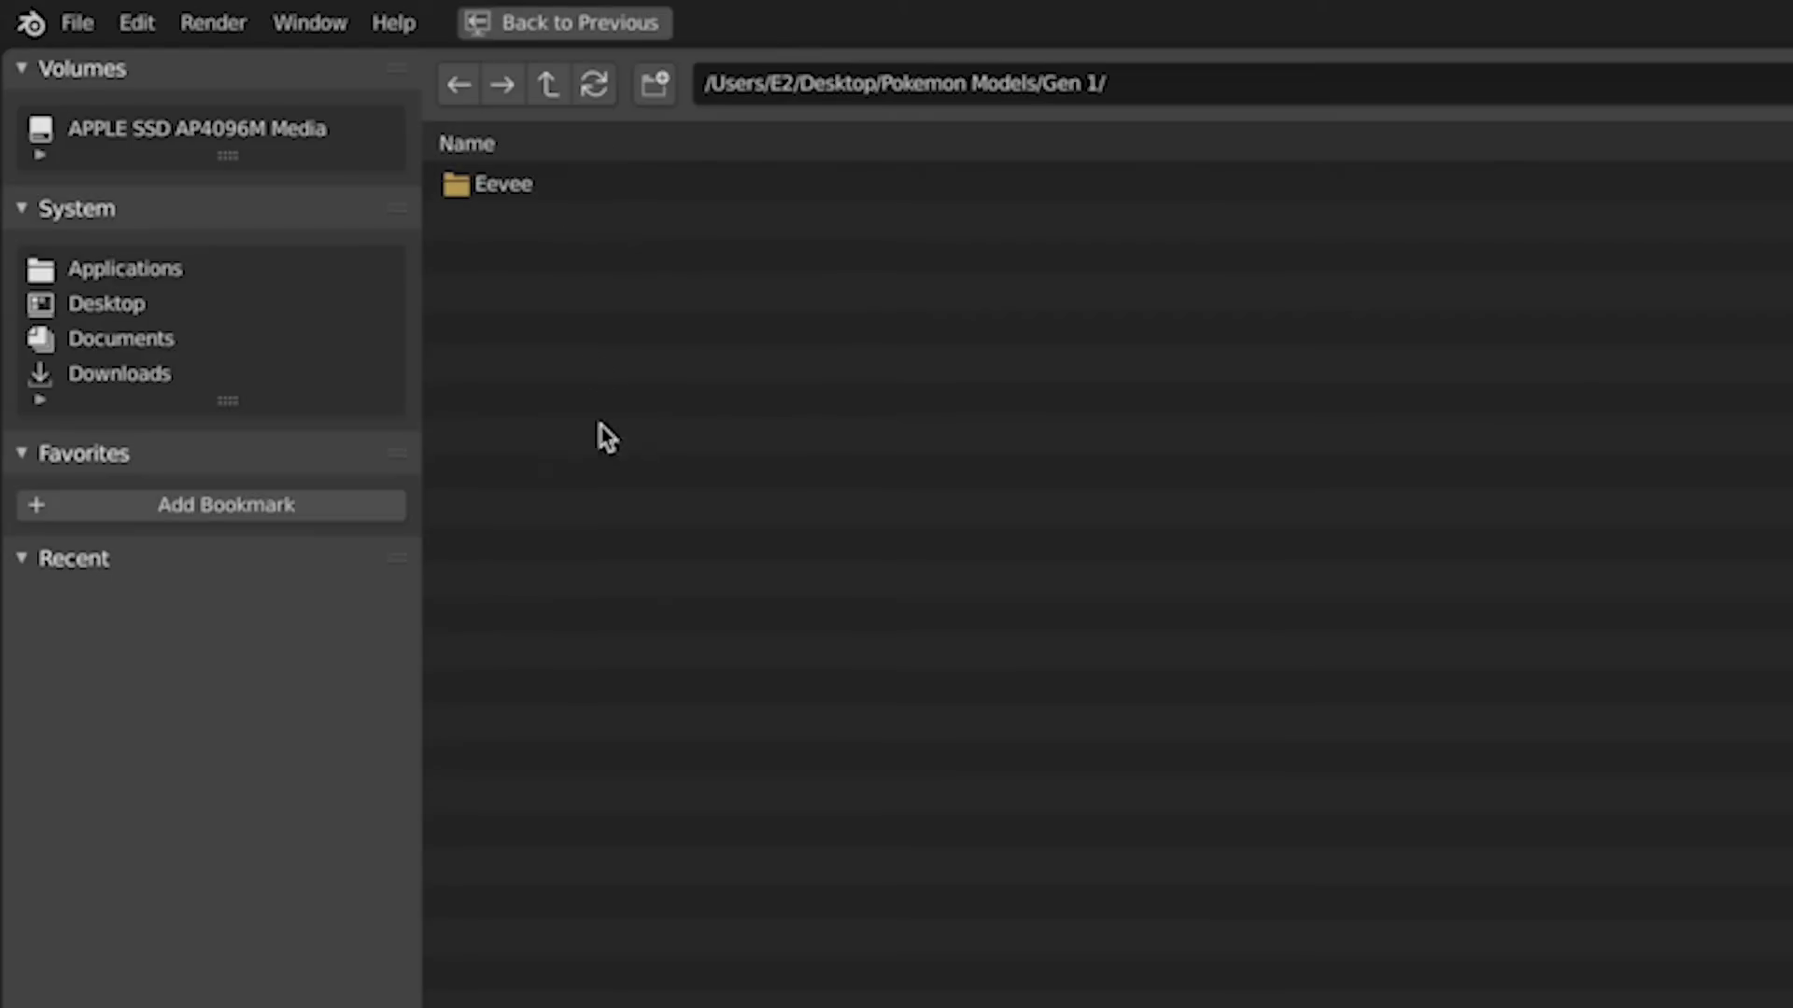
left_click(560, 187)
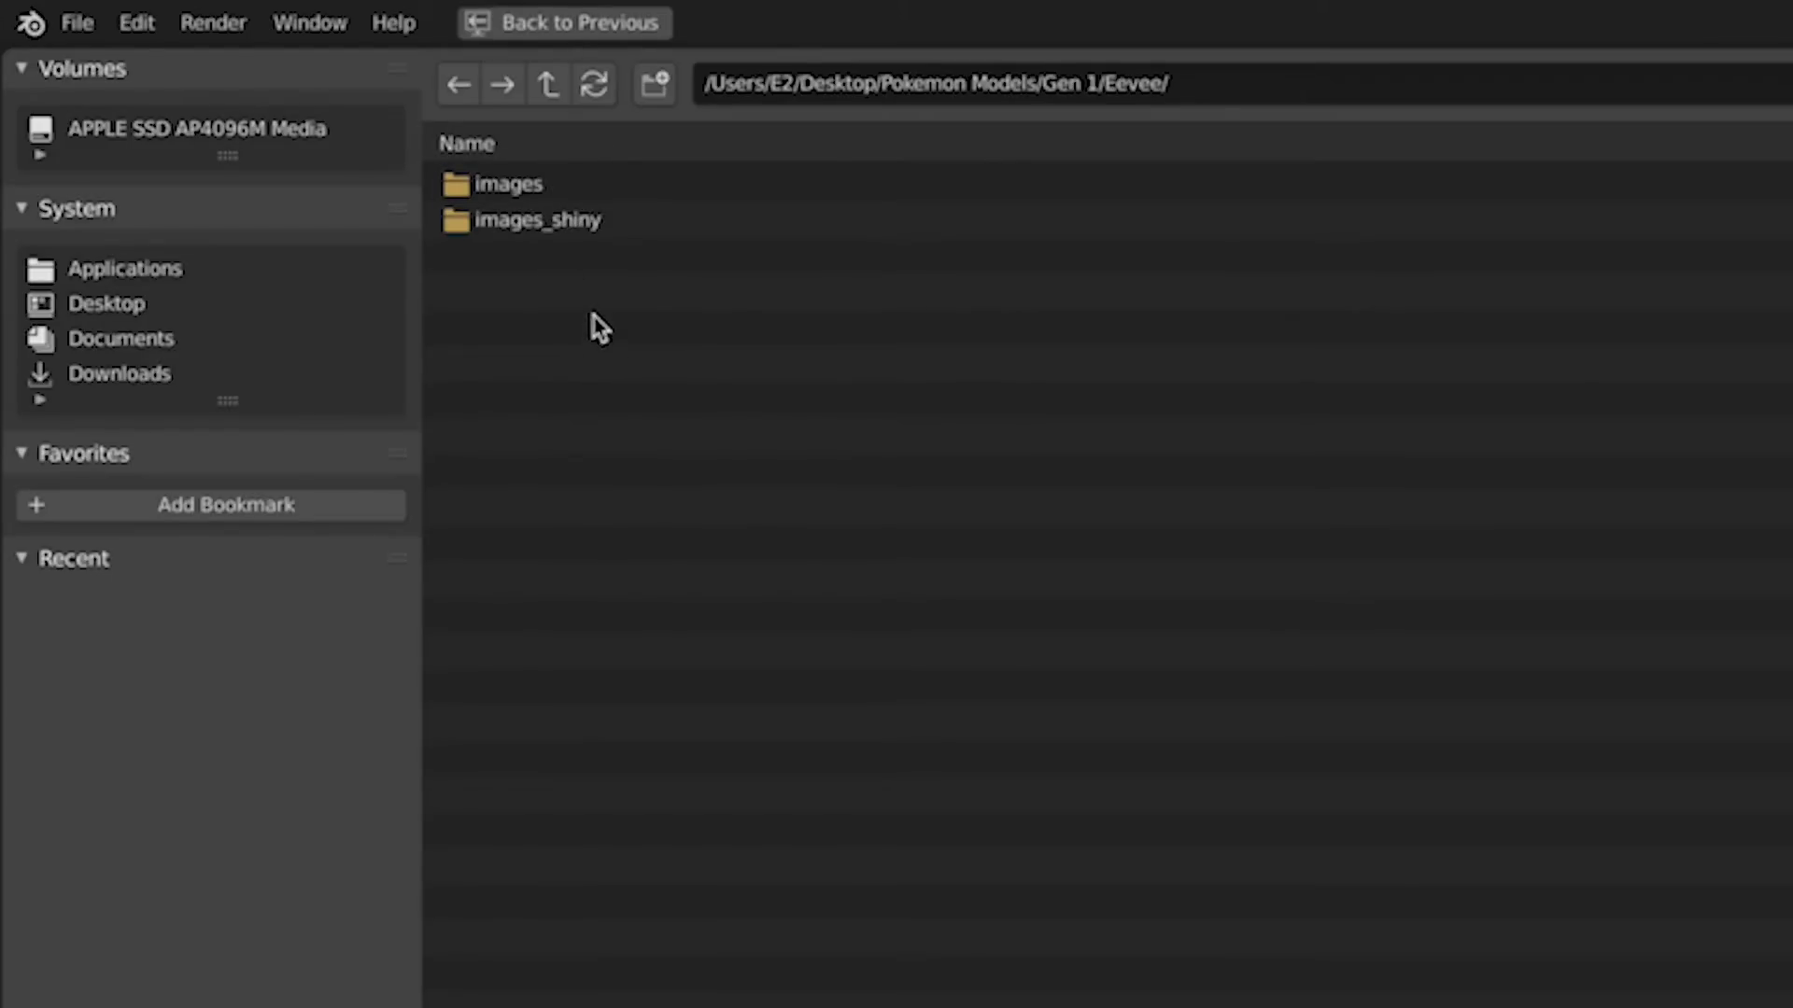
left_click(602, 224)
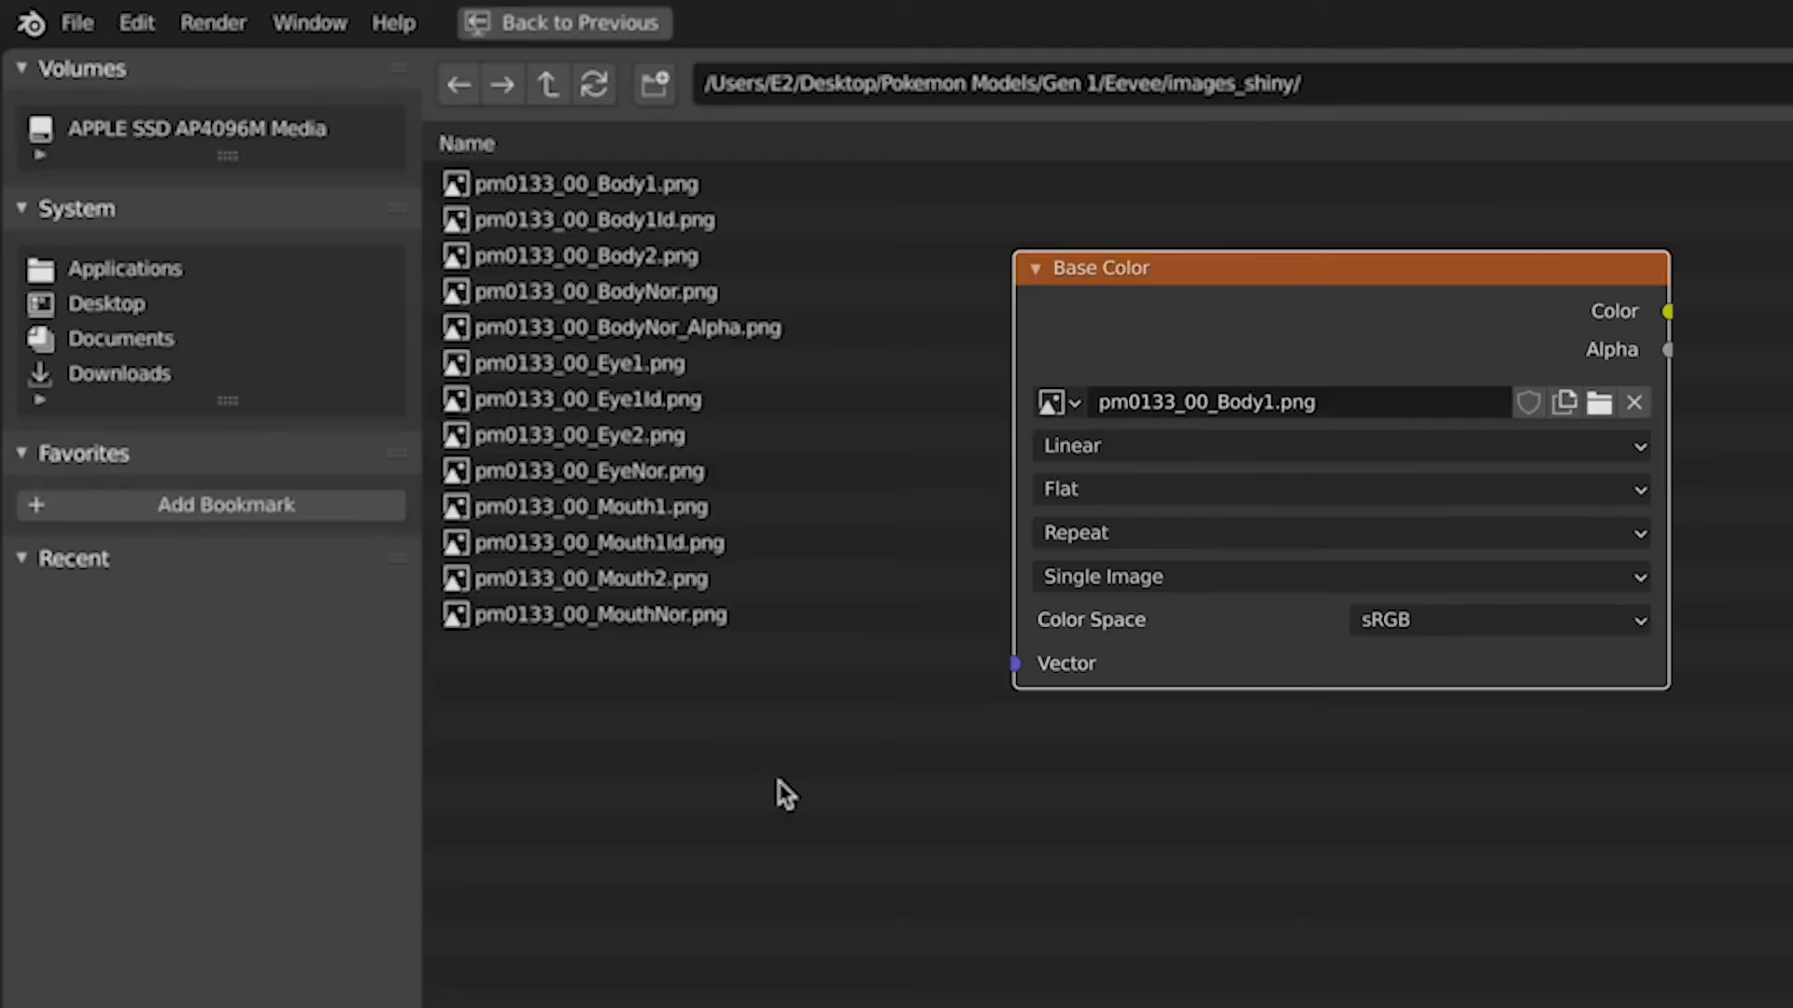
left_click(767, 179)
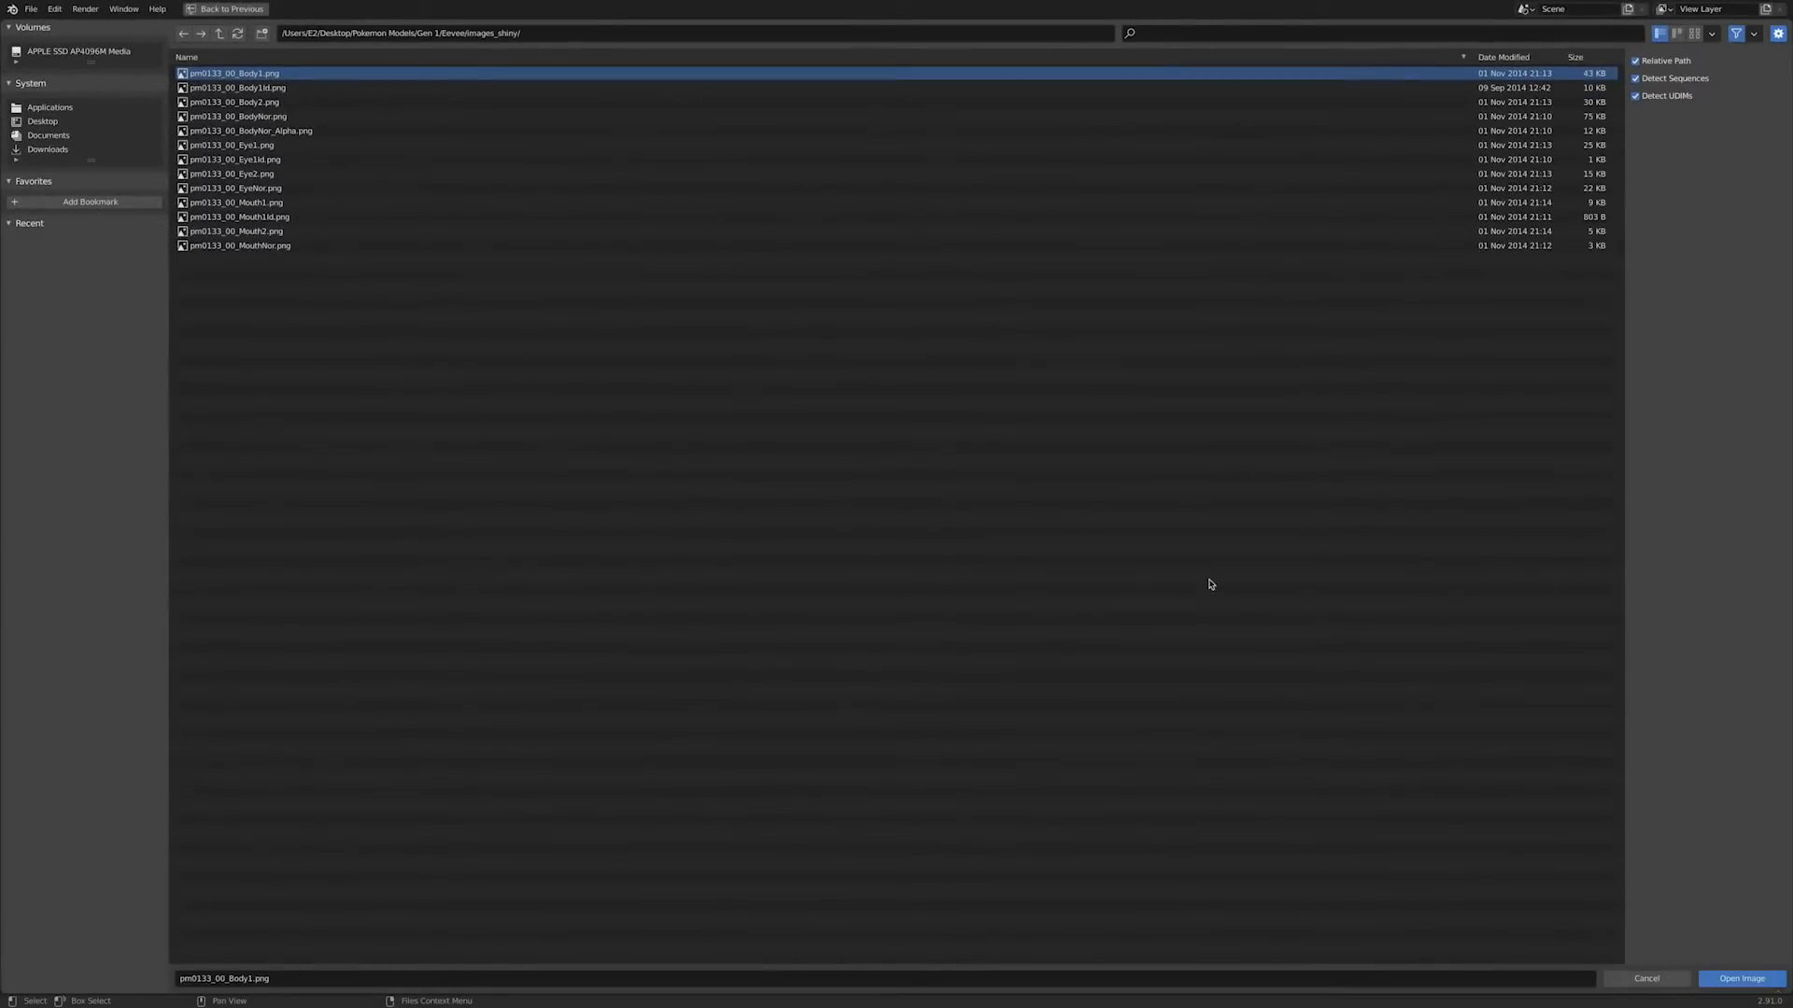
left_click(1711, 978)
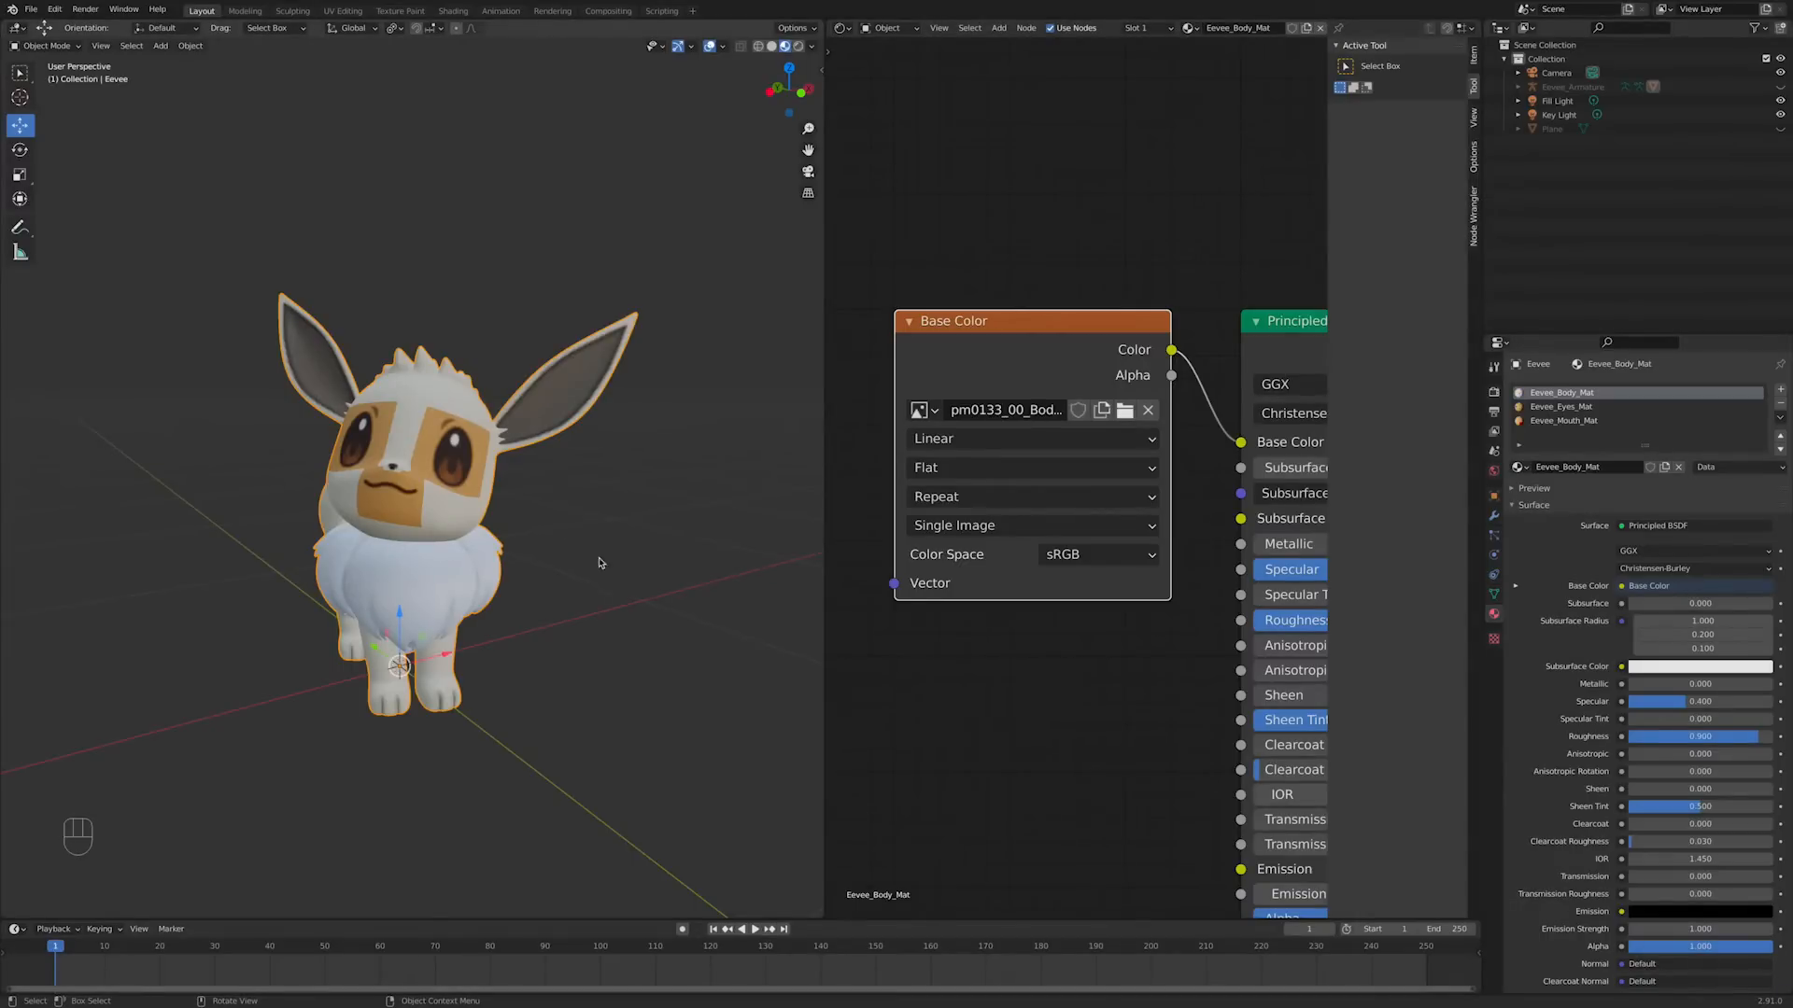
Step: Delete the unconnected Ambient, Specular and Reflective nodes from the Eevee_Eyes_Mat material
scroll(599, 568, "down", 3)
scroll(1080, 680, "down", 5)
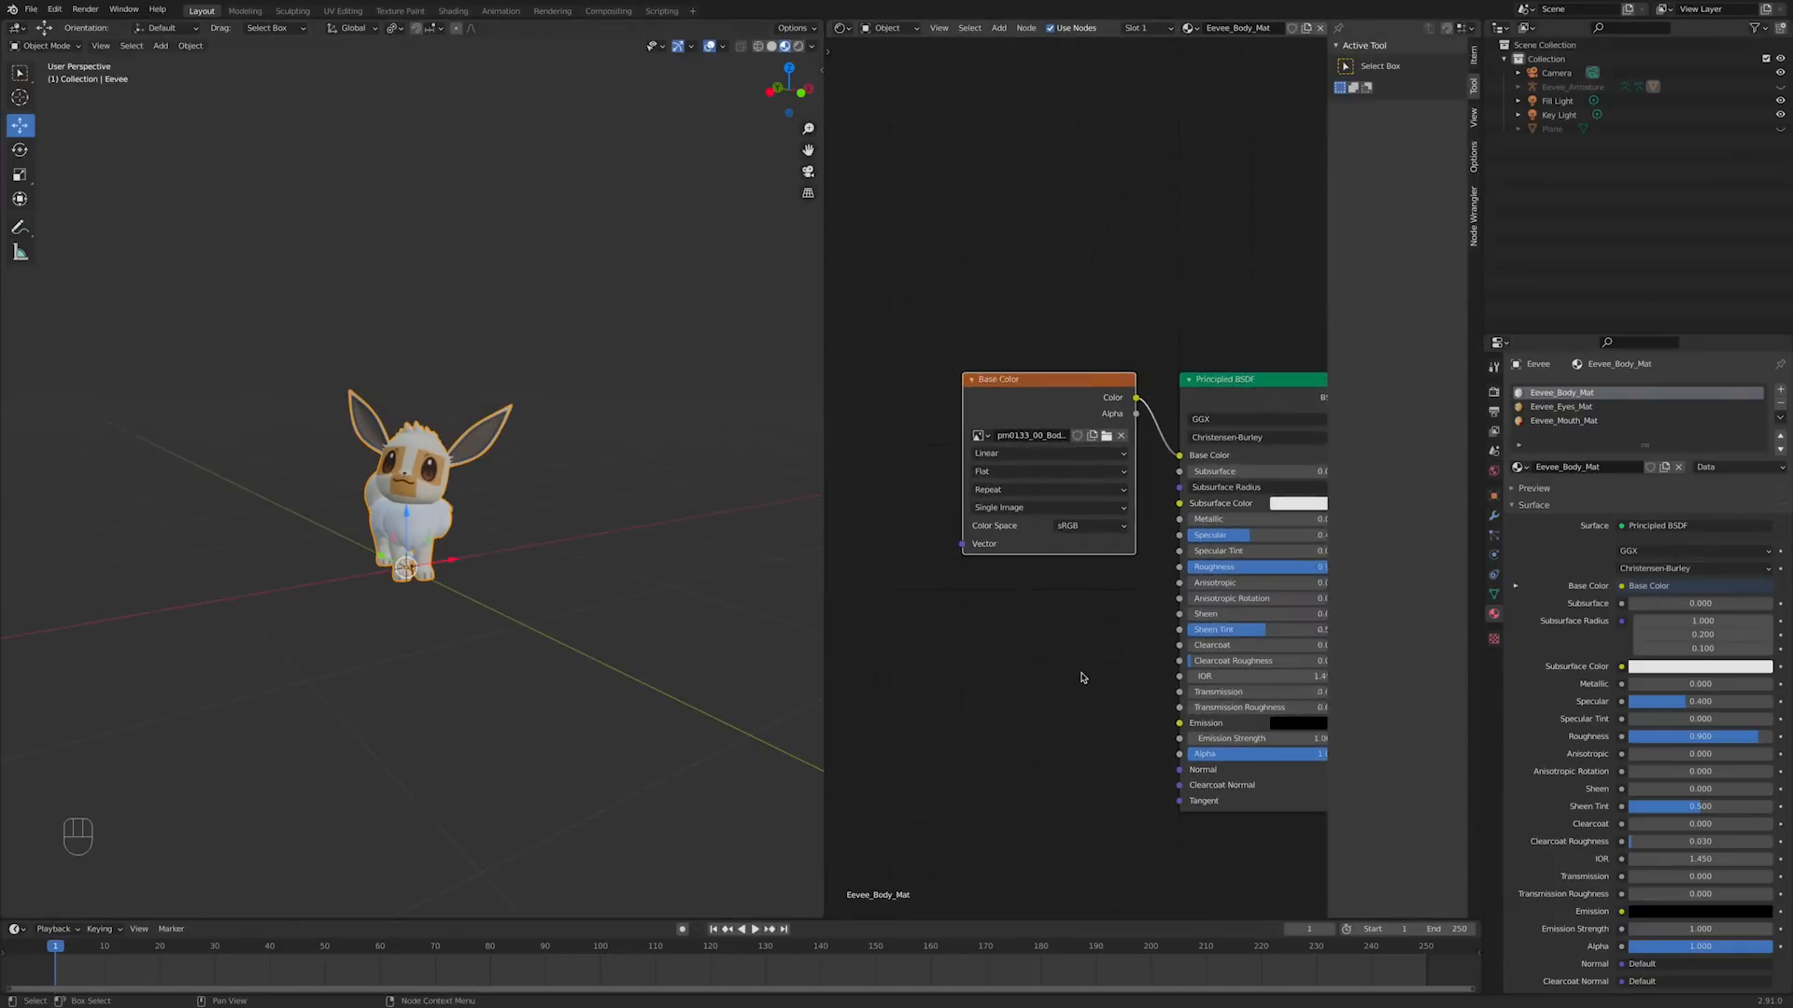
middle_click_drag(1022, 646, 992, 645)
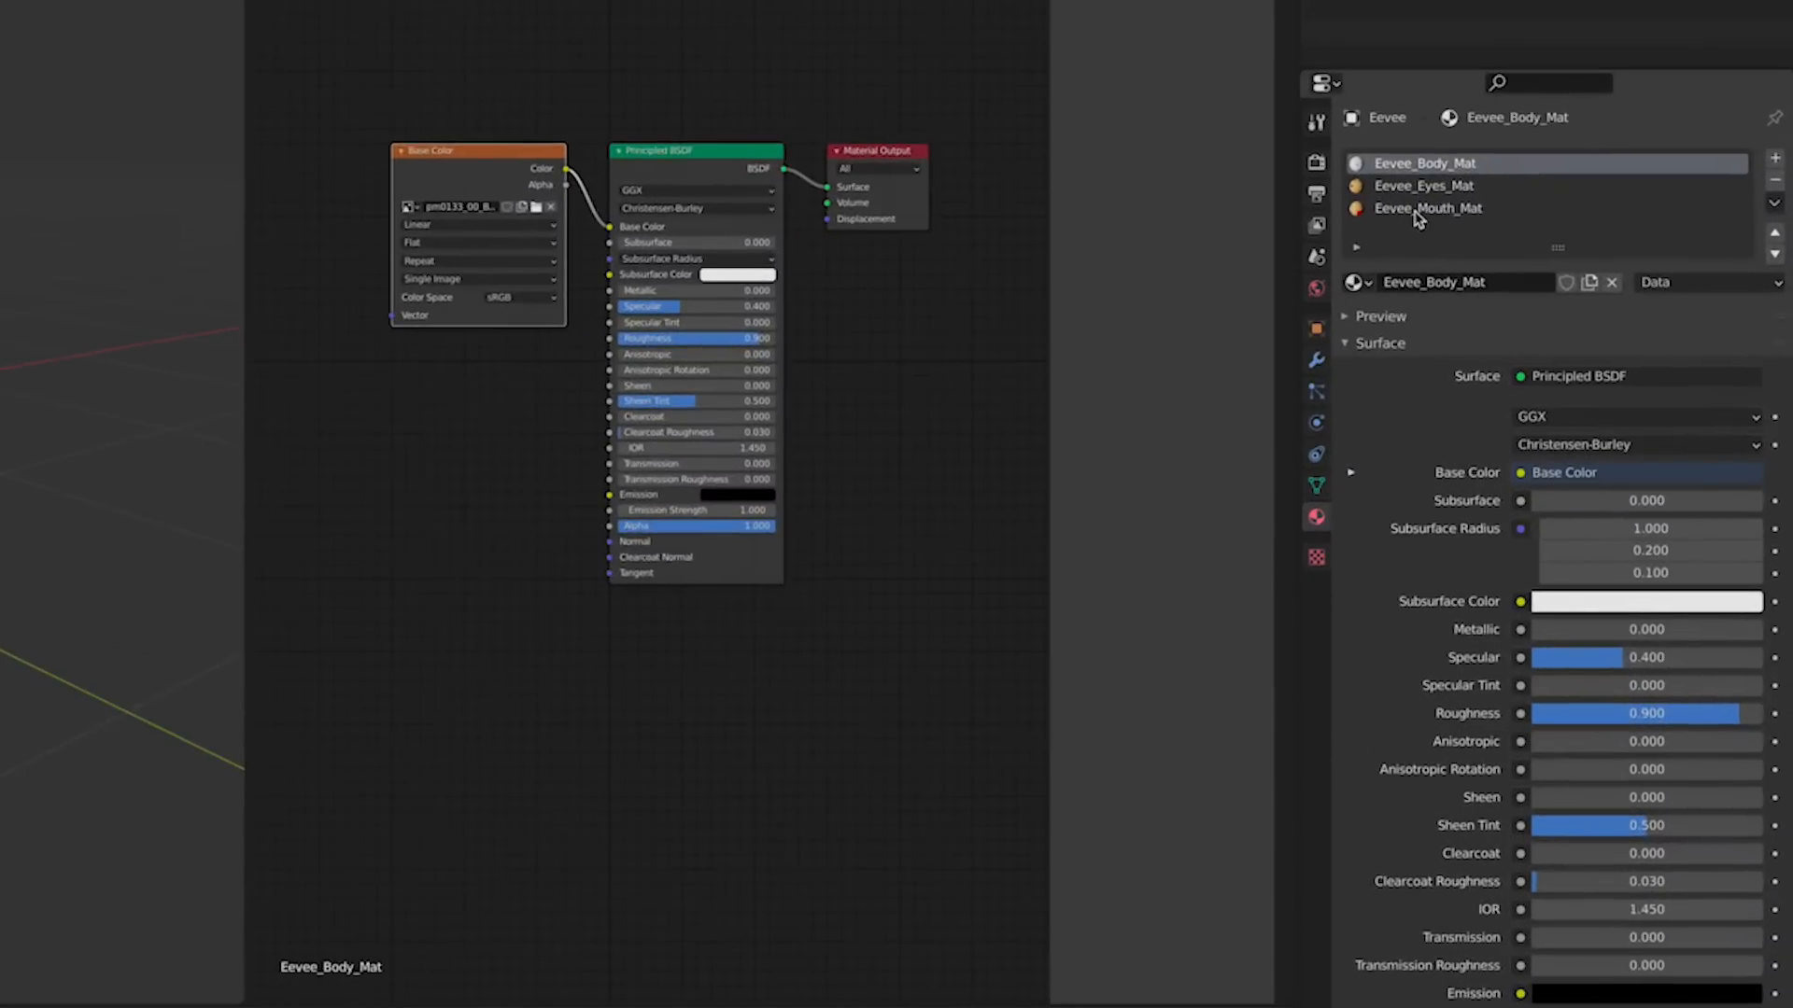
left_click(1416, 190)
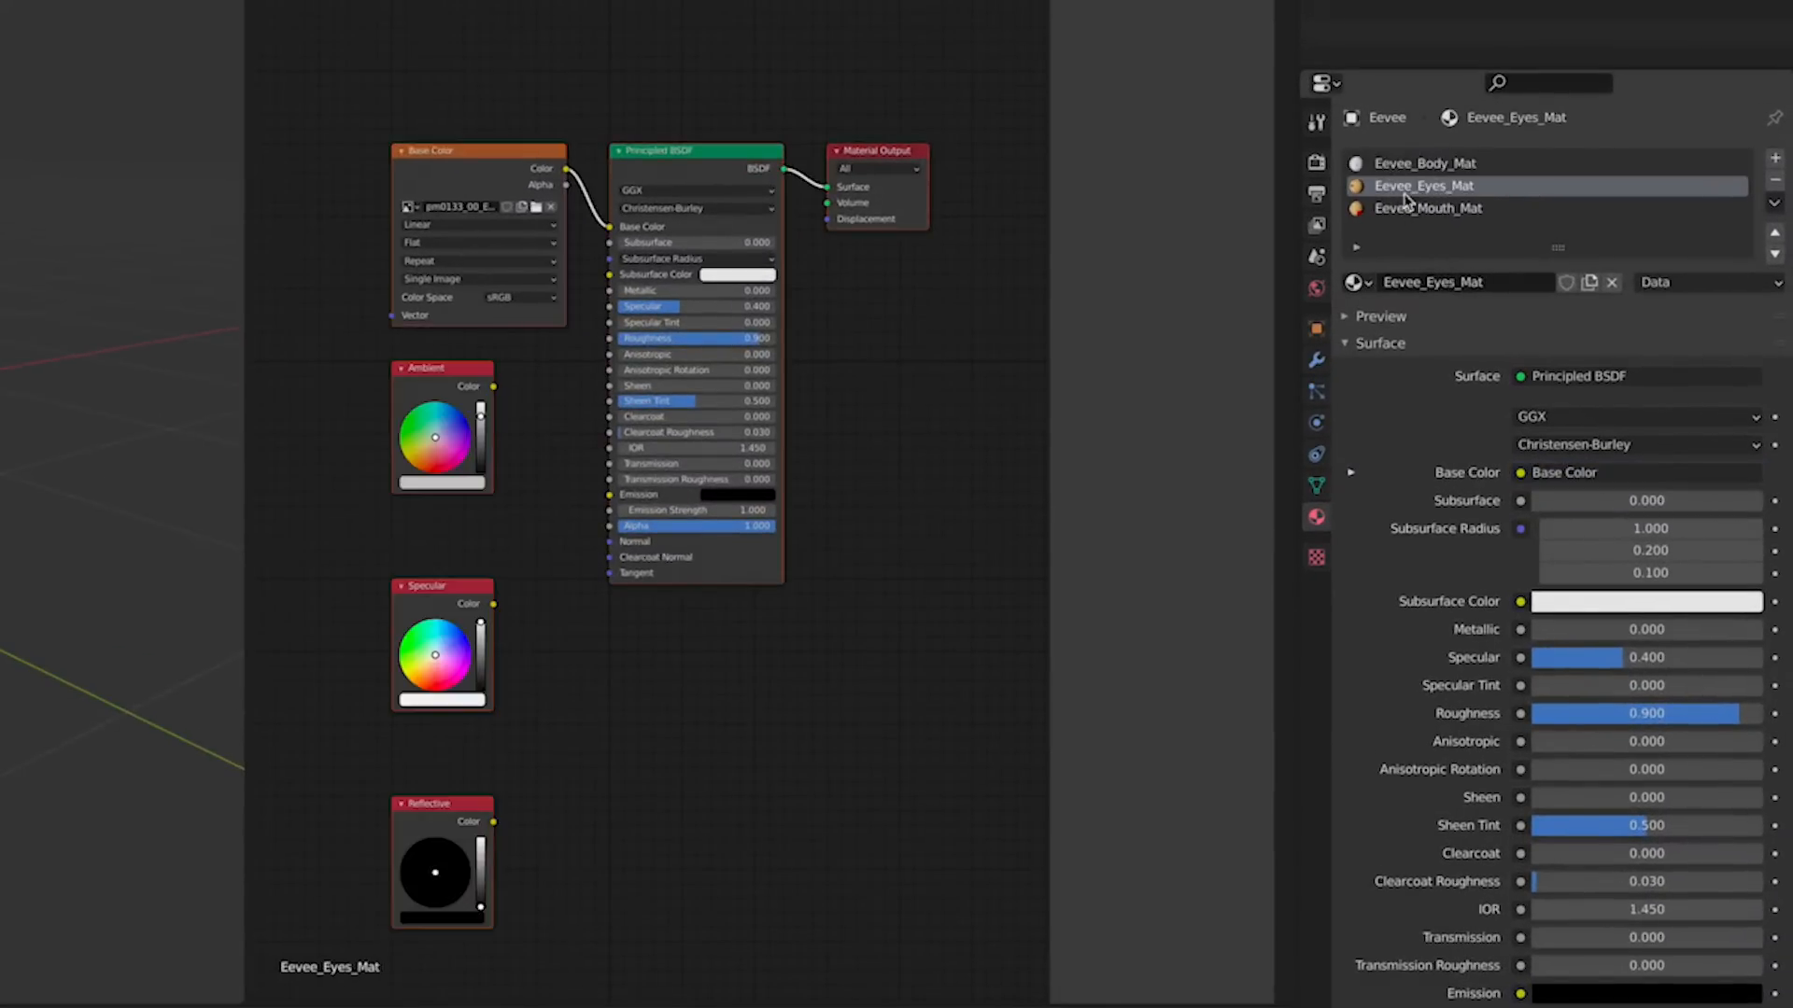
left_click_drag(371, 406, 542, 869)
key("x")
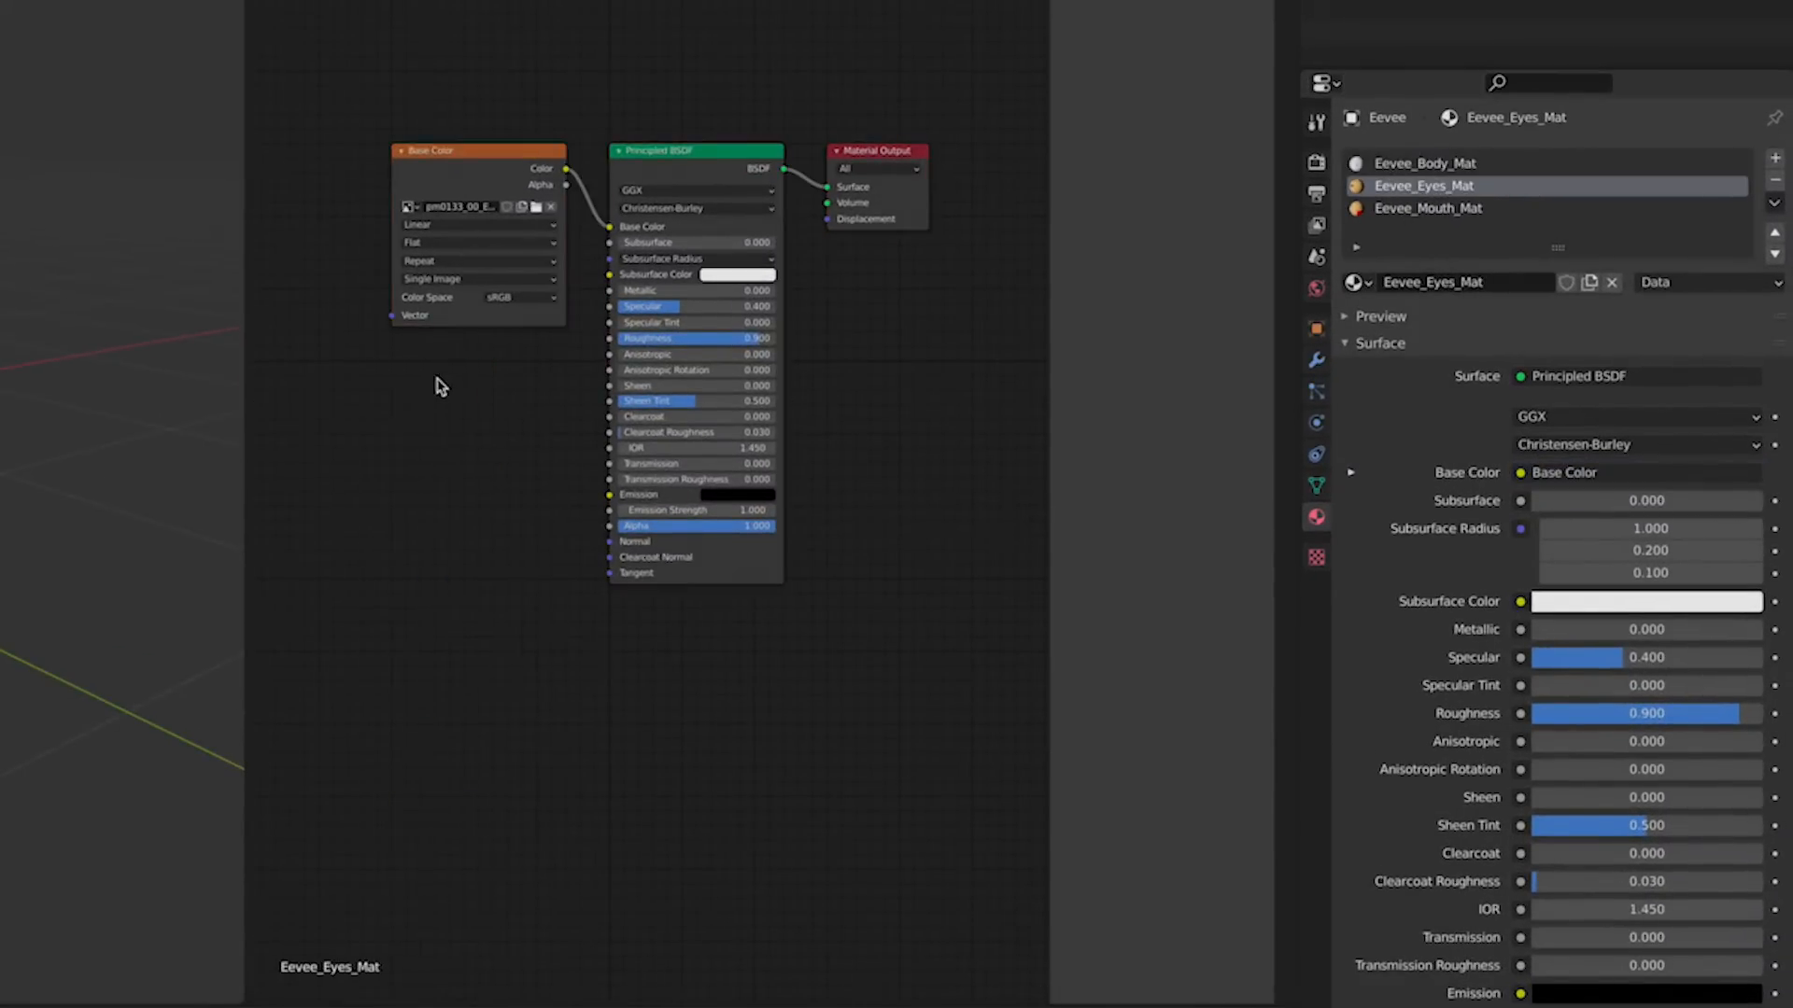
Step: Widen the Base Color node of Eevee_Eyes_Mat until its full image file name is readable
middle_click_drag(440, 385, 561, 462)
scroll(573, 476, "up", 4)
middle_click_drag(625, 512, 714, 464)
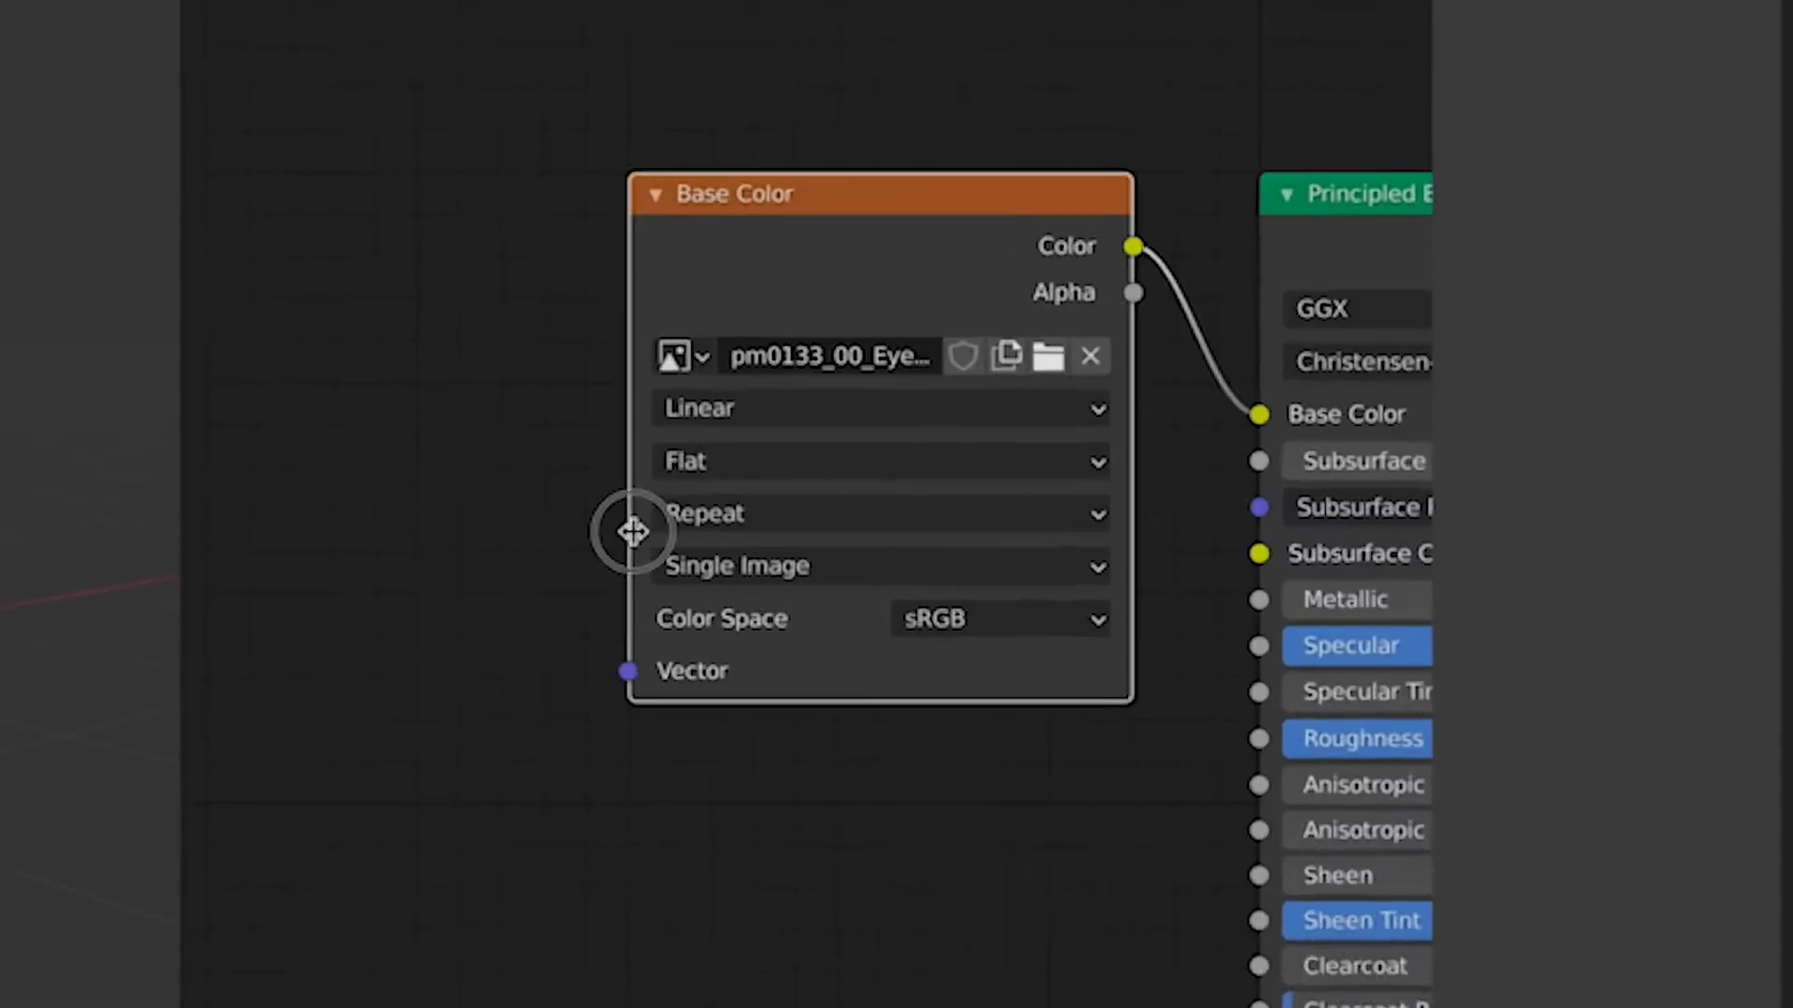
left_click_drag(533, 297, 473, 306)
left_click_drag(548, 598, 344, 628)
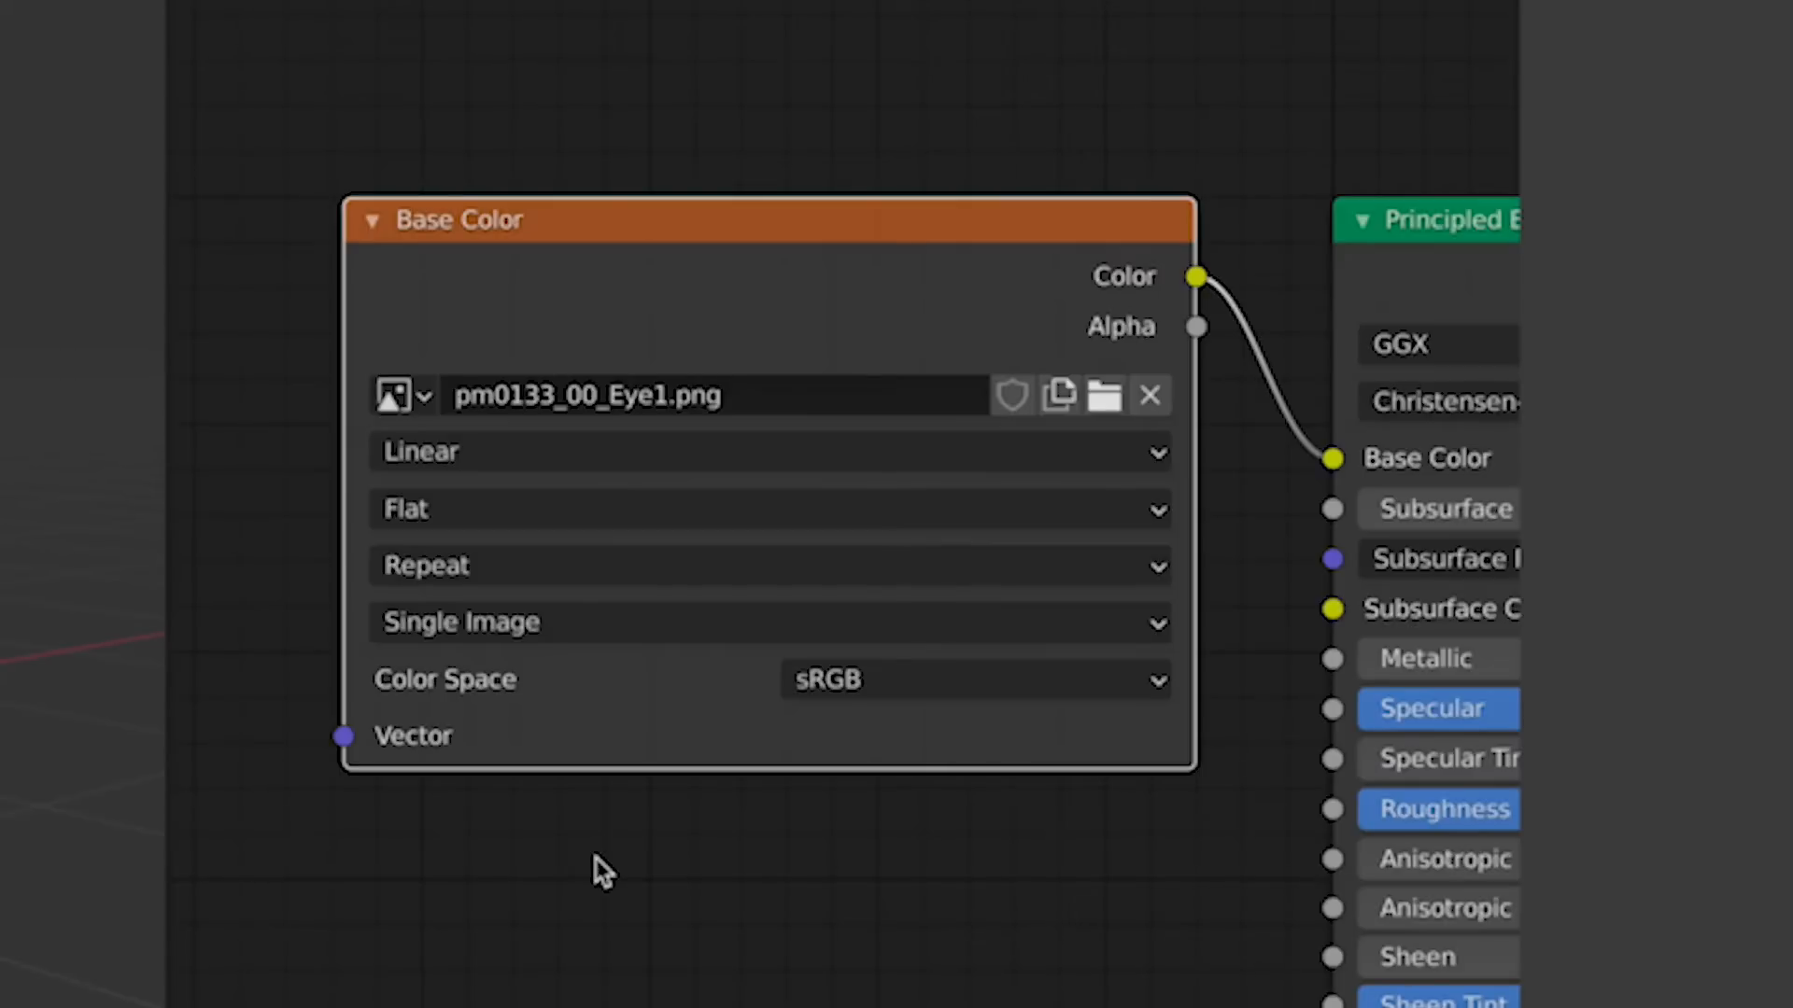
Step: Replace the Base Color texture of Eevee_Eyes_Mat with pm0133_00_Eye1.png from Pokemon Models/Gen 1/Eevee/images_shiny
left_click(1113, 403)
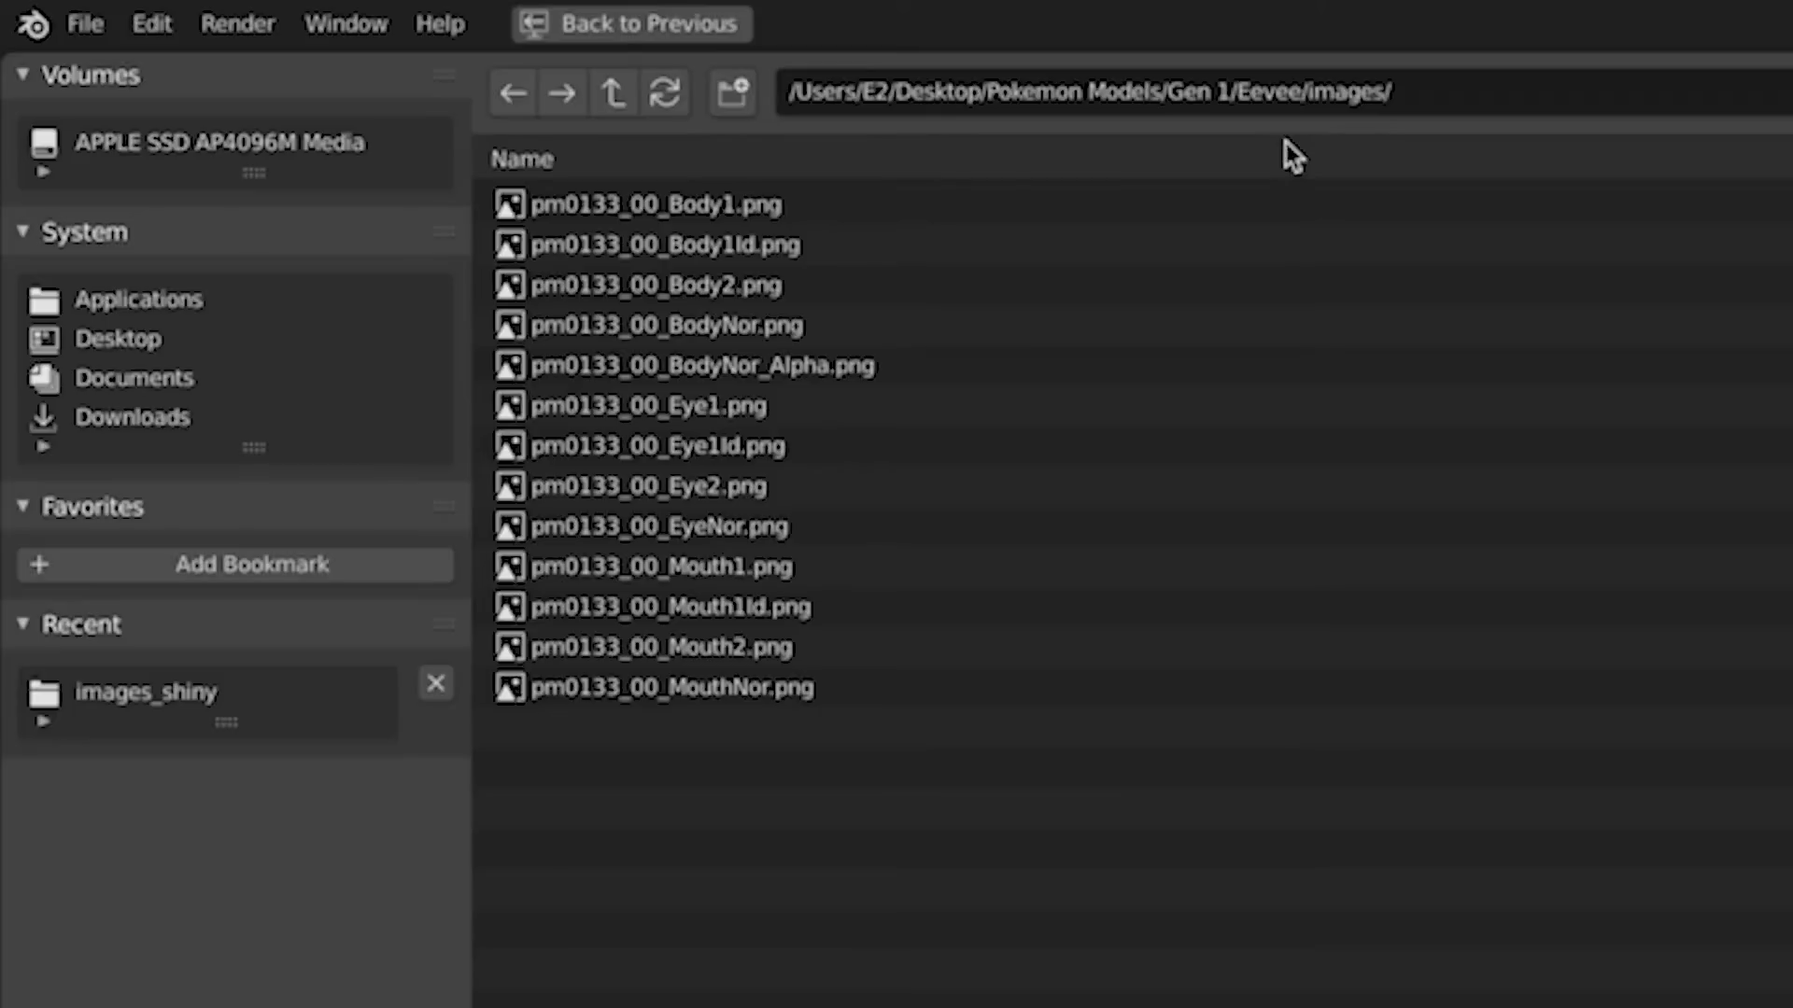
left_click(1309, 91)
left_click_drag(1309, 90, 1460, 97)
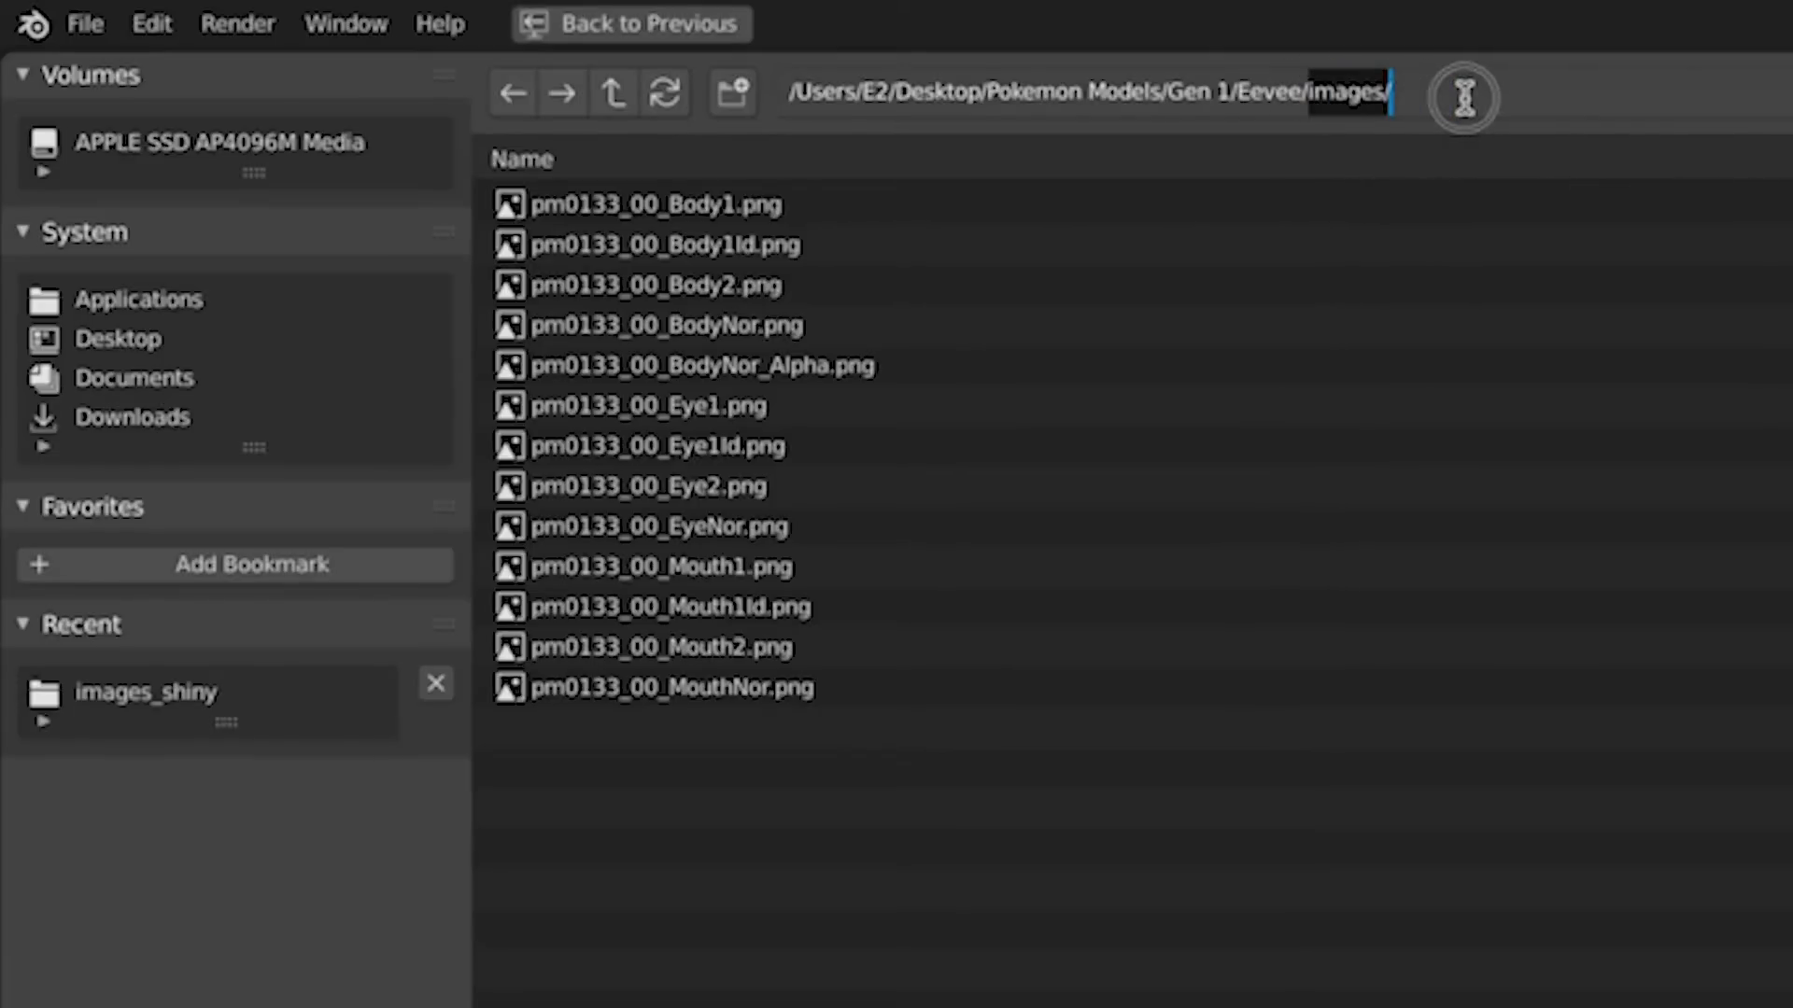
key("BackSpace")
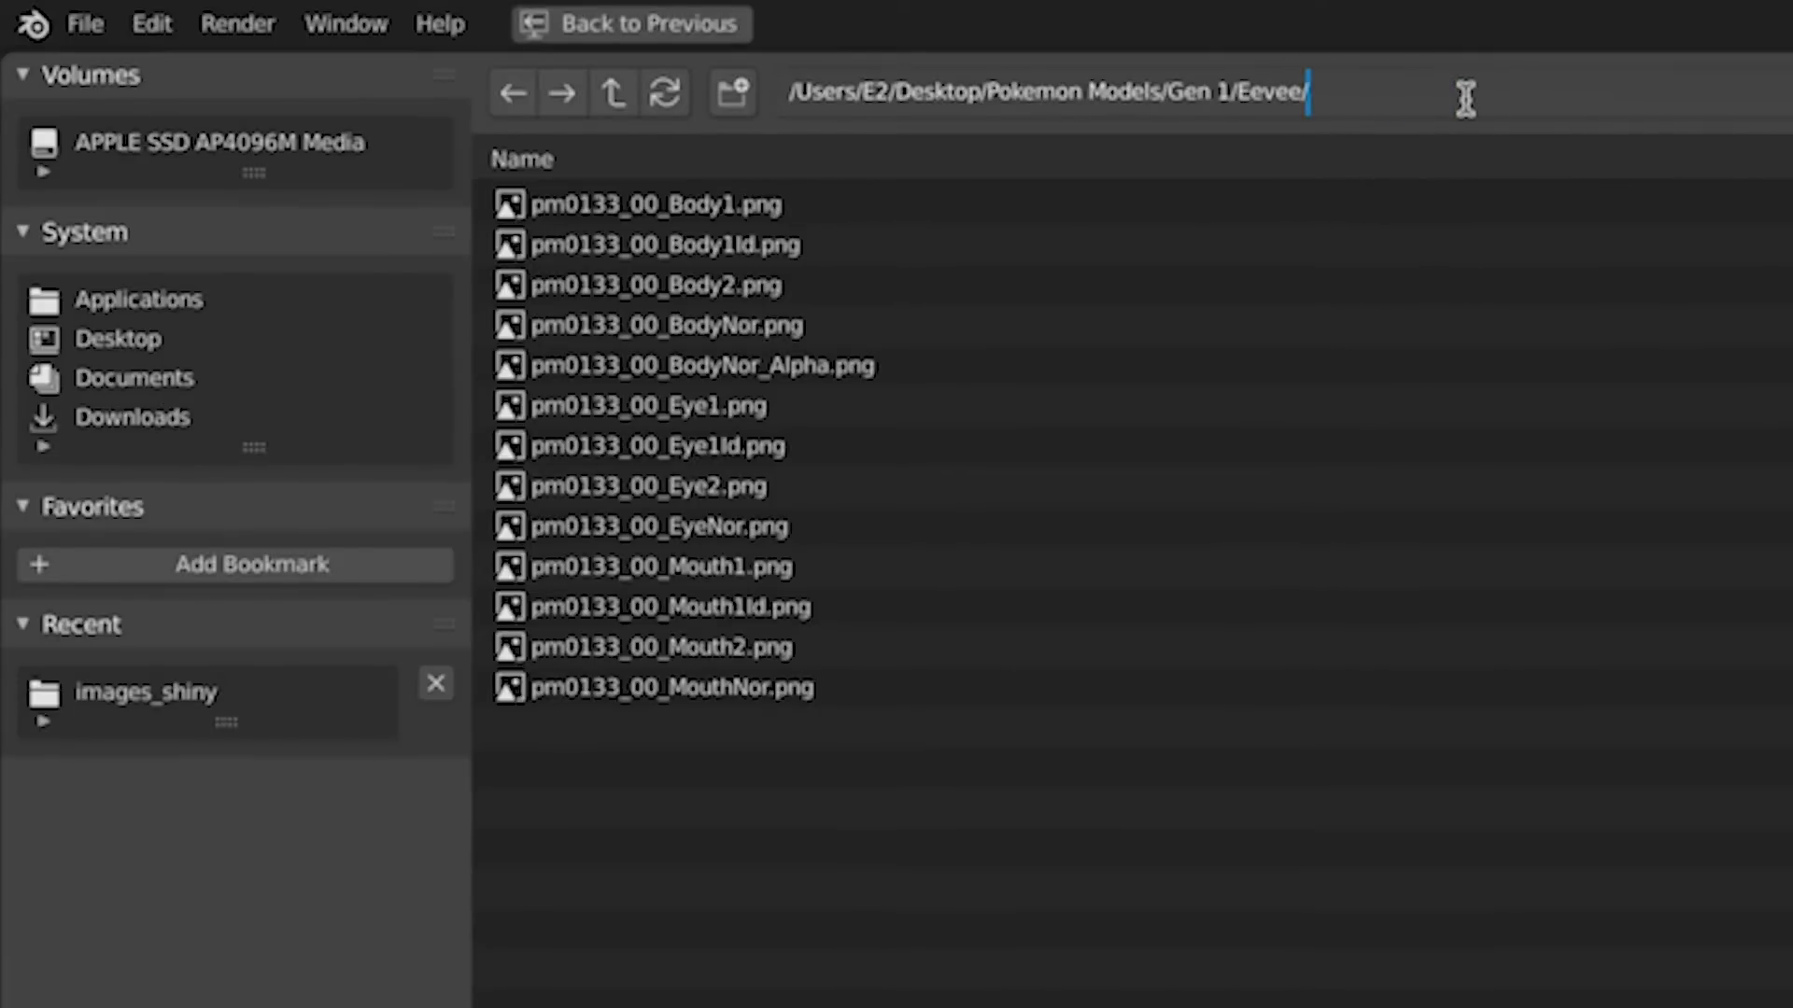
key("Return")
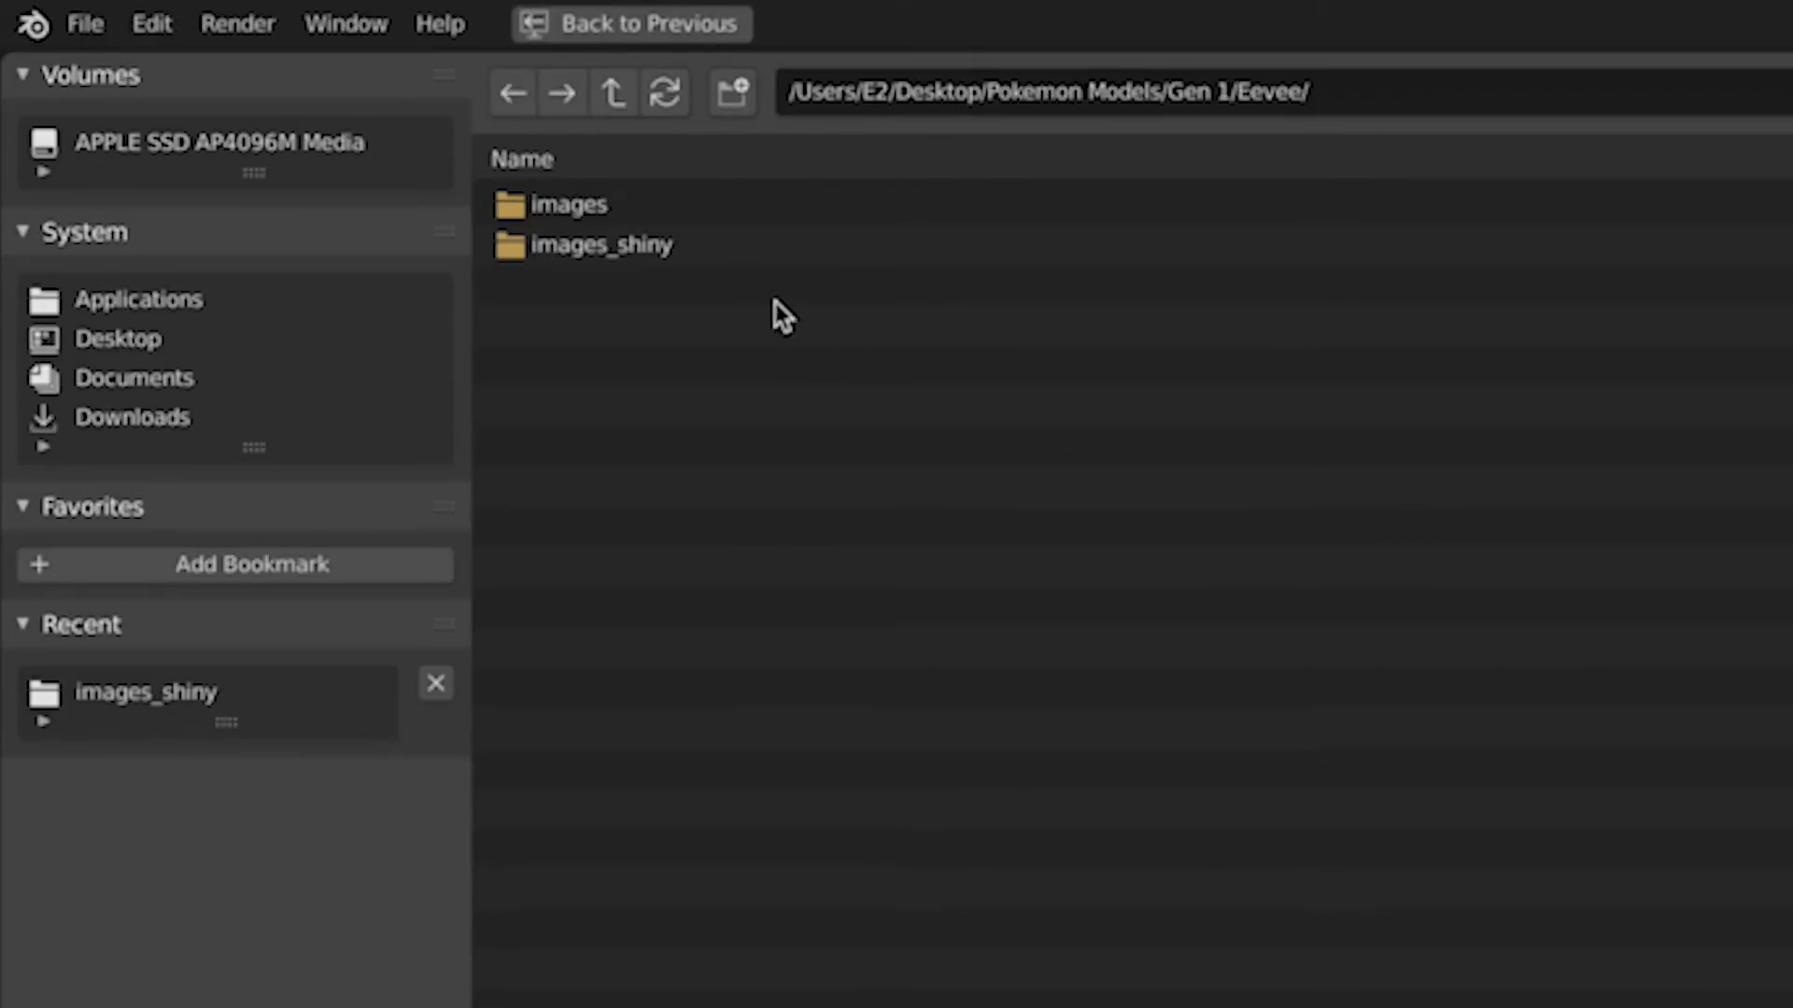
double_click(781, 264)
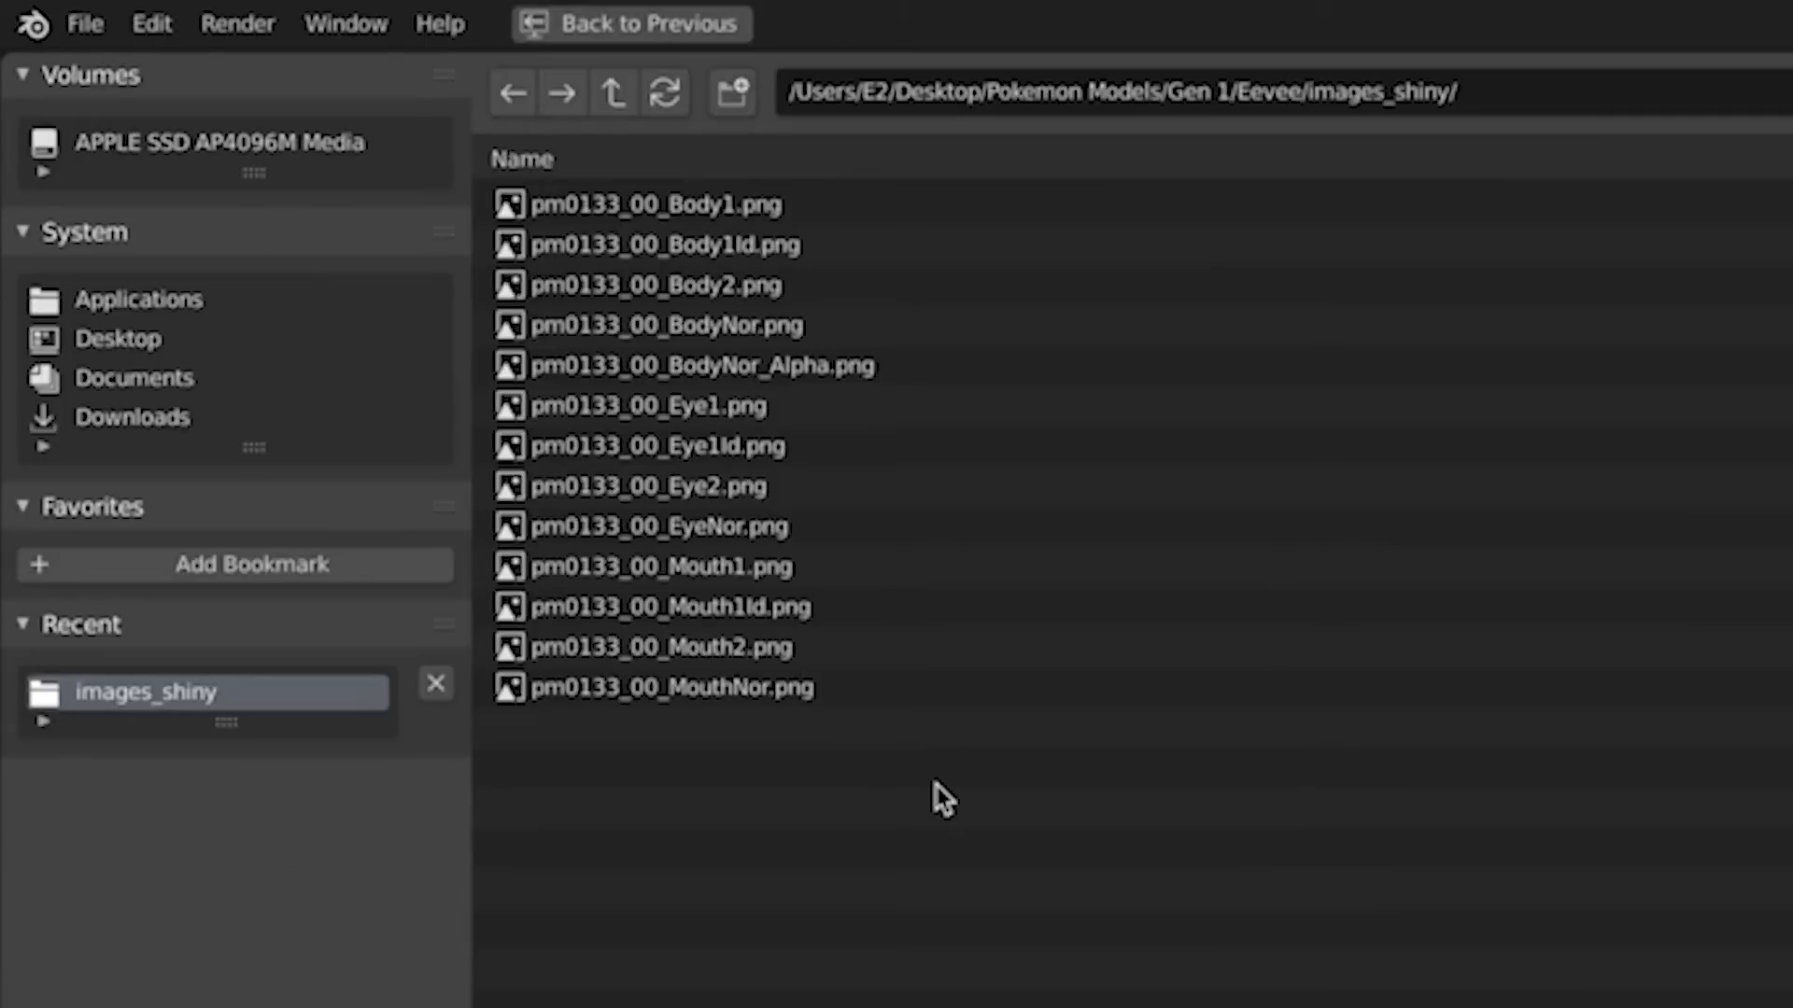
left_click(811, 407)
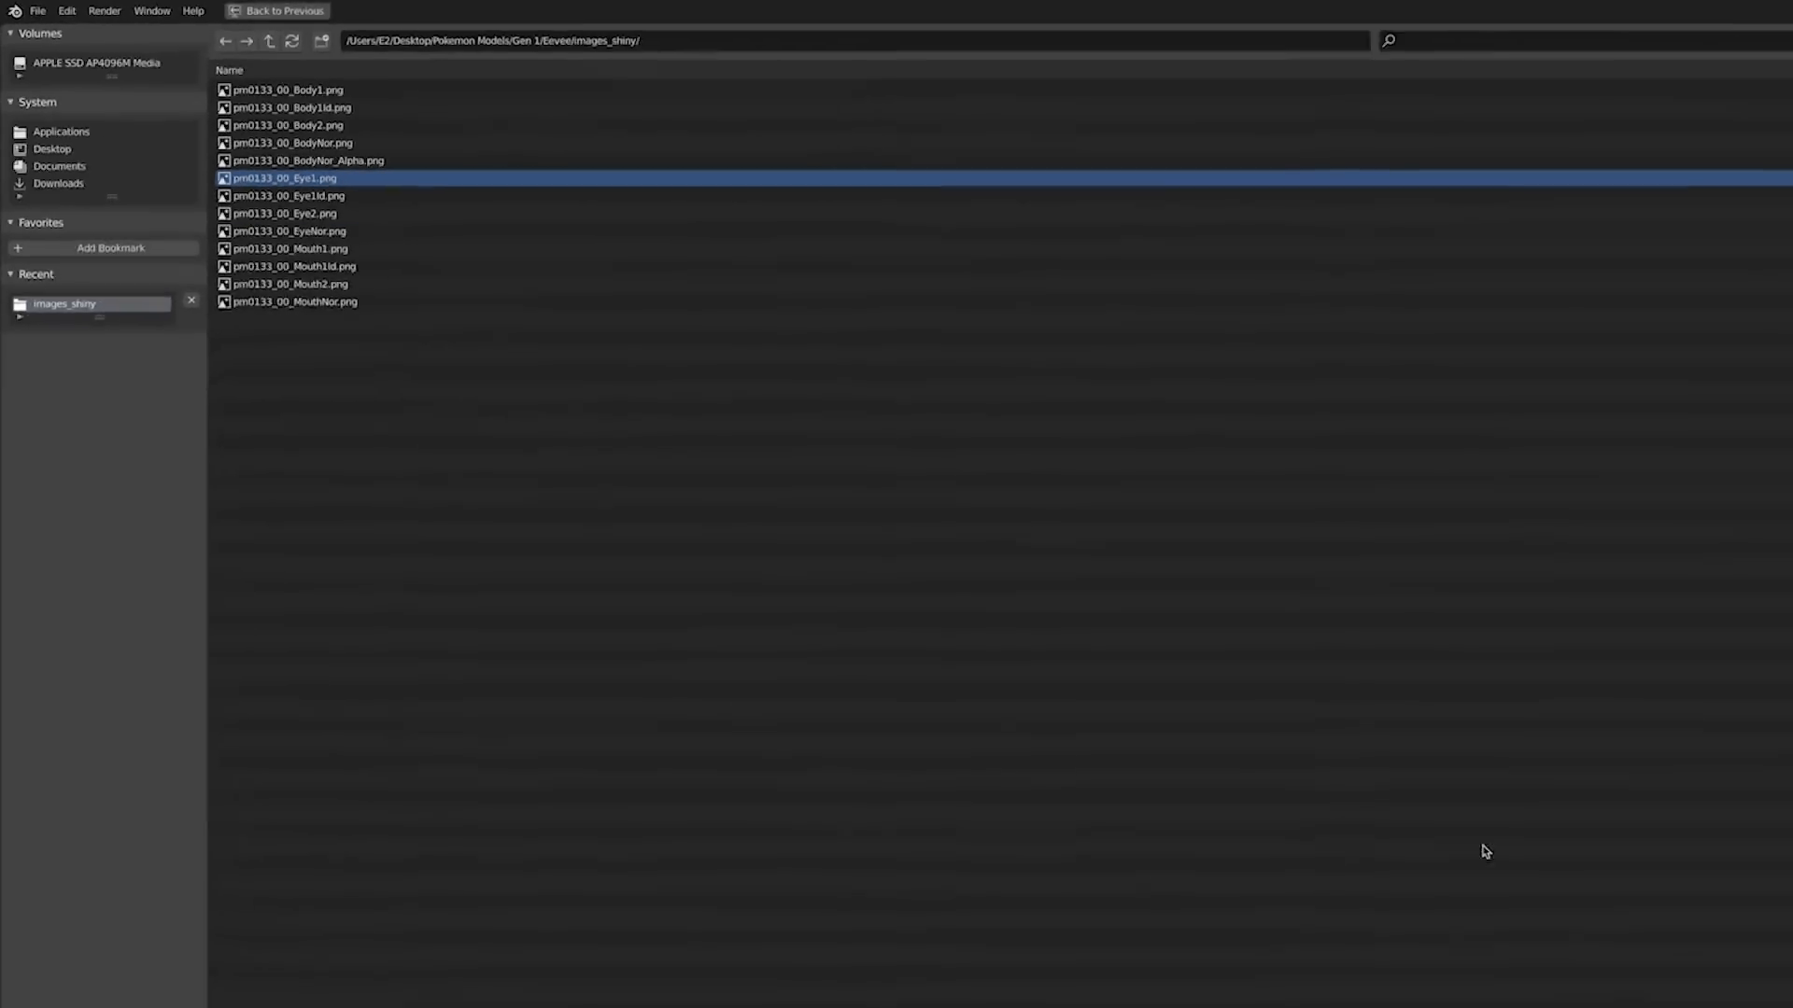
left_click(1699, 966)
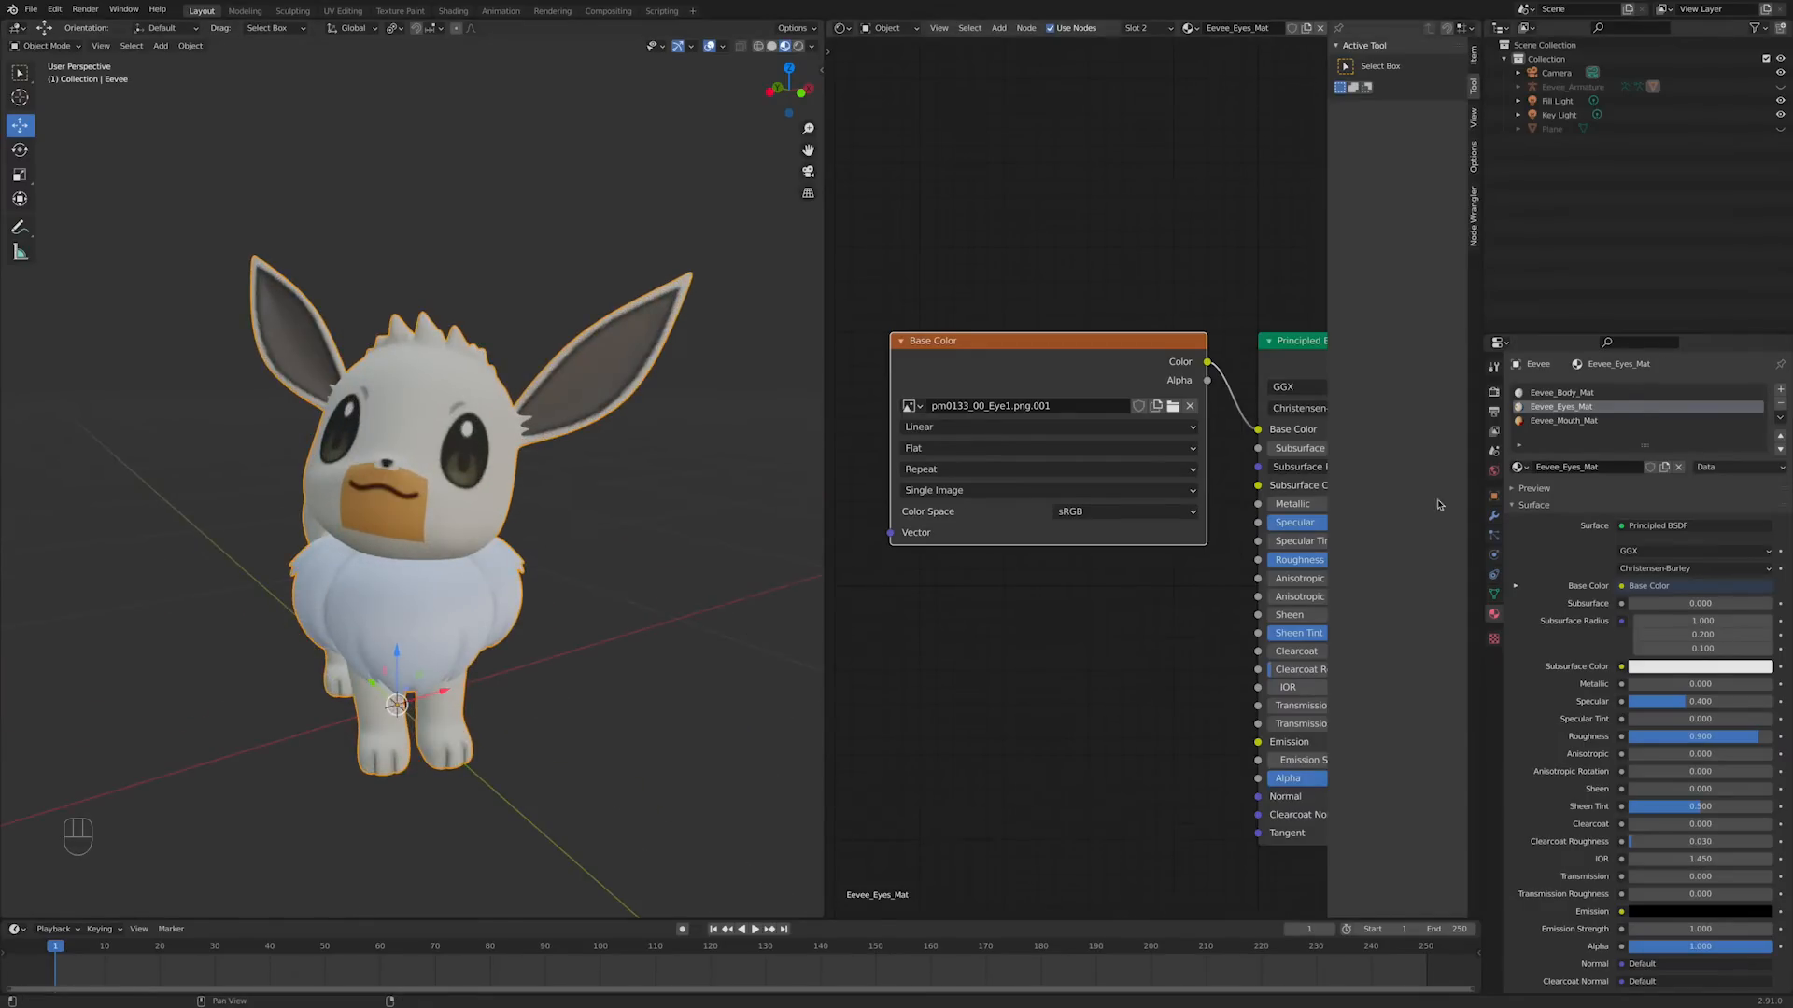
Step: Delete the extra unconnected texture nodes from the Eevee_Mouth_Mat material, keeping only Base Color linked to the Principled BSDF
left_click(1564, 420)
scroll(1153, 676, "down", 3)
middle_click_drag(1160, 692, 1115, 522)
left_click(968, 451)
key("b")
left_click_drag(959, 403, 1120, 875)
key("x")
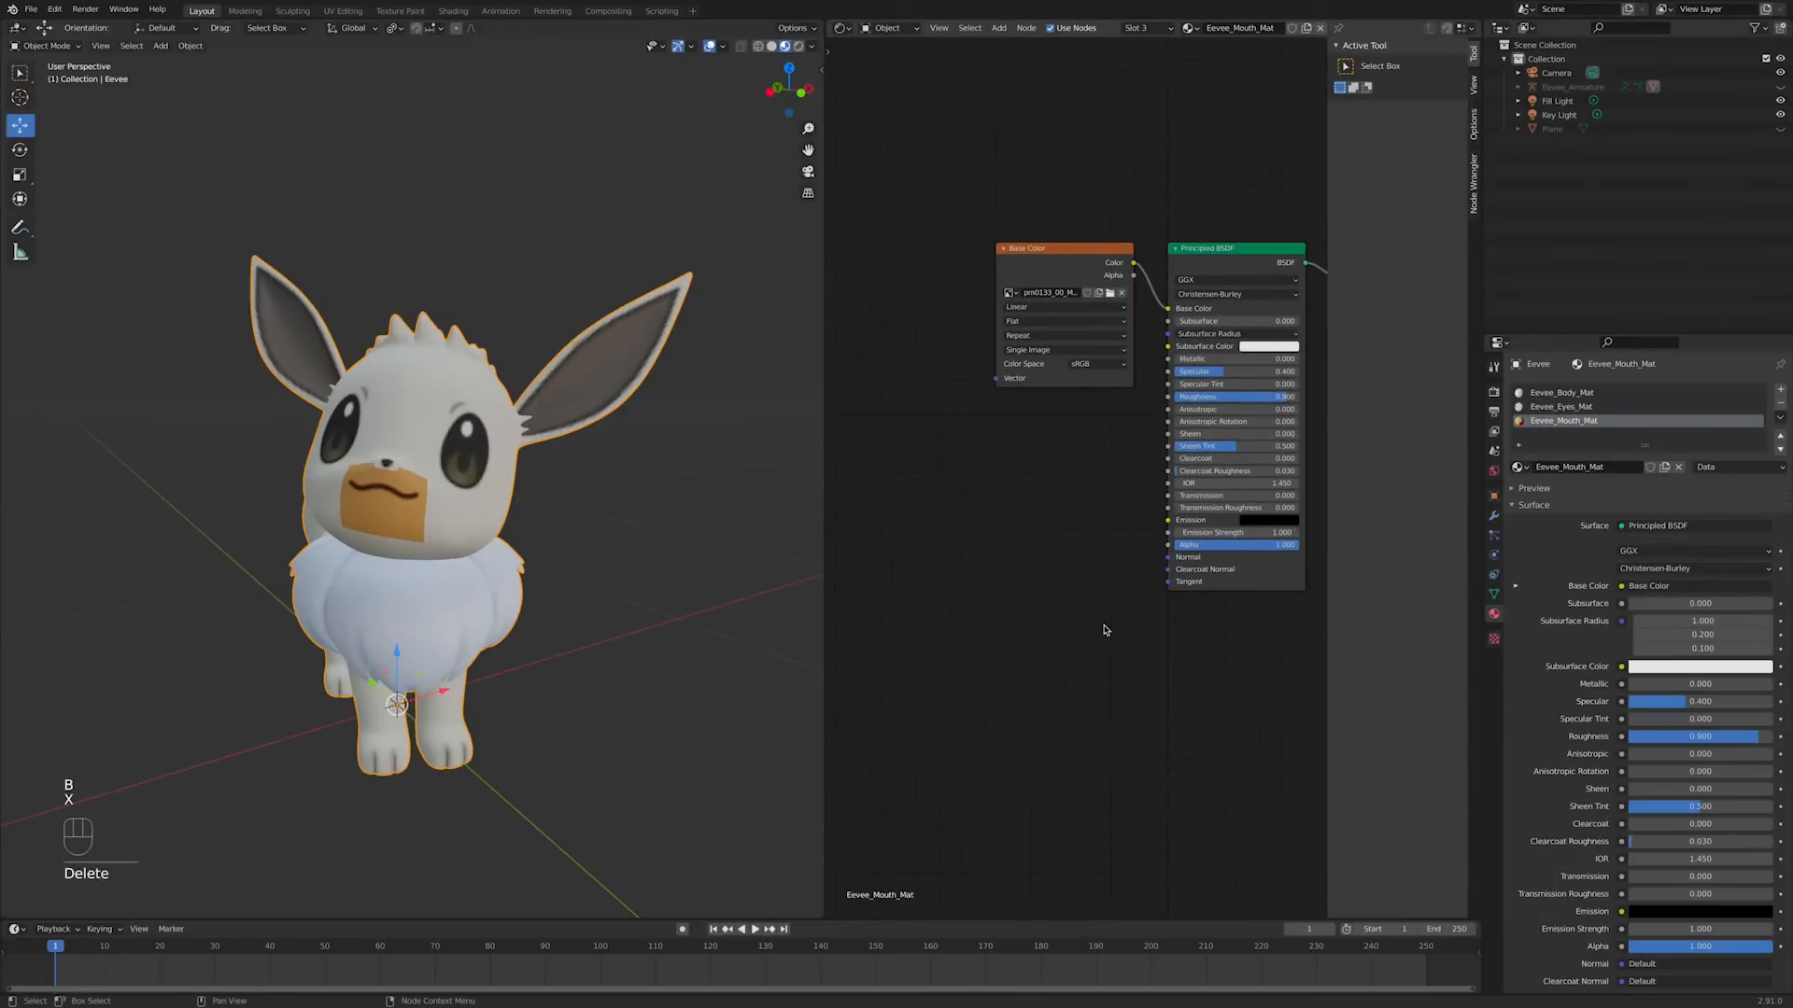
Step: Replace the Base Color texture of Eevee_Mouth_Mat with pm0133_00_Mouth1.png from Pokemon Models/Gen 1/Eevee/images_shiny
left_click(1111, 294)
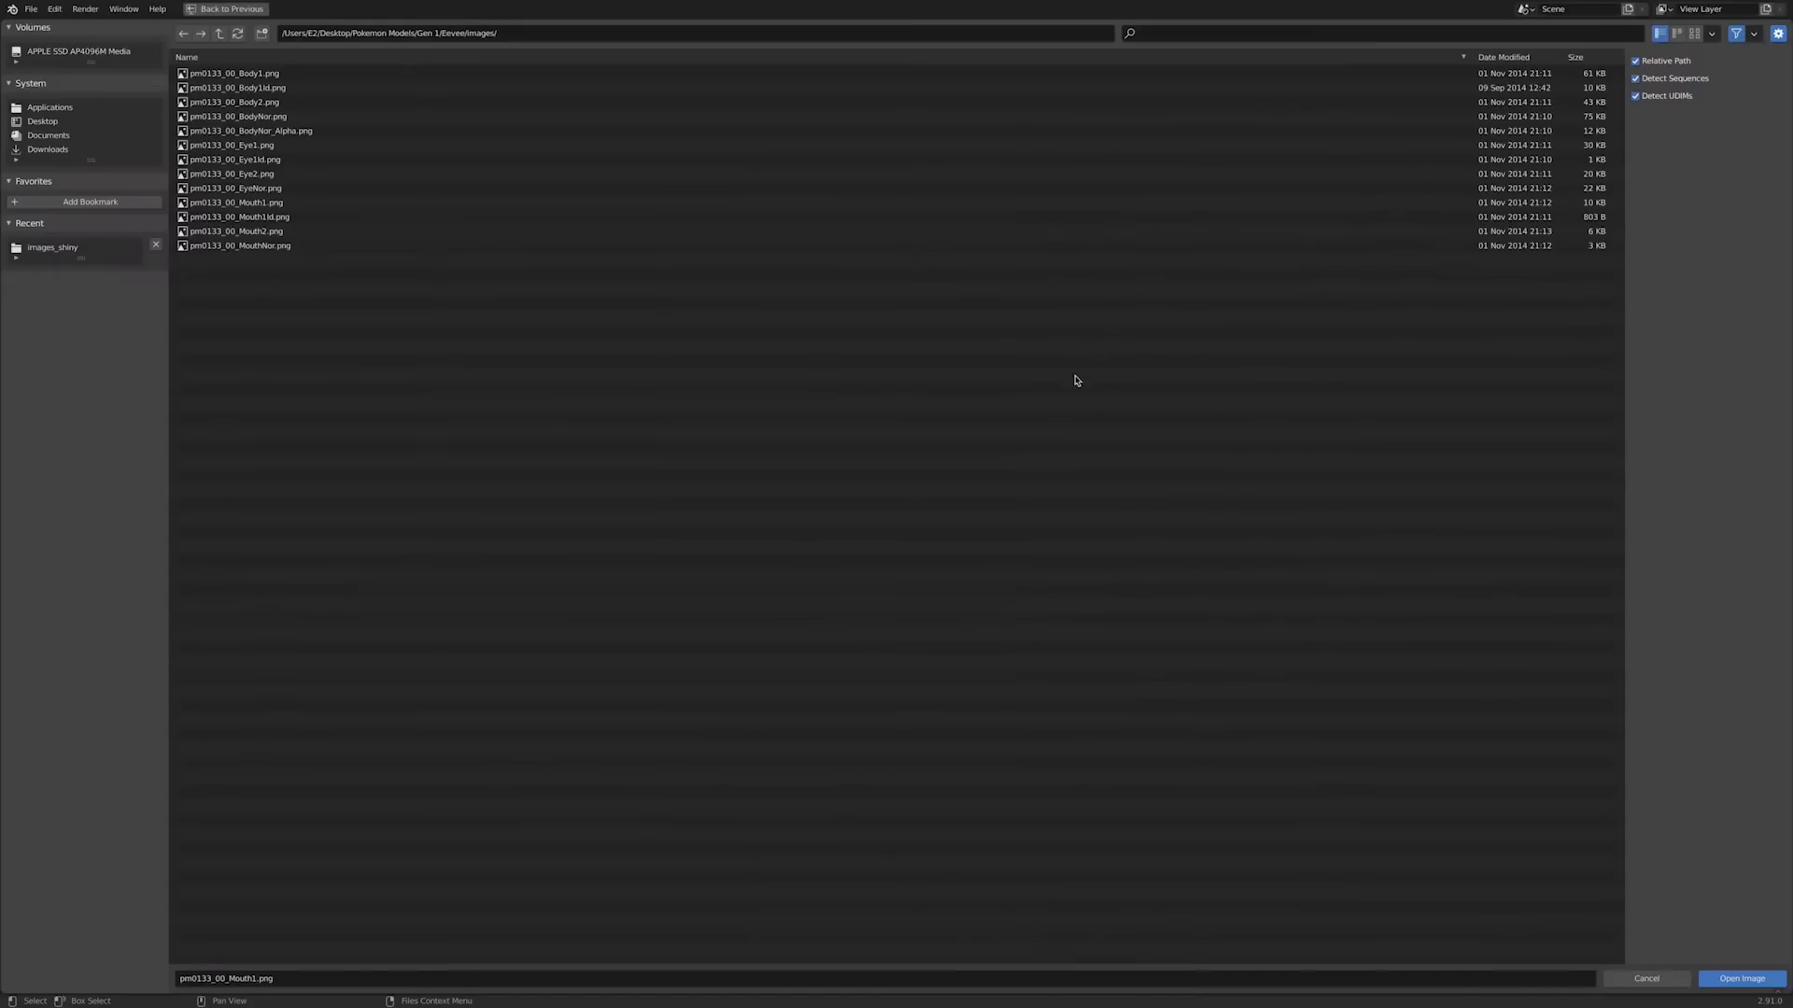
left_click_drag(468, 34, 524, 40)
key("BackSpace")
key("Return")
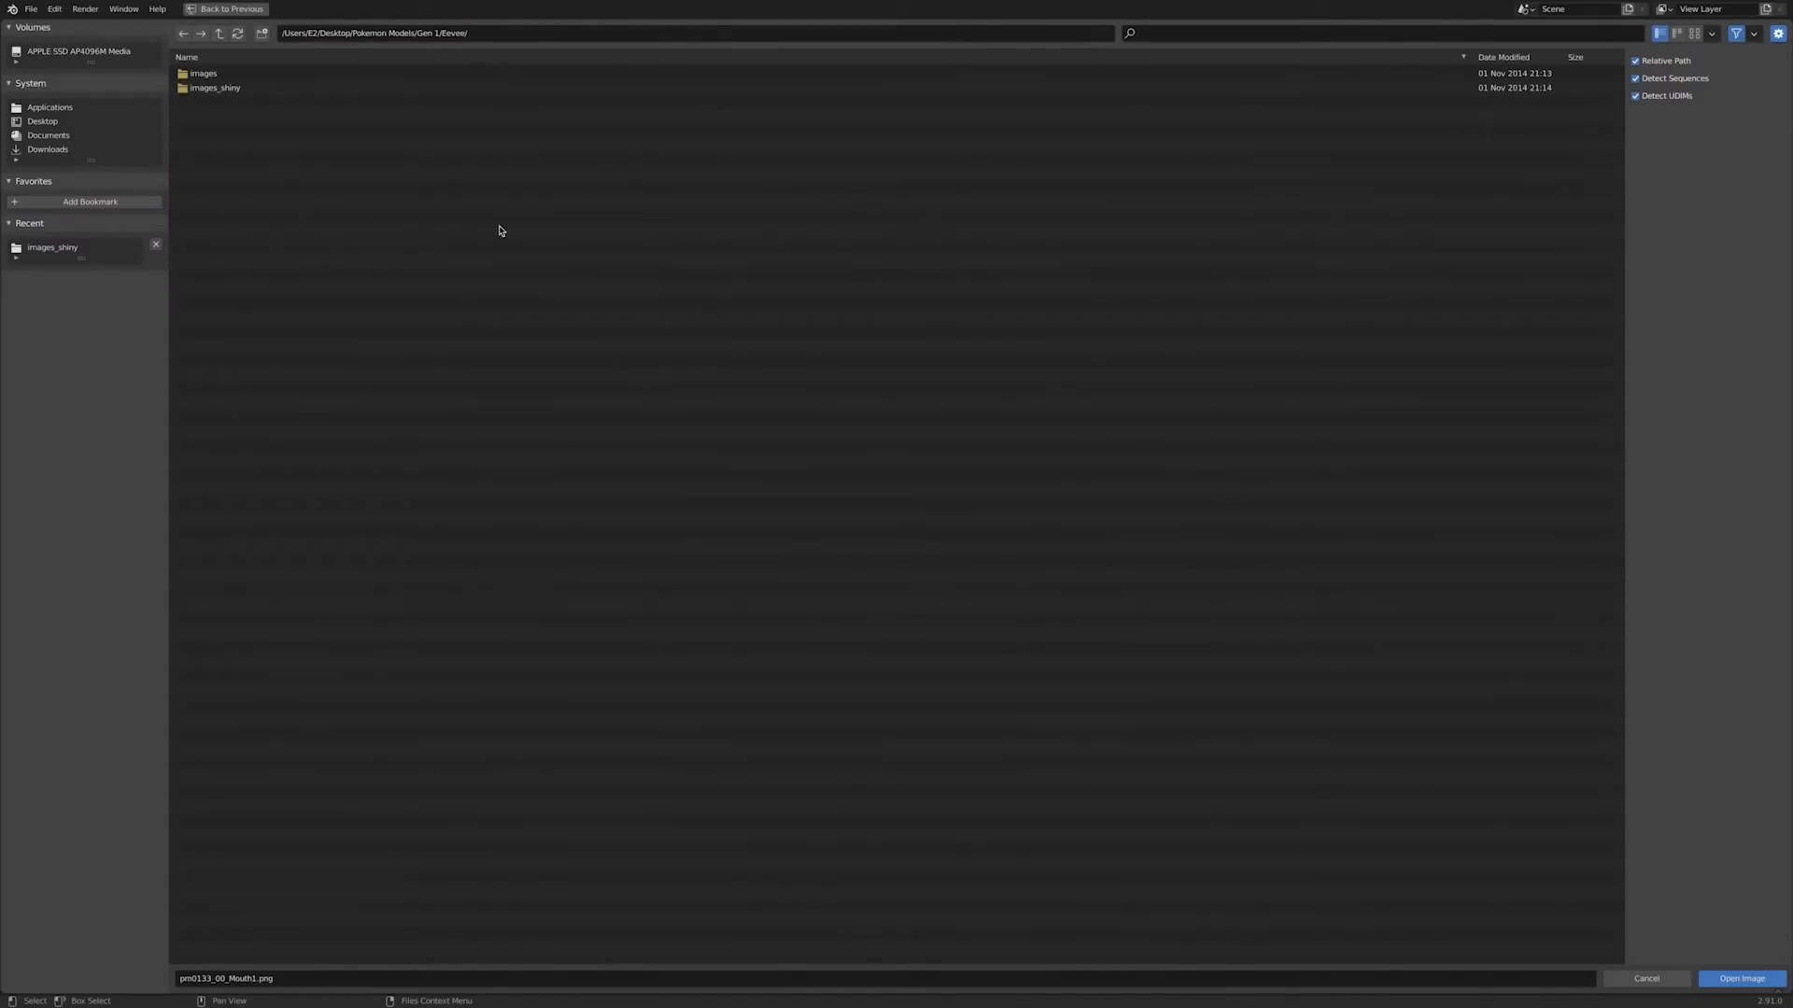
left_click(252, 88)
left_click(346, 202)
left_click(1715, 974)
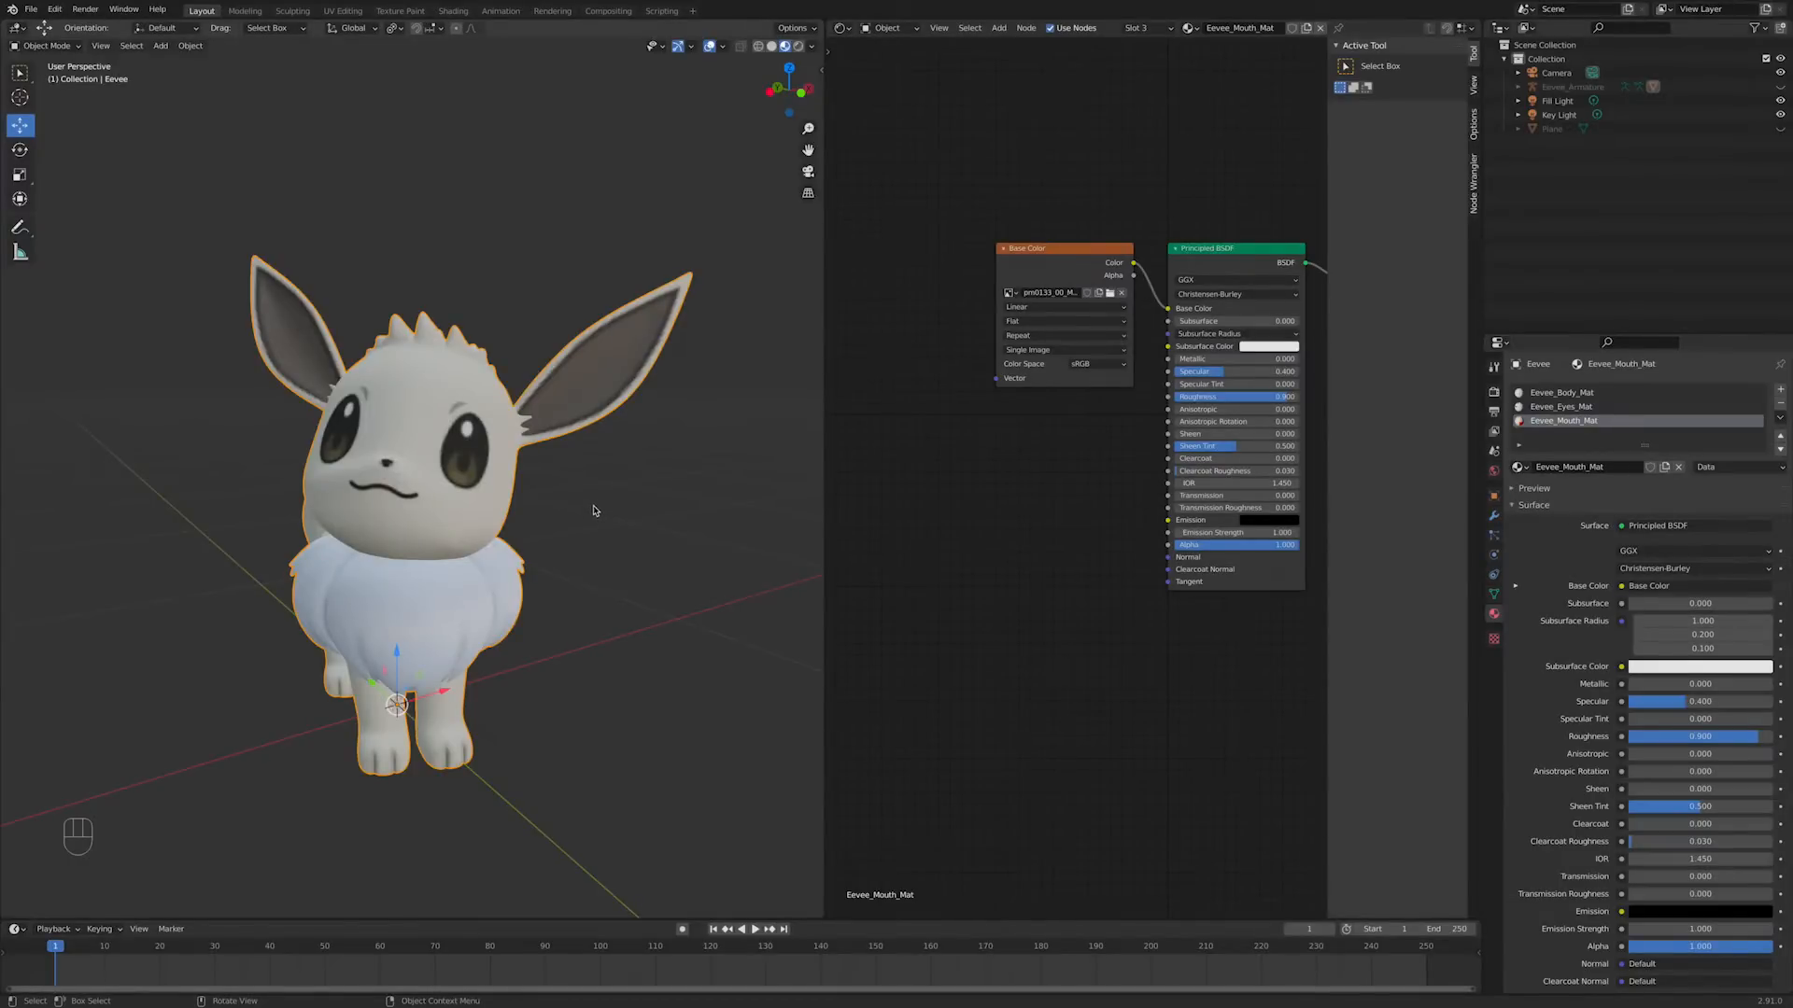
middle_click_drag(593, 511, 658, 527)
scroll(658, 526, "up", 4)
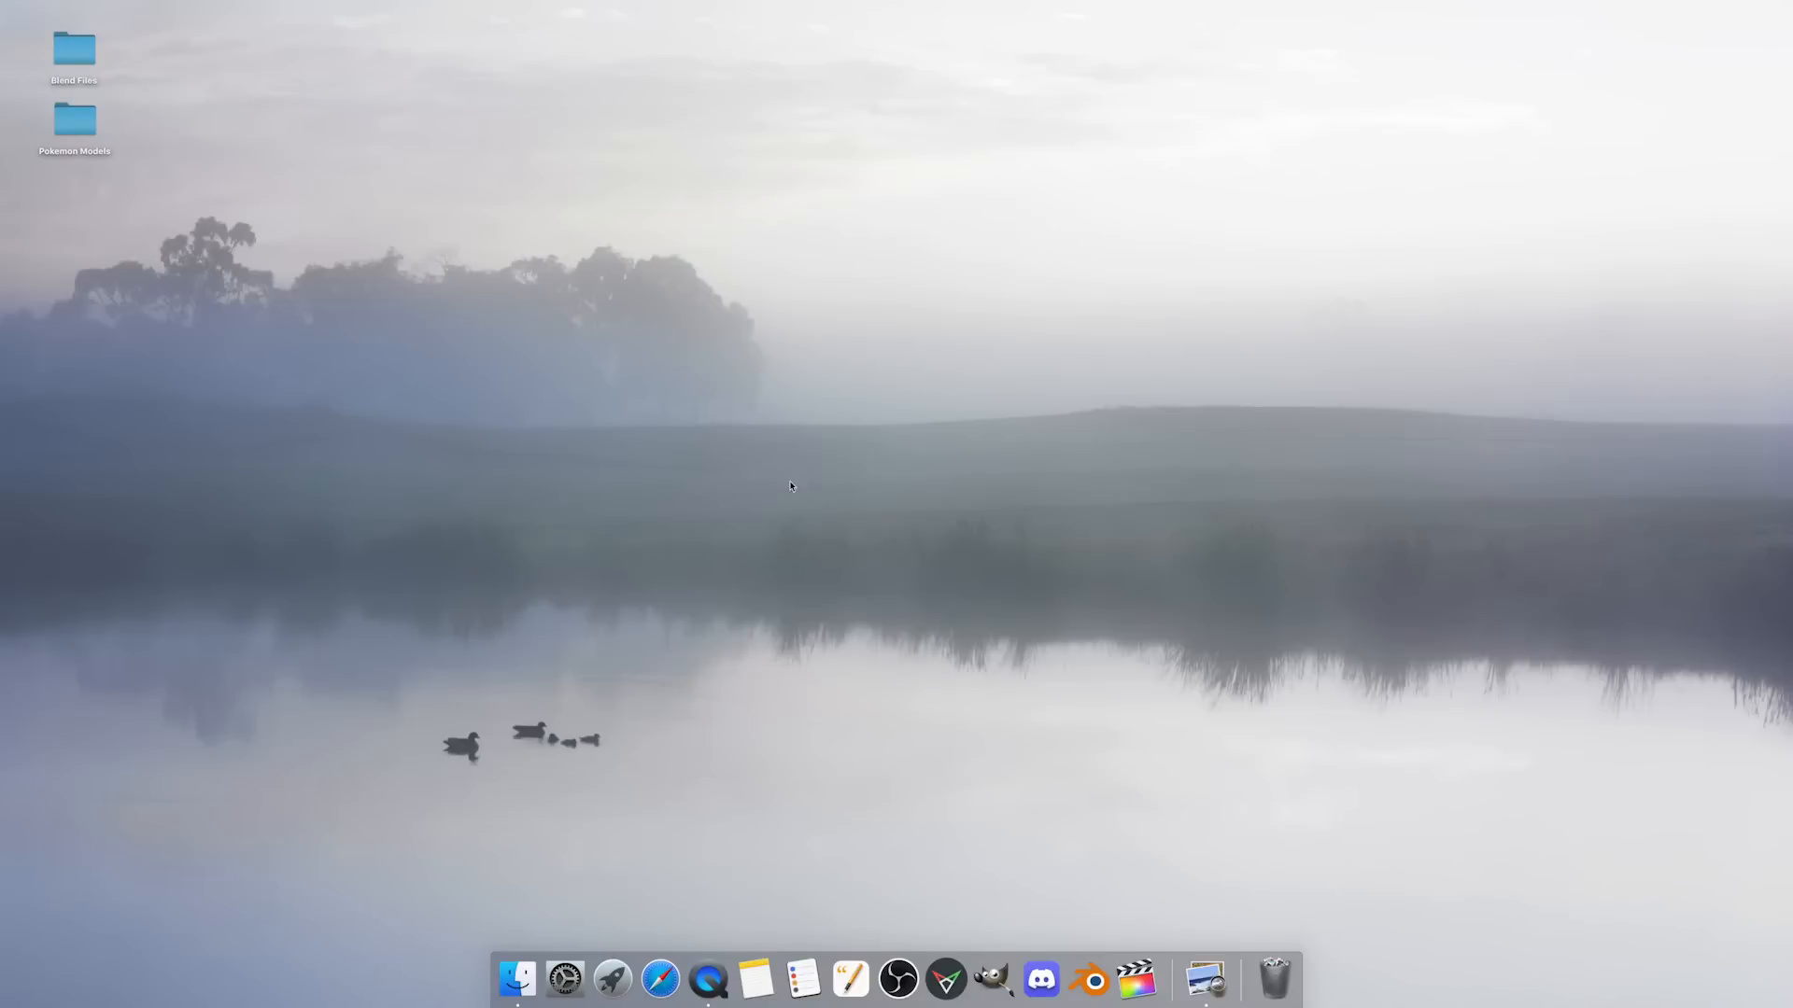
Step: Switch to Safari, search for waifu2x and open the waifu2x.udp.jp site
left_click(660, 978)
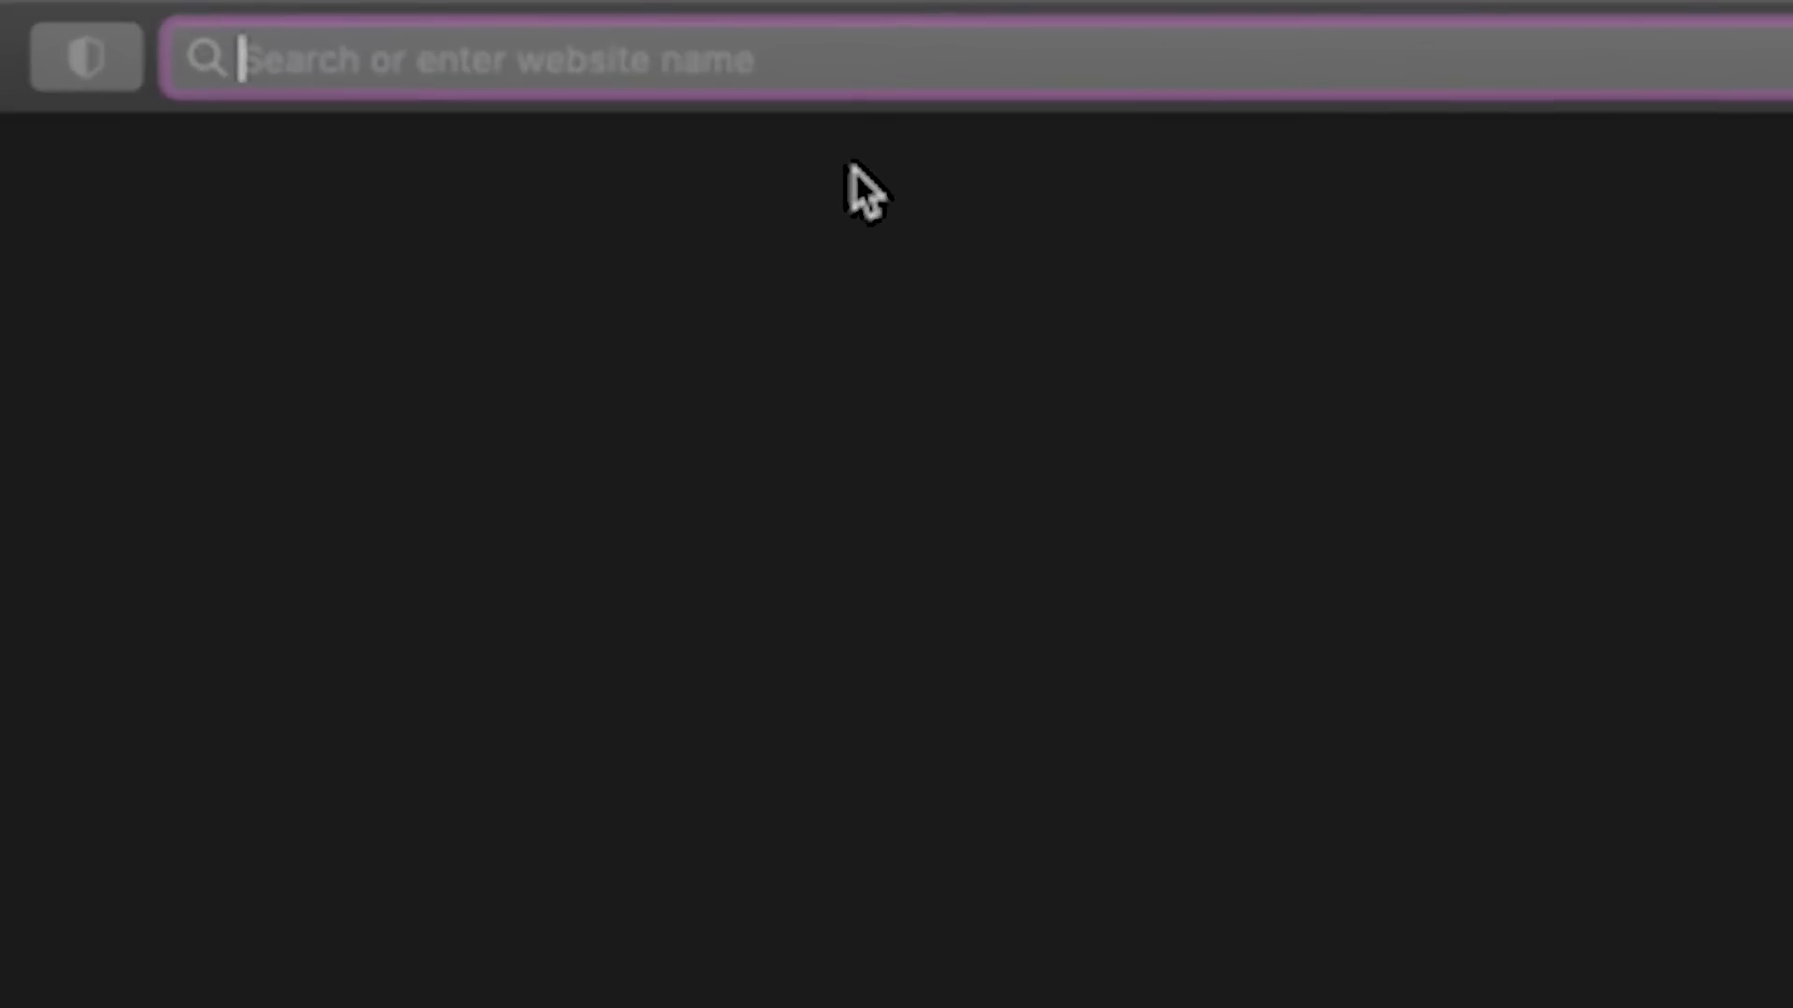
type("waif")
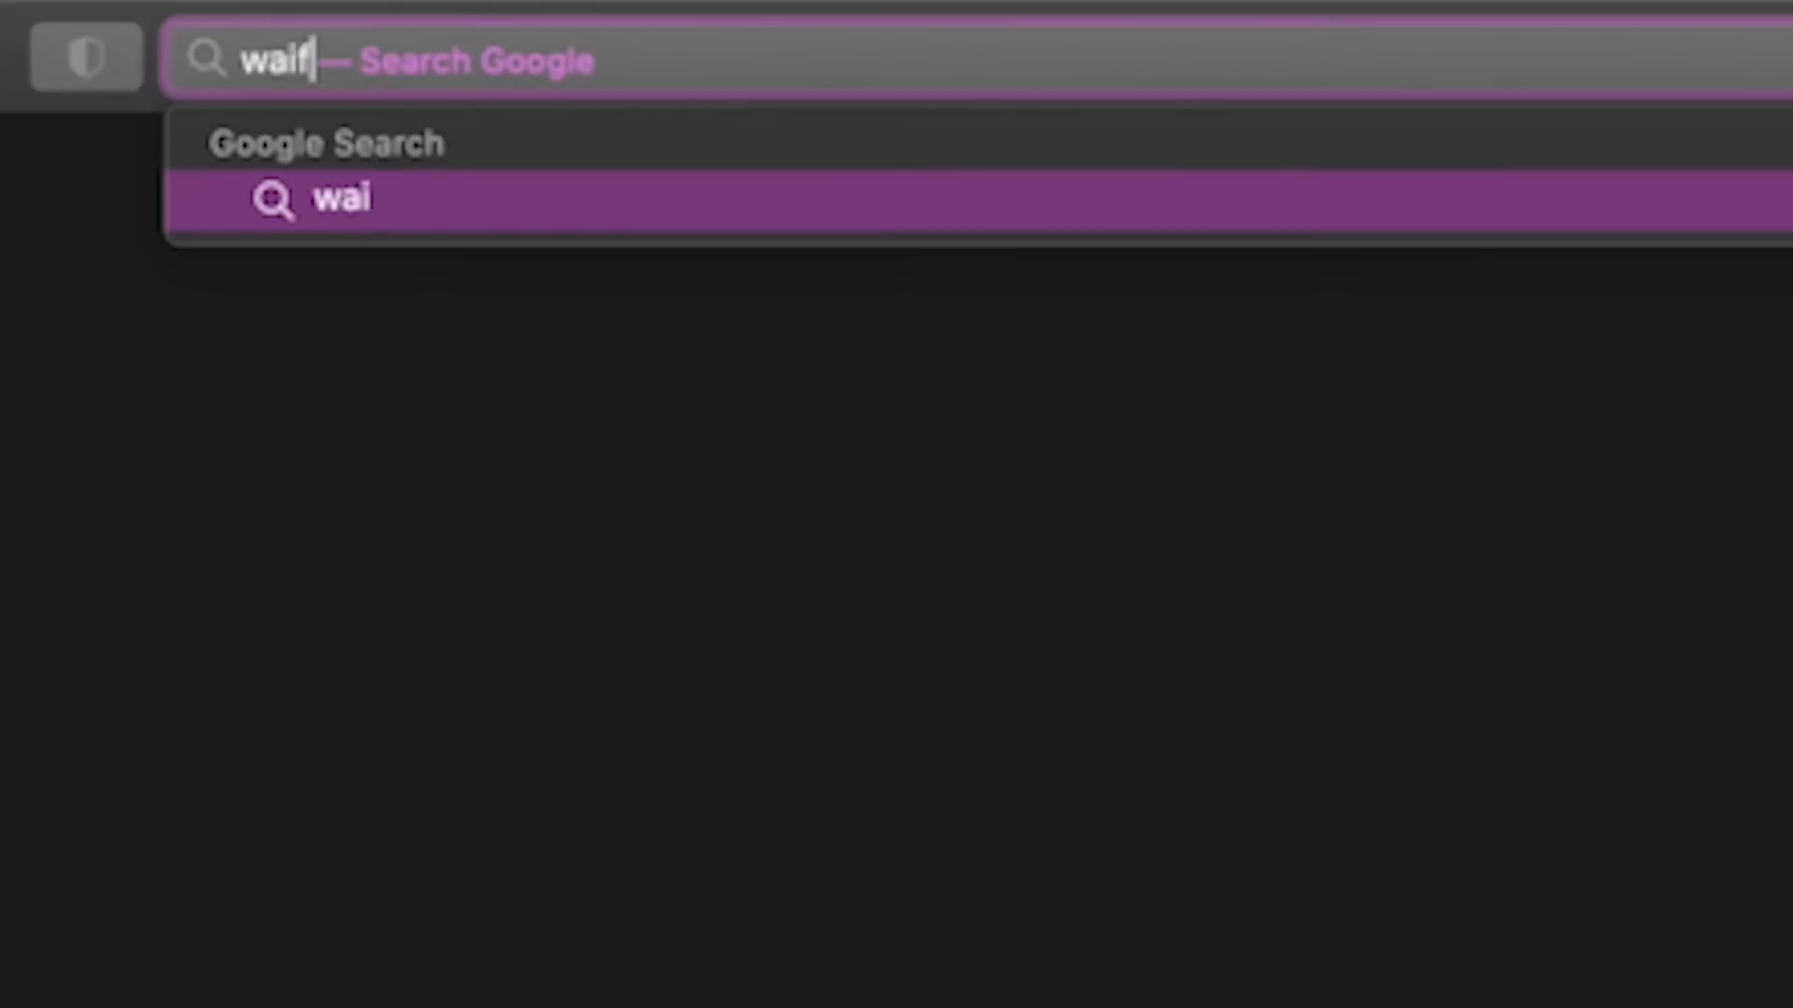
type("u2x")
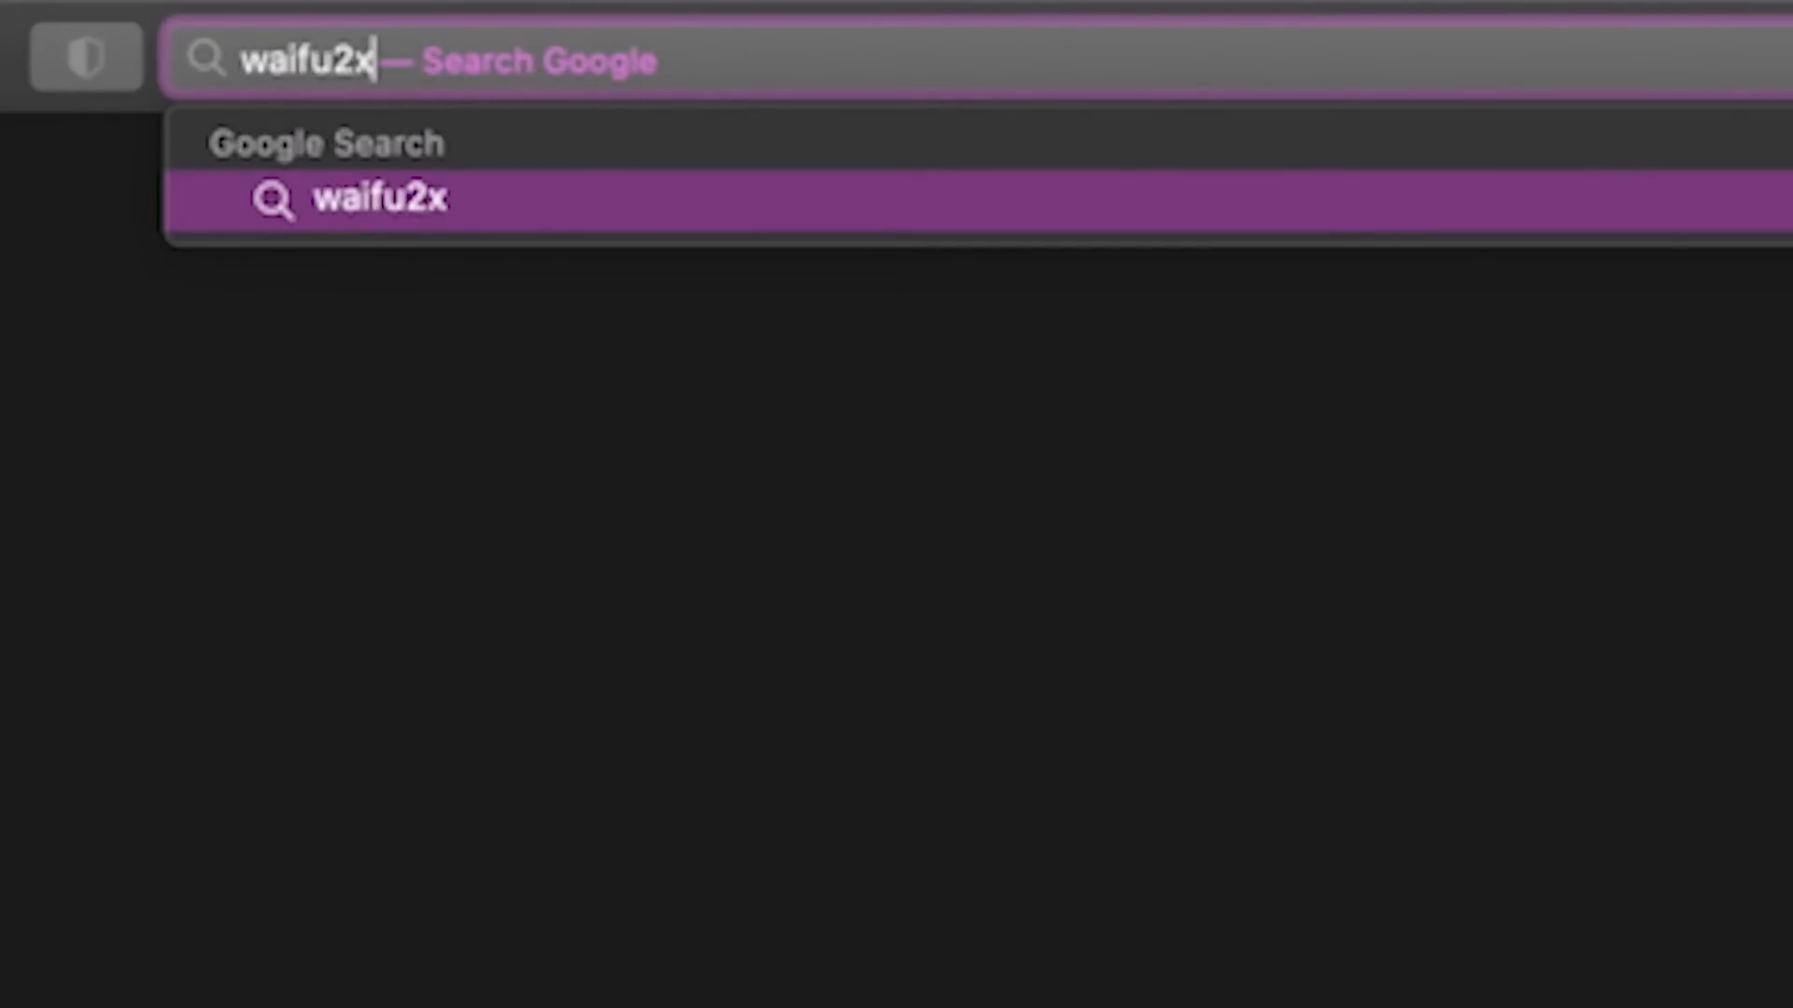
key("Return")
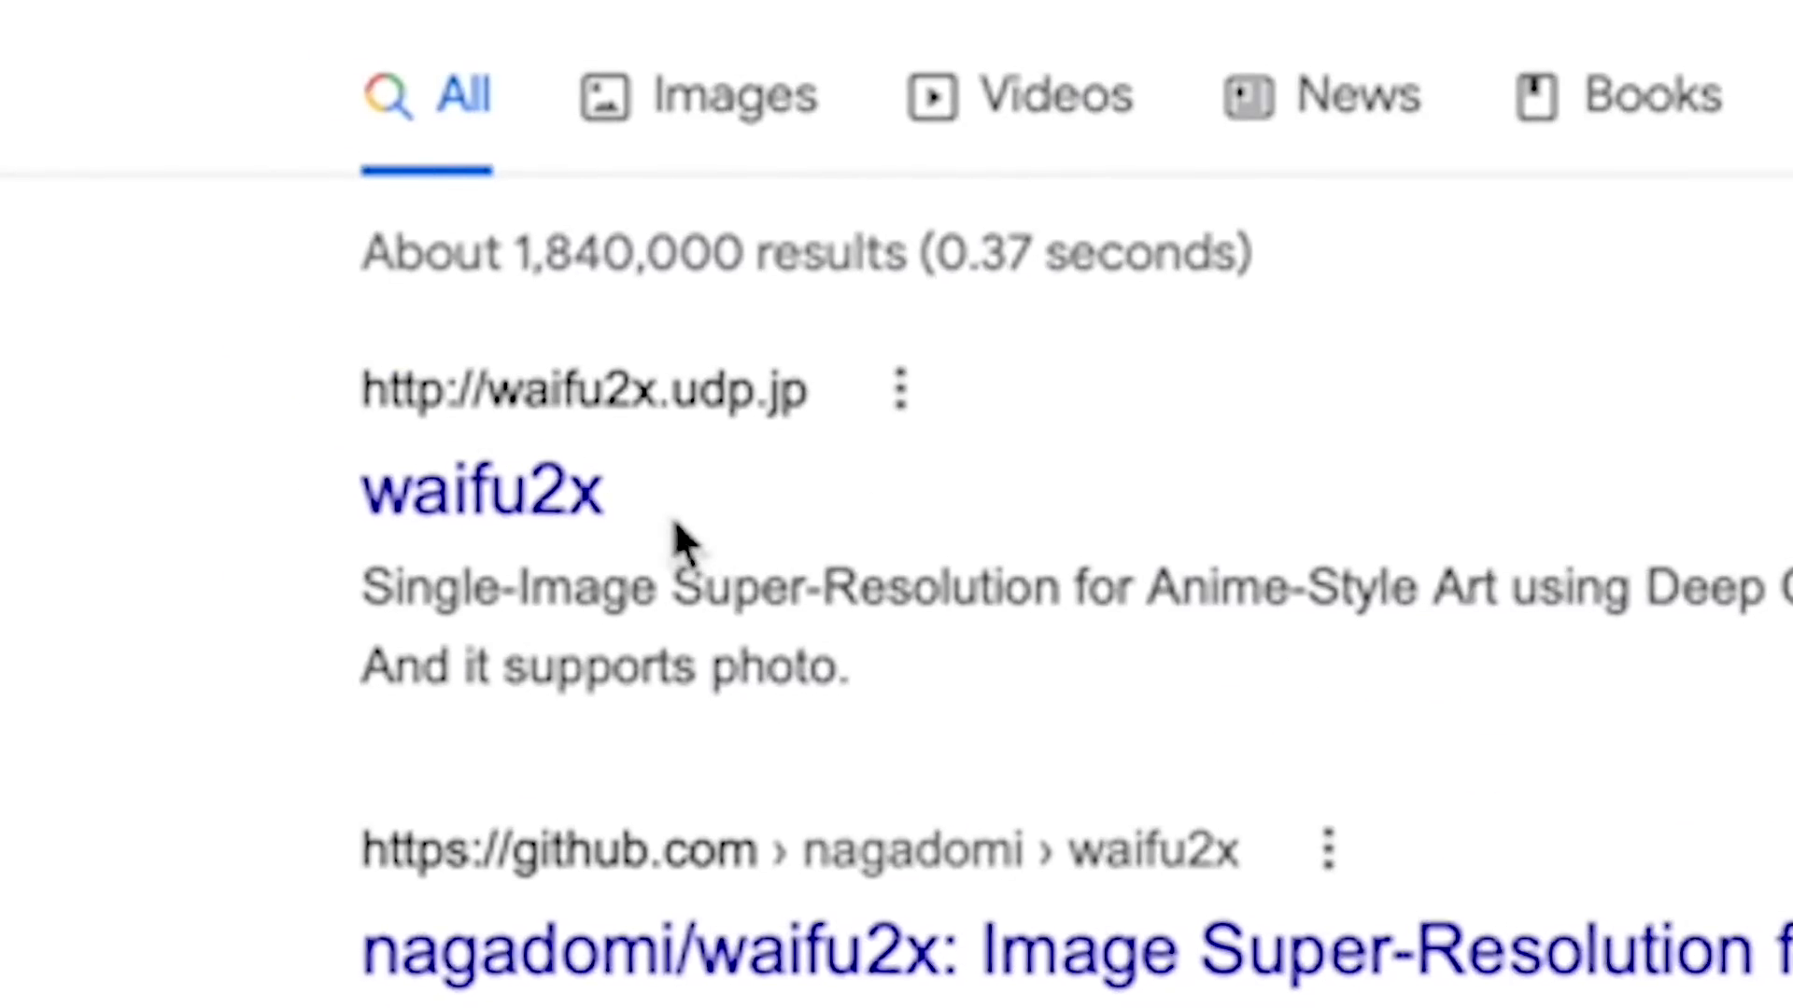
left_click(586, 523)
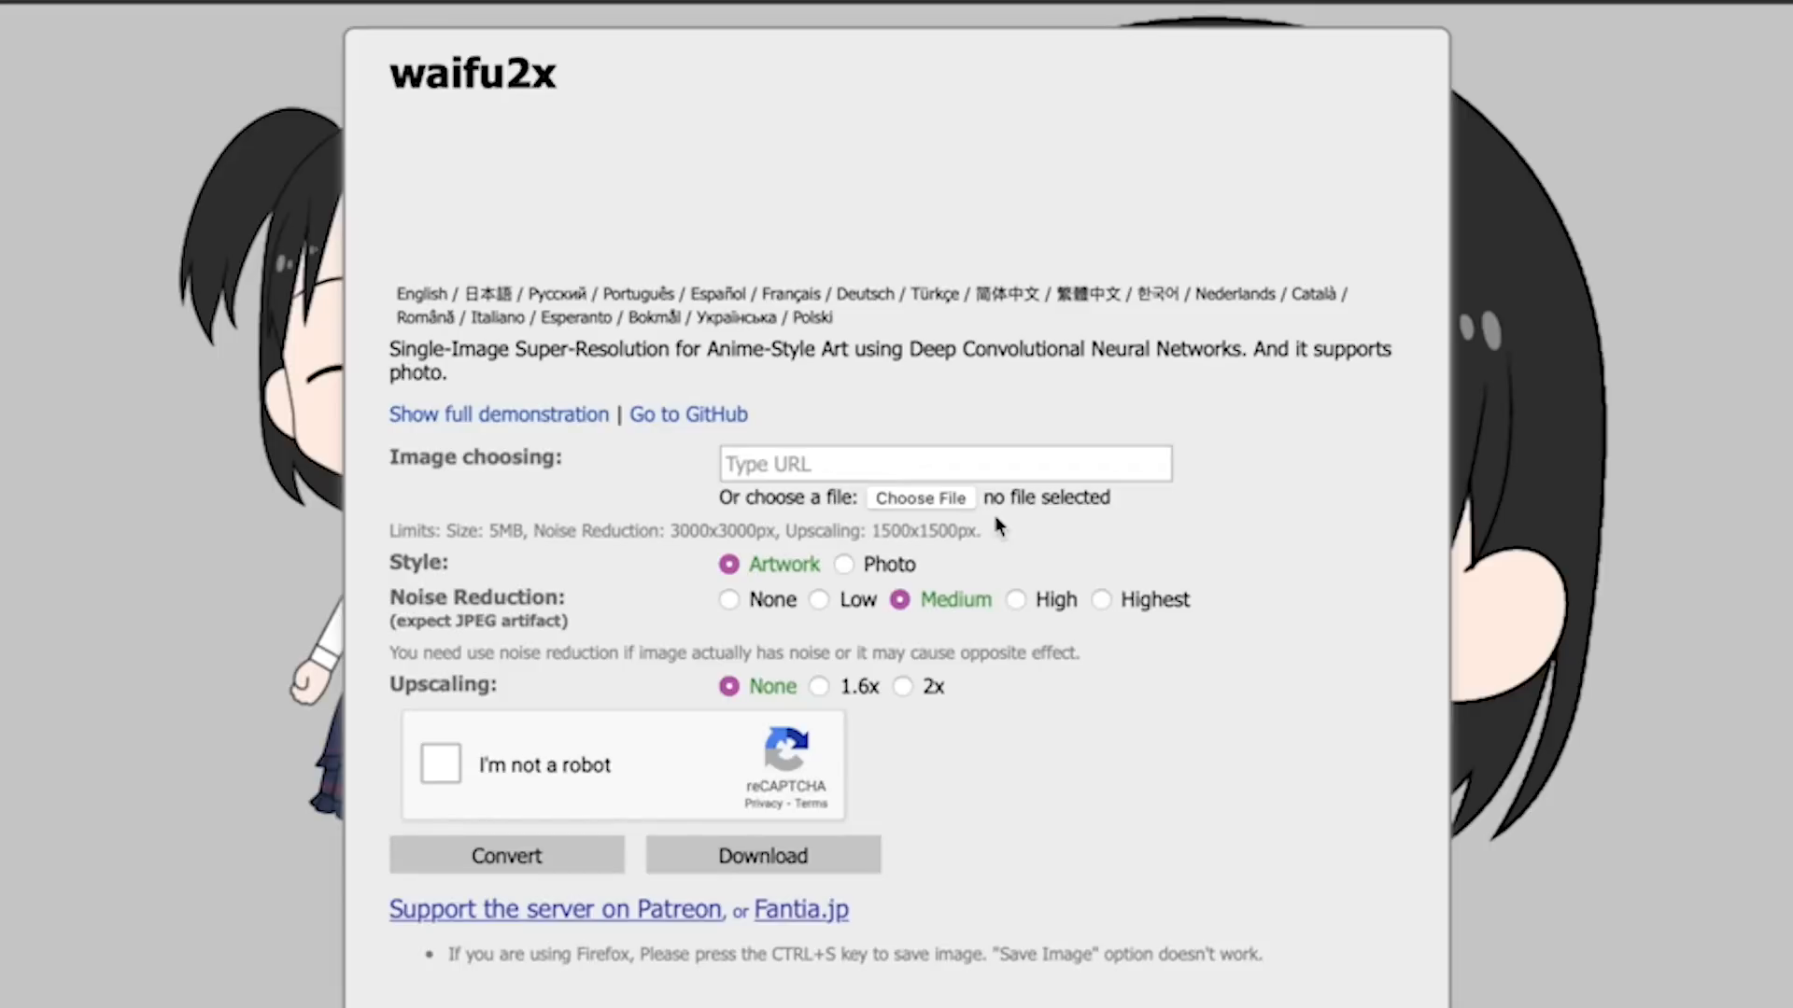
Step: Choose pm0133_00_Body1.png from Desktop/Pokemon Models/Gen 1/Eevee/images_shiny as the image for waifu2x to process
left_click(967, 501)
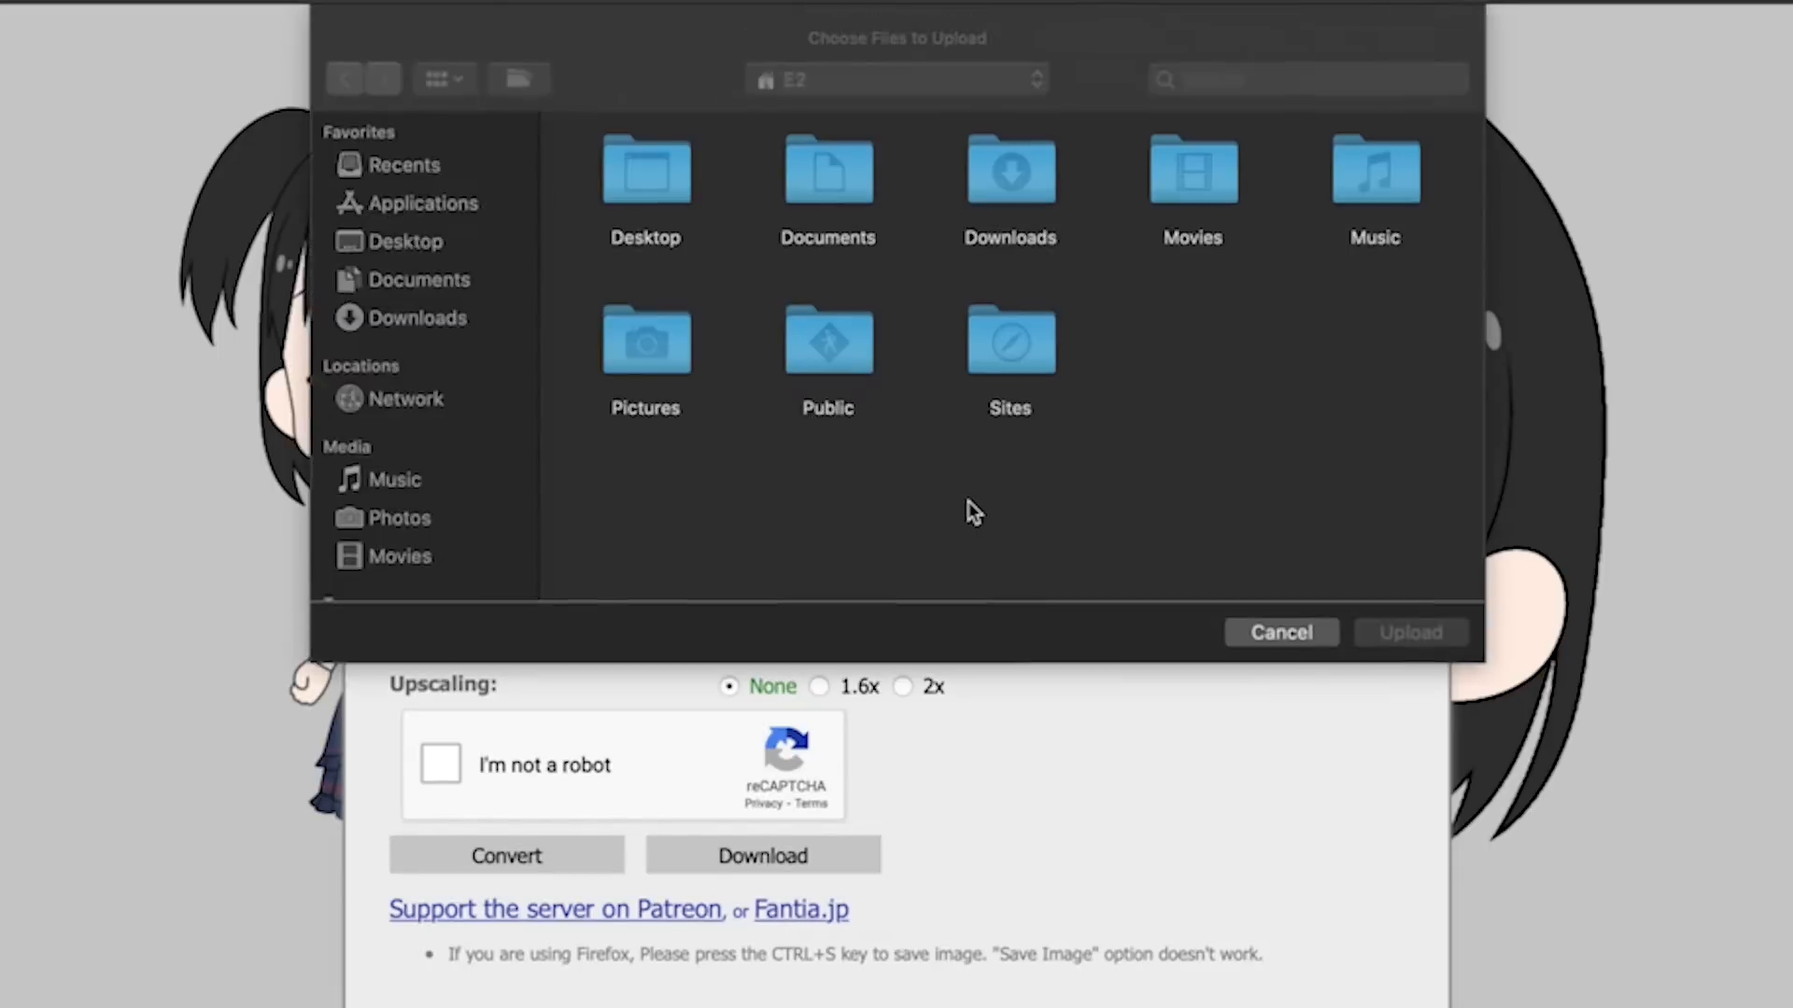
double_click(657, 149)
double_click(767, 175)
double_click(641, 172)
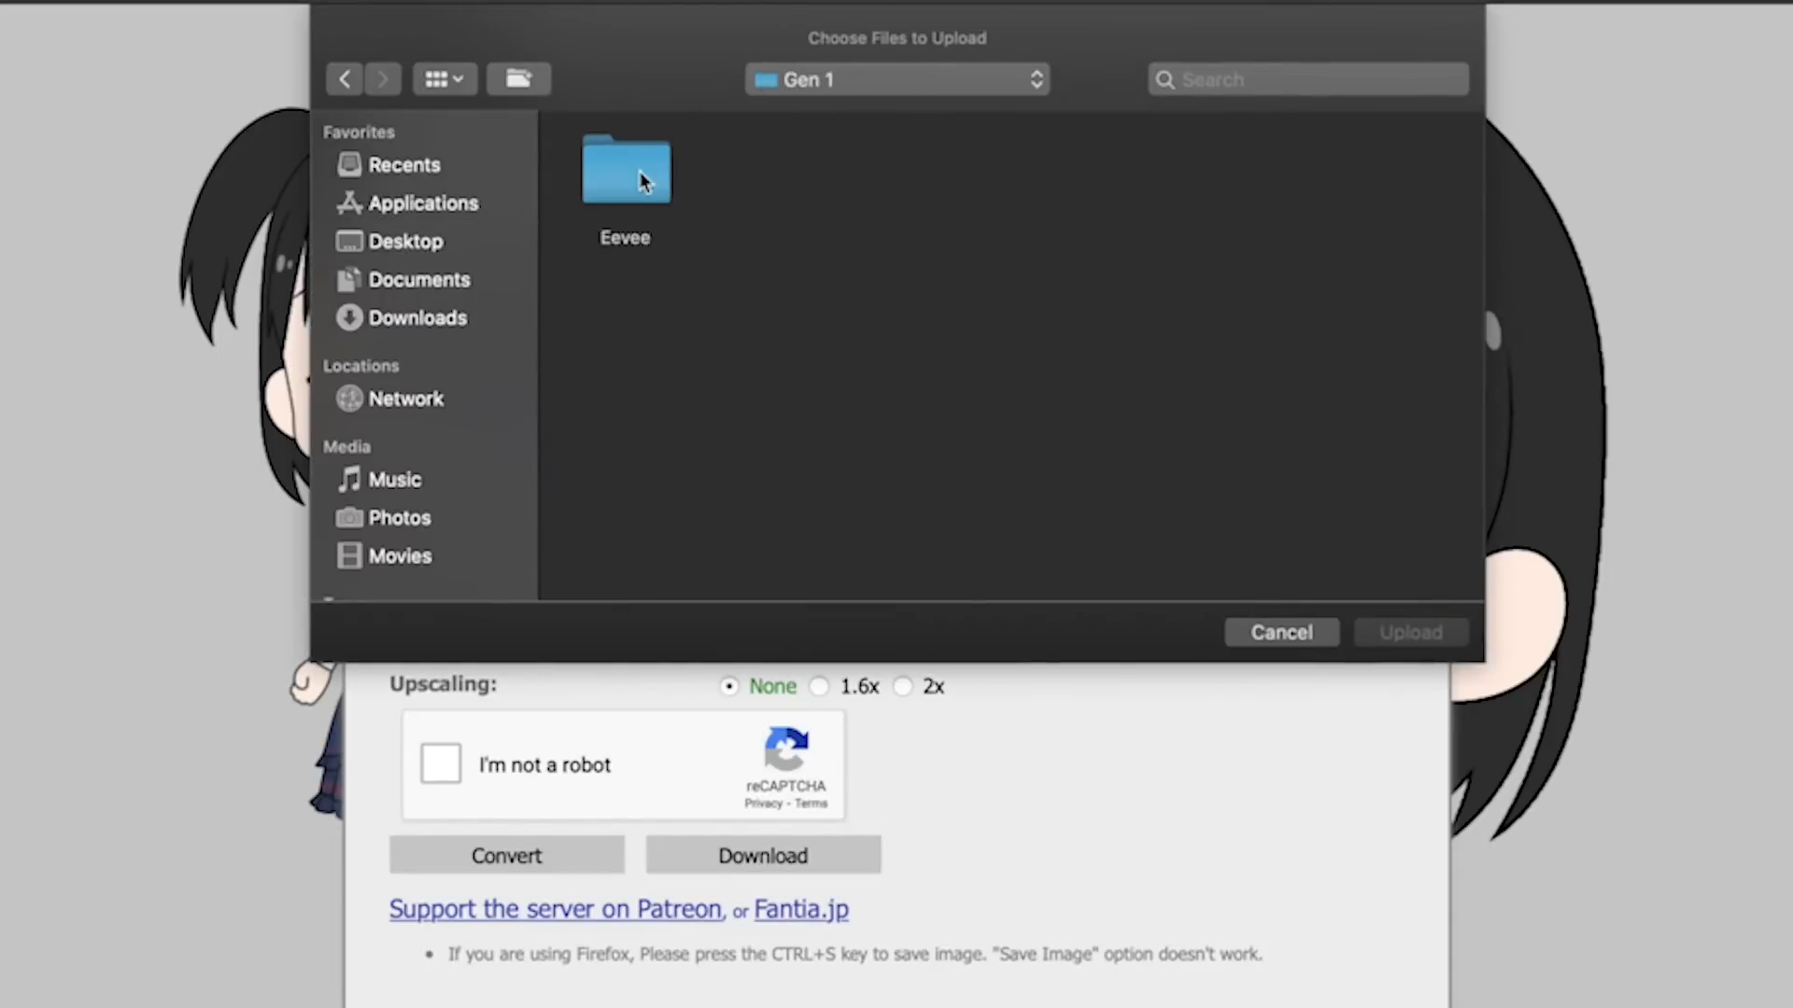
double_click(641, 172)
double_click(1354, 180)
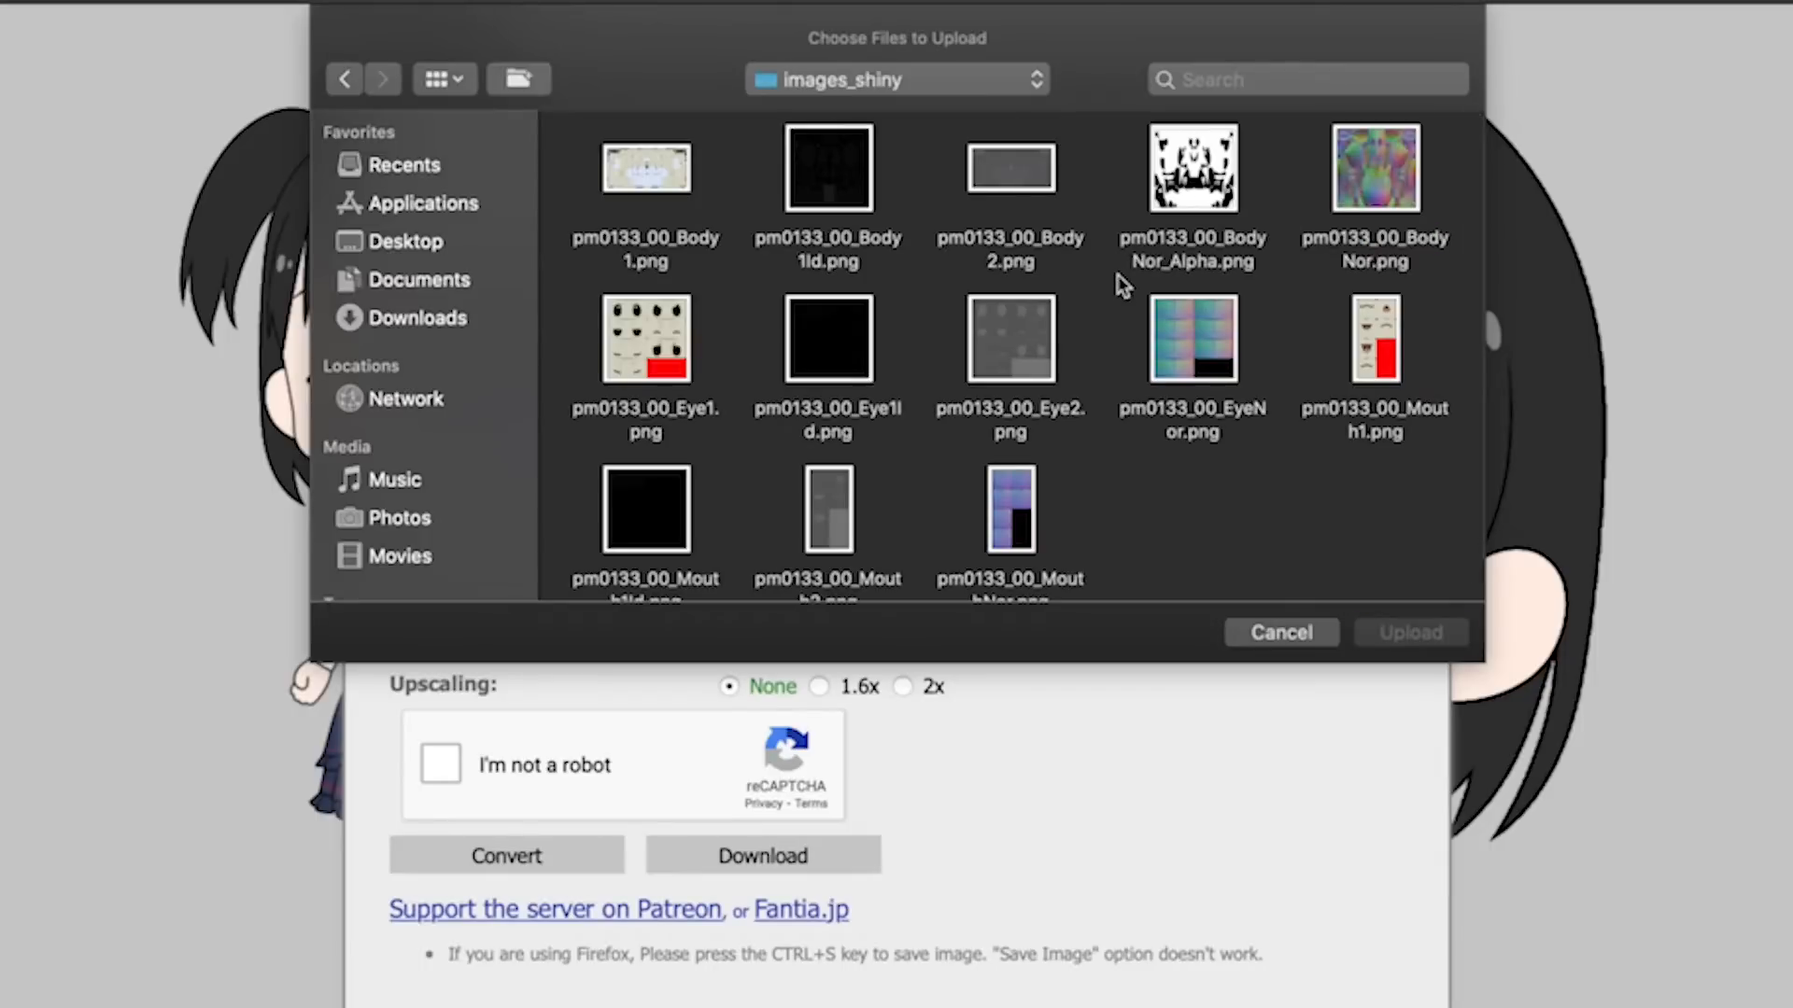
left_click(680, 182)
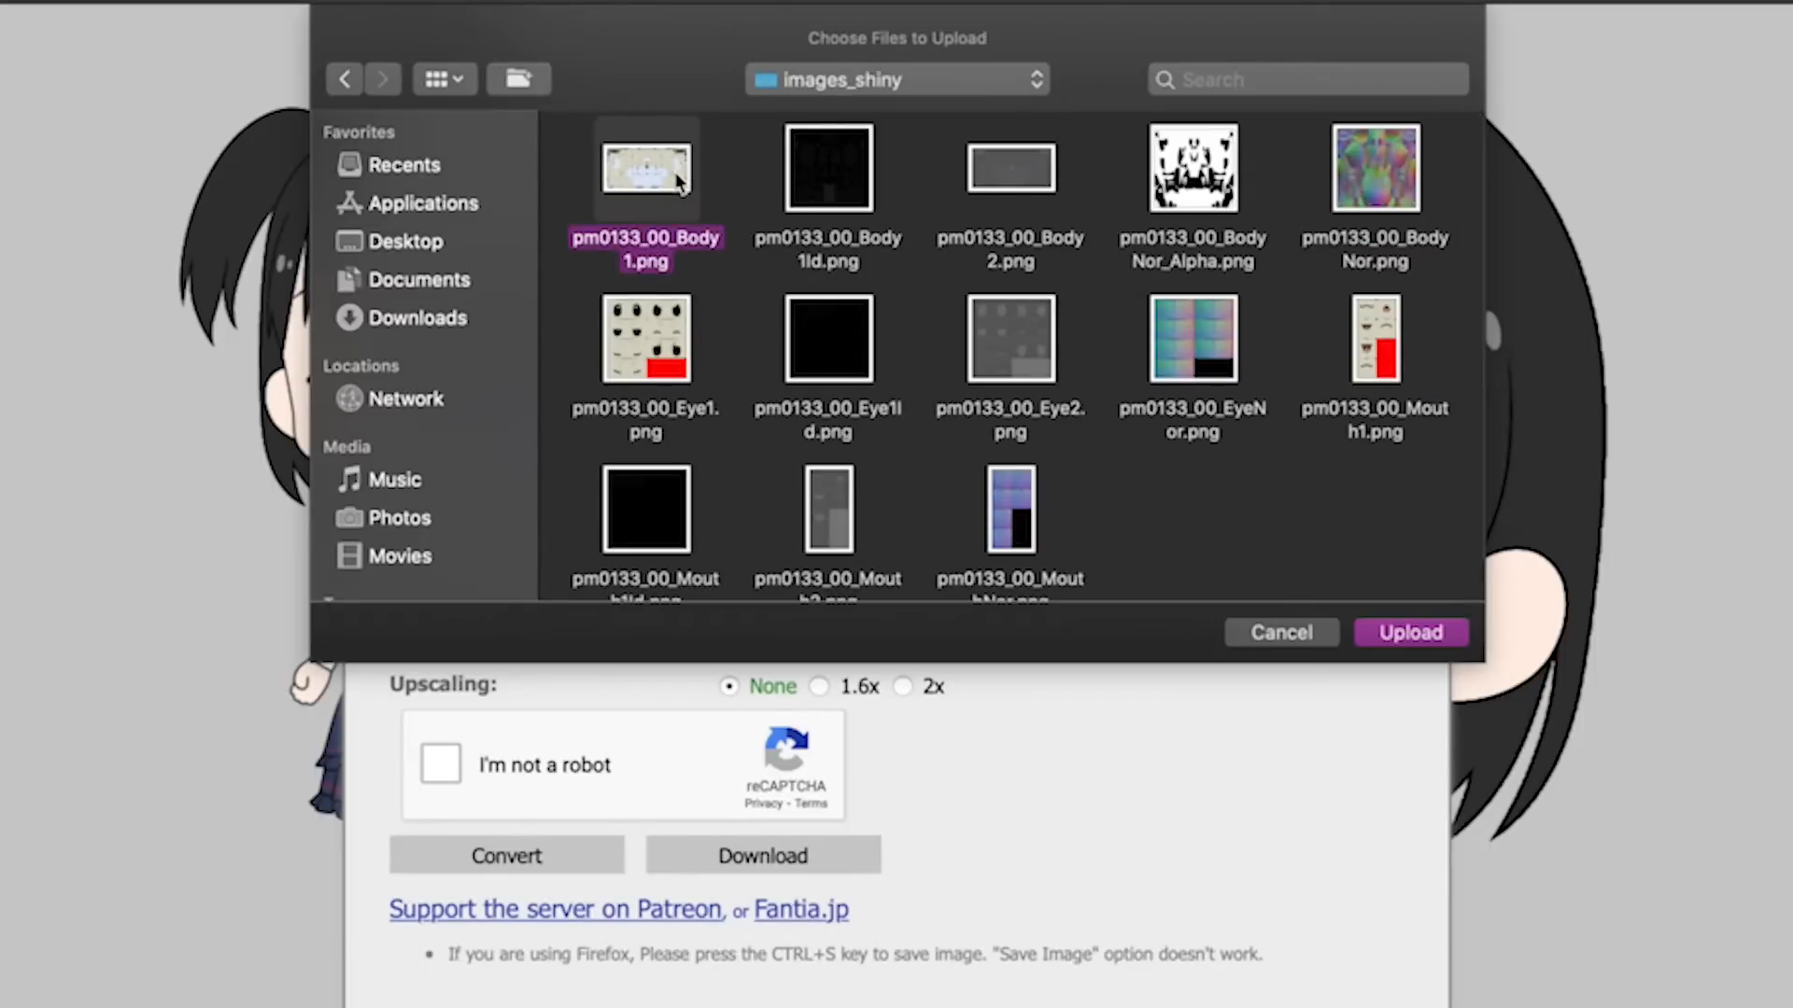
left_click(1406, 632)
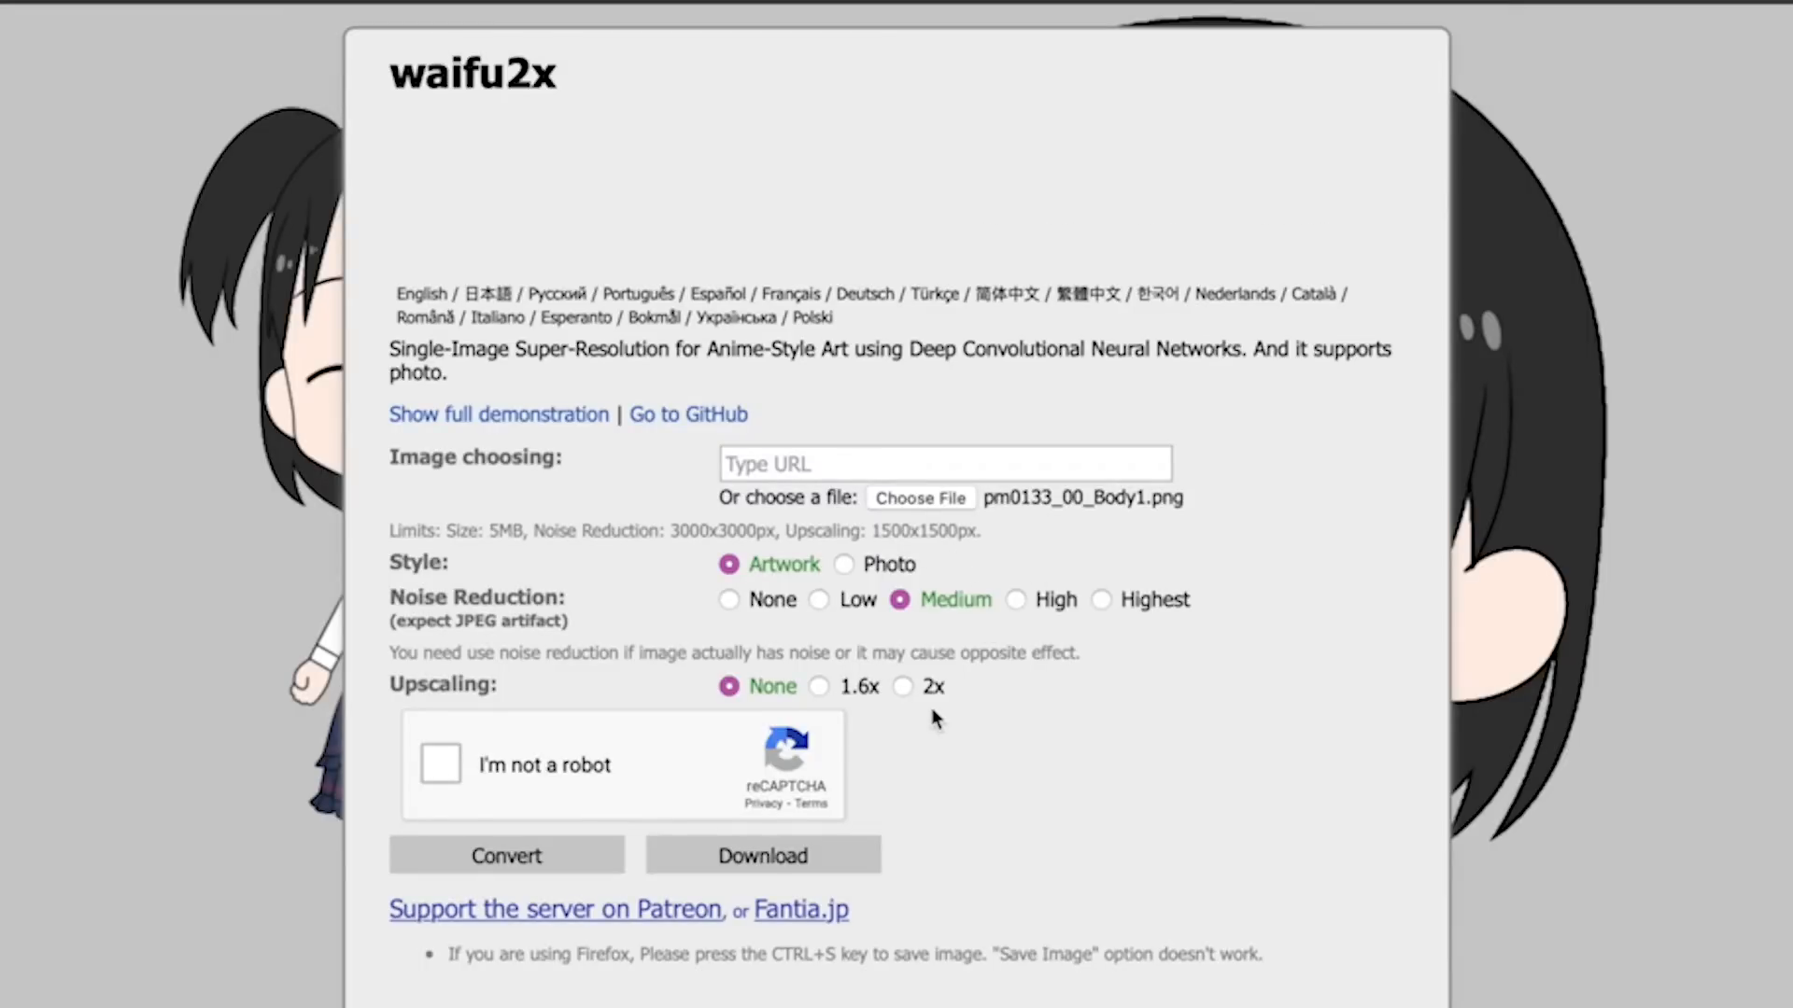
Step: Set upscaling to 2x, complete the robot check and download the upscaled body texture
left_click(904, 691)
left_click(441, 764)
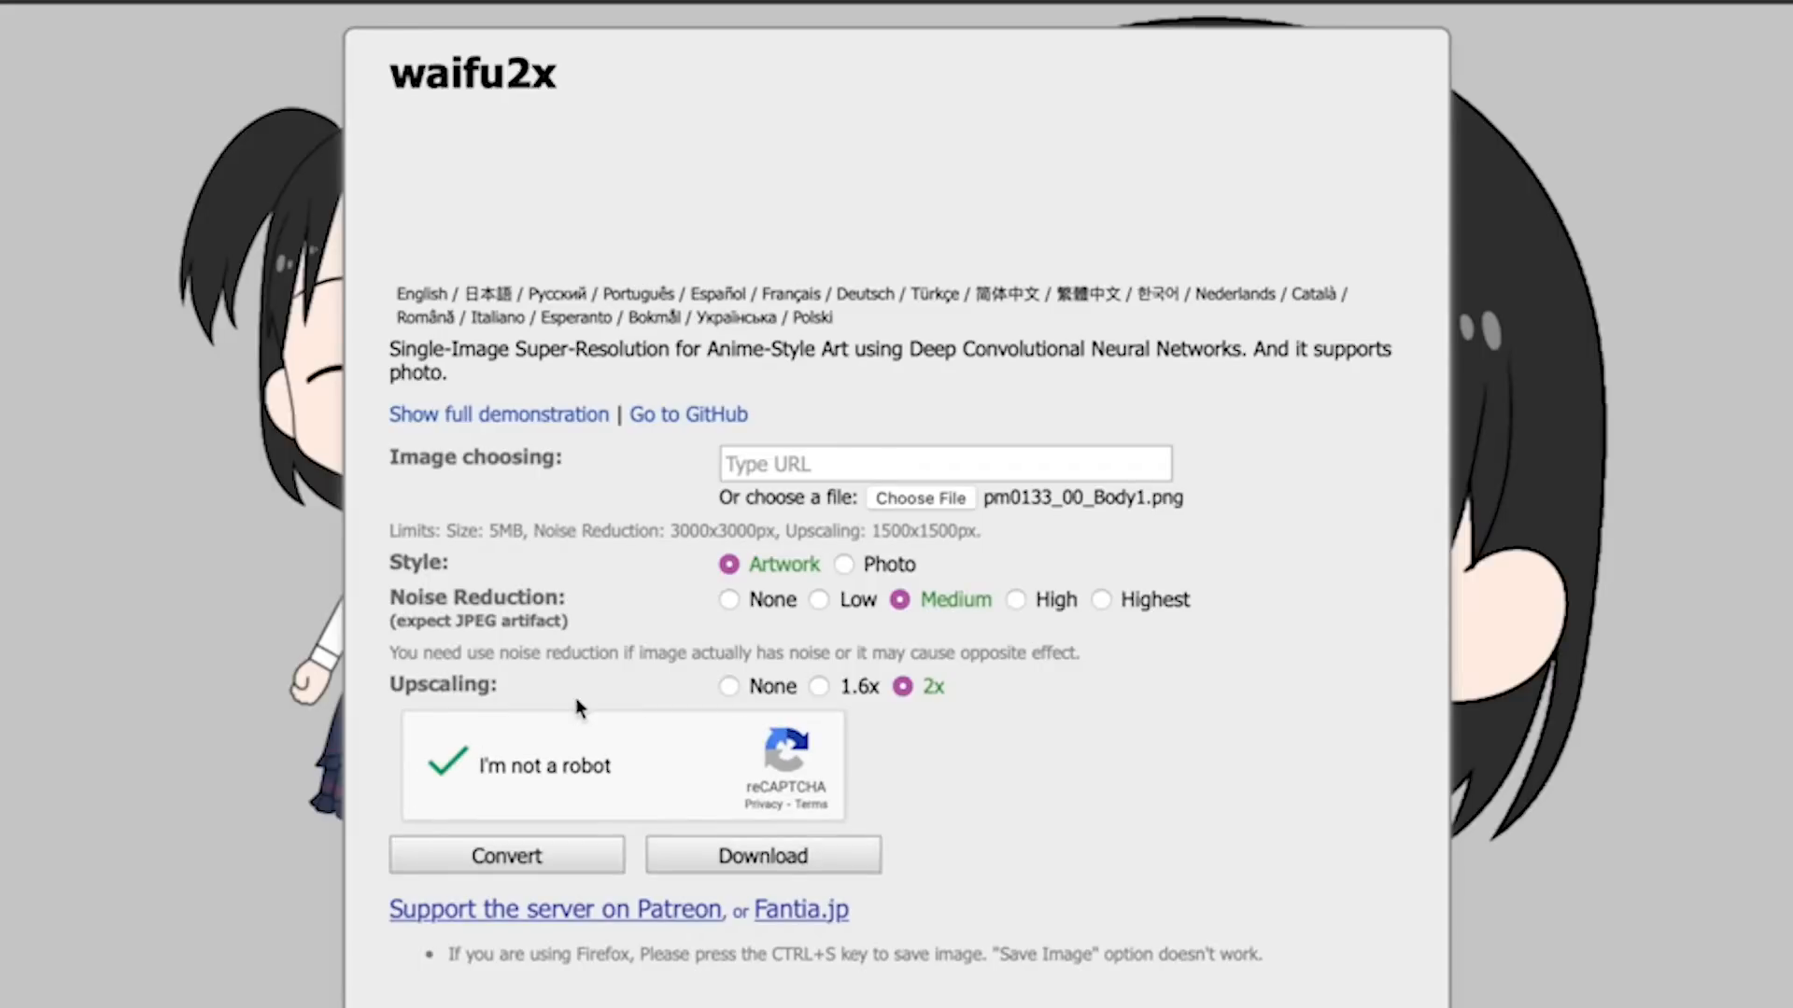
left_click(698, 843)
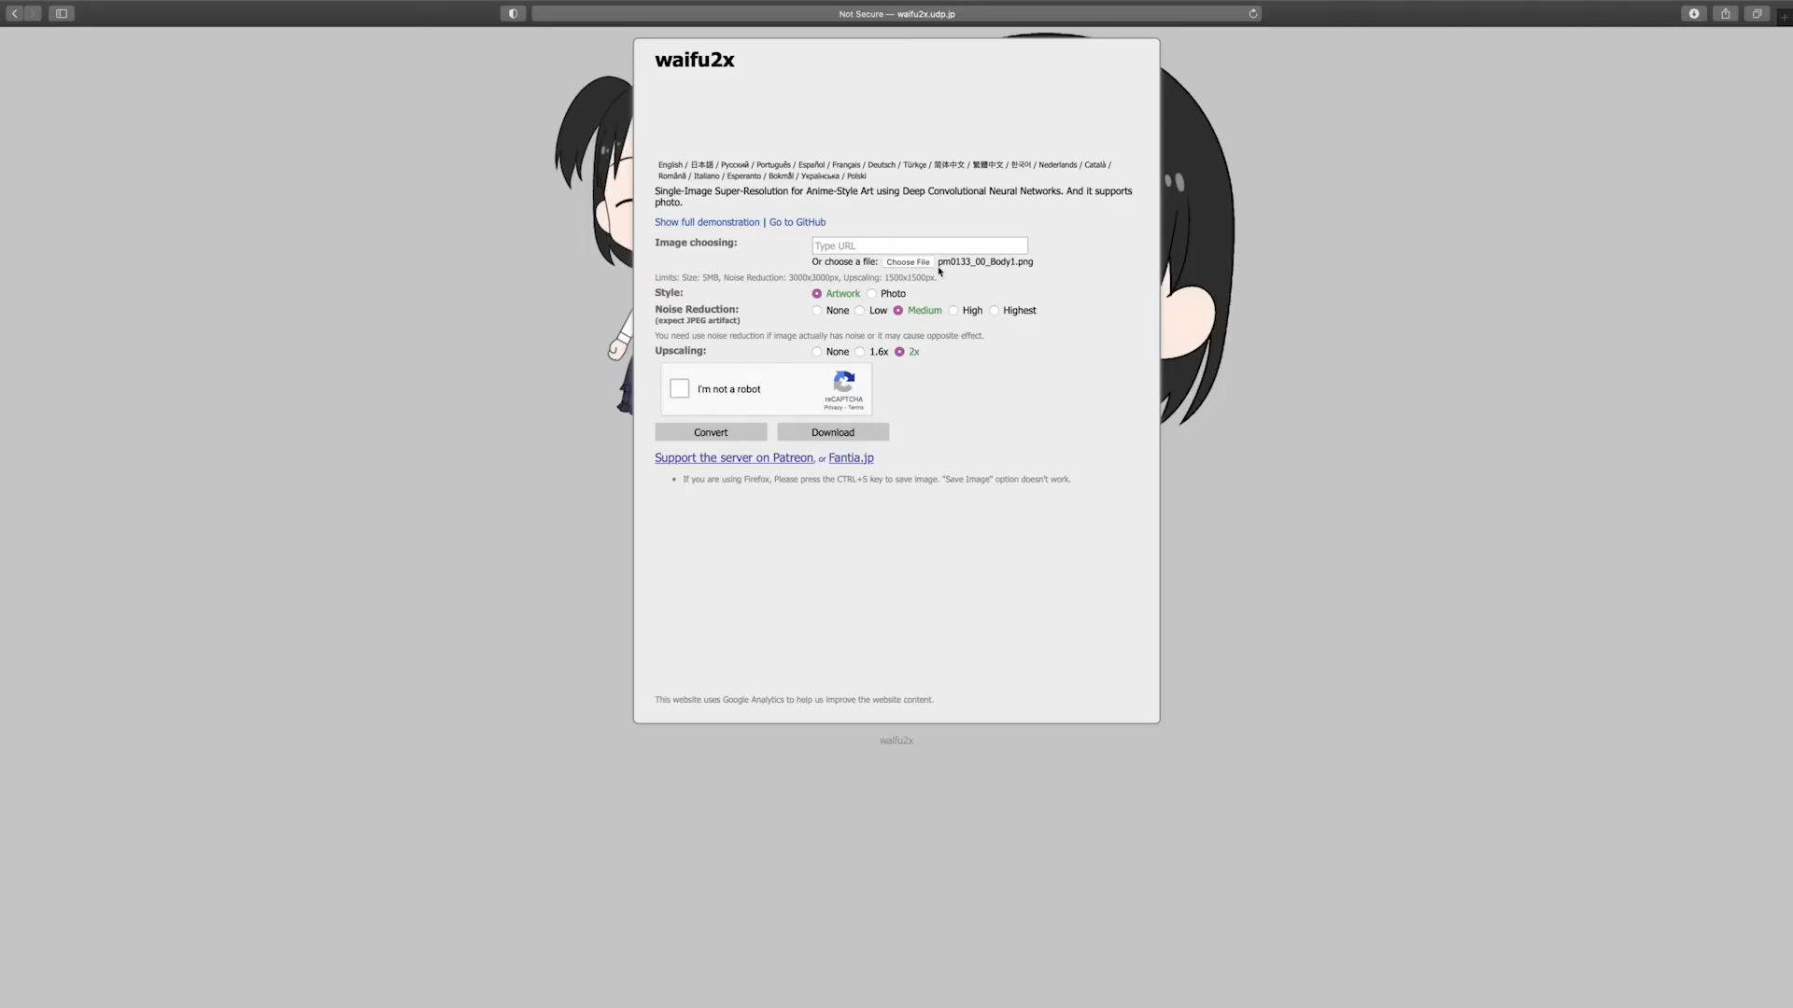
Step: Choose pm0133_00_Eye1.png from the images_shiny folder as the next image to upscale
left_click(907, 262)
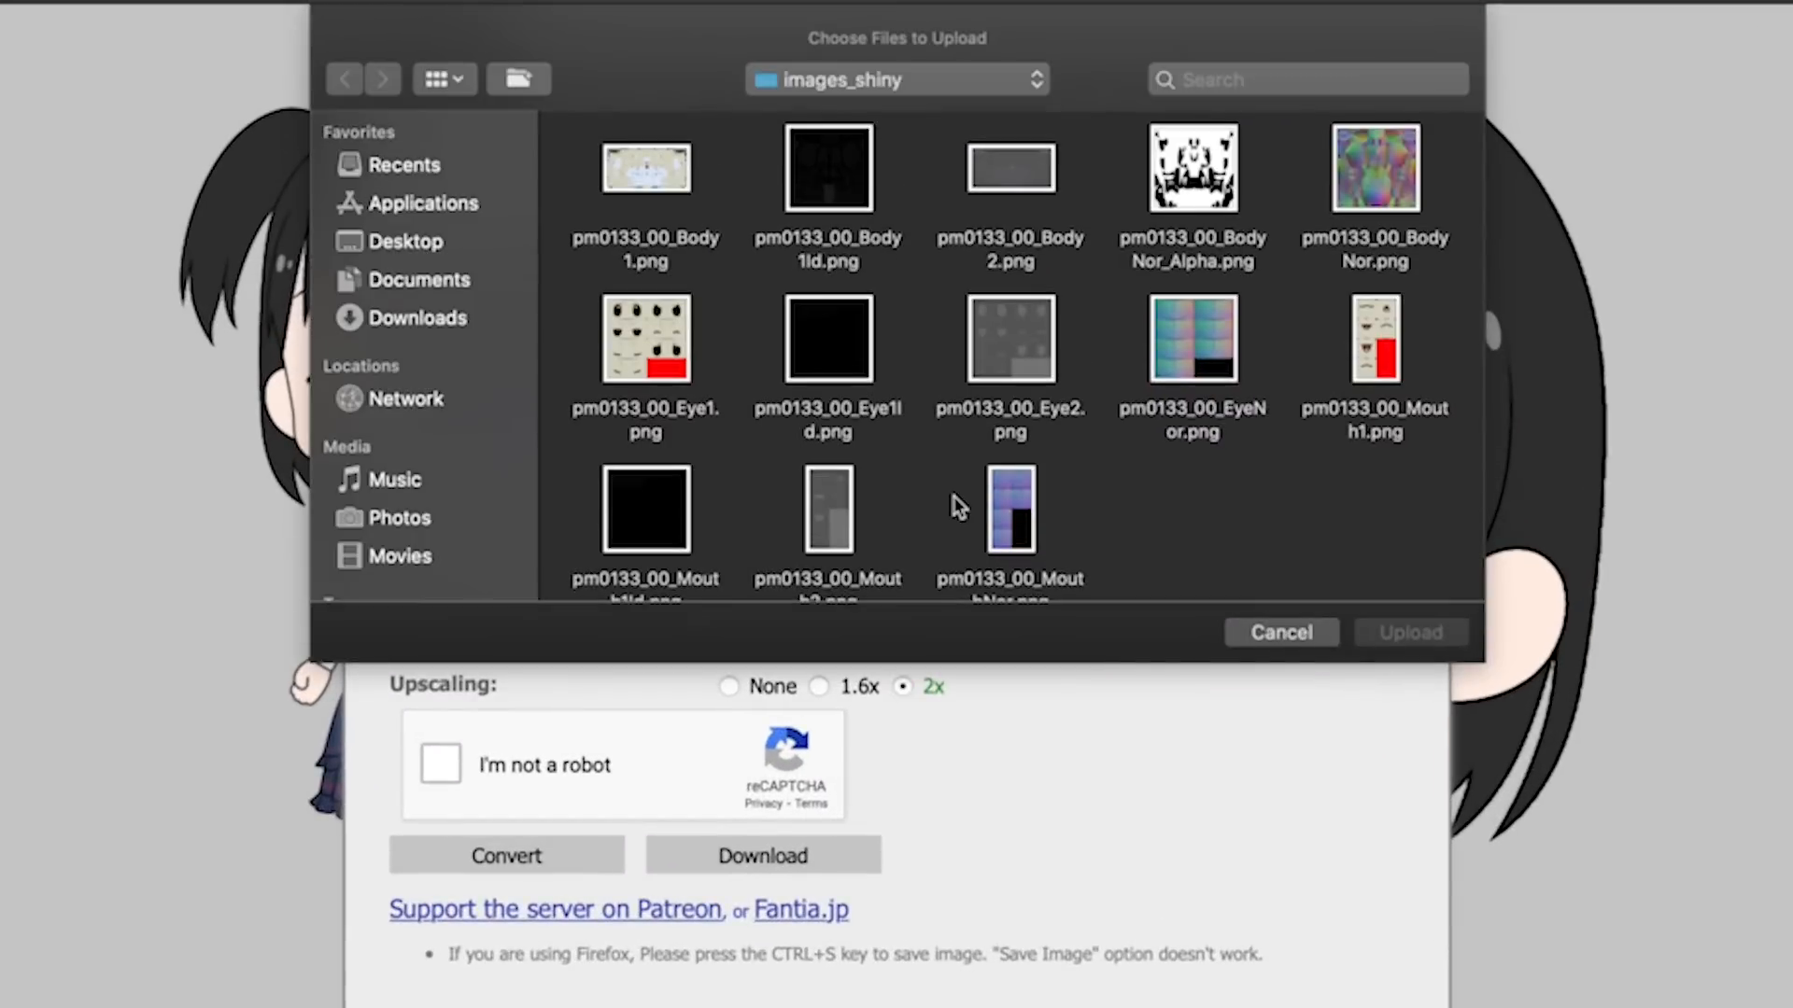
left_click(656, 329)
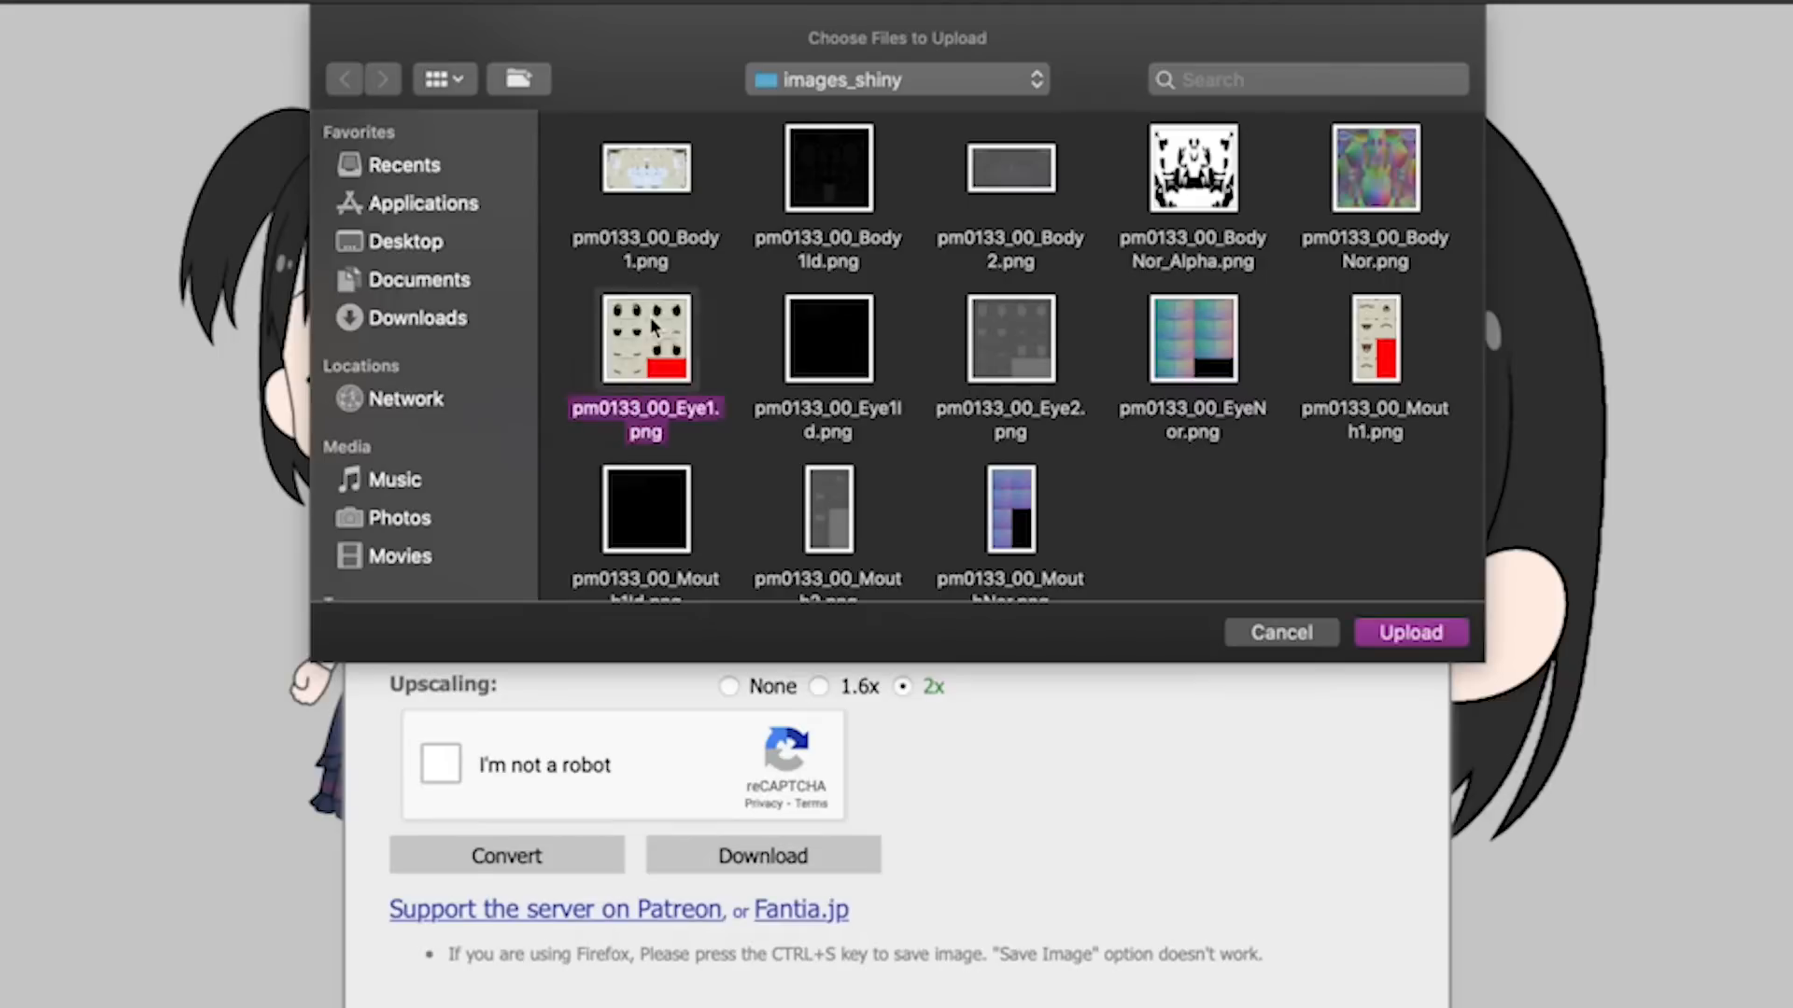
left_click(1410, 633)
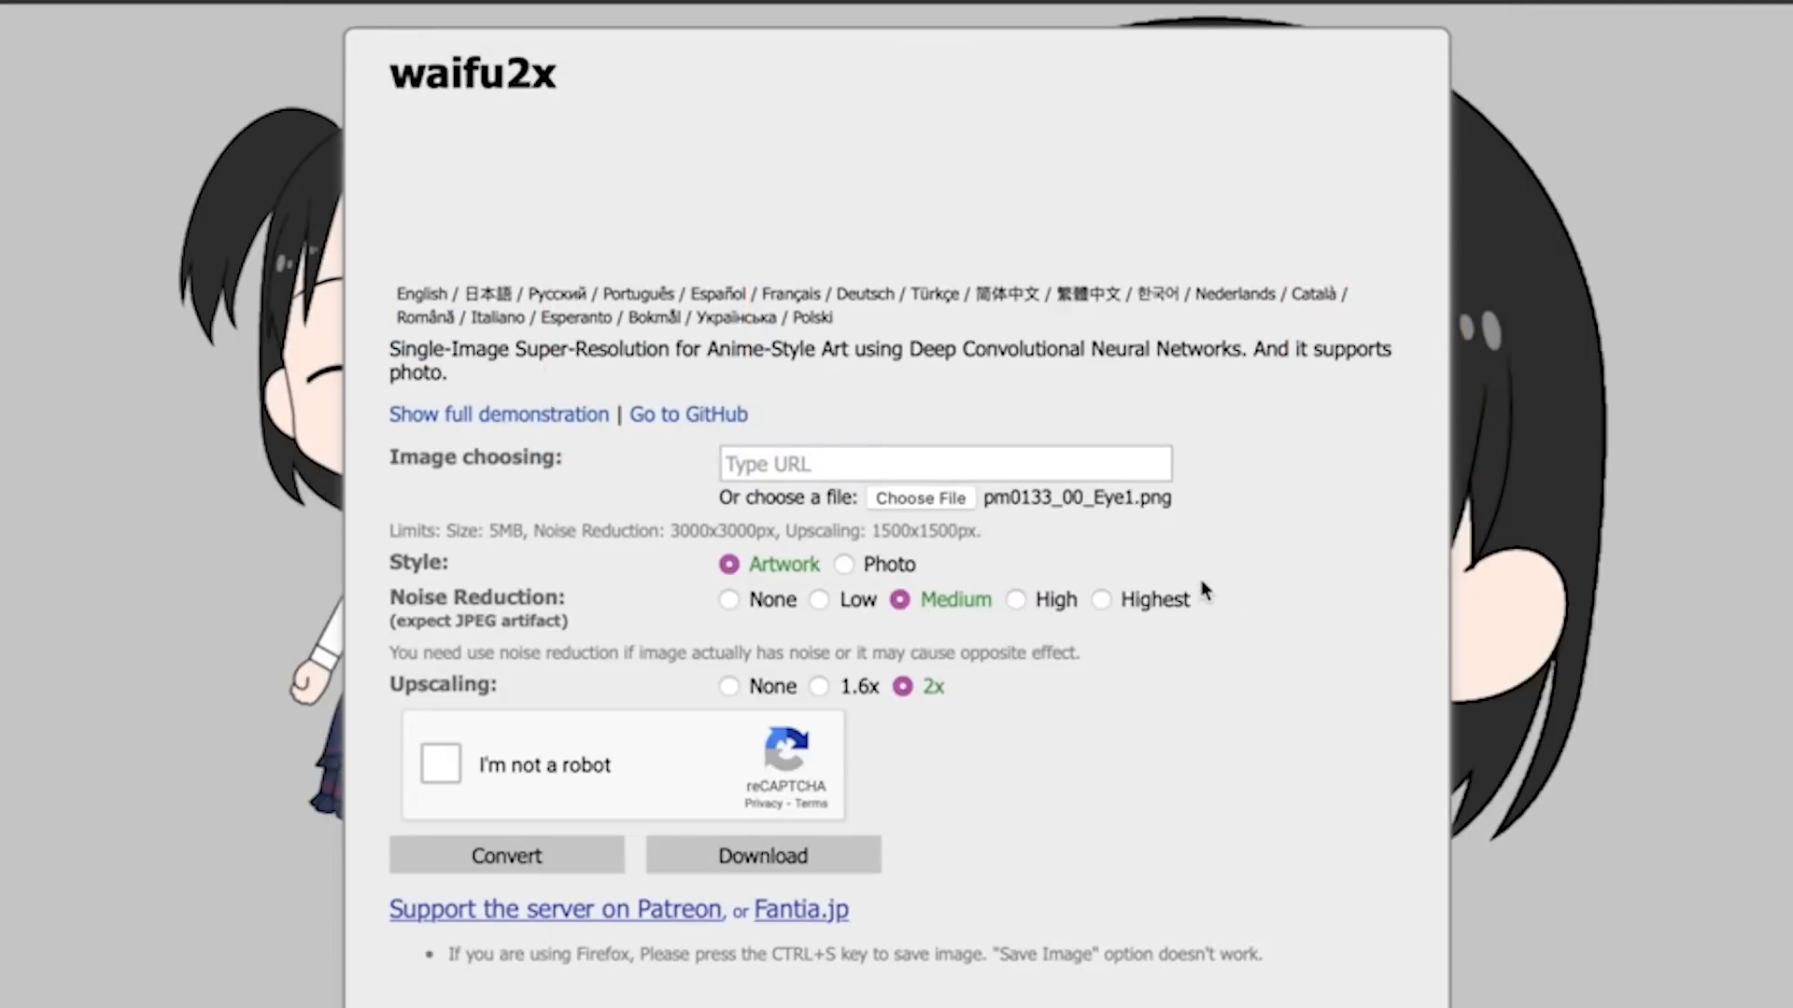
Step: Complete the robot check and download the 2x upscaled eye texture
left_click(605, 758)
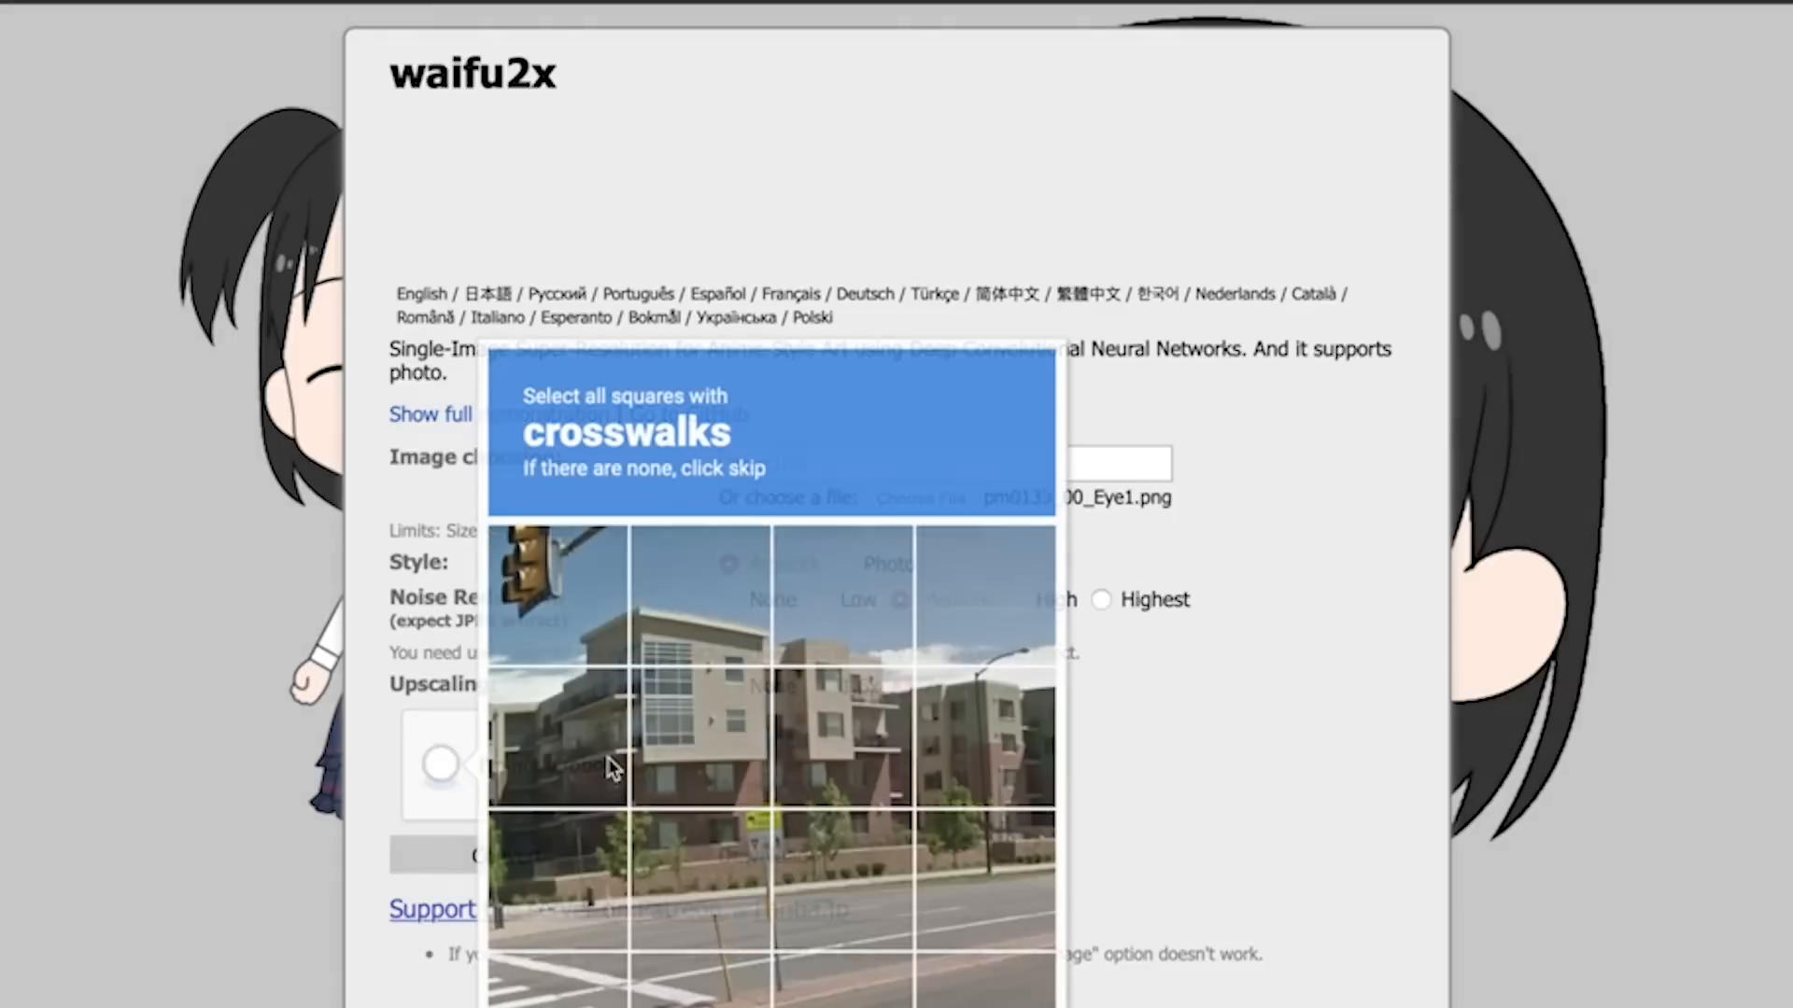
left_click(589, 725)
left_click(691, 732)
left_click(990, 855)
left_click(990, 855)
left_click(855, 563)
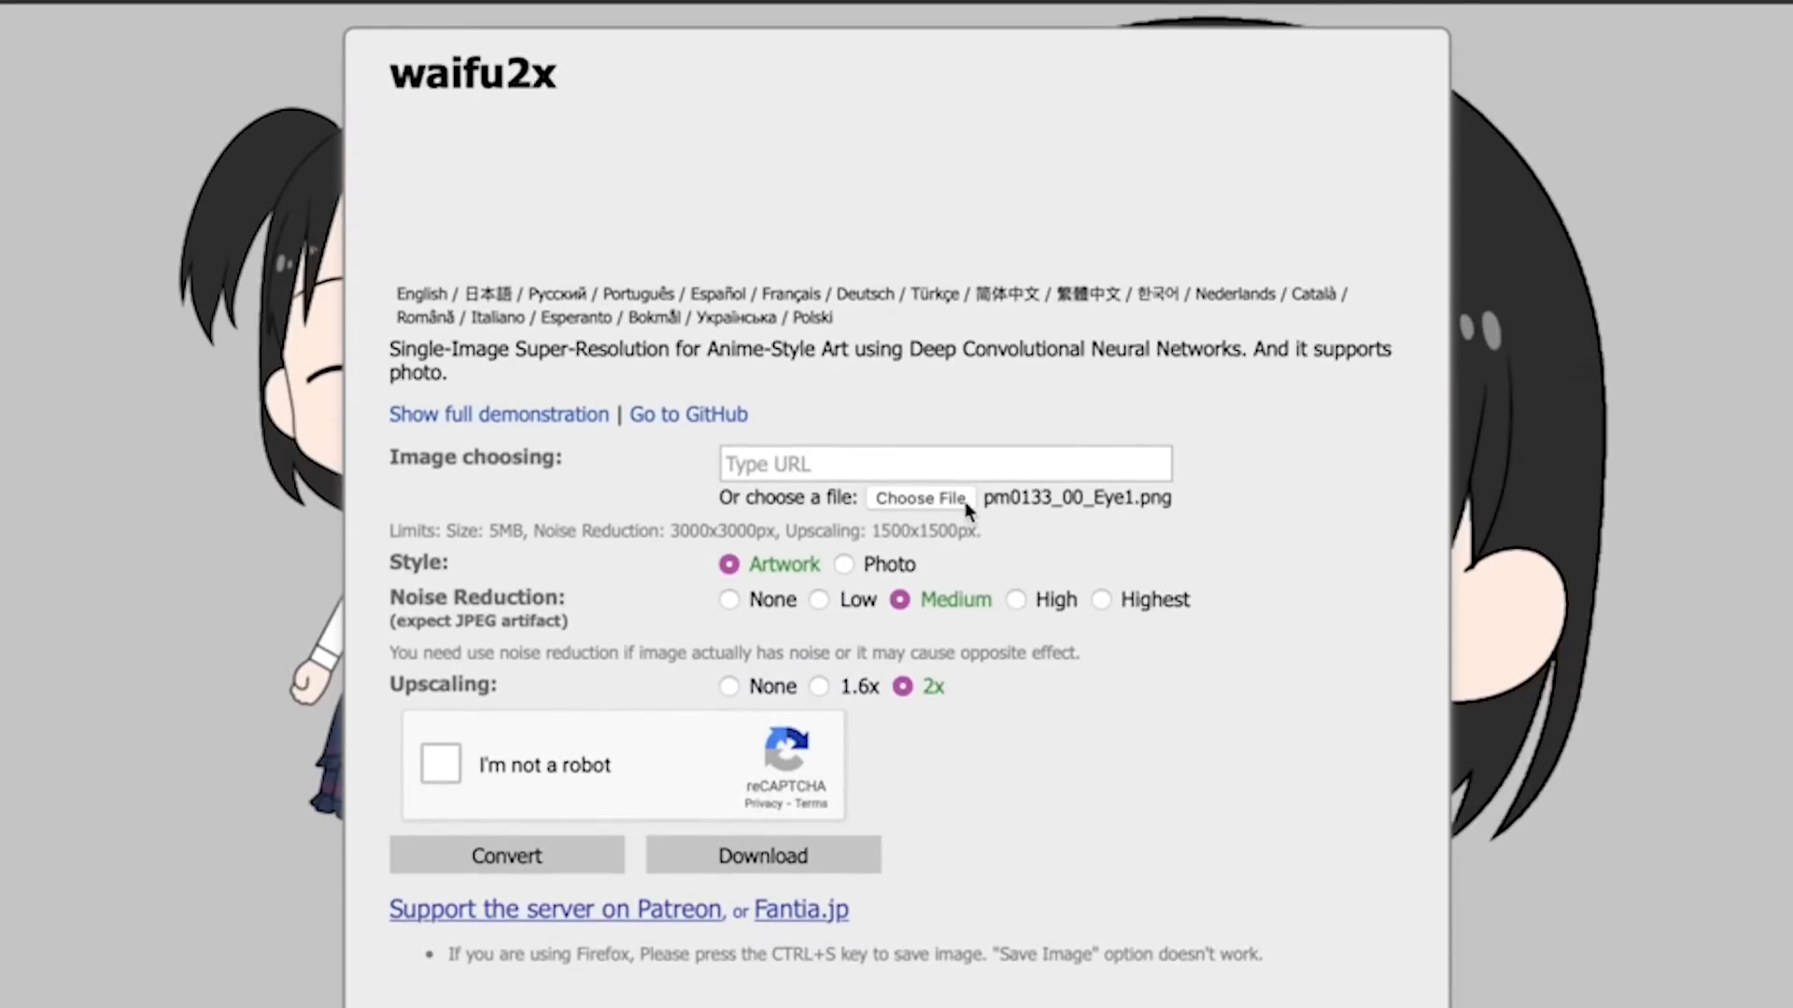
Step: Choose pm0133_00_Mouth1.png from the images_shiny folder as the image to upscale
left_click(966, 501)
left_click(1375, 345)
left_click(1386, 632)
Step: Solve the robot check's image challenges and download the 2x upscaled mouth texture
left_click(439, 763)
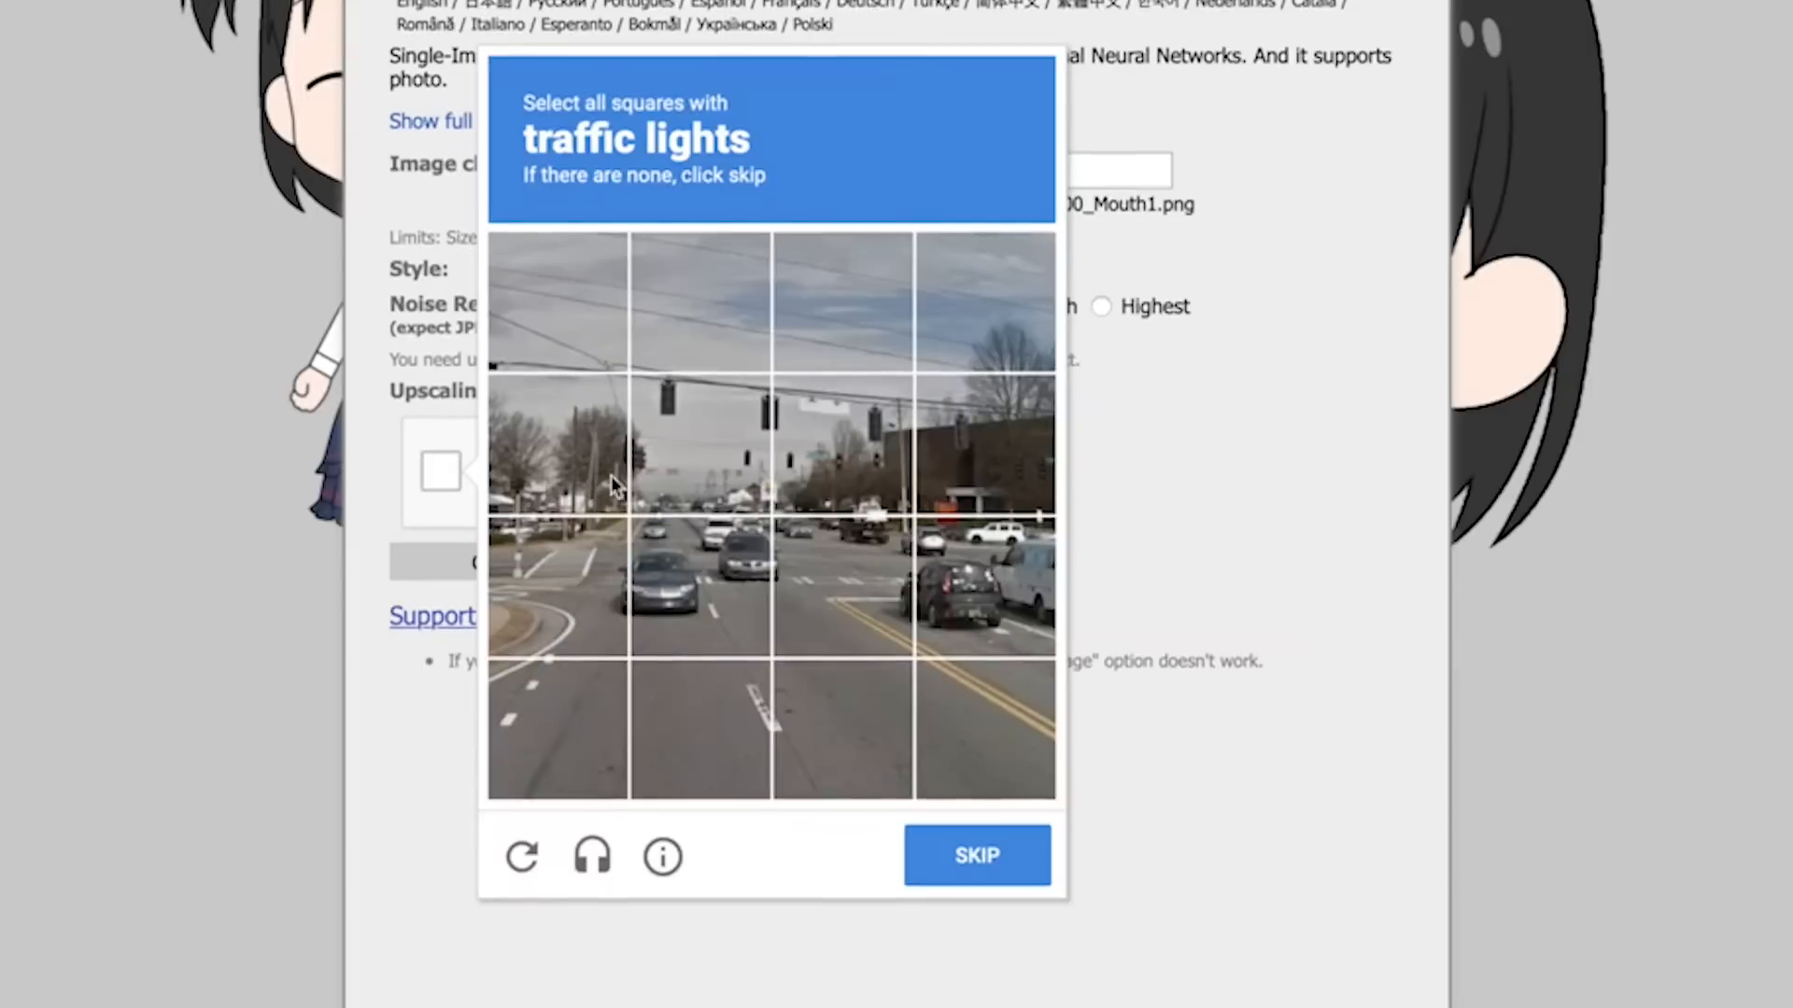
left_click(713, 465)
left_click(840, 449)
left_click(985, 446)
left_click(995, 863)
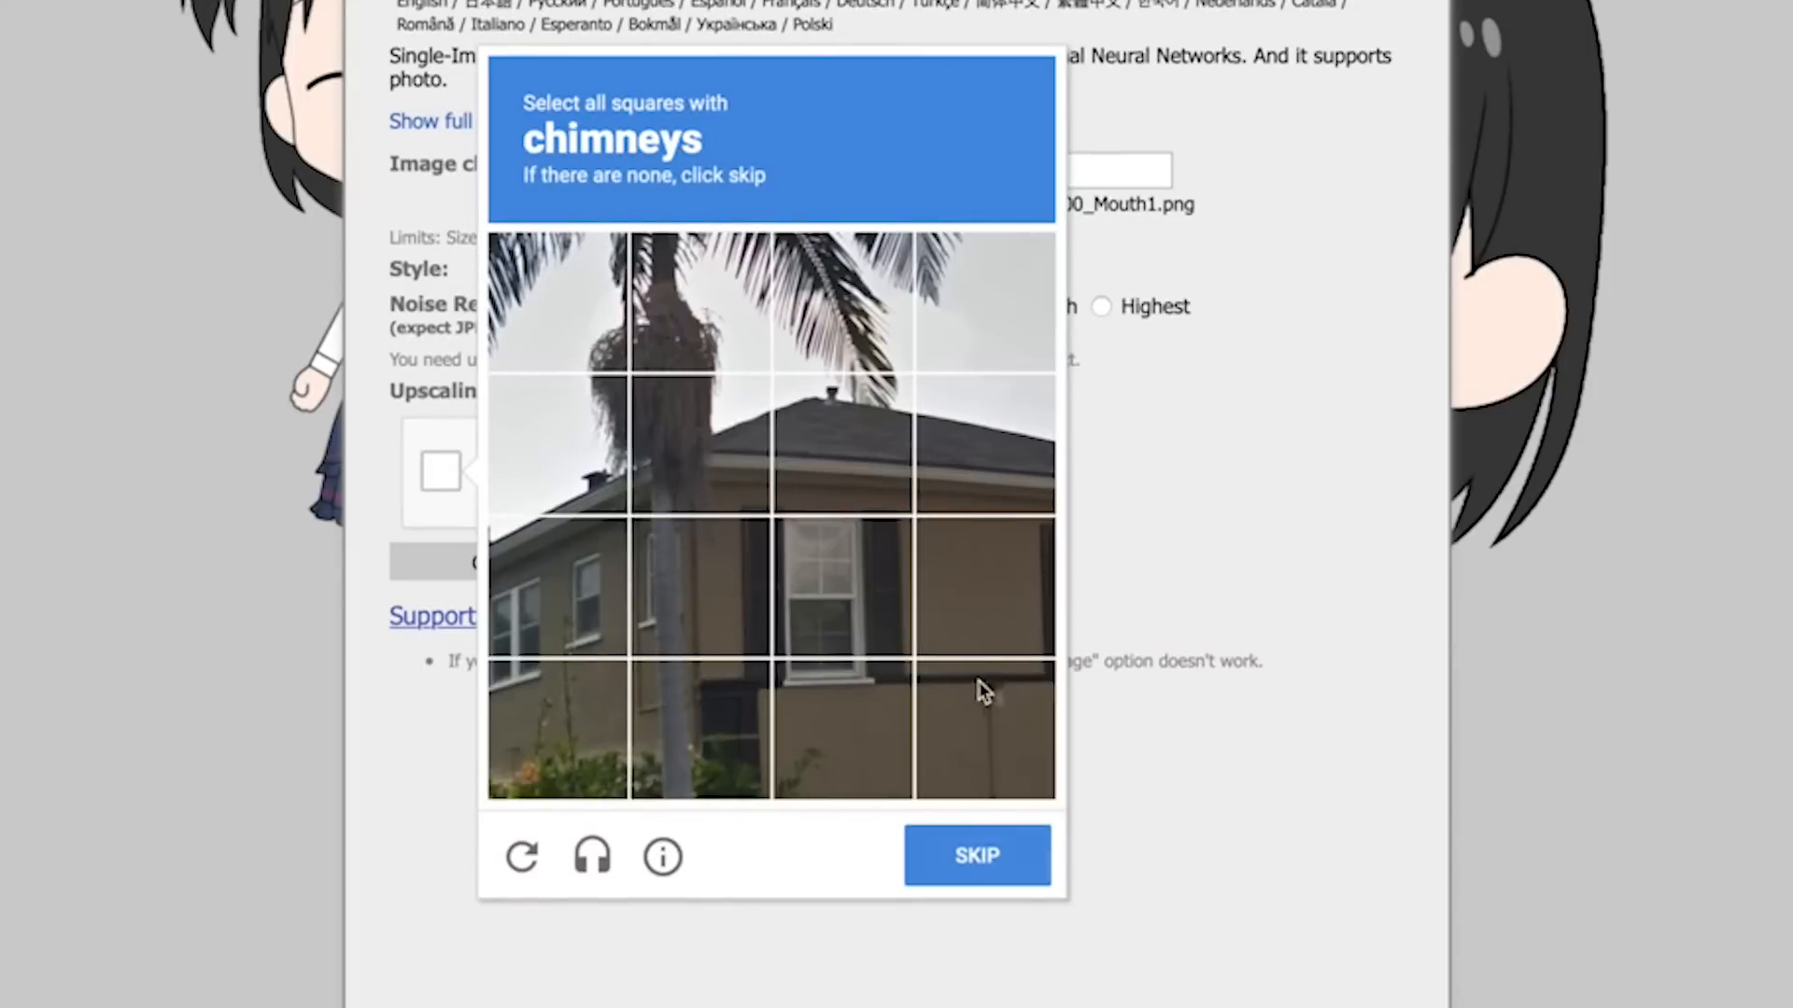
left_click(843, 460)
left_click(597, 455)
left_click(977, 855)
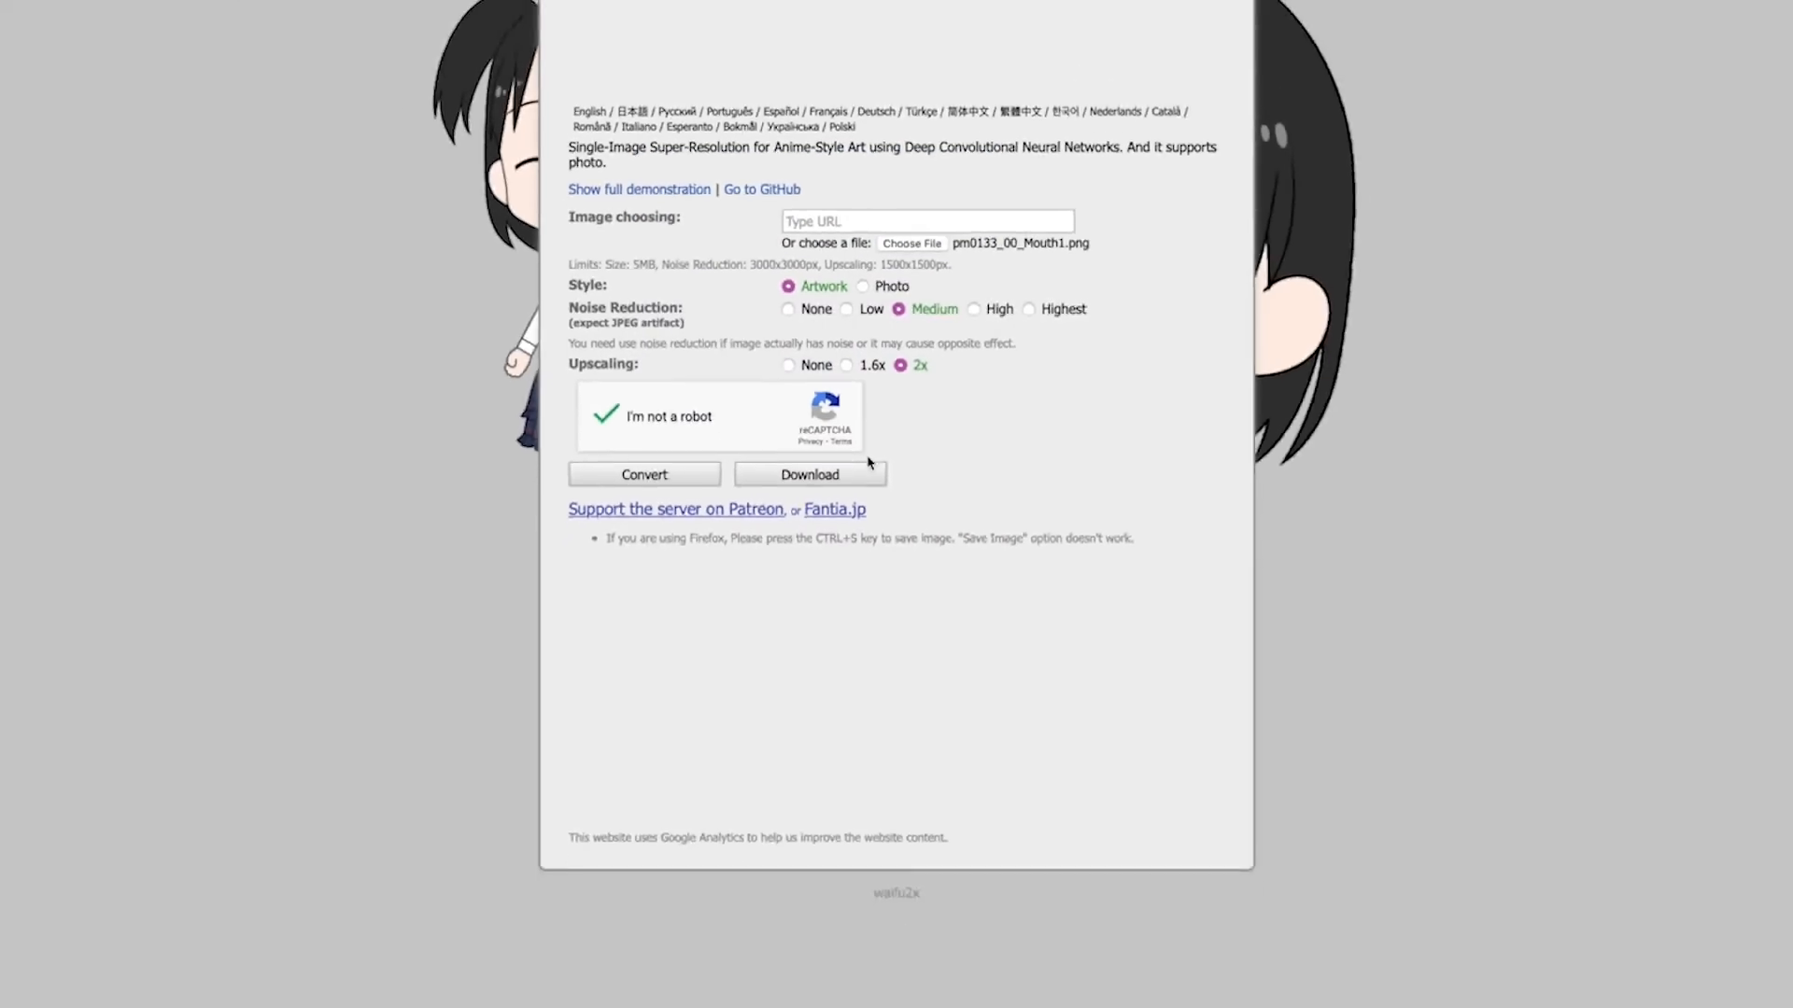
left_click(868, 465)
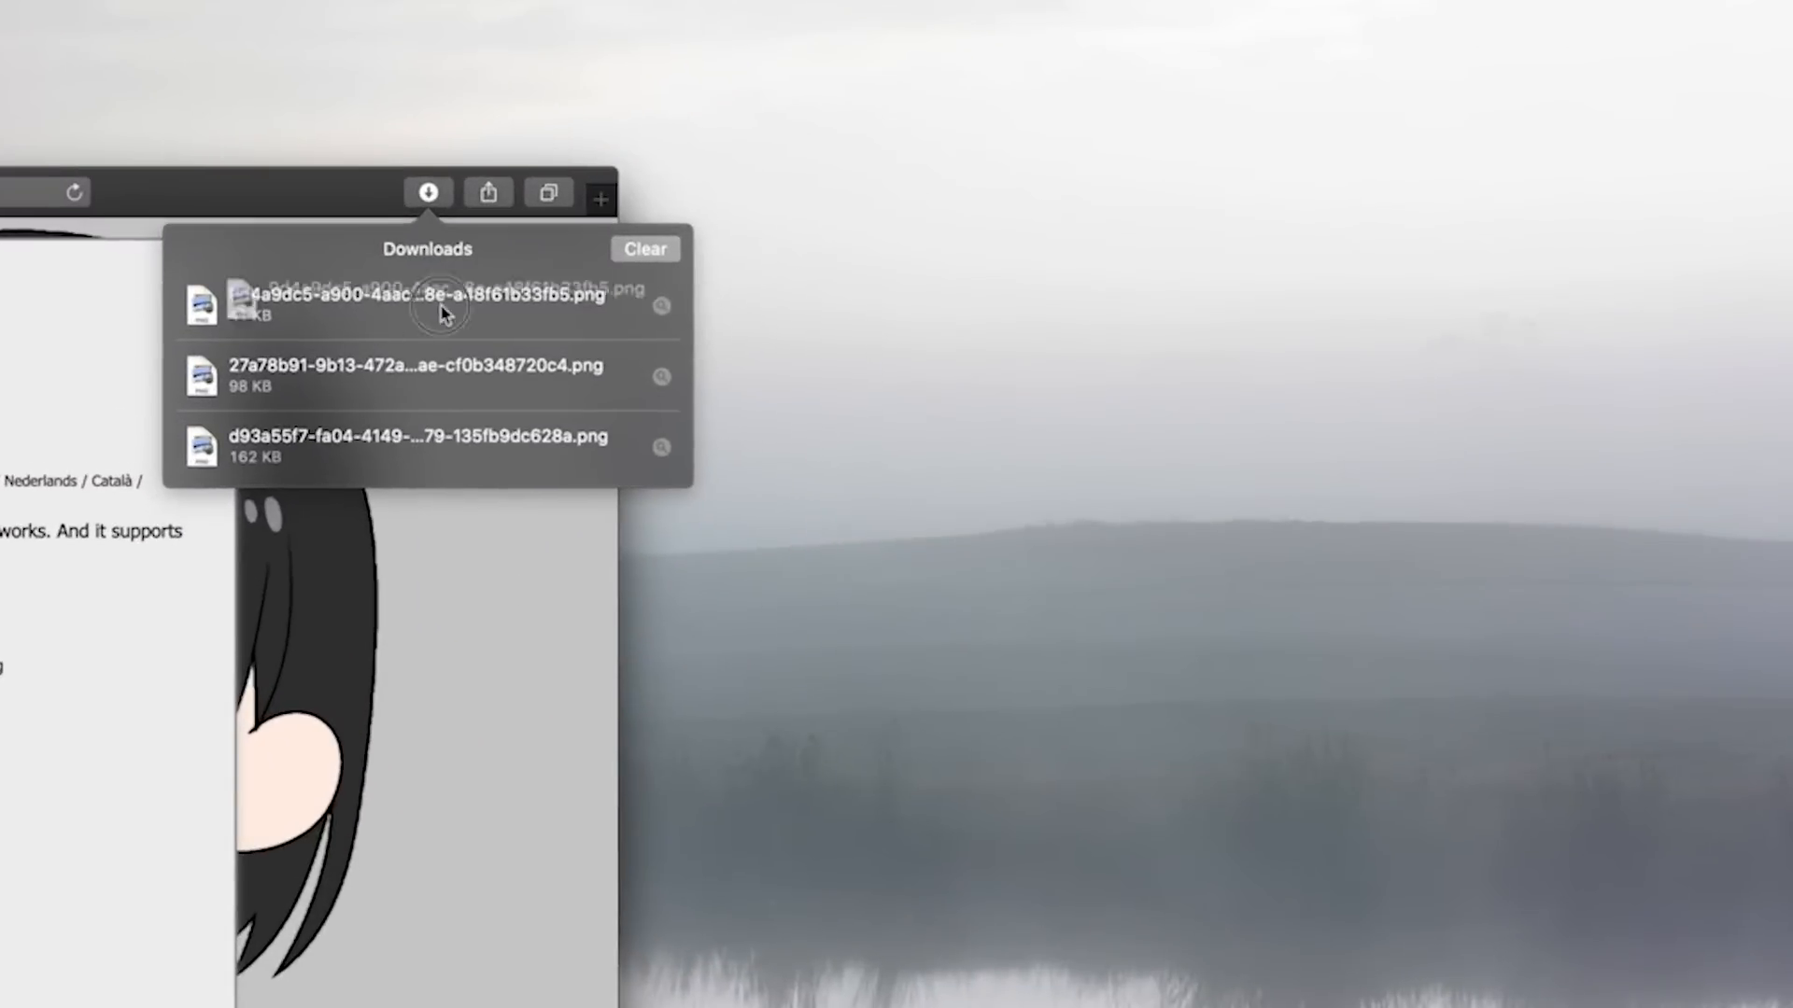
Step: Move the three downloaded upscaled textures (mouth, eye and body) from Safari's download list onto the desktop
left_click_drag(1270, 182, 1552, 213)
left_click_drag(1326, 218, 1645, 227)
left_click_drag(392, 446, 1321, 401)
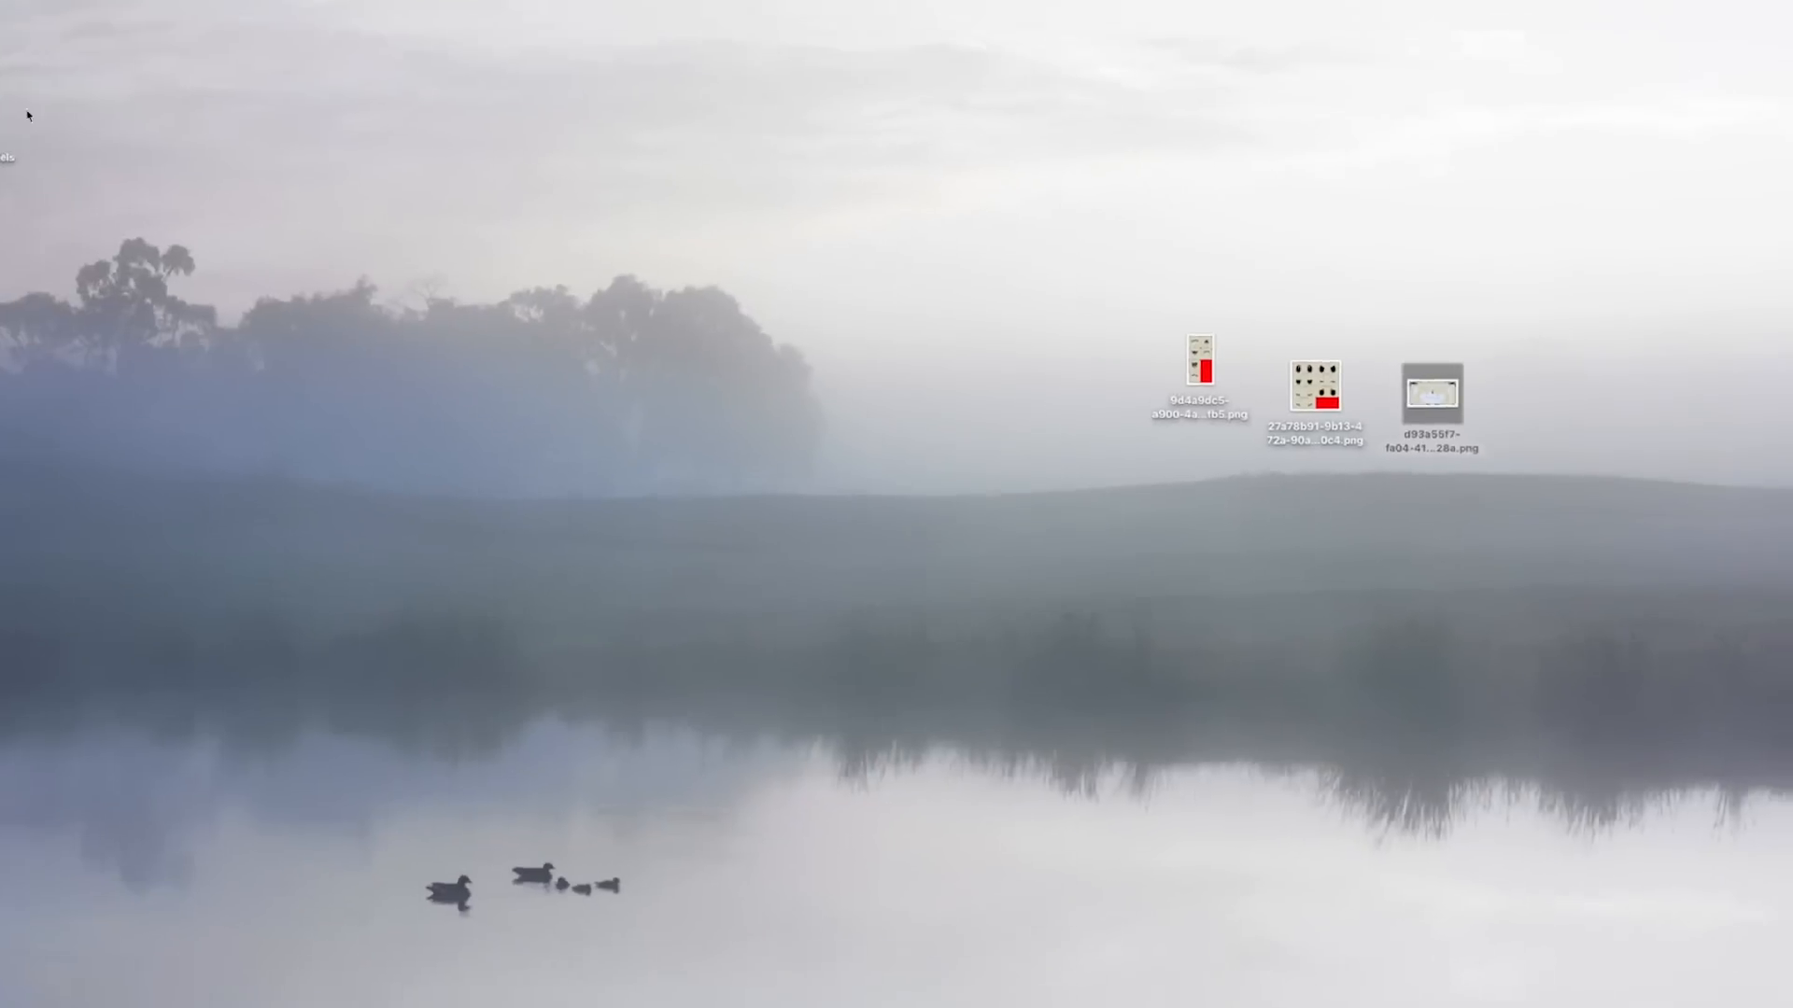
Step: Create a folder named images_shiny_highres inside the Eevee folder of Pokemon Models
double_click(87, 138)
left_click_drag(1305, 206, 512, 199)
double_click(592, 240)
double_click(592, 240)
left_click(101, 7)
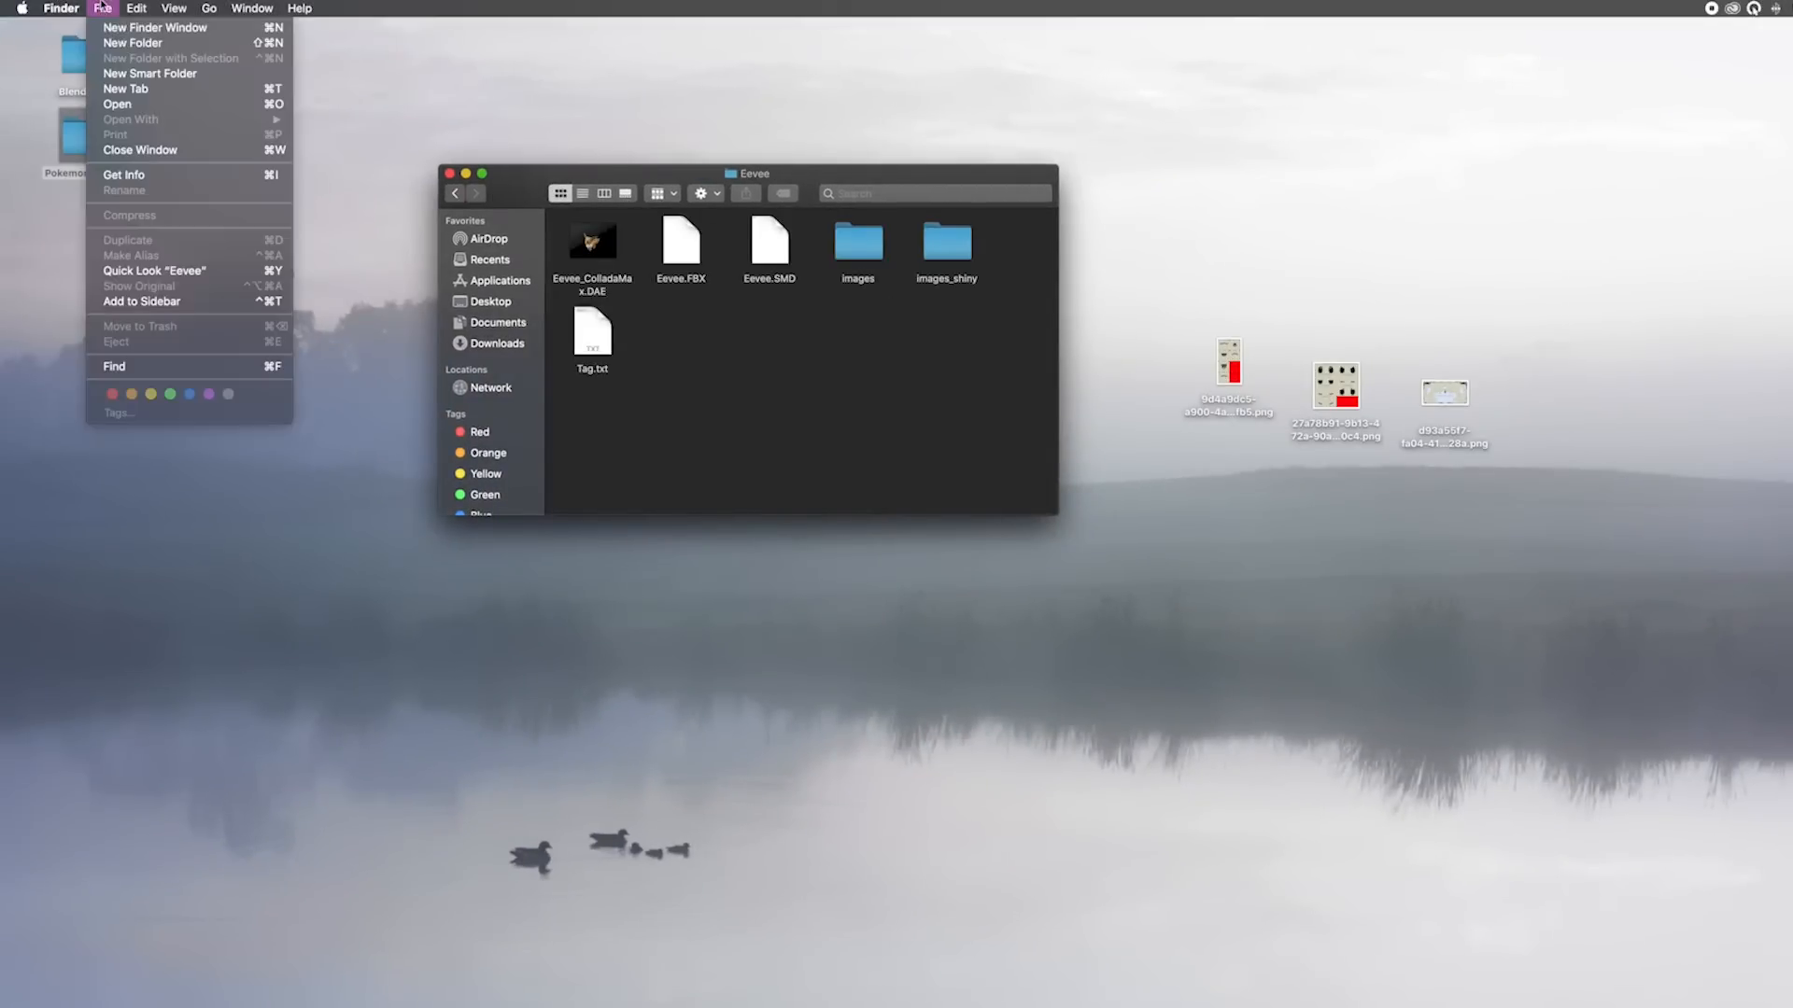
left_click(133, 43)
type("images_")
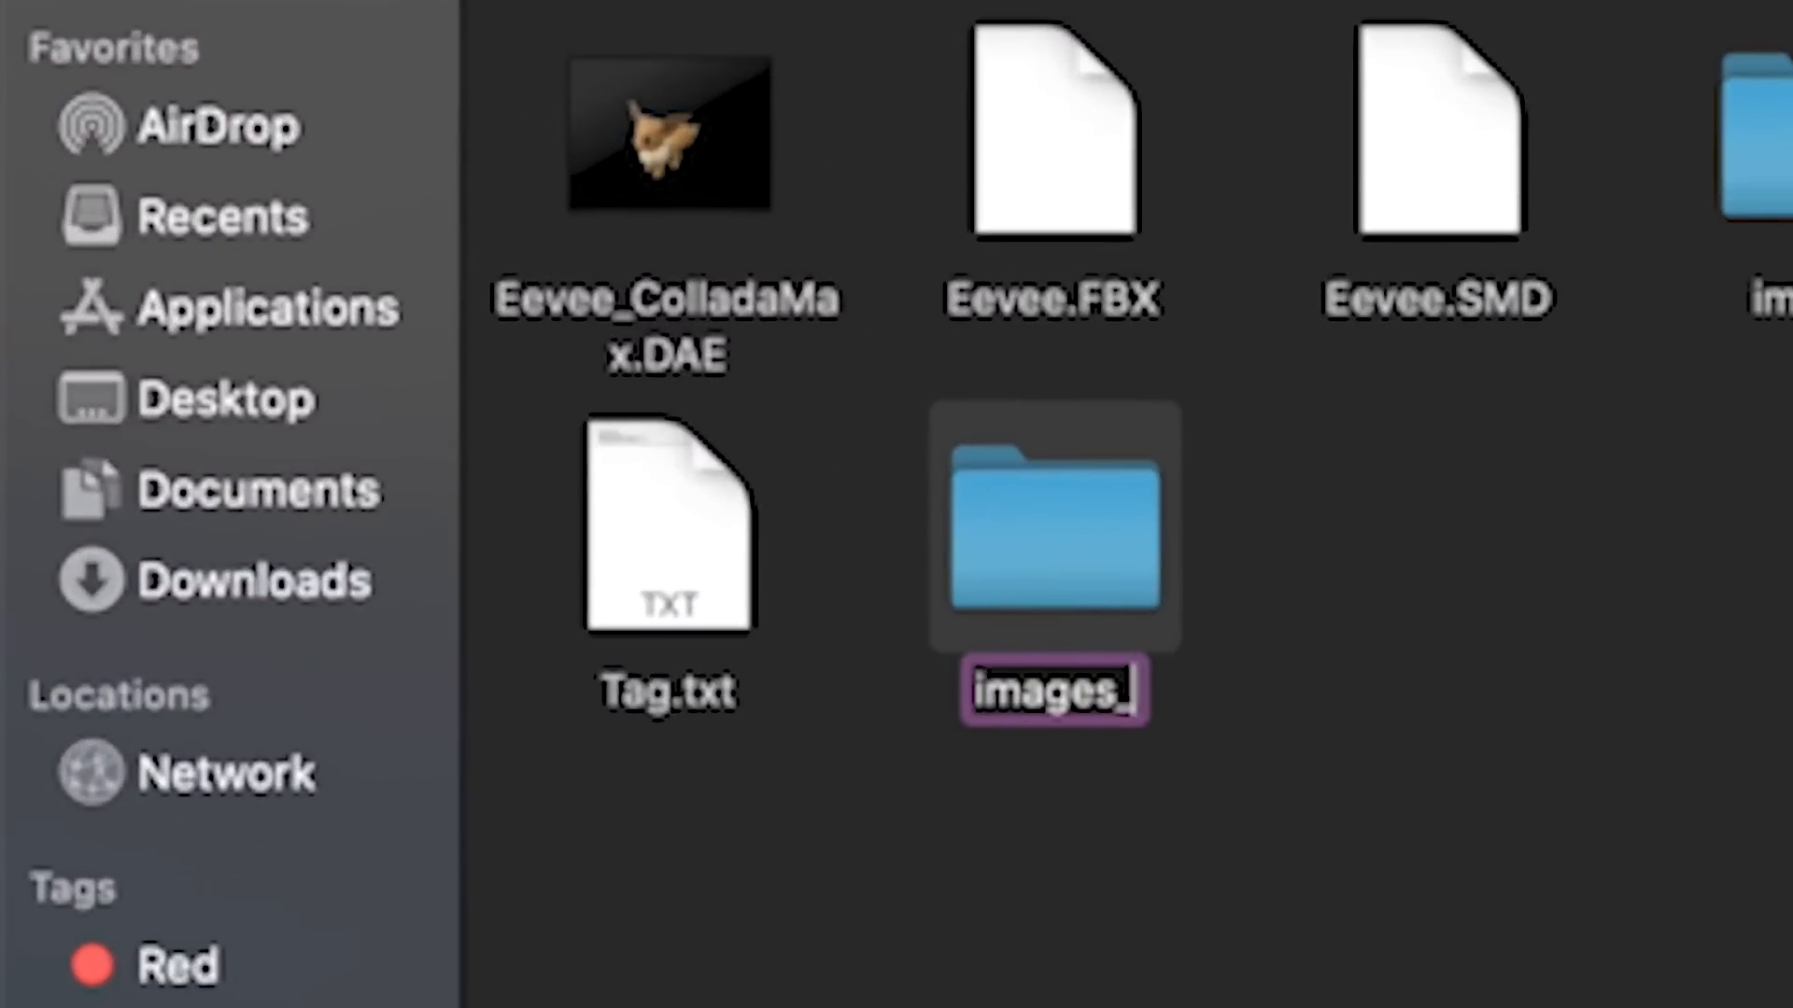
type("shiny_highres")
key("Return")
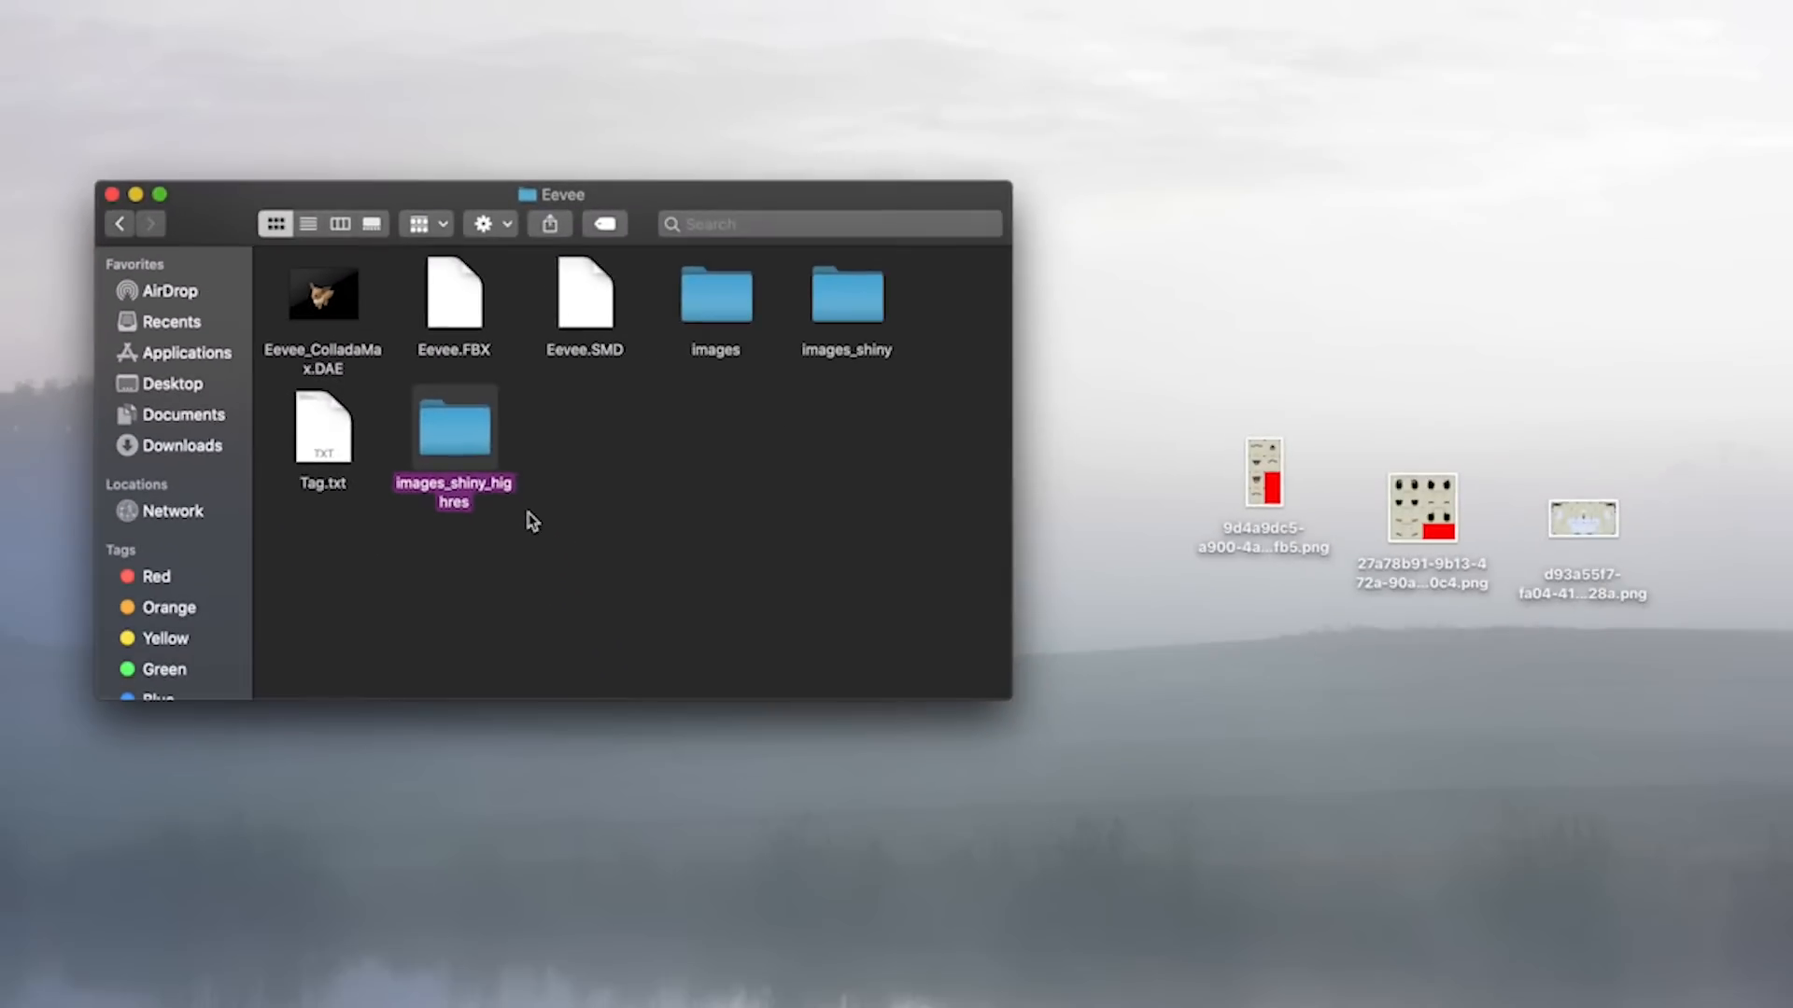
Step: Move the three upscaled textures from the desktop into images_shiny_highres, then open that folder and set its window aside
left_click(1267, 770)
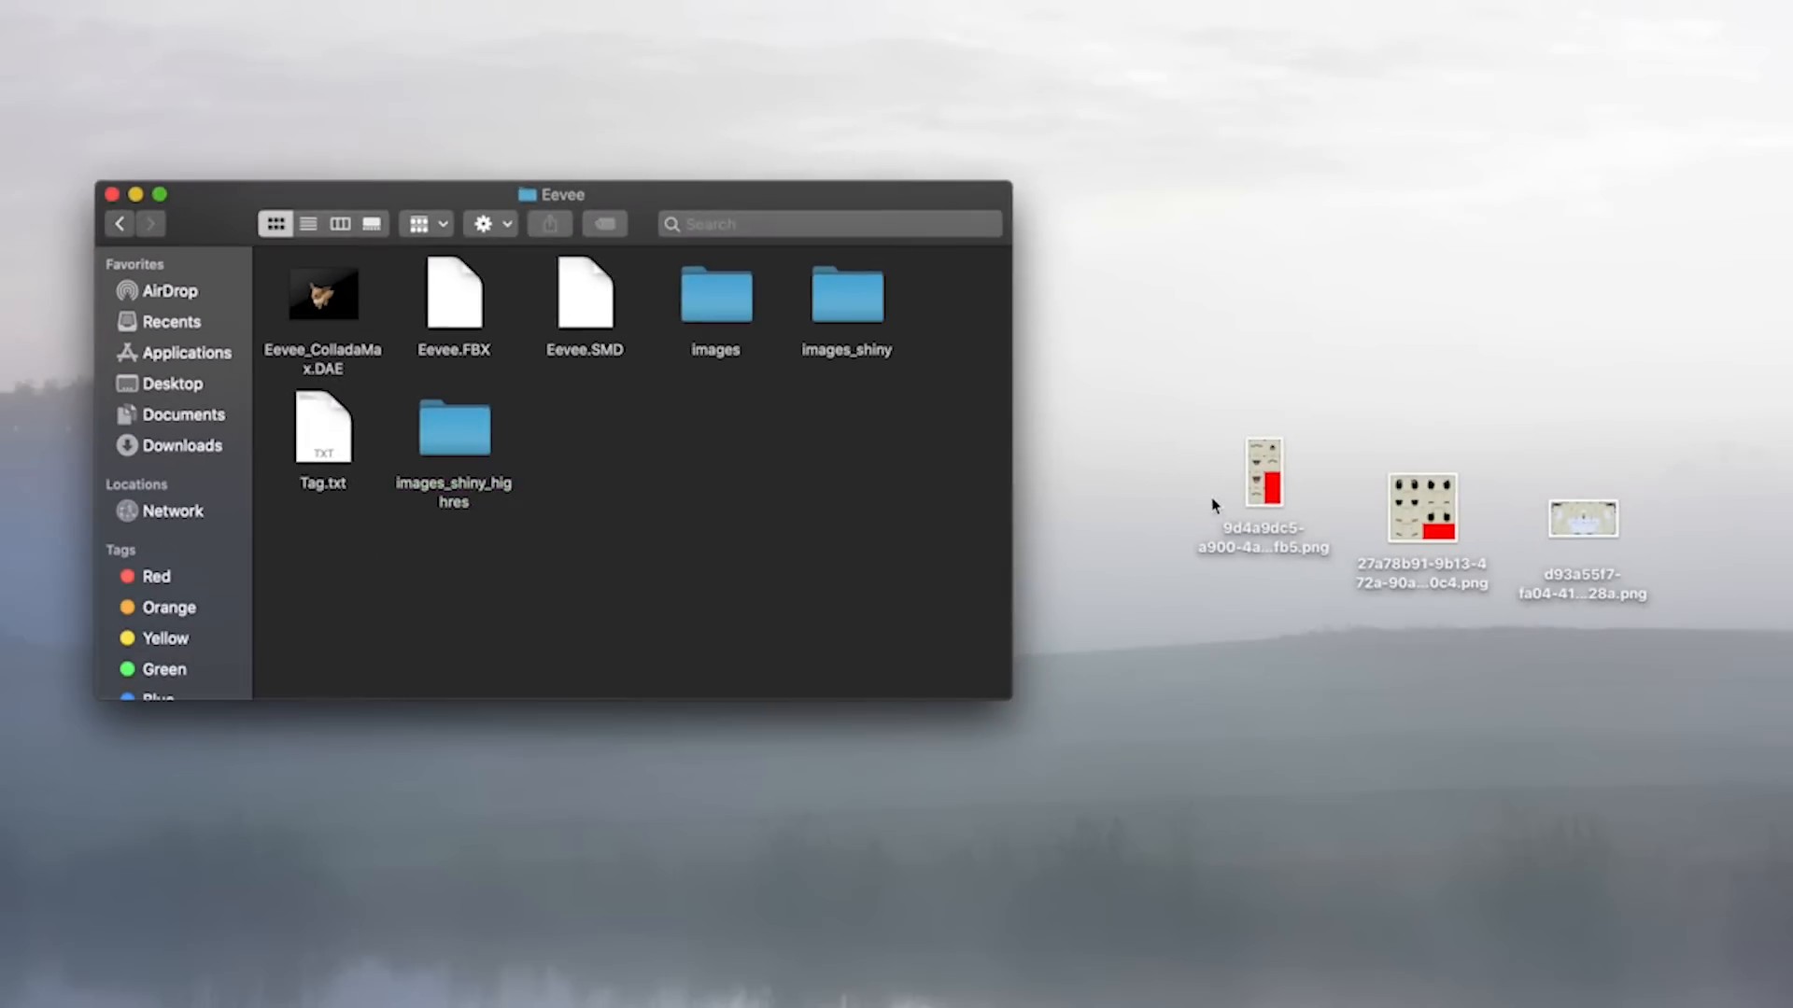
left_click_drag(1198, 487, 448, 431)
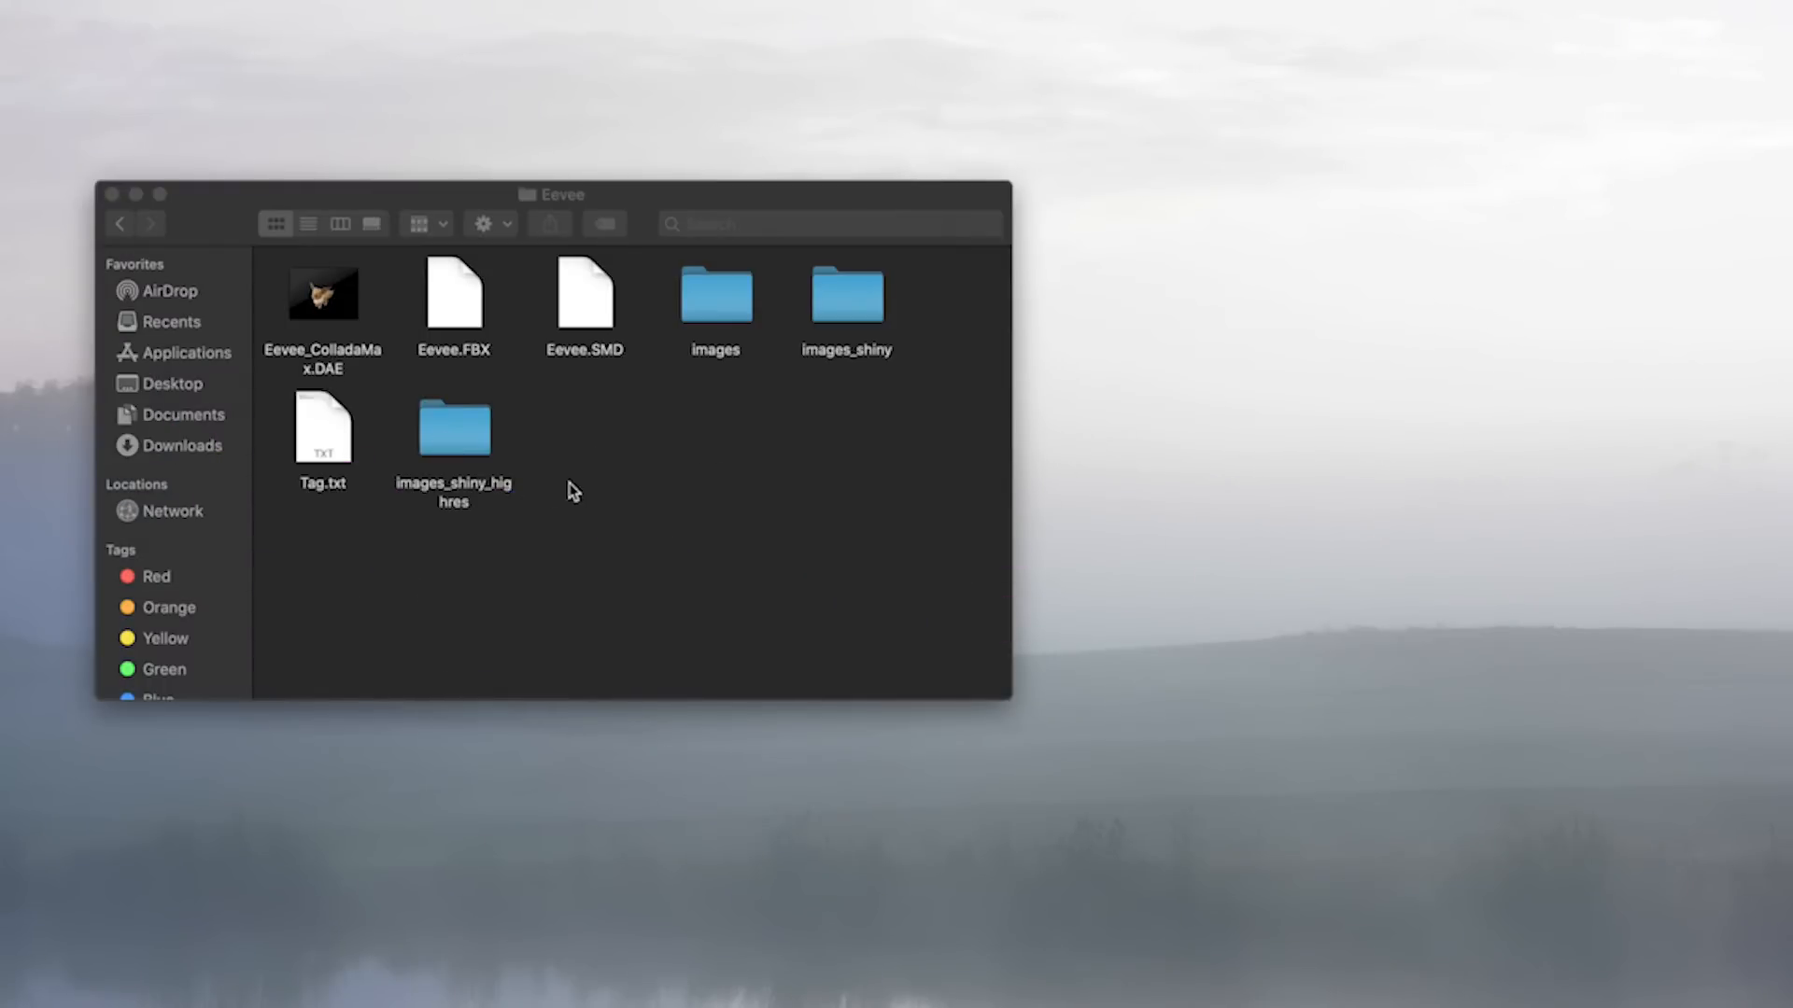
double_click(484, 434)
left_click_drag(644, 196, 1156, 250)
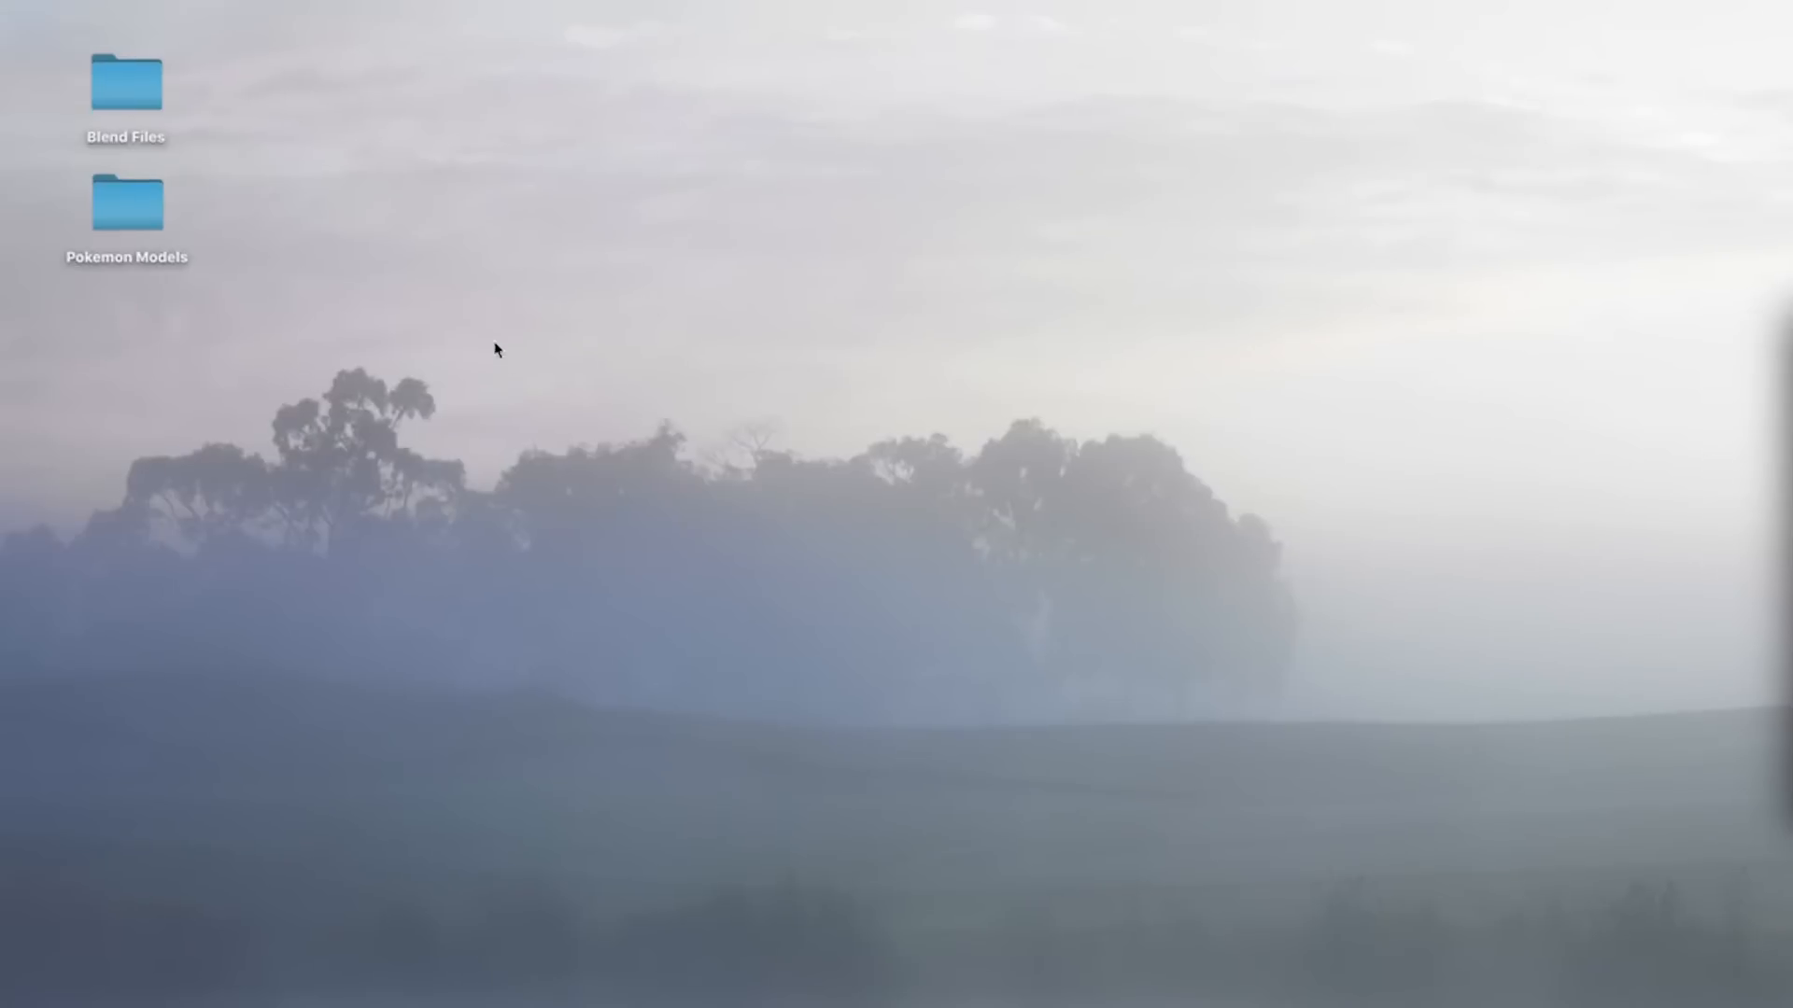
Step: Open Eevee's images_shiny folder in a second window, starting from the Pokemon Models folder on the desktop
double_click(160, 222)
double_click(856, 354)
double_click(856, 354)
double_click(1380, 361)
left_click(887, 425)
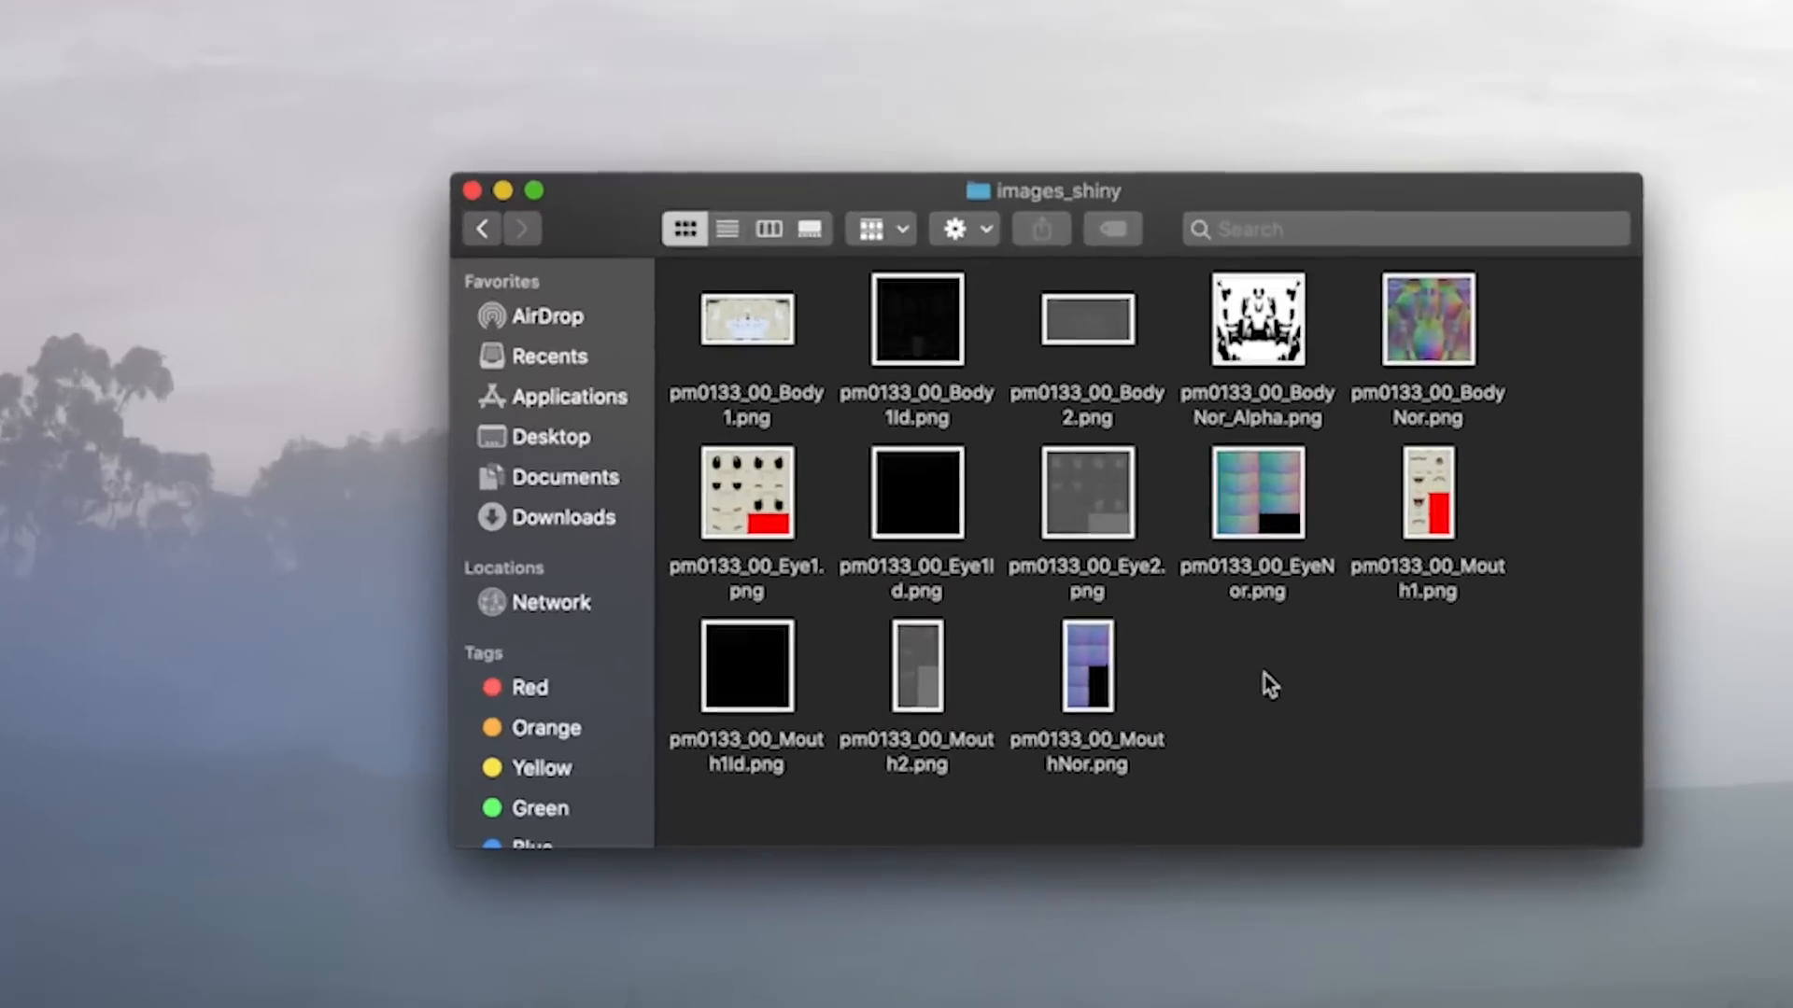
Step: Rename the upscaled body texture as pm0133_00_Body1_HighRes.png, reusing the original body texture's name
left_click(643, 402)
key("super+c")
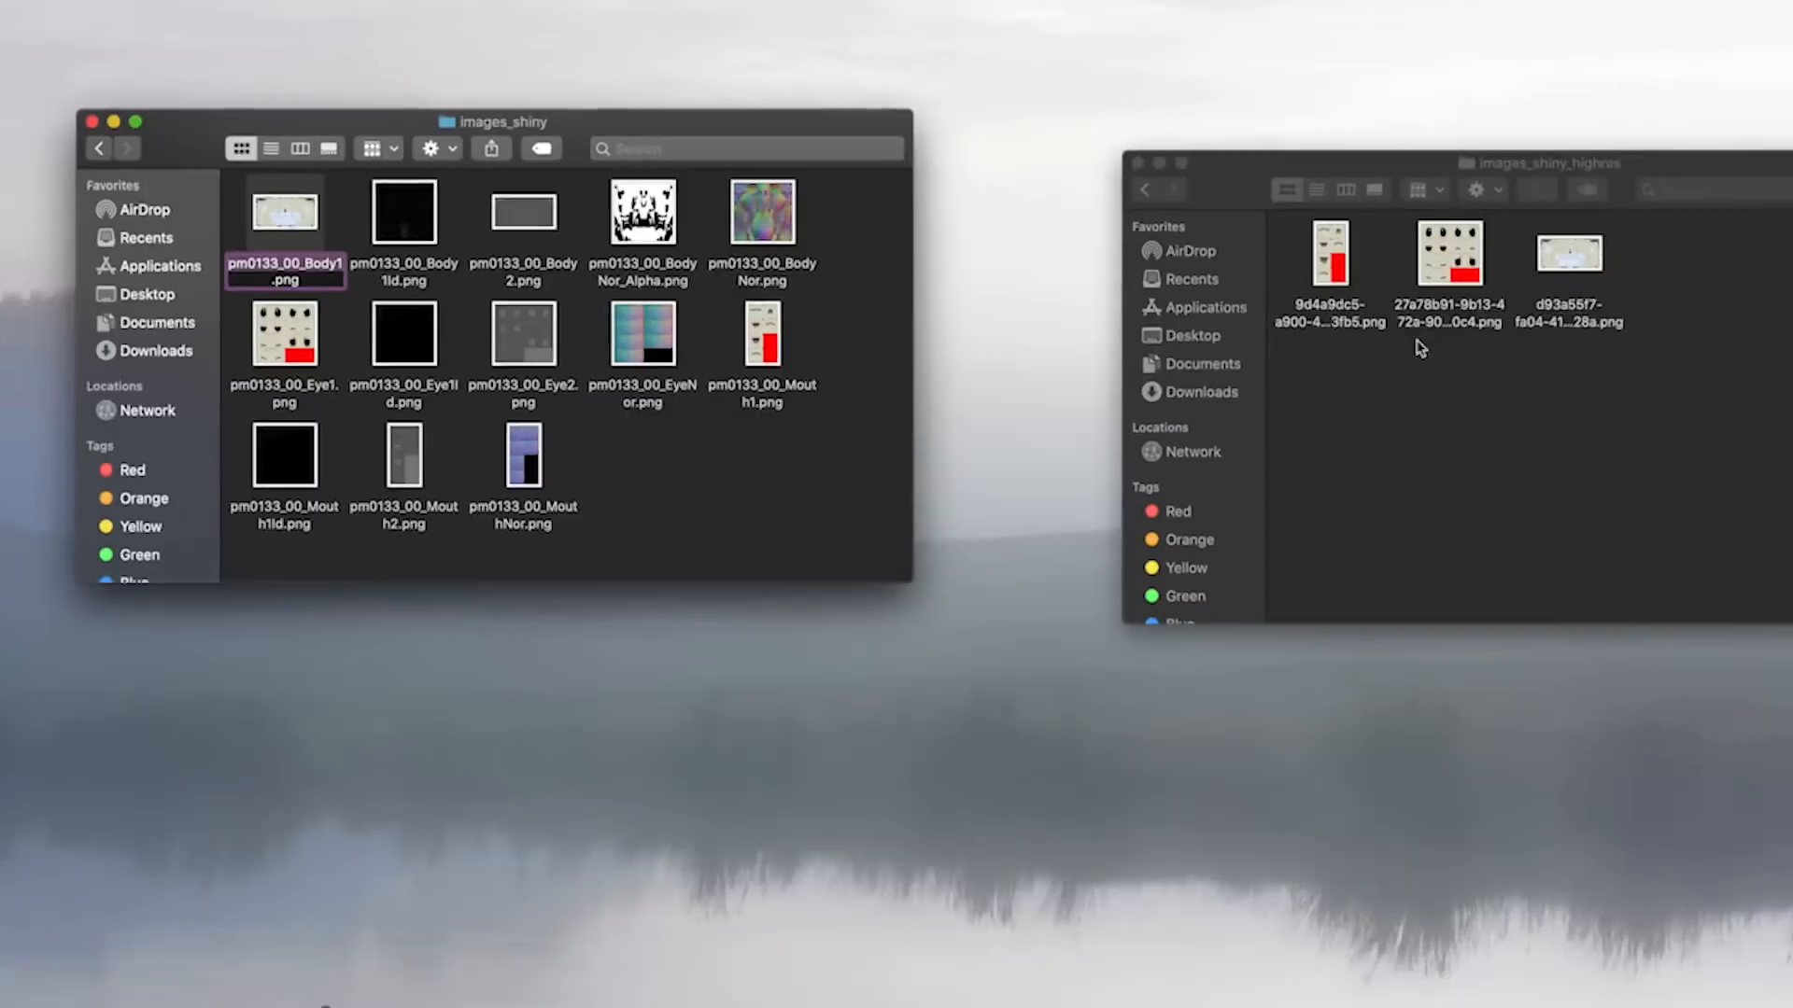
left_click(1386, 309)
left_click(1389, 309)
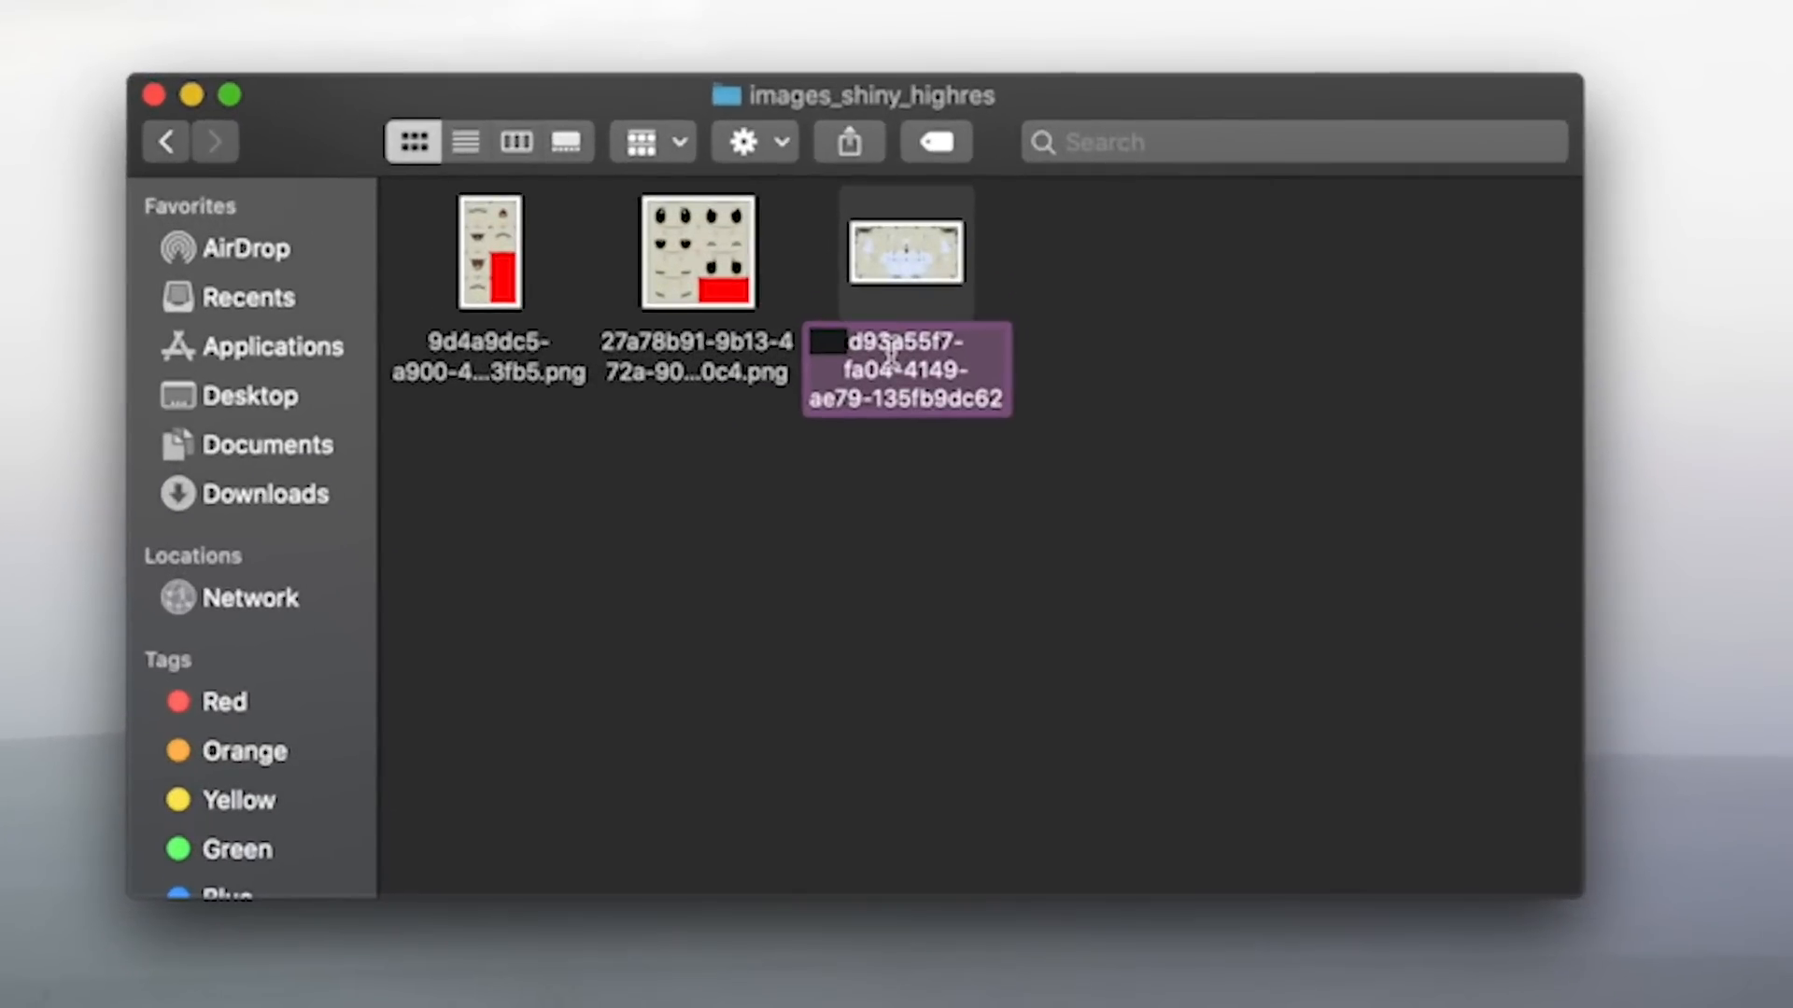
key("super+v")
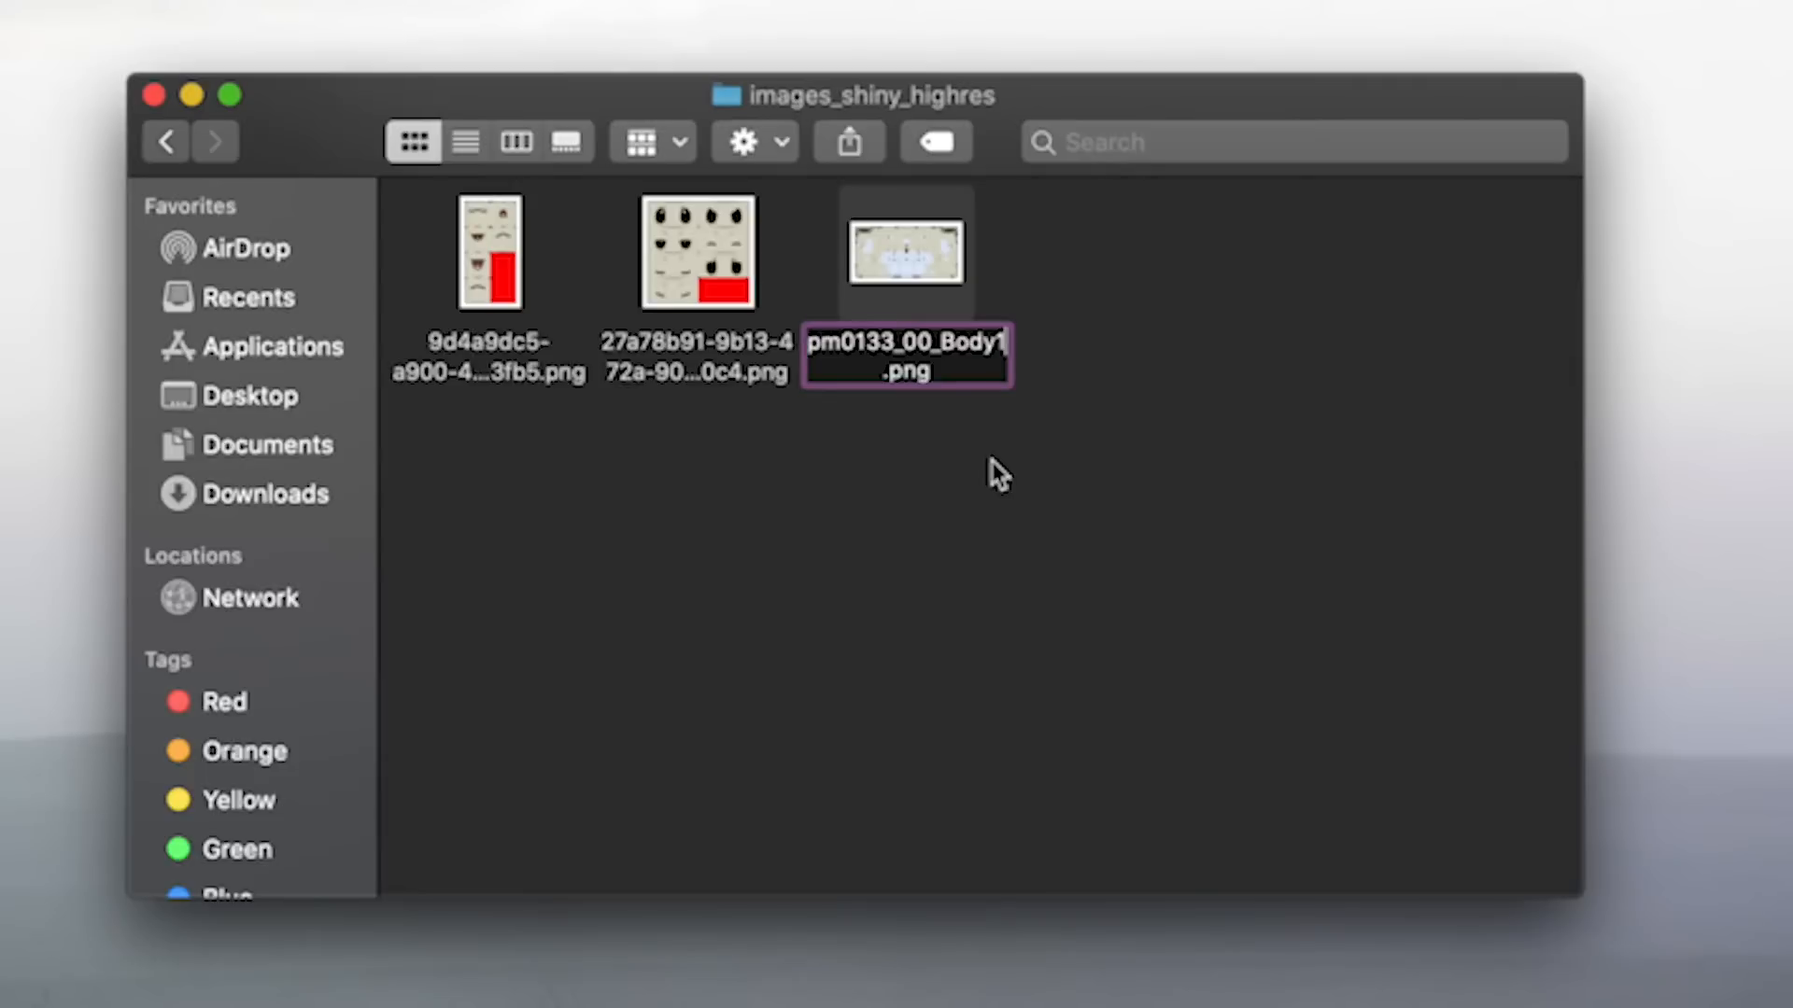
type("_HighRes")
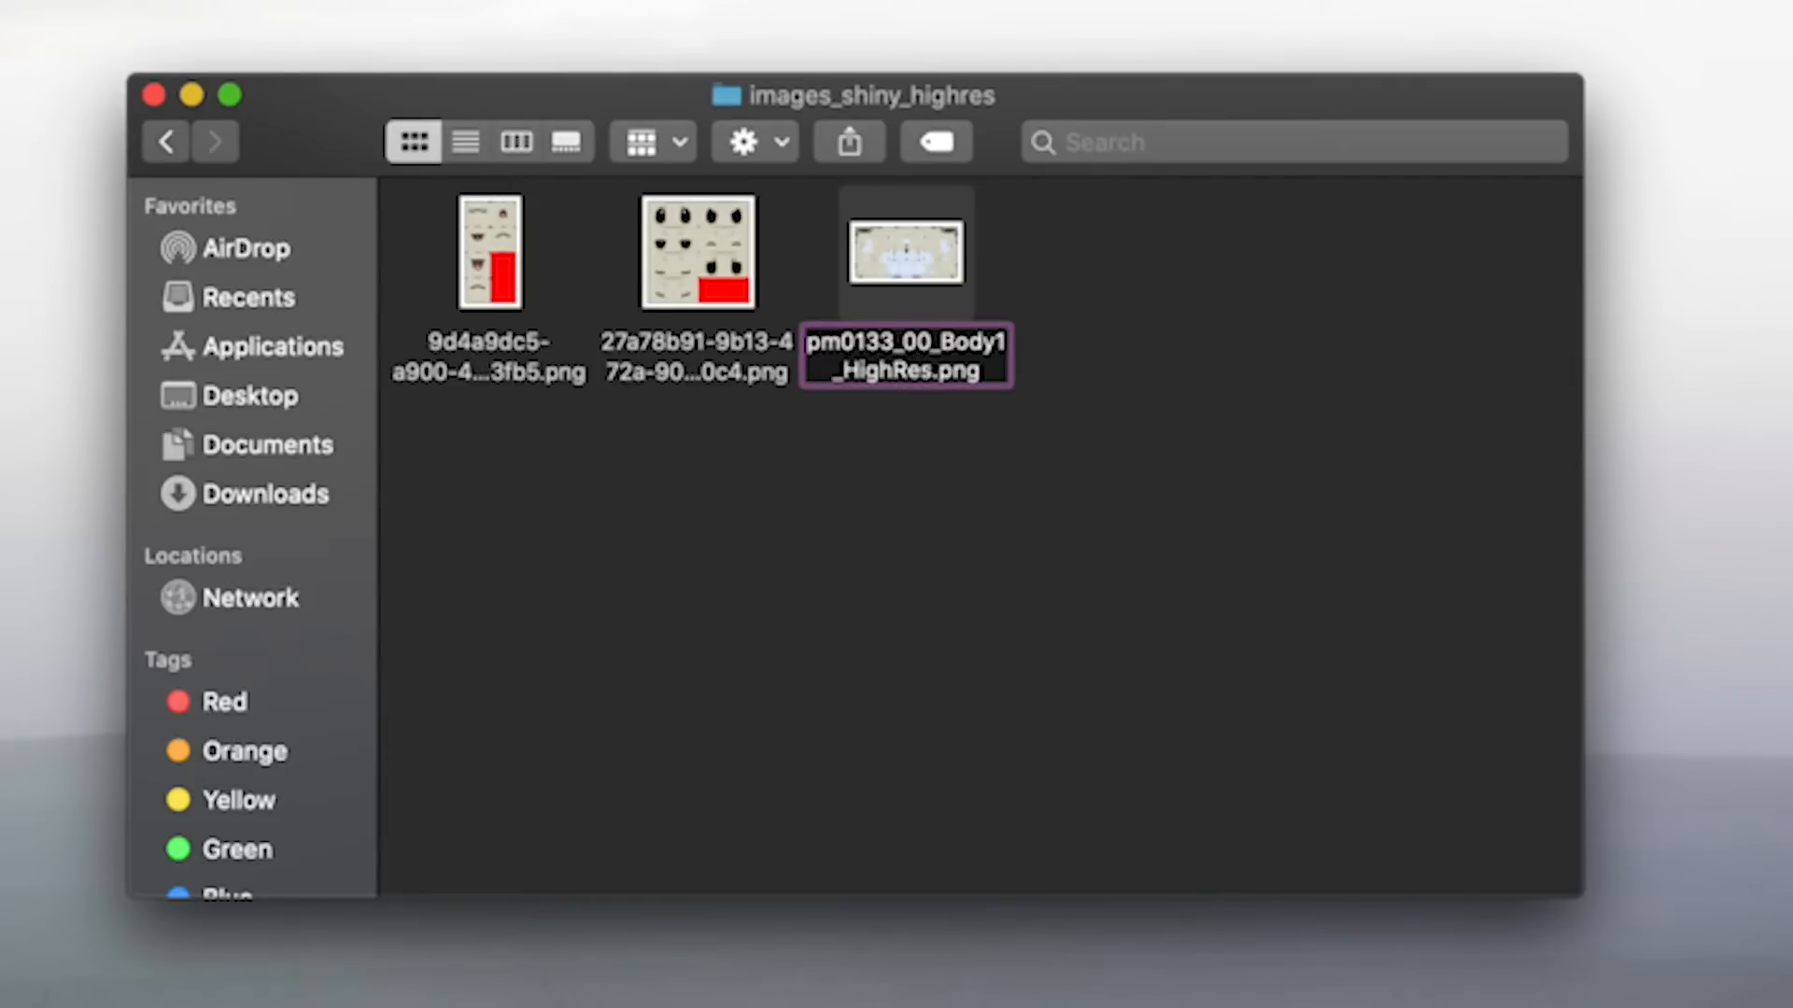
key("Return")
Step: Copy the original eye texture's name and rename the upscaled eye texture as pm0133_00_Eye1_HighRes.png
left_click(253, 361)
key("Return")
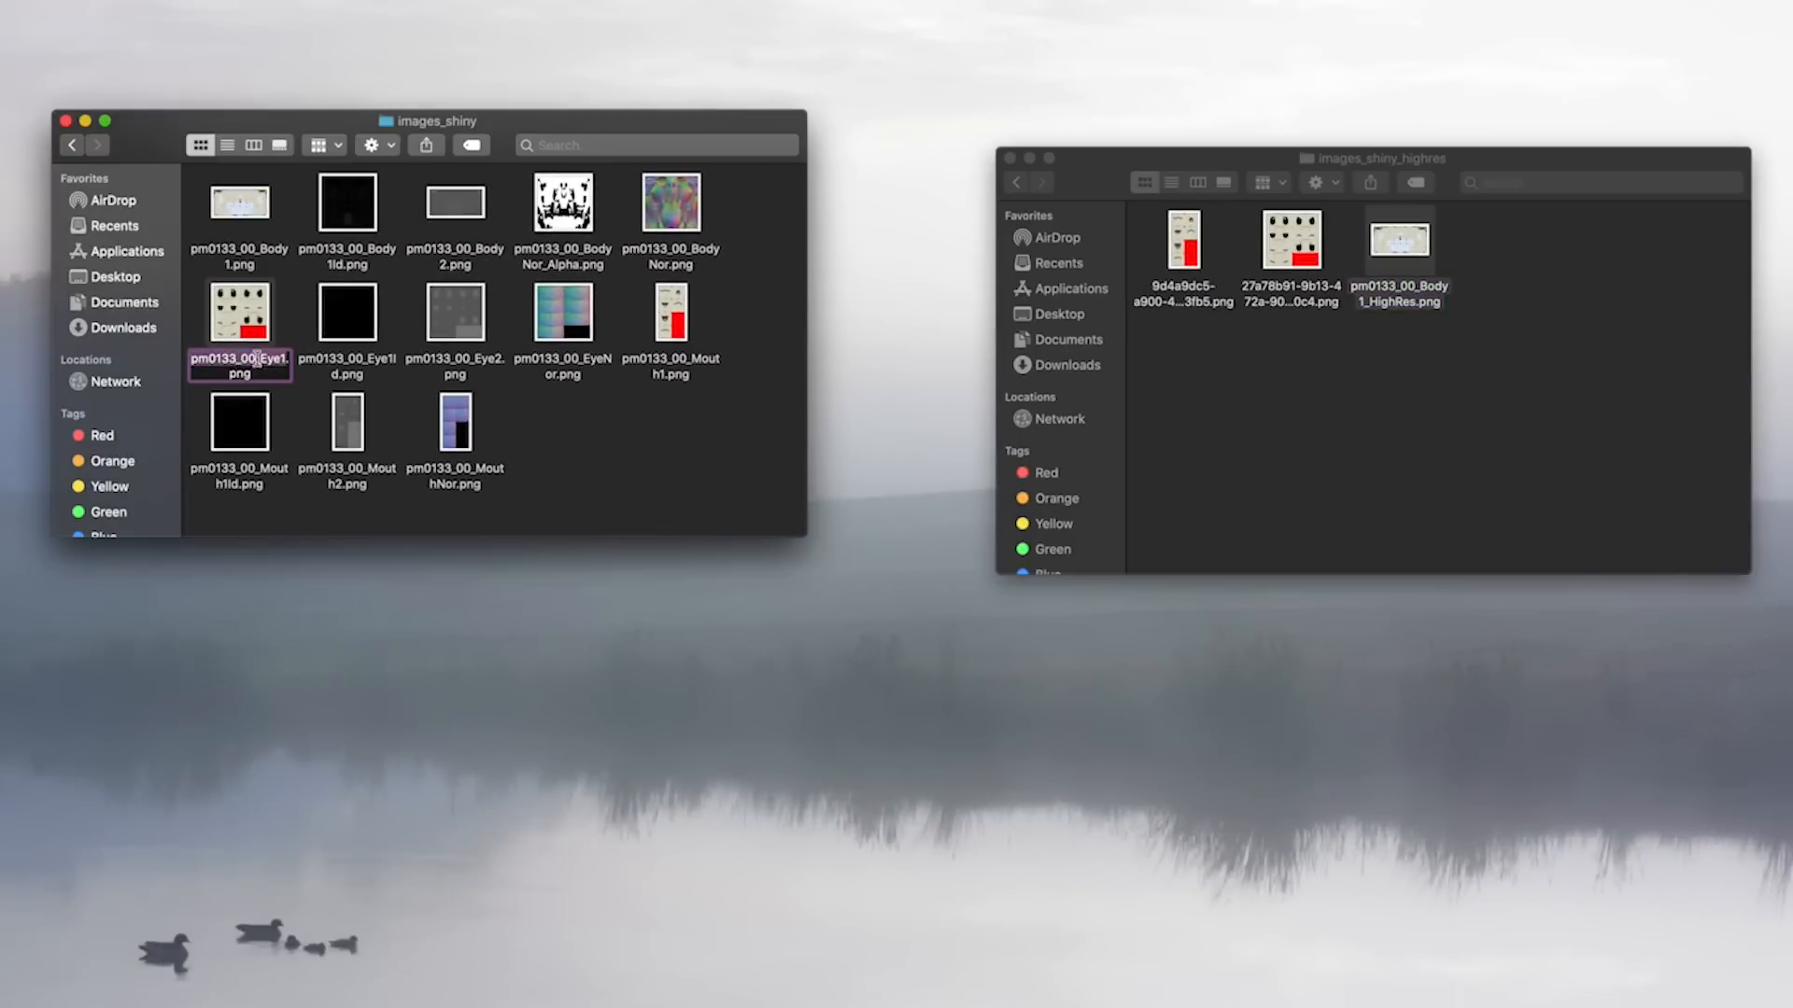
key("super+c")
left_click(1307, 306)
key("Return")
key("super+v")
type("_HighRes")
key("Return")
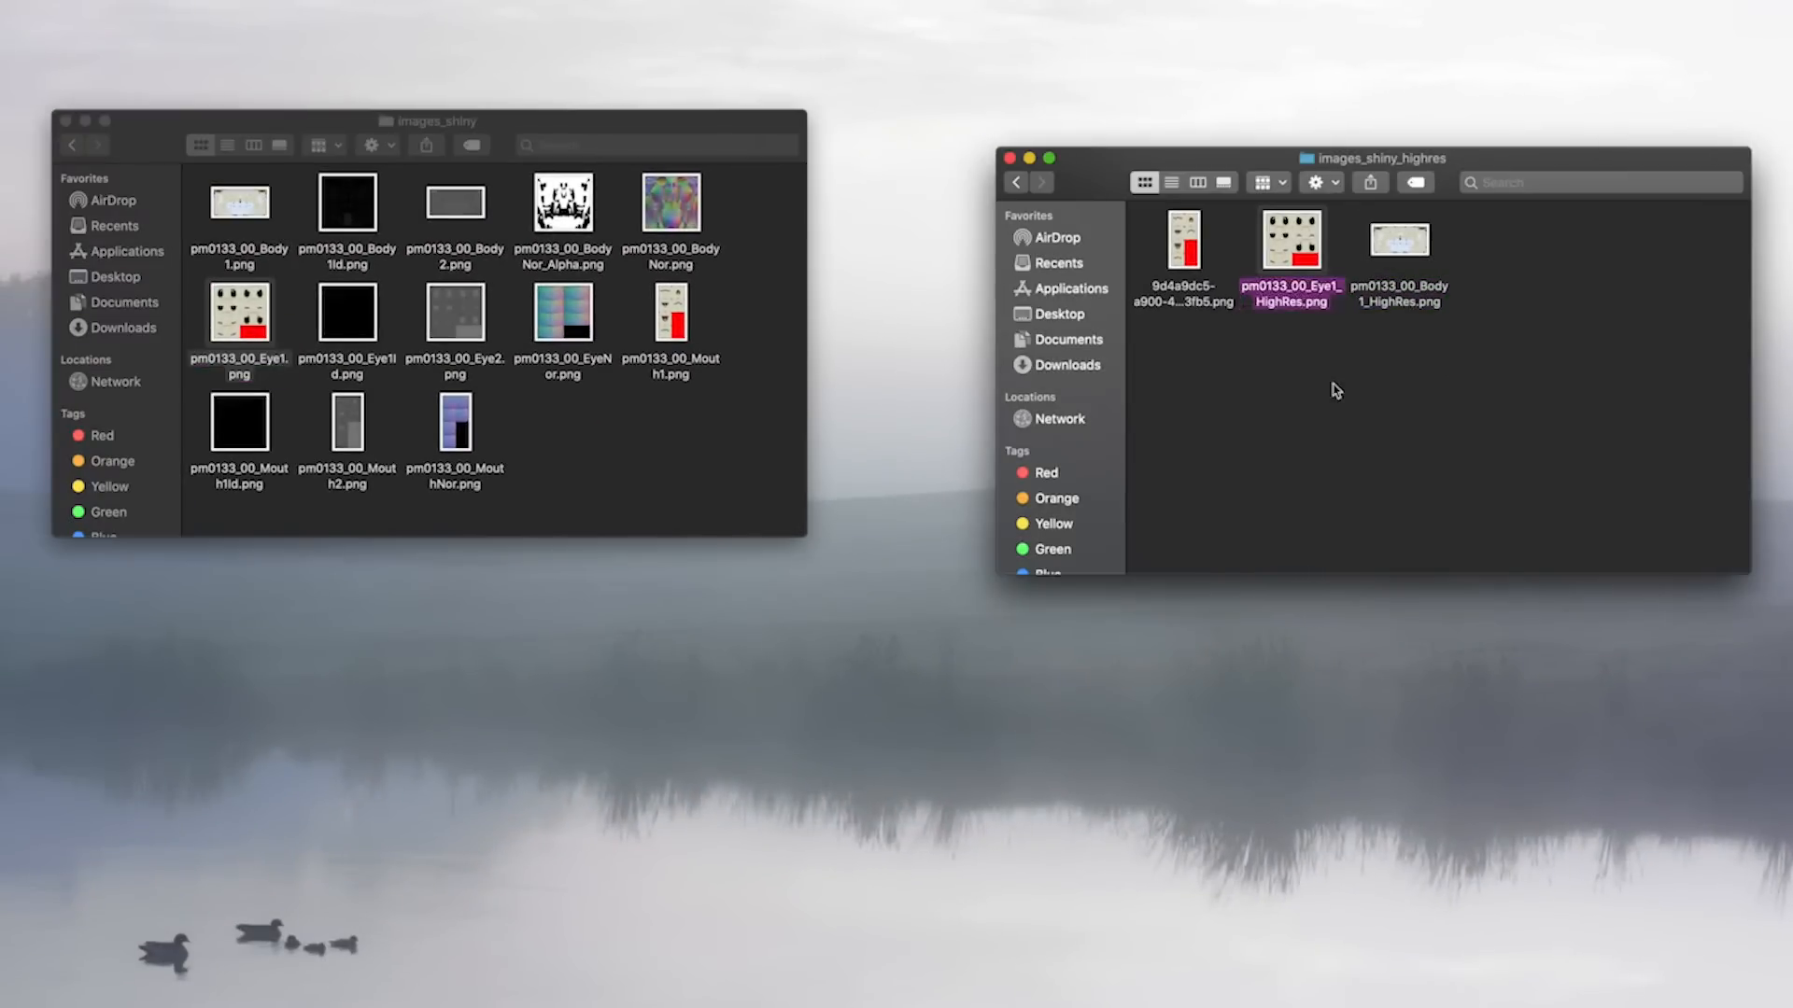
Step: Rename the upscaled mouth texture as pm0133_00_Mouth1_HighRes.png and close both folder windows
left_click(674, 364)
left_click(1183, 299)
key("Return")
key("super+v")
type("_HighRes")
key("Return")
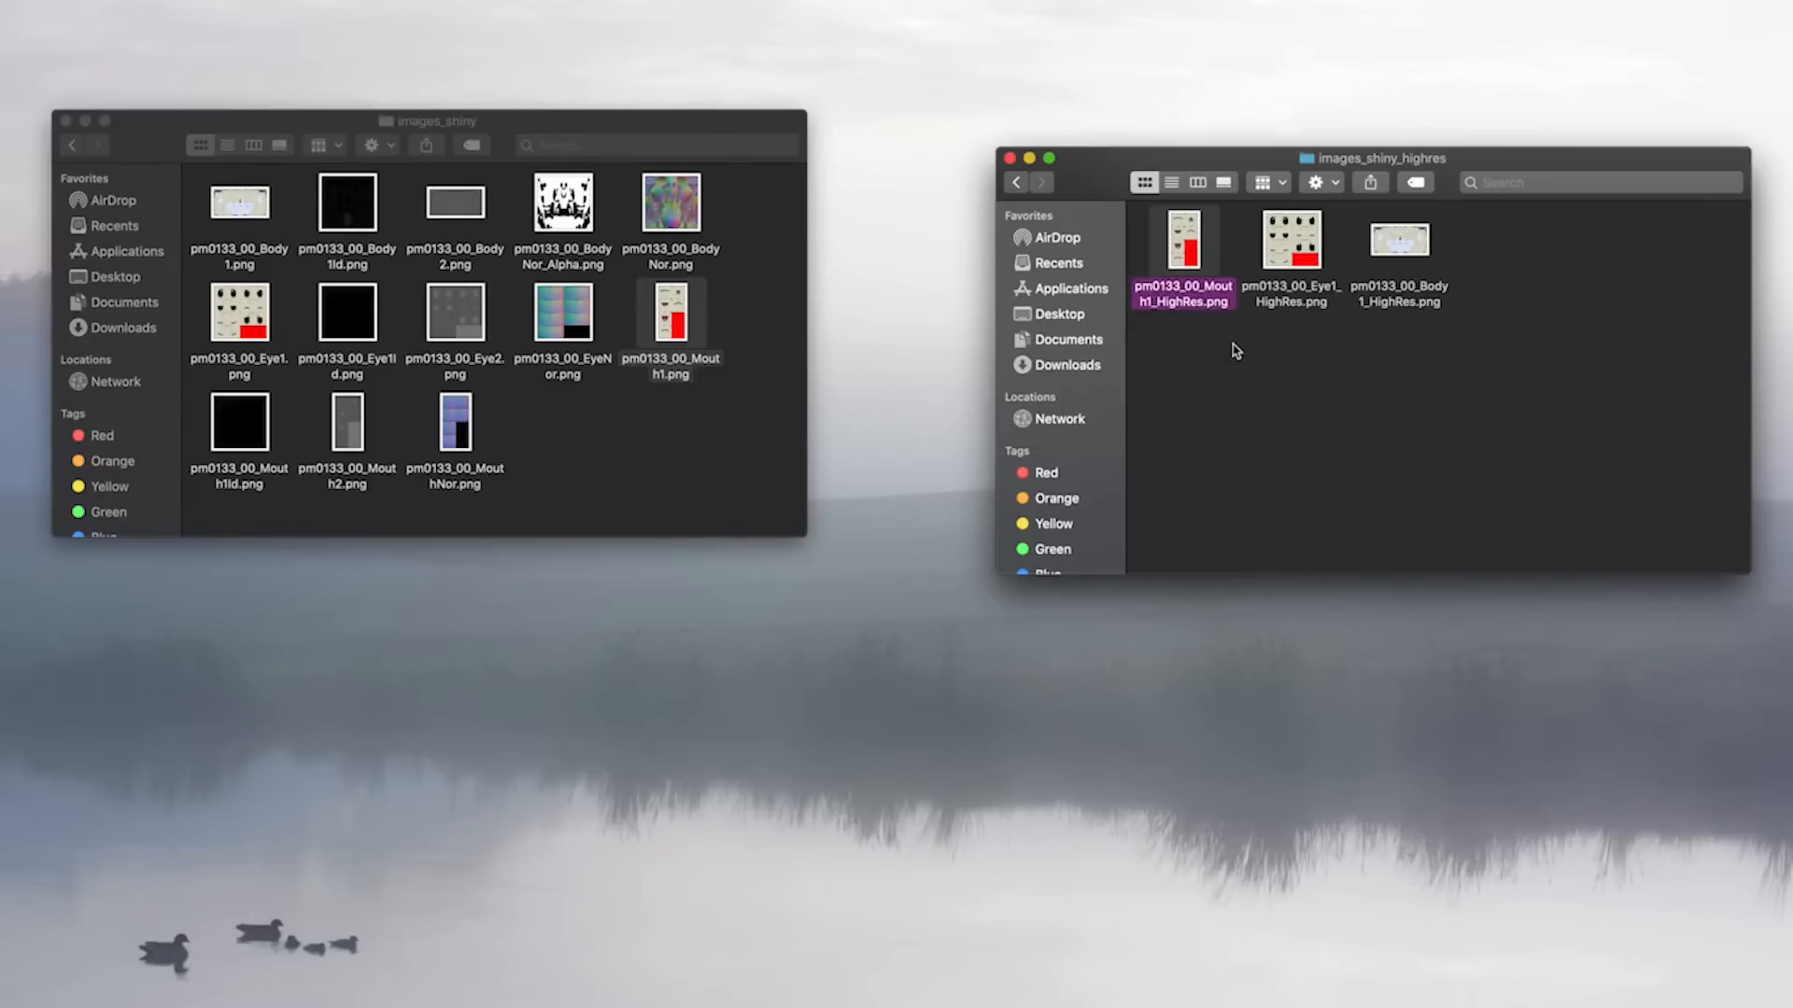
left_click(1235, 350)
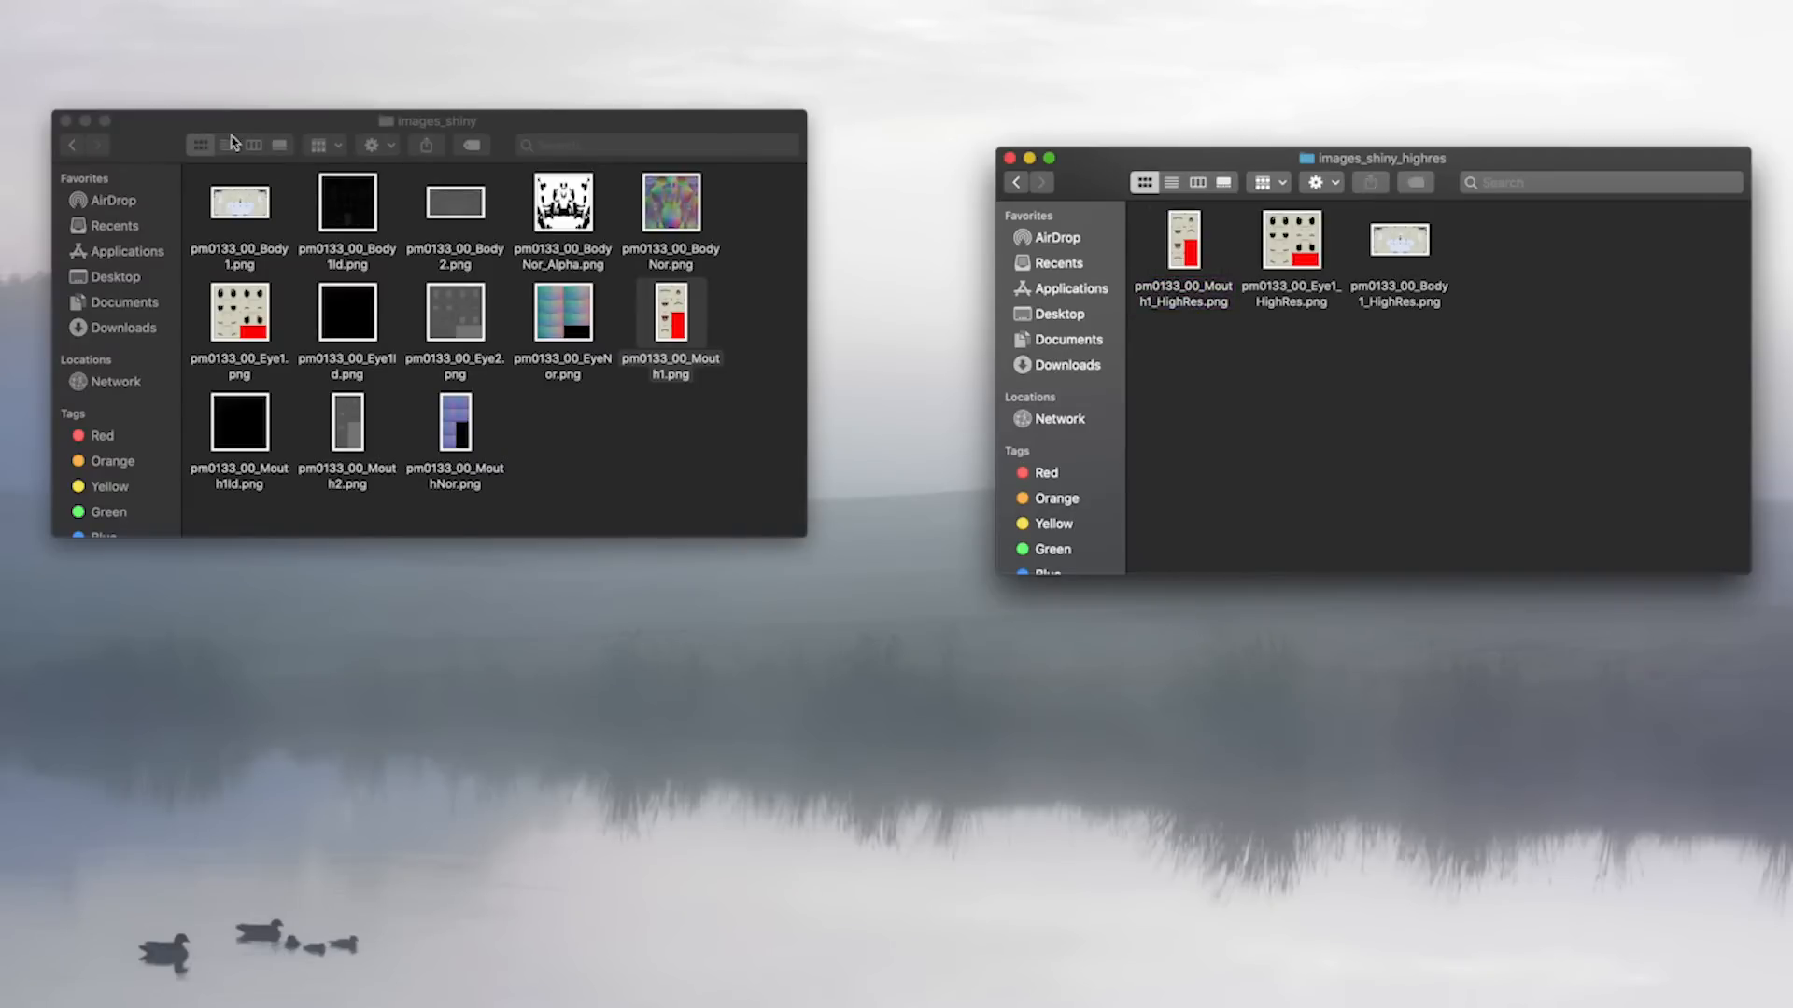
left_click(65, 120)
left_click(1010, 159)
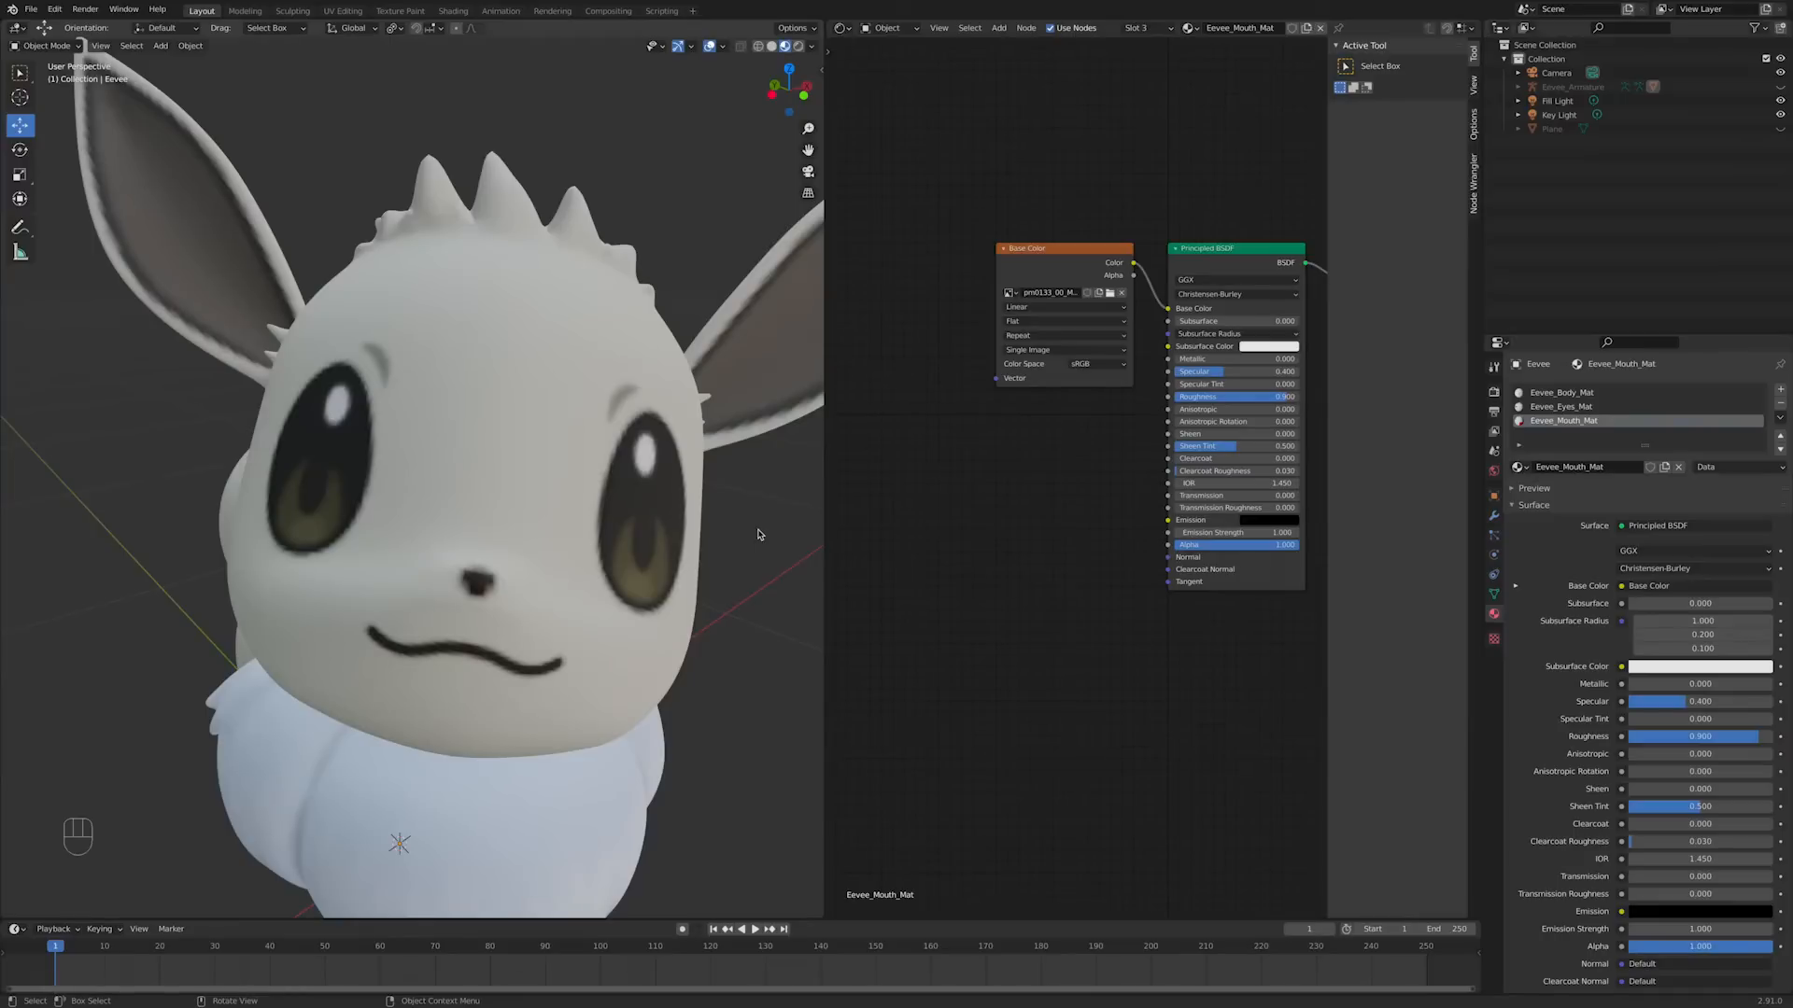
Step: In Blender, load pm0133_00_Body1_HighRes.png from Eevee's images_shiny_highres folder as the Base Color image of Eevee_Body_Mat
left_click(745, 516)
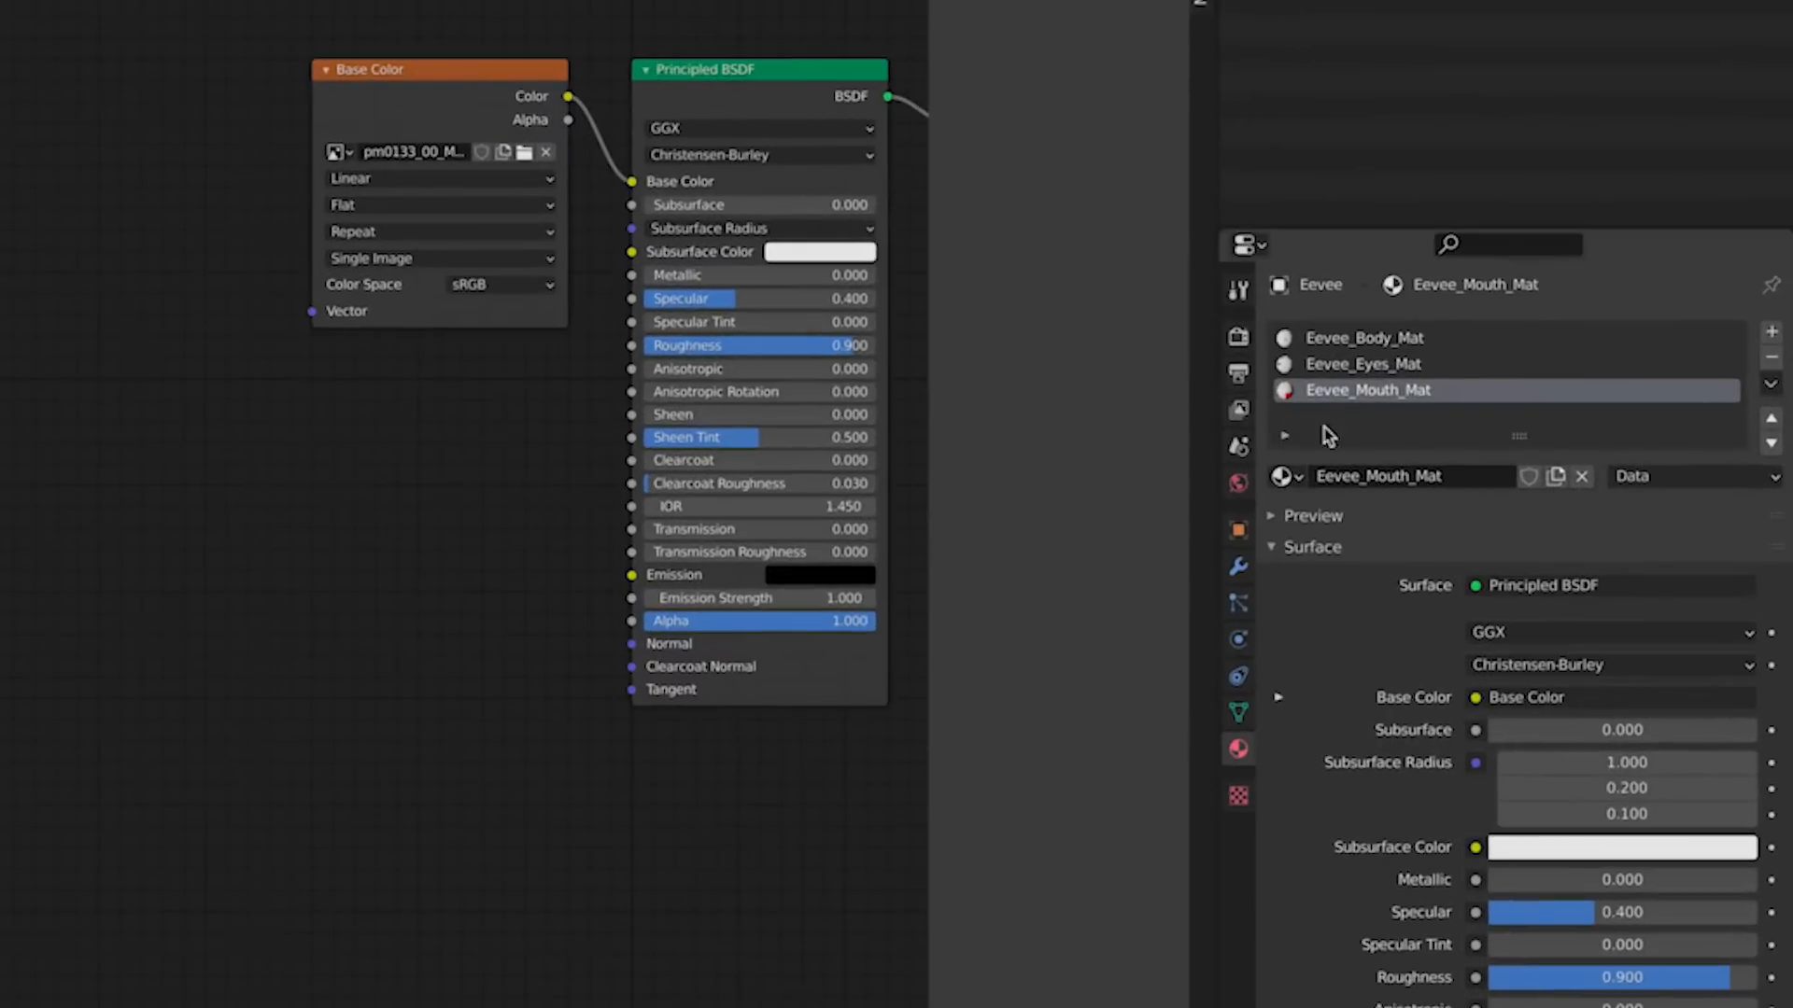
left_click(1494, 374)
middle_click_drag(538, 576, 252, 616)
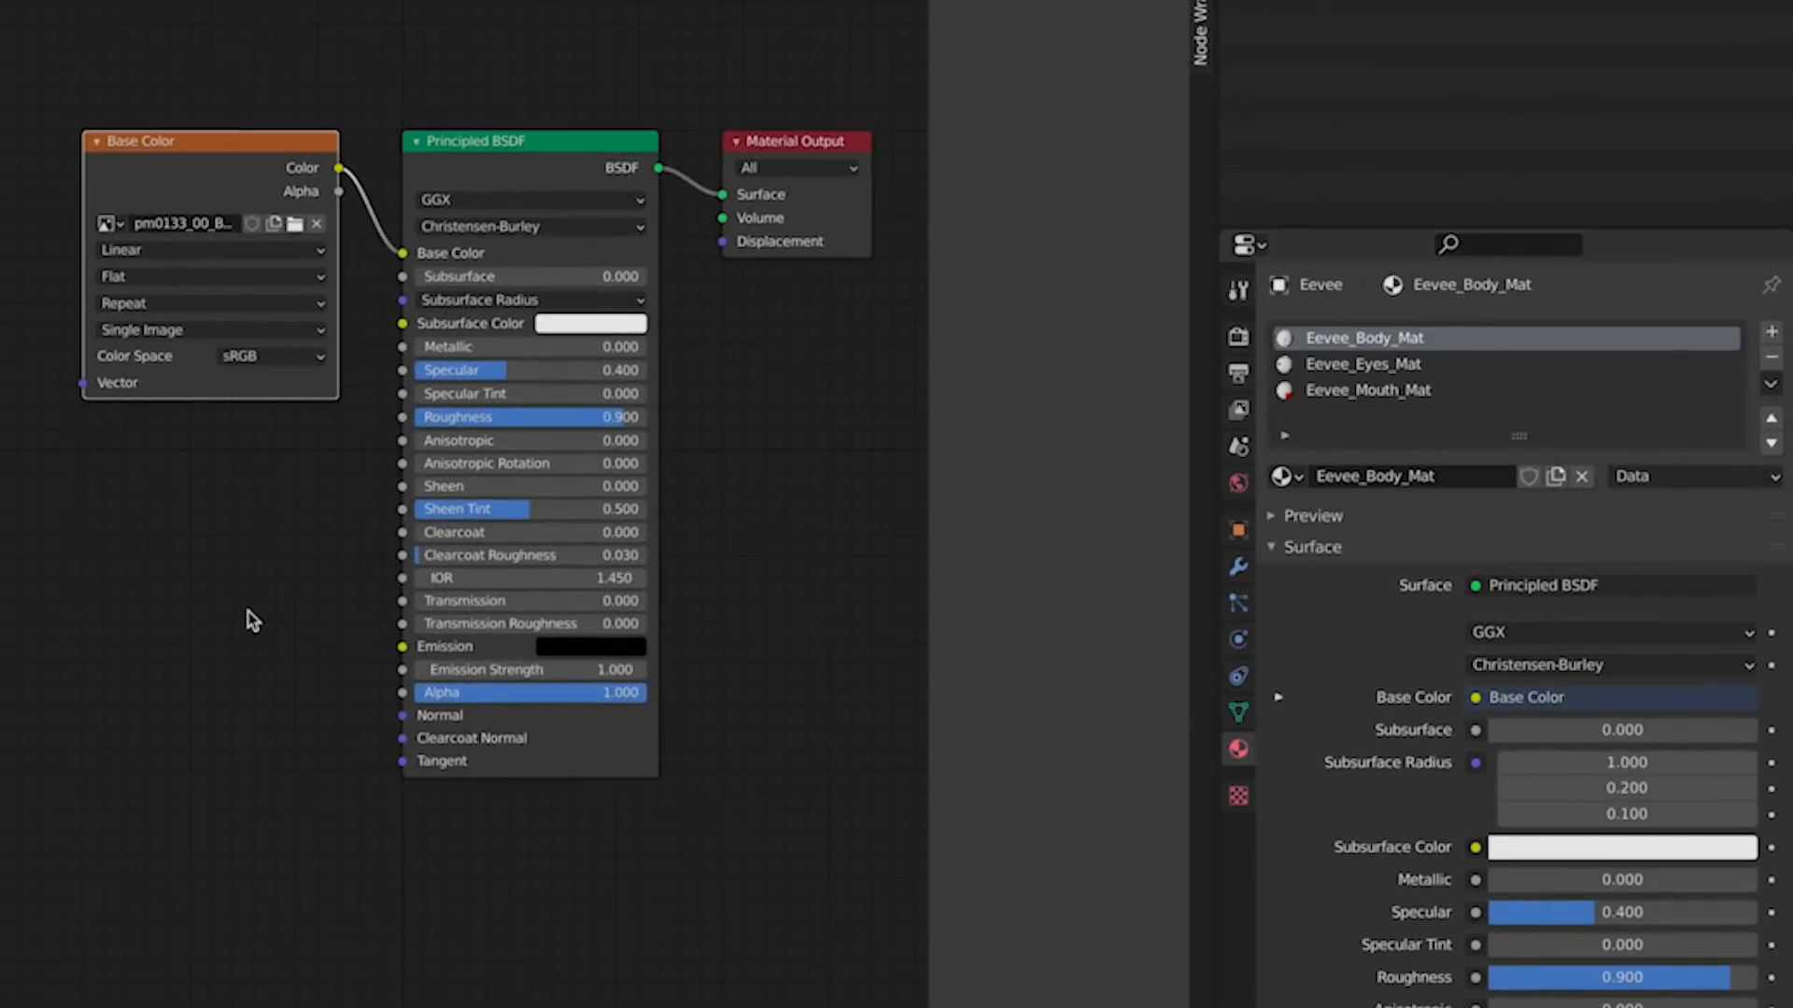
left_click(294, 225)
left_click(1123, 59)
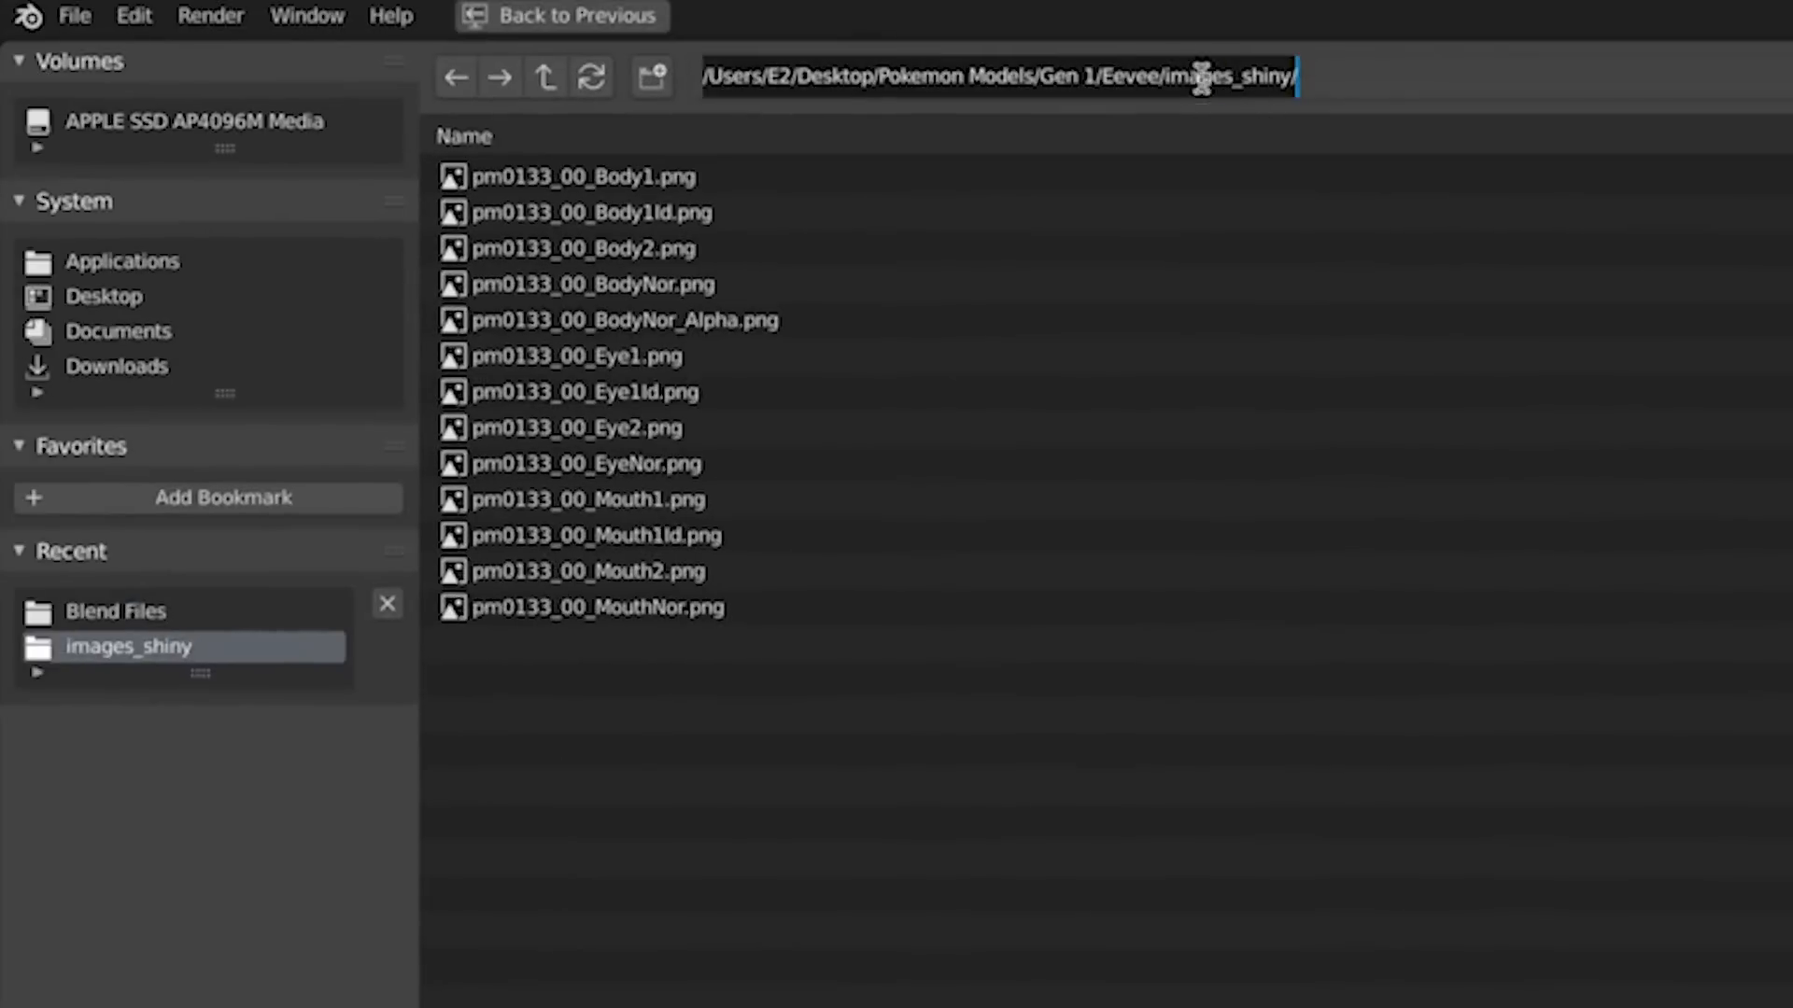
left_click_drag(1087, 59, 1344, 81)
key("BackSpace")
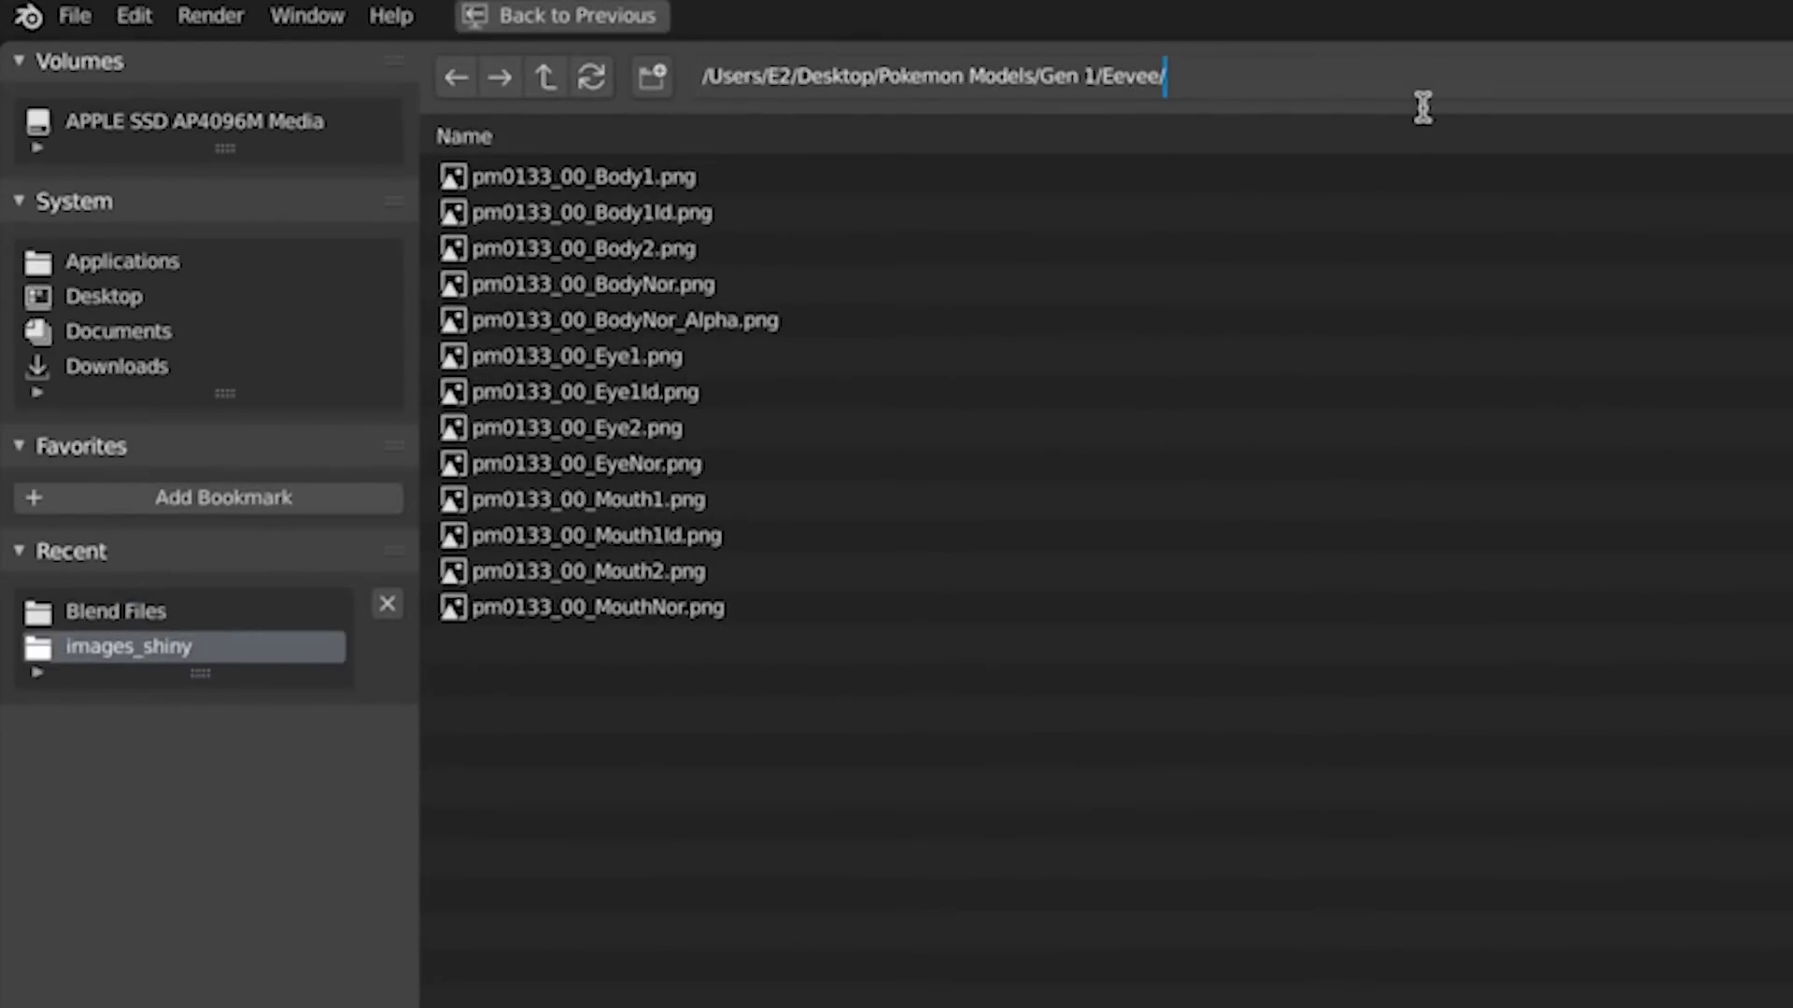
key("Return")
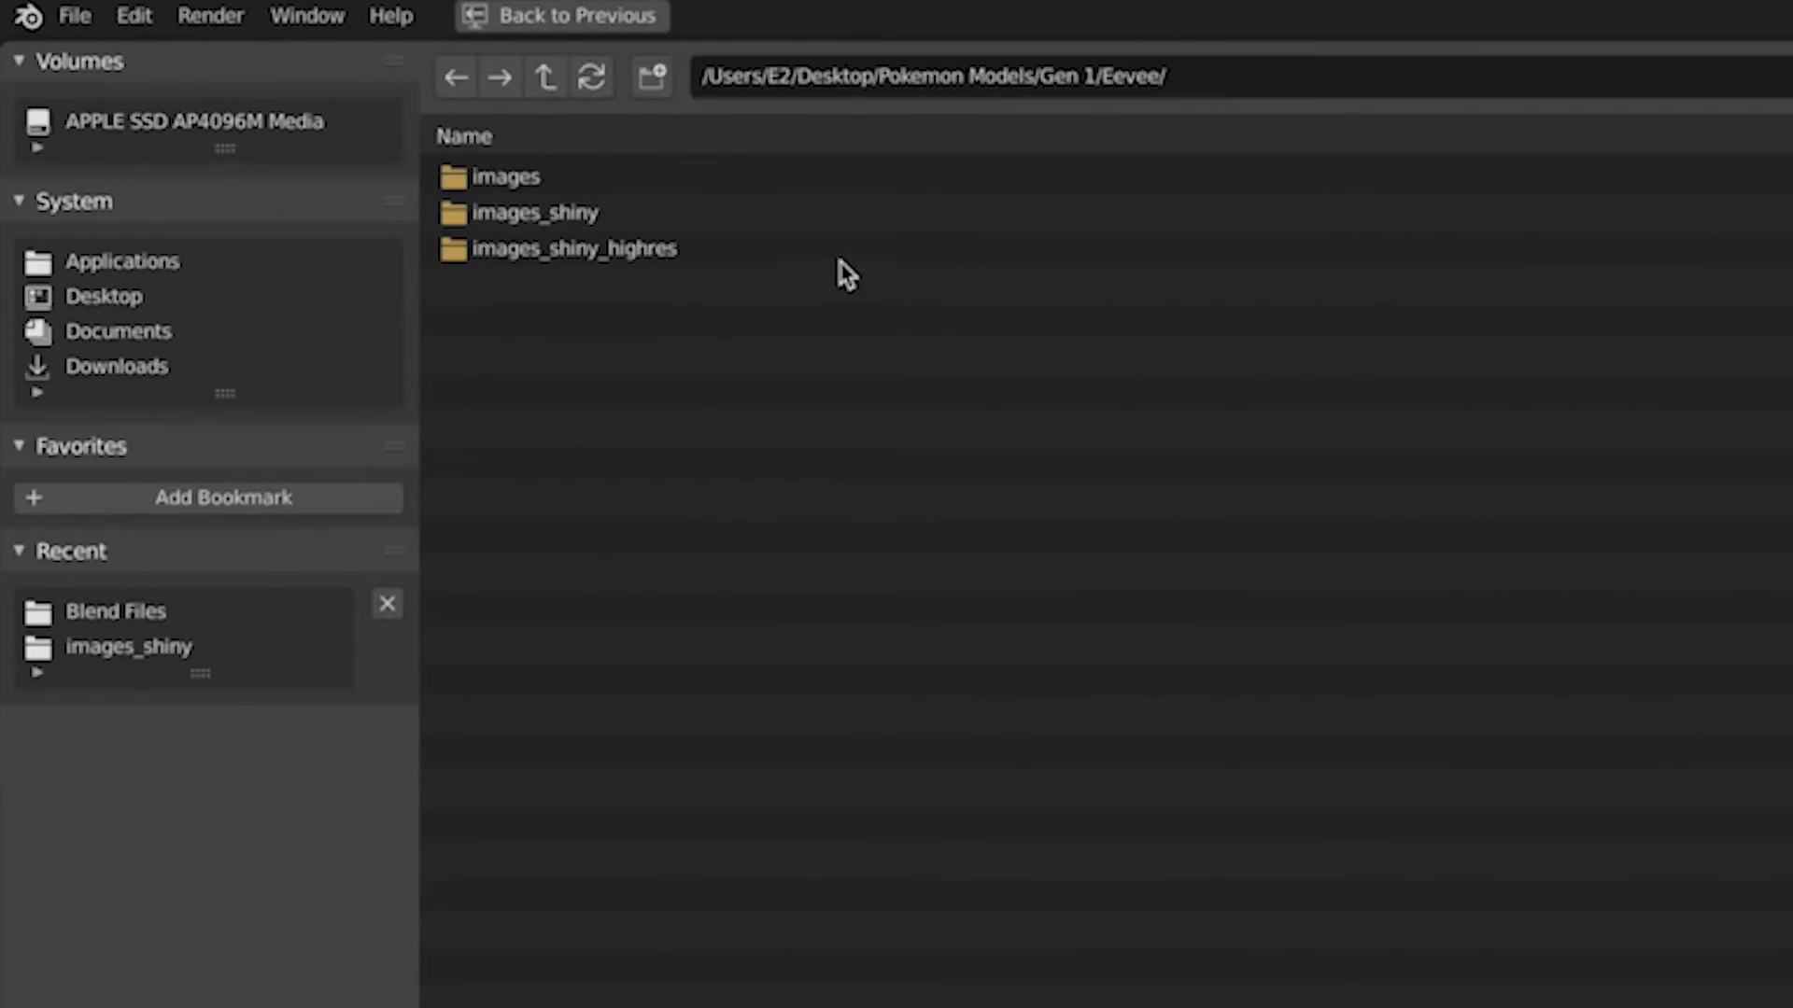
double_click(840, 265)
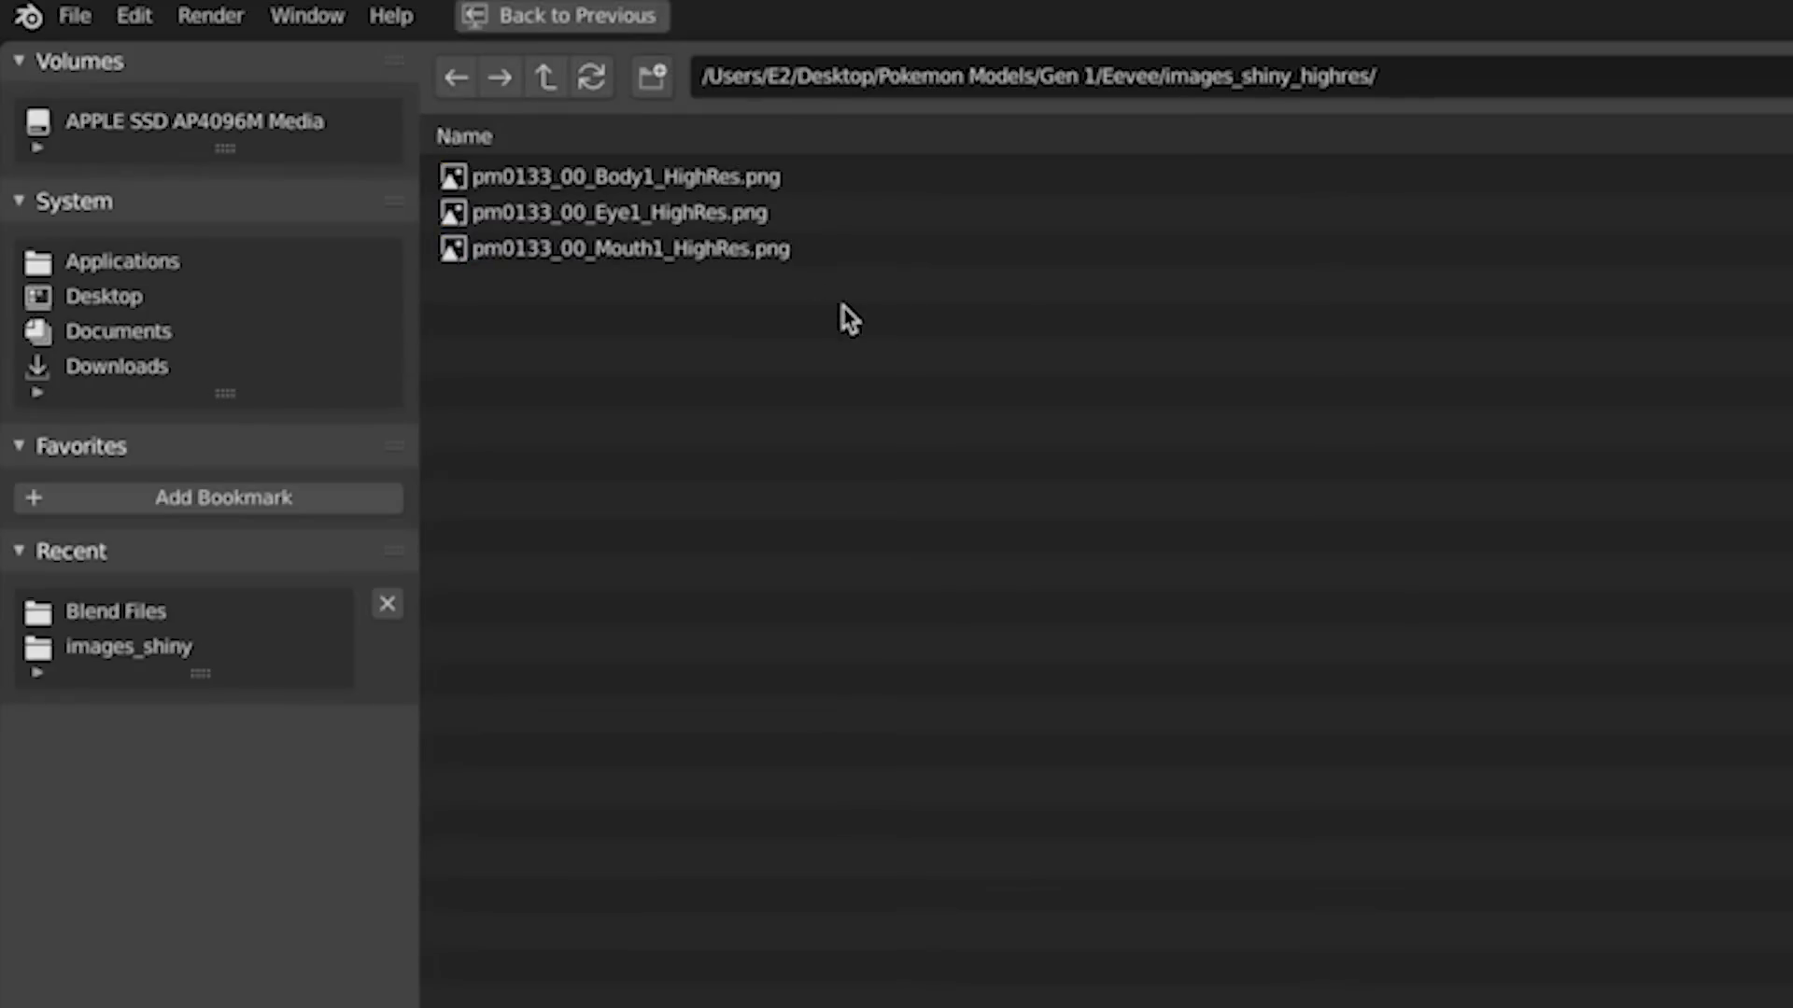
left_click(840, 182)
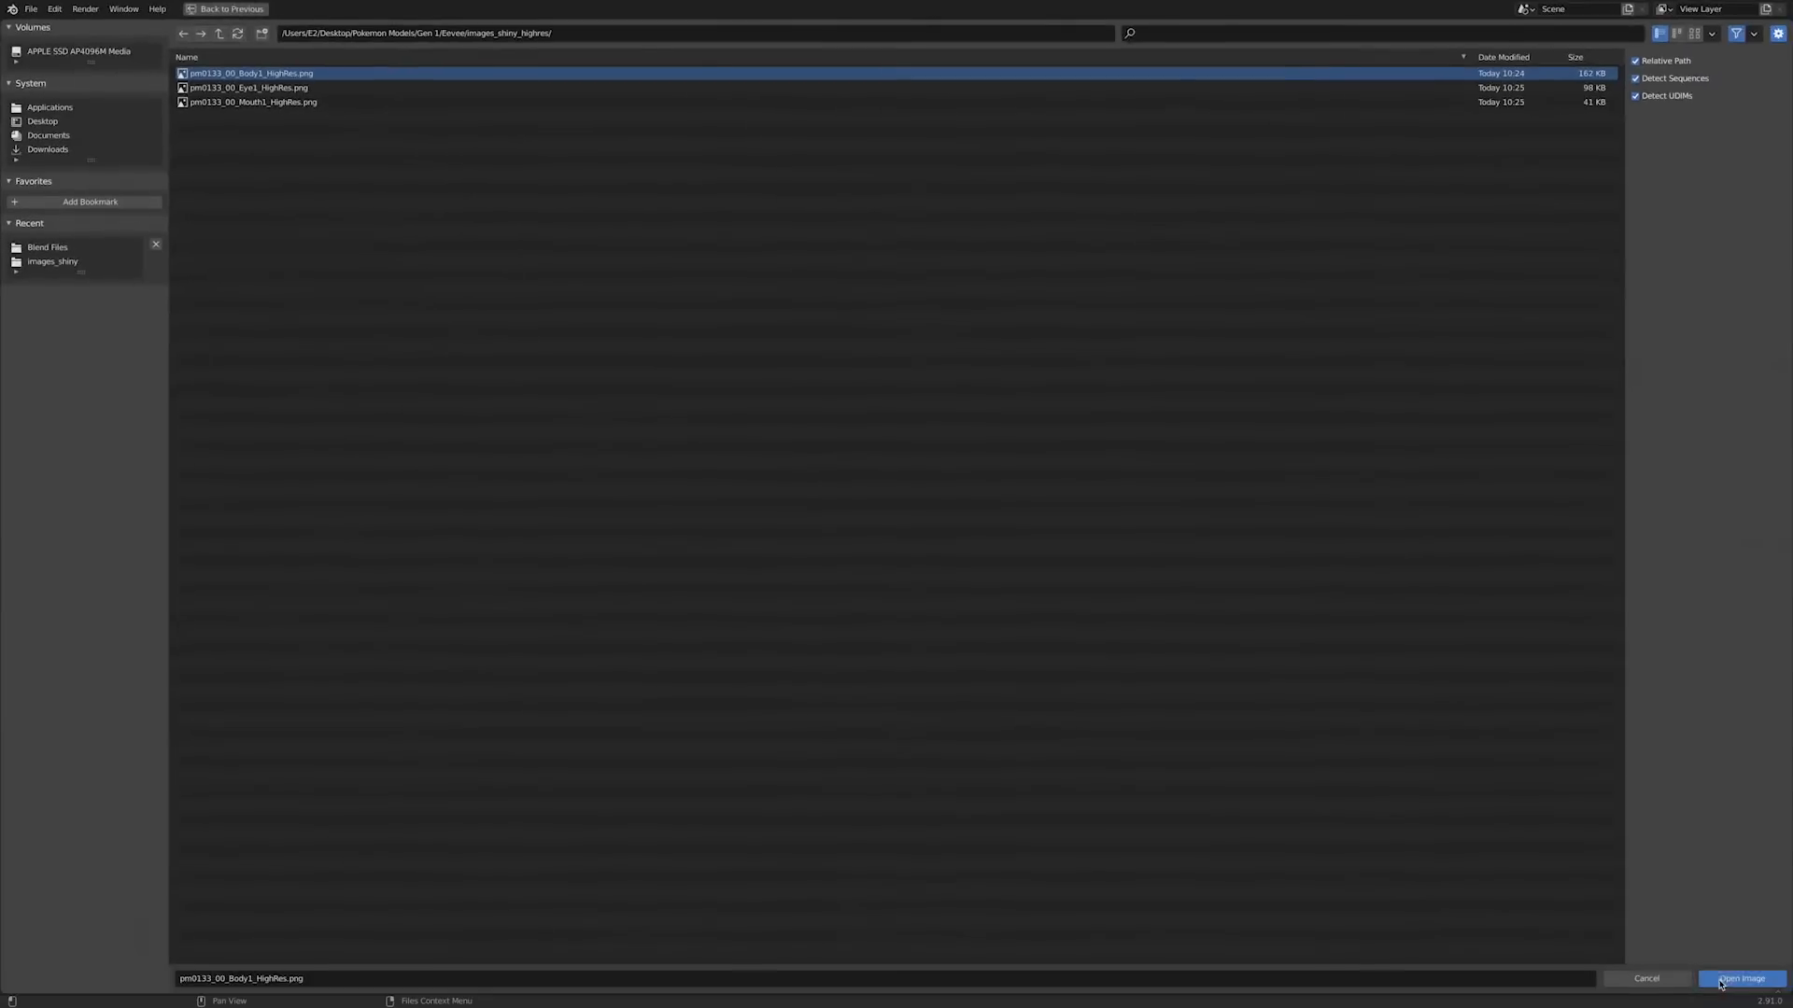
left_click(1728, 978)
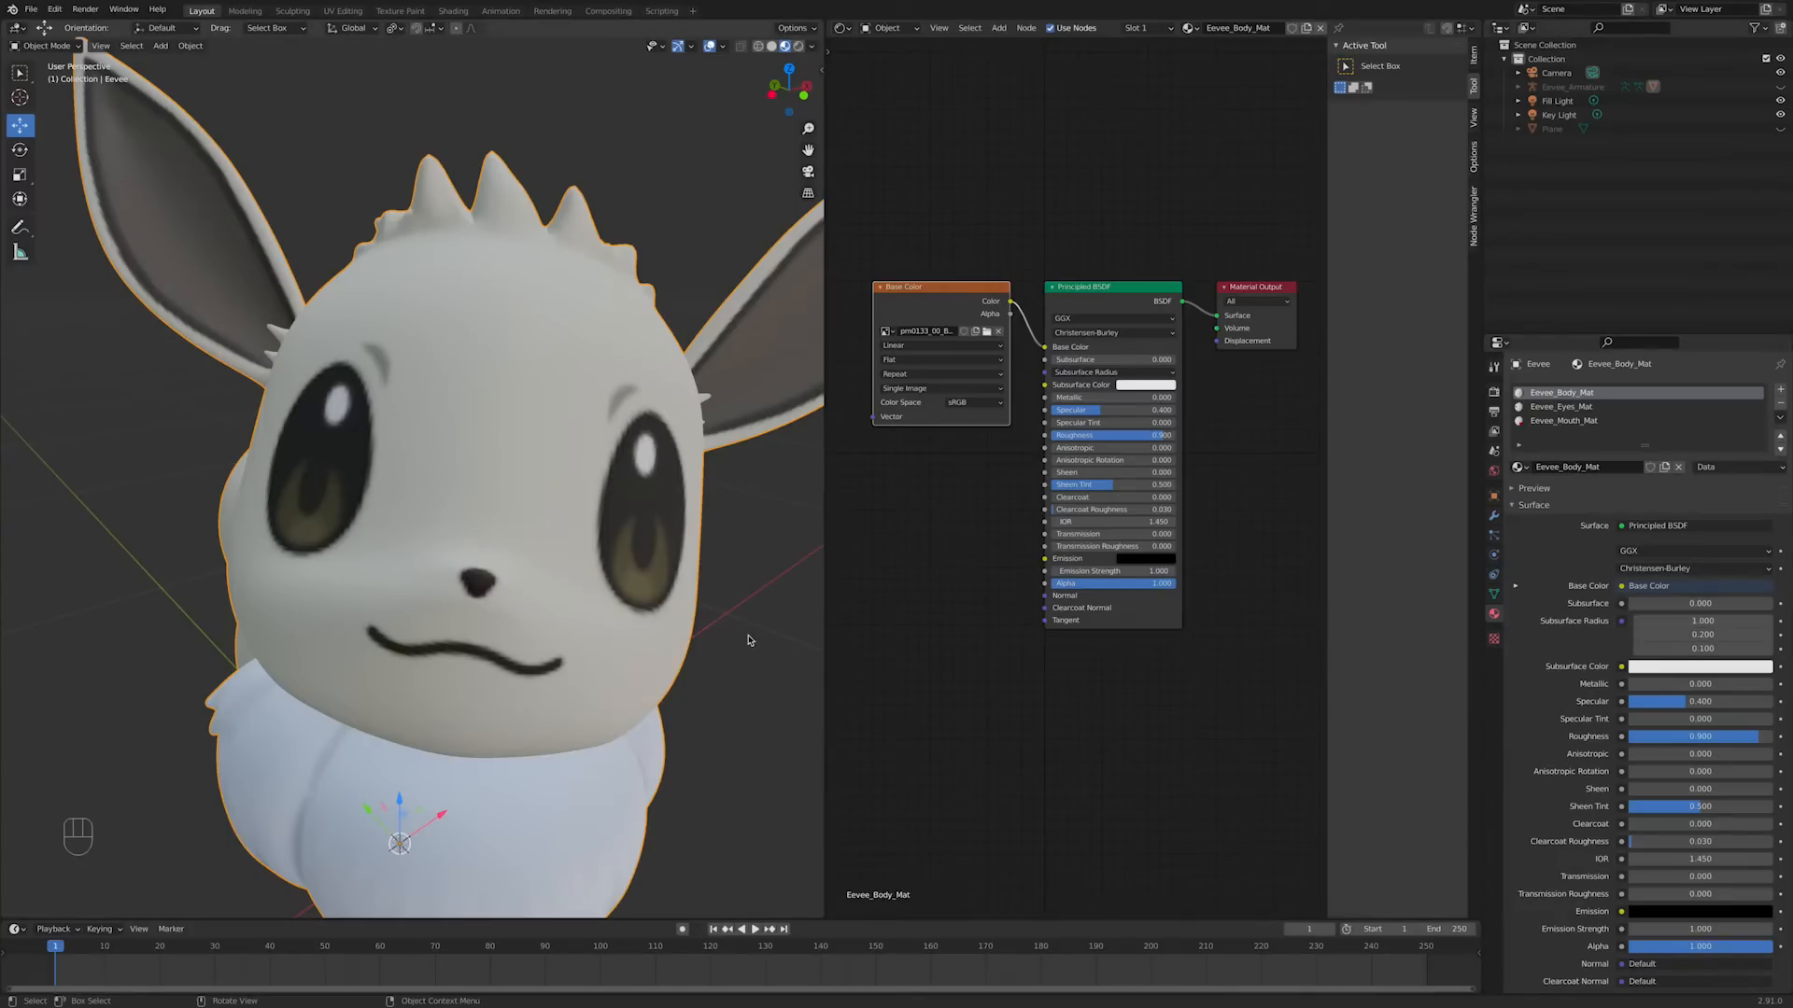
Step: Replace the Base Color image of Eevee_Eyes_Mat with pm0133_00_Eye1_HighRes.png from images_shiny_highres
left_click(1550, 408)
middle_click_drag(961, 455, 1102, 456)
left_click(1128, 333)
left_click(114, 252)
left_click(234, 87)
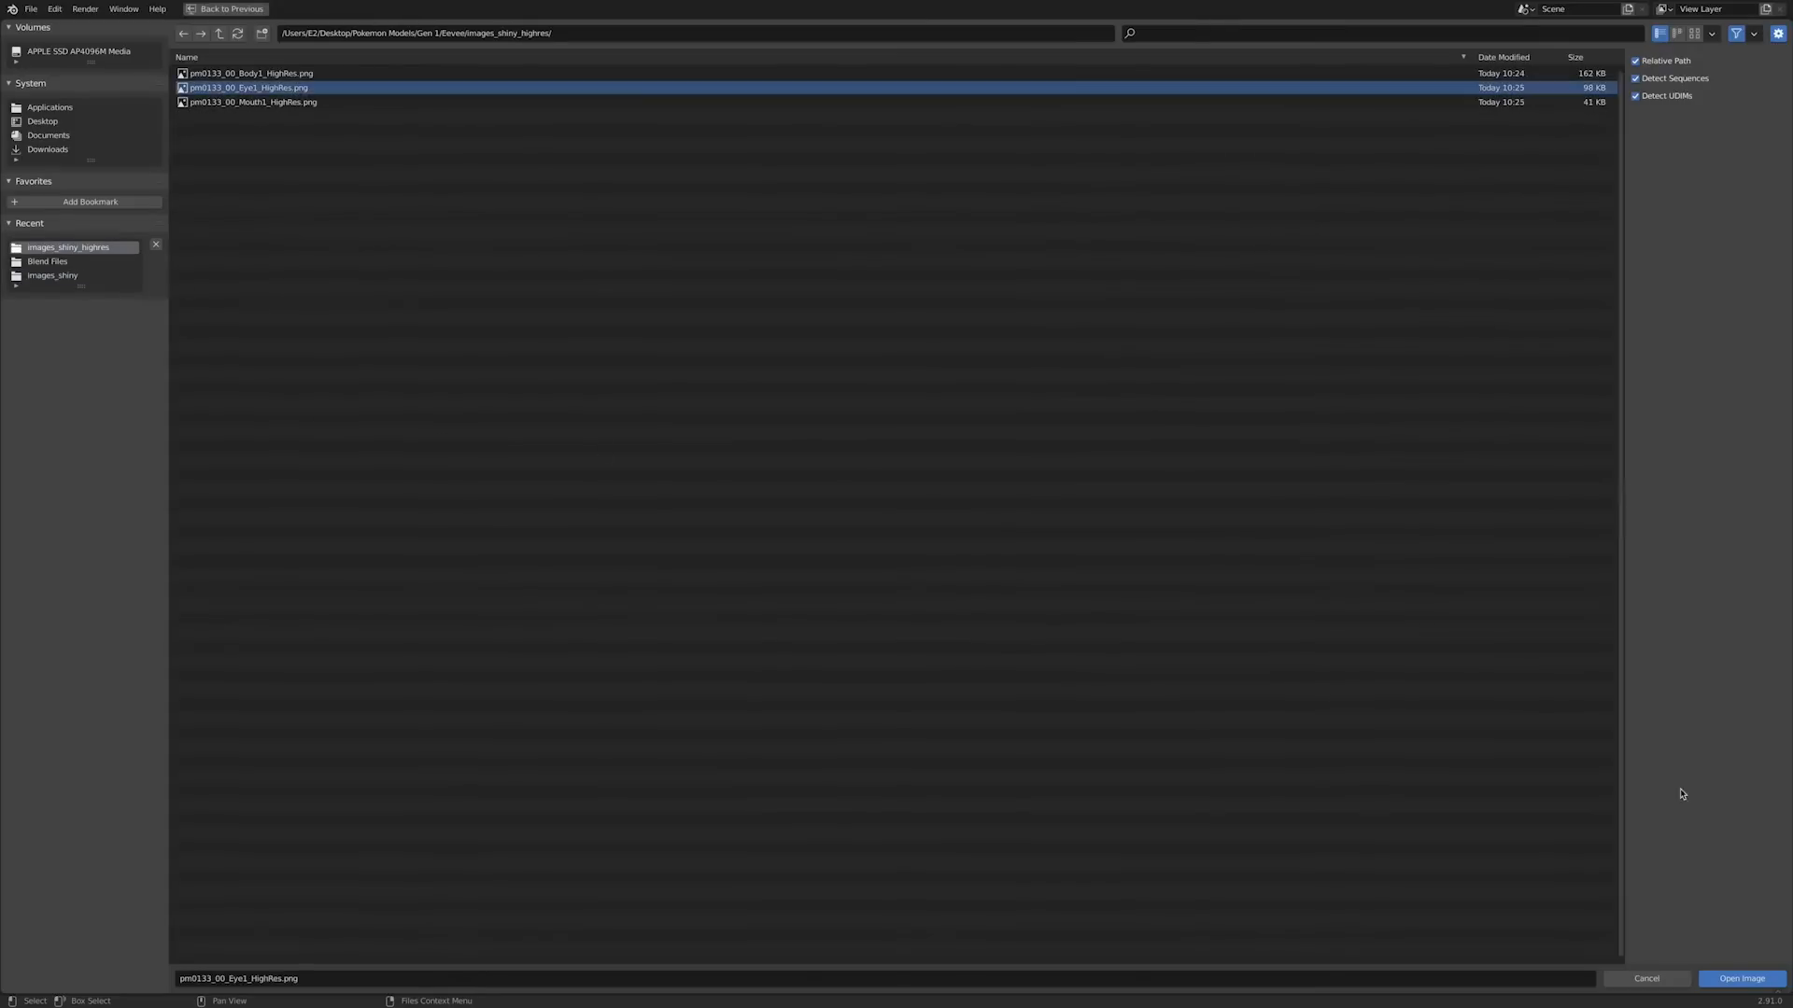
left_click(1737, 979)
Step: Replace the Base Color image of Eevee_Mouth_Mat with pm0133_00_Mouth1_HighRes.png from images_shiny_highres, then deselect the model
left_click(1538, 422)
left_click(1111, 356)
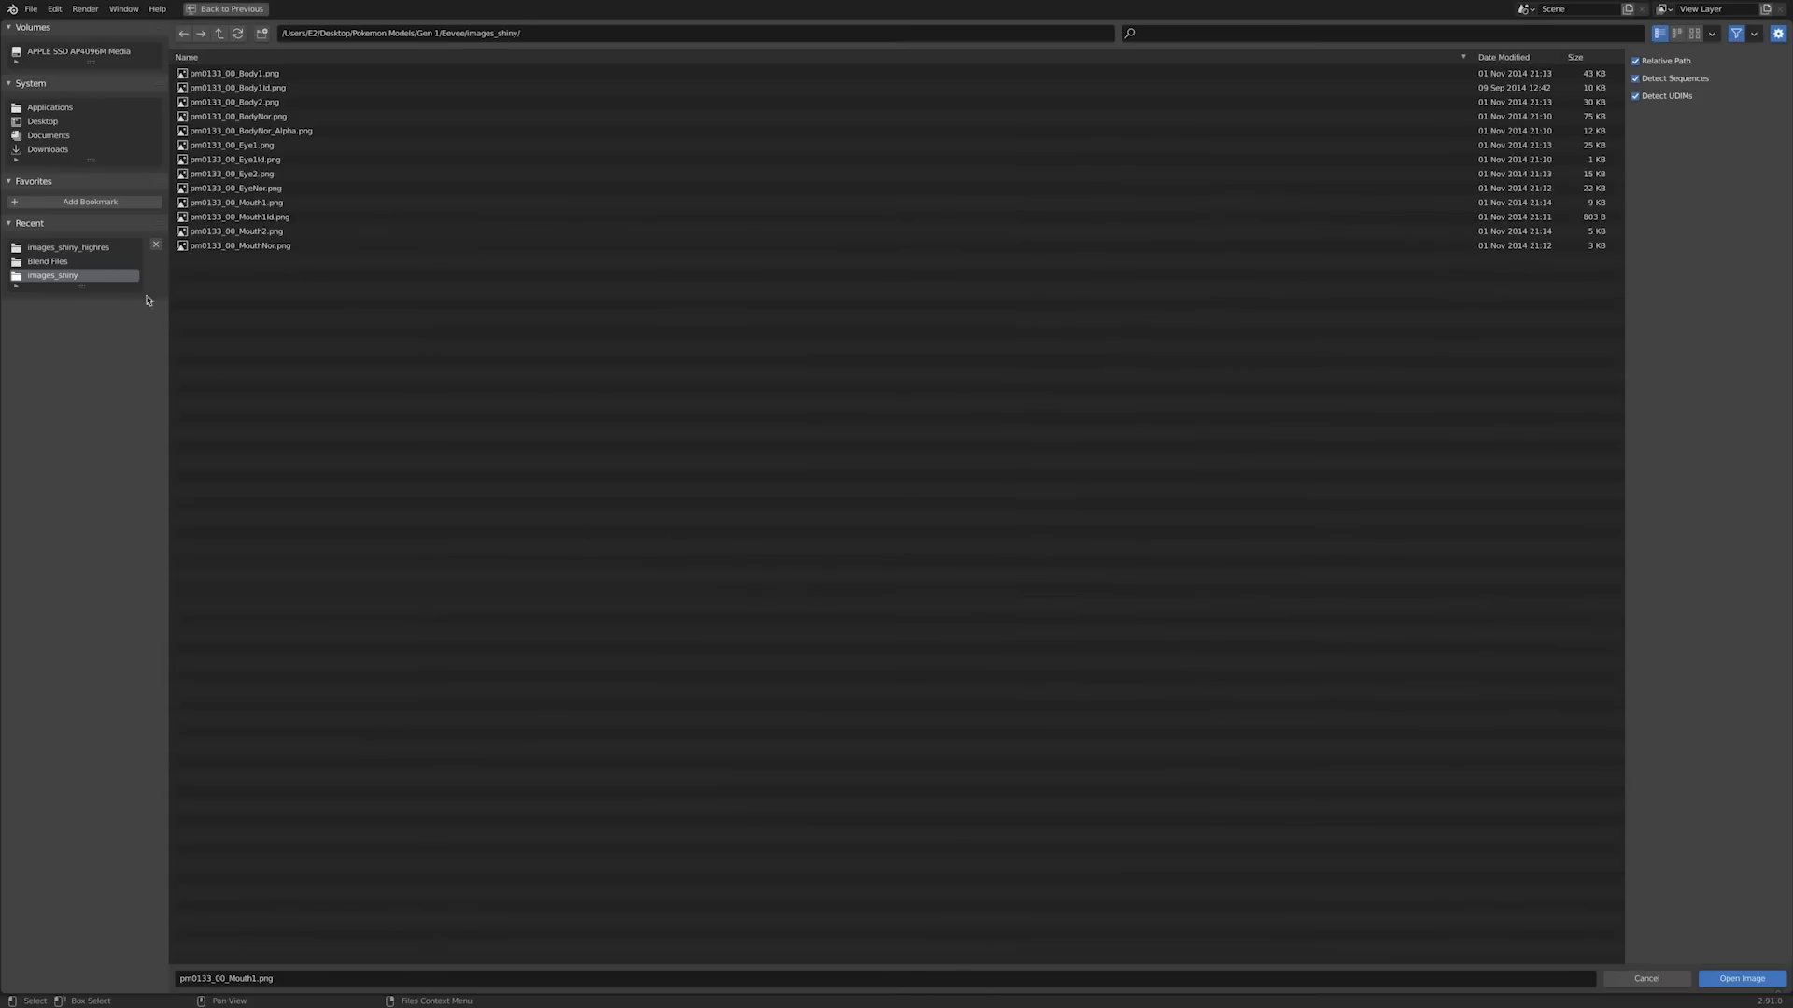
left_click(70, 247)
left_click(256, 101)
left_click(1738, 979)
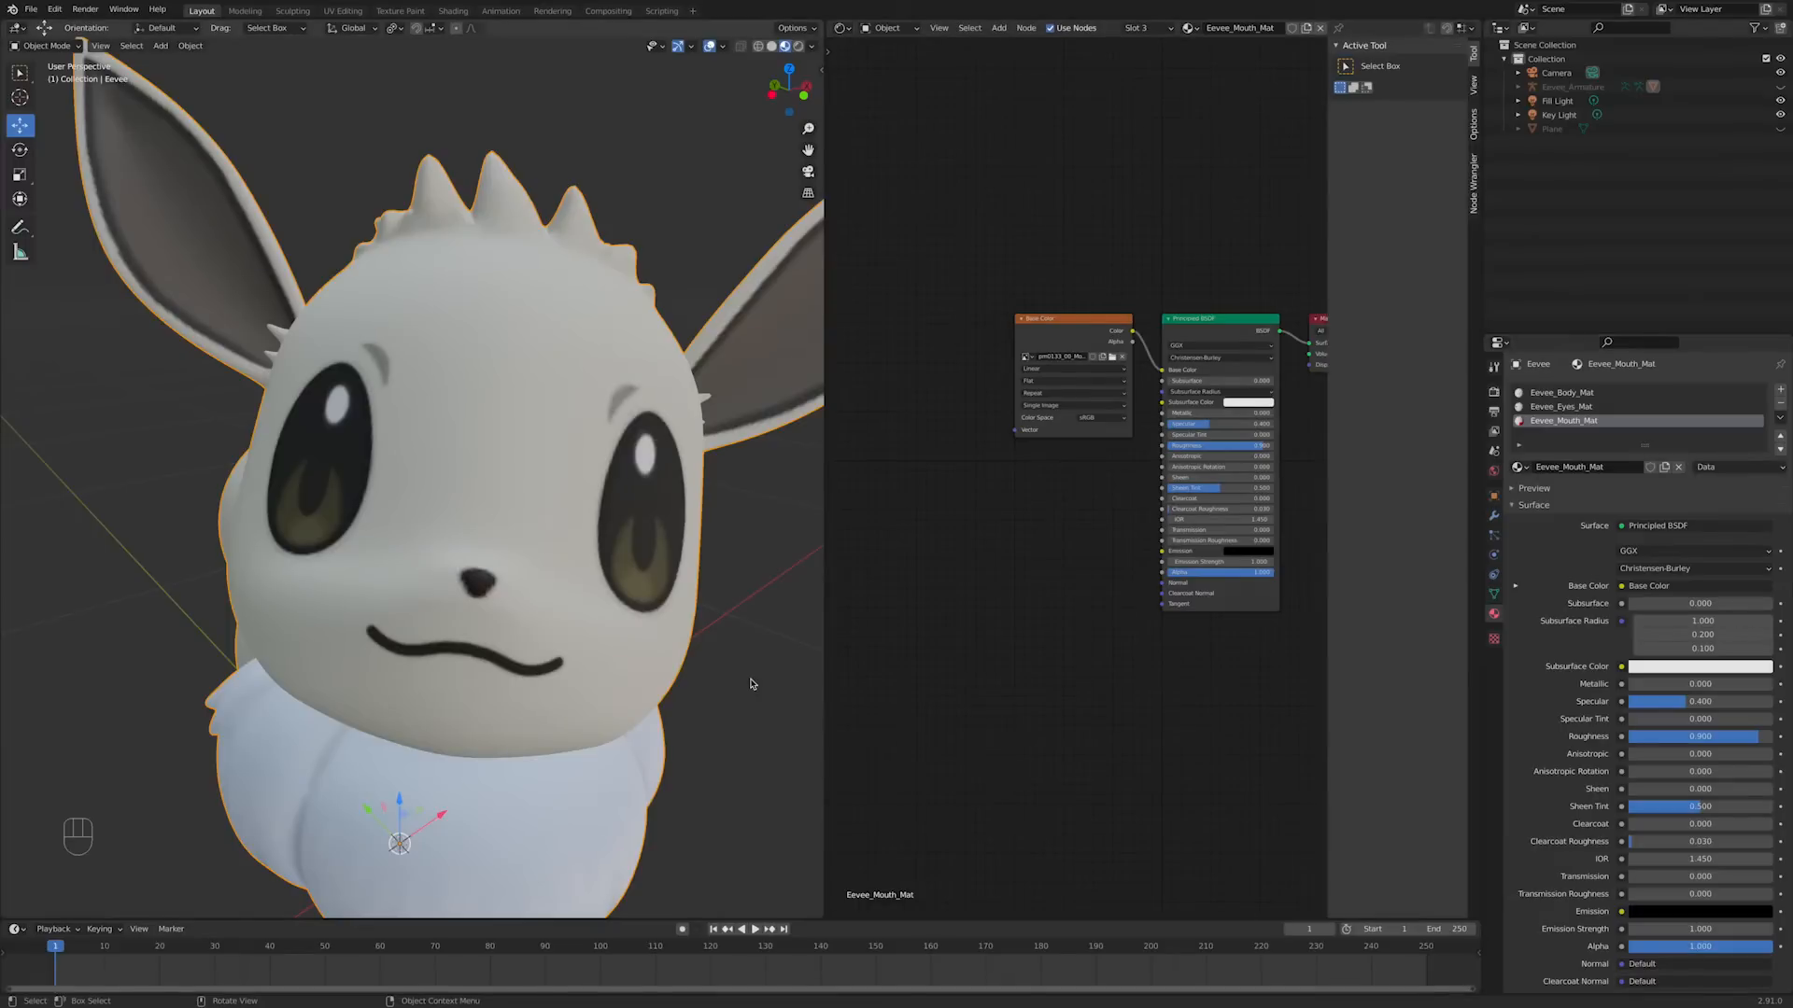
left_click(754, 686)
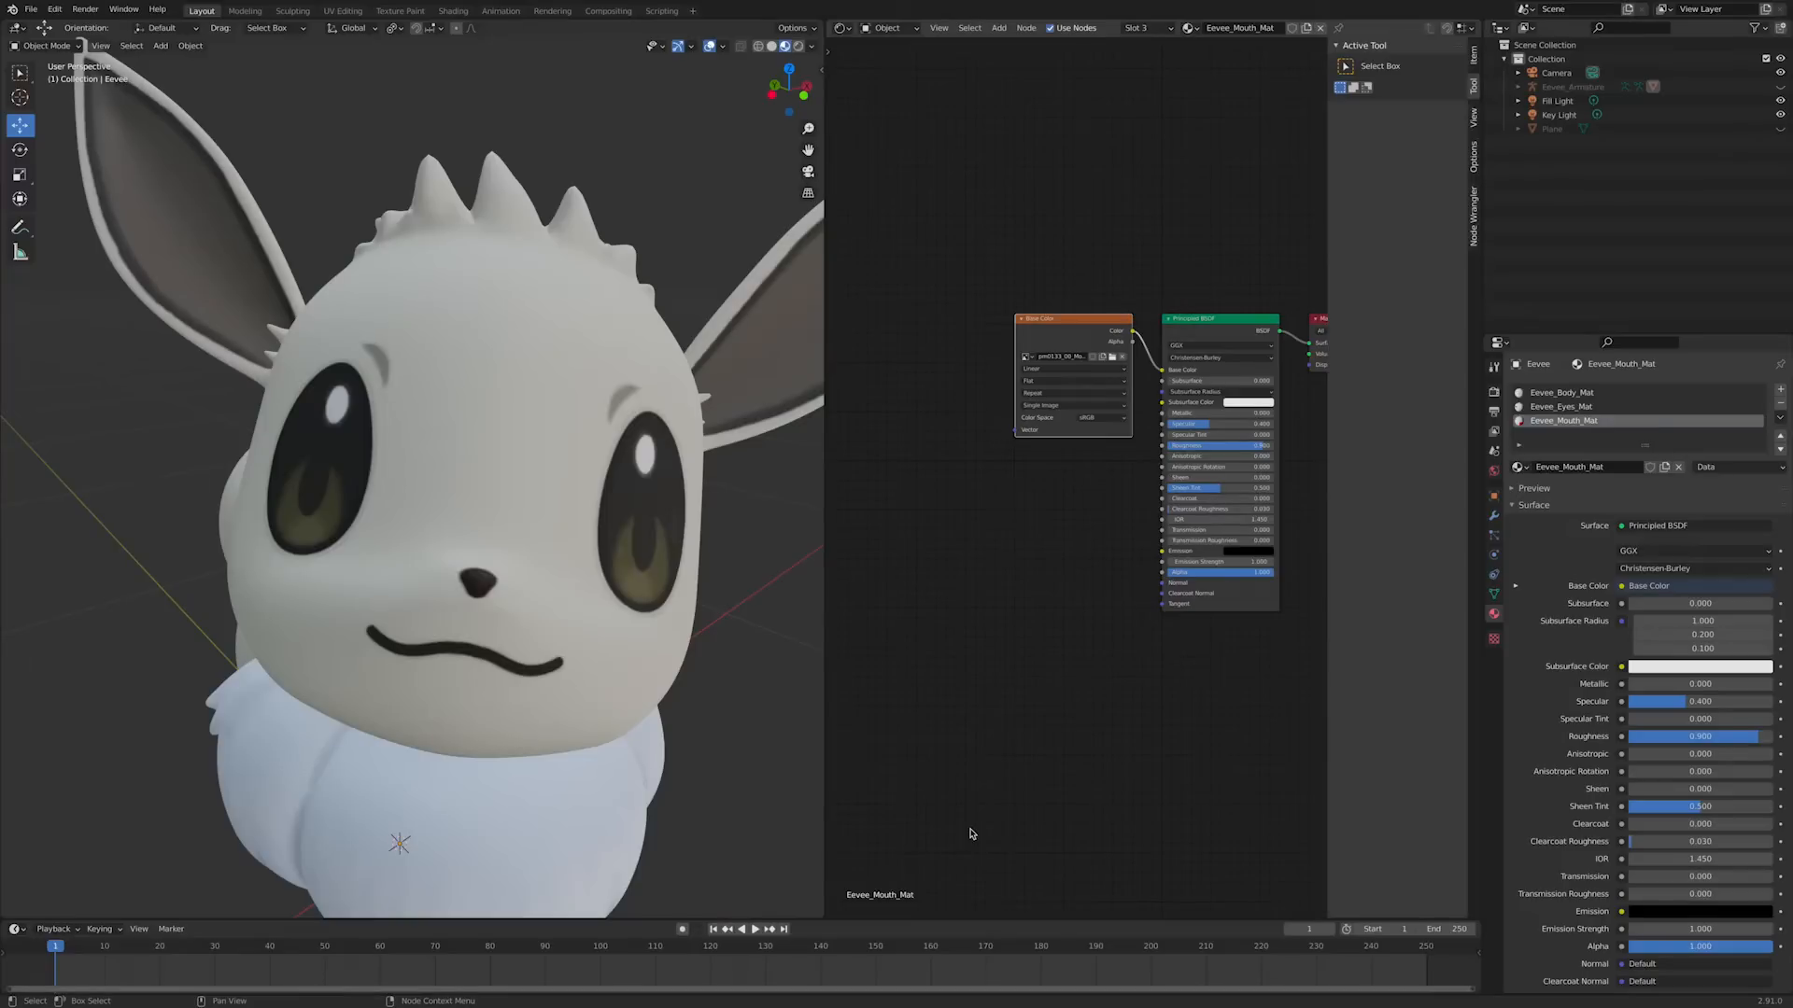
Step: Unhide Eevee_Armature, select it and switch it to Pose Mode
scroll(763, 528, "down", 7)
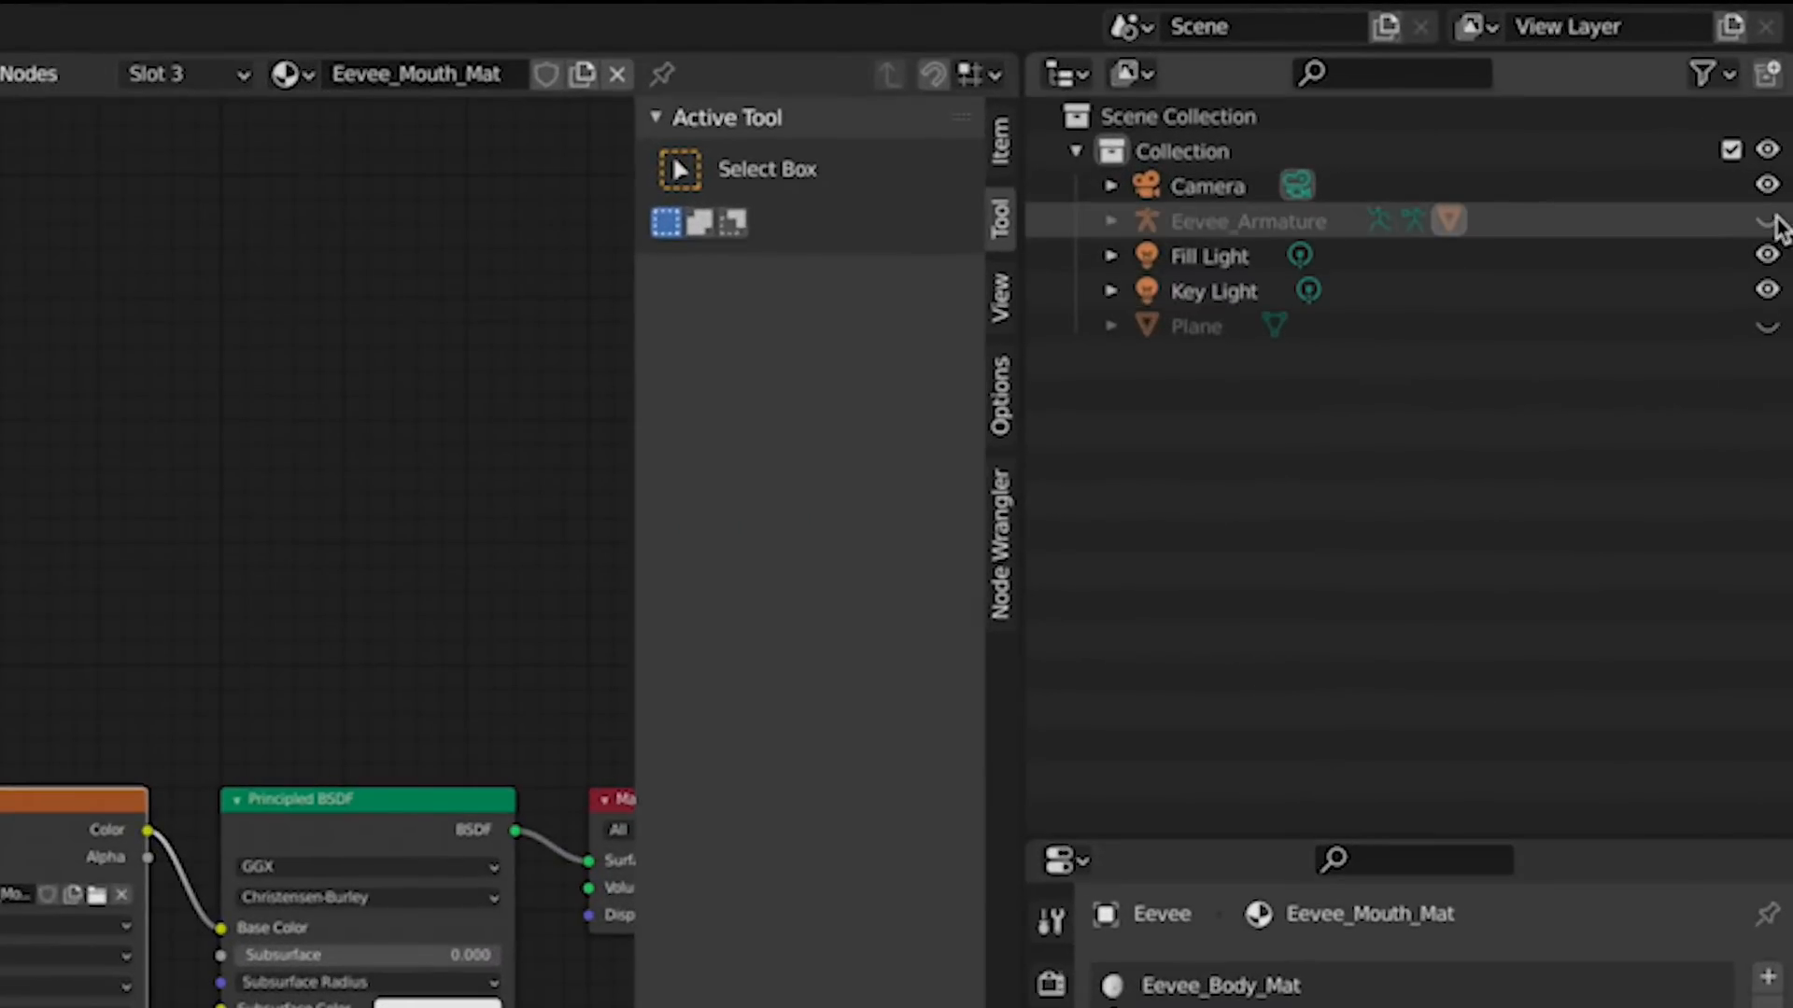
left_click(1771, 222)
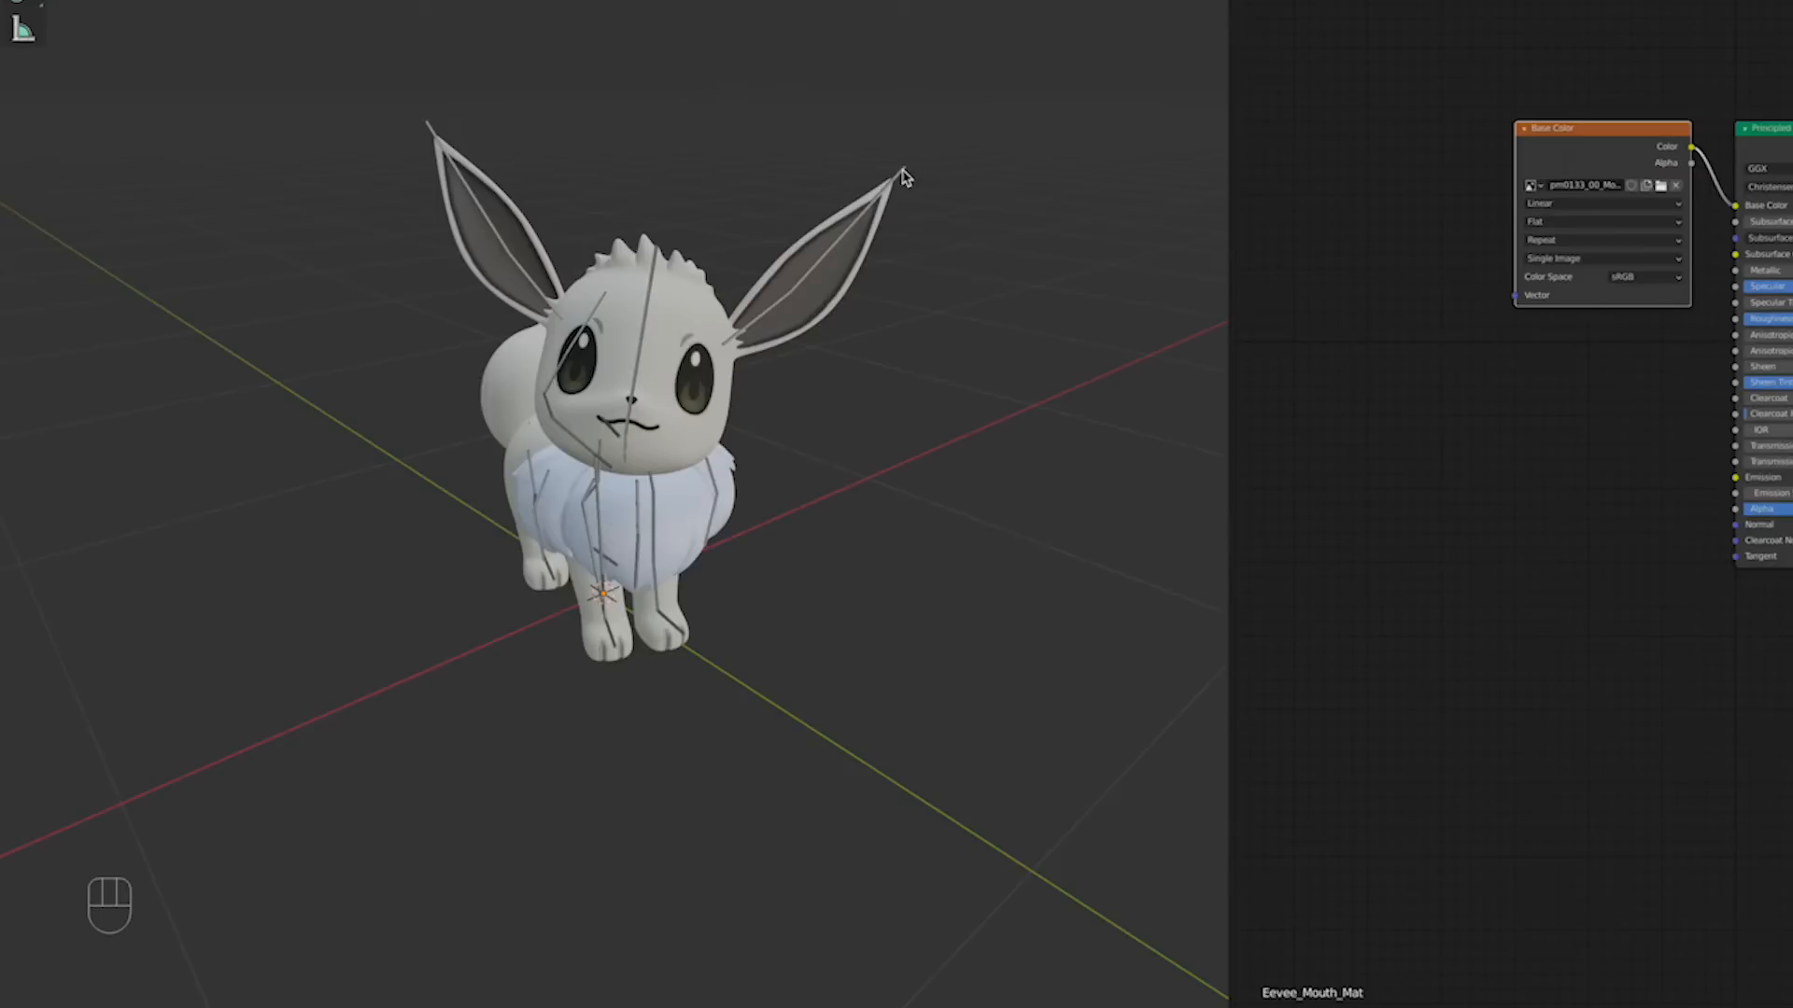
left_click(904, 178)
key("ctrl+Tab")
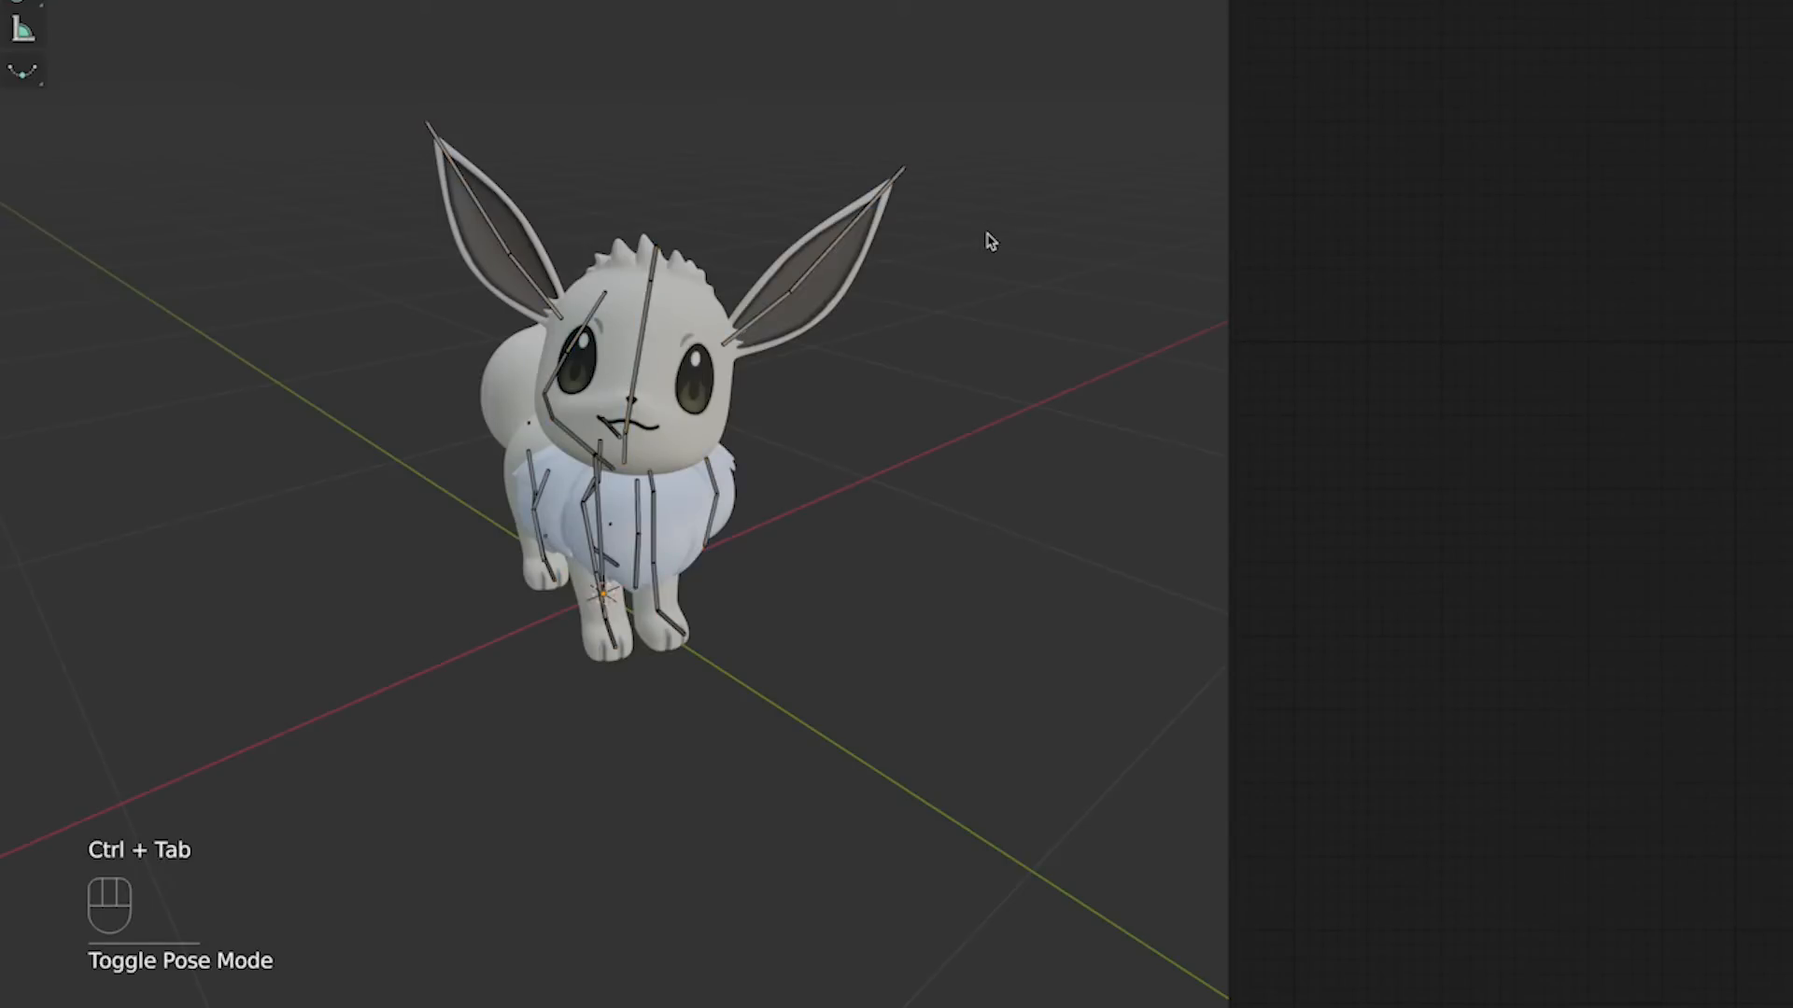
Step: Clear all pose transforms on every bone of Eevee_Armature and return to Object Mode
key("a")
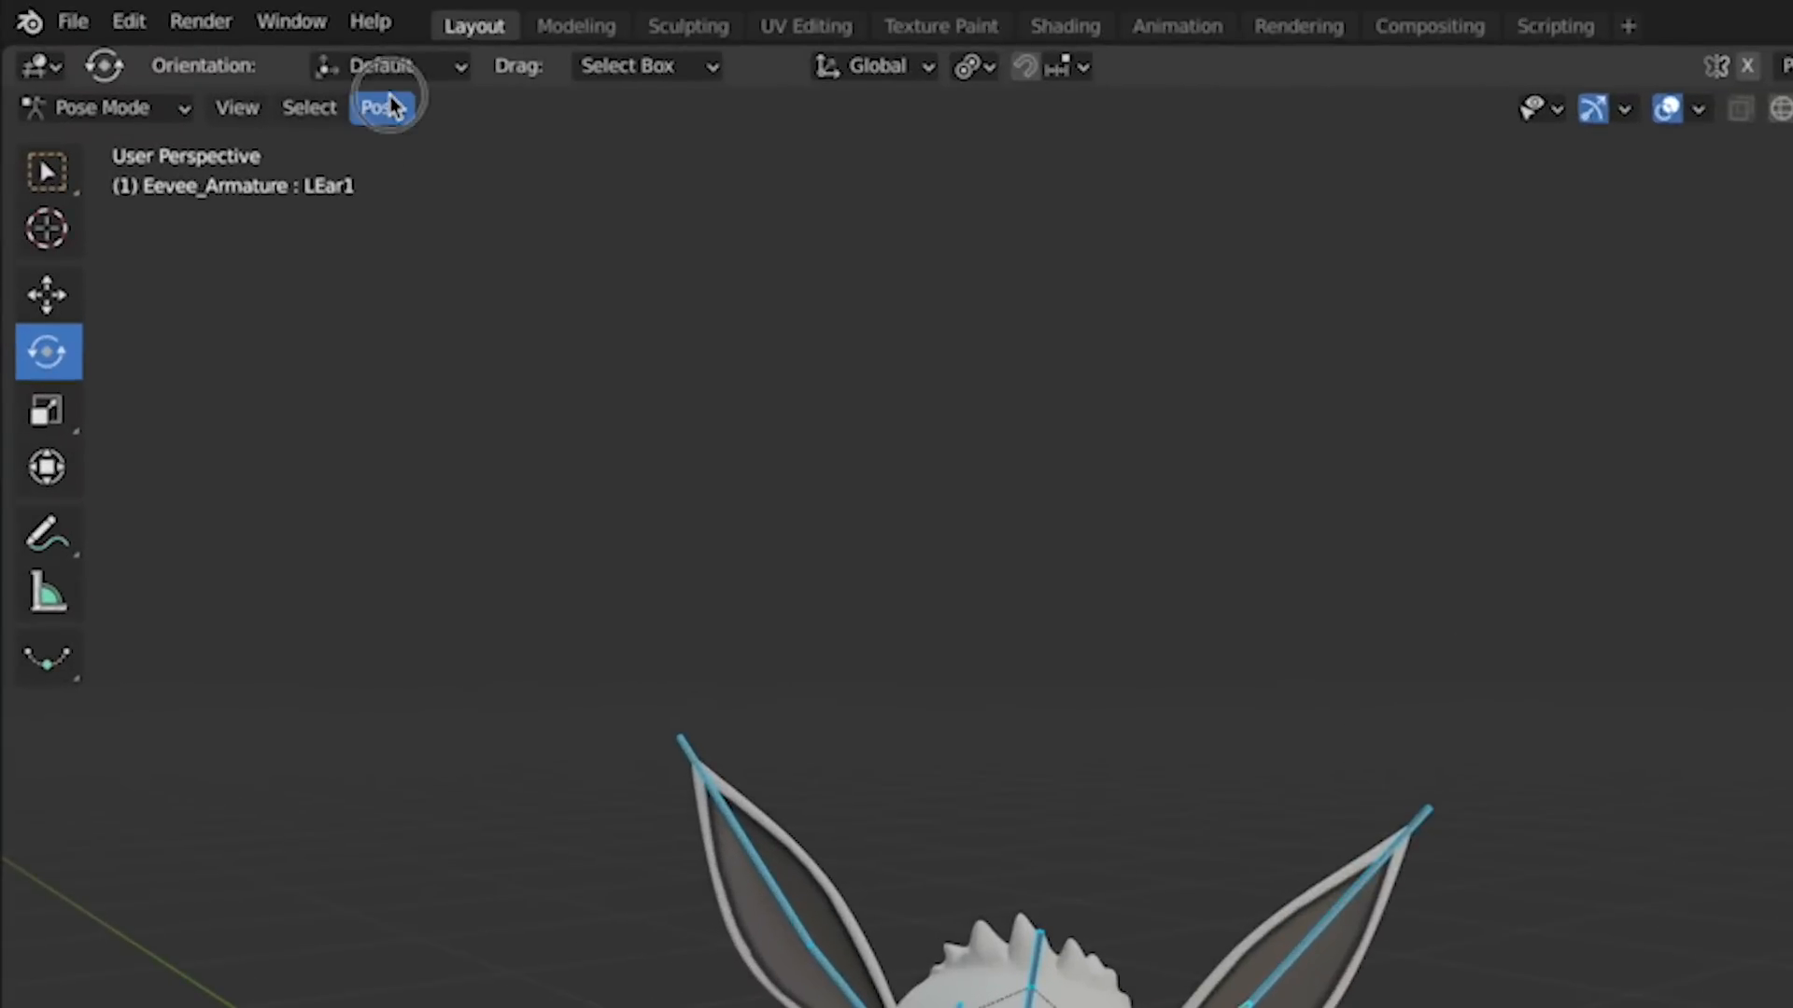
left_click(381, 108)
mouse_move(416, 178)
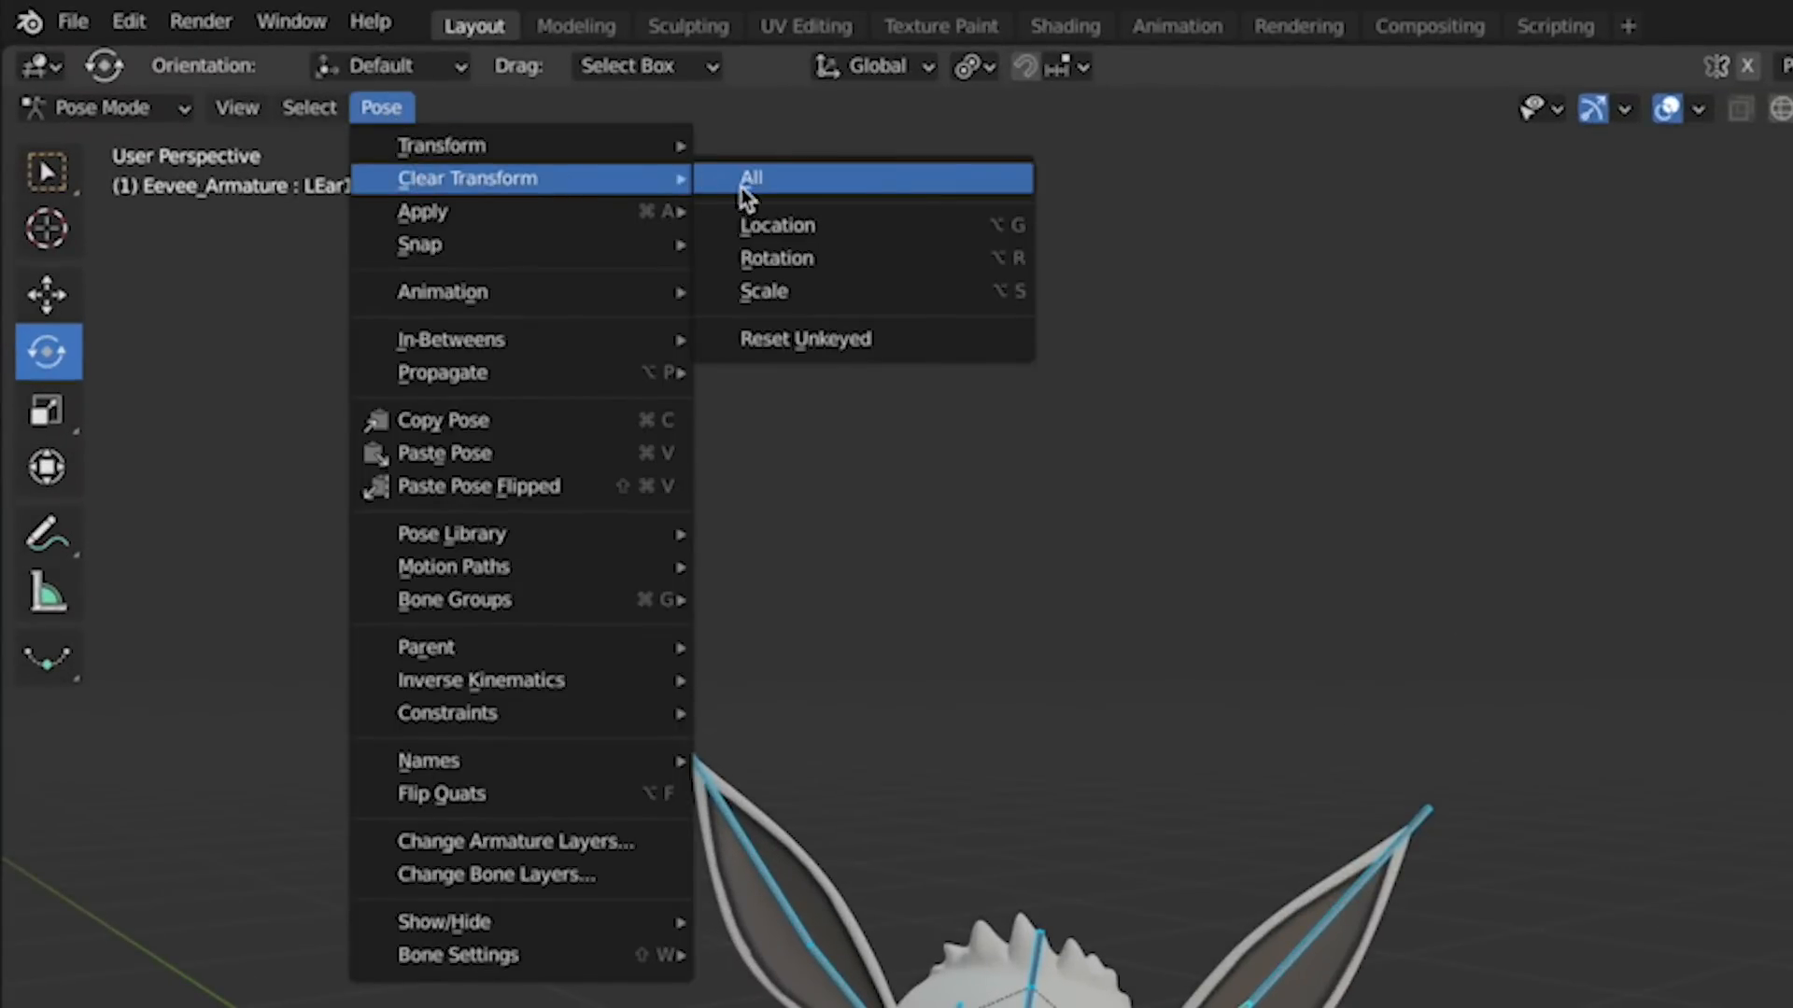
left_click(744, 179)
key("ctrl+Tab")
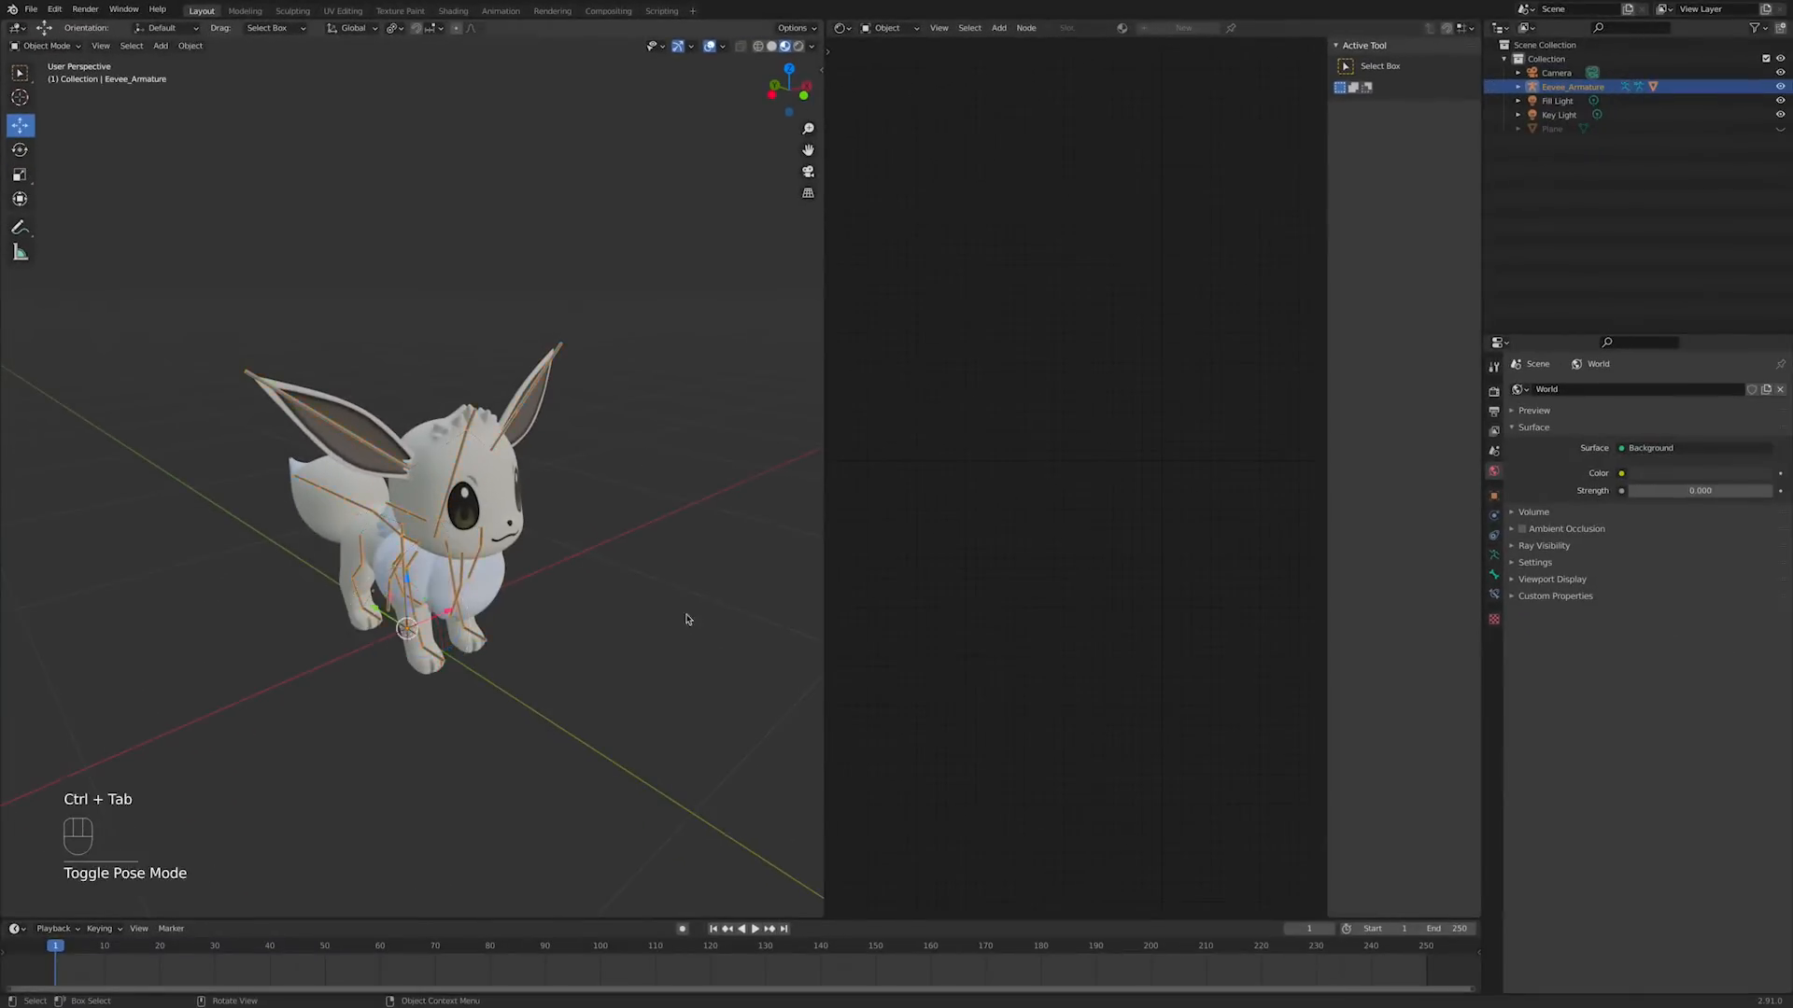
Step: Switch the 3D viewport to look through the scene's active camera
scroll(691, 645, "down", 6)
left_click(100, 46)
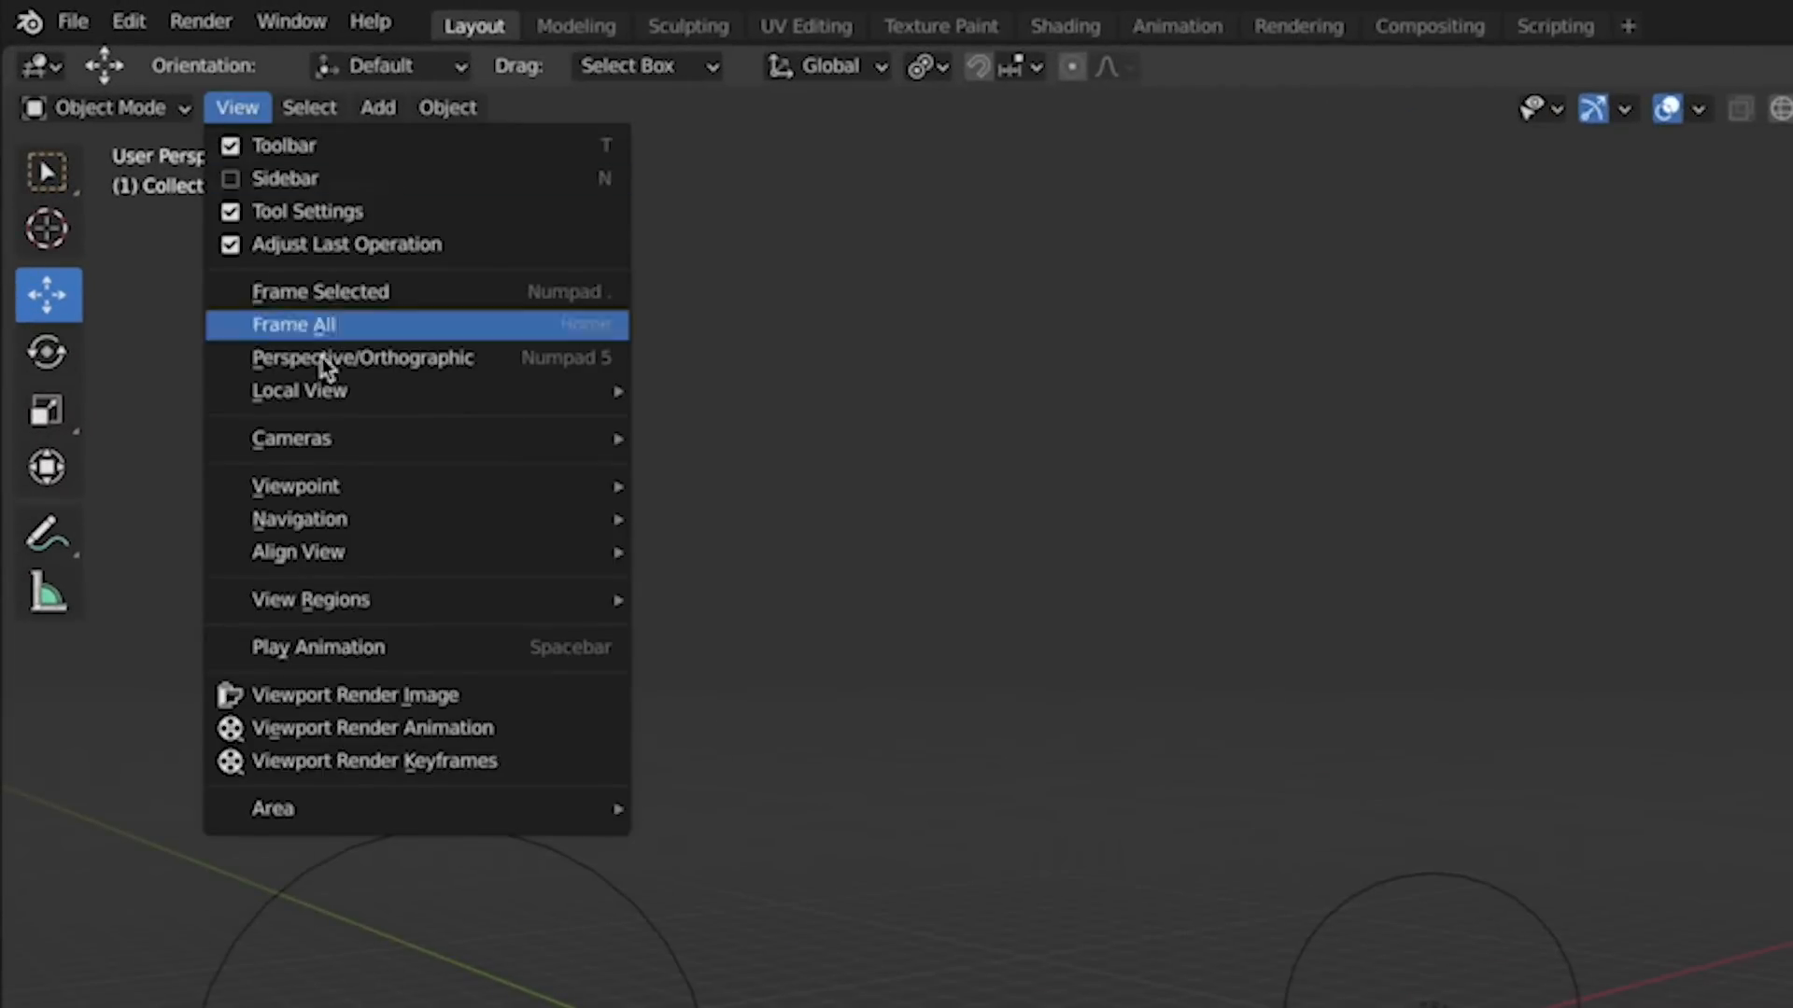
mouse_move(154, 184)
left_click(705, 474)
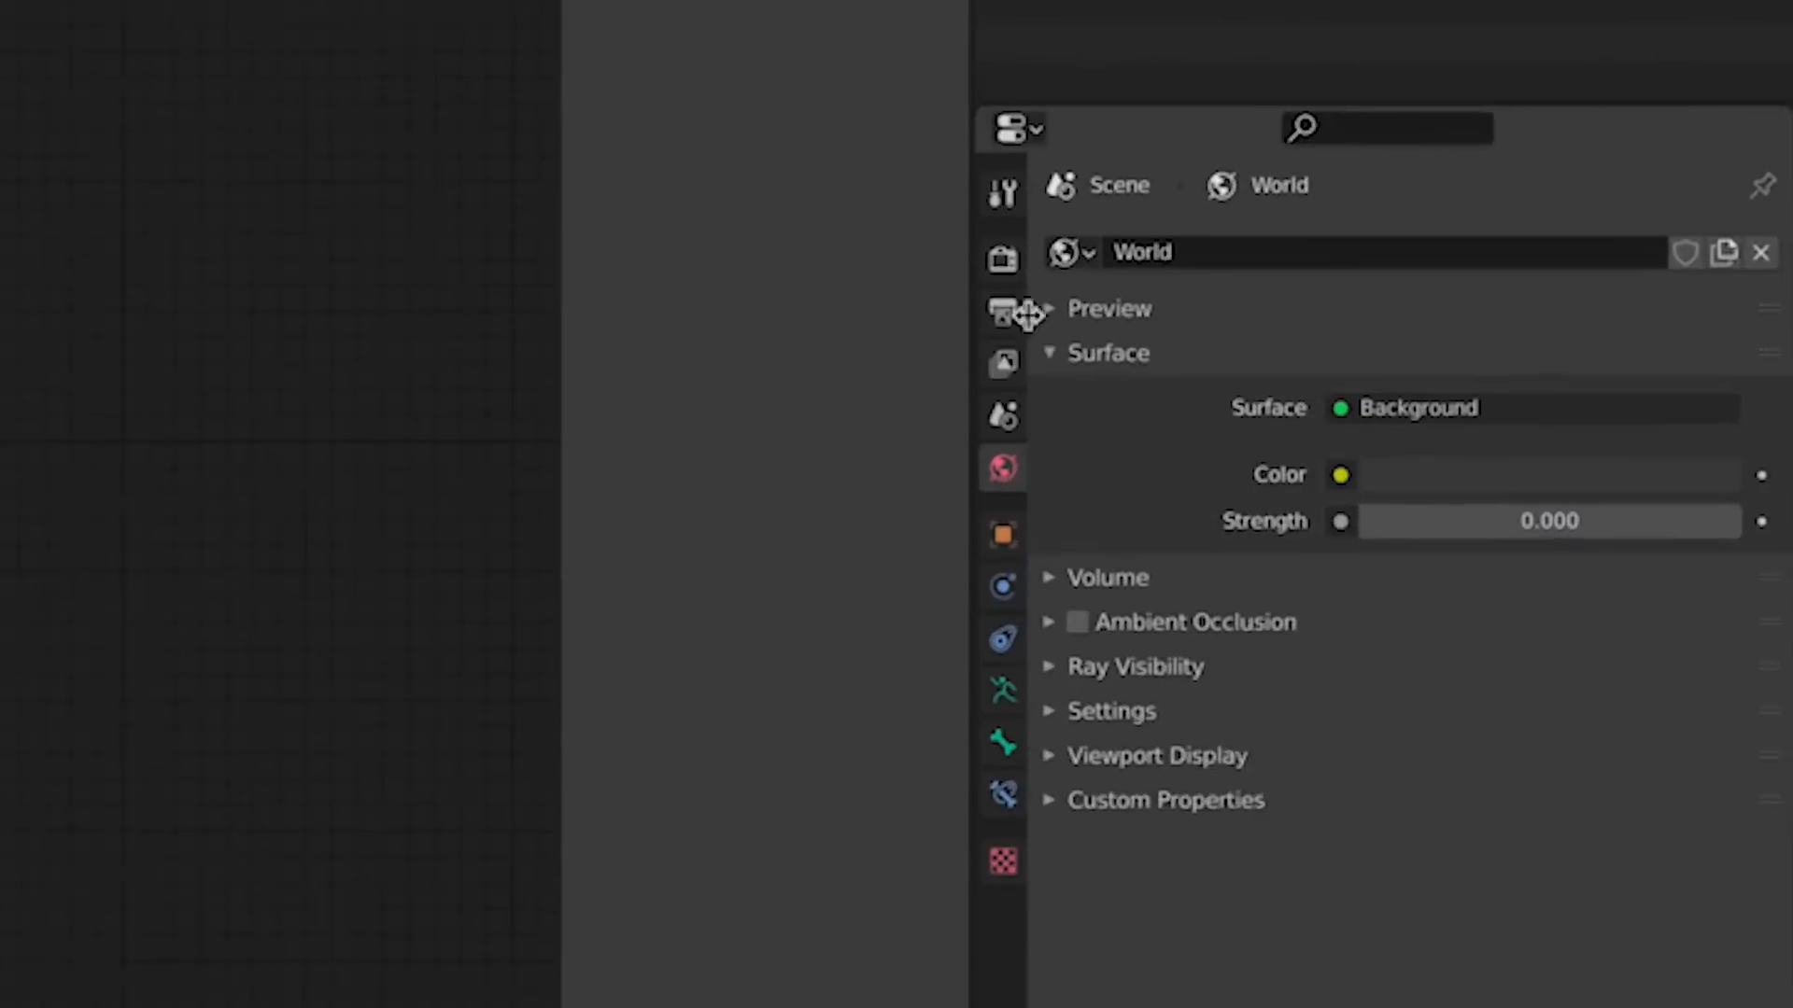
Step: Set the render output resolution to 400 by 400 px
left_click(1023, 316)
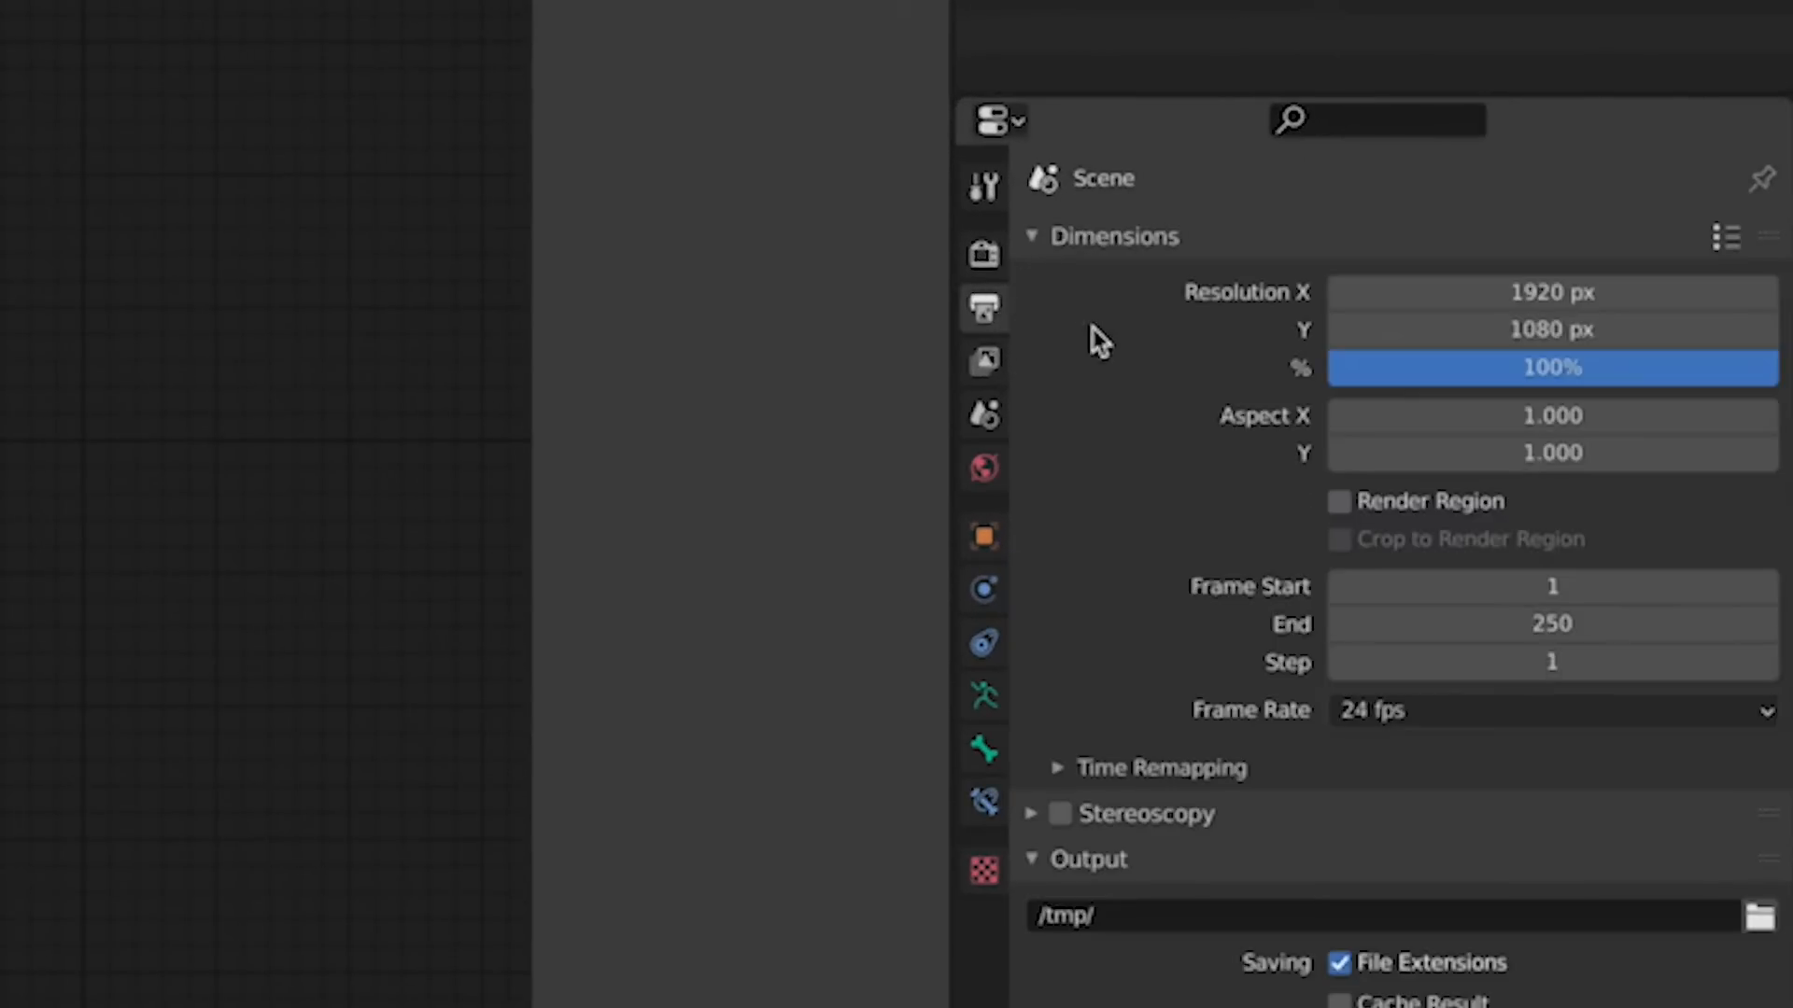
left_click(1425, 294)
type("400")
key("Return")
left_click(1444, 328)
type("400")
key("Return")
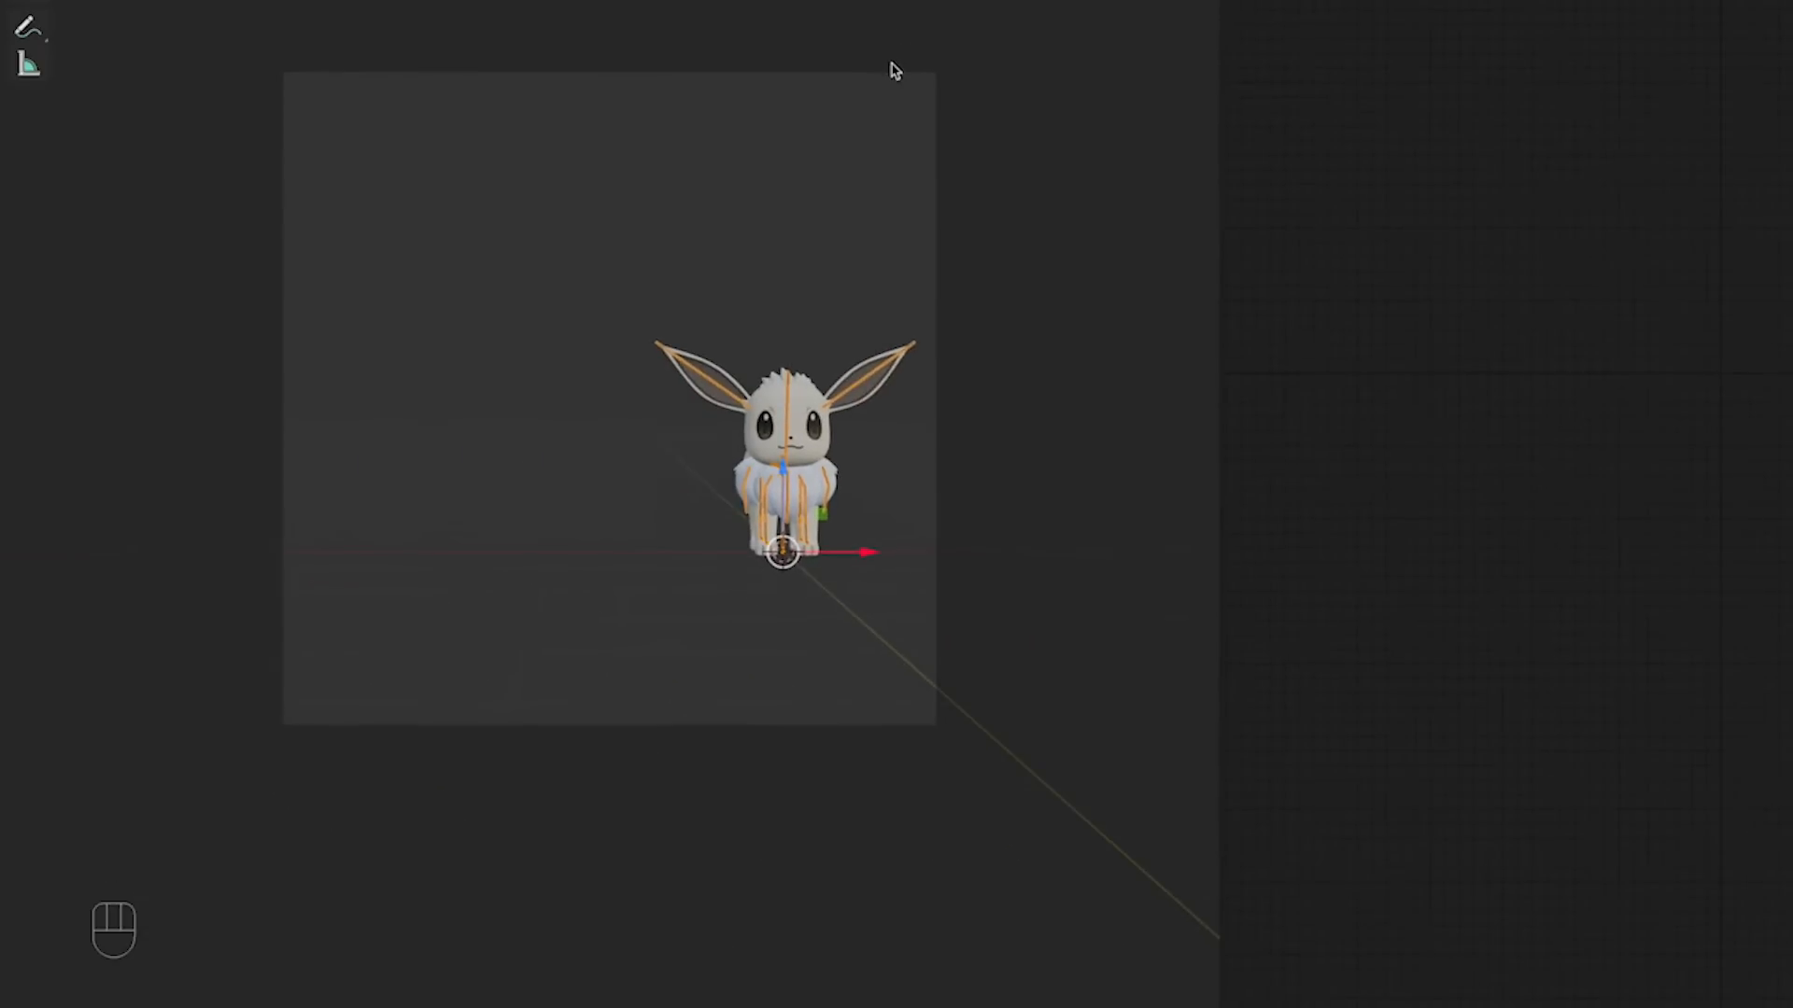
Step: Select the camera, centre Eevee in its frame and move it about 8 m closer along local Z, so the head fills the frame
left_click(887, 94)
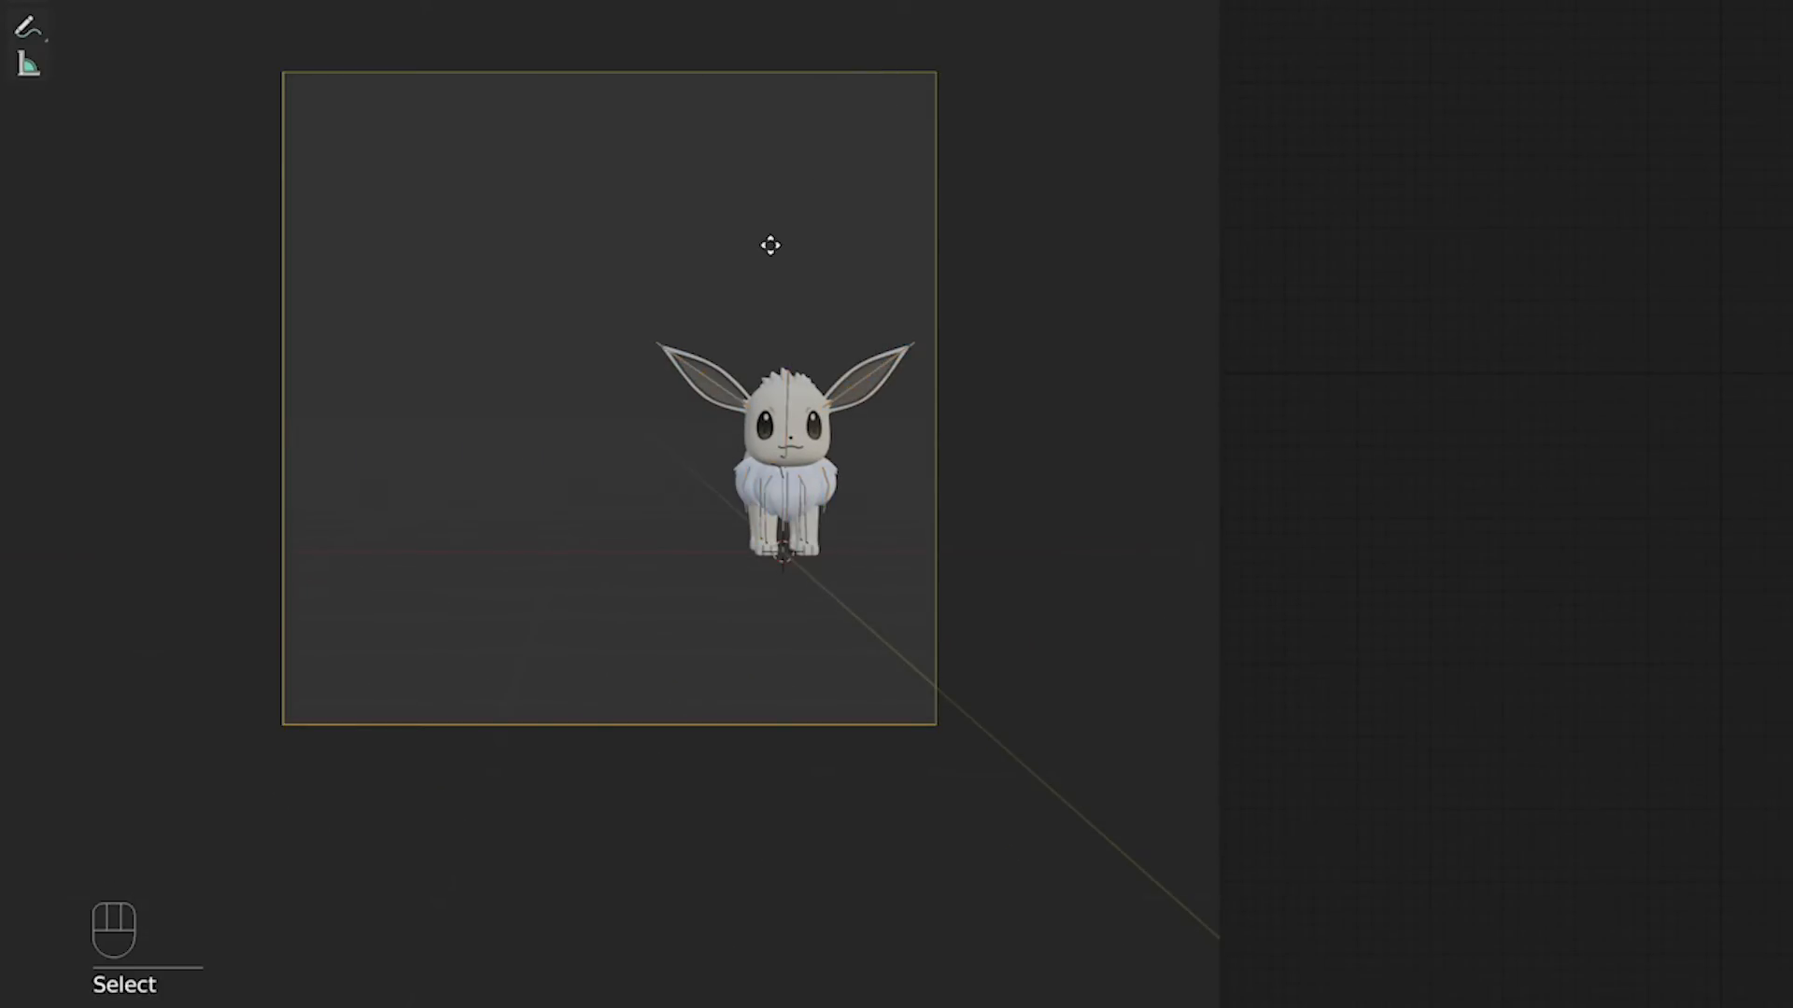
key("g")
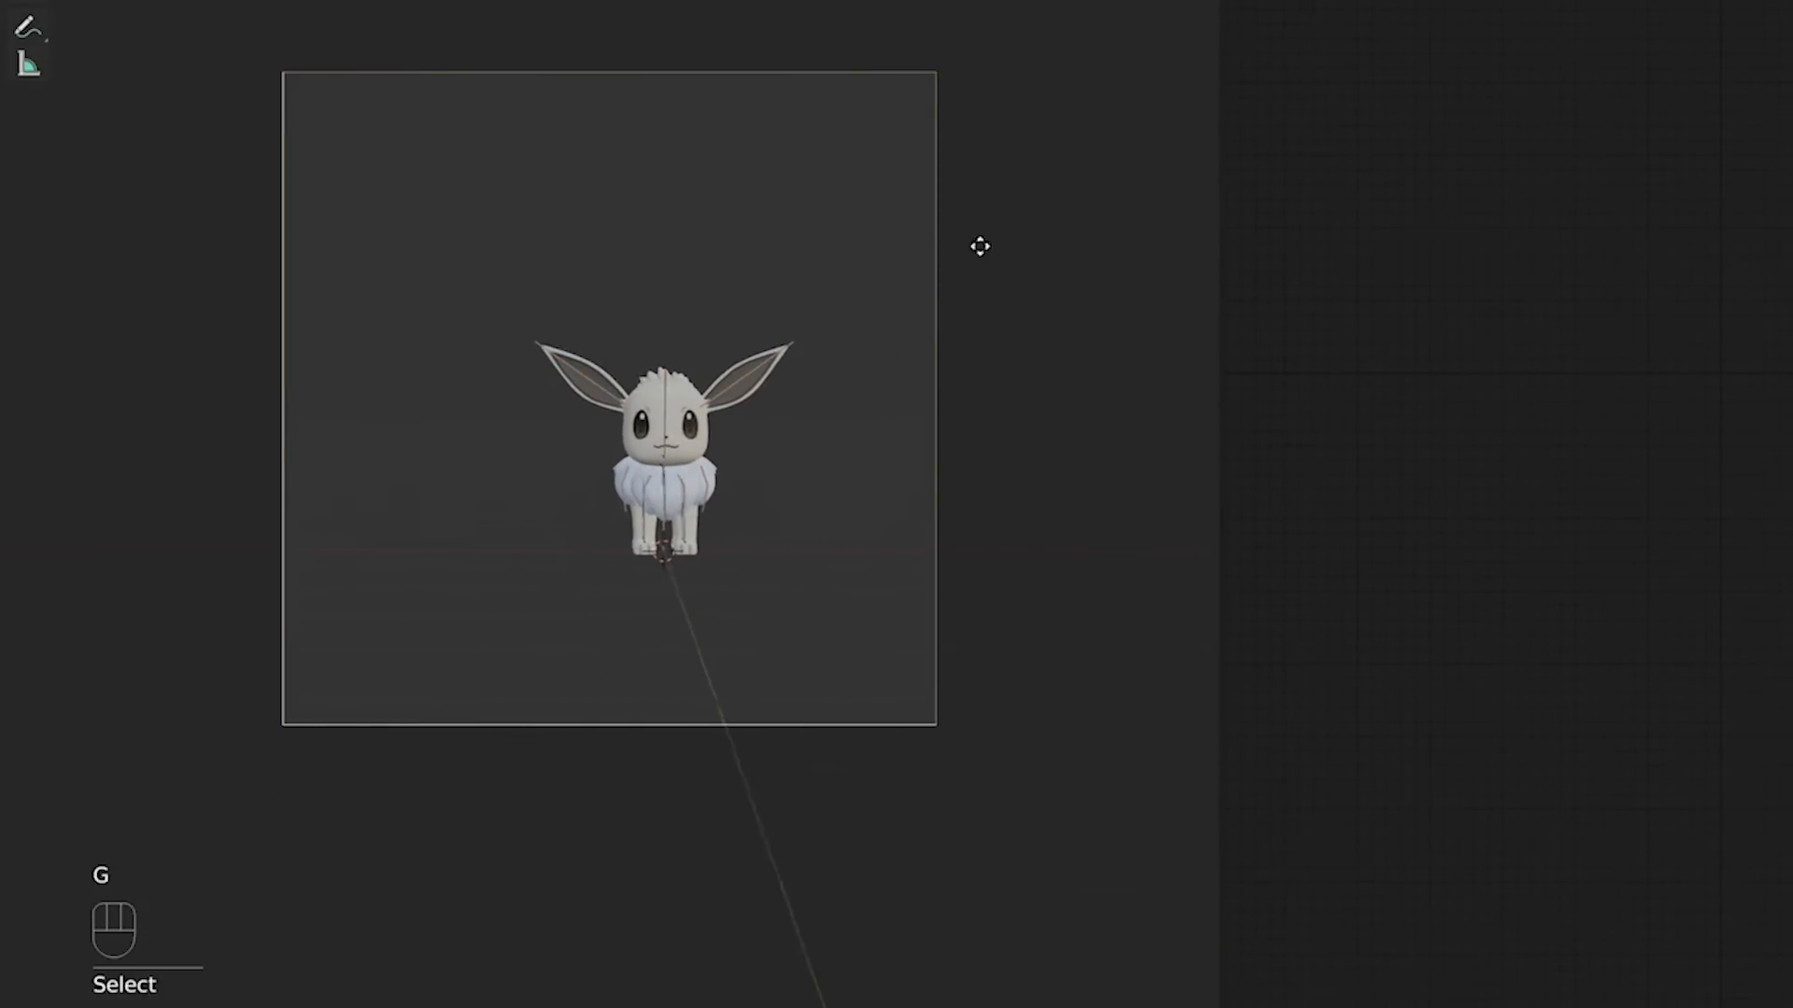
left_click(1038, 253)
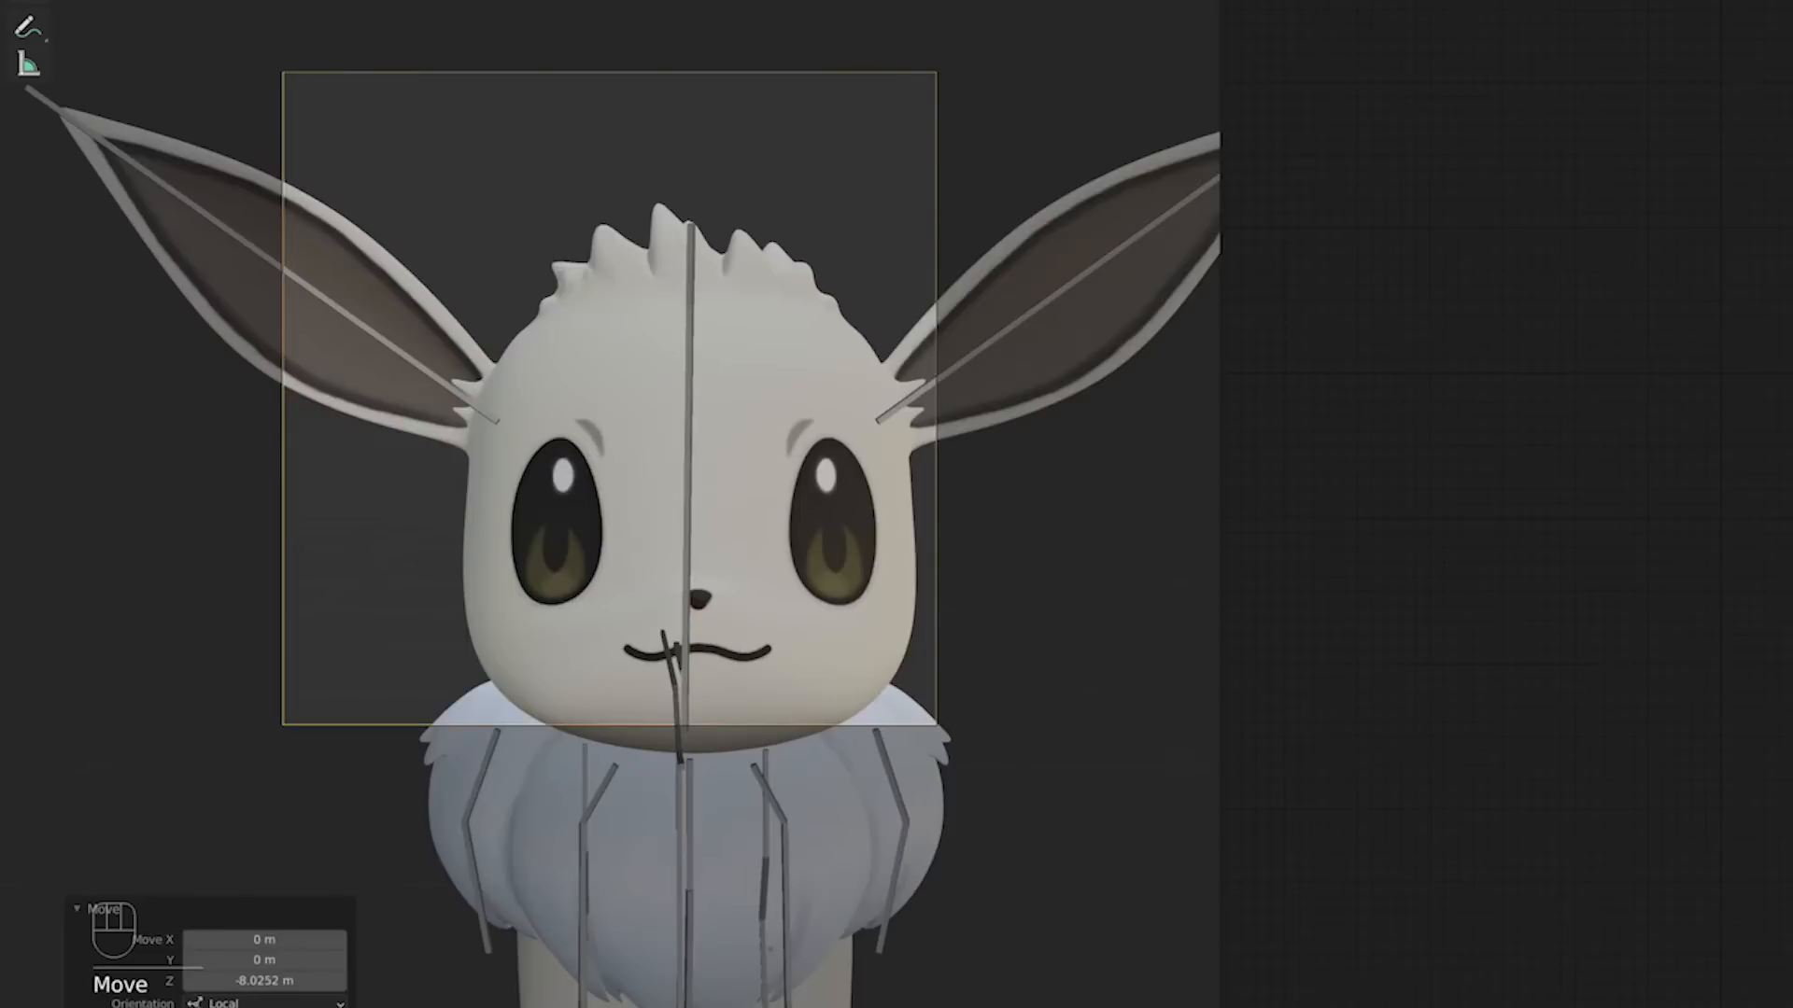
key("g")
key("g")
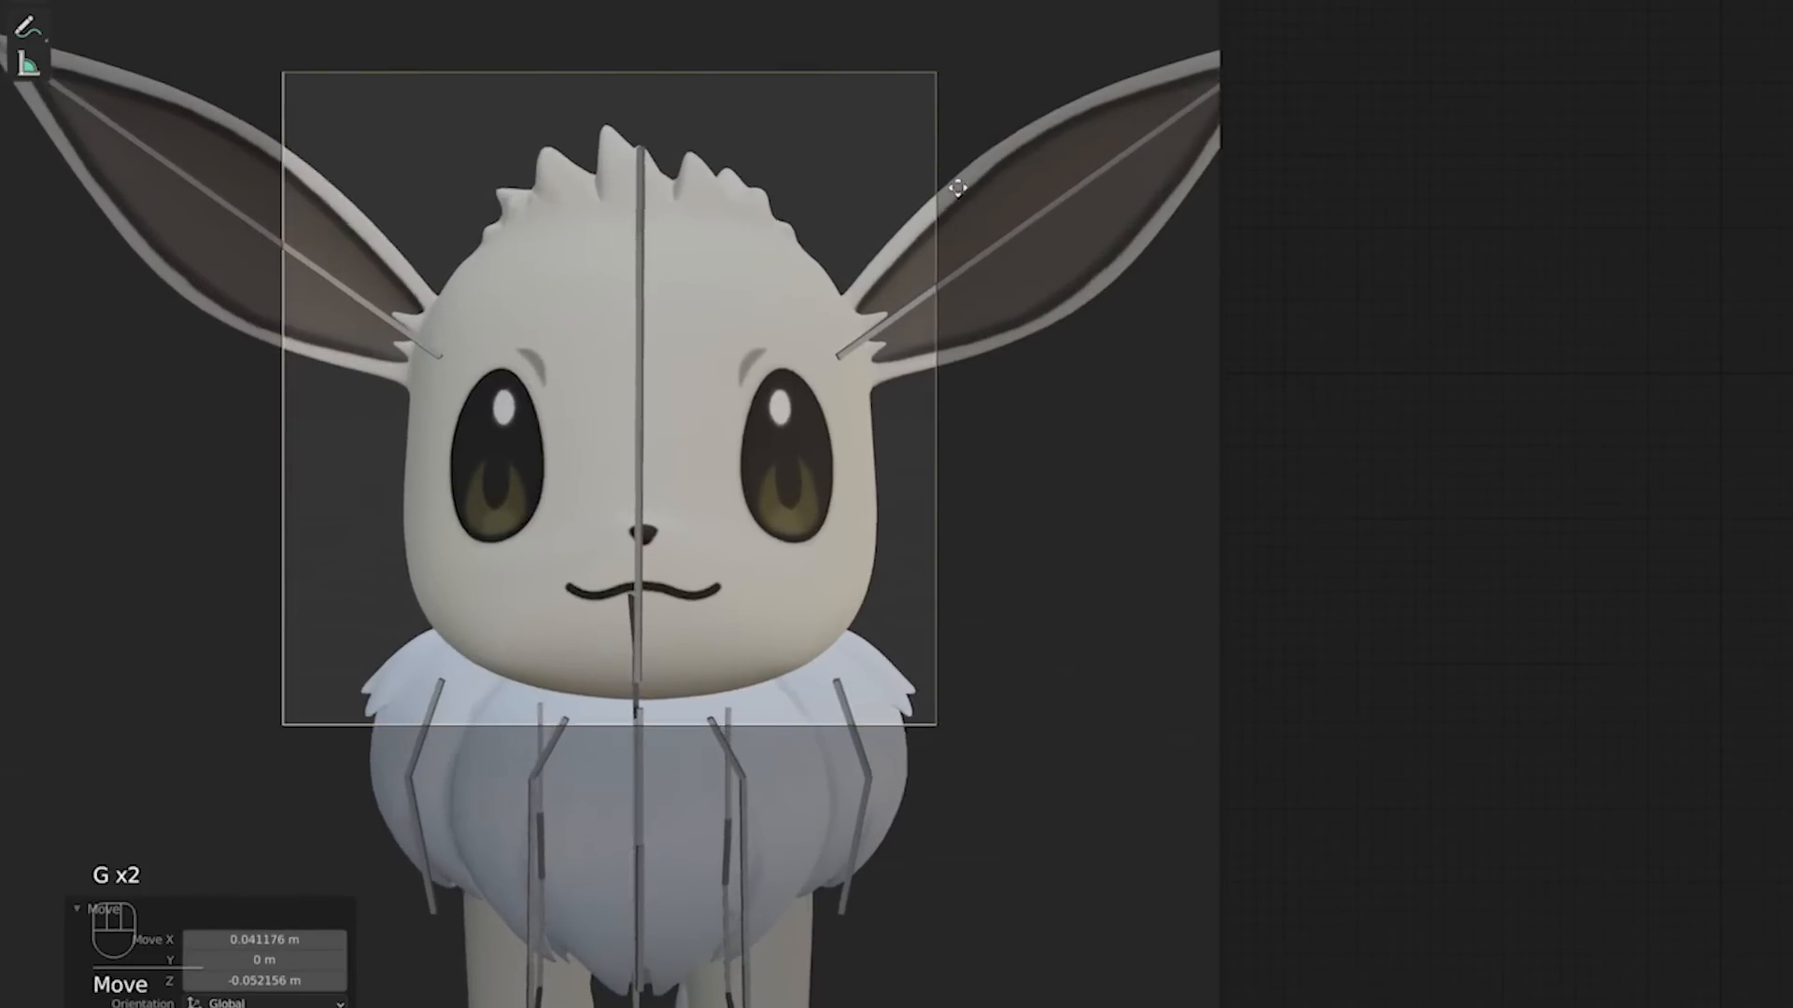
key("g")
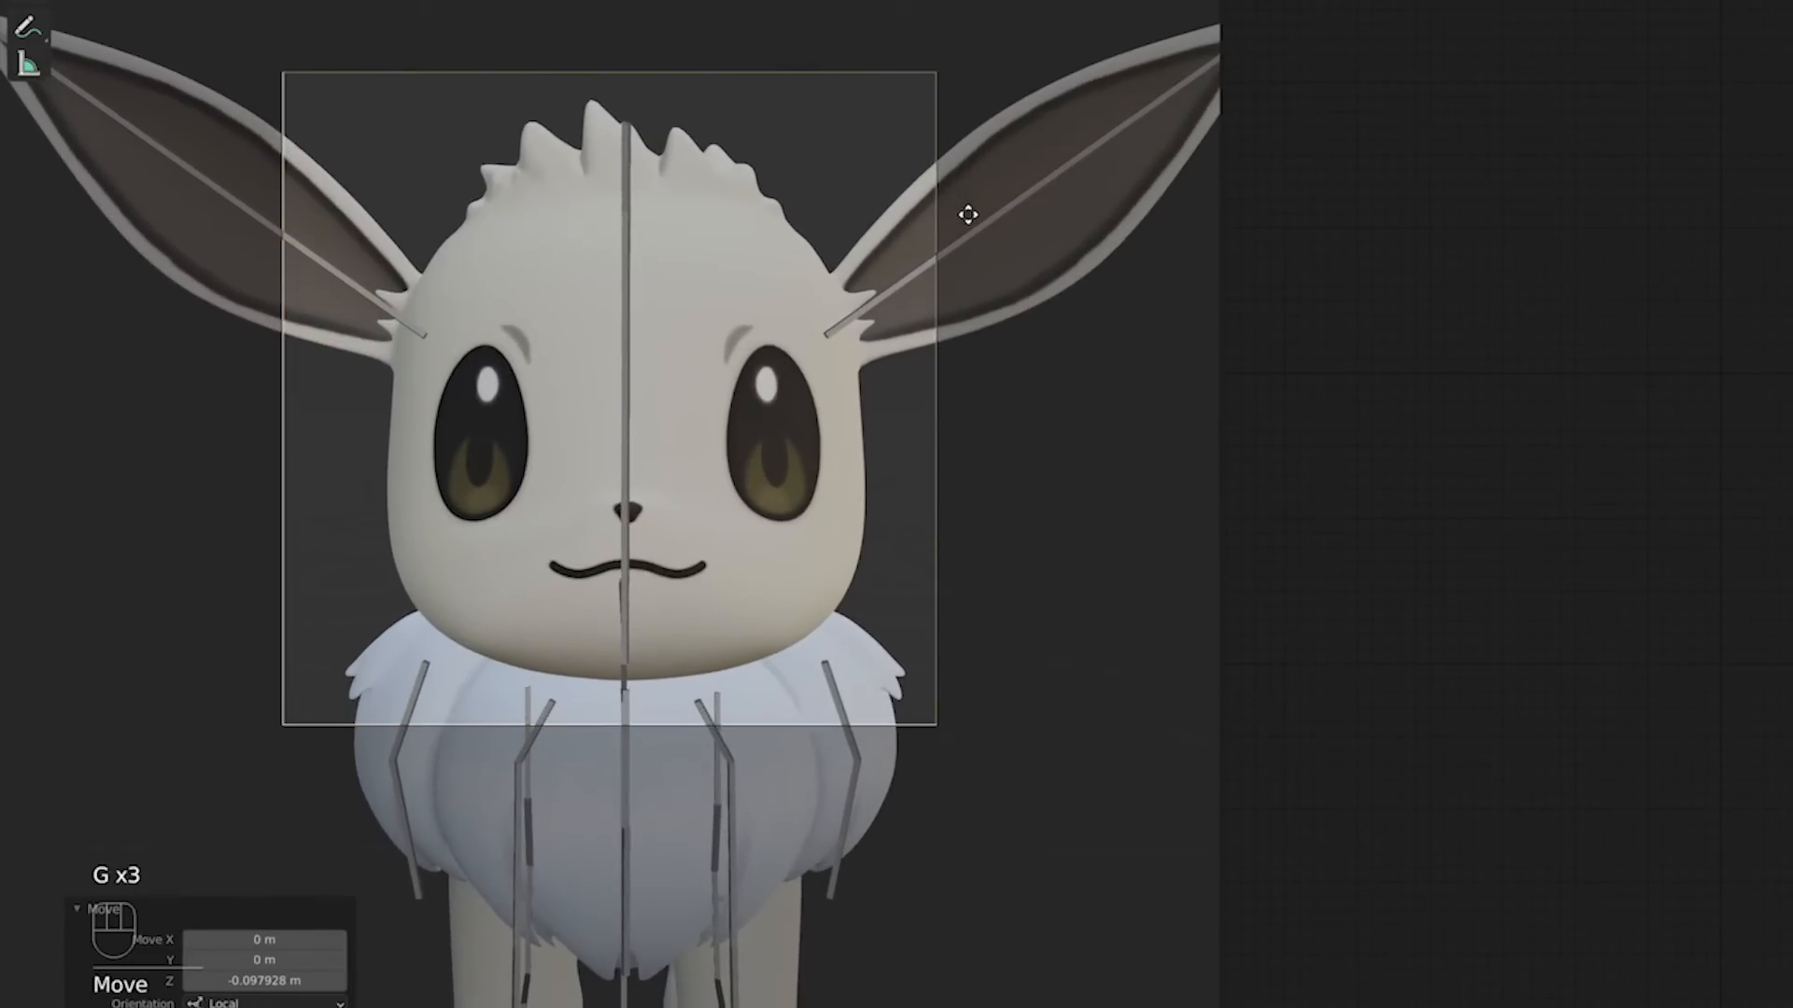
left_click(967, 214)
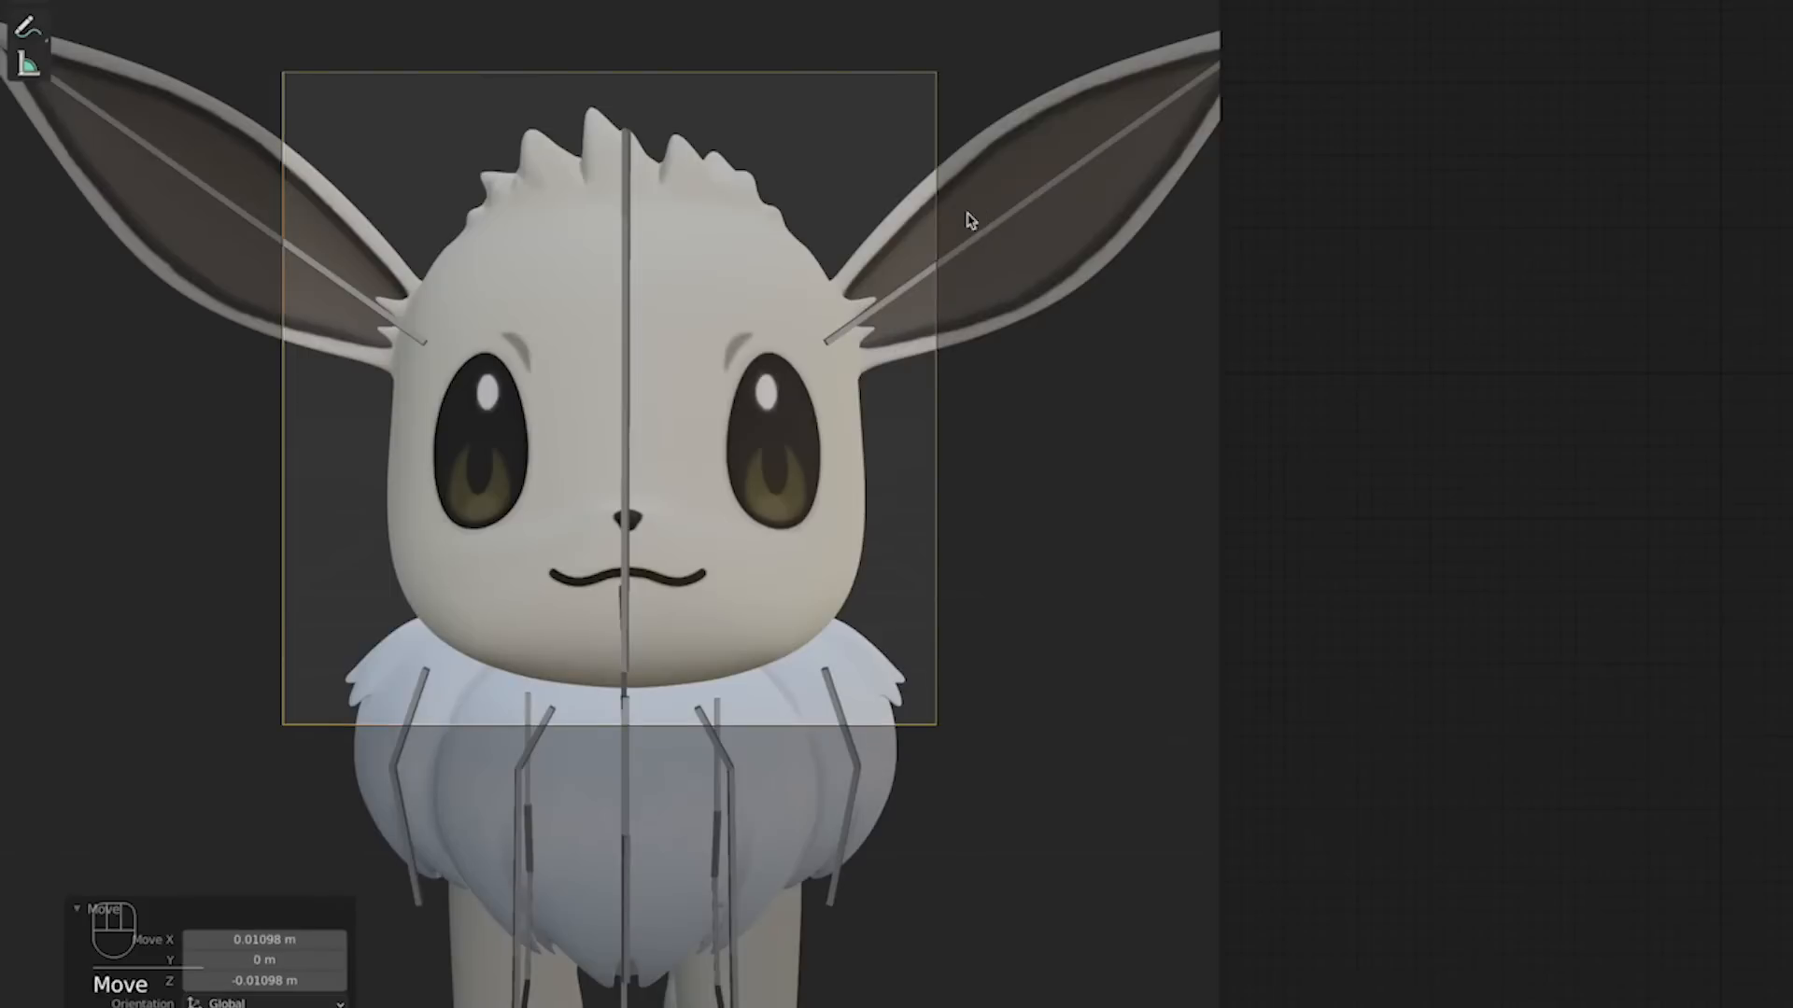
Step: In Pose Mode, turn Eevee's head bone slightly sideways and tilt it about 2.7° around X, and return the armature to Object Mode
left_click(631, 350)
key("ctrl+Tab")
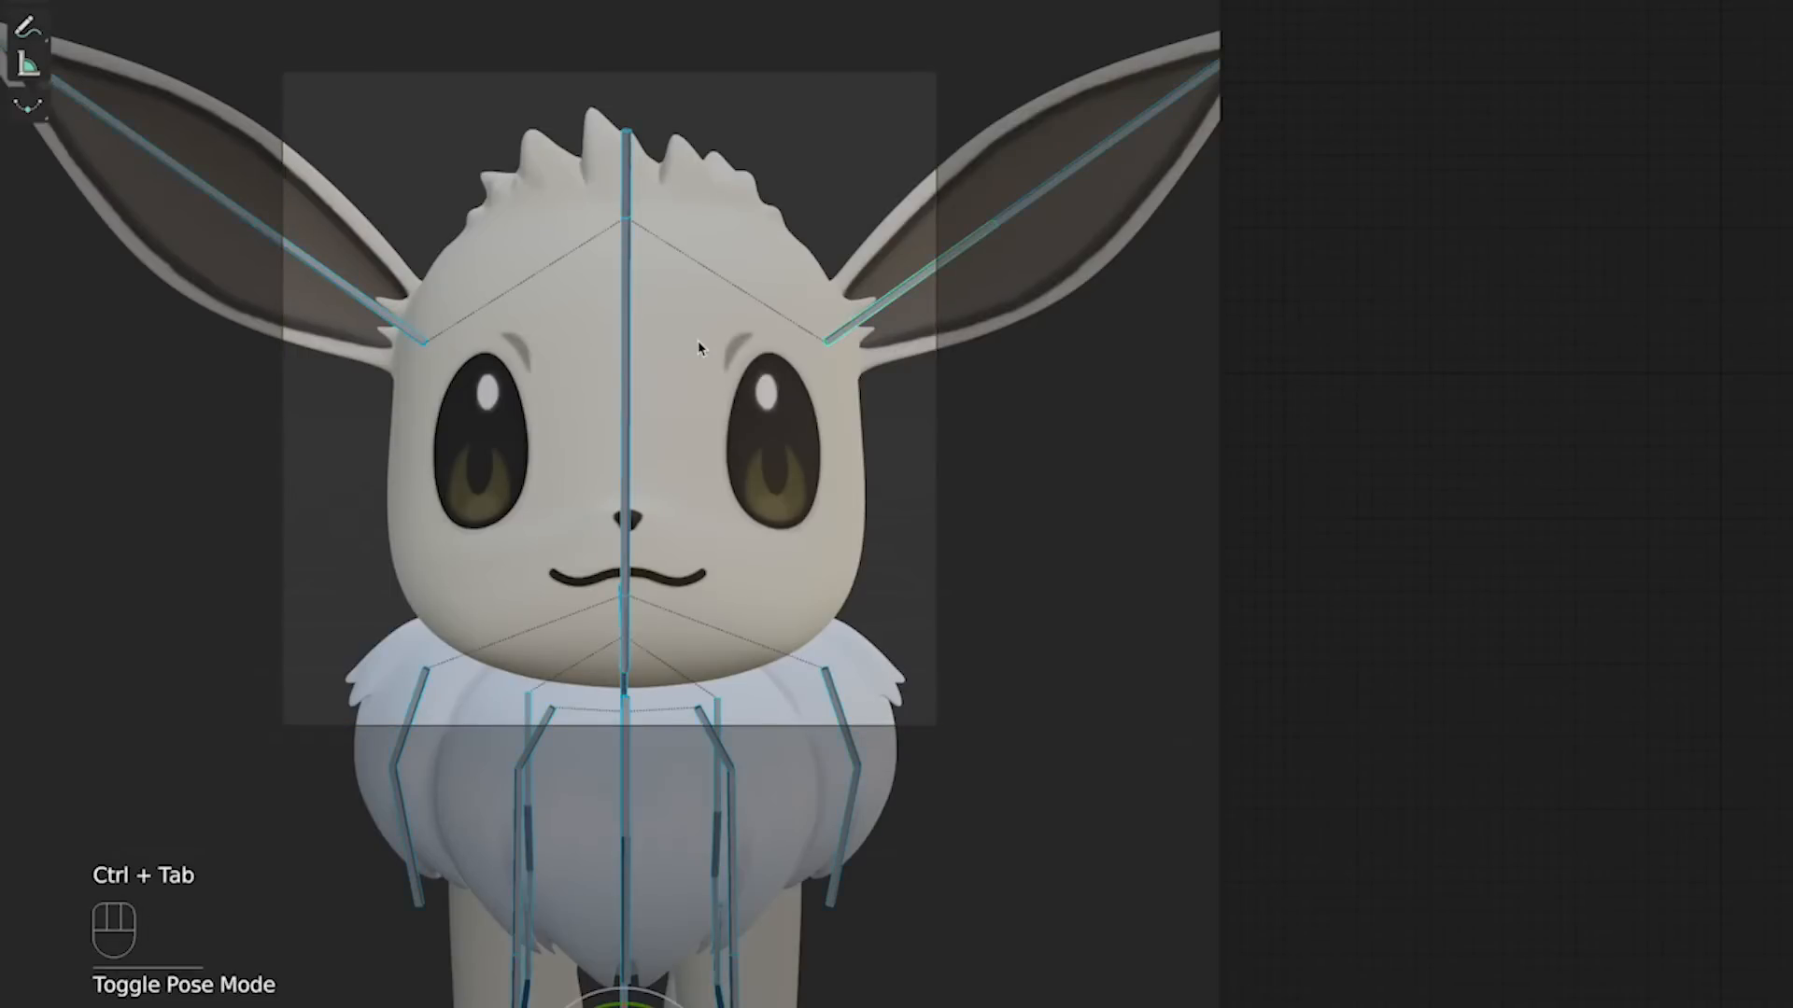
left_click(631, 611)
left_click_drag(668, 684, 631, 541)
left_click(623, 523)
key("r")
key("x")
left_click(789, 441)
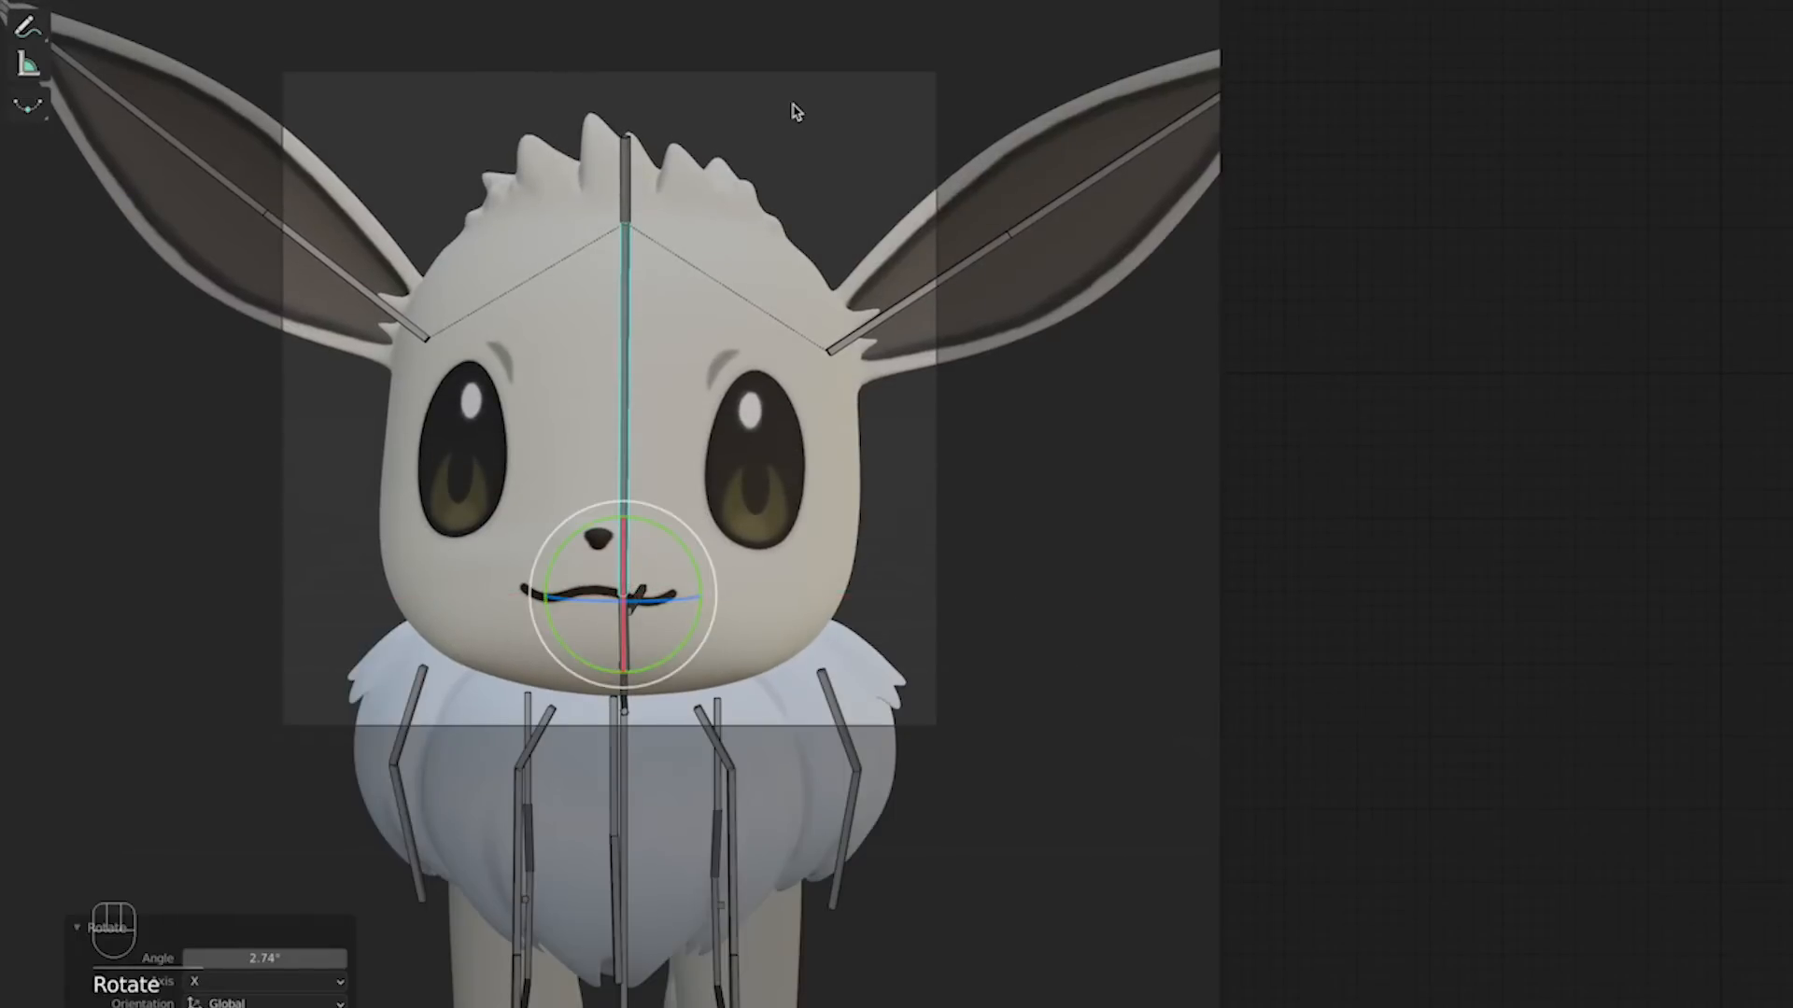
key("ctrl+Tab")
Step: Select the camera again and nudge it slightly to recentre Eevee's head in the frame
left_click(794, 67)
key("g")
left_click(797, 61)
Step: Deselect the camera, select Eevee_Armature and hide it from the viewport
left_click(1057, 477)
left_click(1014, 225)
key("h")
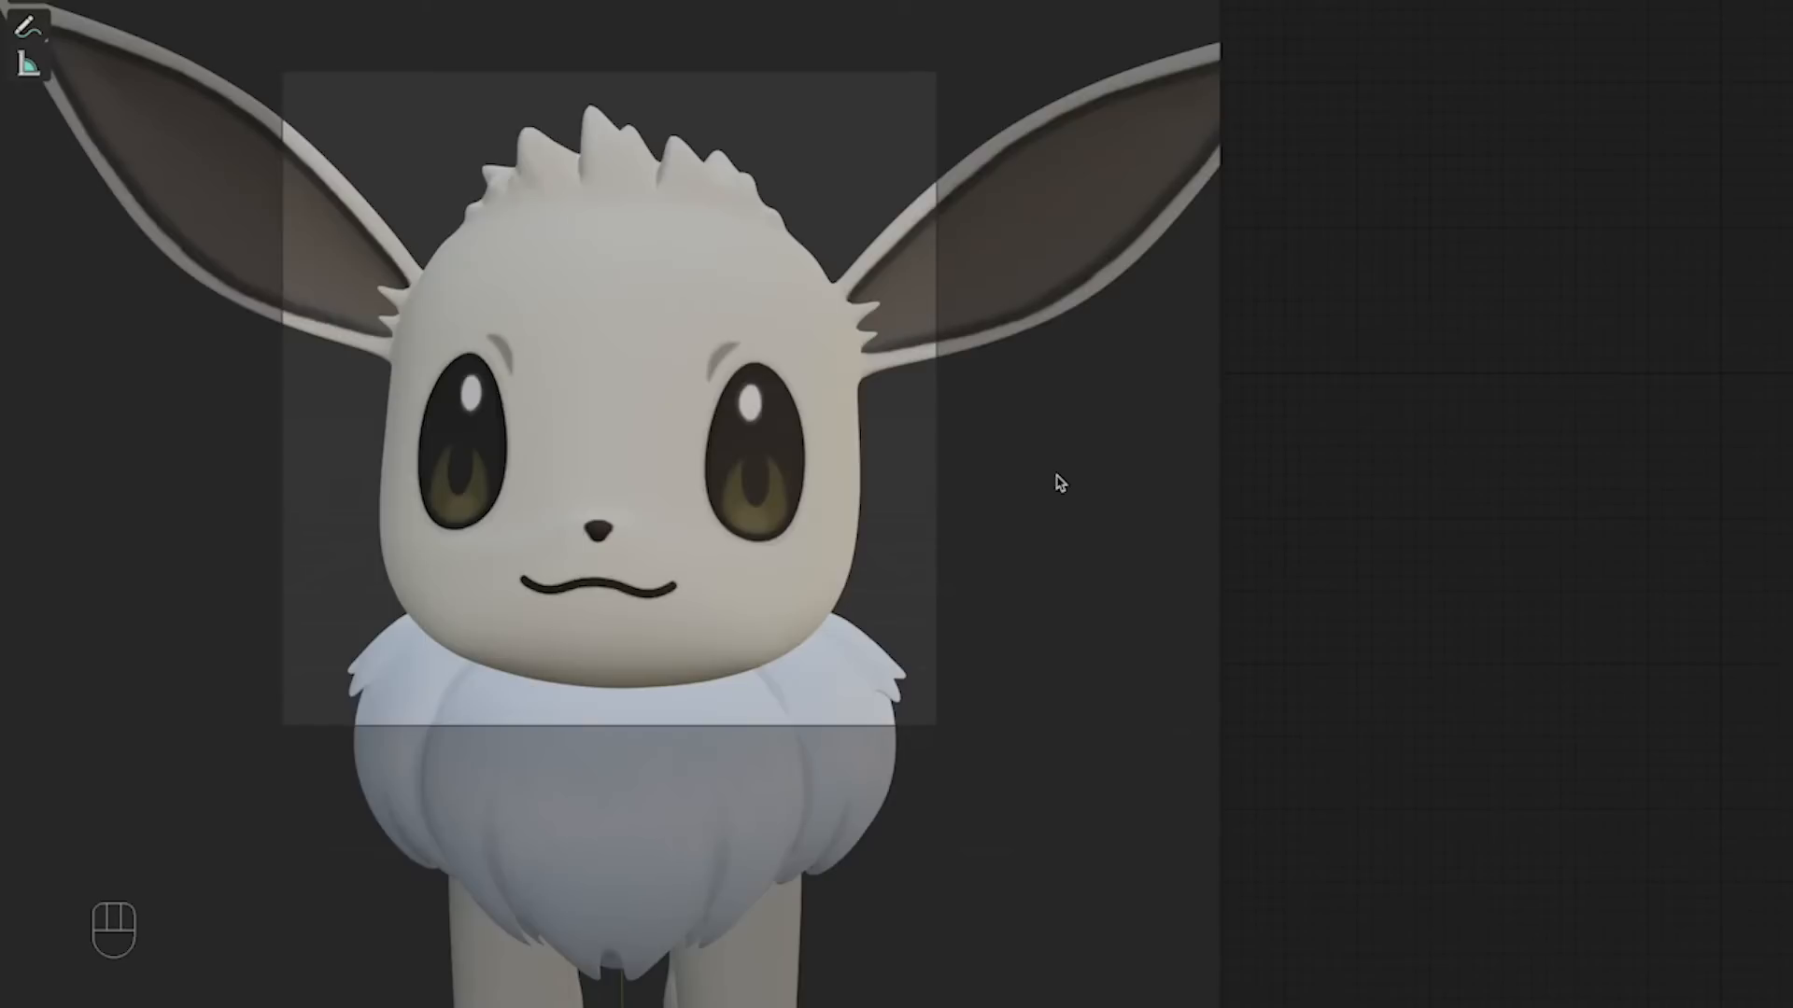
Step: Select the Eevee mesh, show its material settings and collapse the node editor's sidebar to free up space
left_click(1059, 483)
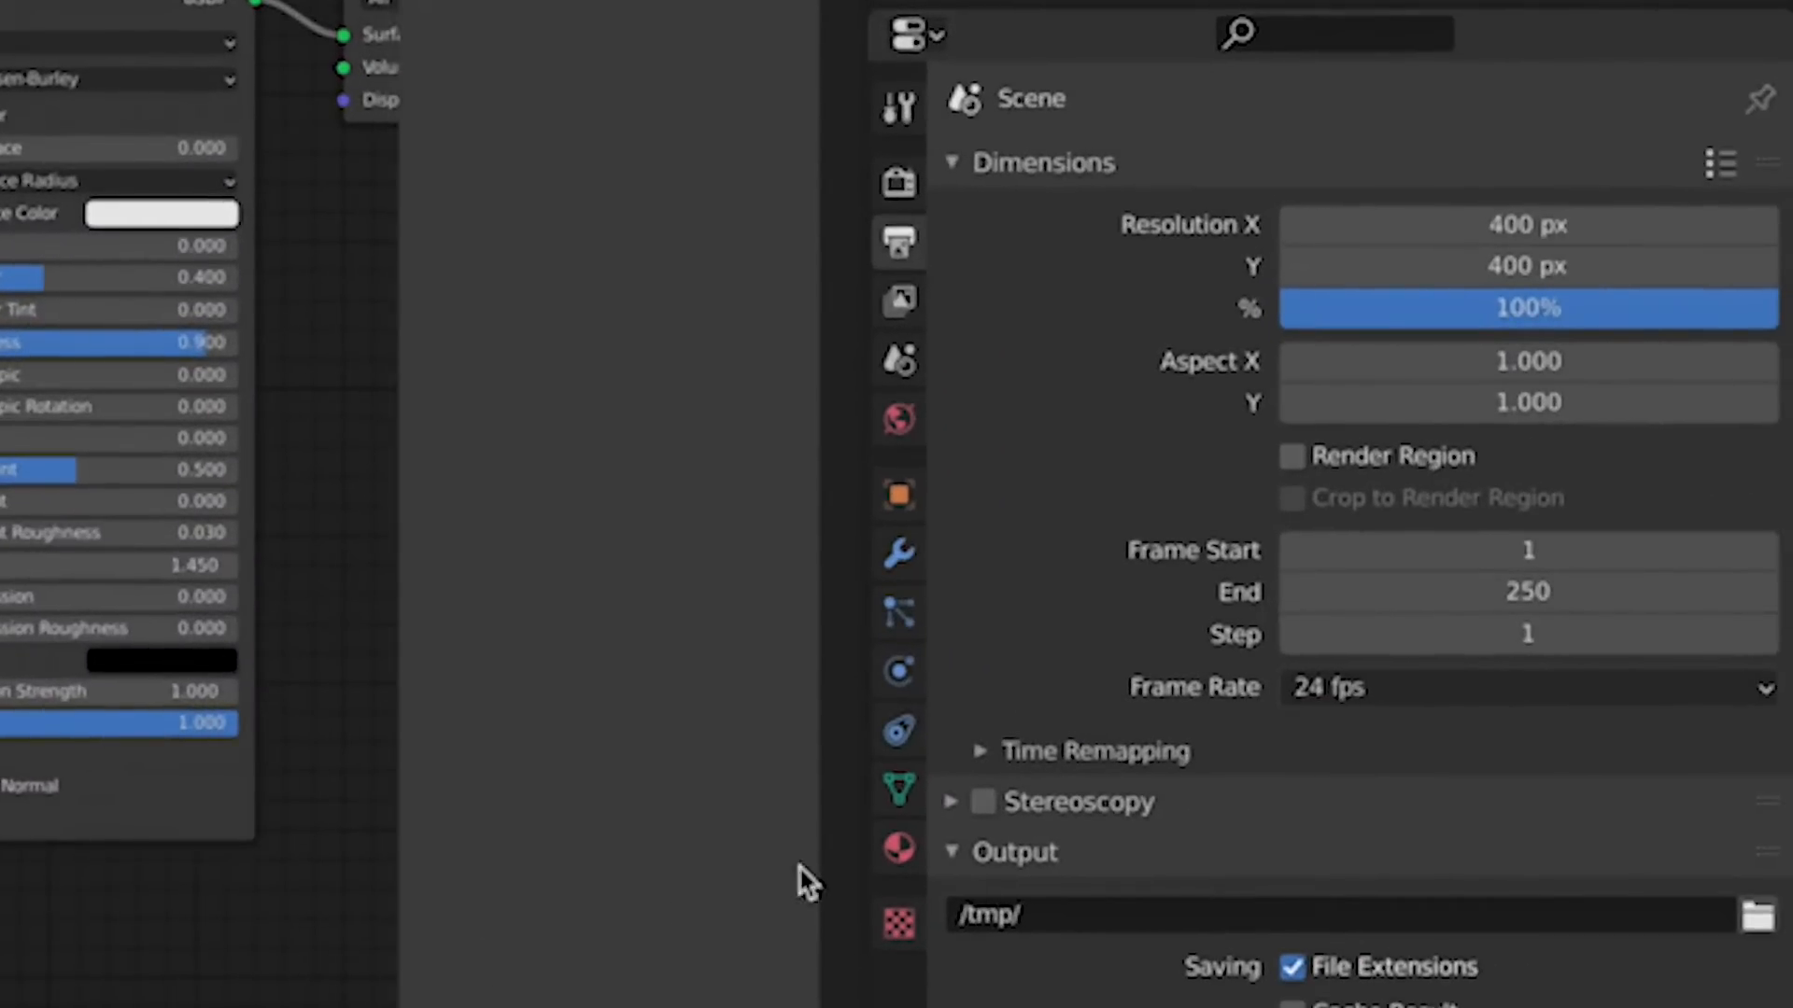
left_click(898, 850)
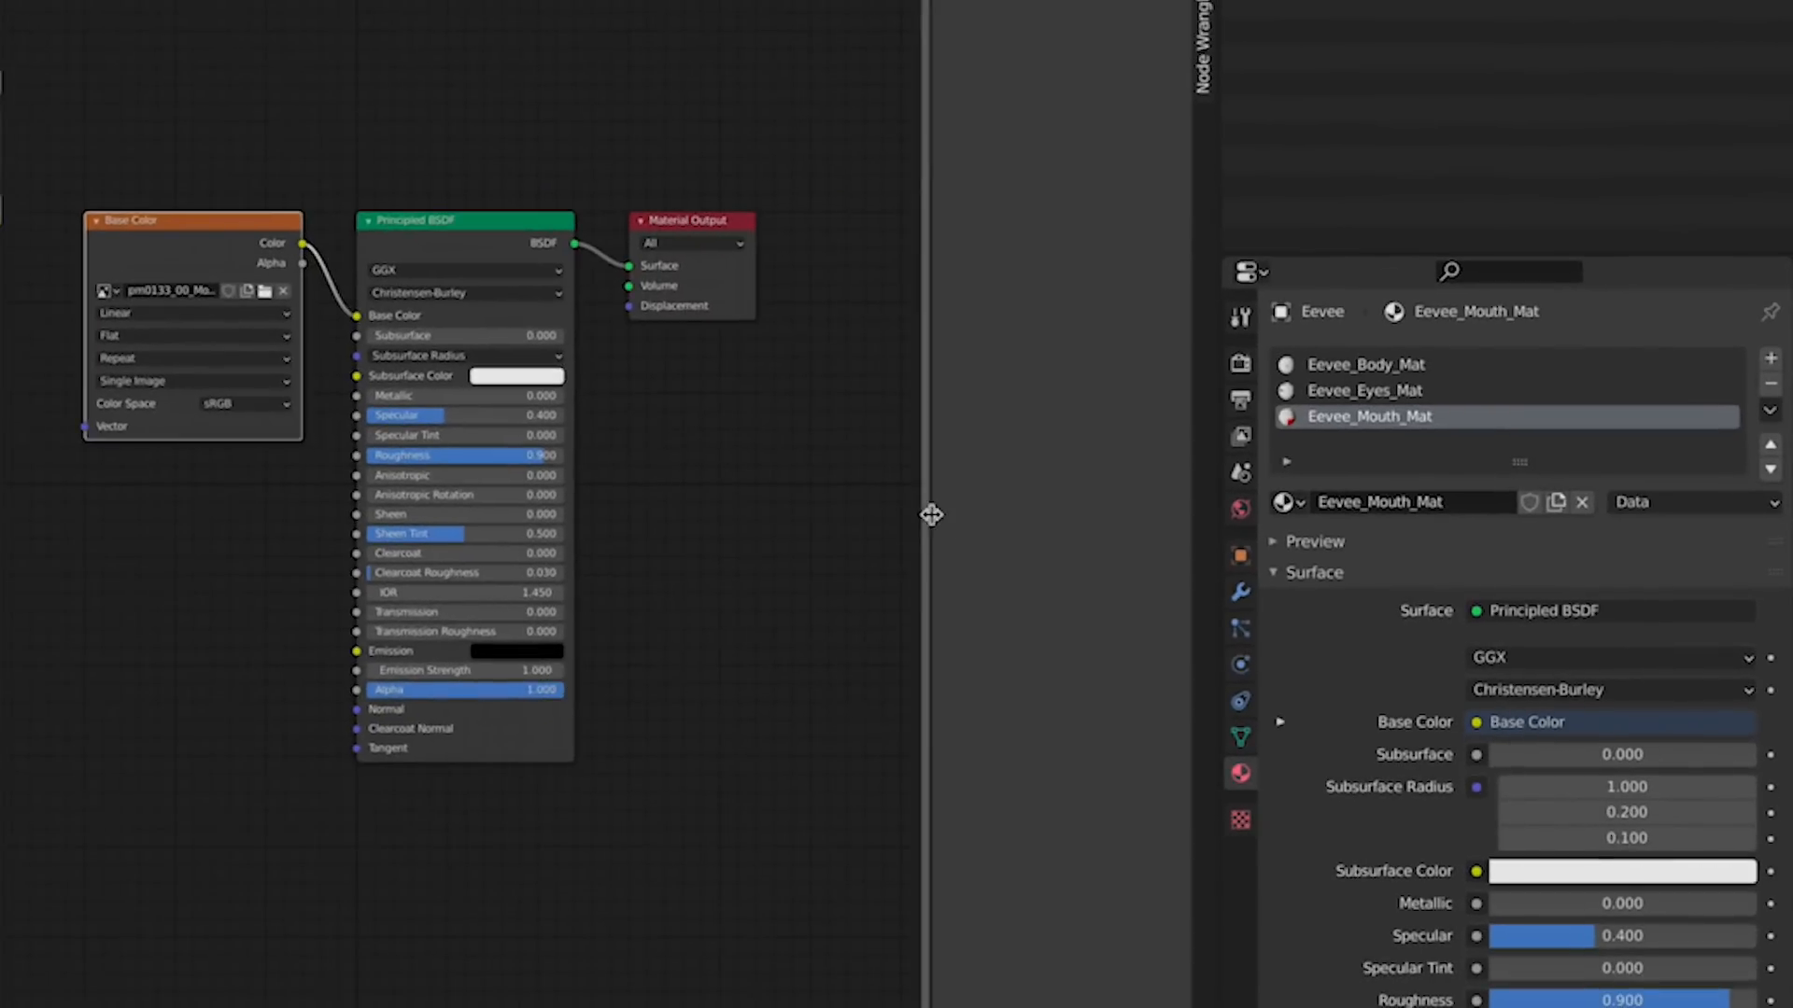
left_click_drag(399, 425, 1367, 439)
scroll(861, 688, "up", 1)
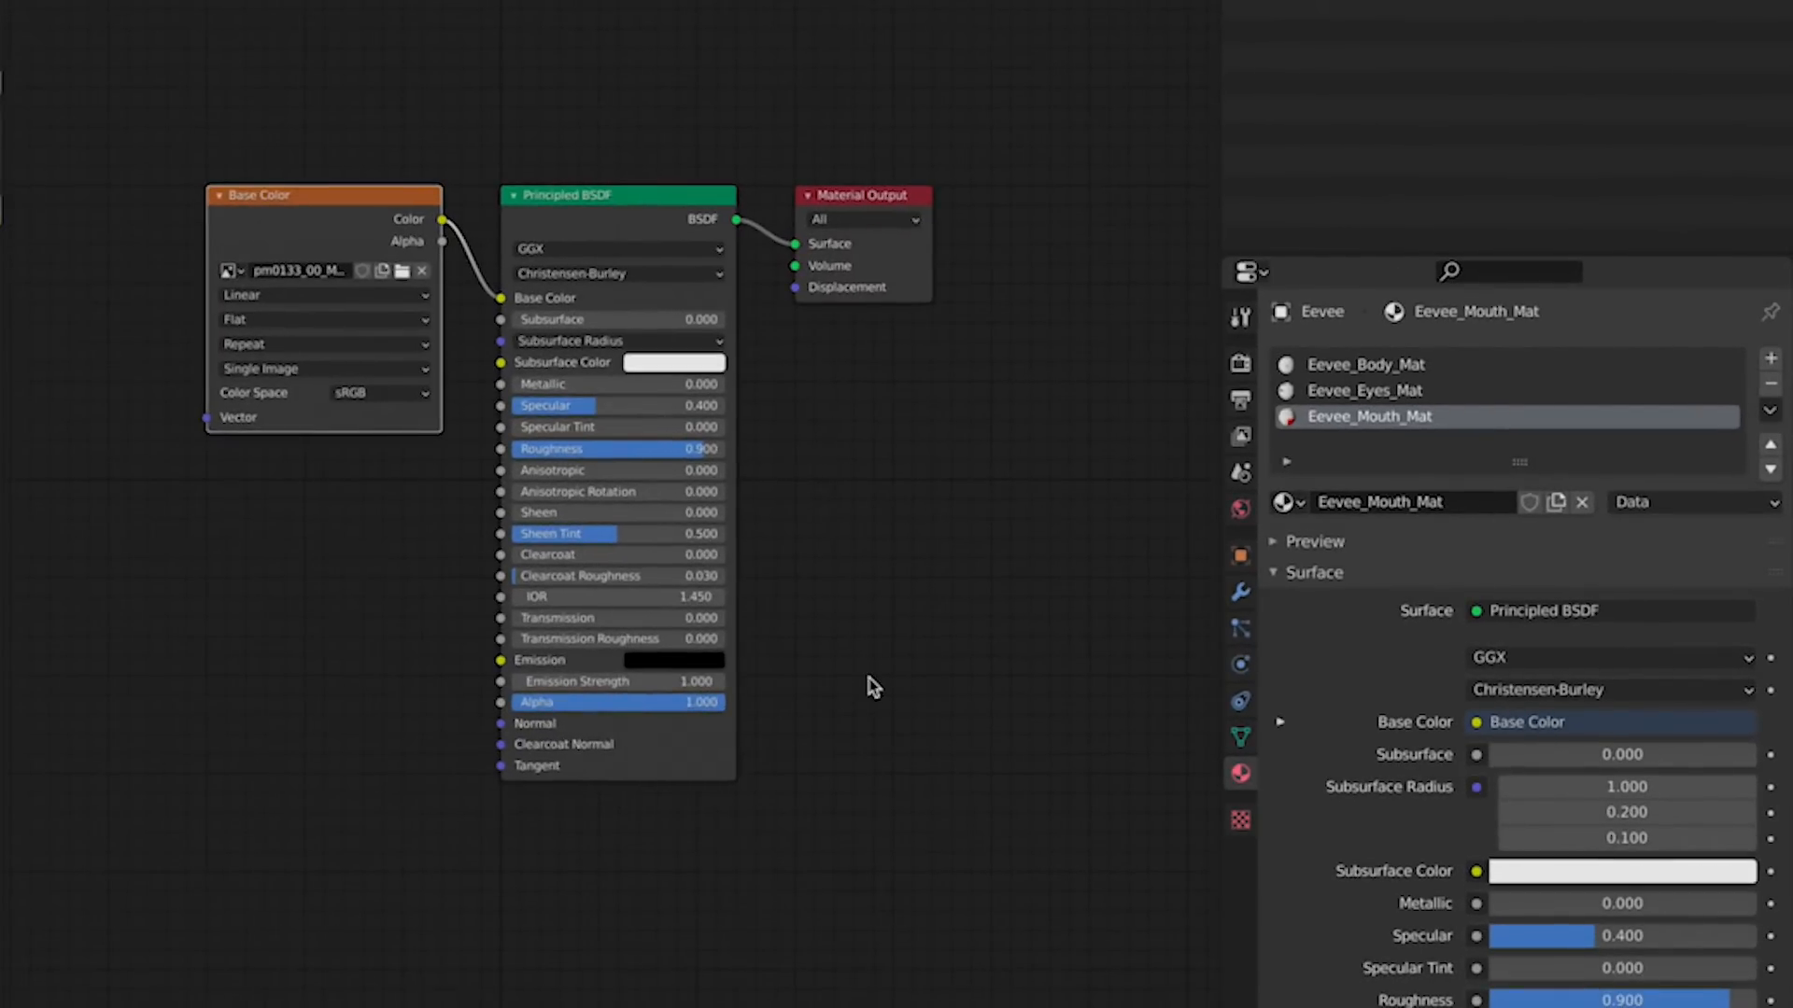
scroll(868, 686, "down", 1)
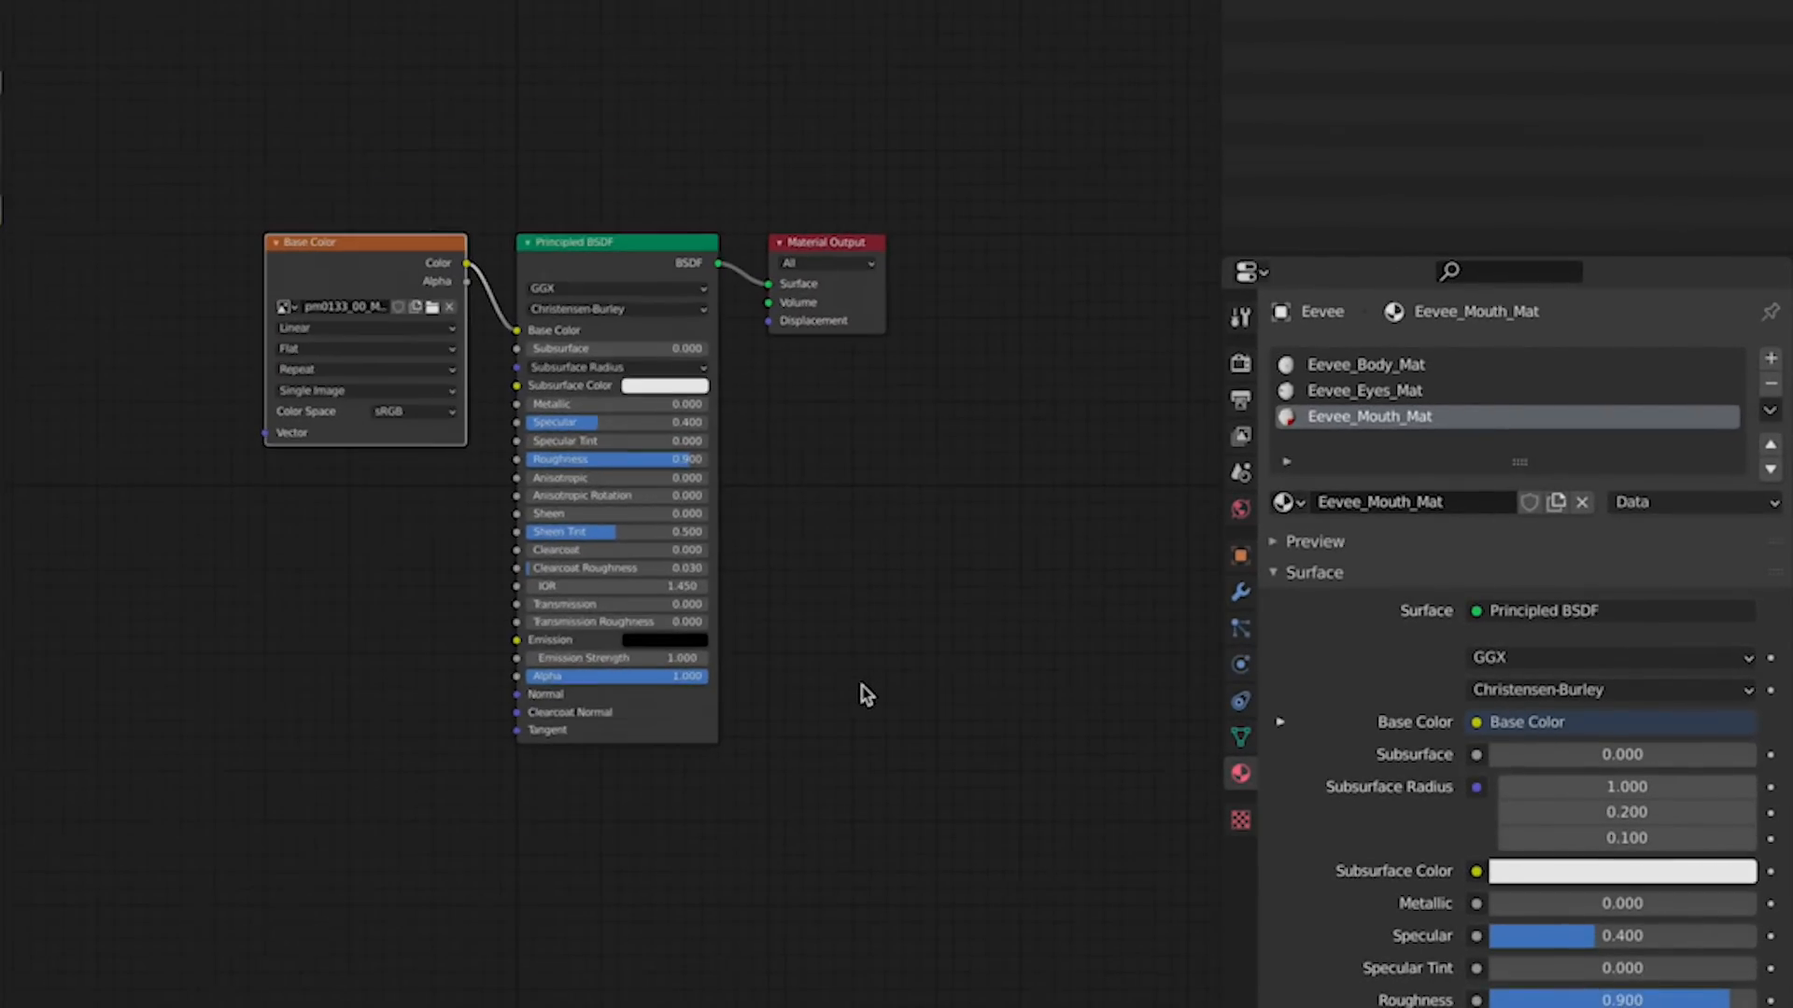
Step: Add a Mapping node to Eevee_Mouth_Mat and connect its Vector output to the Vector input of the Base Color image texture
middle_click_drag(300, 636, 962, 702)
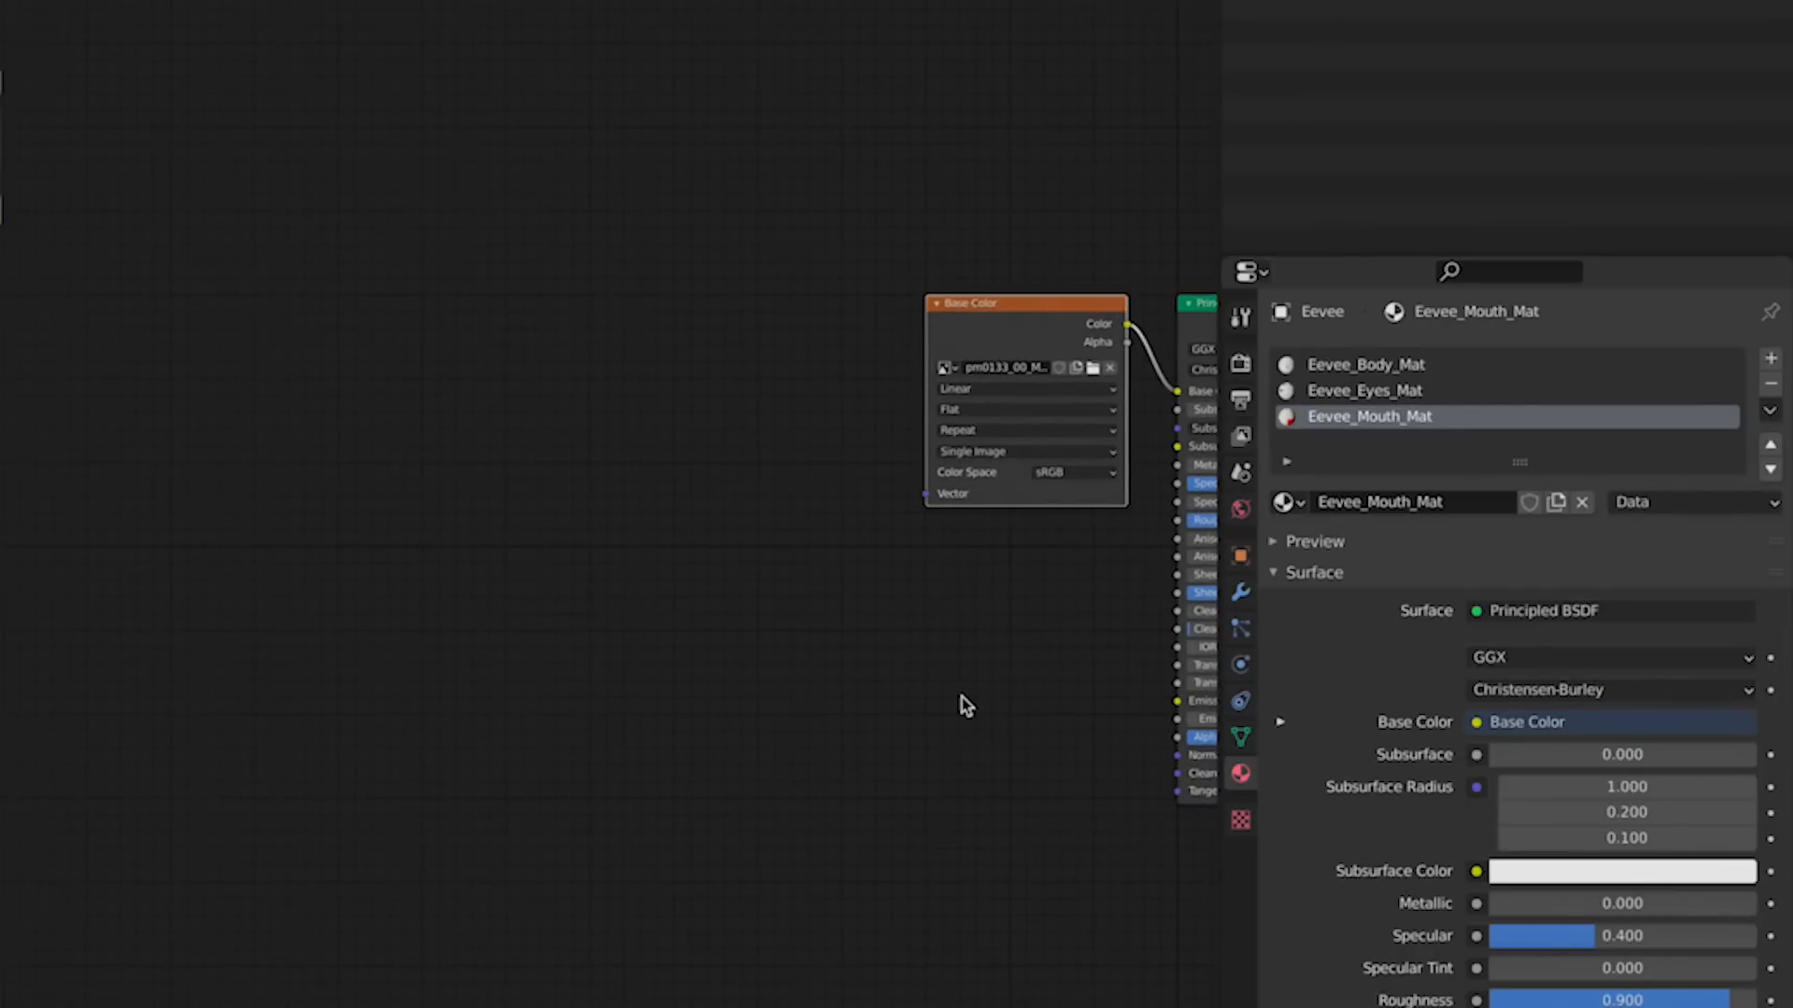
left_click(717, 76)
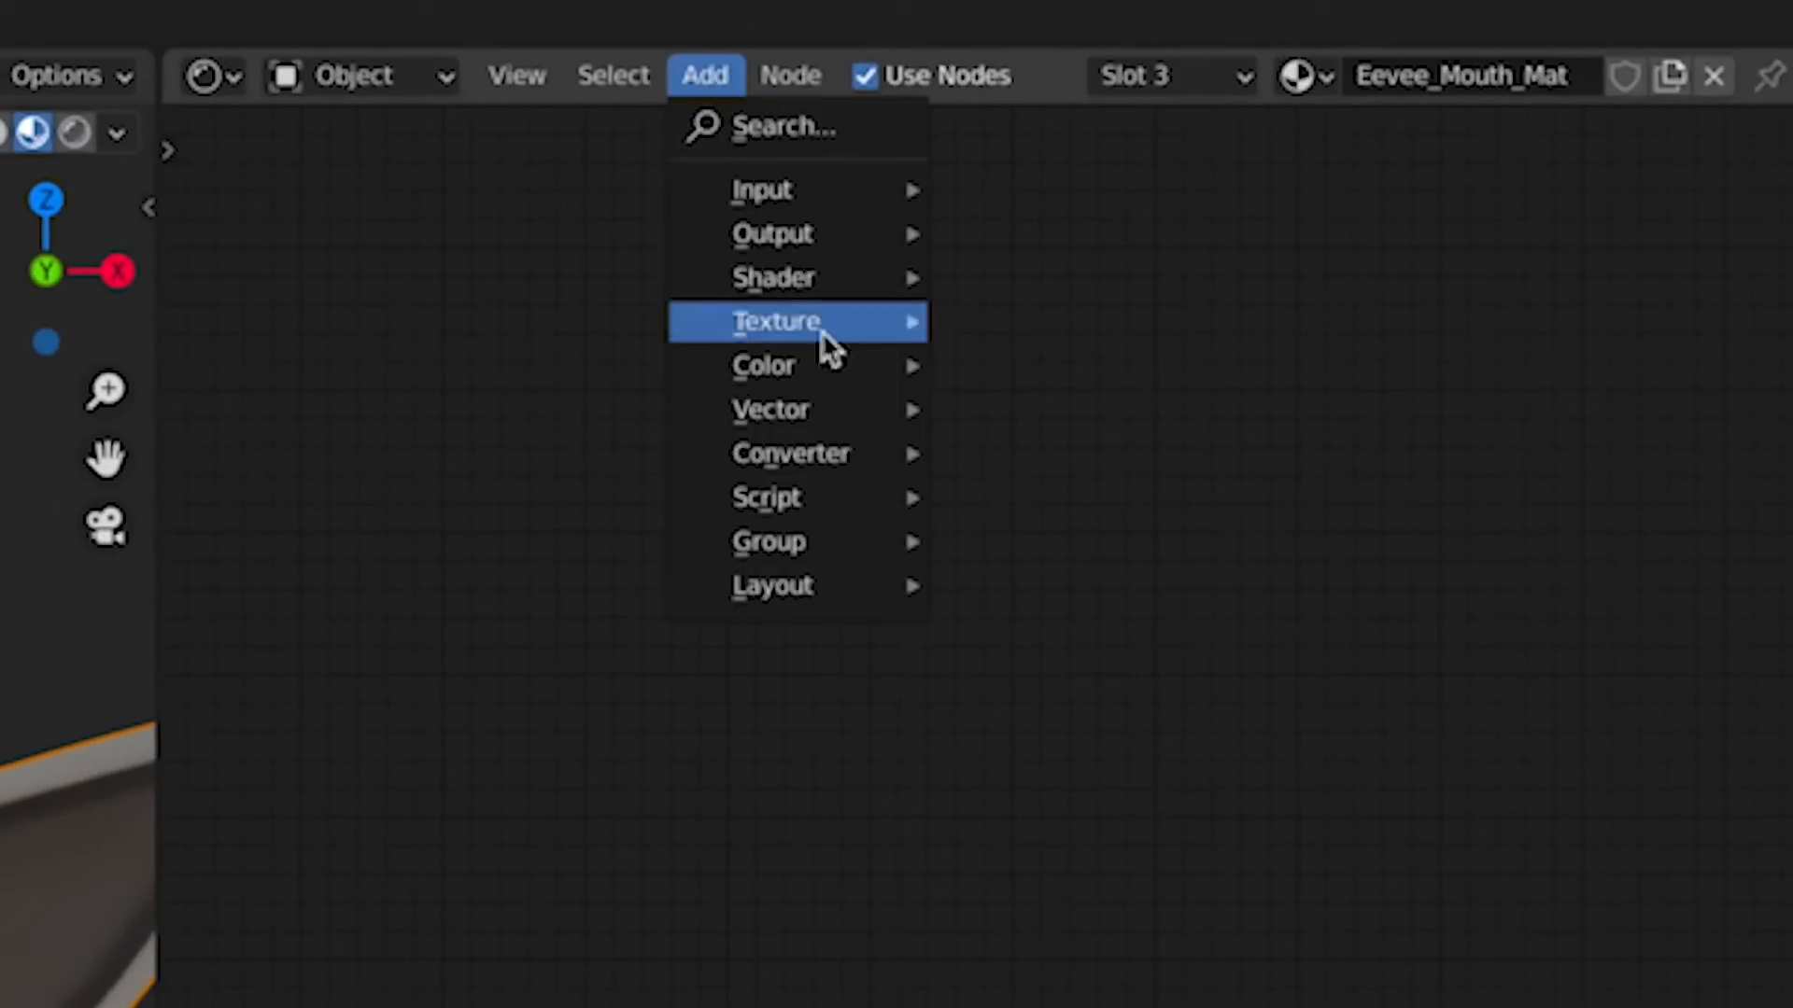
mouse_move(829, 409)
left_click(1018, 505)
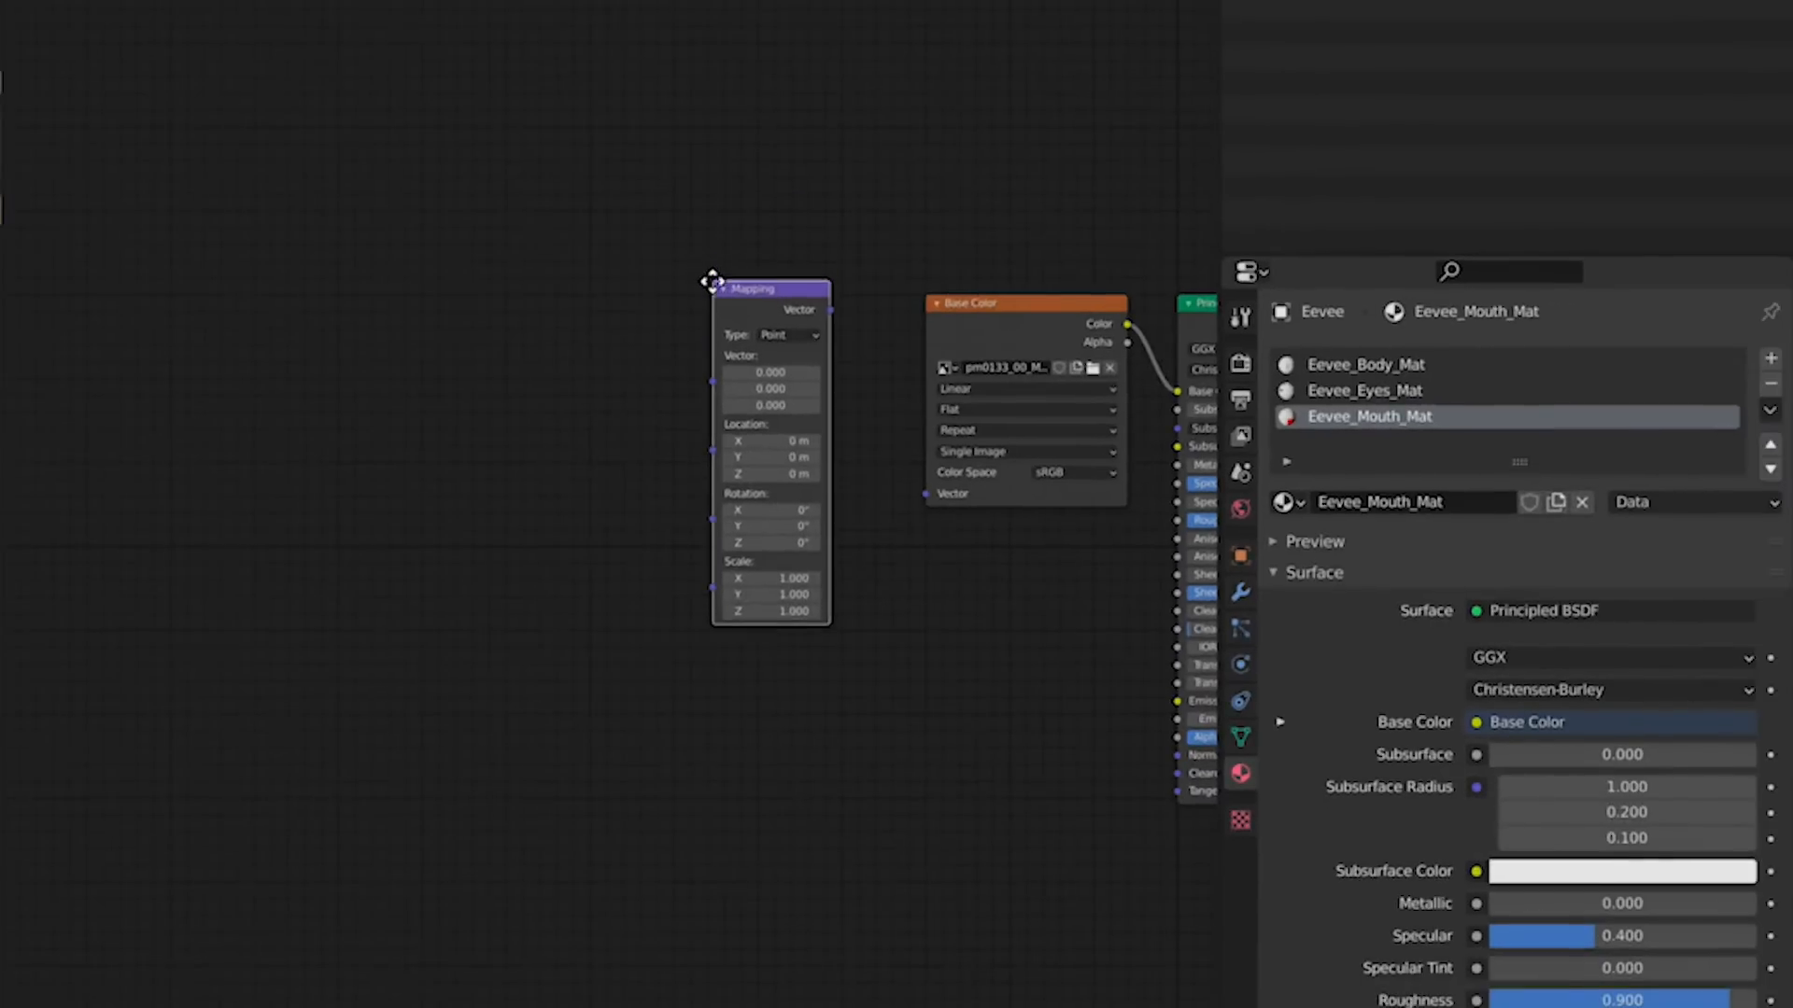
left_click(708, 293)
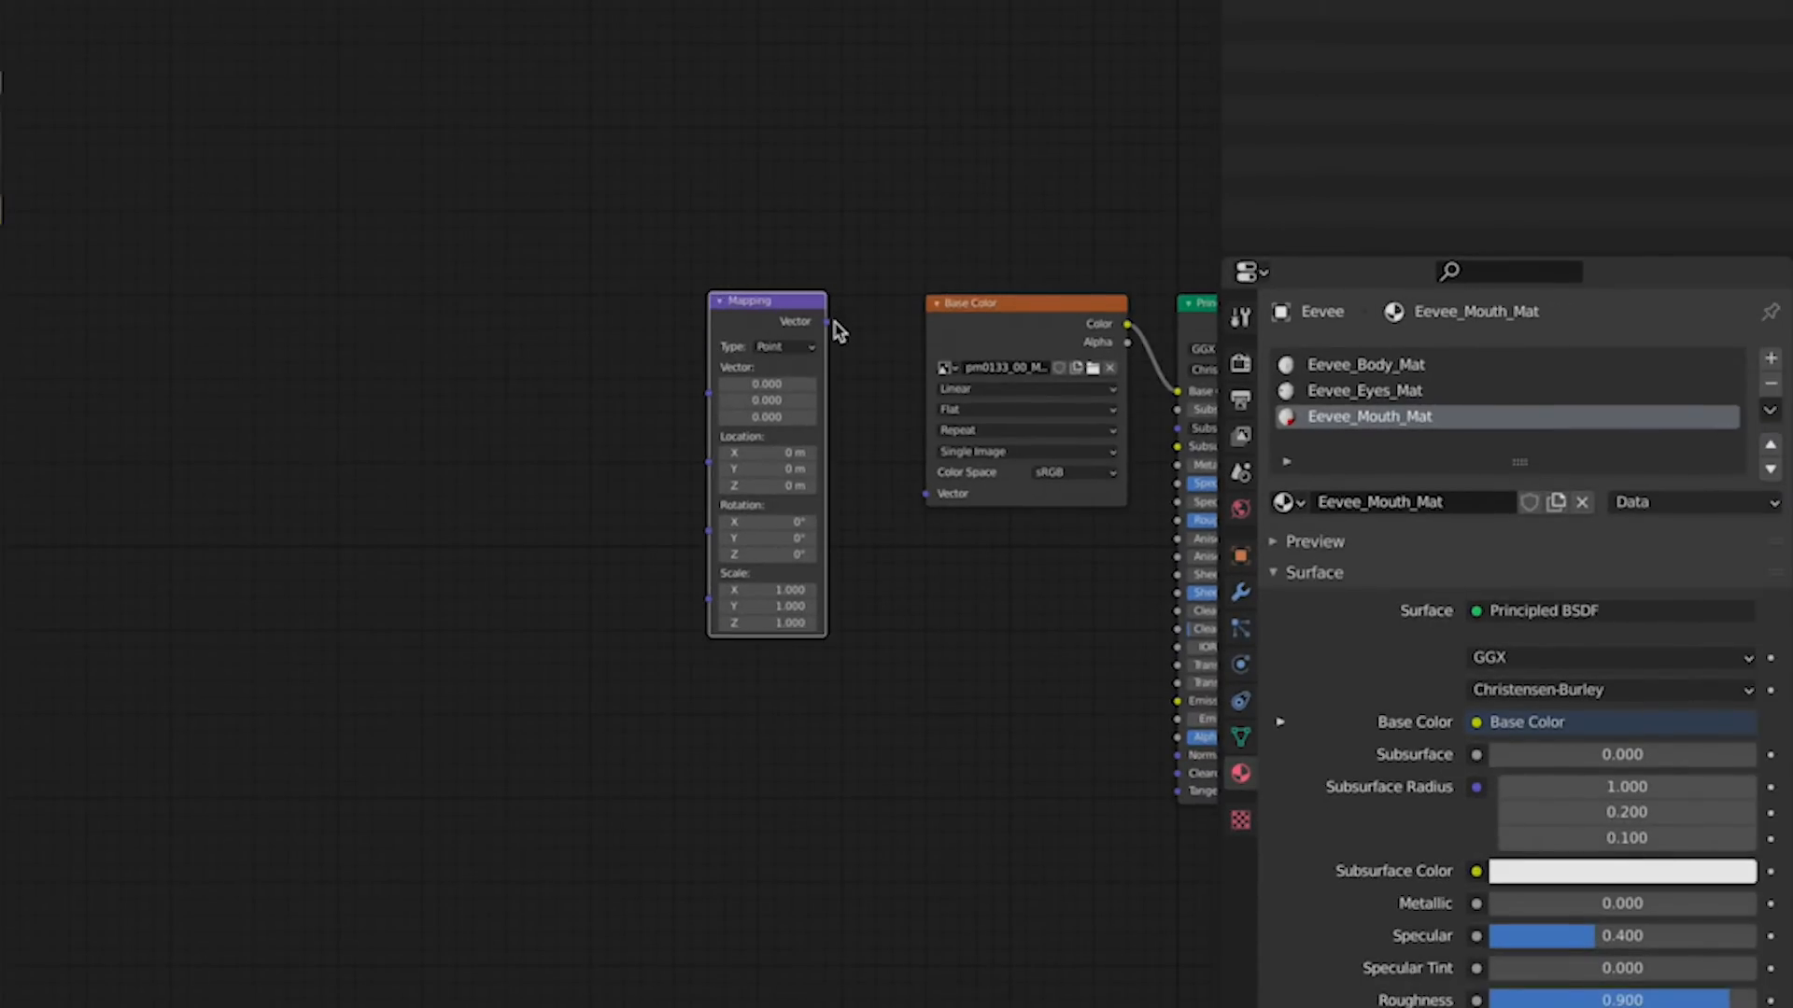
left_click_drag(827, 322, 924, 493)
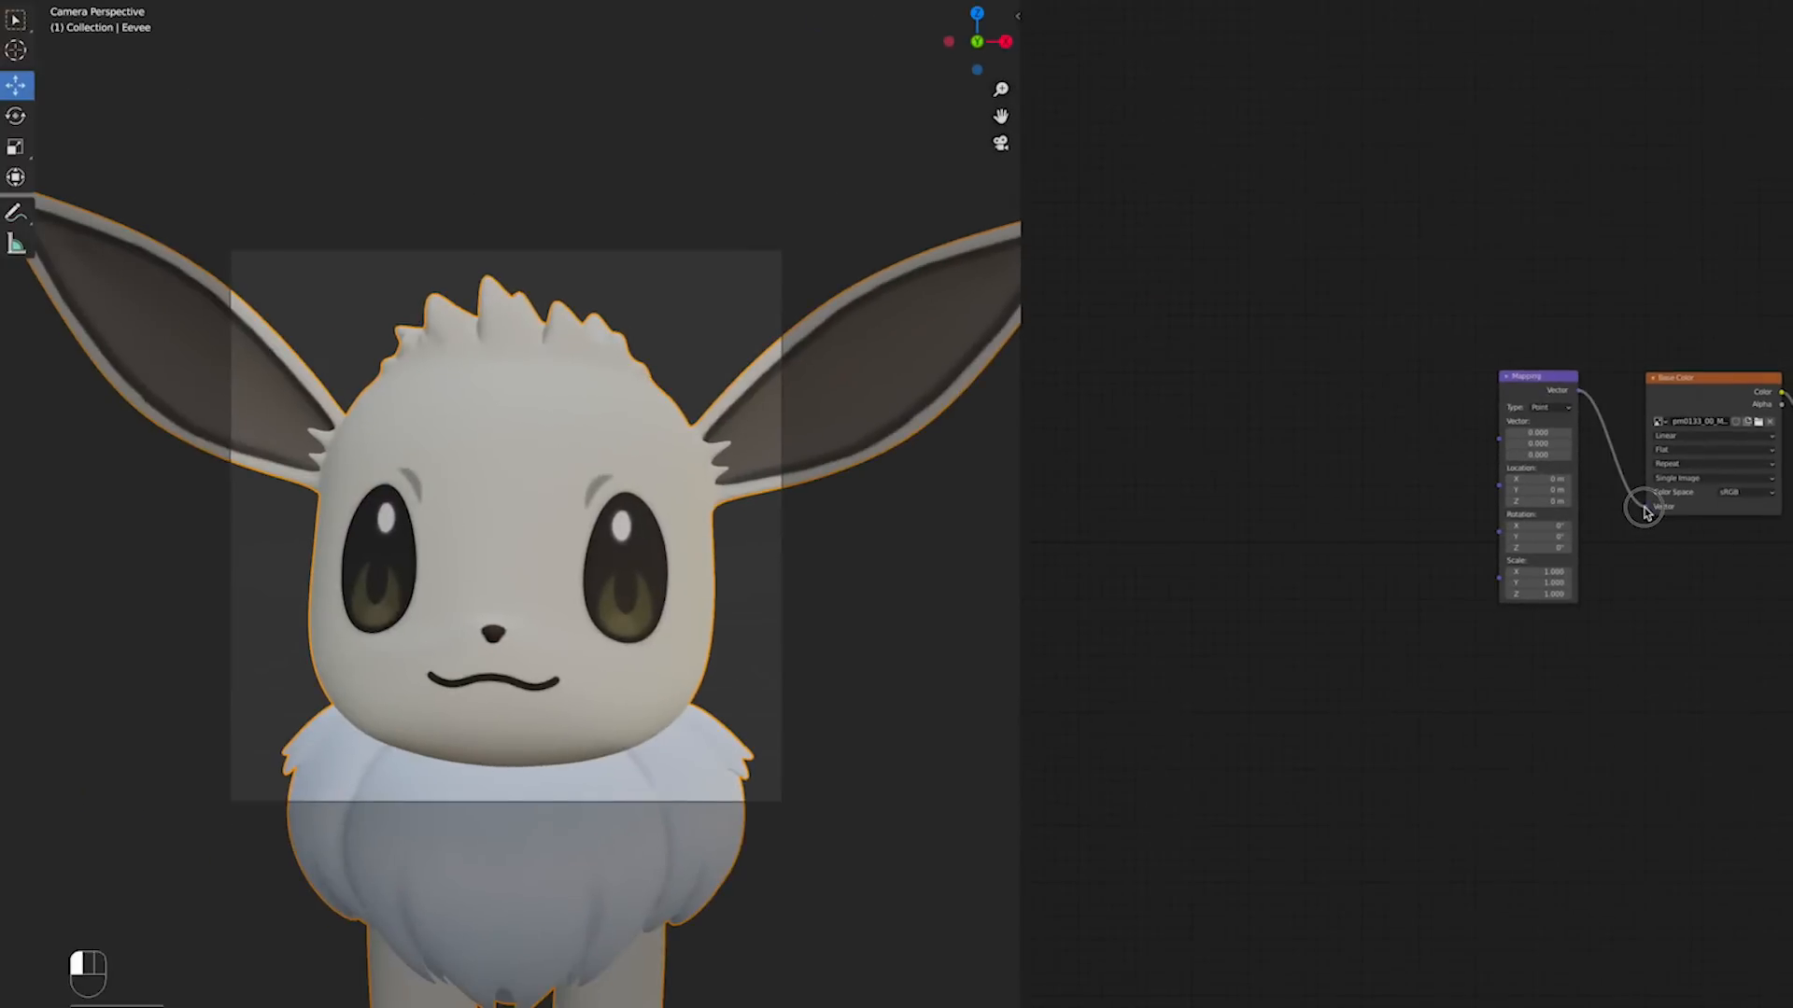
left_click_drag(1644, 511, 1645, 507)
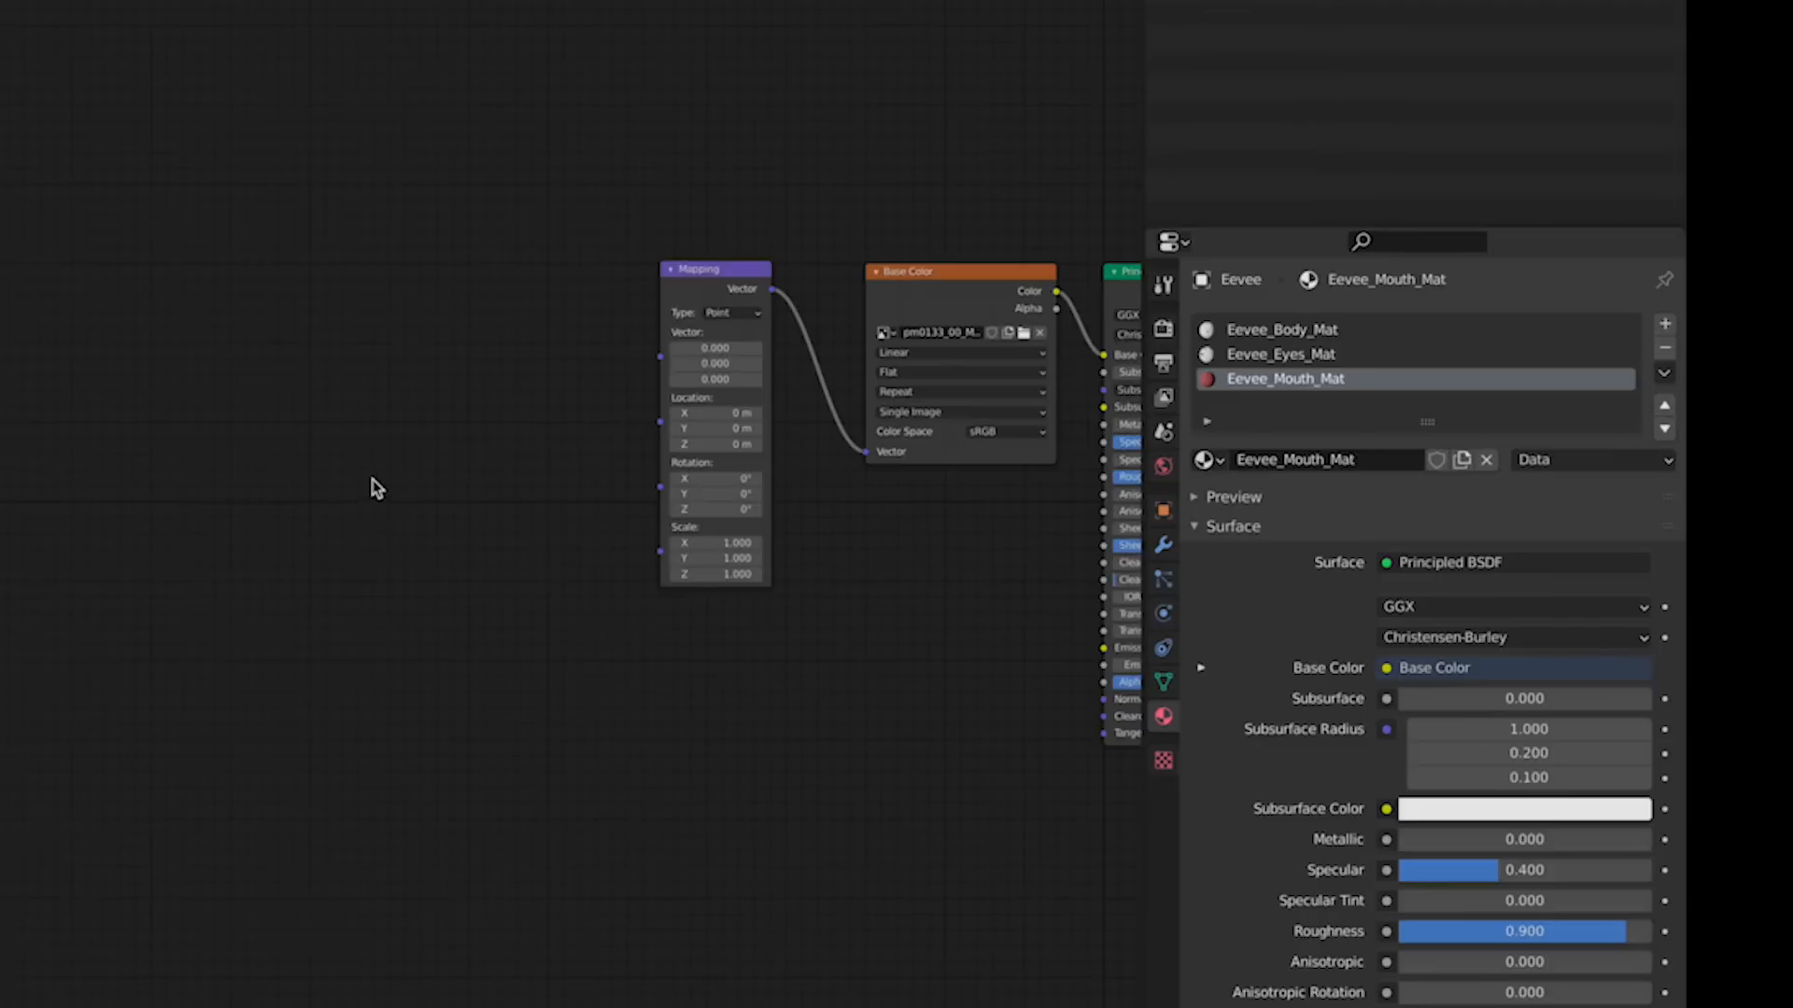
Step: Add a Texture Coordinate node, connect its UV output to the Mapping node's Vector input and place it close beside that node
key("shift+a")
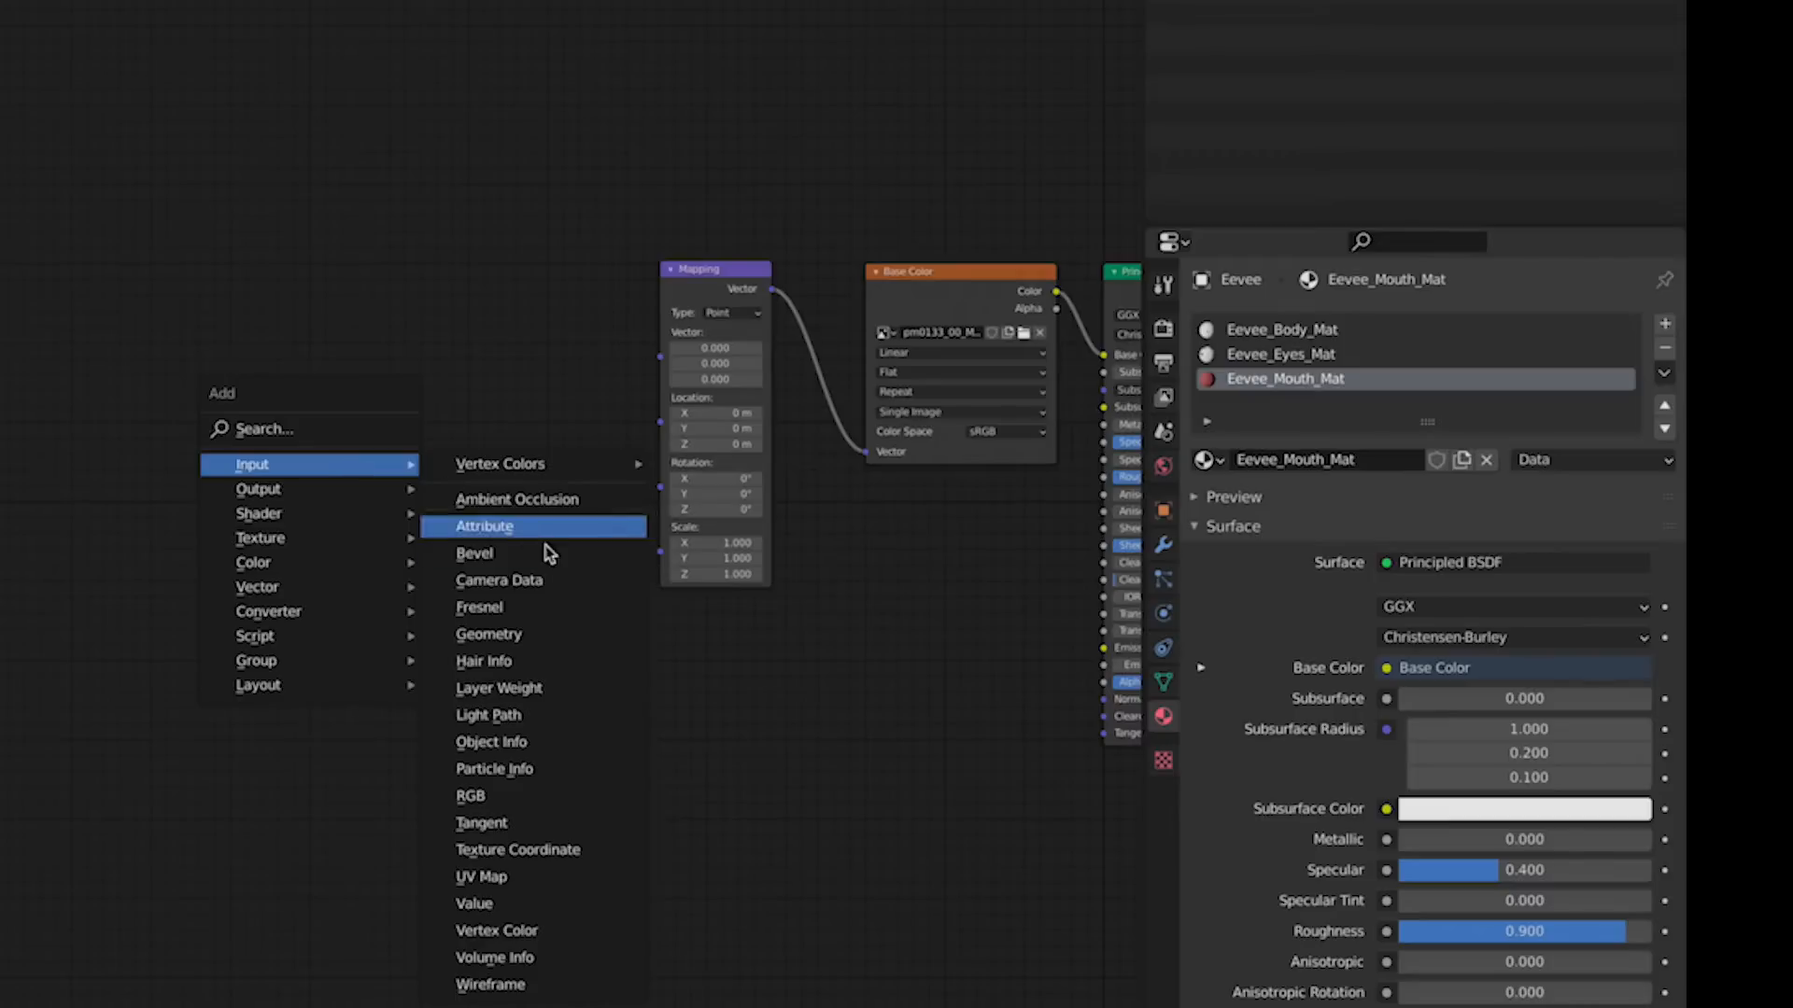
left_click(632, 852)
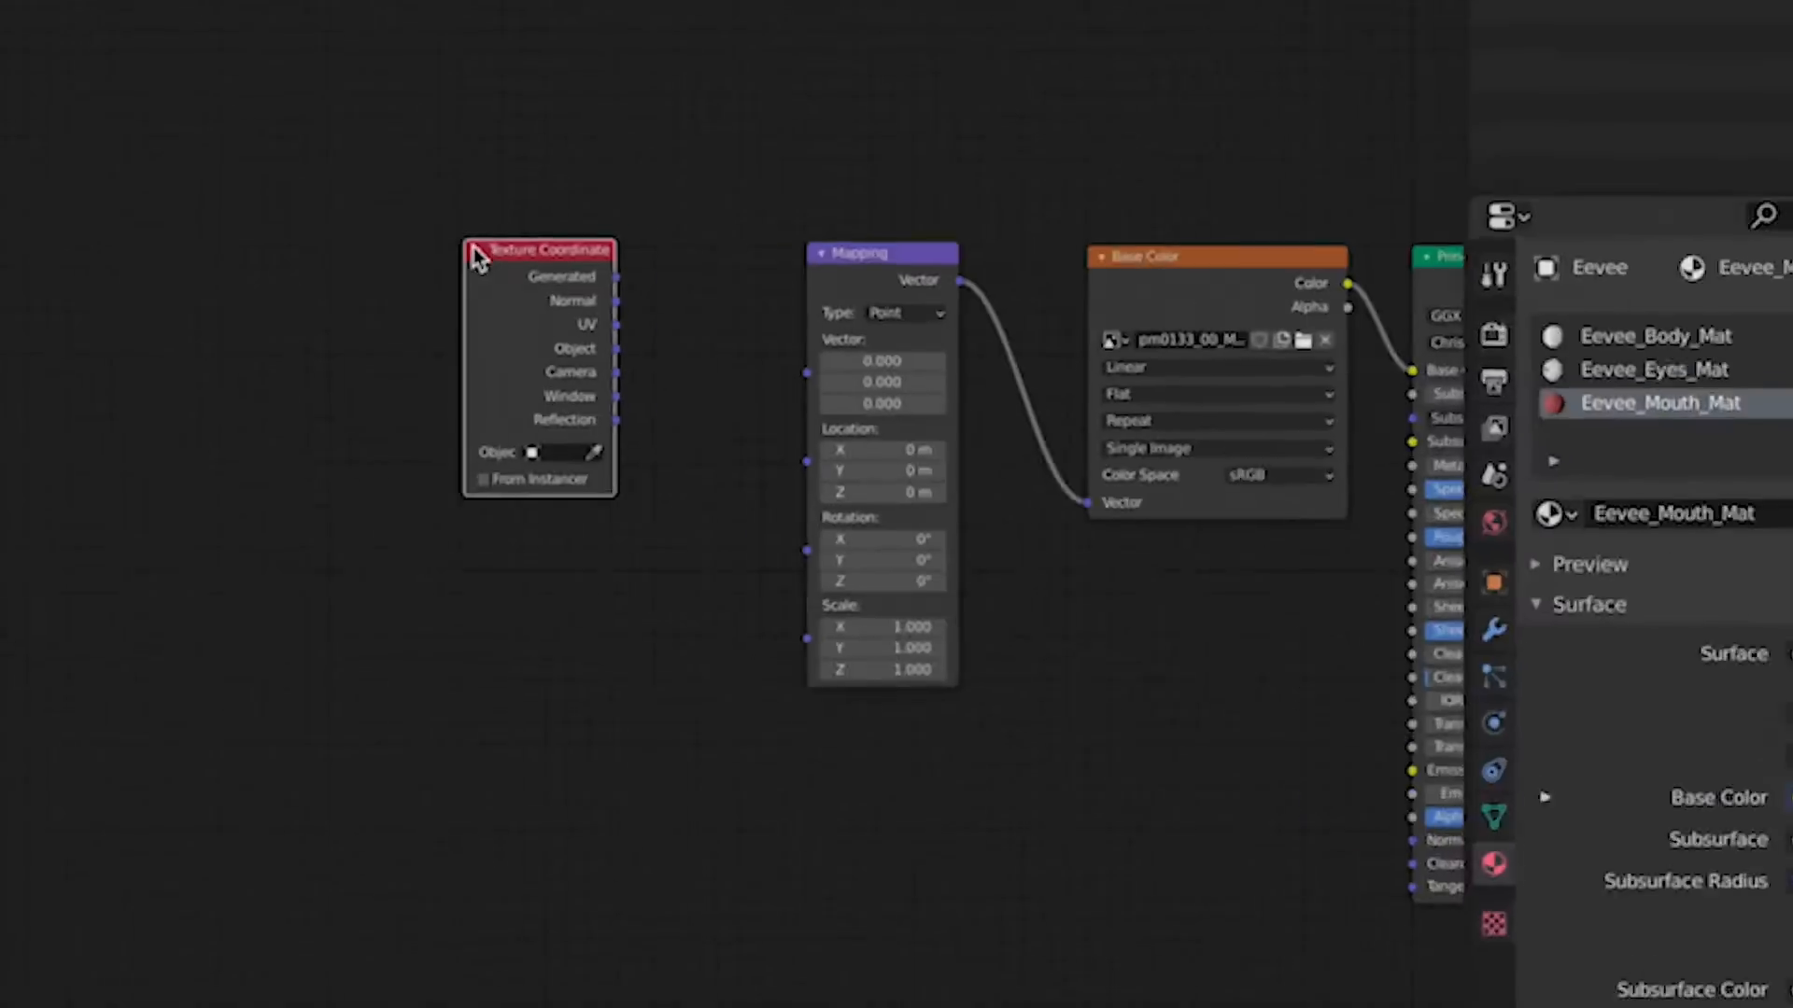
left_click(408, 258)
left_click_drag(771, 334, 1035, 401)
left_click_drag(681, 248, 840, 222)
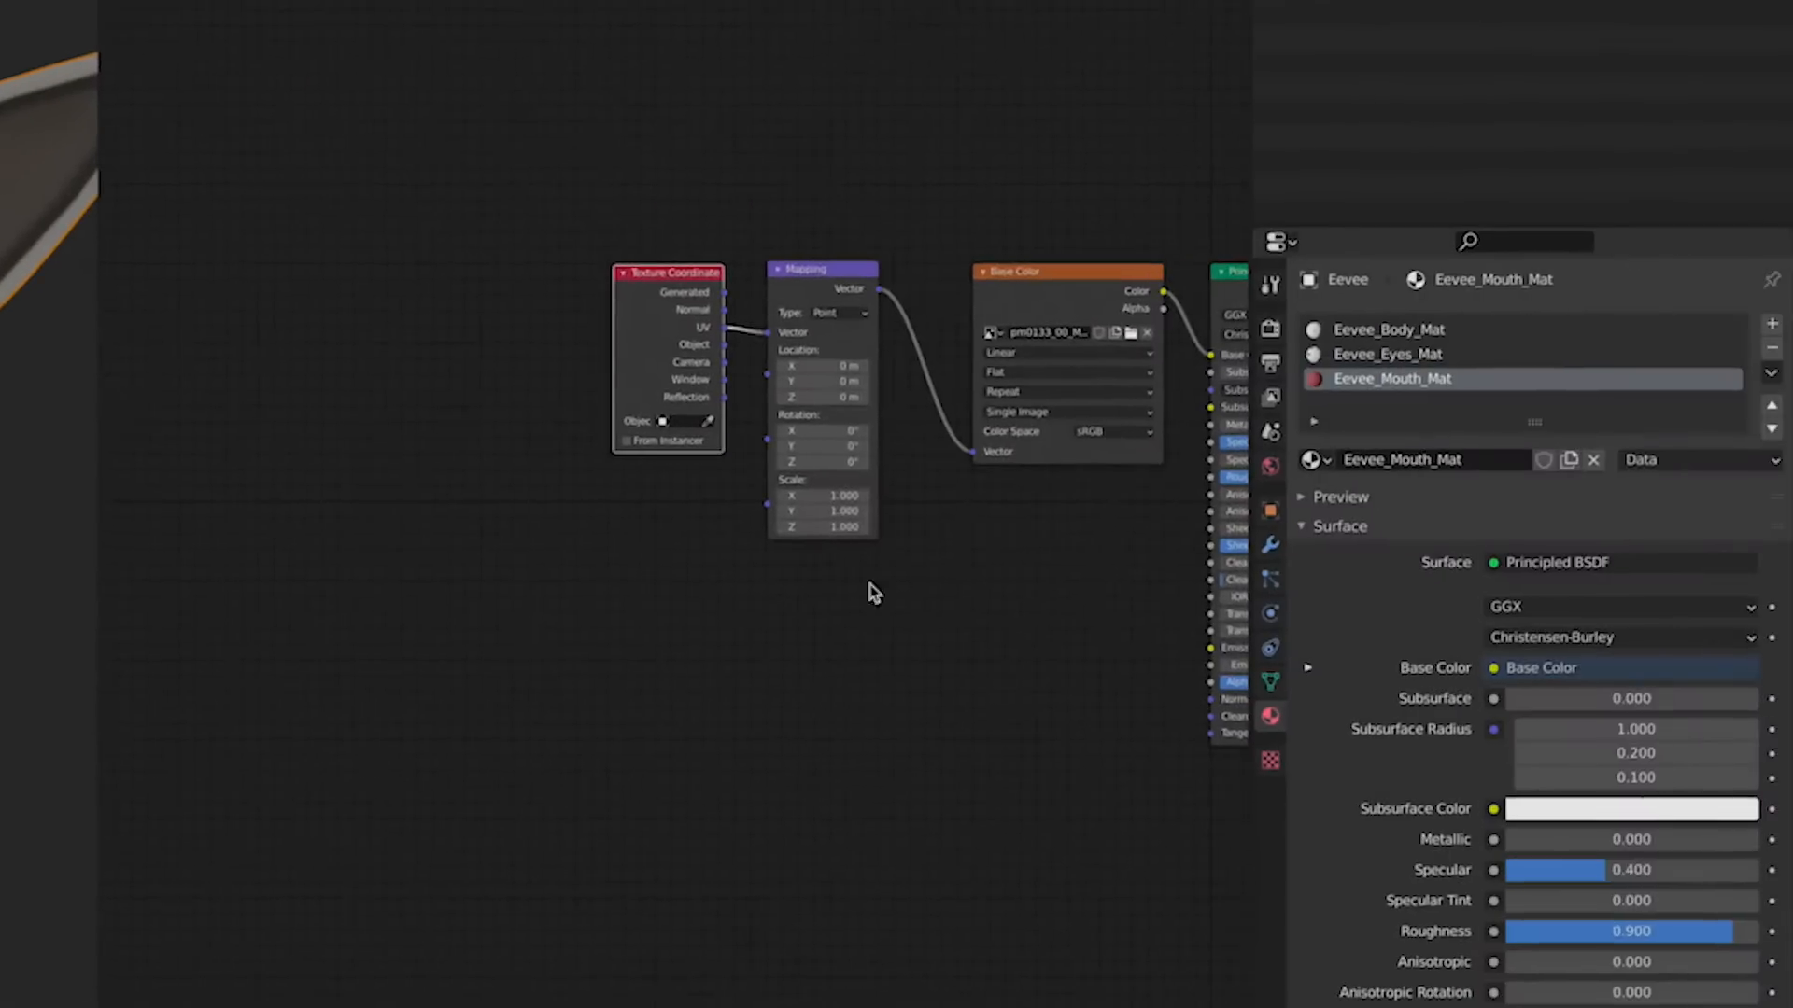
Step: Split the Shader Editor area horizontally into an upper and a lower editor
middle_click_drag(1045, 561, 692, 568)
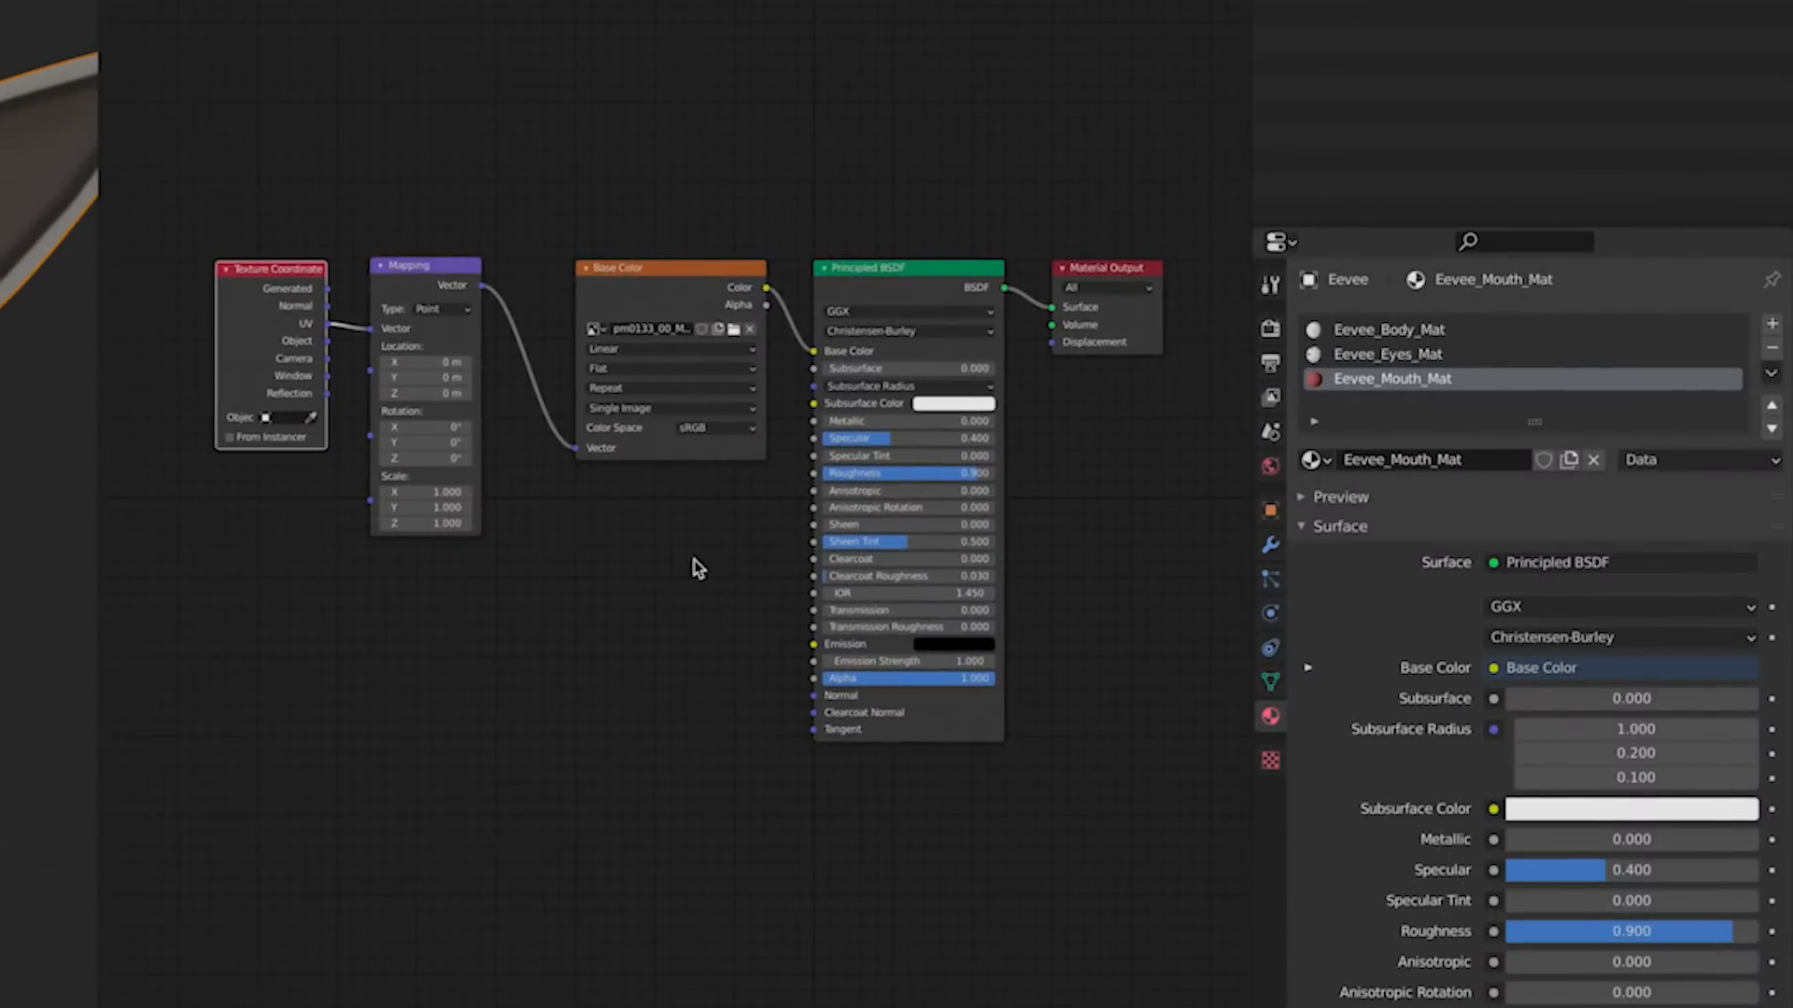
scroll(696, 566, "up", 2)
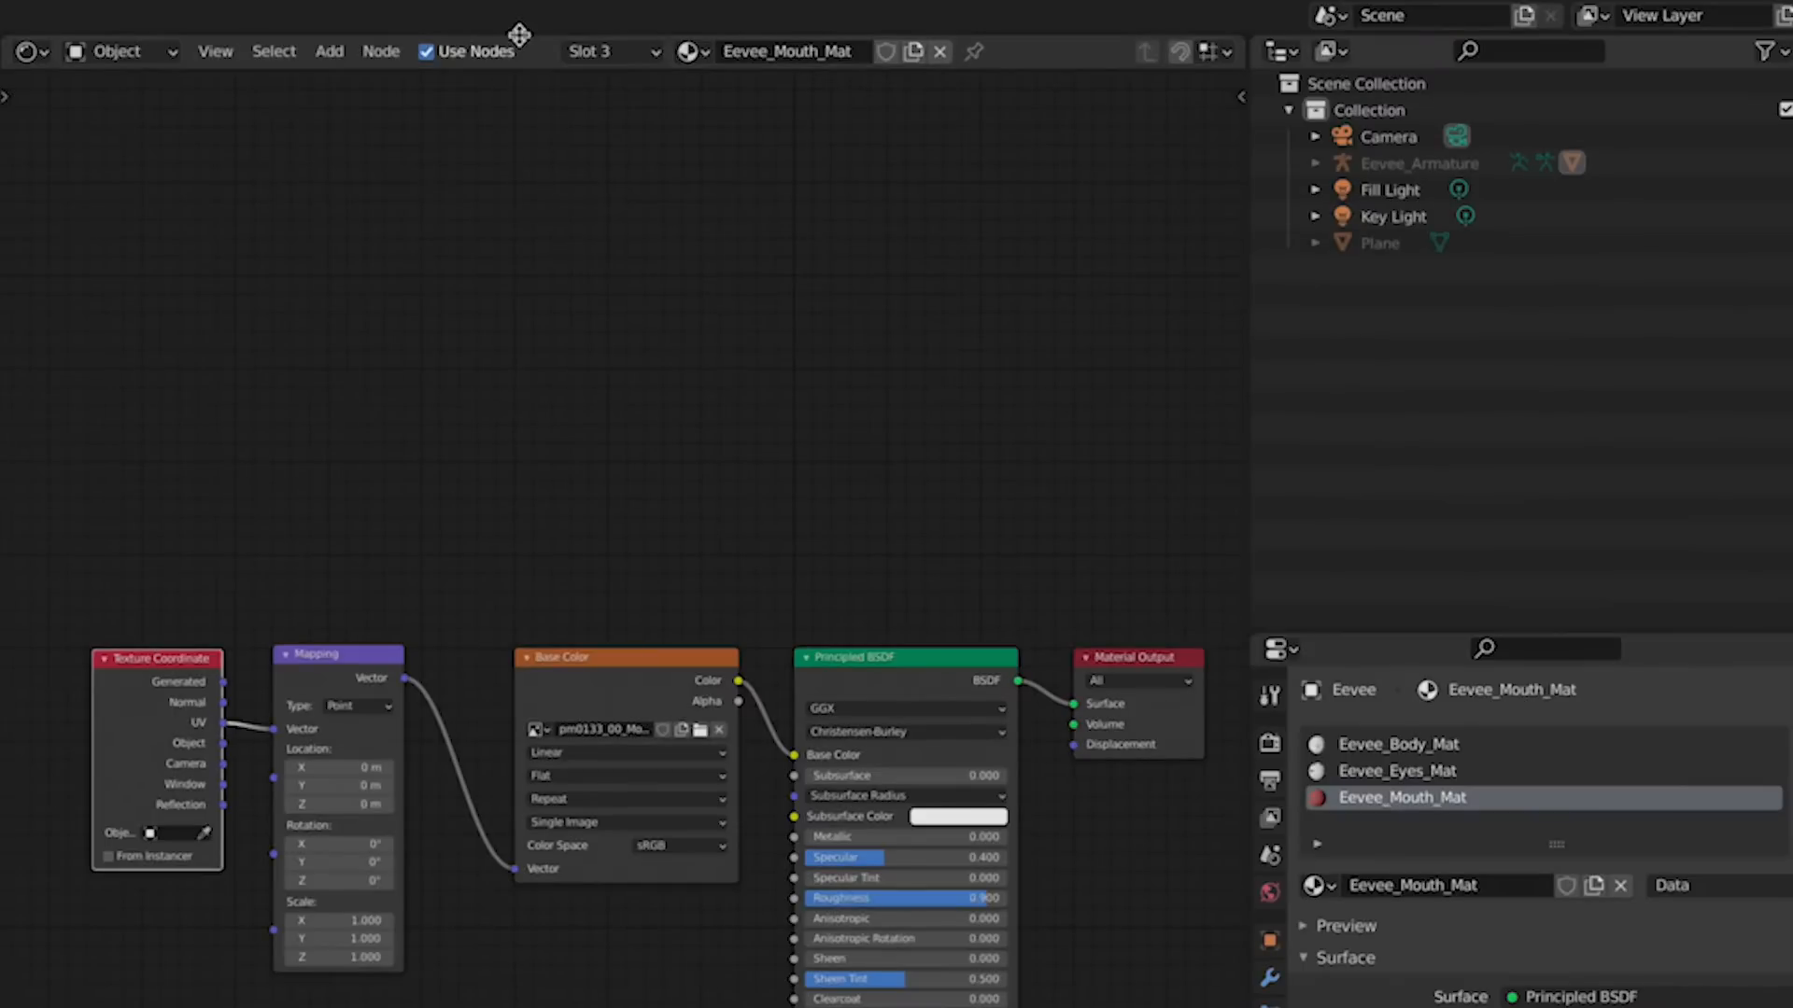
right_click(520, 33)
left_click(501, 105)
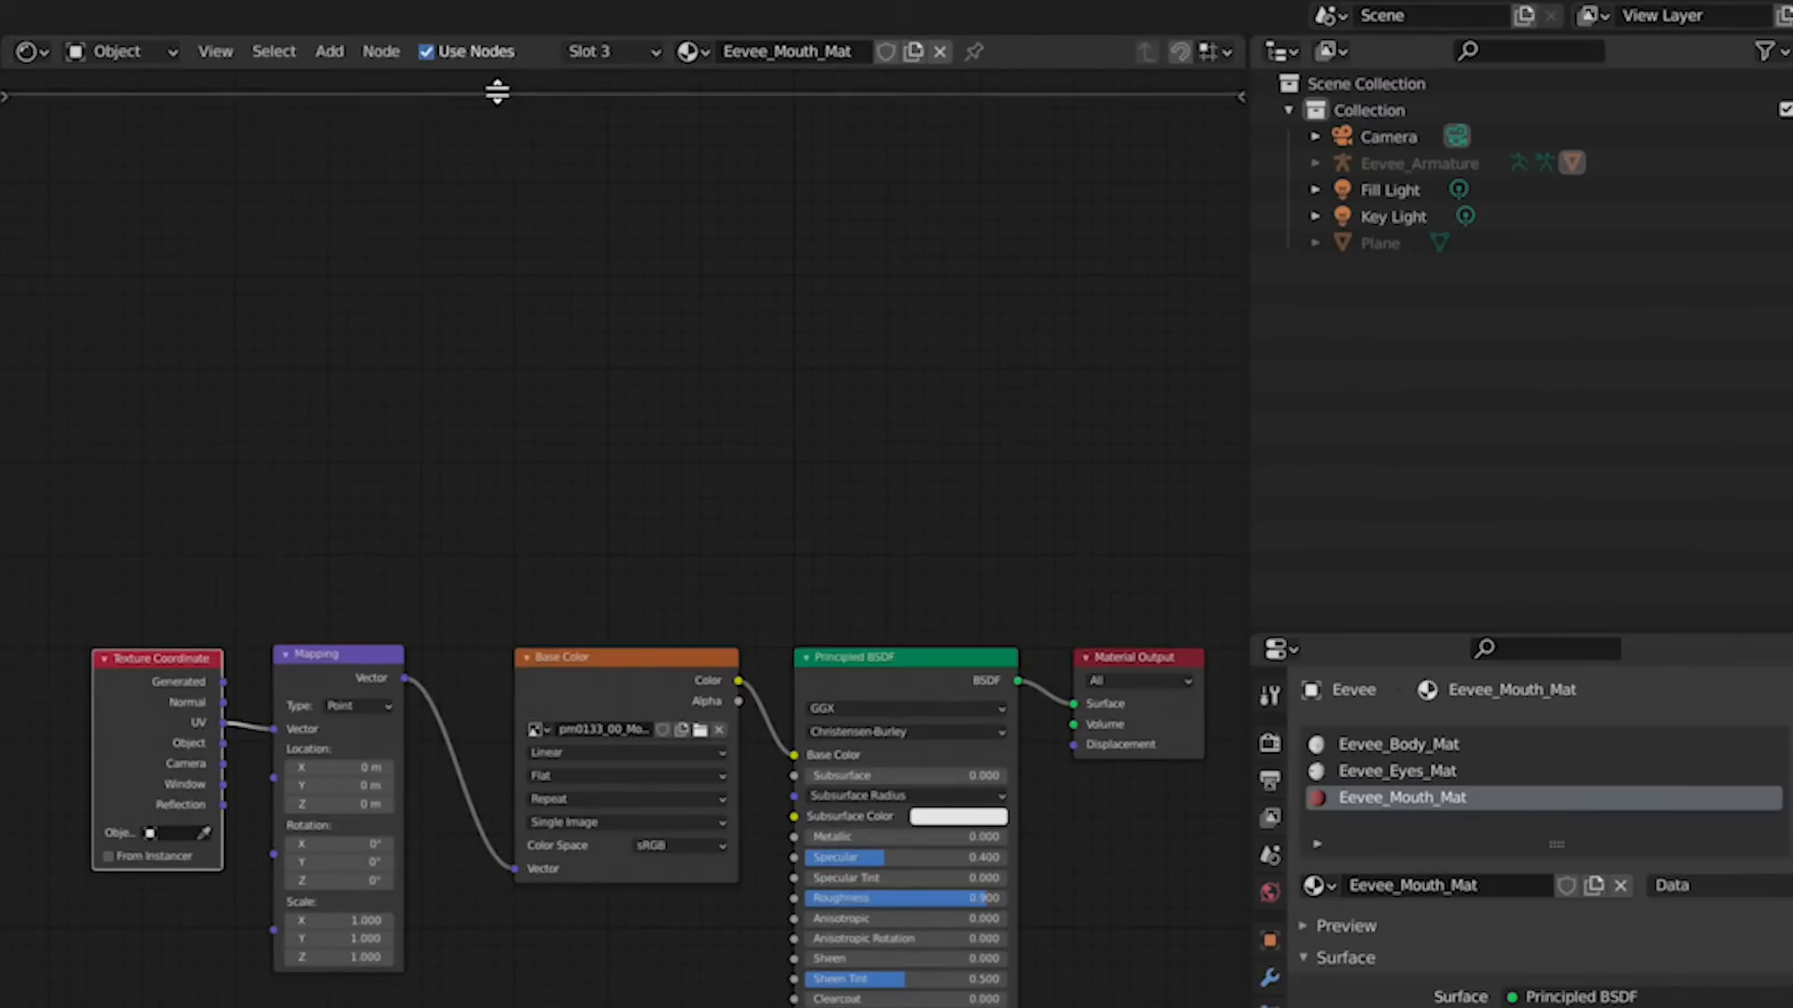
left_click(440, 896)
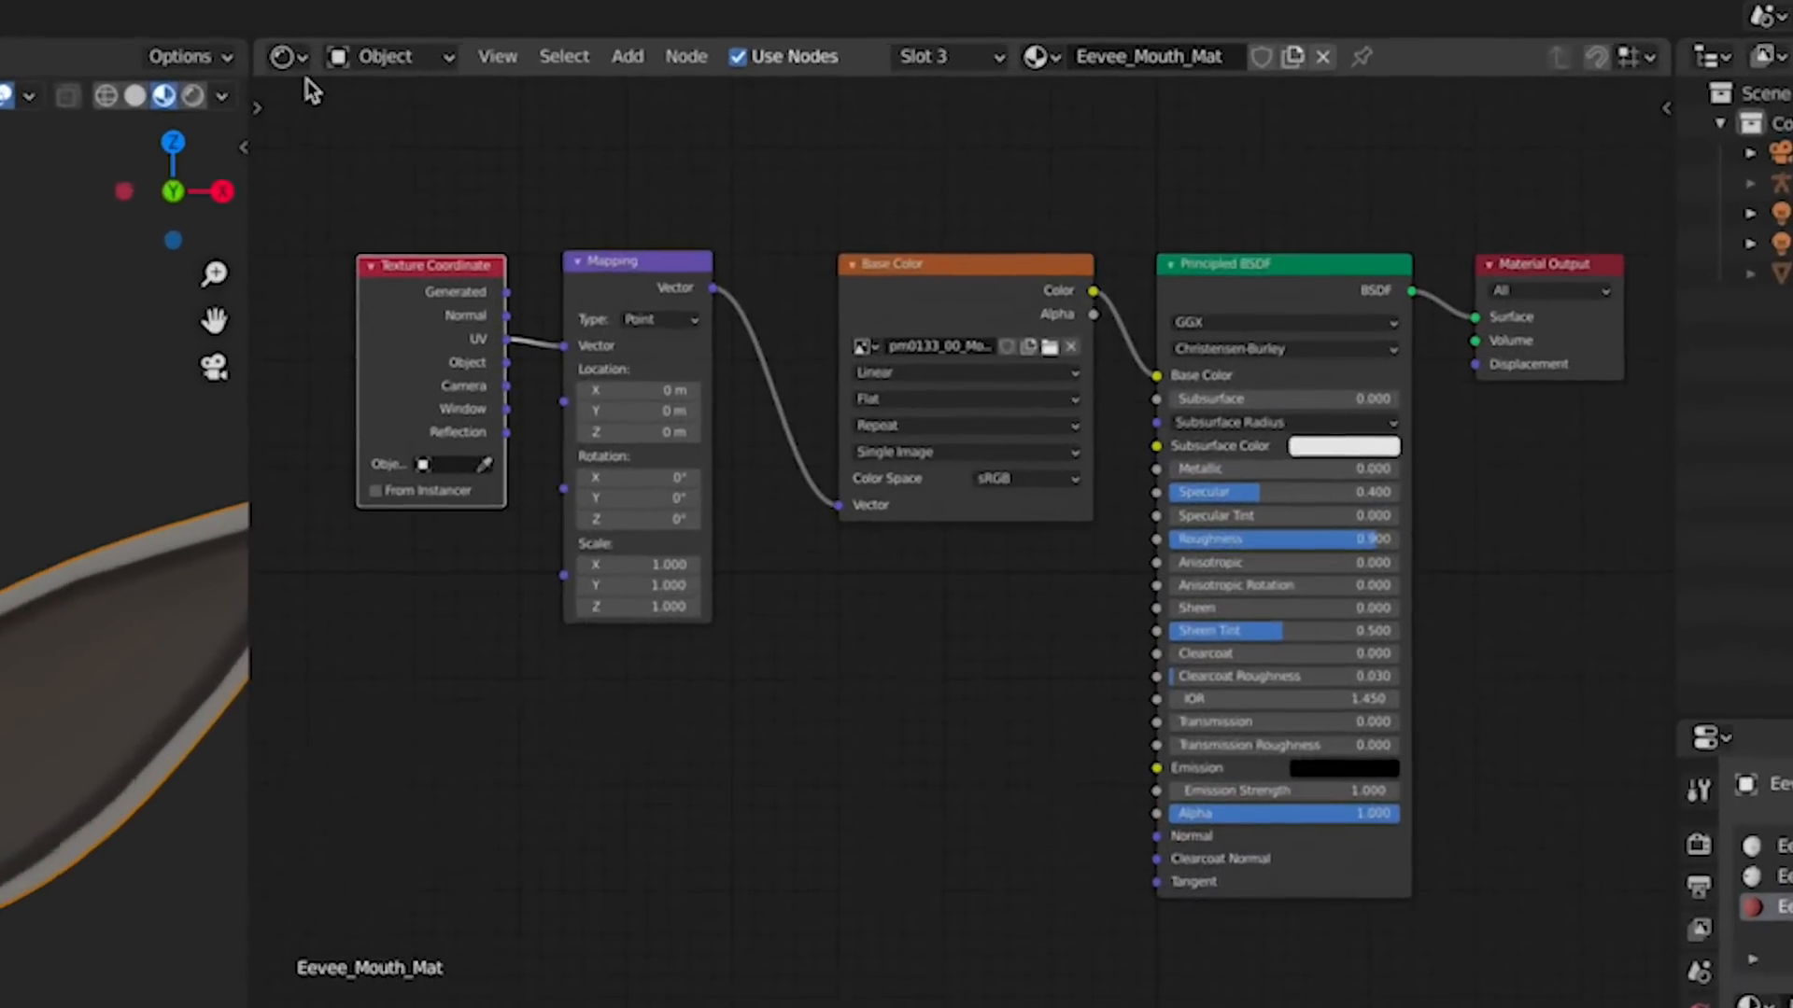
Step: Change the upper editor to a UV Editor and display pm0133_00_Mouth1_HighRes.png in it
left_click(733, 12)
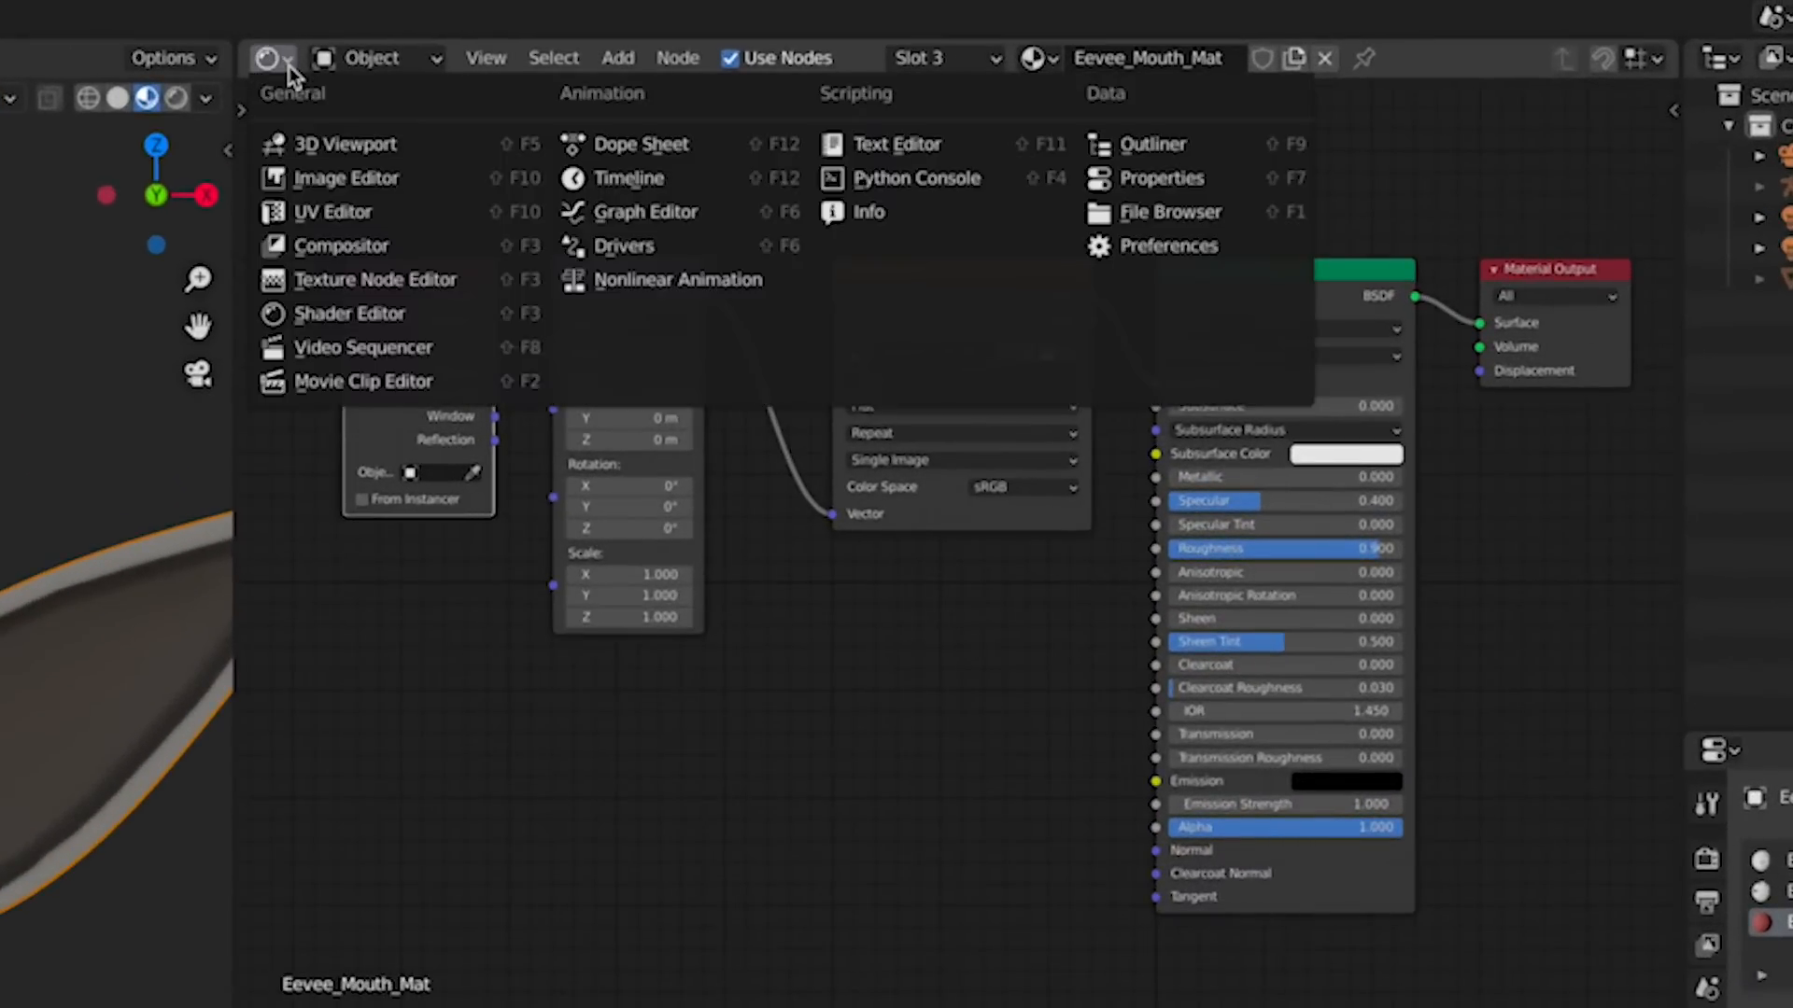
left_click(381, 210)
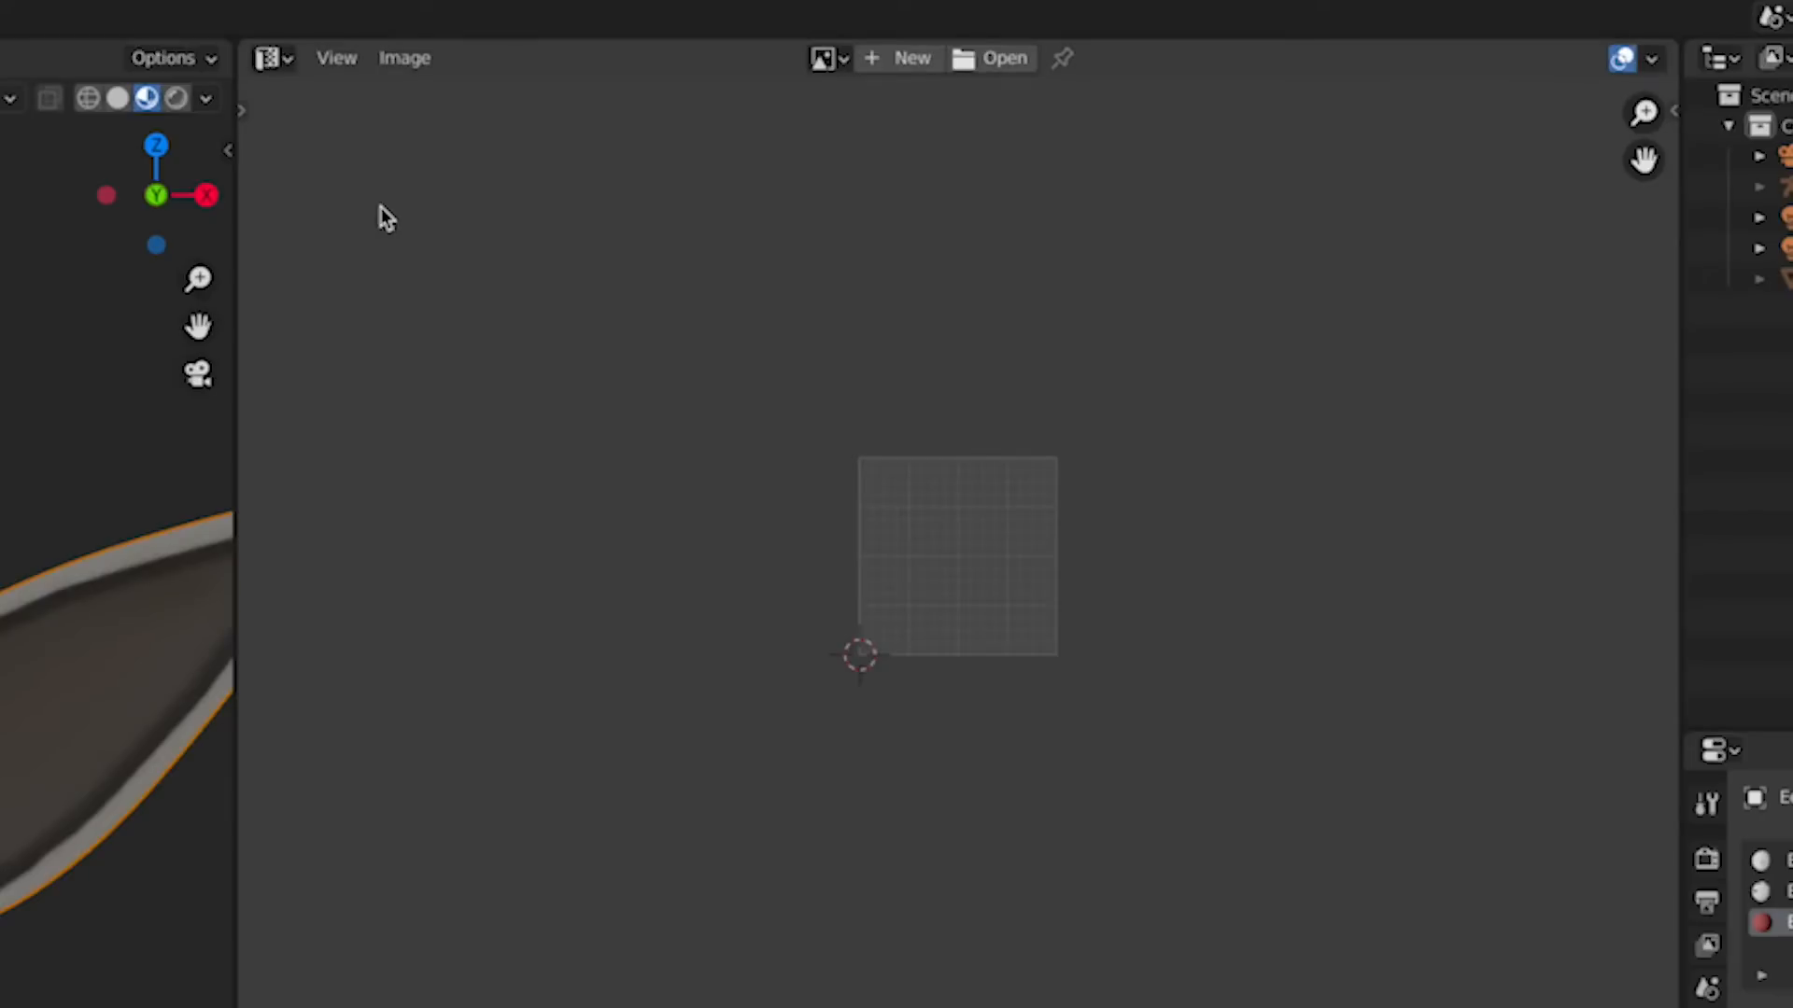
left_click(820, 59)
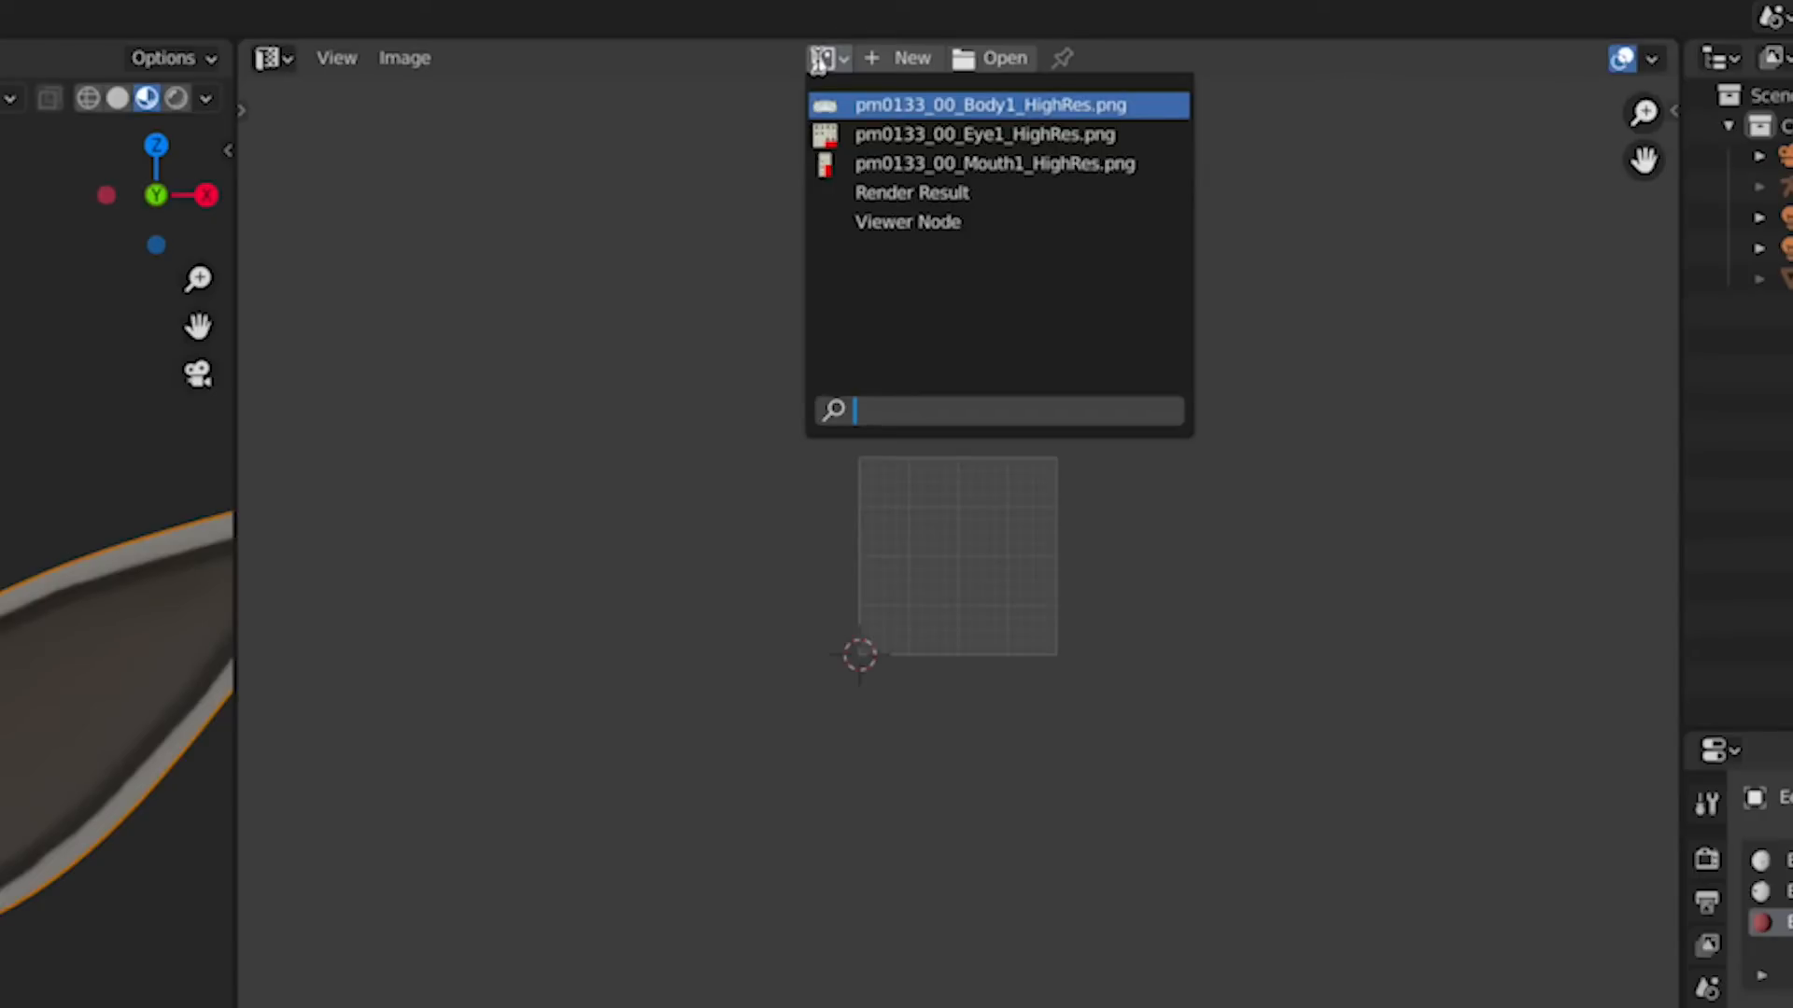
left_click(941, 163)
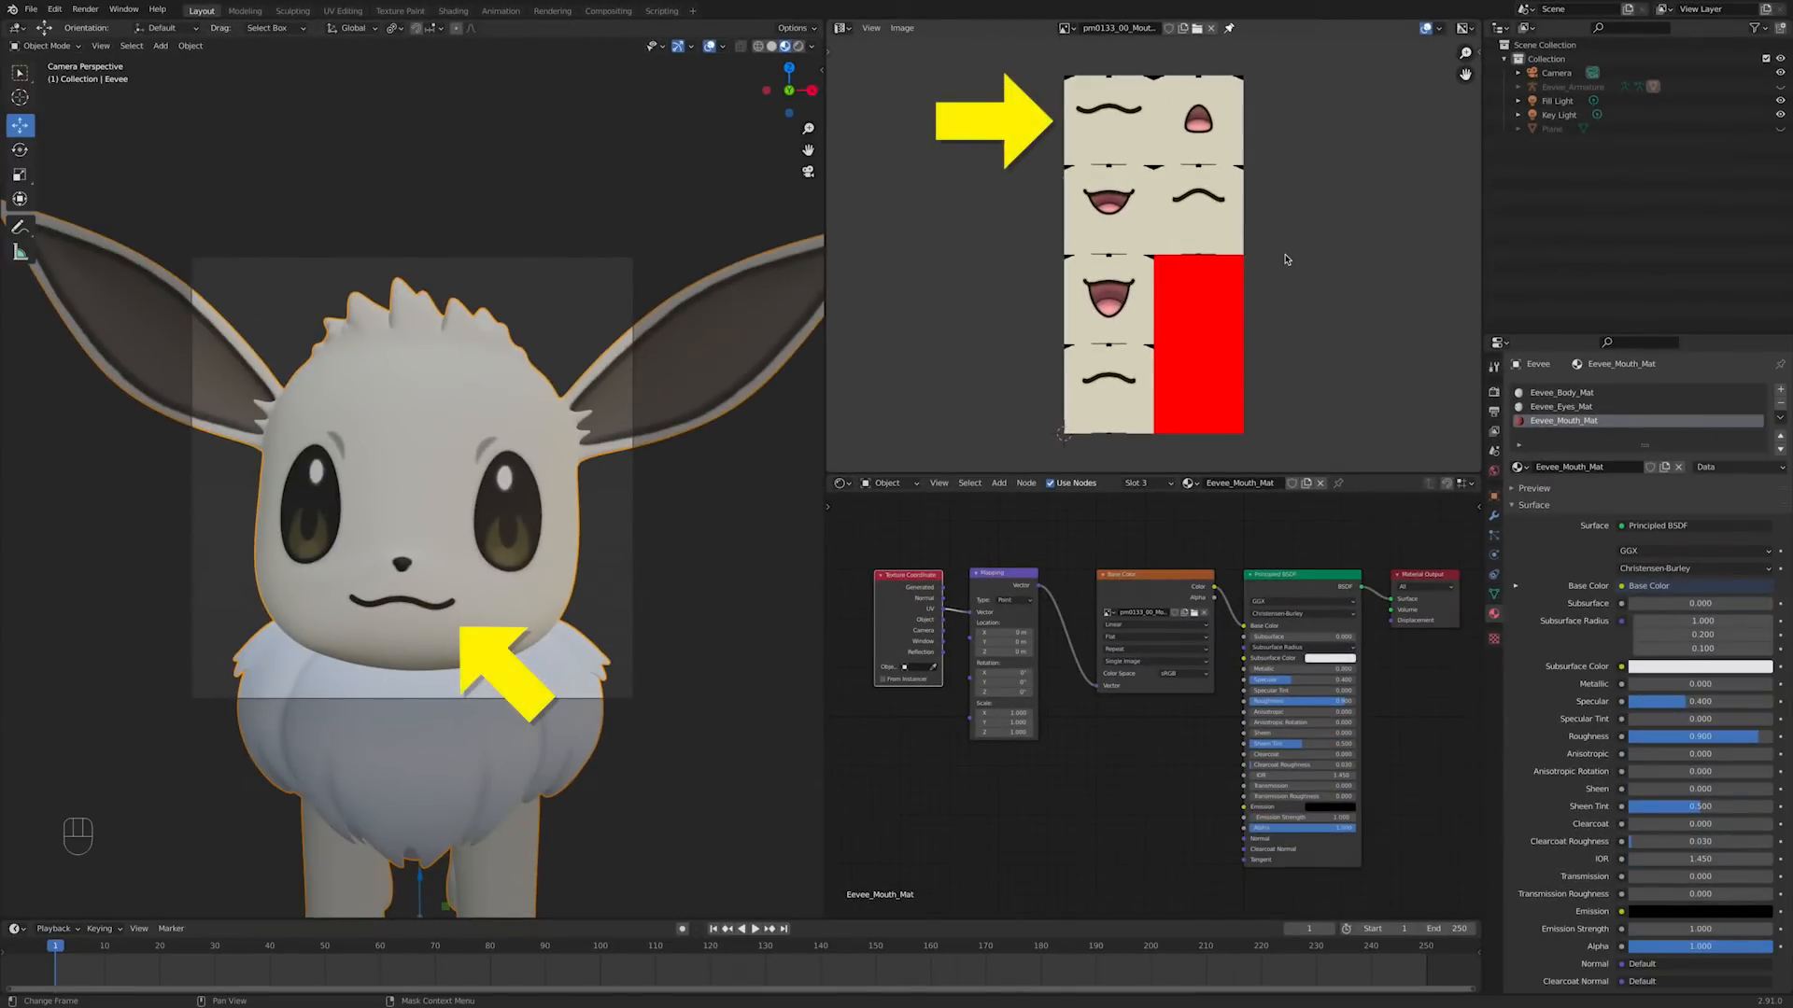
Step: Select the Eevee mesh faces assigned to Eevee_Mouth_Mat in Edit Mode so their UVs display over the mouth texture
key("Tab")
left_click(557, 332)
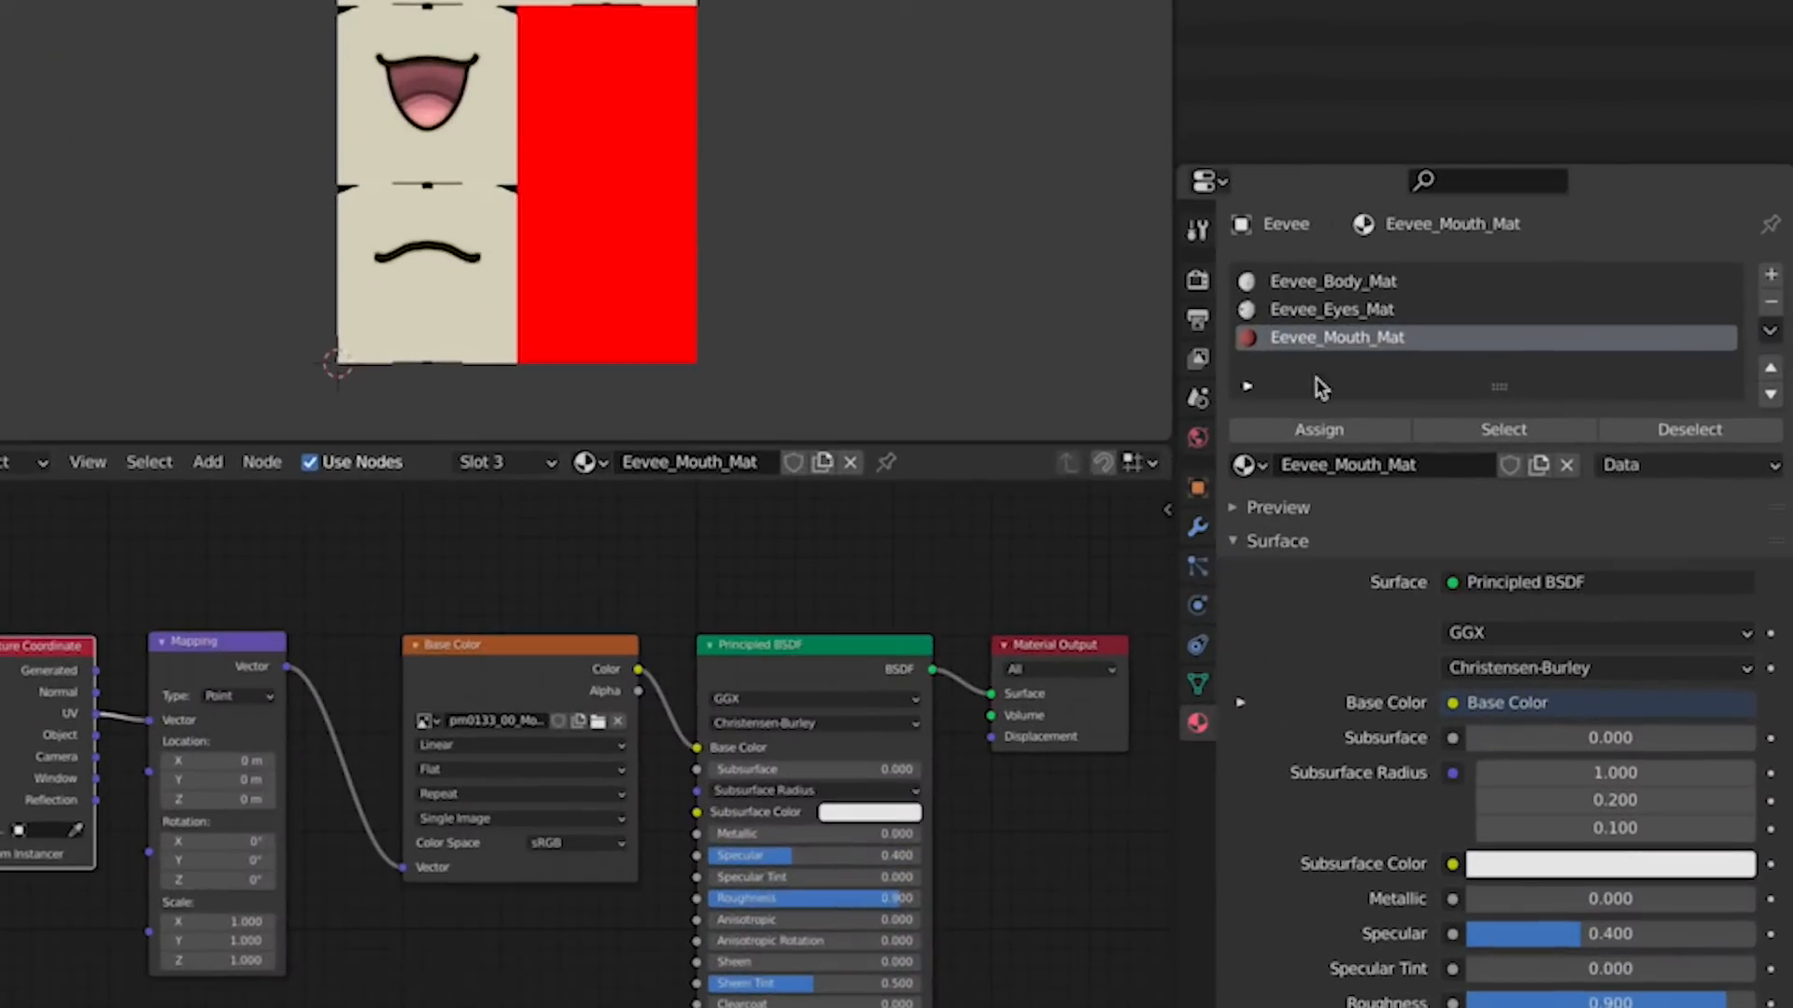
left_click(1493, 428)
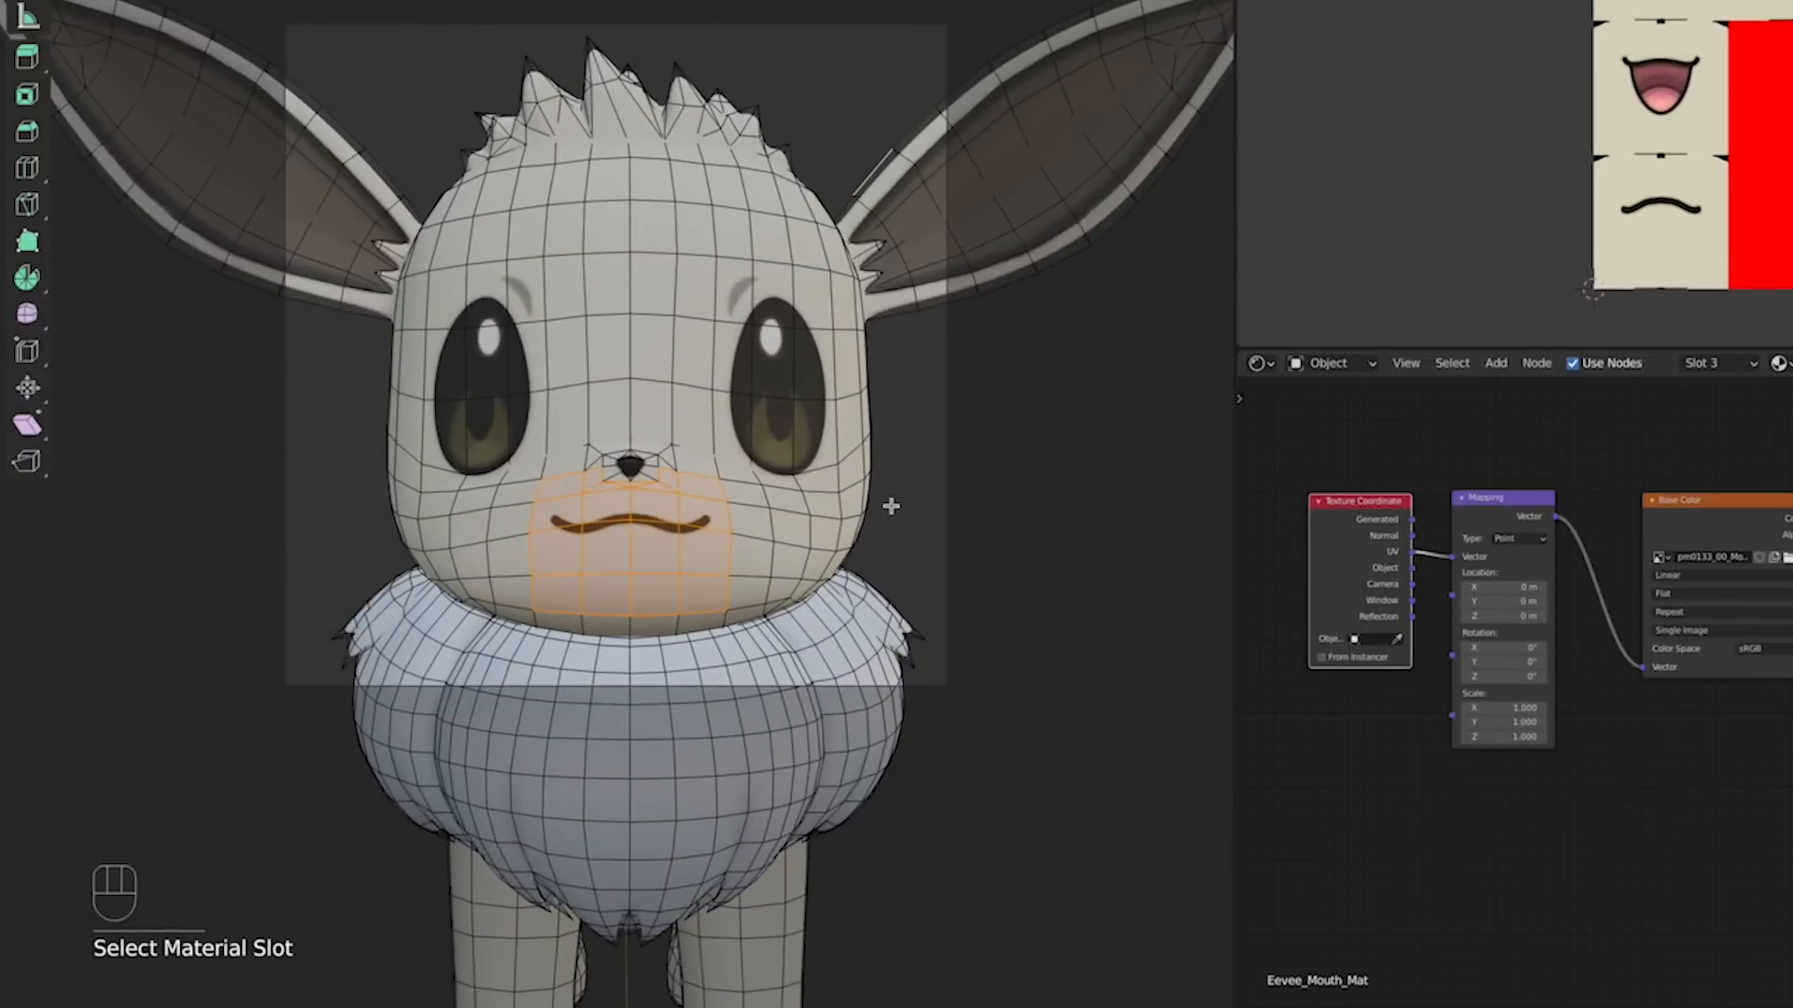
scroll(1578, 101, "down", 7)
middle_click_drag(1576, 98, 1573, 207)
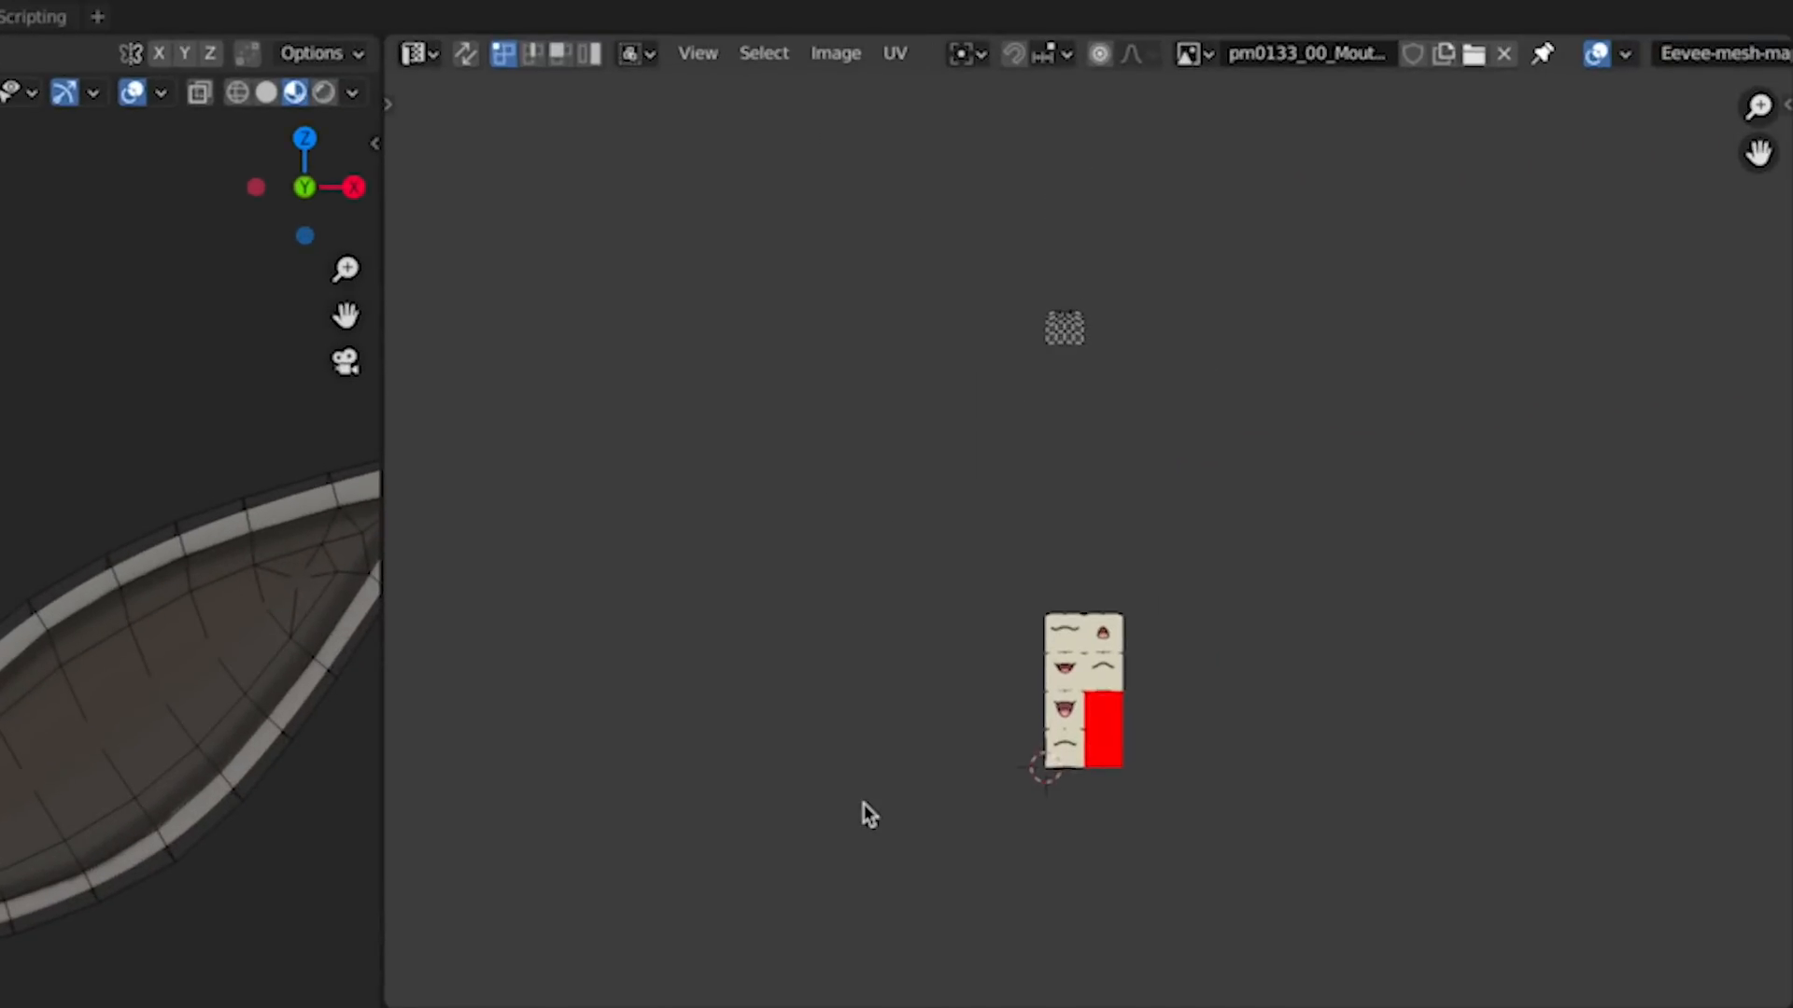
scroll(865, 808, "up", 1)
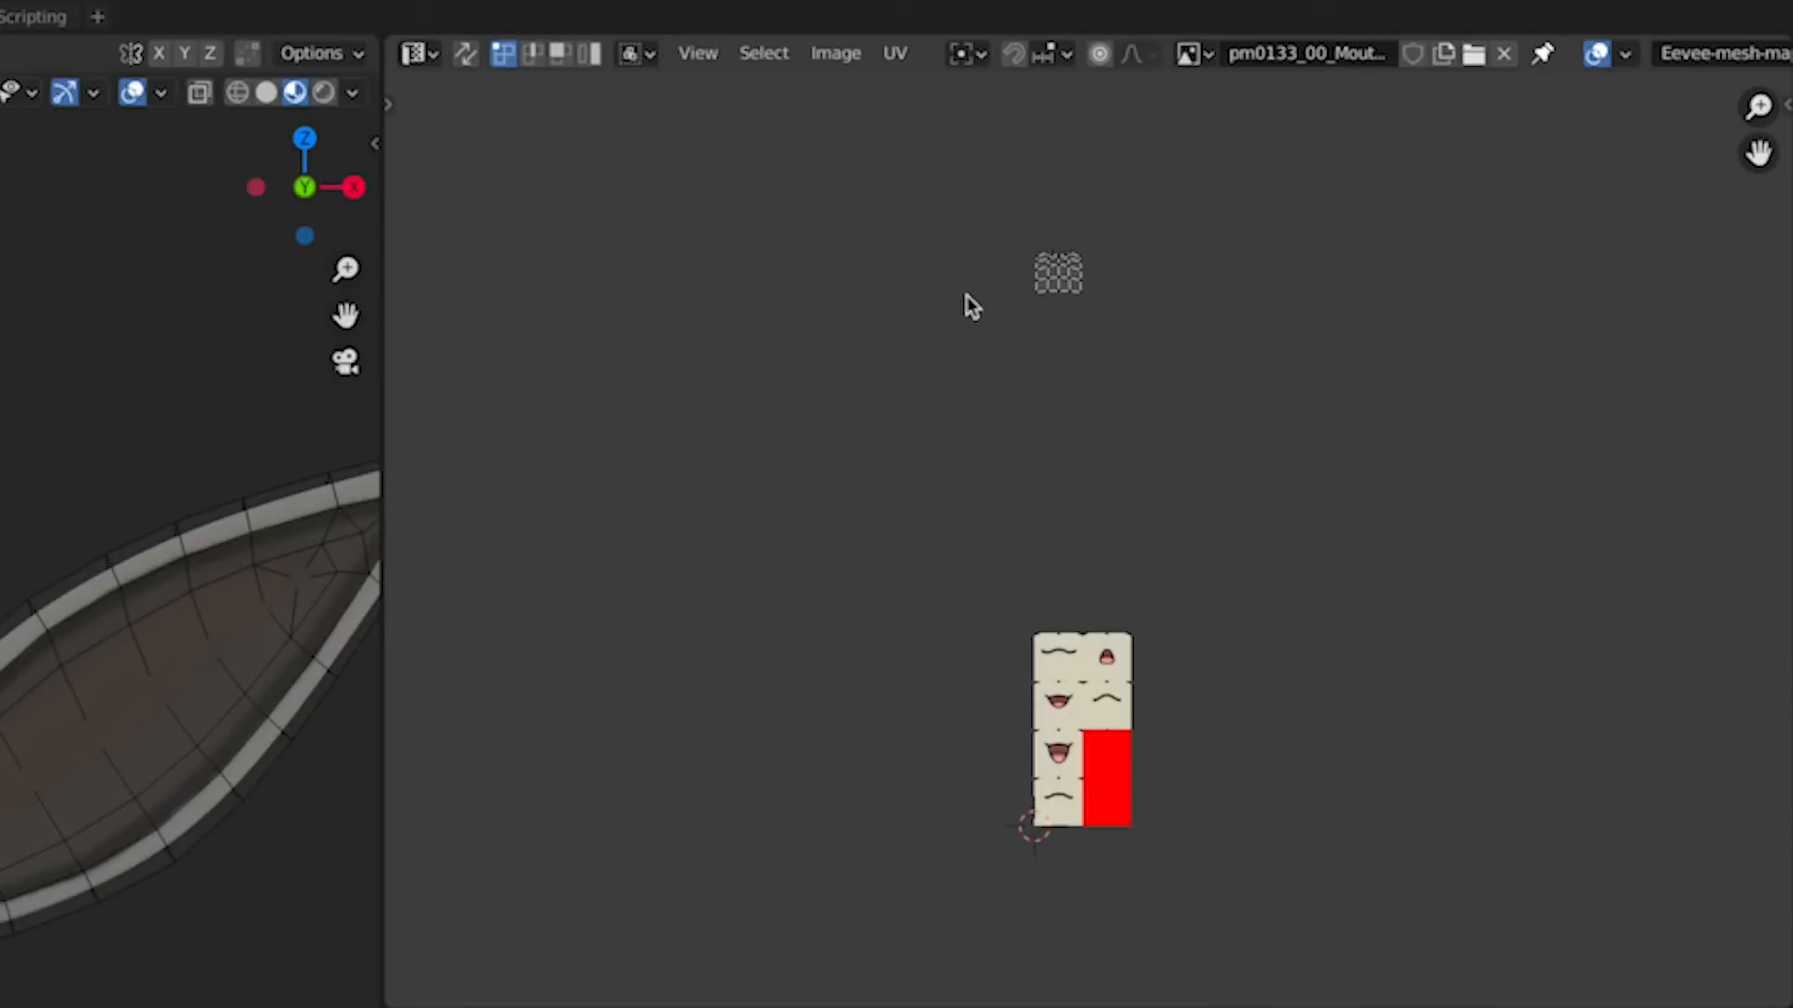
Step: Select all the mouth UVs and move them twice along Y by -1 each time
key("a")
key("g")
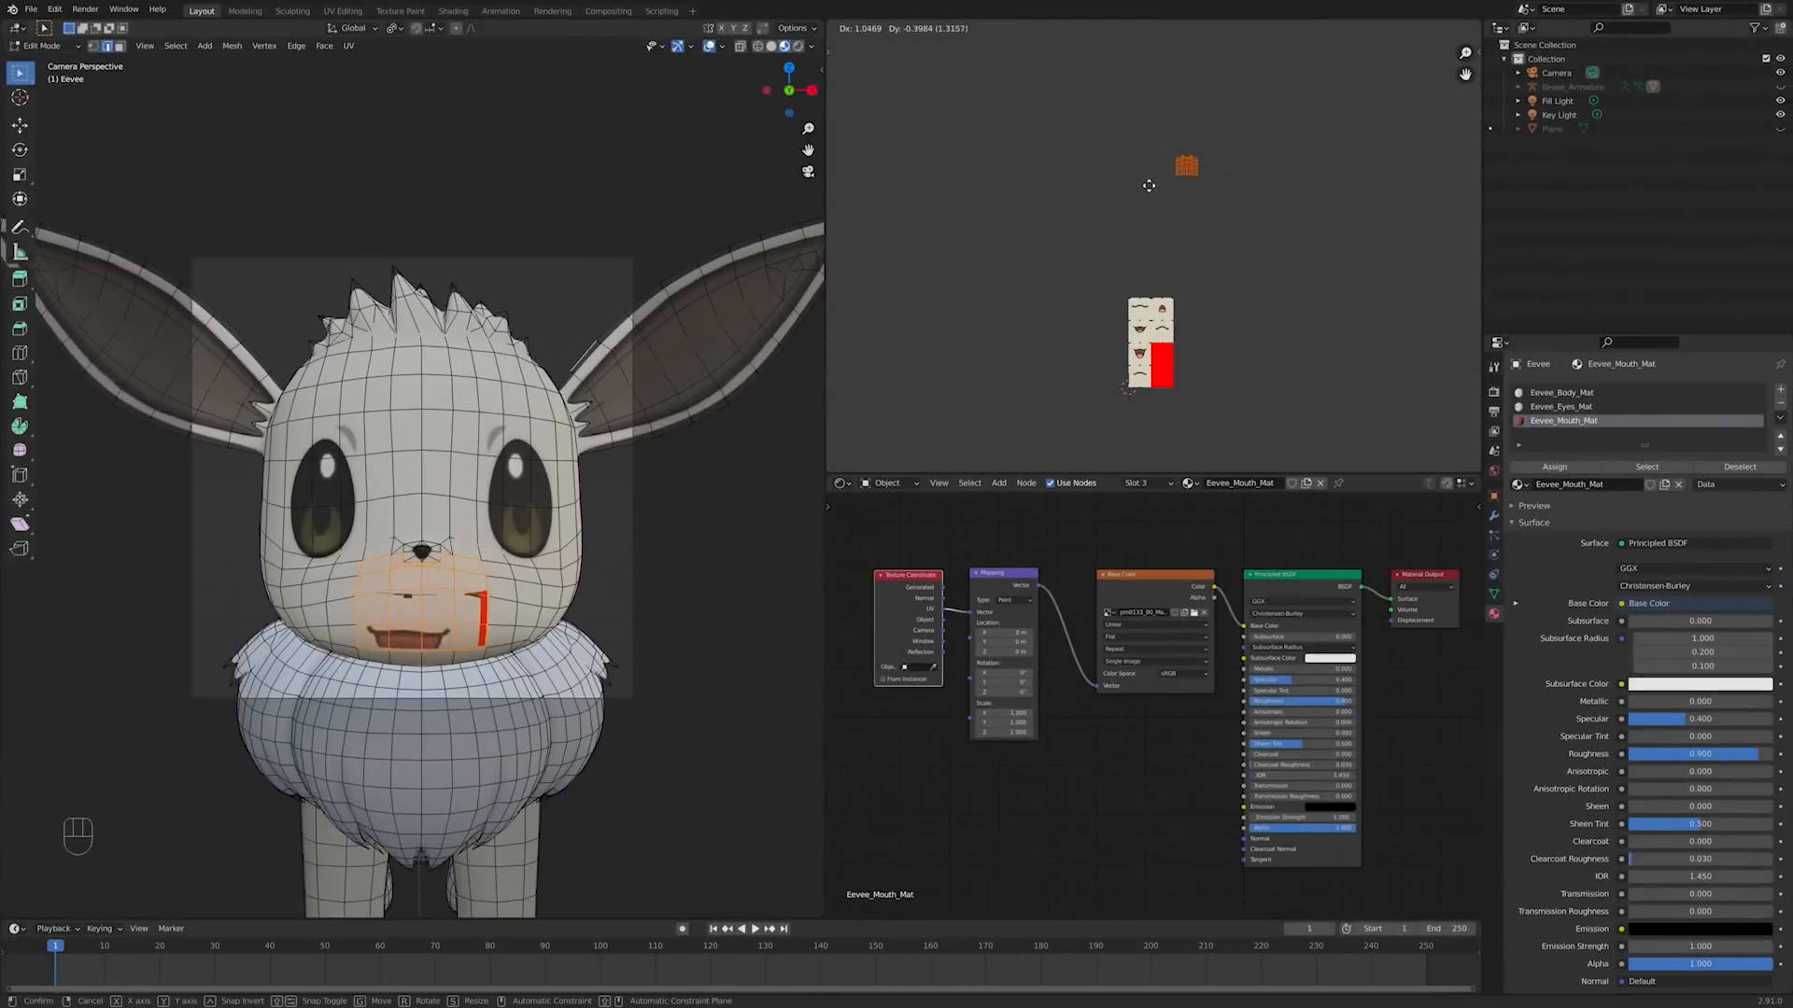
right_click(1171, 209)
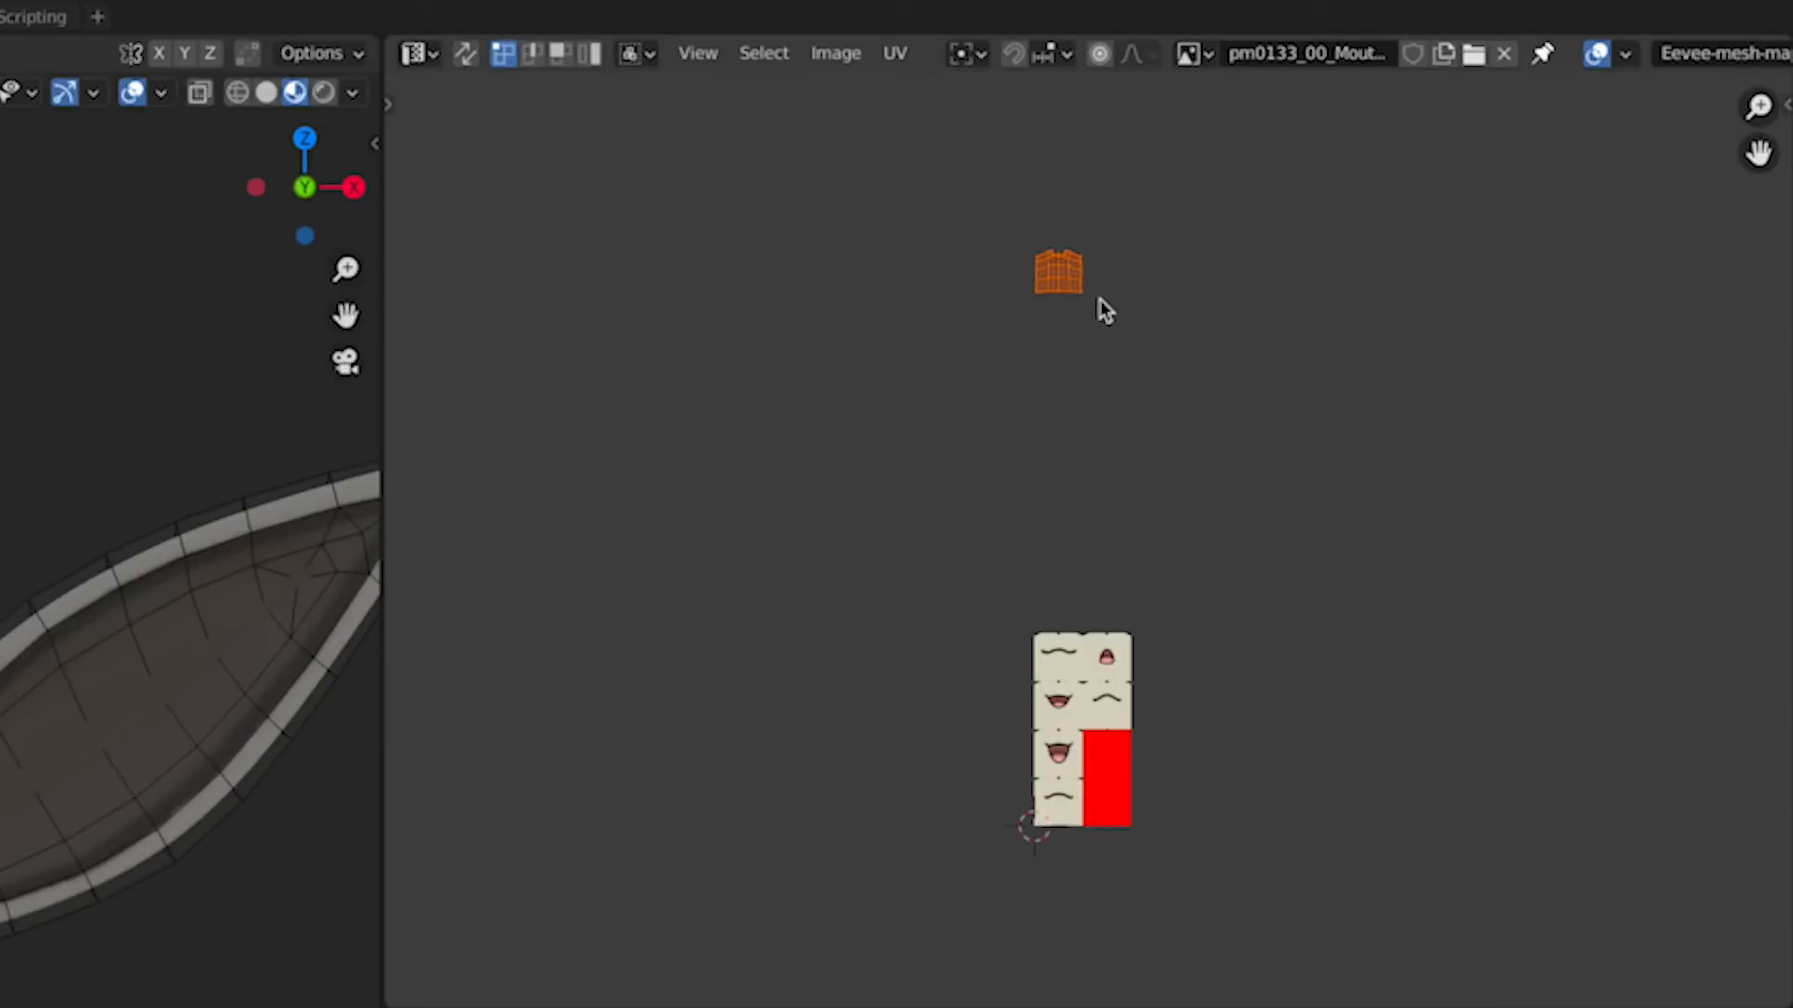
type("gy")
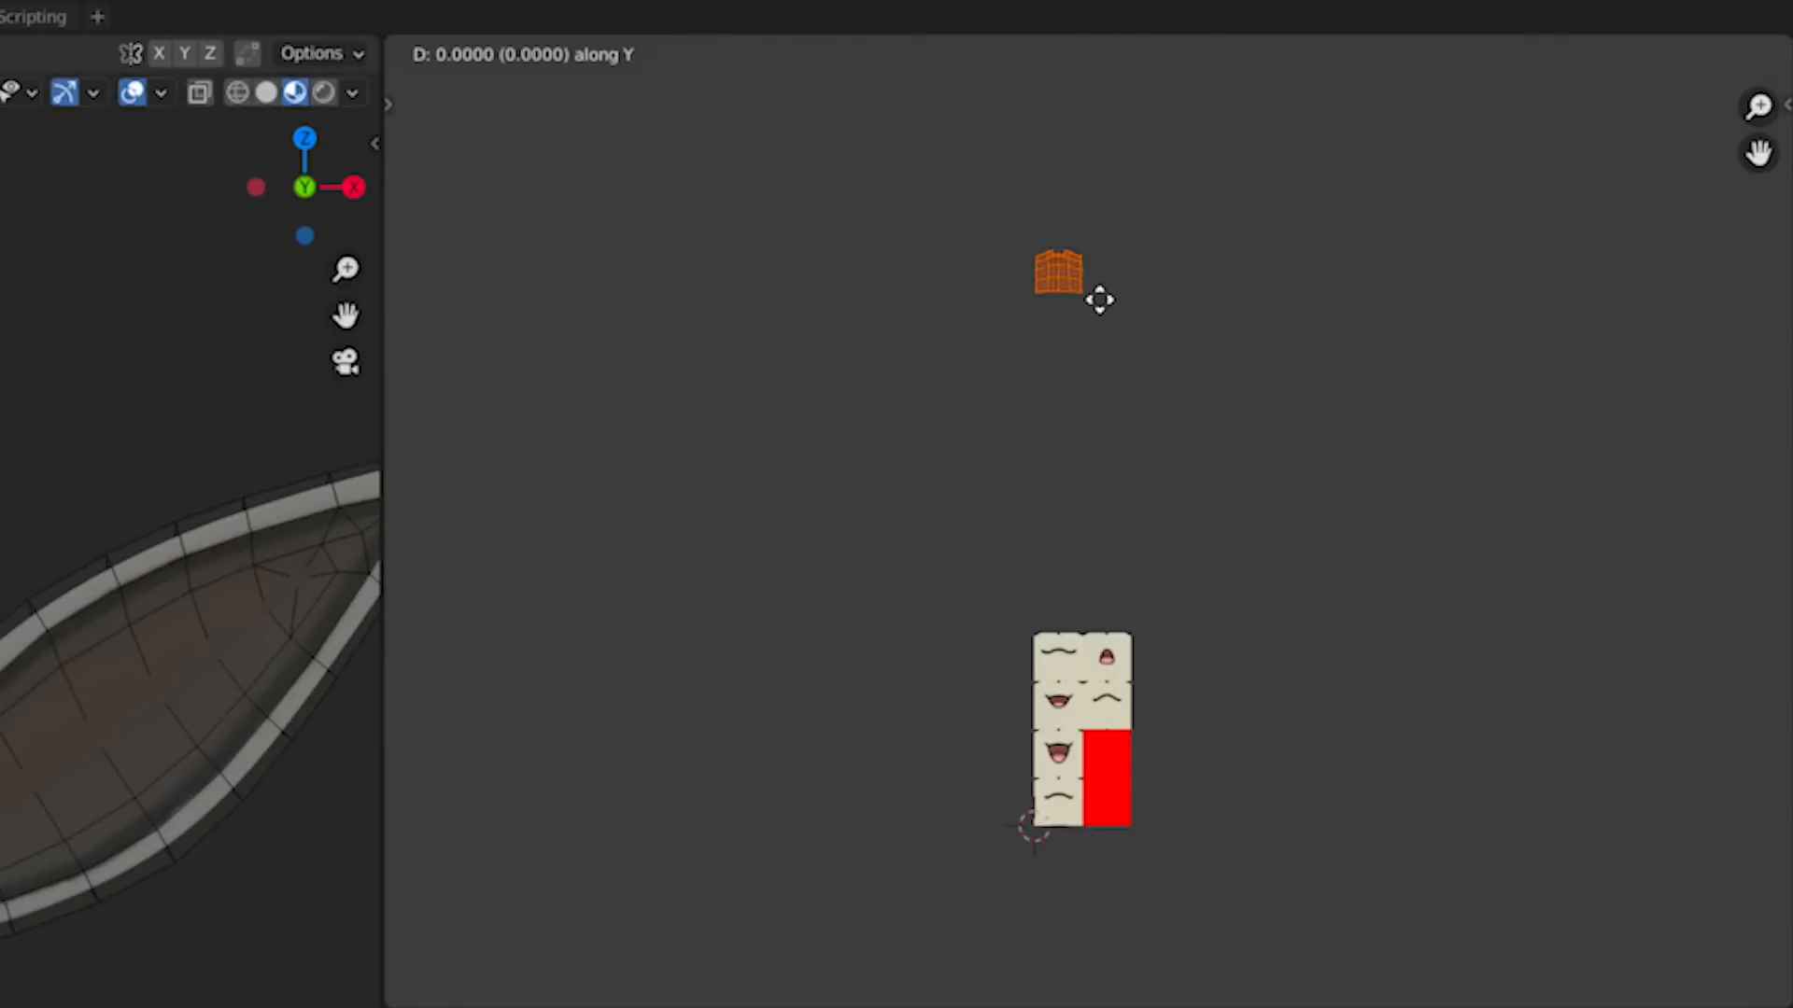
type("-1")
key("Return")
type("g")
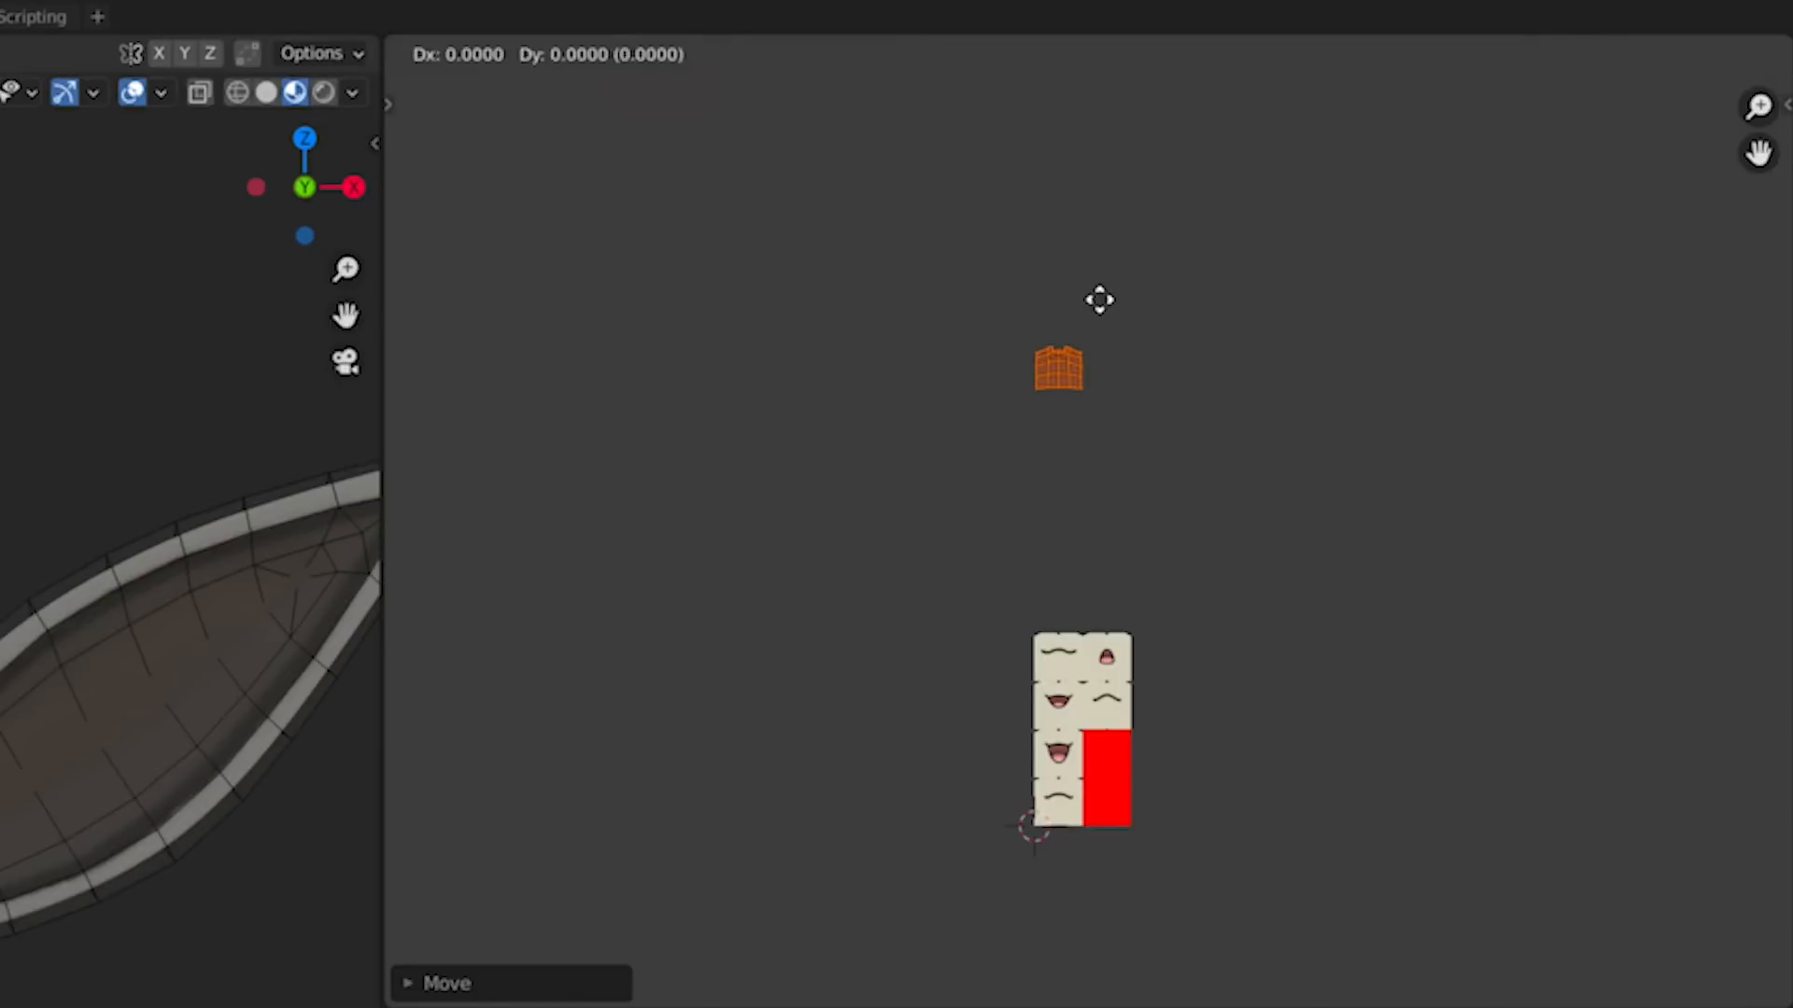
type("y-1")
key("Return")
Step: Move the mouth UVs along Y by -1 two more times, onto the closed-mouth tile of the texture, and deselect them
type("g")
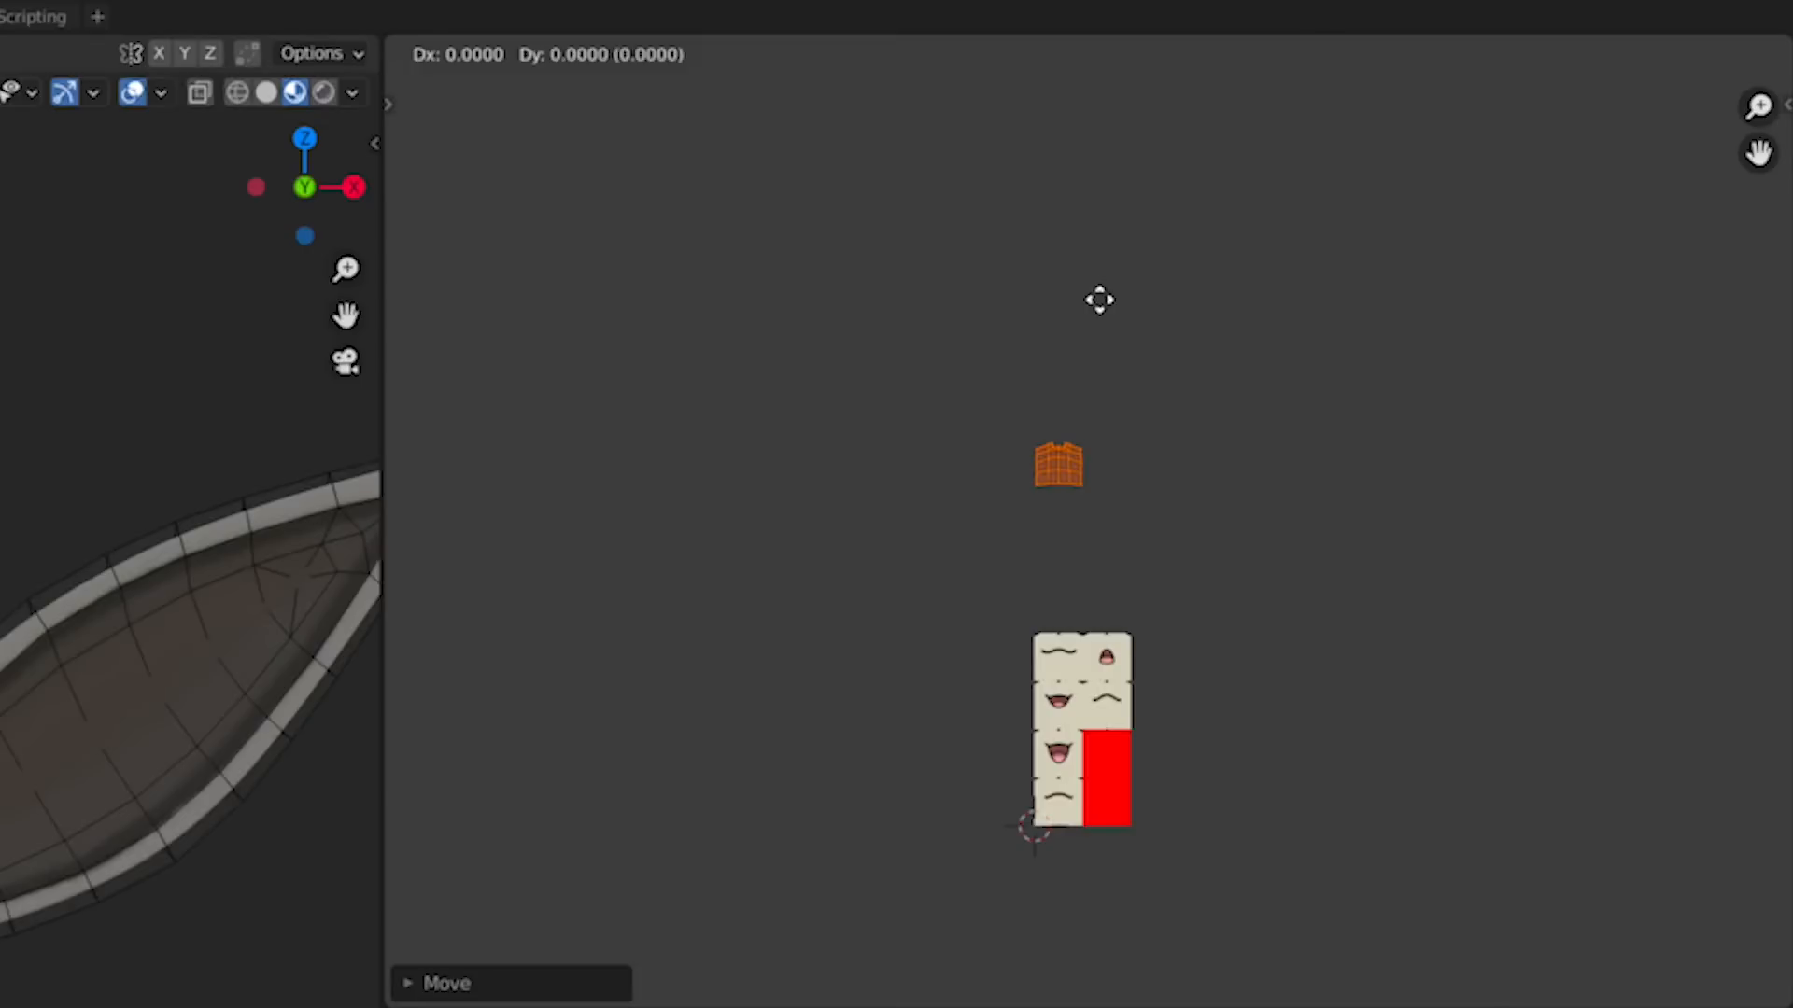
type("y-1")
key("Return")
type("gy")
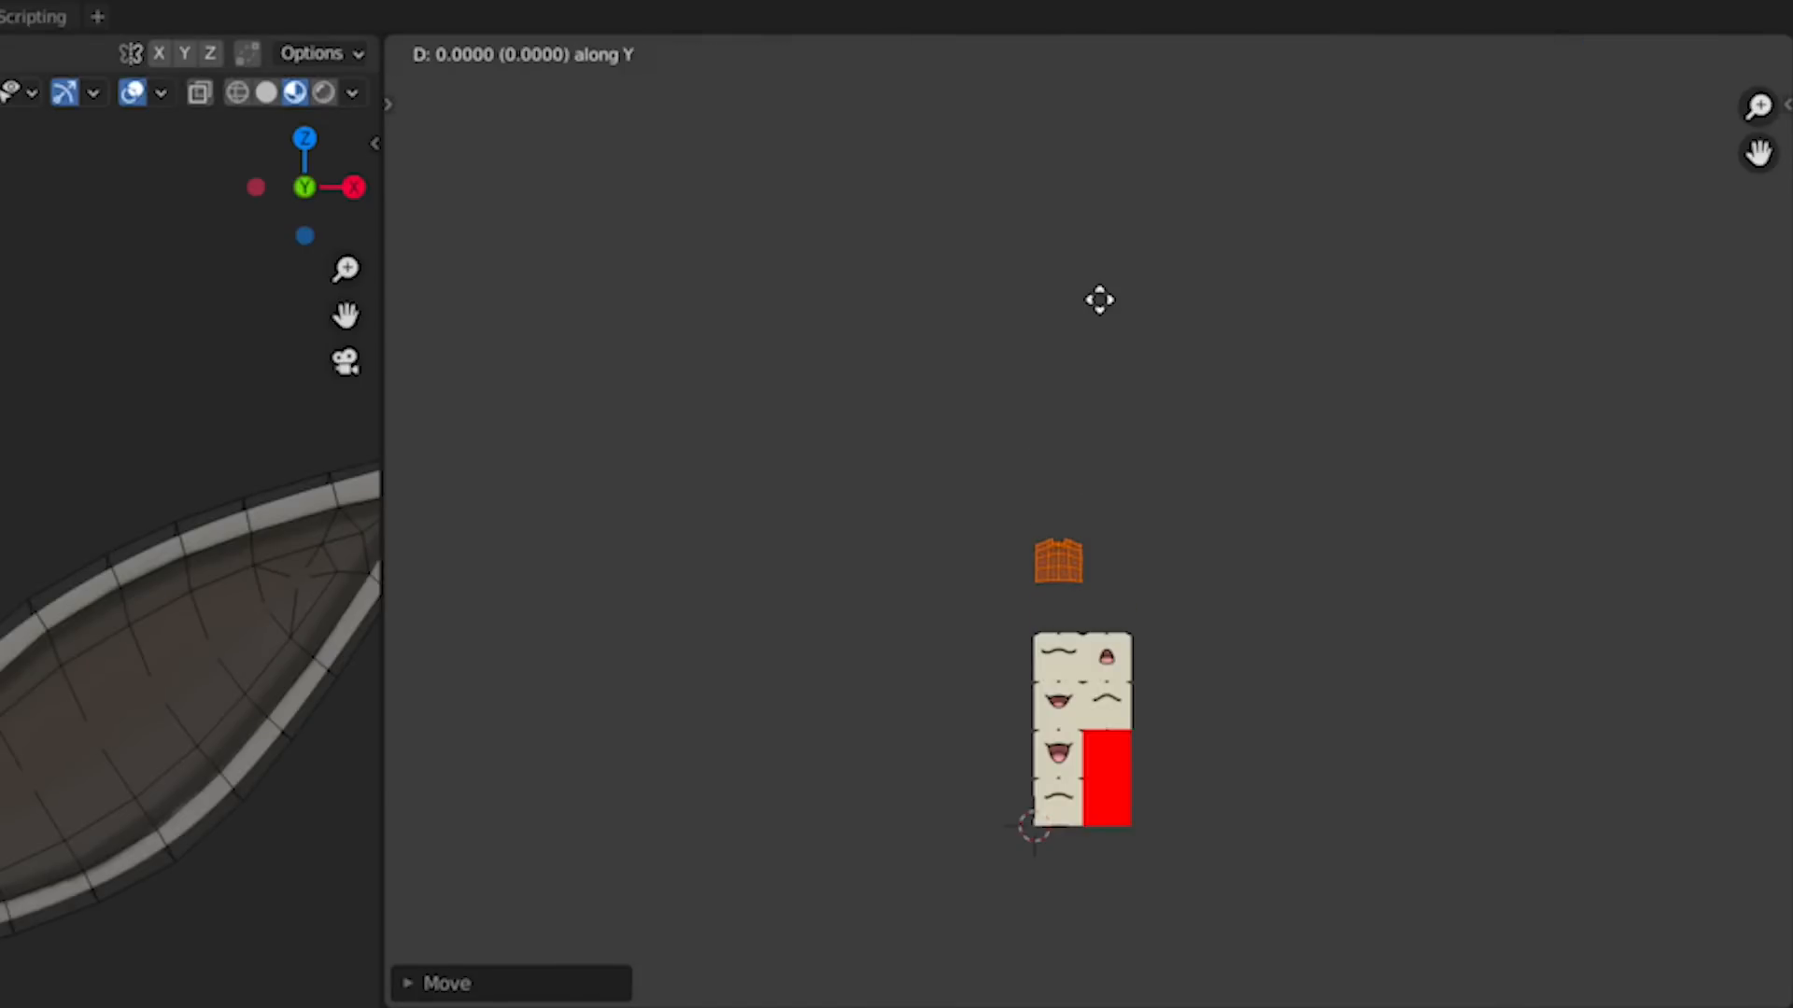
type("-1")
key("Return")
scroll(1089, 505, "up", 5)
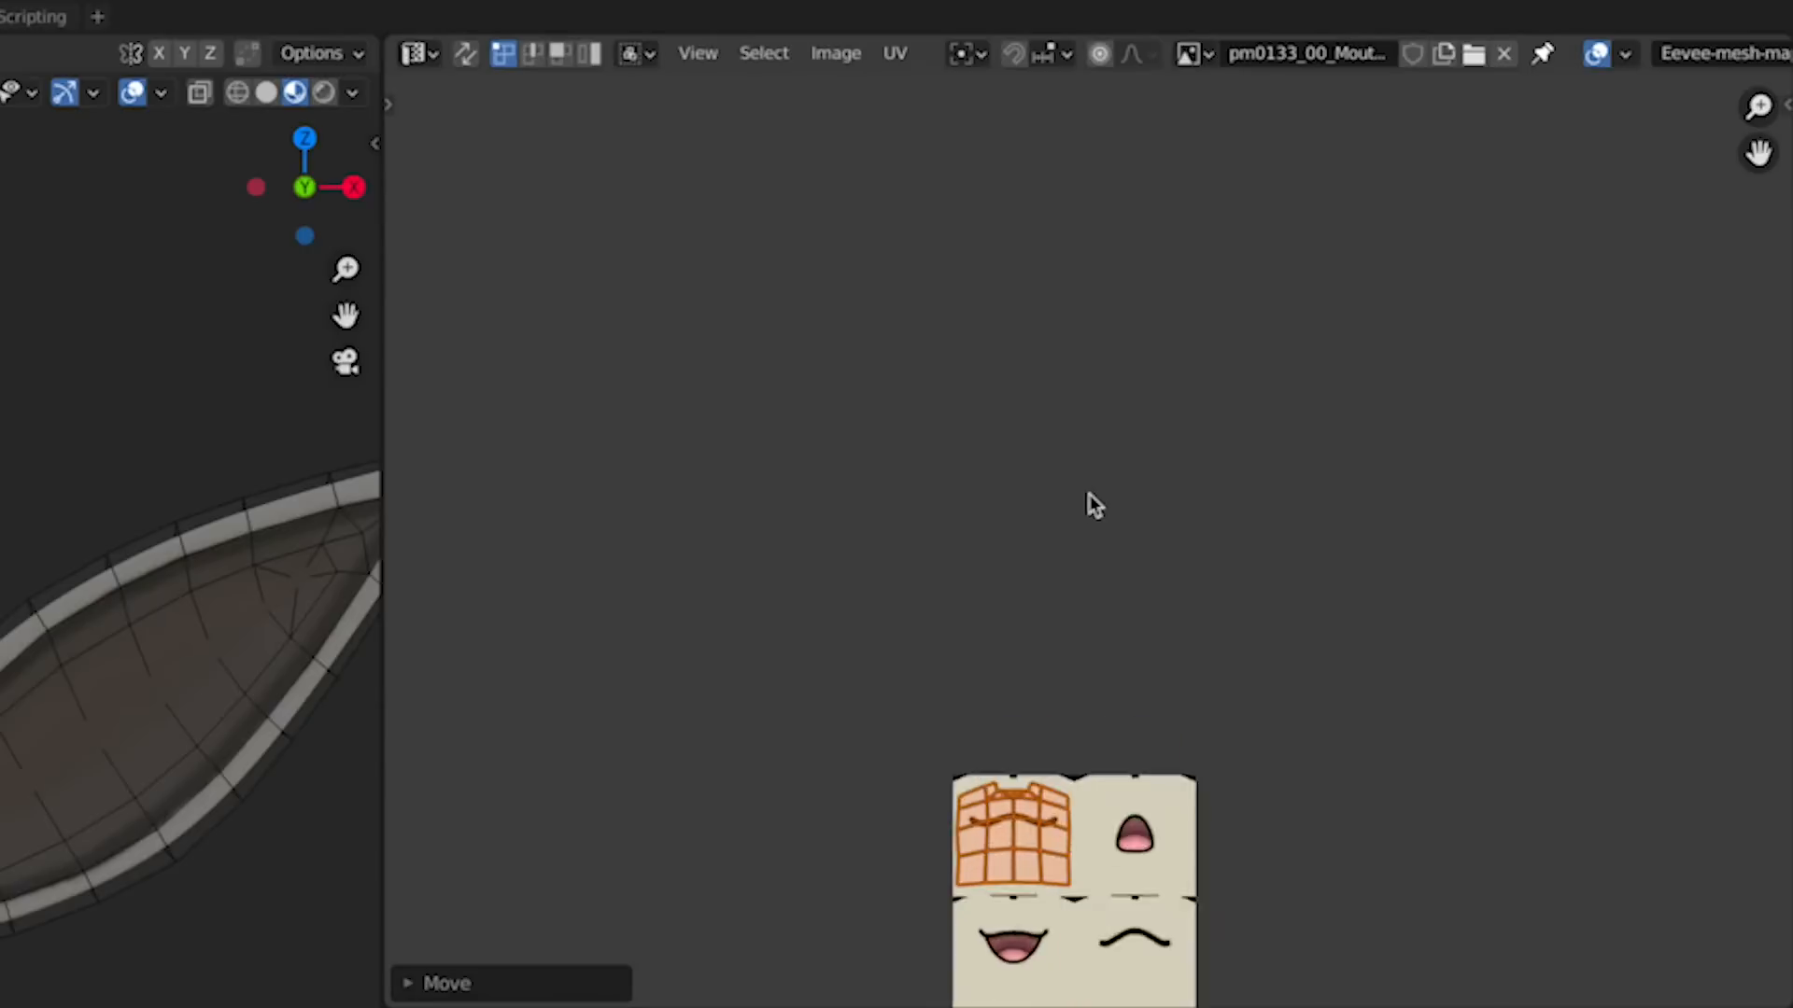
middle_click_drag(1112, 412, 1156, 229)
middle_click_drag(1155, 370, 1092, 140)
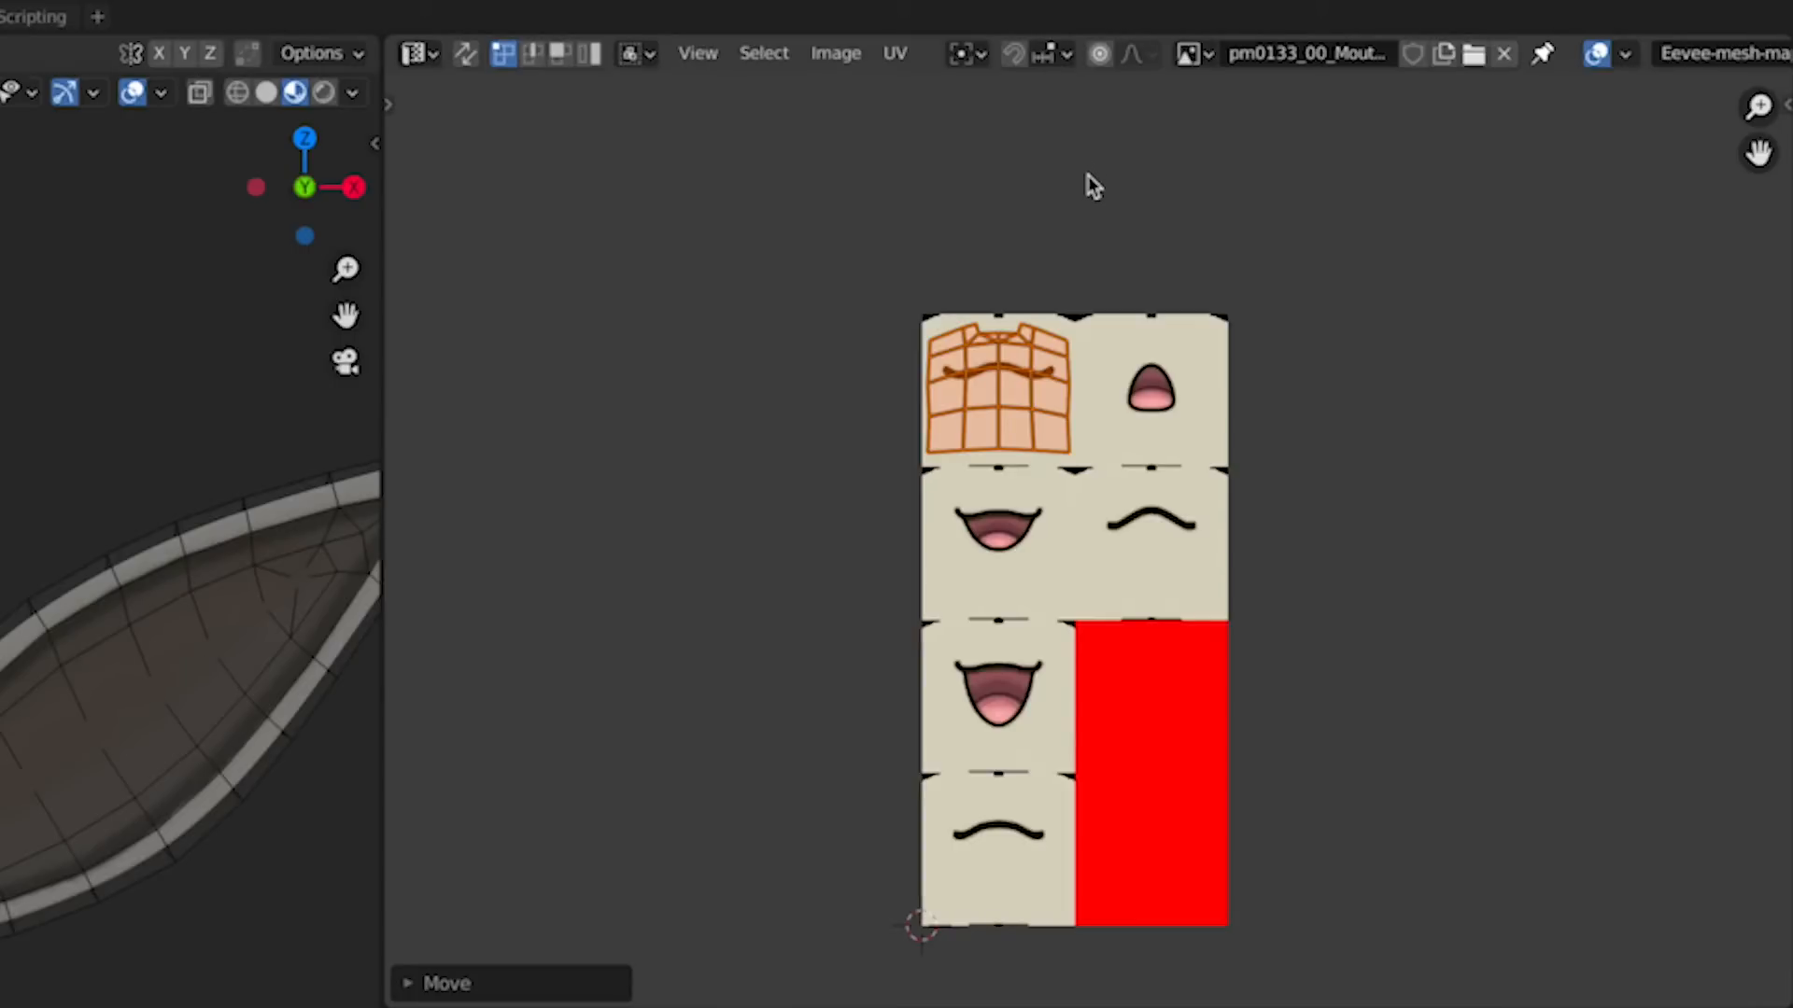
middle_click_drag(1089, 224, 1101, 161)
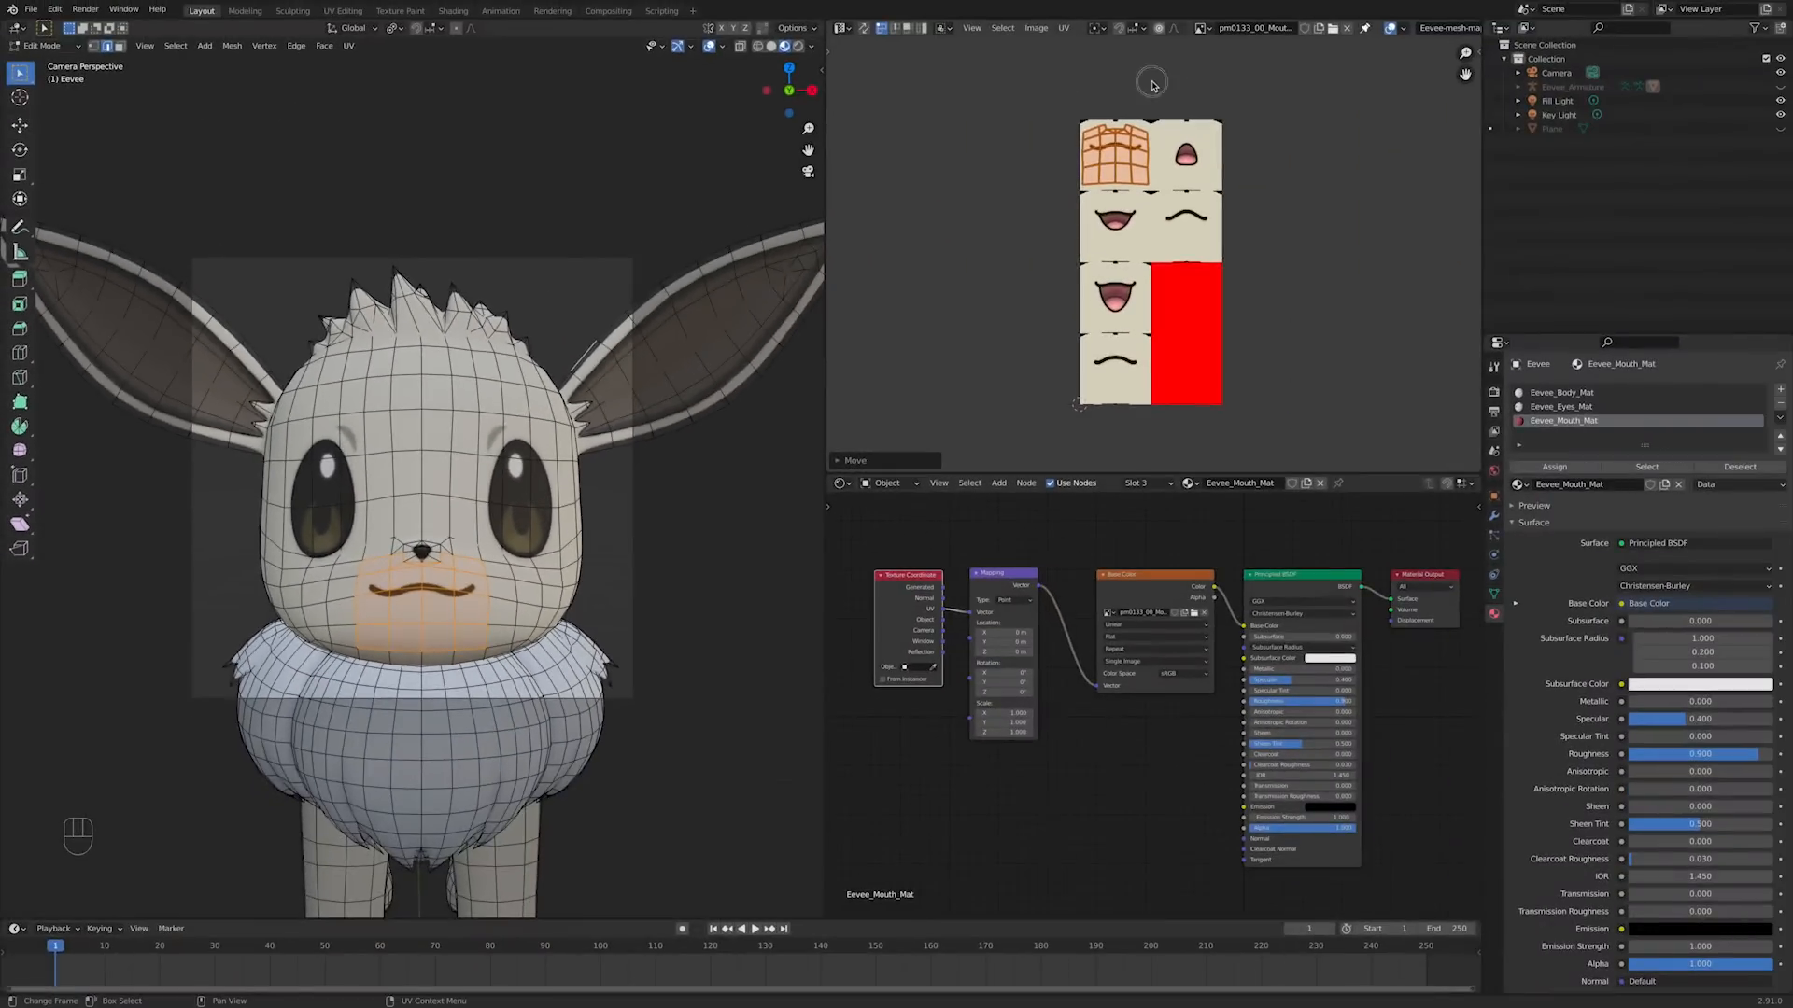
left_click(1152, 82)
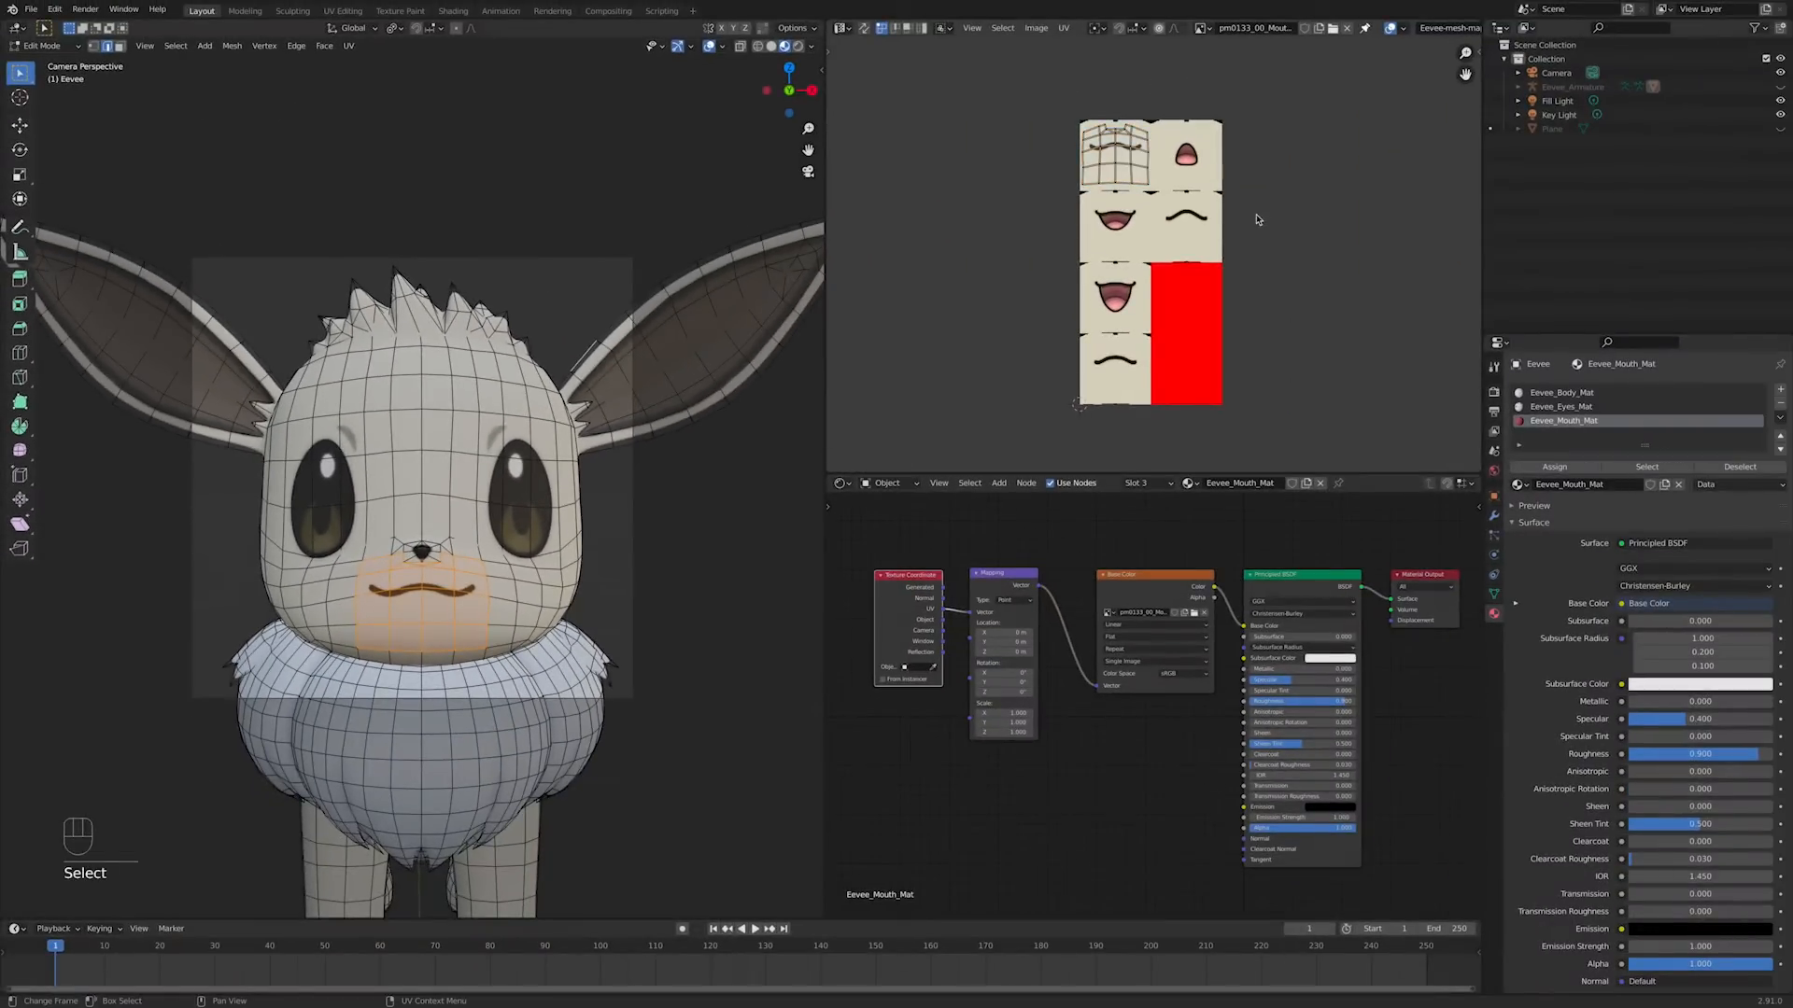
Step: Return the Eevee model to Object Mode with the Mapping node enlarged in the Shader Editor
scroll(1256, 219, "up", 1)
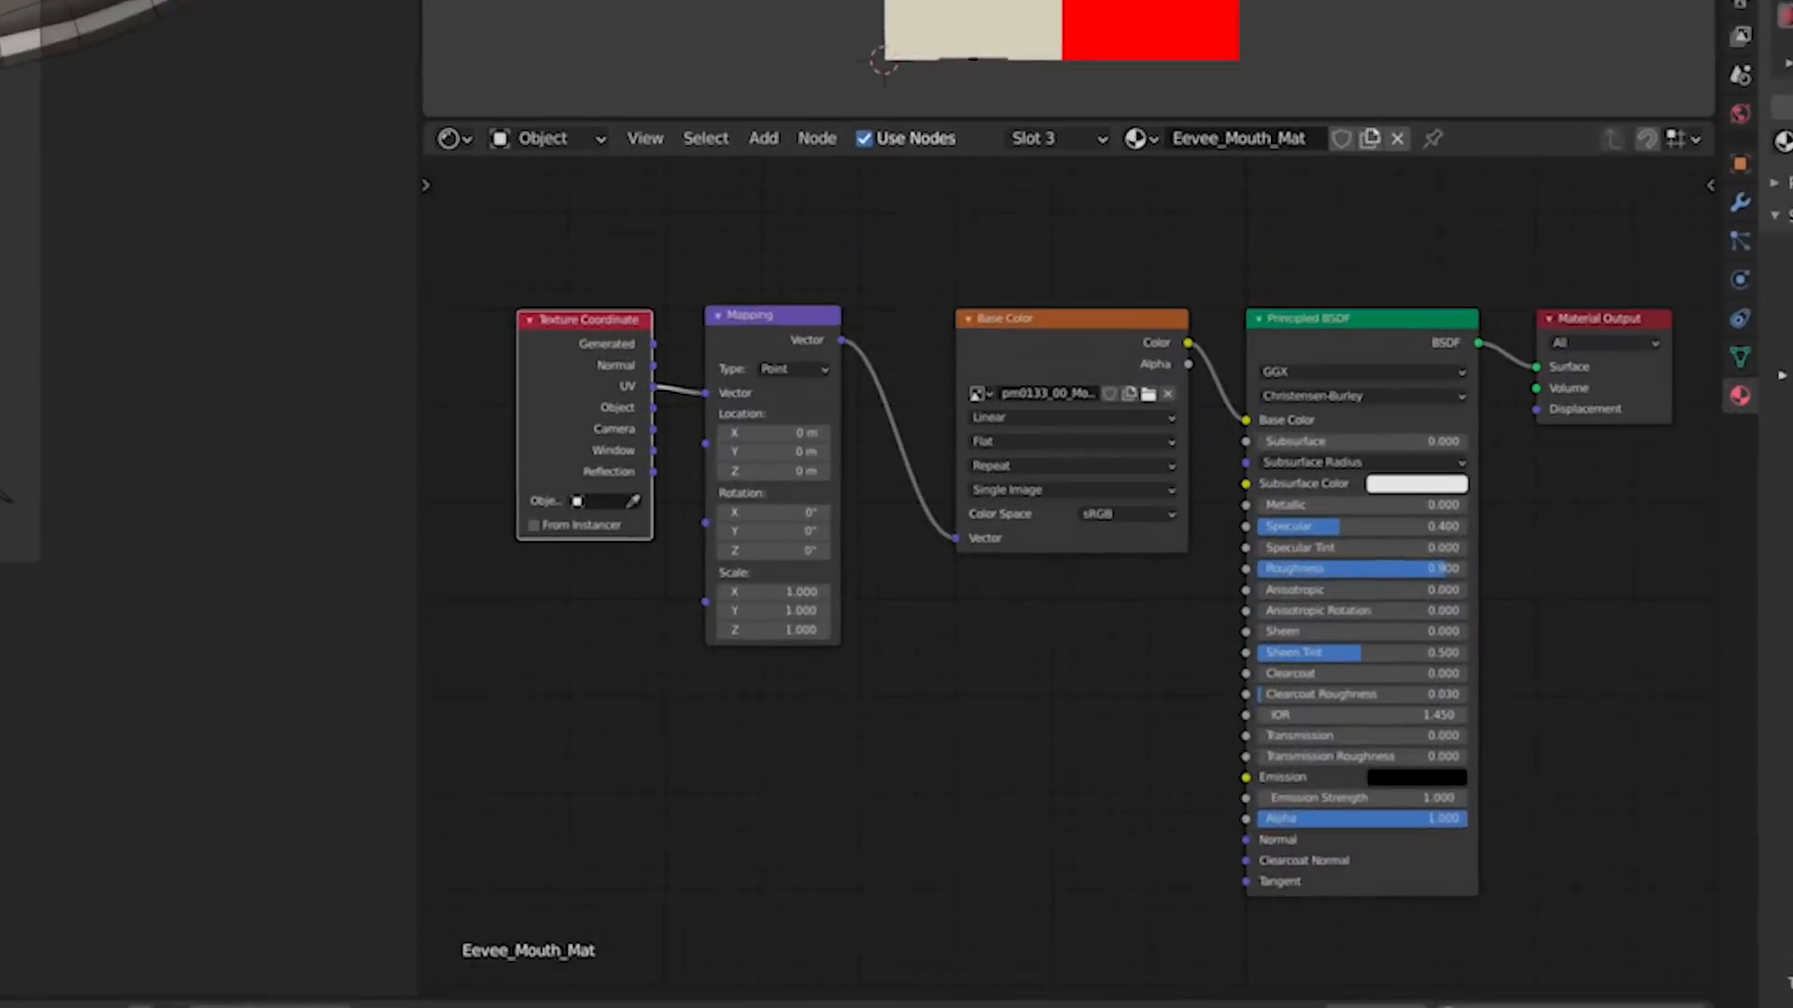
scroll(936, 239, "up", 4)
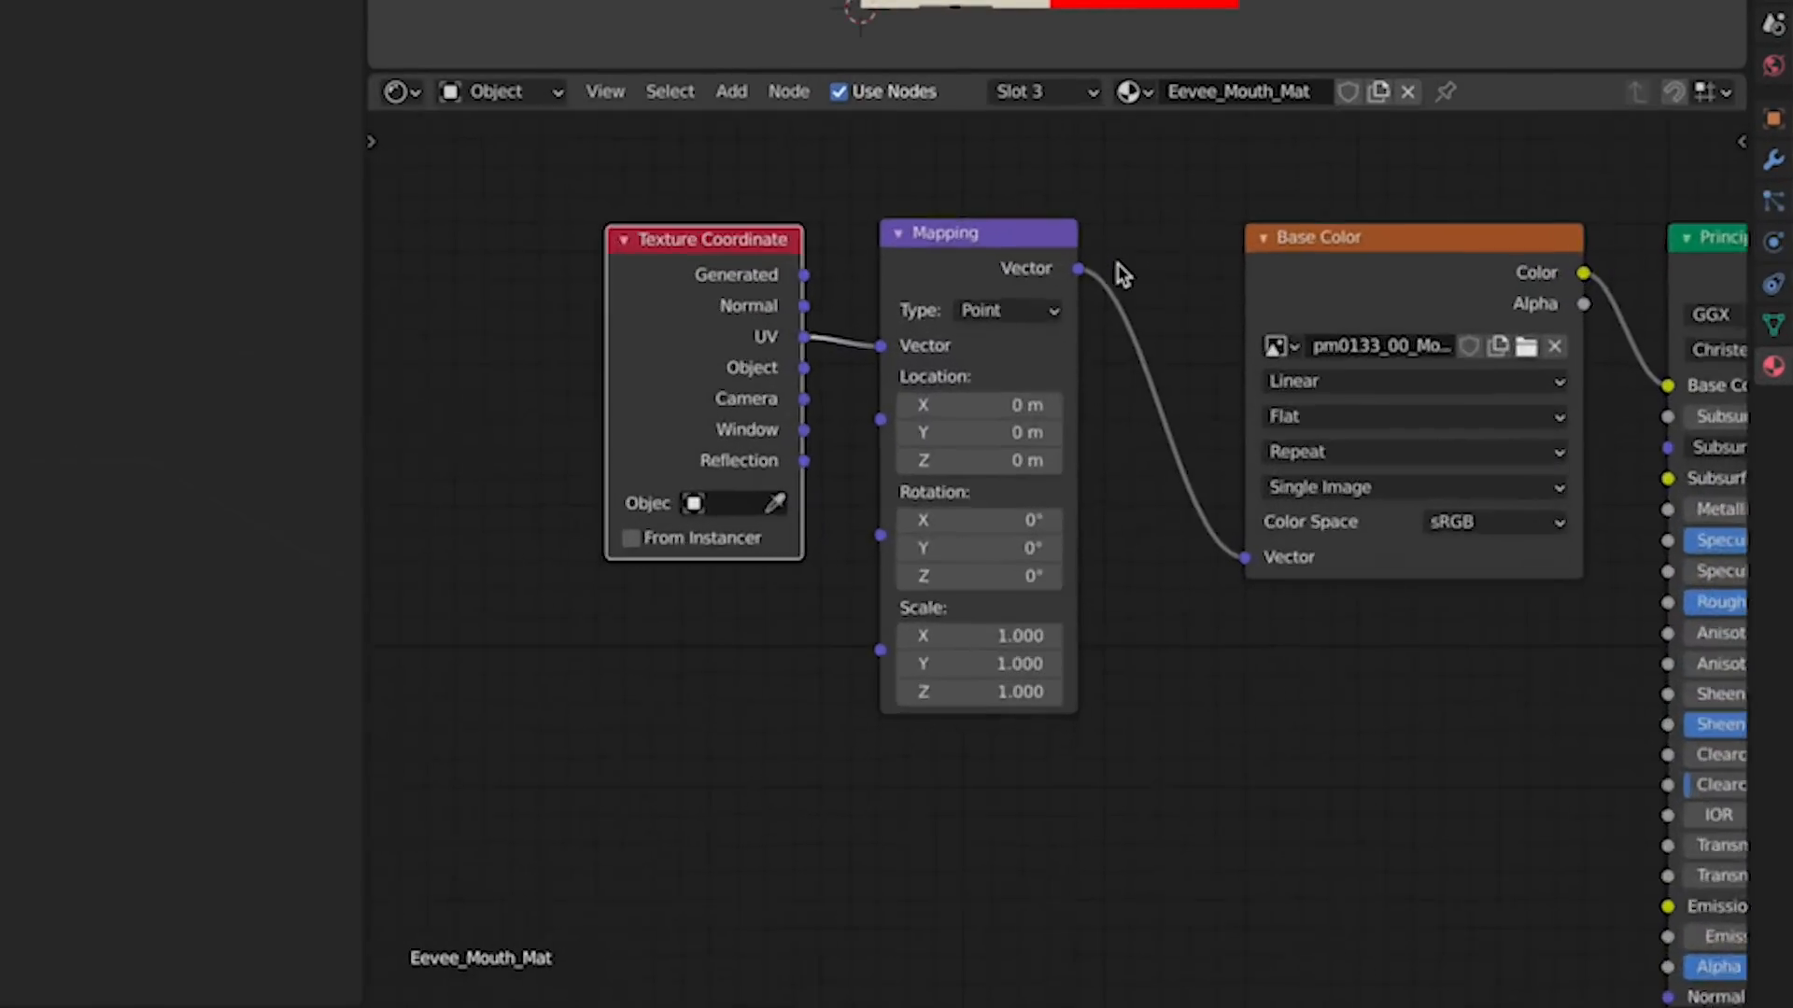
middle_click_drag(1191, 340, 1205, 356)
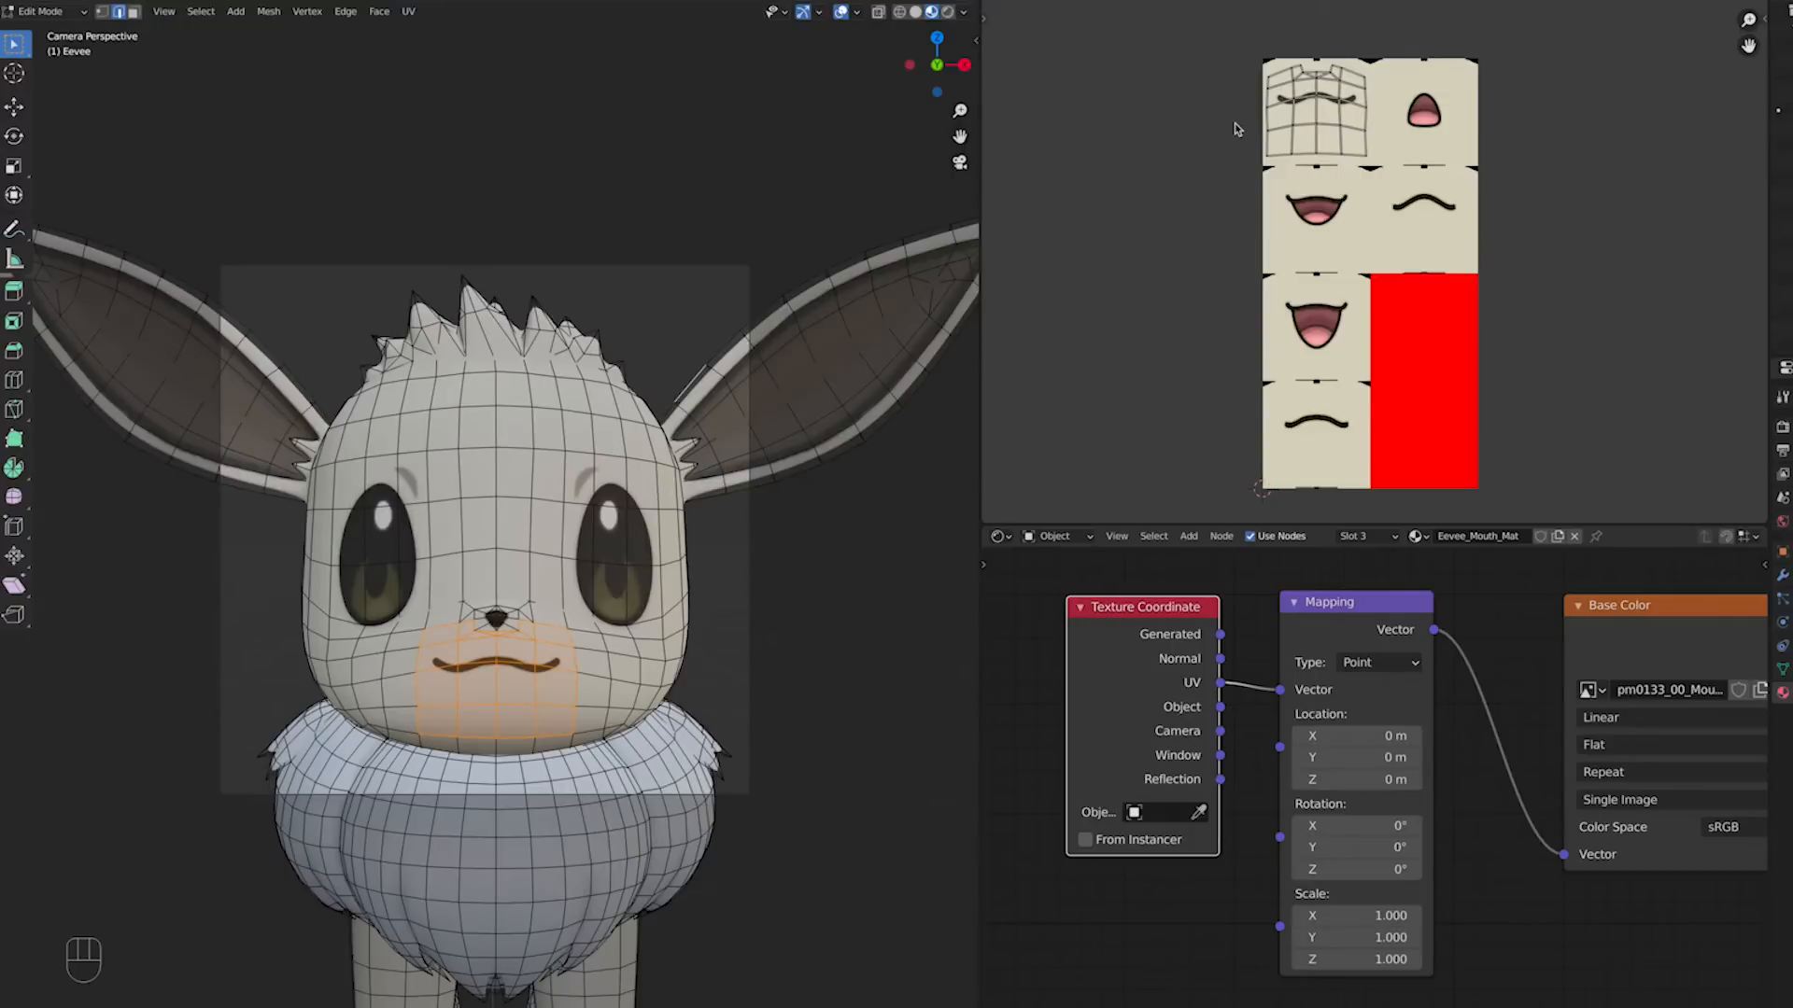
key("Tab")
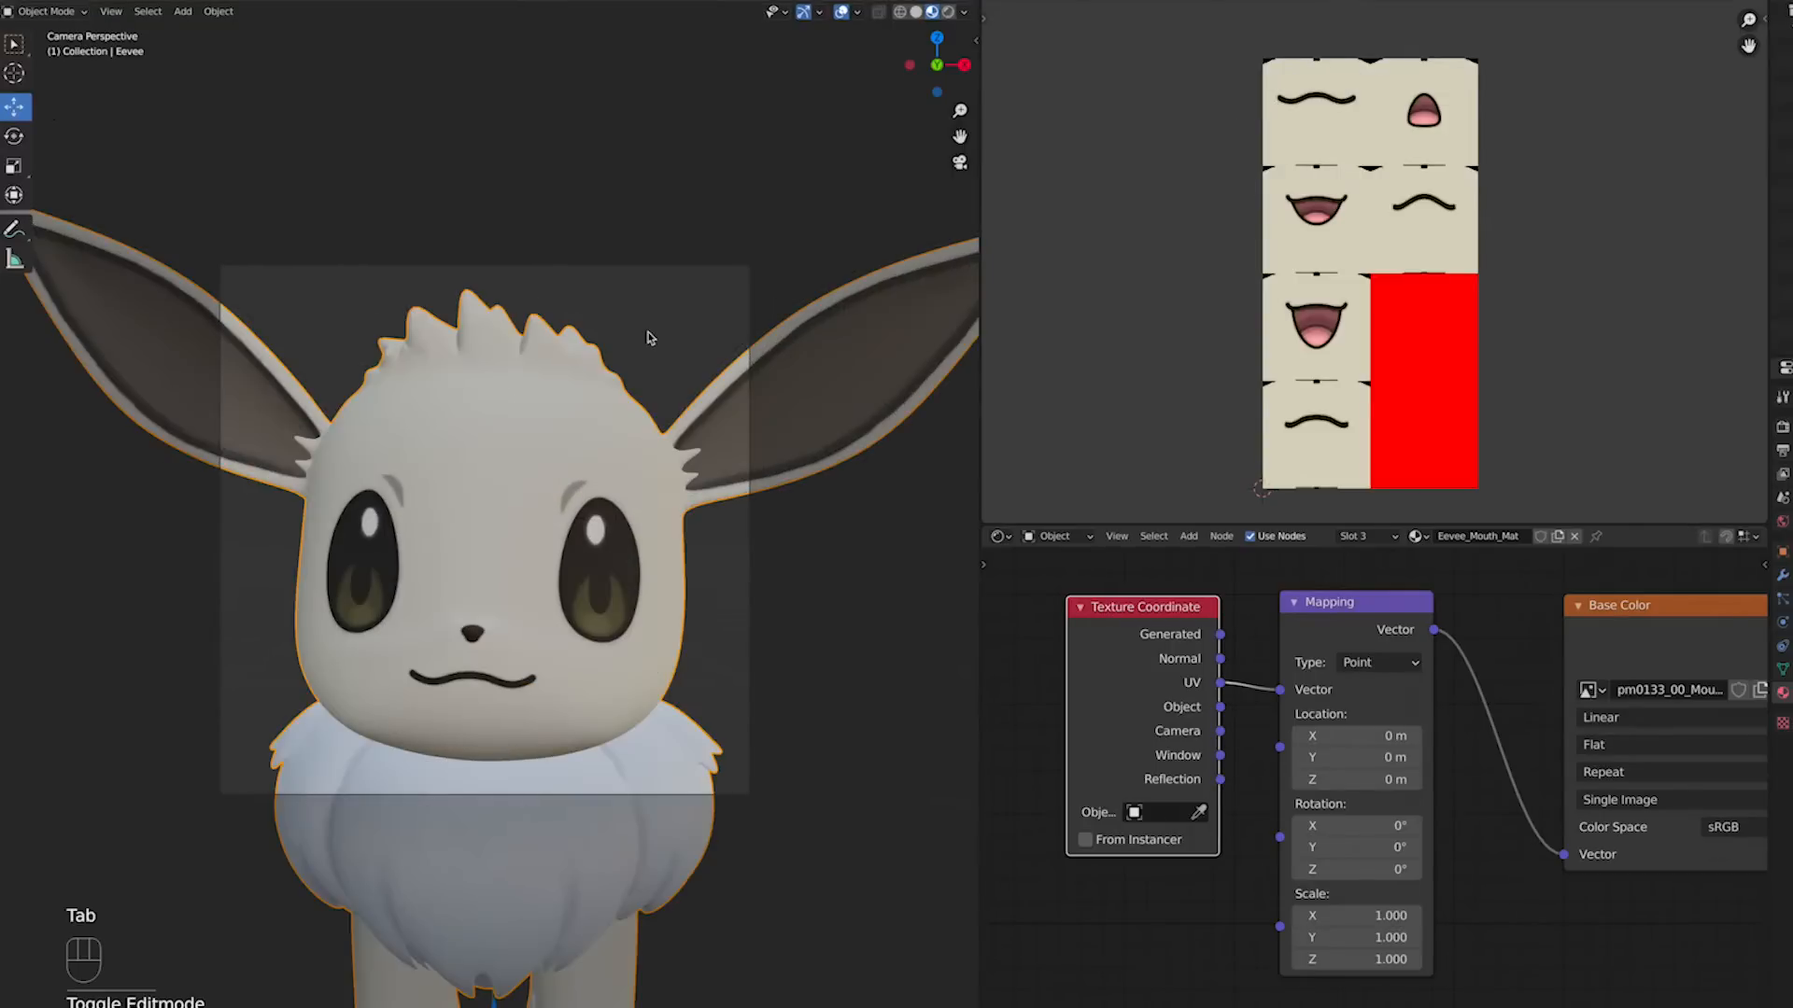
Step: Try shifting the mouth texture with the Mapping node's Location X at 3.8 m and with Location Y, resetting each to 0 m
left_click_drag(1375, 734, 1414, 735)
left_click(1369, 735)
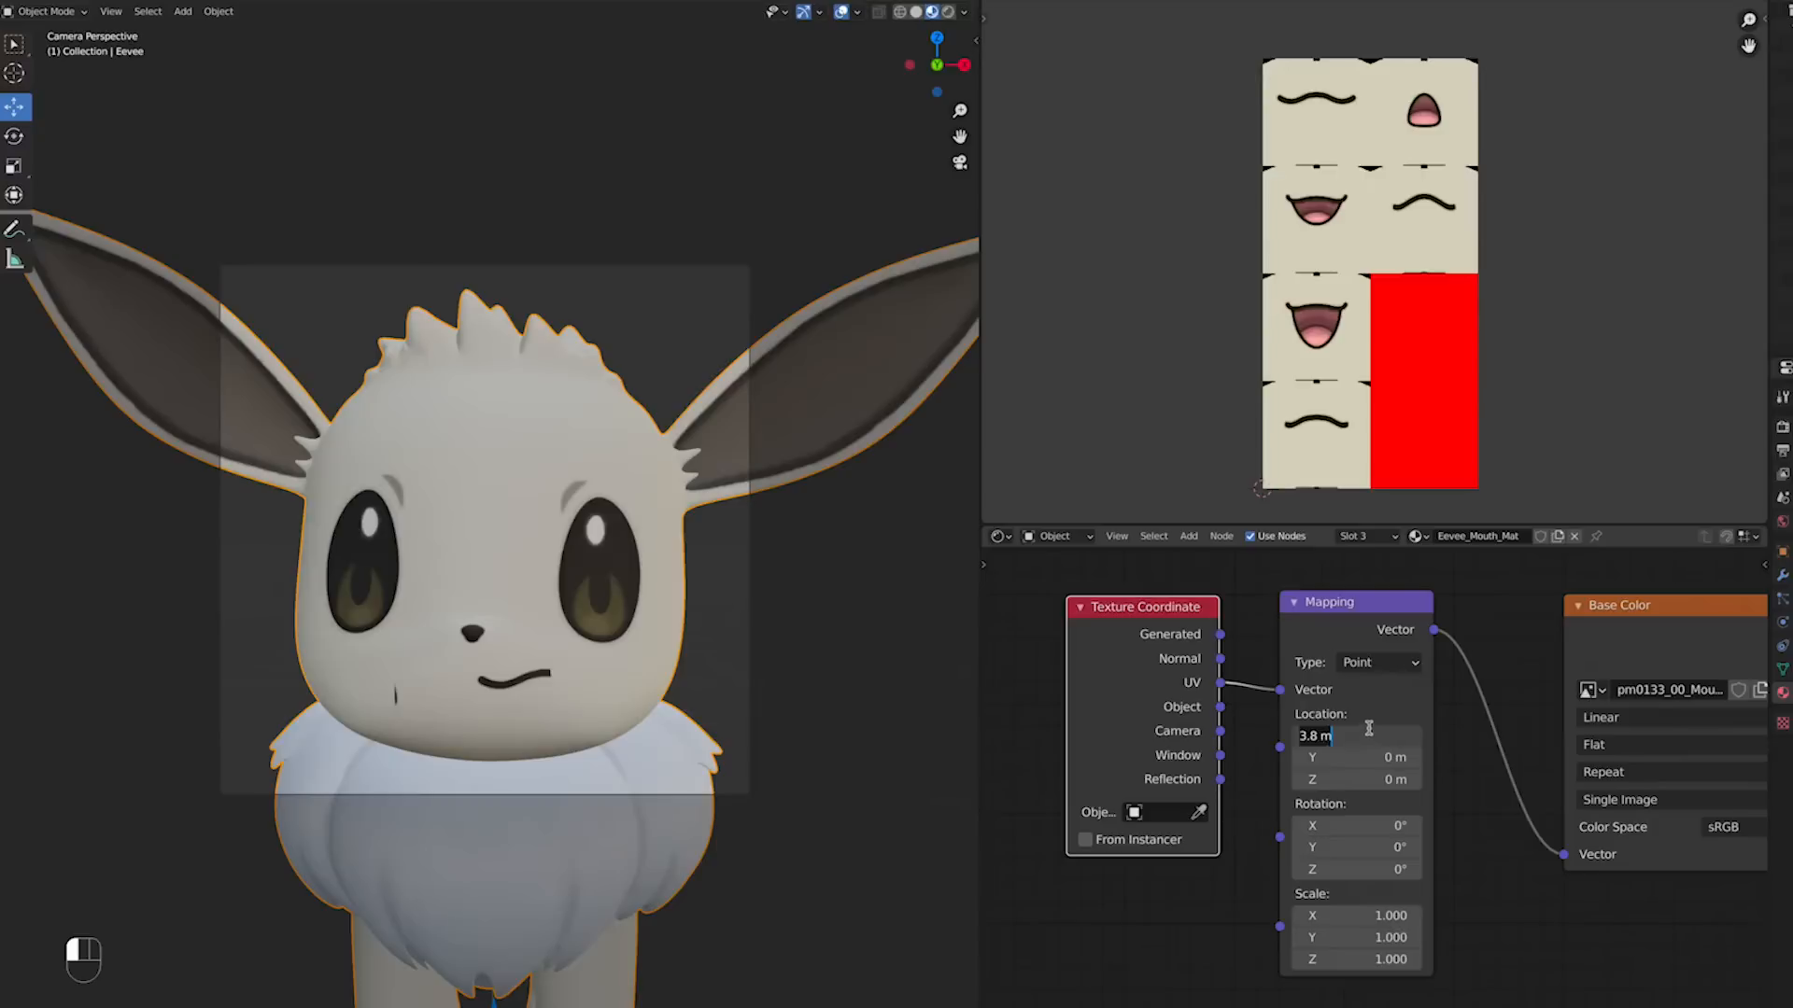
type("0")
key("Return")
left_click_drag(1365, 757, 1403, 757)
left_click(1365, 755)
type("0")
left_click(1371, 692)
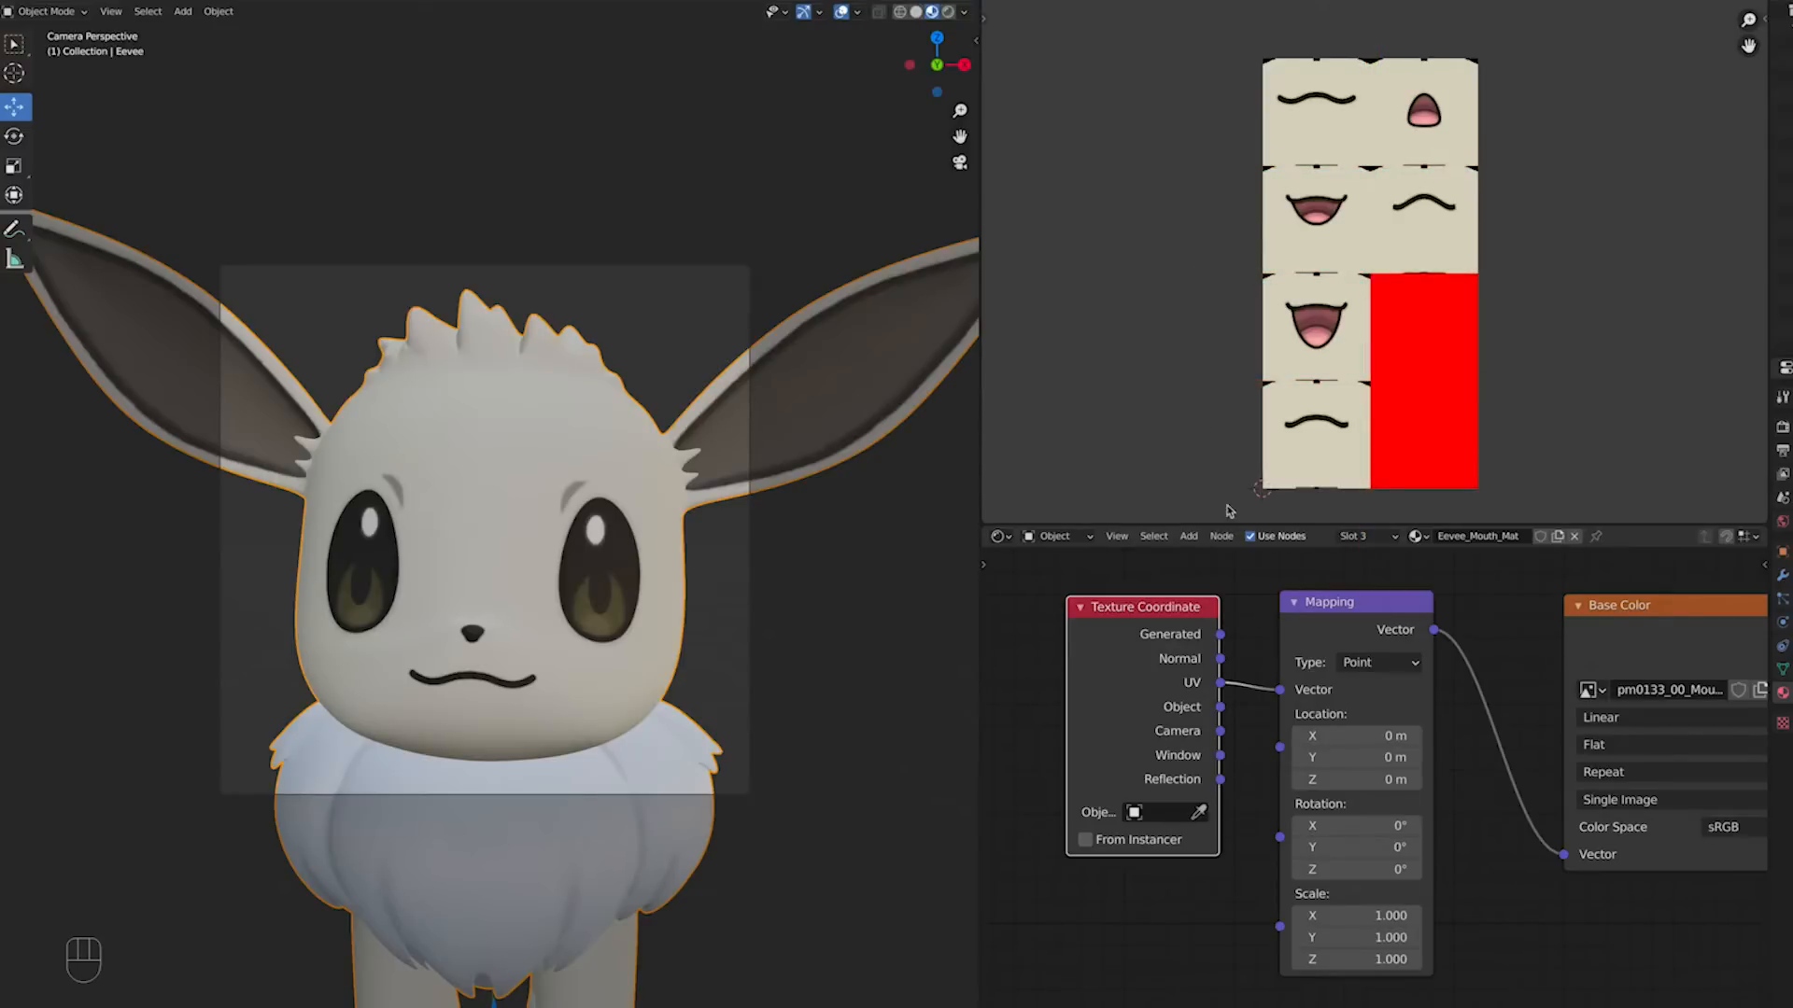
Step: Try the neighbouring mouth expression with a Mapping Location X of -0.5 m, and reset it to 0 m
left_click_drag(1350, 730, 1334, 730)
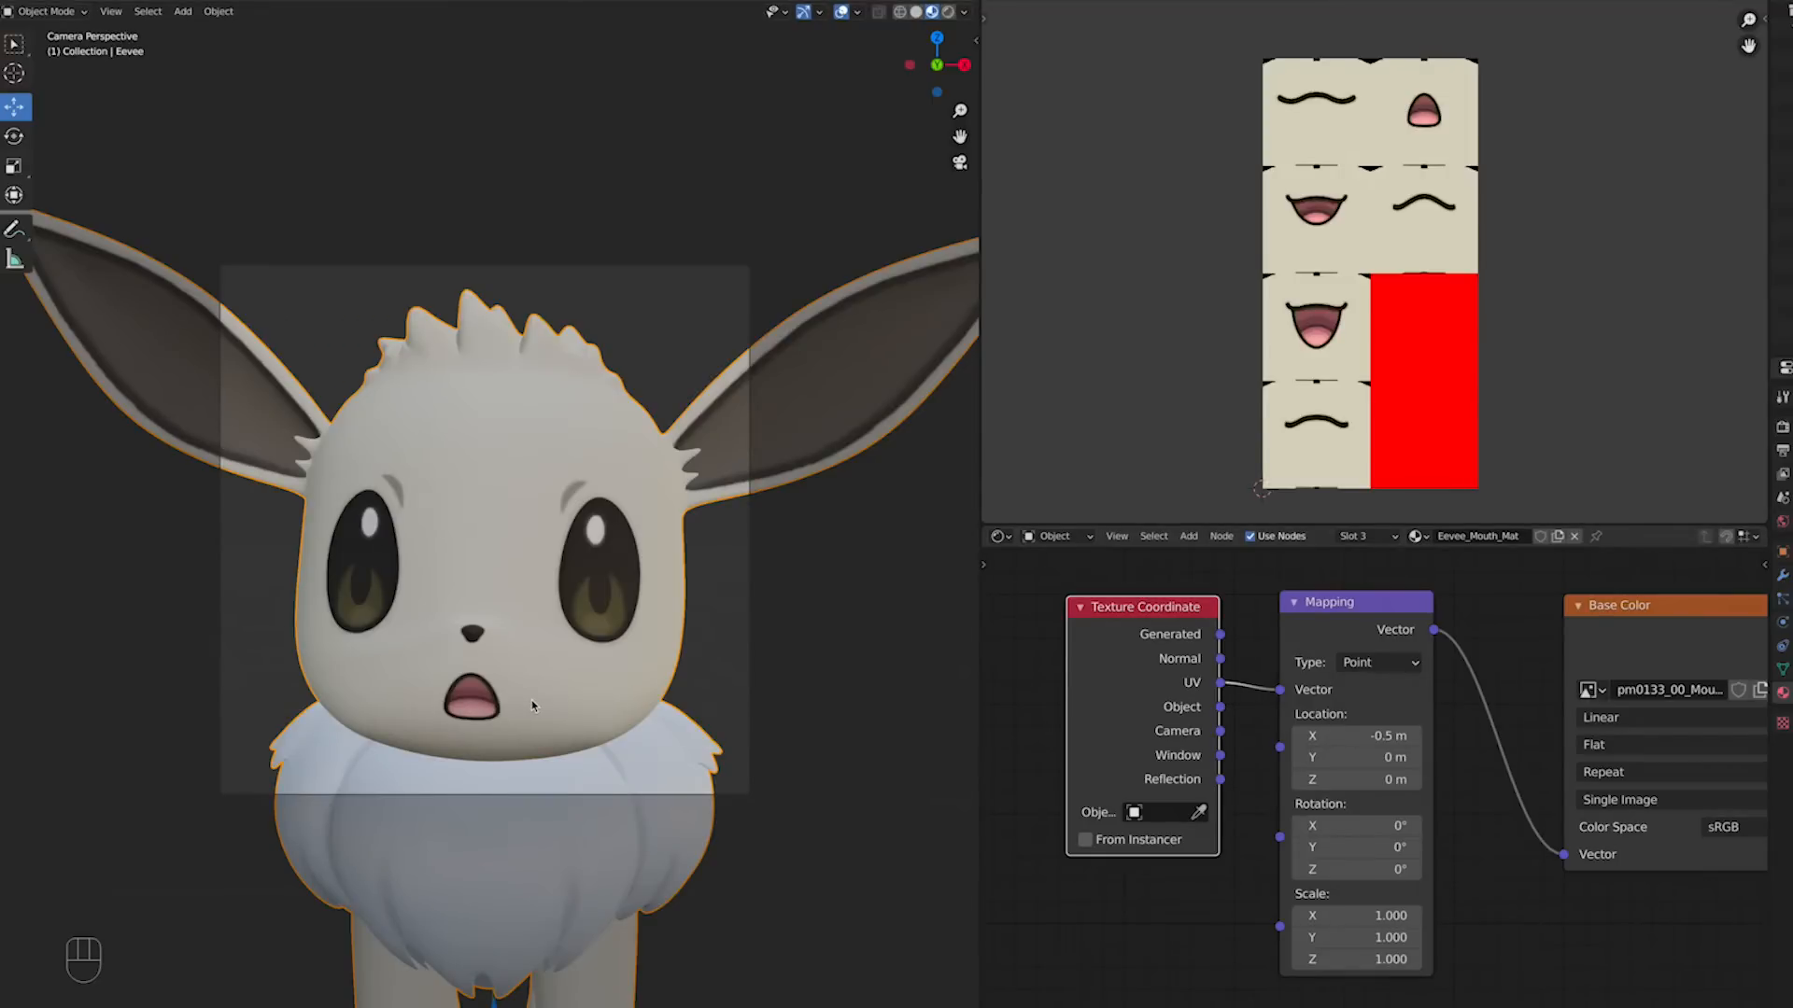
left_click(1331, 735)
type("0")
key("Return")
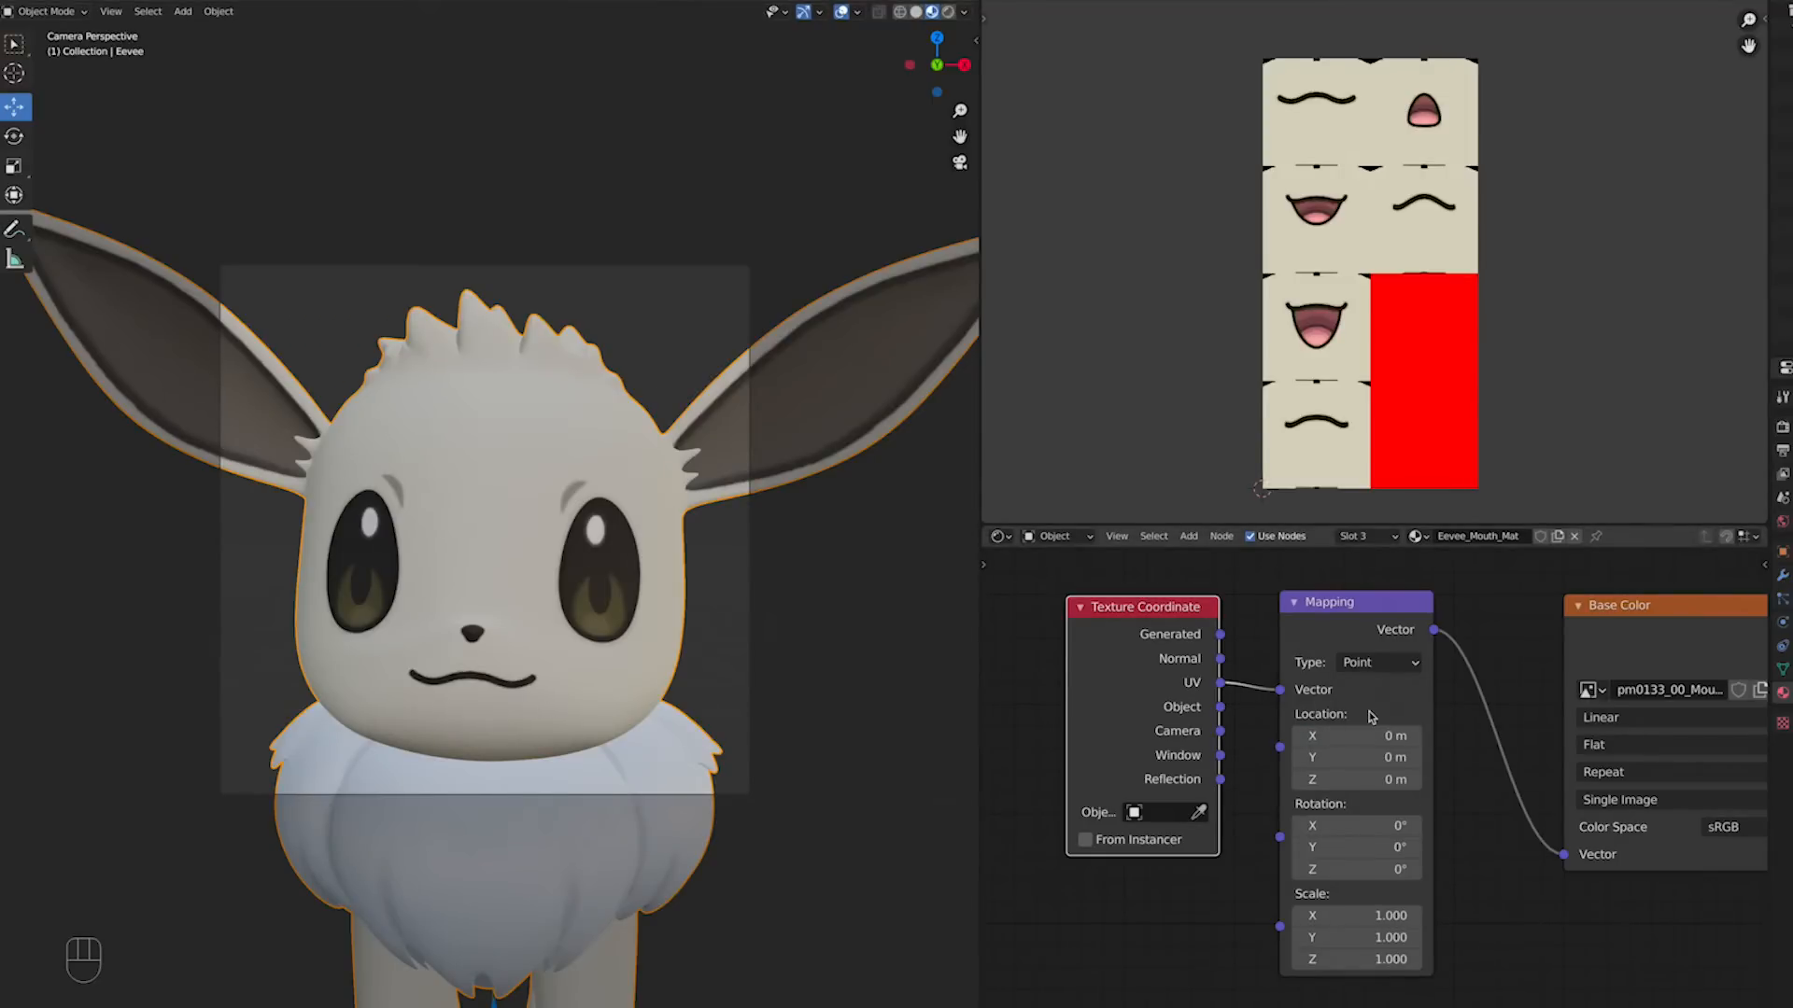
Step: Try other mouth expressions by setting the Mapping node's Location Y to -0.25 m and Location X to -0.5 m
left_click(1312, 760)
type("-0.25")
key("Return")
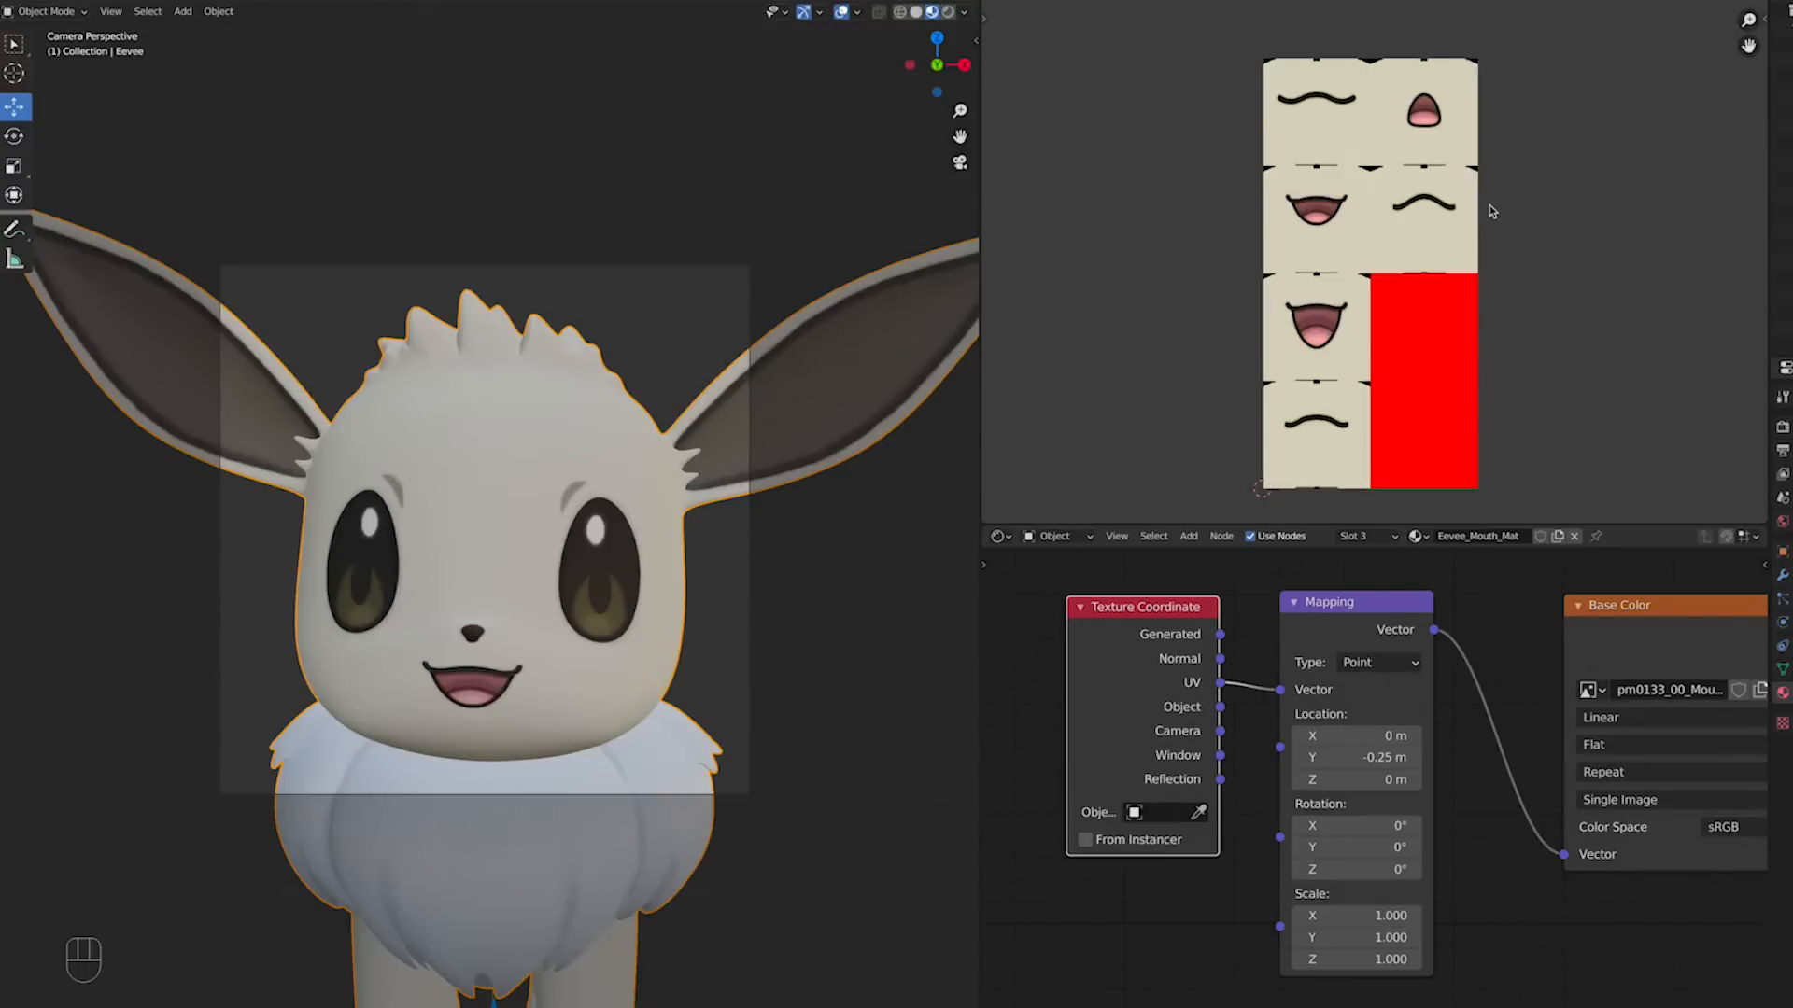
left_click(1373, 738)
type("-0.5")
key("Return")
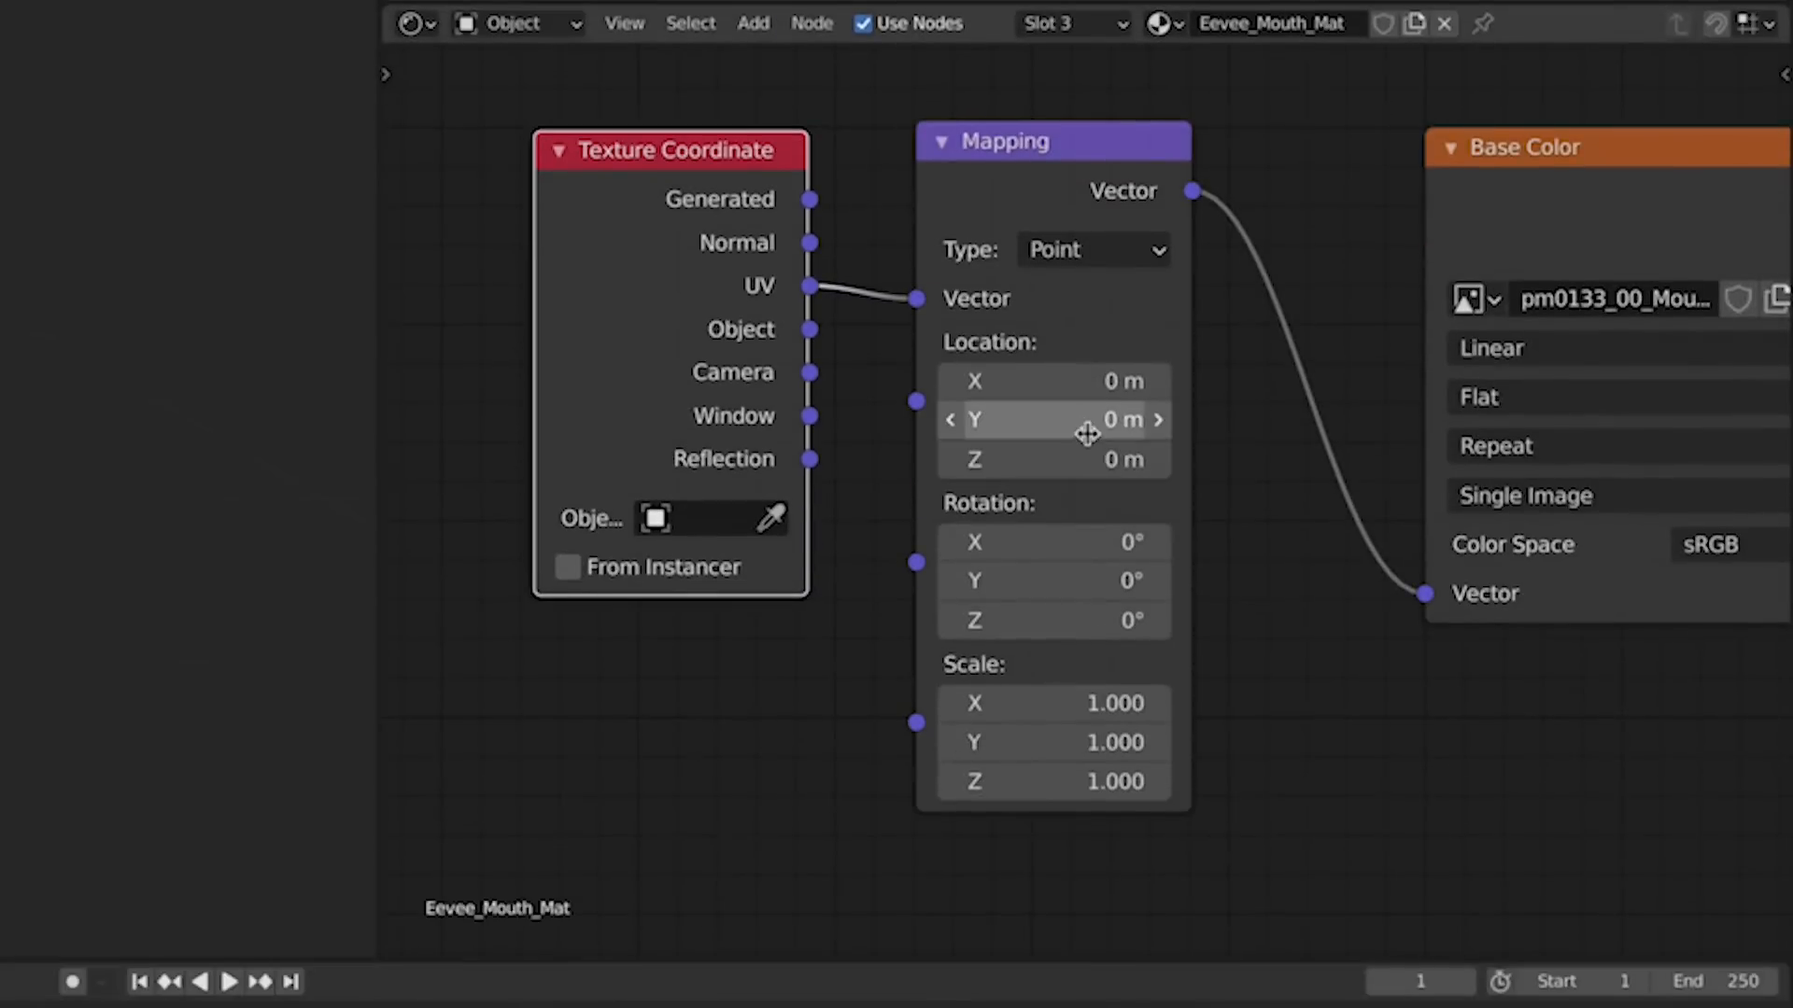
Step: Set the Mapping node's Location Y to -0.5 m to give Eevee the wide open mouth
left_click(1087, 433)
key("BackSpace")
type("-0.5")
key("Return")
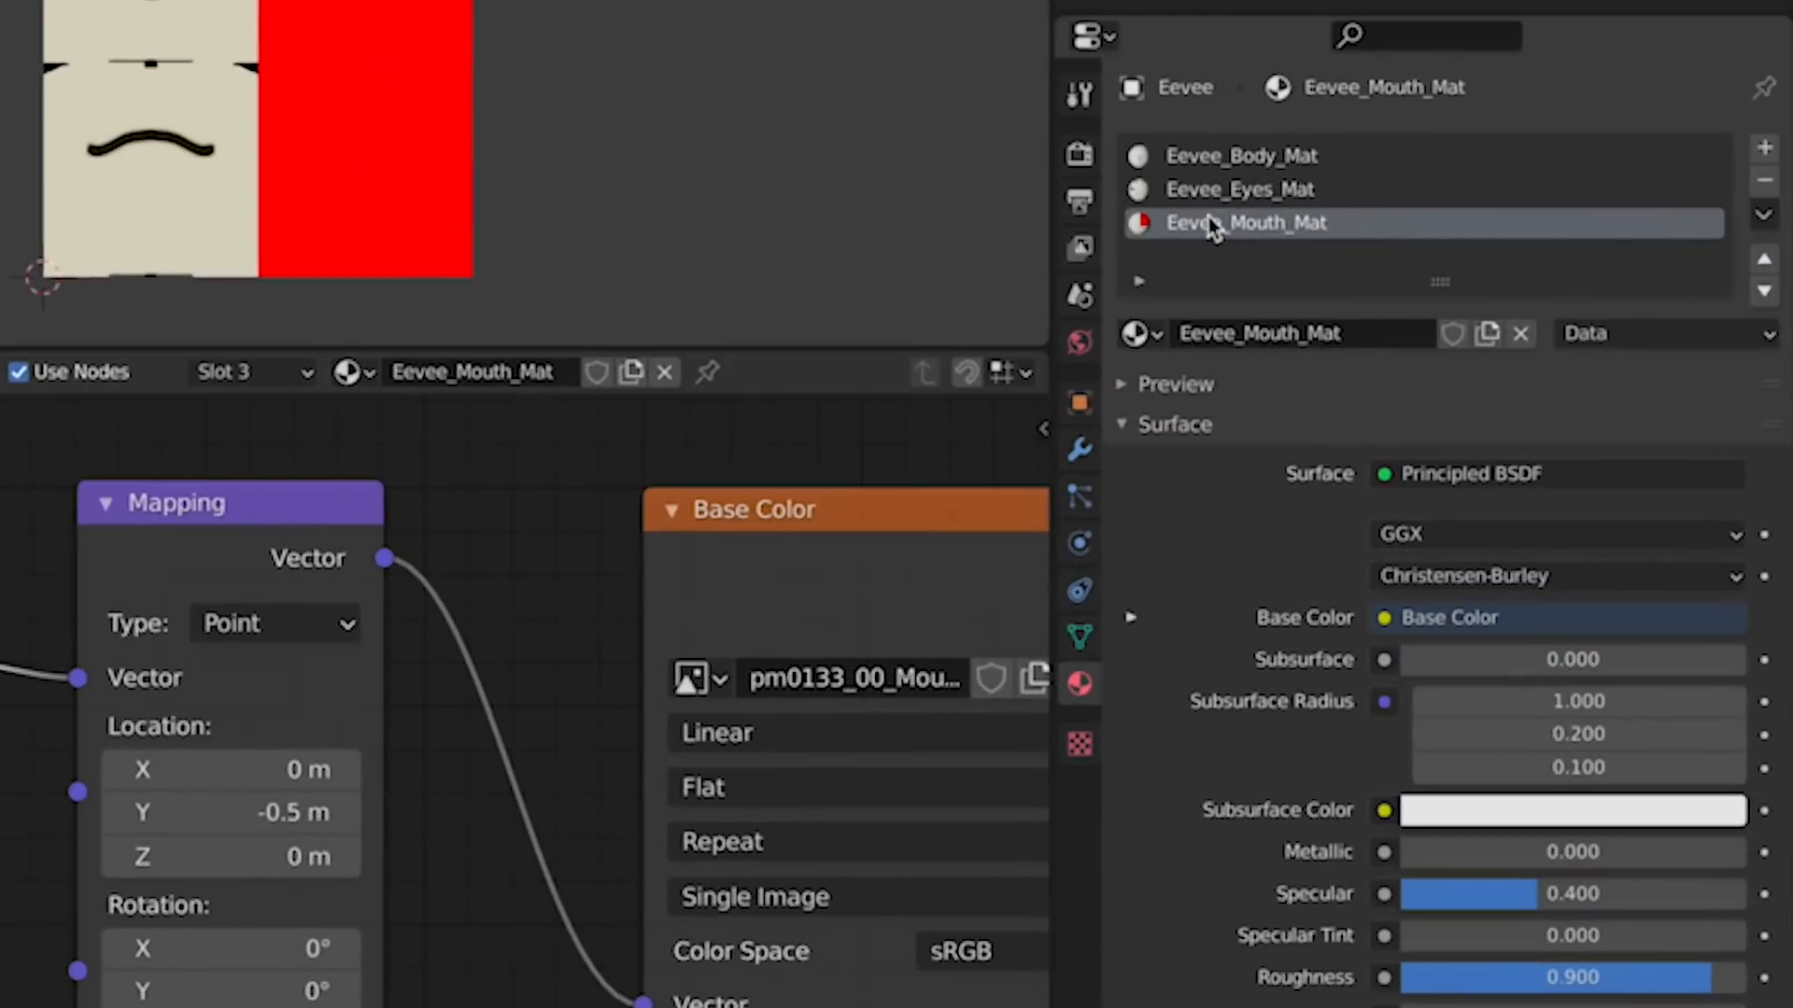
Step: Switch to the Eevee_Eyes_Mat material and show its node tree with free space before the Base Color image texture
left_click(1217, 191)
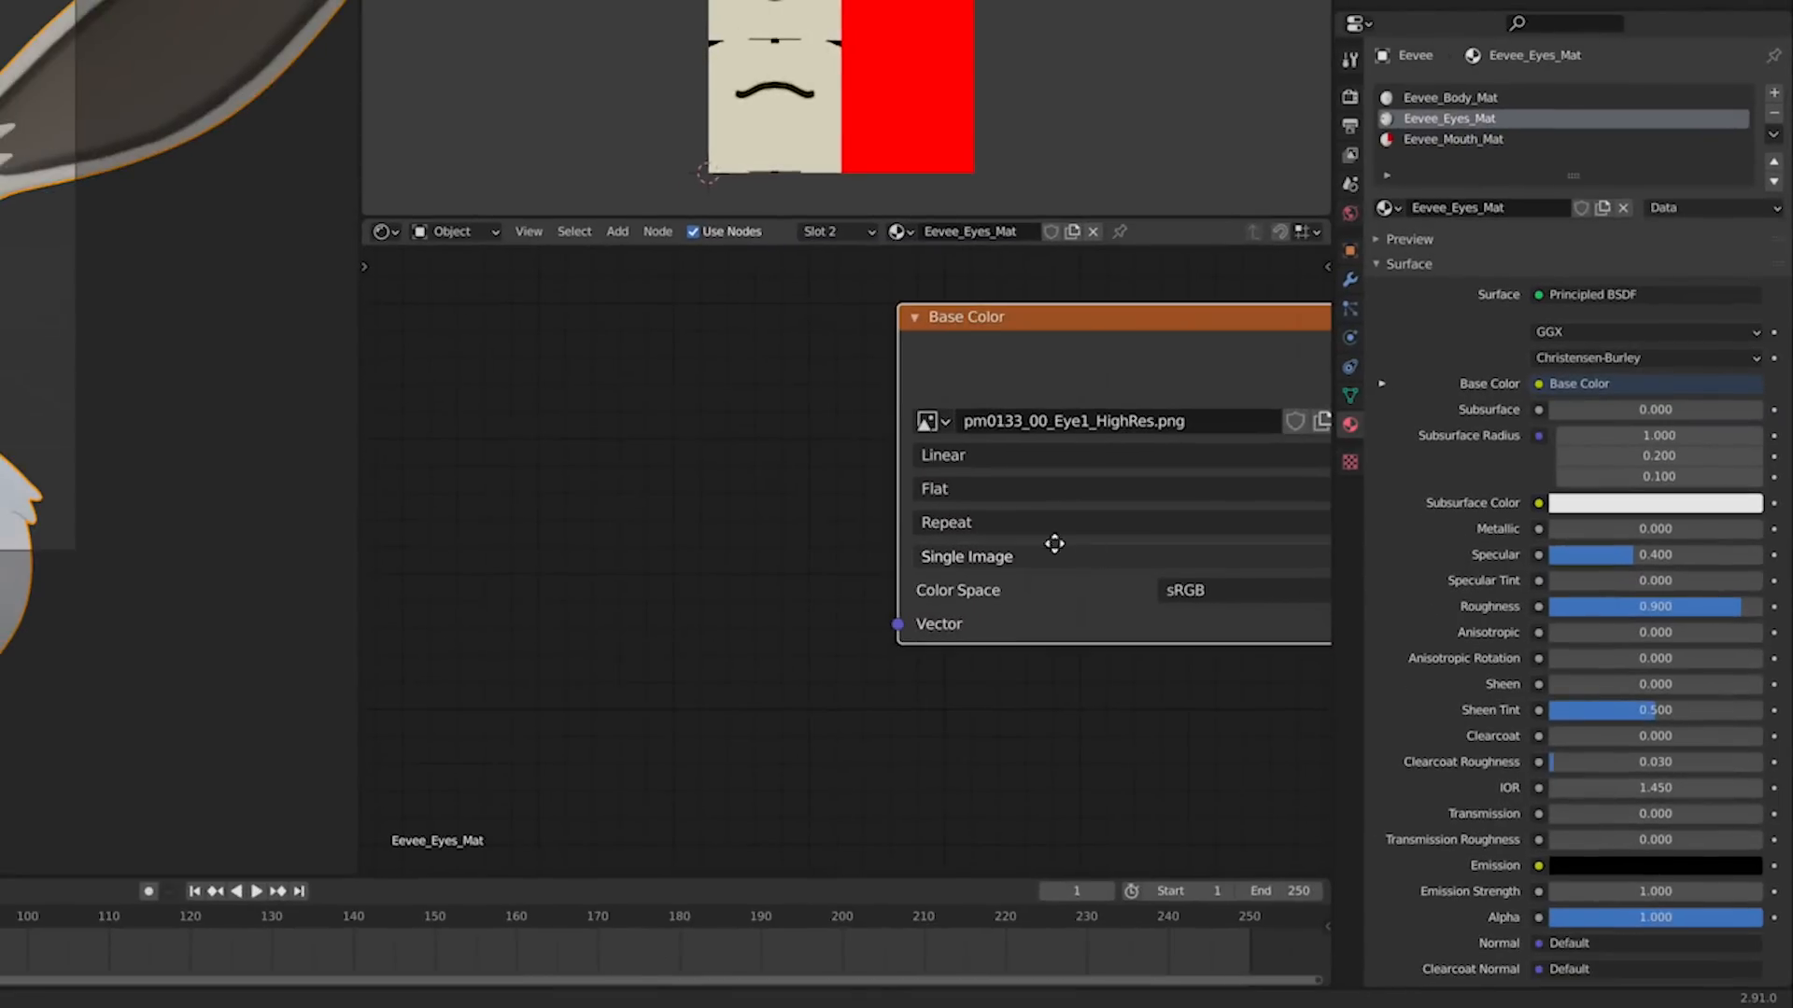
middle_click_drag(651, 879, 0, 833)
scroll(578, 520, "down", 4)
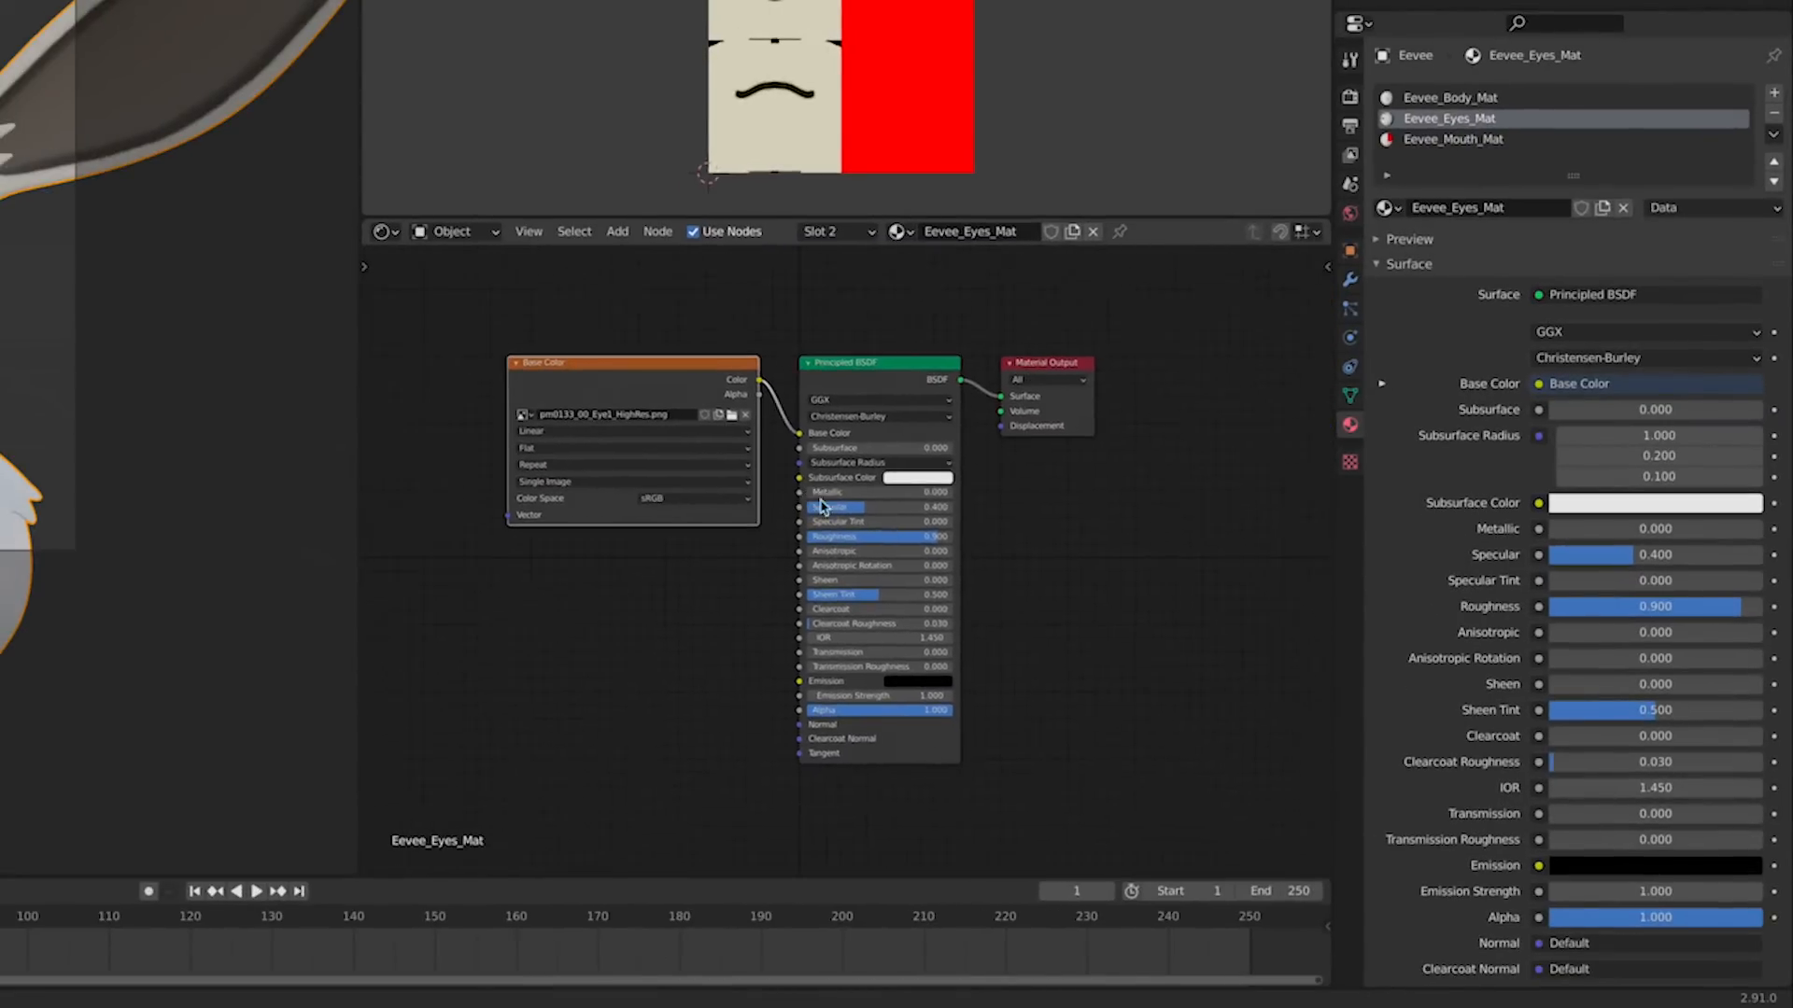
left_click_drag(509, 396, 600, 483)
left_click(704, 613)
middle_click_drag(583, 511, 954, 536)
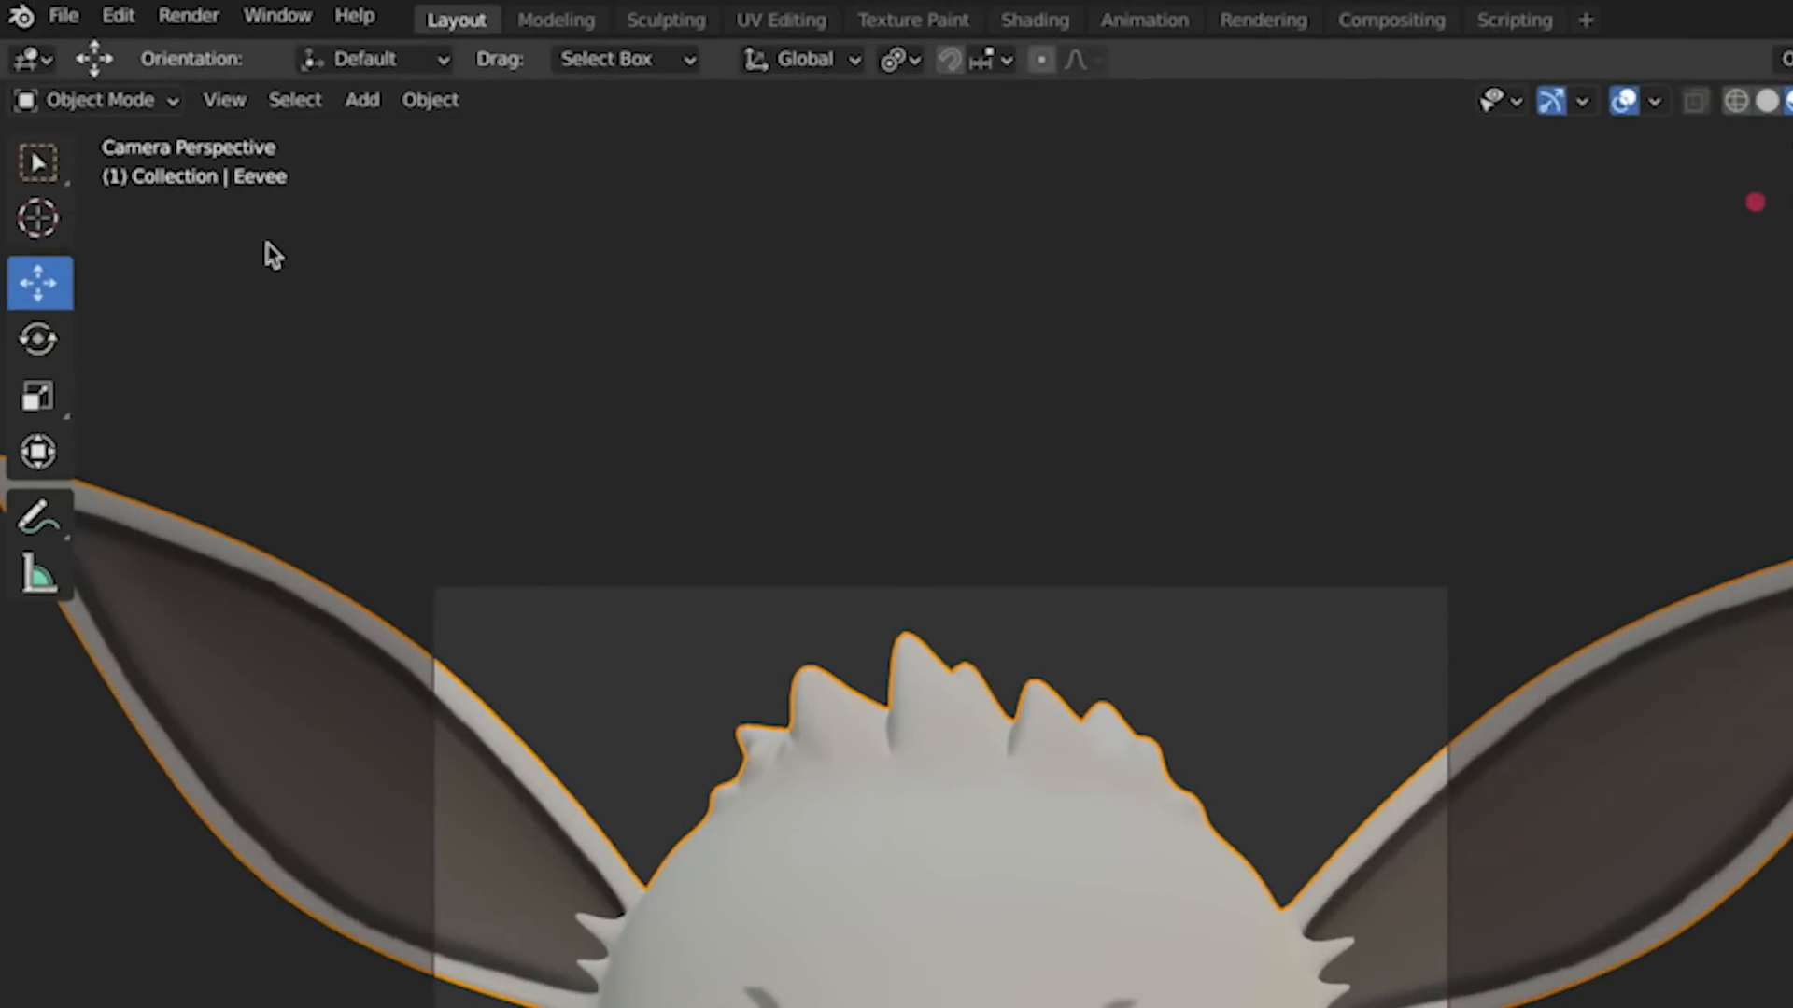
Step: Search all add-ons in the preferences for "node" and enable the Node Wrangler add-on
left_click(117, 17)
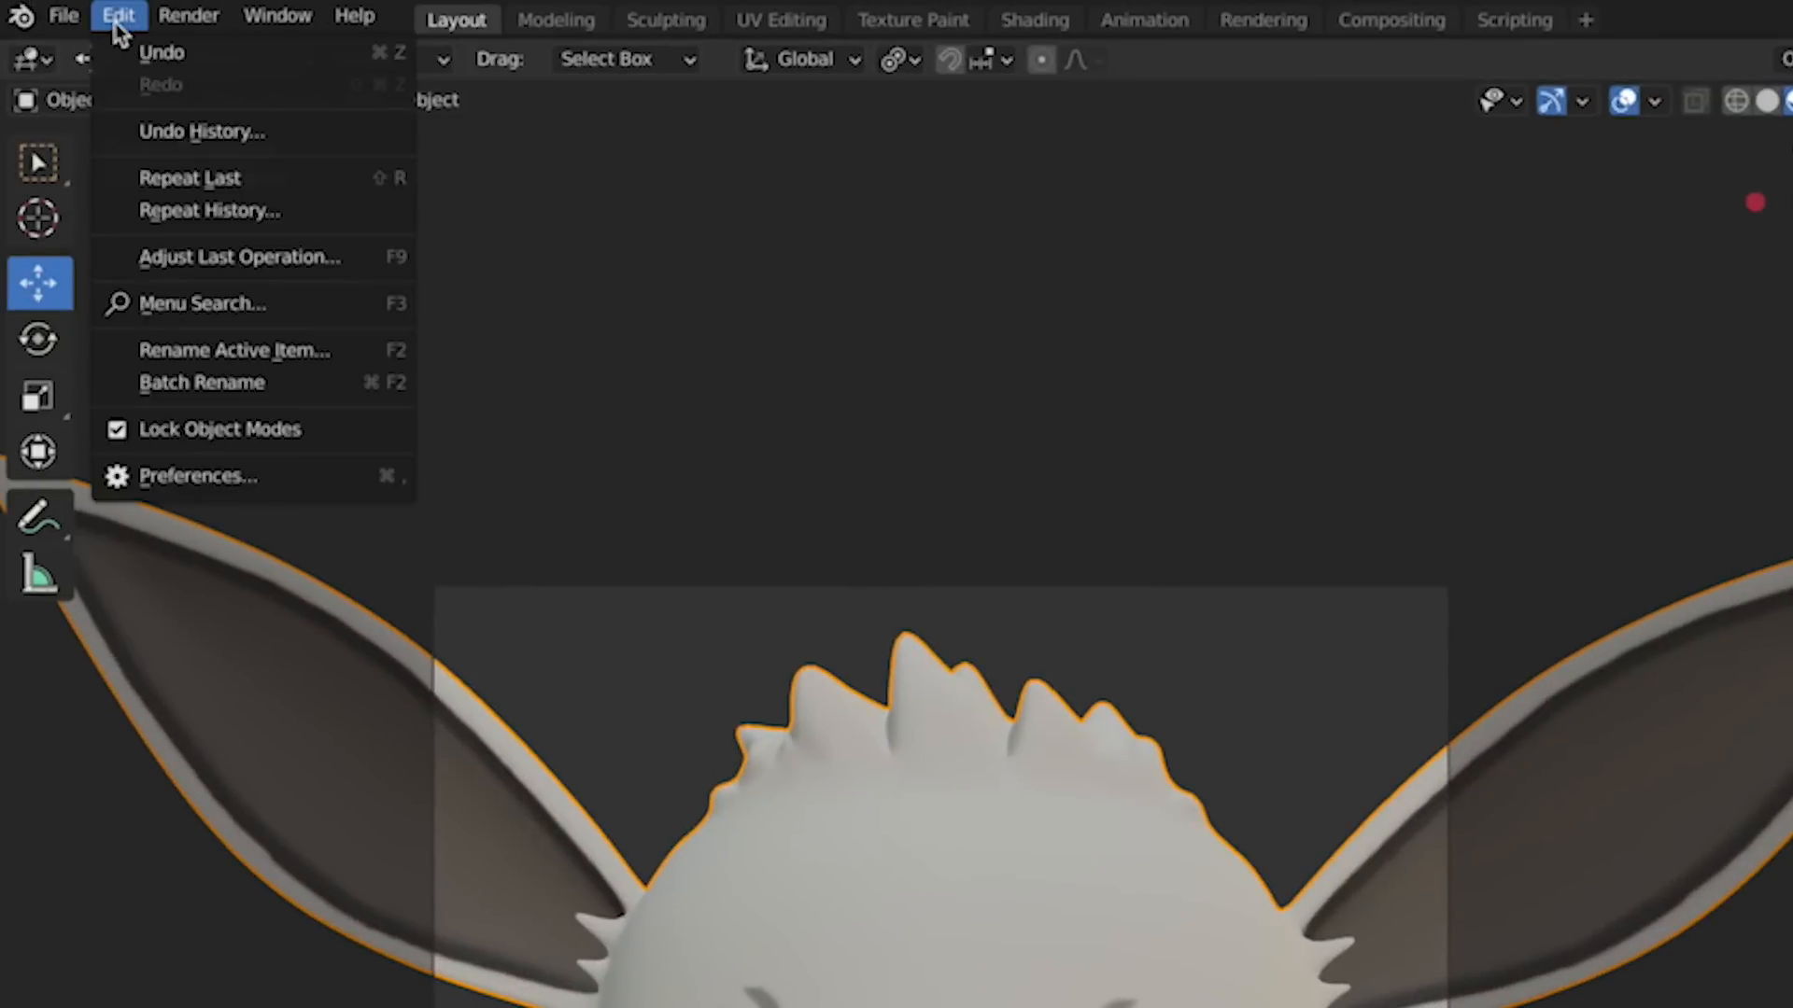
left_click(312, 476)
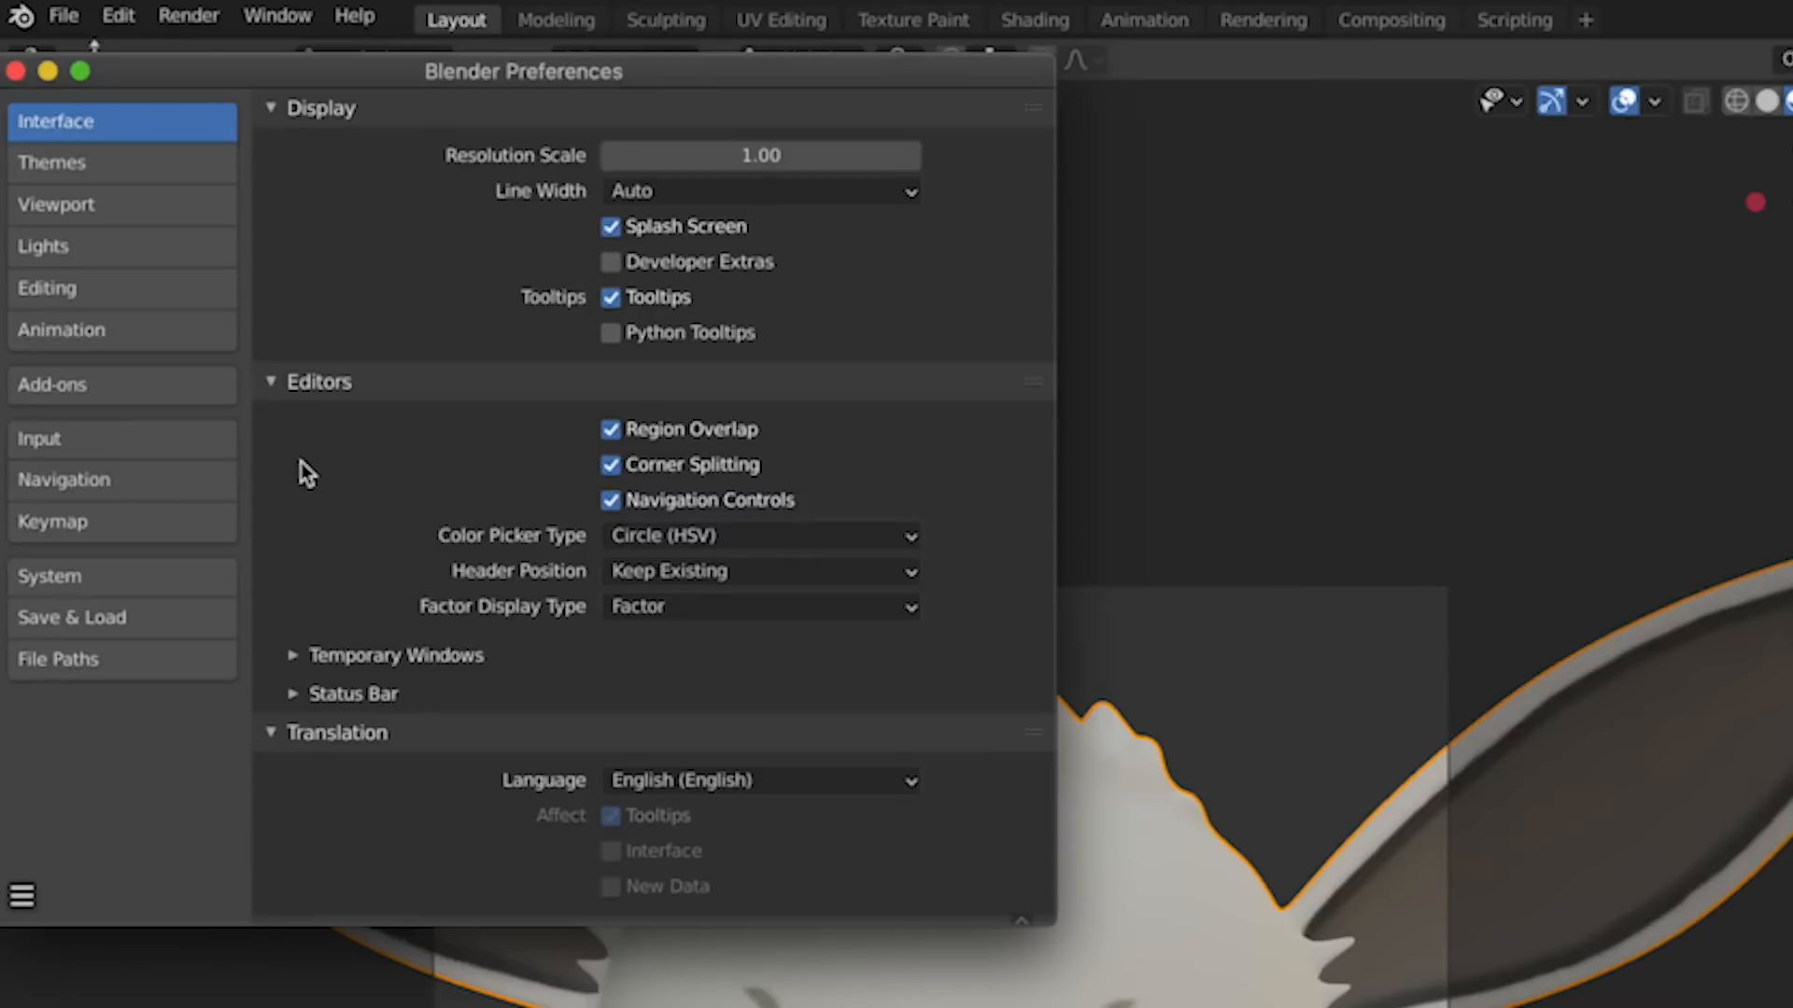
left_click(222, 393)
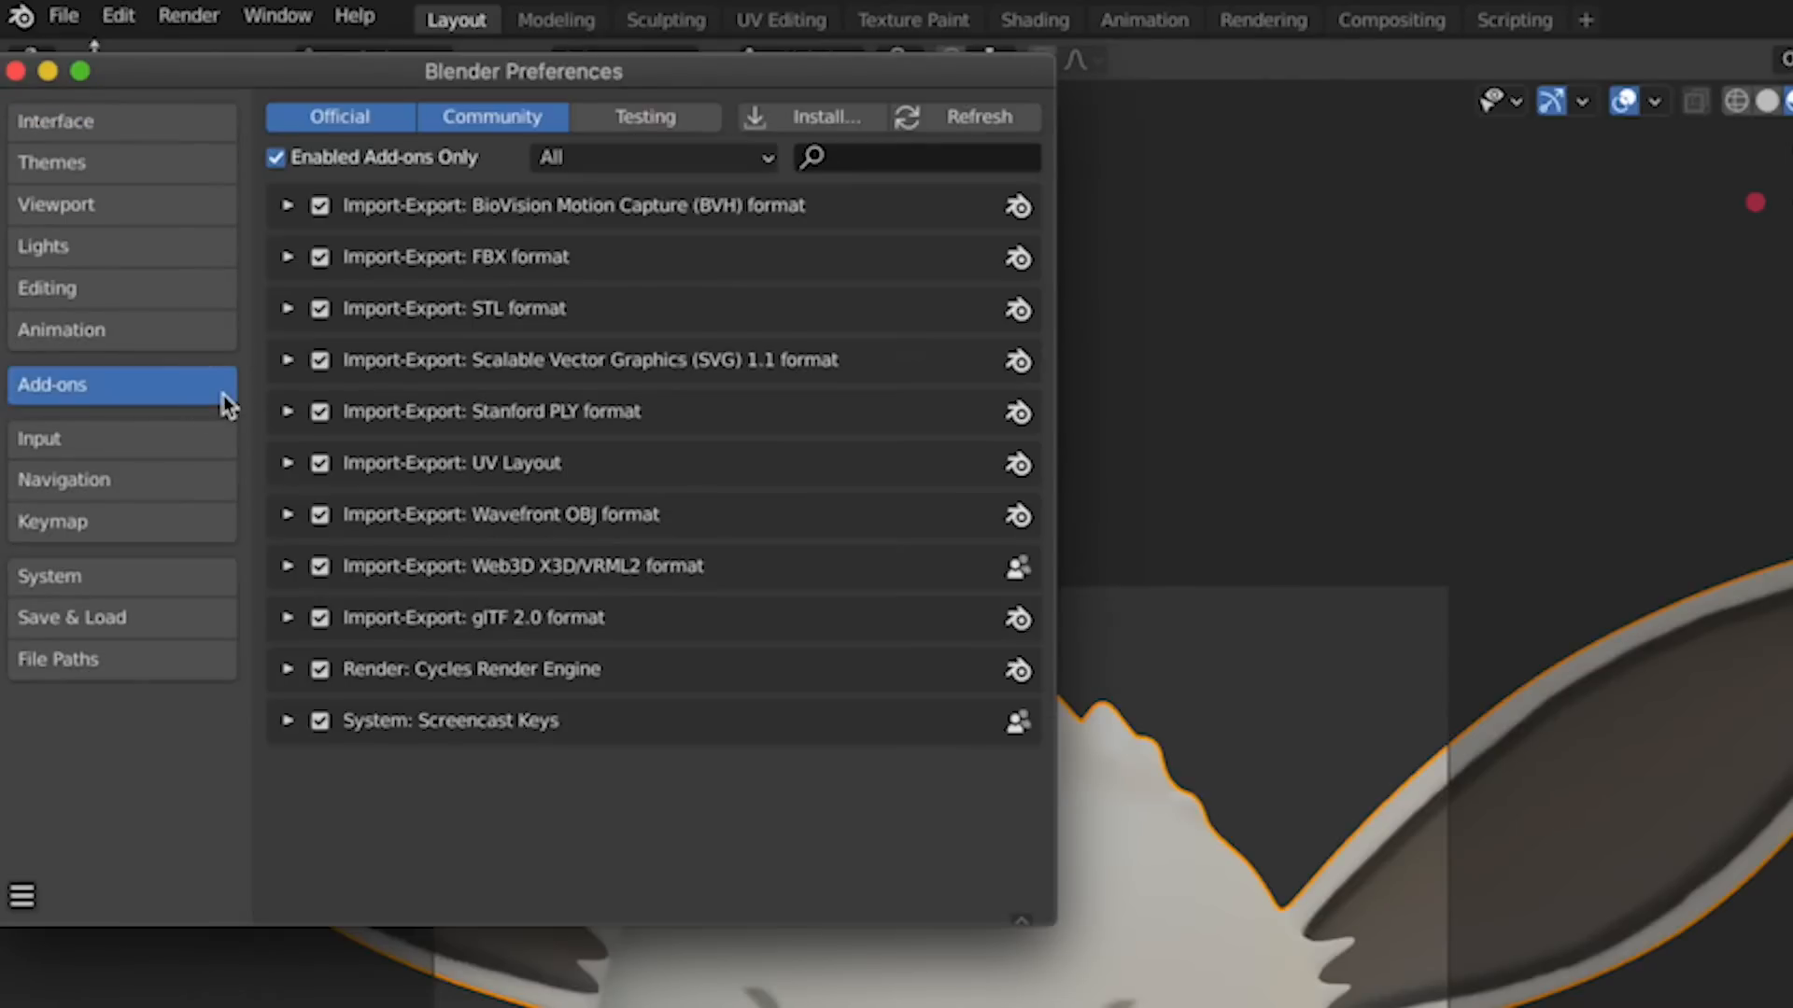
left_click(277, 159)
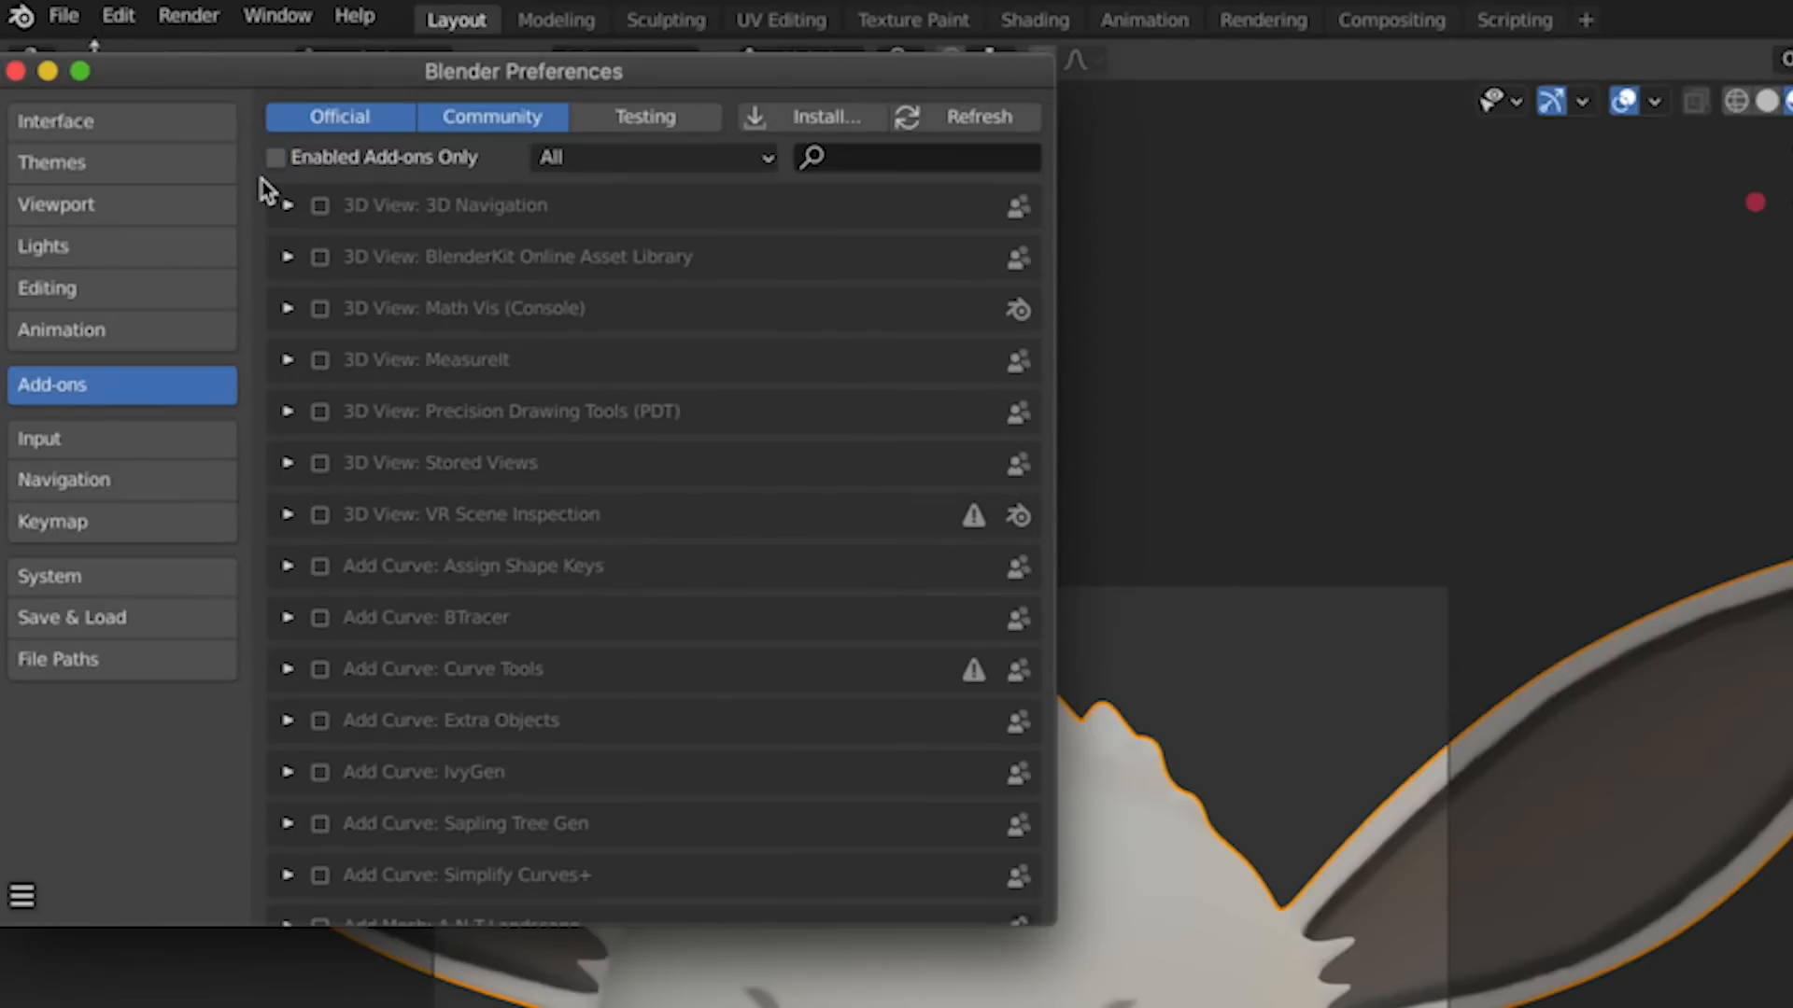
left_click(856, 157)
type("node")
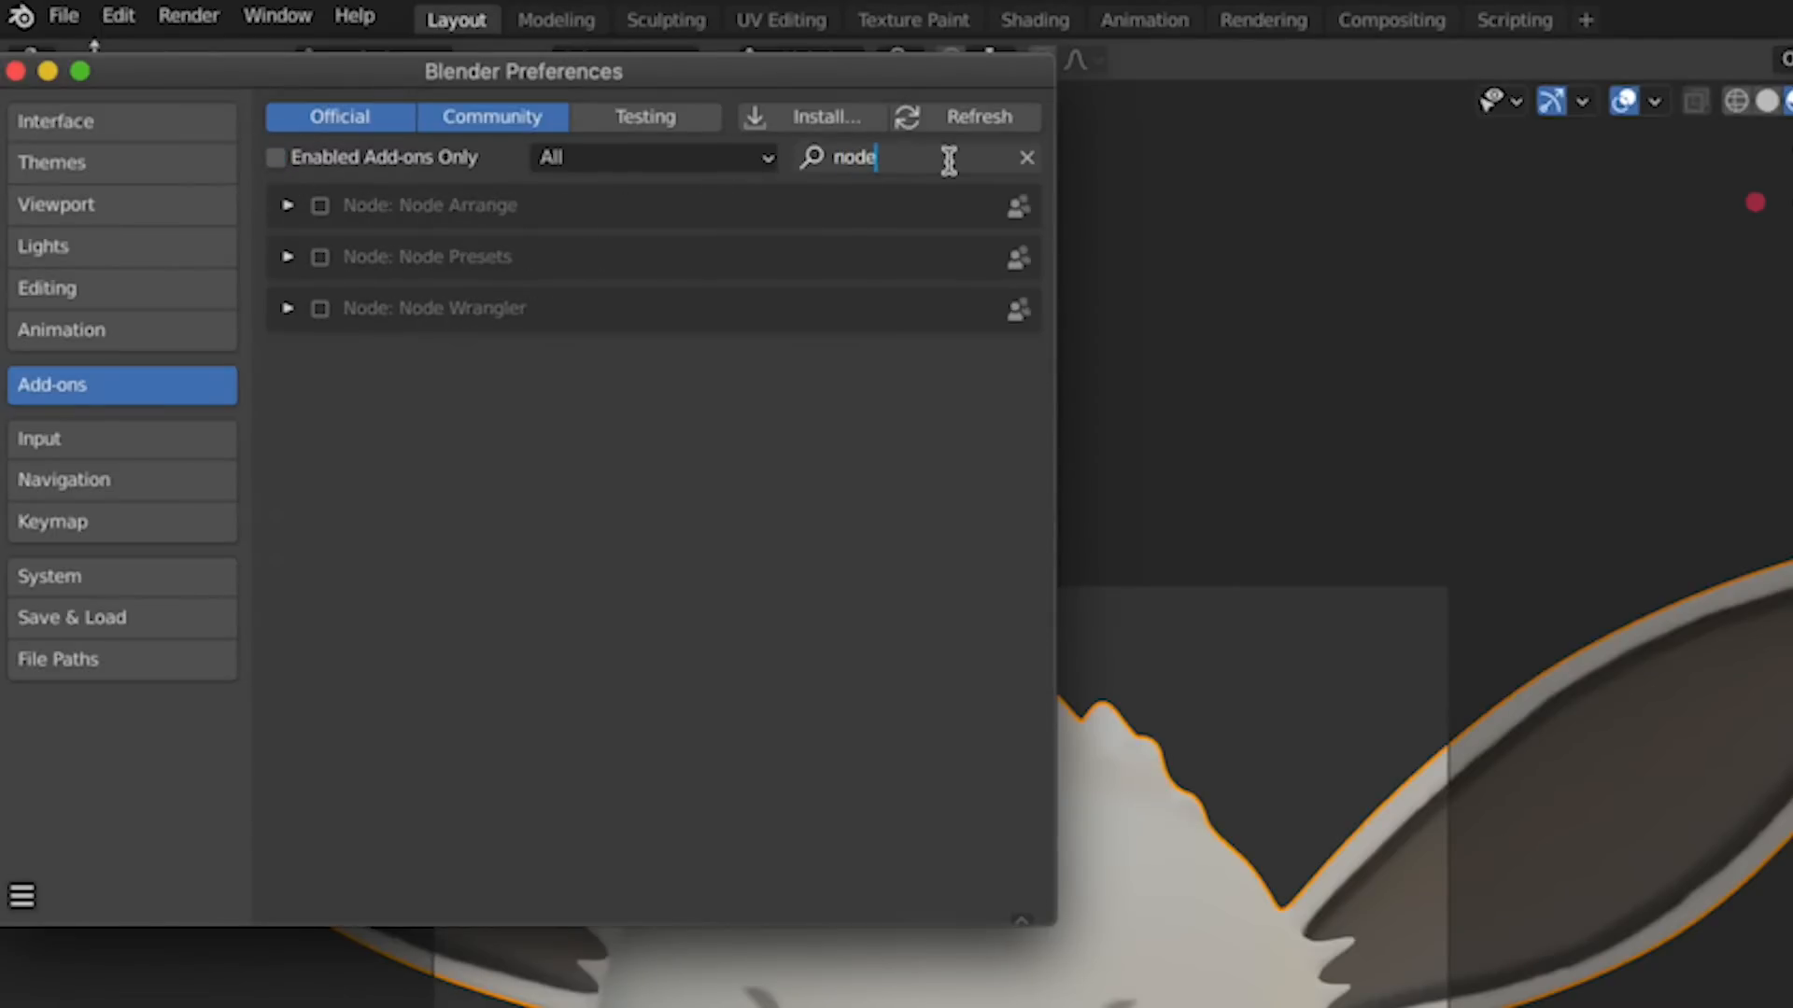
key("Return")
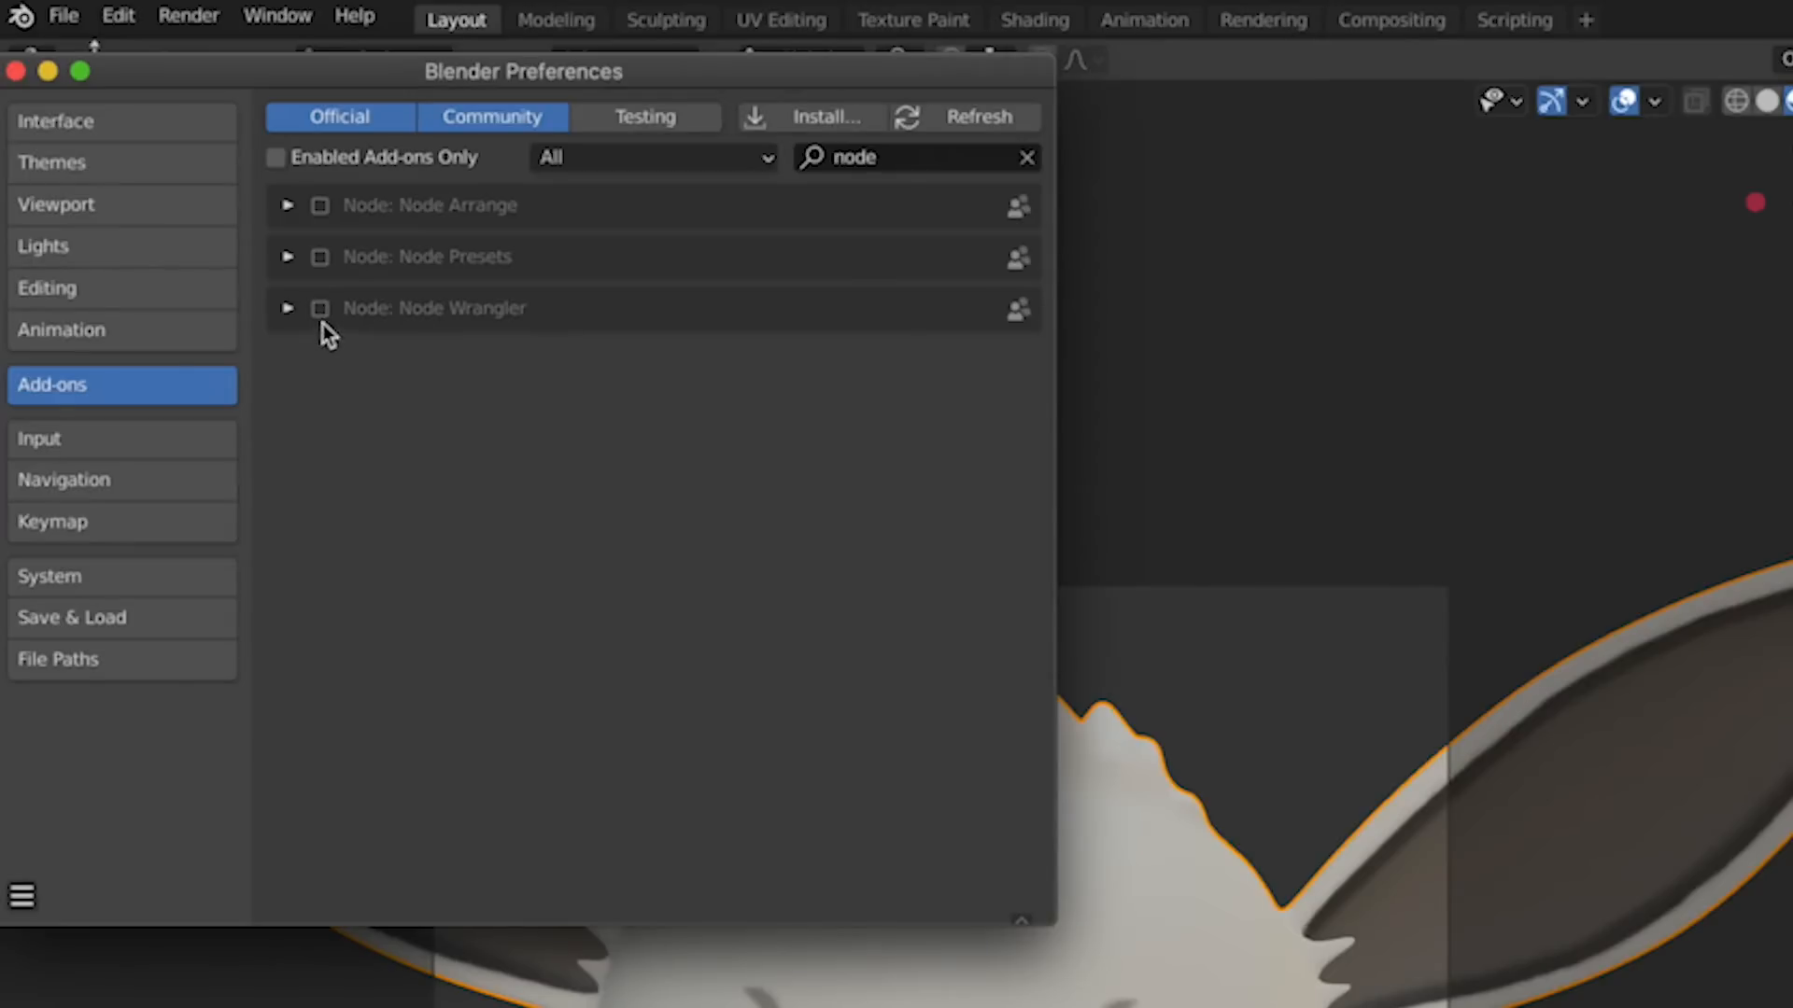
left_click(319, 308)
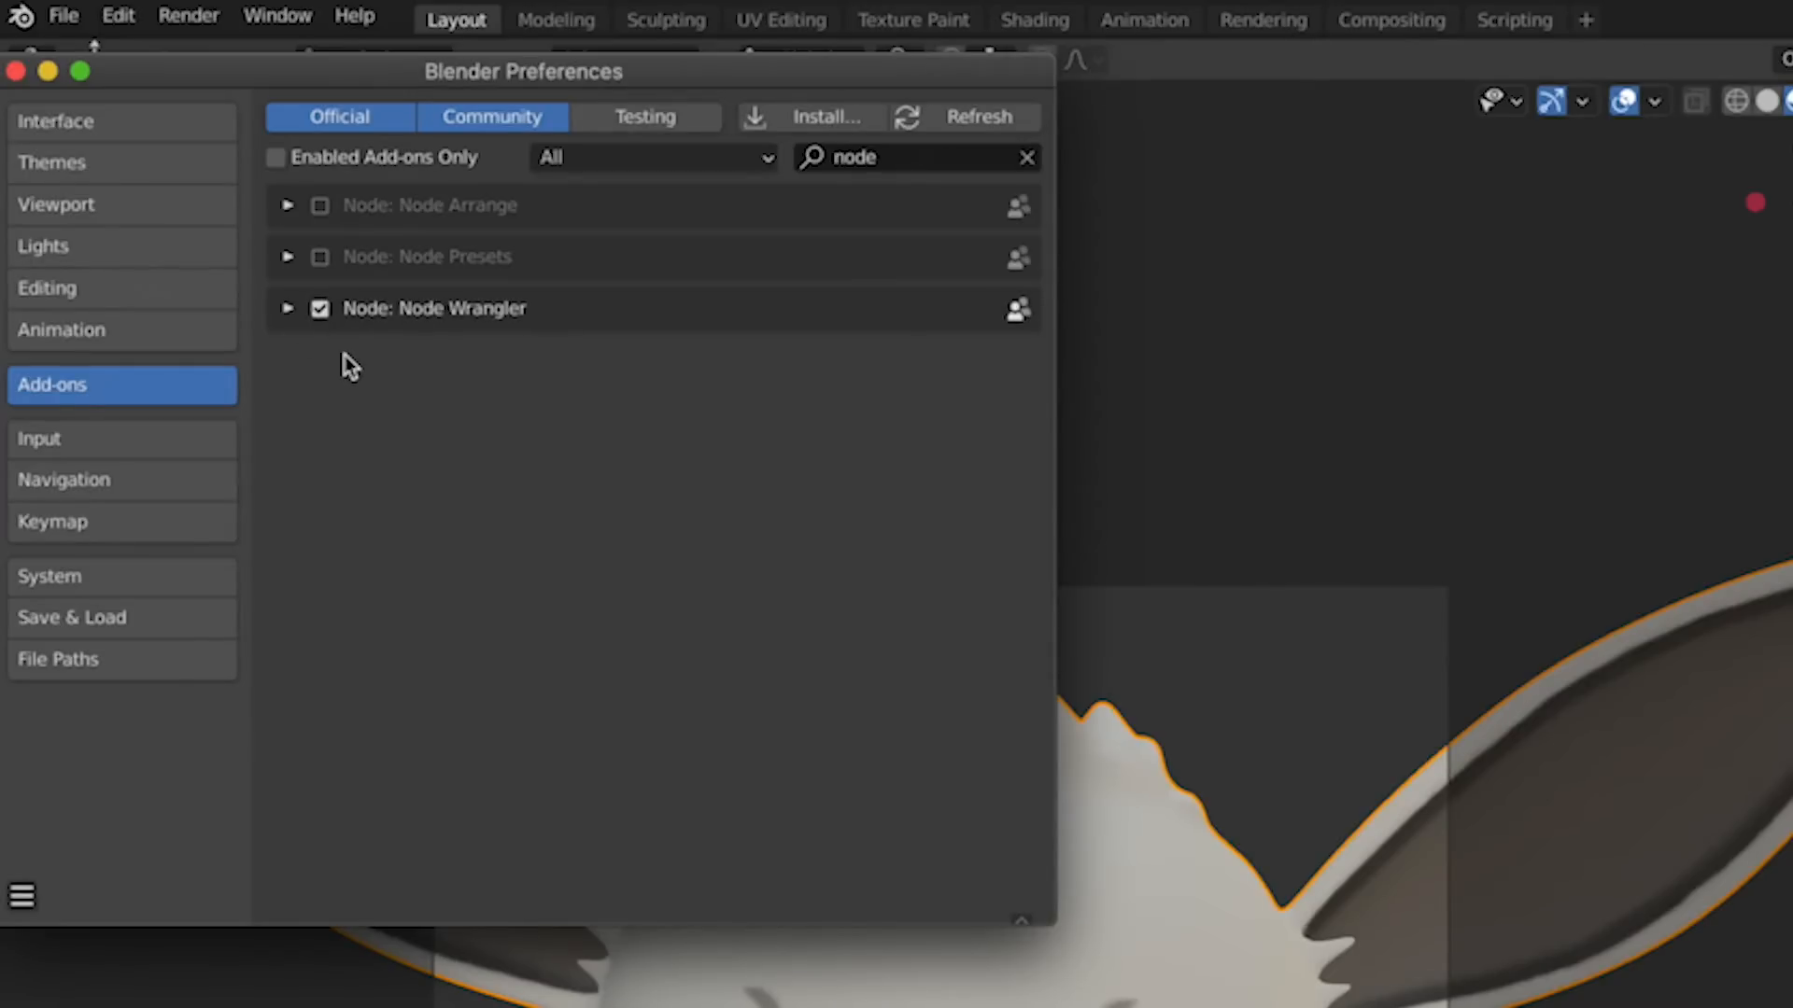
Step: Close the preferences and add linked Texture Coordinate and Mapping nodes to the Base Color image texture using Node Wrangler
left_click(16, 71)
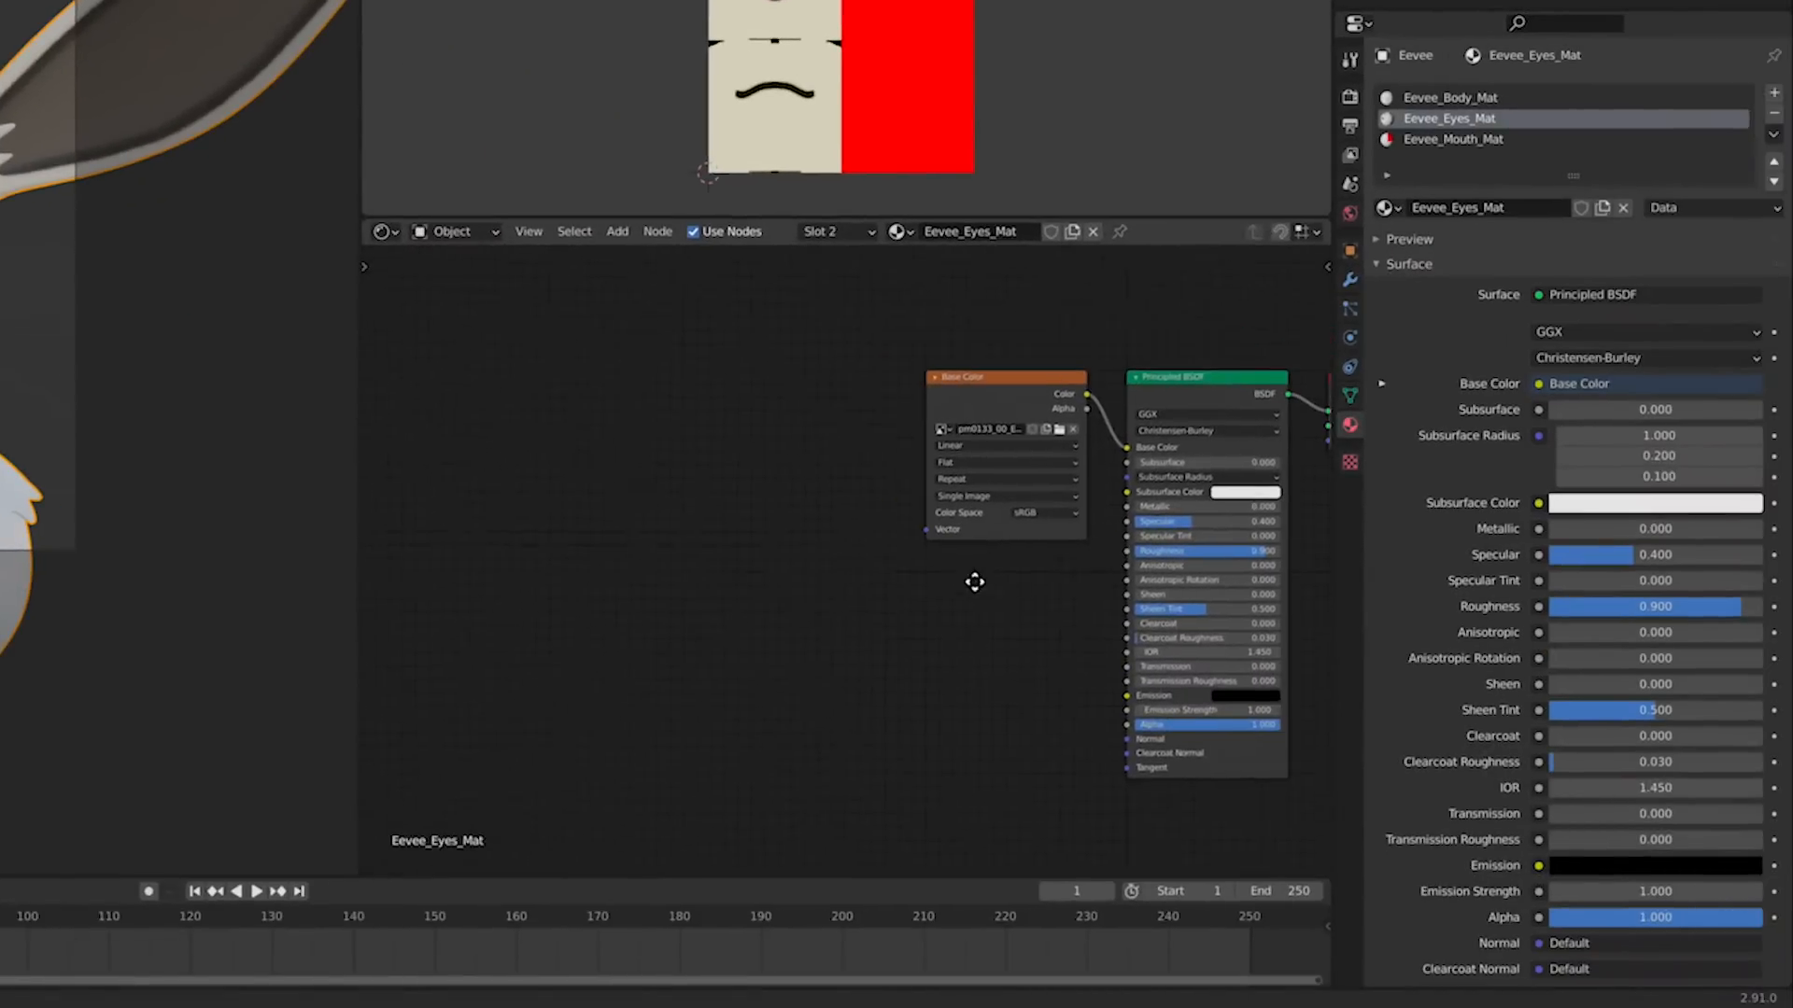
scroll(973, 580, "up", 2)
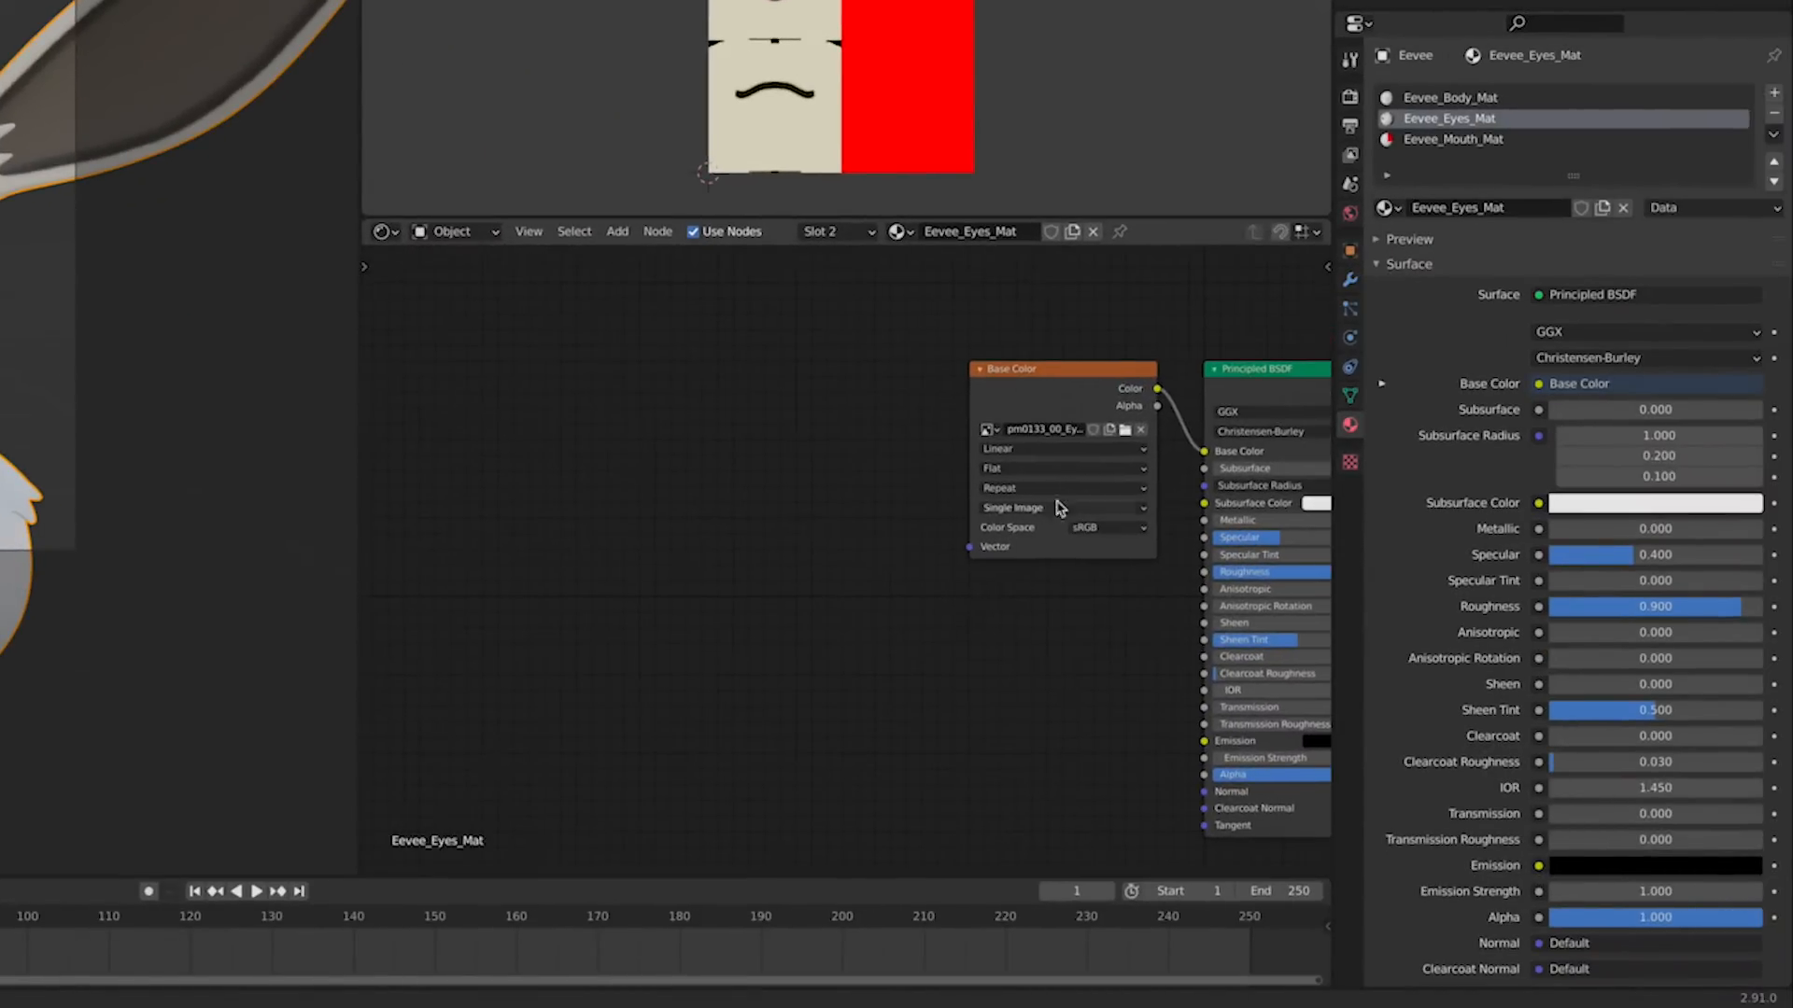
left_click(1070, 416)
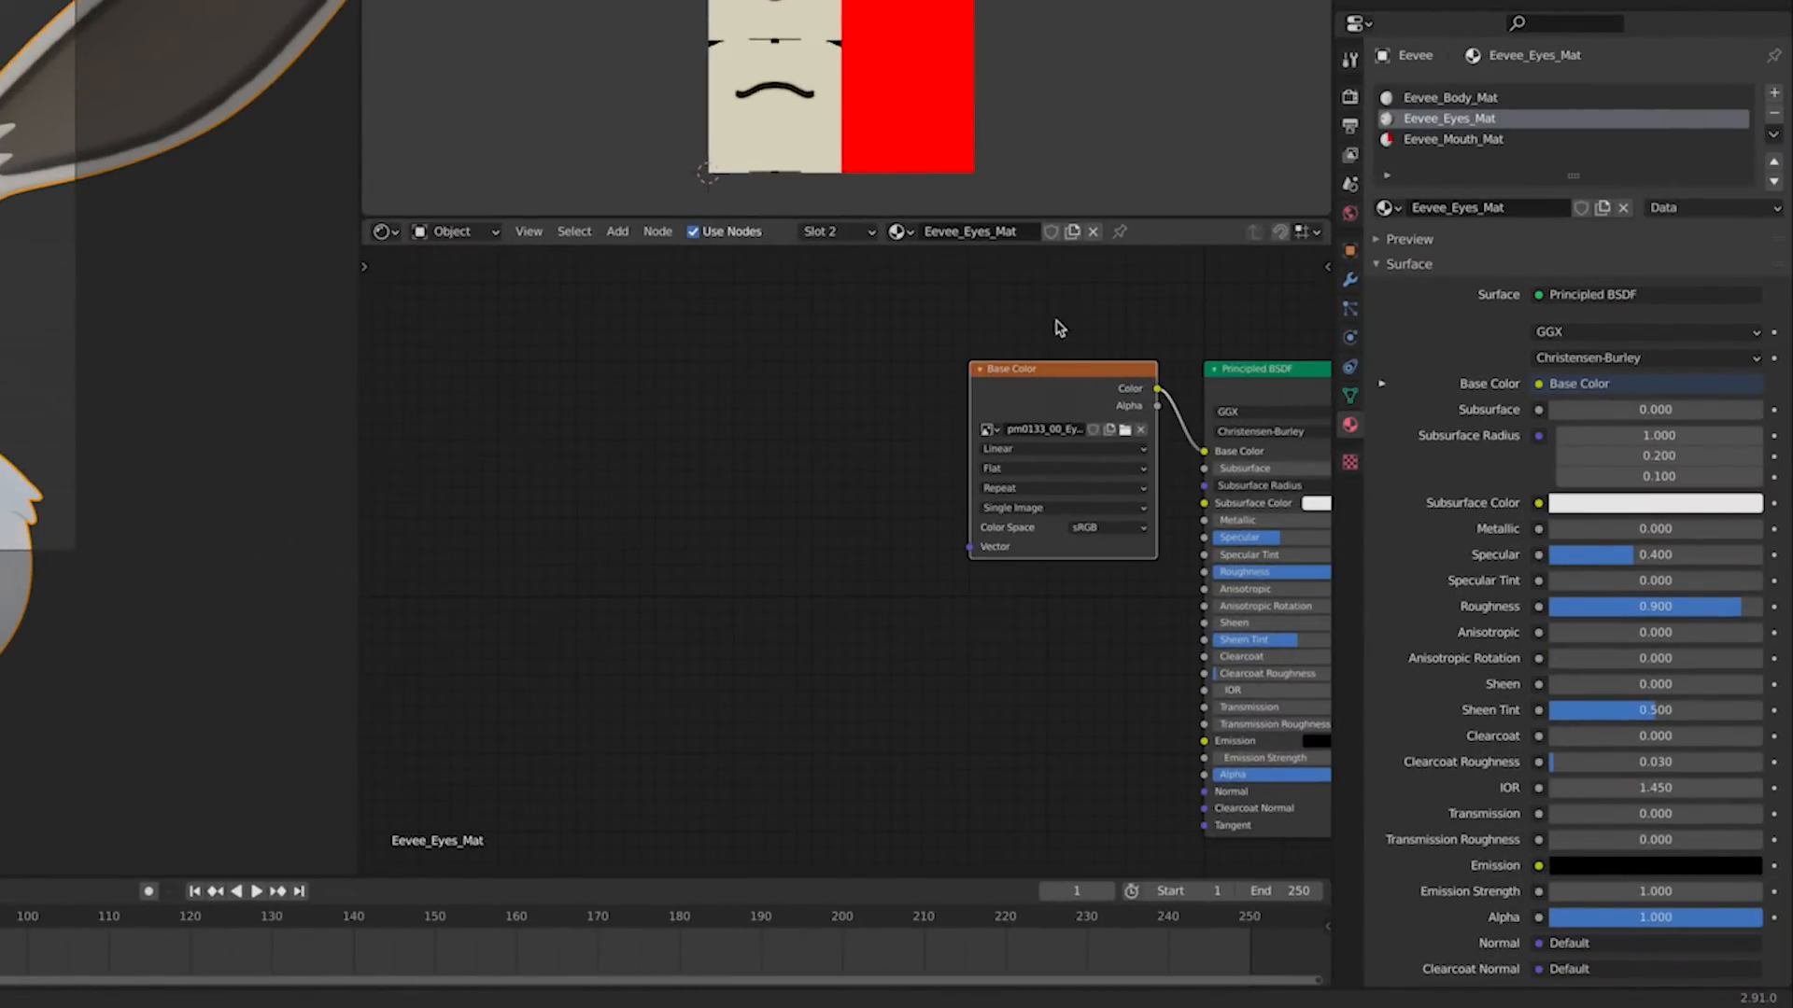
key("ctrl+t")
mouse_move(971, 666)
middle_mouse_down()
mouse_move(971, 595)
mouse_move(979, 632)
middle_mouse_up()
scroll(971, 594, "up", 2)
scroll(982, 632, "down", 2)
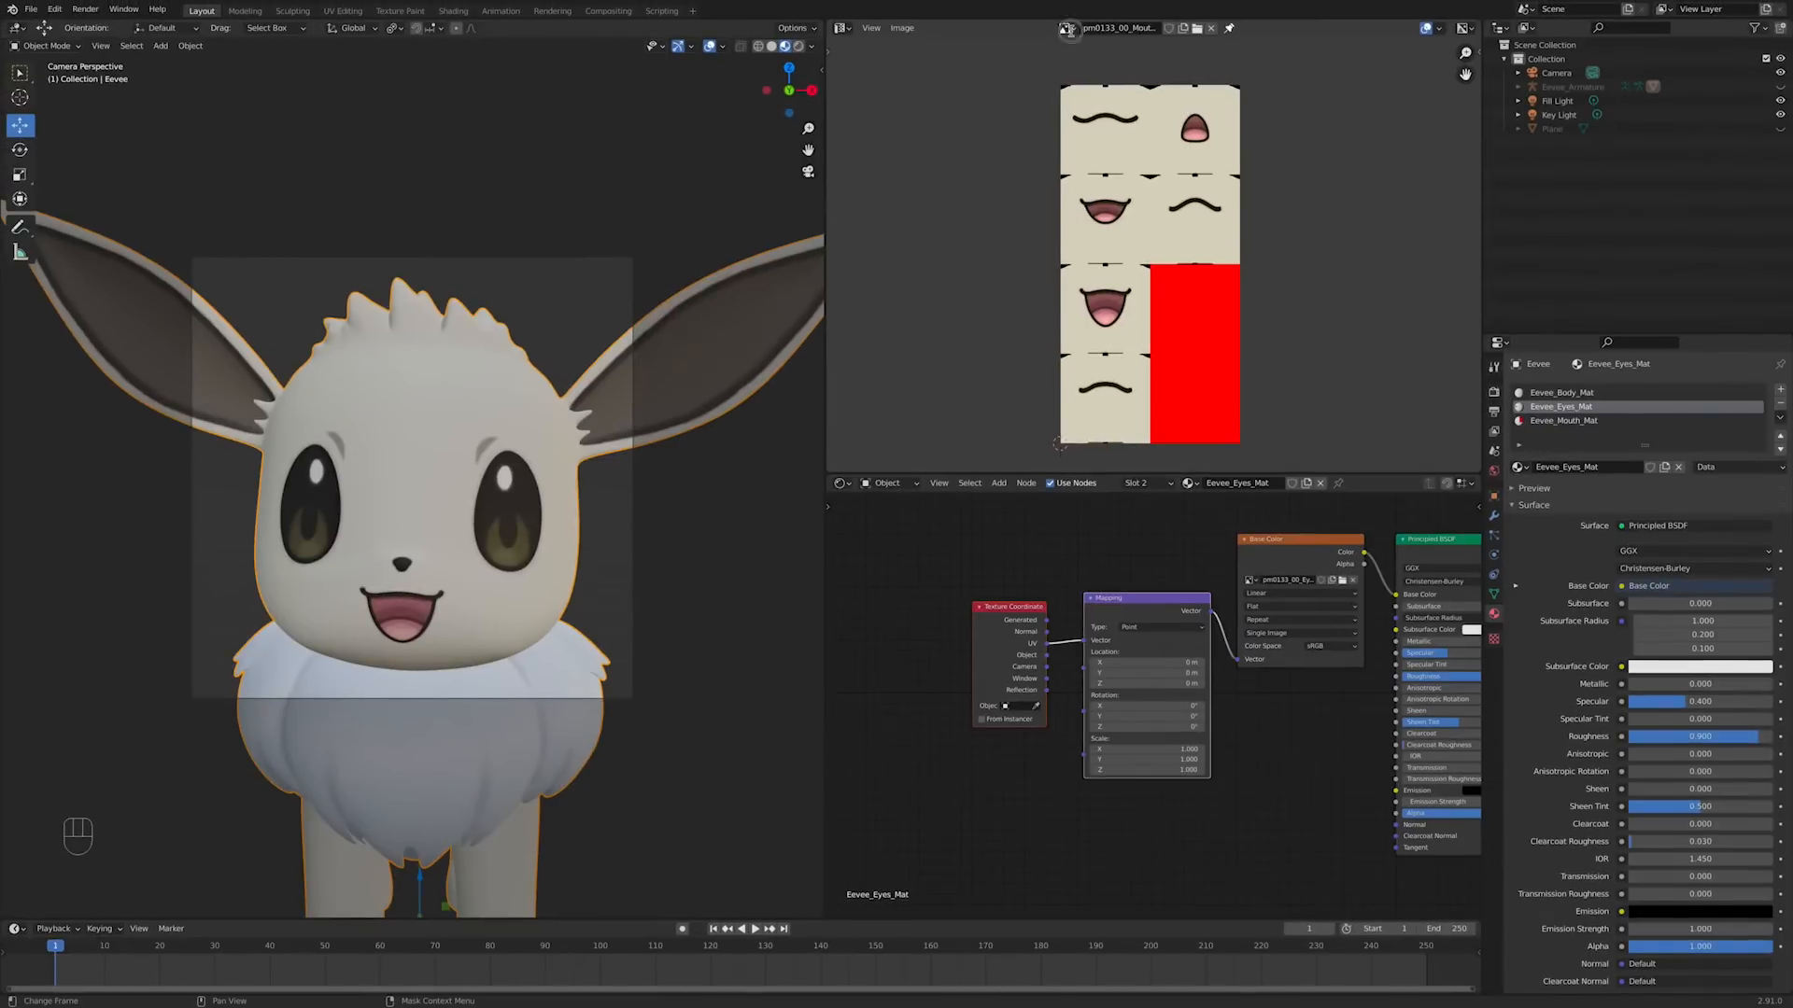
Step: Show the pm0133_00_Eye1 texture in the image editor in place of the mouth texture
left_click(1068, 29)
left_click(1097, 86)
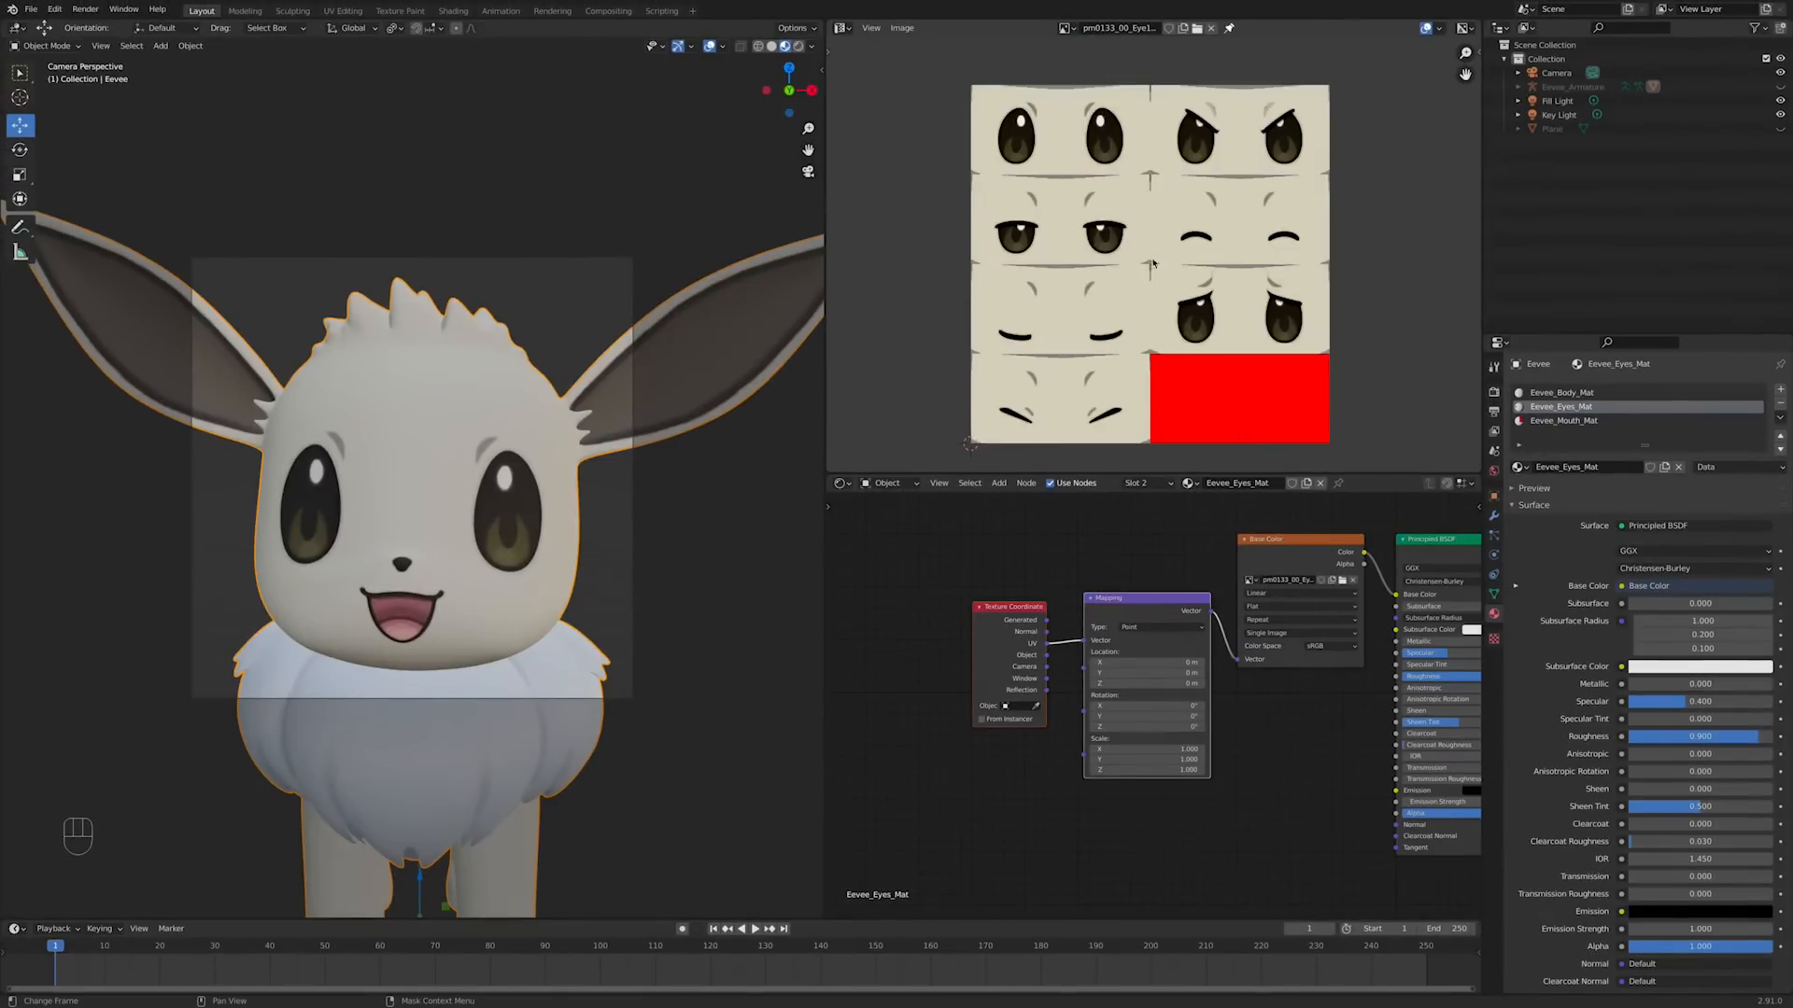
scroll(1153, 264, "down", 7)
Step: Select the faces of Eevee_Eyes_Mat in Edit Mode, move their UVs along Y onto the wide open eyes, and return to Object Mode
key("Tab")
left_click(1339, 428)
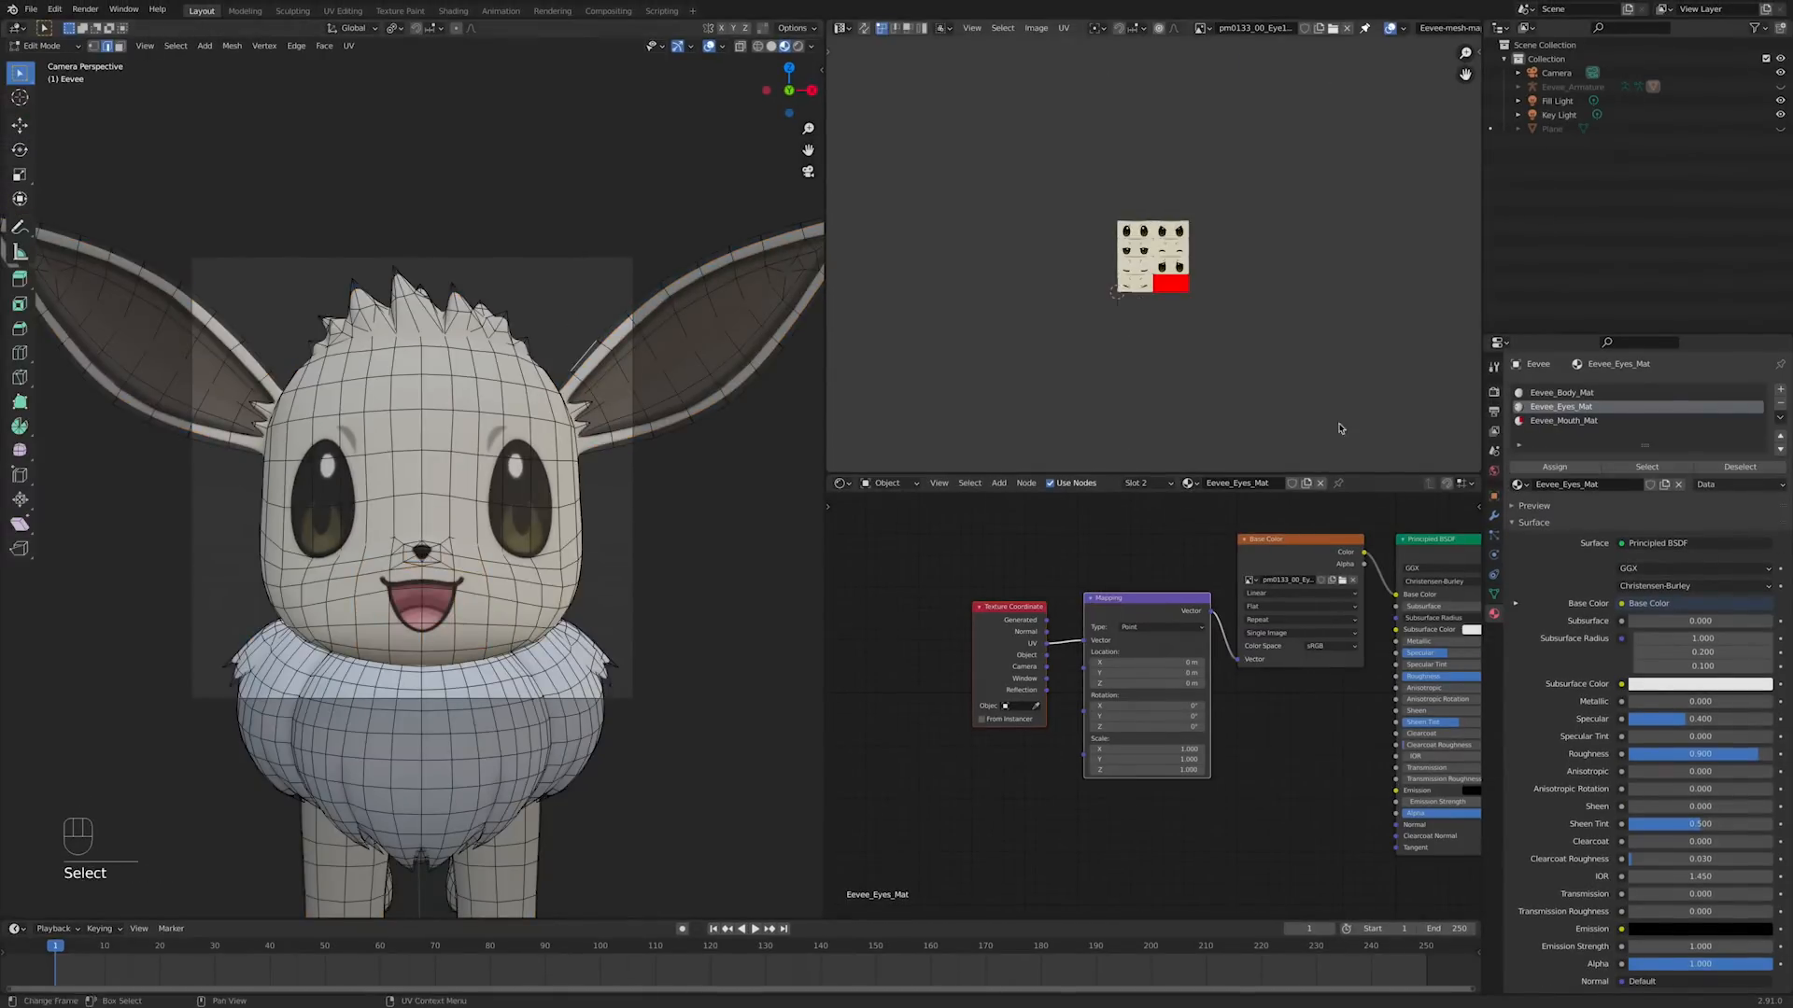
left_click(1646, 467)
scroll(1167, 149, "up", 2)
key("a")
key("g")
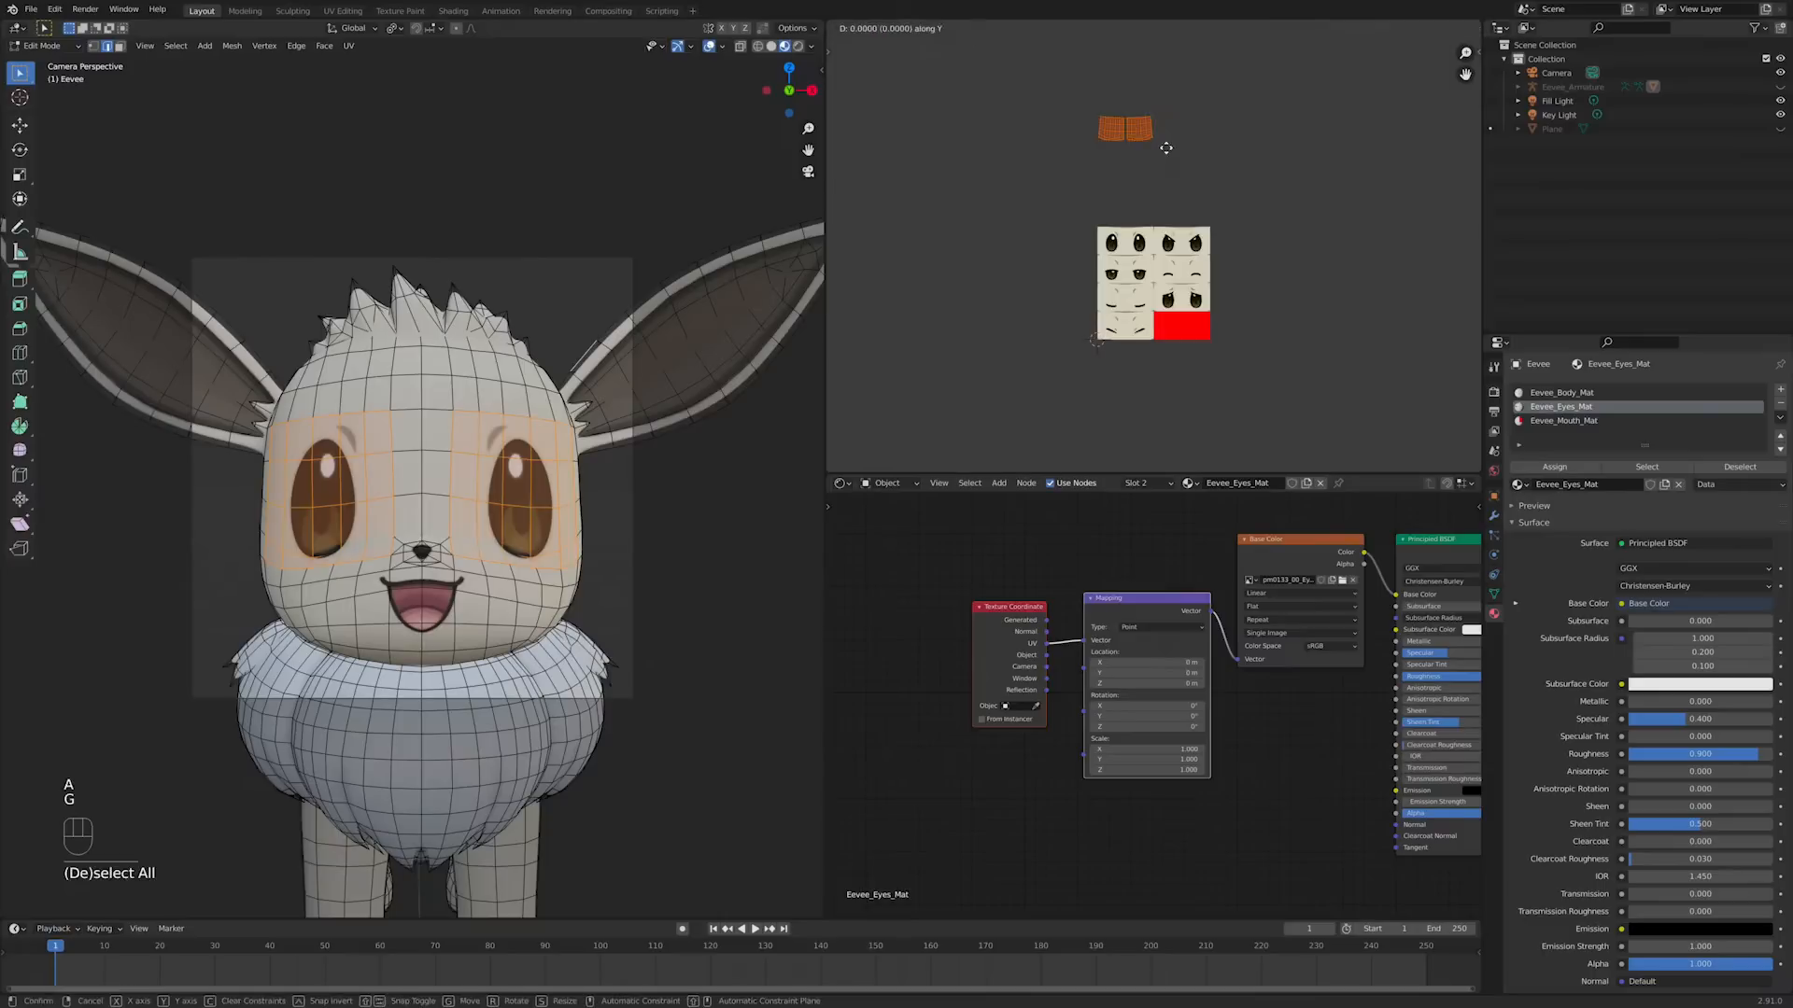
left_click(1166, 260)
scroll(1158, 257, "up", 4)
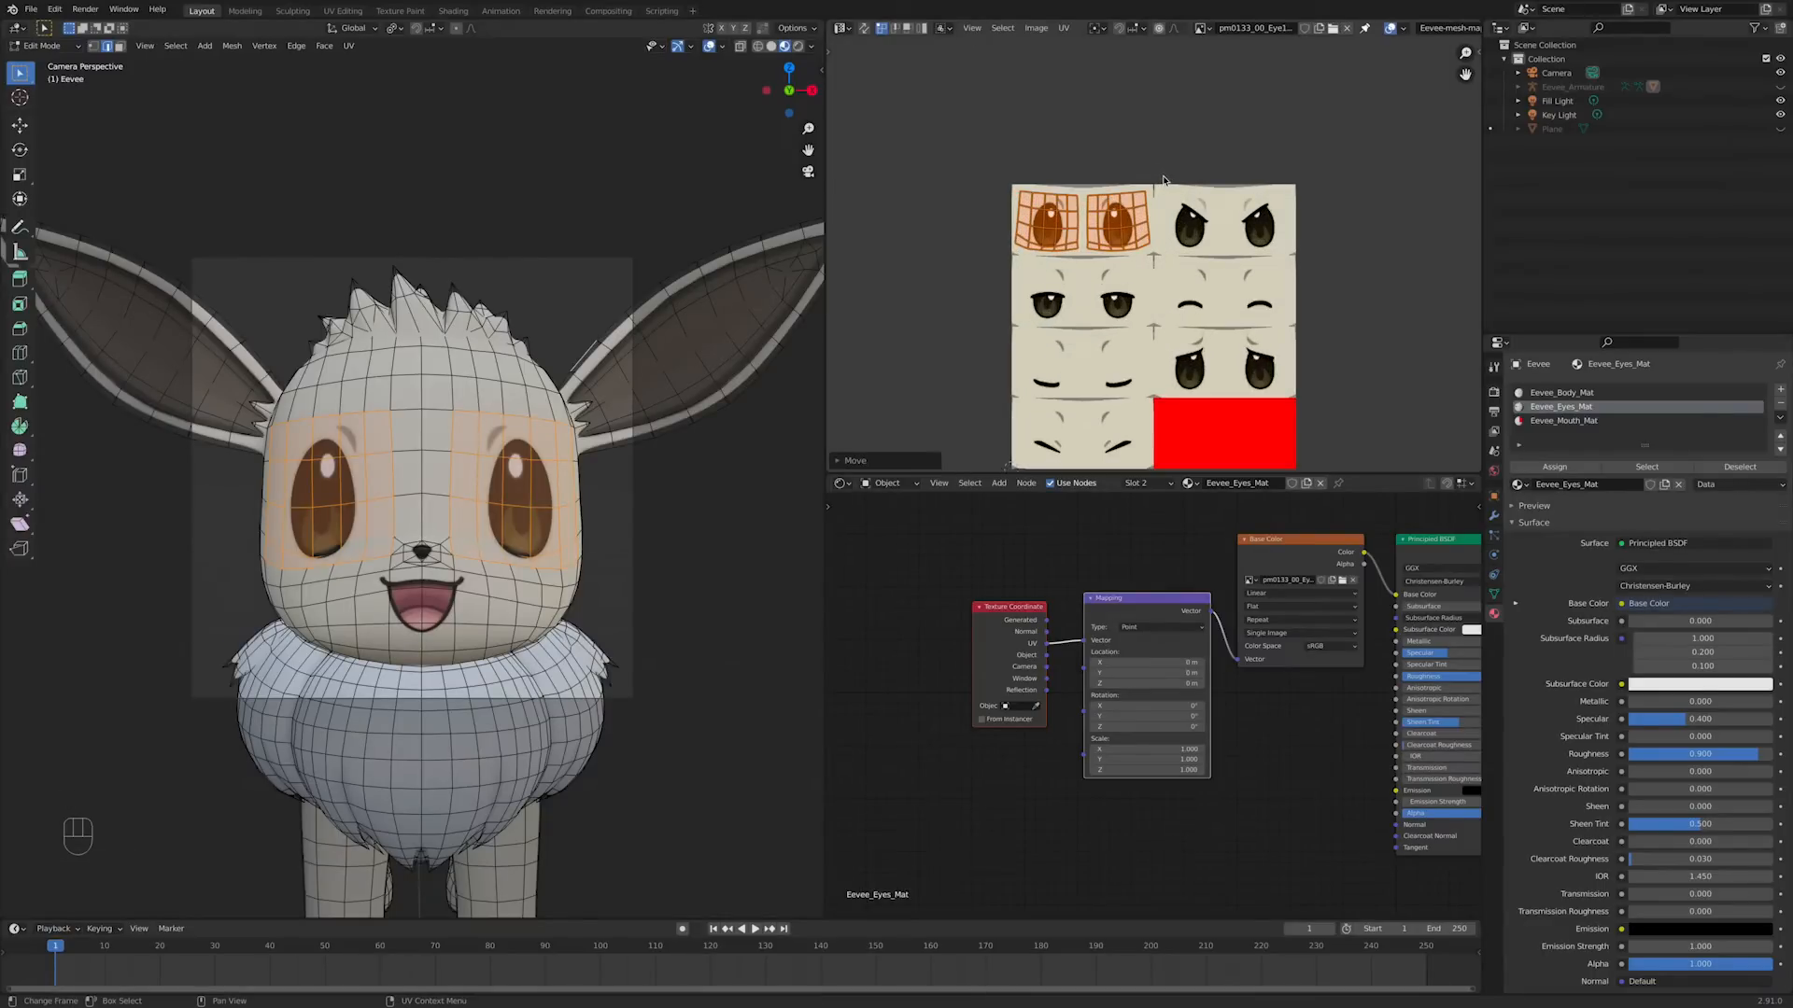
scroll(1163, 179, "down", 2)
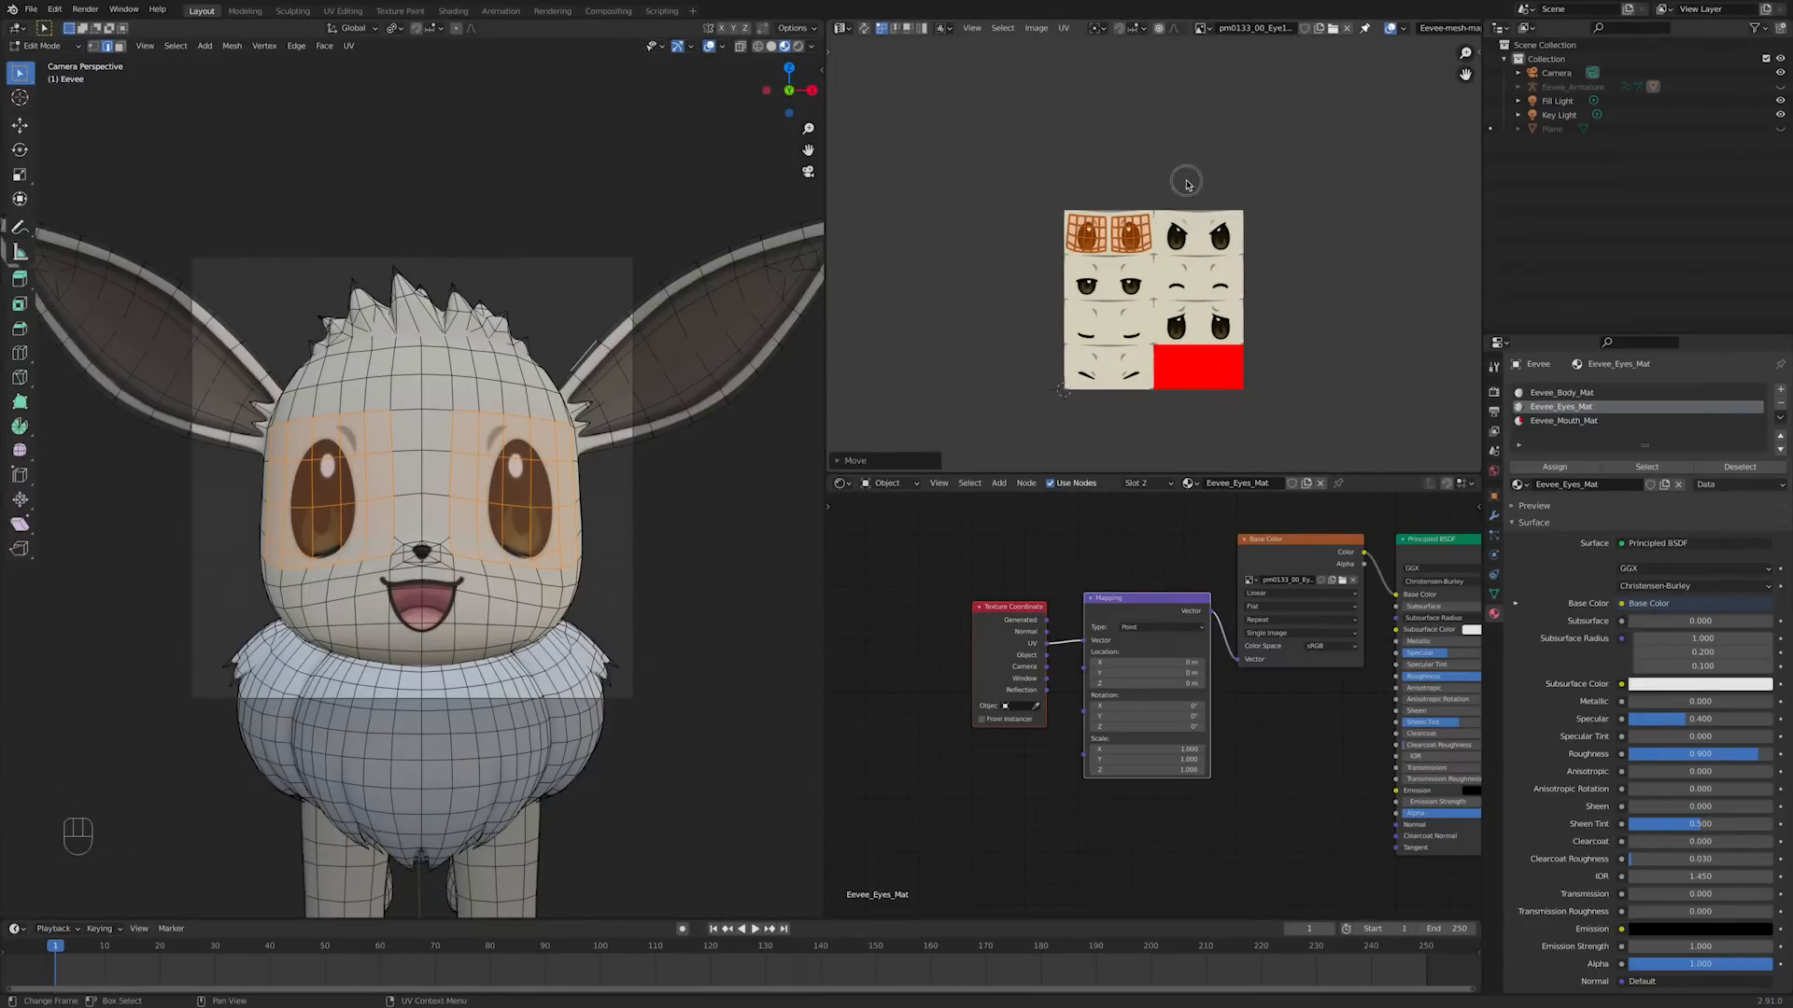
left_click(1187, 187)
key("Tab")
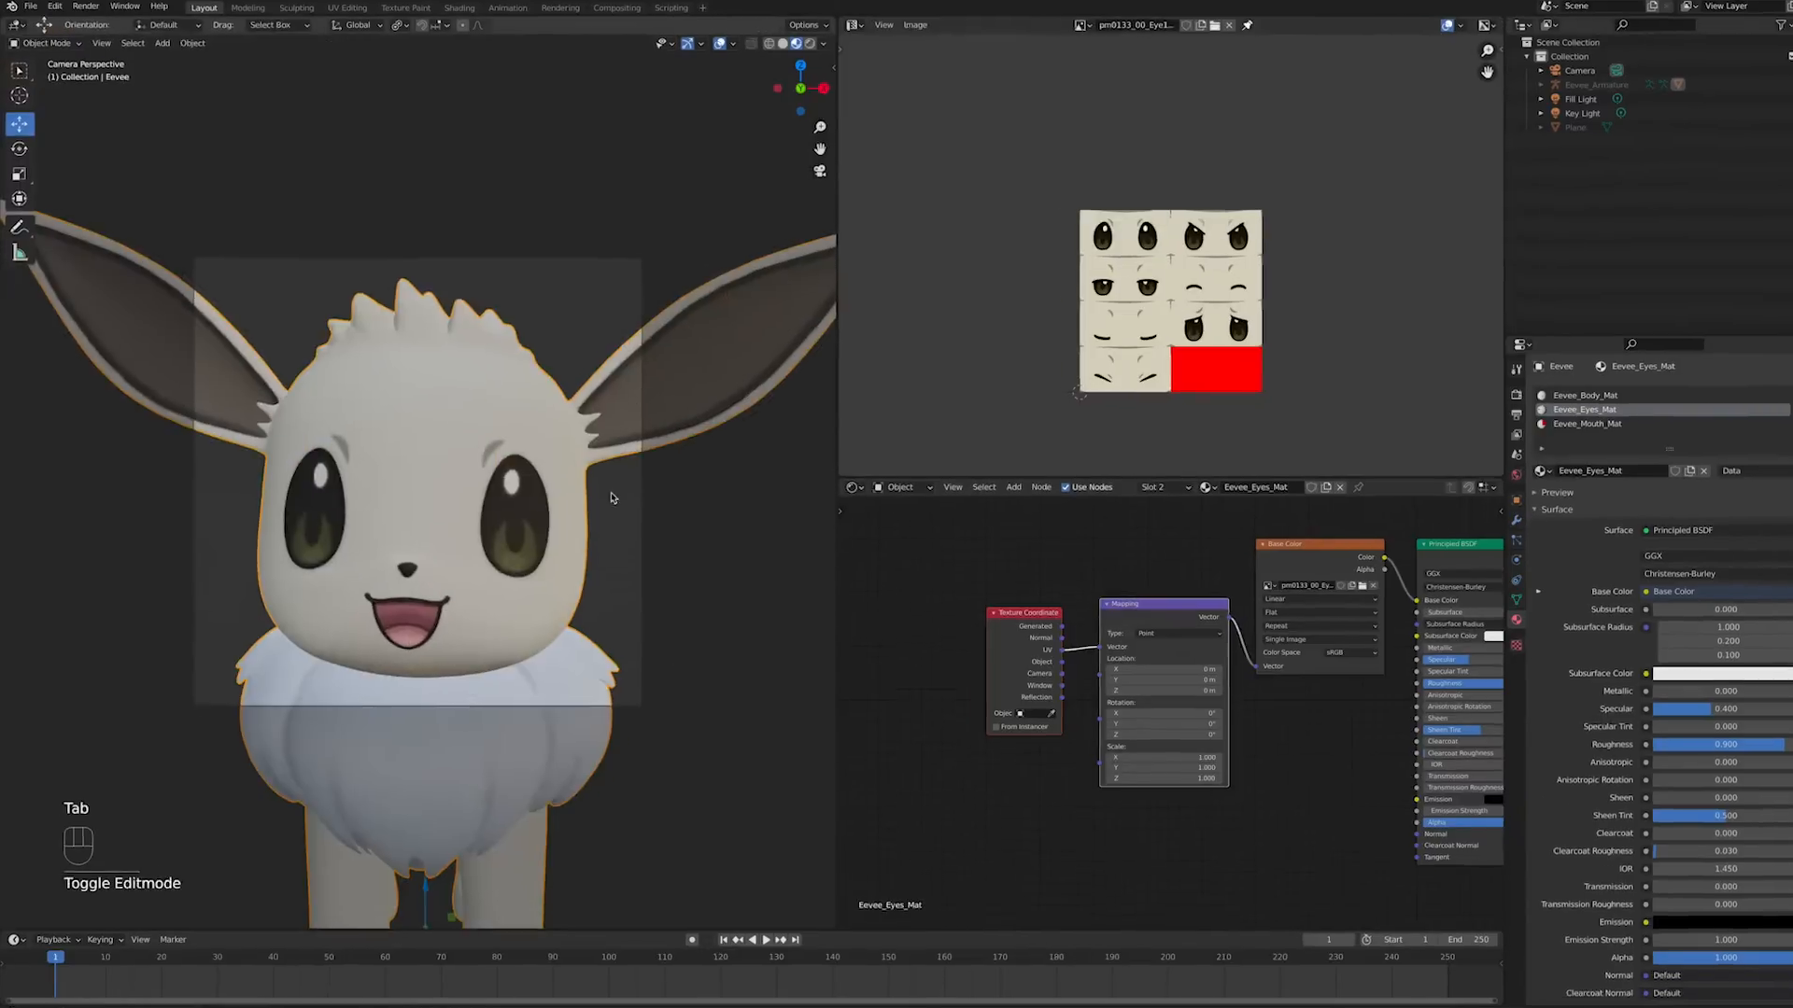
Step: Try the closed eyes by setting the Mapping node's Location Y to -0.5 m, and reset it to 0 m
scroll(1041, 246, "up", 3)
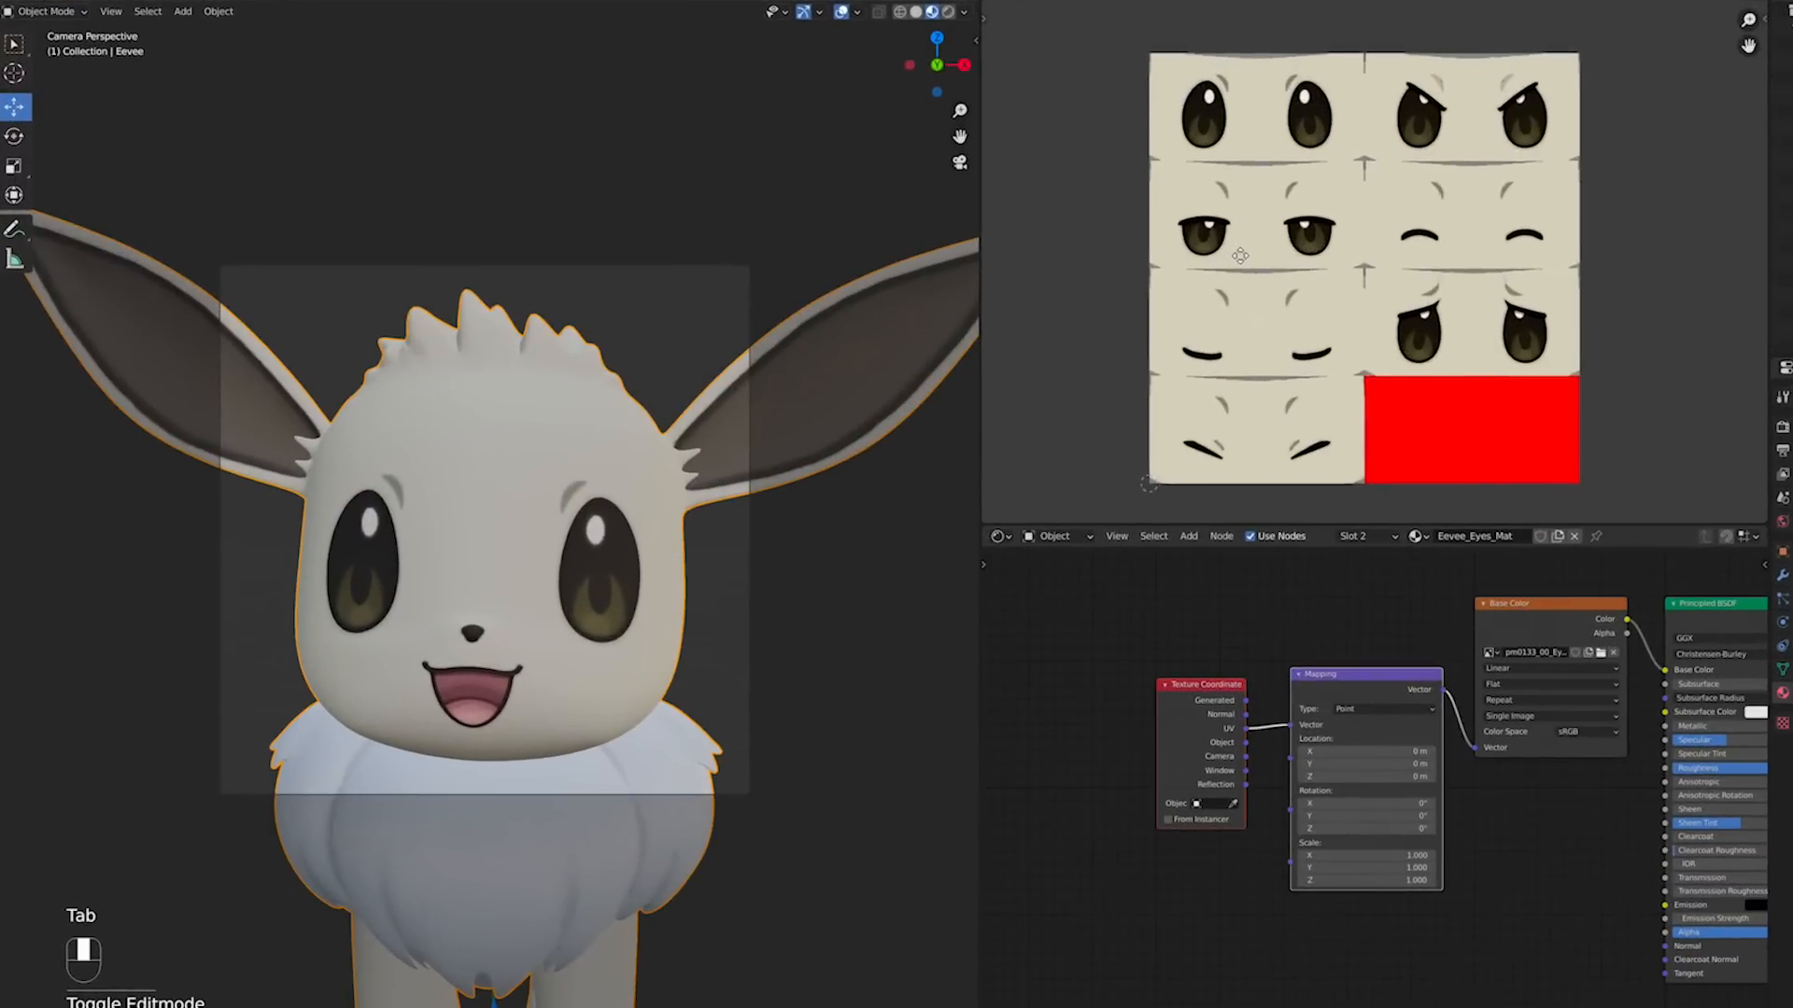
scroll(1393, 600, "up", 2)
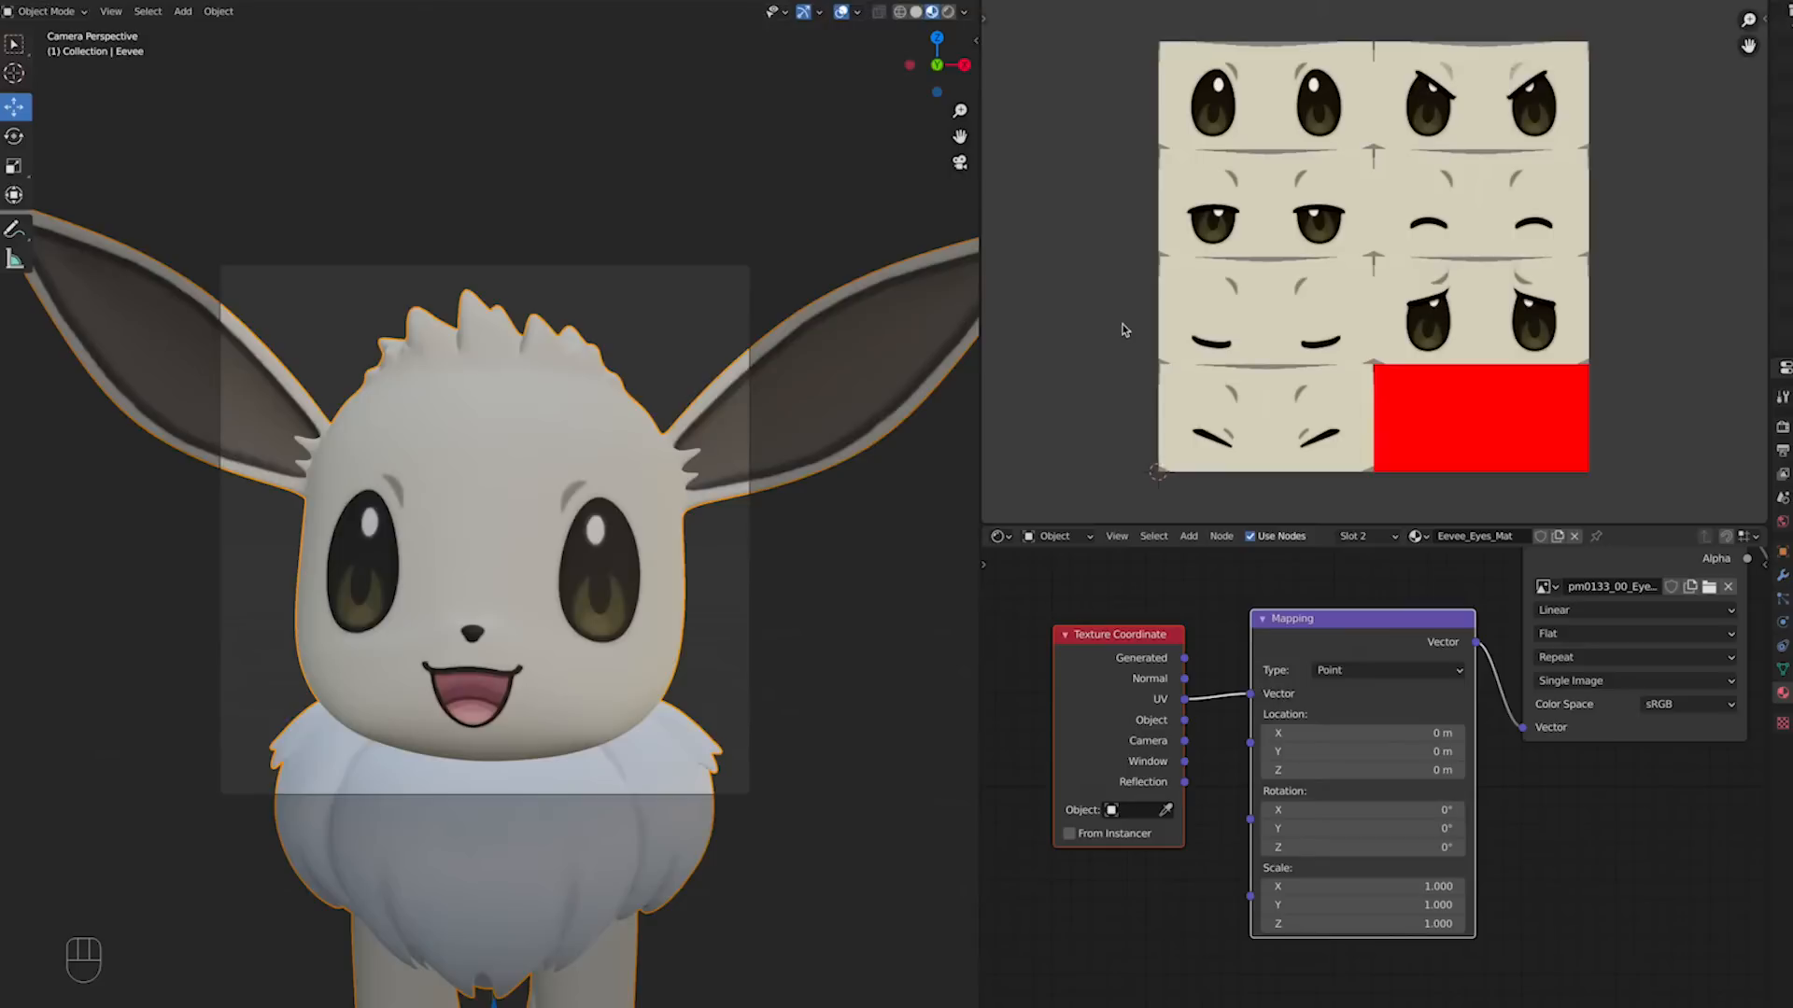
left_click(1379, 752)
type("-0.5")
key("Return")
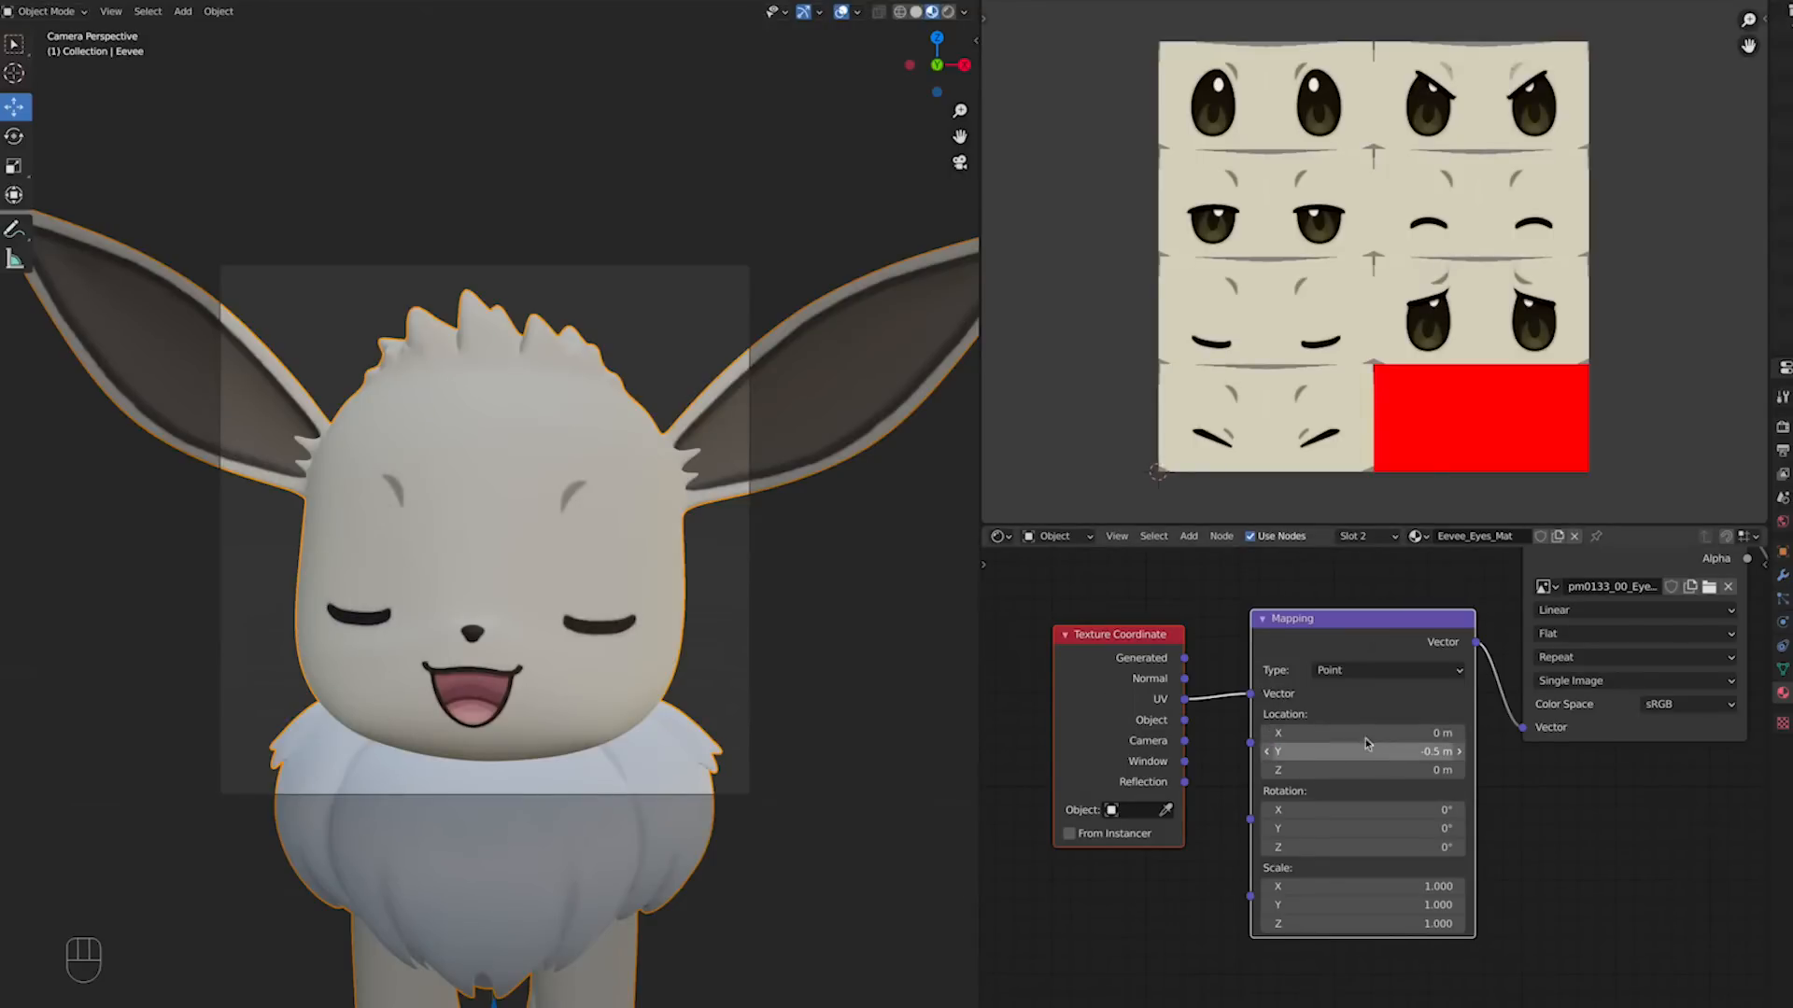
left_click(1379, 751)
type("0")
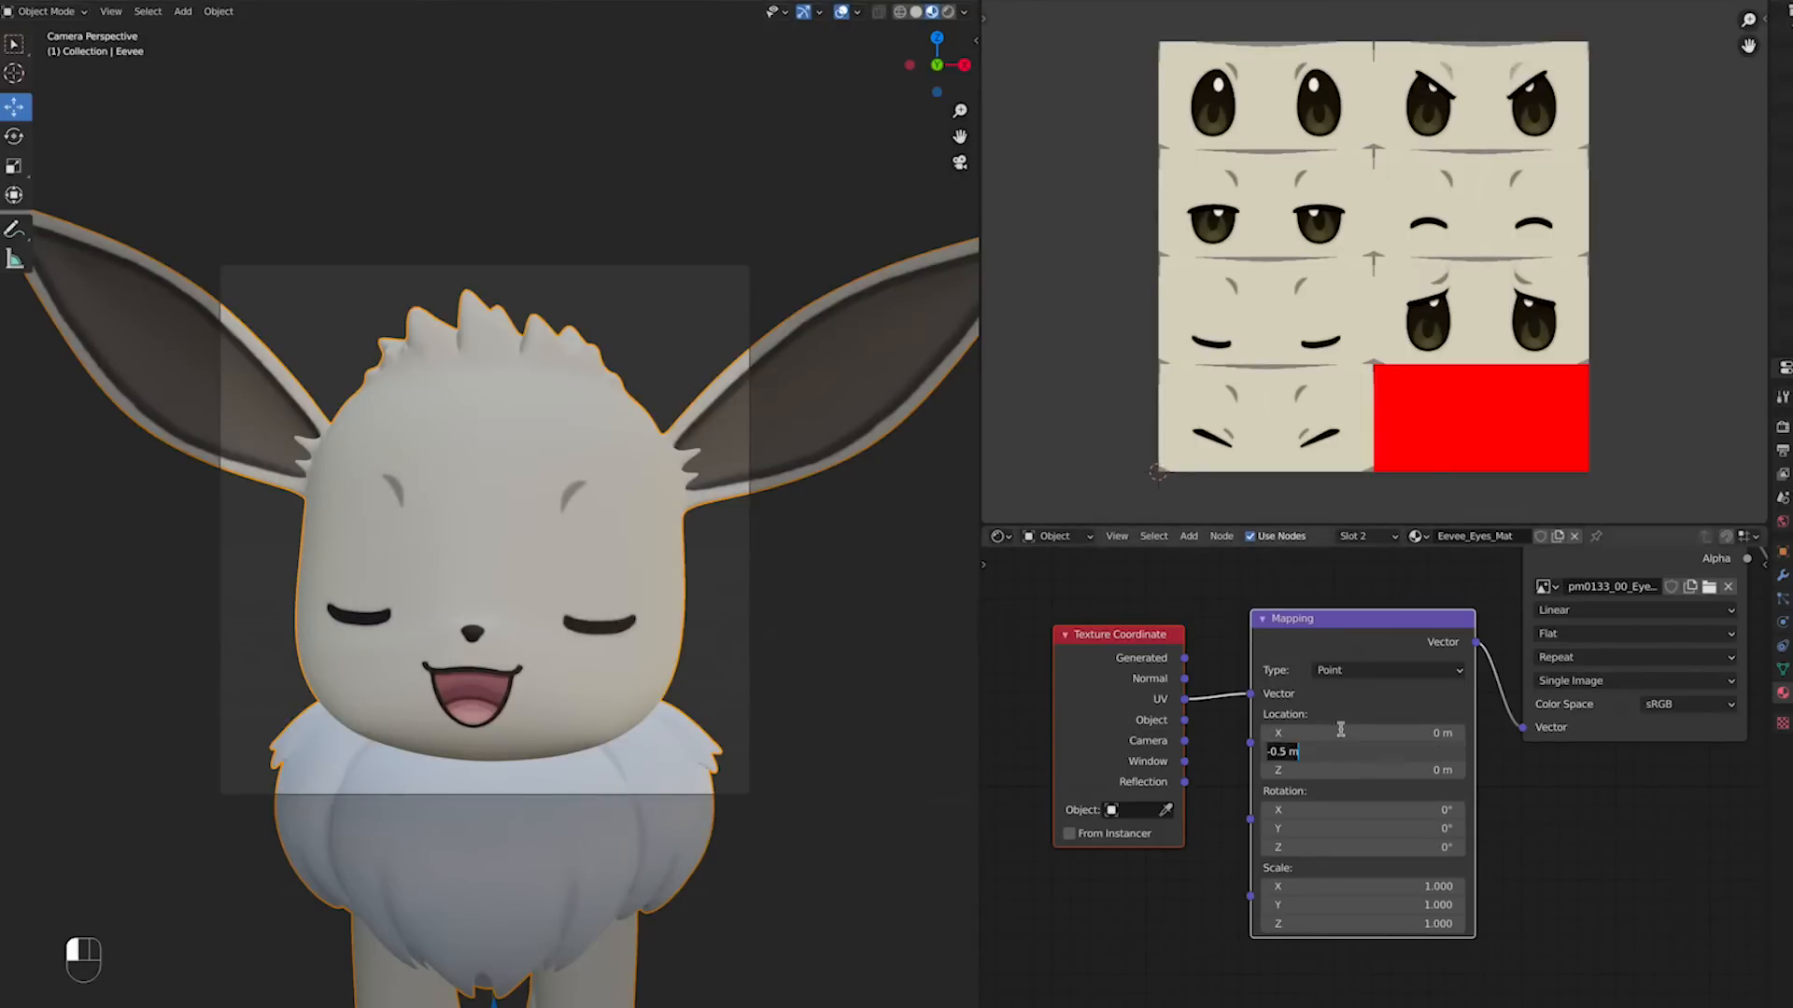
key("Return")
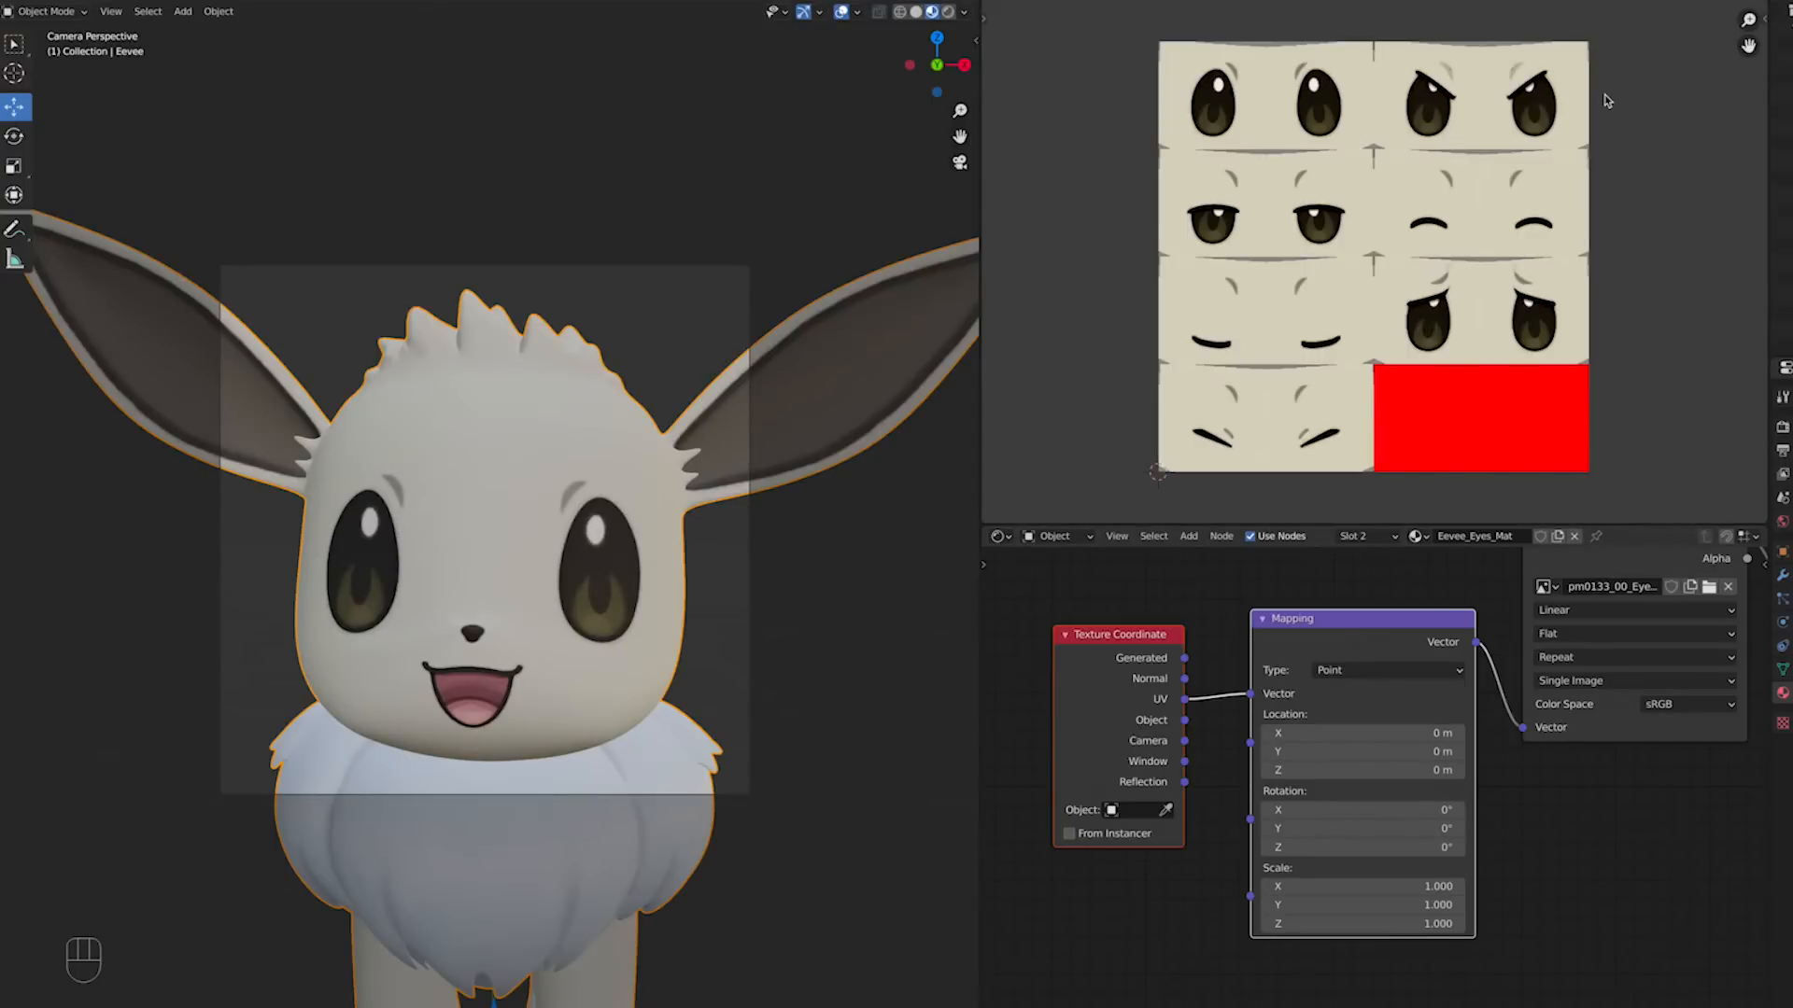
Step: Try the angry and worried eyes by setting the Mapping node's Location X to -0.5 m and Location Y to -0.5 m
left_click(1383, 733)
type("-0.5")
key("Return")
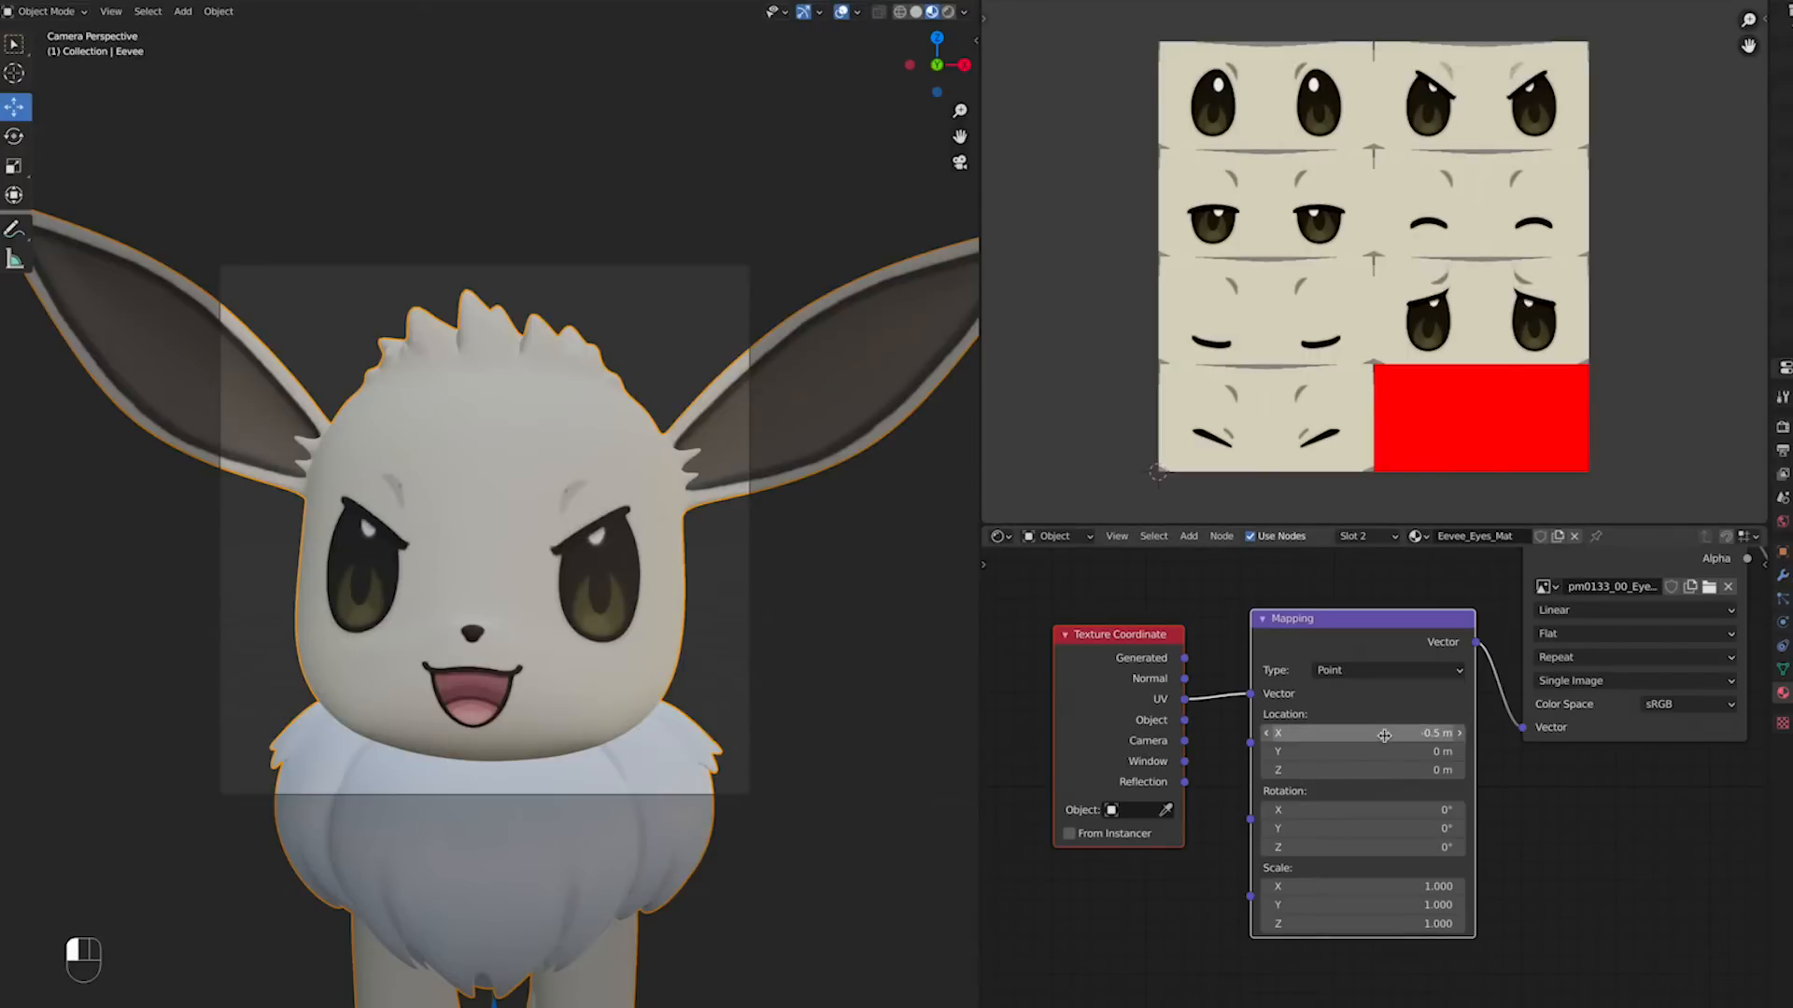
left_click(1359, 750)
type("-0.5")
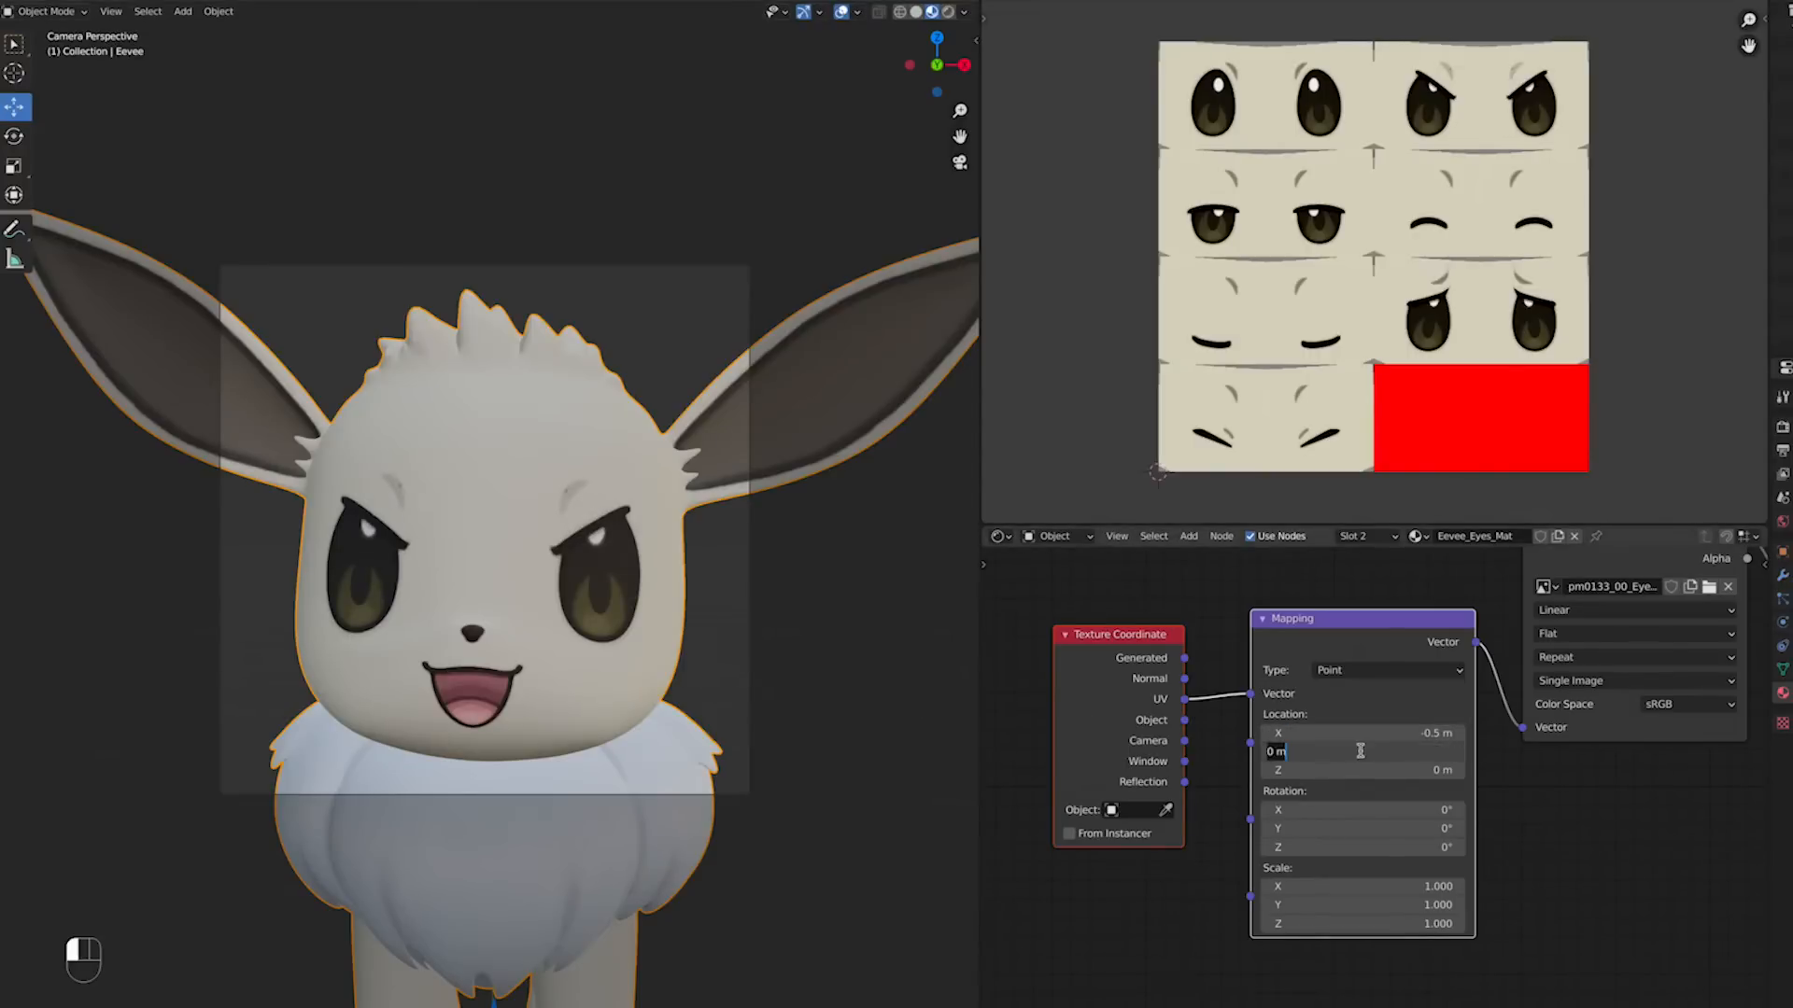
key("Return")
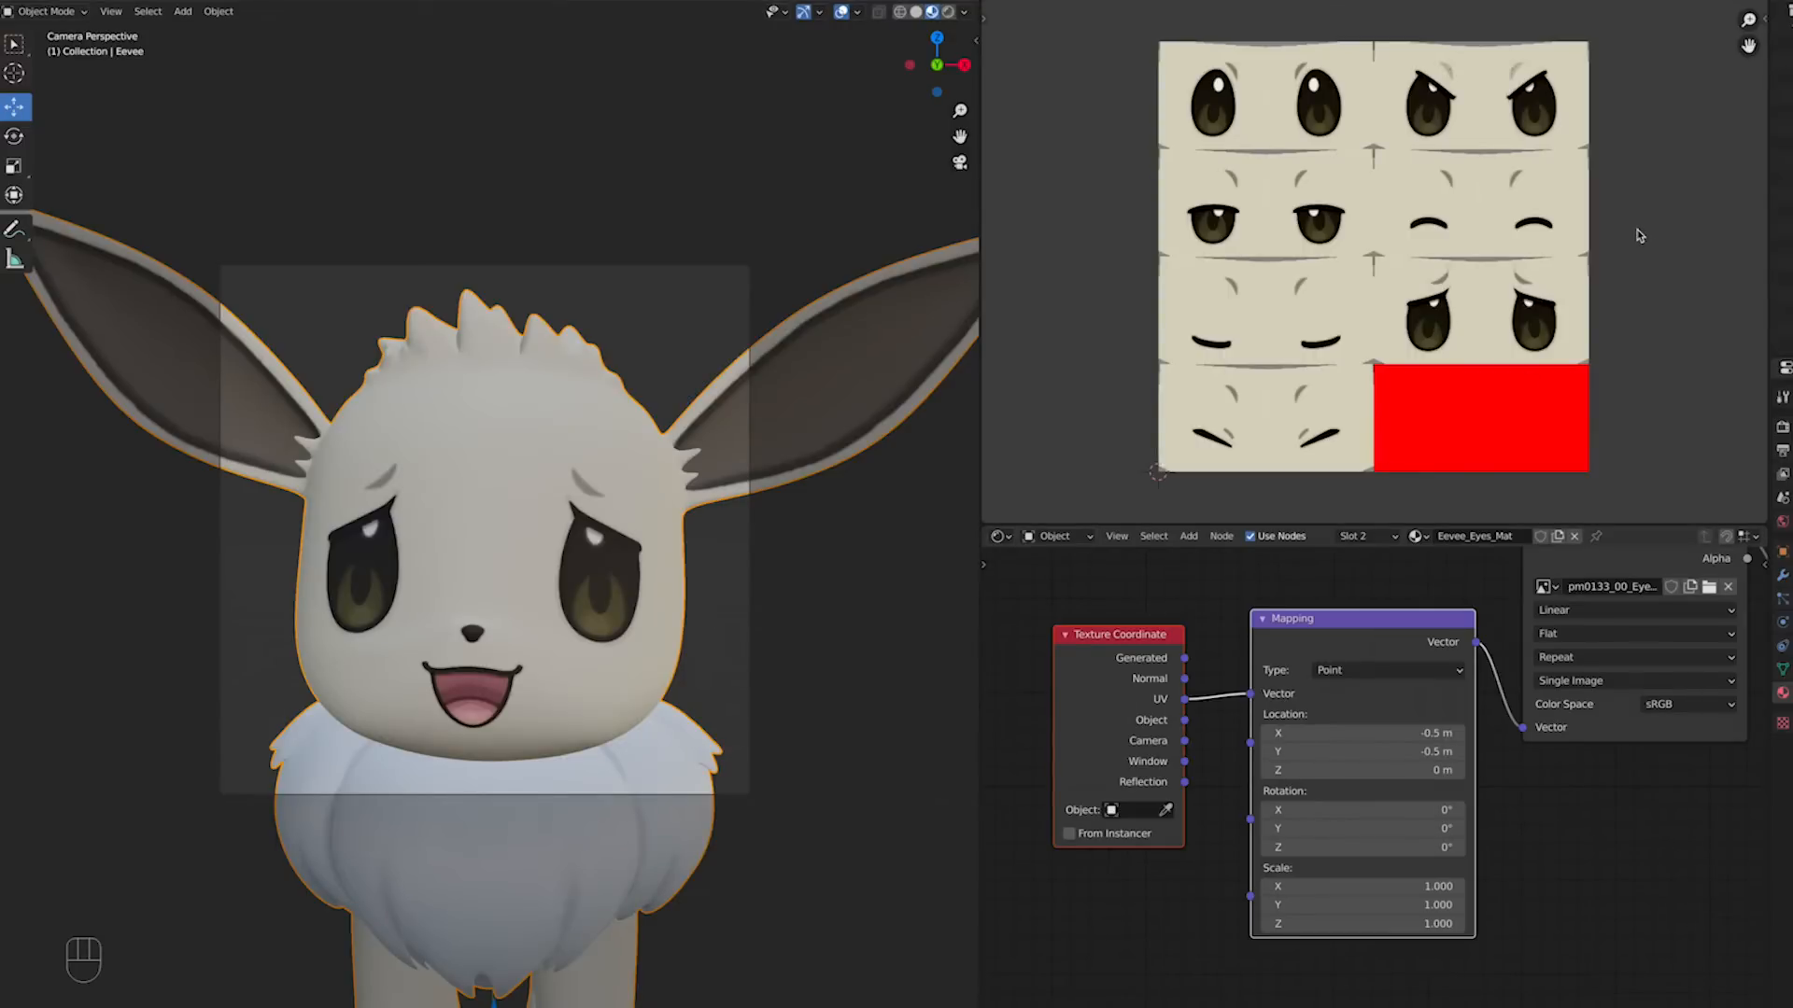
Step: Try the happy eyes with the Mapping node's Location Y at -0.25 m, and reset Location X and Y to 0 m
left_click(1368, 754)
type("-0.25")
key("Return")
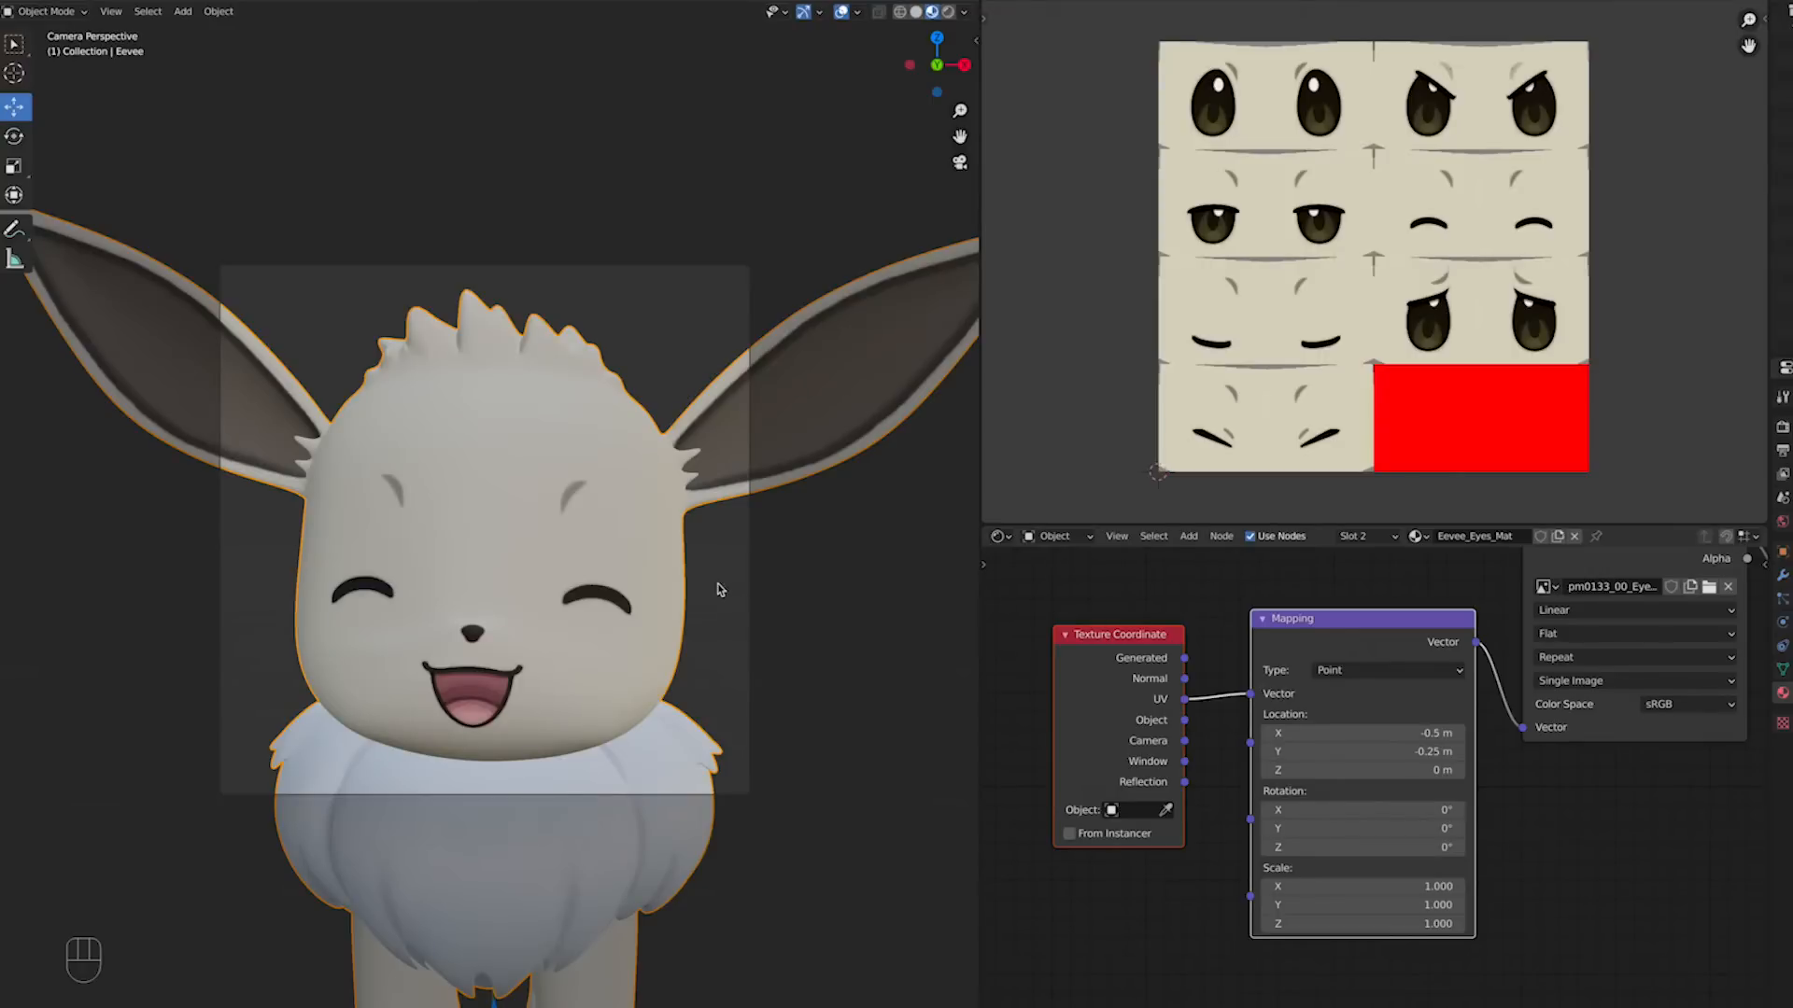
left_click_drag(1326, 733, 1325, 753)
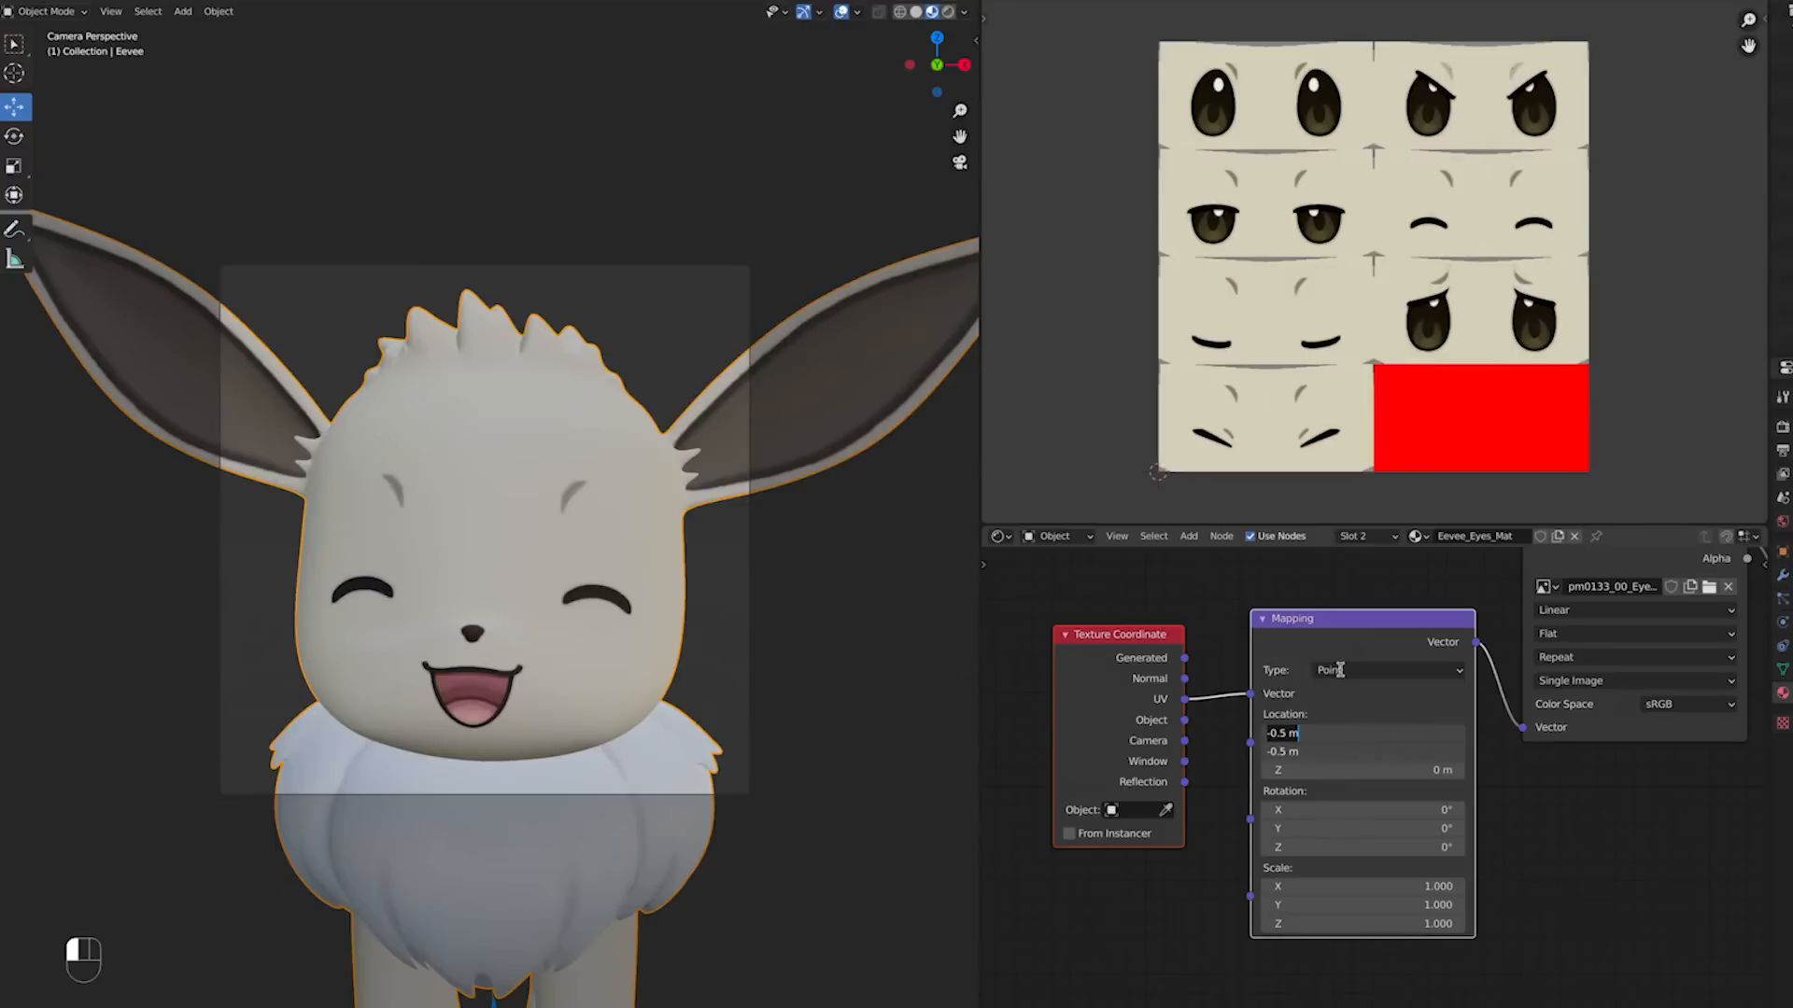
type("0")
key("Return")
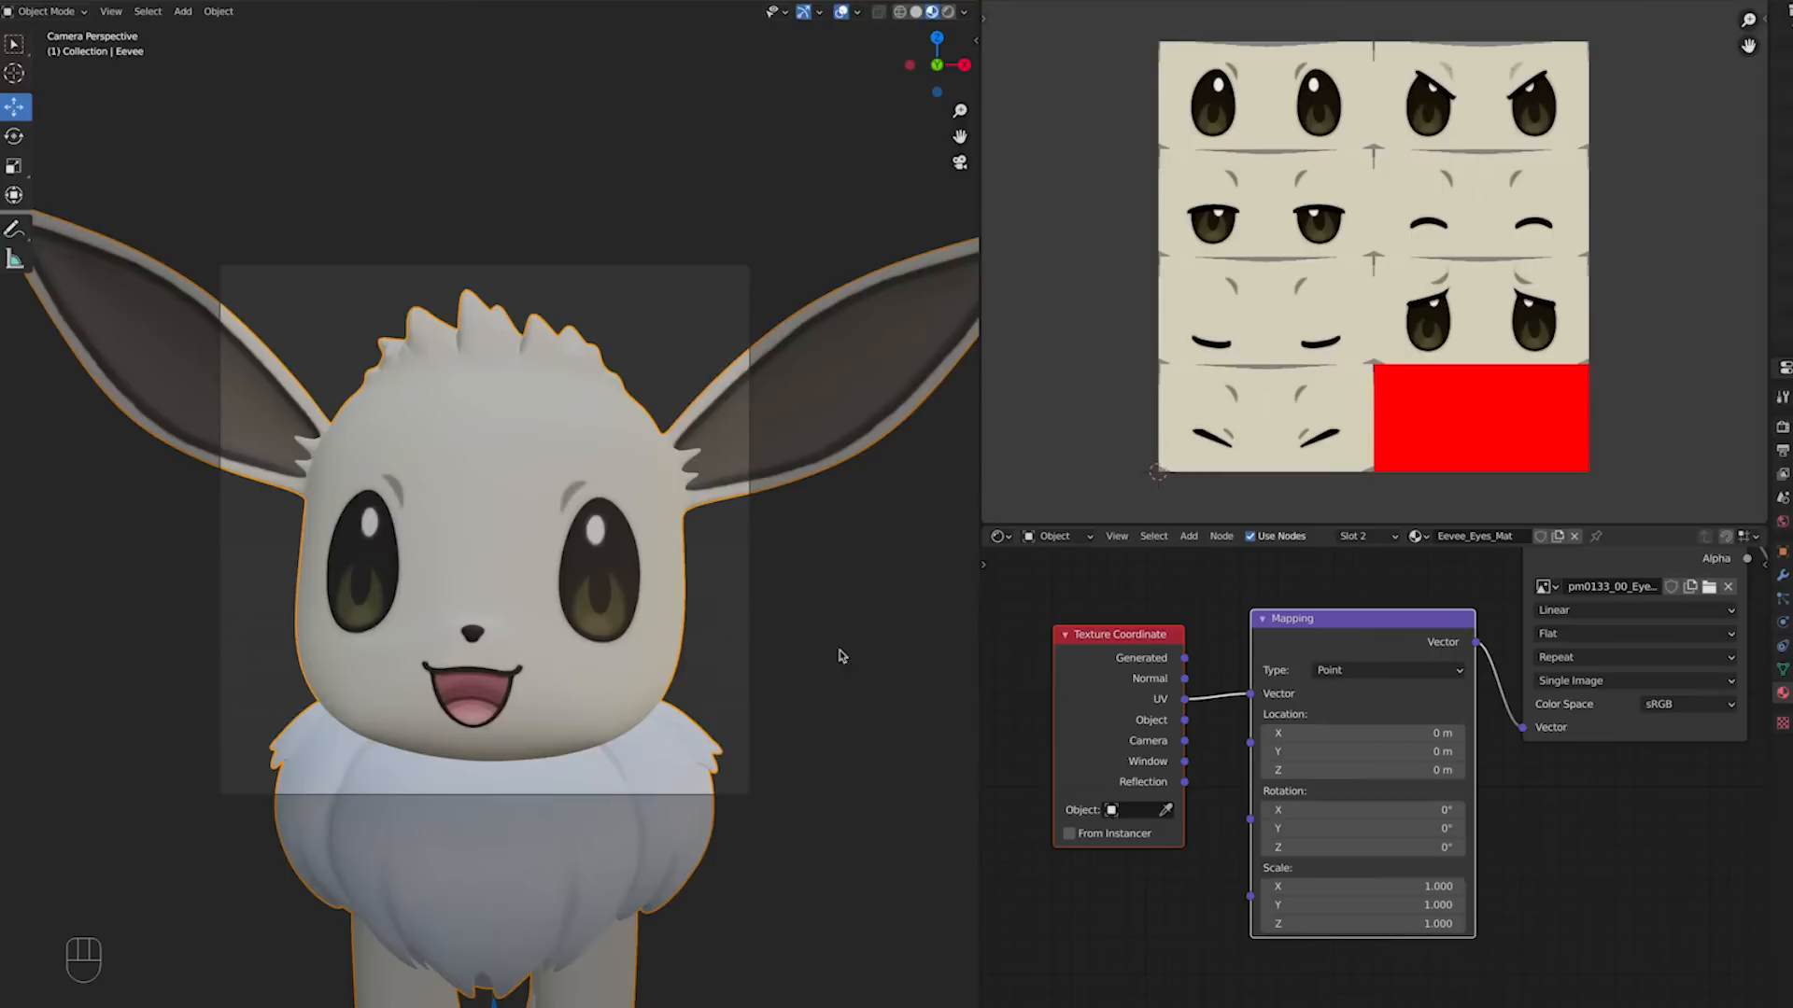
Step: Move the Texture Coordinate node away from the Mapping node to make room for another node between them
scroll(1569, 865, "down", 8)
middle_click_drag(1569, 865, 1462, 863)
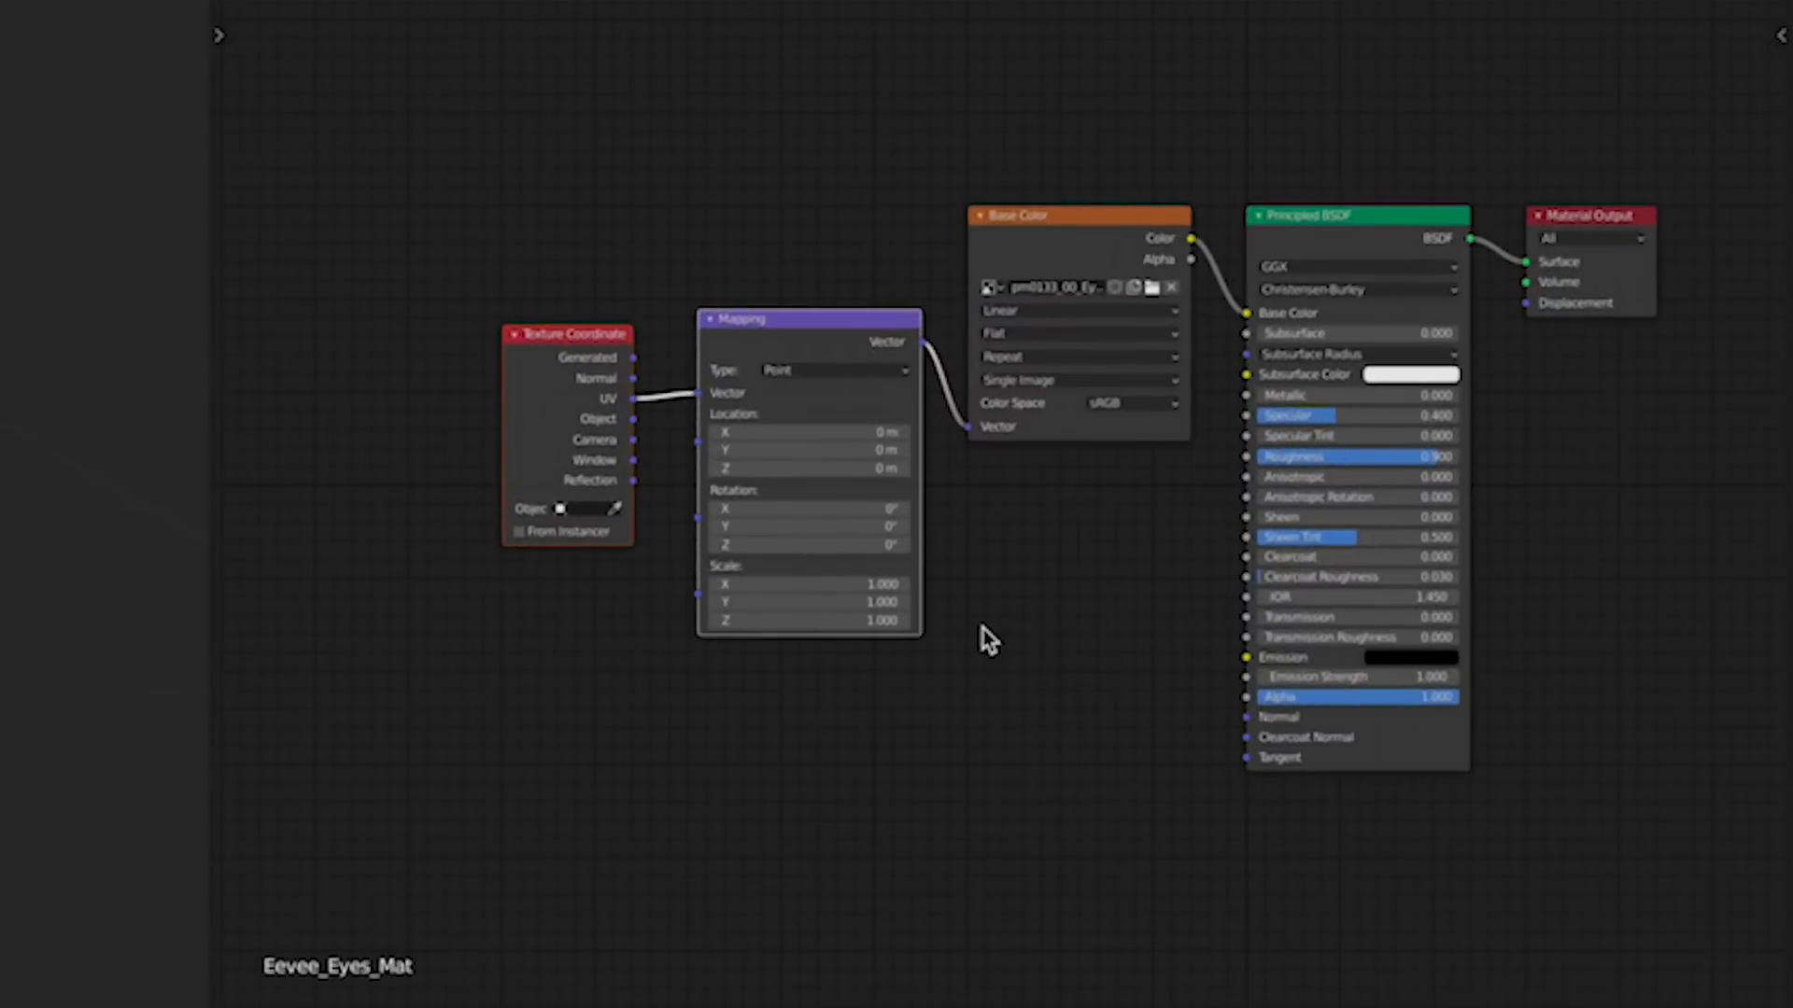
middle_click_drag(983, 629, 1354, 632)
left_click(913, 392)
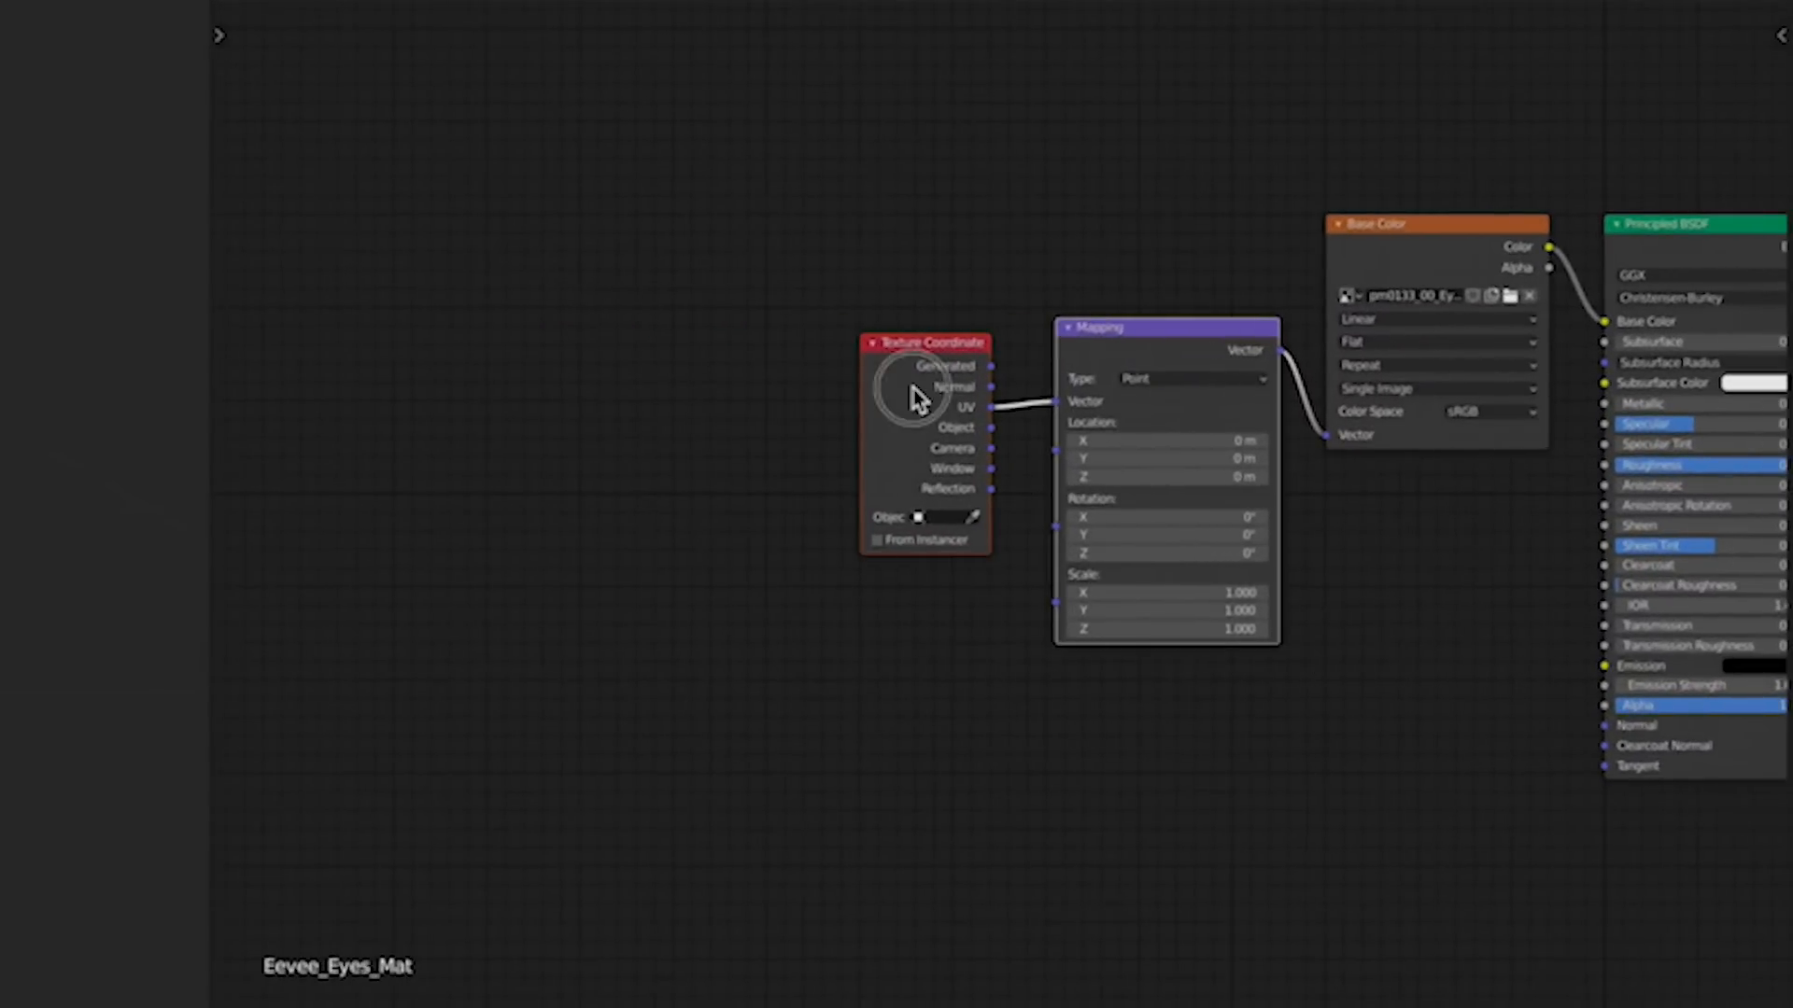
scroll(943, 430, "down", 2)
key("g")
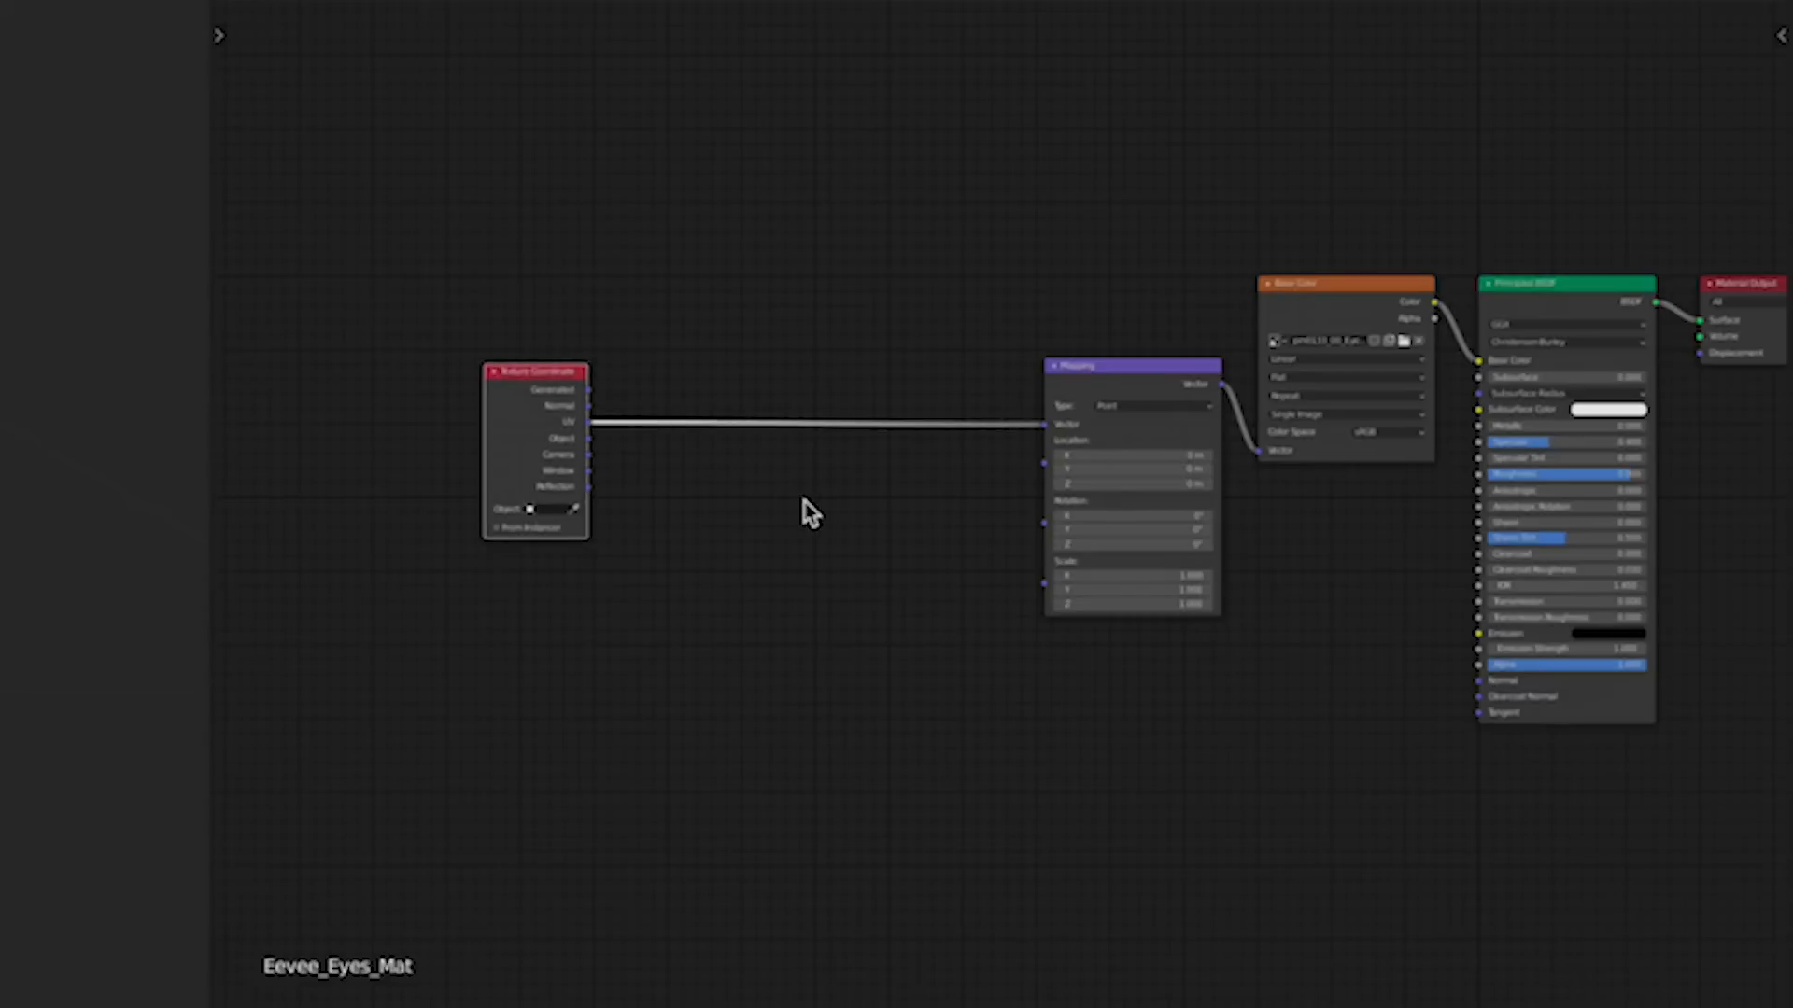
Step: Duplicate the Mapping node and insert the copy into the link between Texture Coordinate and the original Mapping node
left_click(1103, 378)
key("shift+d")
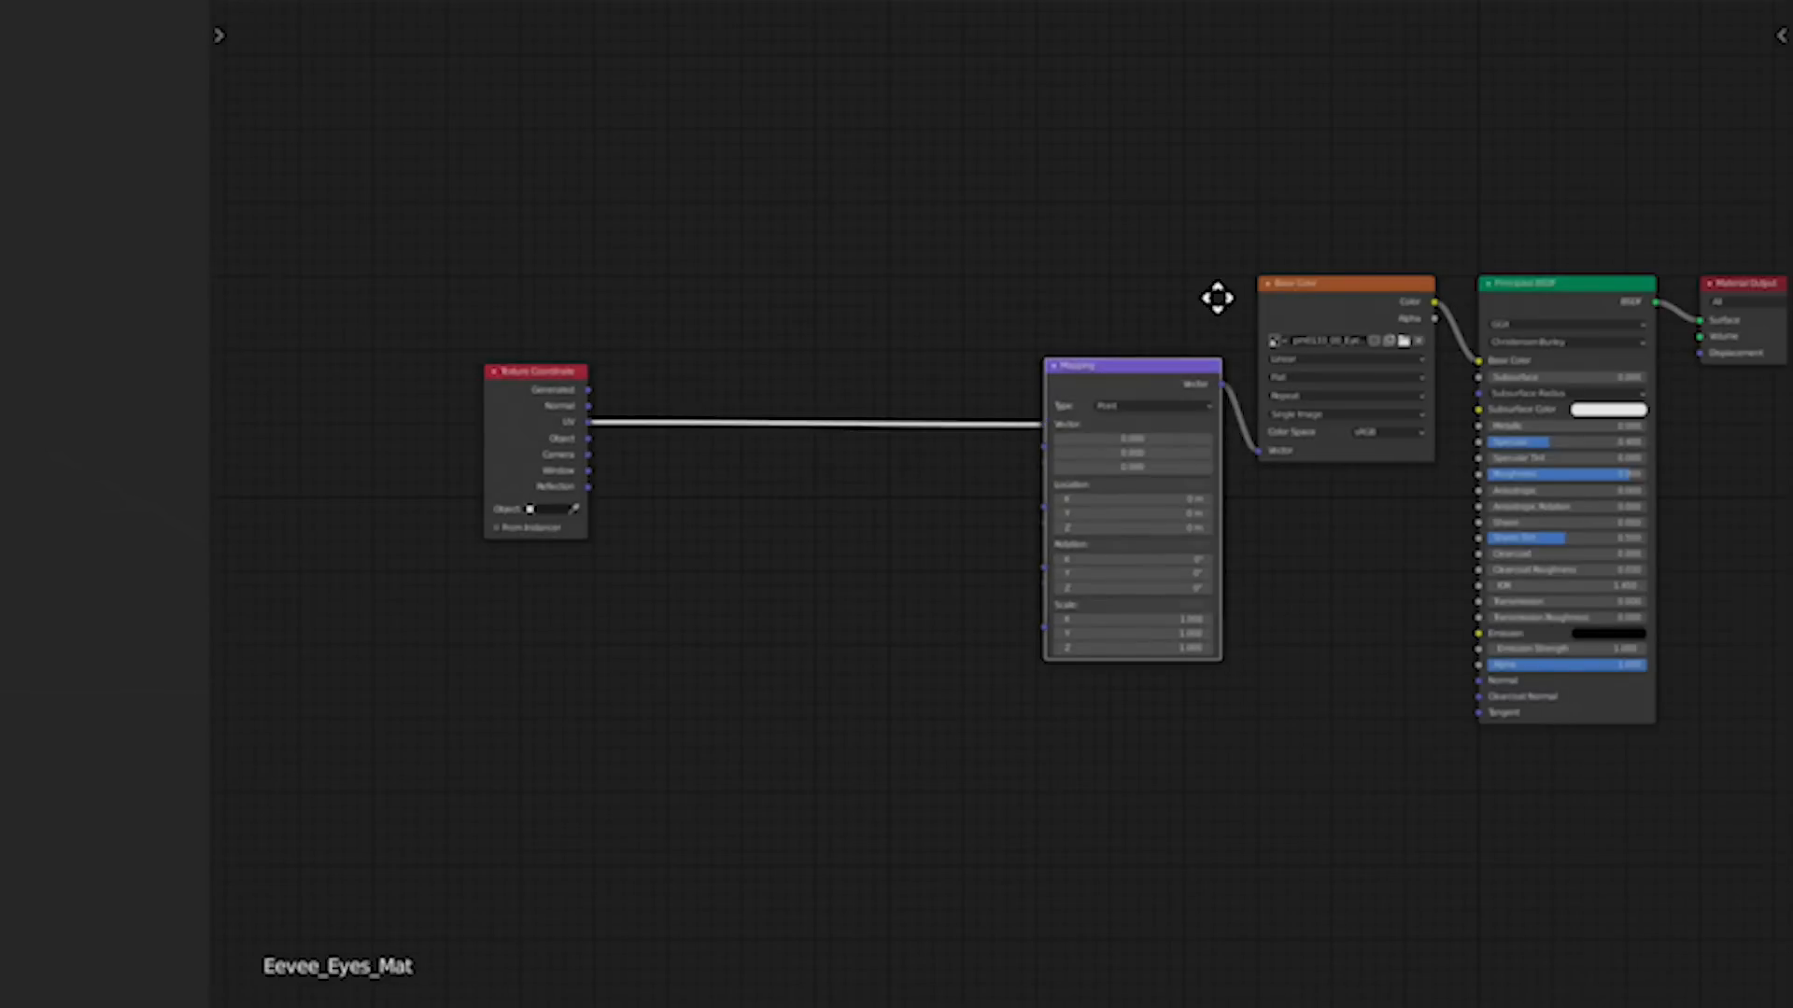
left_click(920, 299)
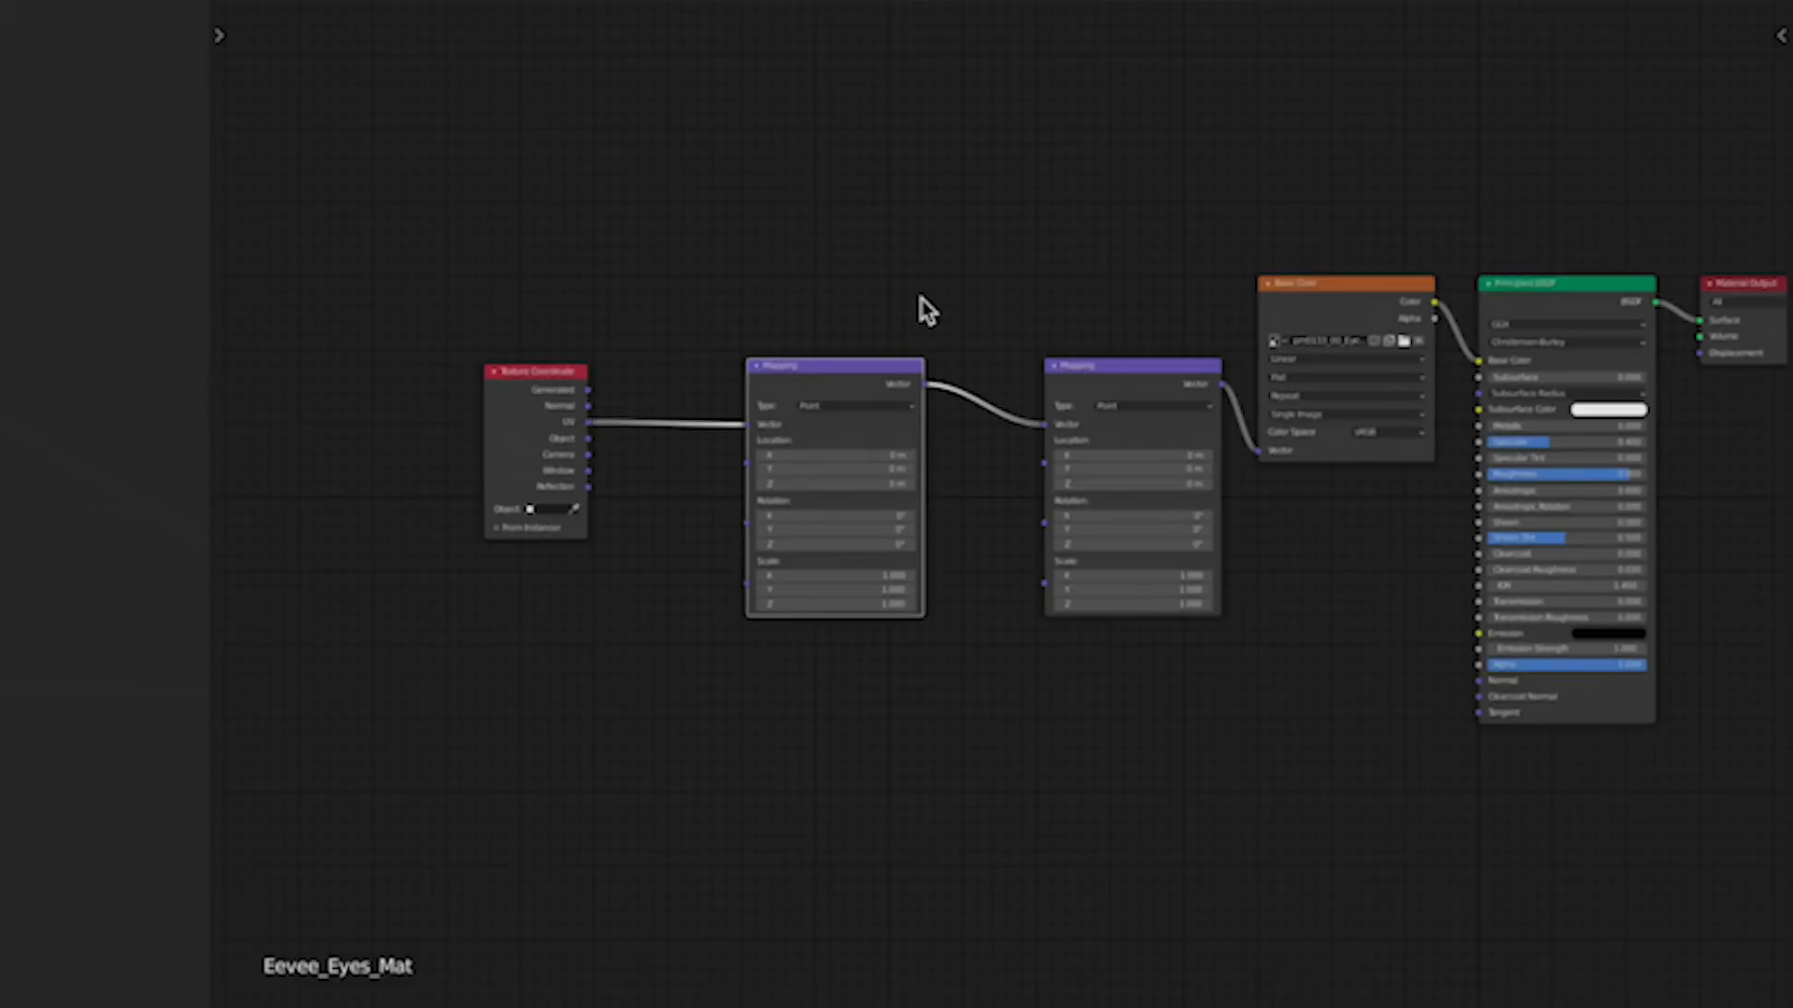
Step: Turn the duplicated Mapping node into a node group and show its contents
scroll(951, 472, "up", 3)
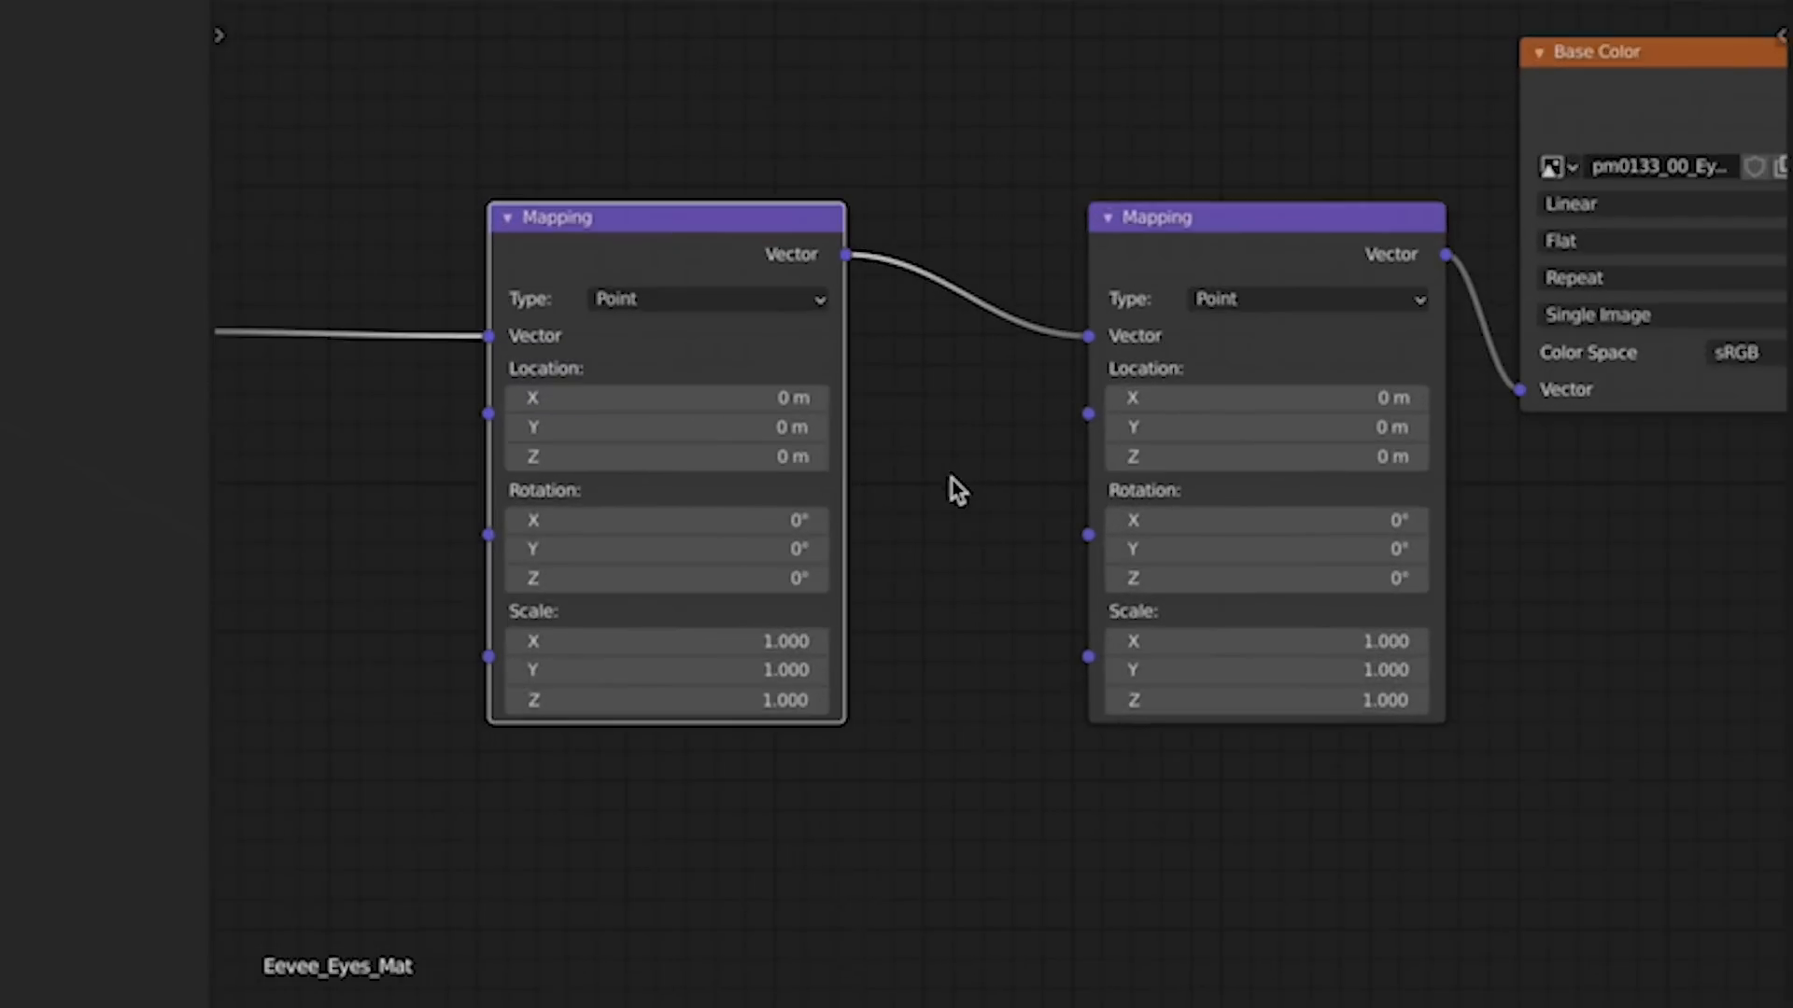
middle_click_drag(952, 488, 1208, 472)
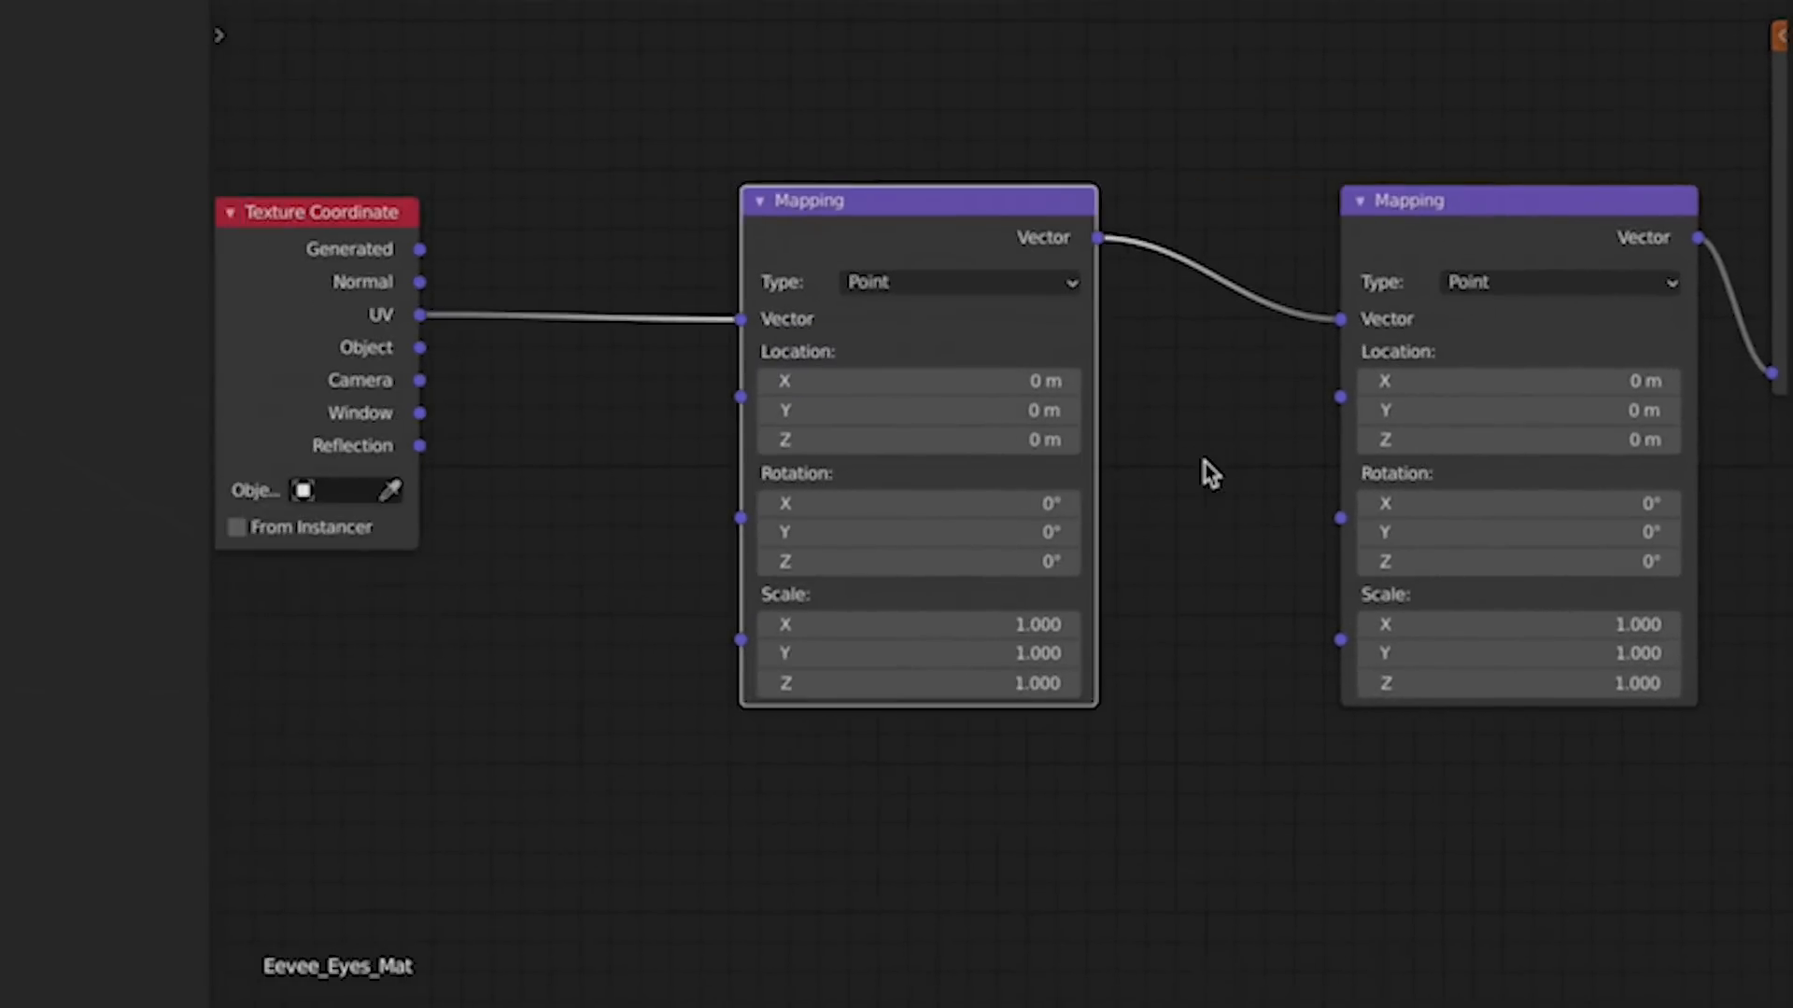
scroll(1223, 480, "up", 1)
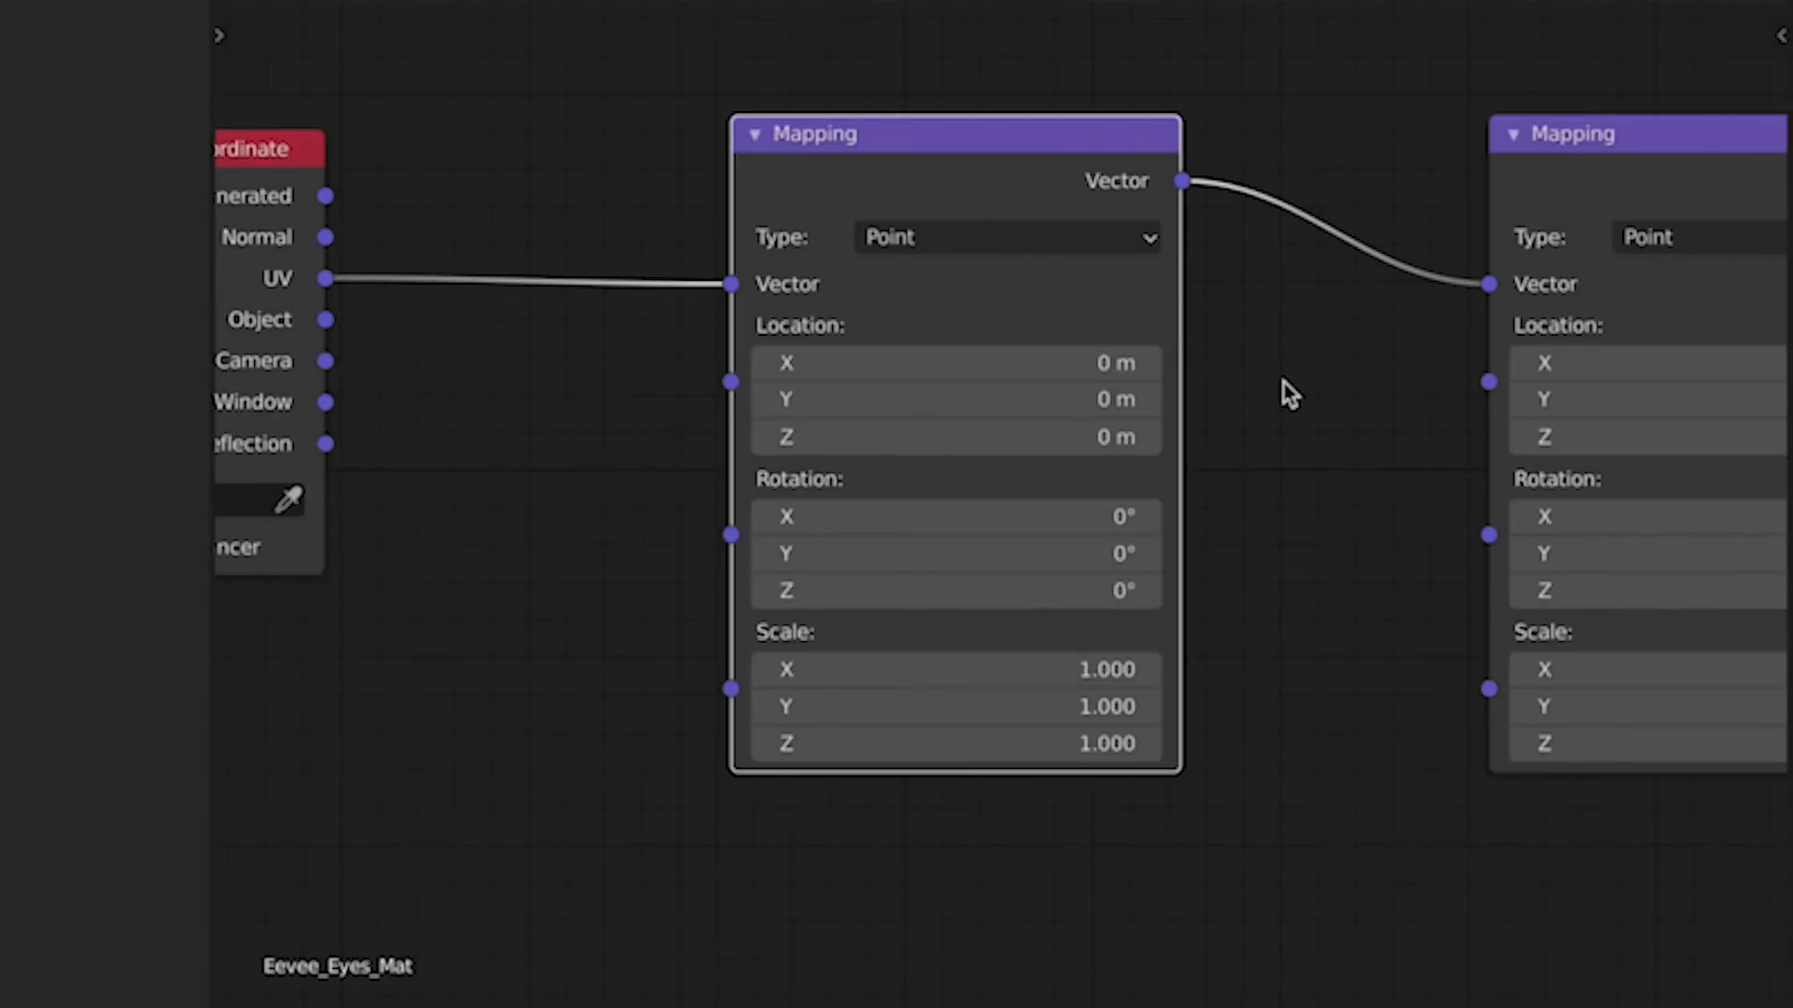
key("ctrl+g")
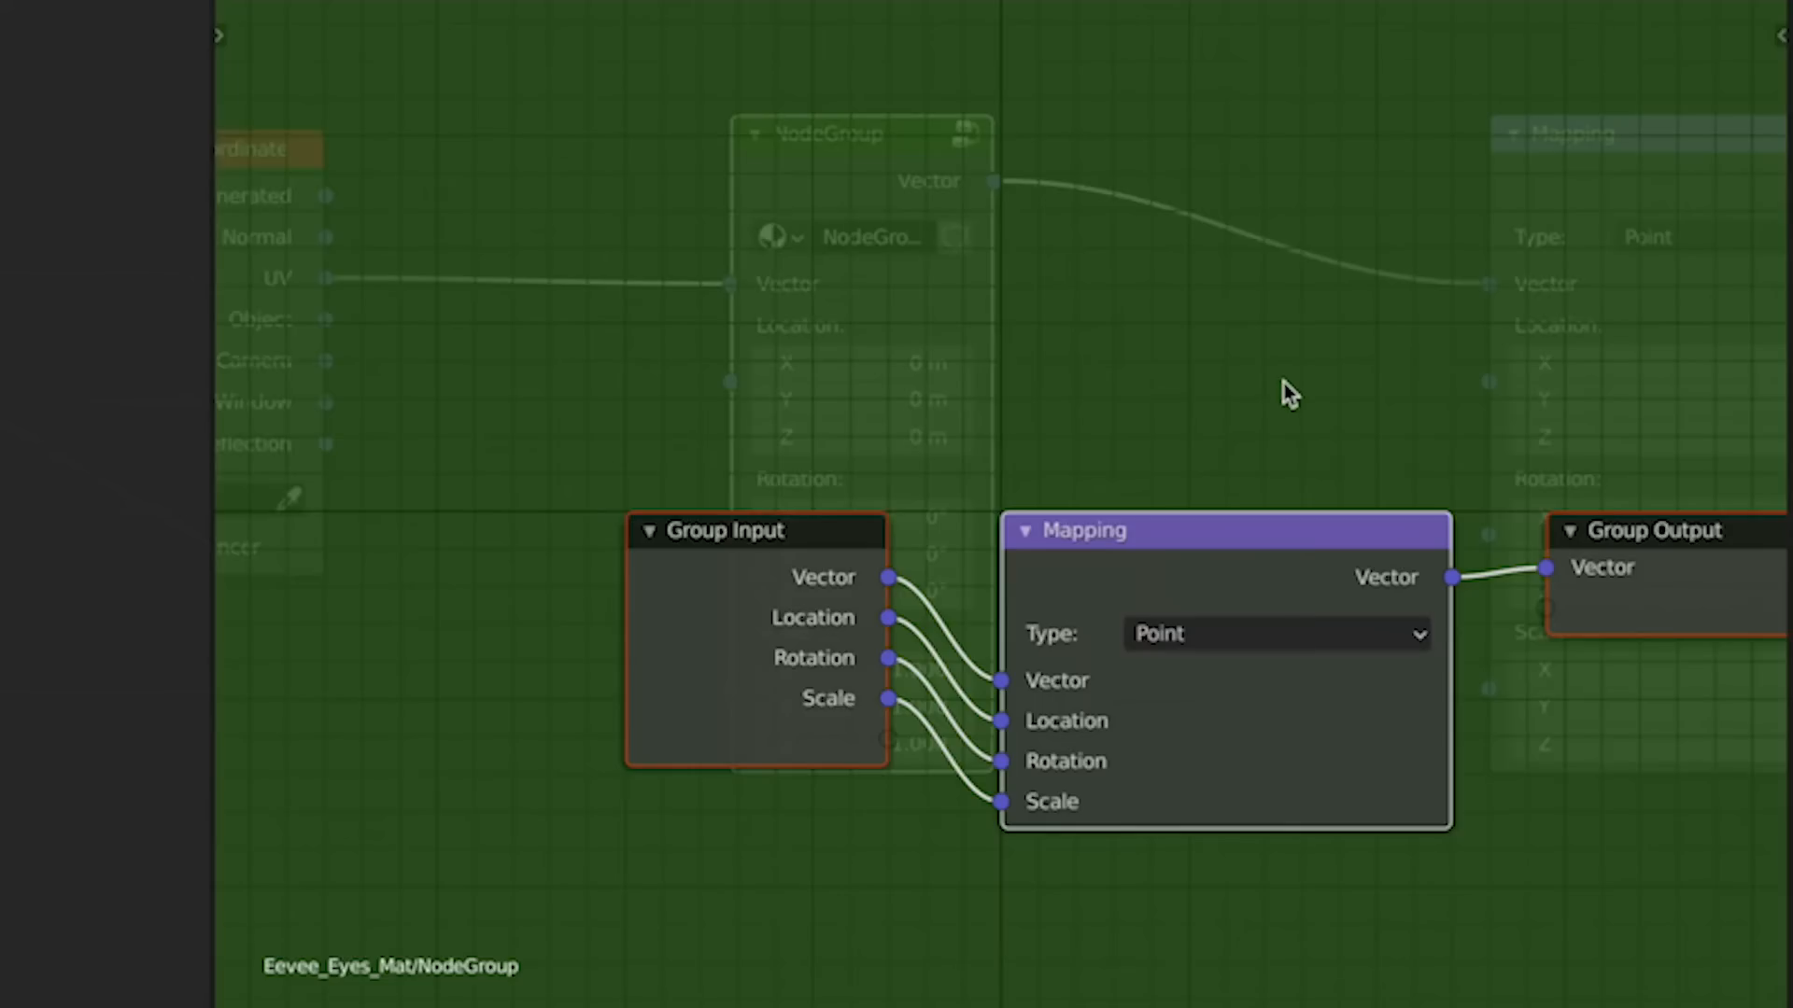
middle_click_drag(1298, 400, 1192, 338)
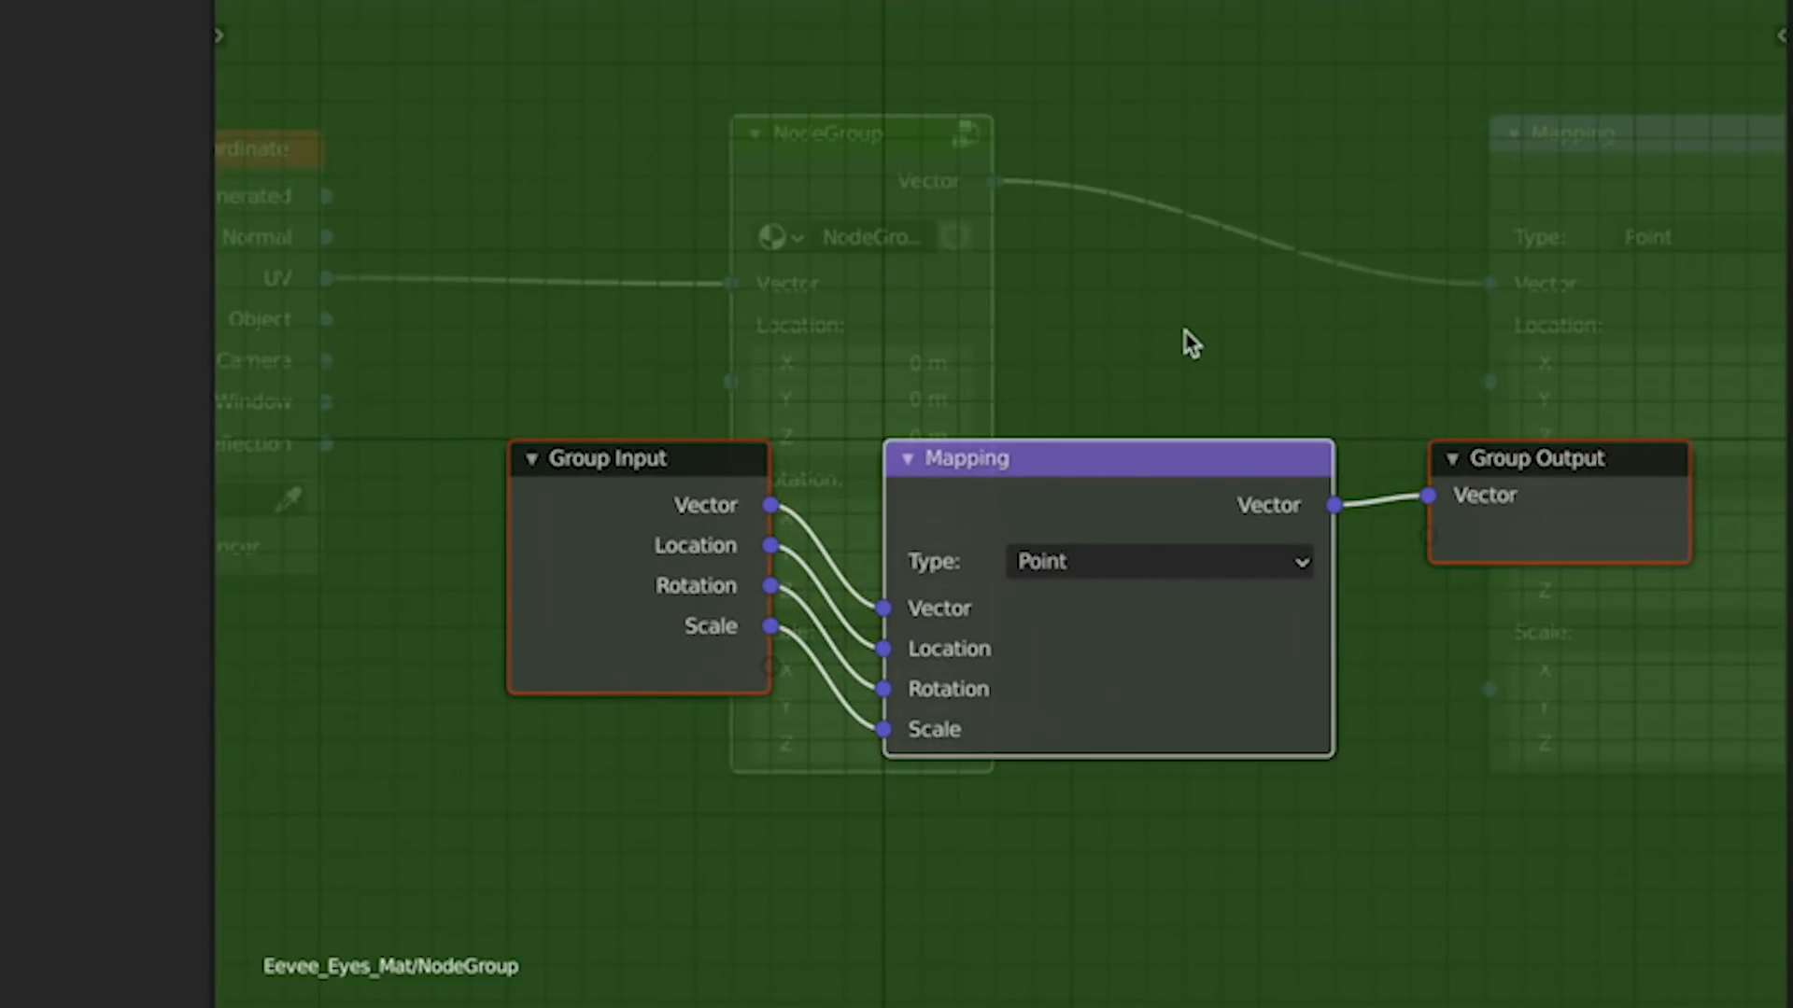
Step: Cut the Location, Rotation and Scale links between Group Input and the Mapping node inside the group
left_click_drag(895, 731, 828, 704)
scroll(828, 704, "down", 2)
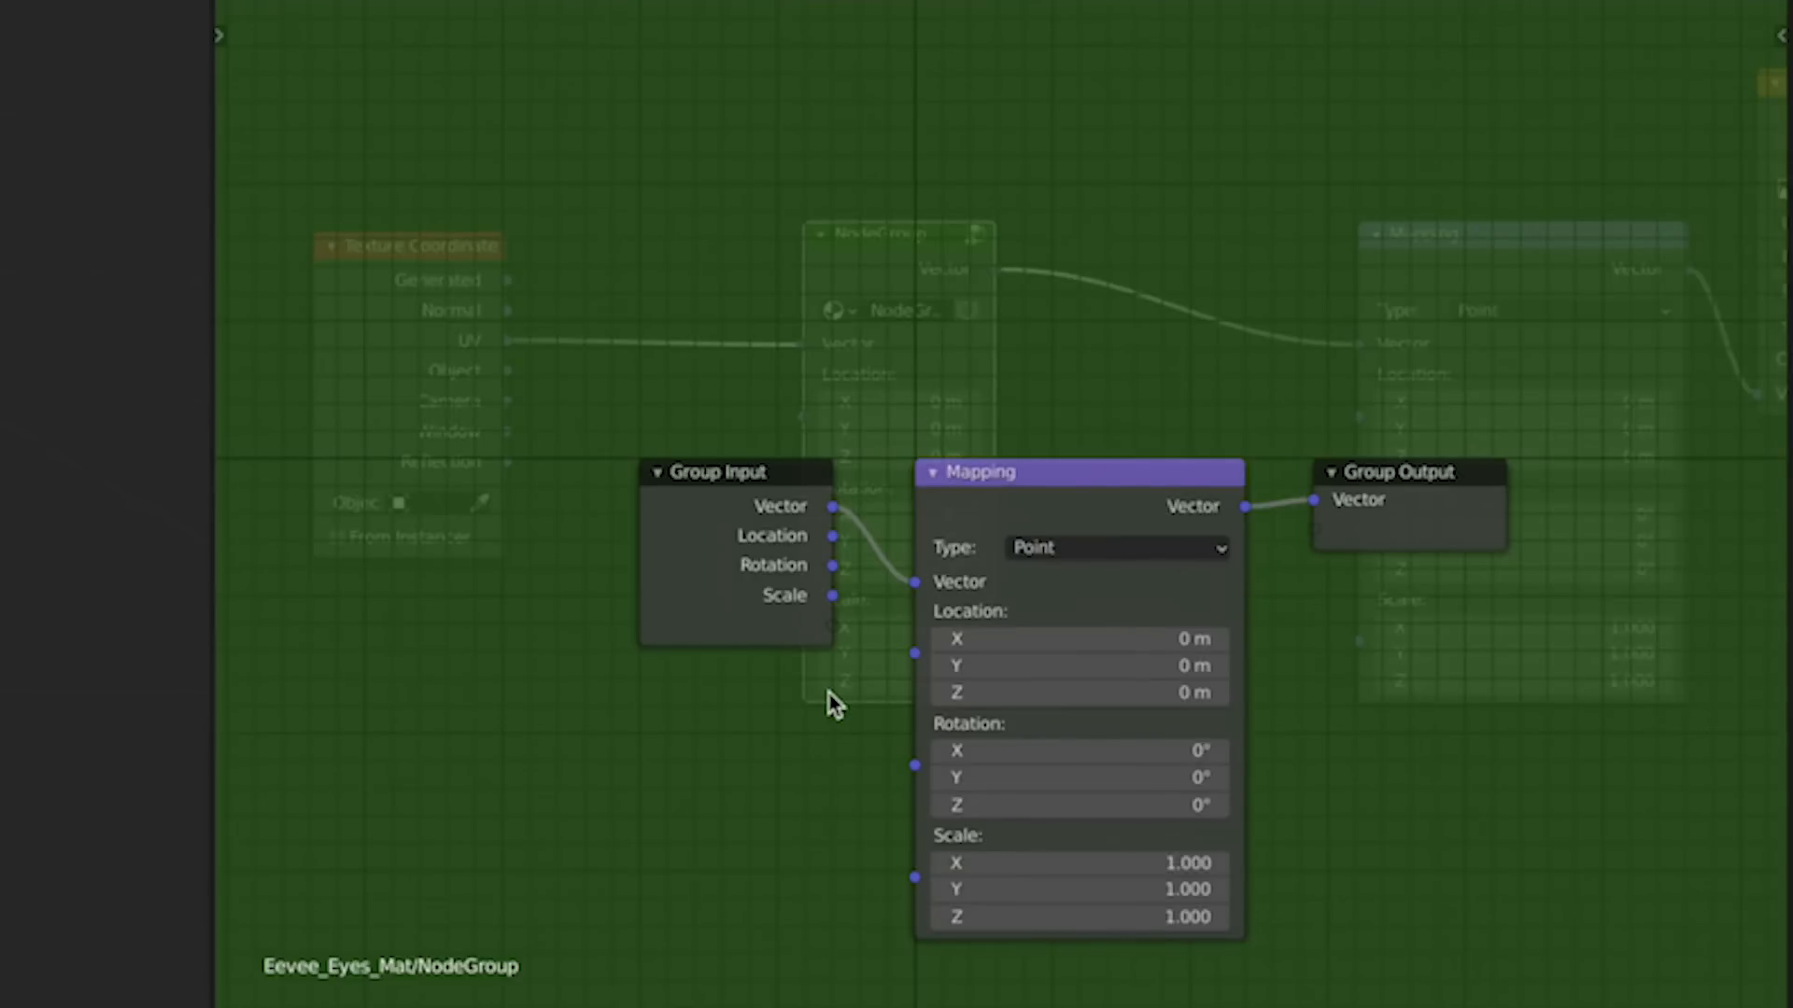
scroll(826, 691, "down", 2)
middle_click_drag(824, 688, 760, 576)
scroll(760, 576, "up", 3)
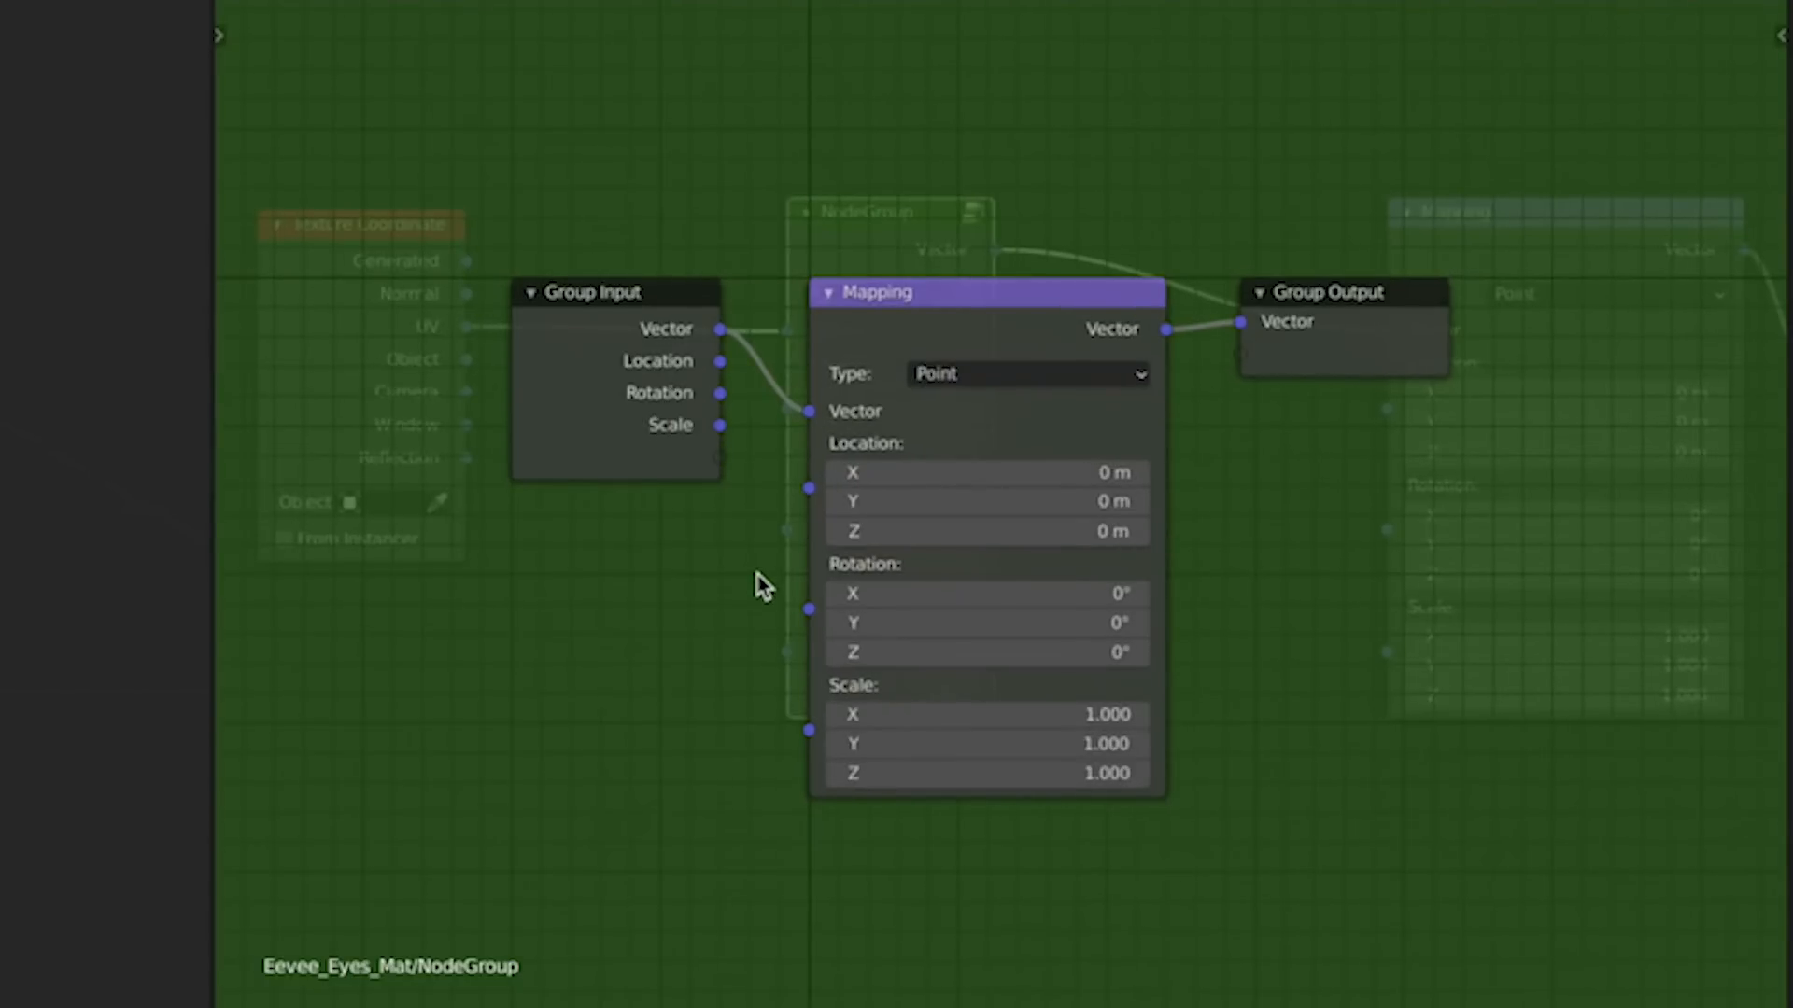
Step: Switch in and out of the node group to compare the Group Input sockets with the group's exposed fields, ending outside it
left_click(700, 476)
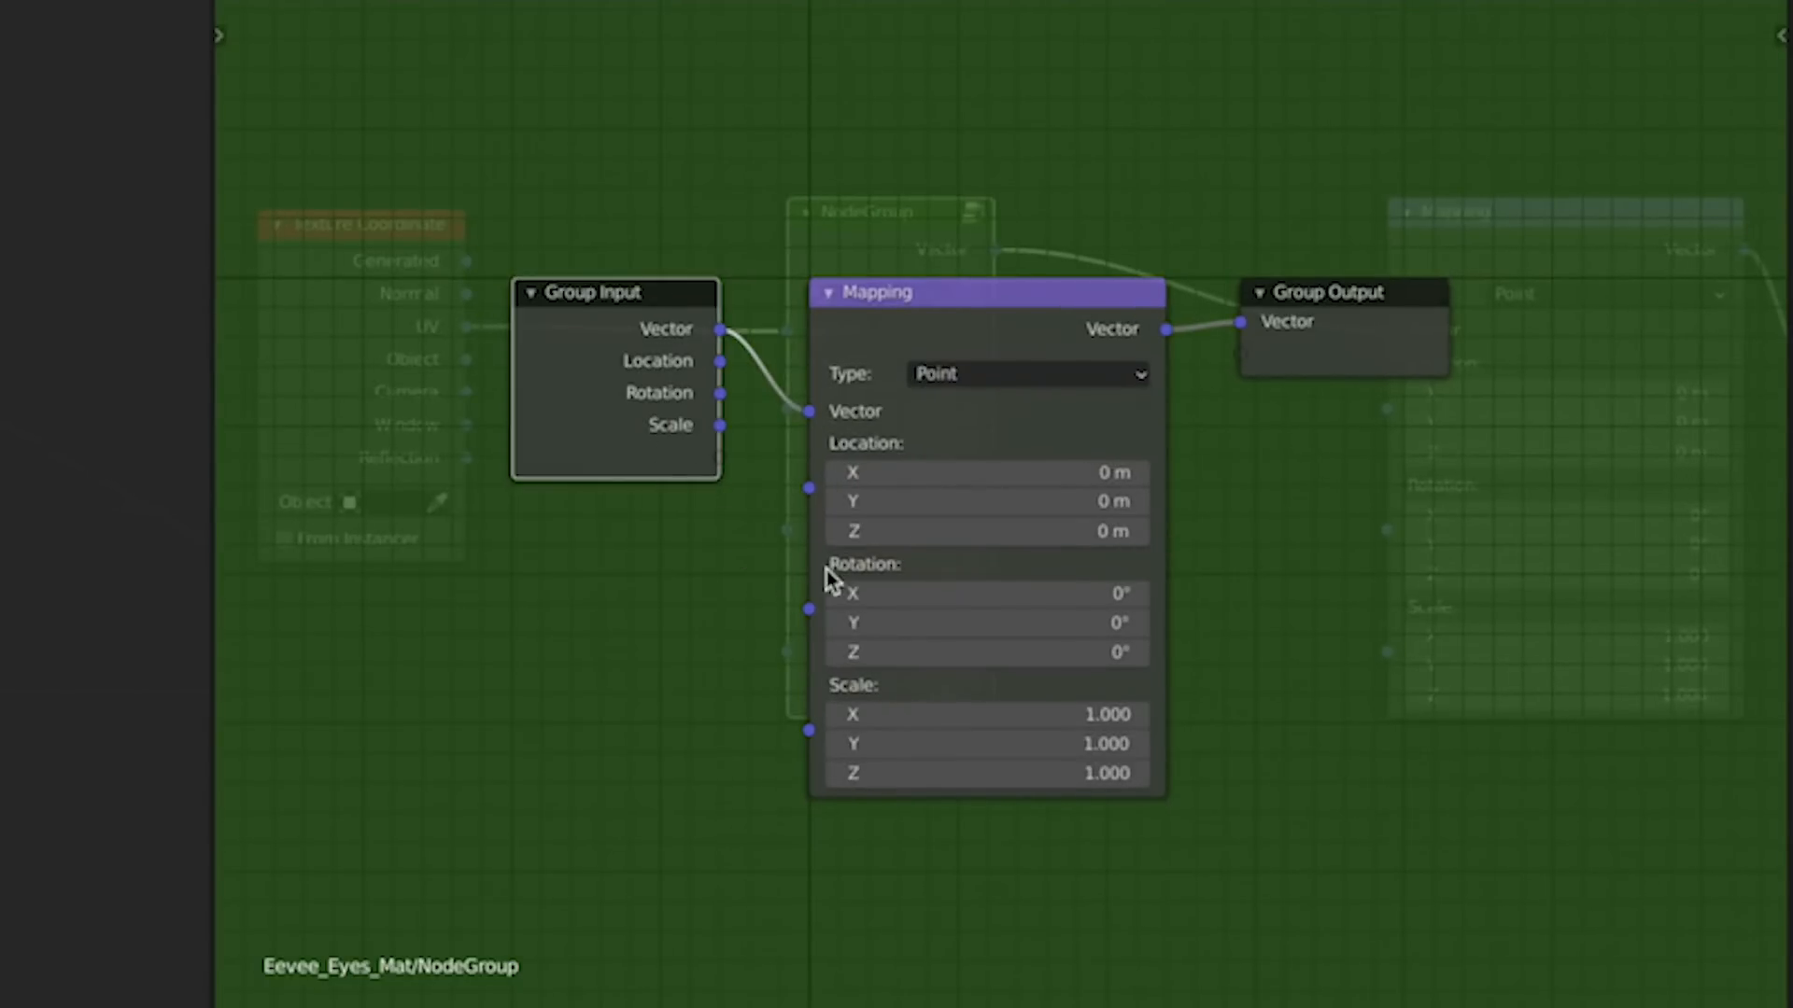
key("Tab")
key("Tab")
key("Tab")
key("Tab")
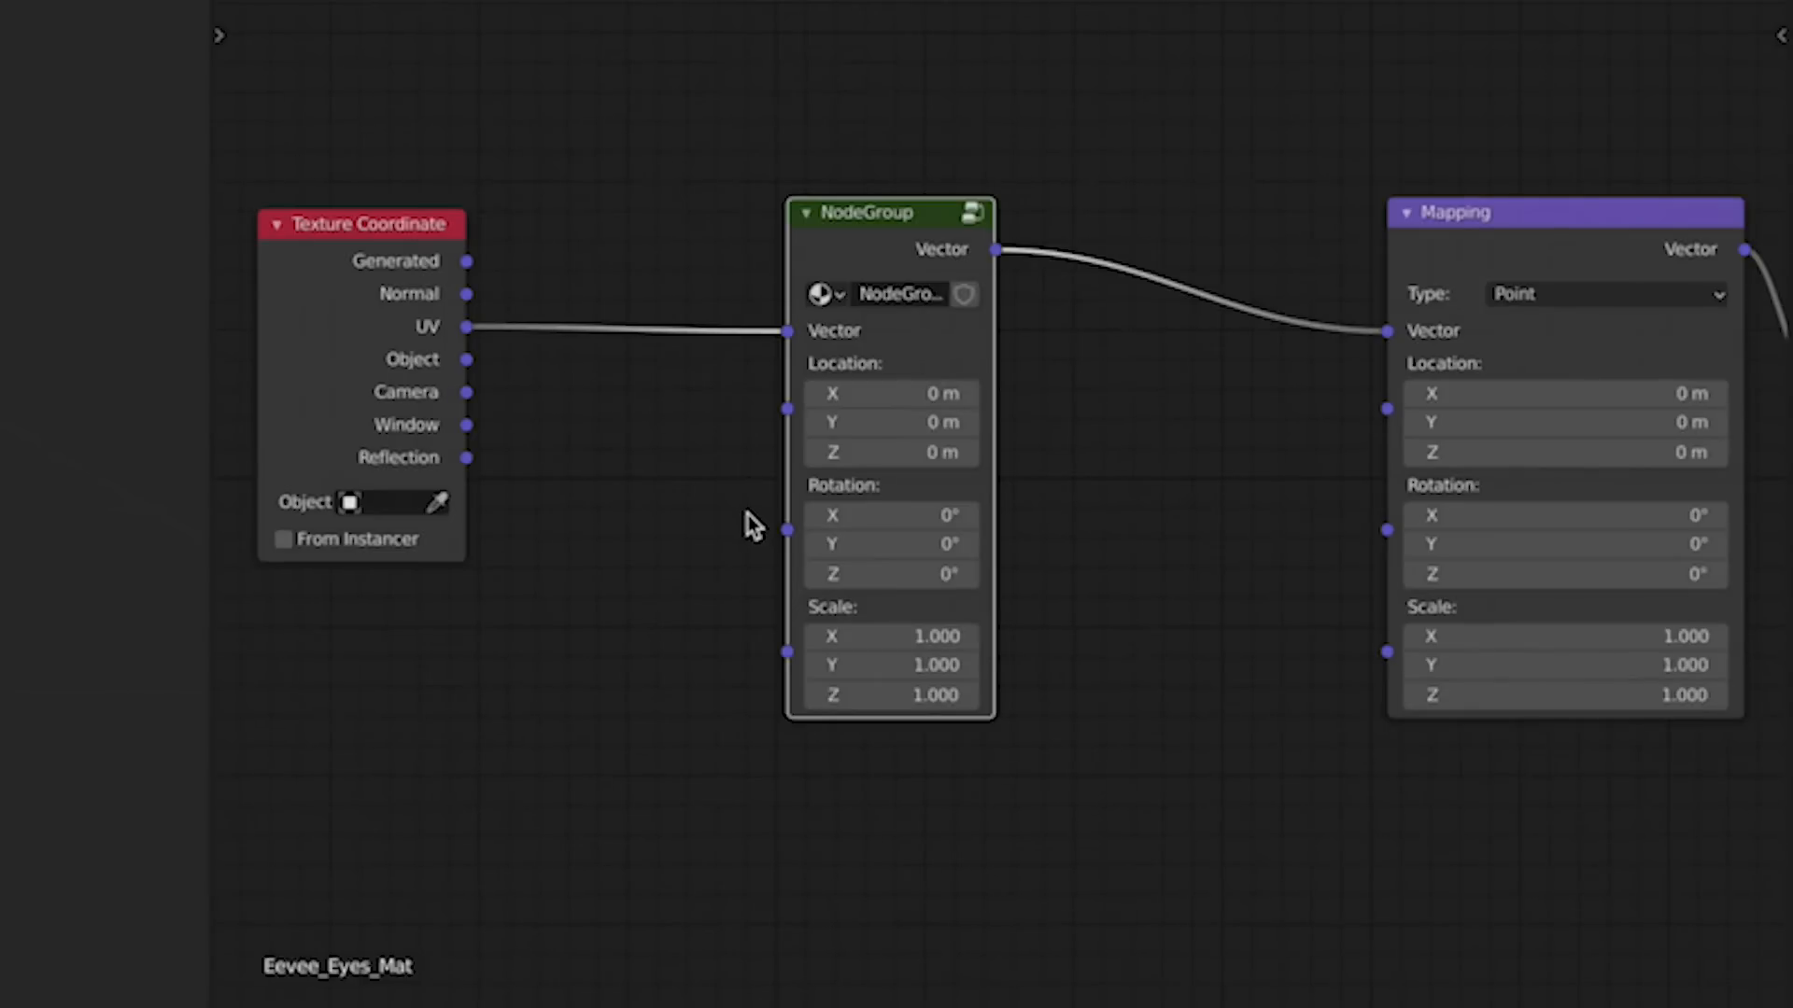
Step: Rename the node group as Eevee Master Eye Control and widen its node so the full name fits
middle_click_drag(738, 482, 744, 473)
scroll(842, 557, "up", 2)
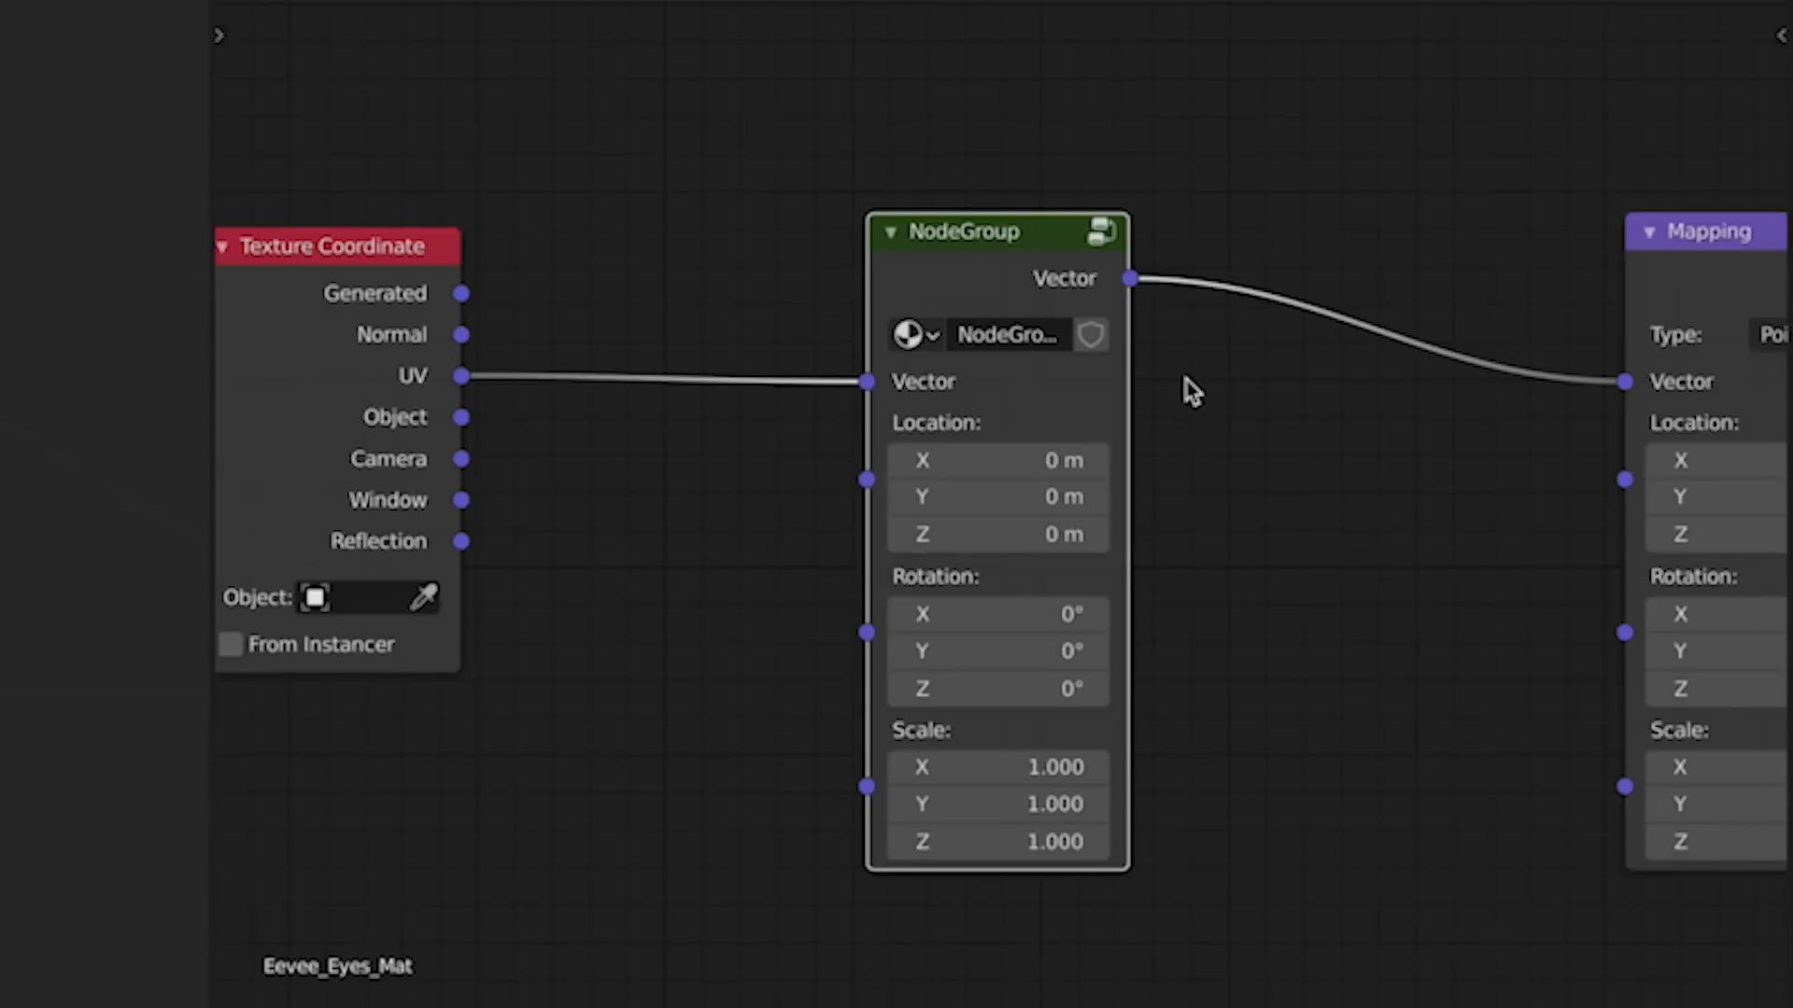
left_click(1036, 334)
key("BackSpace")
type("Eevee M")
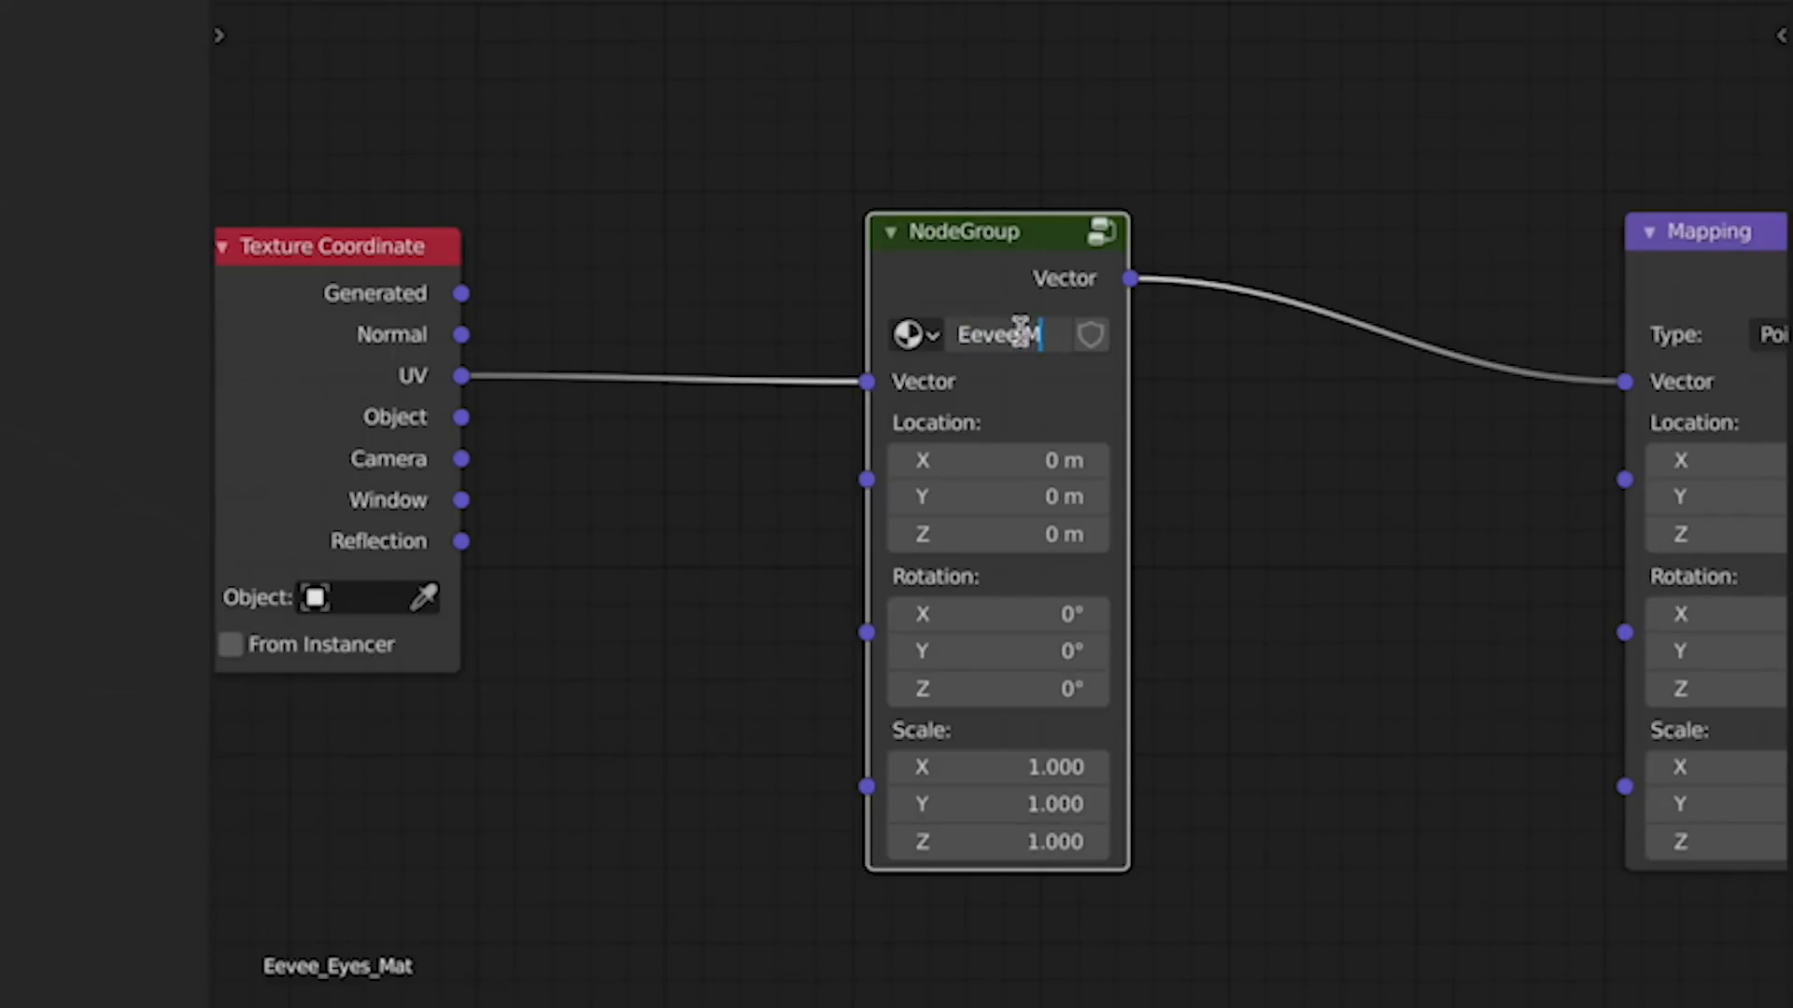
type("onster Eye Control")
key("Return")
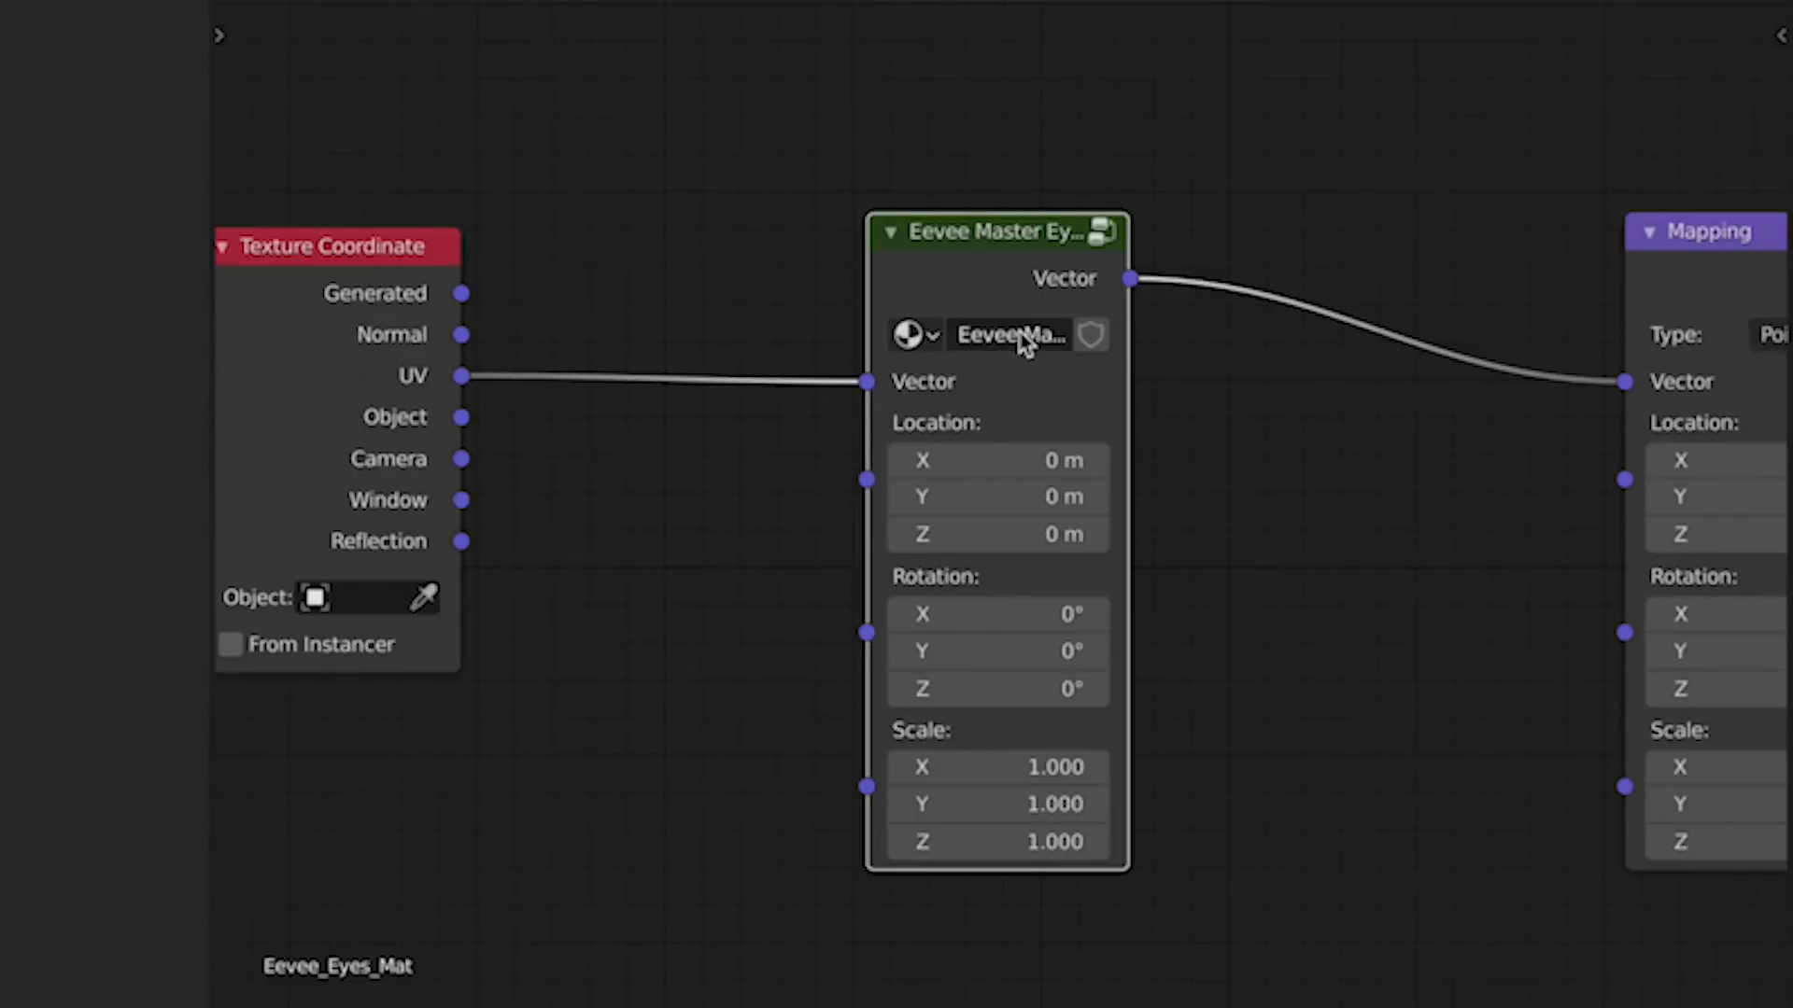
left_click_drag(1125, 332, 1311, 355)
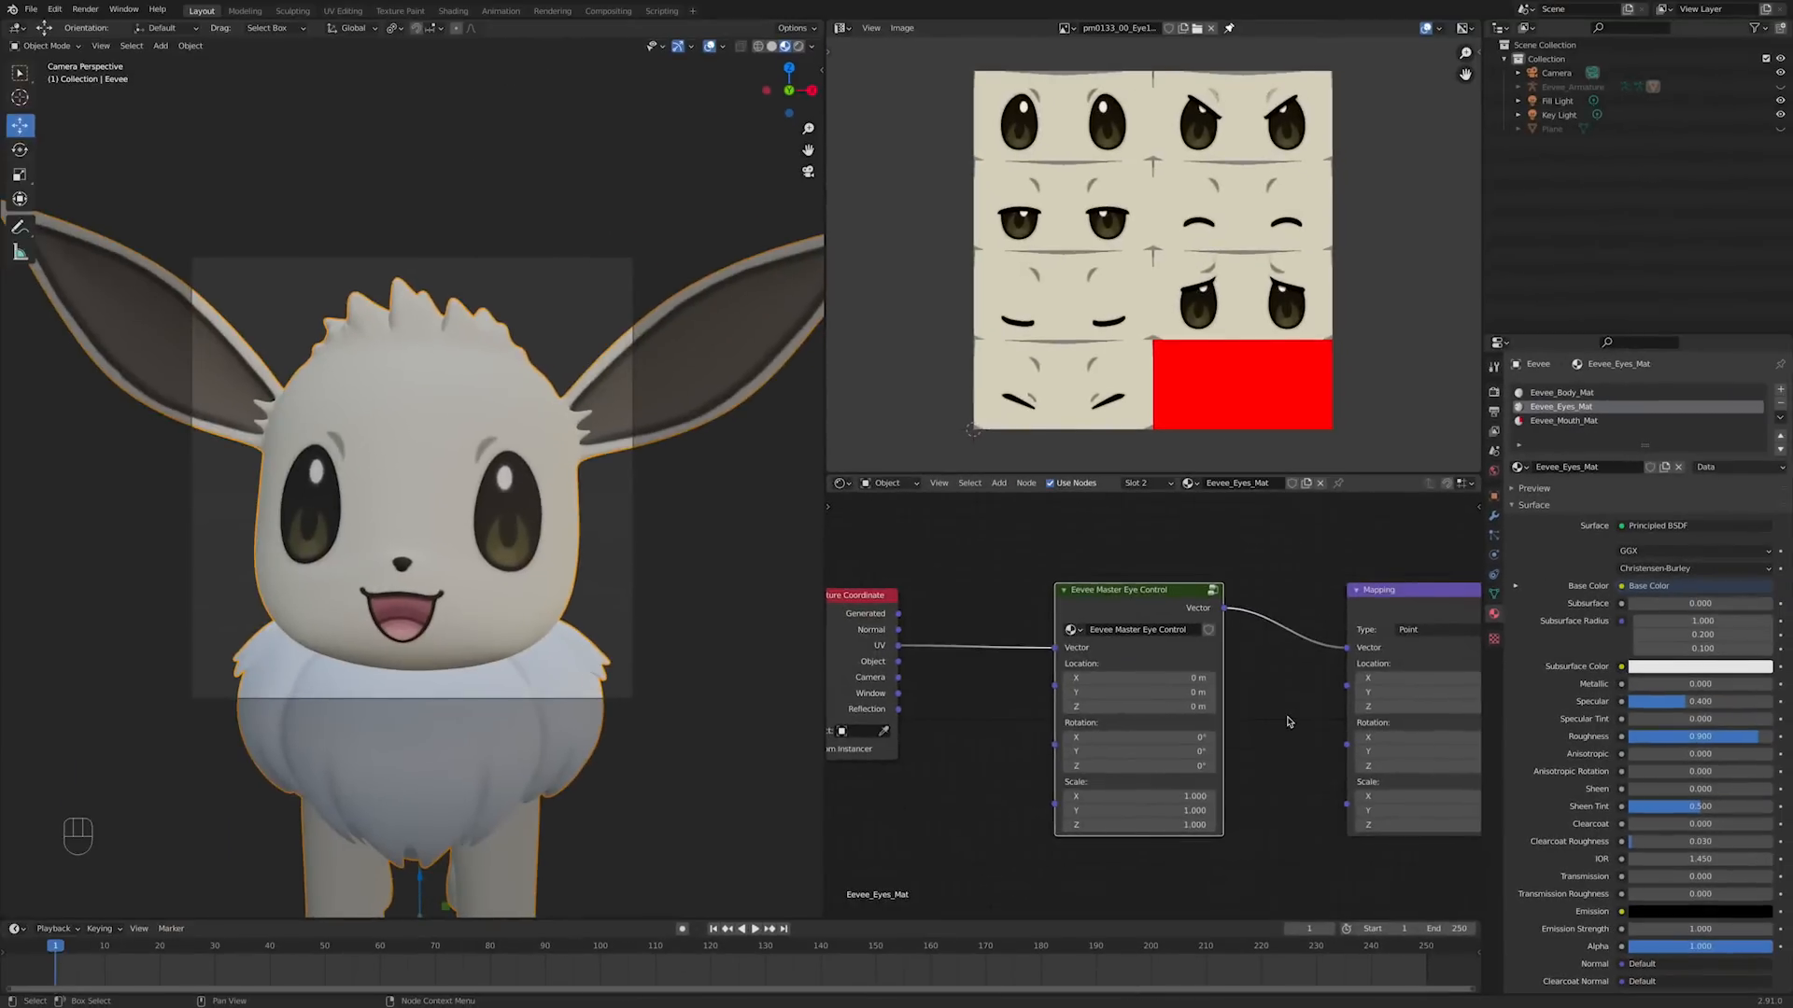
scroll(1287, 721, "down", 1)
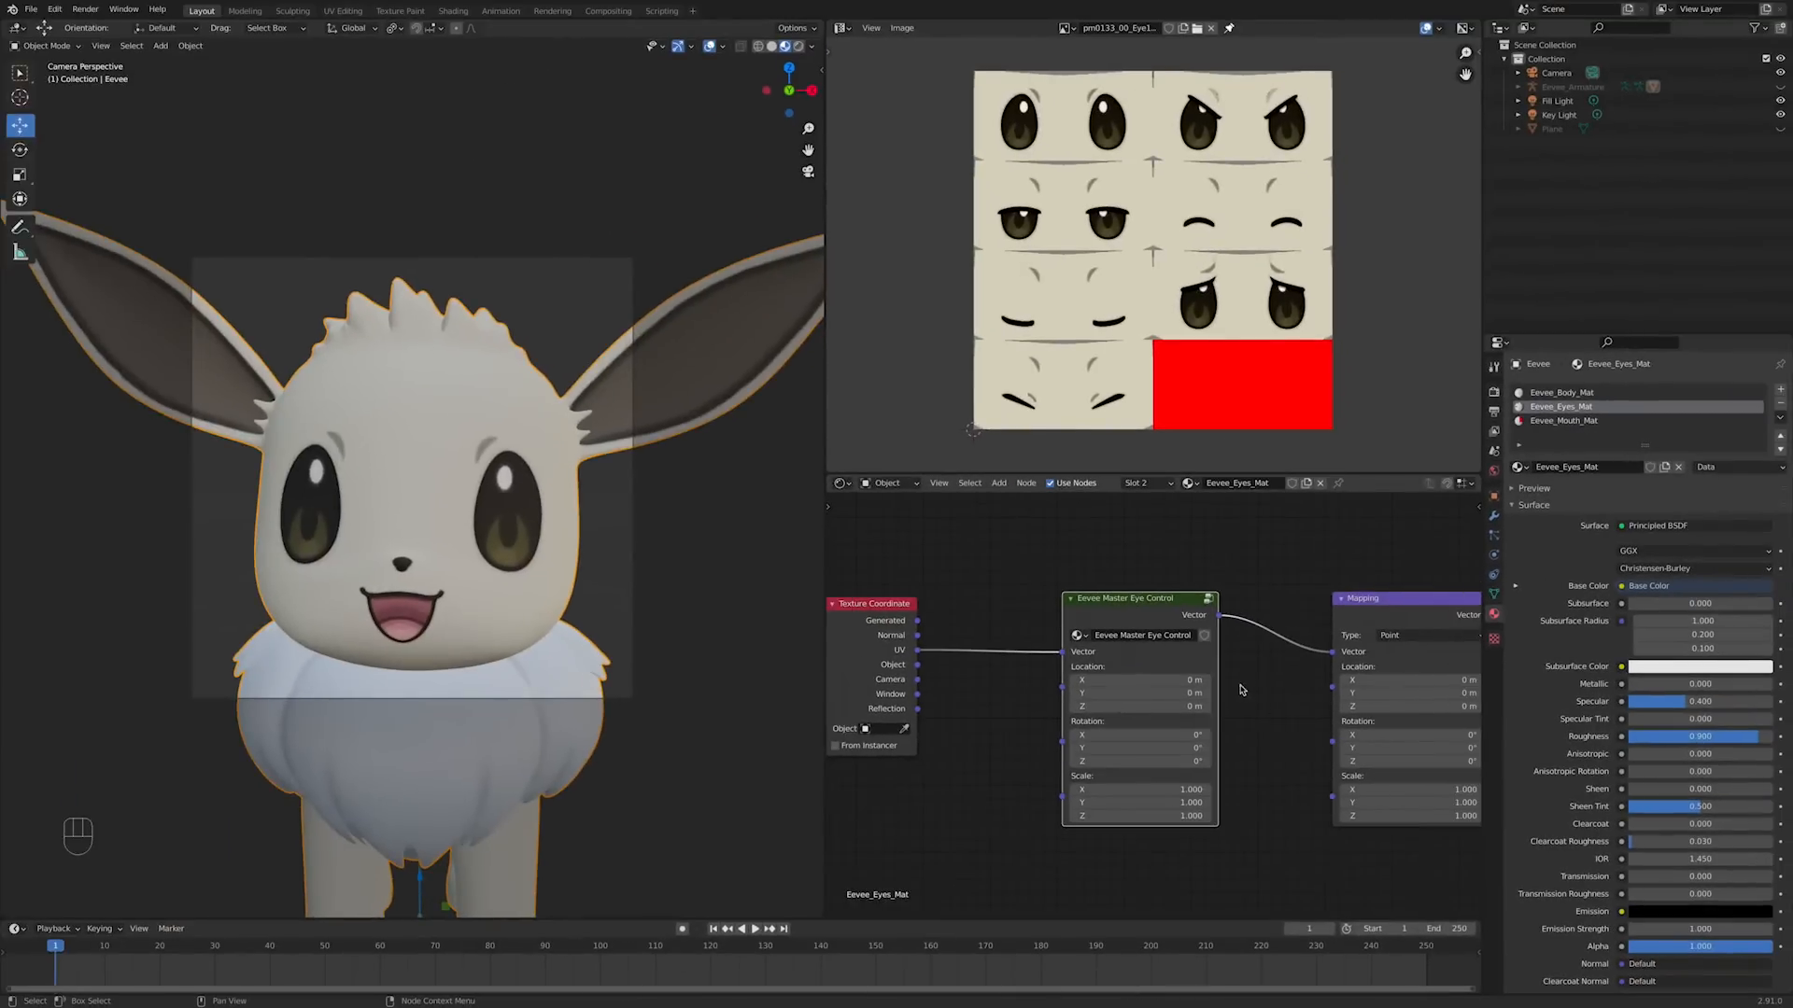
Step: Remove the Scale, Rotation and Location inputs from the Eevee Master Eye Control group's interface and exit the group
left_click_drag(1144, 680, 1154, 668, "shift")
key("BackSpace")
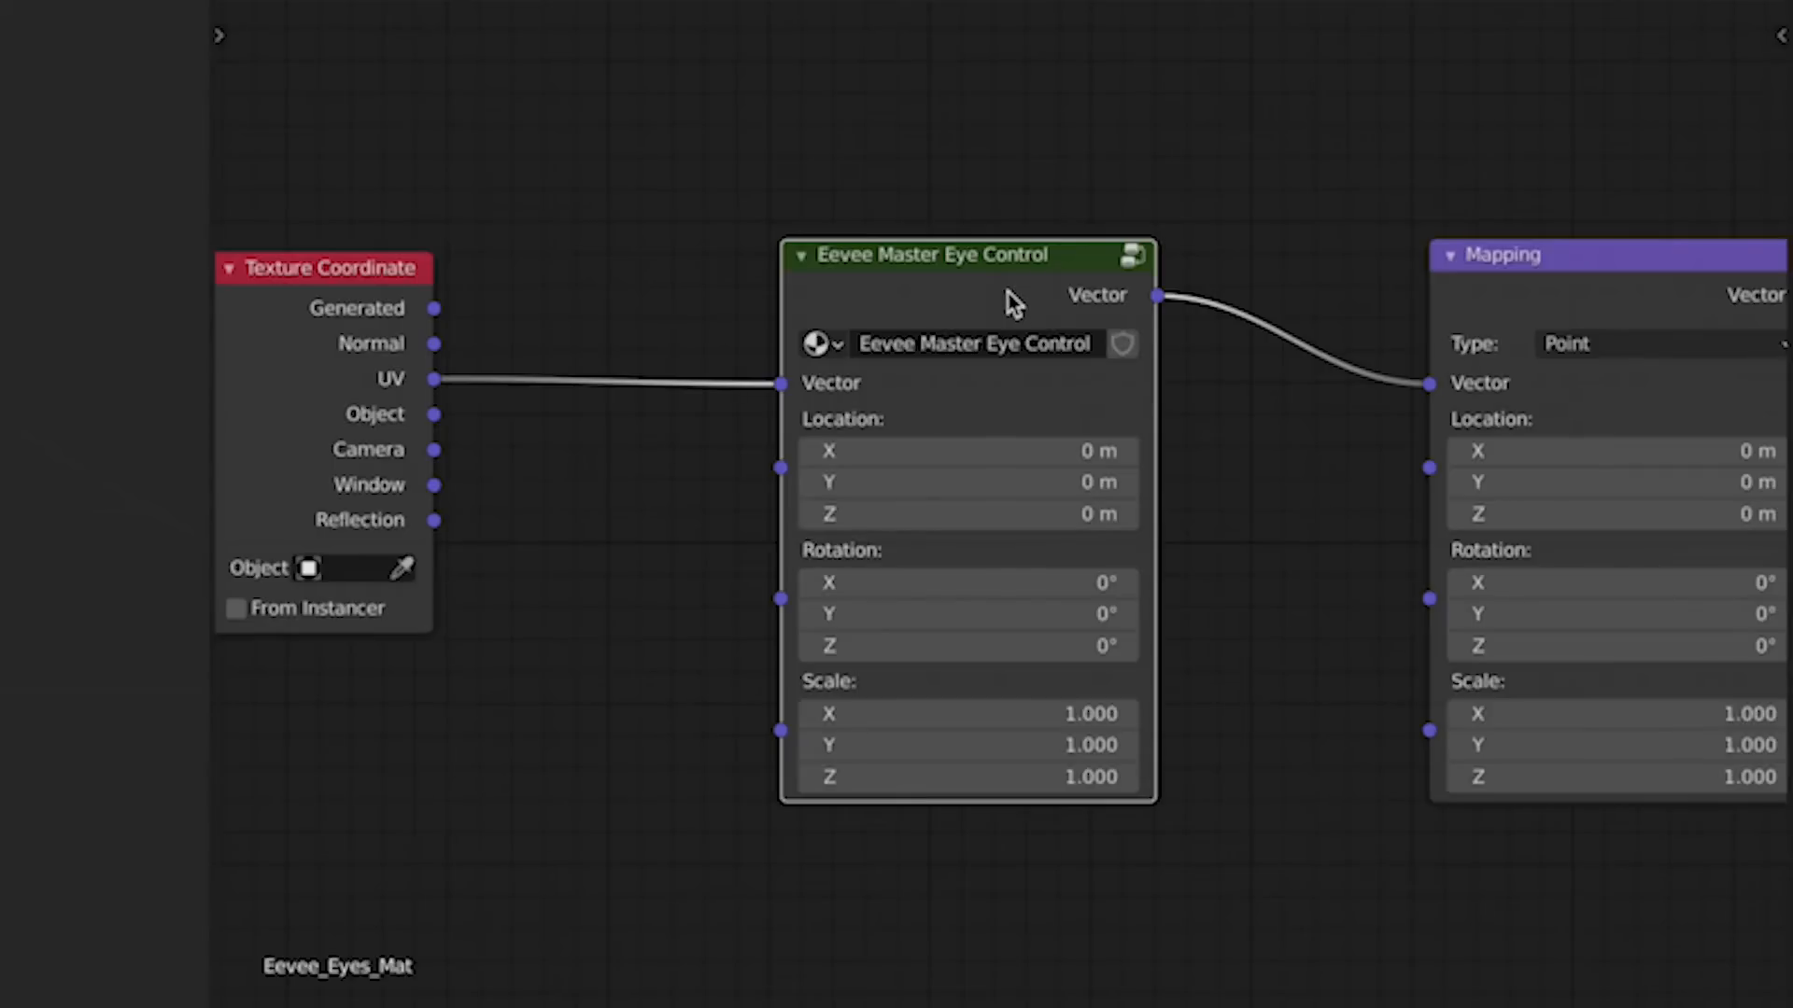
key("Tab")
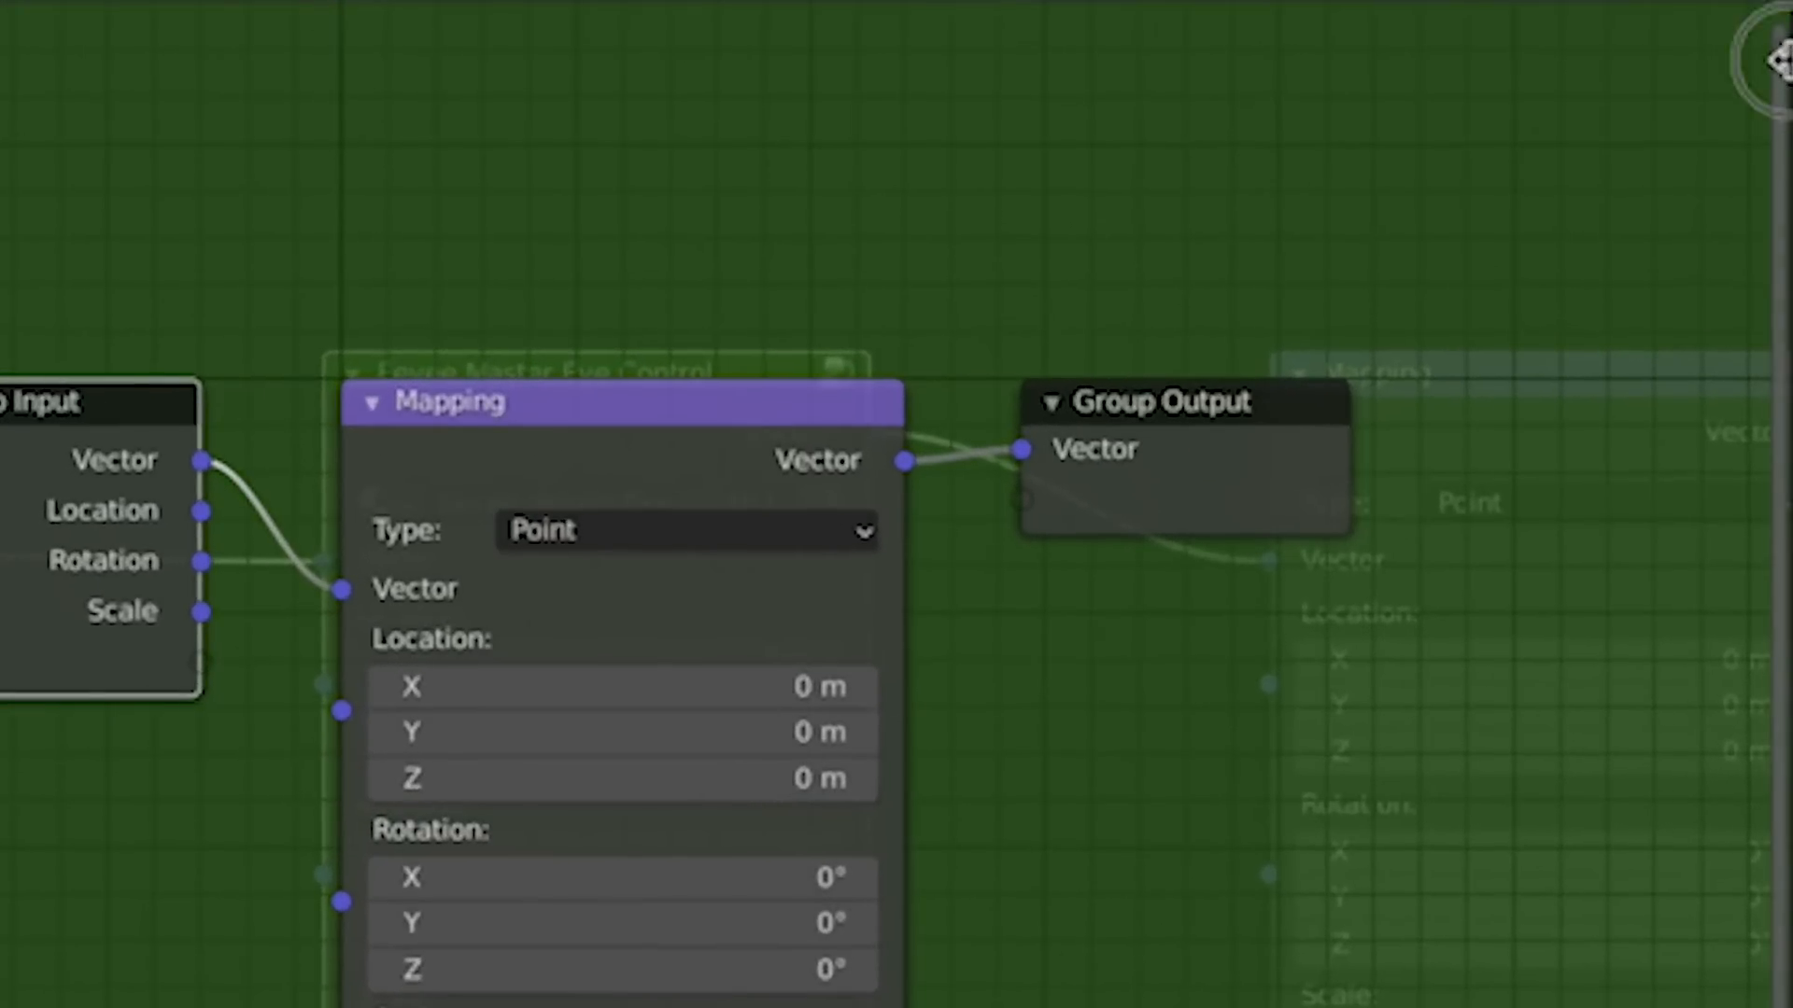
left_click(1779, 60)
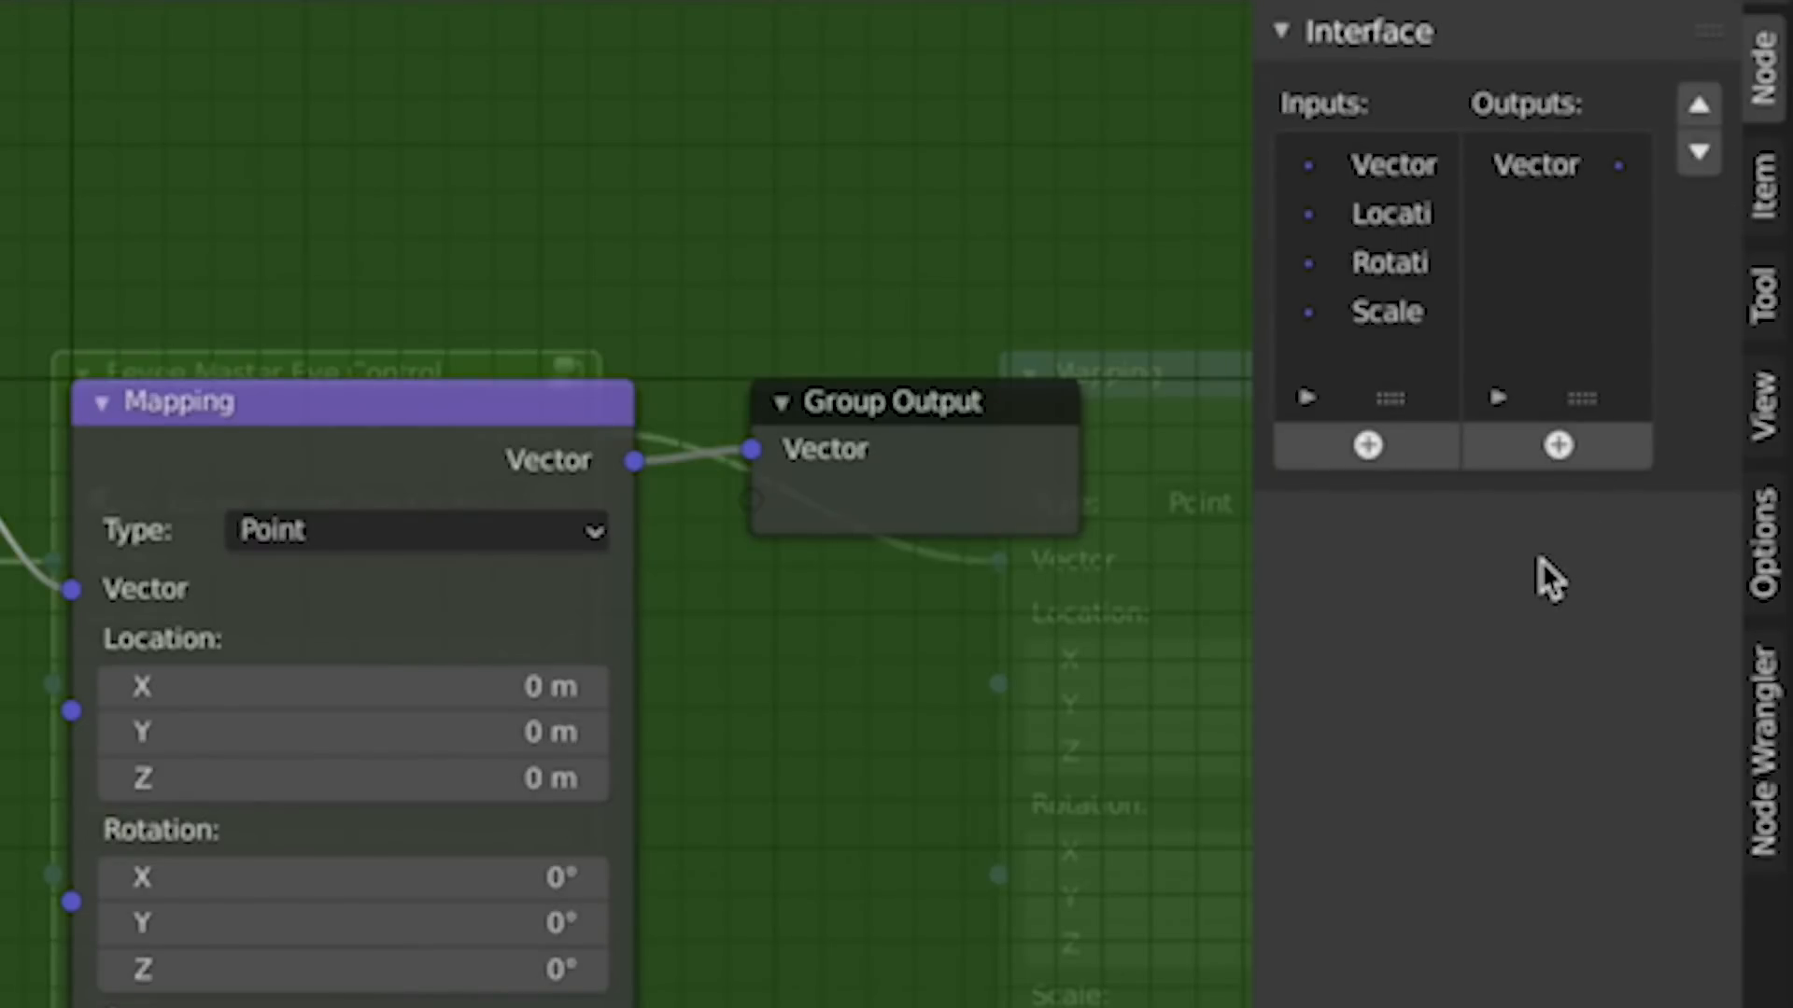
left_click(1398, 334)
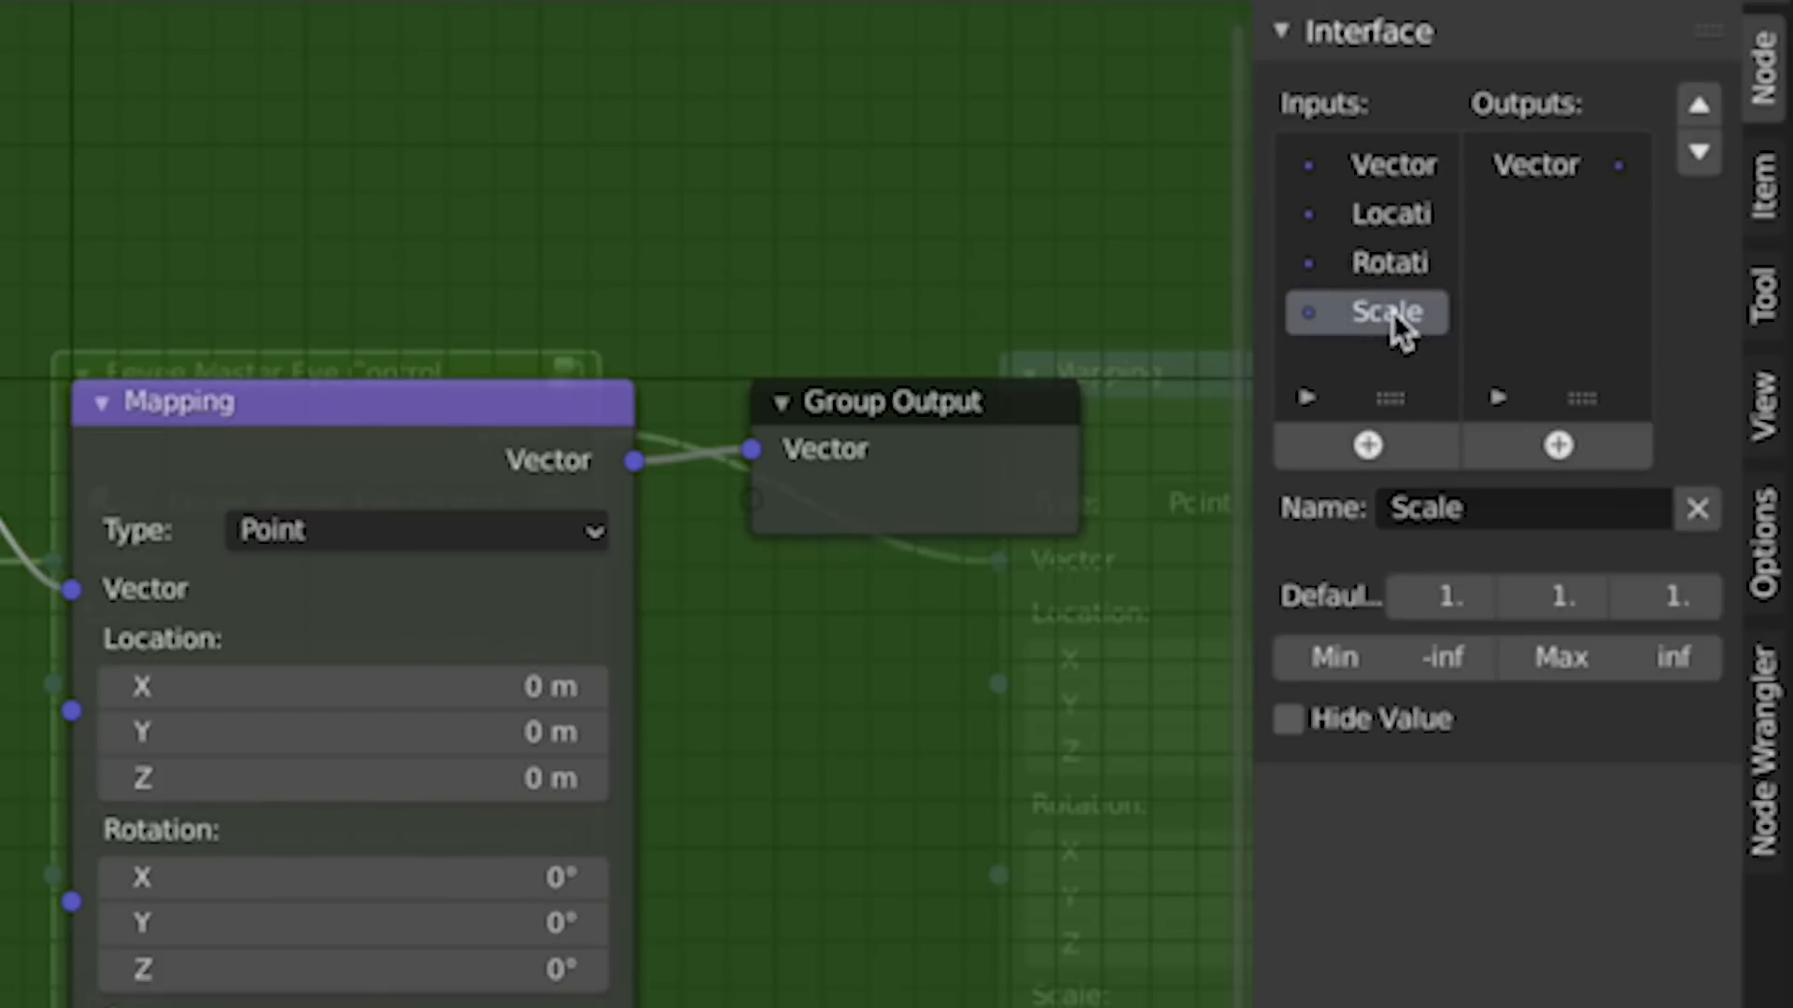
left_click(1699, 513)
left_click(1697, 508)
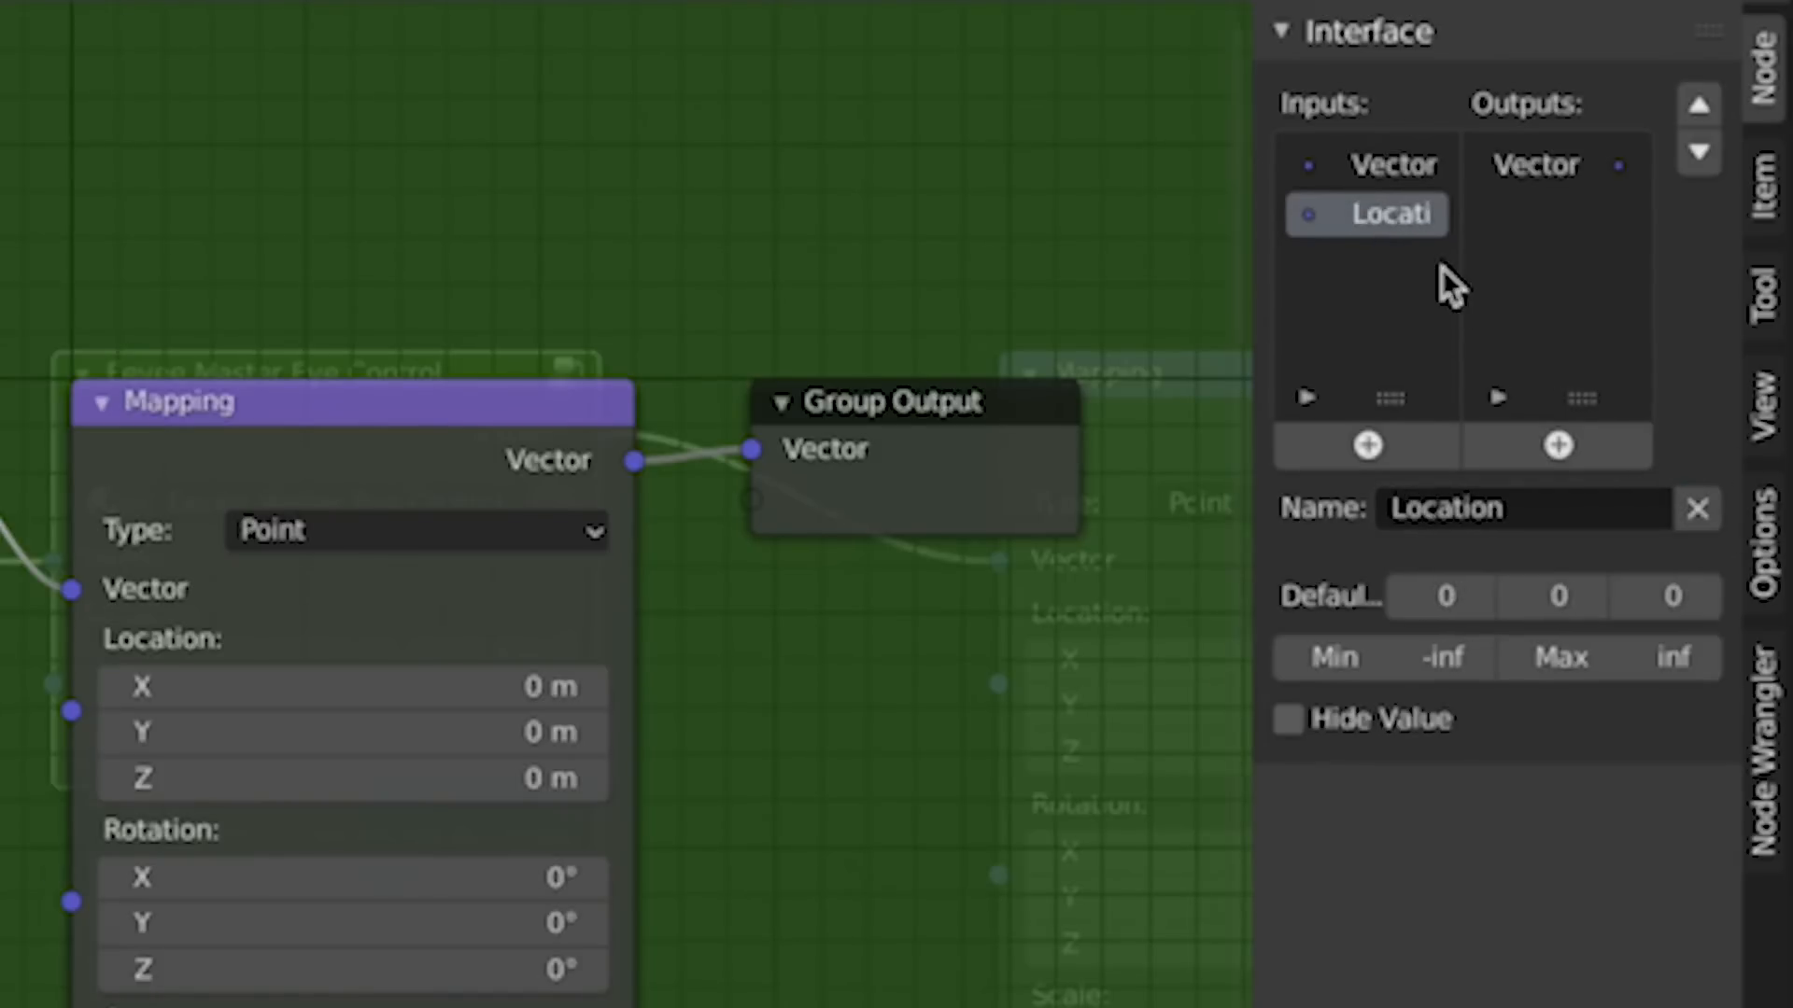
left_click(1698, 509)
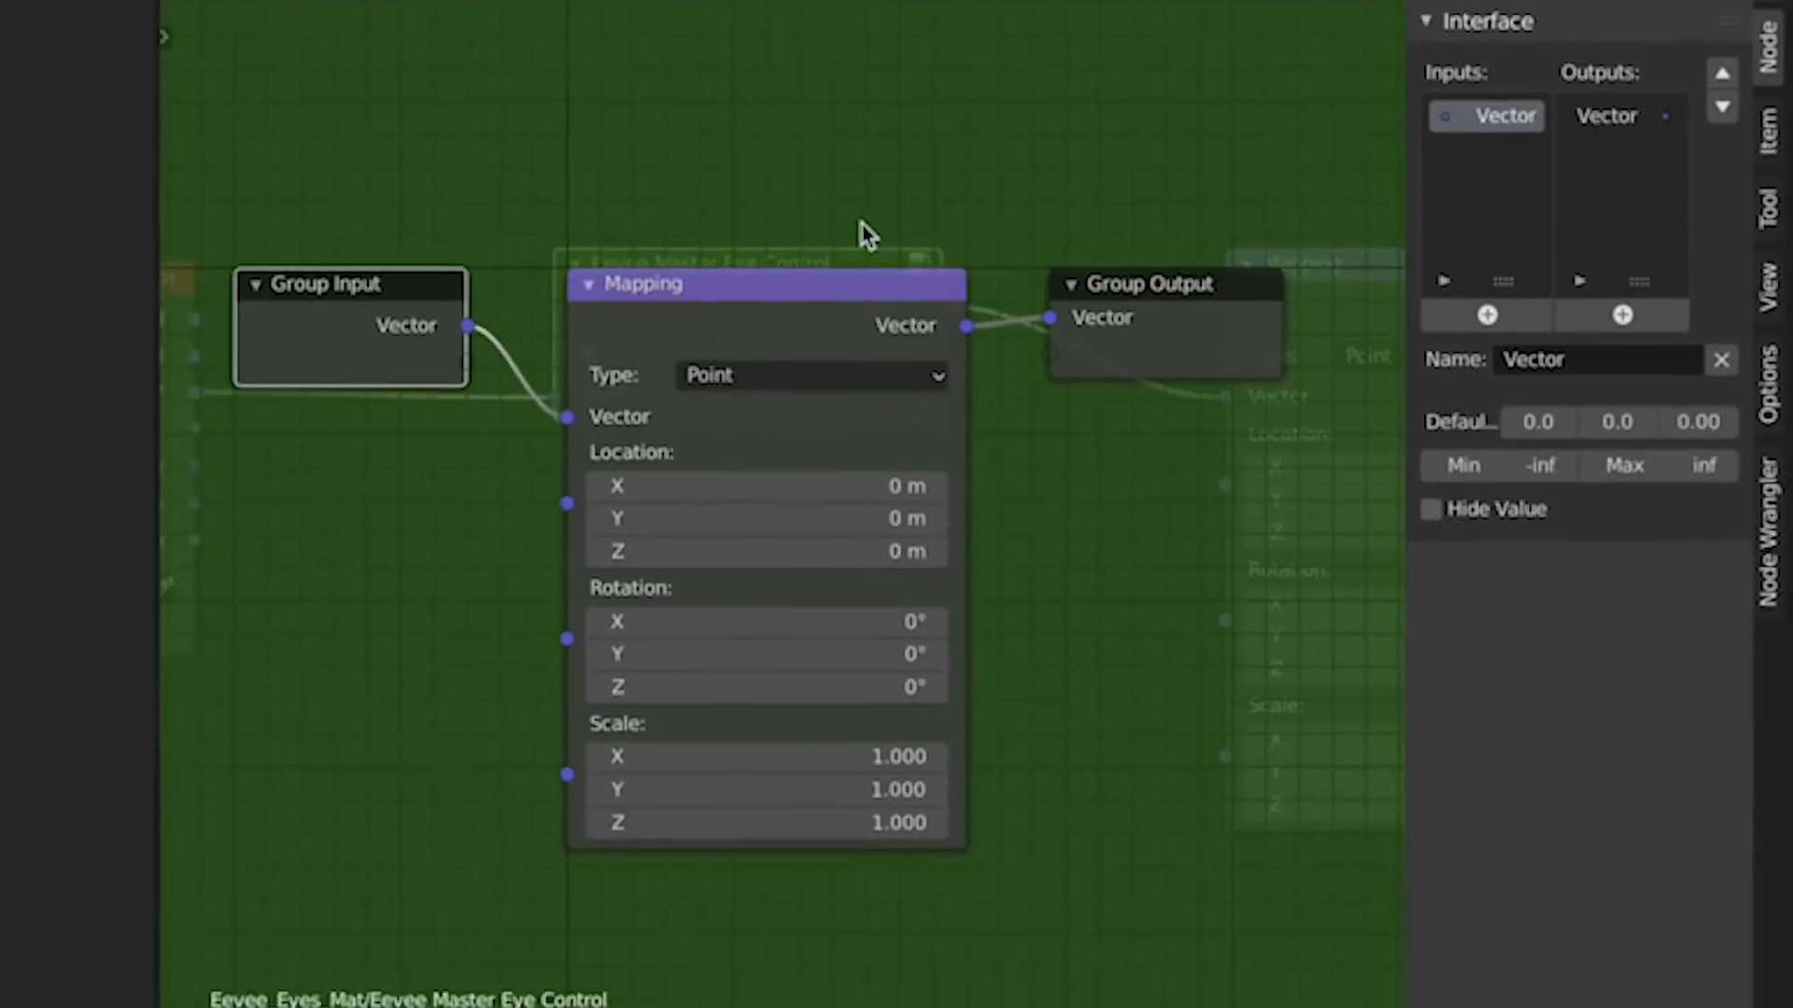
key("Tab")
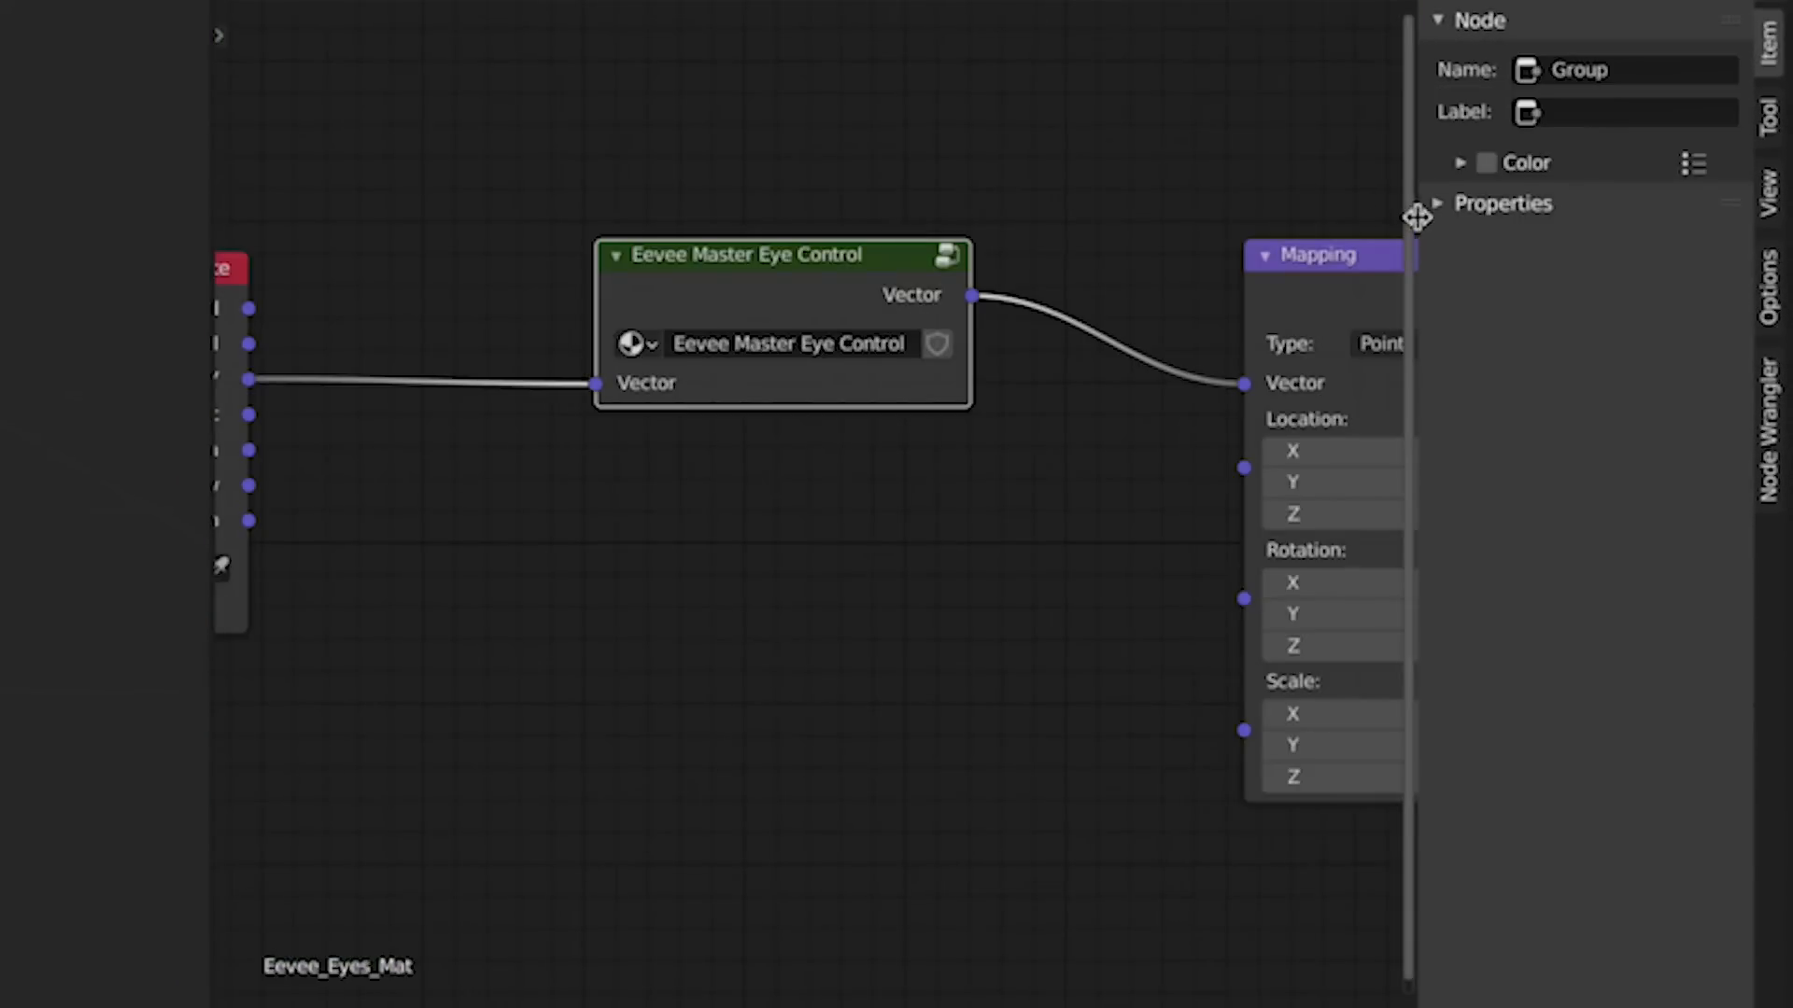
Step: Hide the node editor's sidebar and move the Texture Coordinate and Eevee Master Eye Control nodes closer to the Mapping node
key("n")
scroll(1253, 657, "down", 2)
middle_click_drag(1145, 572, 1012, 552)
left_click_drag(401, 362, 580, 360)
left_click_drag(882, 297, 996, 303)
left_click_drag(531, 352, 609, 372)
scroll(933, 548, "down", 1)
middle_click_drag(932, 548, 579, 528)
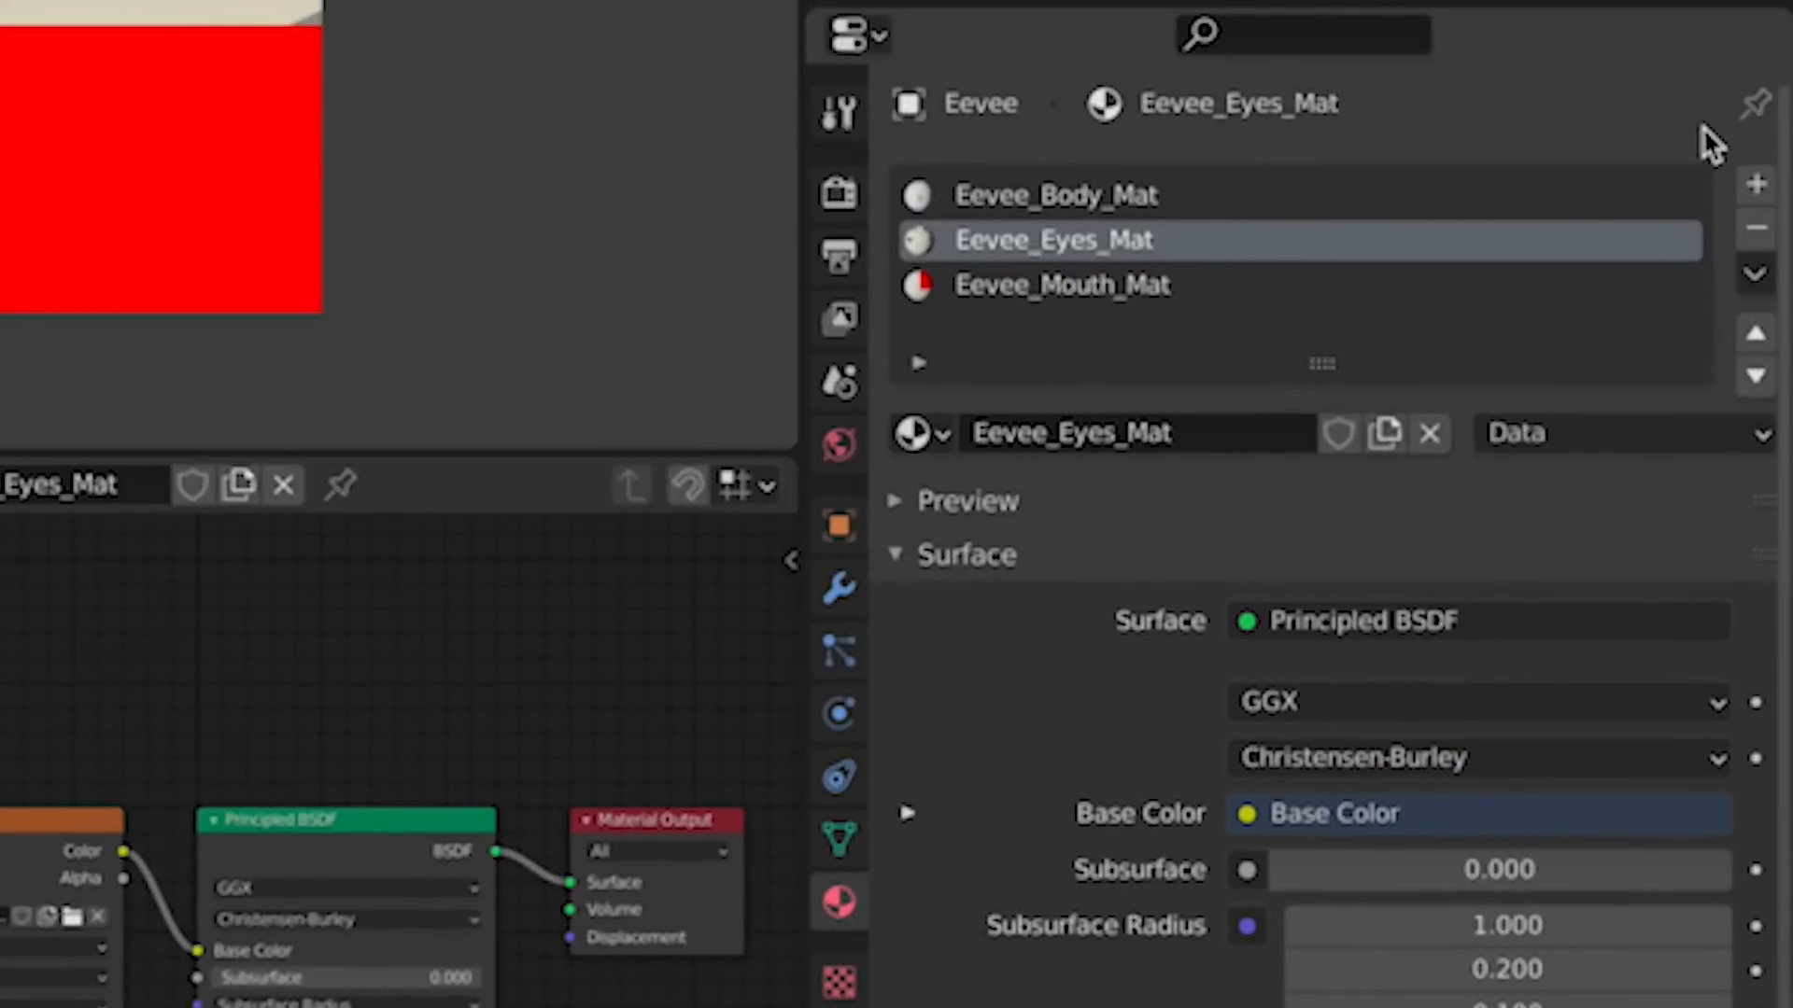
Step: Add a fourth material slot to Eevee and fill it with a separate copy of Eevee_Eyes_Mat
left_click(1756, 184)
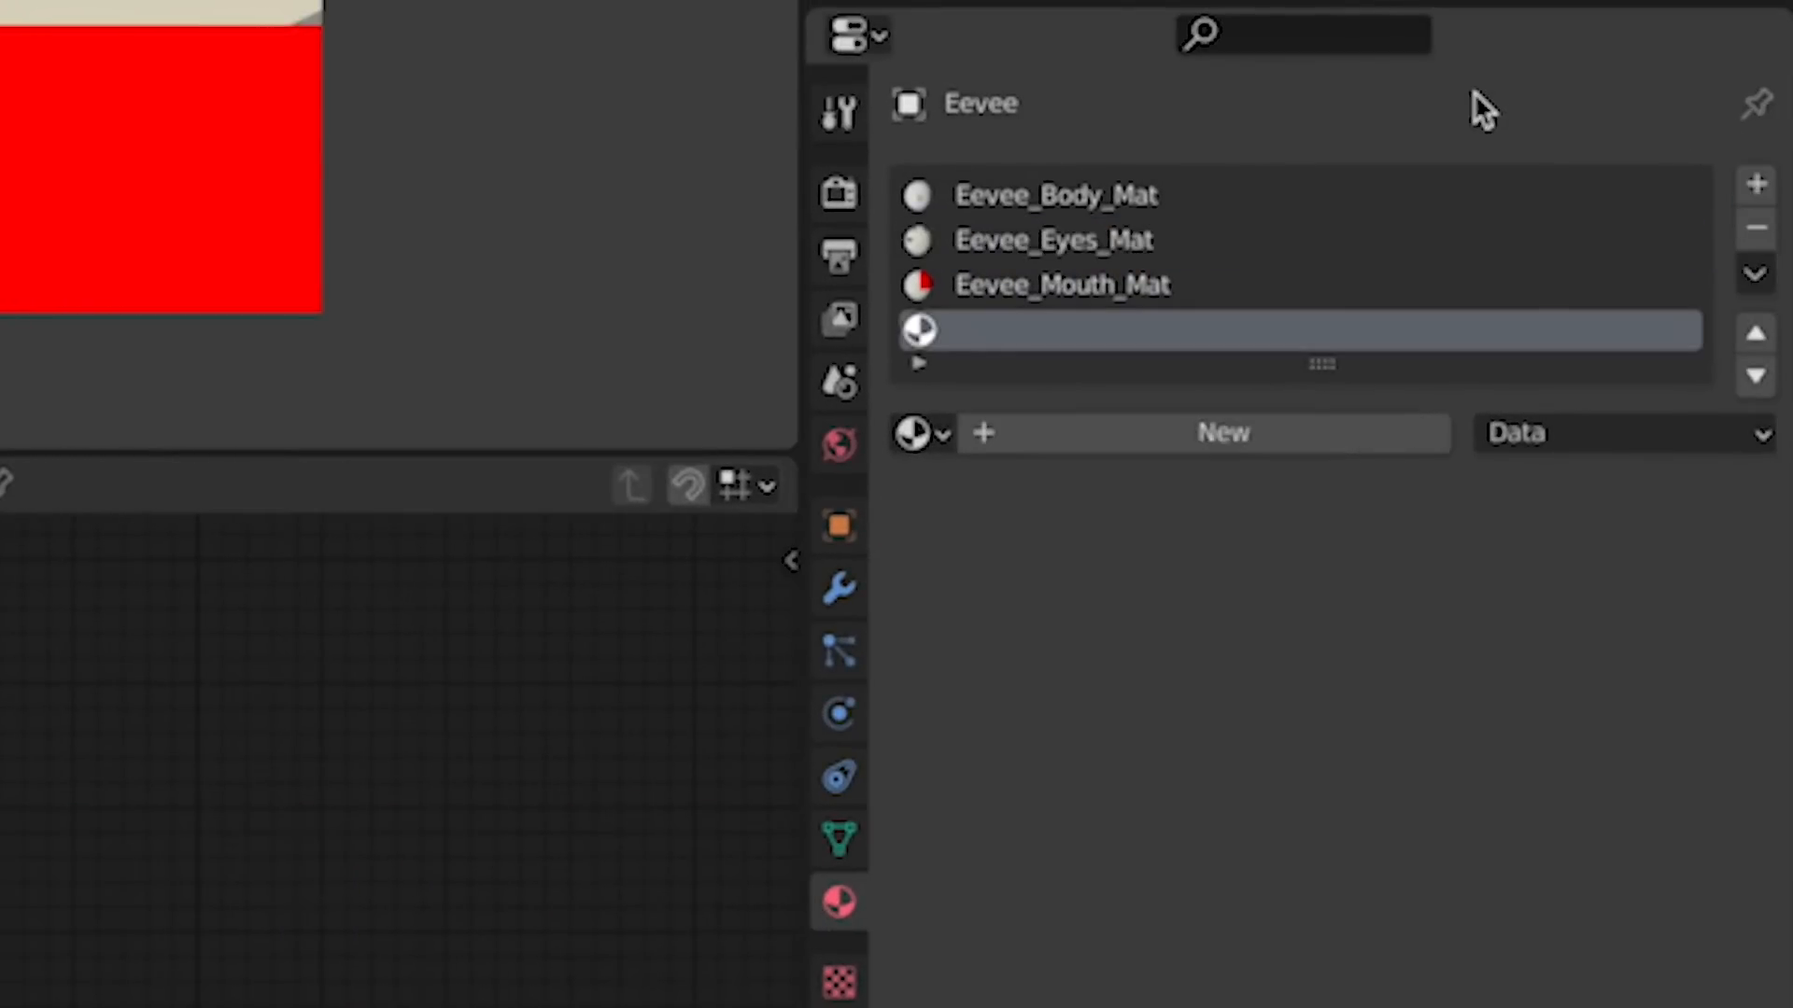
left_click(934, 439)
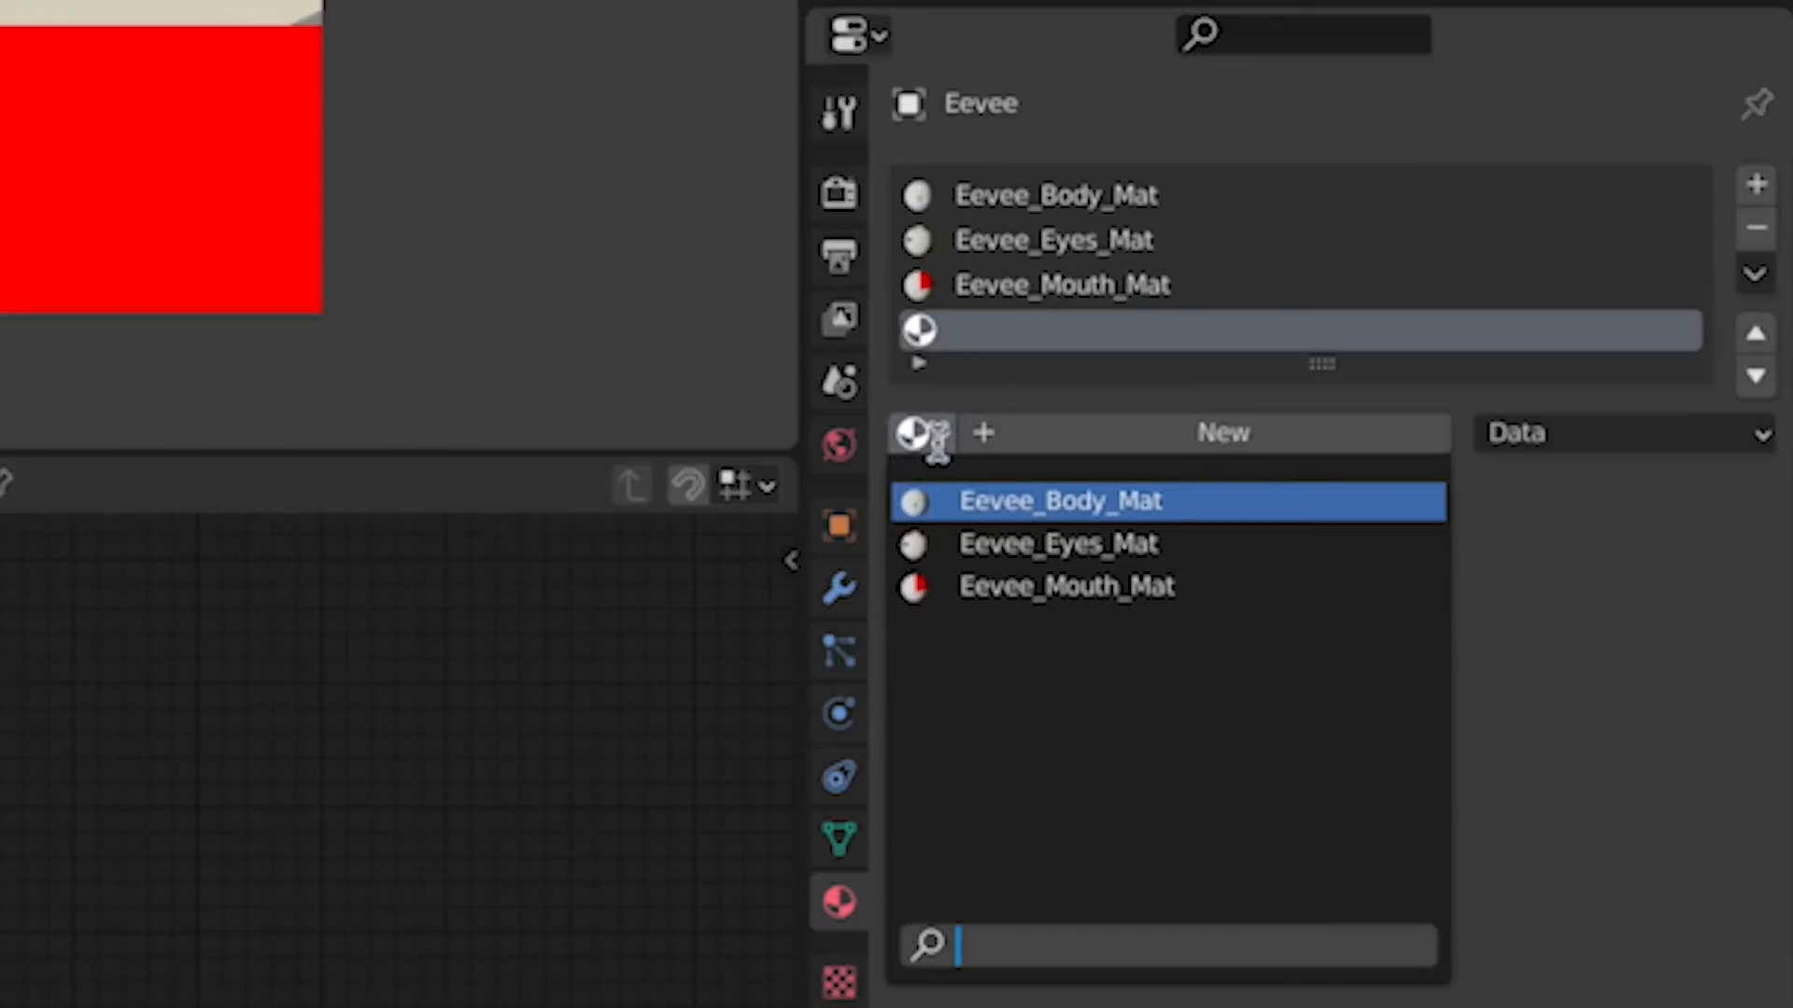
left_click(1000, 546)
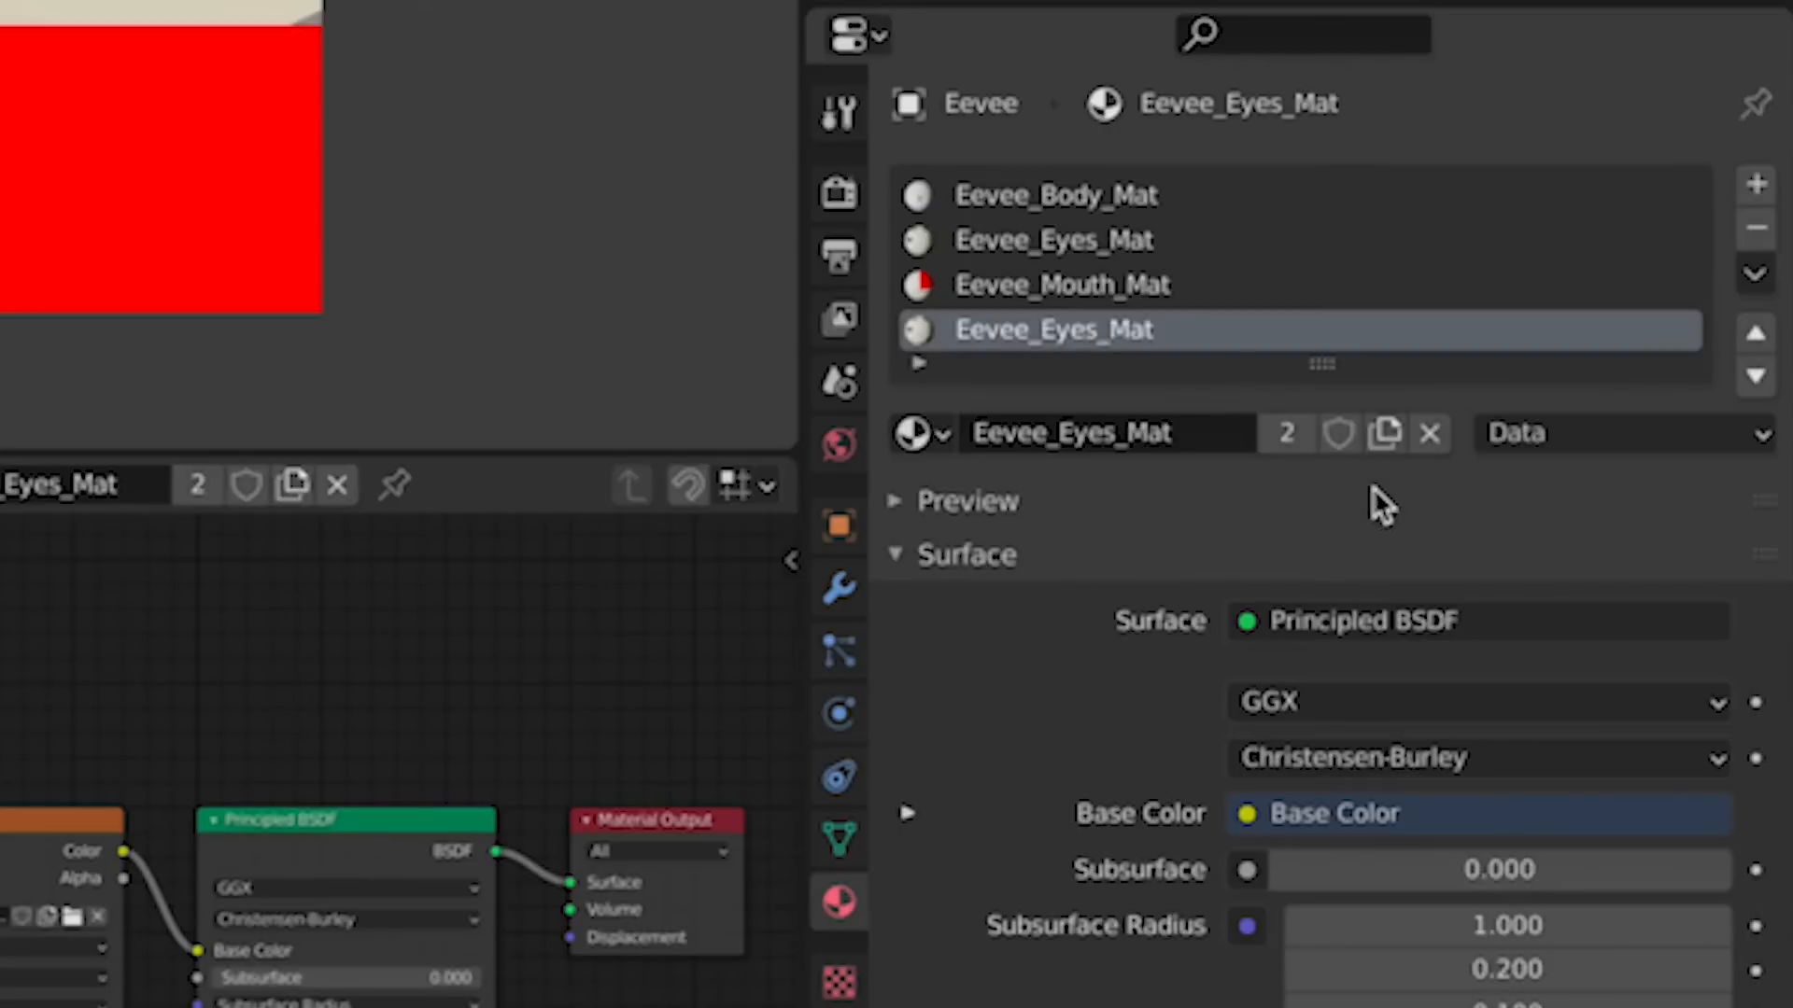
left_click(1387, 434)
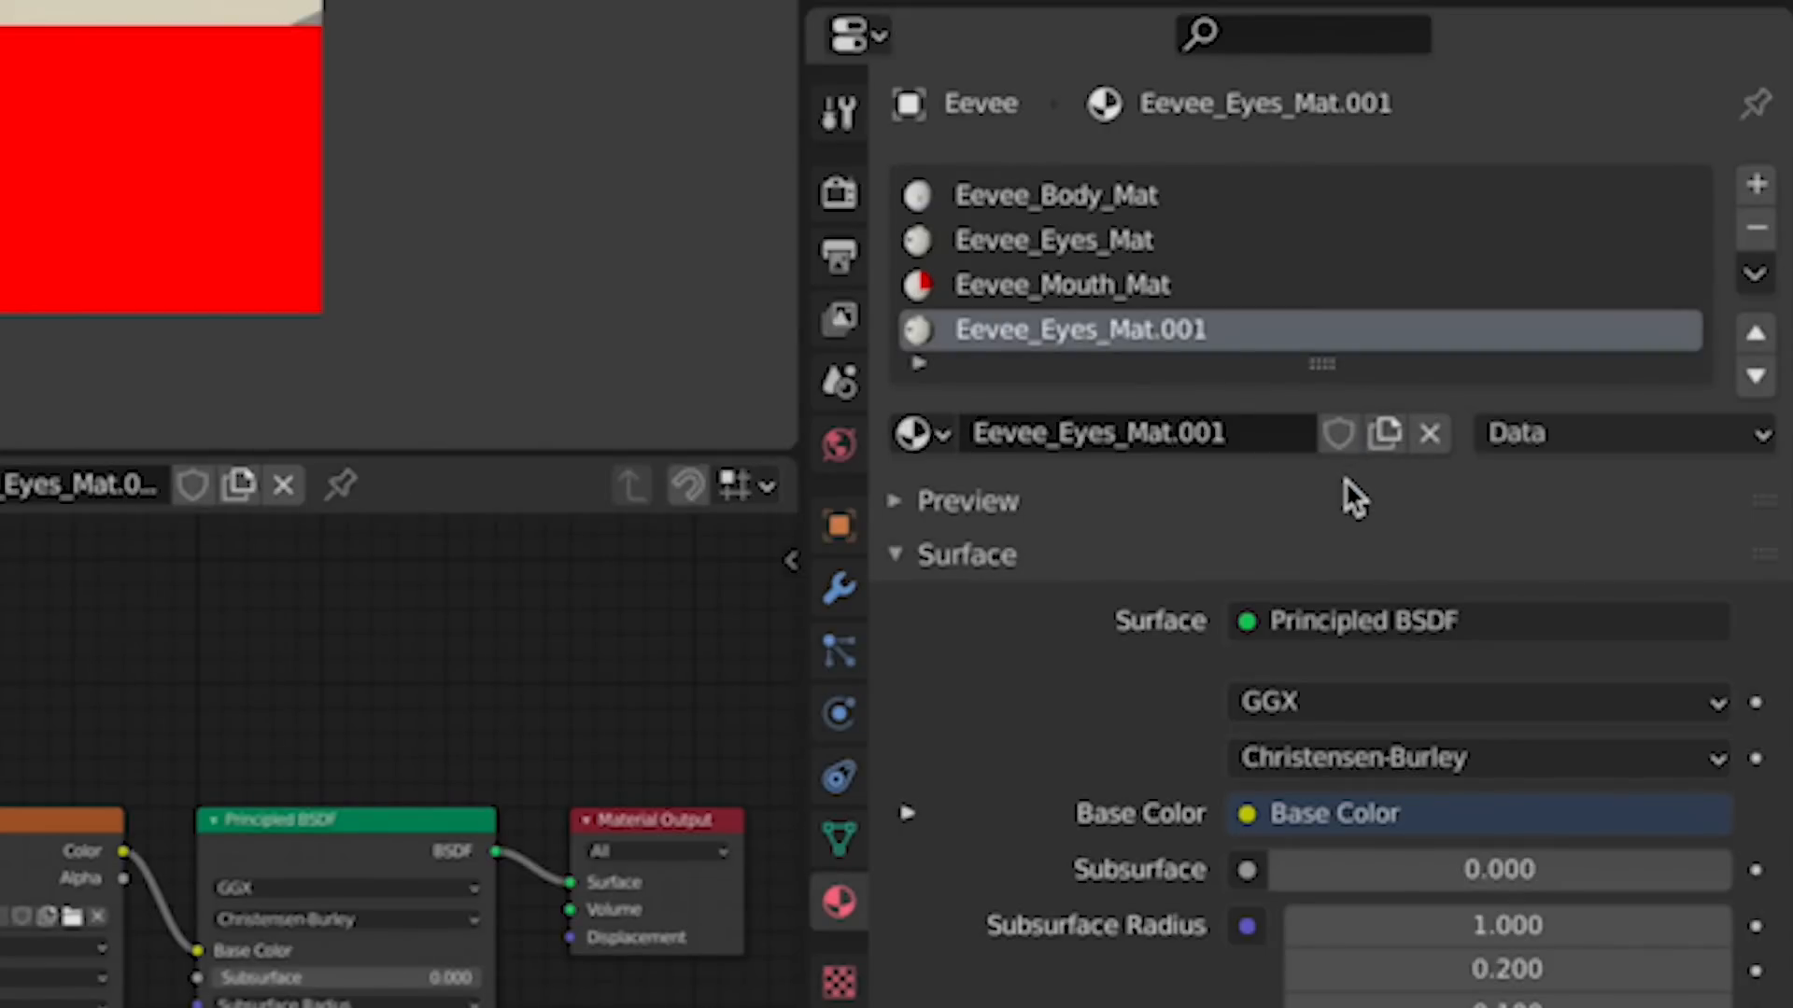
Step: Rename the copied eye material as Eevee_REye_Mat
double_click(1225, 331)
key("BackSpace")
key("BackSpace")
key("BackSpace")
key("BackSpace")
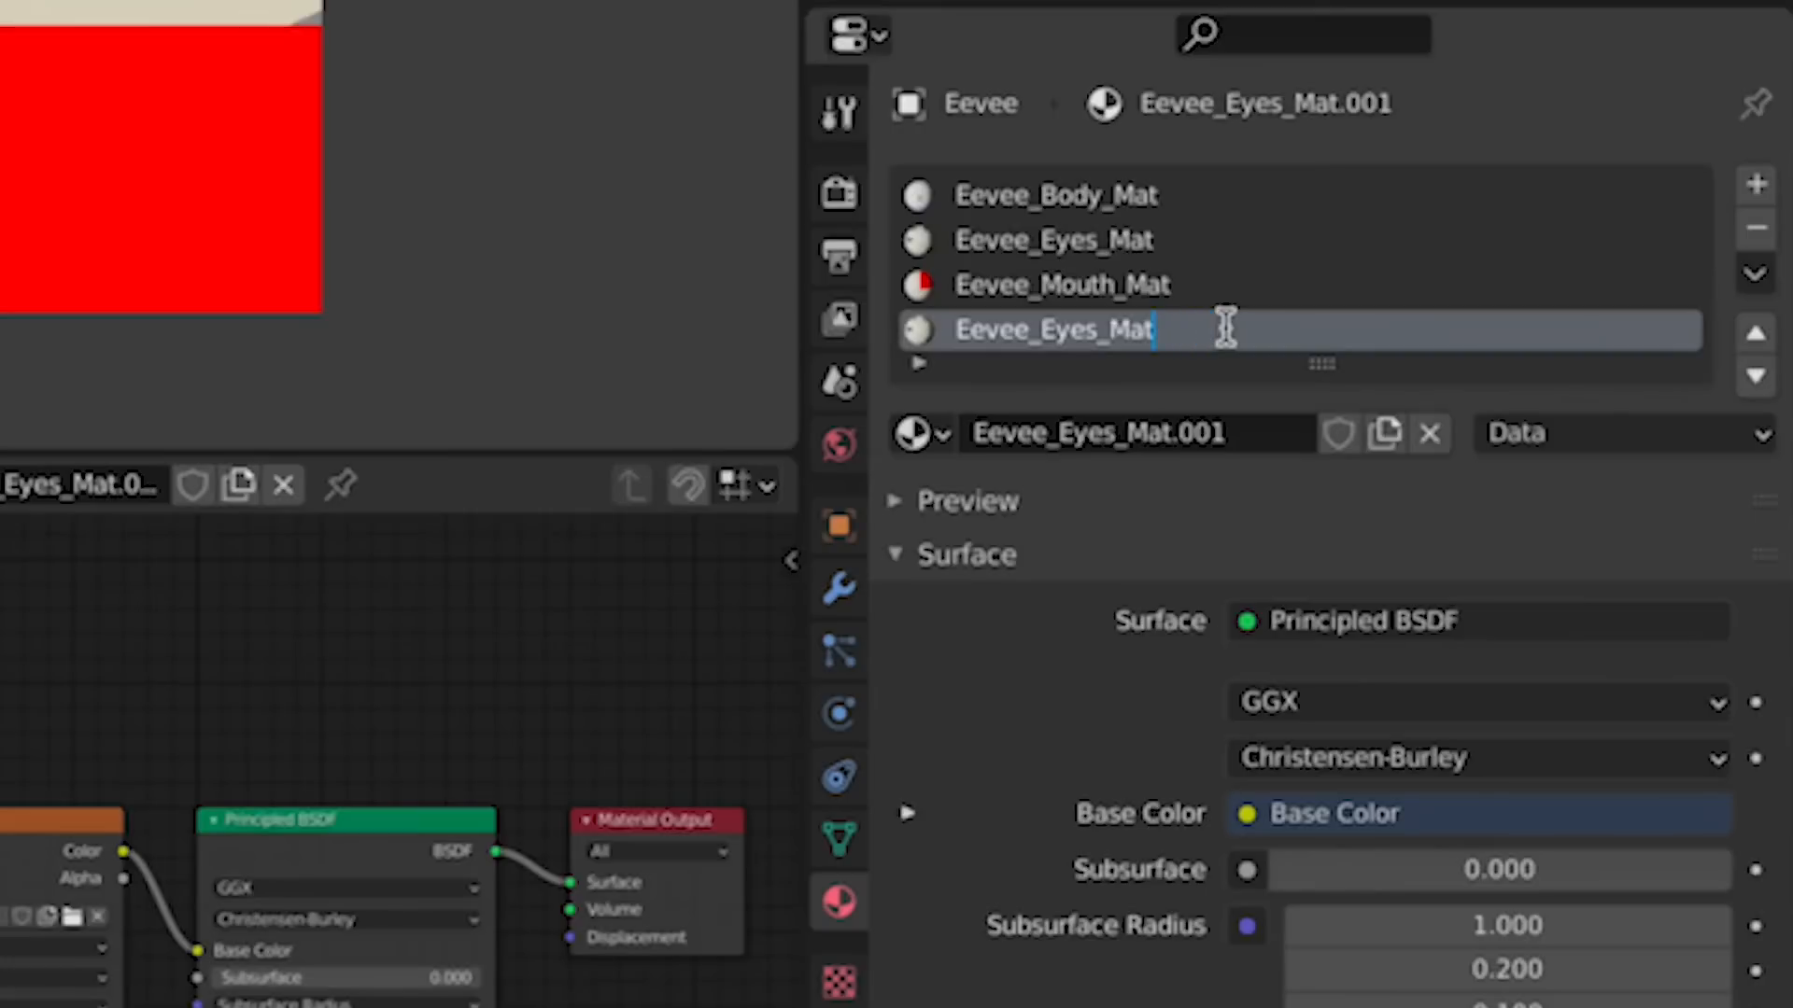
left_click(1088, 318)
key("BackSpace")
left_click(1044, 316)
type("R")
key("Return")
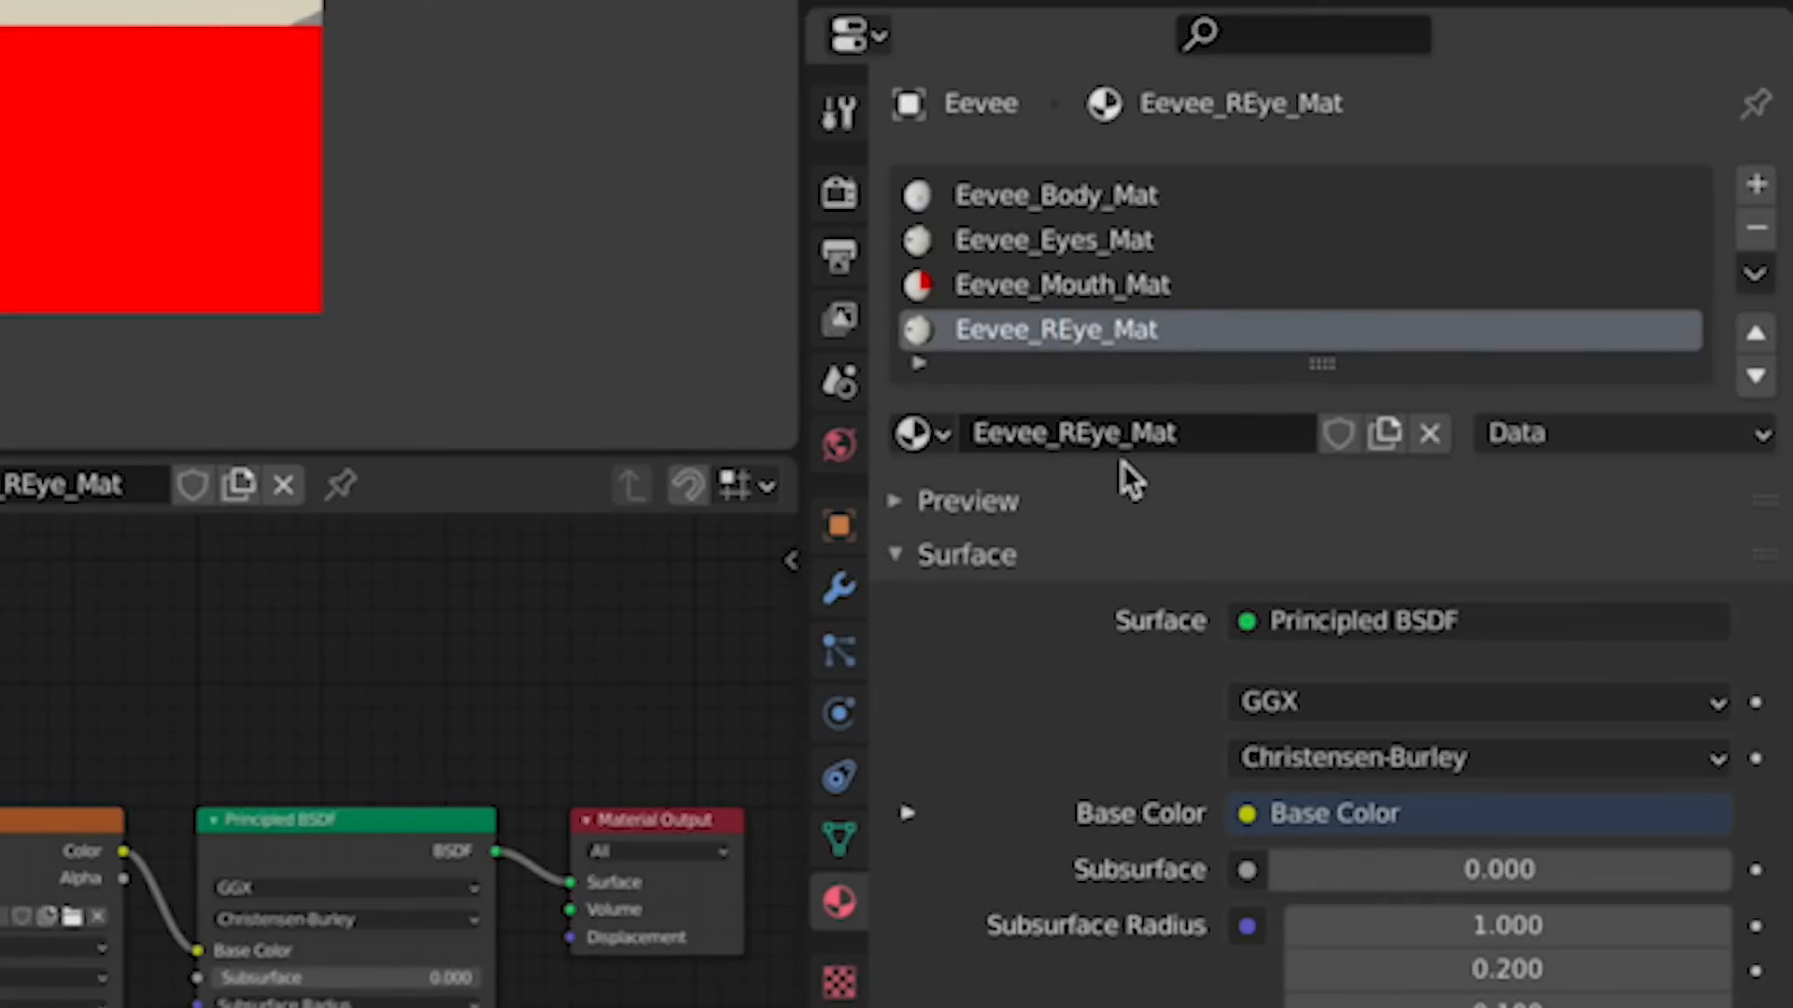
Step: Rename the original eye material as Eevee_LEye_Mat and move its slot directly above Eevee_REye_Mat
double_click(1099, 240)
left_click(1095, 240)
key("BackSpace")
left_click(1054, 237)
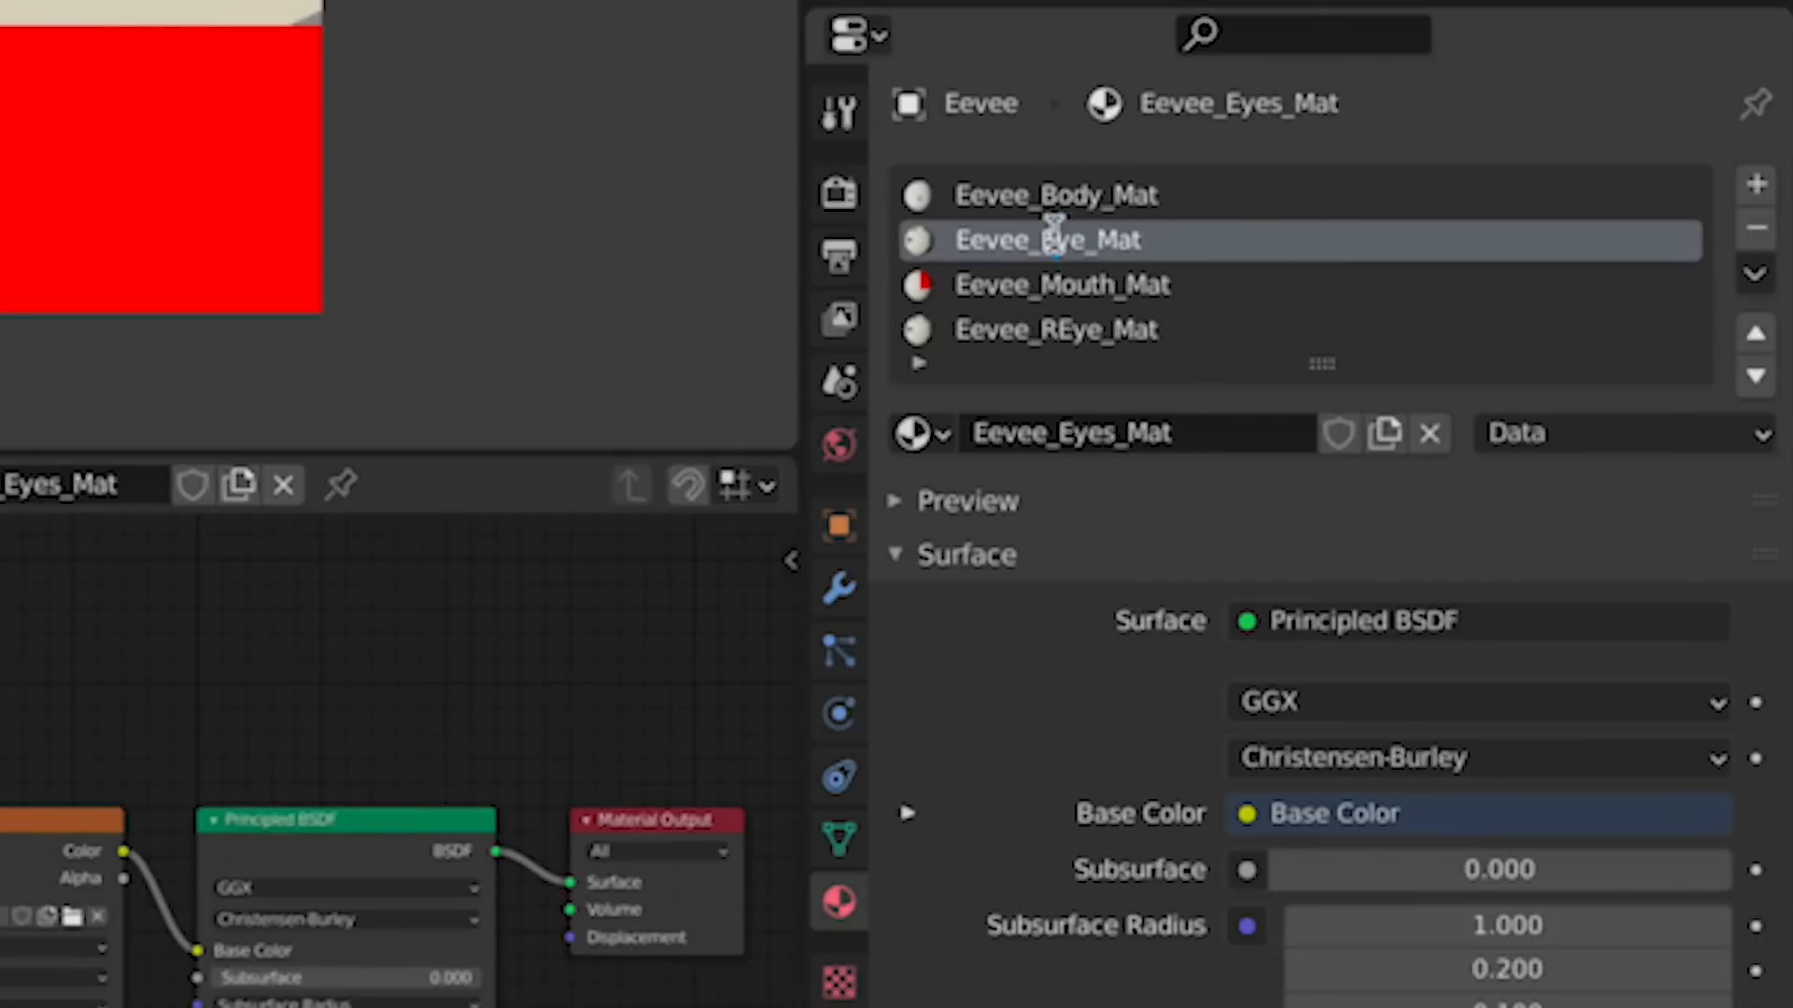
type("L")
key("Return")
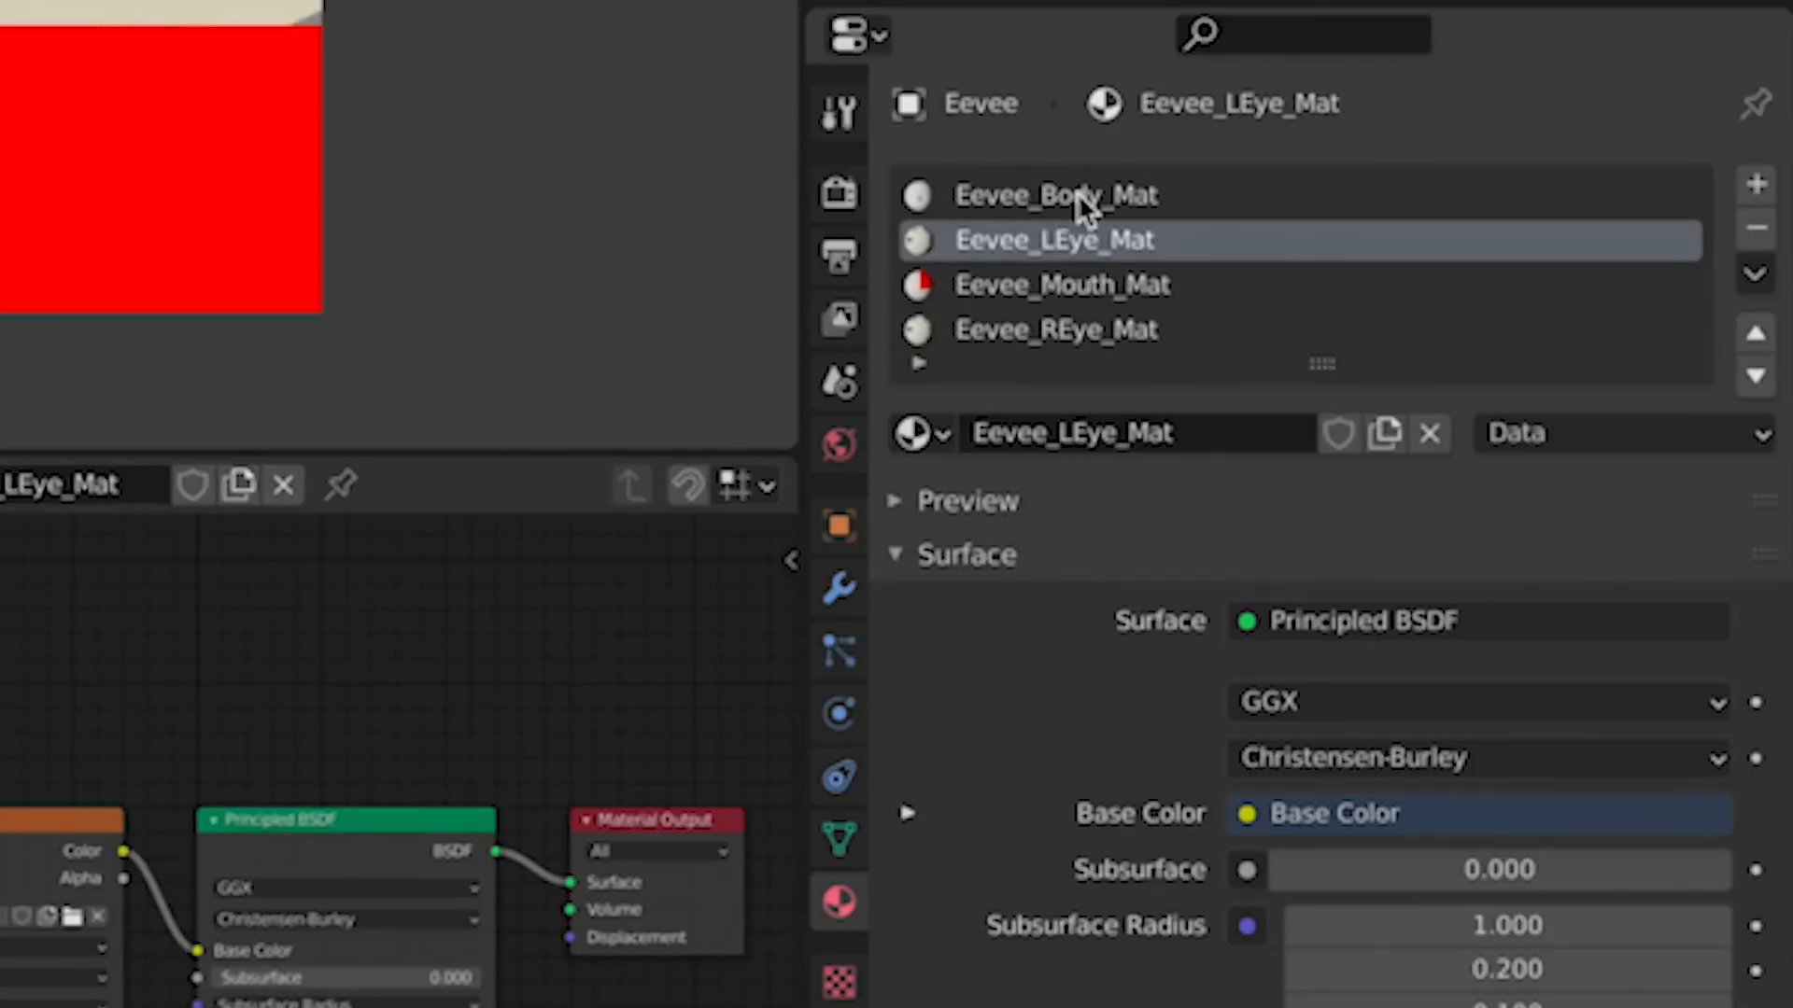
left_click(1755, 375)
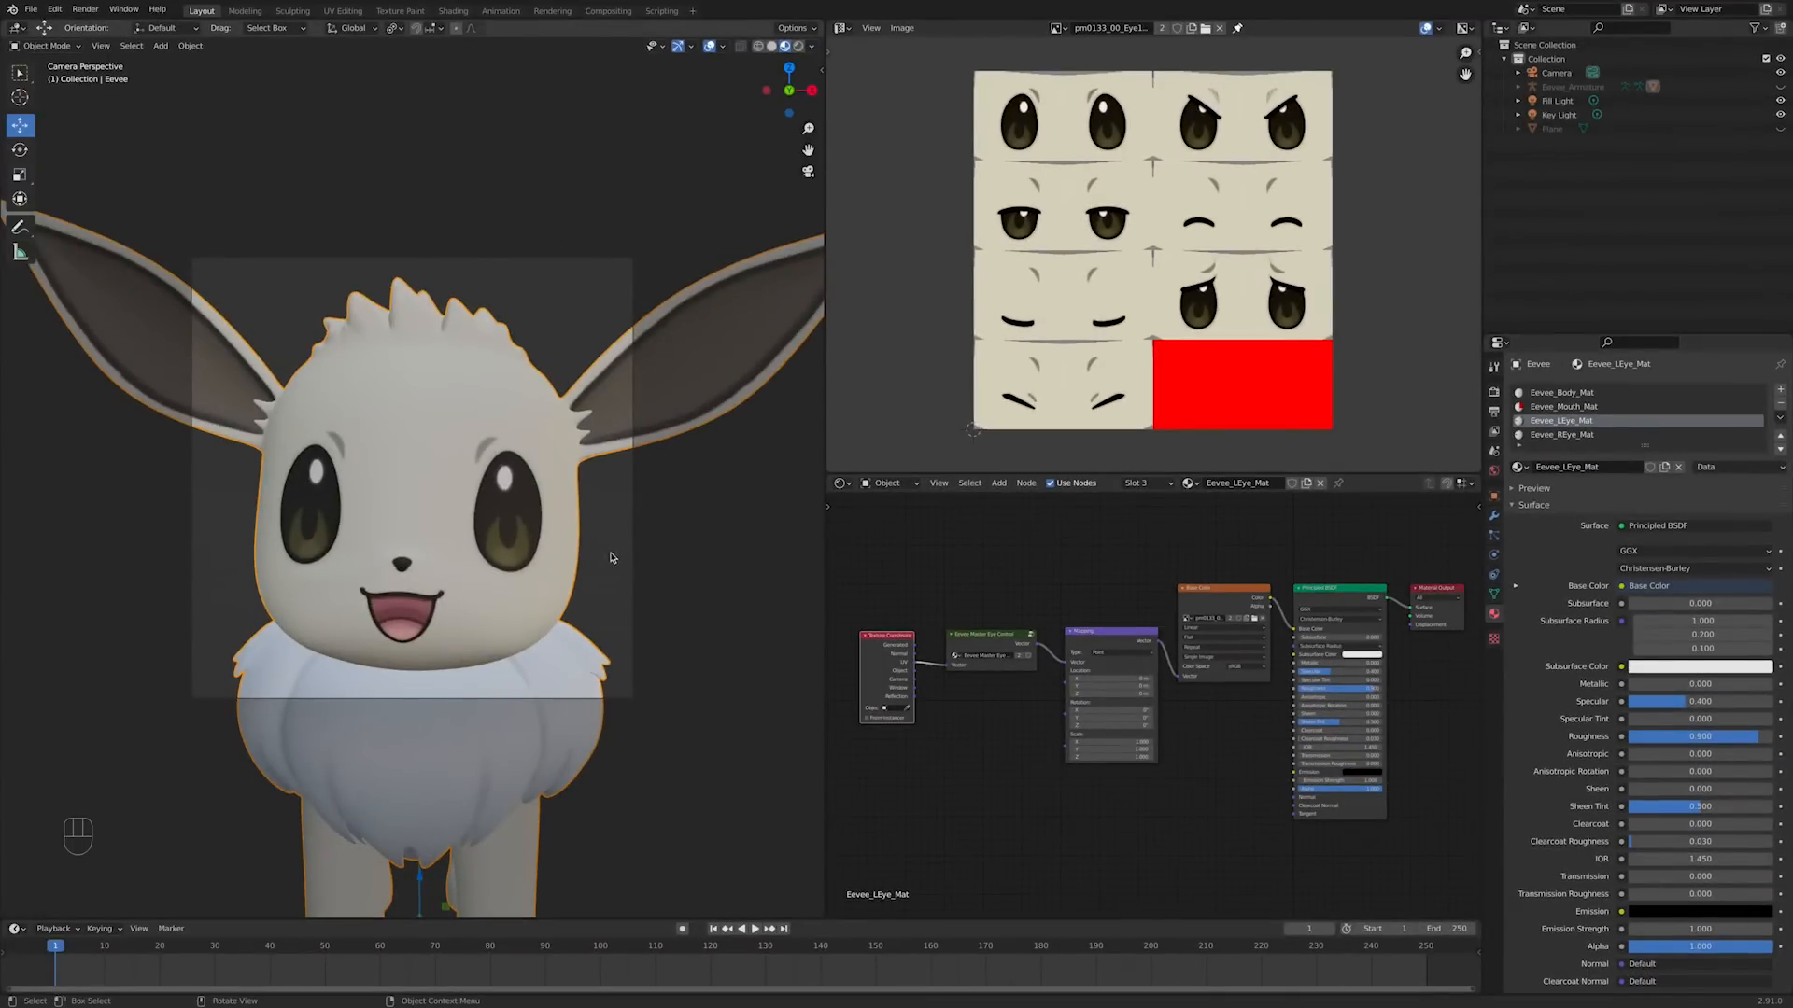
Step: Enter Edit Mode on Eevee and select all faces that use Eevee_LEye_Mat
key("Tab")
middle_click_drag(609, 552, 544, 529)
left_click(544, 529)
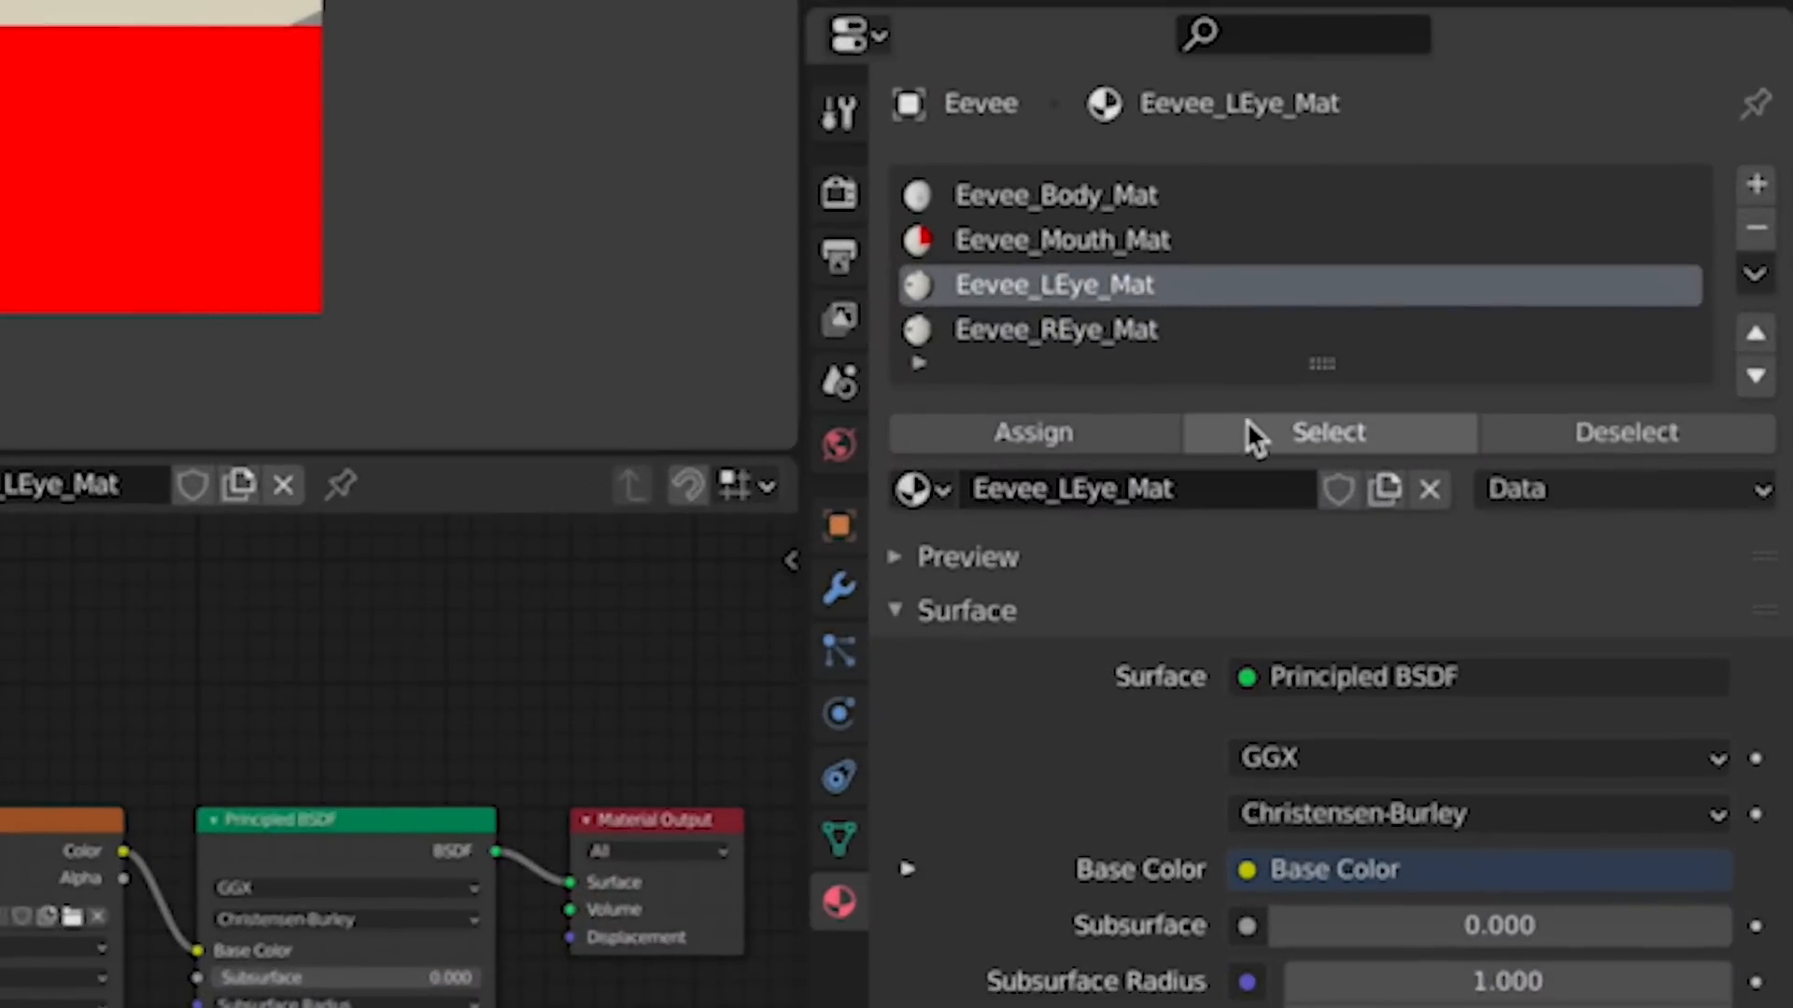
left_click(1623, 469)
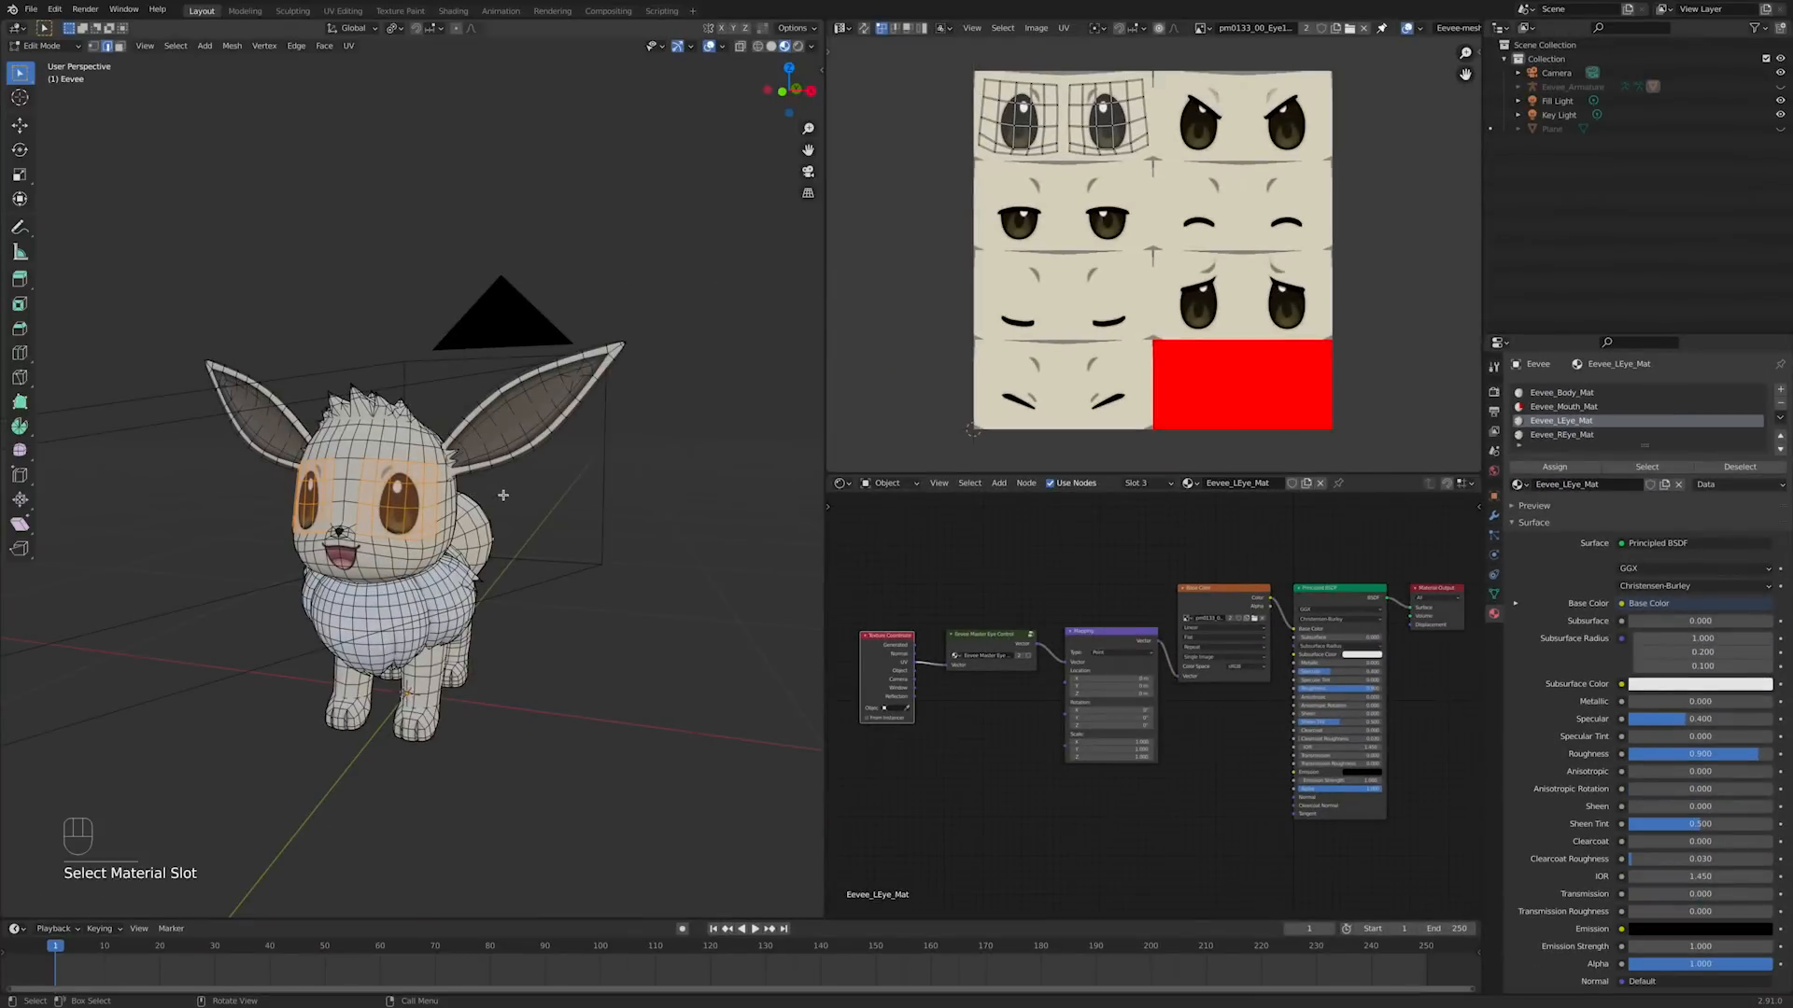
Step: Enable X-ray and box-deselect the left eye's faces from above, keeping only Eevee's right eye selected
middle_click_drag(519, 500, 241, 645)
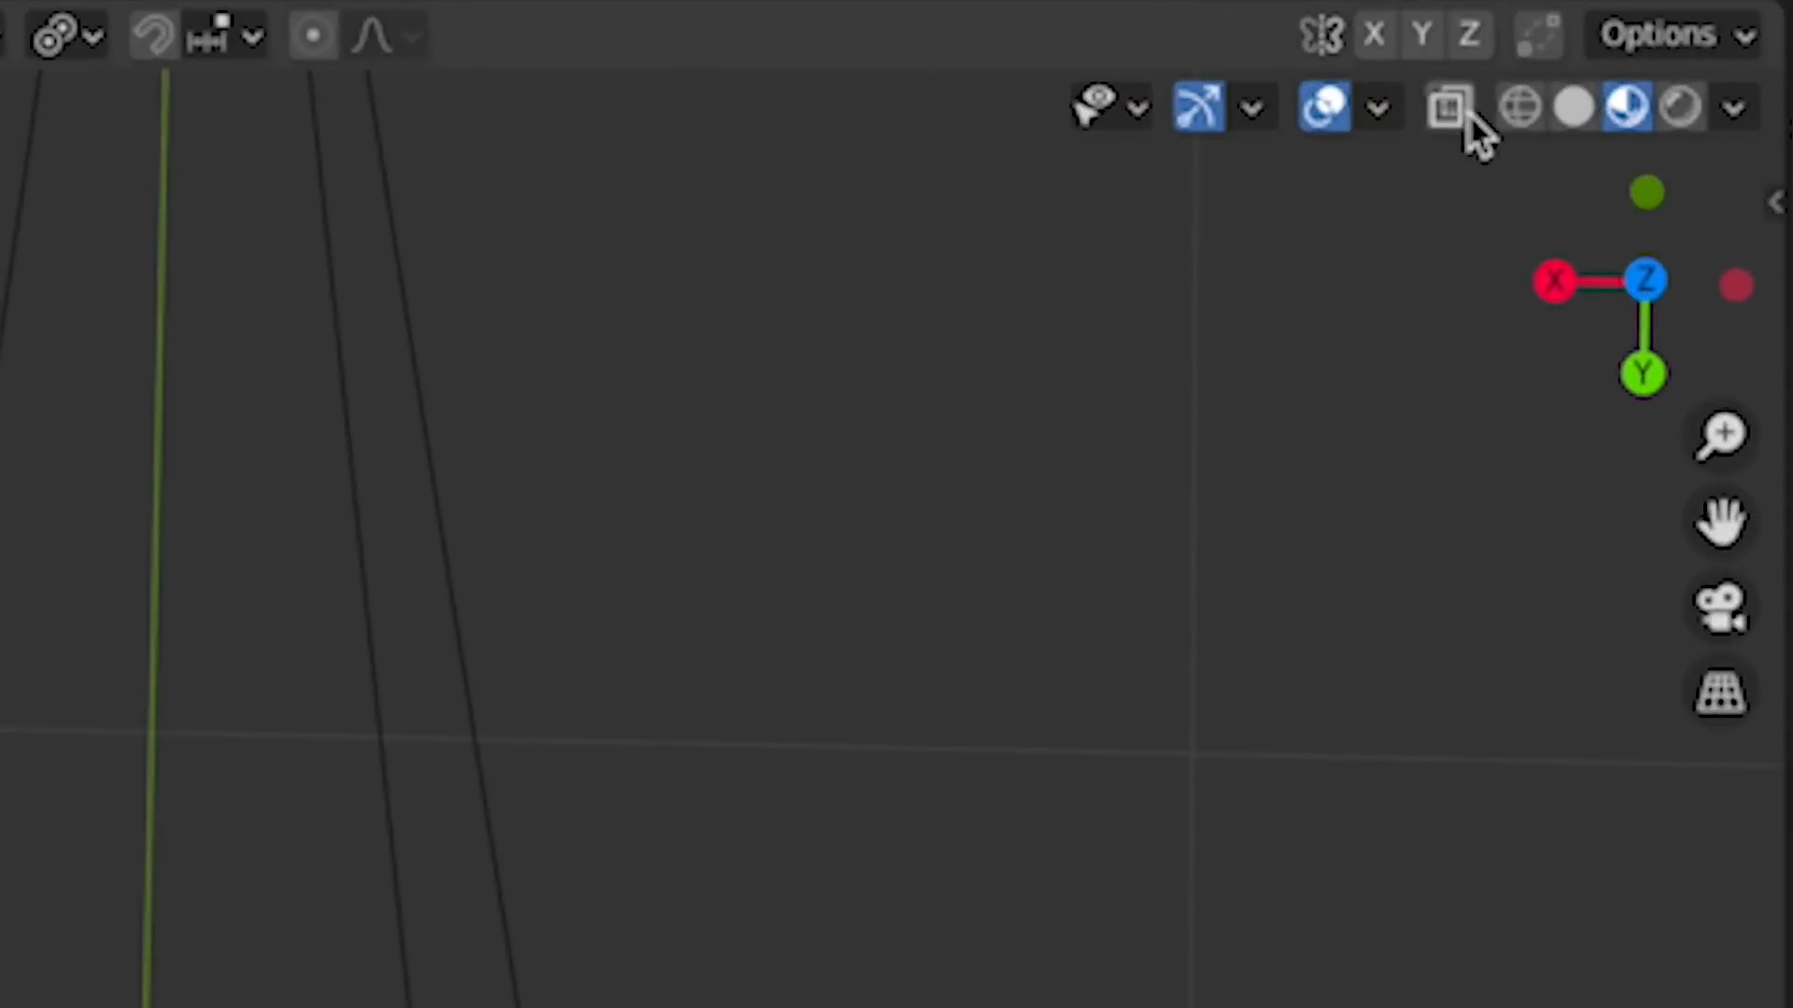
left_click(1453, 108)
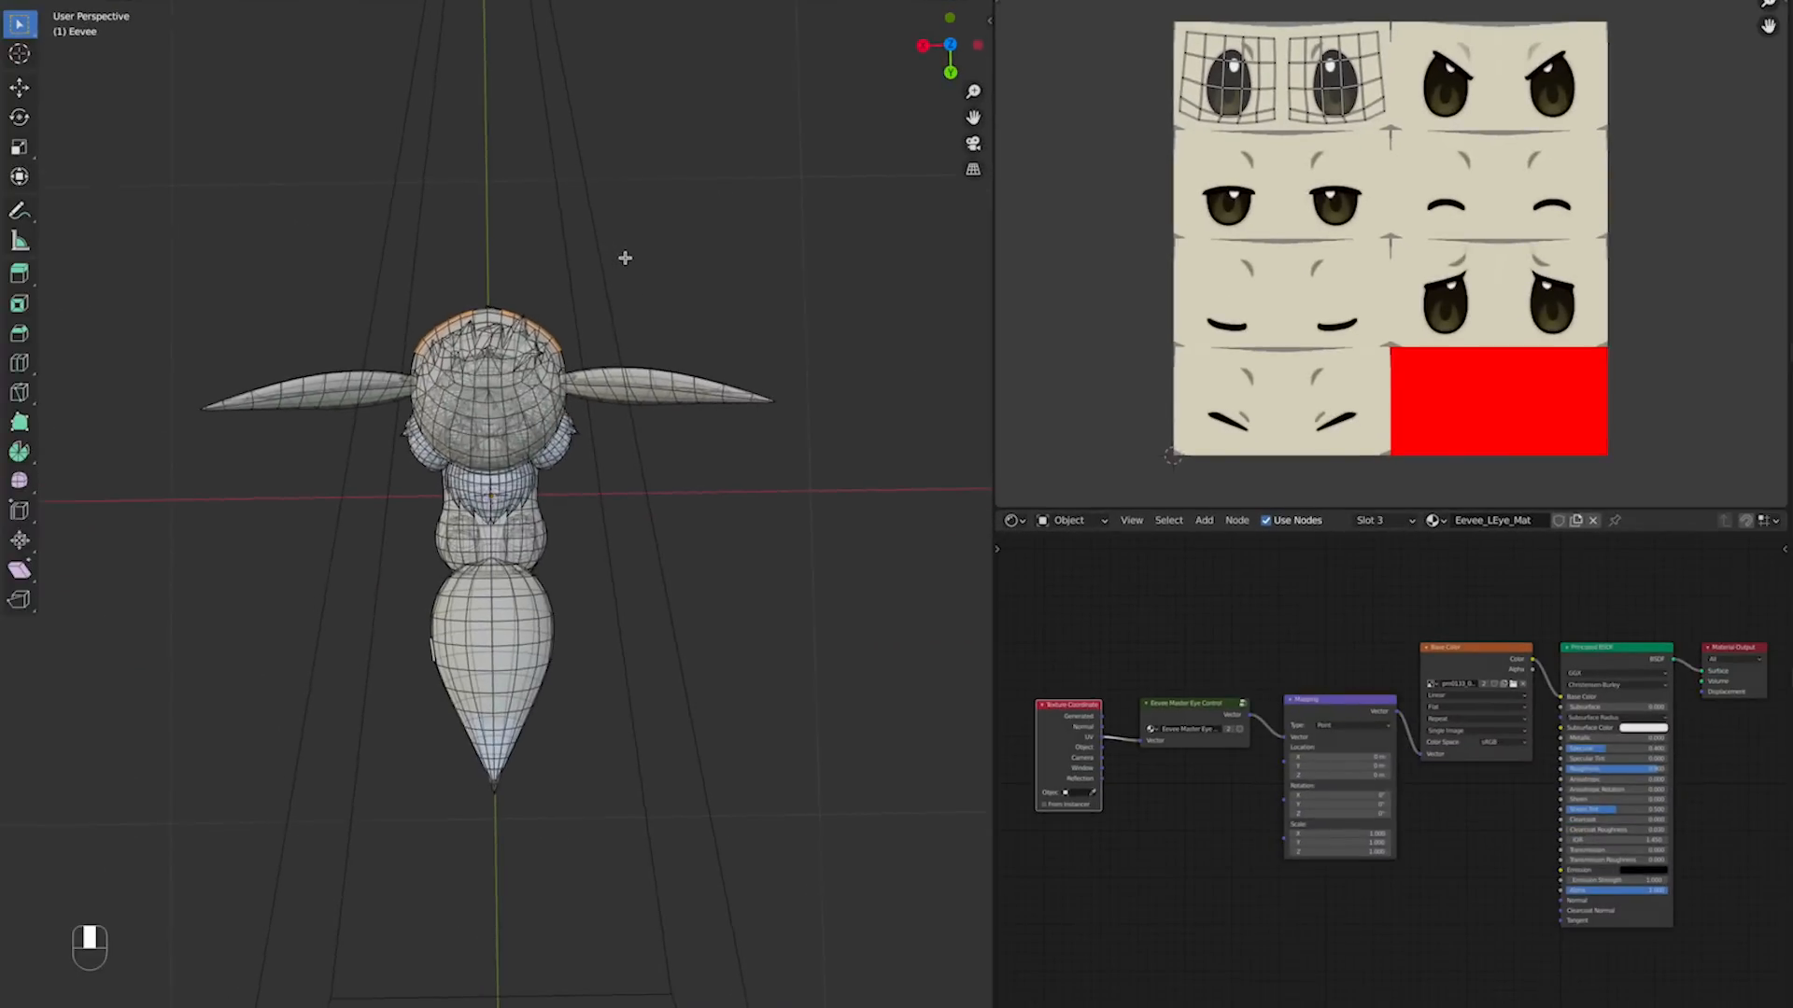
key("b")
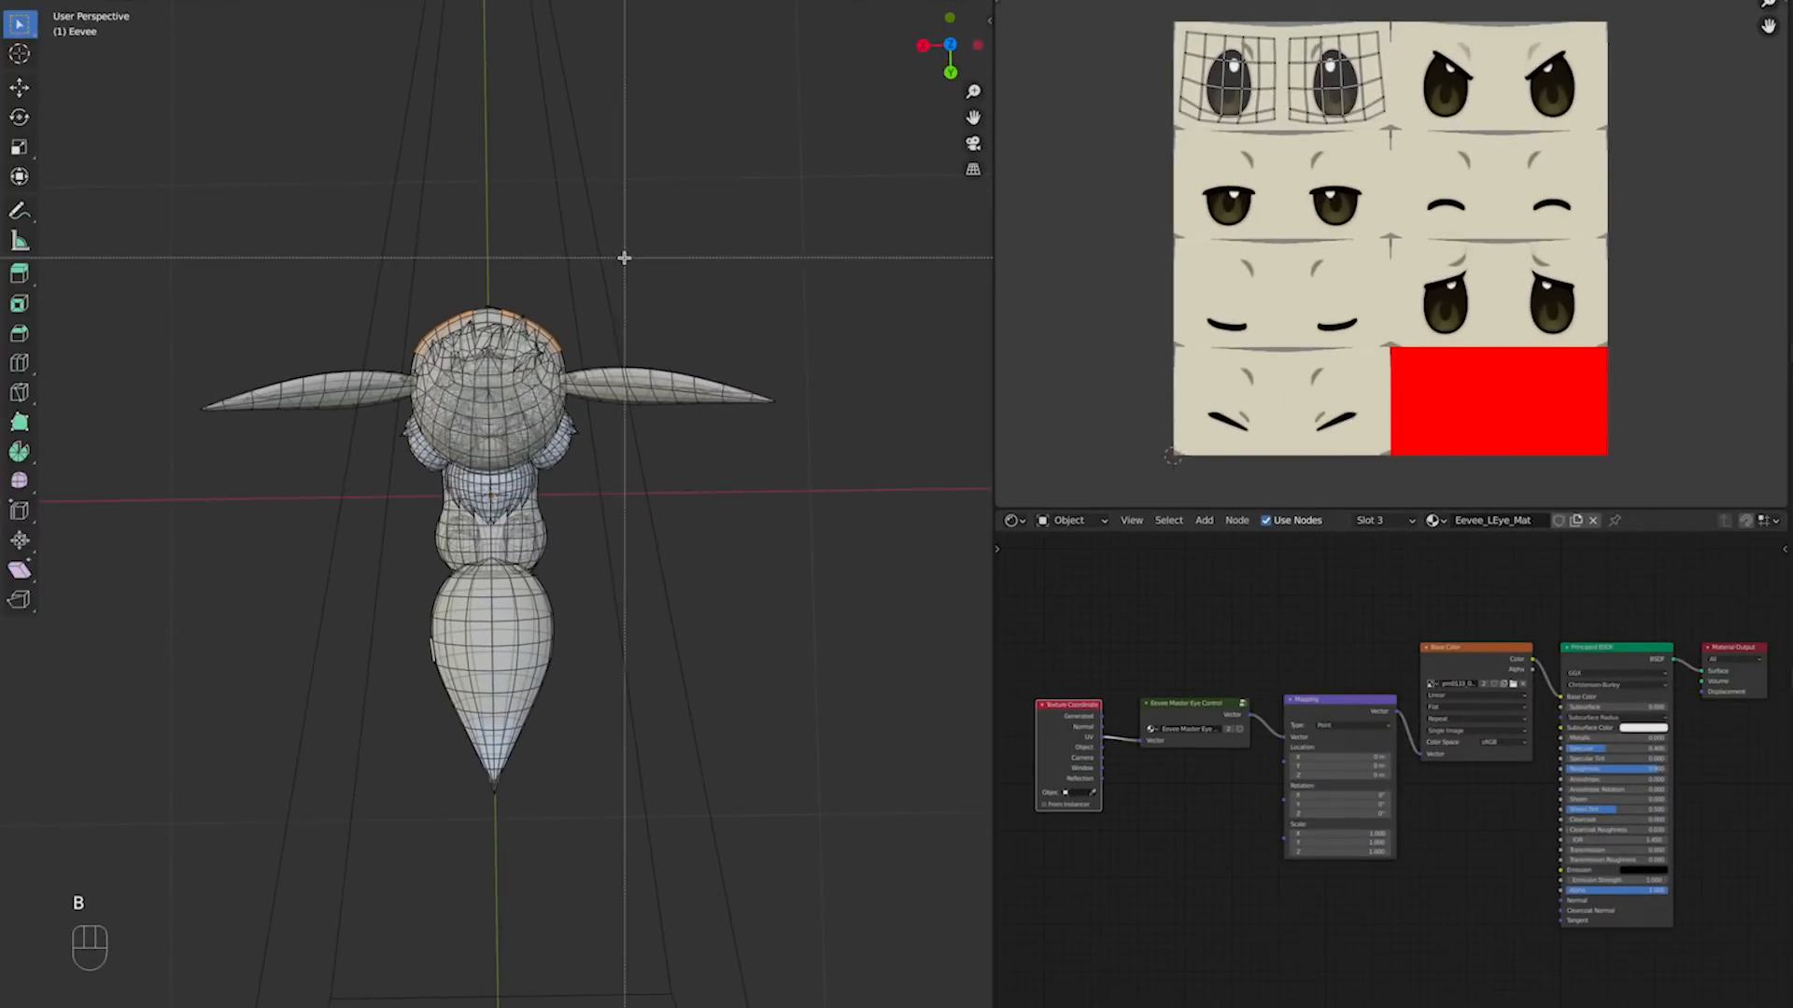
key("shift")
left_click_drag(483, 266, 394, 391, "shift")
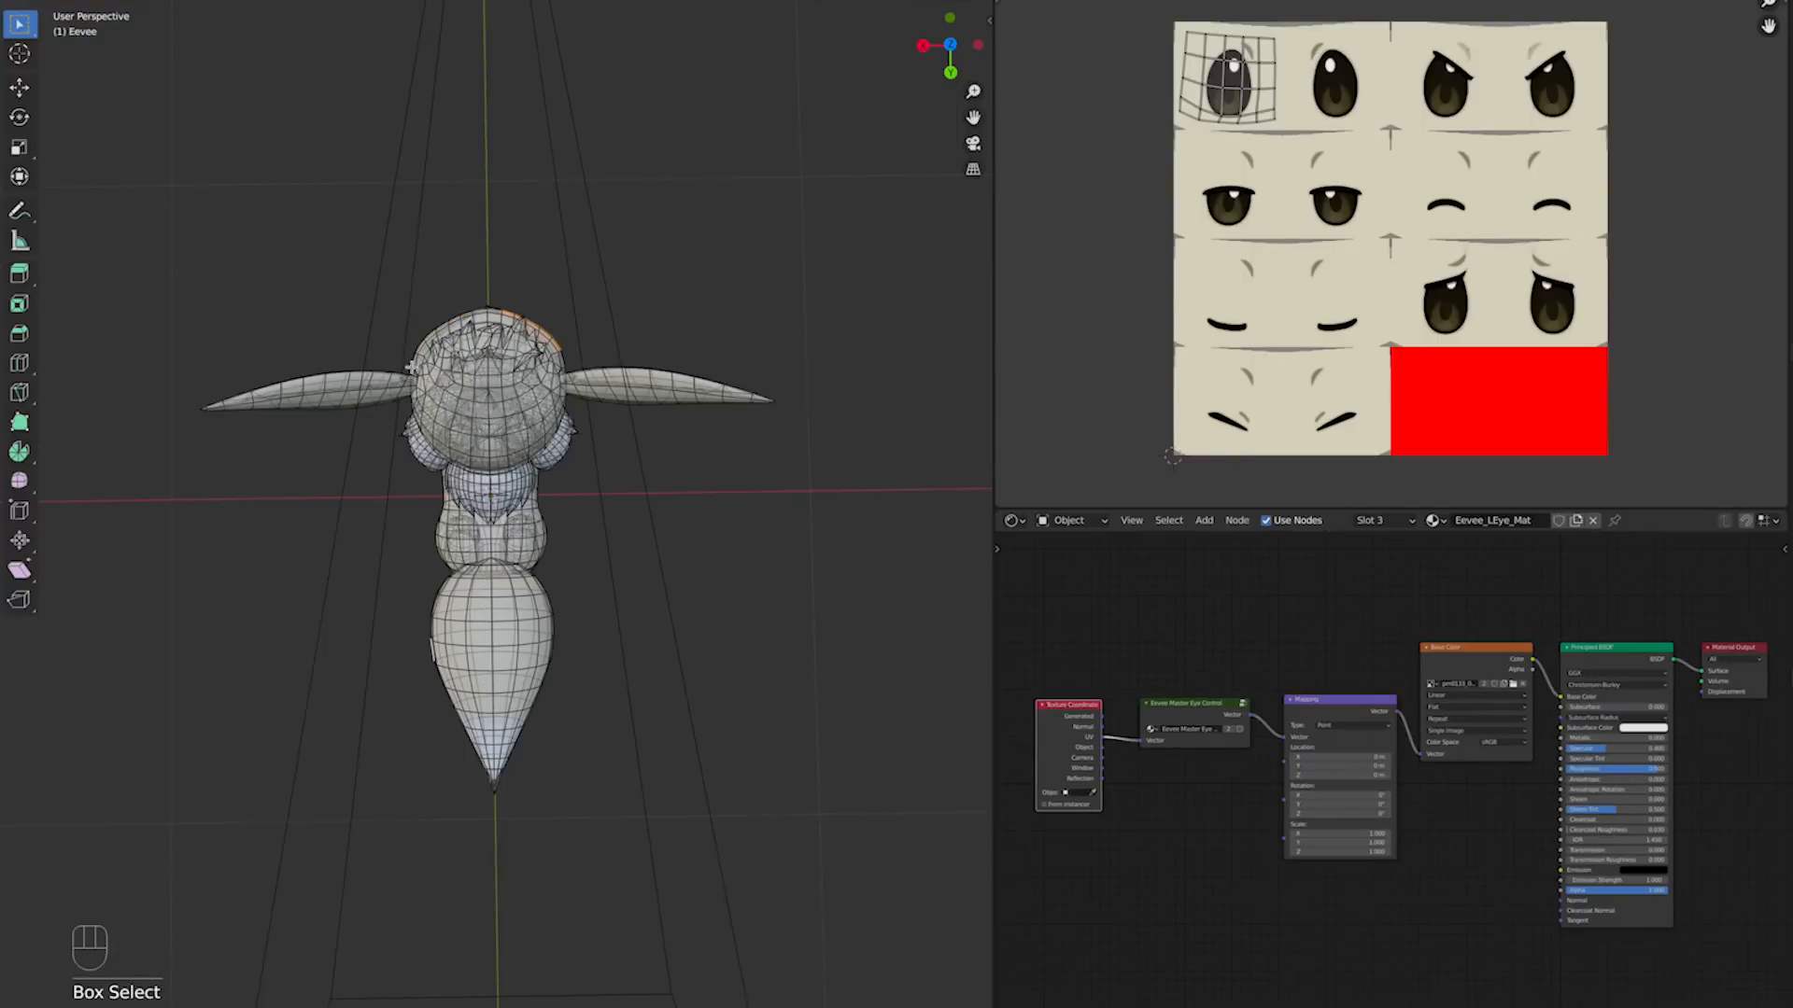
left_click(382, 467)
mouse_move(382, 467)
middle_mouse_down()
mouse_move(612, 364)
mouse_move(744, 272)
middle_mouse_up()
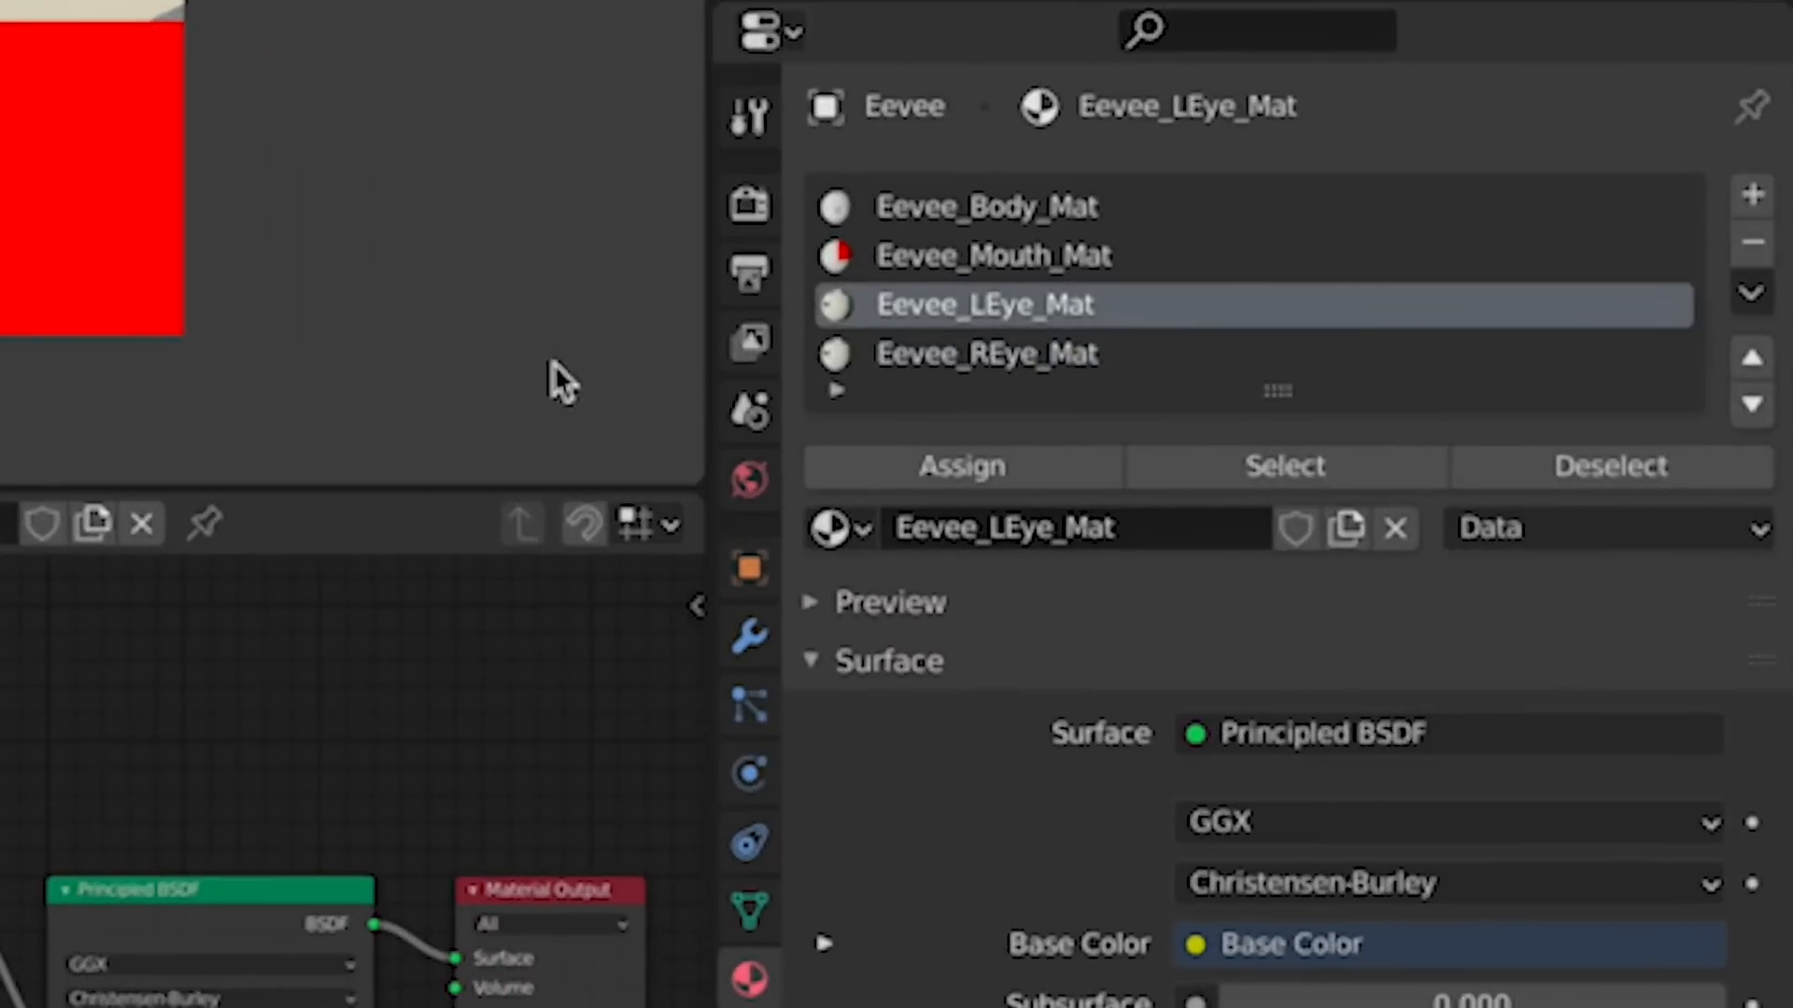
Step: Assign Eevee_REye_Mat to the selected right eye faces
left_click(962, 362)
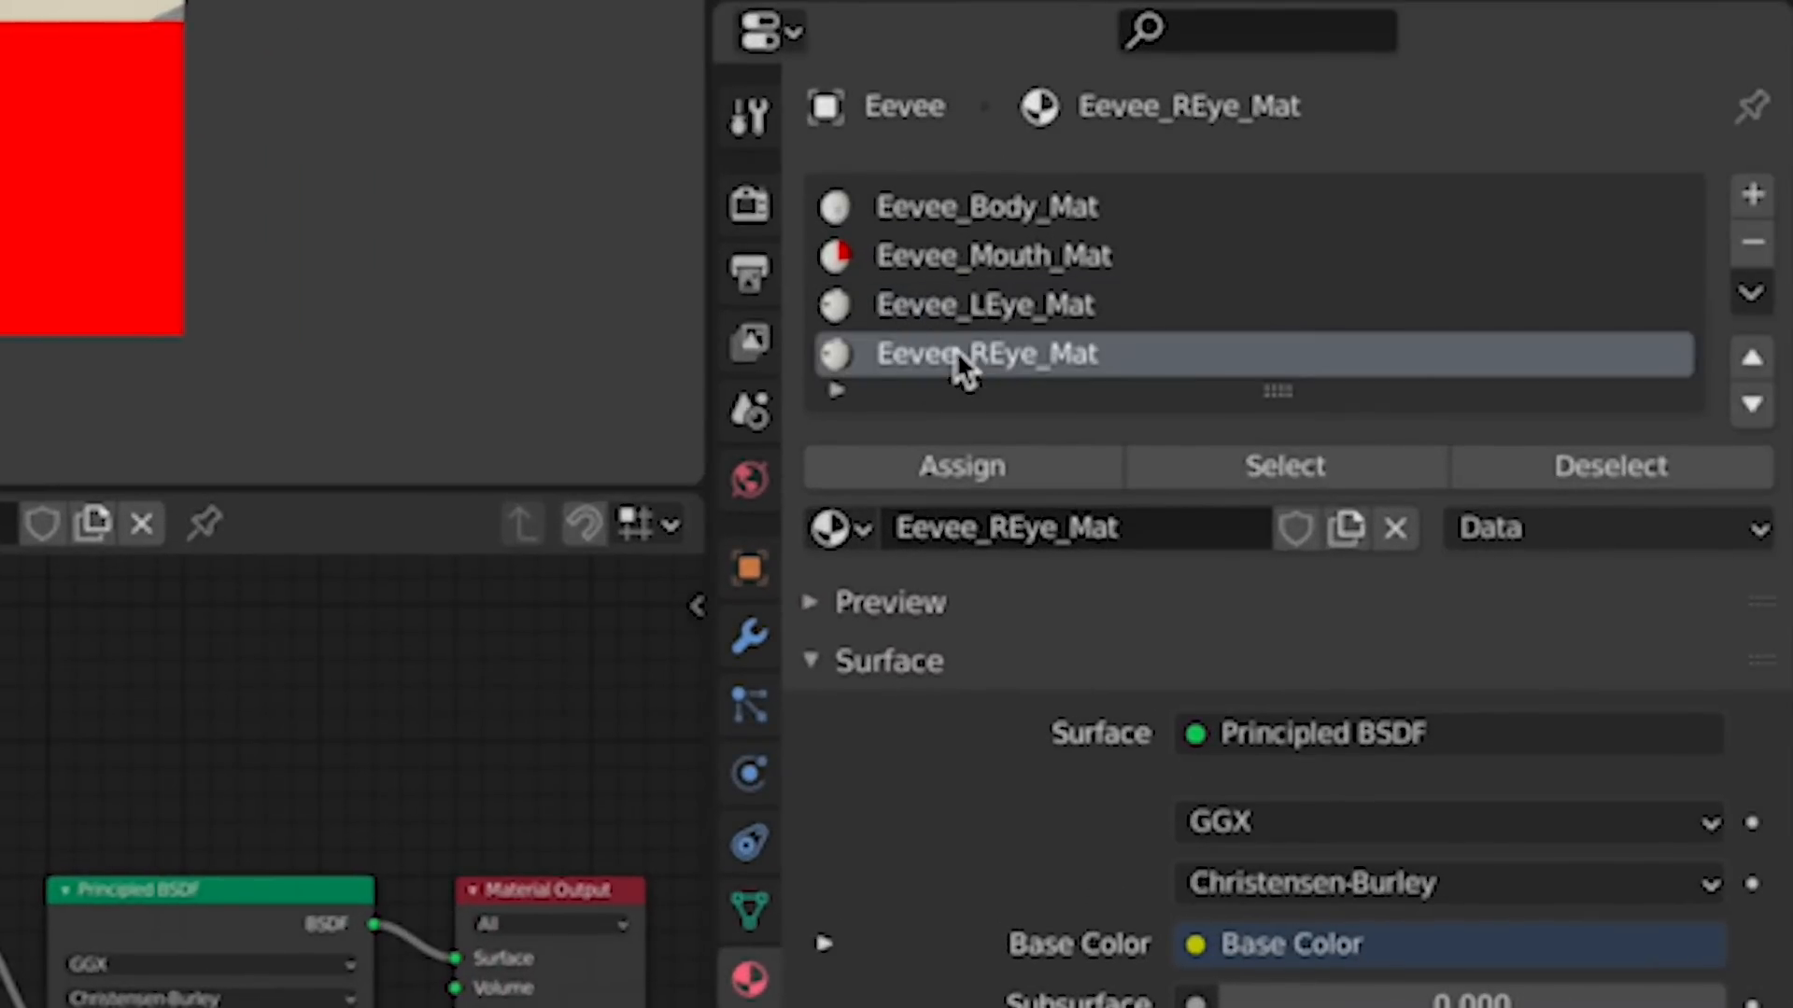
left_click(1036, 481)
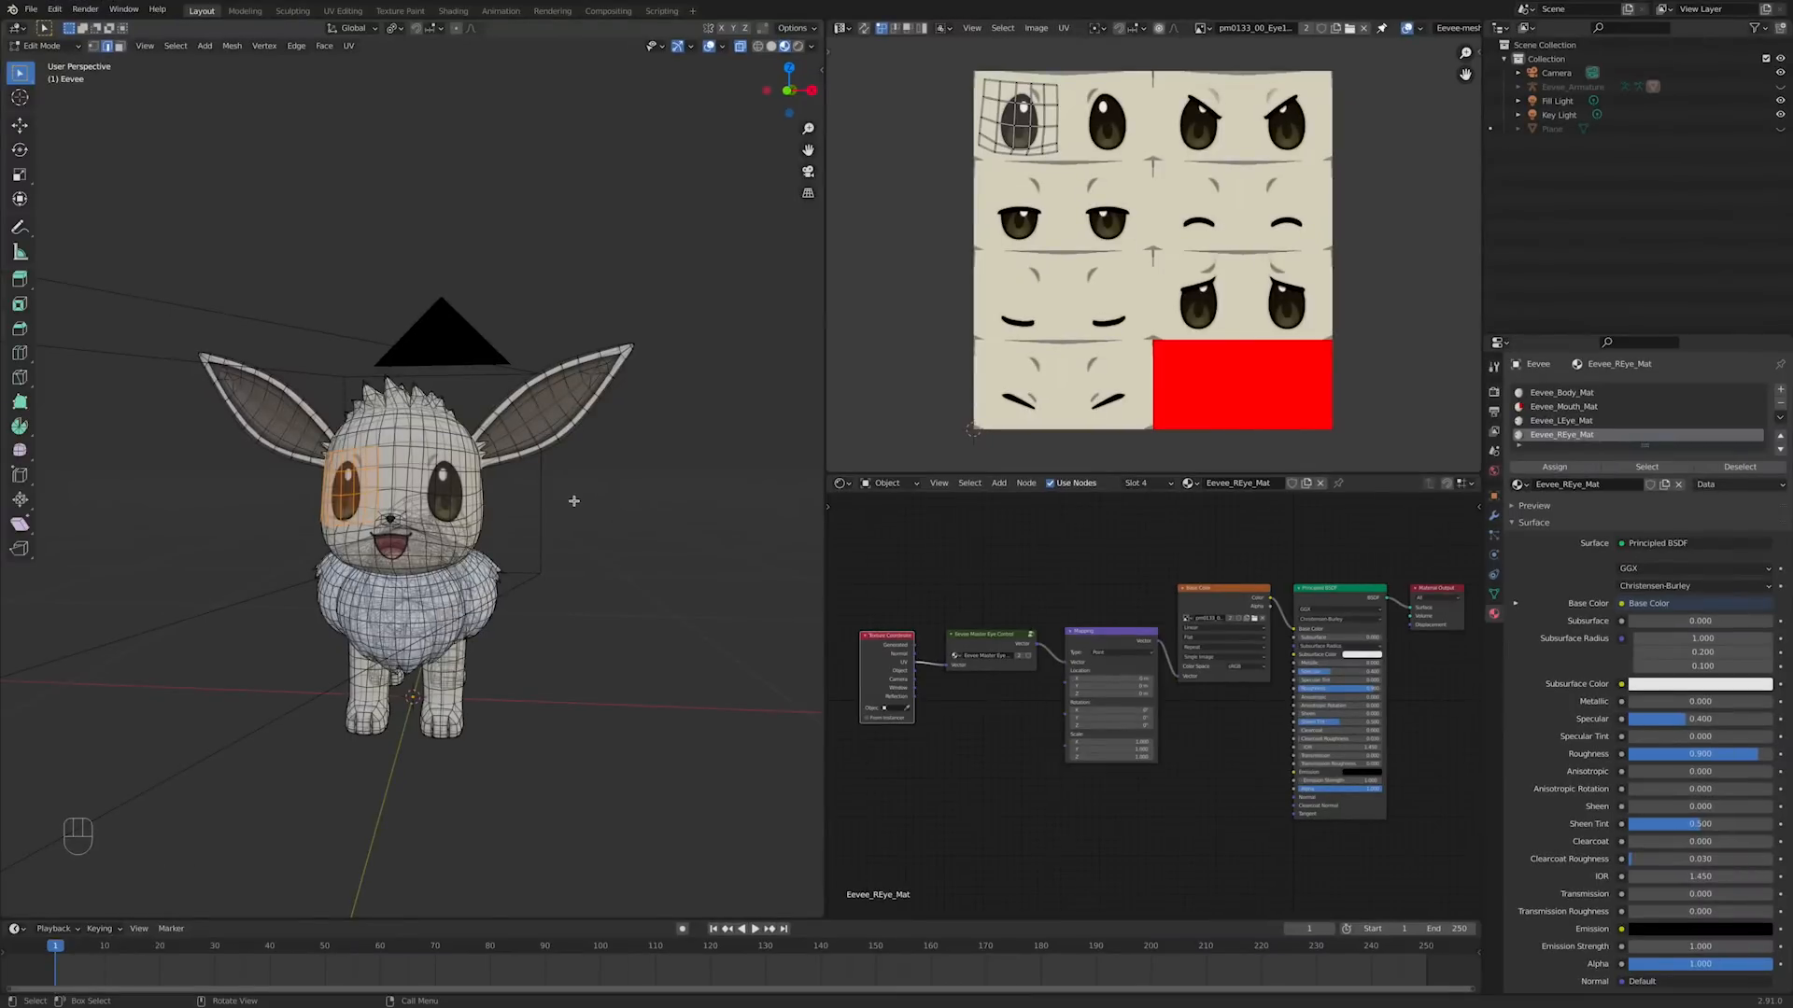
Step: Check the eye assignments by selecting the faces of Eevee_REye_Mat and of Eevee_LEye_Mat in turn
left_click(573, 501)
left_click(1671, 469)
left_click(560, 514)
left_click(1560, 420)
left_click(1647, 467)
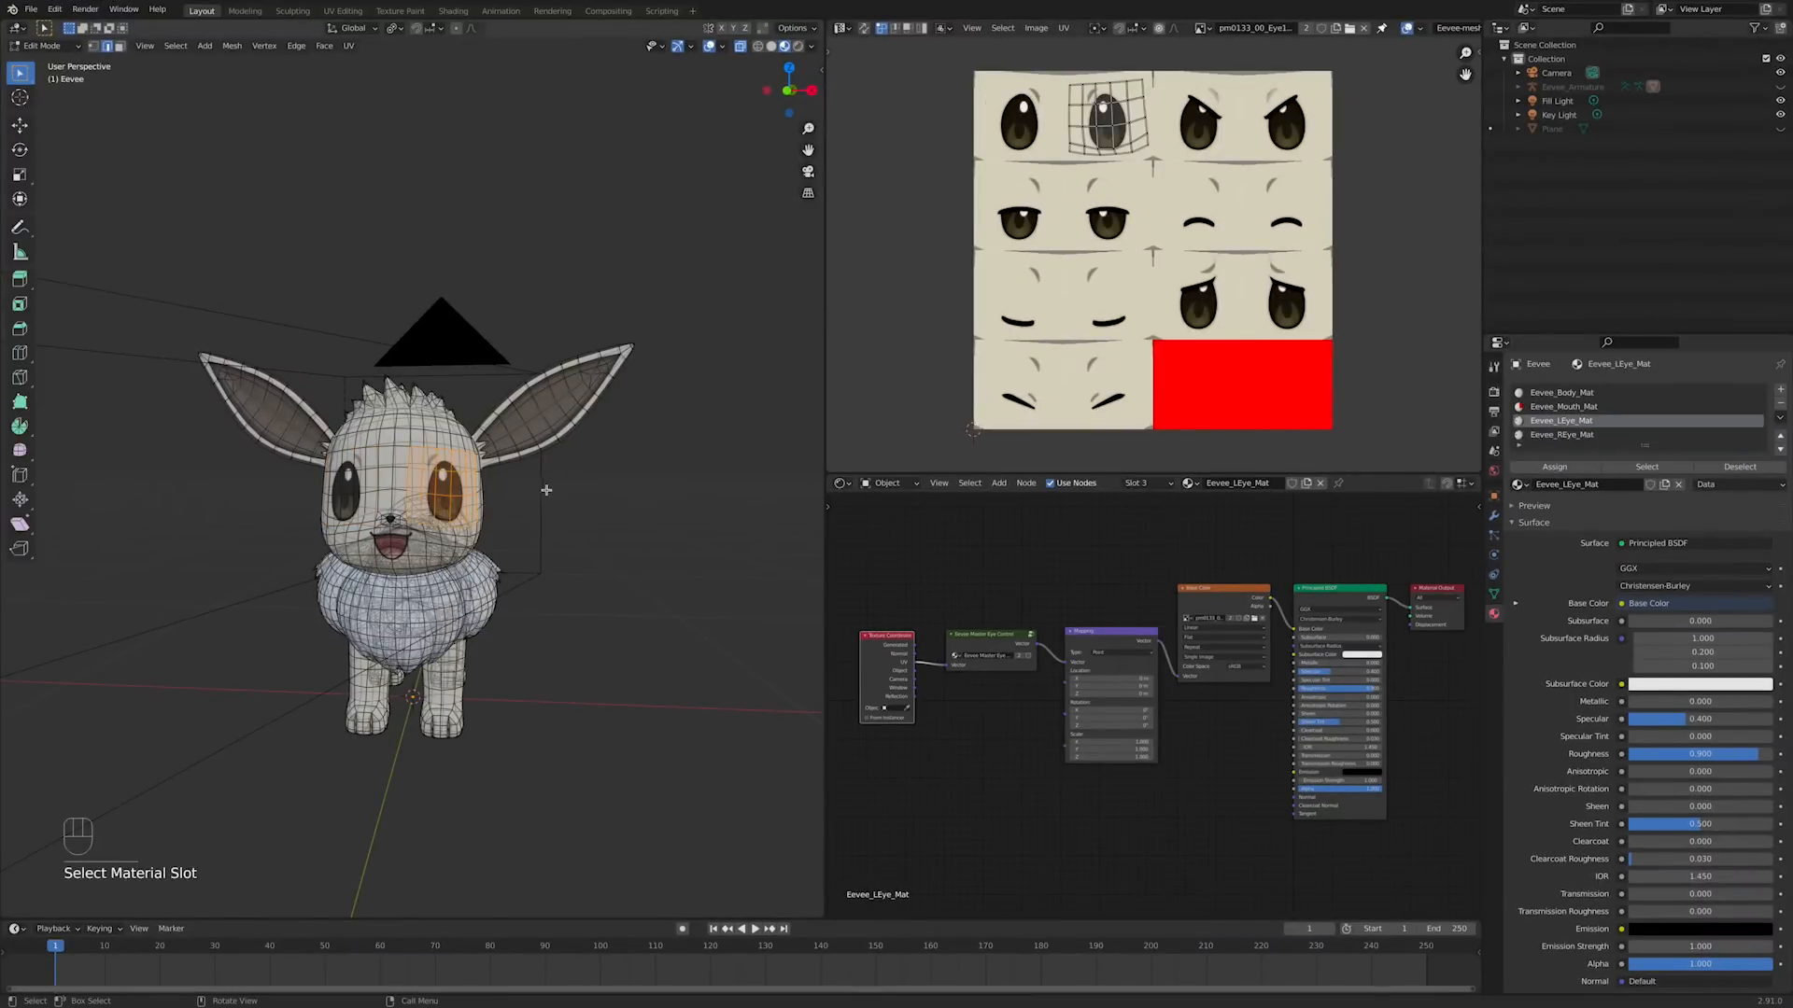
left_click(560, 493)
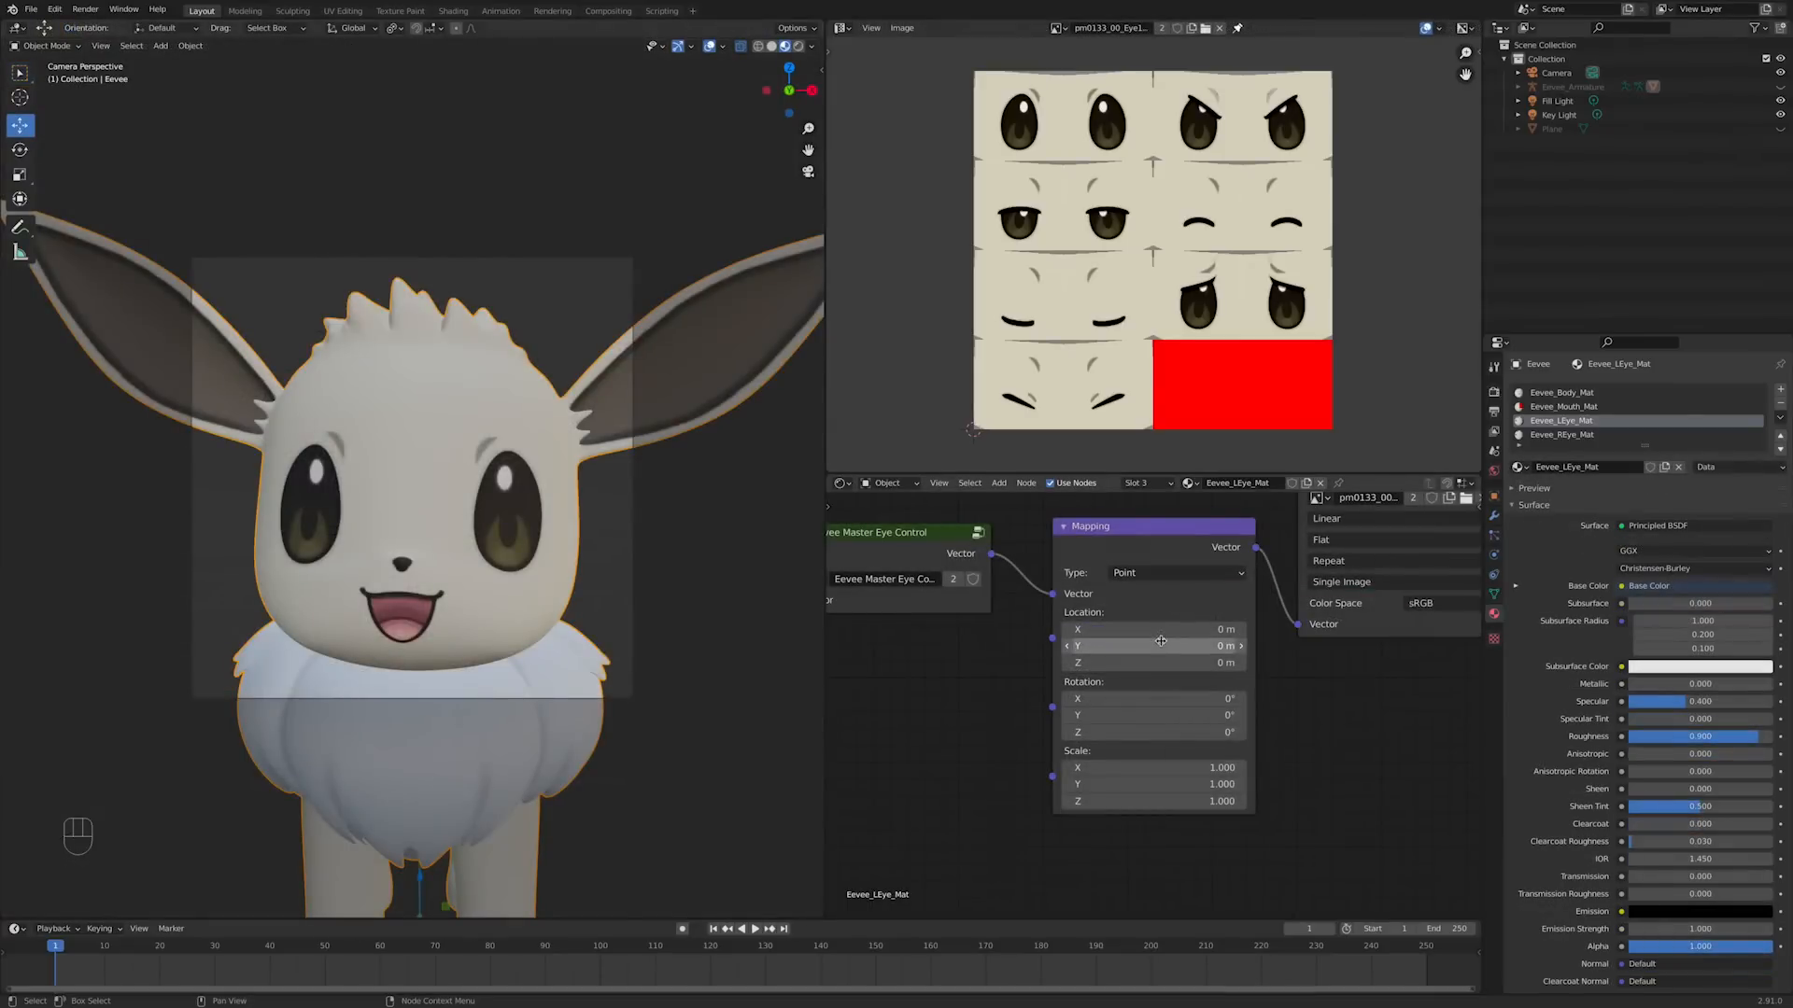
Step: Test a Location Y of -0.5 m on Eevee_LEye_Mat's Mapping node and reset it to the default
left_click(1161, 642)
type("-0")
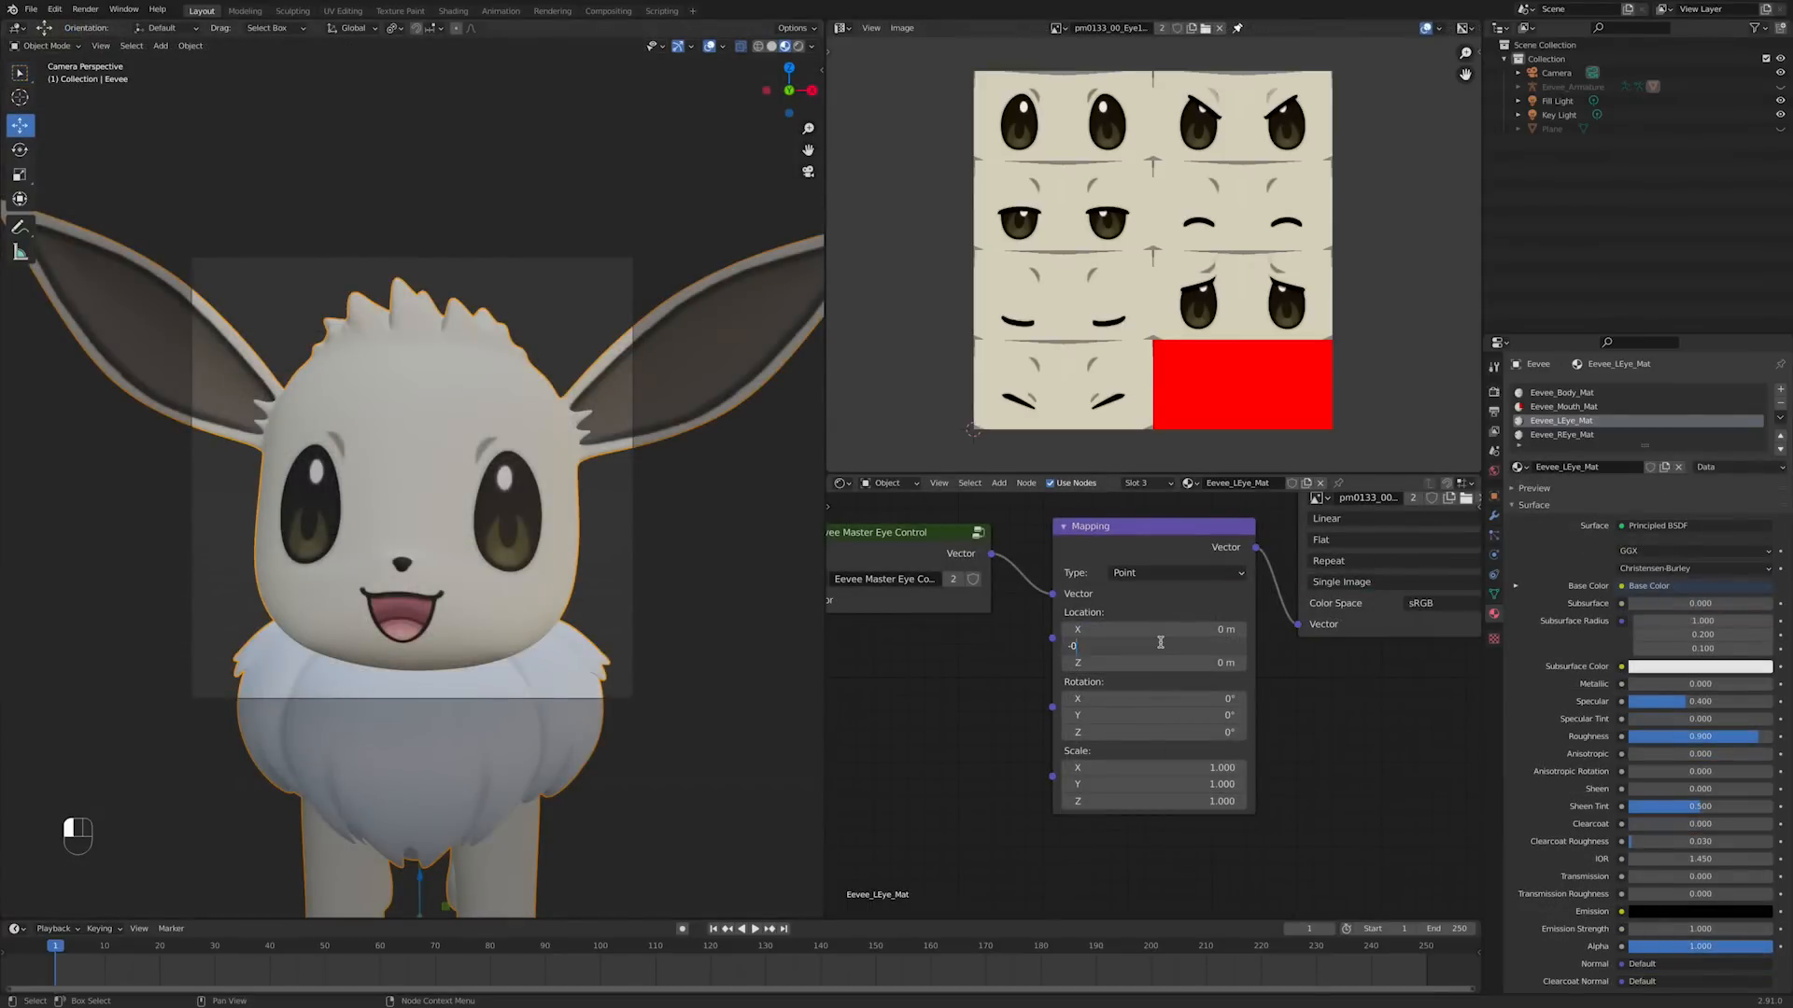
type(".5")
key("Return")
key("BackSpace")
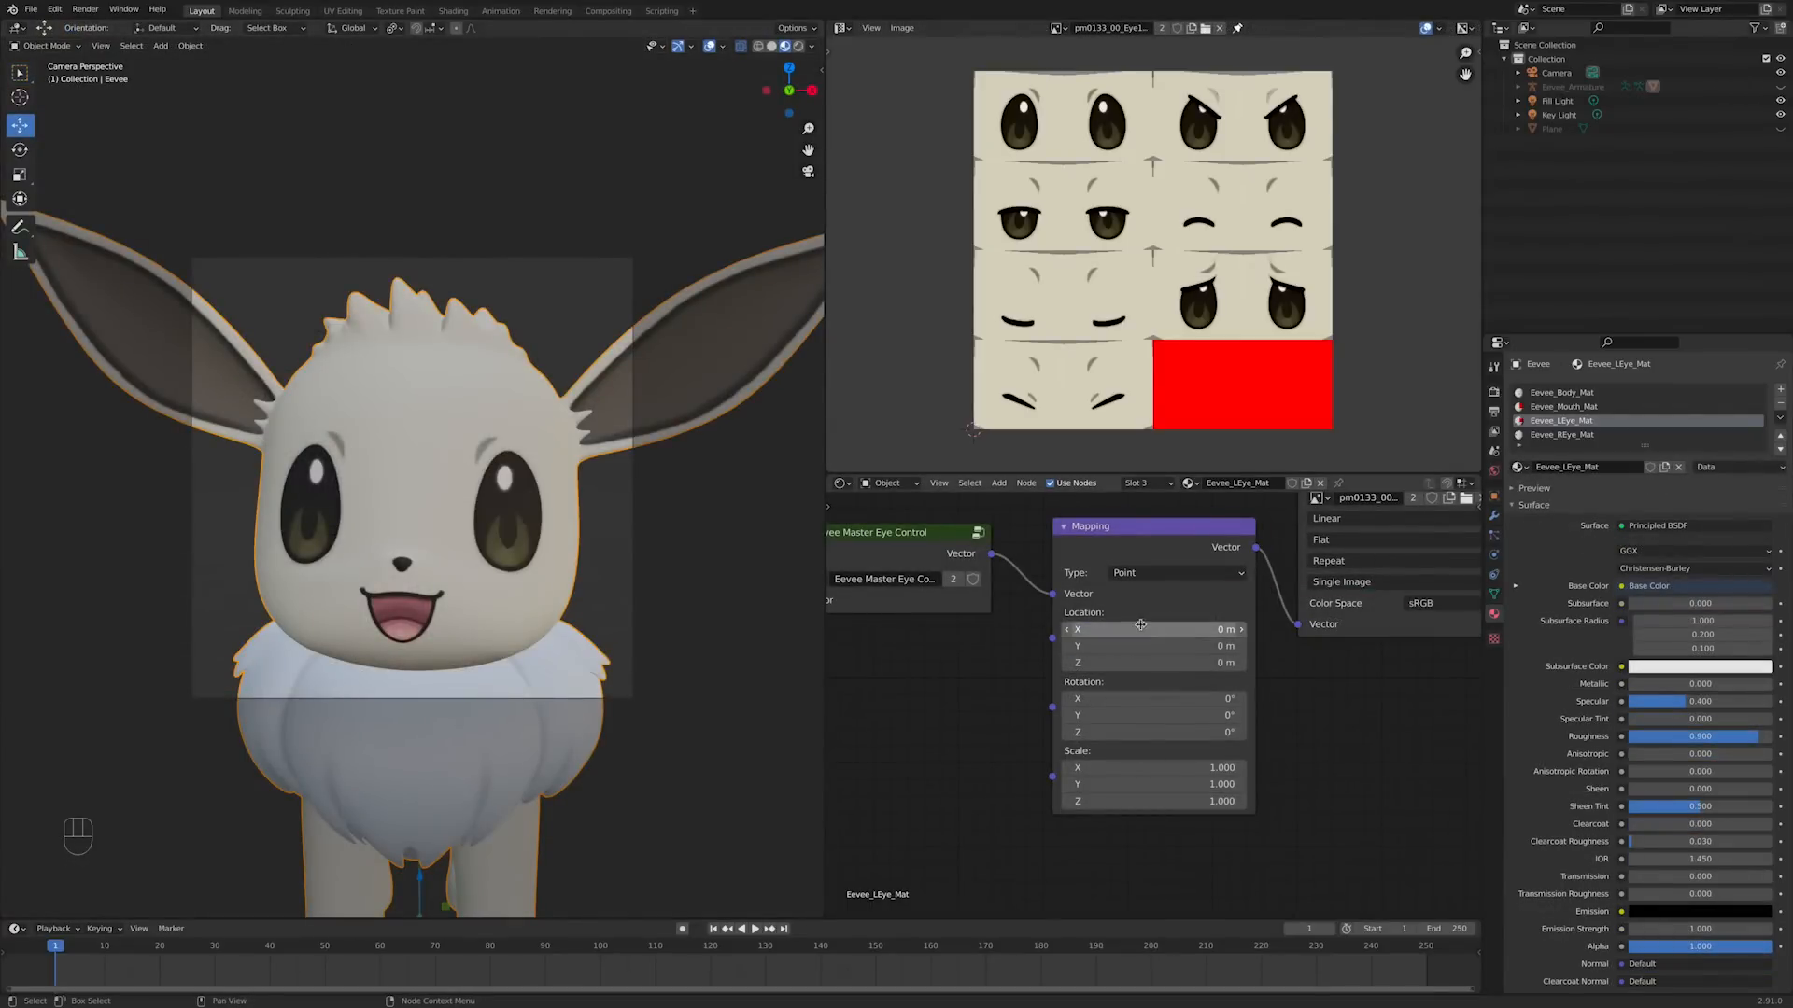
Step: Test a Location Y of -0.5 m on Eevee_REye_Mat's Mapping node and reset it to the default
left_click(1561, 434)
left_click(1165, 648)
type("-0.5")
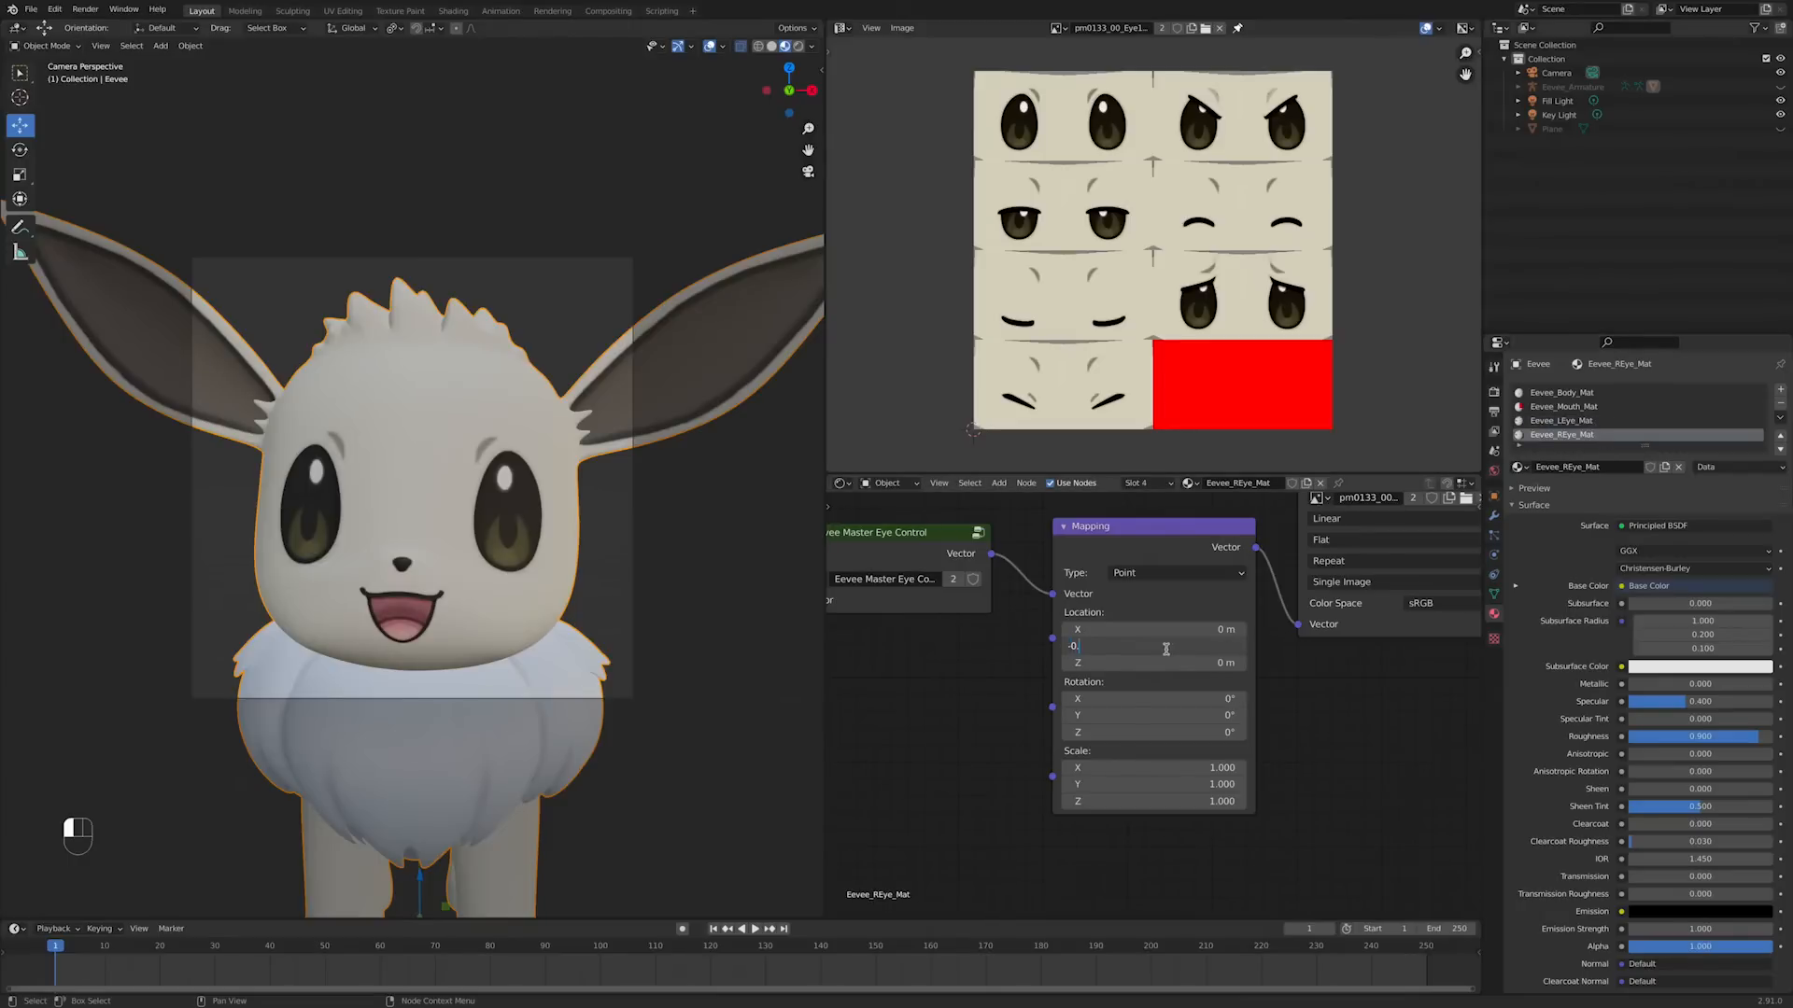
key("Return")
key("BackSpace")
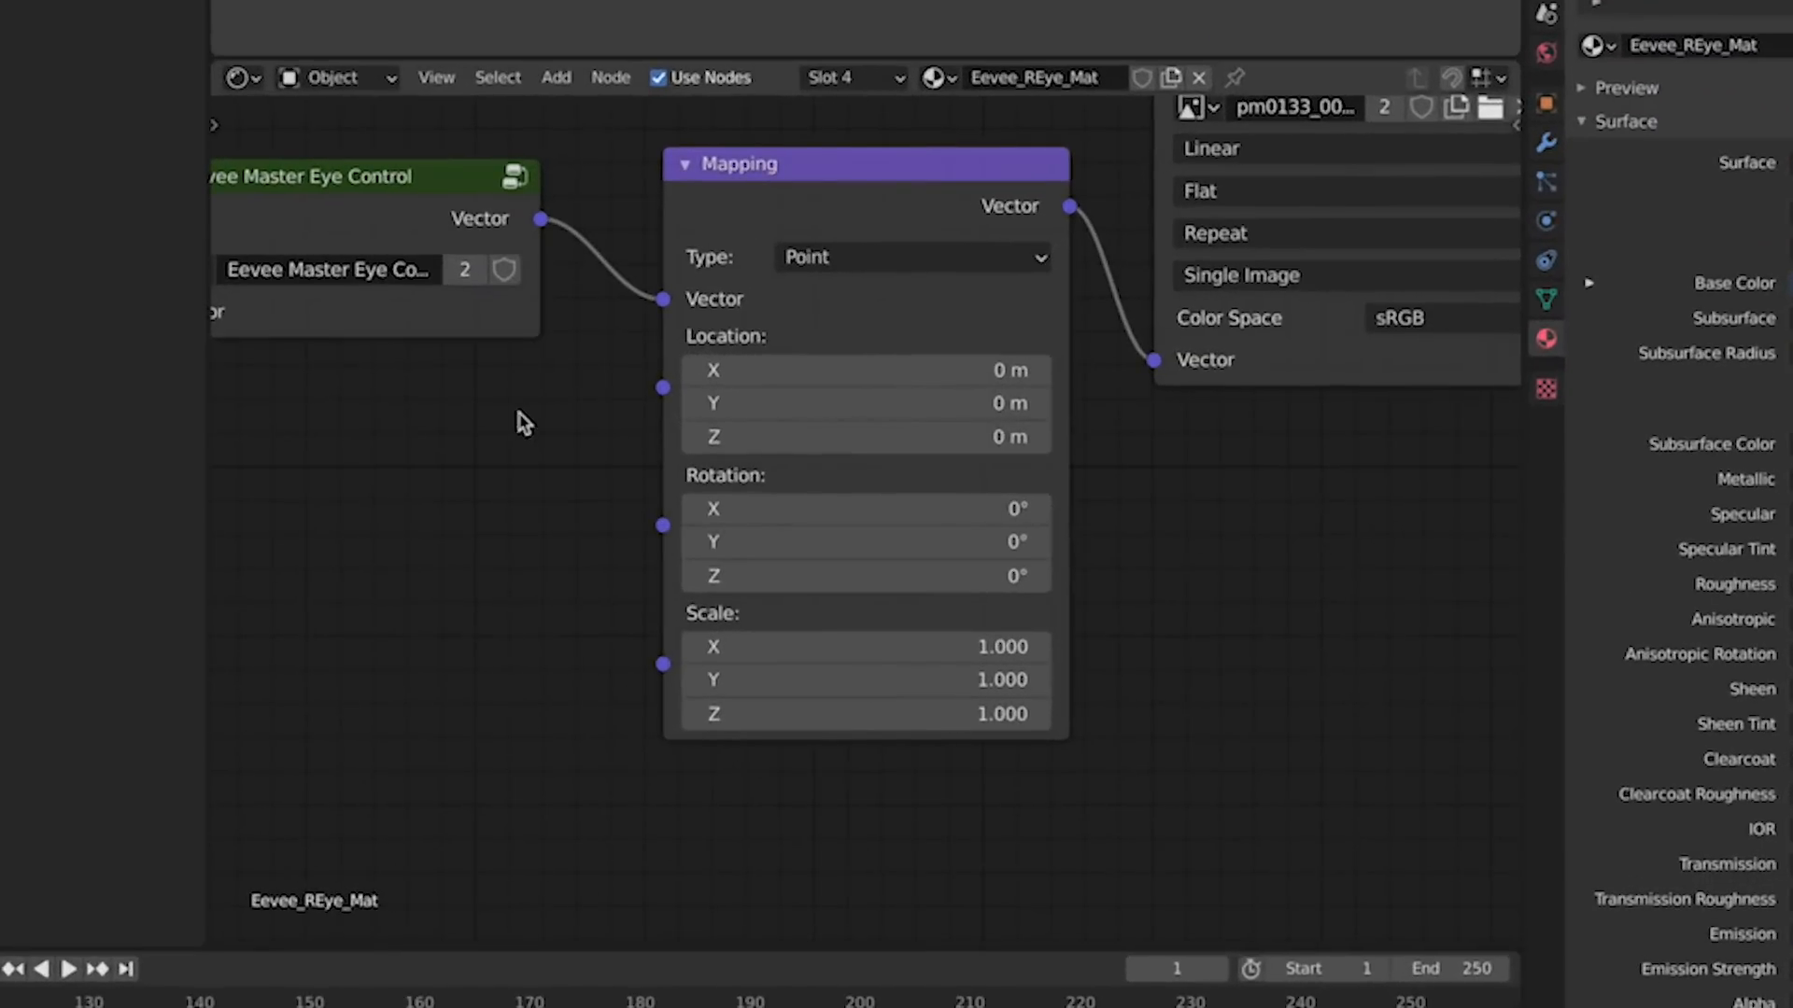
Step: Test a Location Y of -0.5 m on the Mapping node inside Eevee_REye_Mat's Eevee Master Eye Control group, reset it to 0, and leave the group
middle_click_drag(981, 654, 1165, 695)
middle_click_drag(888, 502, 893, 513)
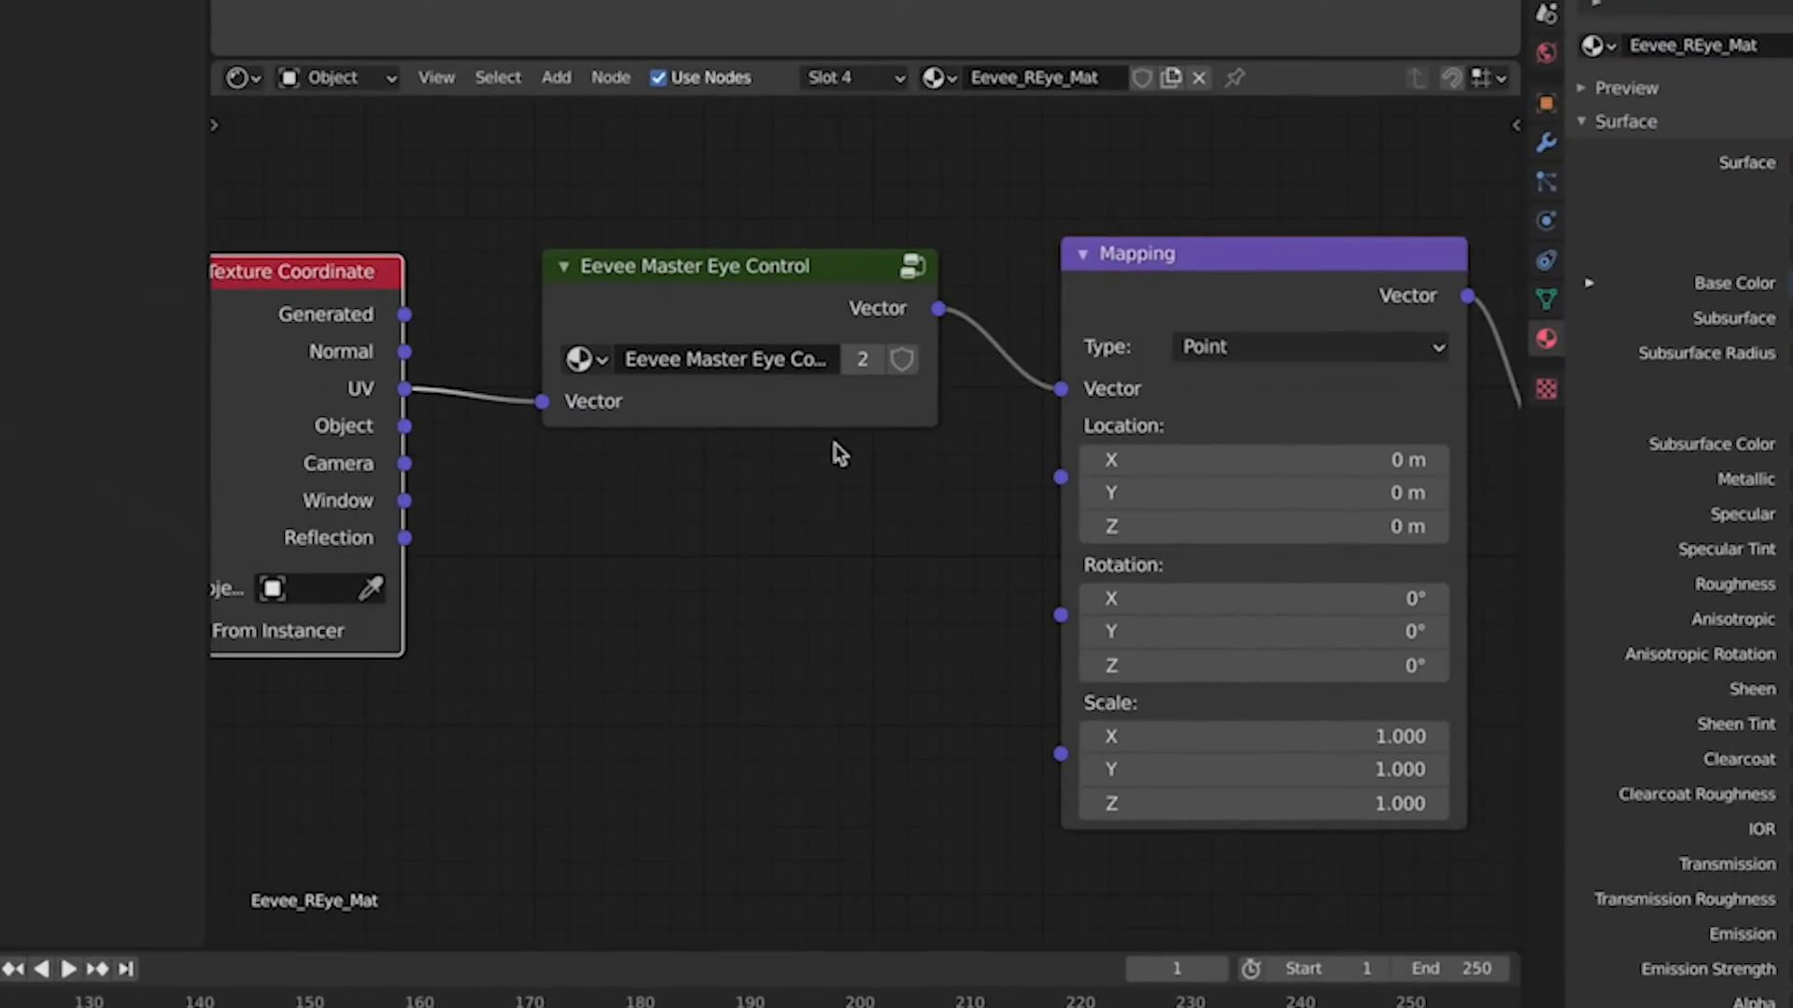
left_click(783, 331)
key("Tab")
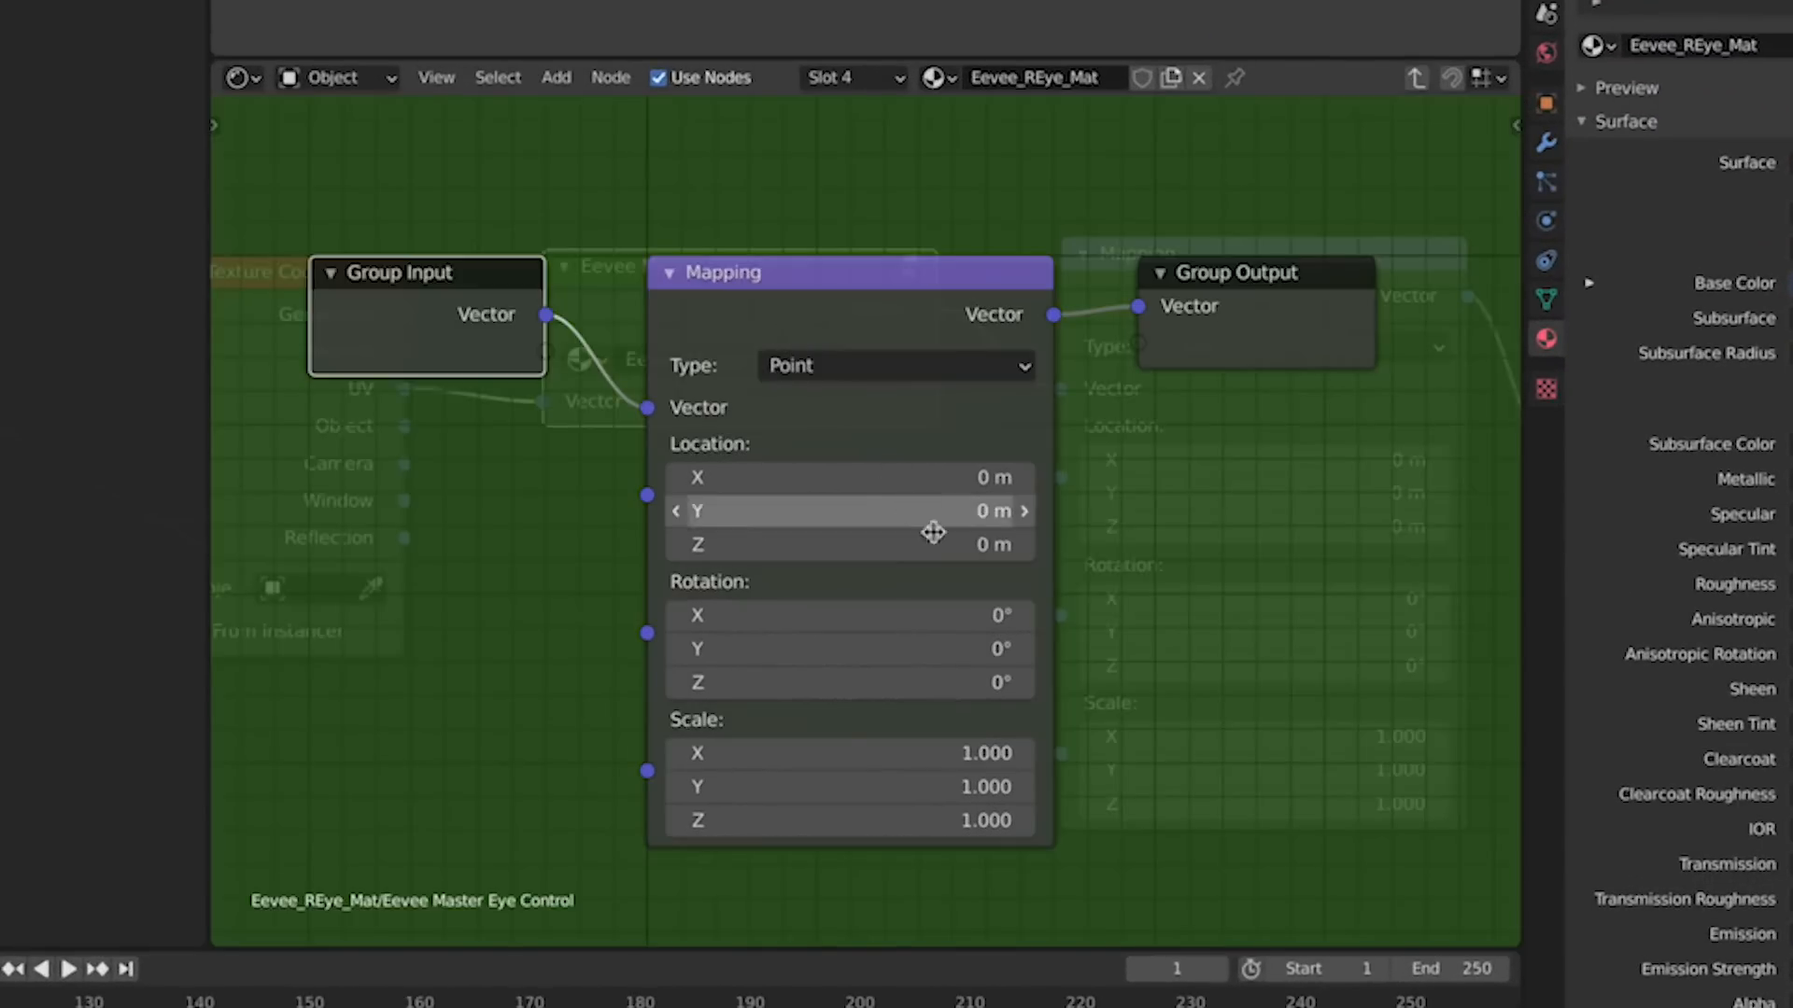
double_click(936, 522)
key("BackSpace")
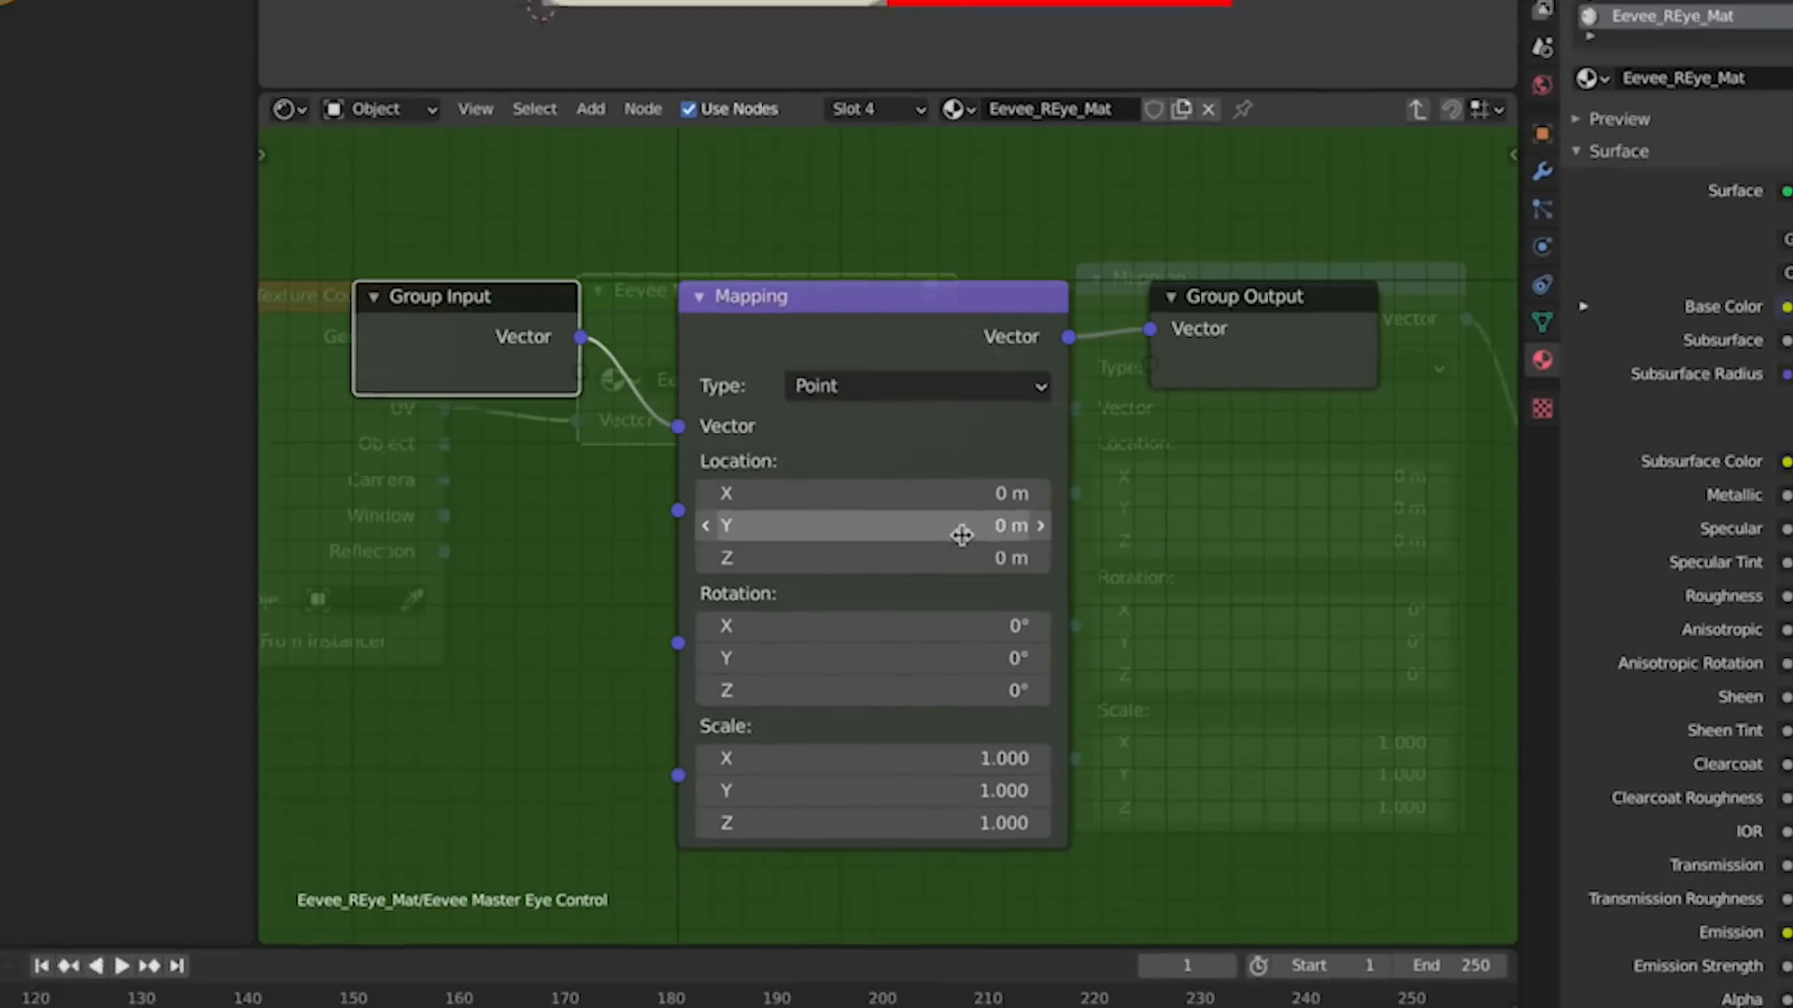
type("-0.5")
key("Return")
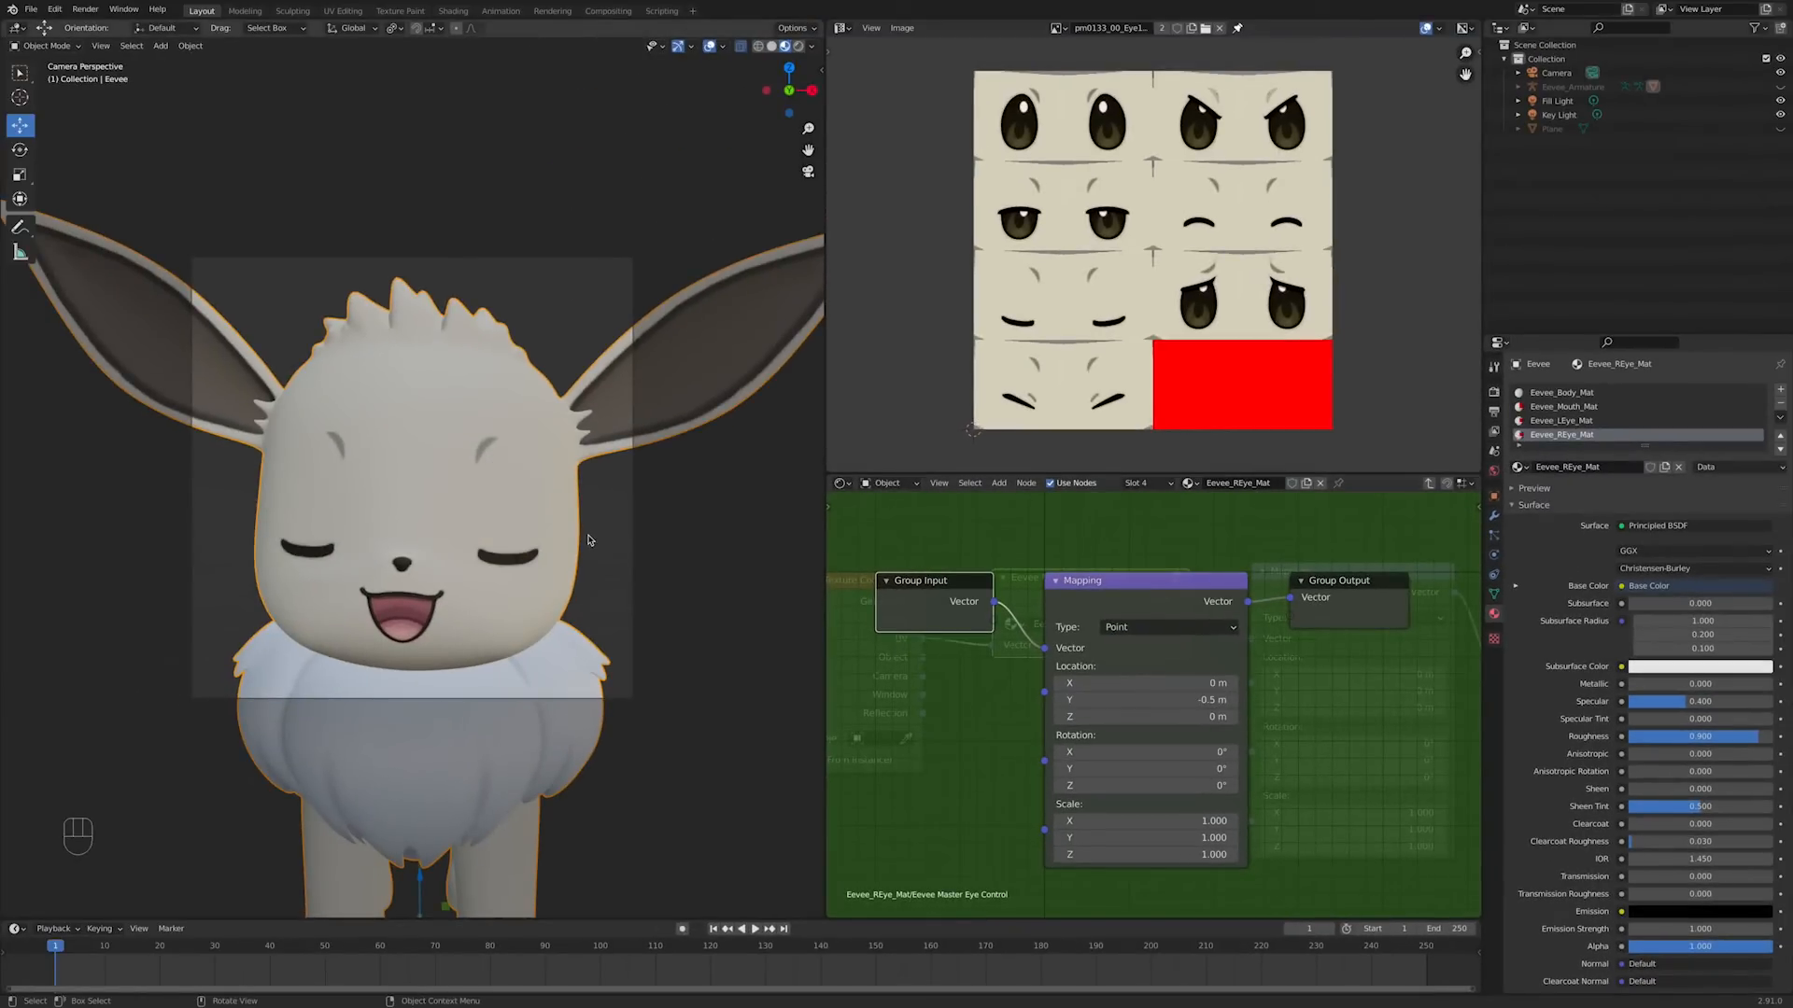
double_click(1186, 699)
type("0")
key("Return")
key("Tab")
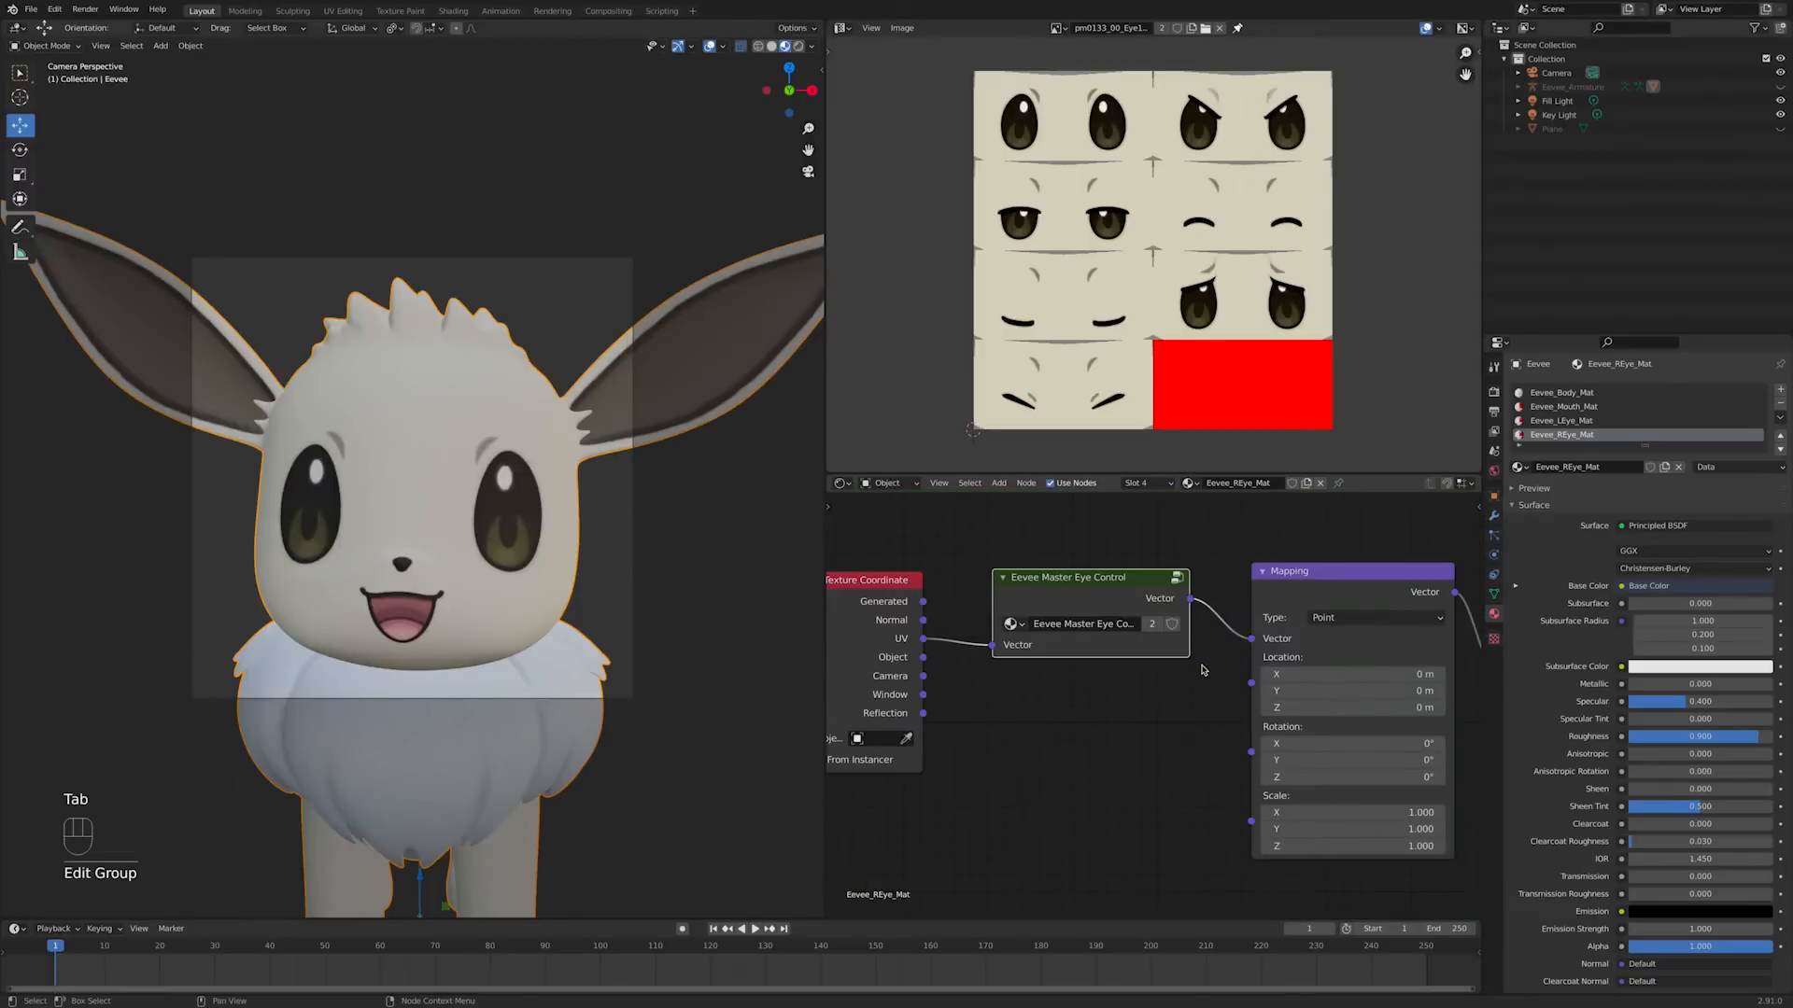
Step: Repeat the -0.5 m Location Y test in the Eevee Master Eye Control group from Eevee_LEye_Mat, undo it, and exit the group
left_click(1561, 420)
left_click(1145, 636)
scroll(1138, 602, "up", 4)
key("Tab")
double_click(1152, 701)
type("-0.5")
key("Return")
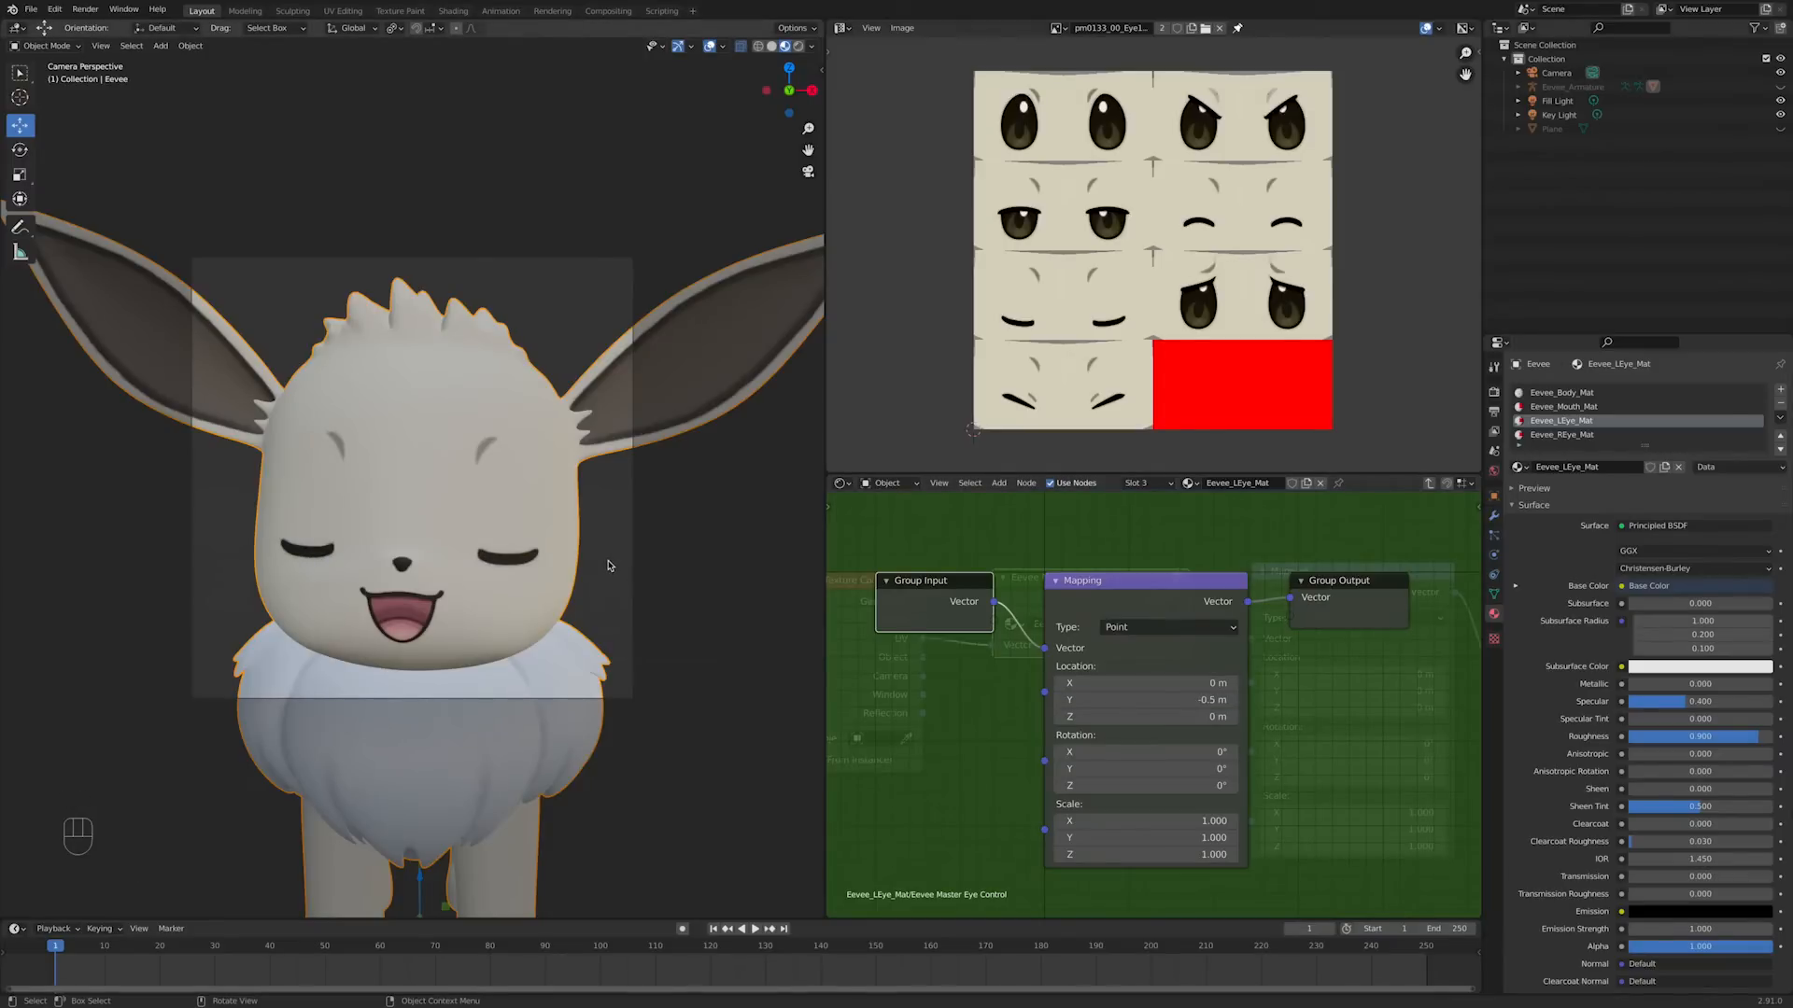
key("ctrl+z")
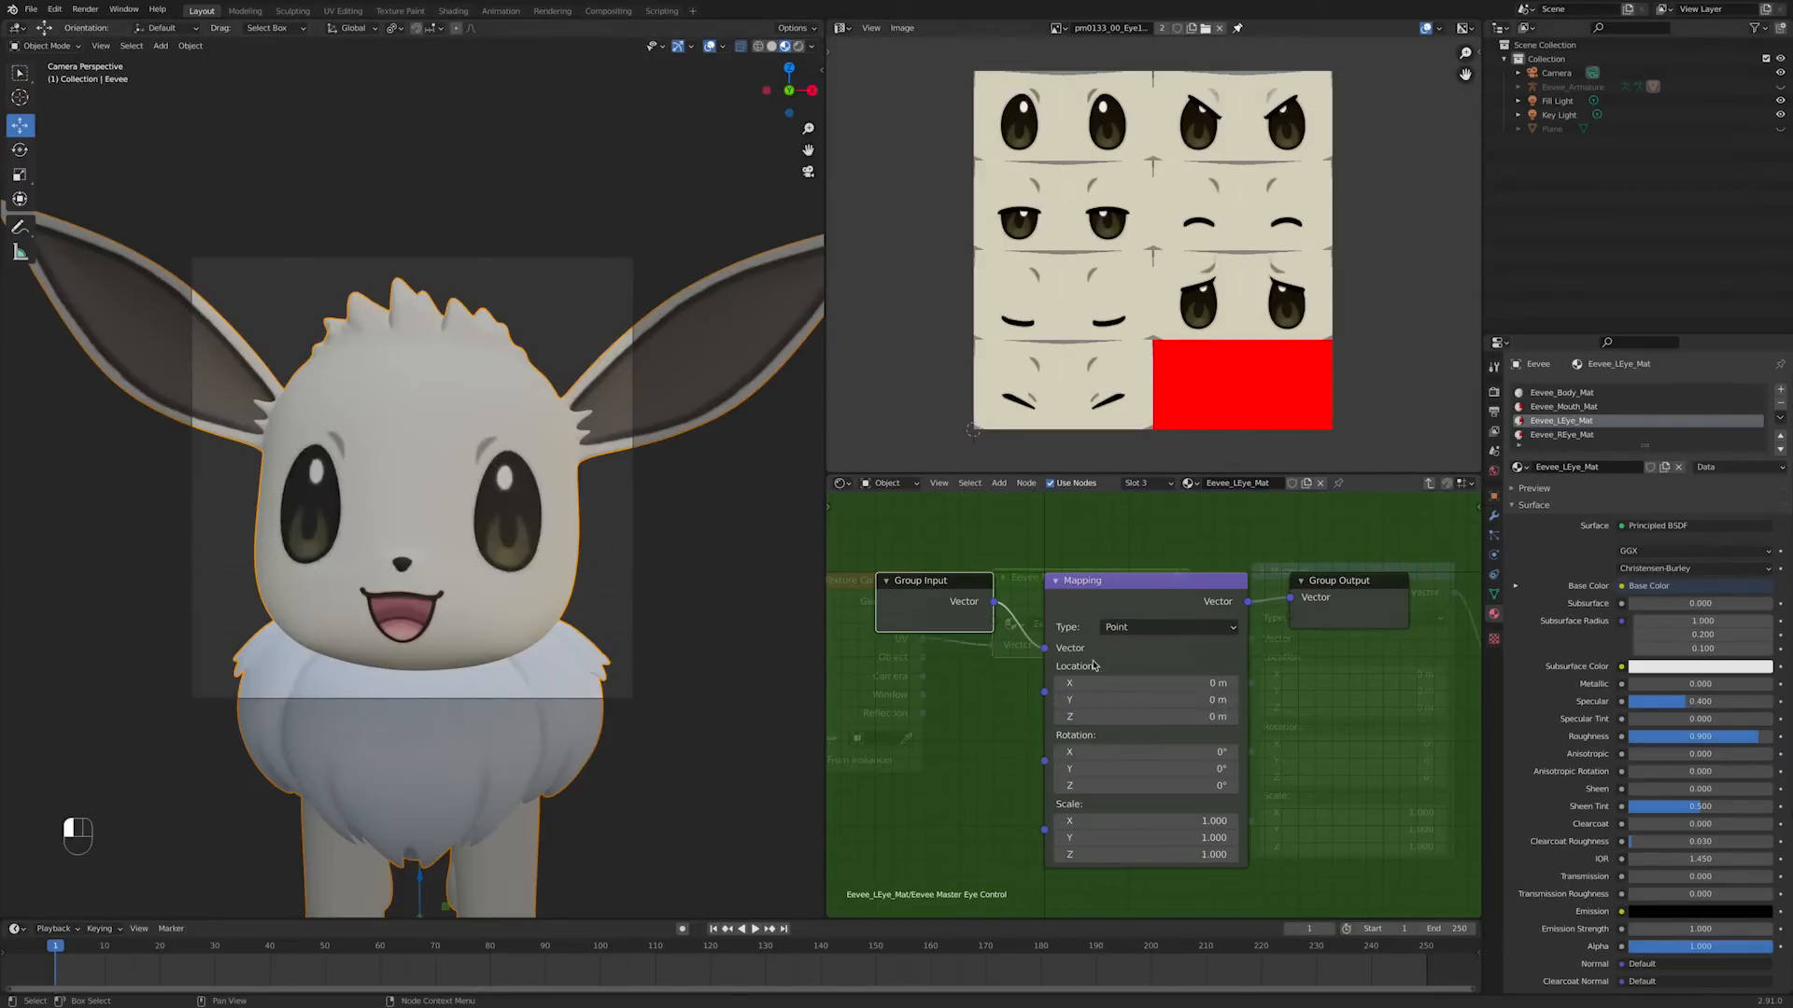
key("Tab")
key("Tab")
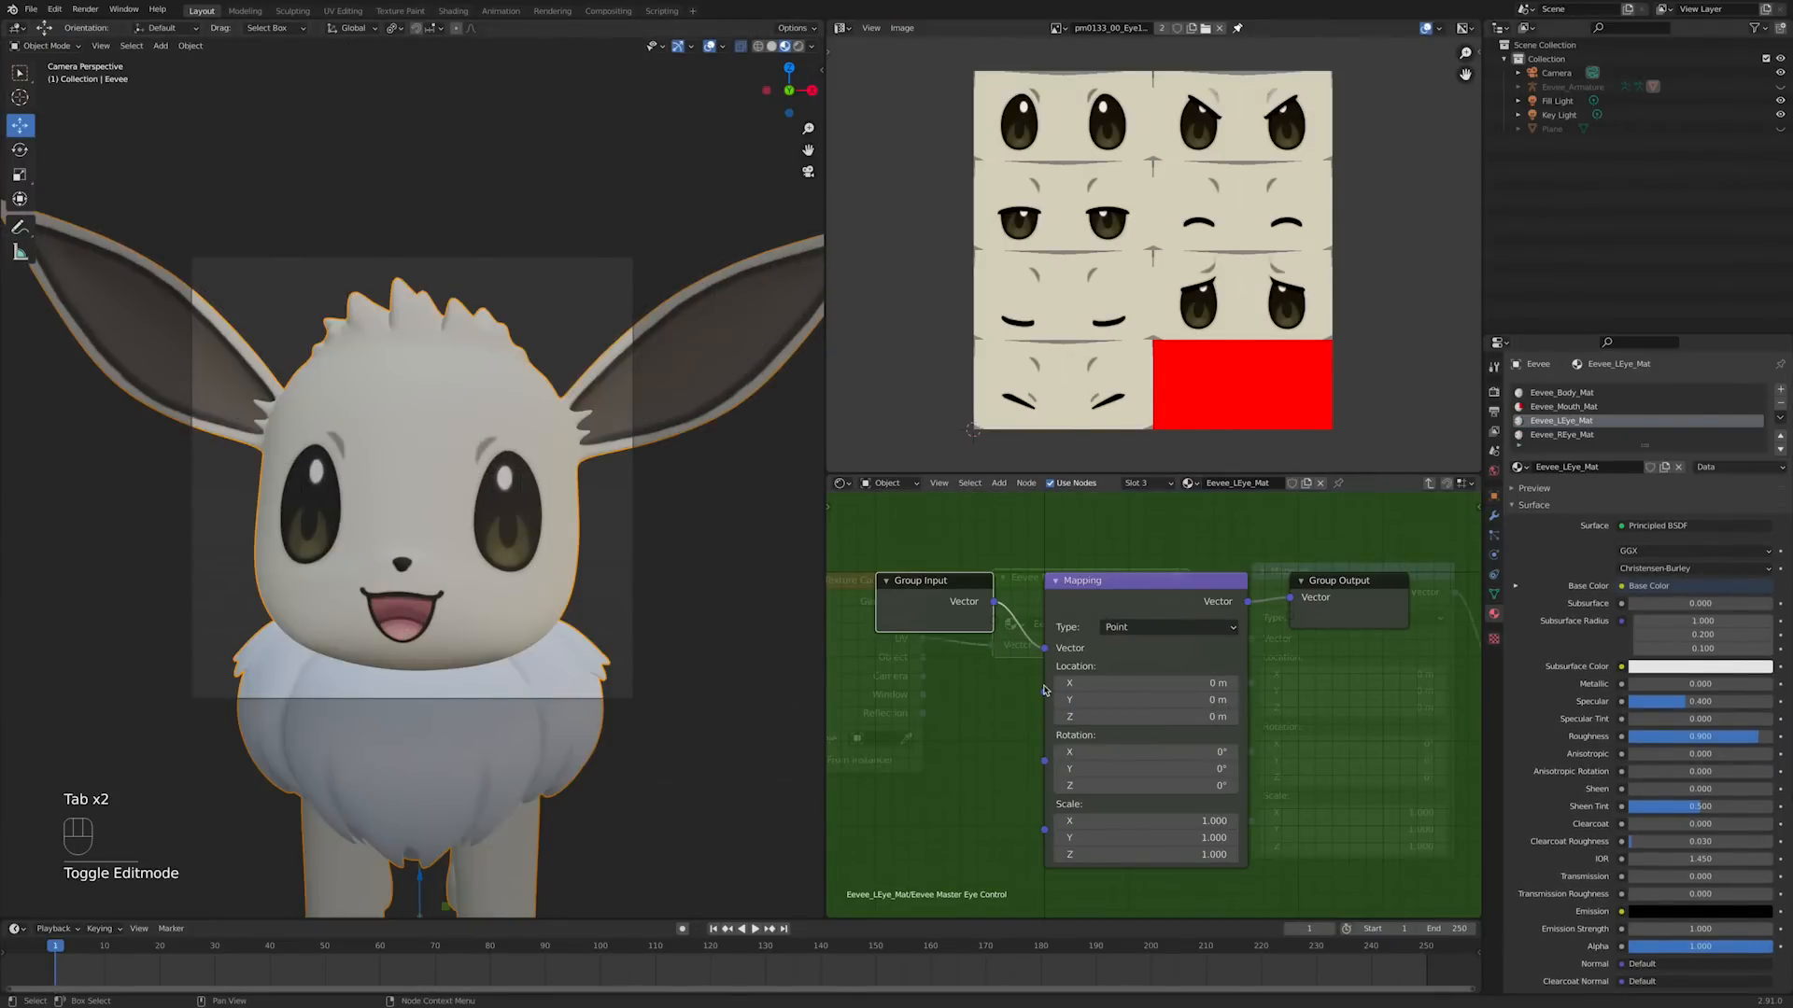
key("Tab")
Step: Set Location Y to -0.5 m on Eevee_LEye_Mat's own Mapping node, outside the master group, to make Eevee wink
scroll(1055, 698, "down", 3)
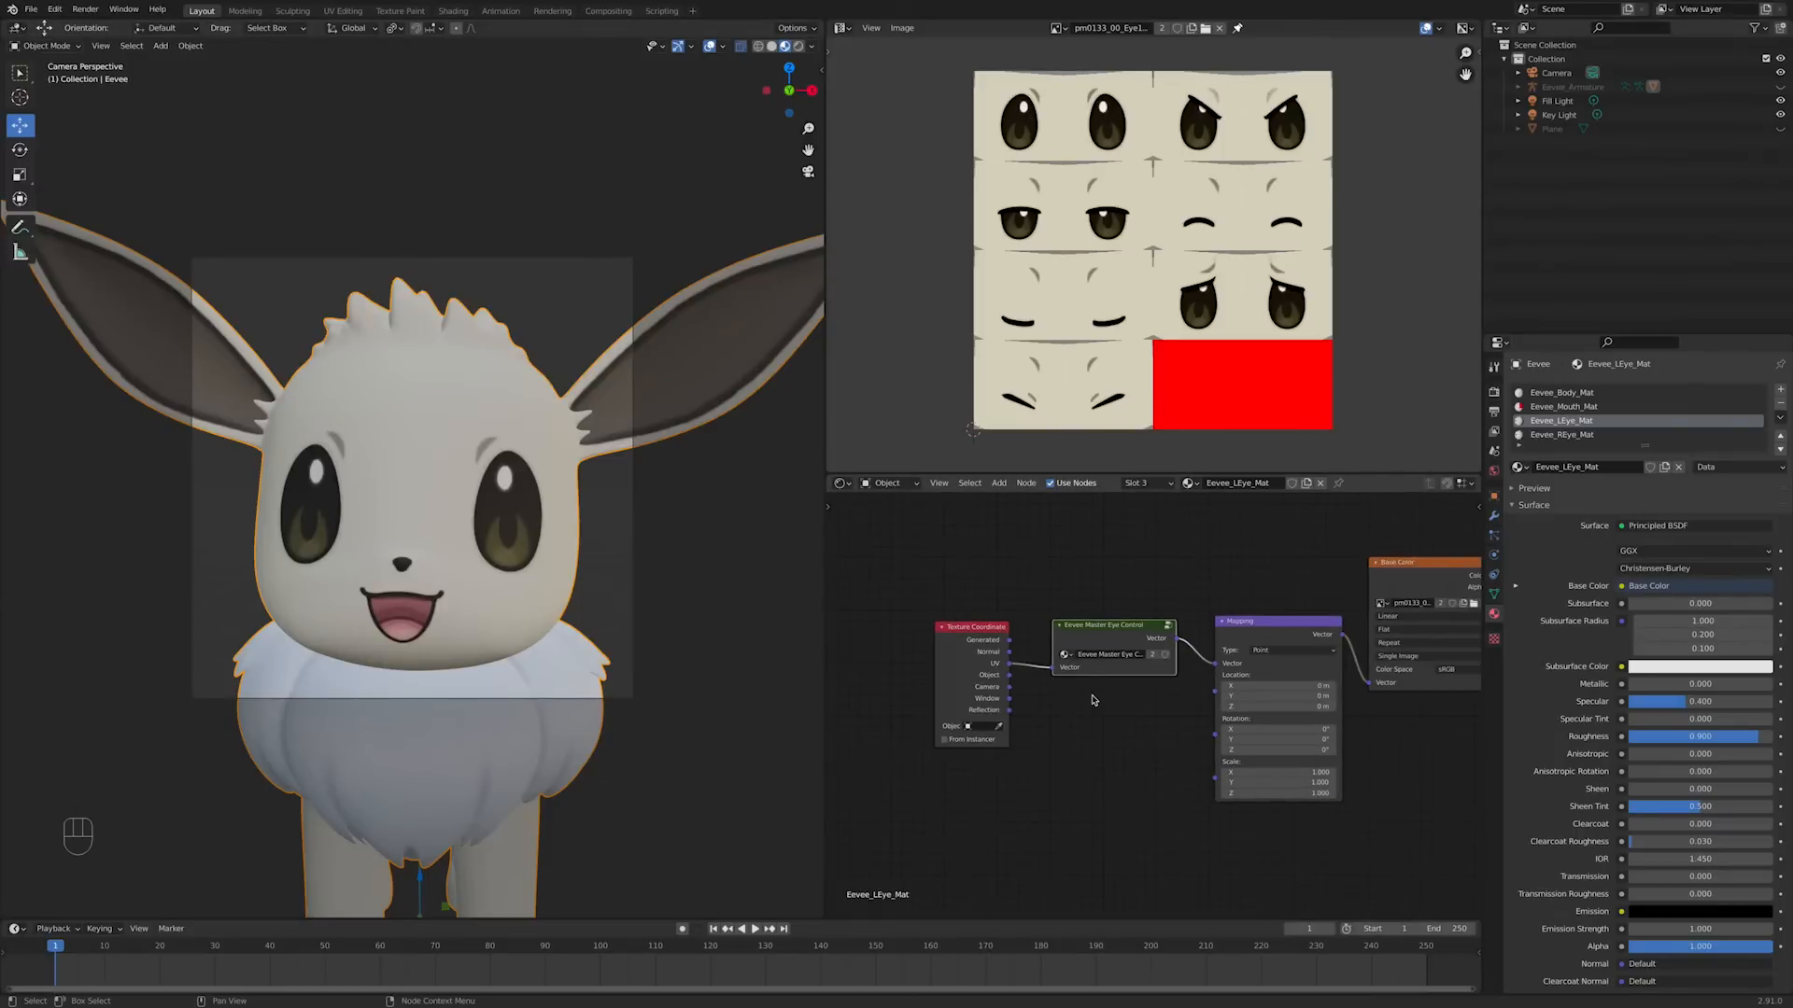
scroll(1093, 699, "up", 3)
left_click(1113, 714)
type("-0.5")
key("Return")
Step: Unhide the backdrop Plane and turn the shader editor into a 3D viewport showing the camera view with rendered shading
middle_click_drag(522, 523, 651, 523)
scroll(652, 524, "down", 6)
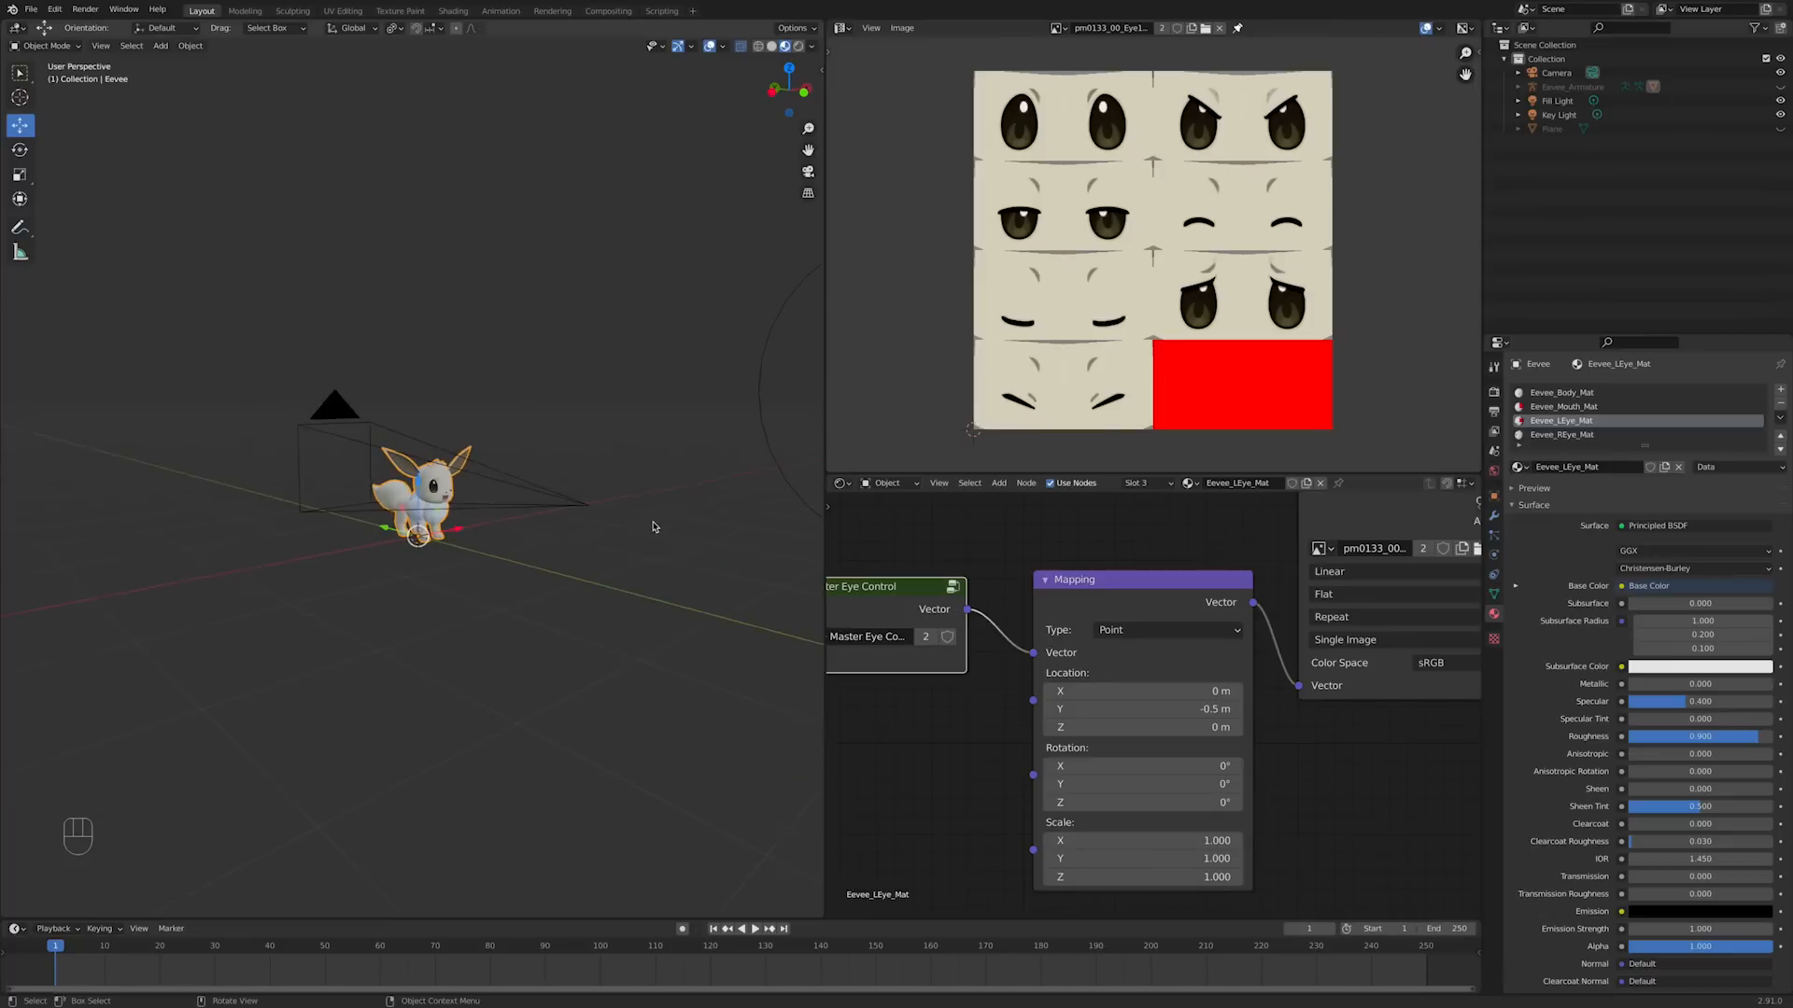
left_click(1780, 129)
middle_click_drag(500, 399, 585, 400)
left_click(837, 483)
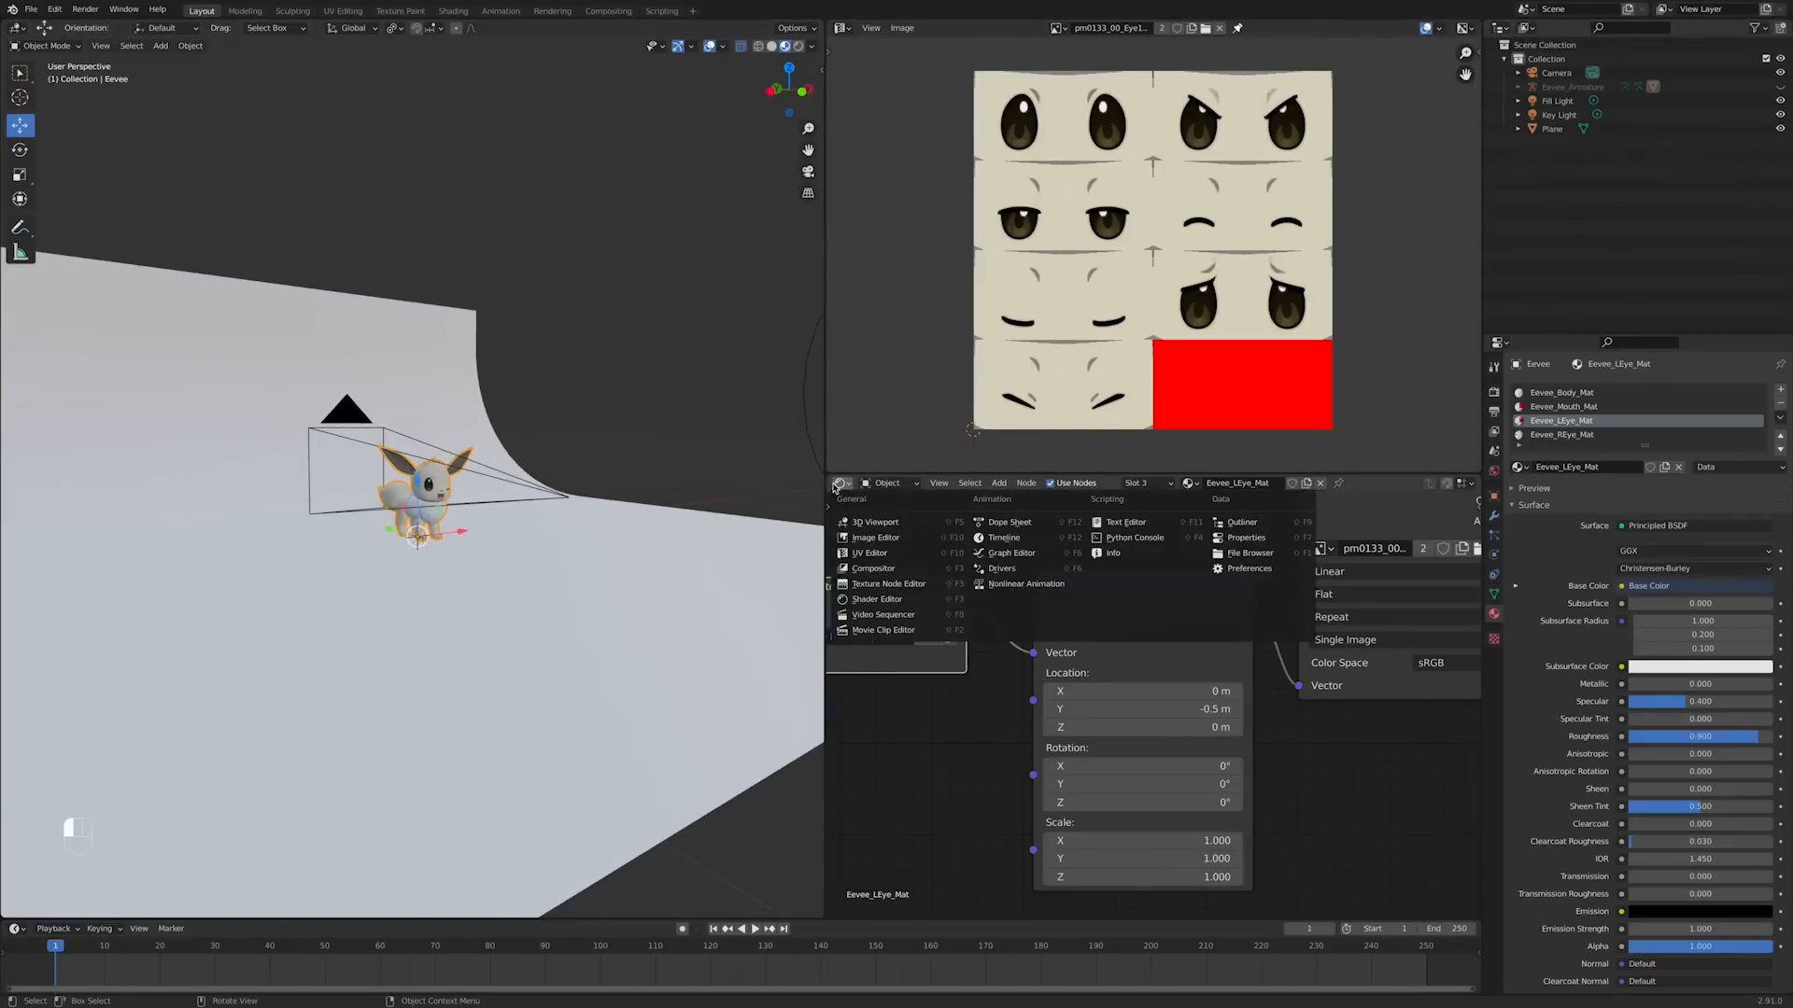
left_click(875, 522)
left_click(1454, 502)
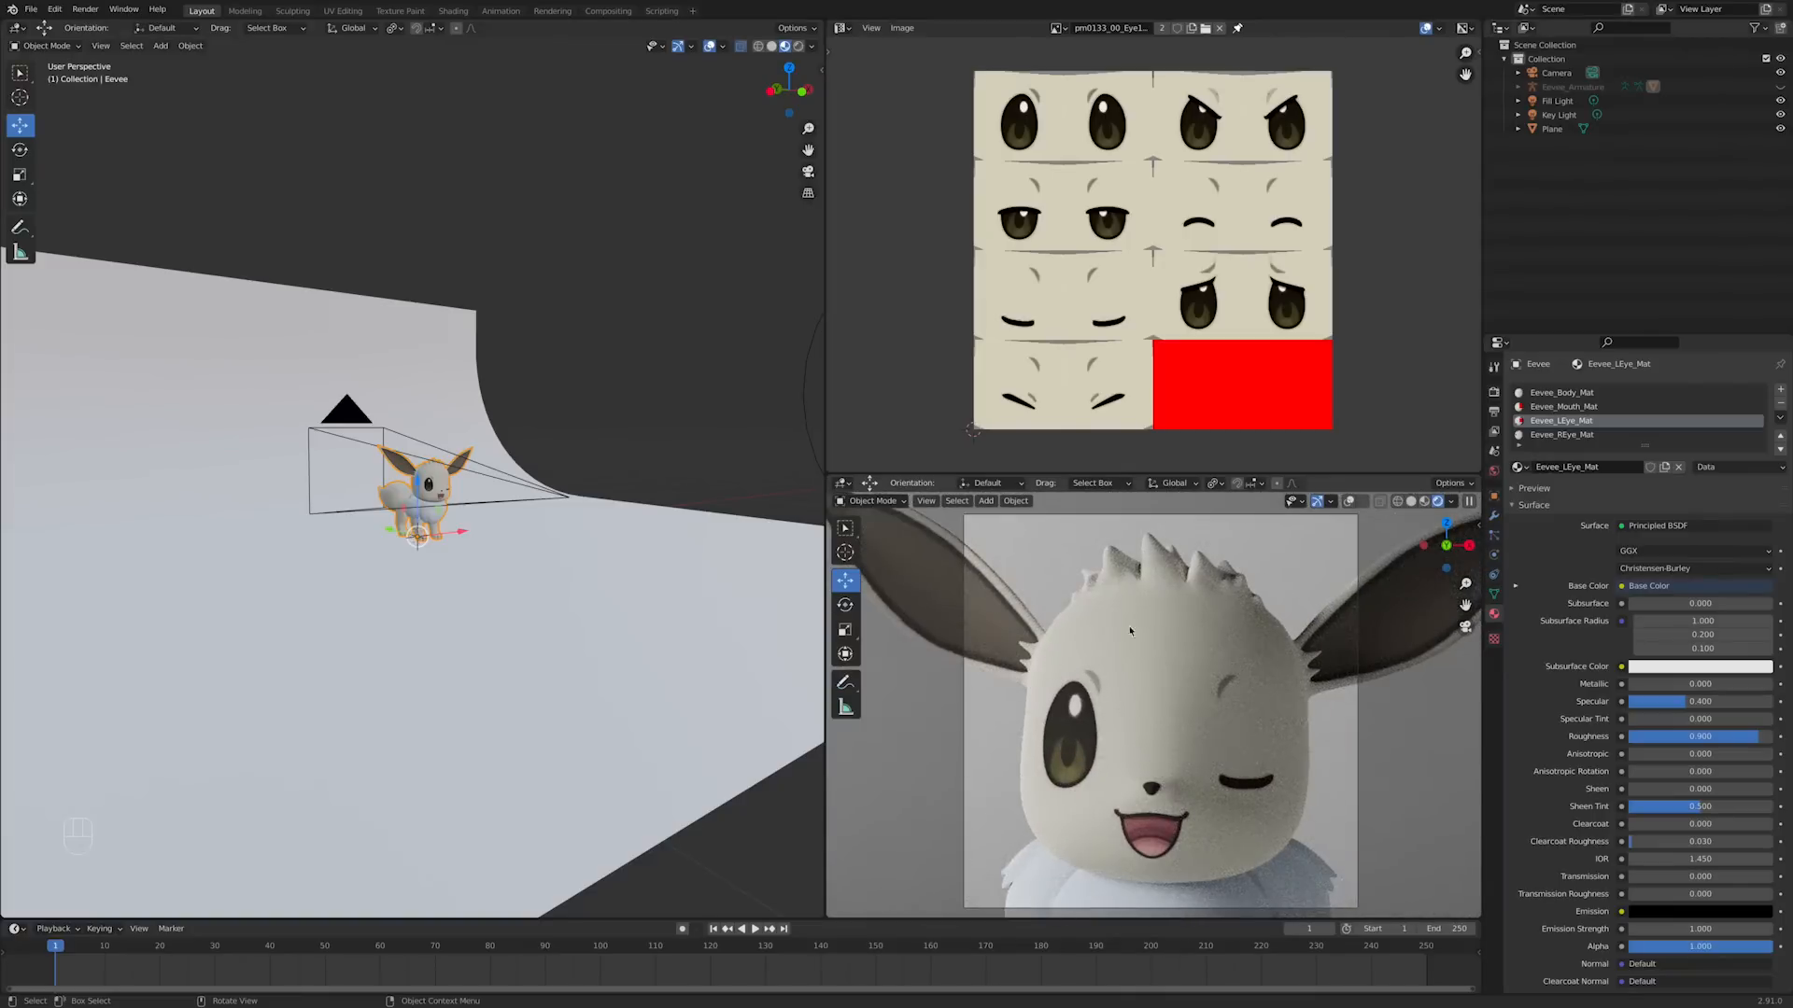
Step: Give the backdrop Plane a new material with a muted purple base color
left_click(452, 376)
middle_click_drag(452, 376, 568, 417)
left_click(1565, 439)
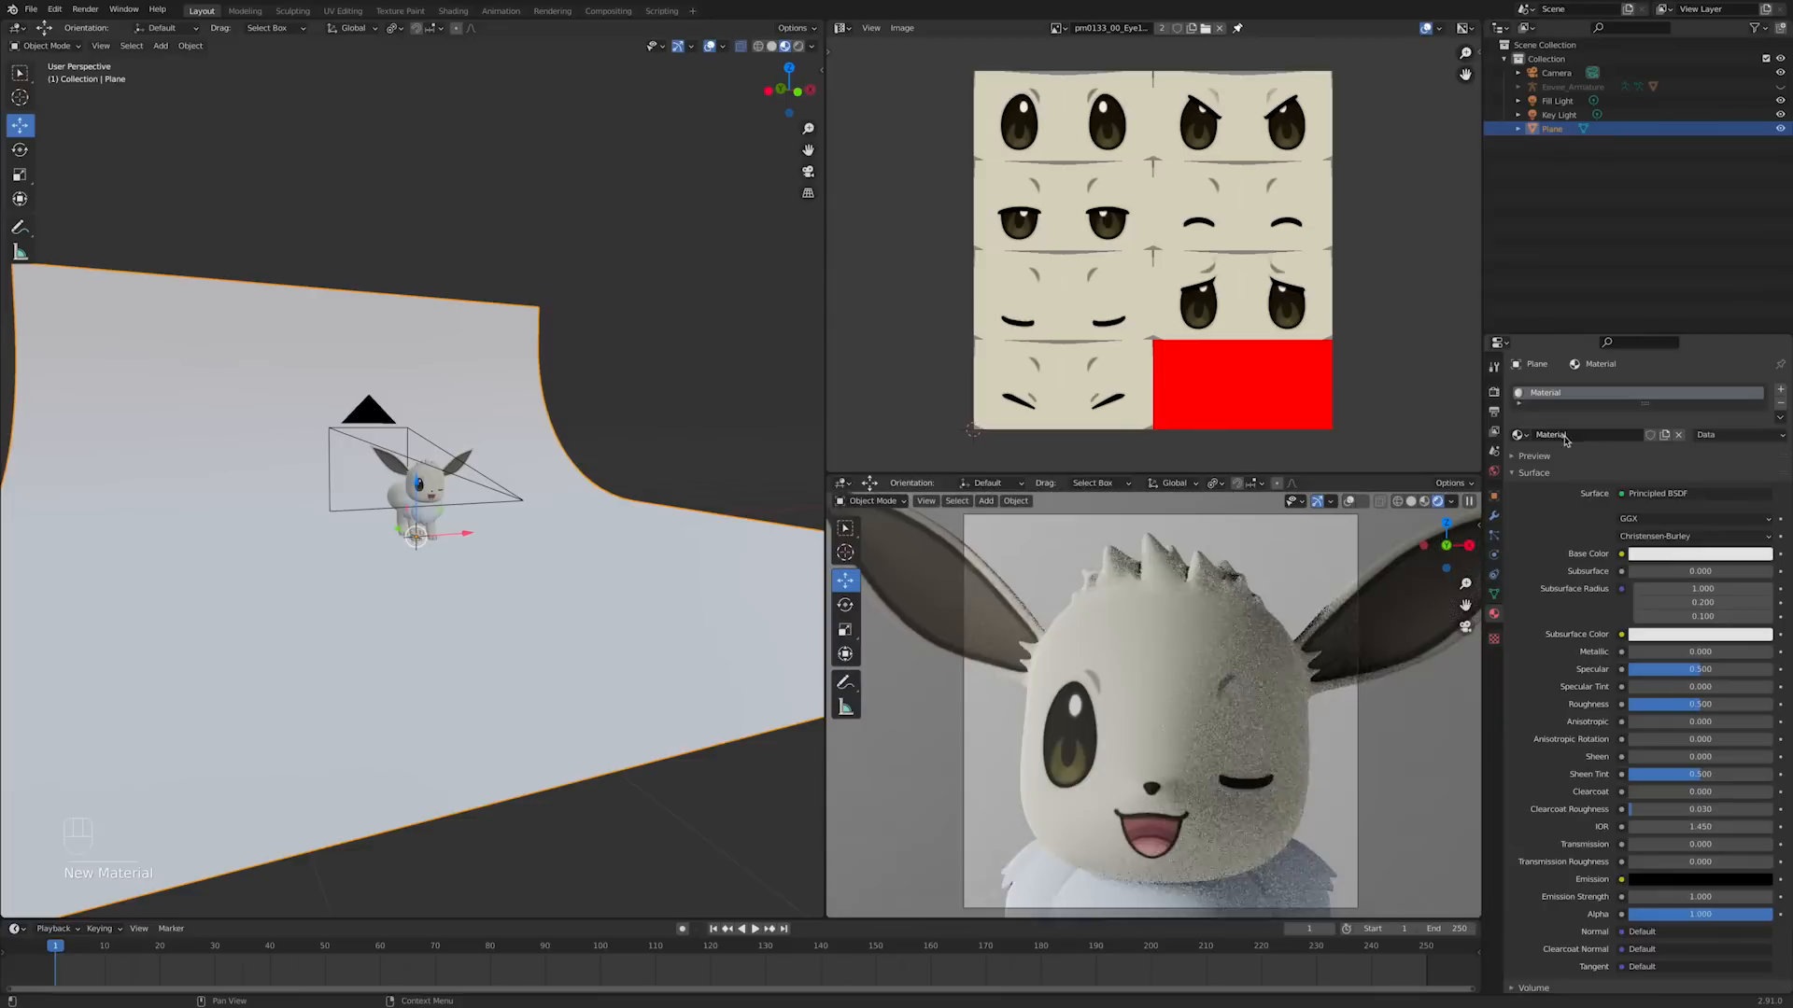
left_click(1654, 557)
left_click_drag(1759, 417, 1711, 397)
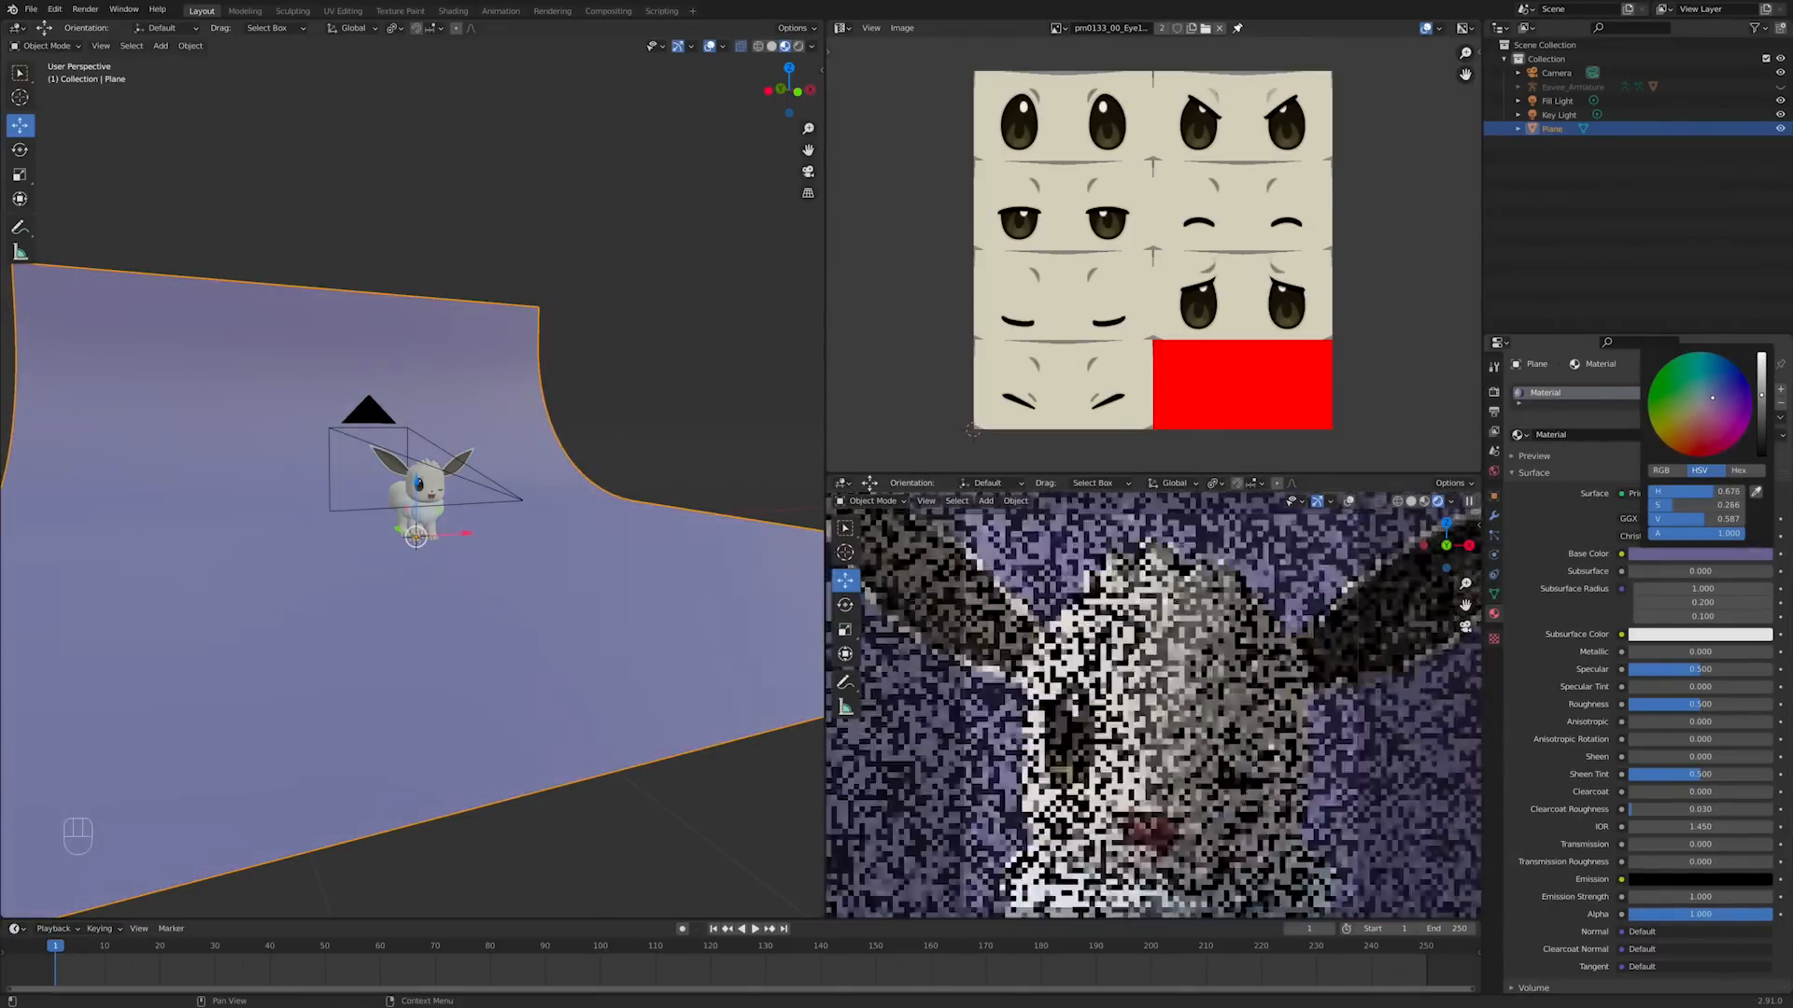
Step: Render the still image from the camera and enlarge the result for inspection
middle_click_drag(597, 542, 518, 544)
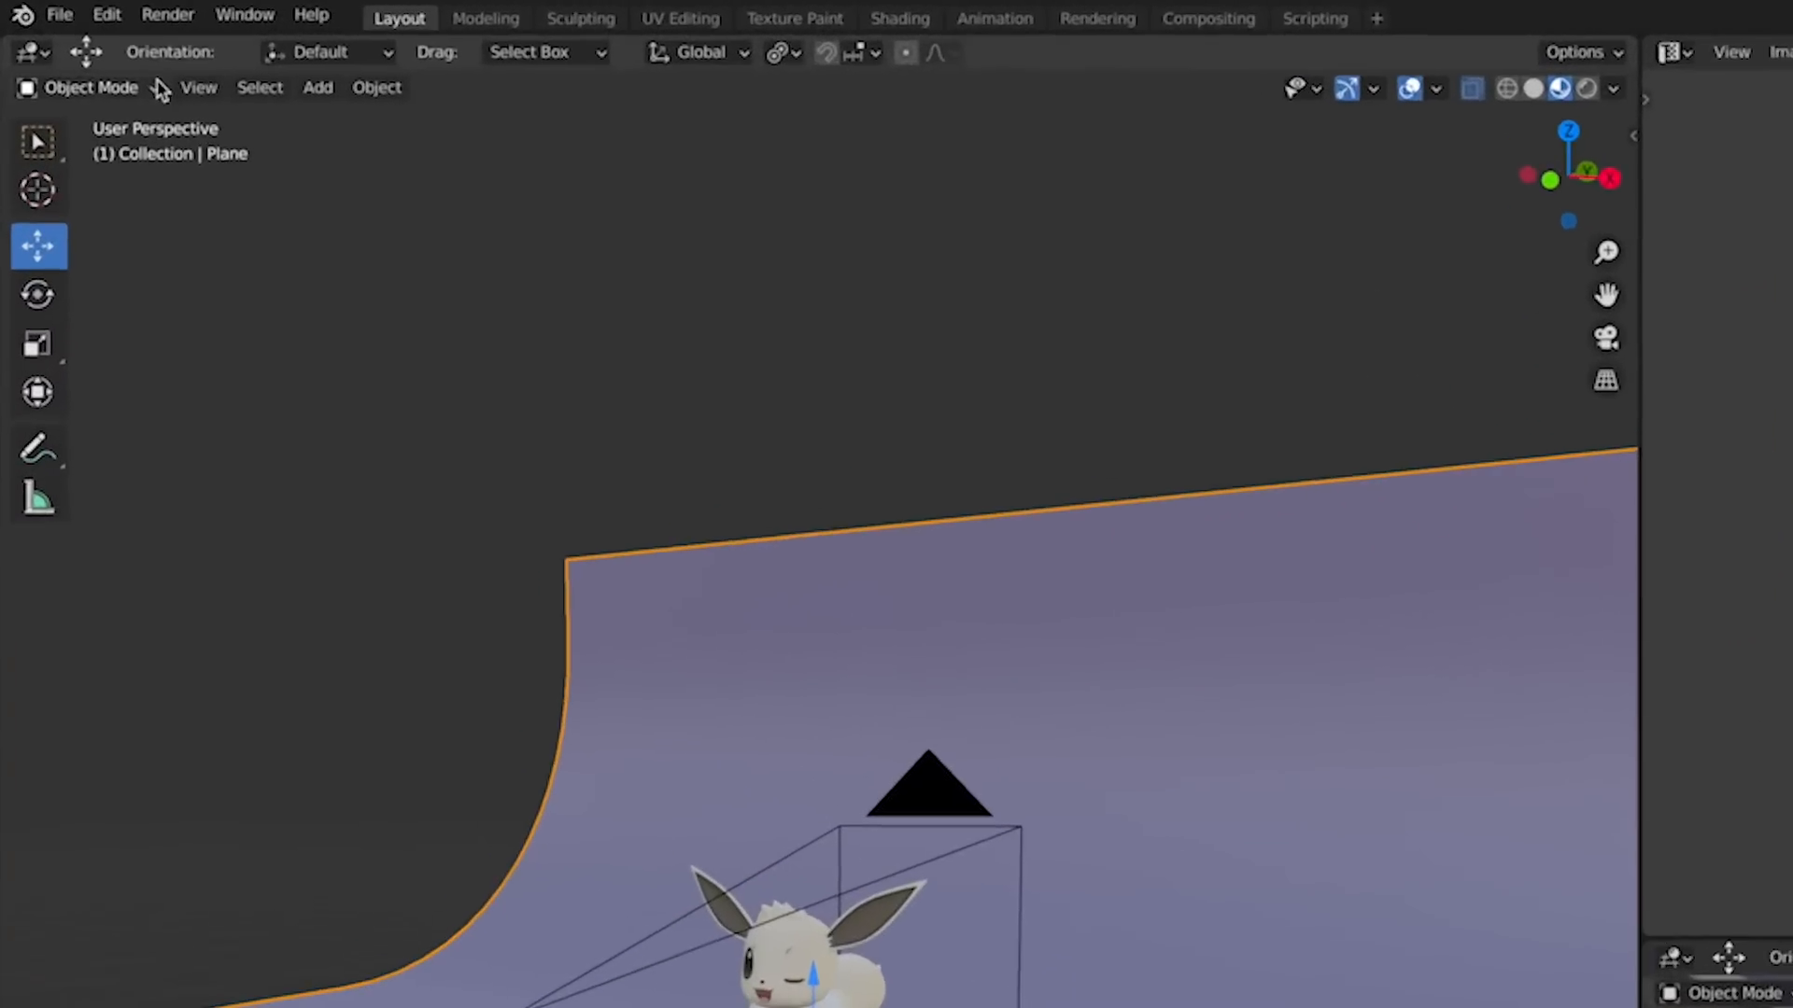
left_click(85, 9)
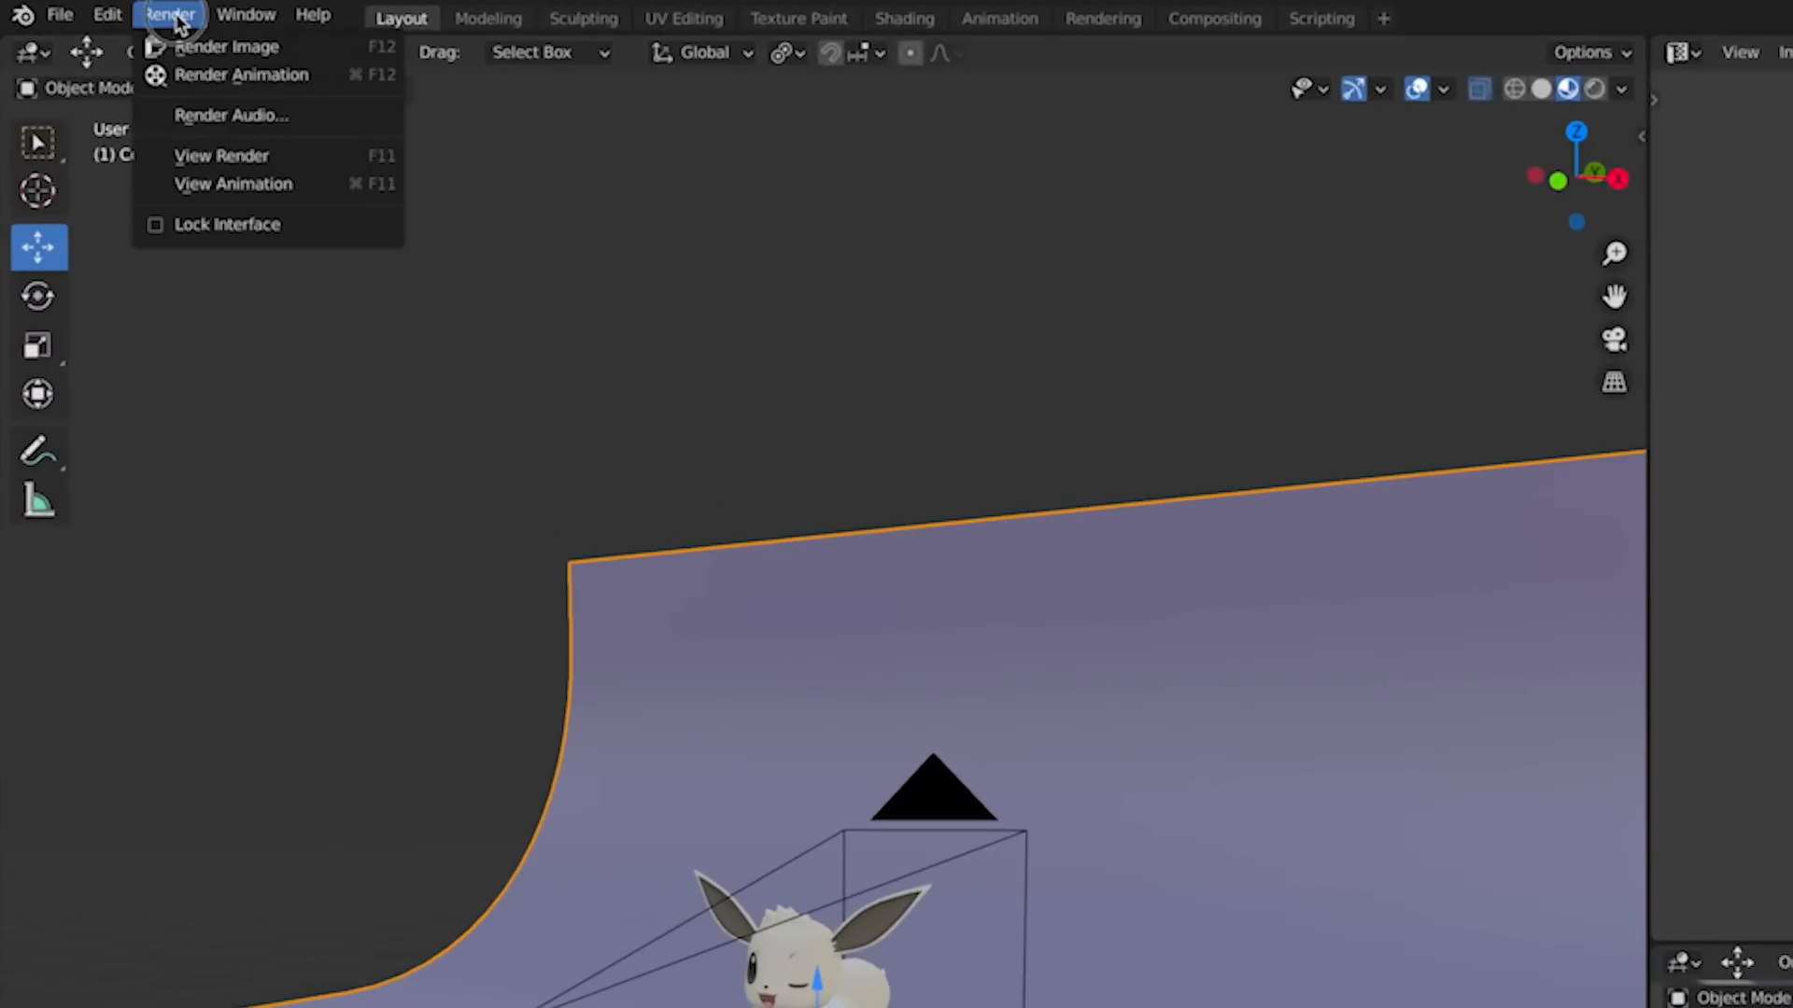
left_click(224, 47)
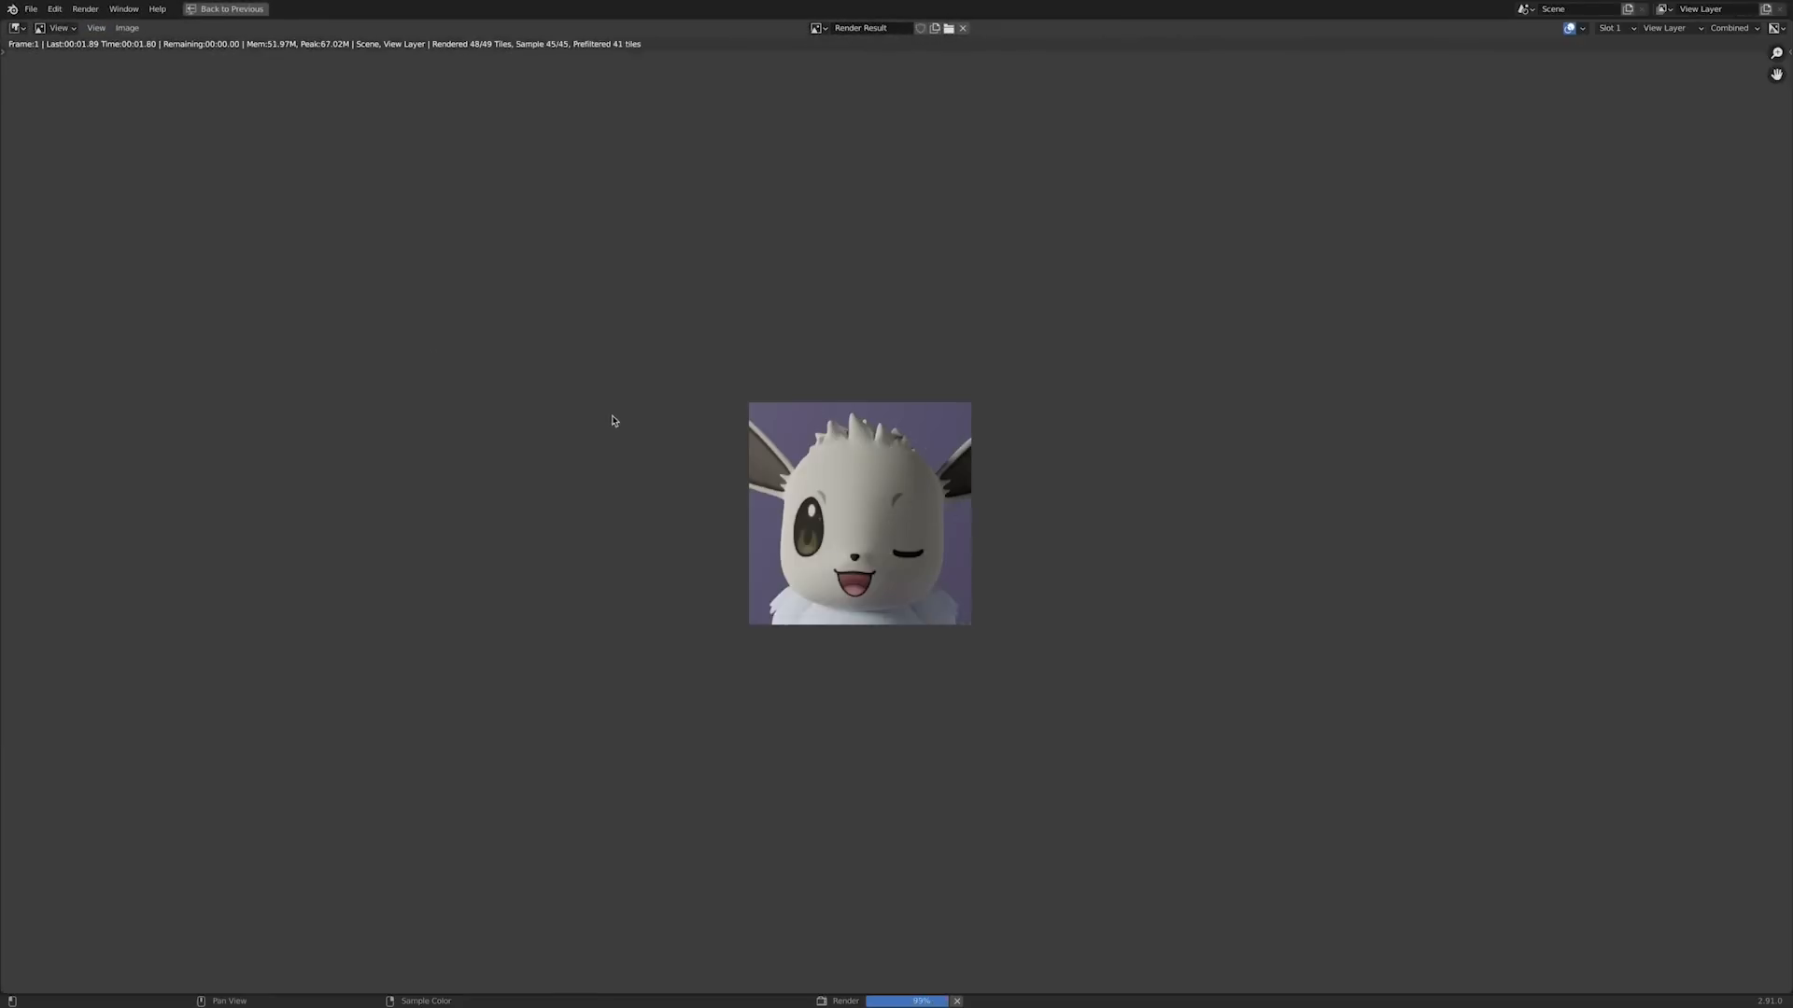
scroll(614, 436, "up", 3)
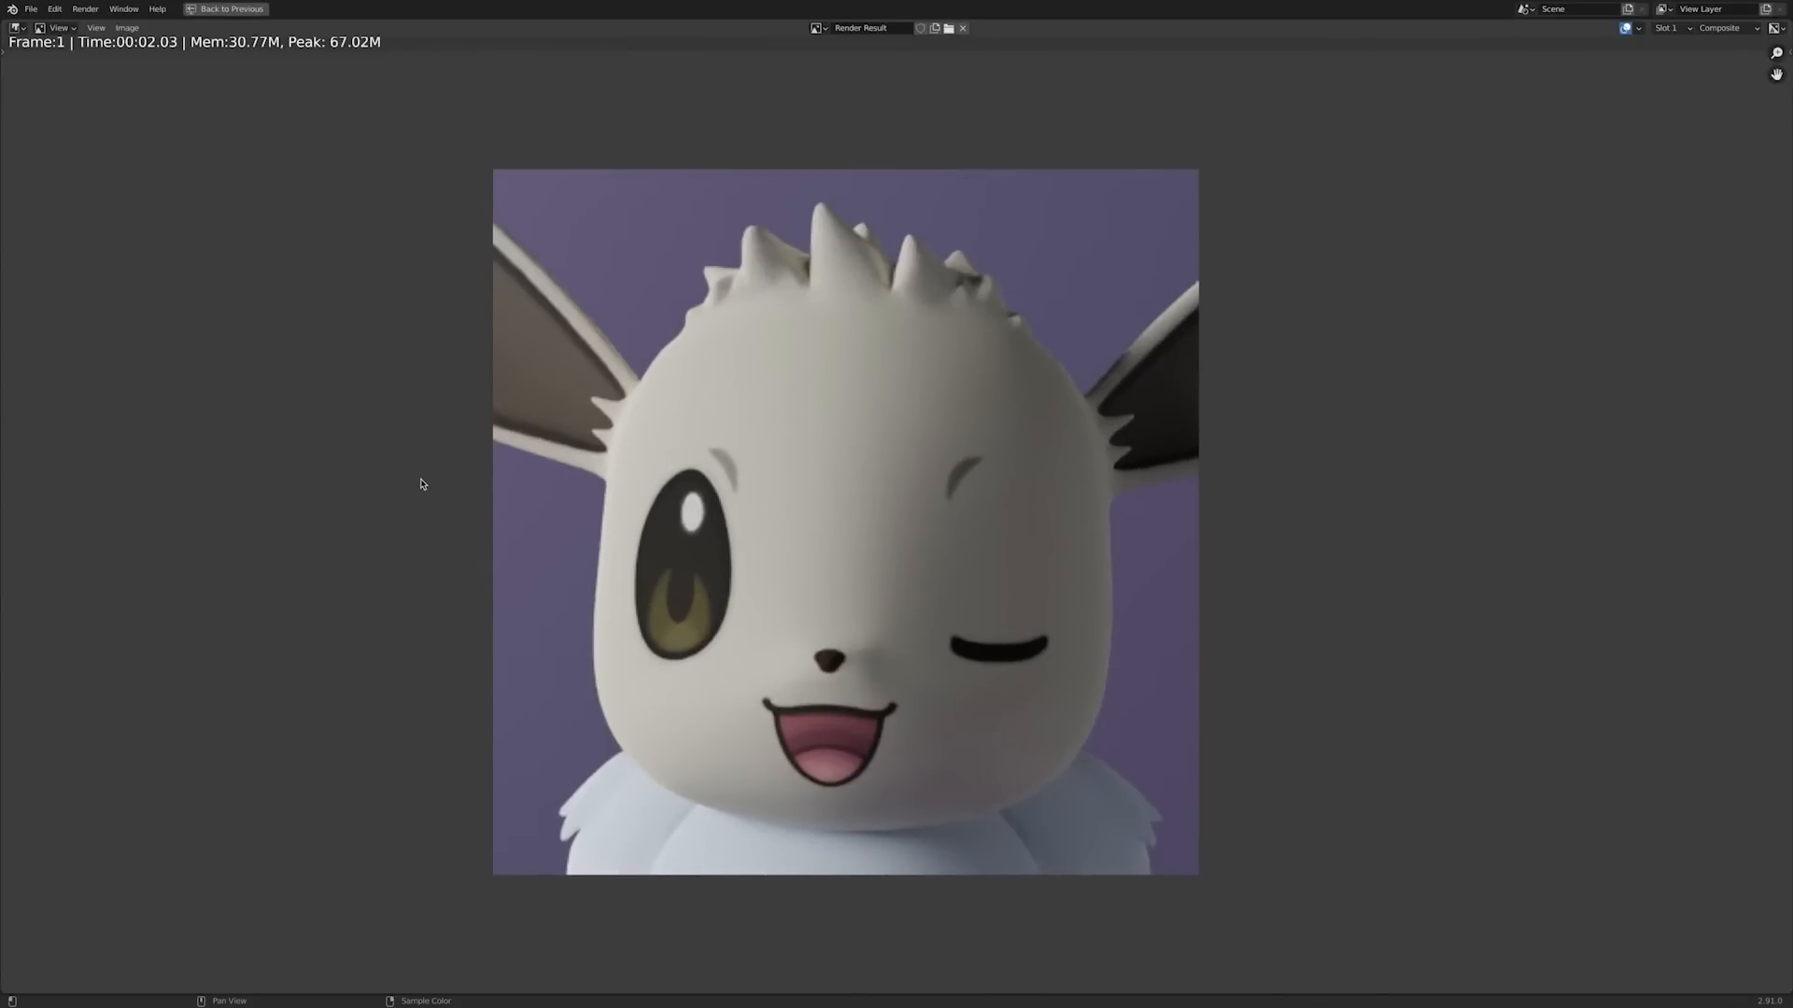
middle_click_drag(379, 470, 386, 471)
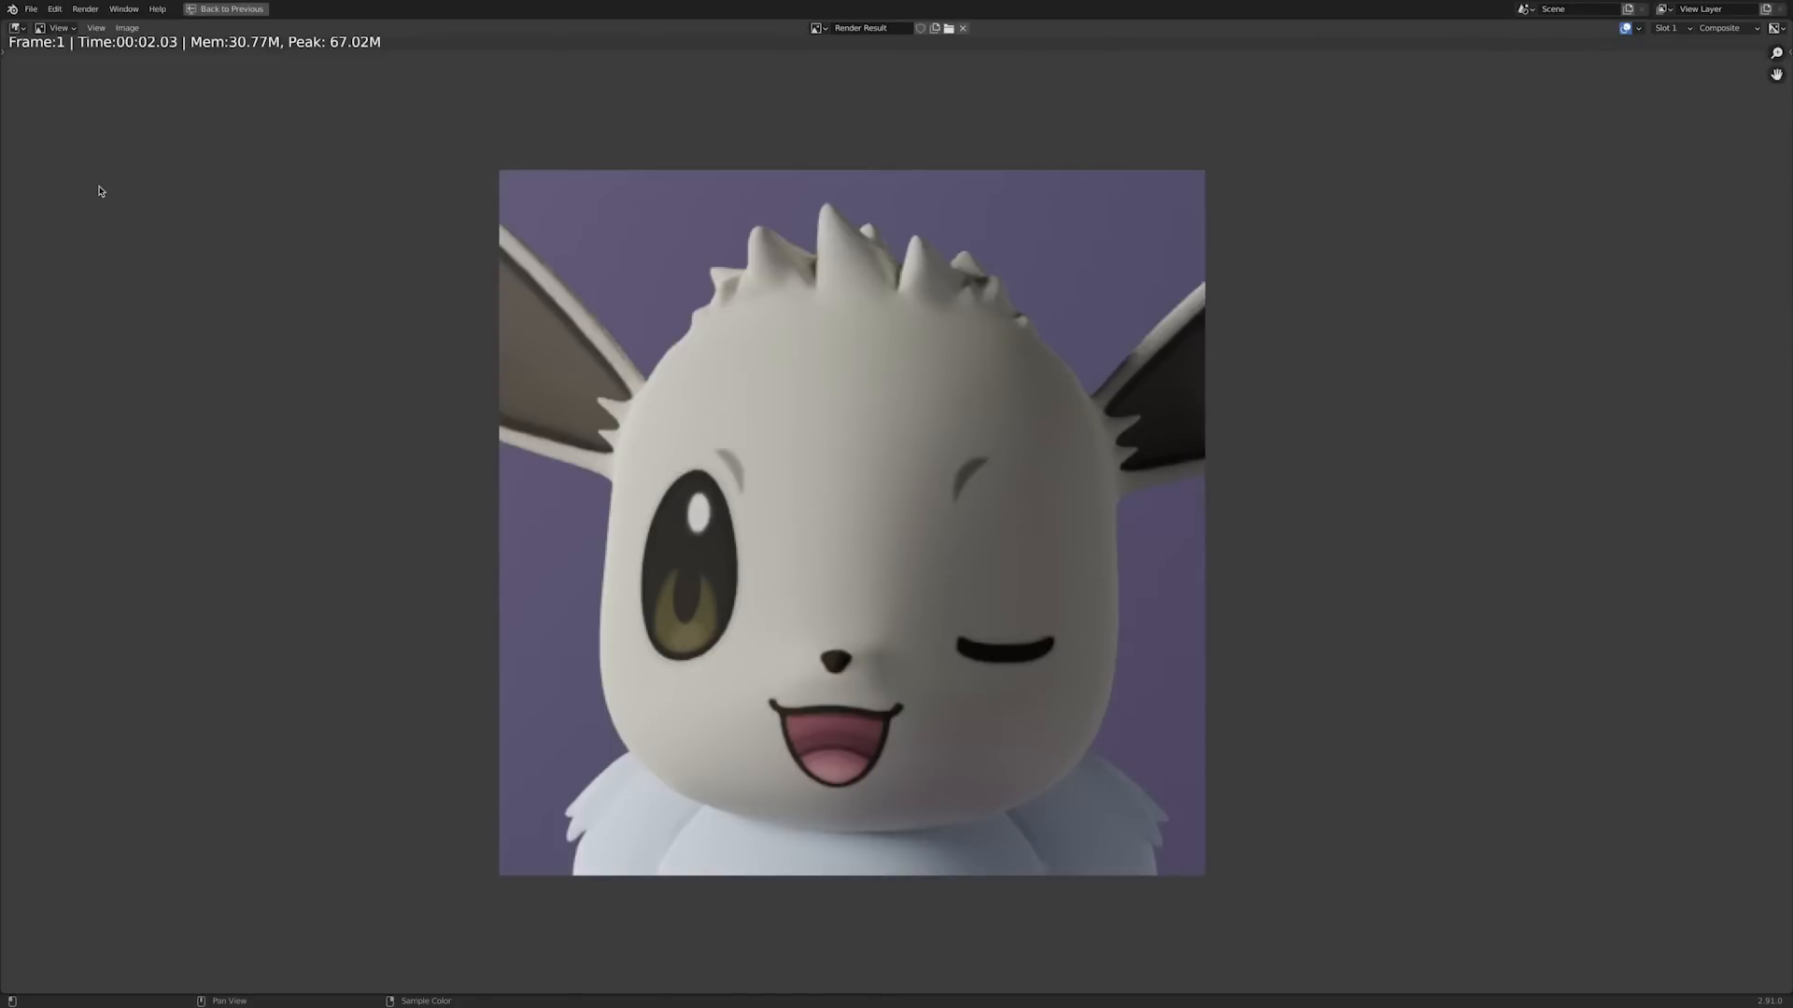
Step: Examine the Denoise node setup in the Compositor and return to the rendered image
left_click(17, 29)
left_click(67, 96)
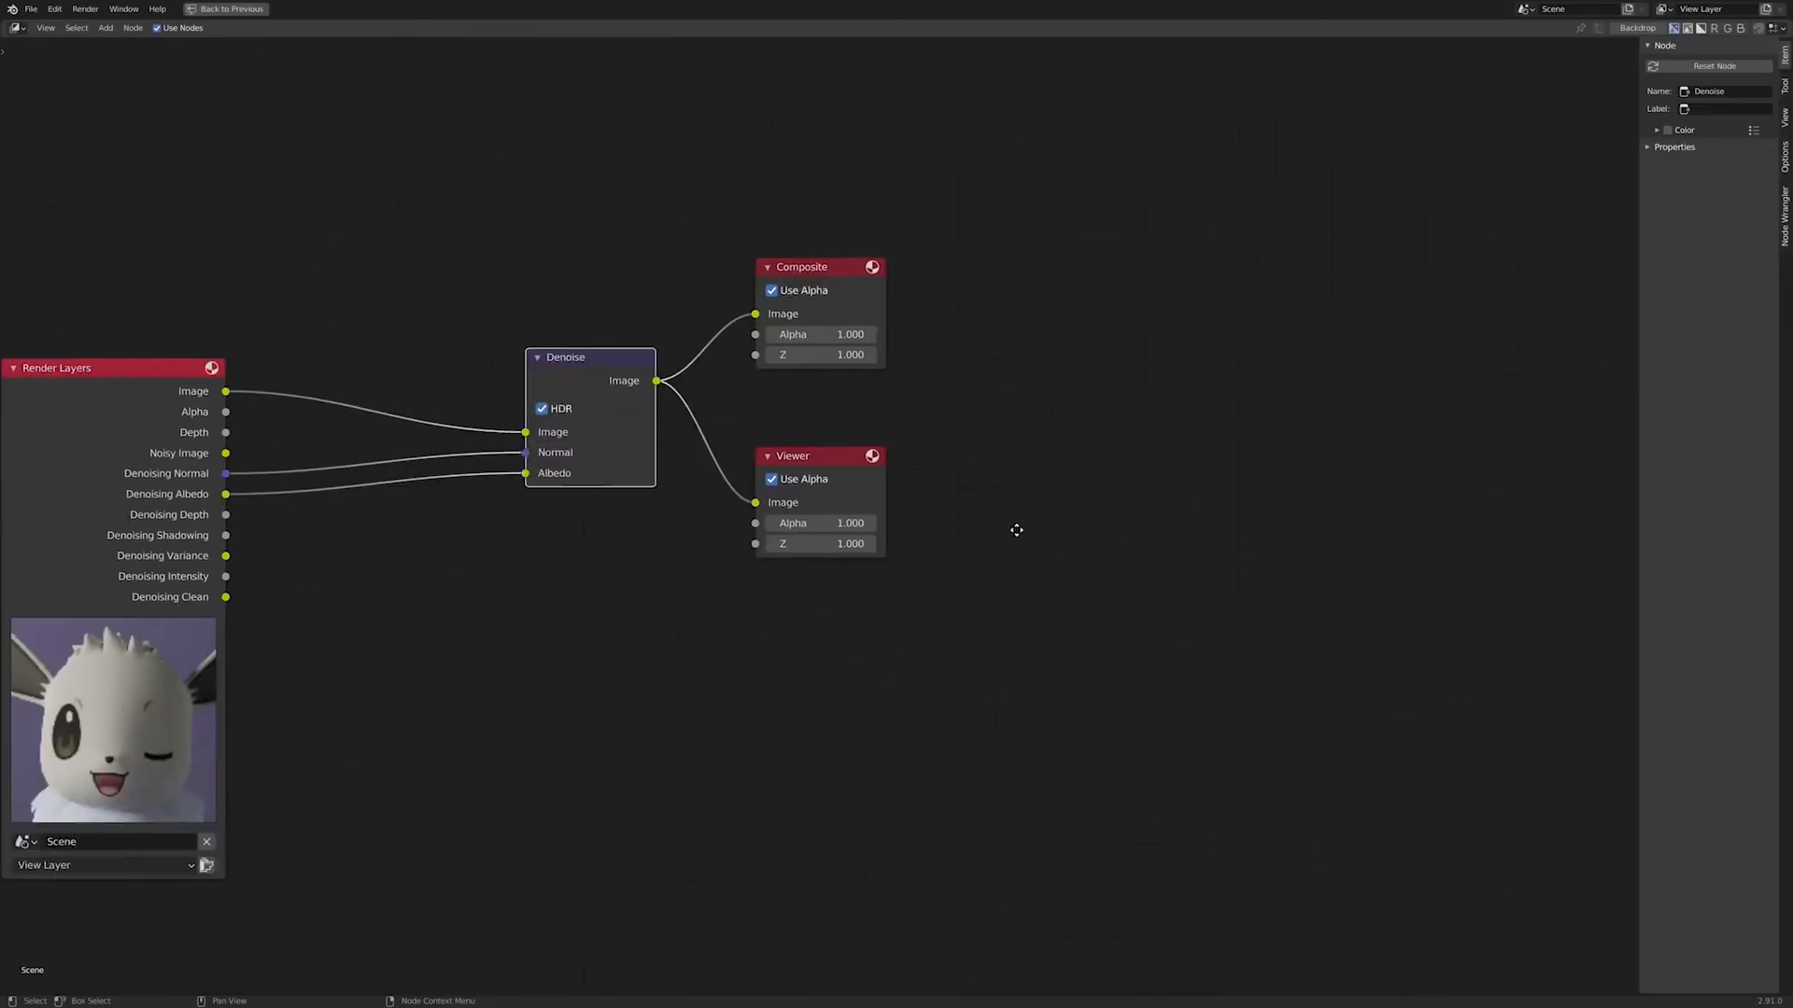
key("Home")
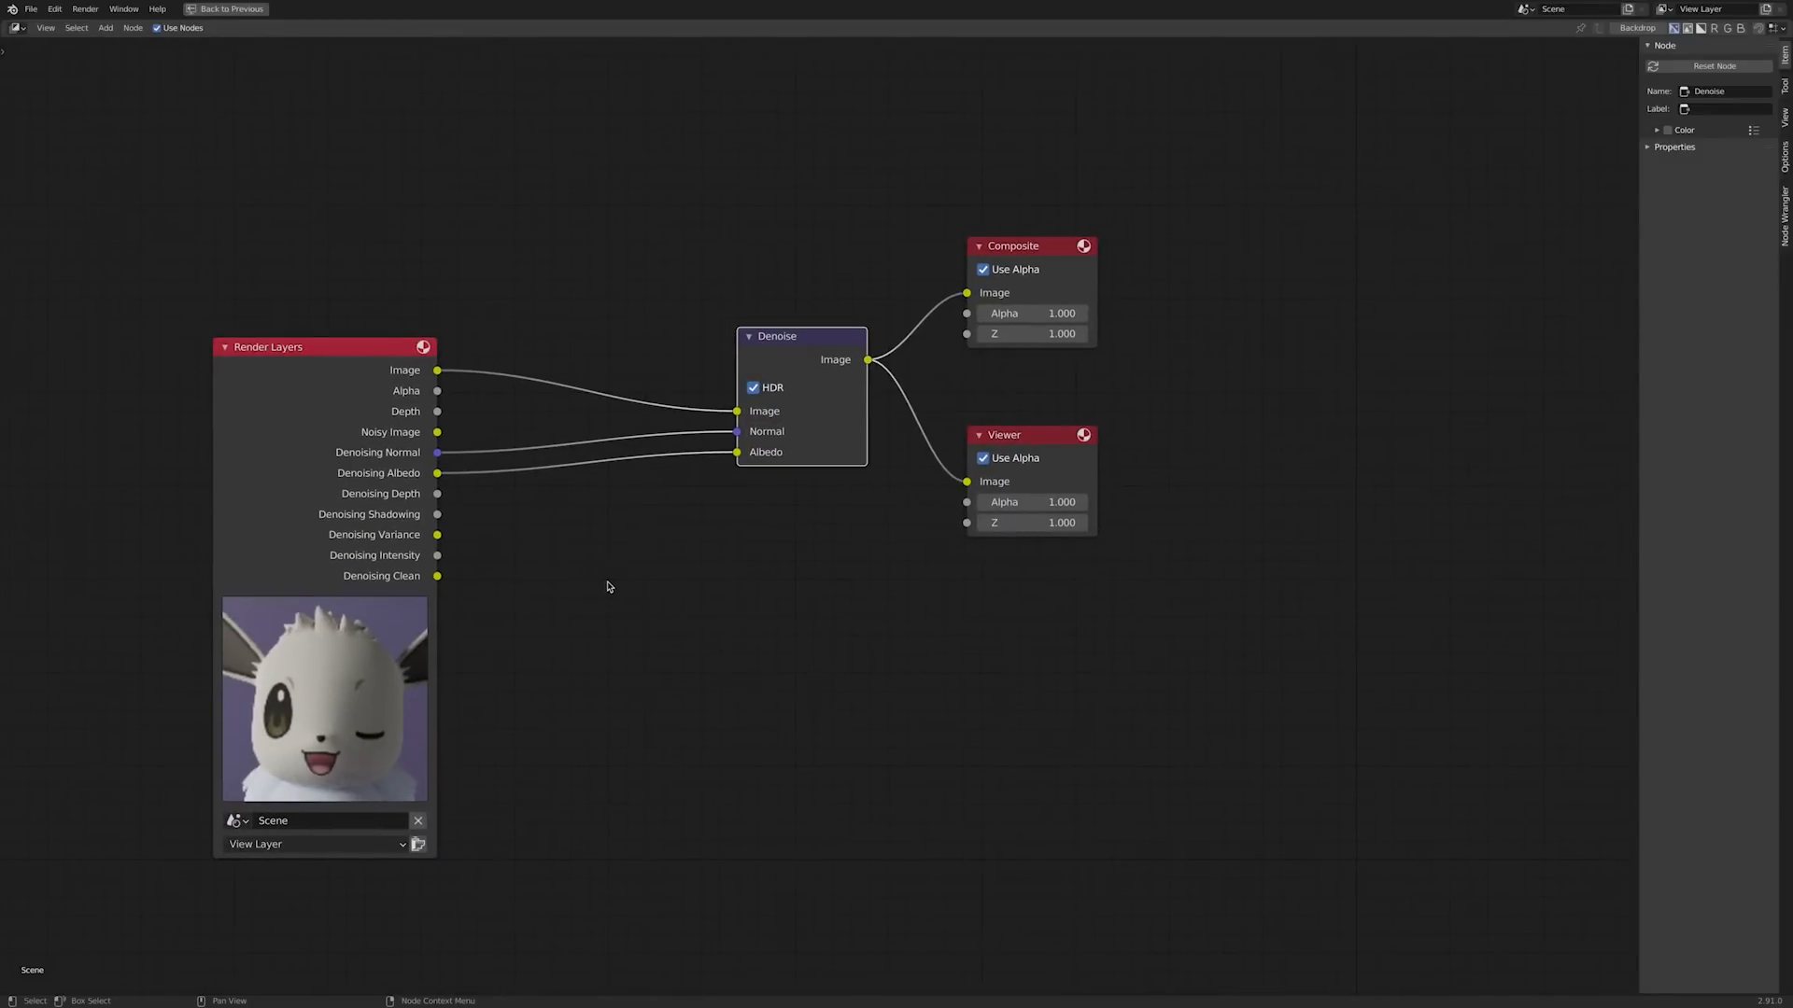
left_click(16, 28)
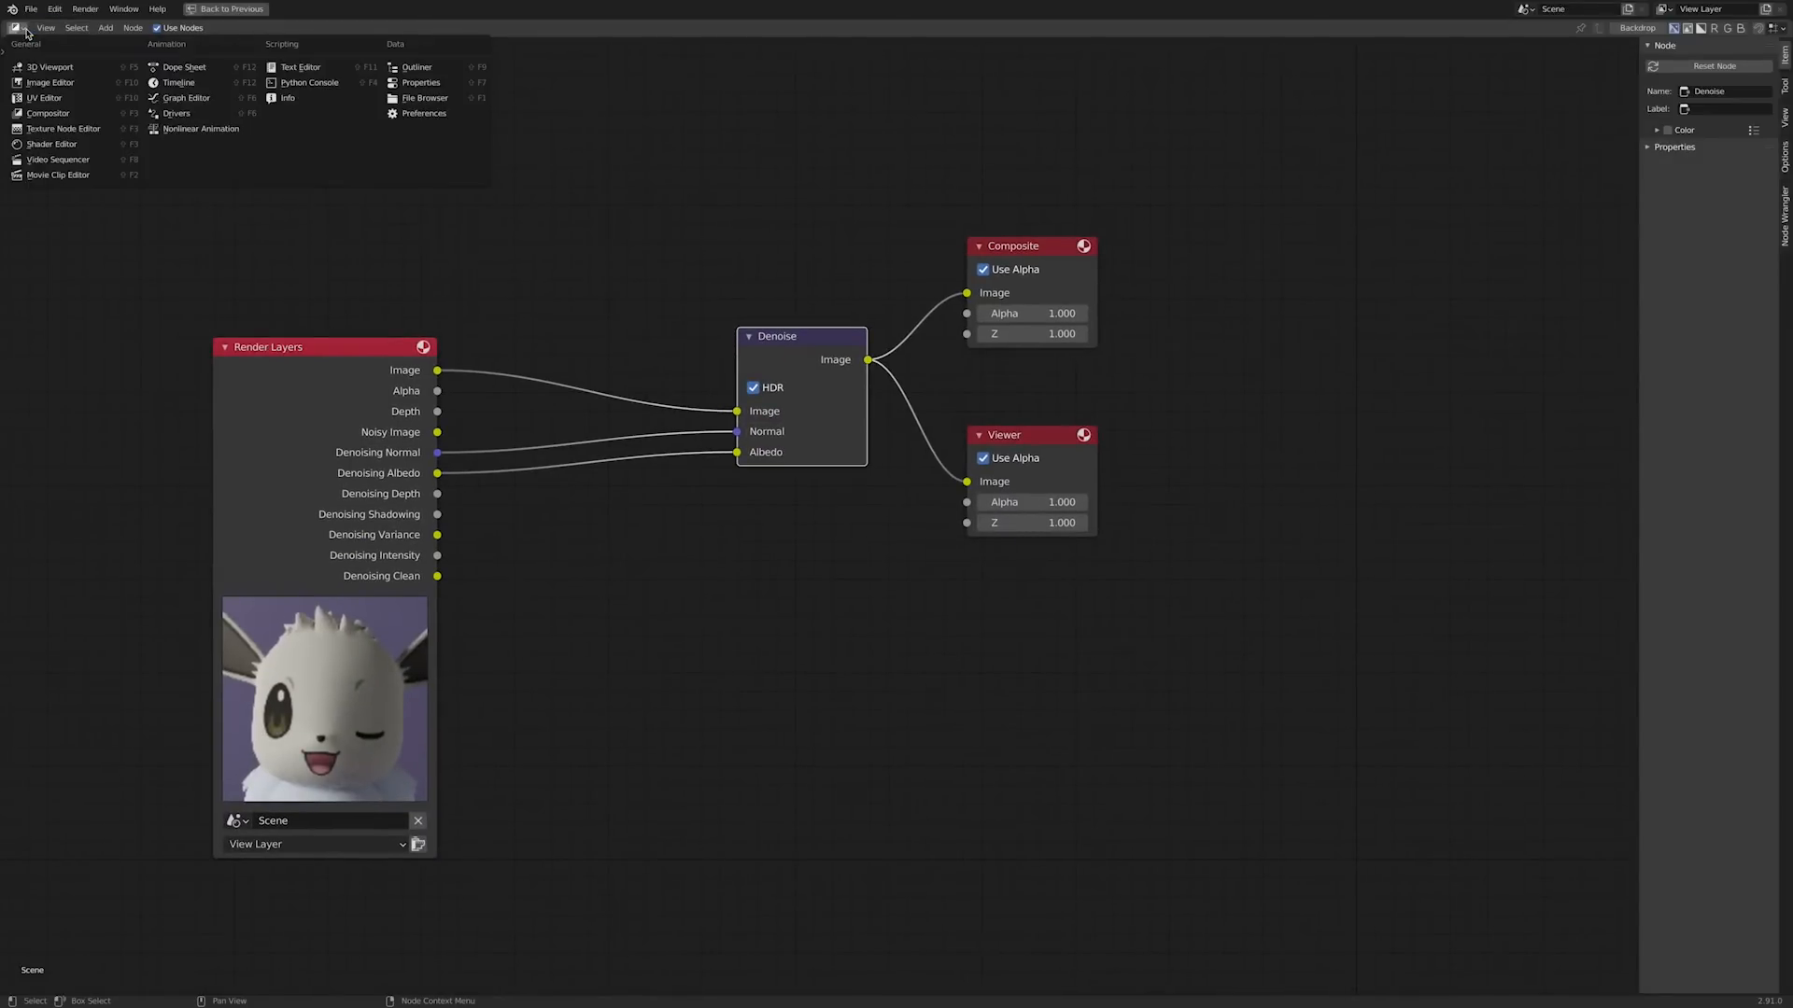
left_click(50, 83)
left_click(78, 28)
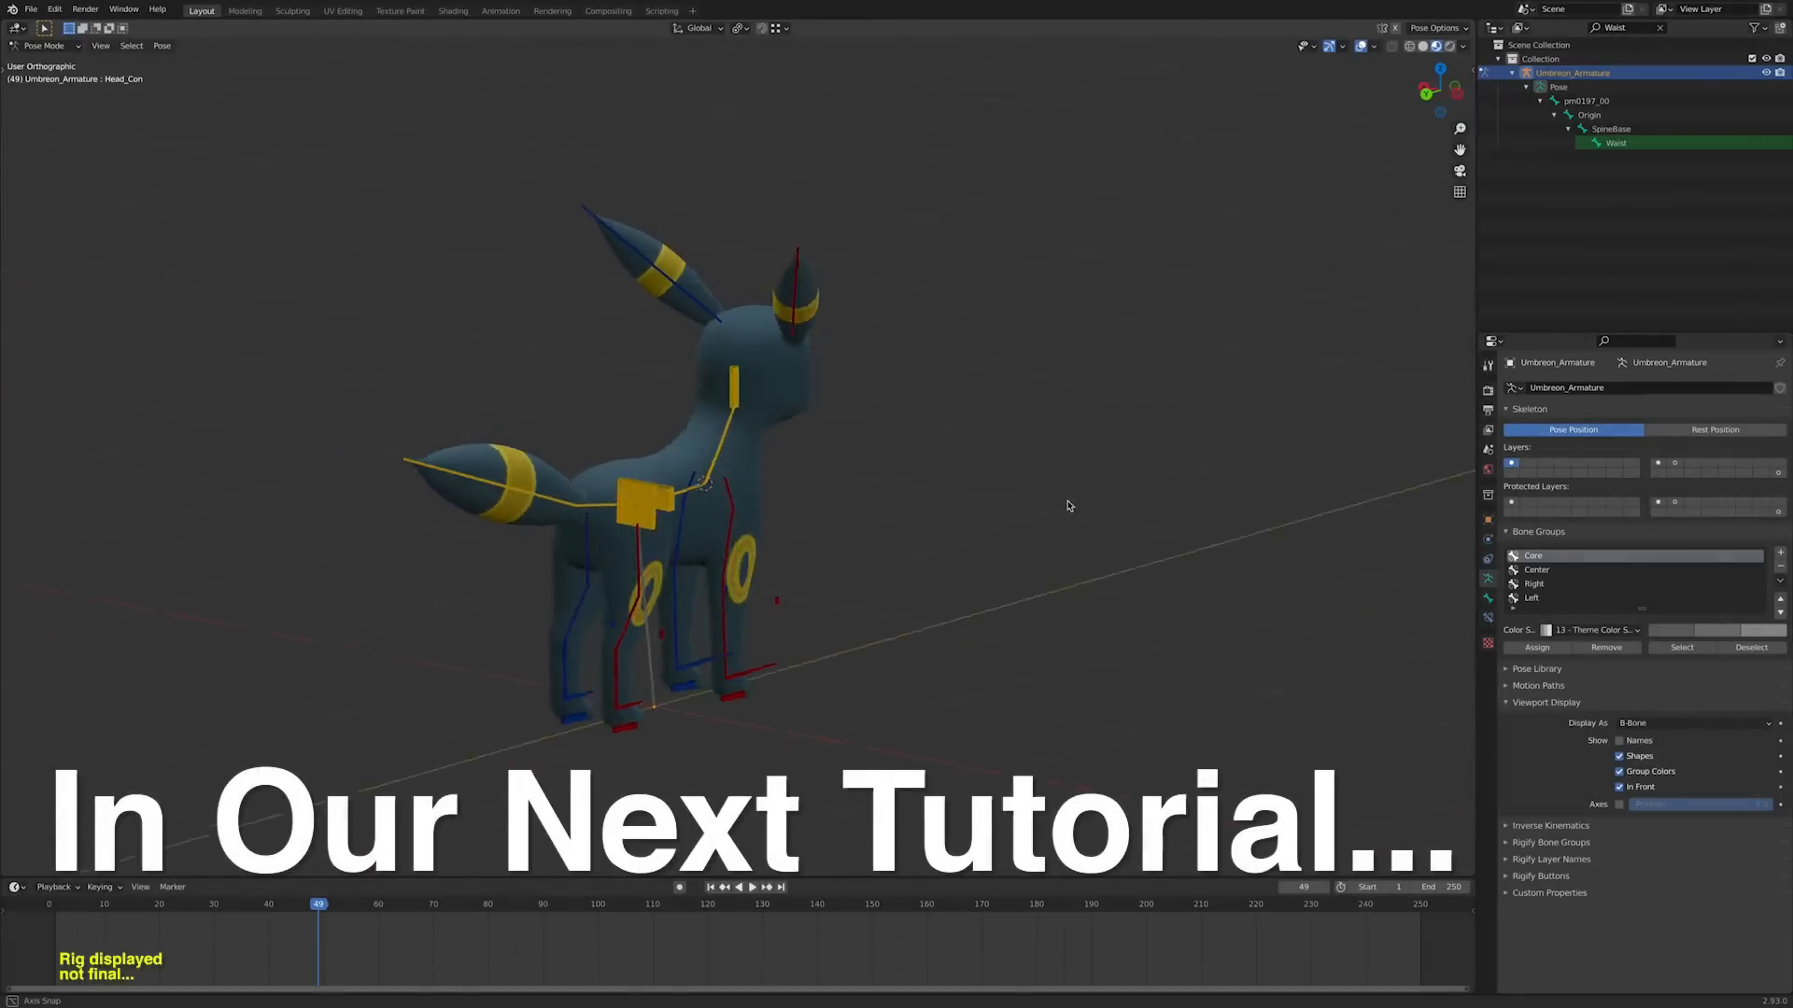
Step: Try out the Umbreon rig's SpineCon and SpineBase controls and show only the armature layer with the ear and tail bones
middle_click_drag(1269, 509, 461, 505)
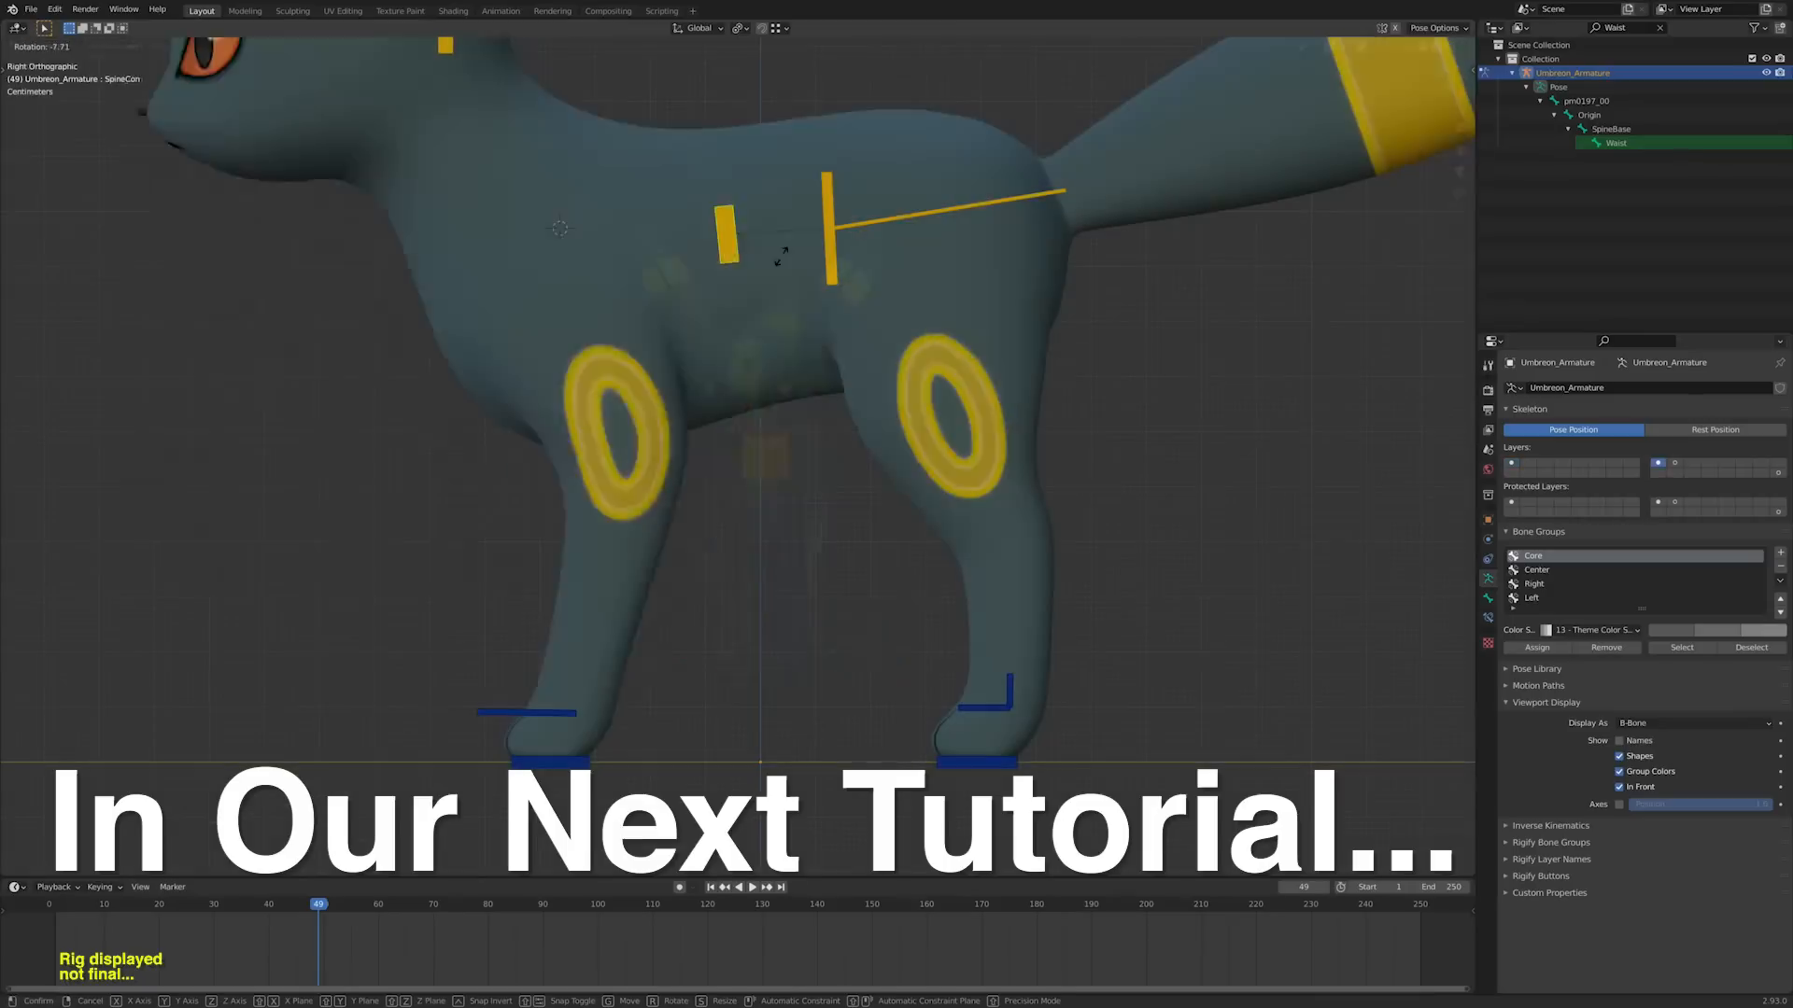
right_click(771, 238)
left_click(826, 244)
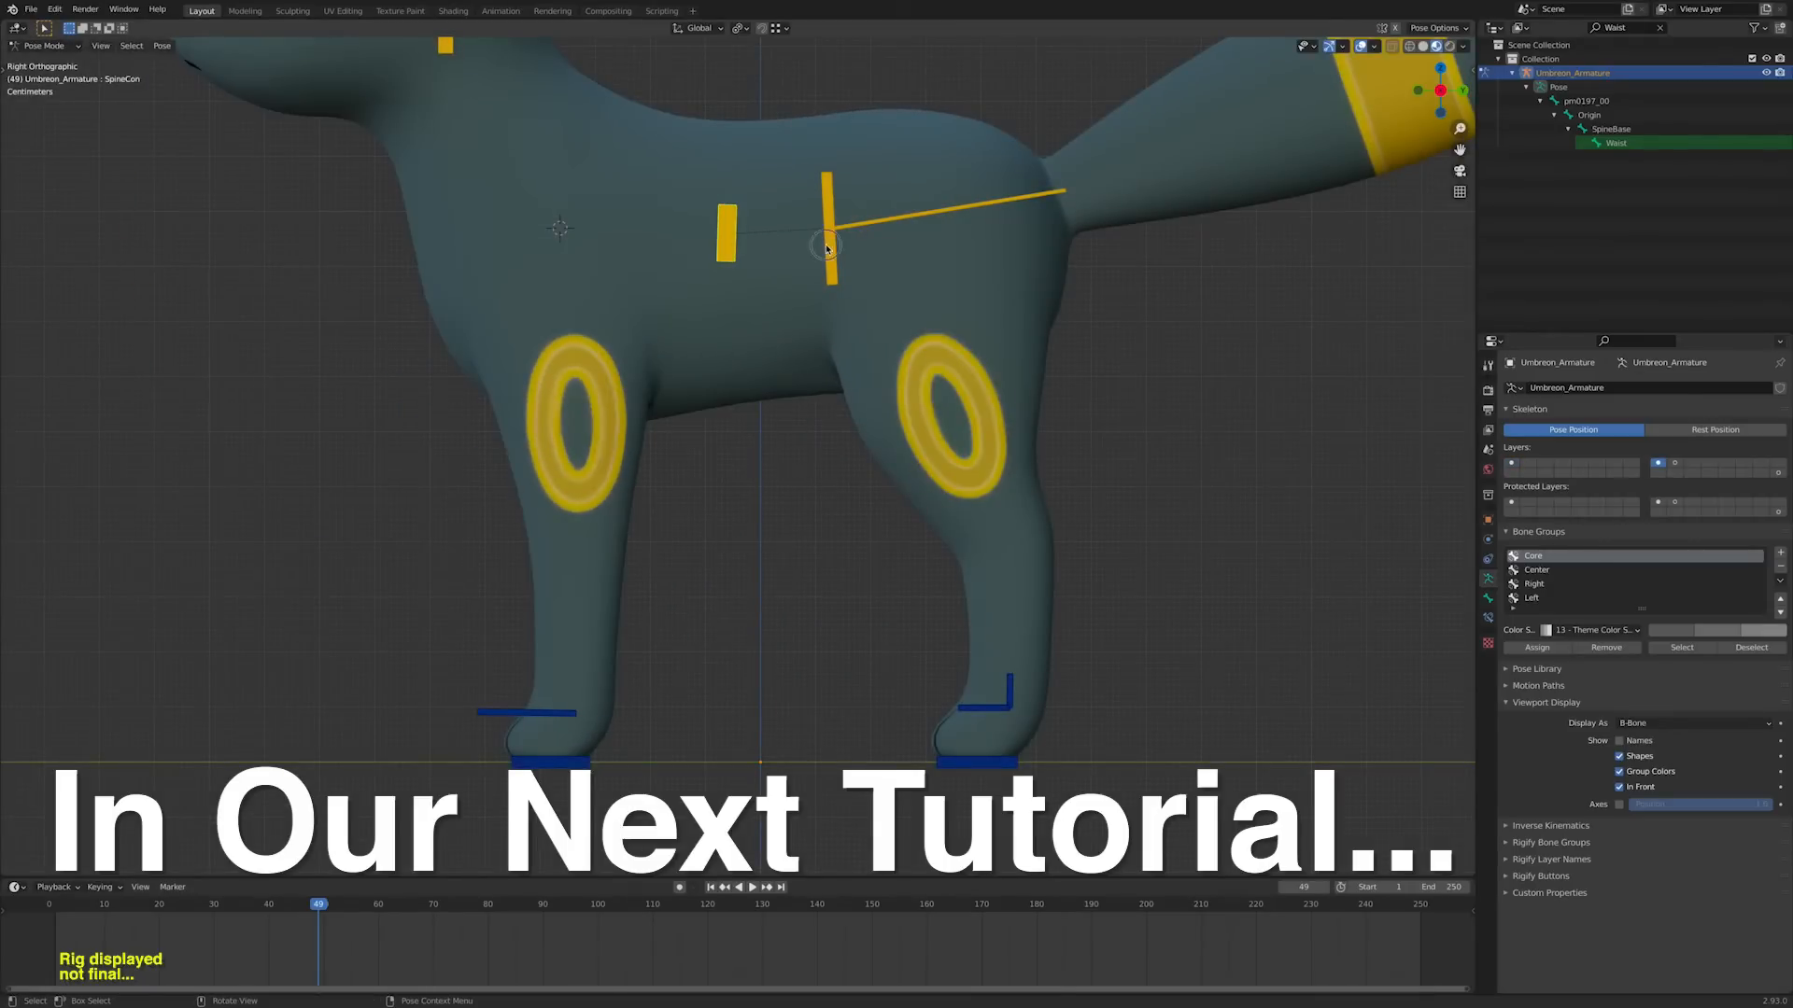
key("g")
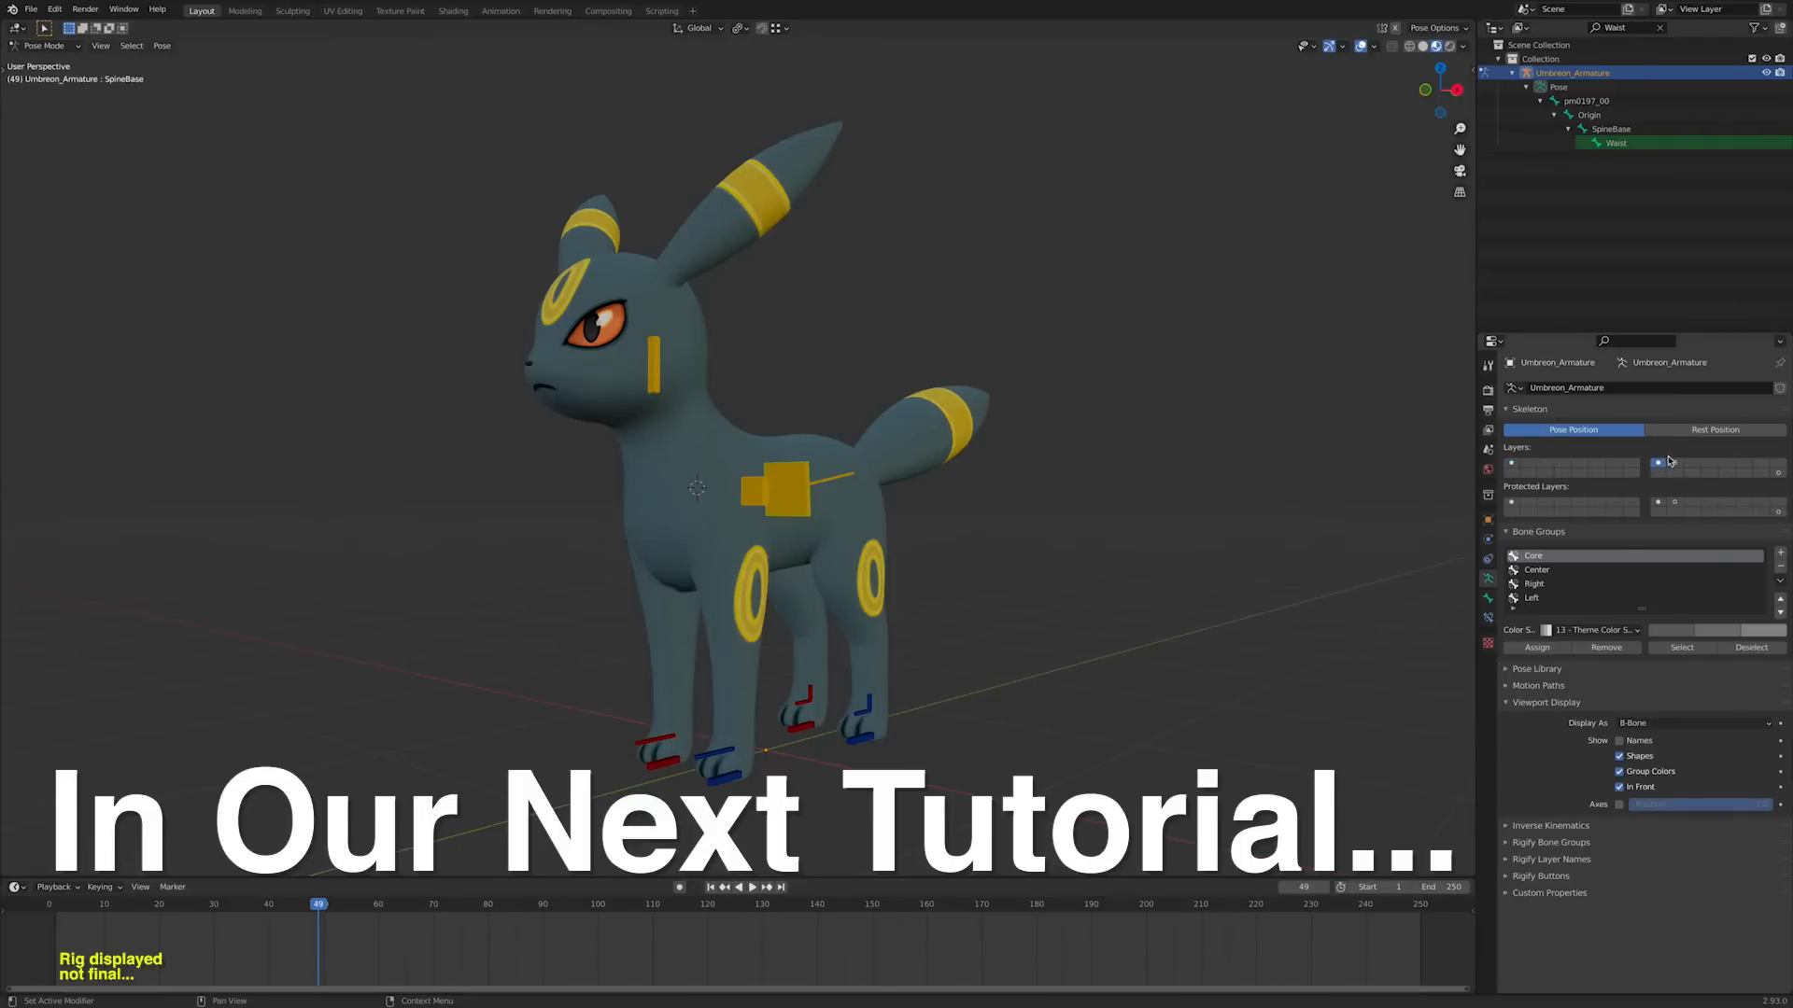
left_click(1673, 462)
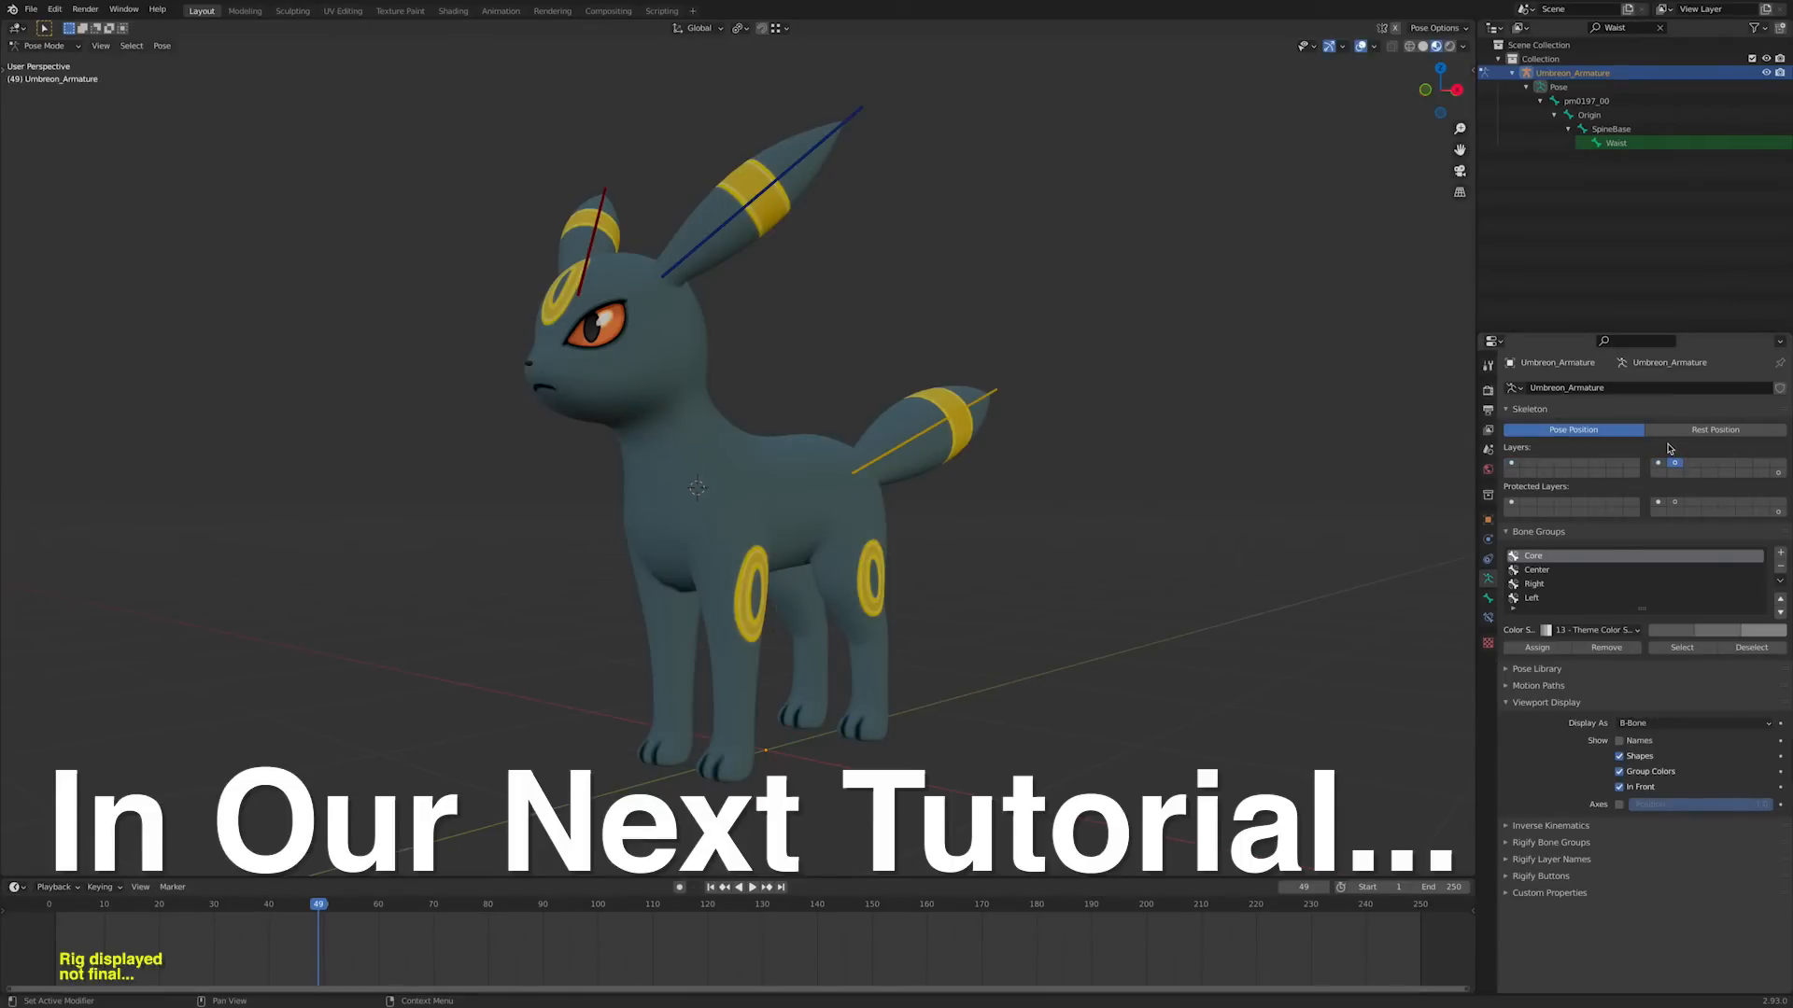
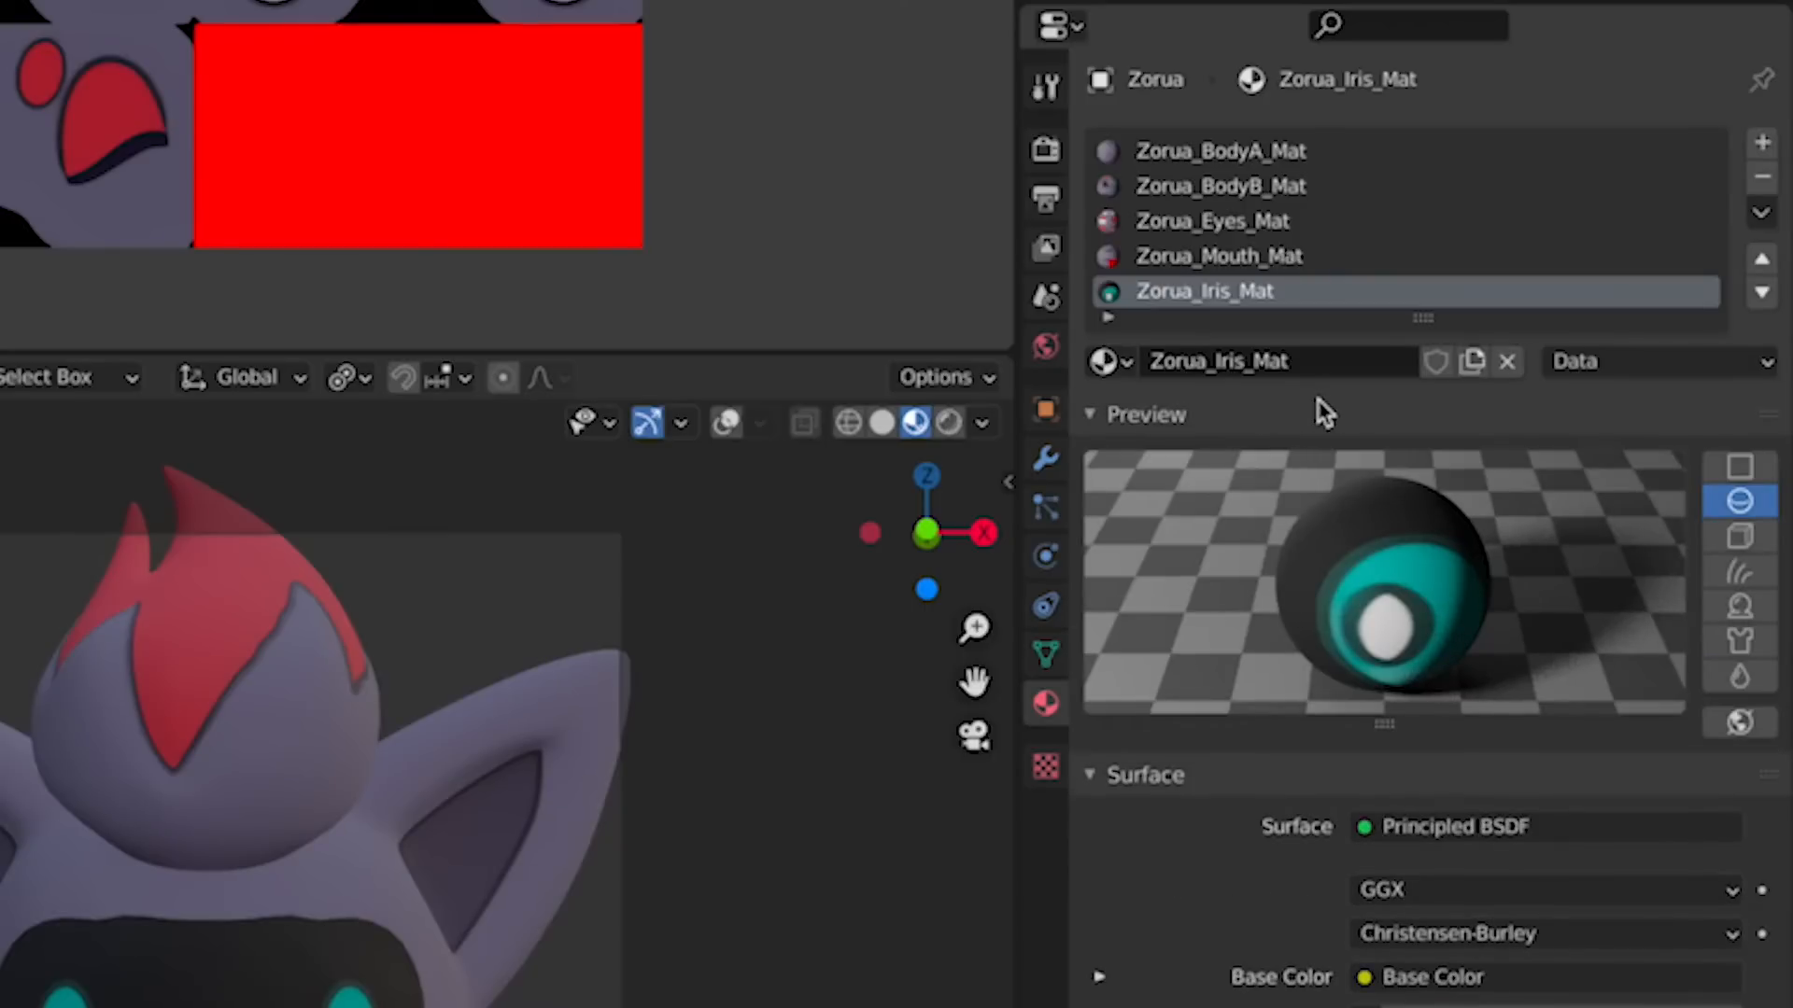
Step: Select the Zorua mesh faces assigned to Zorua_Iris_Mat in Edit Mode and delete them
left_click(1273, 224)
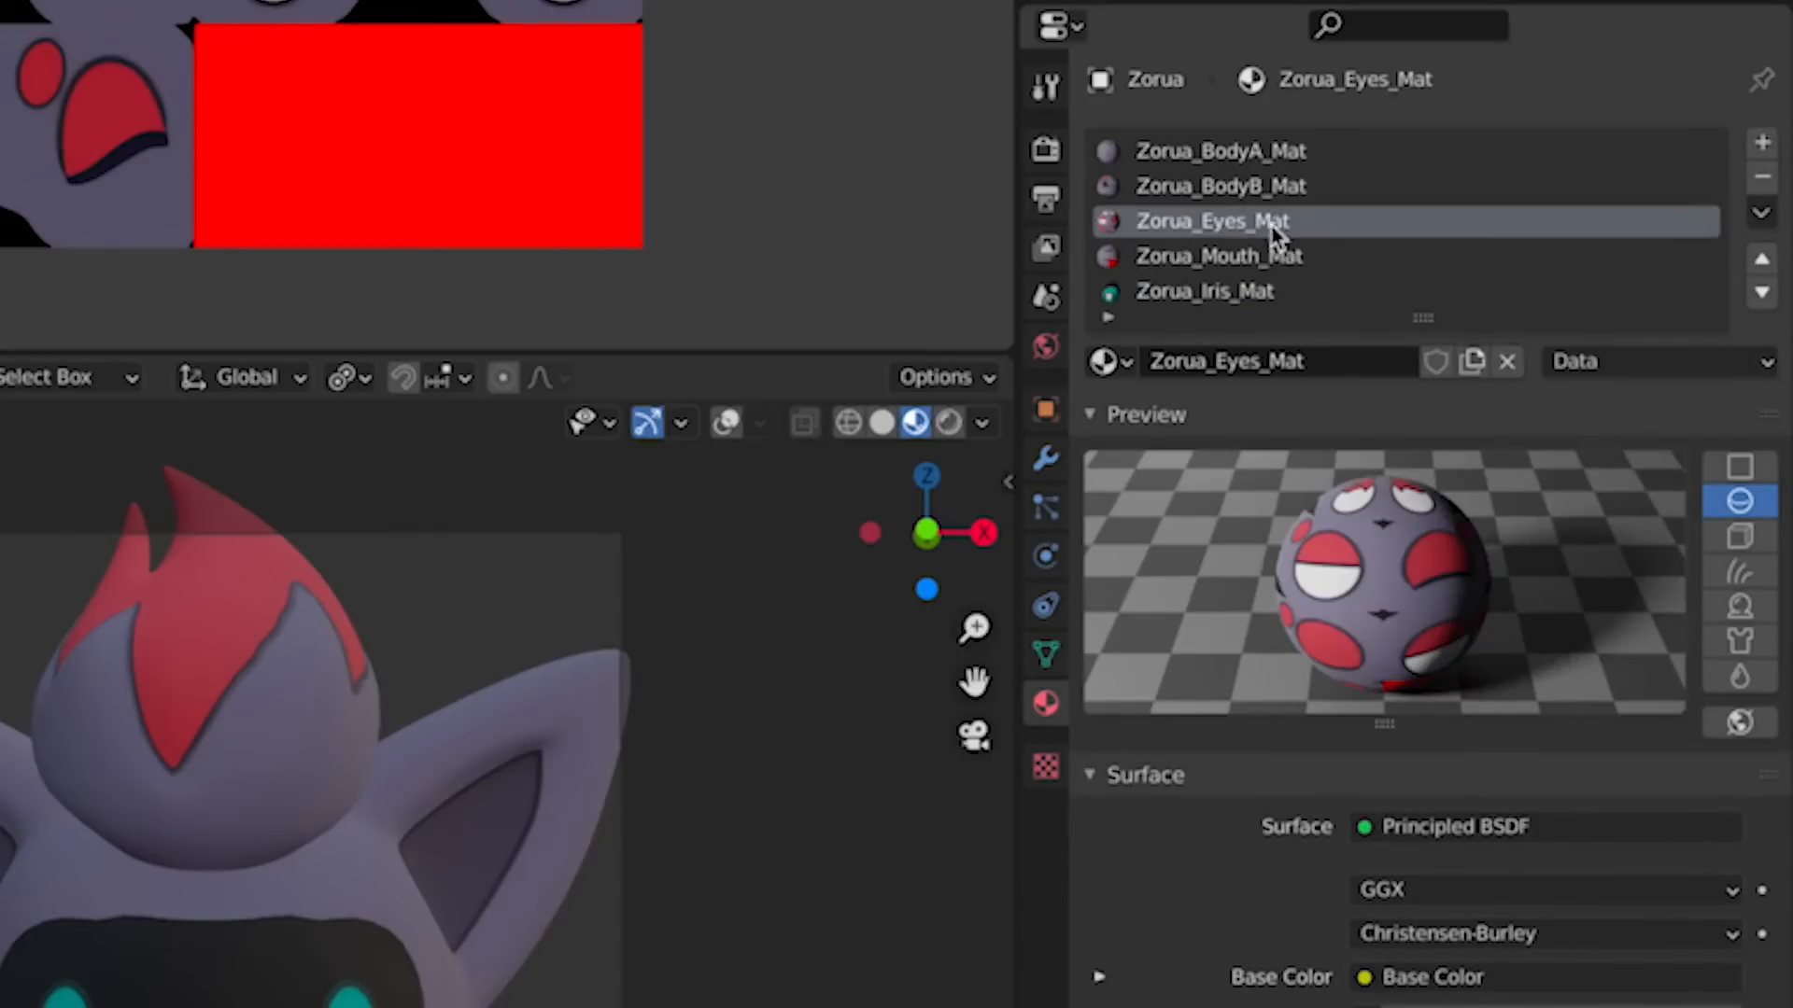
left_click(1288, 290)
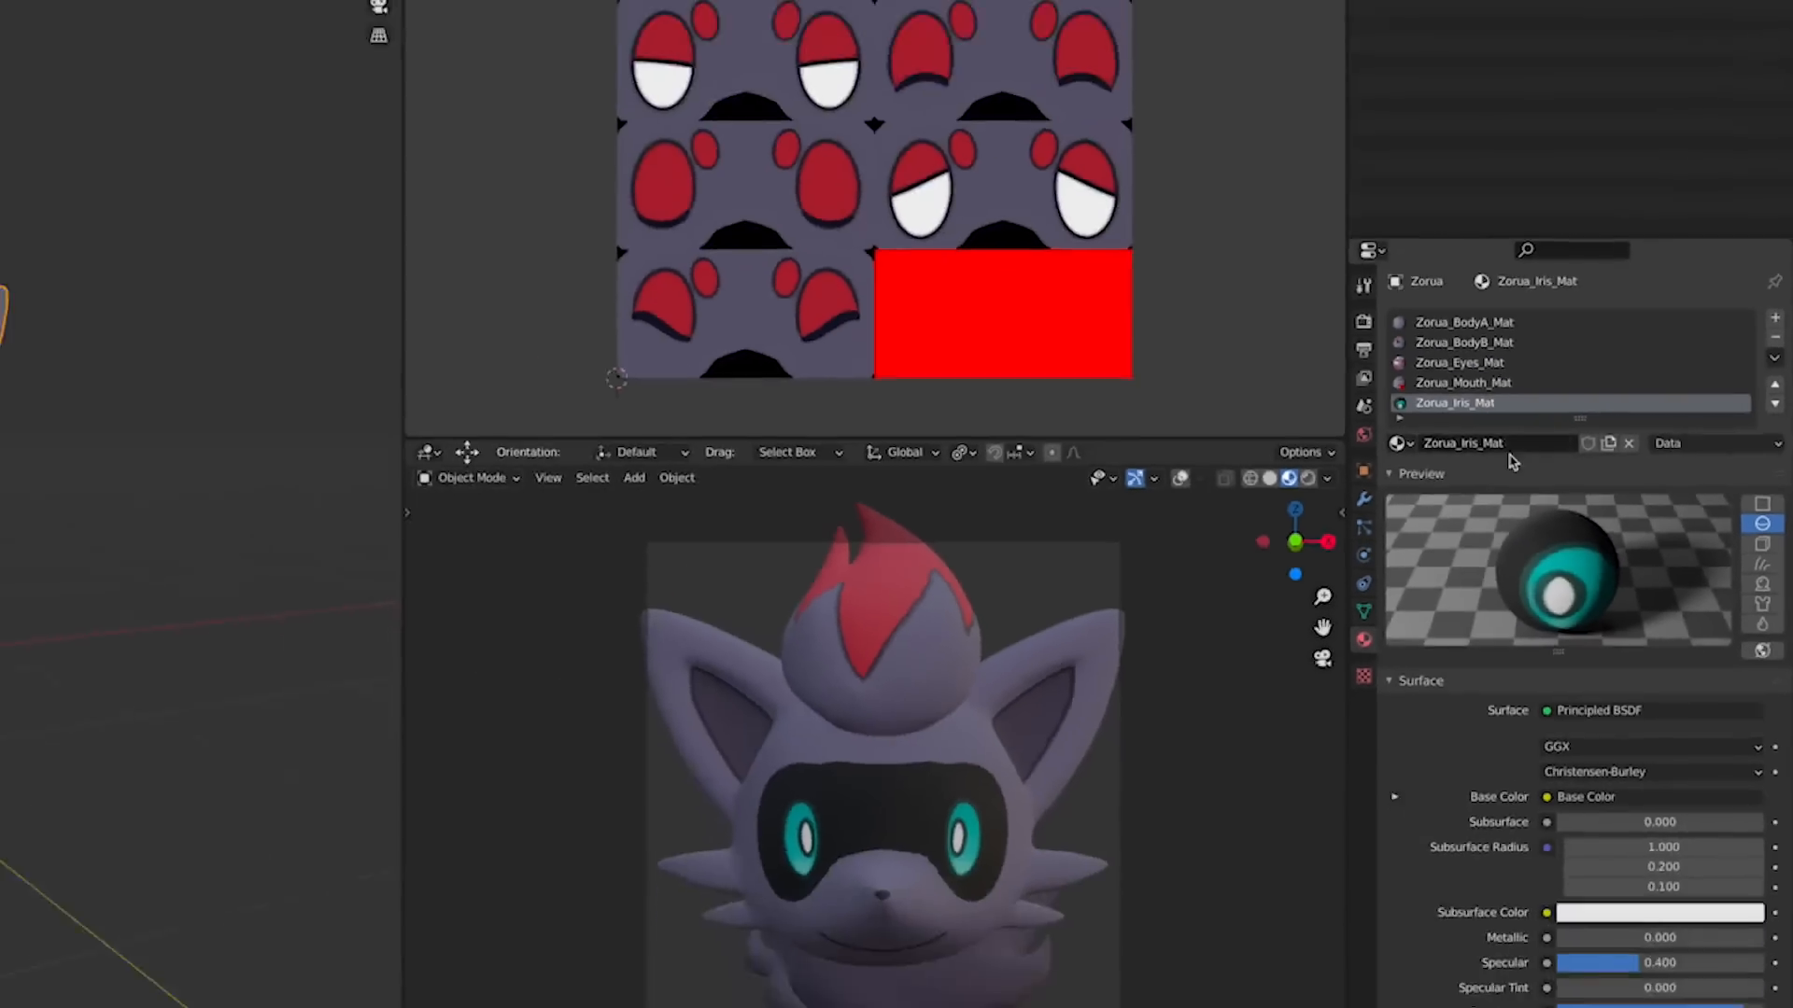
key("Tab")
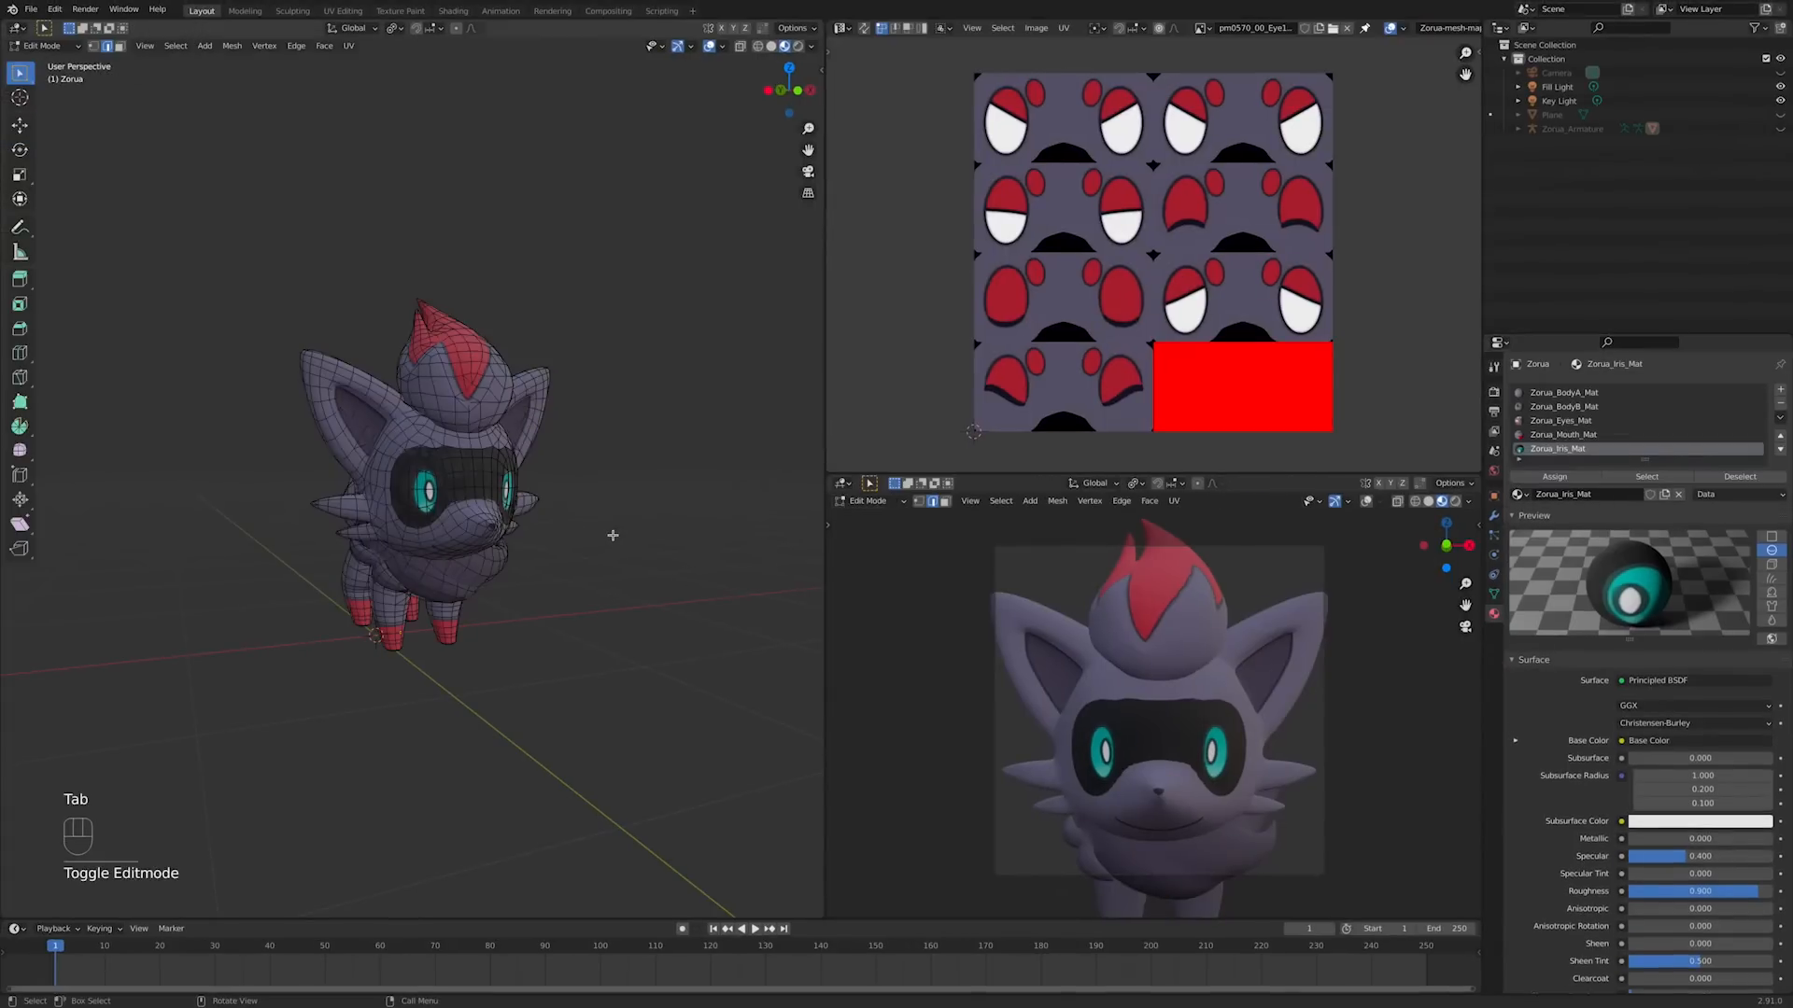
left_click(1647, 477)
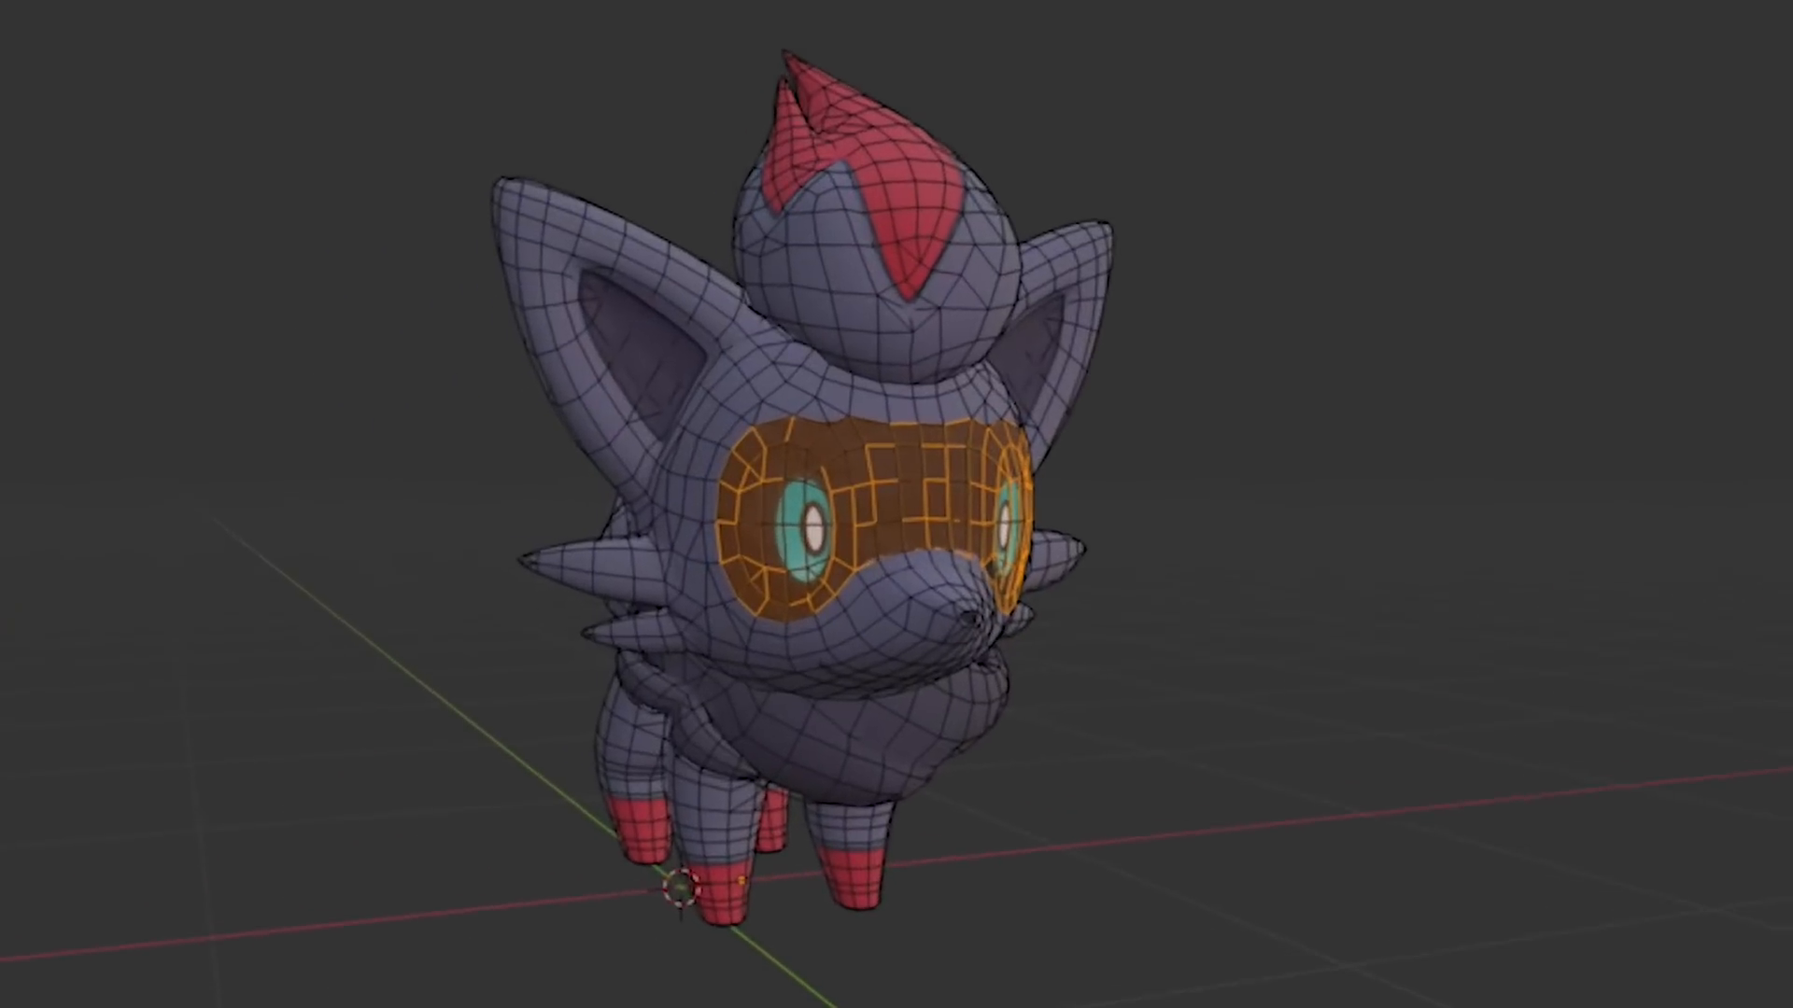
key("x")
left_click(1197, 558)
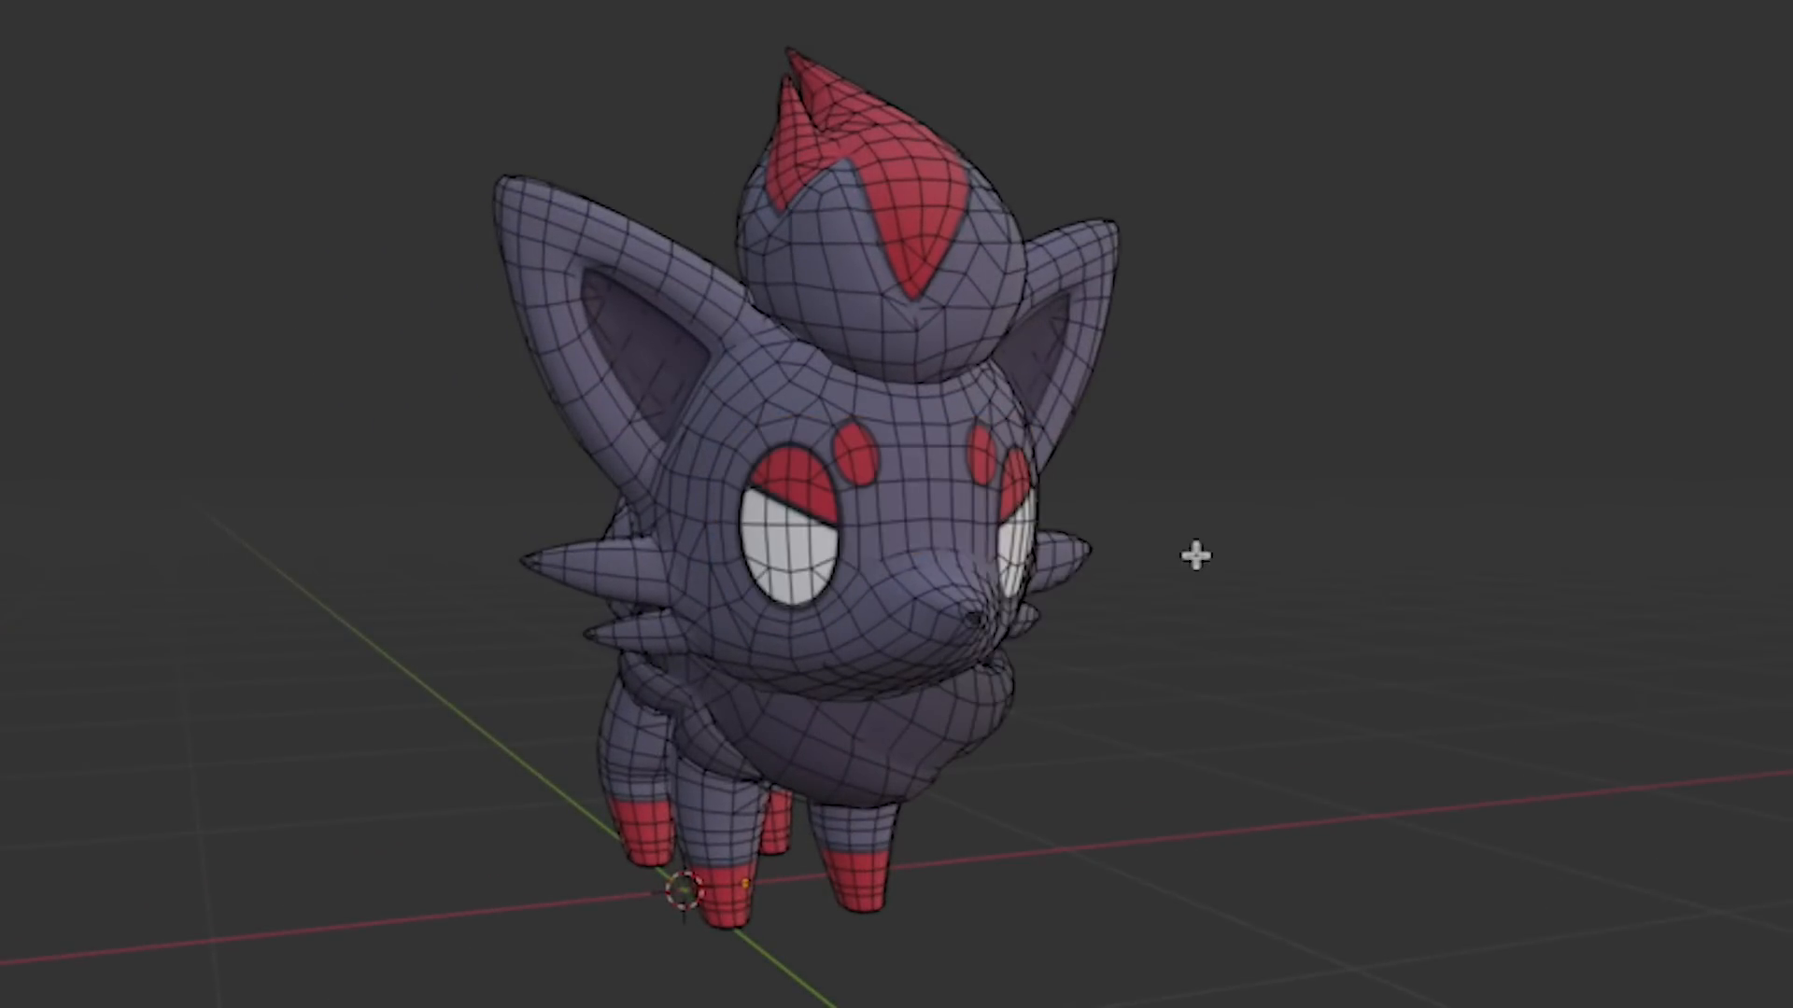
Step: Return to Object Mode and remove the Zorua_Iris_Mat material slot from the Zorua mesh
key("Tab")
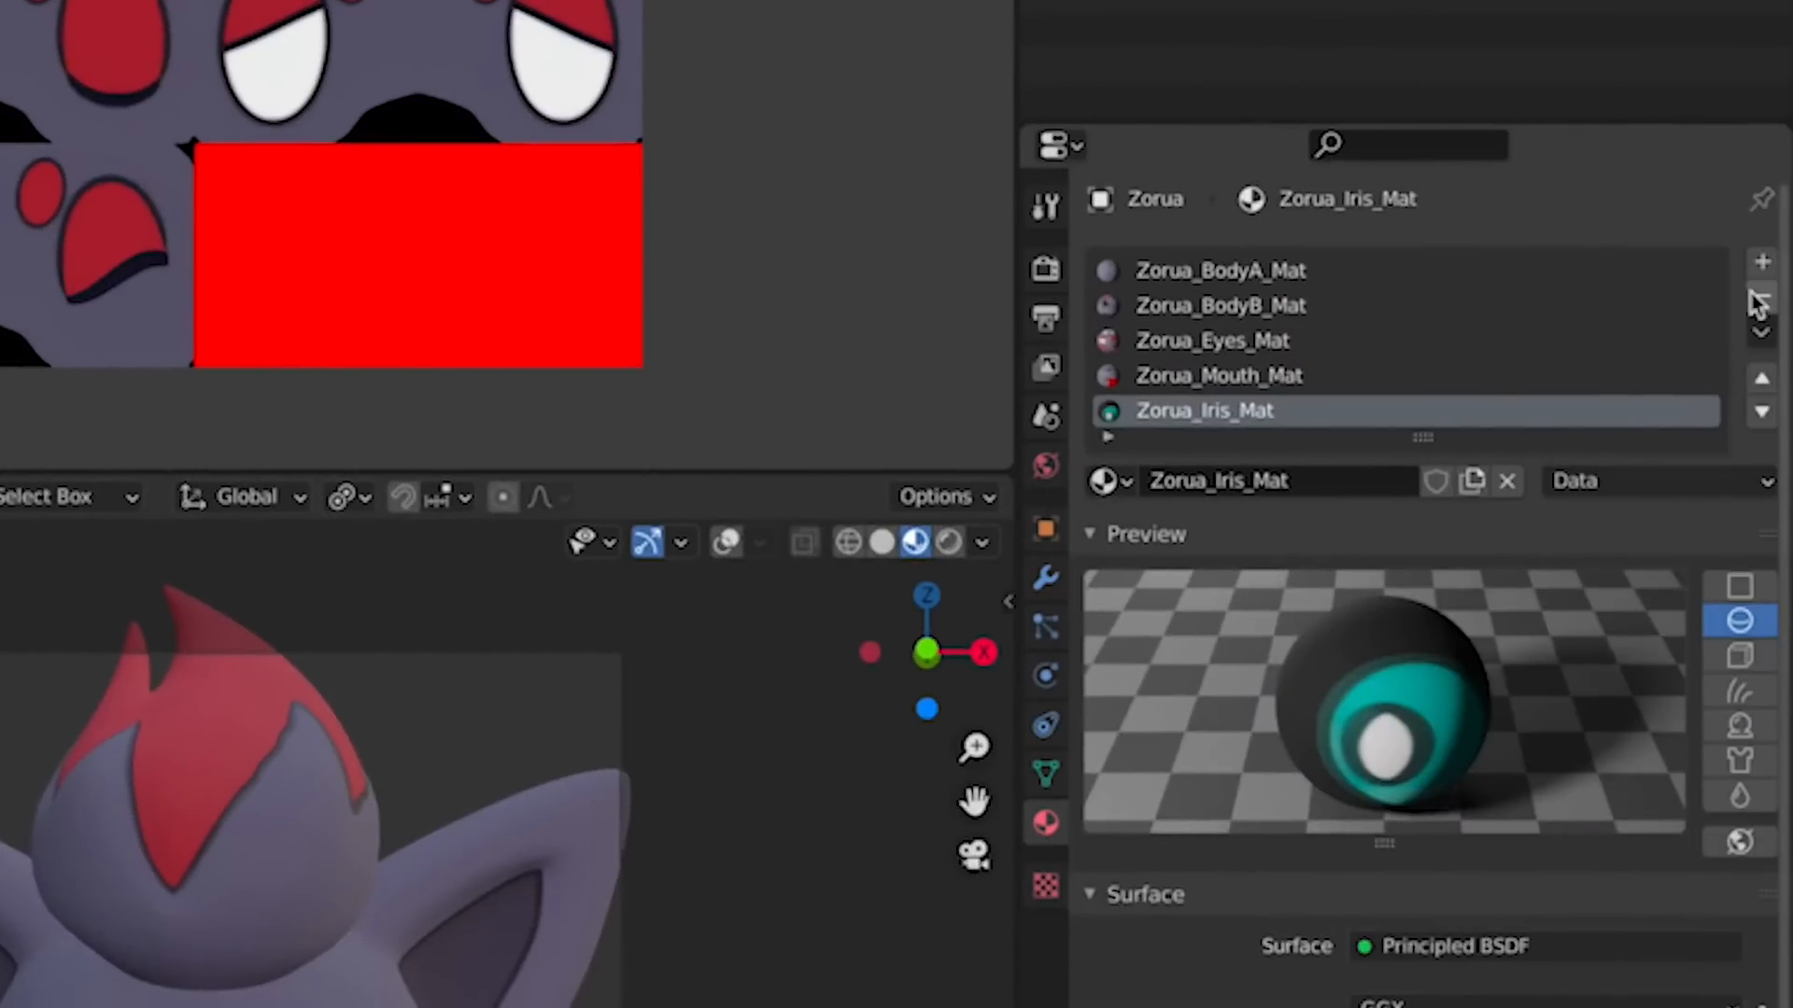
left_click(1760, 298)
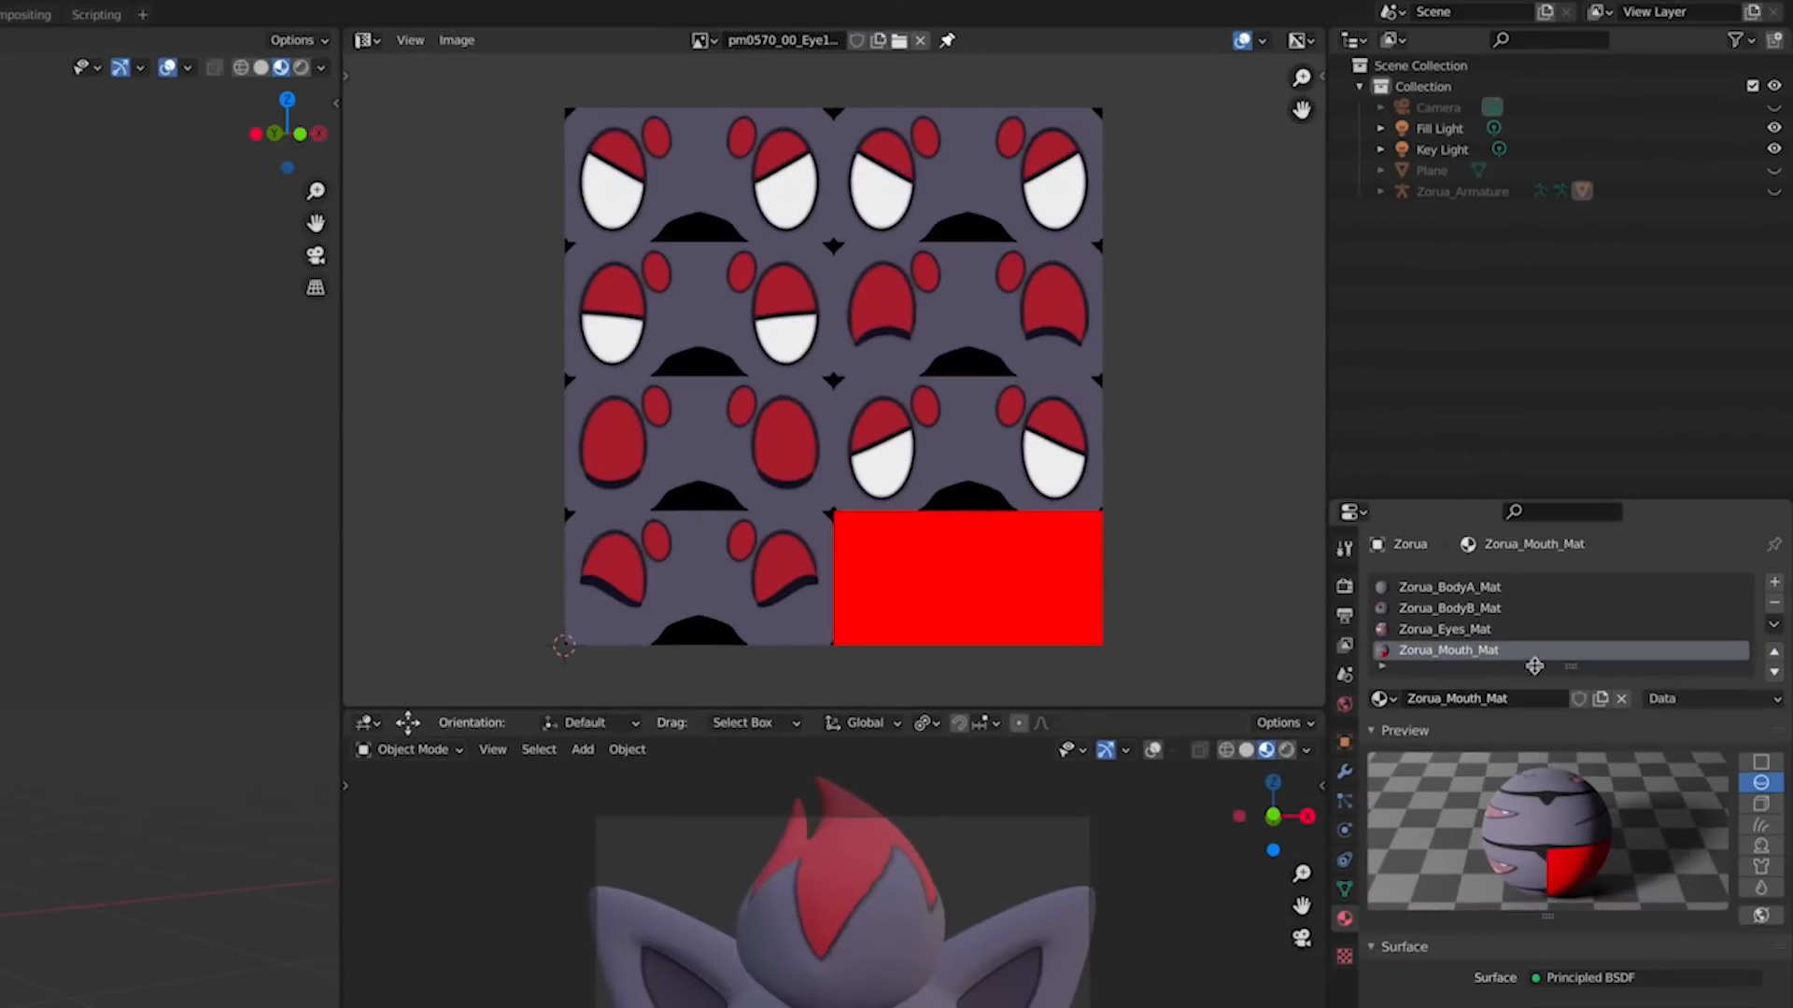
Step: Display the Zorua_Eyes_Mat nodes in the Shader Editor and open the image file browser for the Base Color texture
left_click(1514, 632)
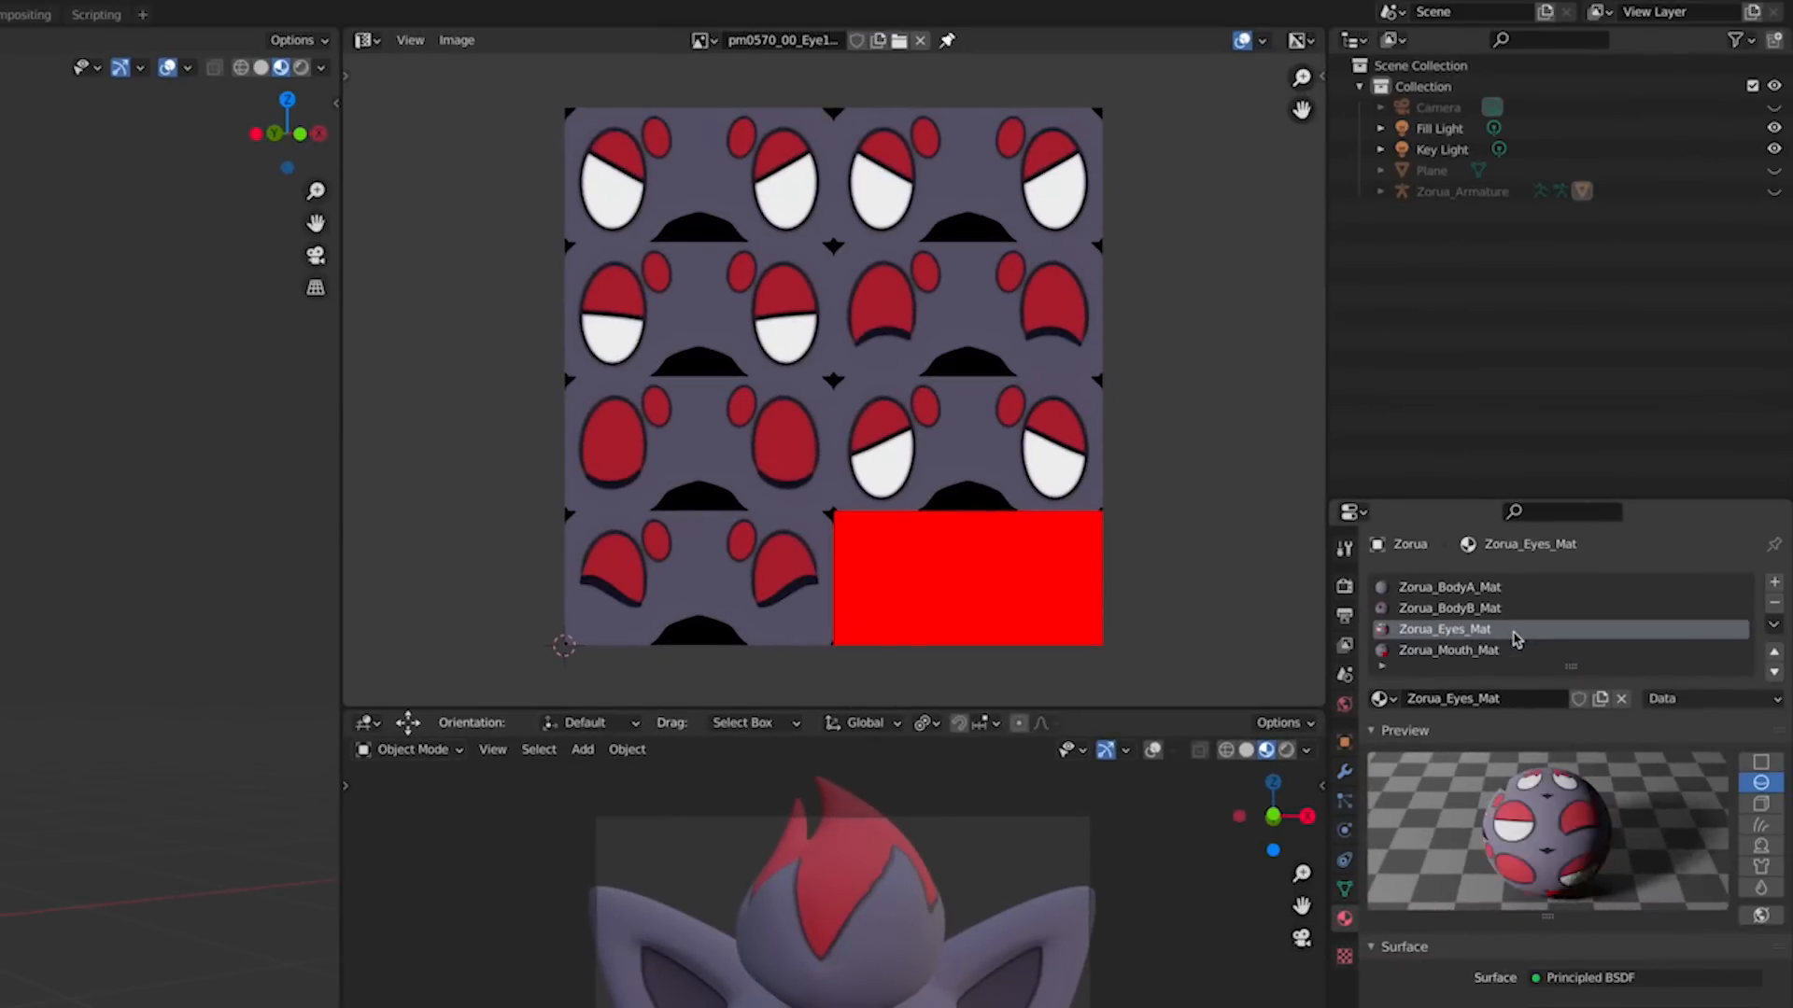
left_click(365, 40)
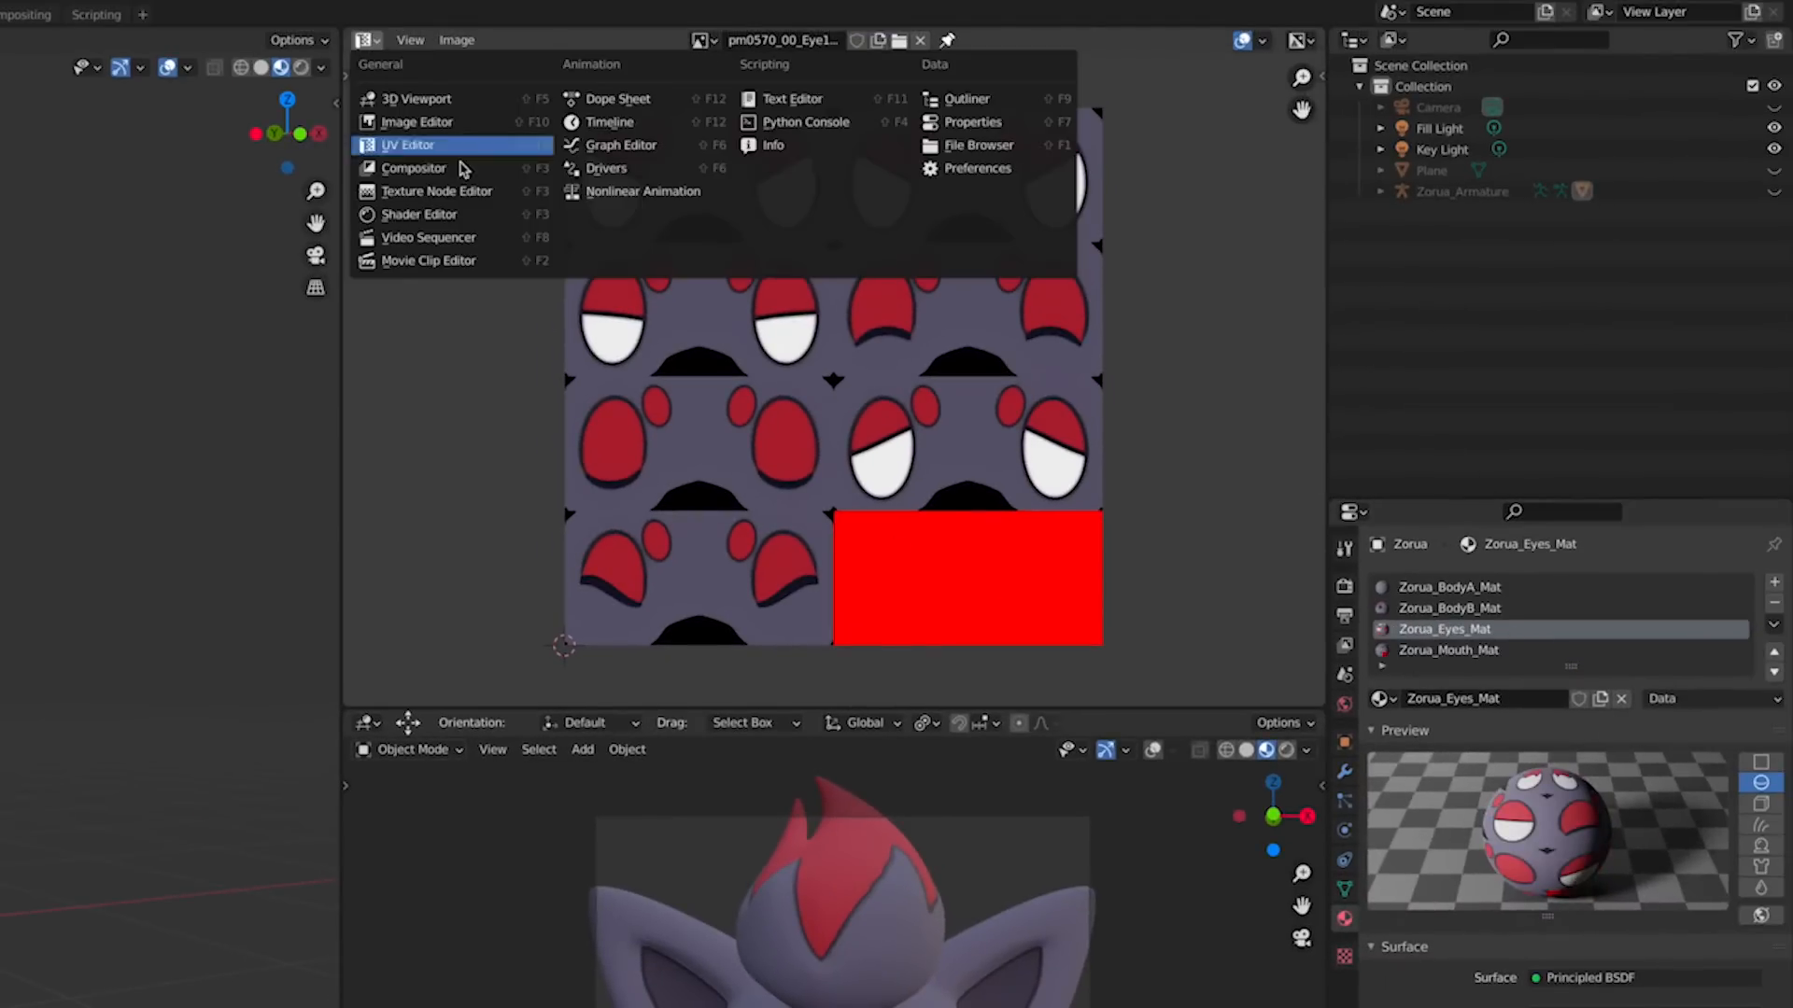
left_click(482, 215)
middle_click_drag(483, 215, 672, 380)
scroll(598, 422, "up", 3)
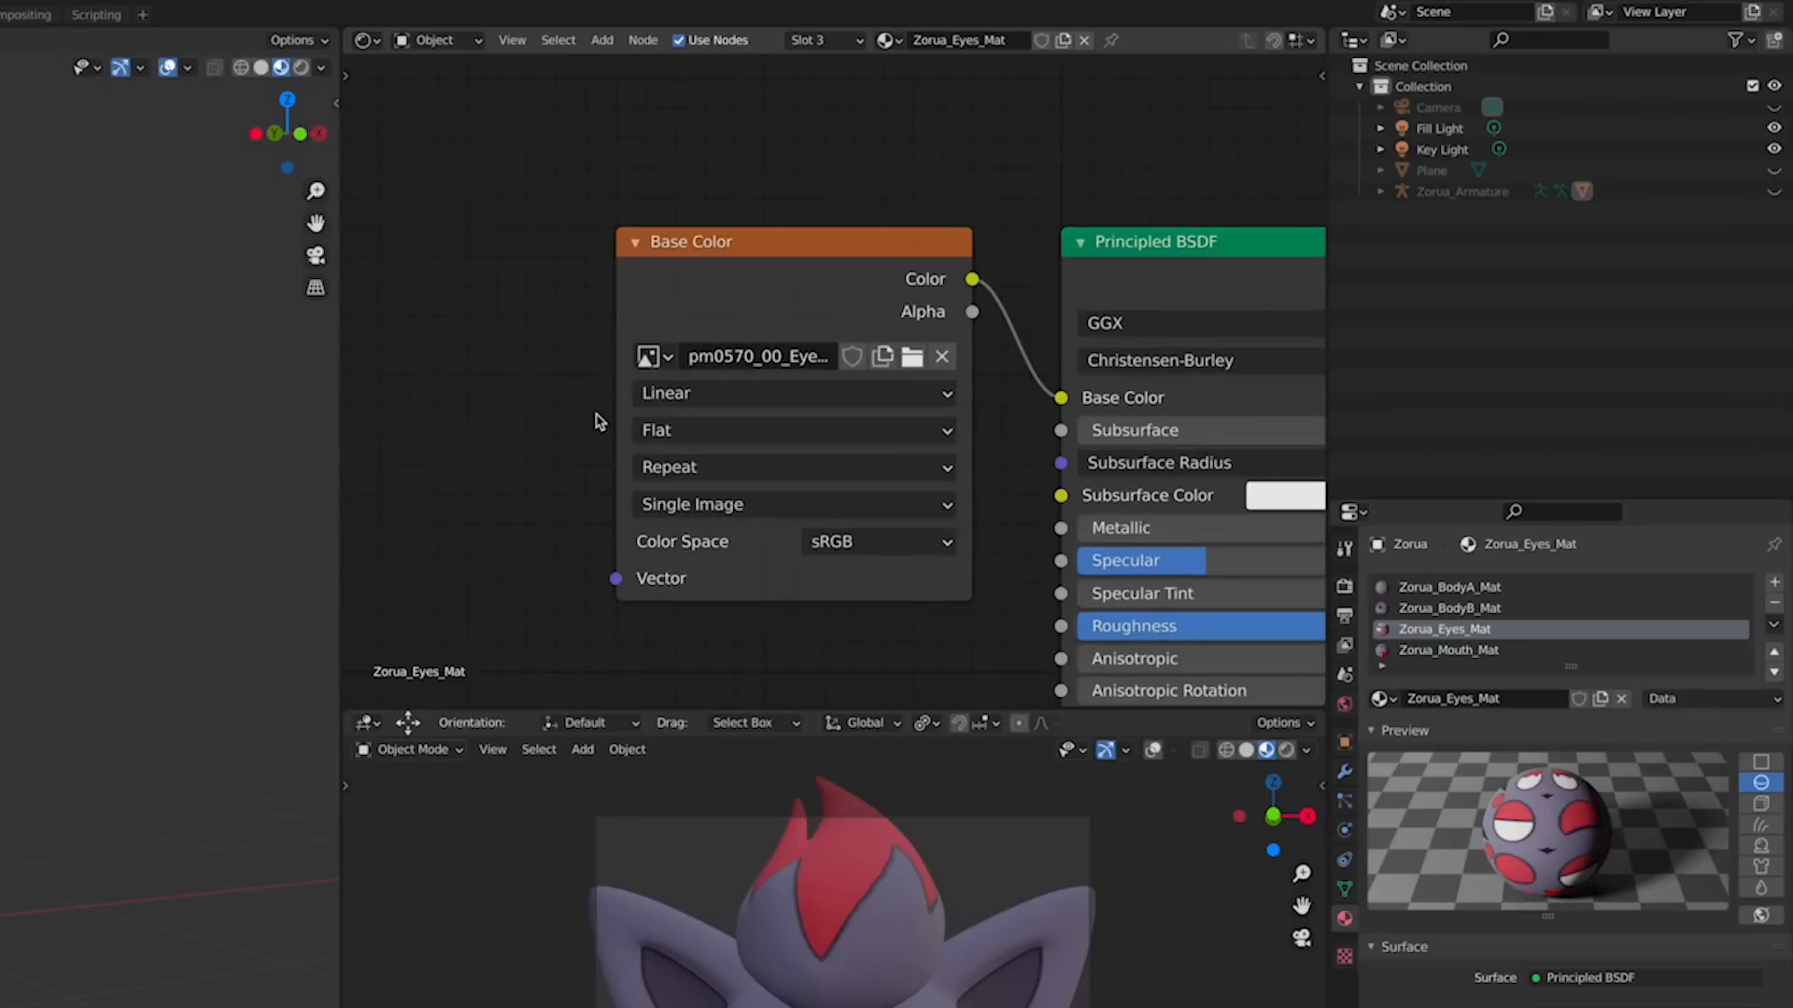
left_click(912, 356)
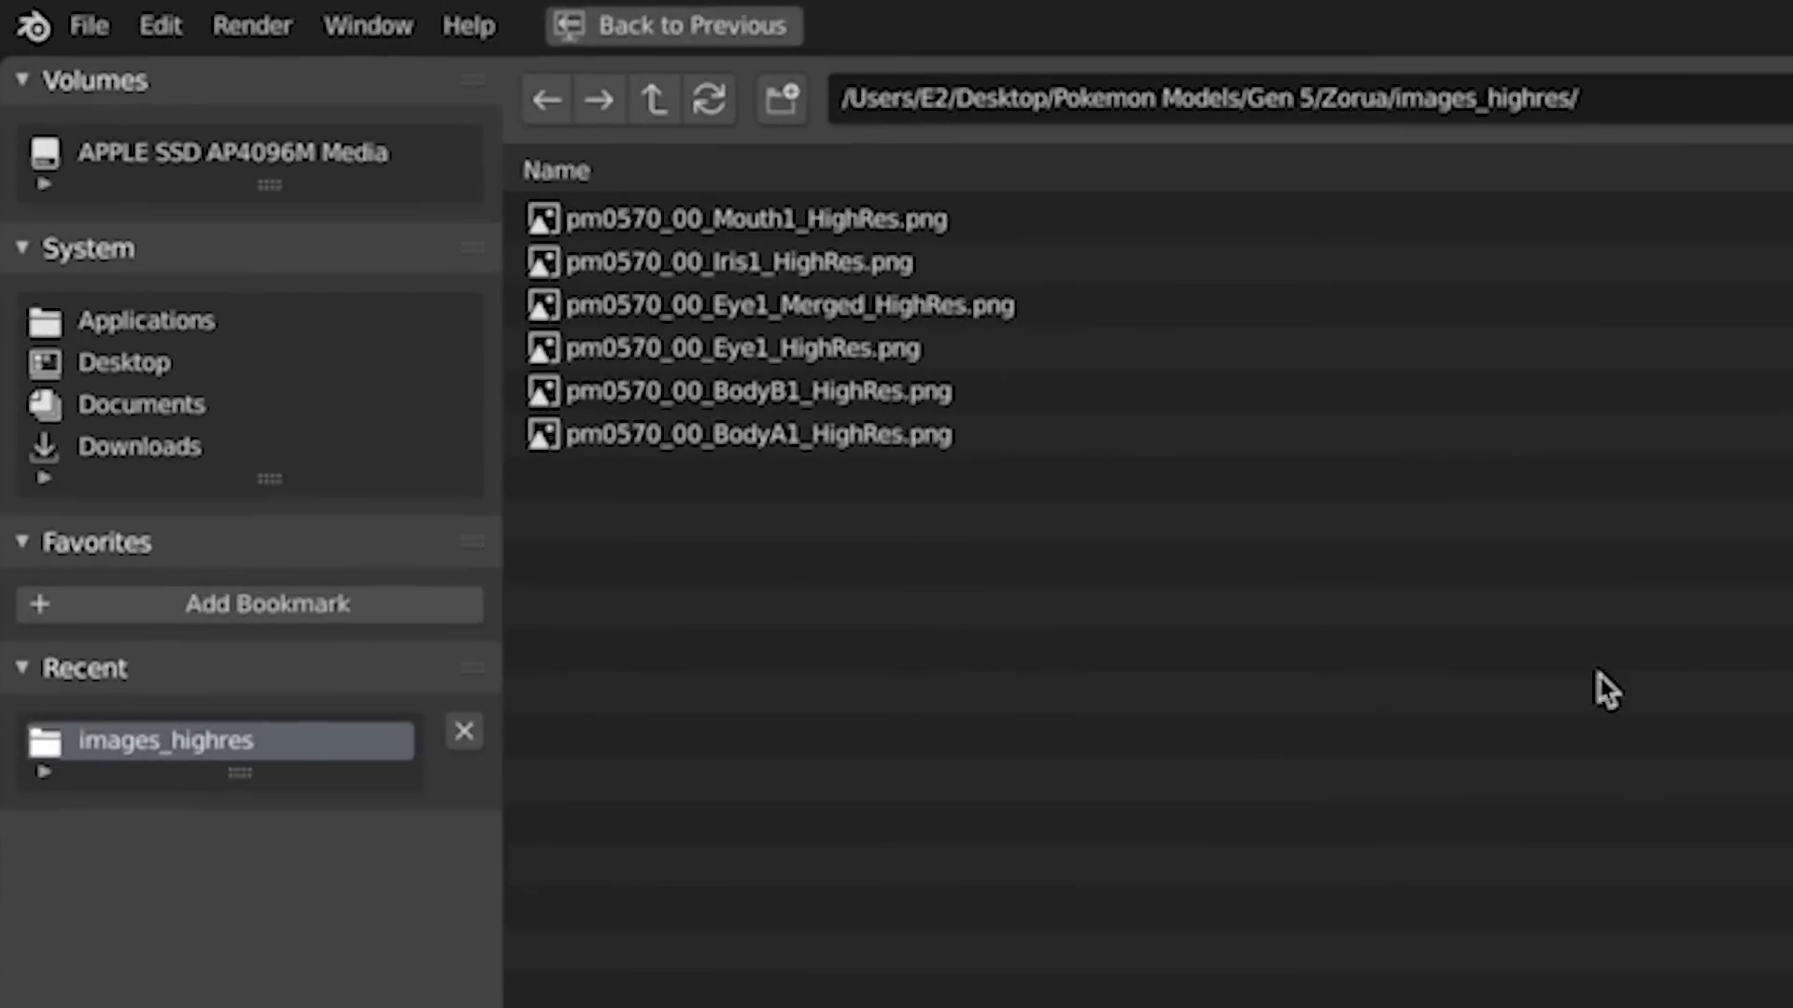
Step: Load pm0570_00_Eye1_Merged_HighRes.png into the Base Color texture of Zorua_Eyes_Mat and add Texture Coordinate and Mapping nodes to it
left_click(1151, 306)
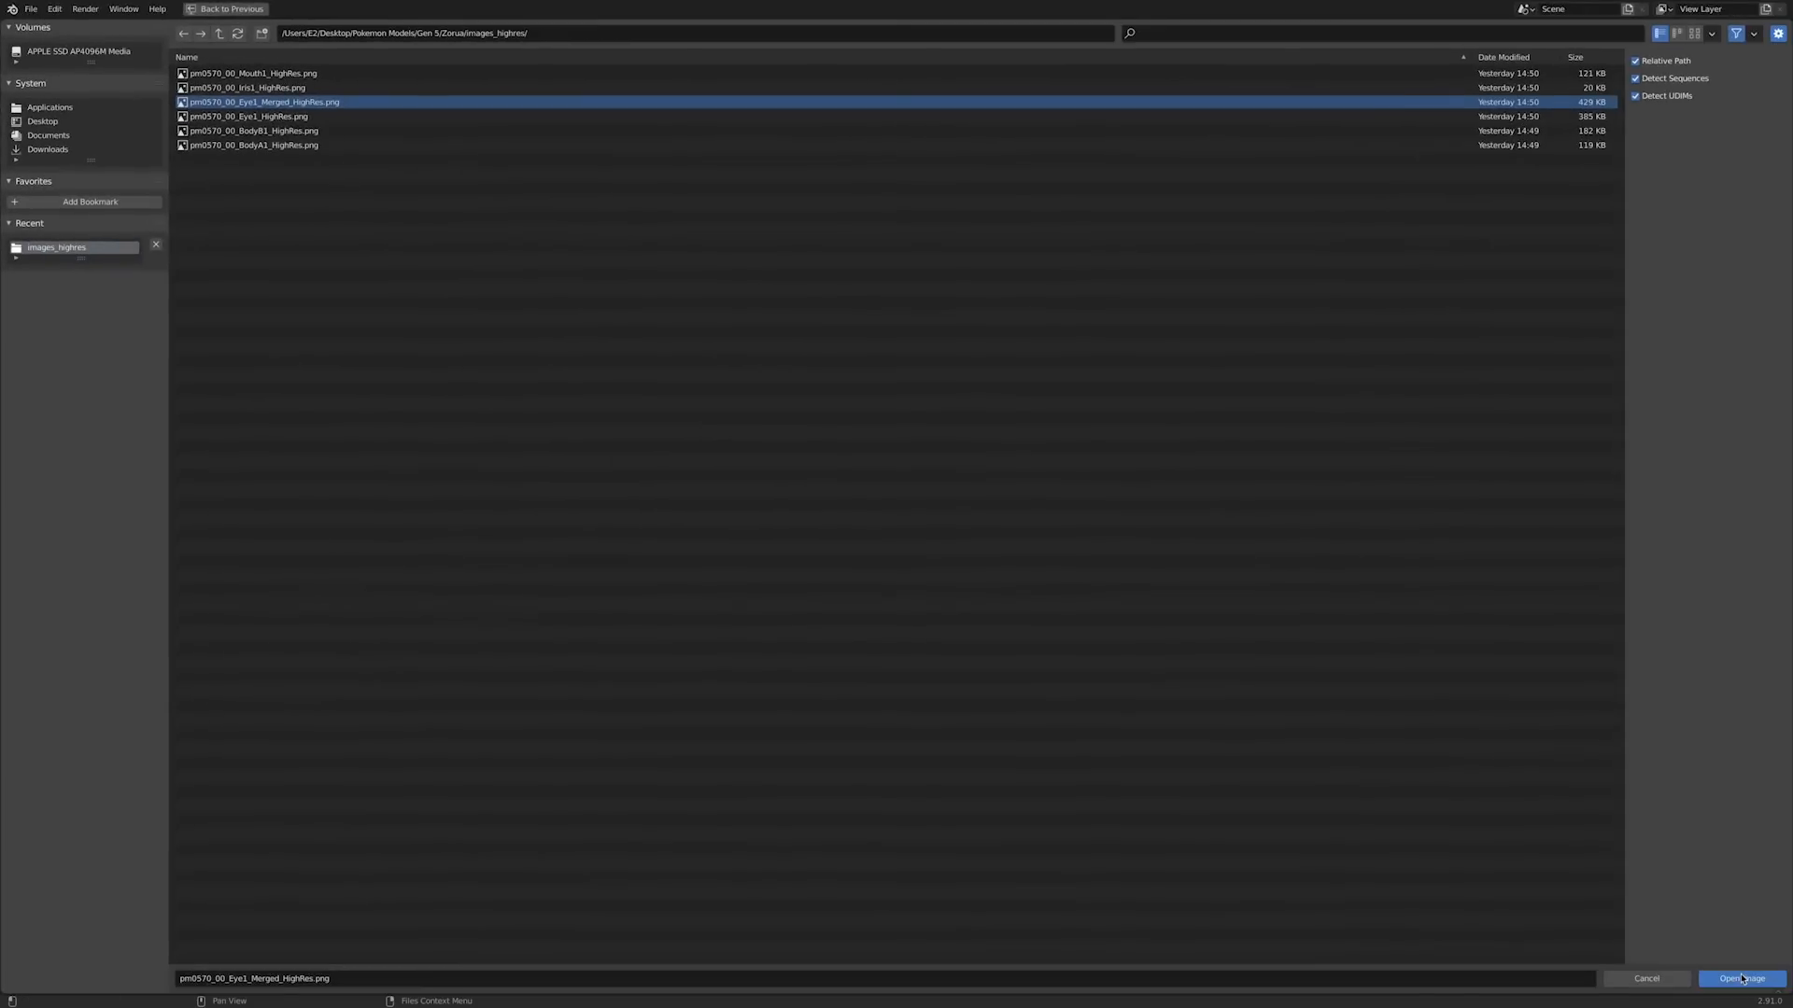
left_click(1741, 979)
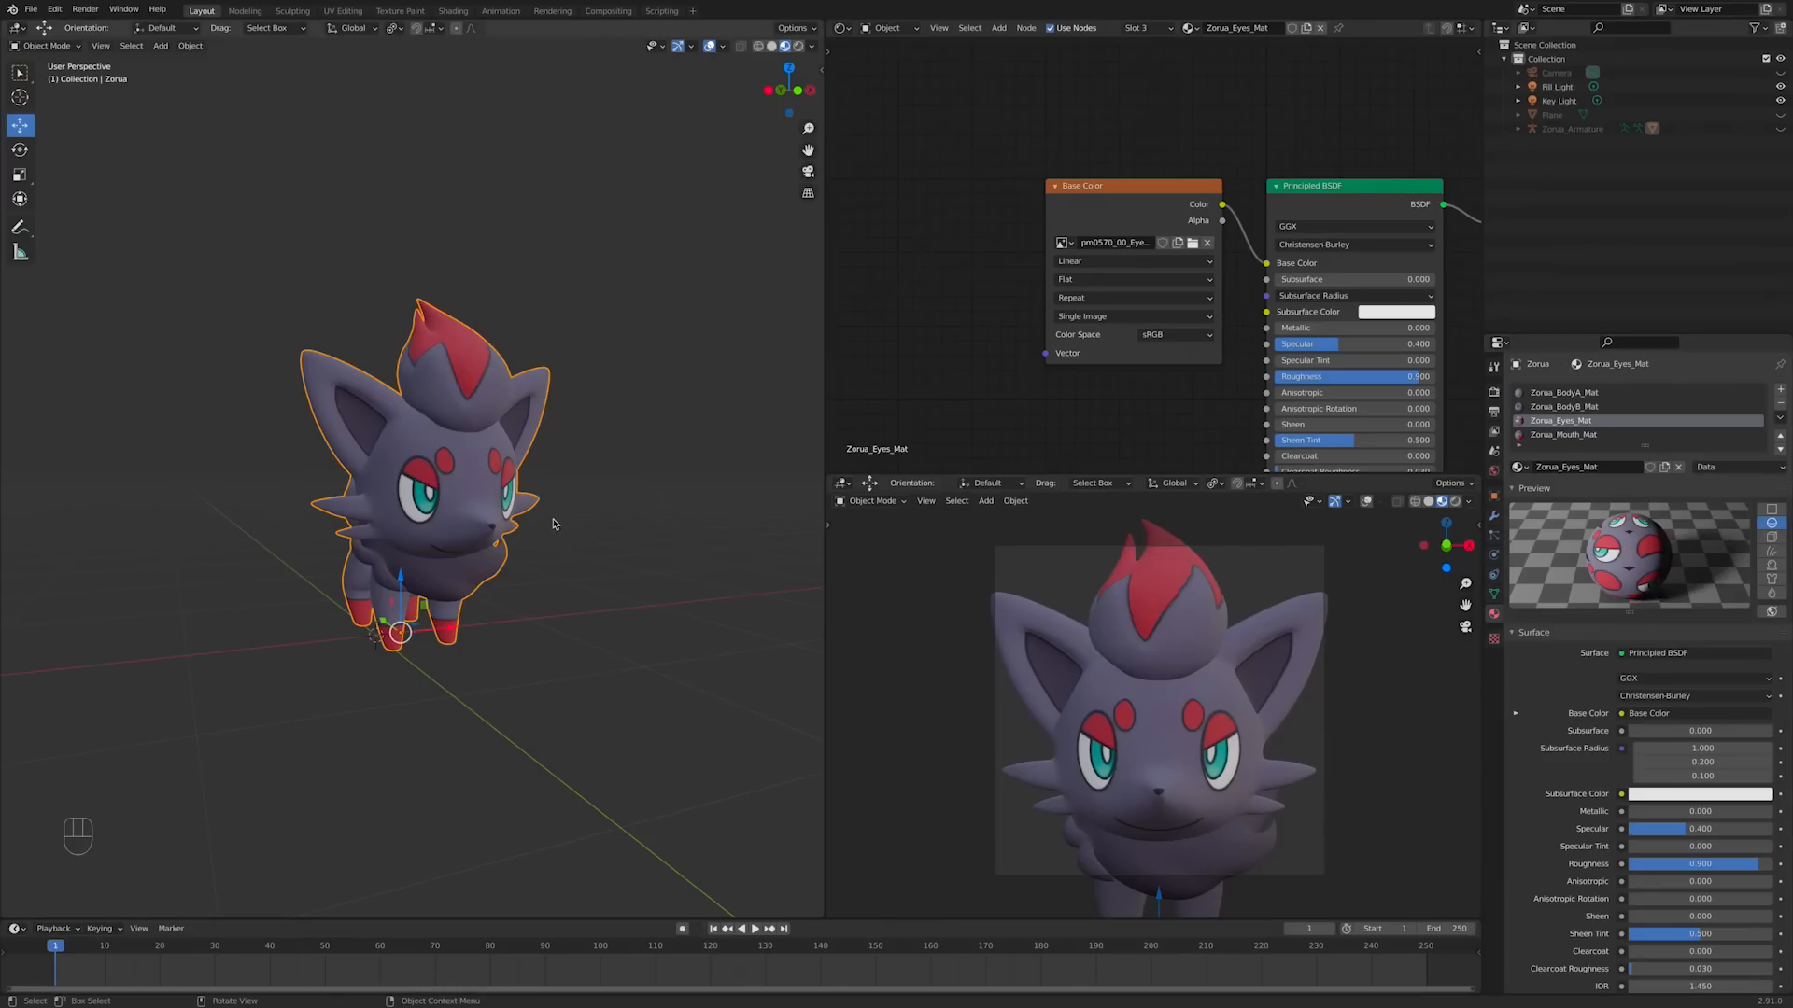
scroll(1218, 350, "down", 3)
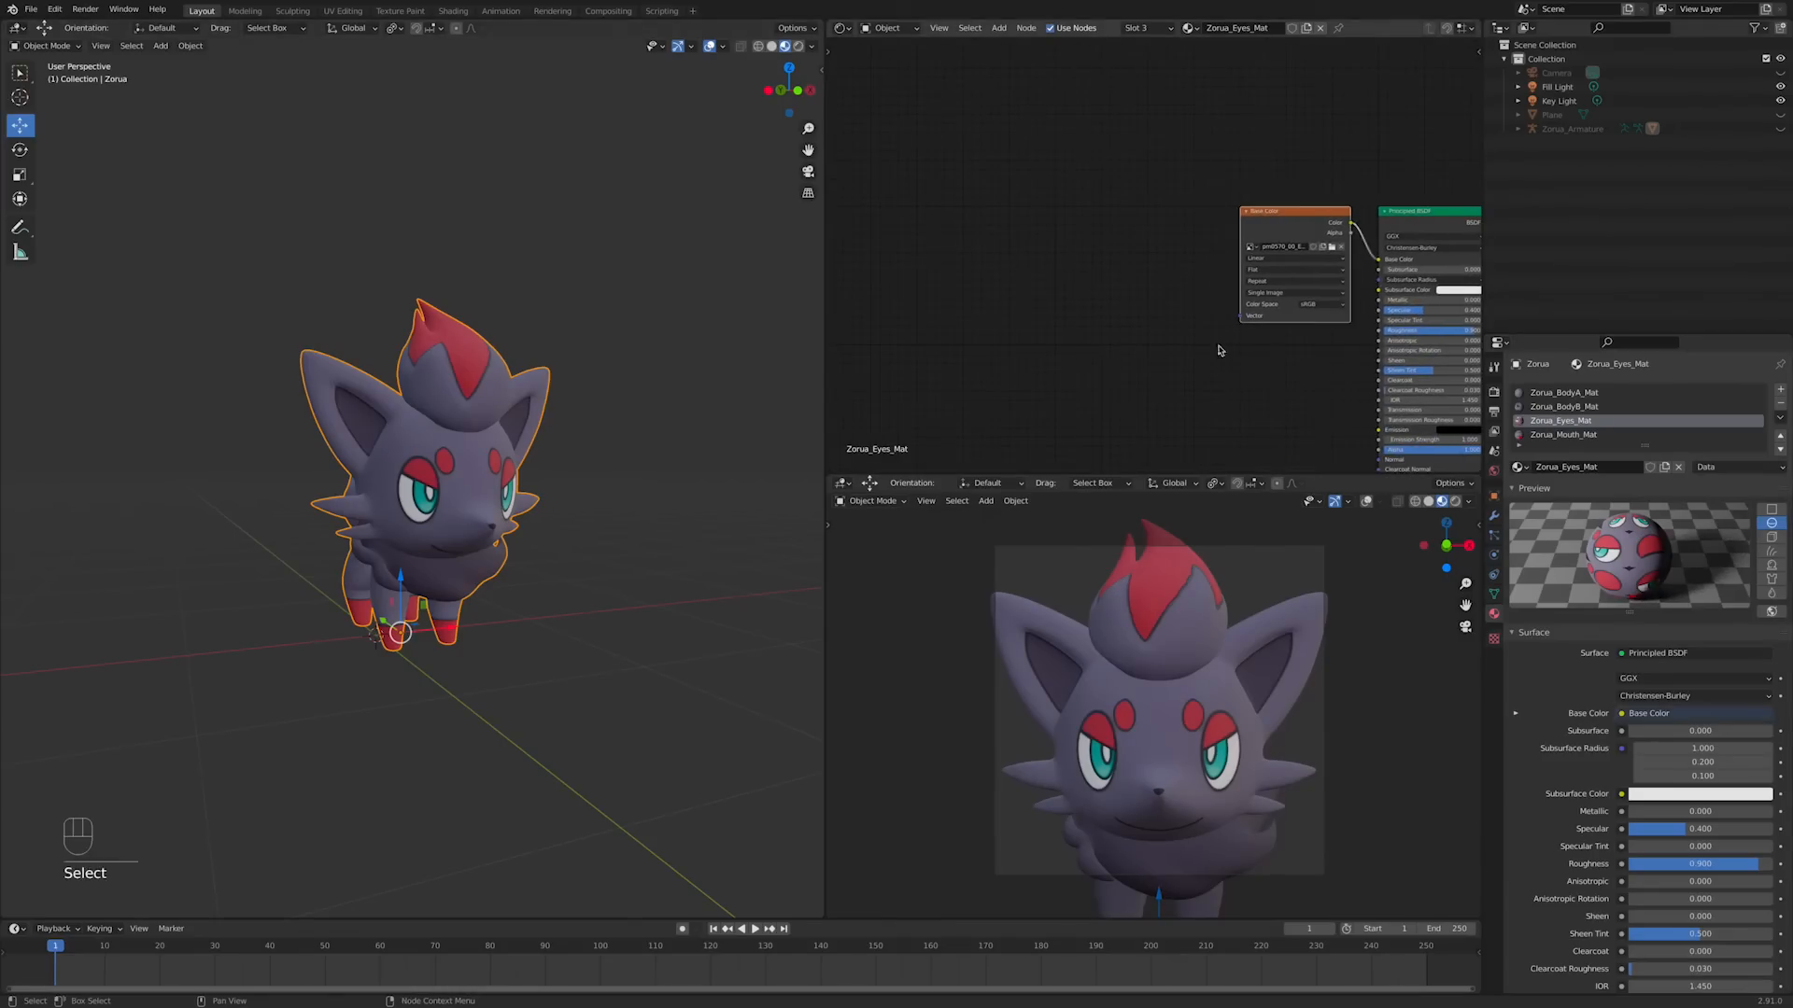
key("ctrl+t")
scroll(1367, 378, "up", 4)
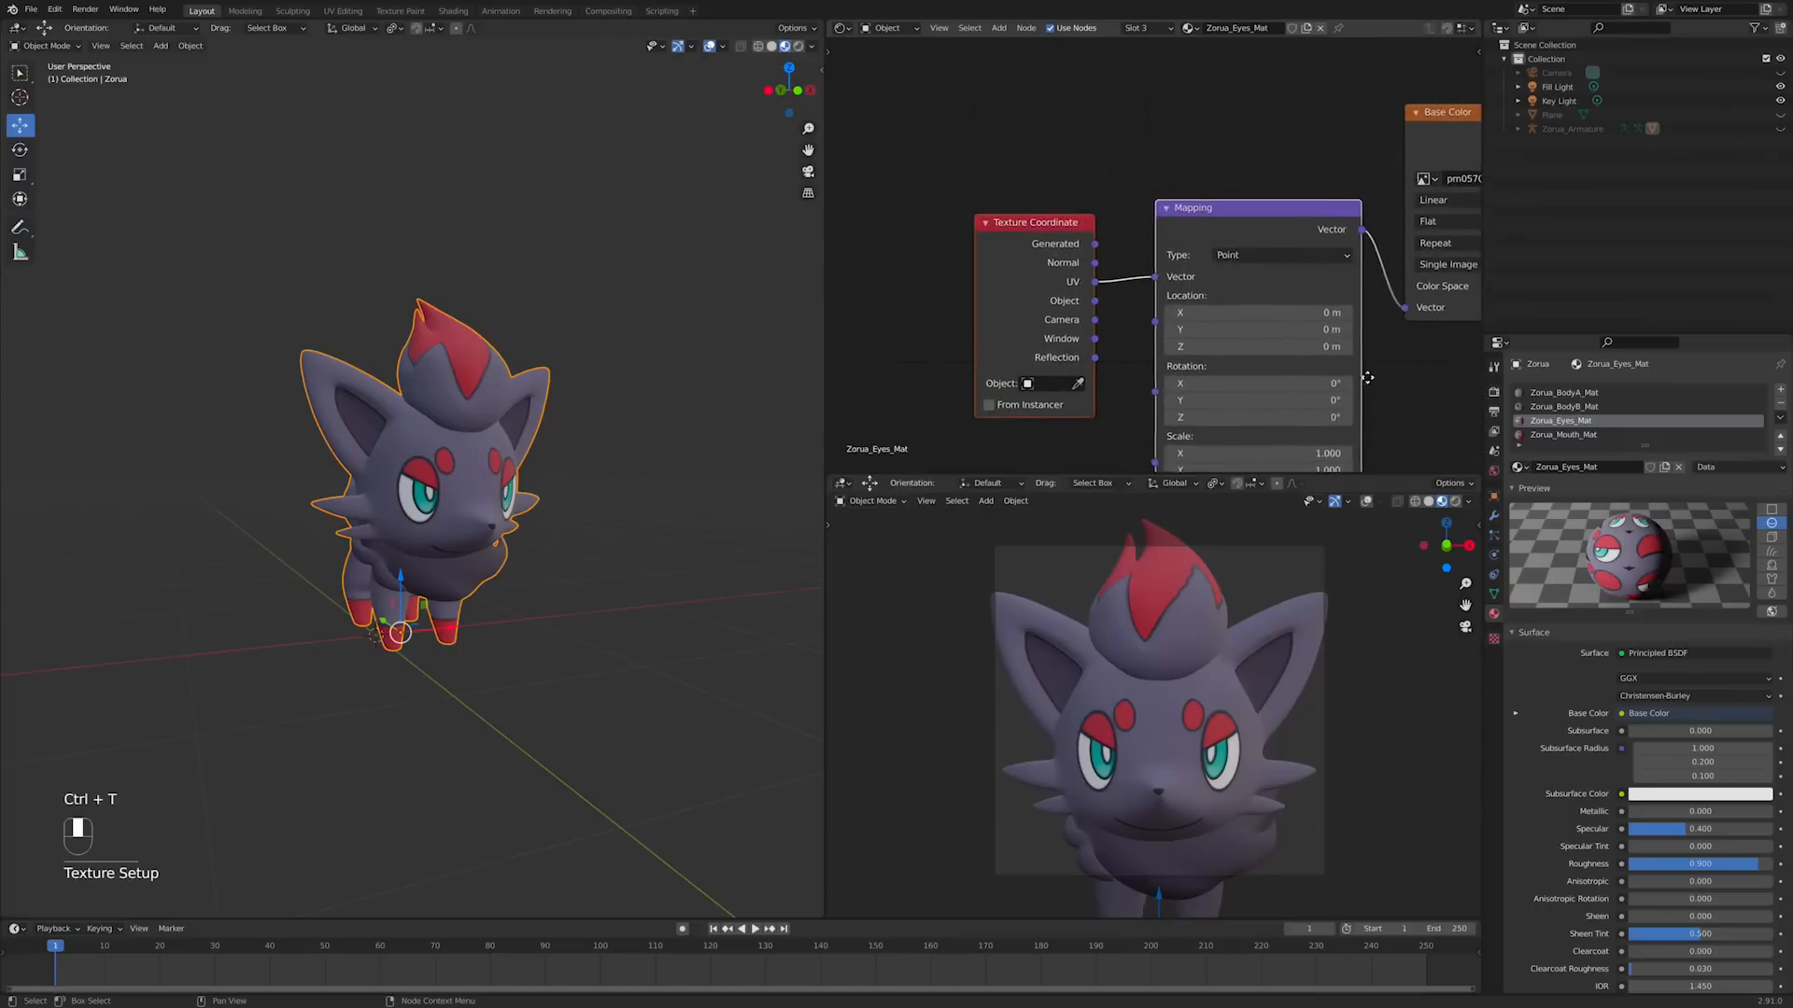
Step: Try Mapping node Location offsets of -0.5 m in X and -0.5 m and -0.25 m in Y, and reset both axes to 0
middle_click_drag(1366, 377, 1269, 325)
left_click_drag(1185, 277, 1185, 277)
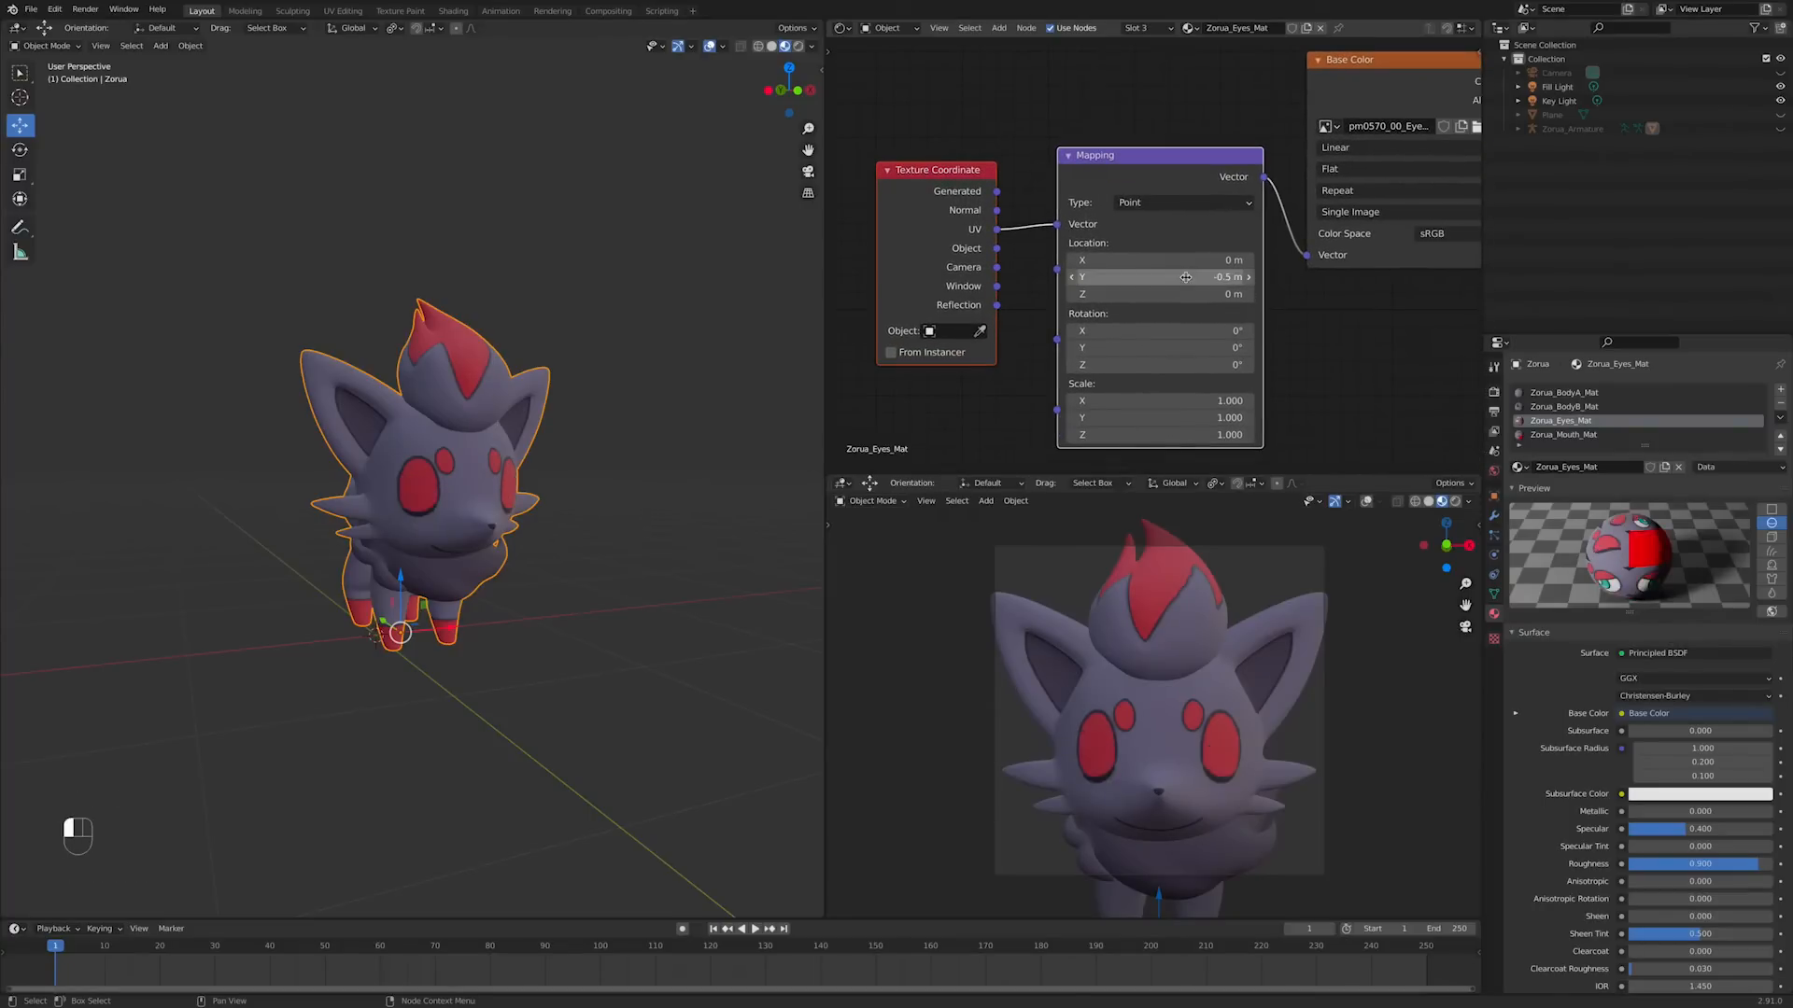
left_click(1184, 260)
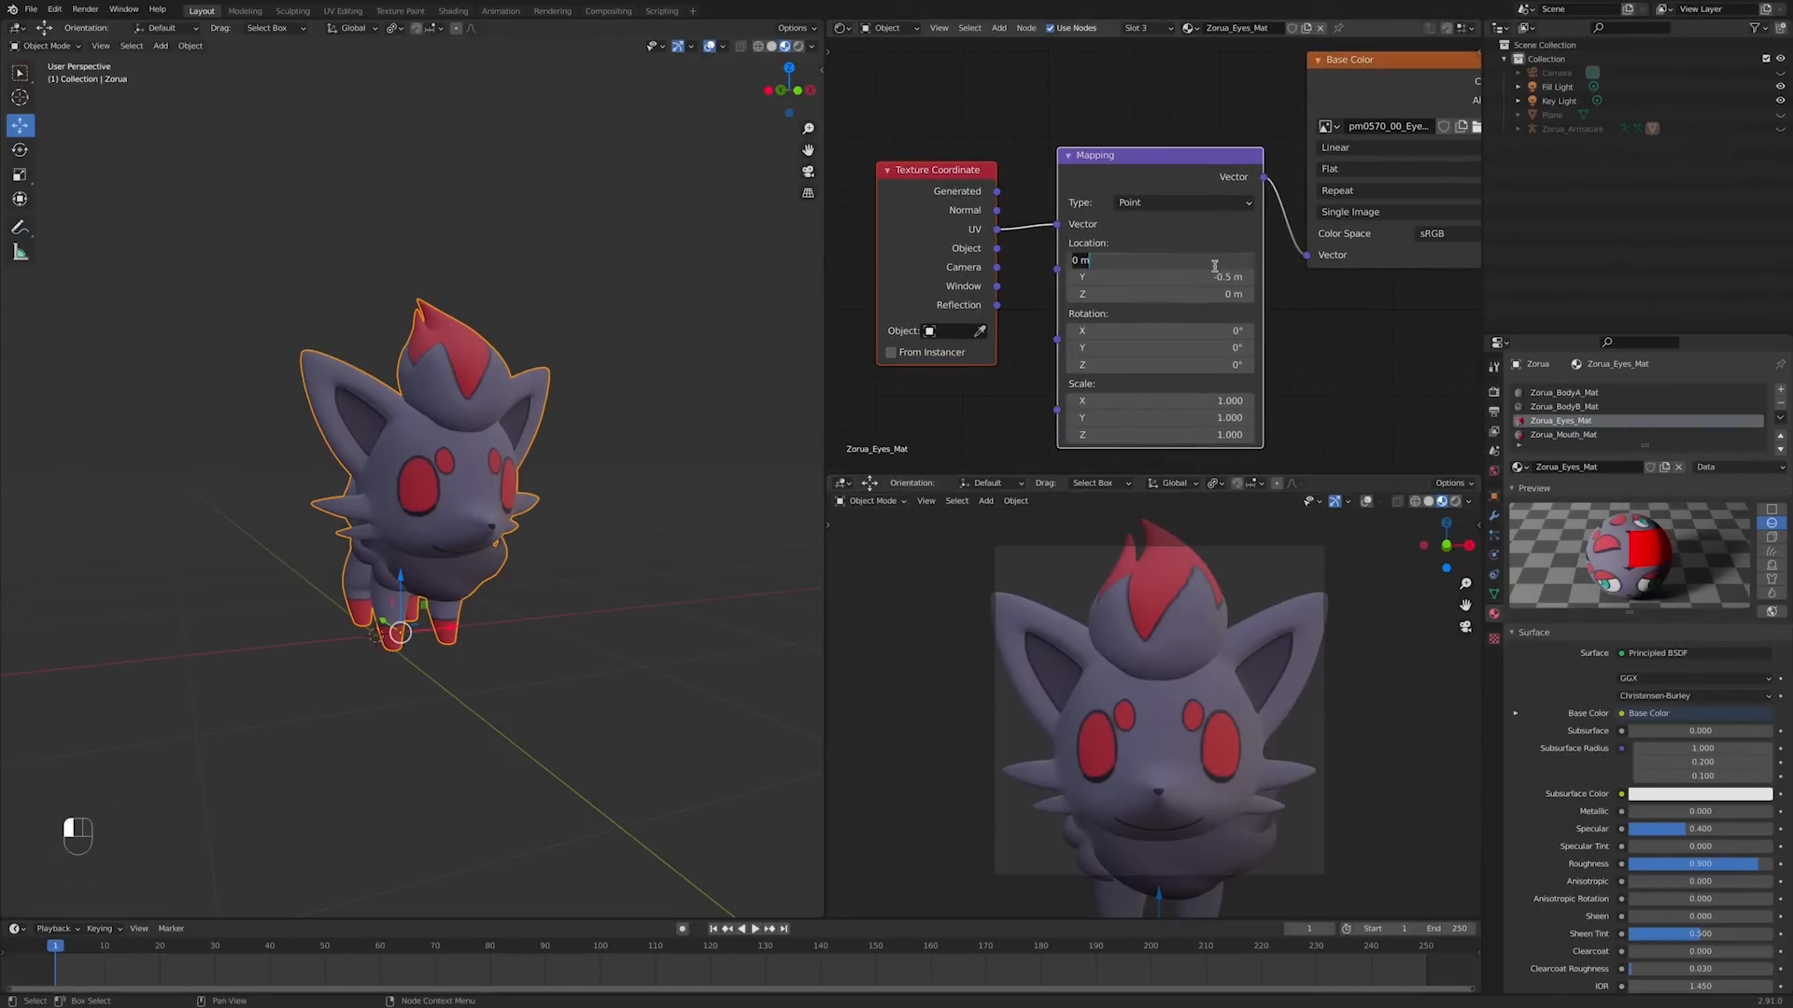
type("-0.5")
key("Return")
left_click(1211, 277)
type("-0.25")
key("Return")
left_click_drag(1214, 261, 1213, 277)
type("0")
key("Return")
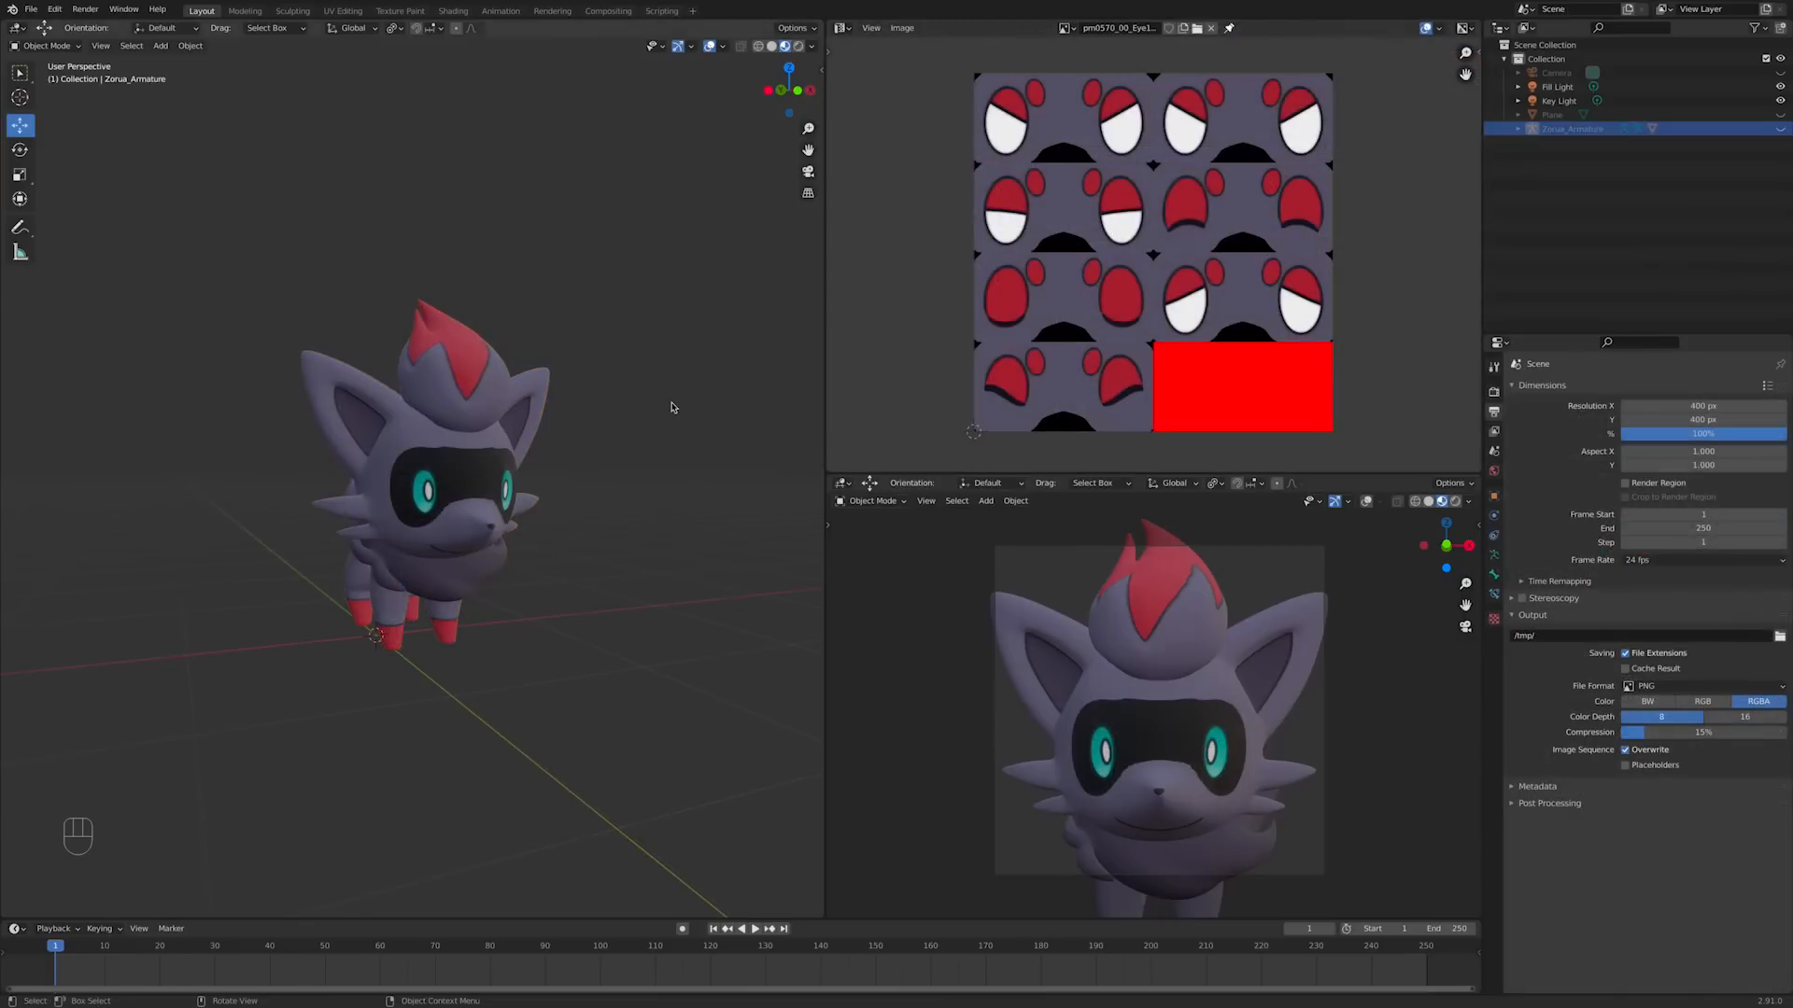
Step: Delete the iris geometry that uses Zorua_Iris_Mat from the Zorua mesh and remove that material slot
left_click(439, 420)
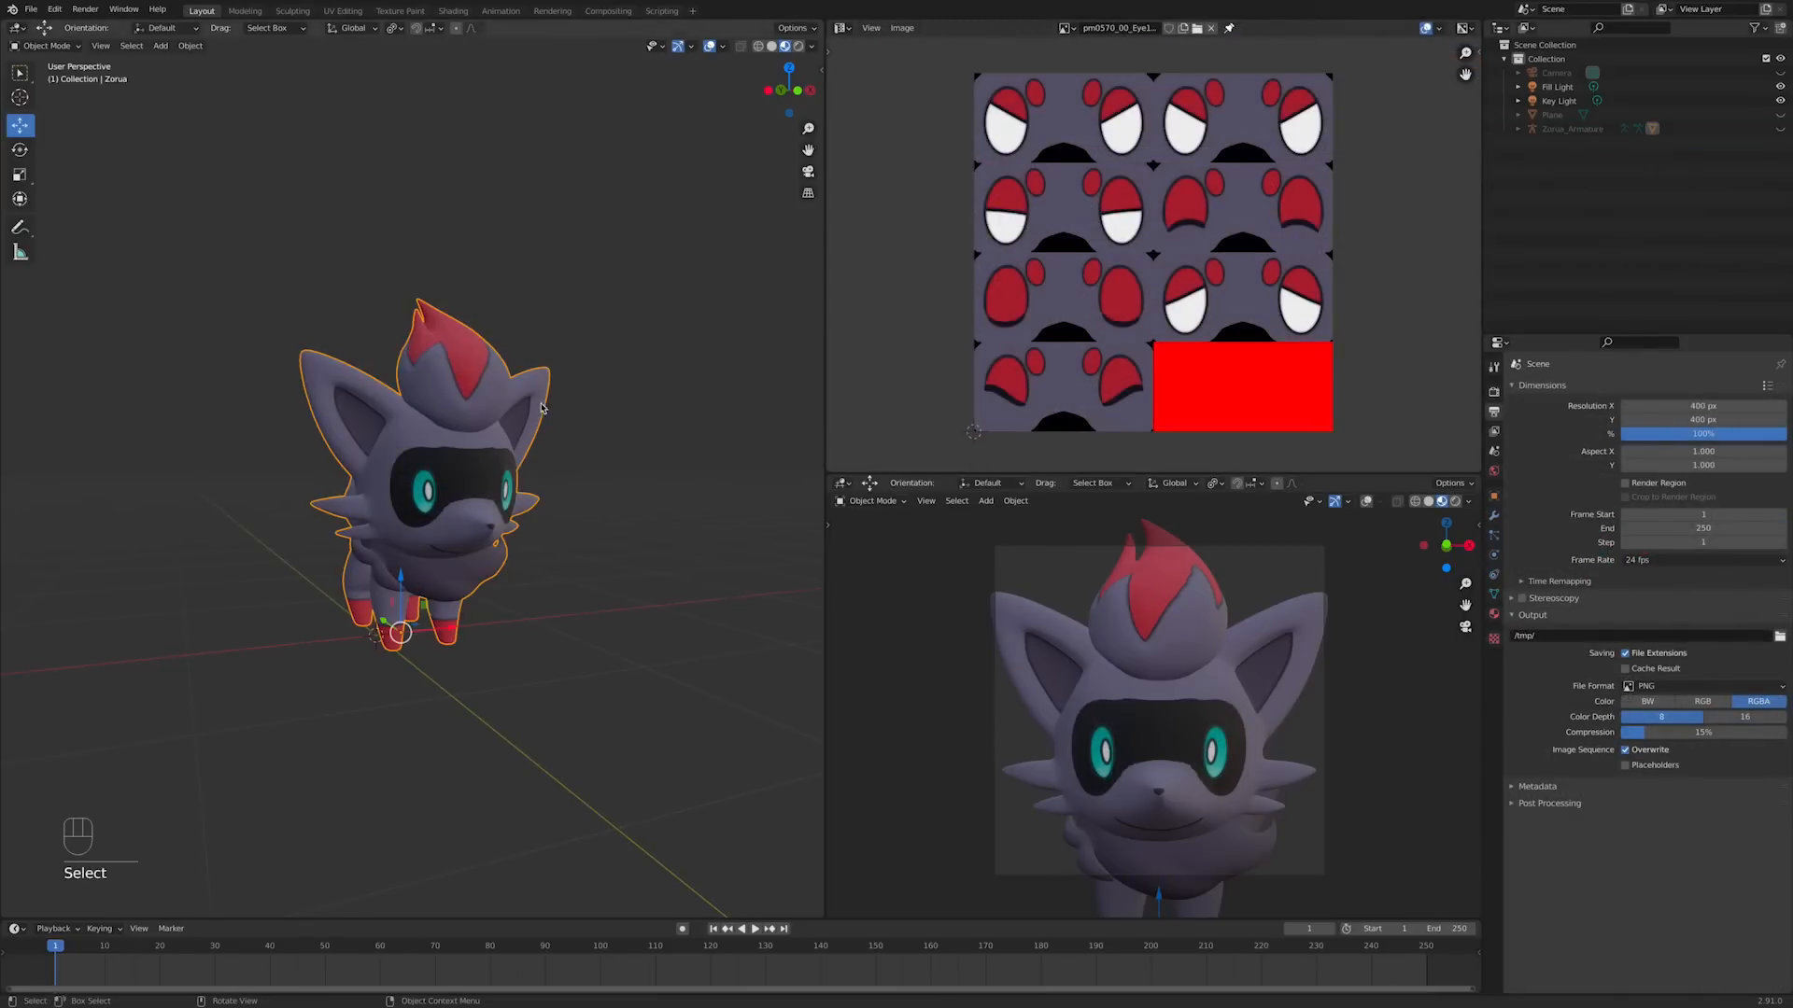
left_click(1494, 618)
left_click(1557, 448)
key("Tab")
left_click(1647, 477)
key("x")
left_click(645, 475)
key("Tab")
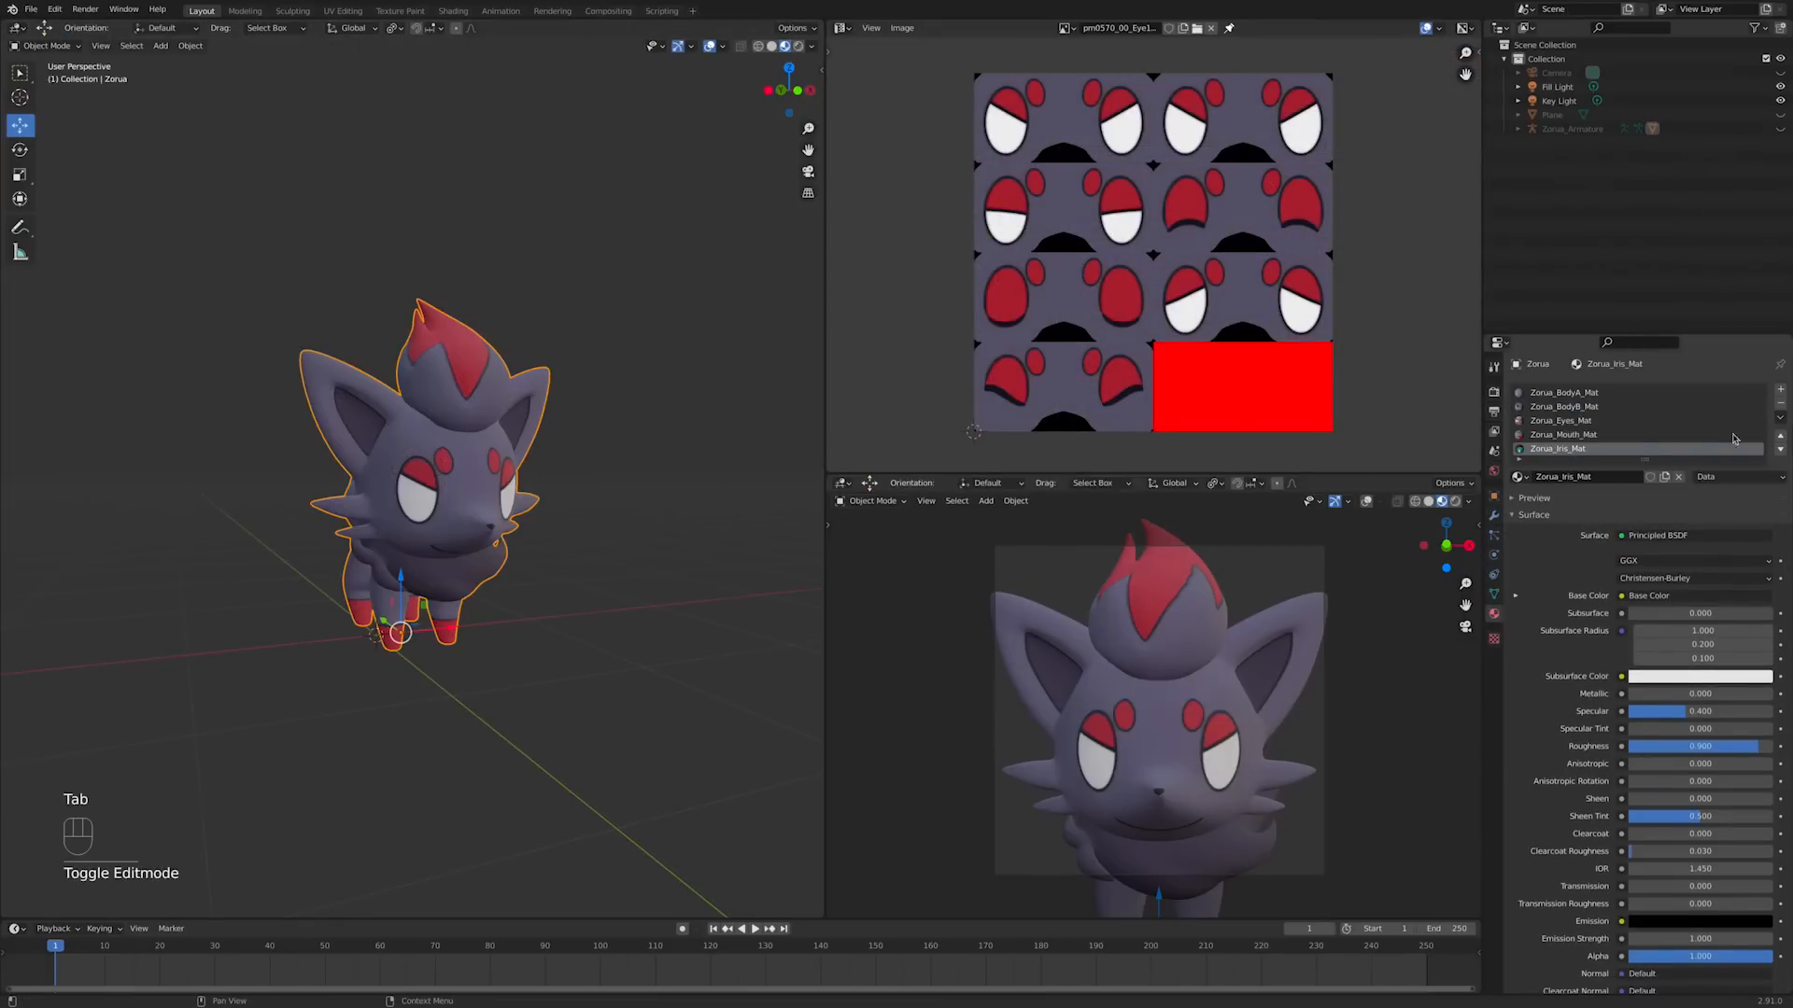
left_click(1781, 404)
Step: Replace the image view with the Shader Editor and add Texture Coordinate and Mapping nodes to the Base Color texture of Zorua_Eyes_Mat
left_click(840, 27)
left_click(896, 140)
scroll(1068, 322, "down", 3)
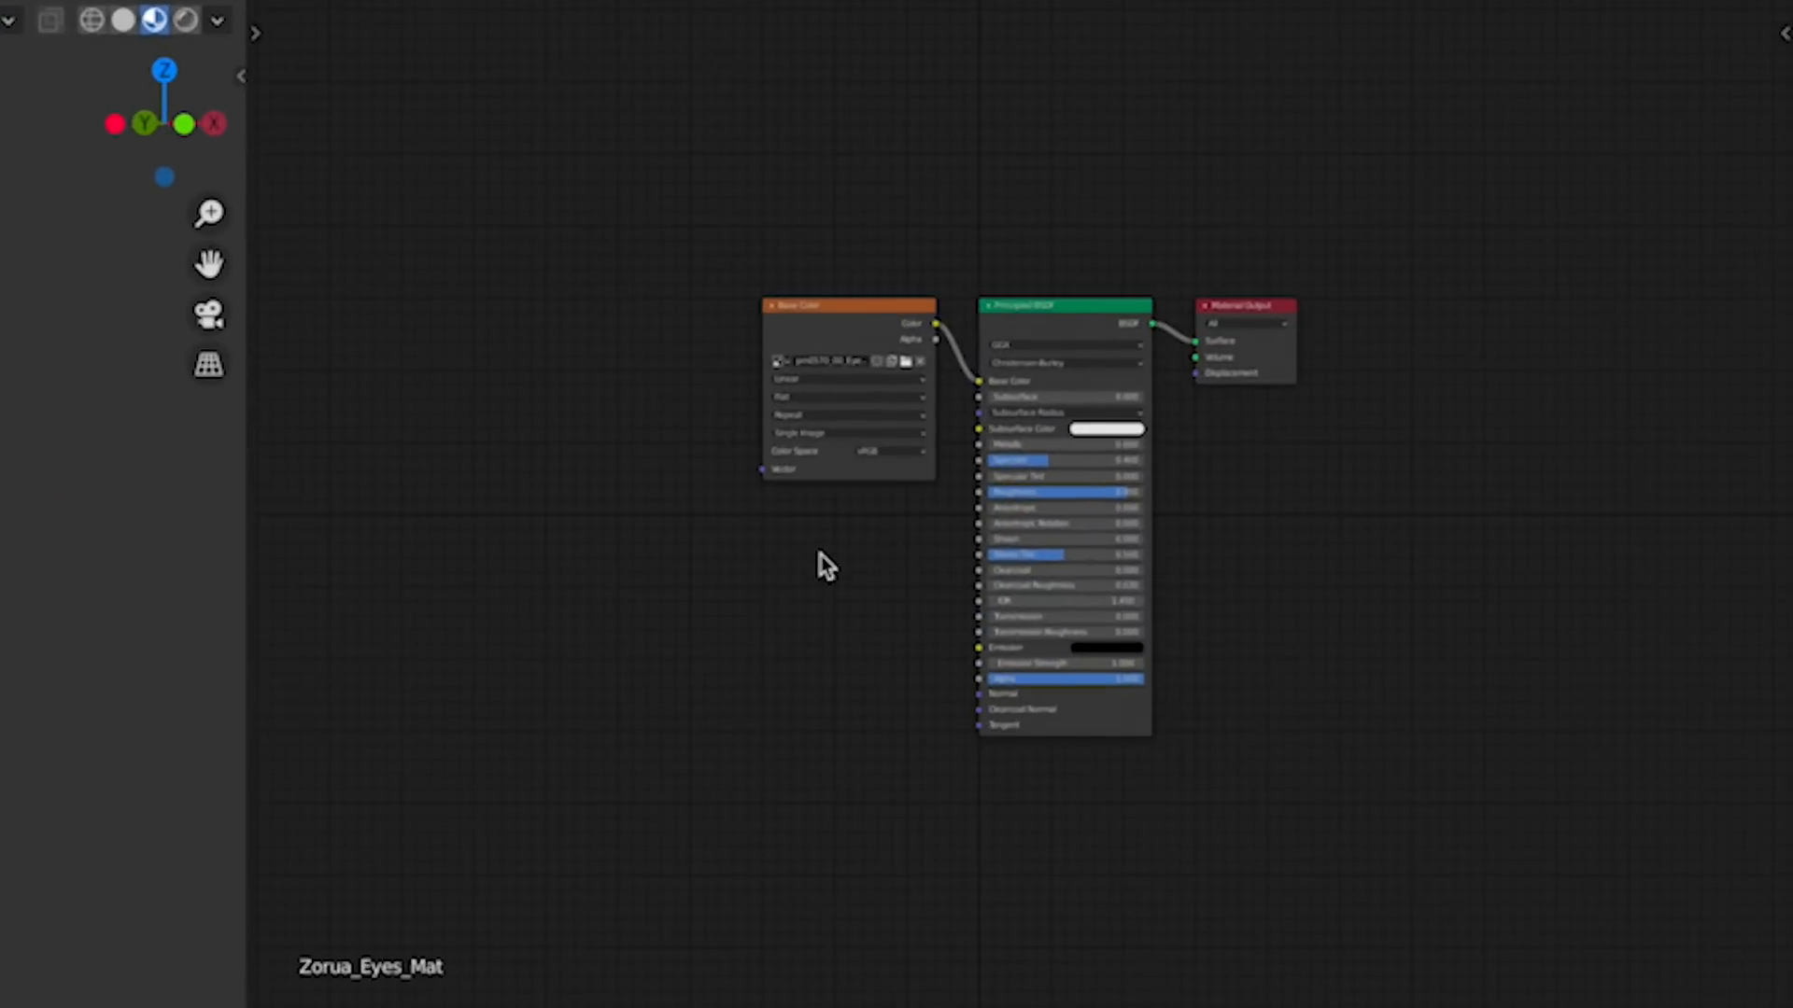
middle_click_drag(818, 553, 1156, 660)
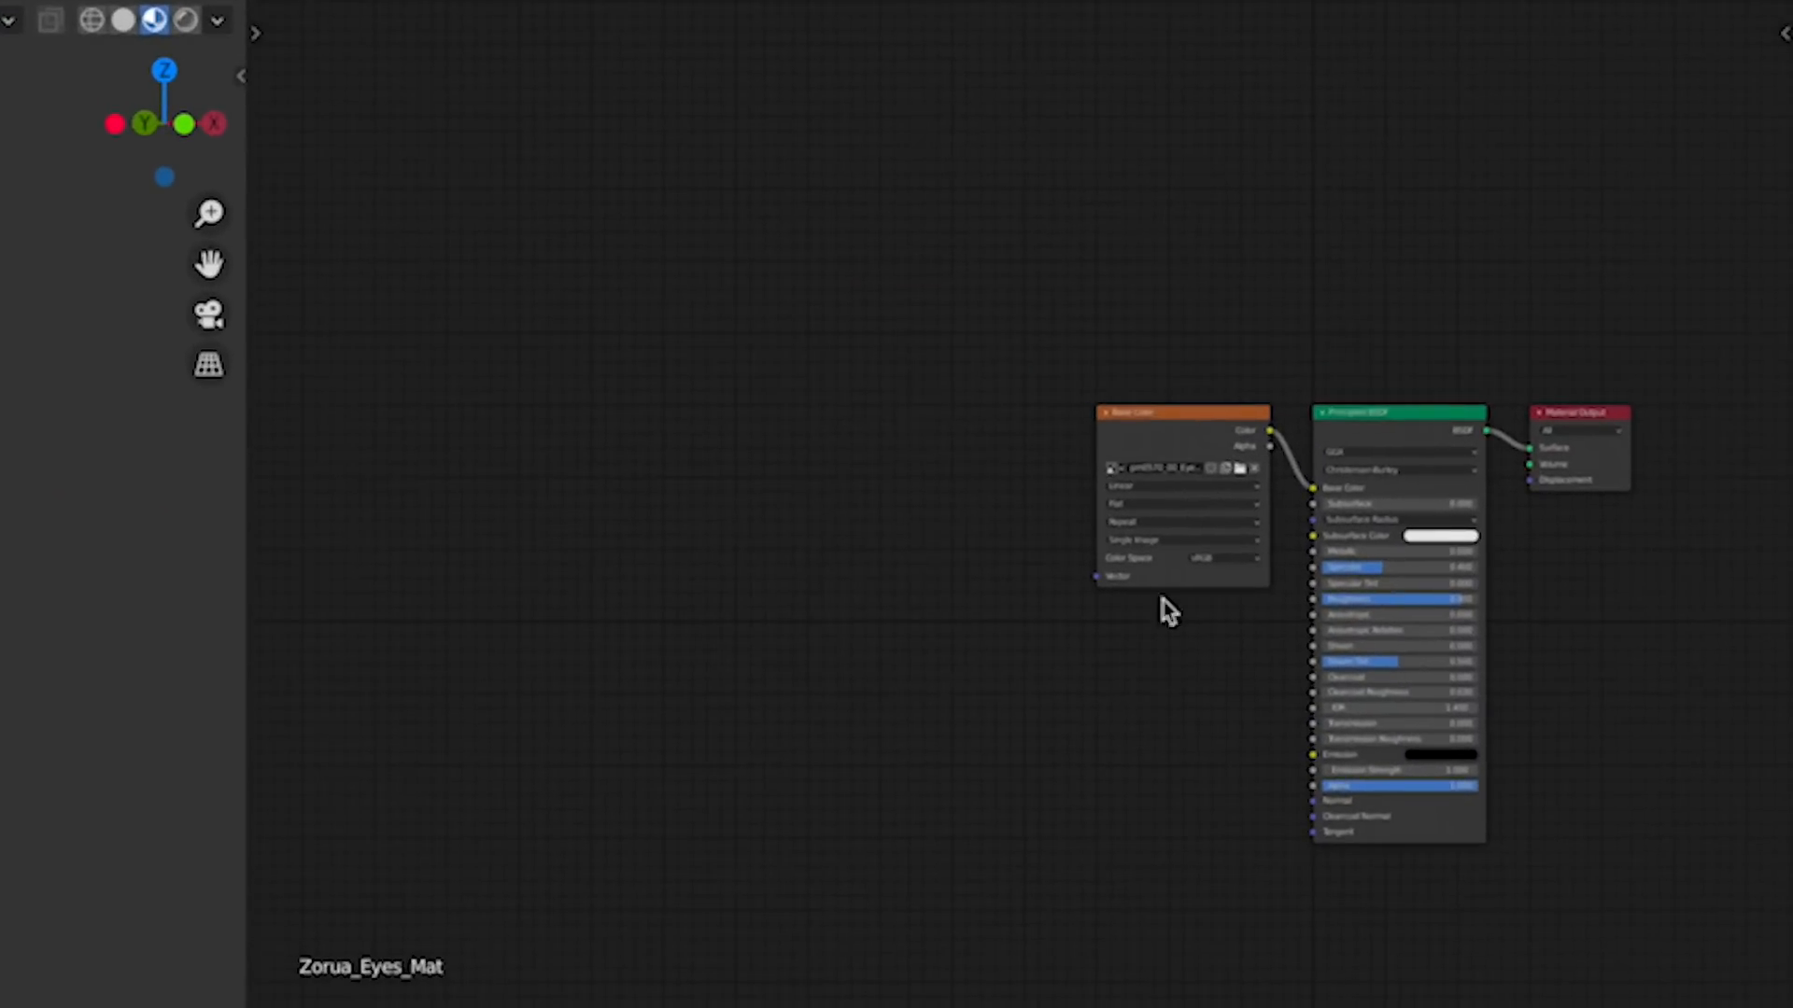
left_click(1176, 426)
key("ctrl+t")
Step: Move the Texture Coordinate, Mapping and Base Color nodes together farther away from the Principled BSDF node
middle_click_drag(1005, 375, 1152, 374)
left_click(1083, 366)
scroll(1072, 366, "down", 4)
key("b")
left_click_drag(953, 344, 1296, 730)
key("g")
left_click(939, 730)
Step: Duplicate the Texture Coordinate, Mapping and Base Color node group twice, placing one copy above and one below the original
middle_click_drag(965, 731, 1214, 734)
scroll(1213, 734, "down", 1)
key("shift+d")
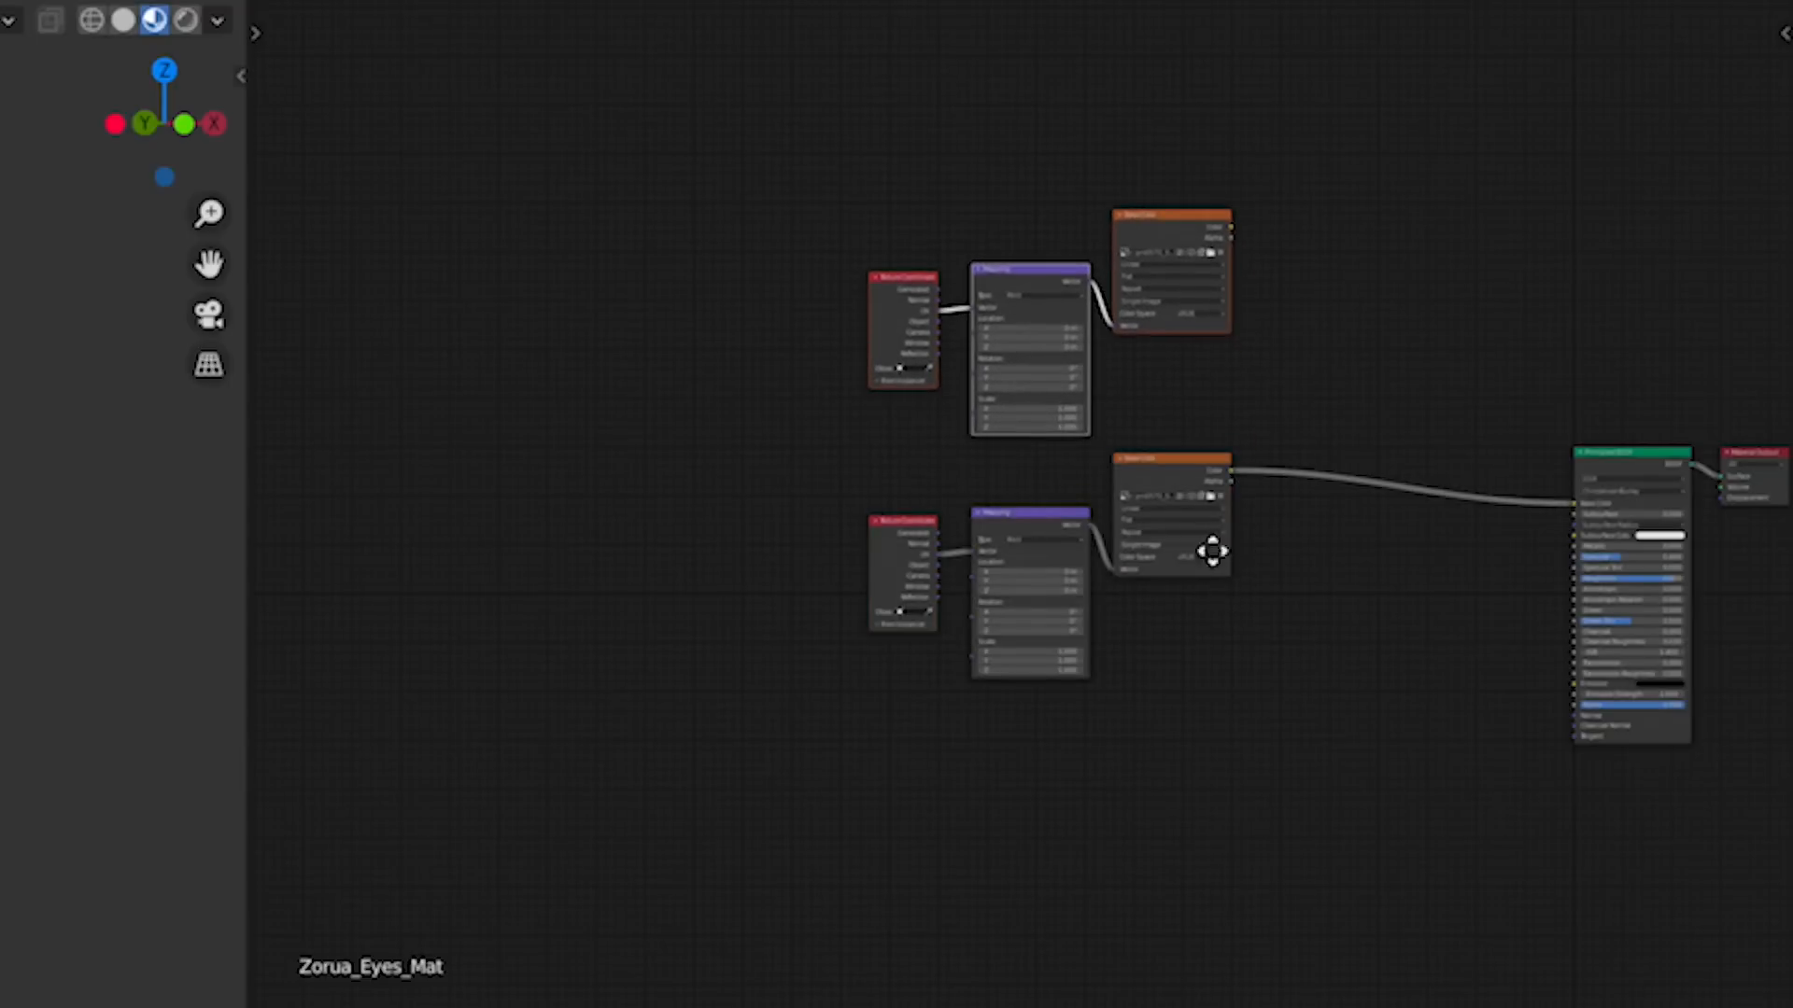
left_click(1216, 995)
left_click(1271, 864)
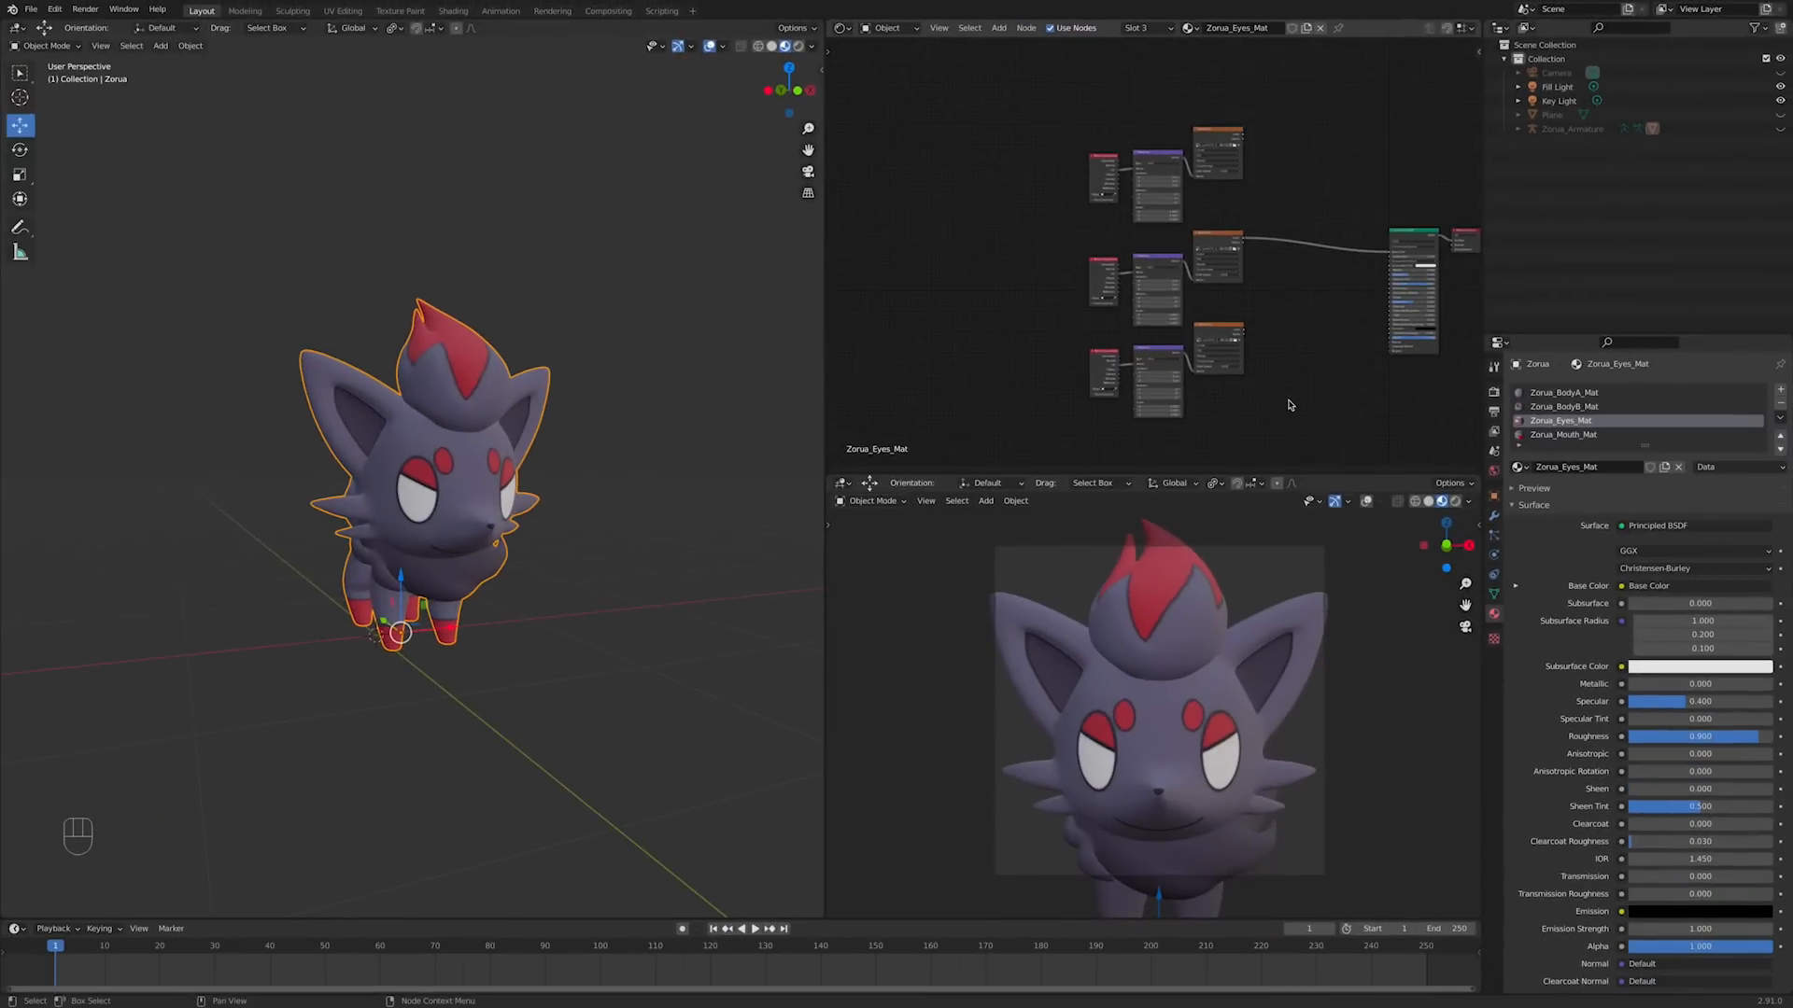
middle_click_drag(1310, 399, 1227, 392)
scroll(1230, 398, "up", 2)
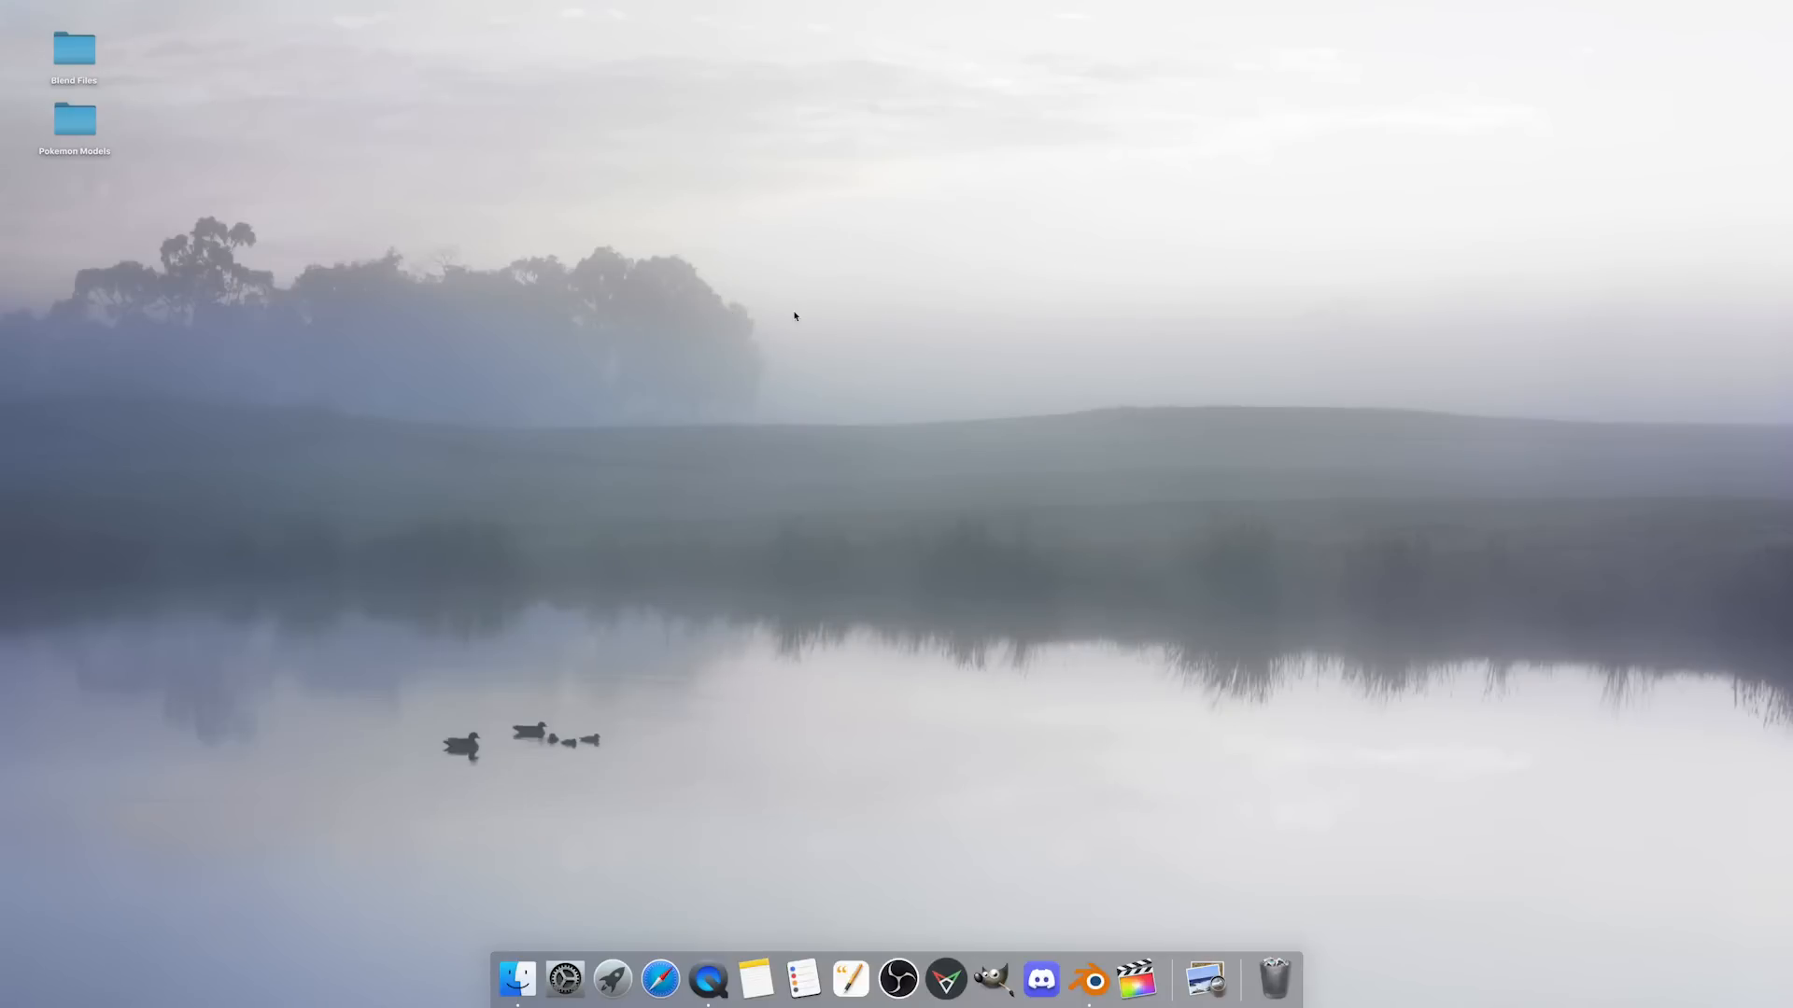
Step: Switch to Safari, go to GIMP.org and open the download for GIMP 2.10.24
left_click(660, 978)
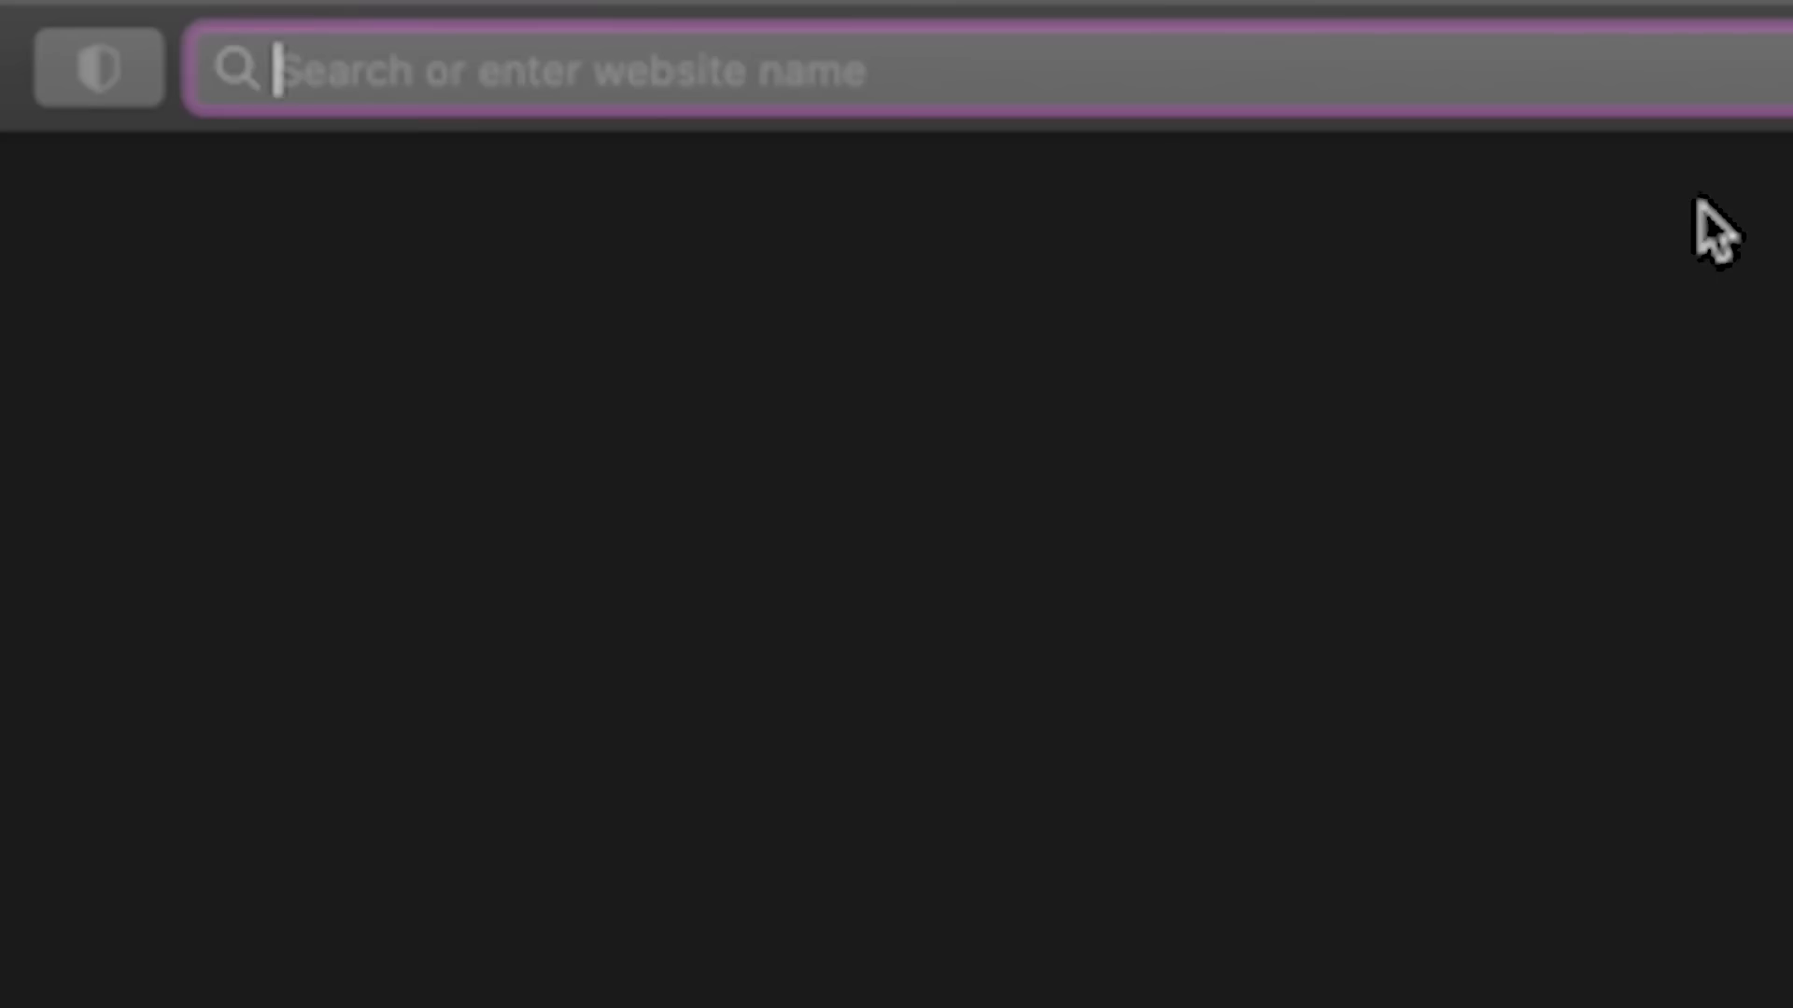
type("GIMP.org")
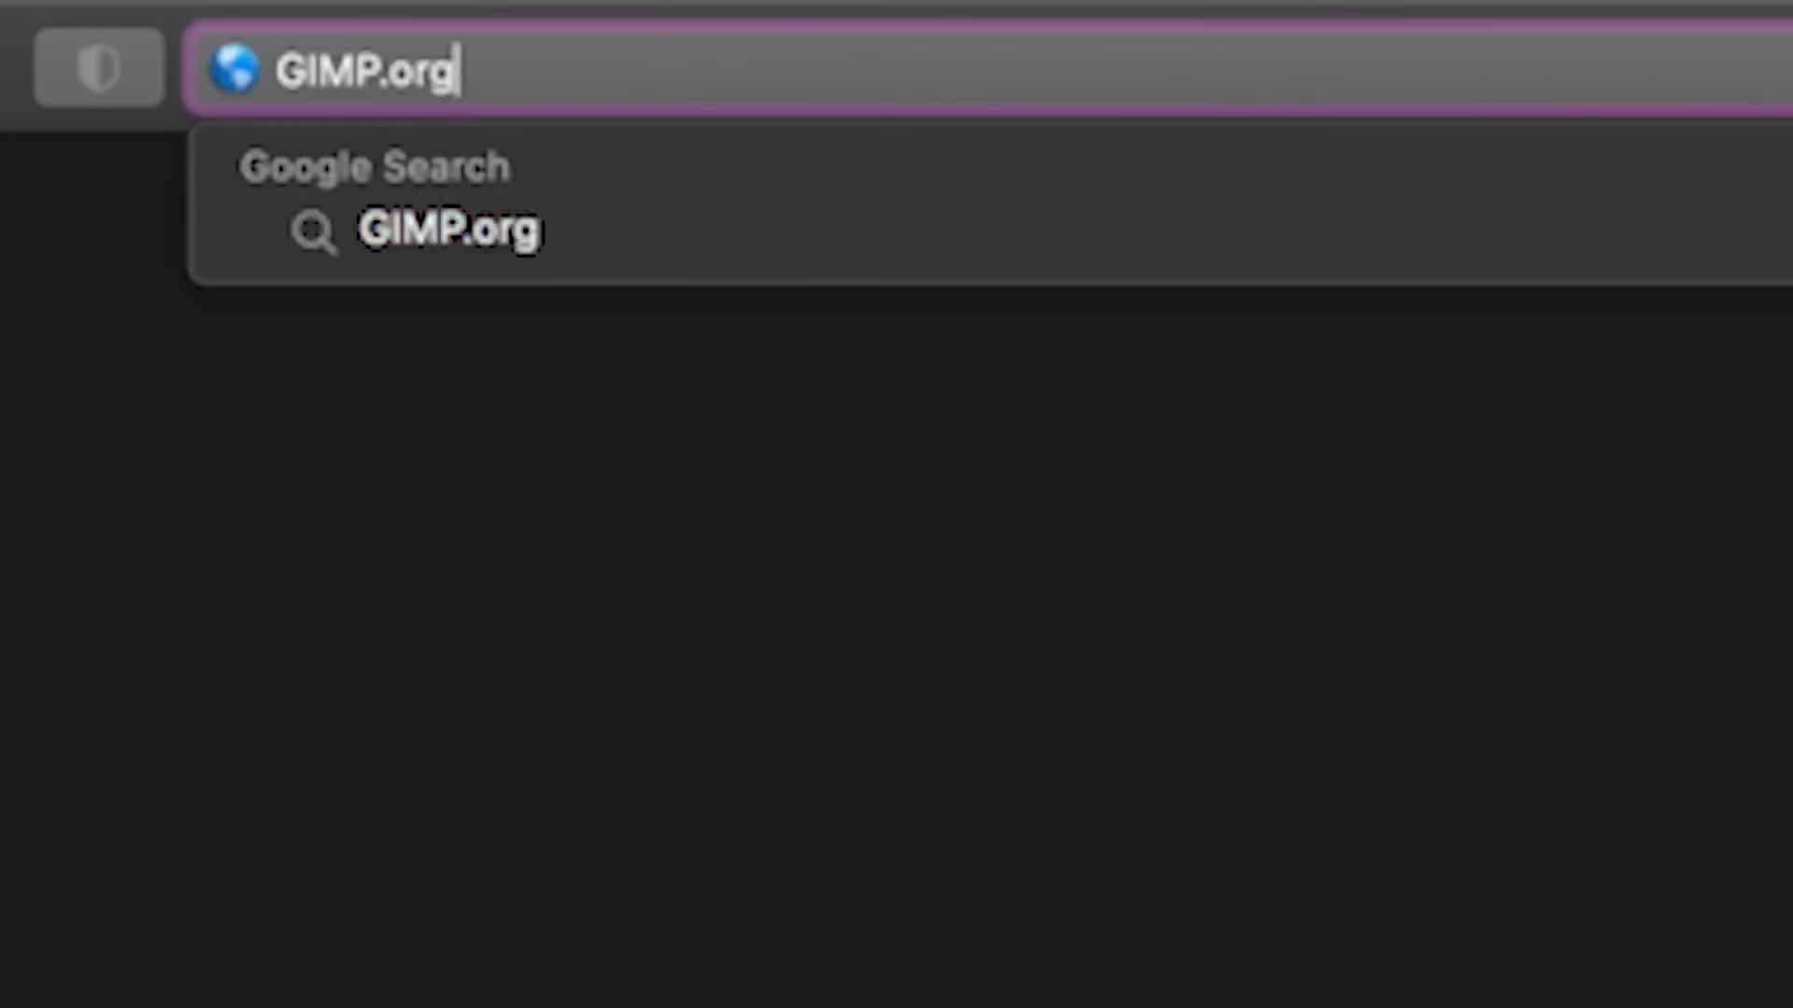
key("Return")
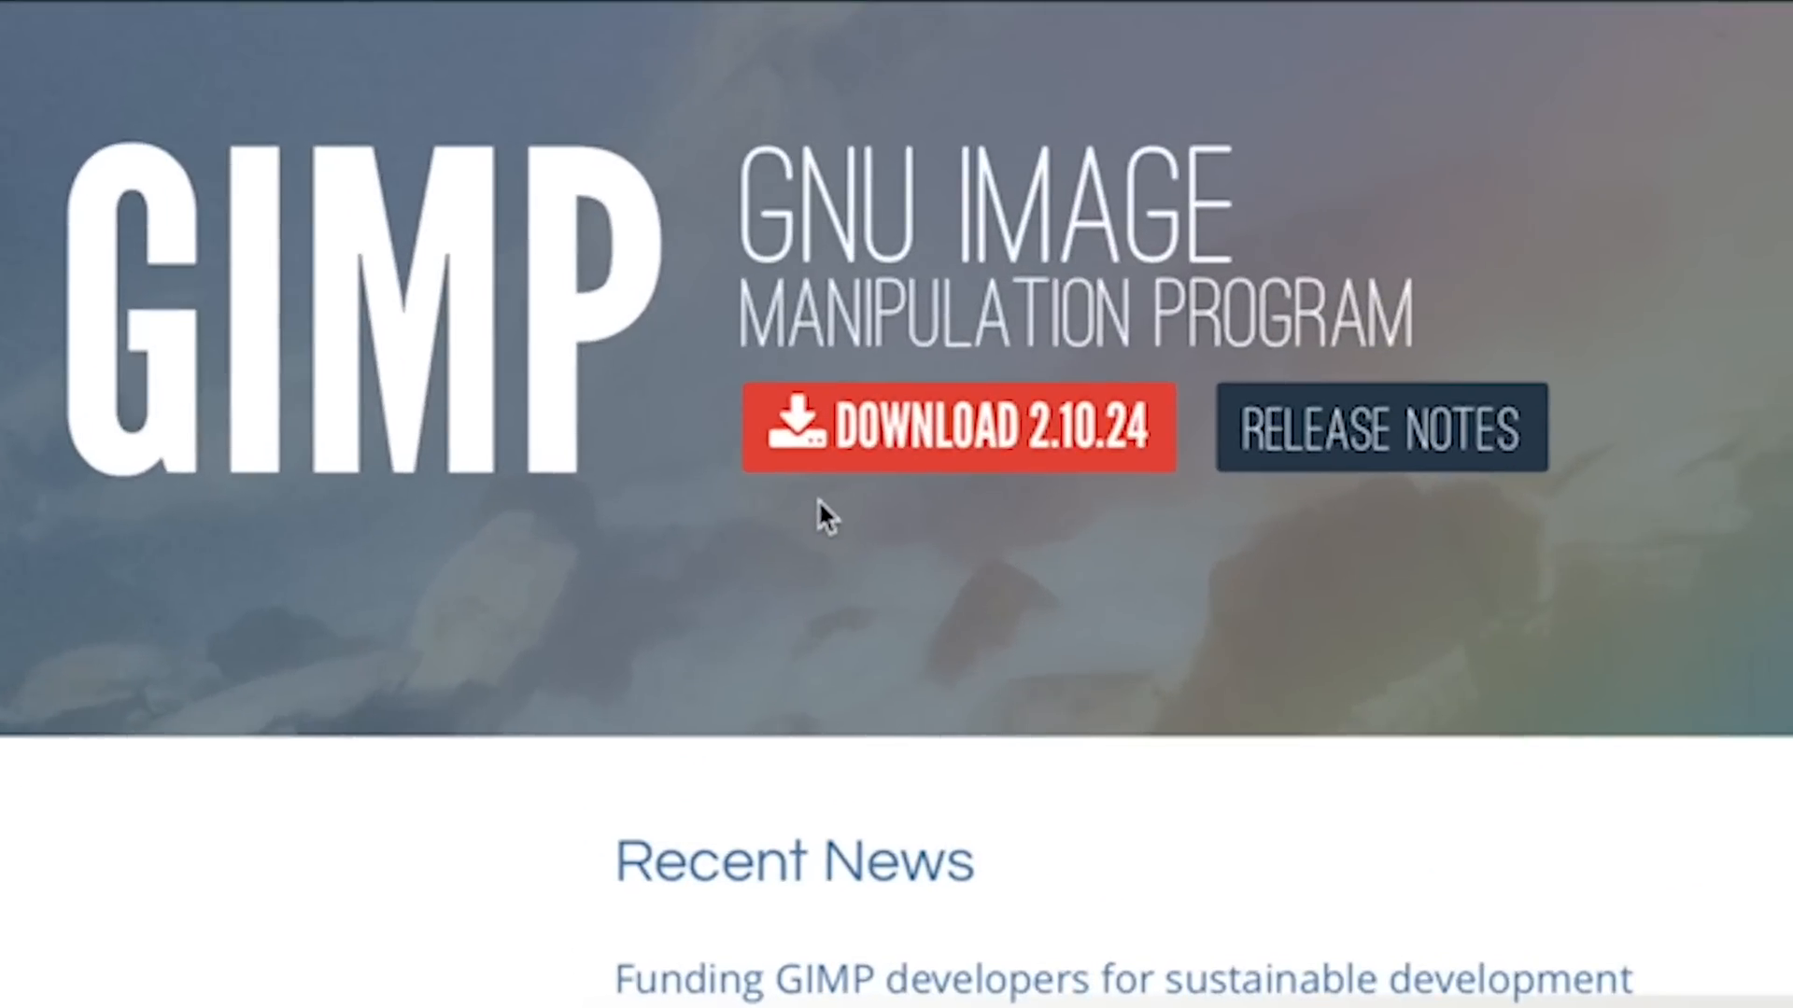
left_click(830, 464)
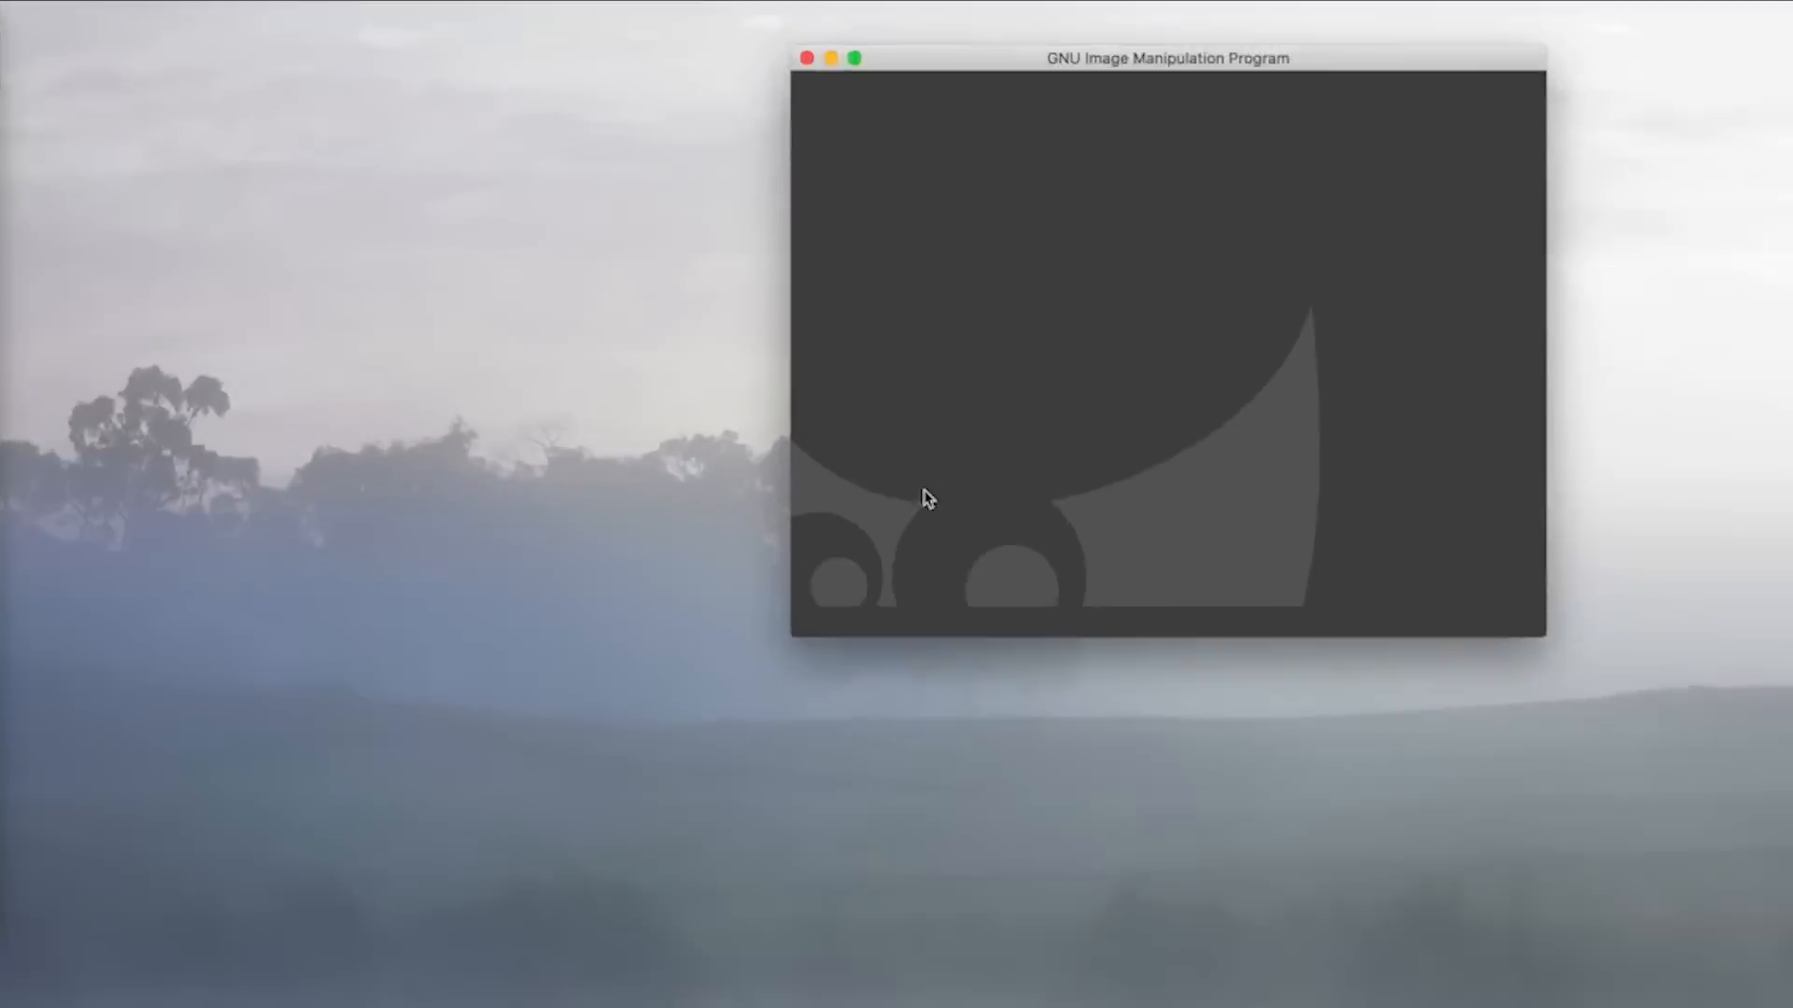
Step: Switch GIMP to Single-Window Mode and enlarge its window to fill the screen
mouse_move(533, 2)
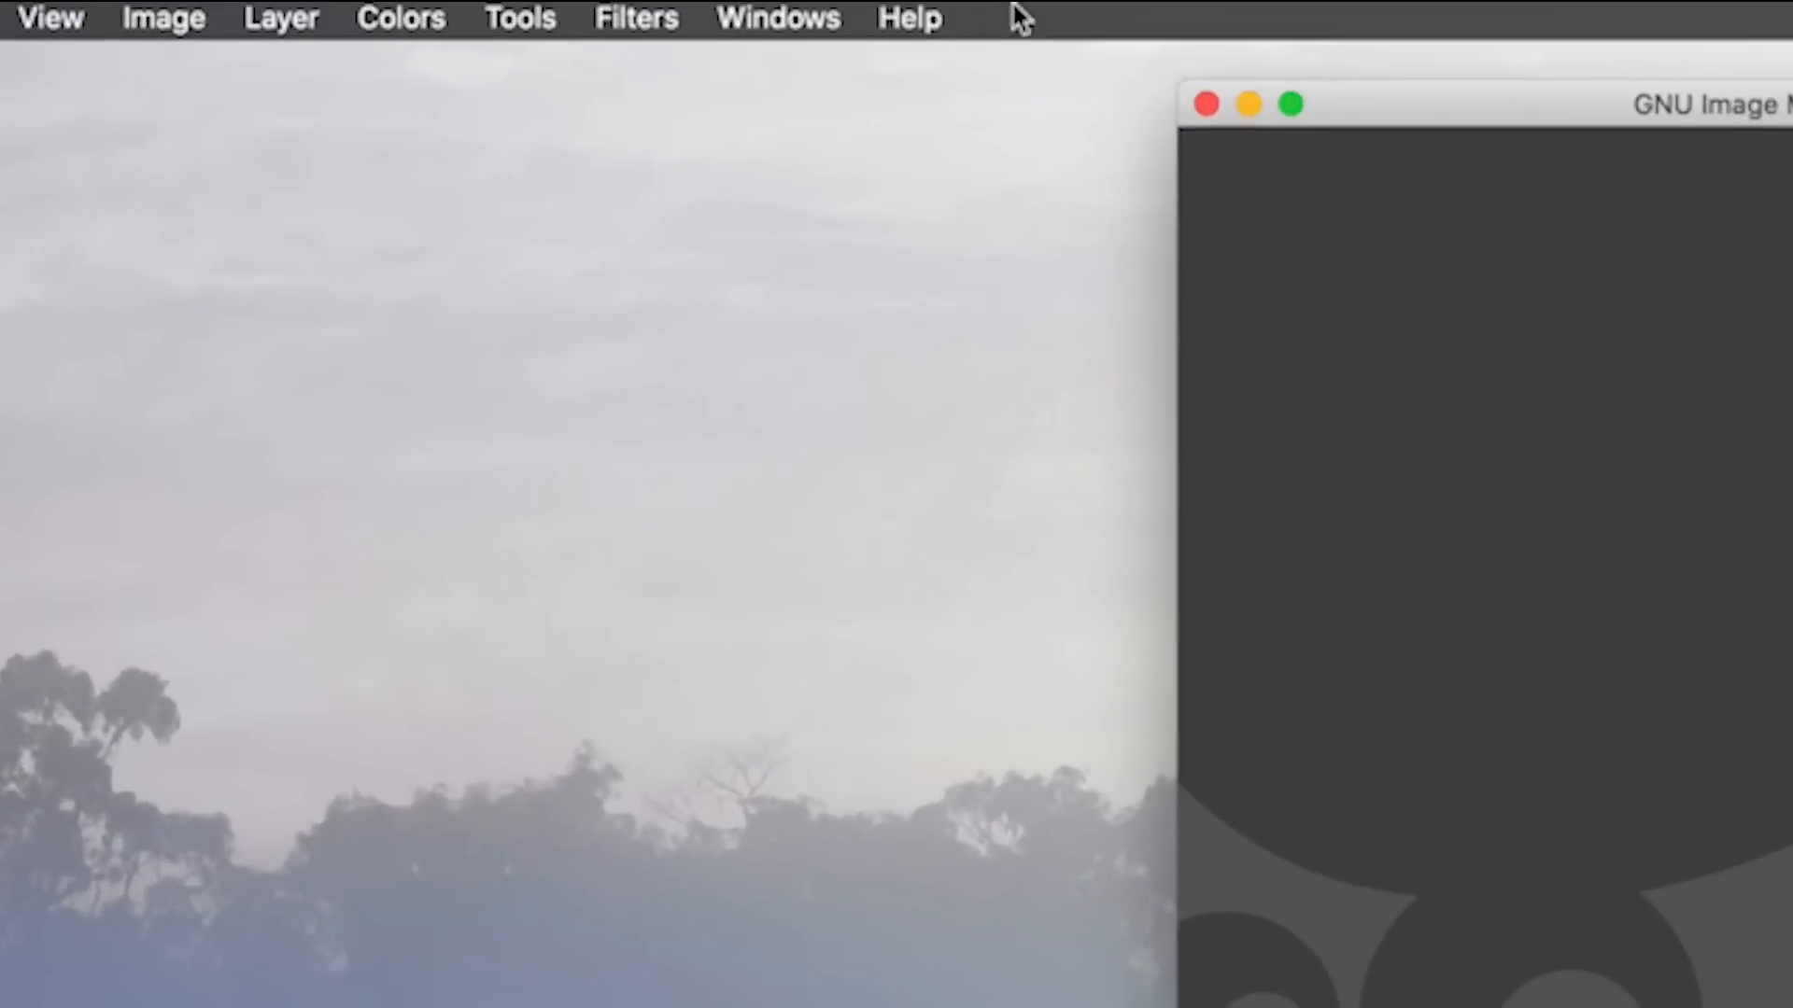
left_click(798, 21)
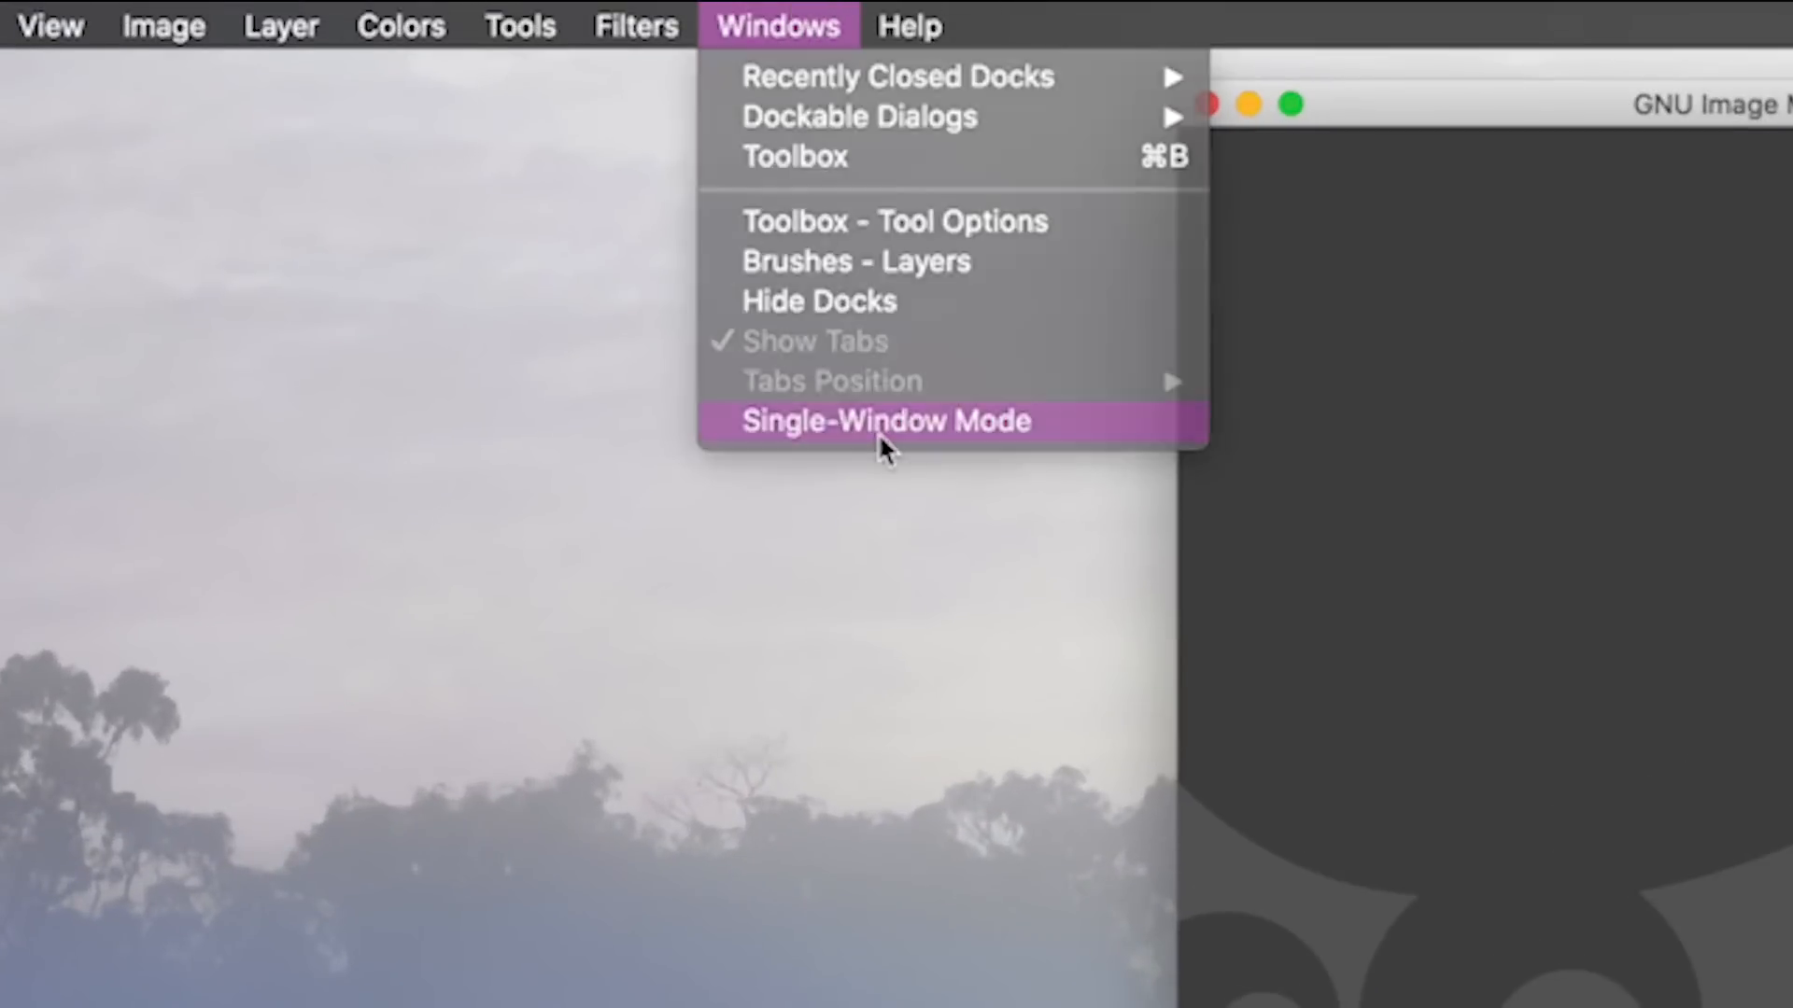
left_click(877, 433)
double_click(1053, 77)
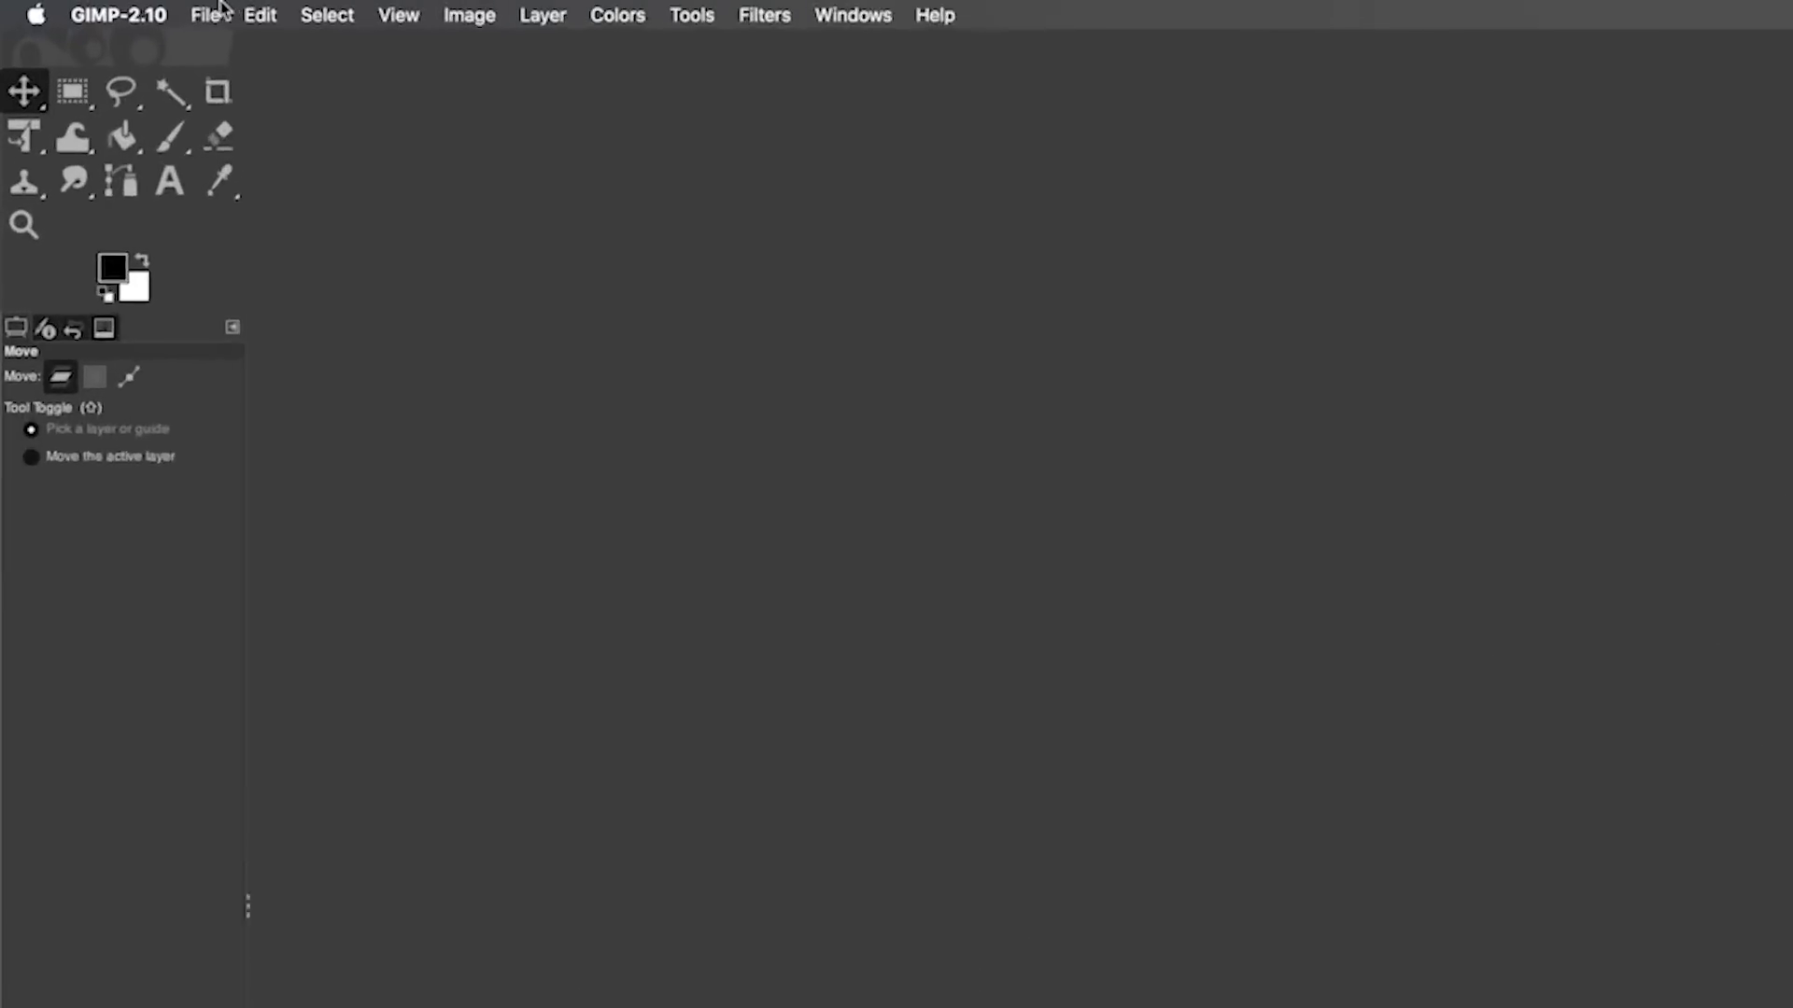
Step: Open pm0570_00_Eye1_HighRes.png from the Desktop folder Pokemon Models/Gen 5/Zorua/images_highres
left_click(113, 7)
left_click(265, 103)
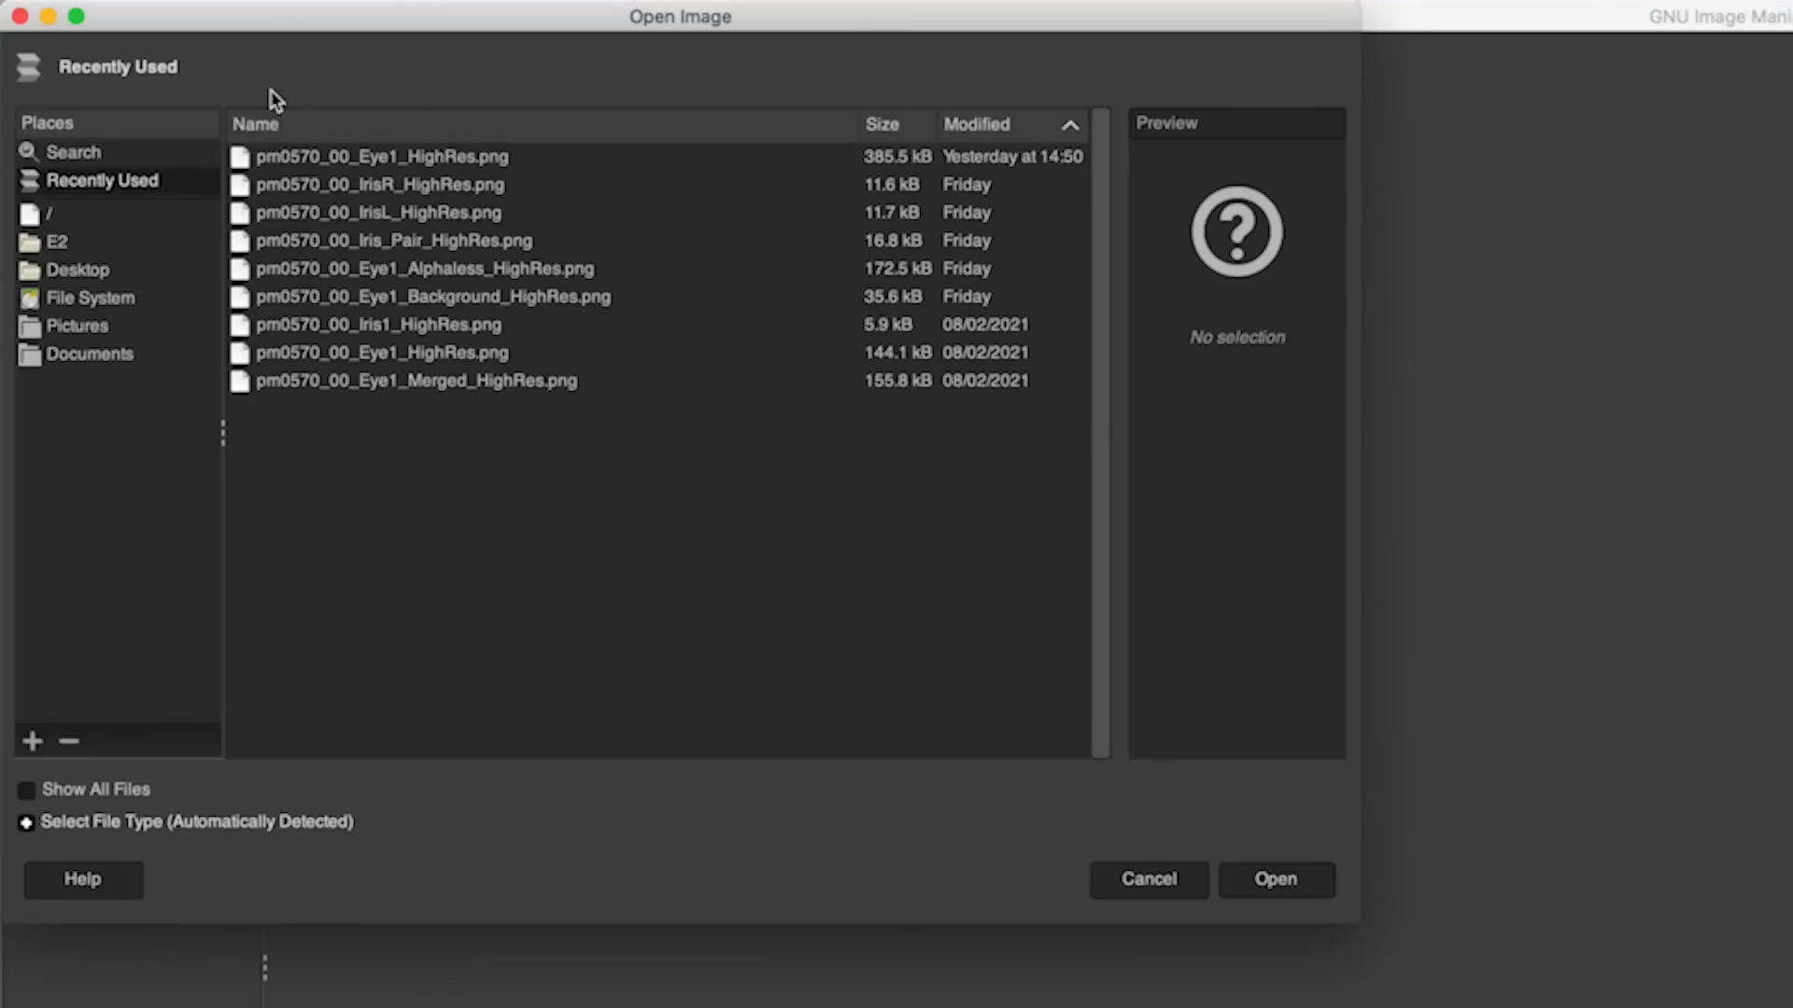
left_click(84, 271)
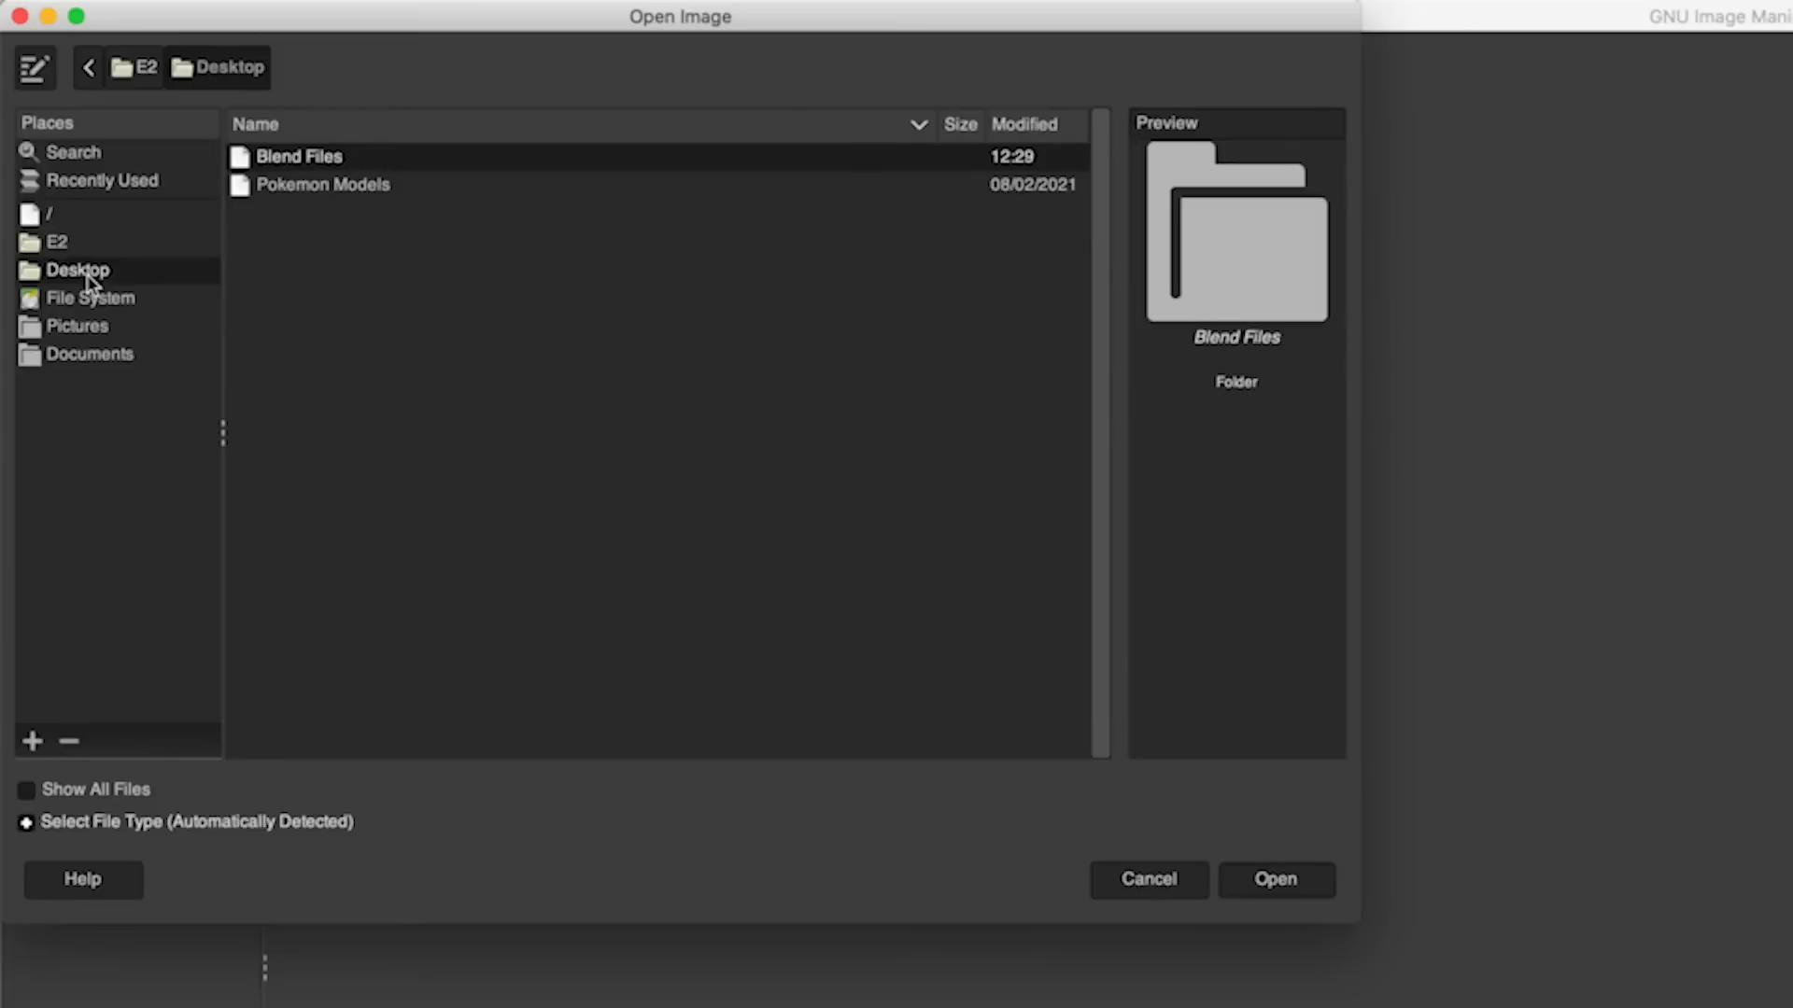
double_click(408, 189)
double_click(403, 185)
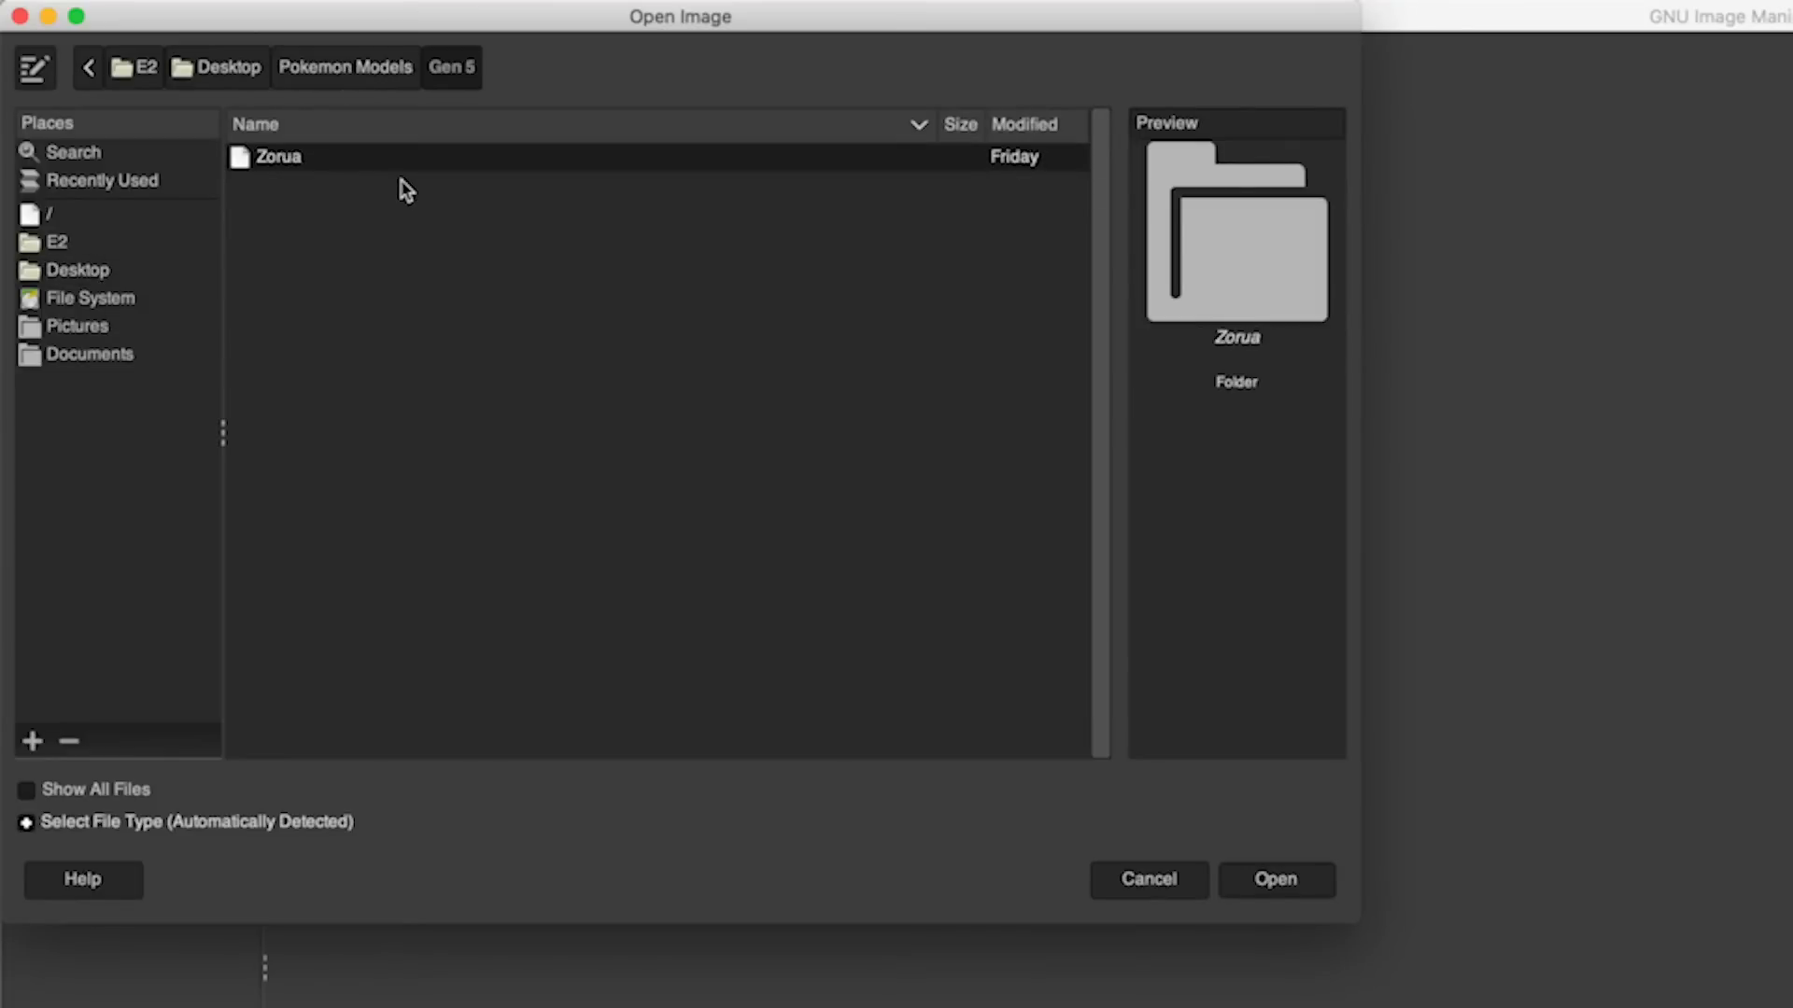
double_click(401, 168)
double_click(402, 186)
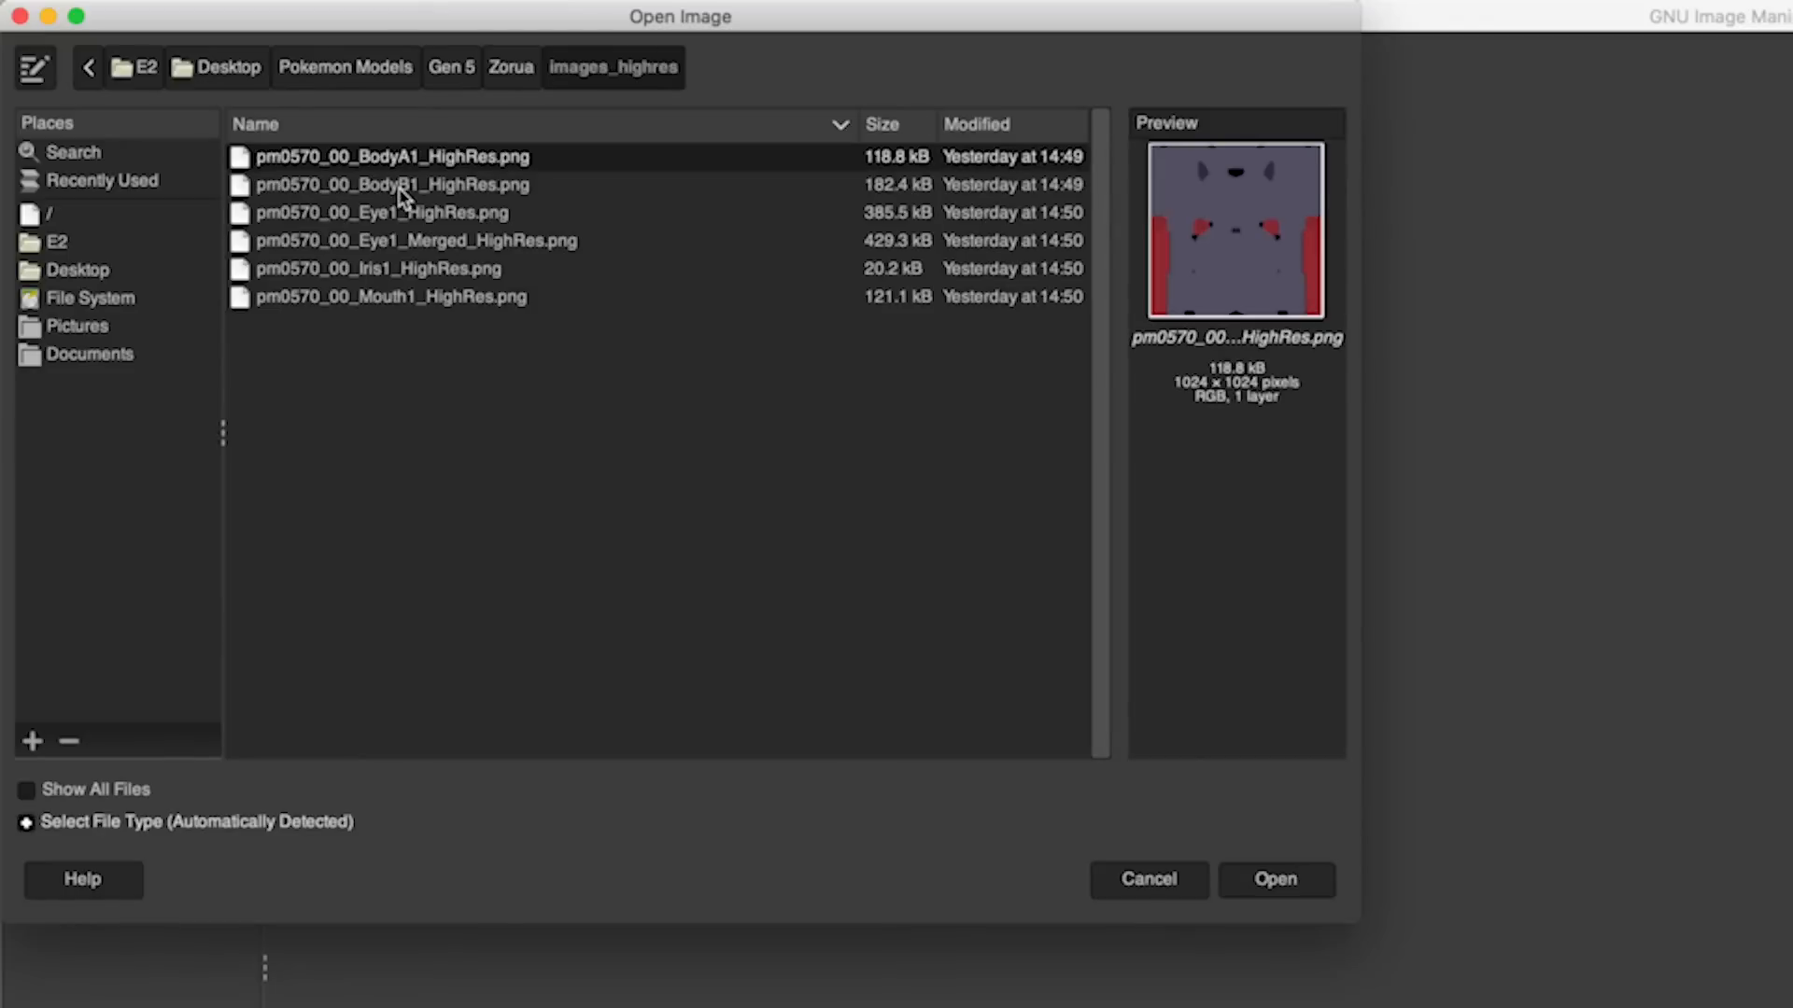
left_click(575, 218)
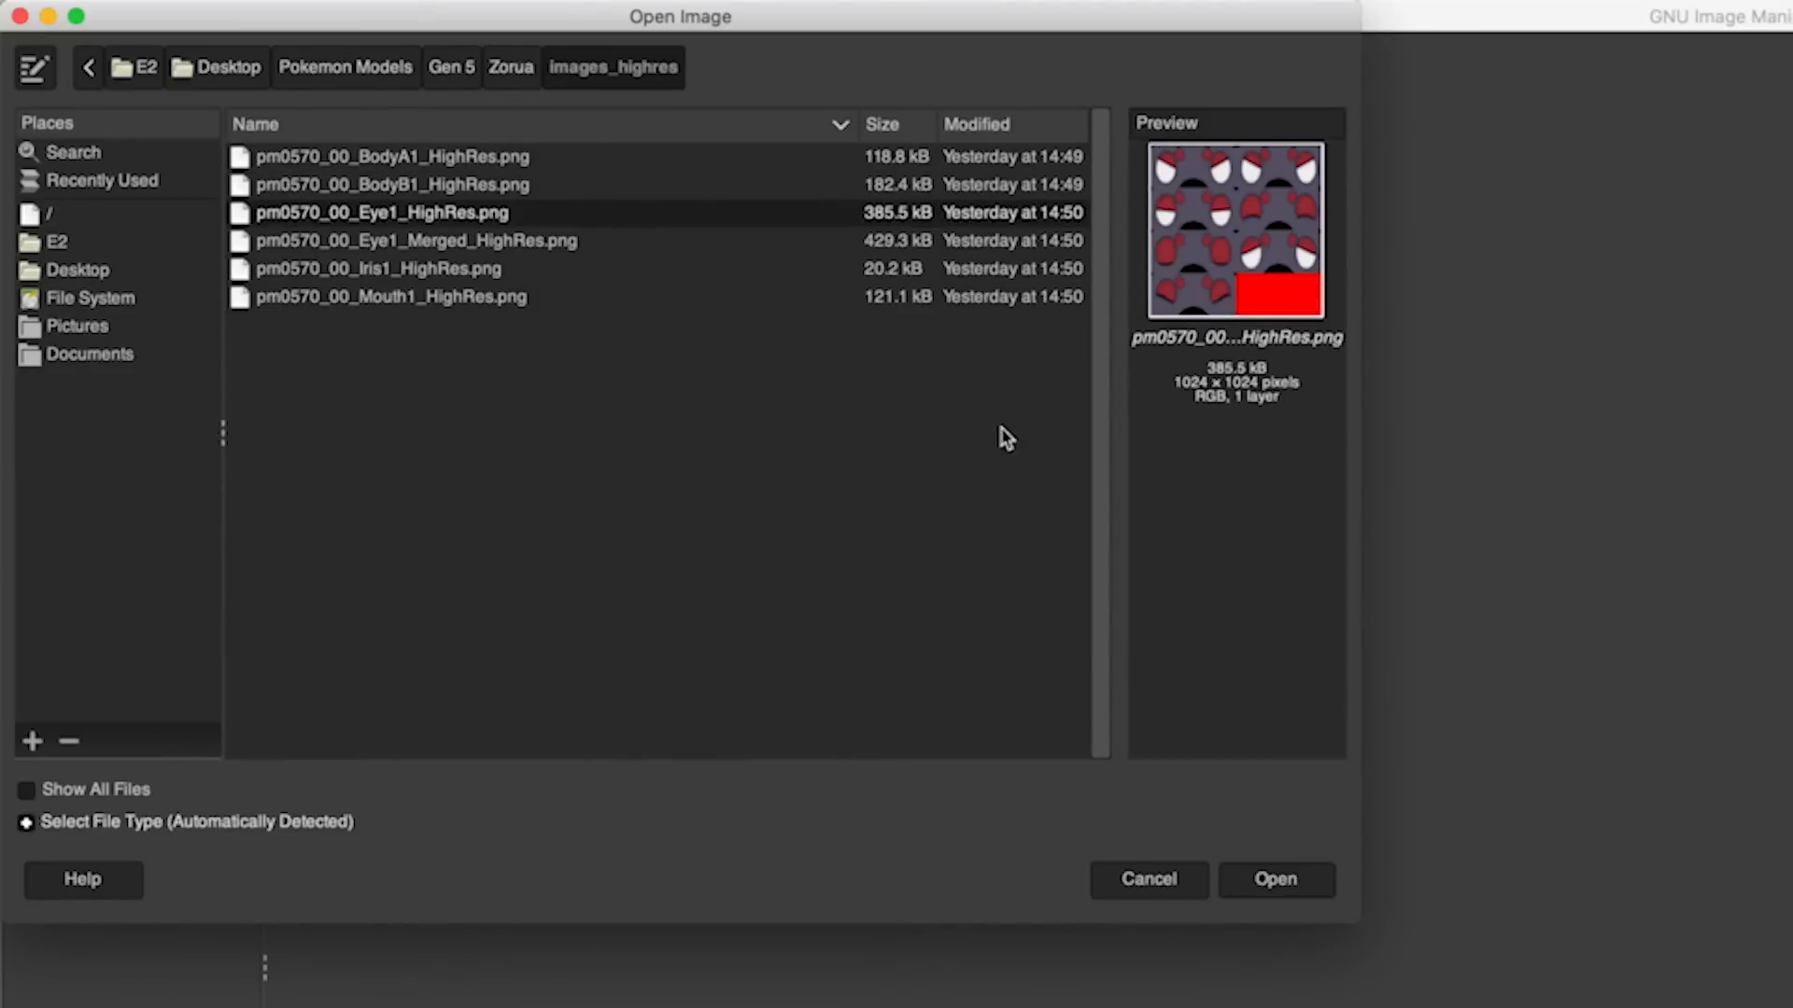
left_click(1255, 882)
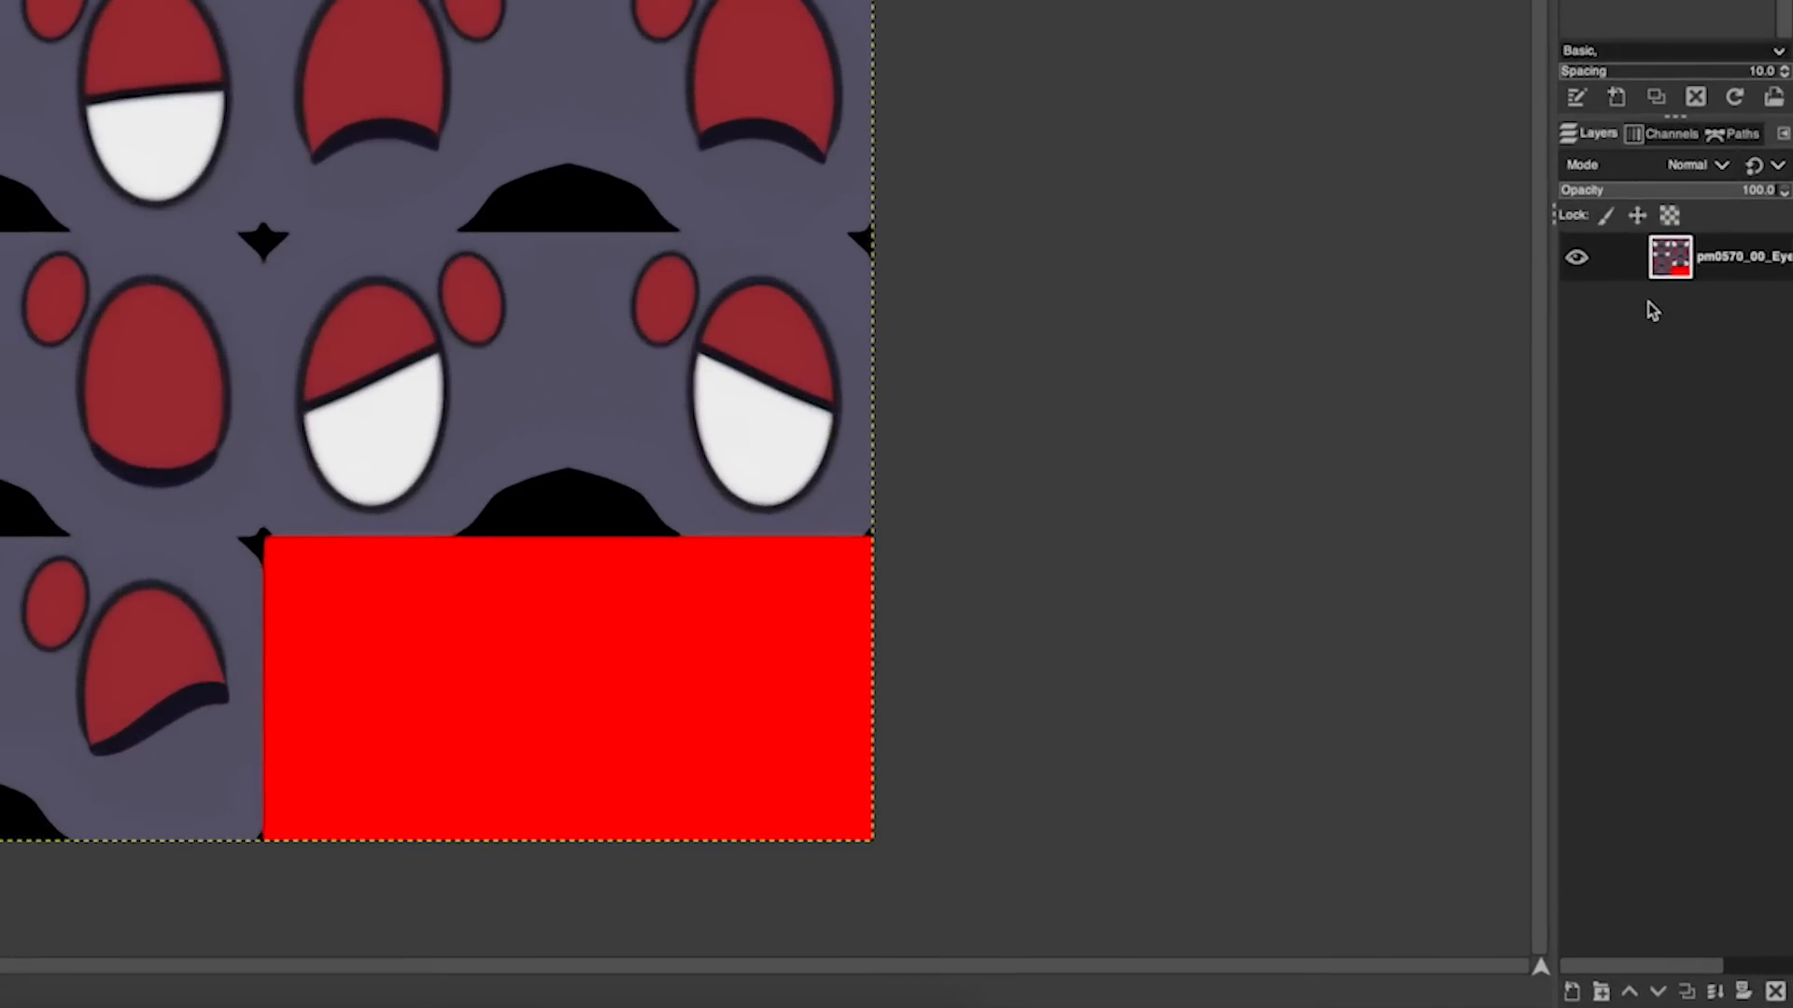
Step: Add an alpha channel to the eye texture's layer
right_click(1707, 259)
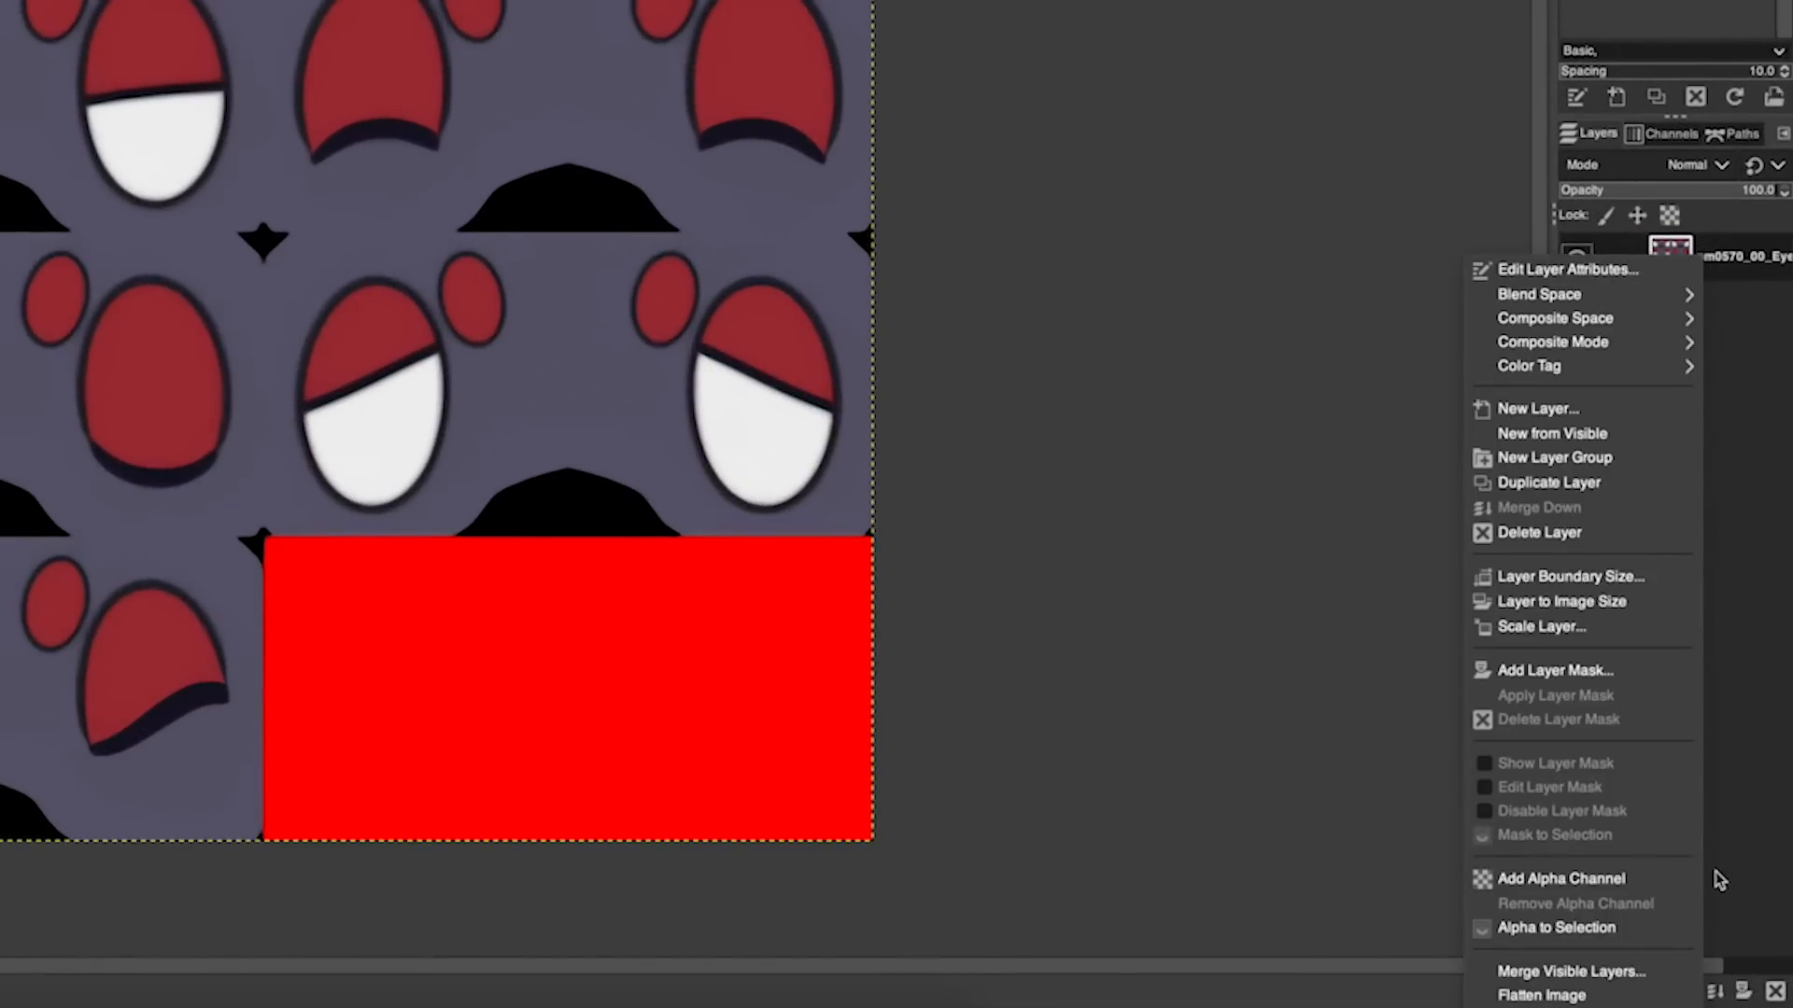
left_click(1684, 878)
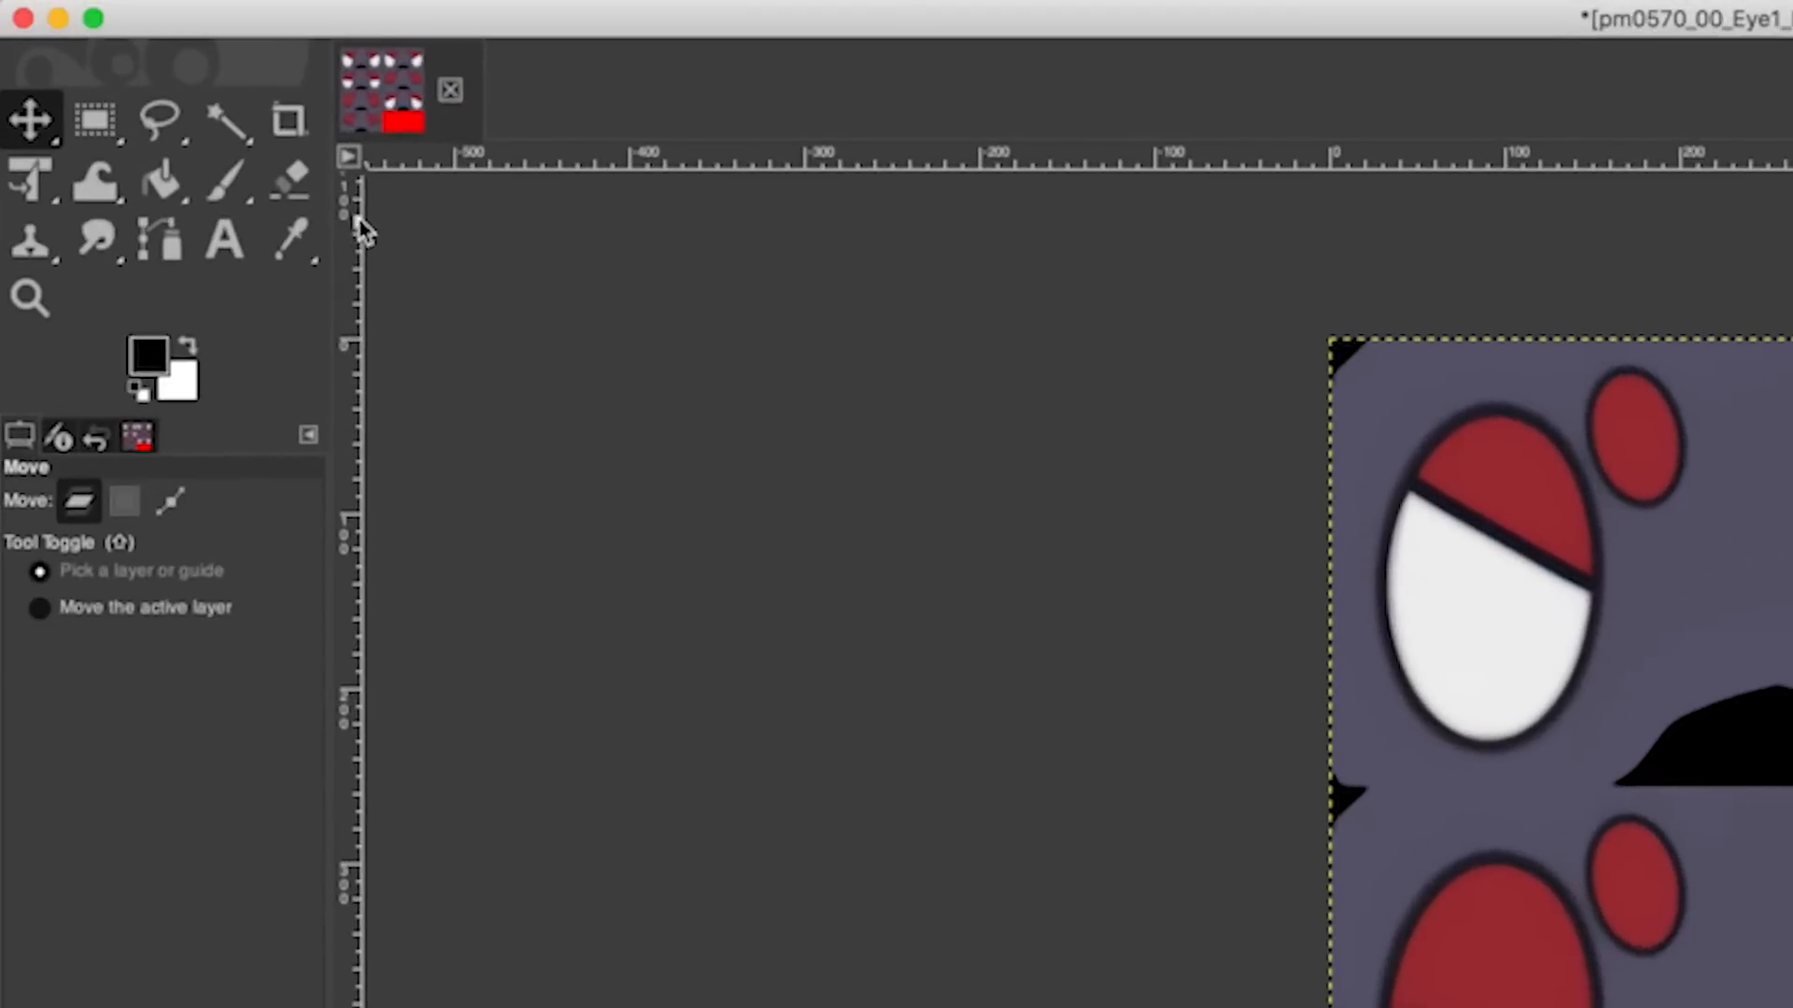
Step: Activate Select by Color in add-to-selection mode and select the whites of all the eyes in the texture
left_click(229, 123)
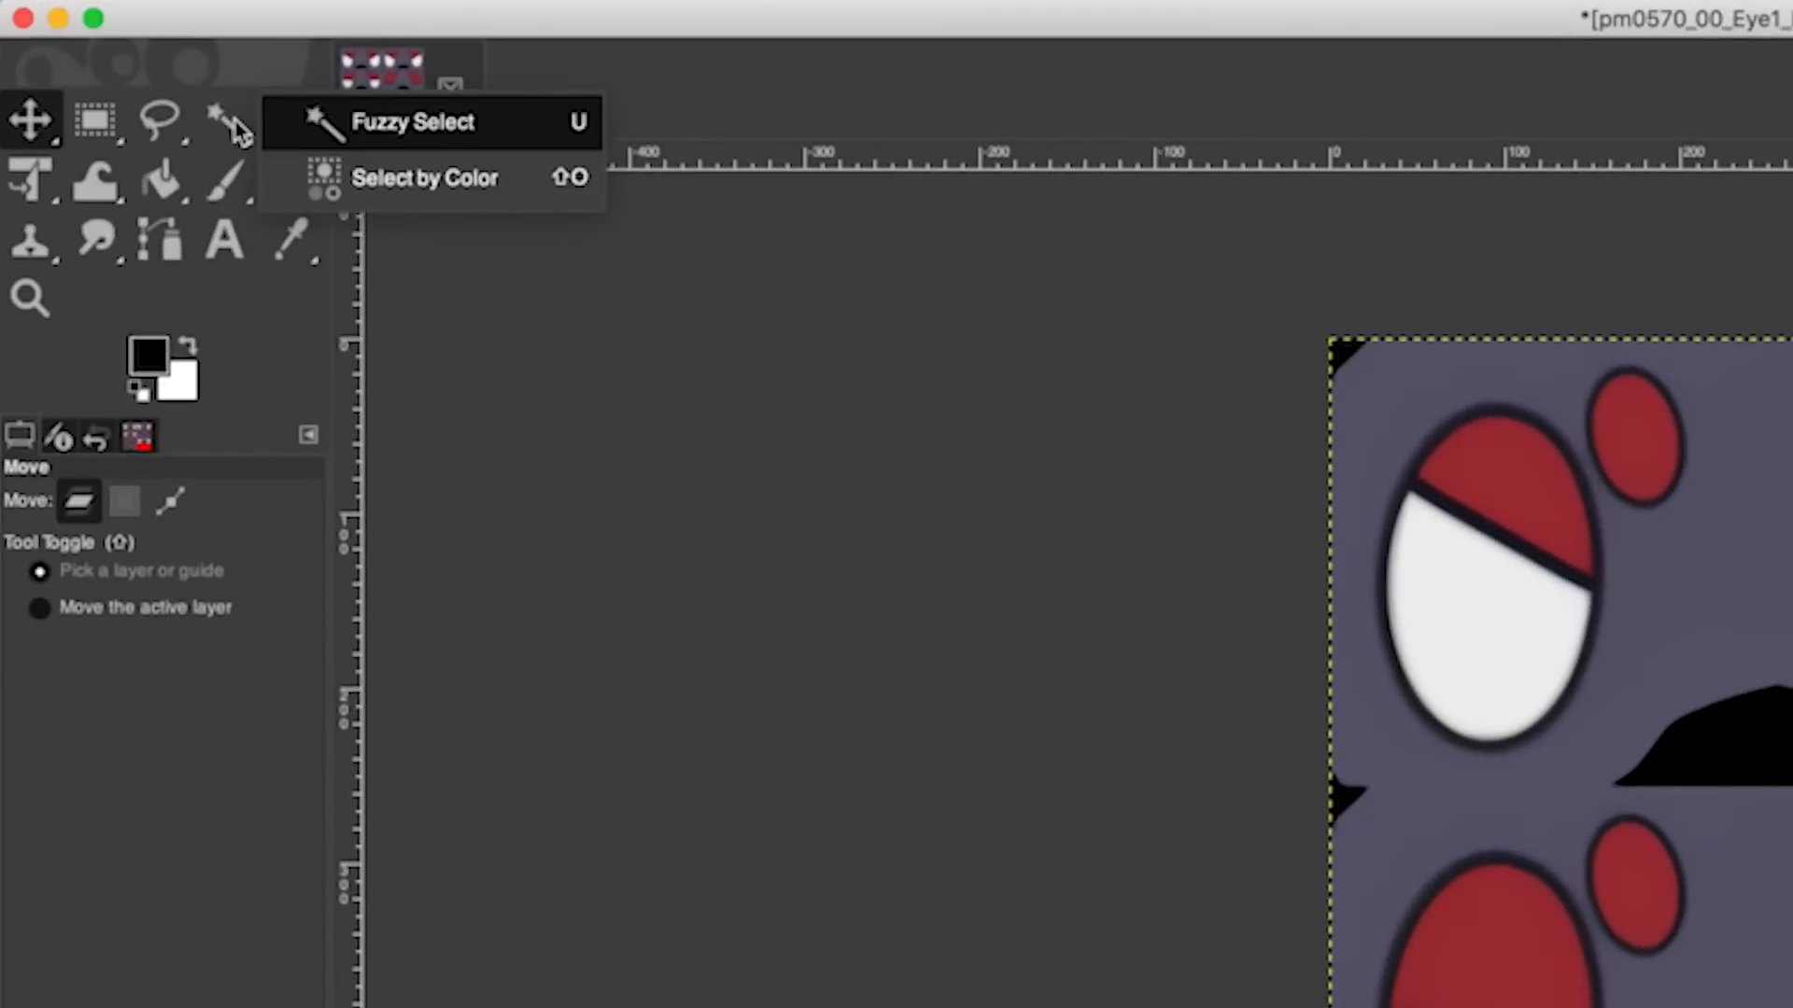
left_click(450, 178)
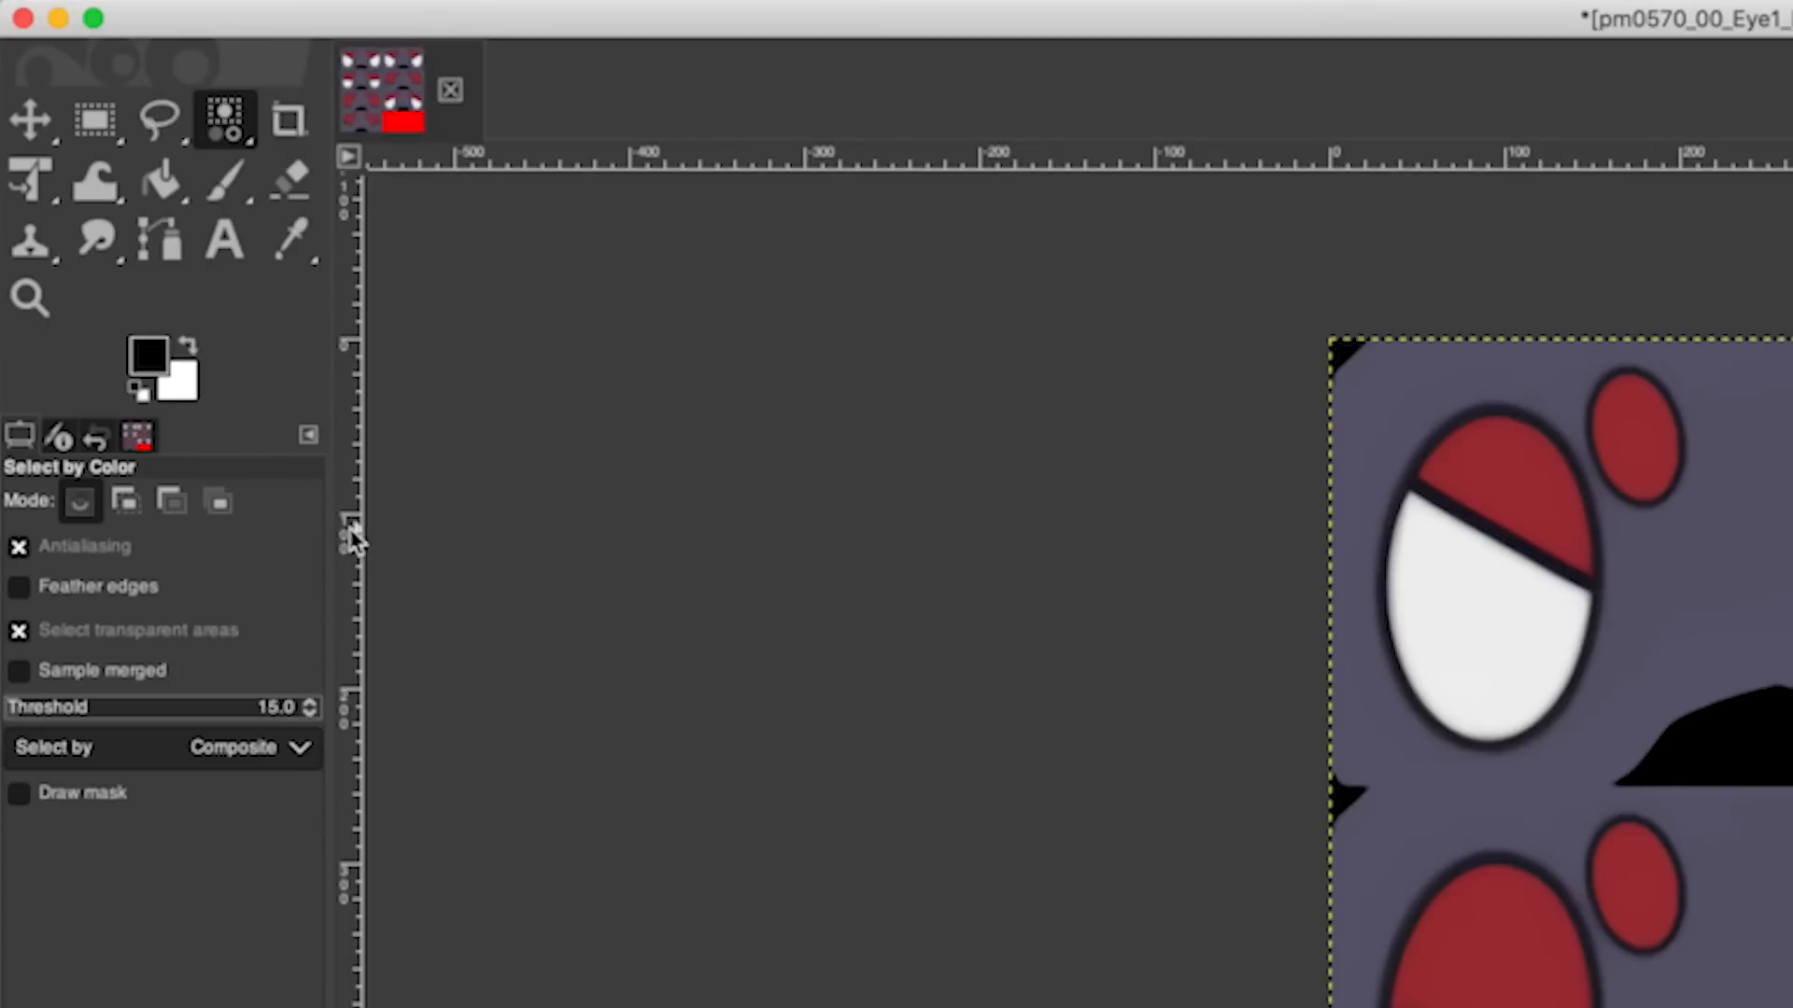
left_click(126, 504)
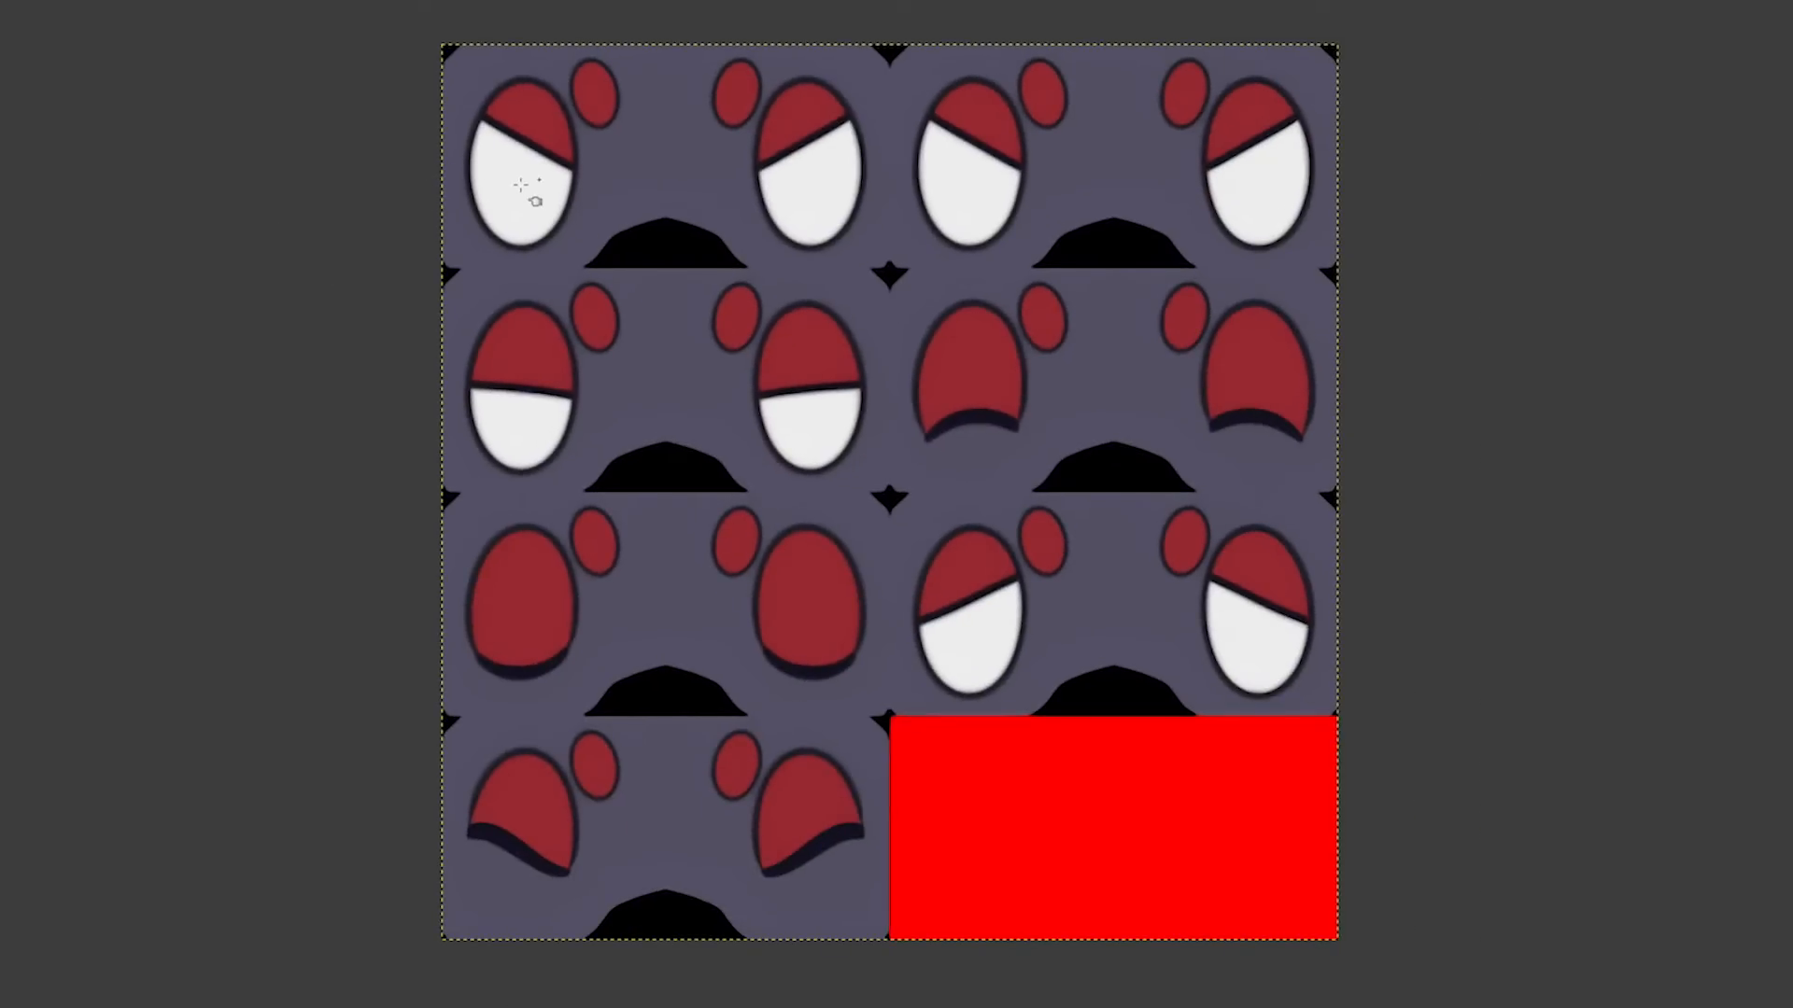
left_click(523, 186)
left_click(801, 204)
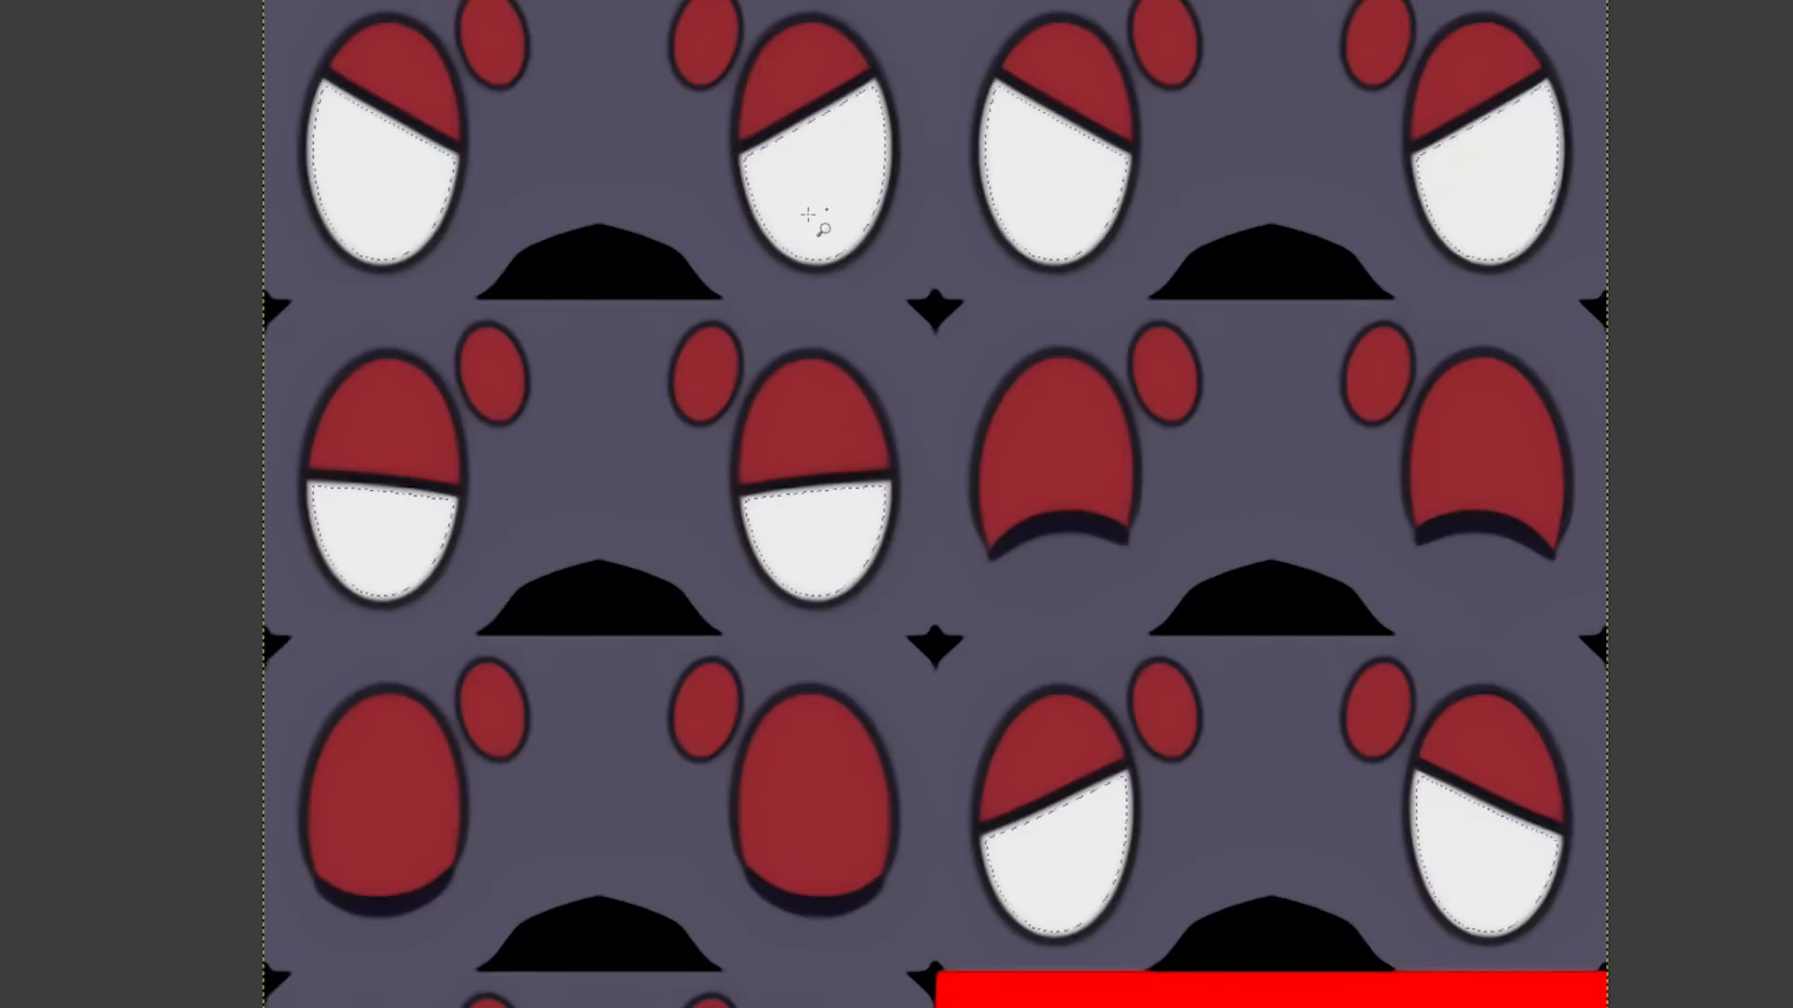
left_click(803, 201)
scroll(805, 198, "up", 1)
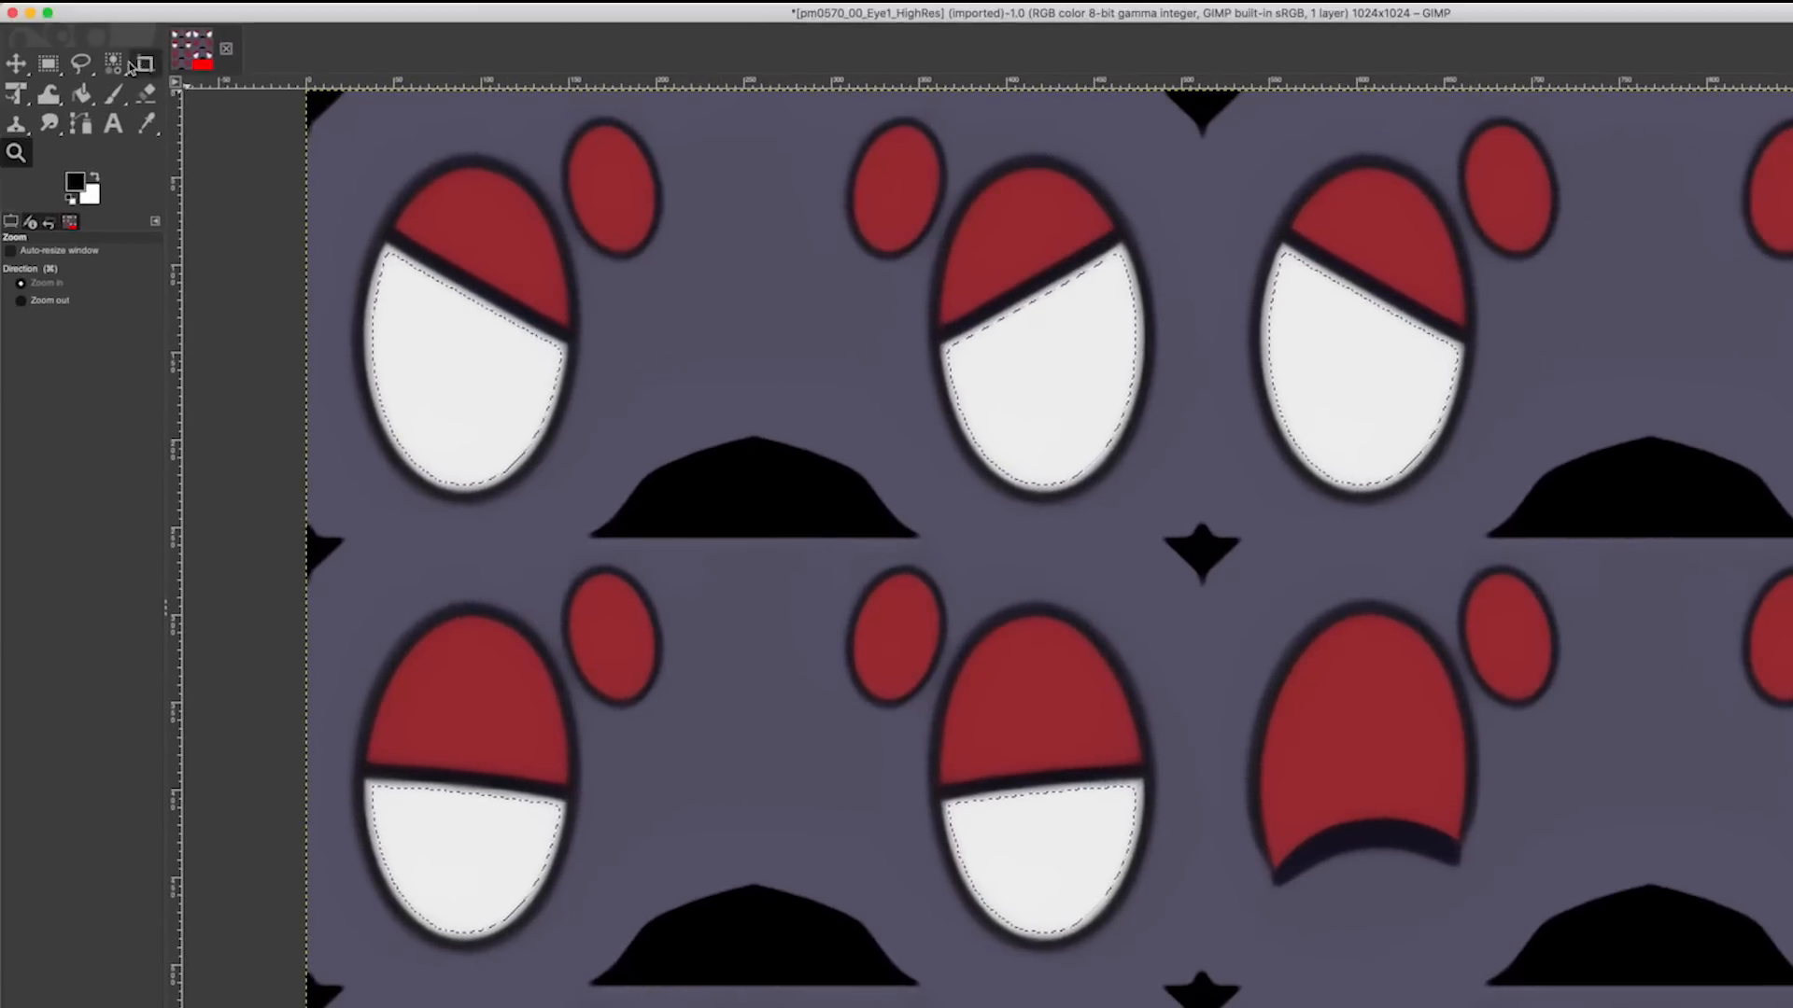
Step: Extend the color selection to the blurred grey edges of the eye whites by raising the threshold
left_click(114, 64)
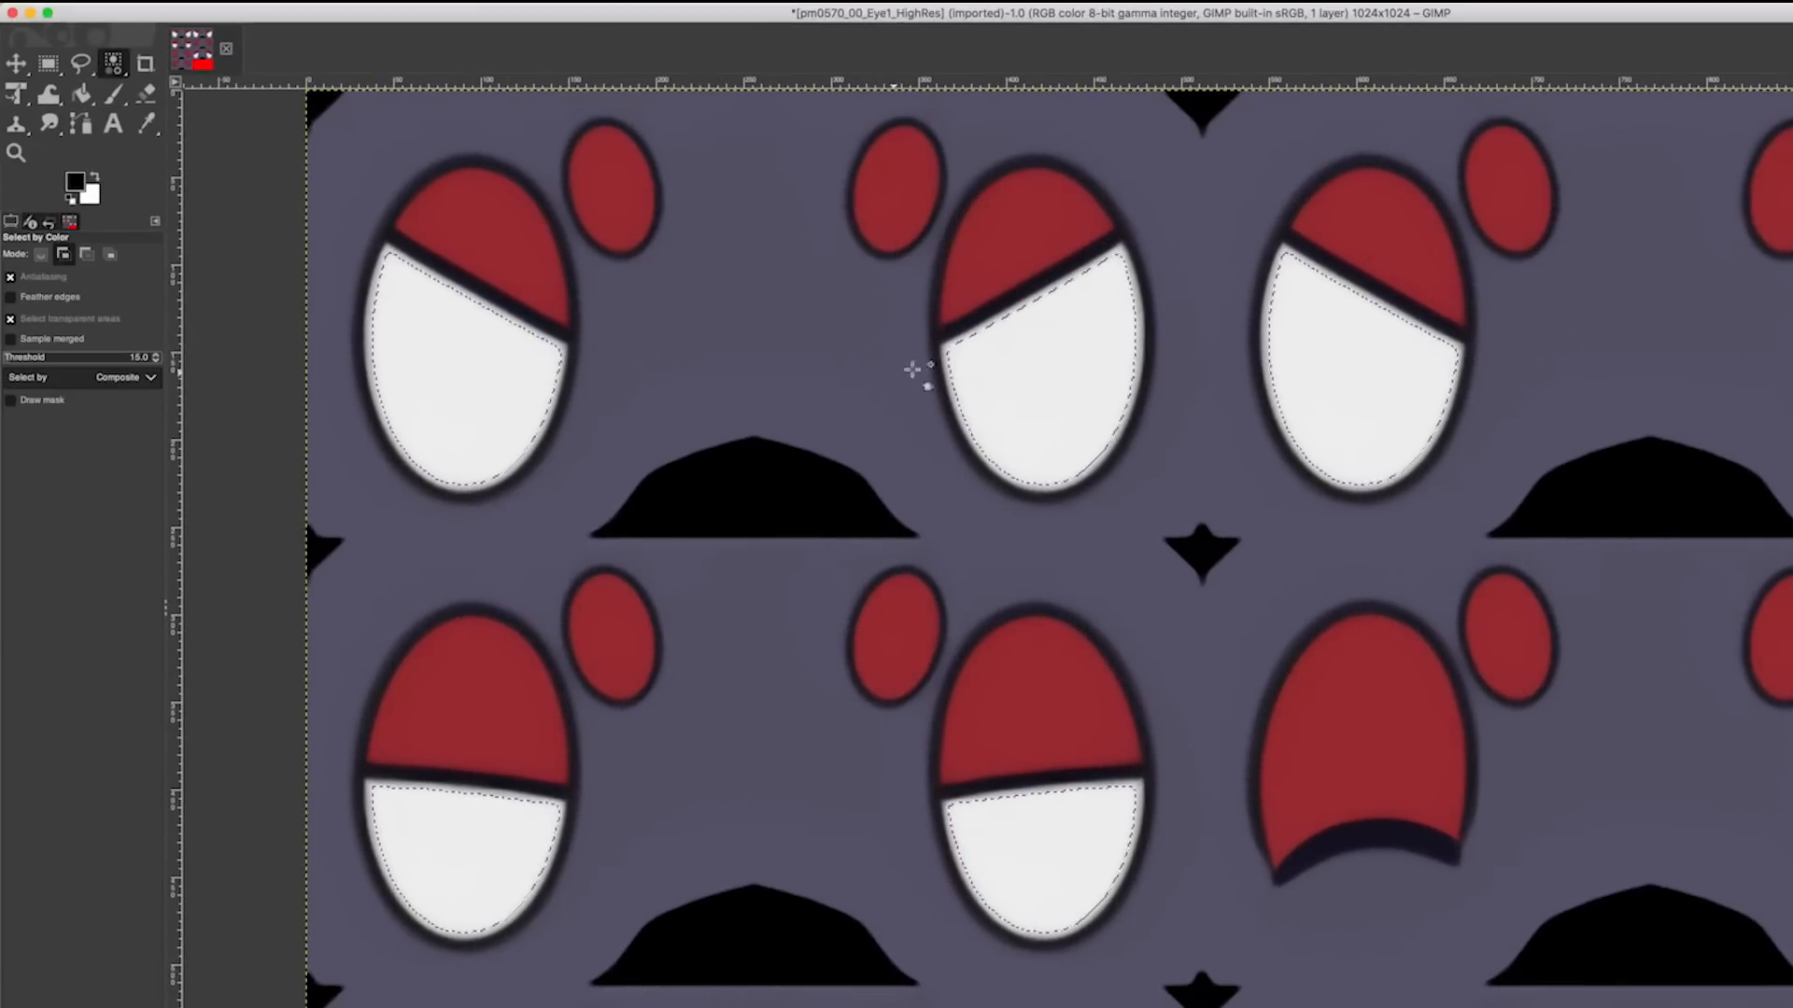
left_click(941, 361)
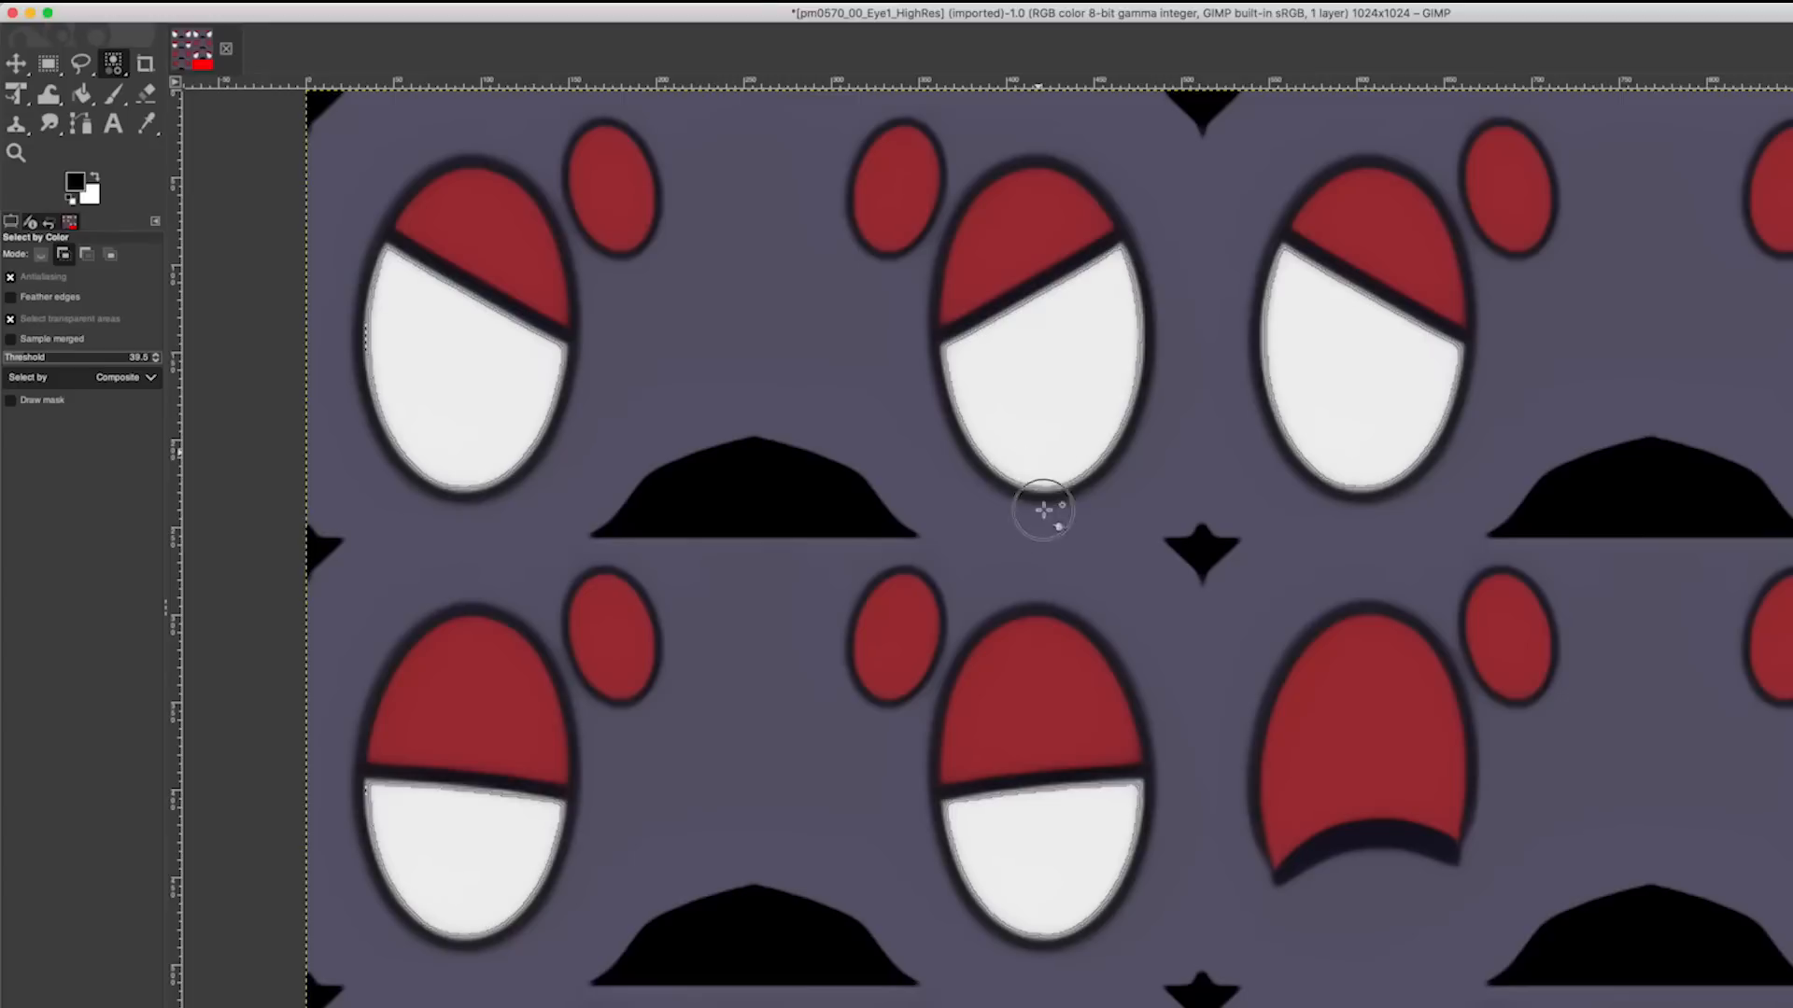
left_click_drag(1043, 510, 1046, 680)
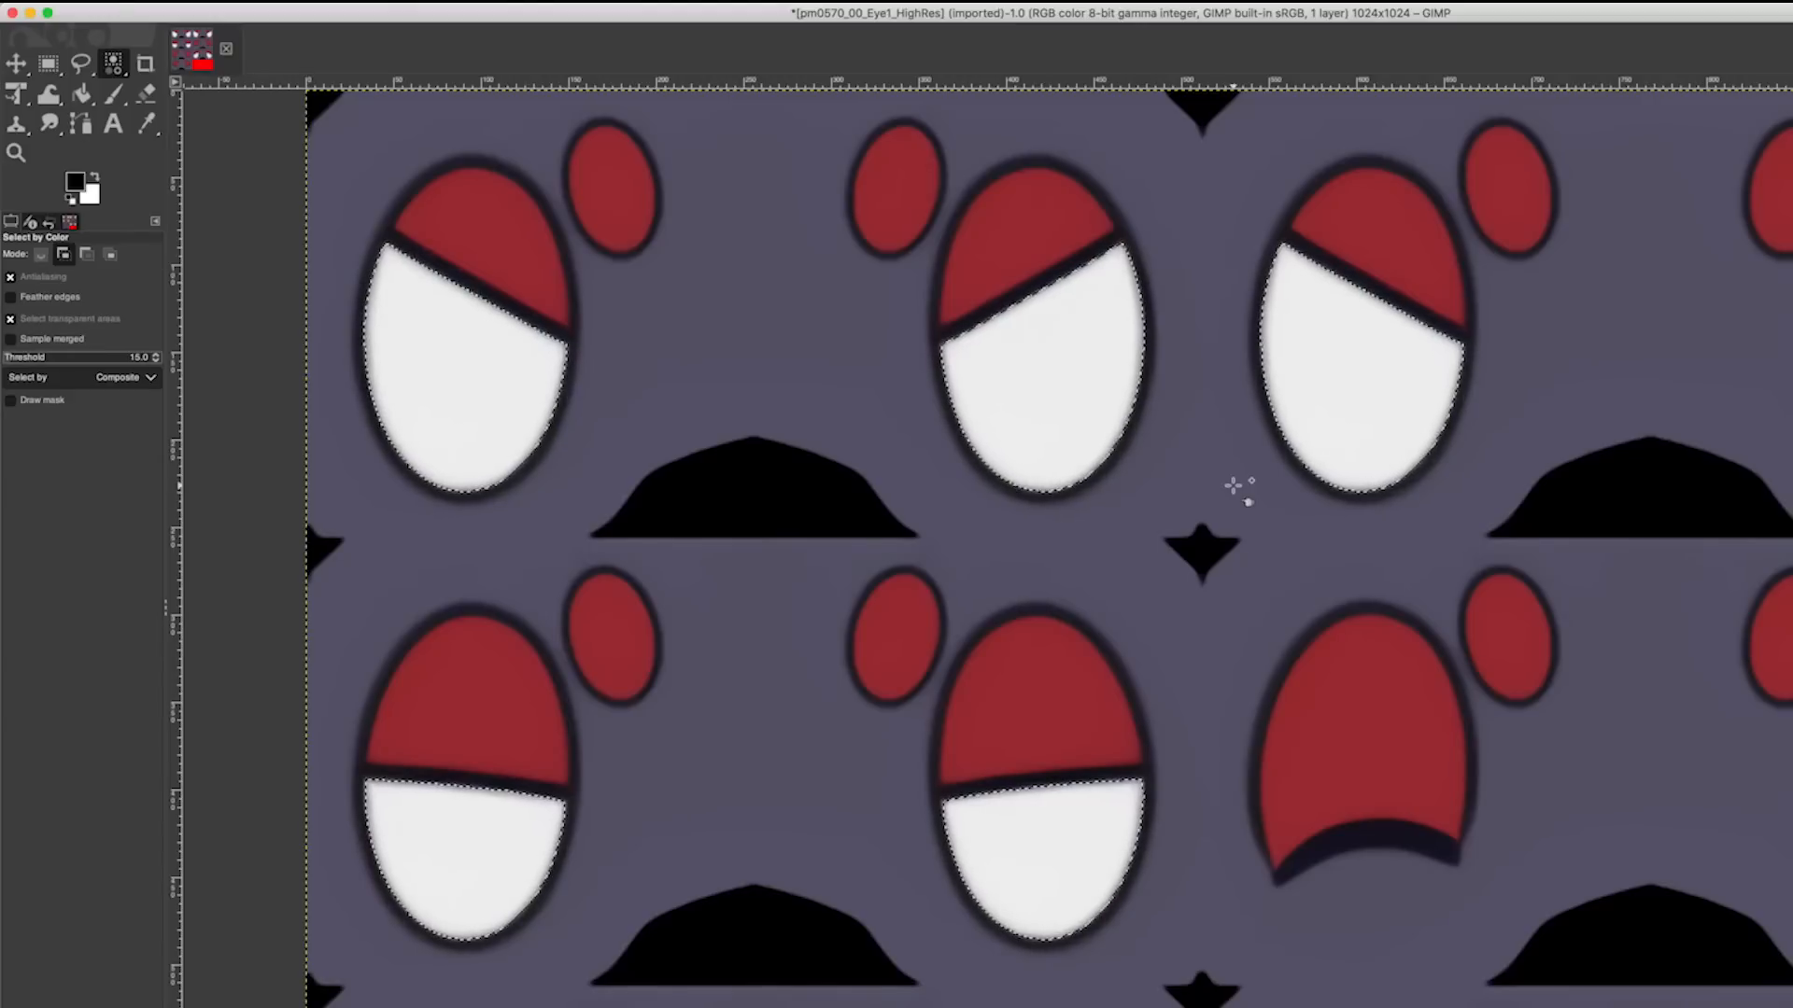
Step: Cut the selected eye whites out of the eye texture layer
key("z")
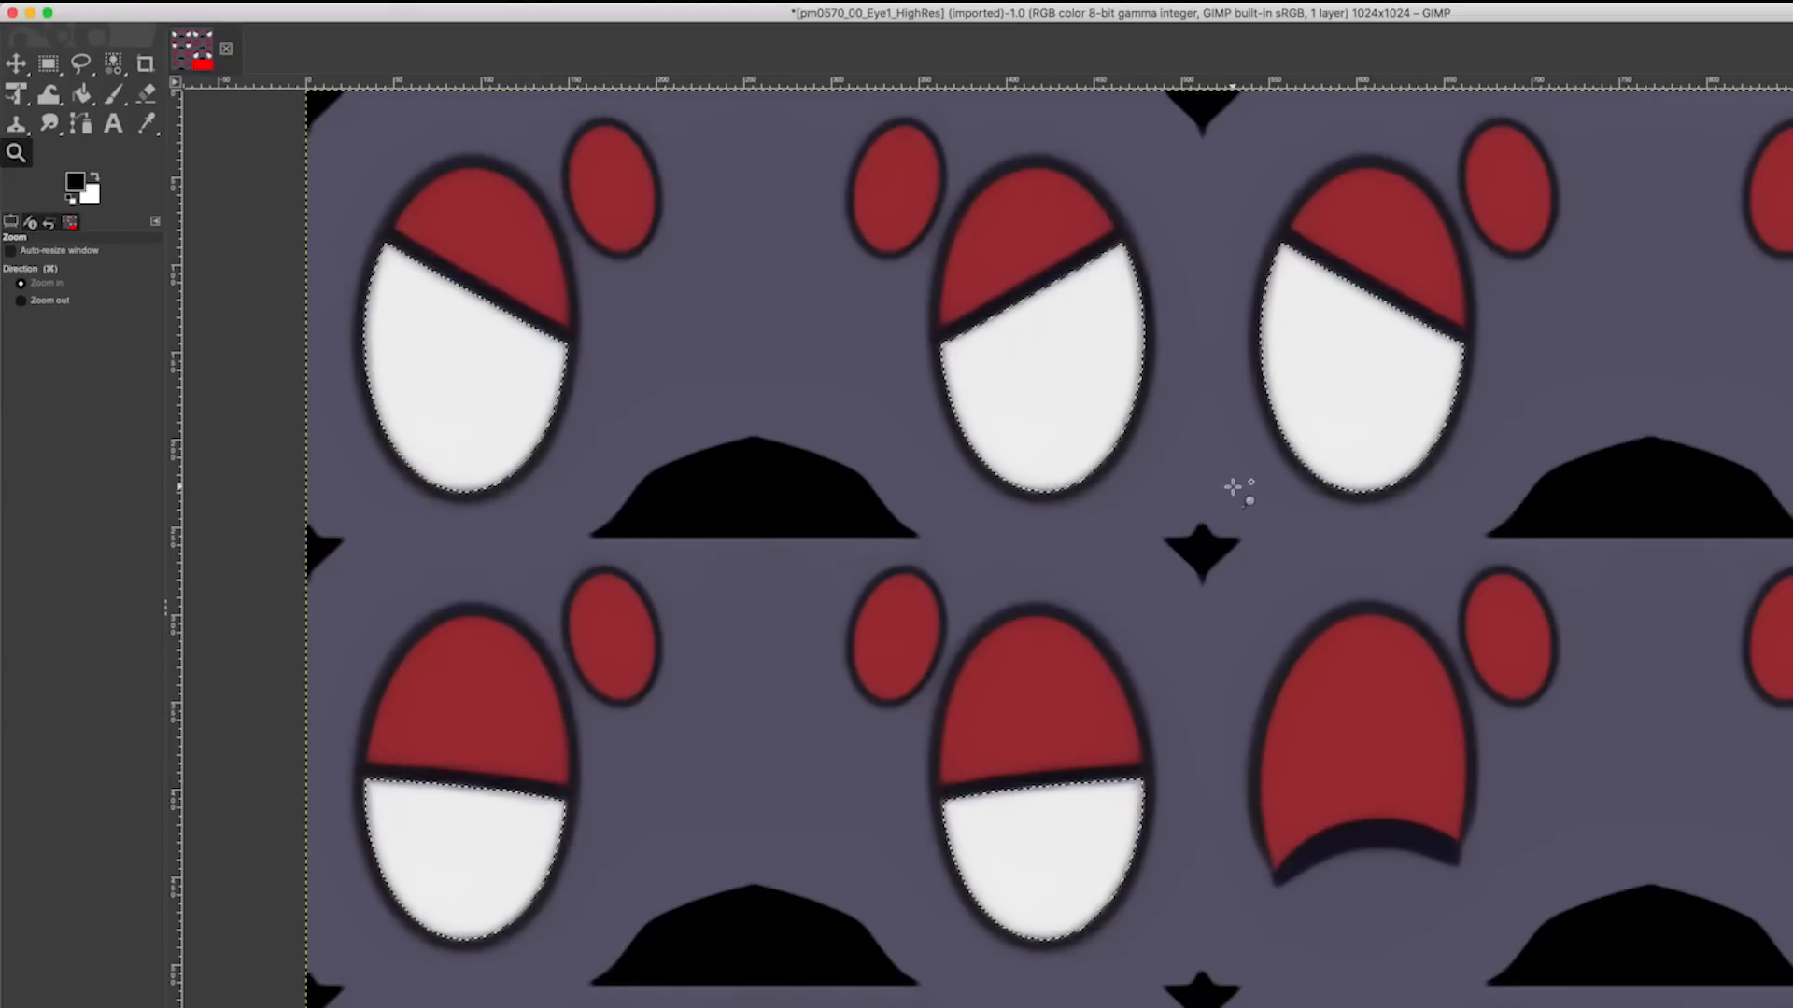
left_click(1238, 500, "super")
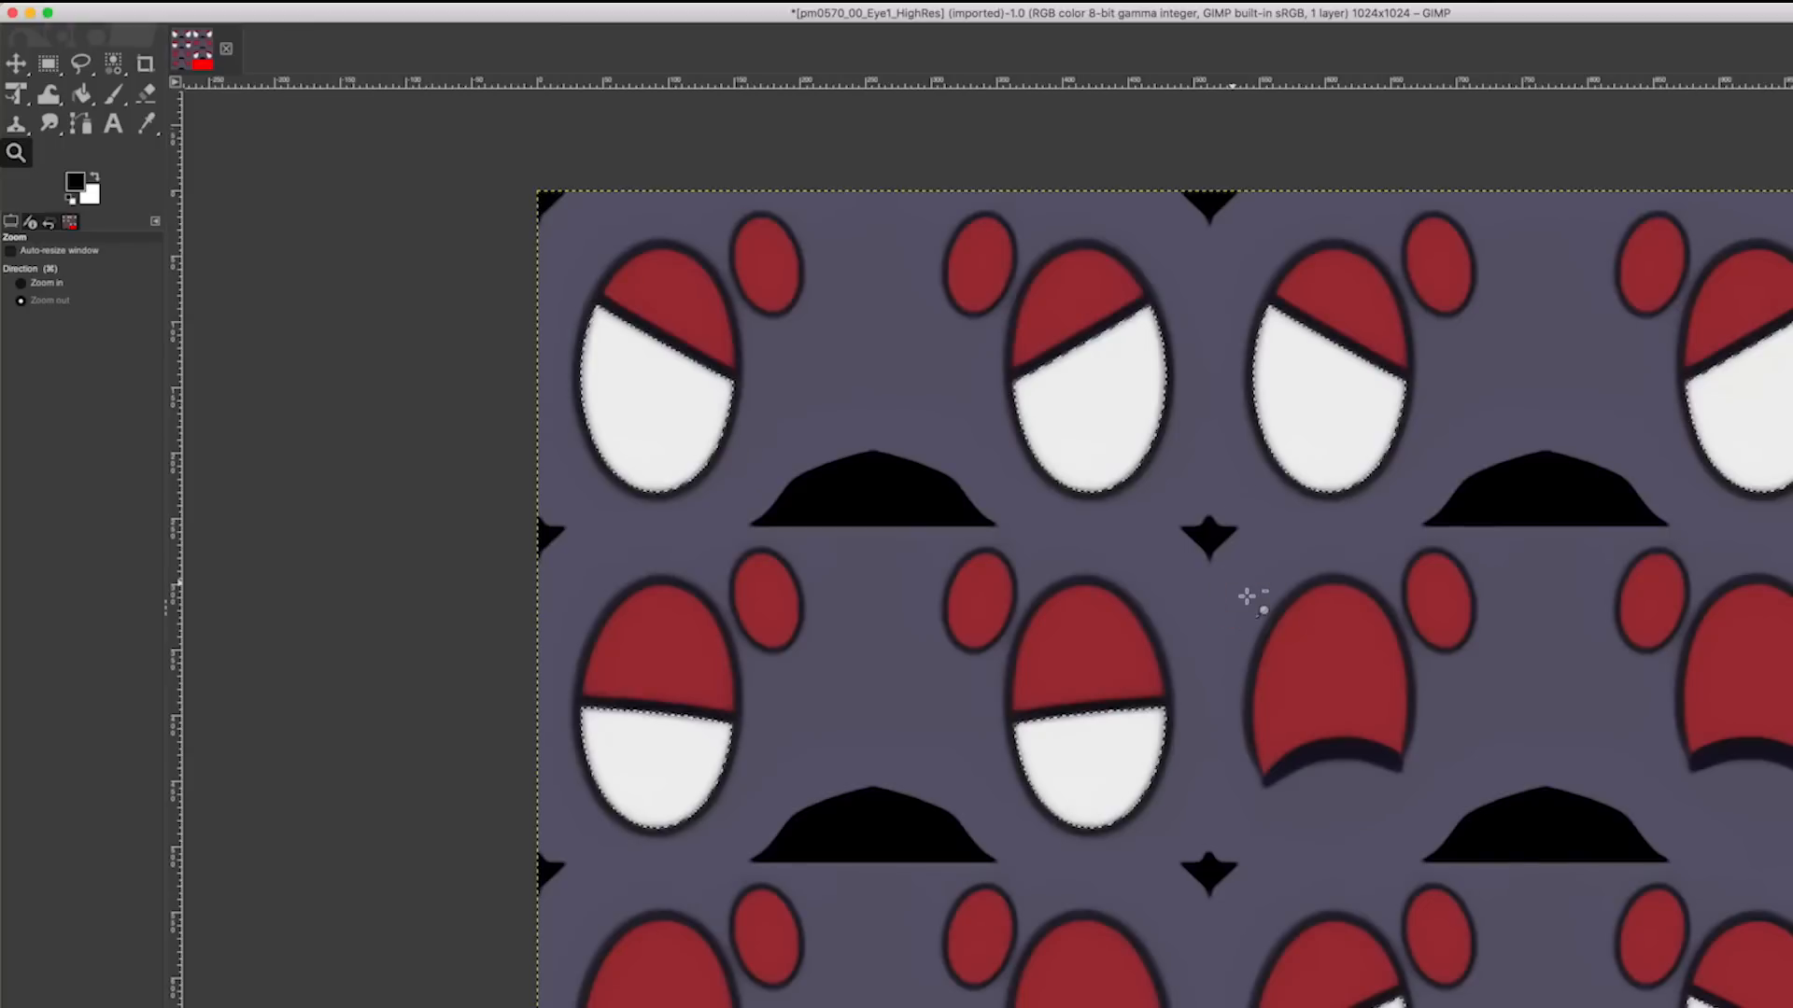
left_click(1246, 595, "super")
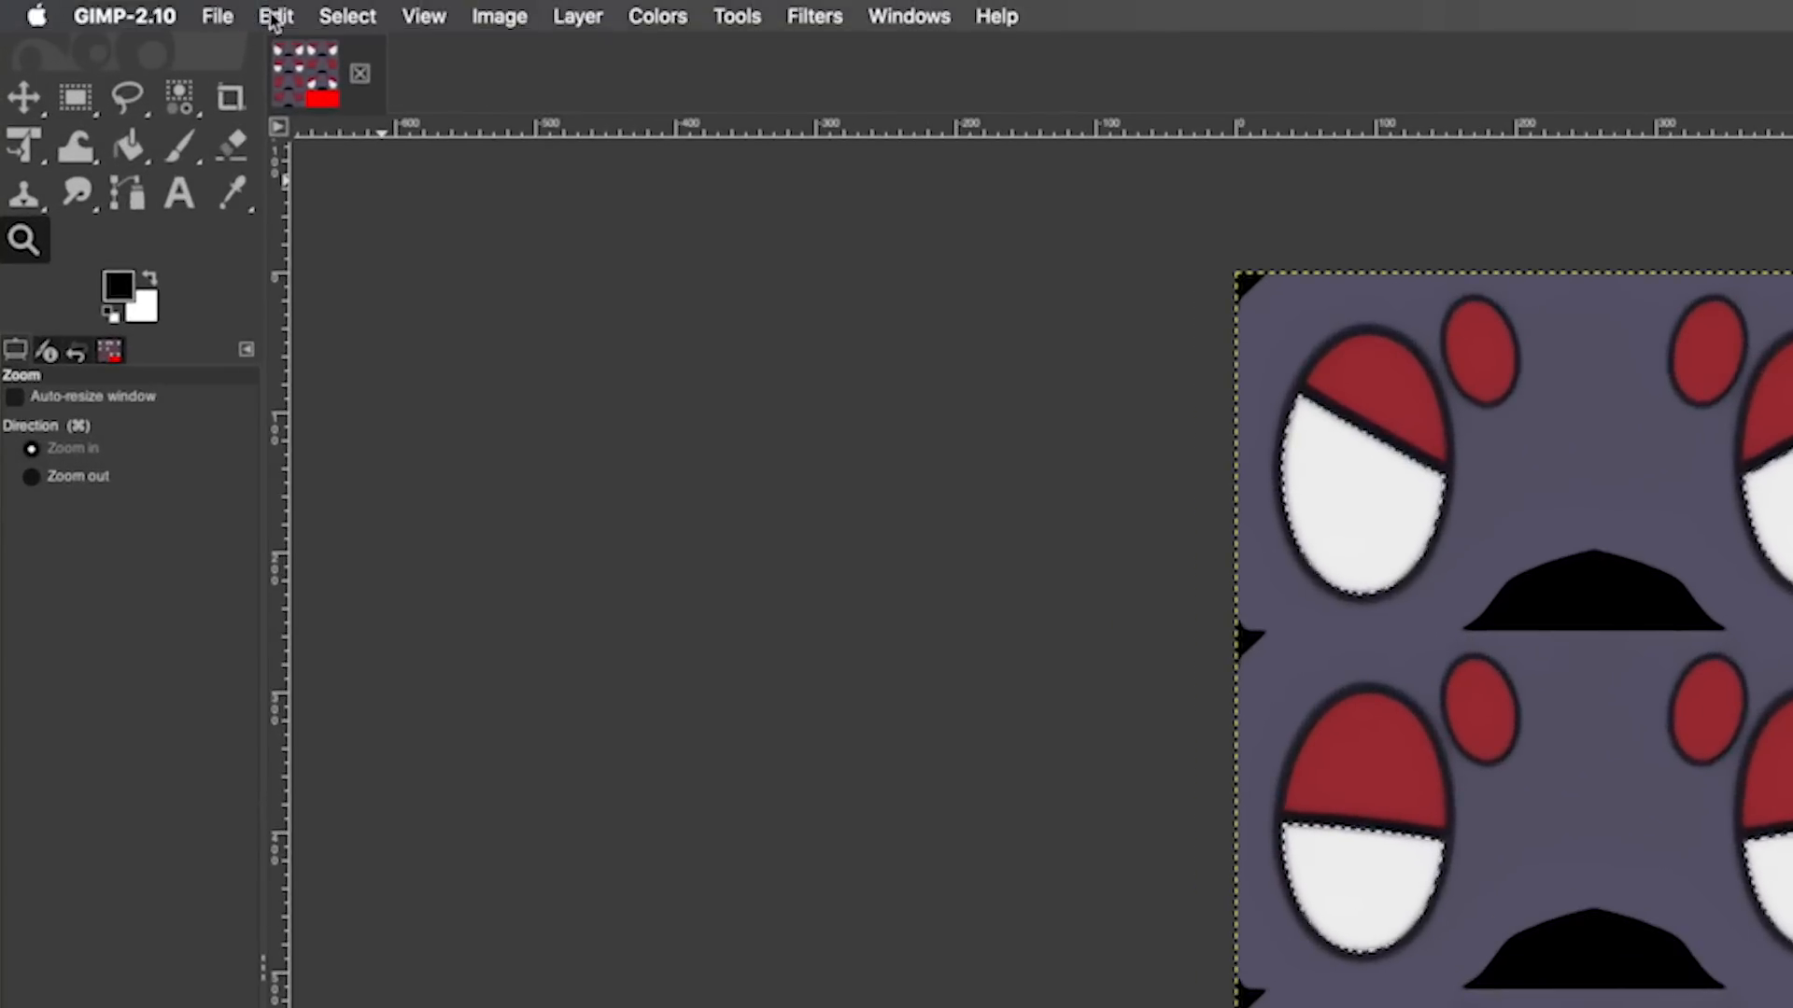
left_click(273, 17)
left_click(441, 133)
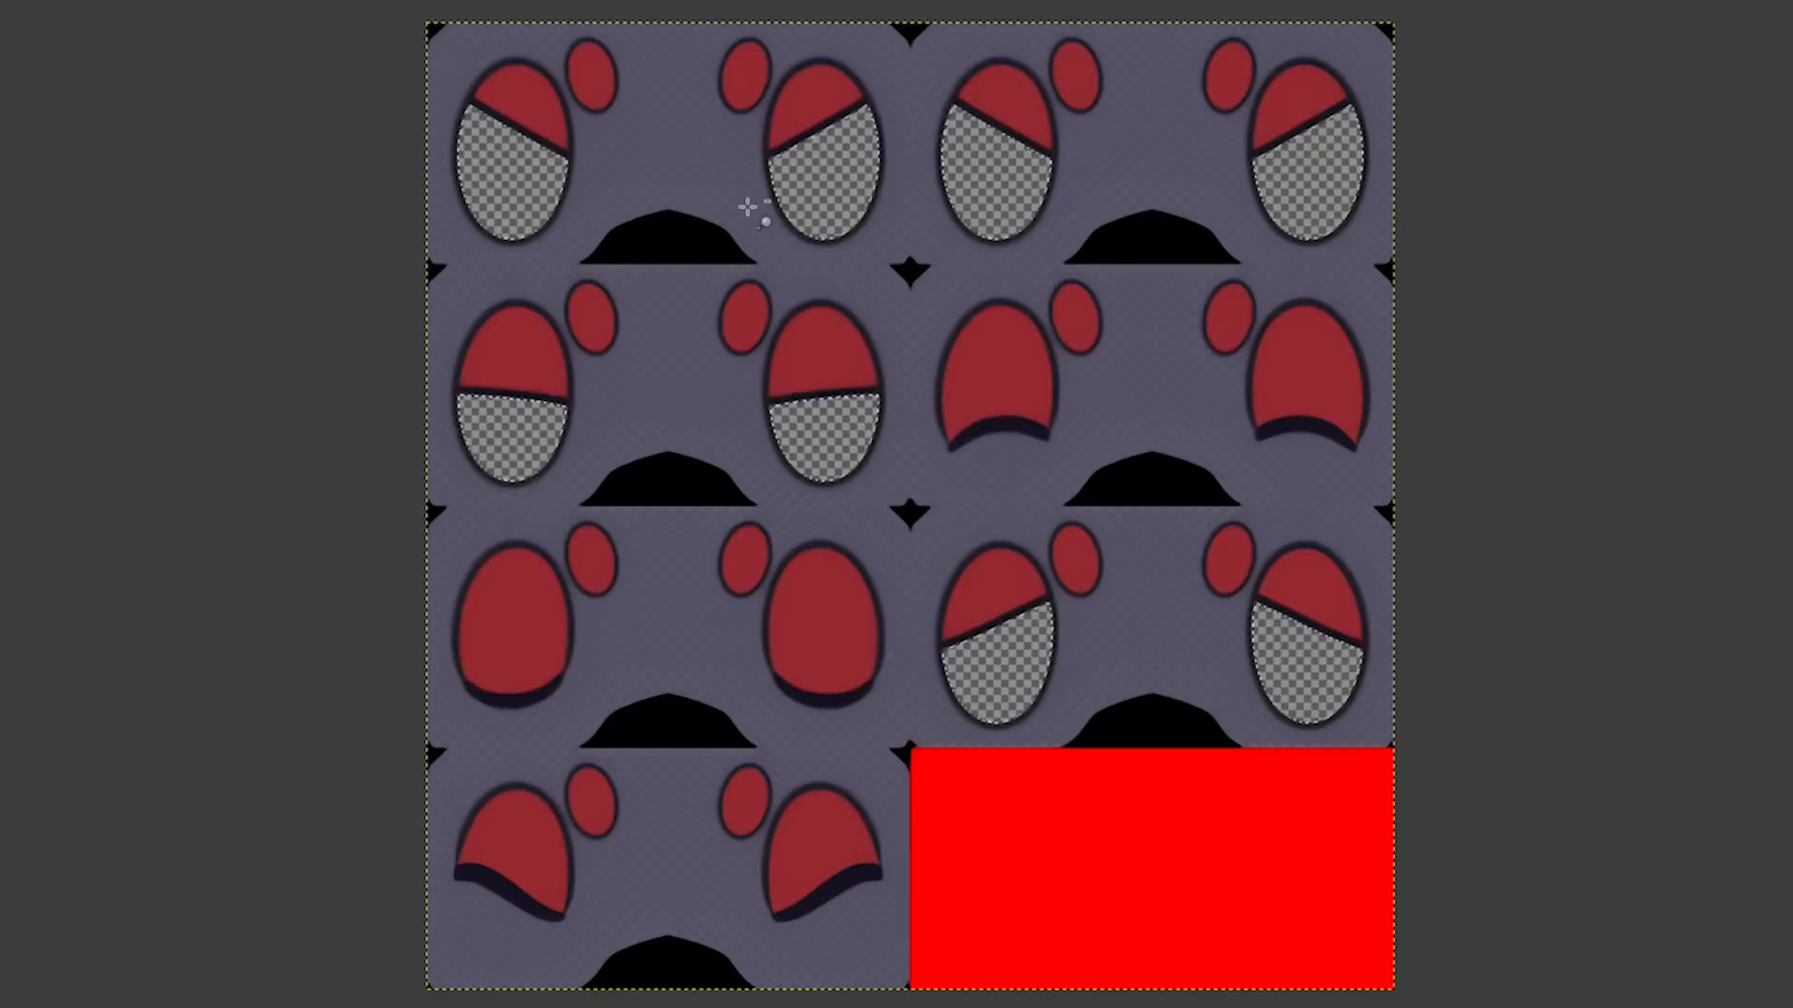
Step: Undo the cut of the eye whites and clear the selection
key("super+period")
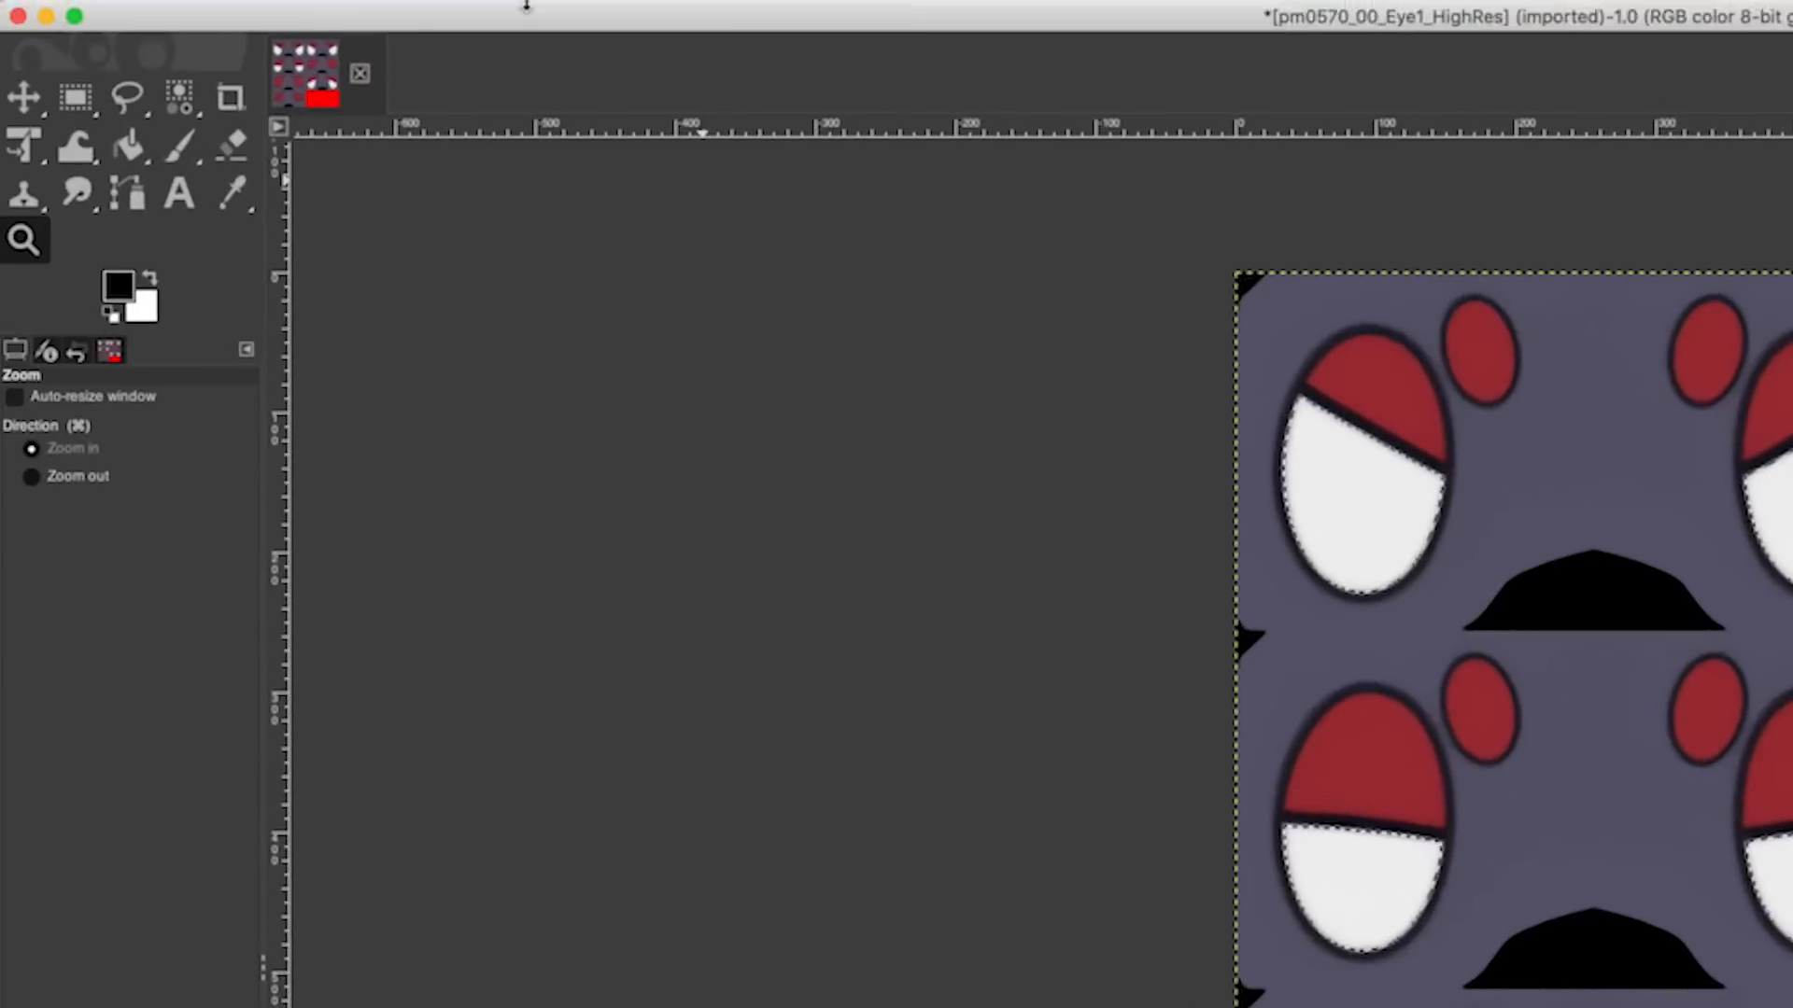
left_click(353, 13)
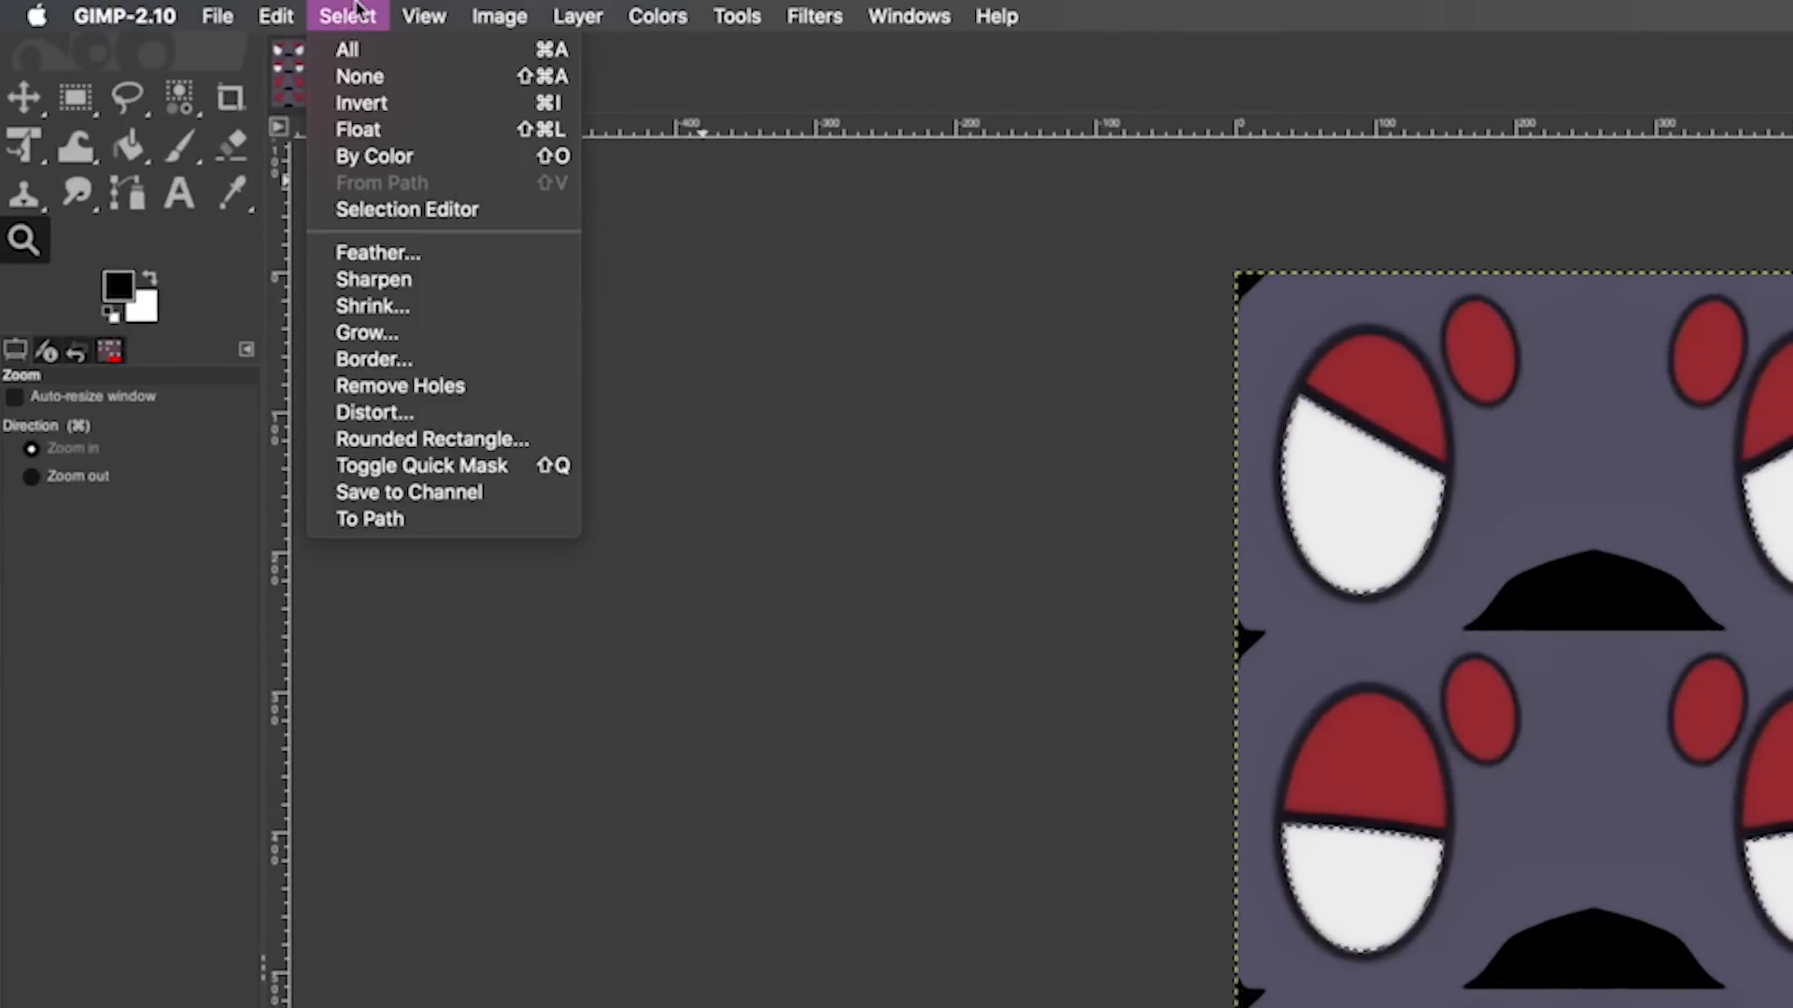
left_click(361, 76)
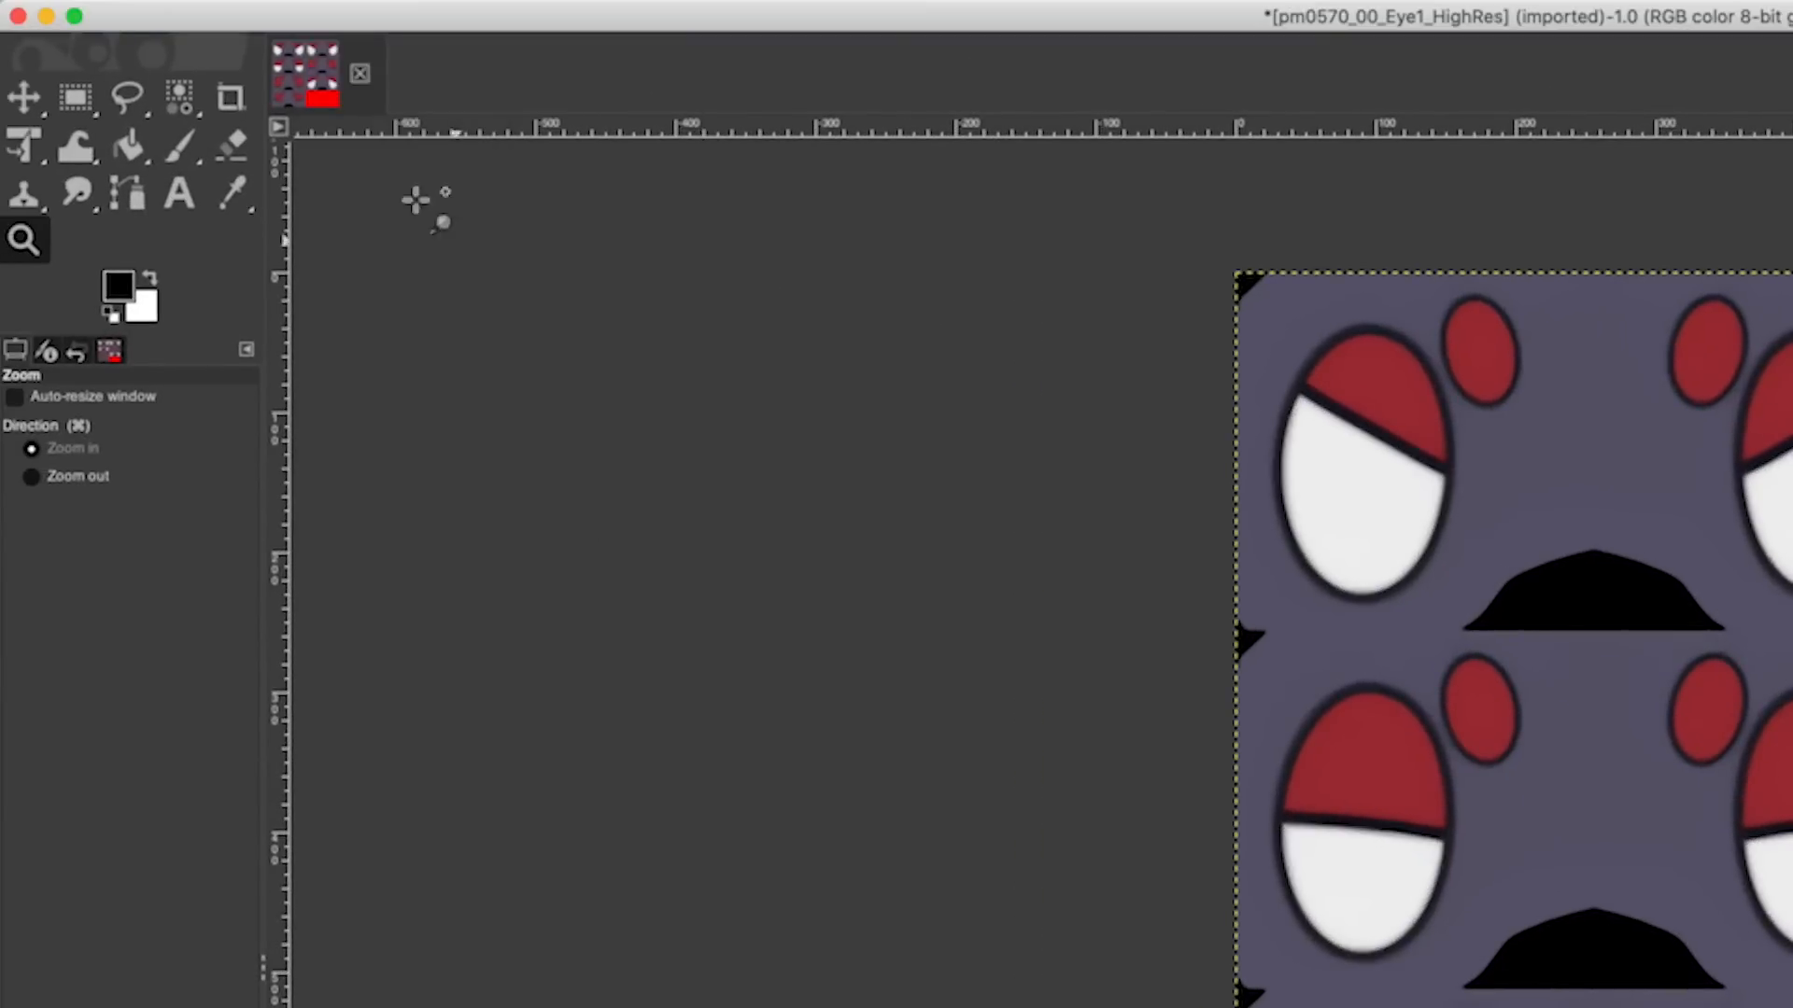
Step: Select all the eye whites by color again and extend the selection to their blurred grey edges
left_click(196, 112)
left_click(1389, 494)
key("z")
left_click(900, 266)
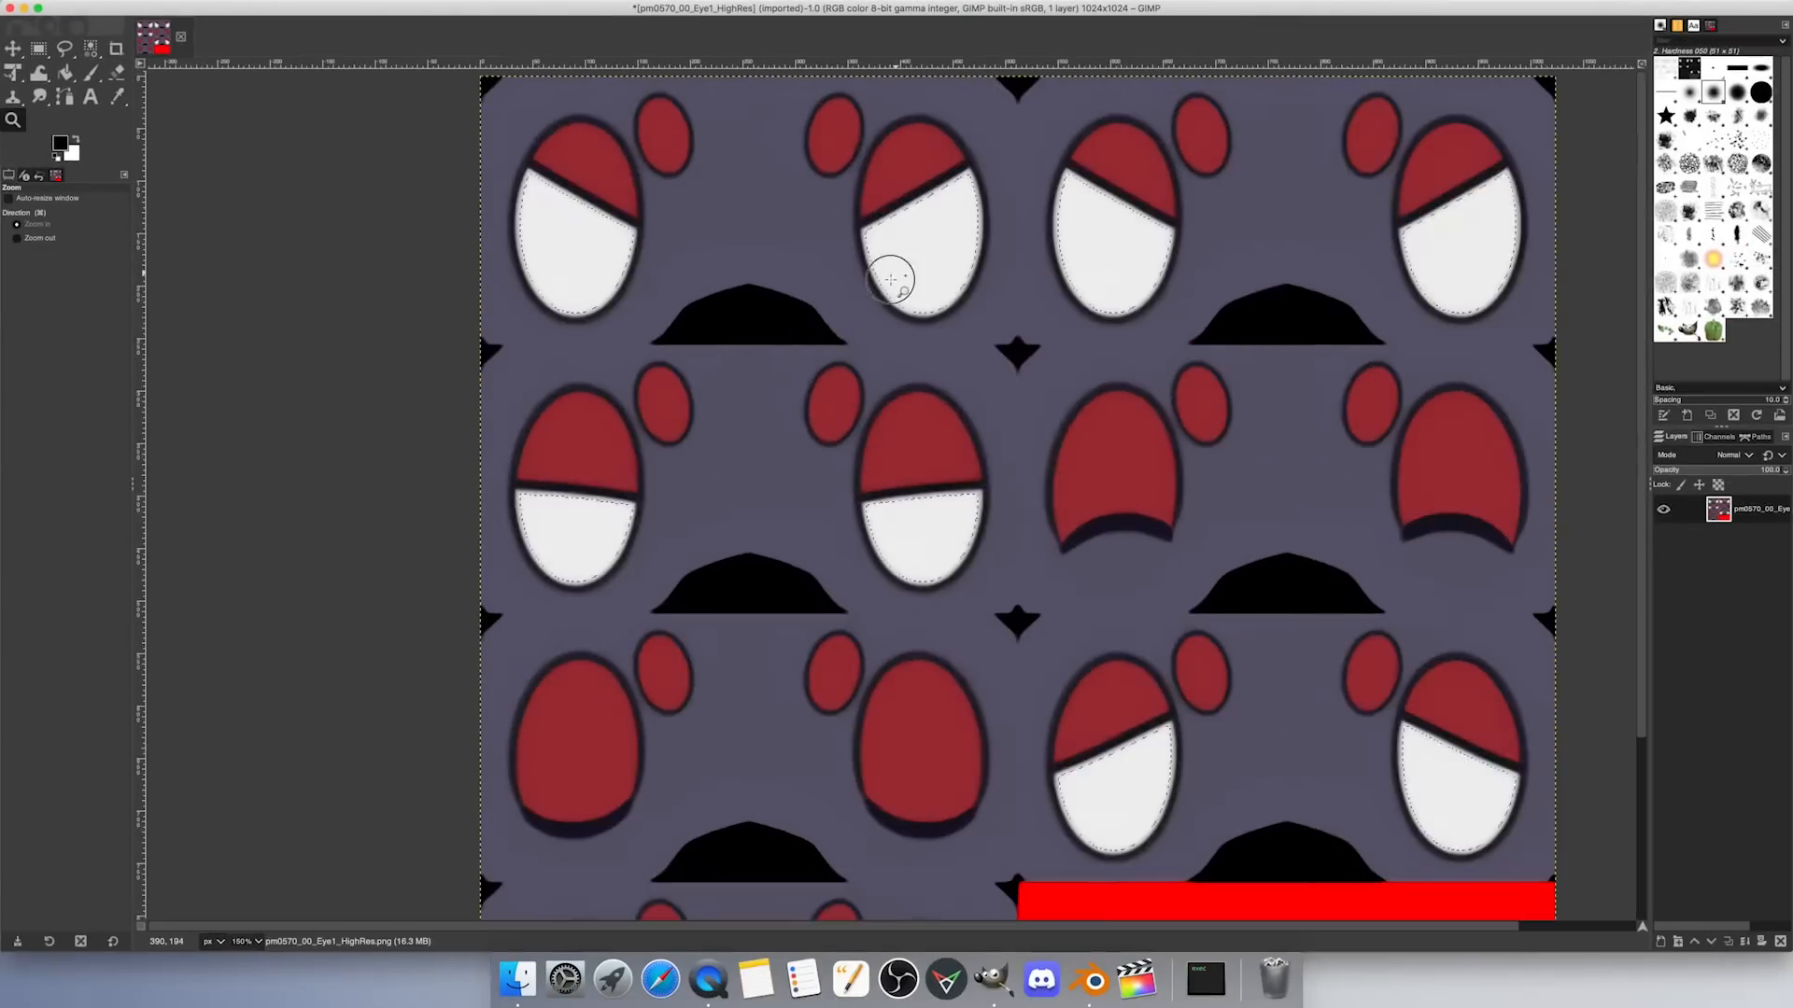
left_click(894, 277)
left_click(894, 276)
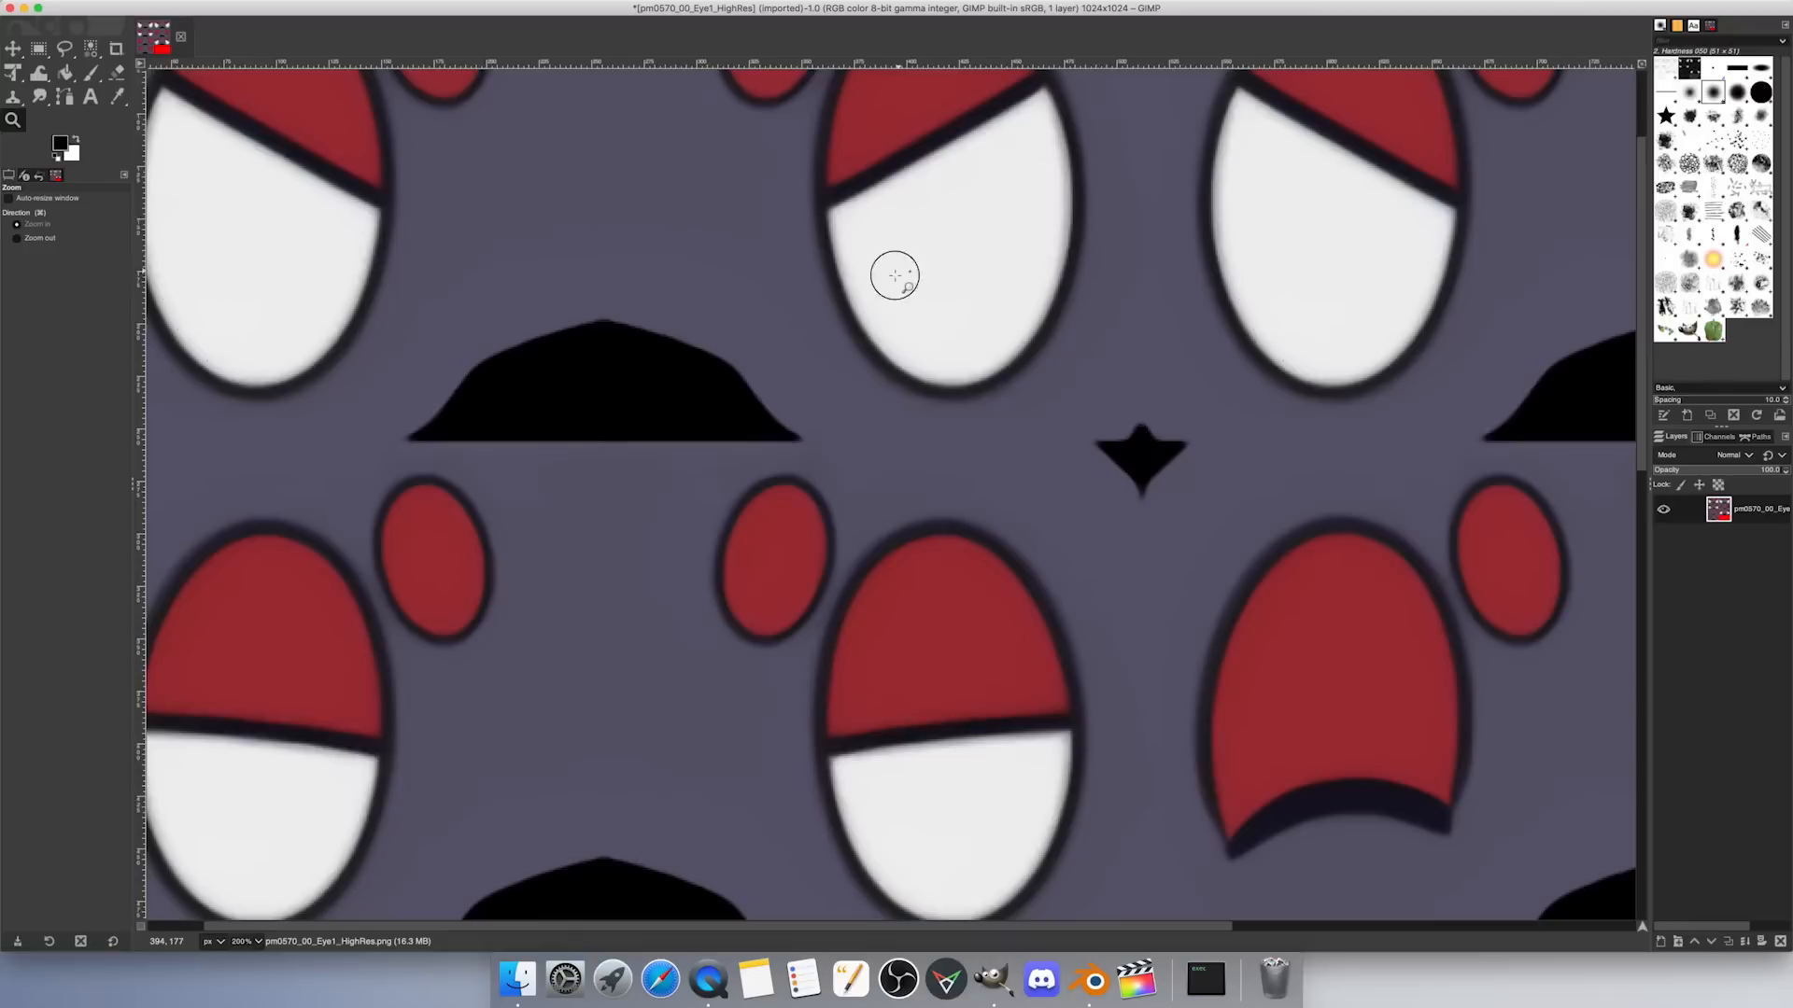
left_click(895, 275)
key("shift+o")
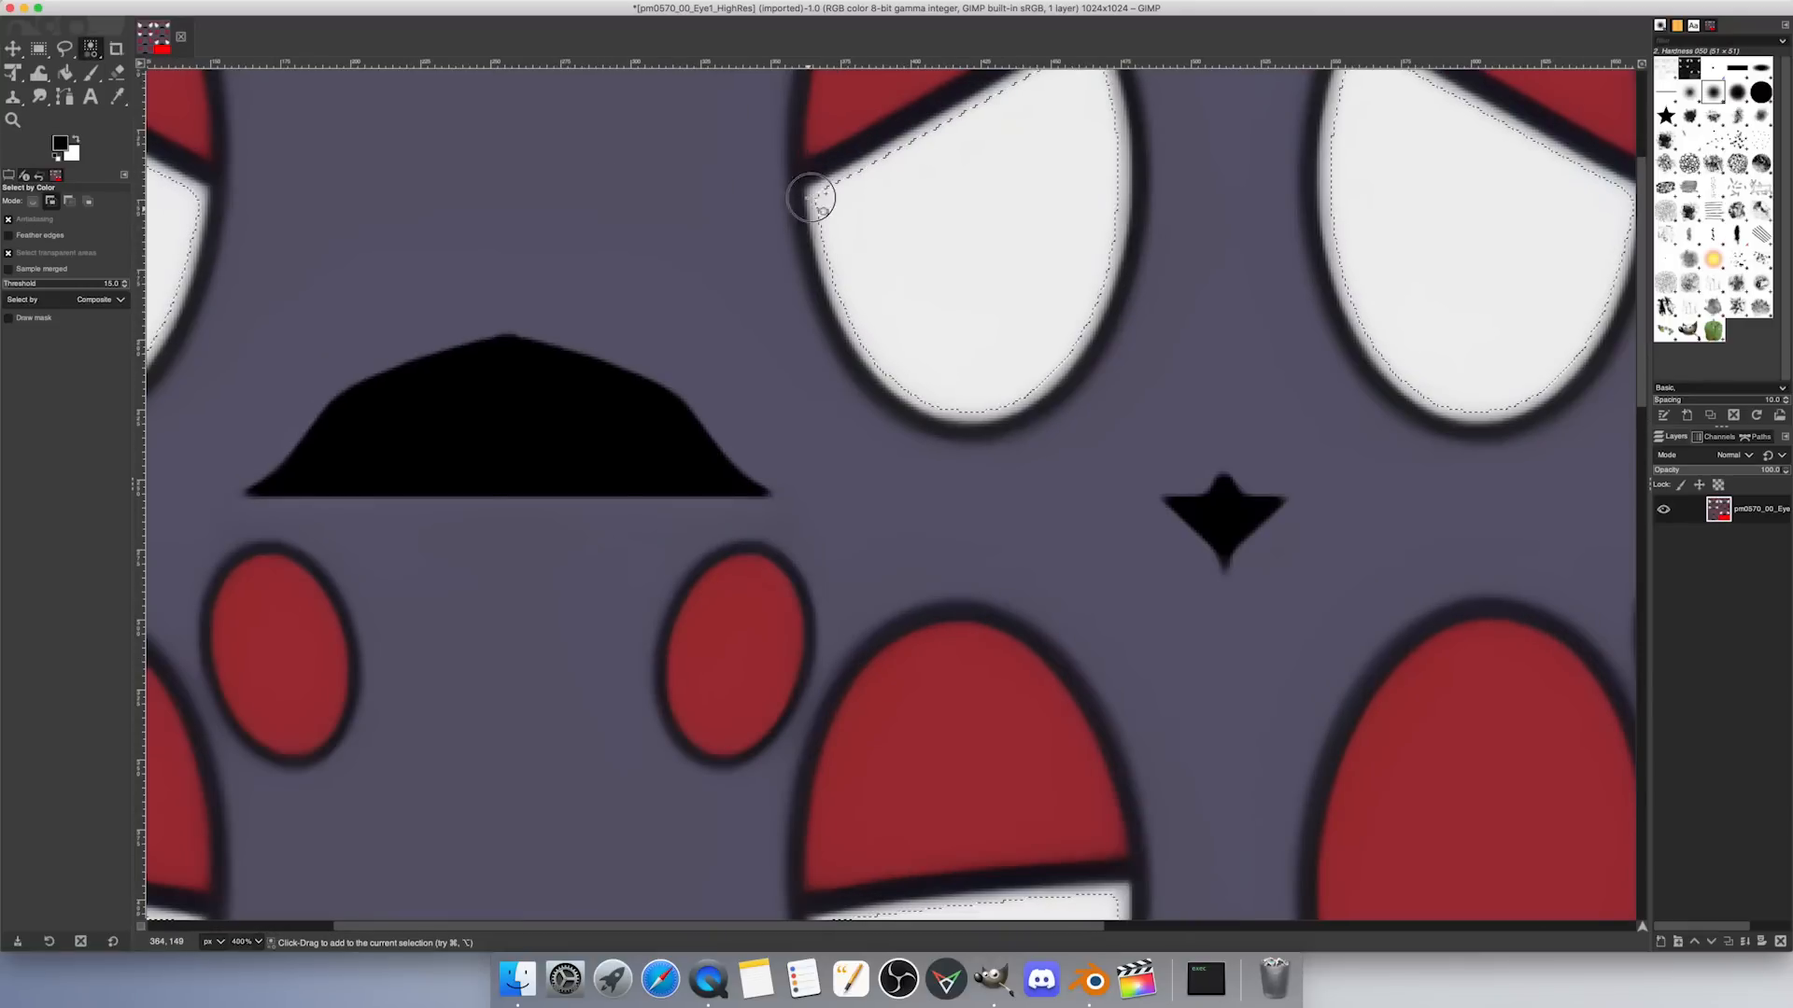
left_click(816, 199)
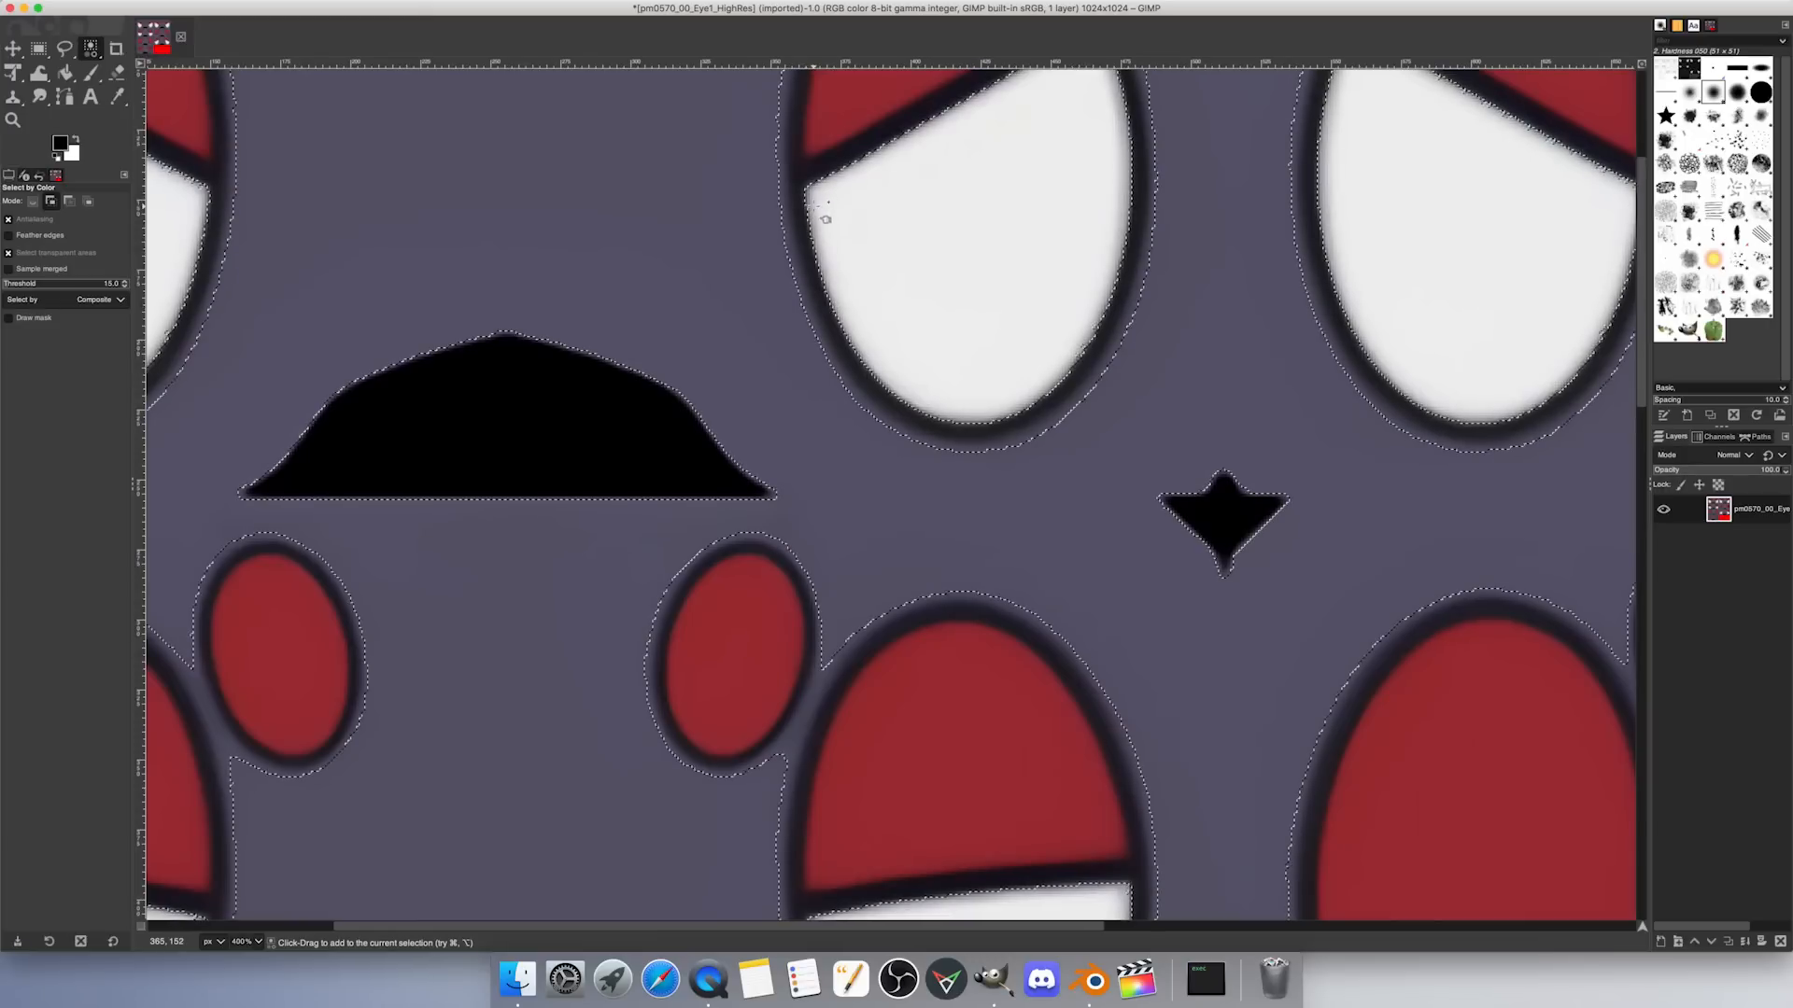
scroll(1165, 653, "down", 5)
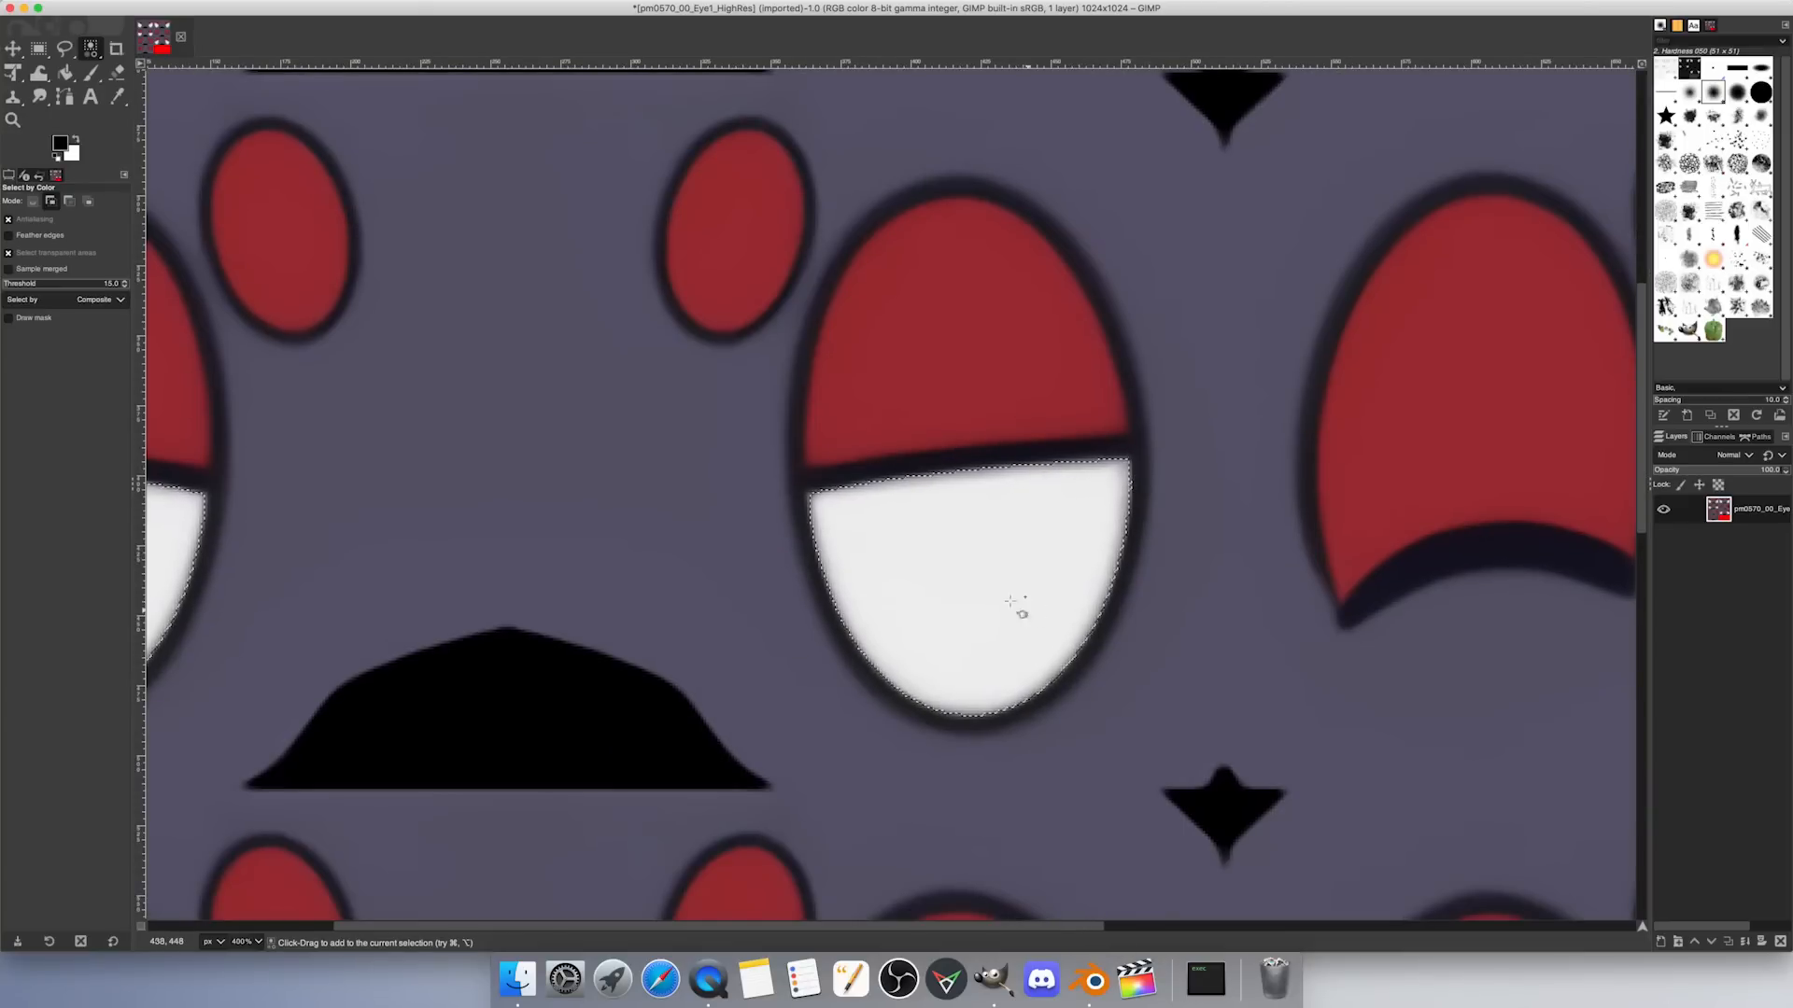
scroll(997, 622, "down", 3)
scroll(996, 621, "down", 1, "ctrl")
Step: Cut the selected eye whites and paste them as a new layer in place
key("z")
scroll(1036, 467, "down", 4, "ctrl")
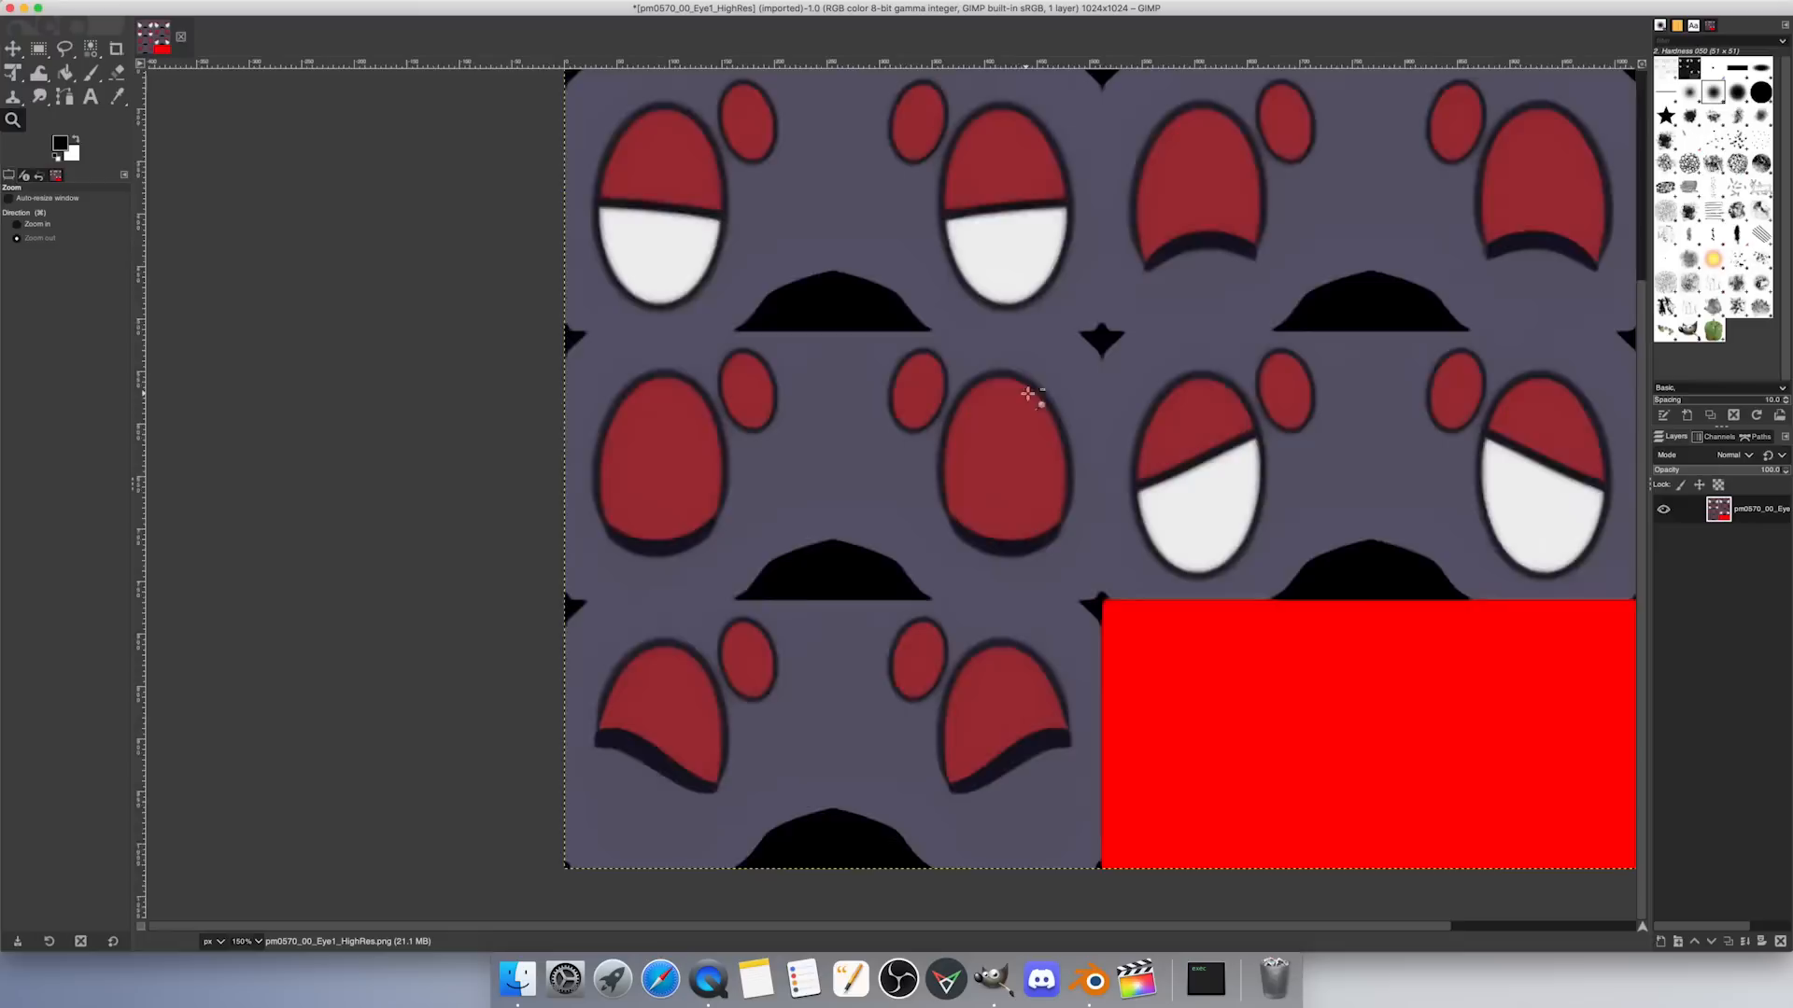
left_click(900, 471)
key("ctrl+x")
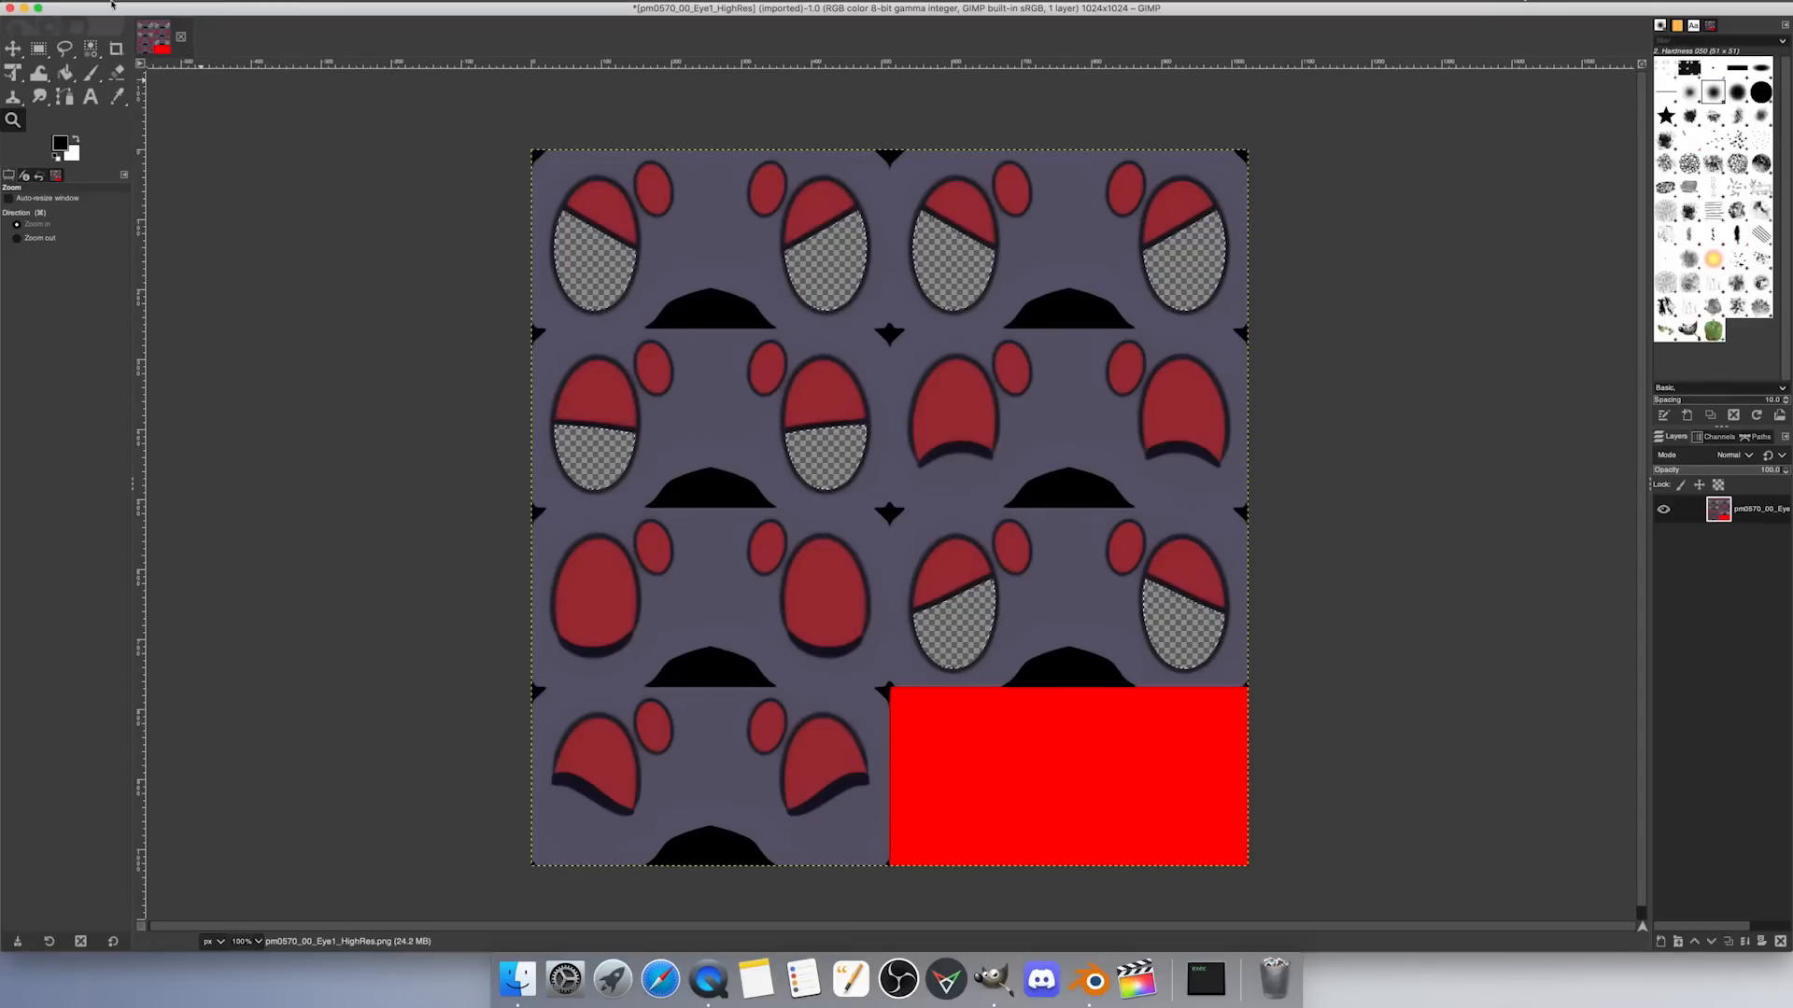
left_click(138, 8)
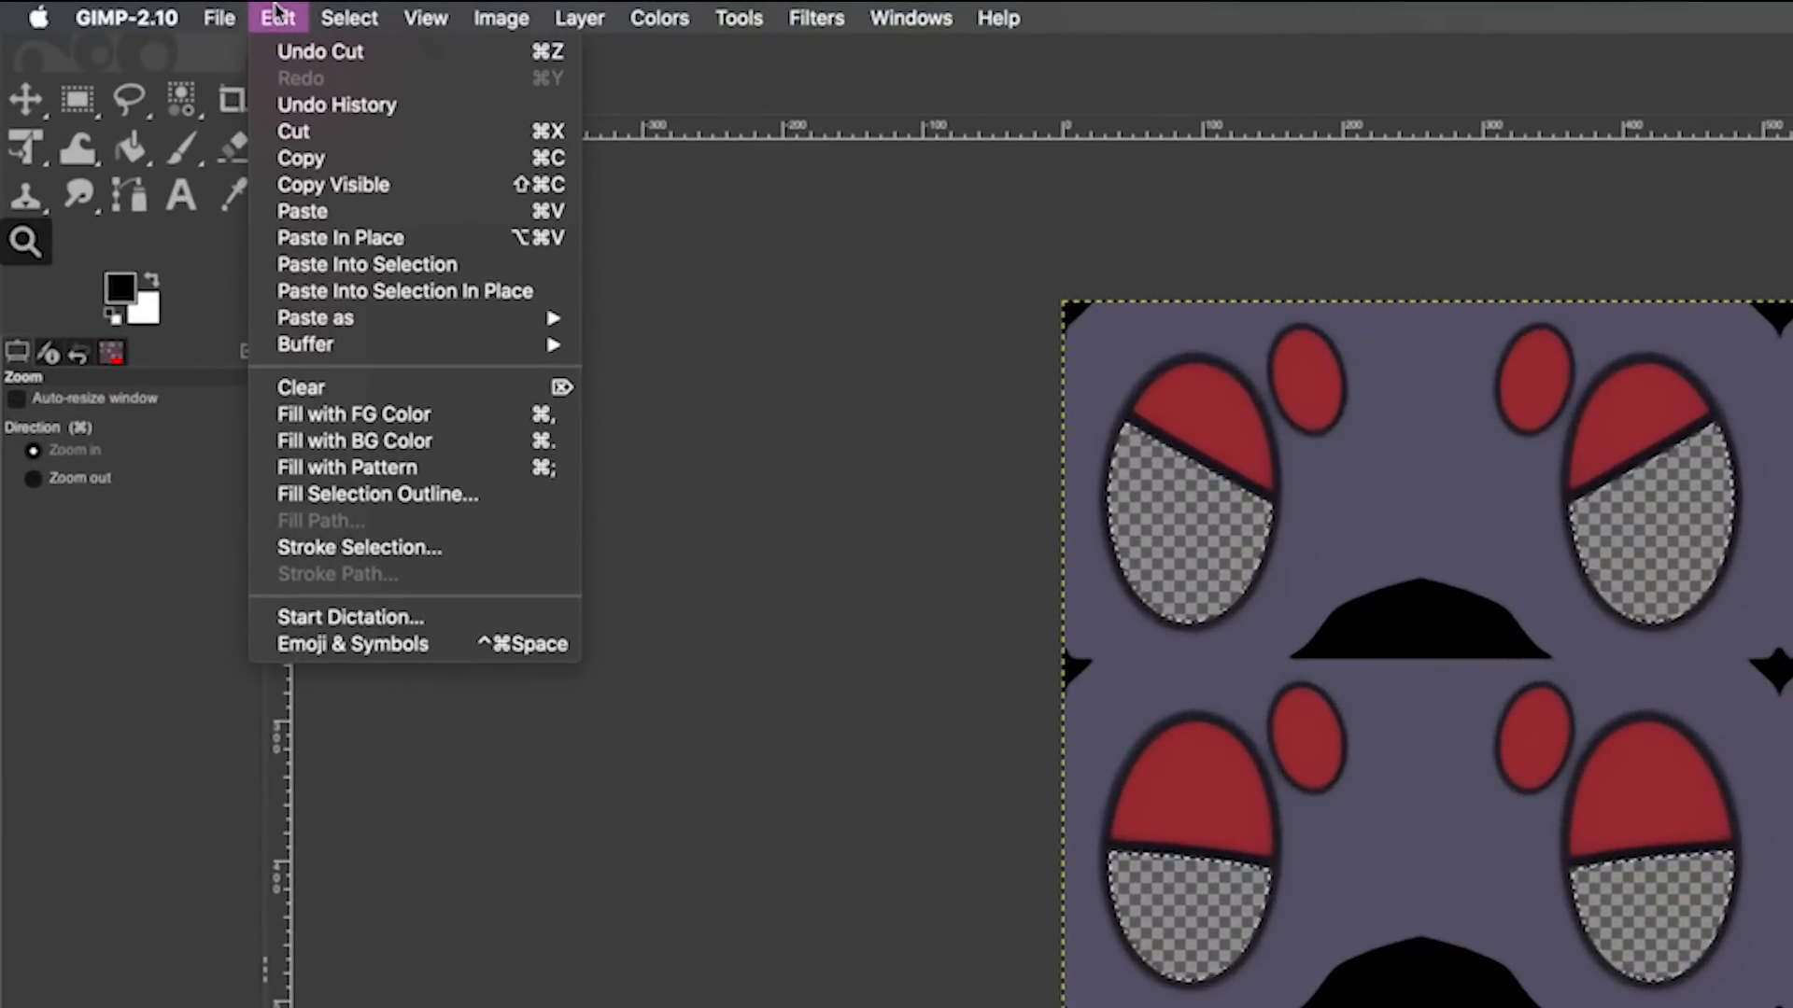
mouse_move(487, 318)
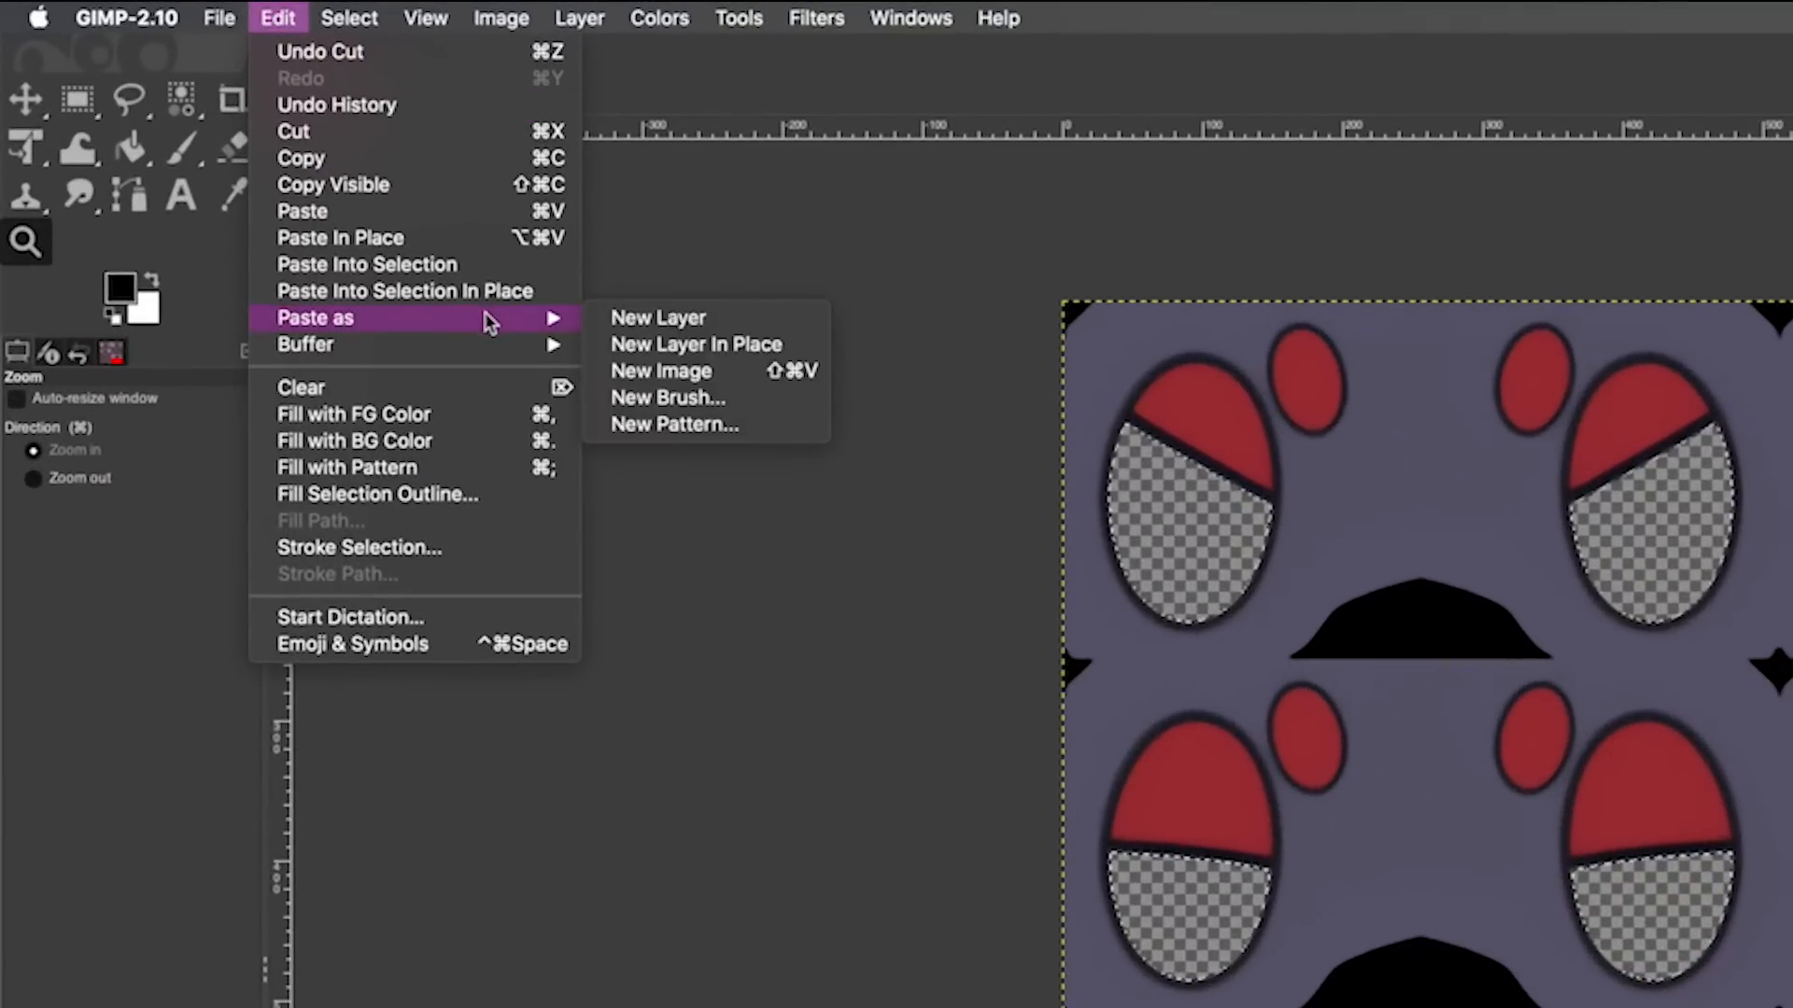
left_click(622, 345)
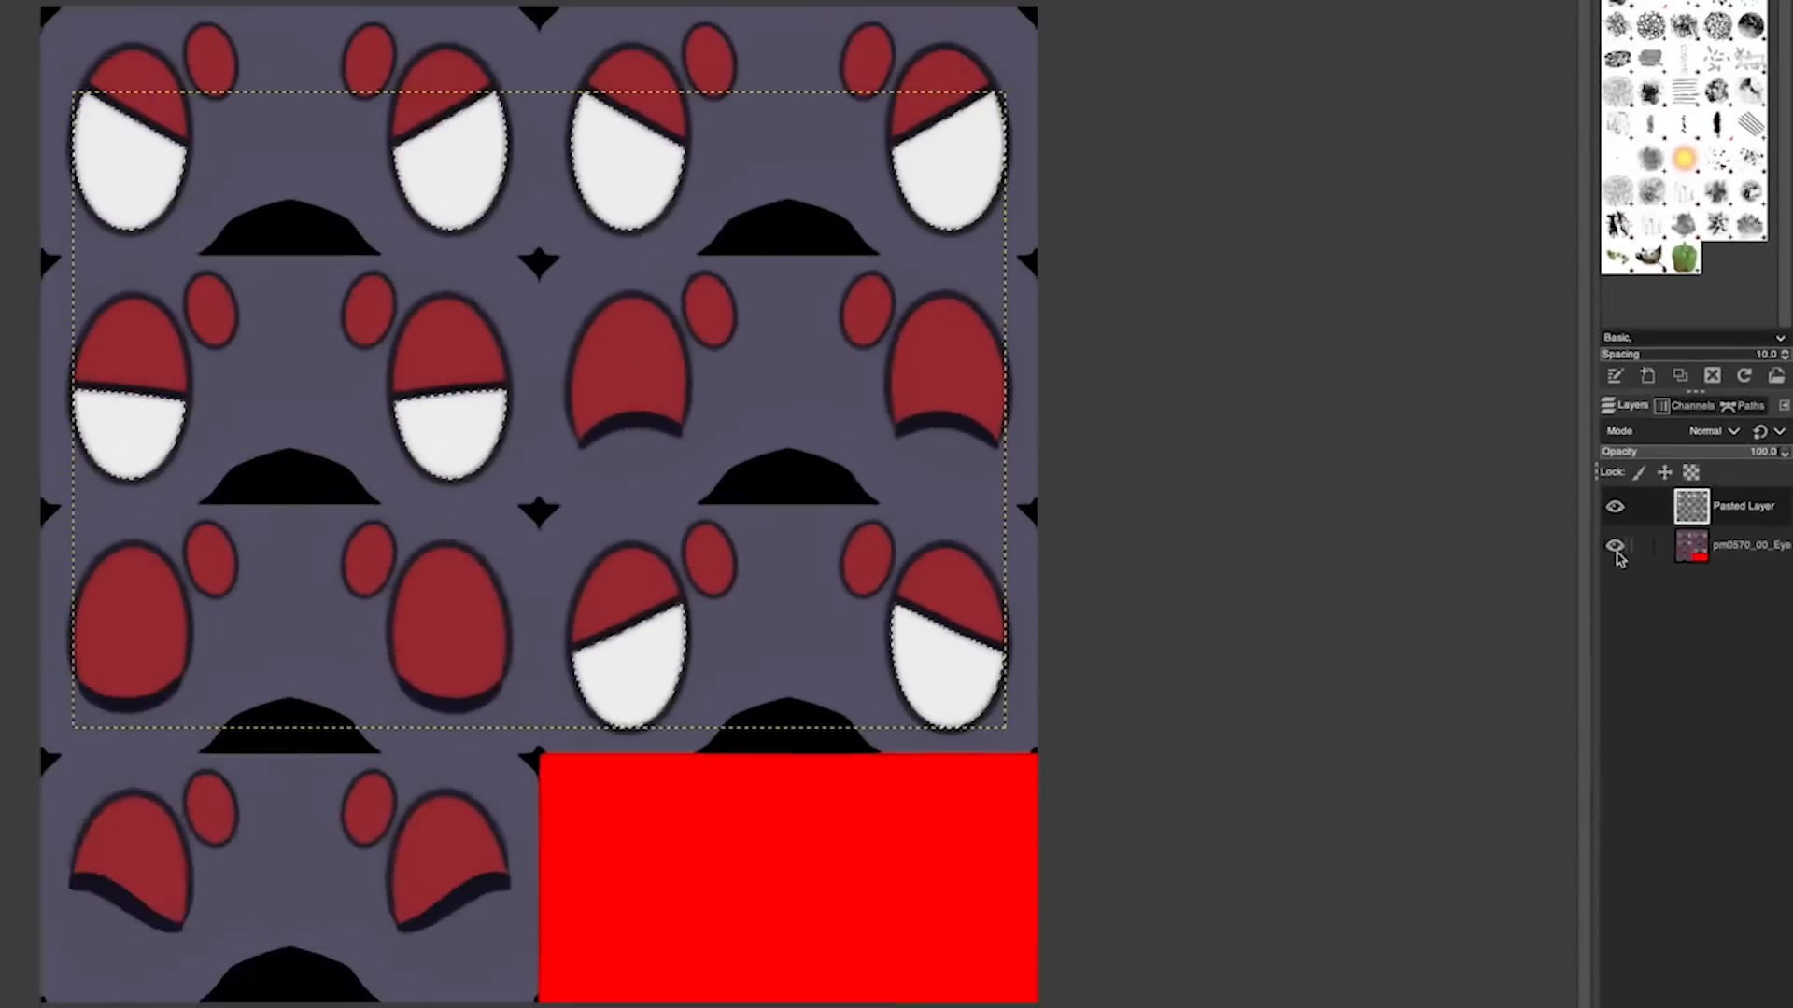
Step: Hide the original eye layer and export the whites as pm0570_00_Eye1_Background_HighRes.png in the images_highres folder with the current PNG options
left_click(1342, 543)
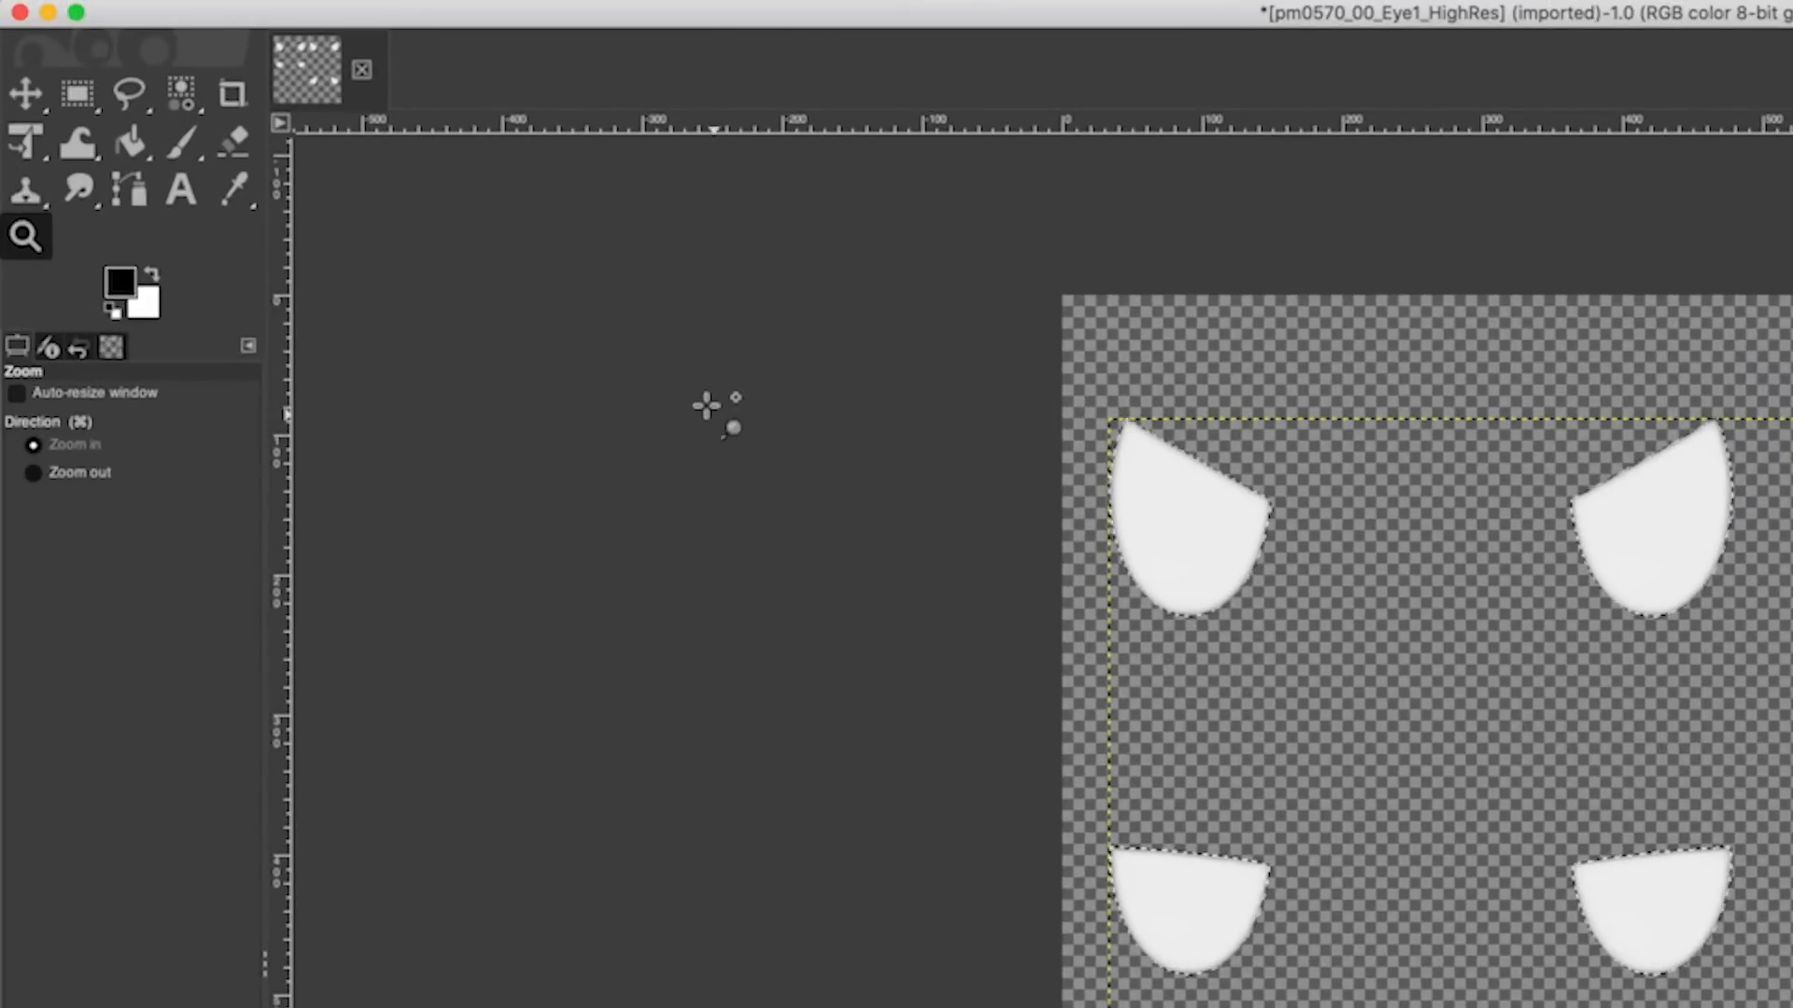
left_click(217, 12)
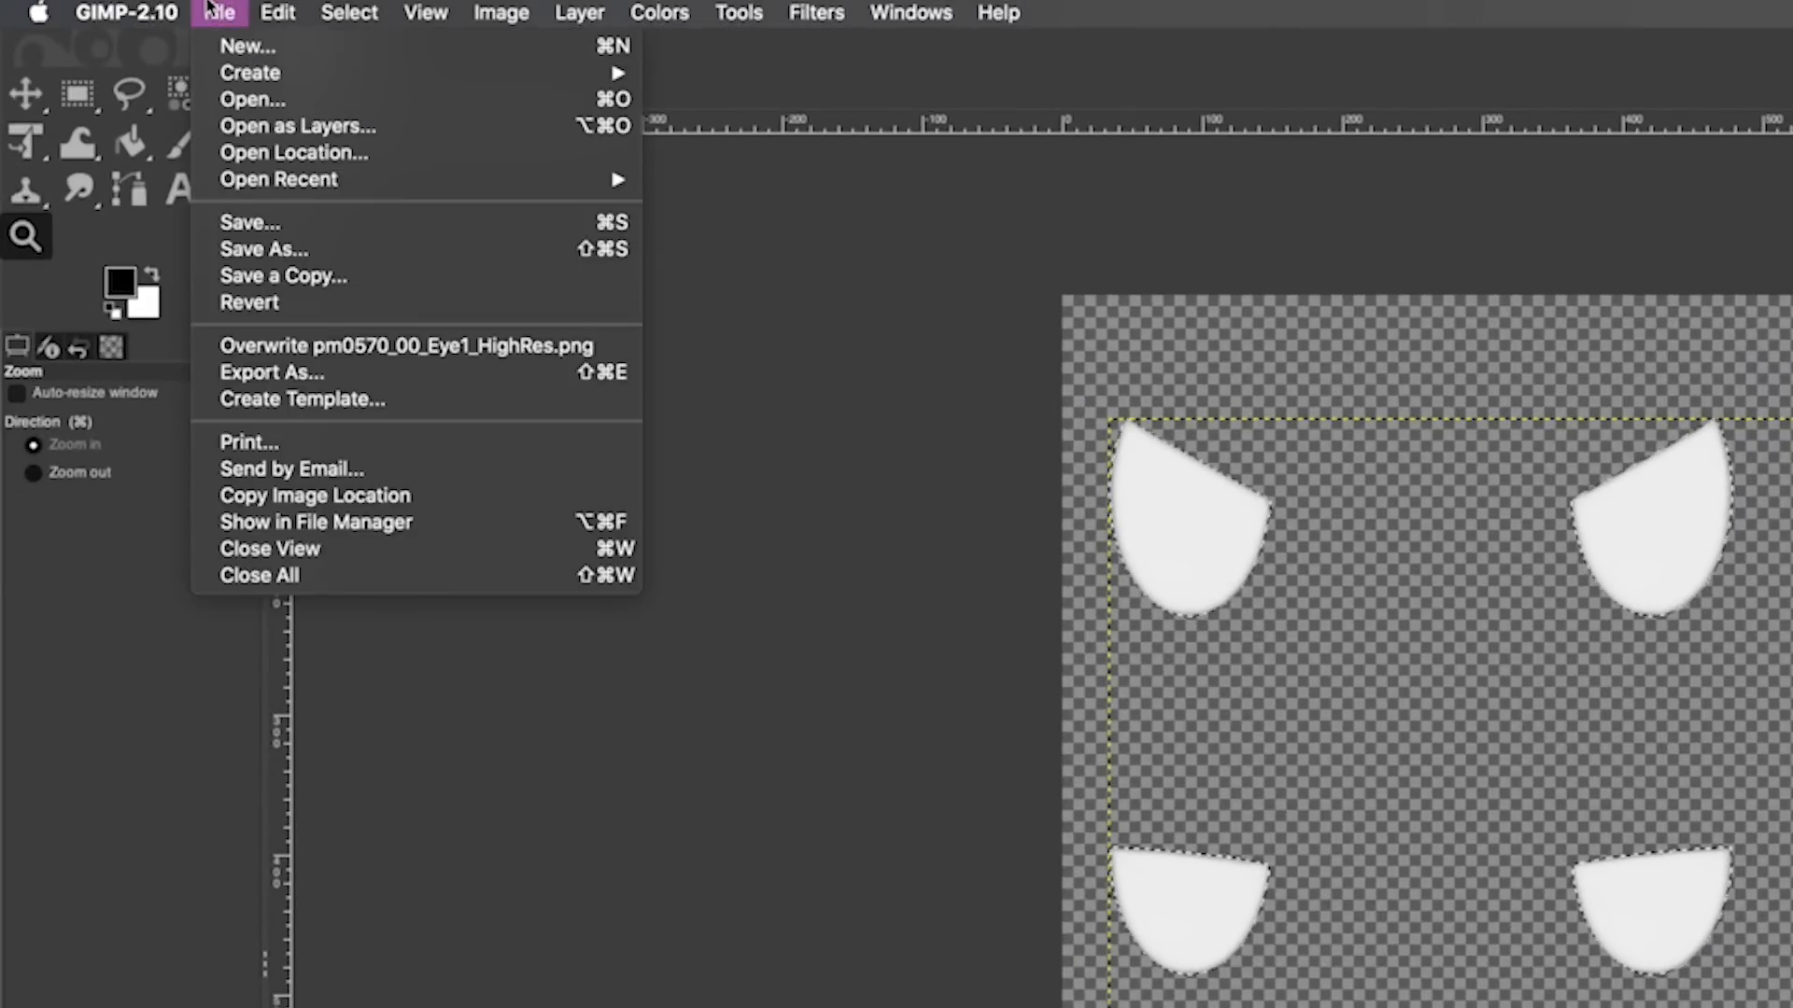
left_click(285, 373)
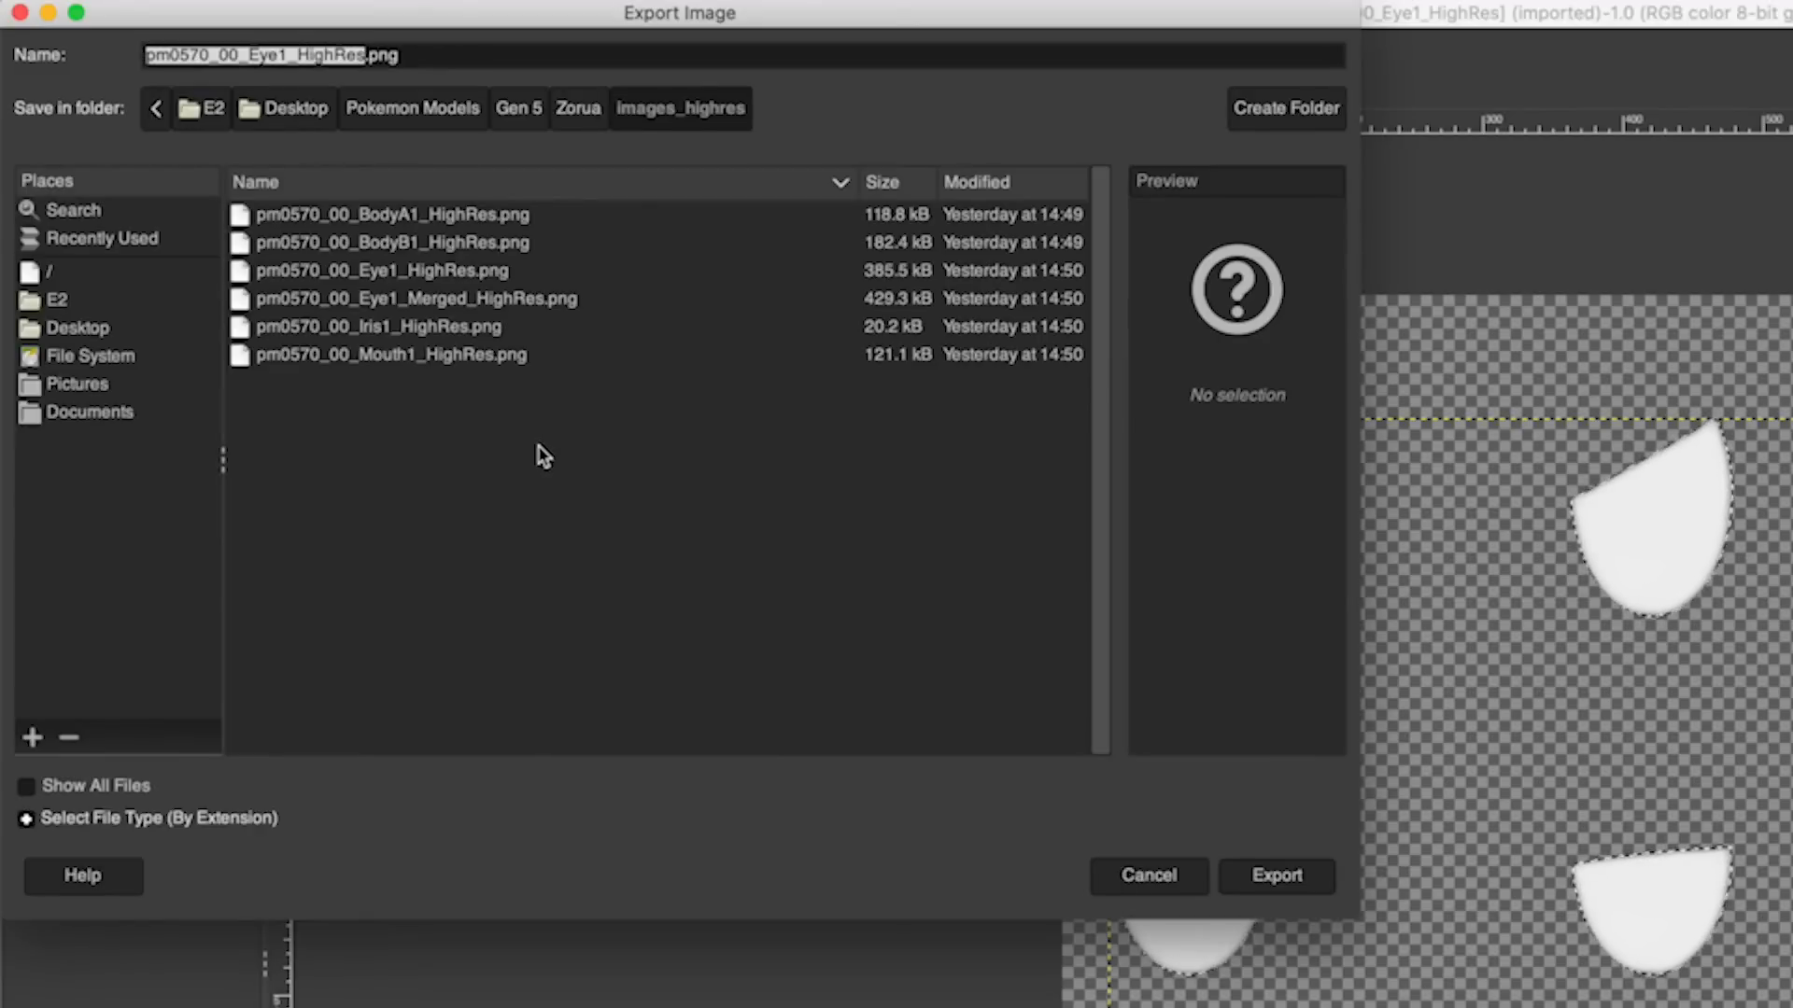
left_click(293, 56)
type("Background")
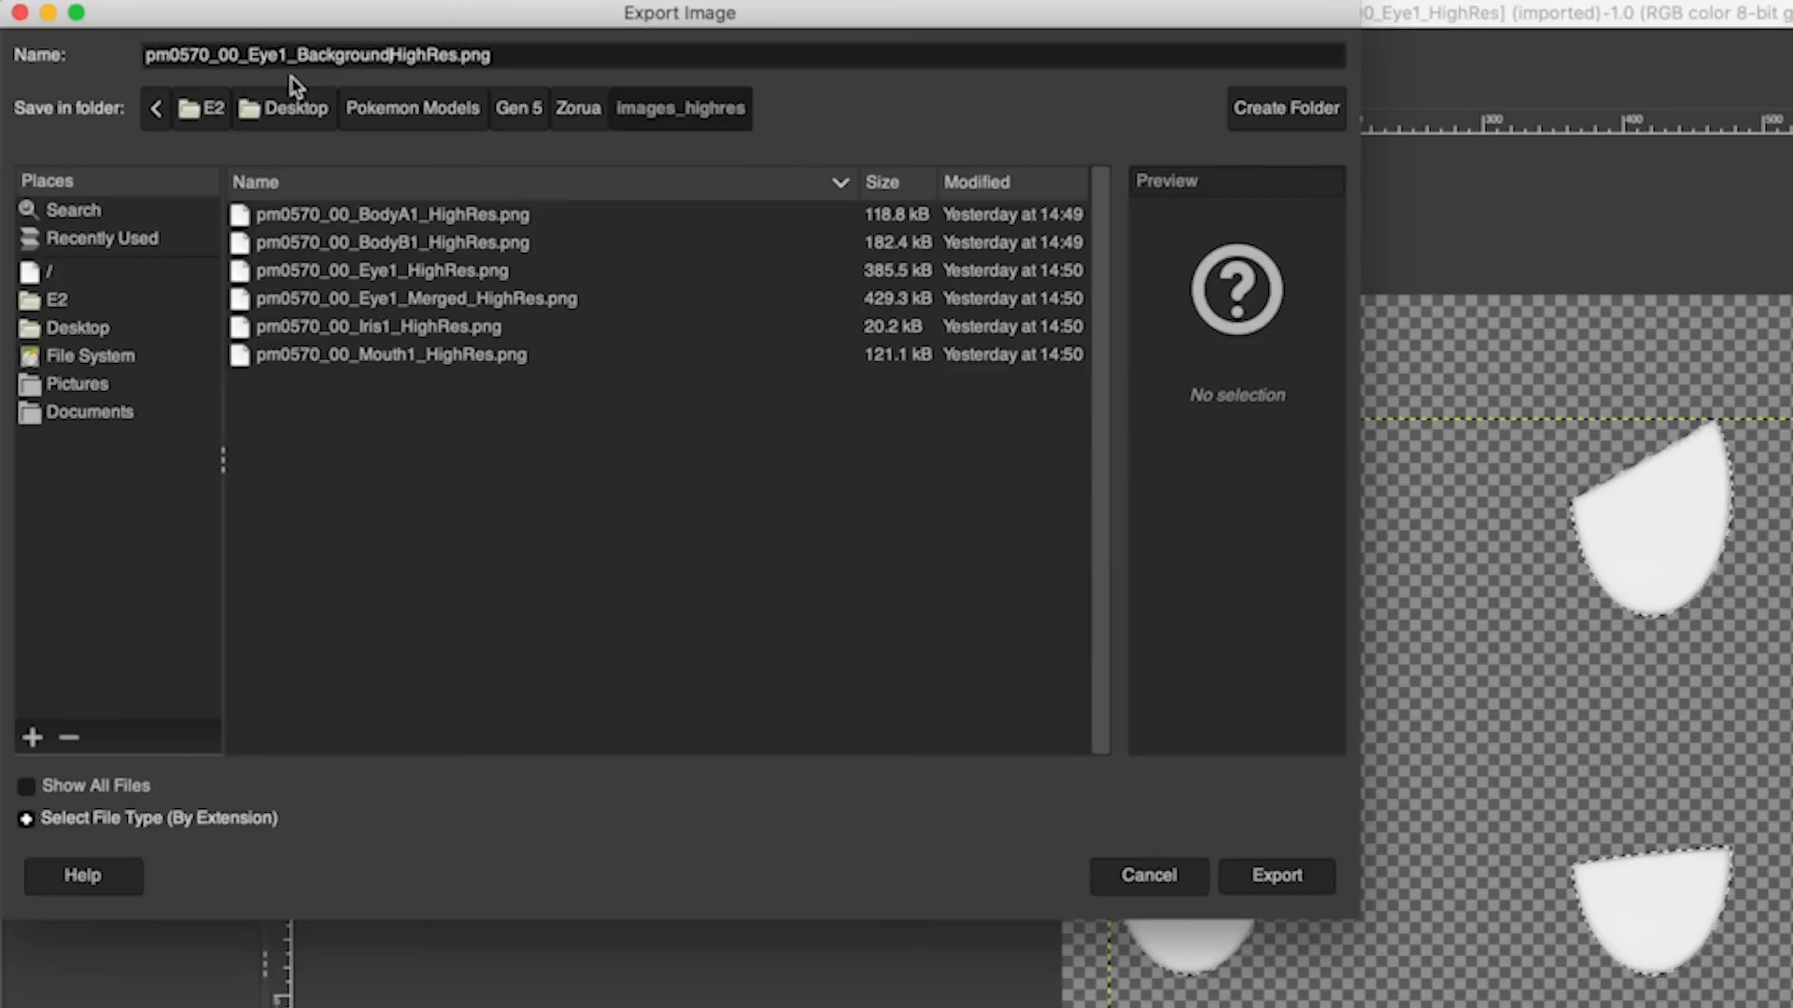
type("_")
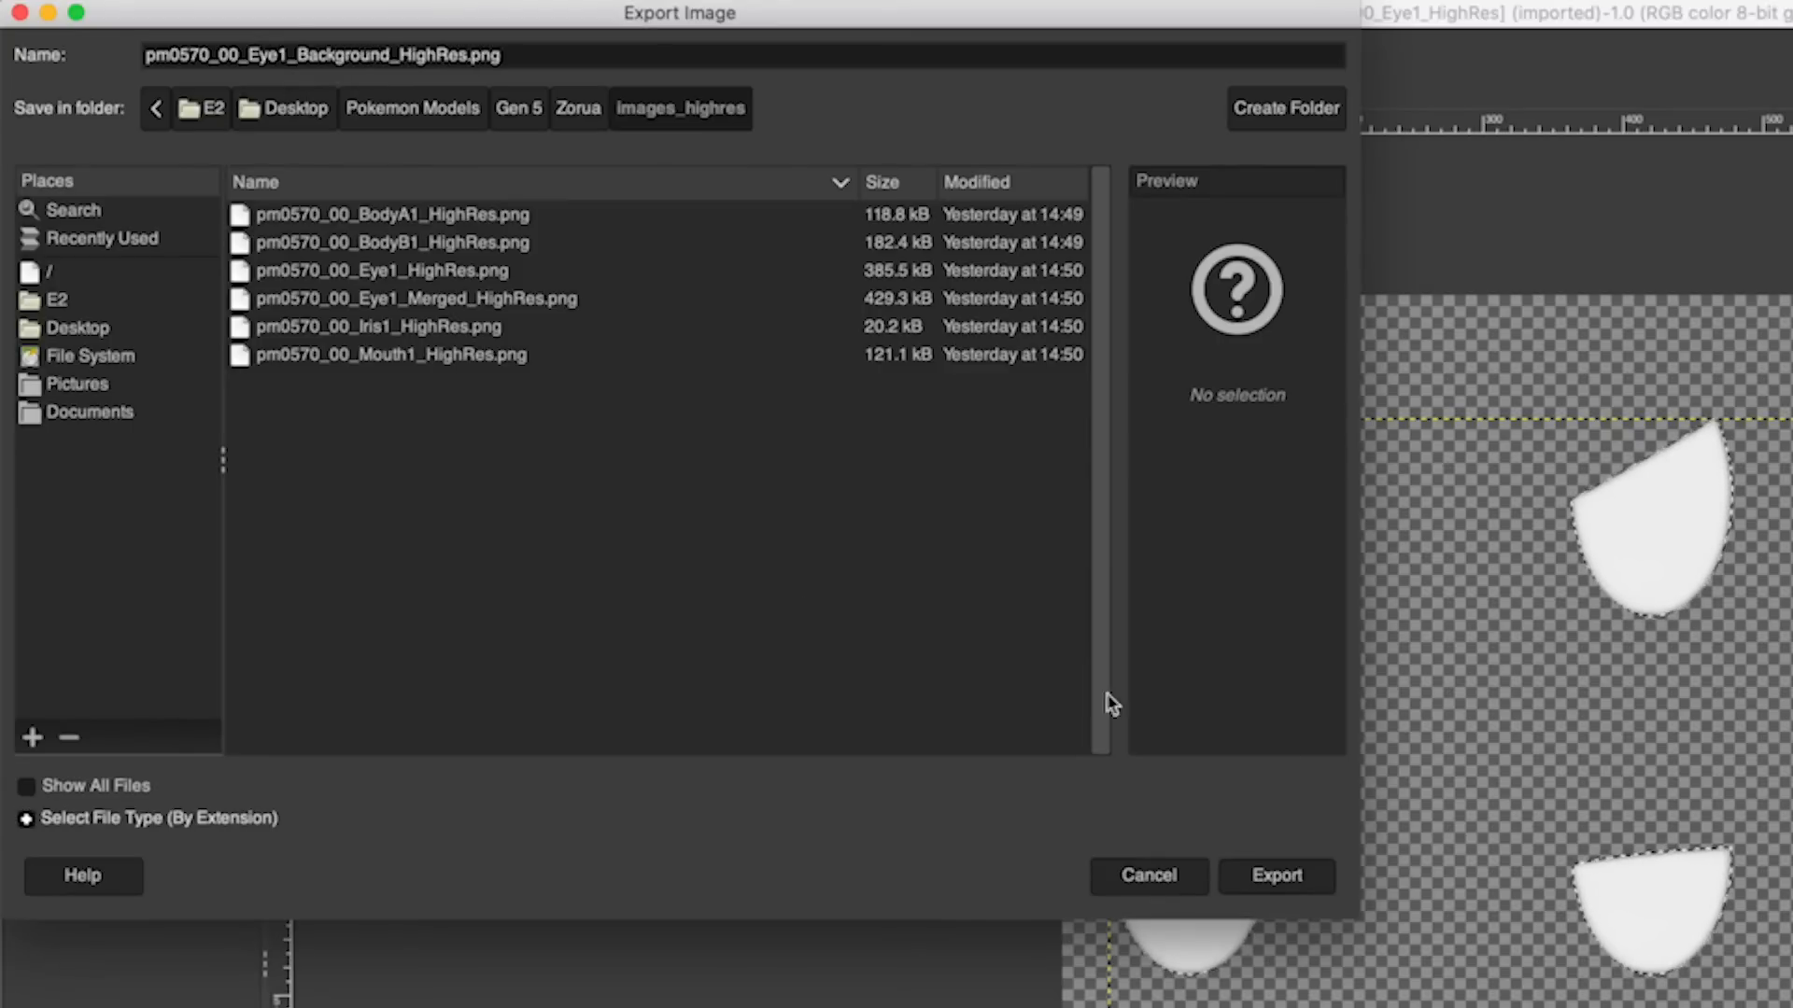
left_click(1297, 878)
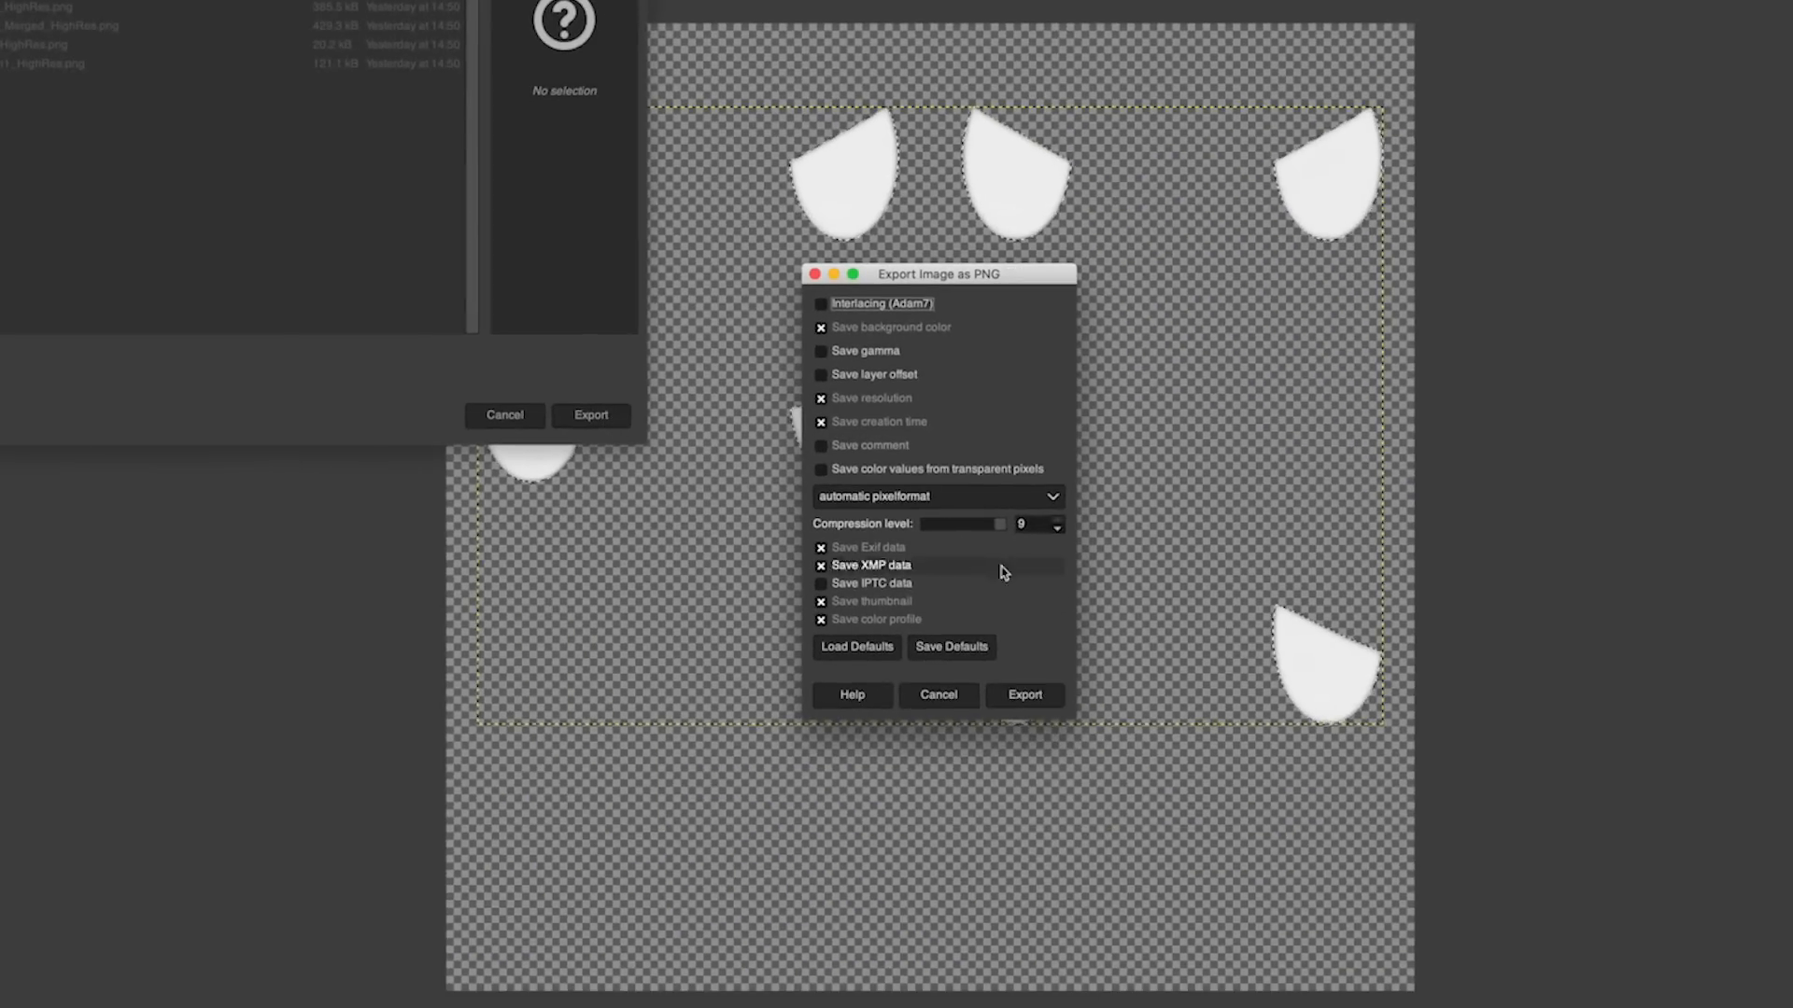
left_click(1024, 695)
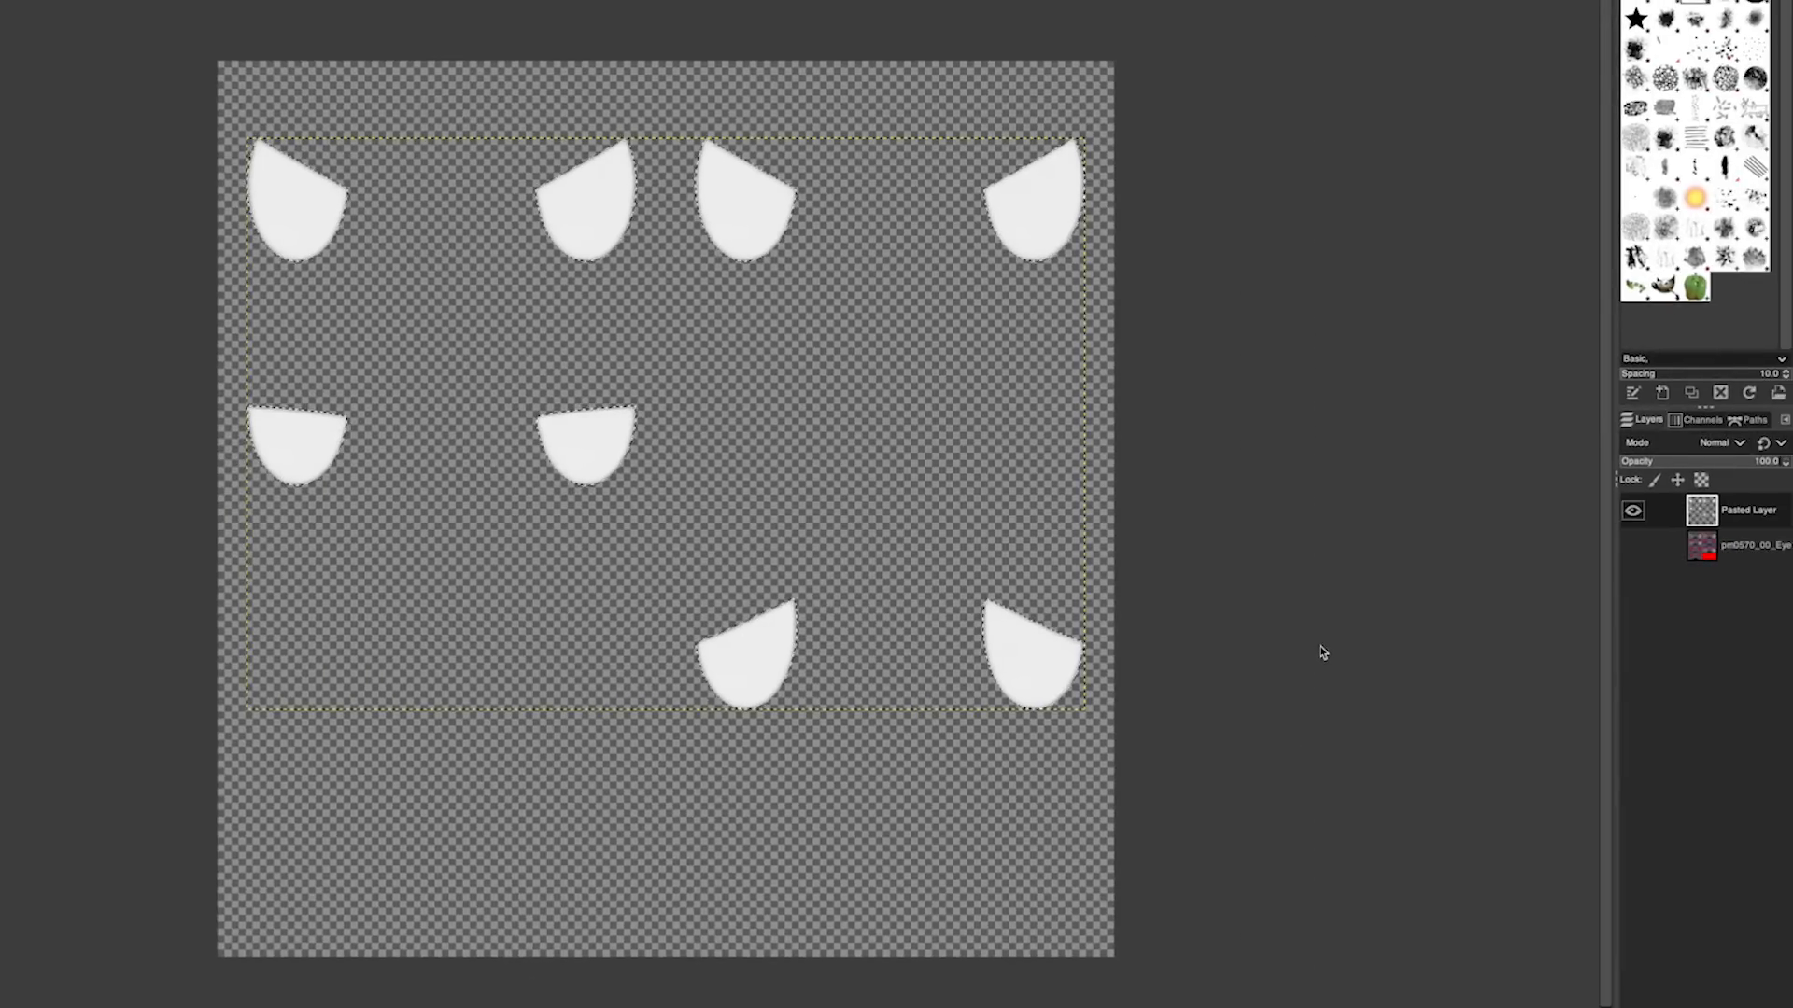
Step: Hide the pasted whites layer, then show the original eye texture layer and make it active
left_click(1636, 512)
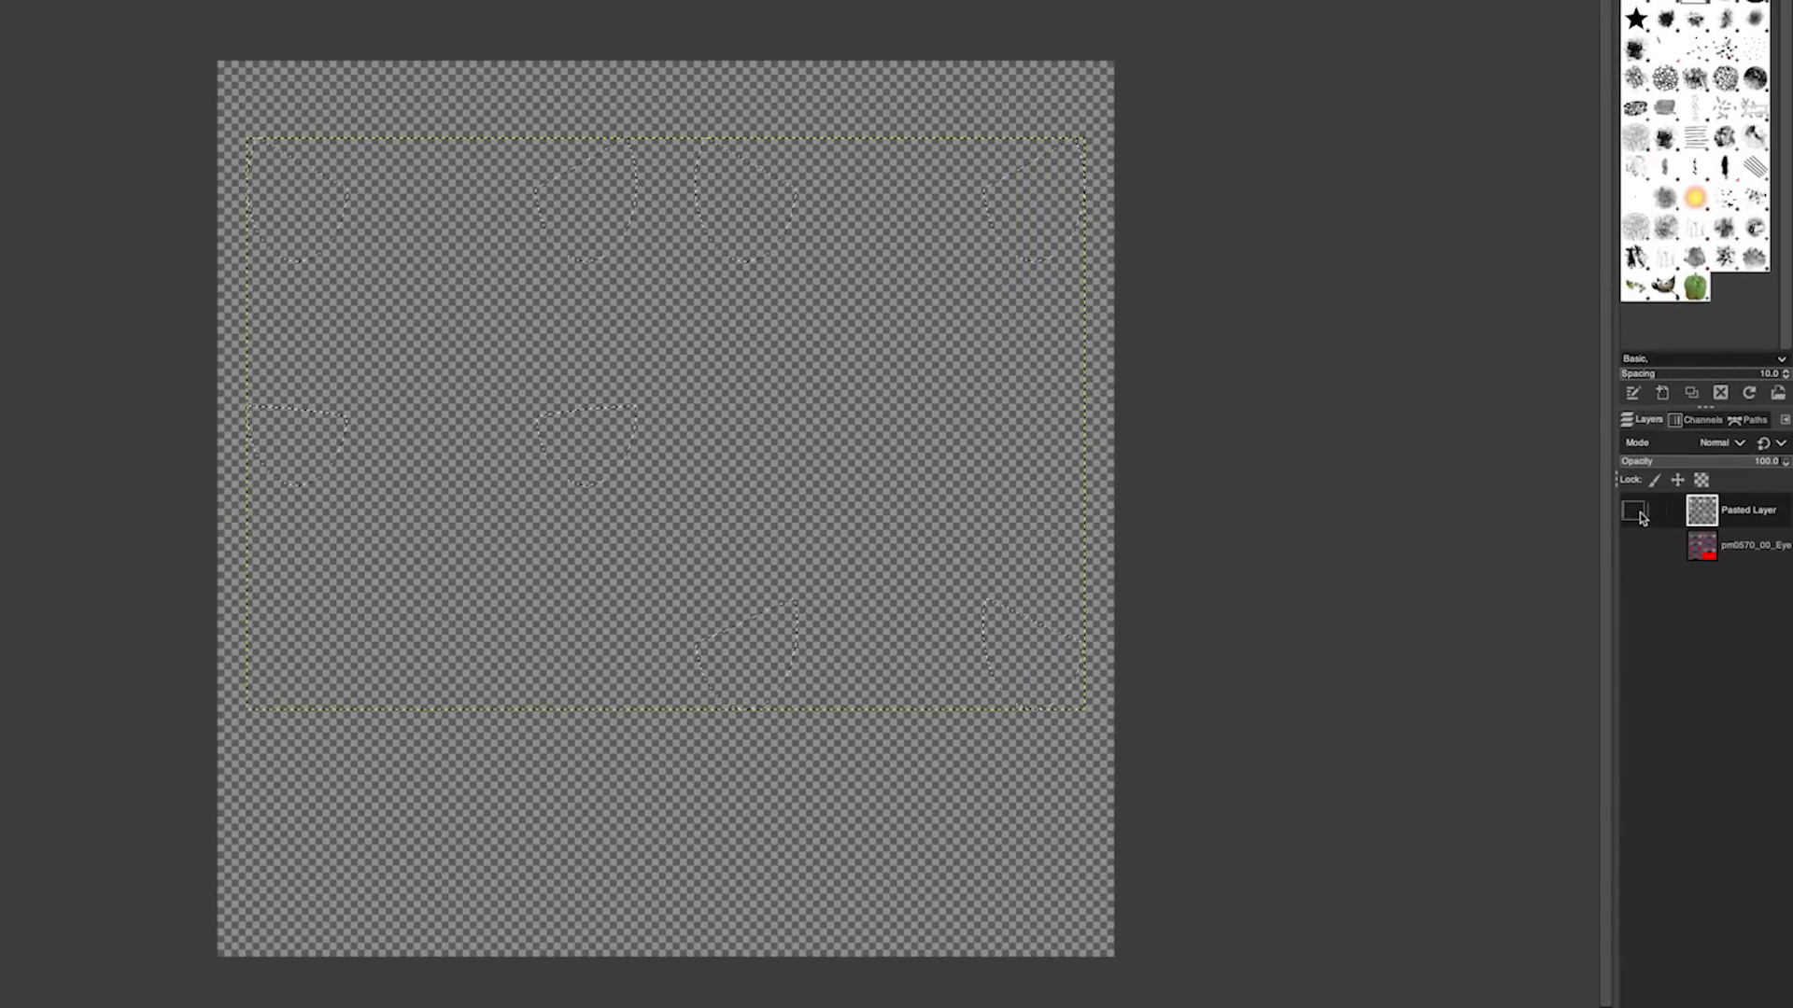
left_click(1634, 548)
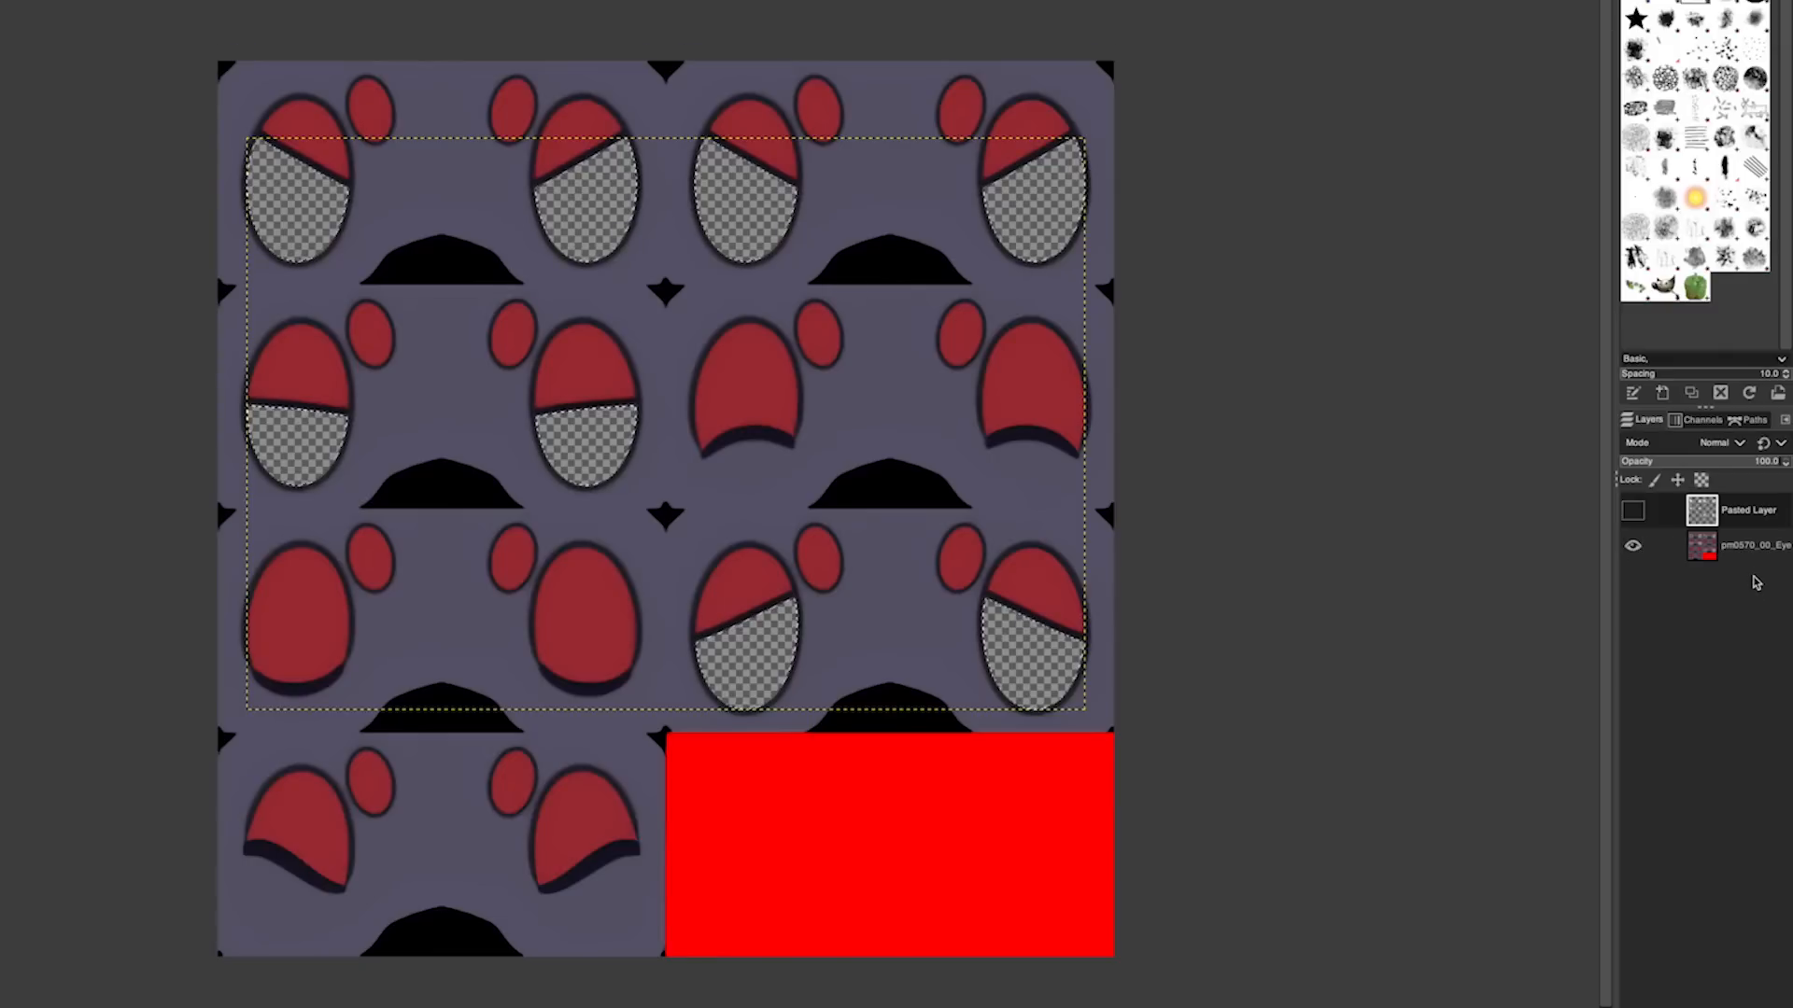
left_click(1752, 558)
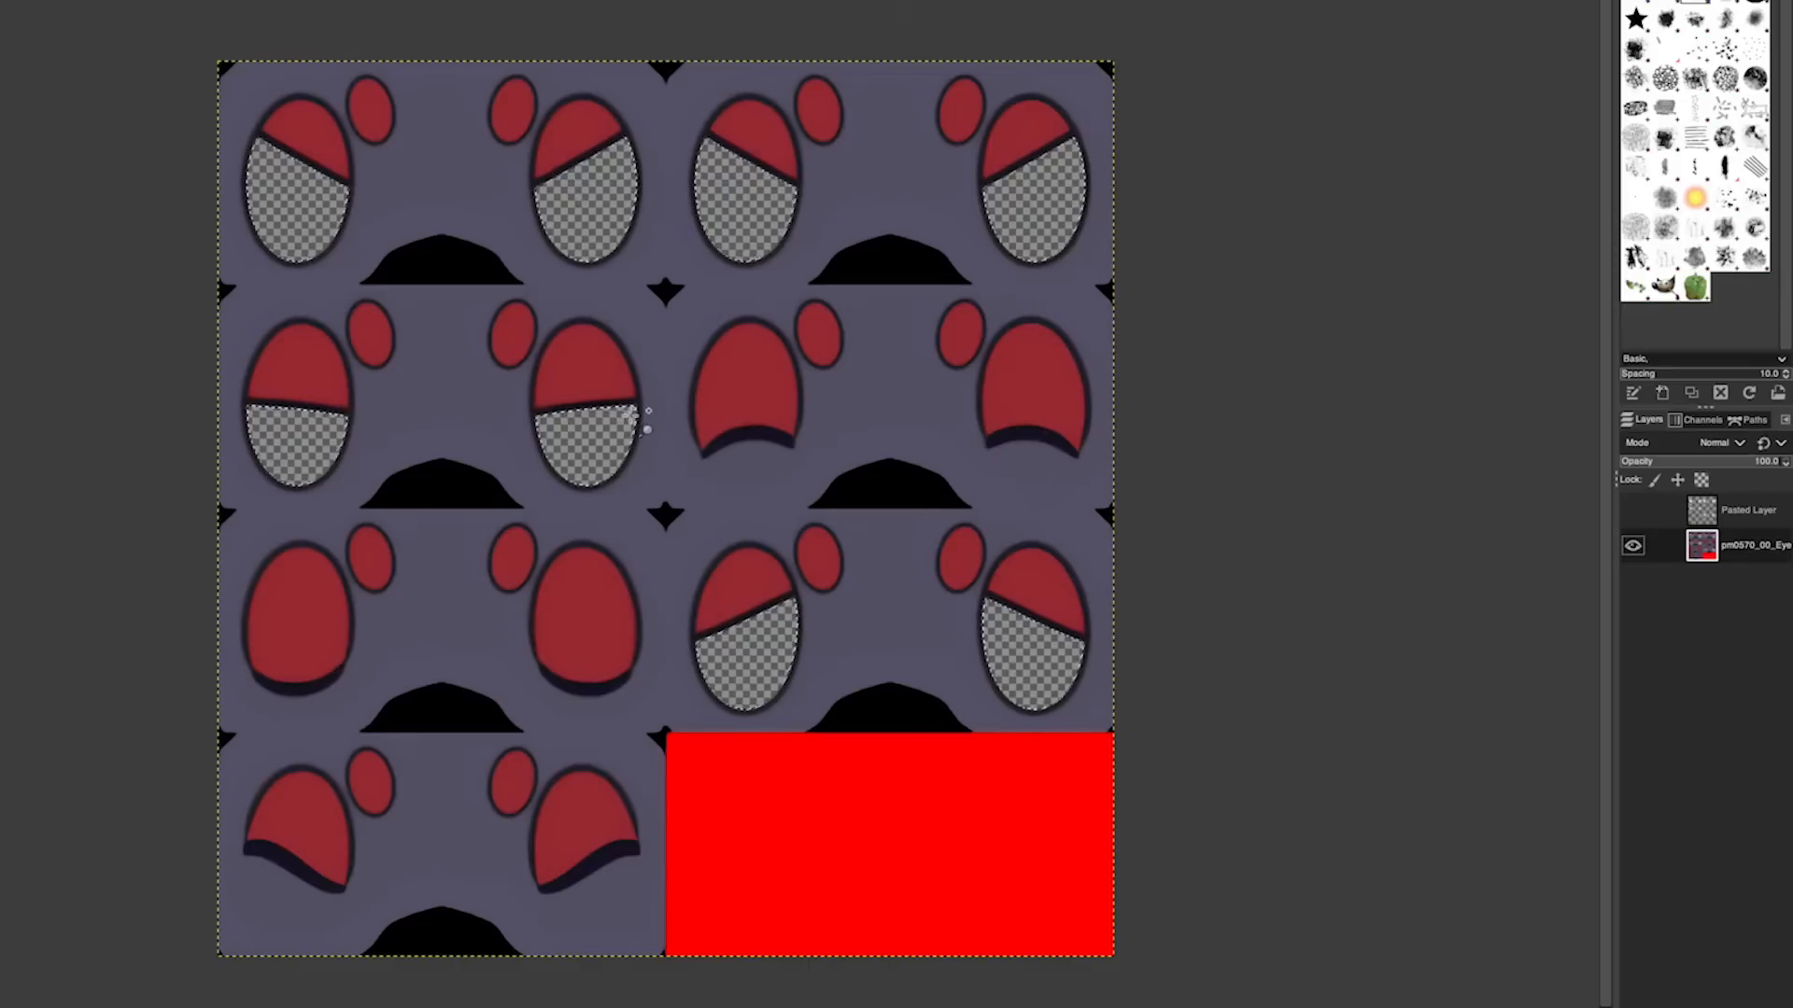
Step: Grow the selection around the cut-out transparent eye areas by 1 px
scroll(646, 424, "up", 3, "ctrl")
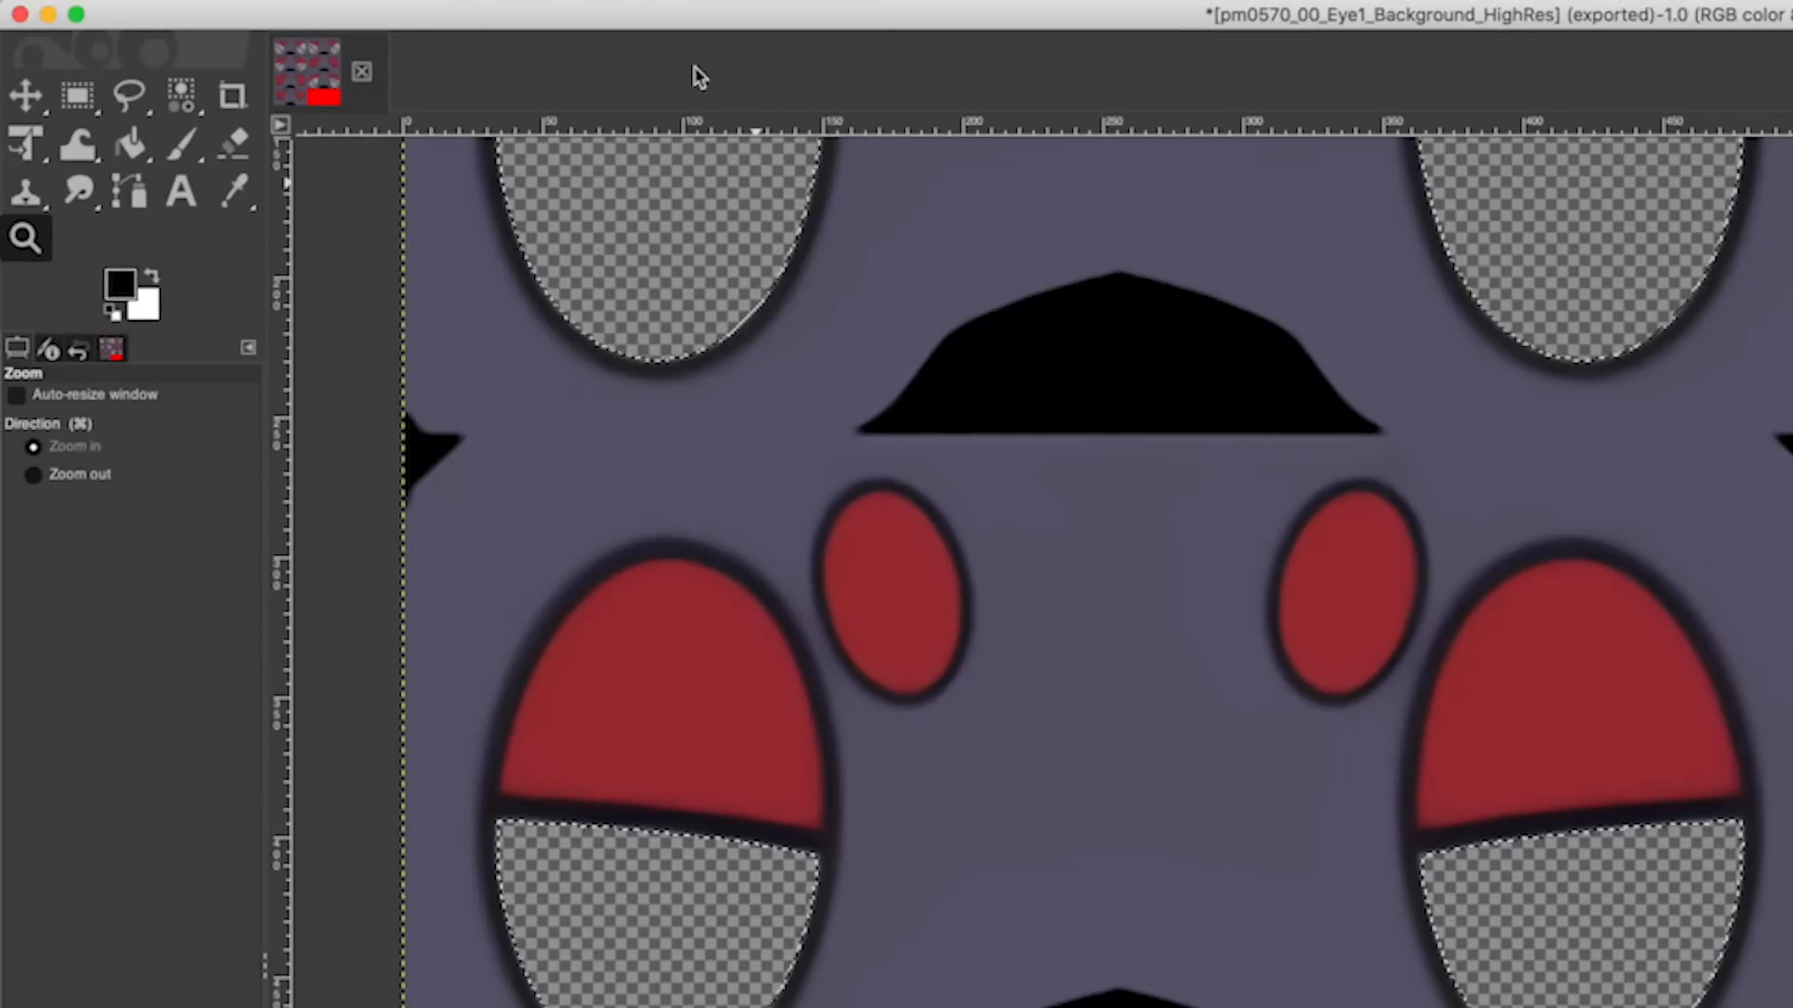
left_click(350, 14)
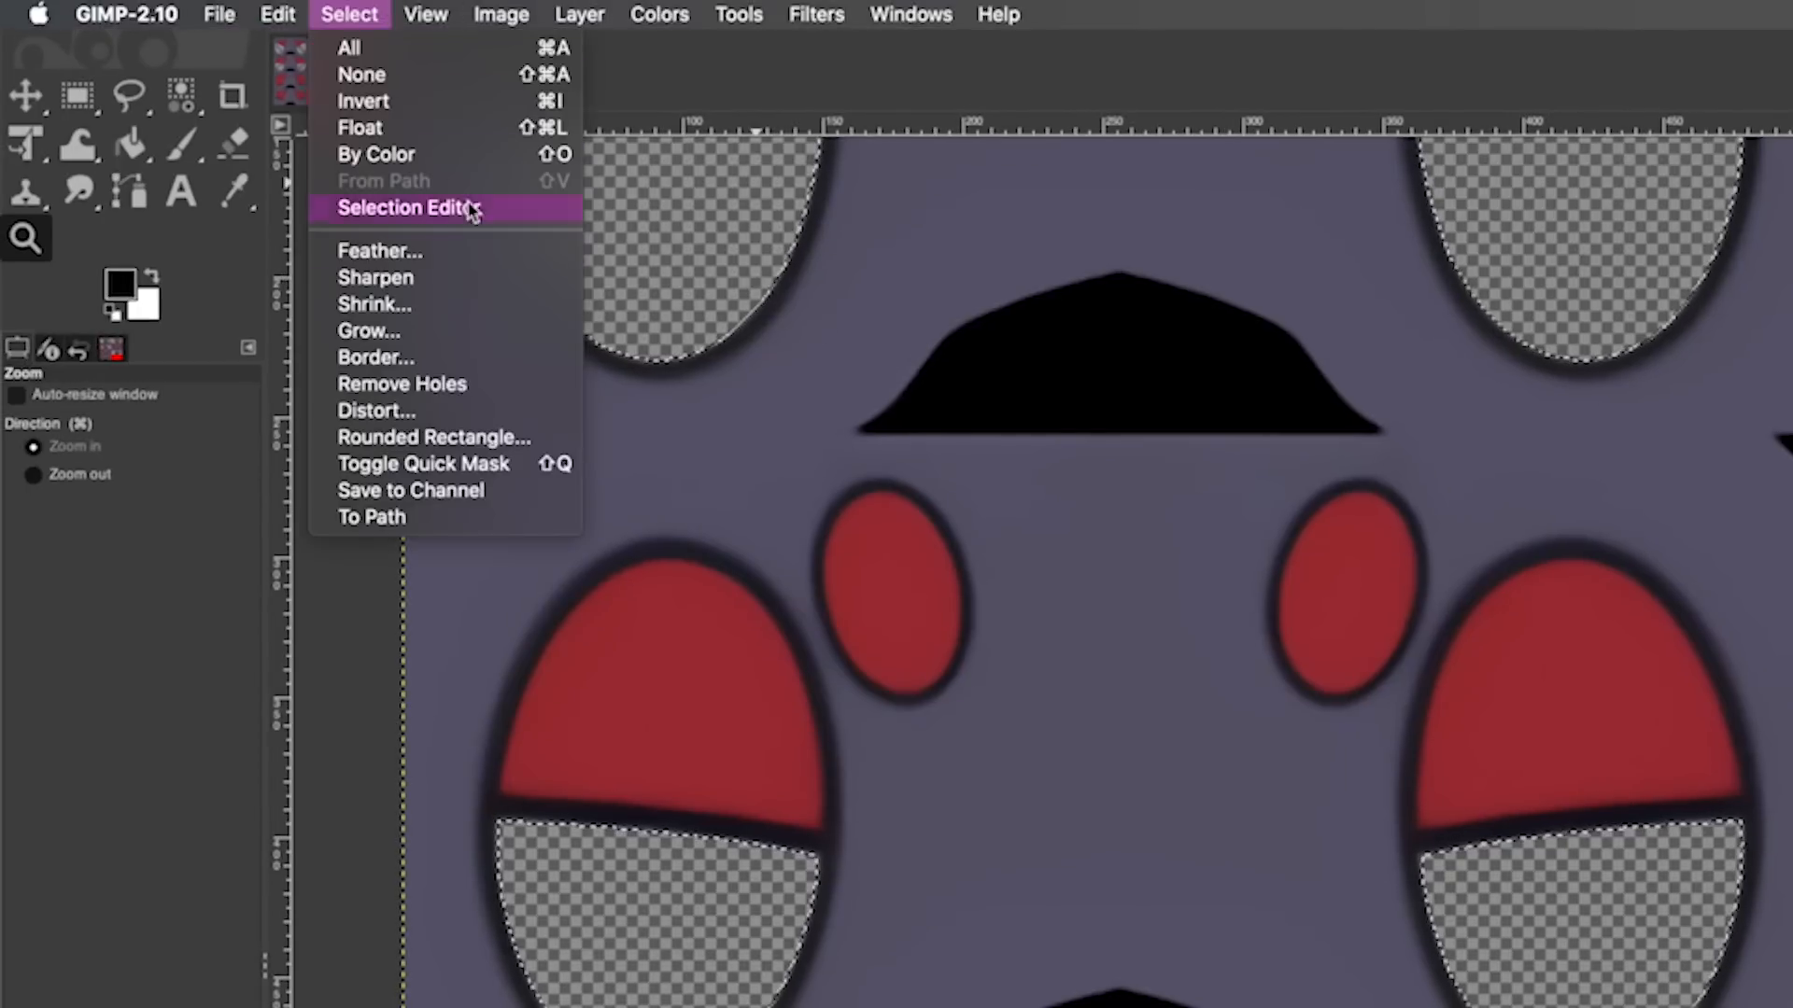
left_click(485, 332)
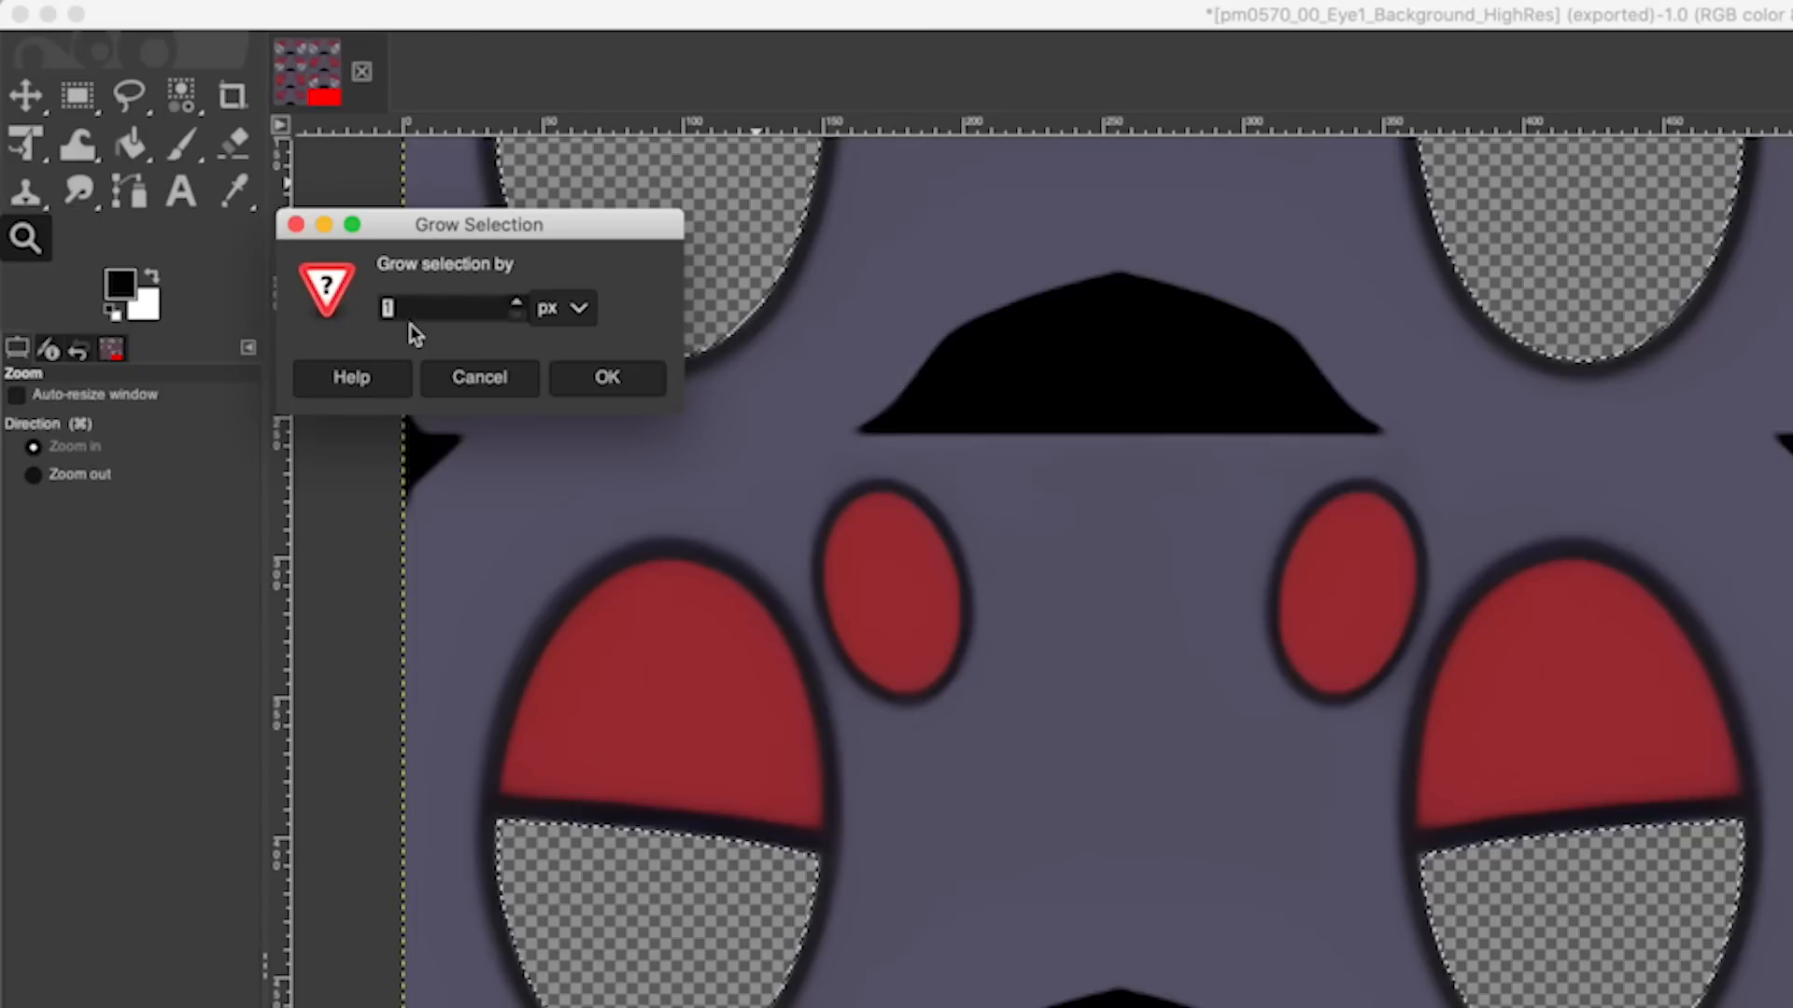
type("8")
left_click(608, 375)
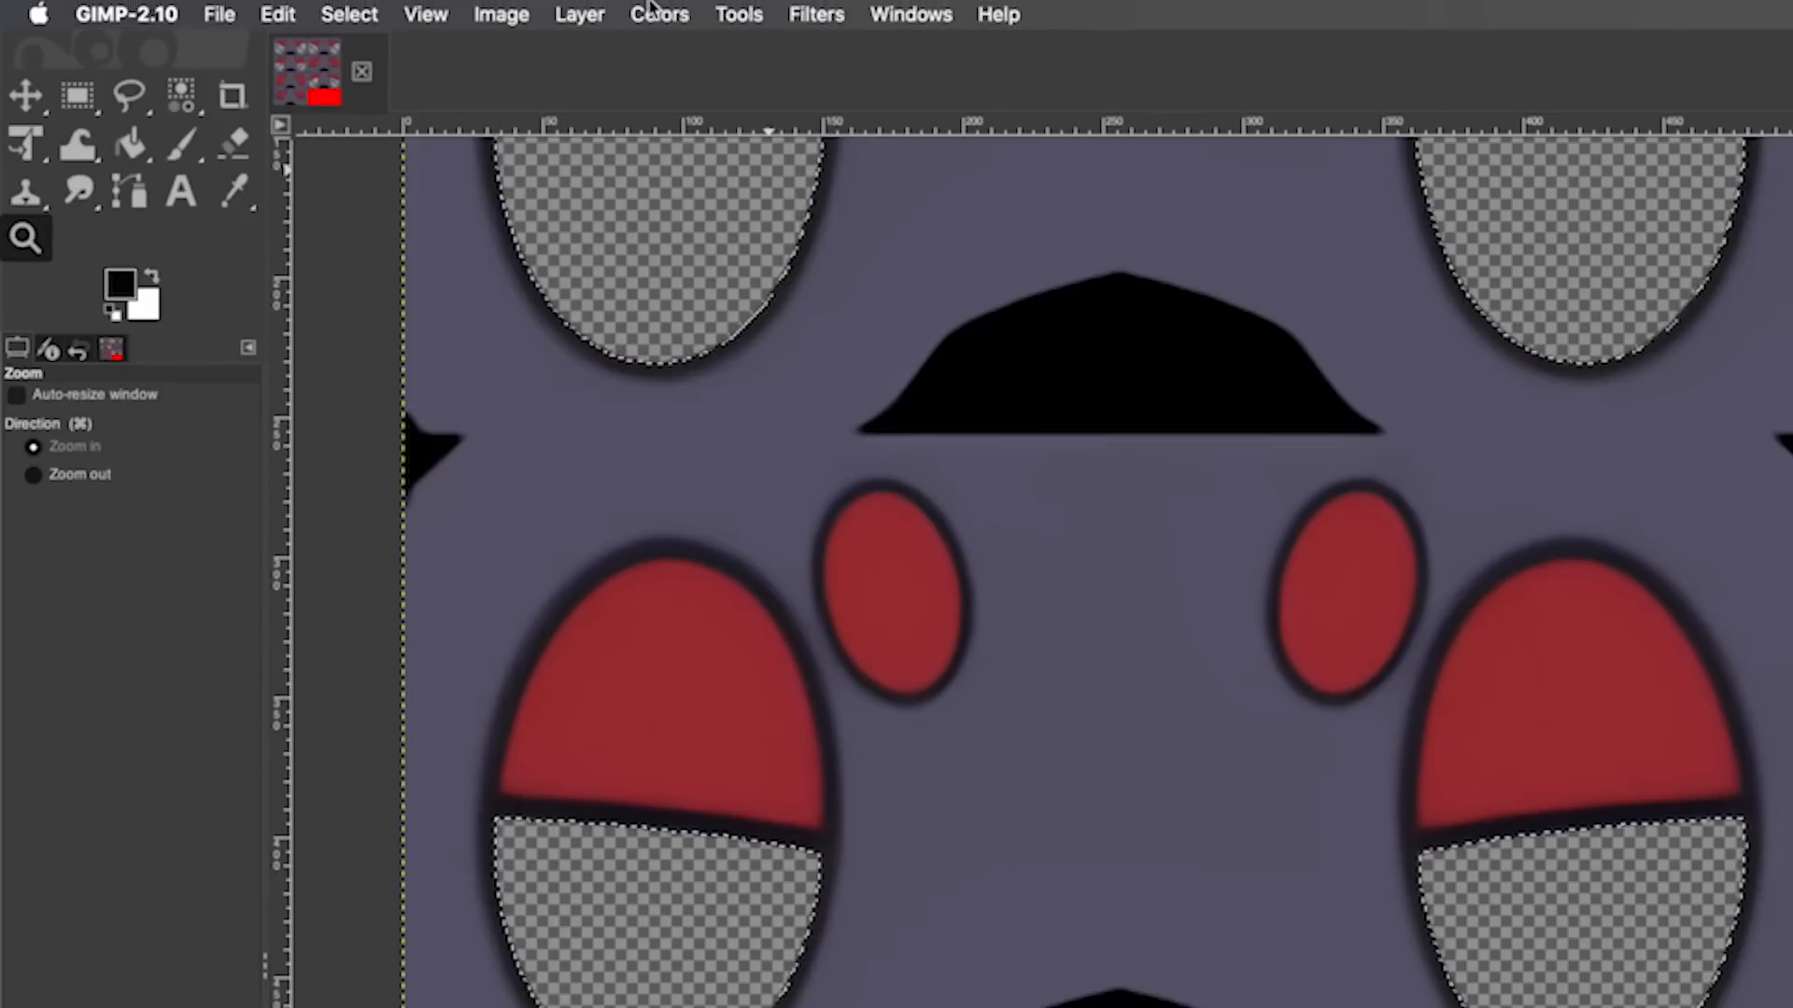
Step: Apply a Gaussian Blur with Size X and Size Y of 1.00 to the selected eye openings, and clear the selection
left_click(821, 13)
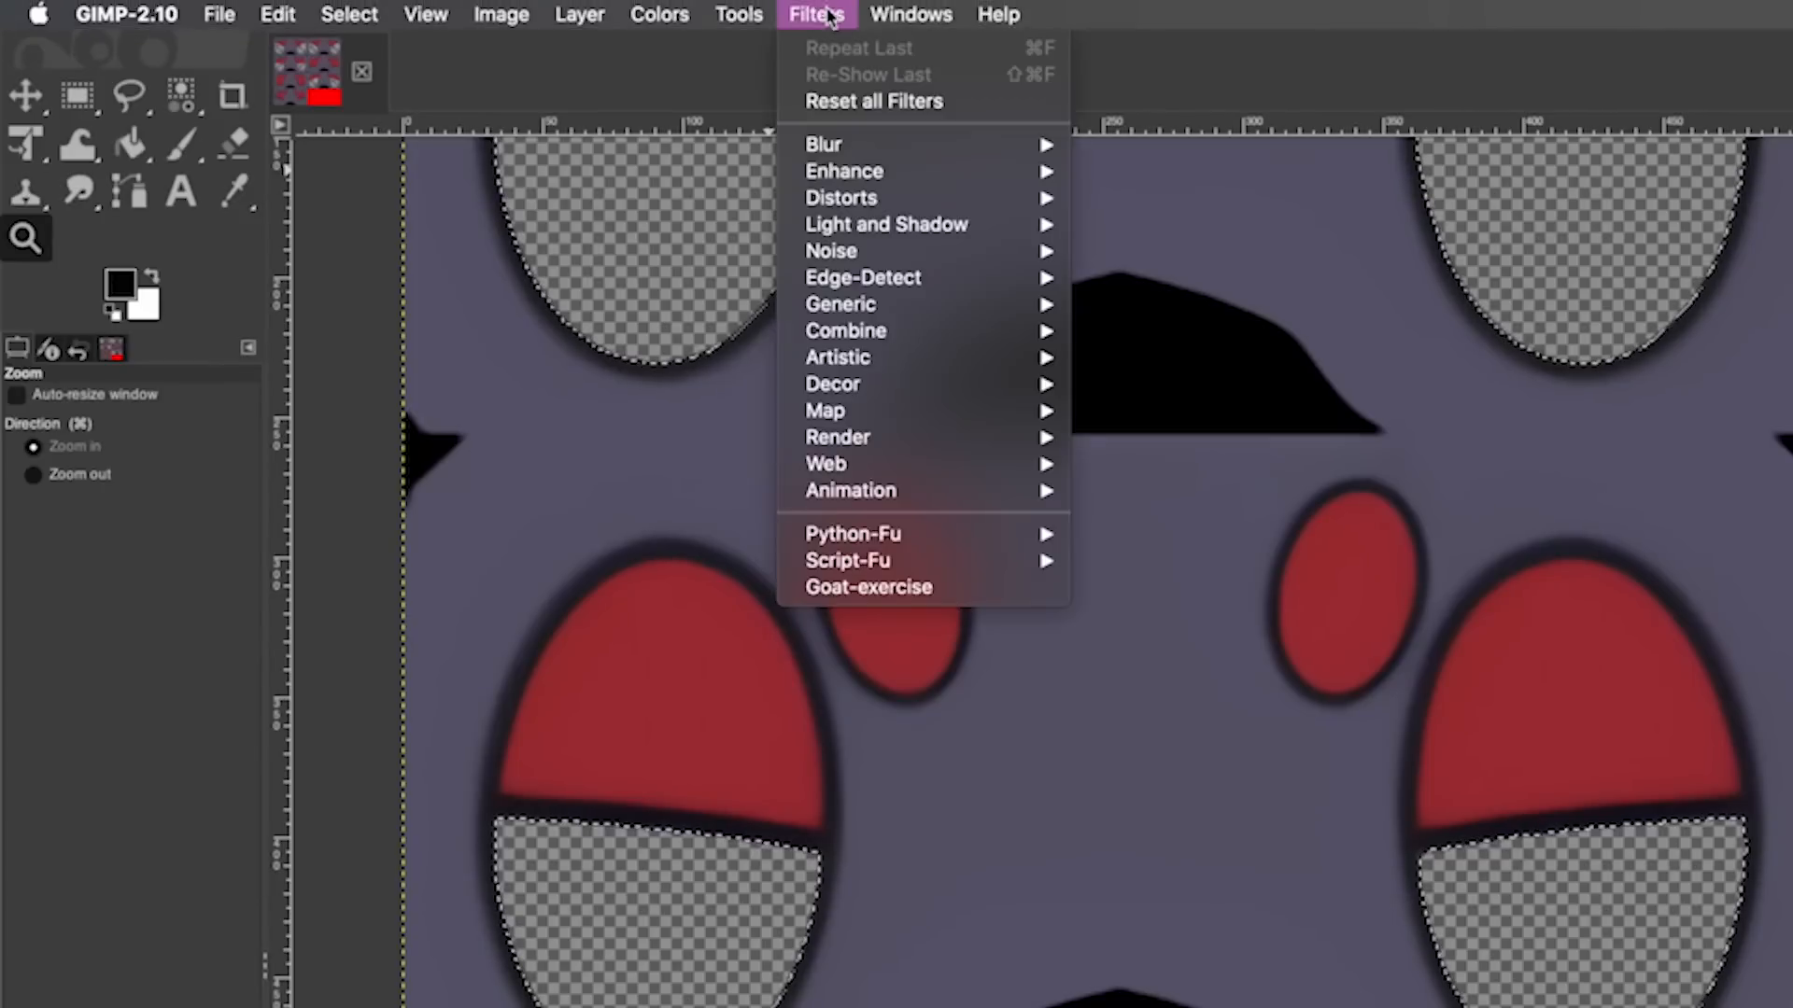
mouse_move(920, 148)
left_click(1302, 177)
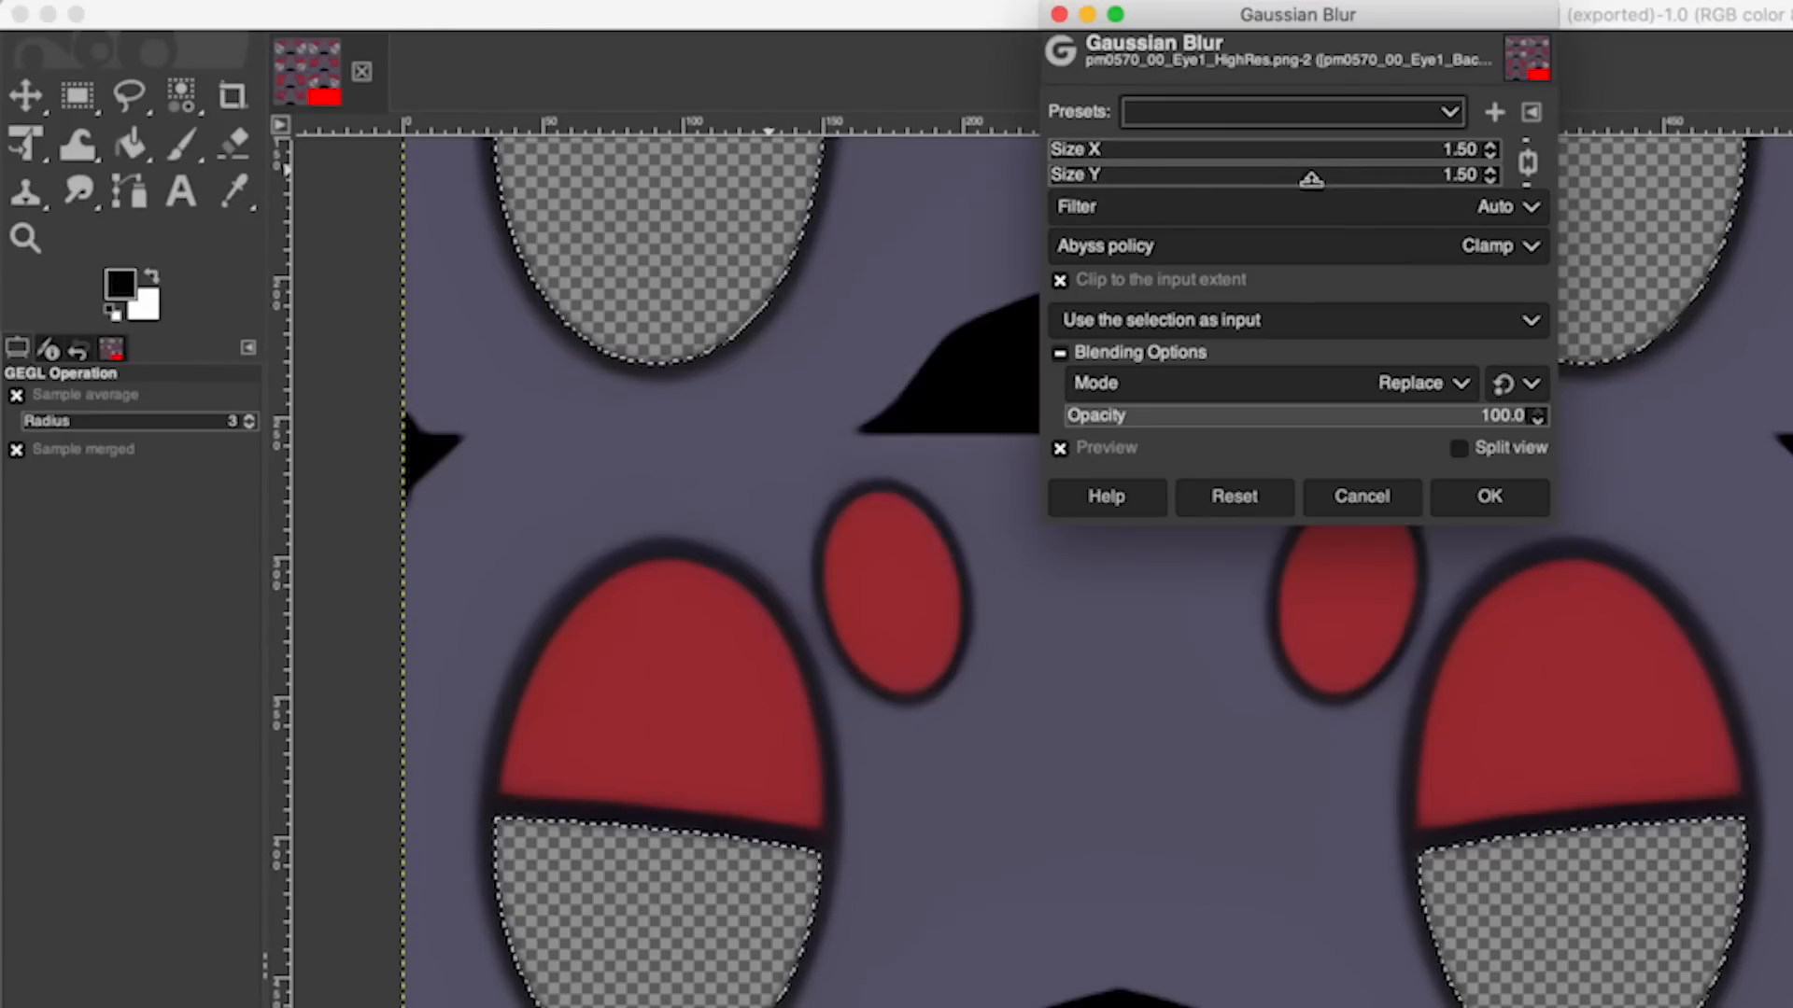
left_click_drag(1312, 152, 1274, 152)
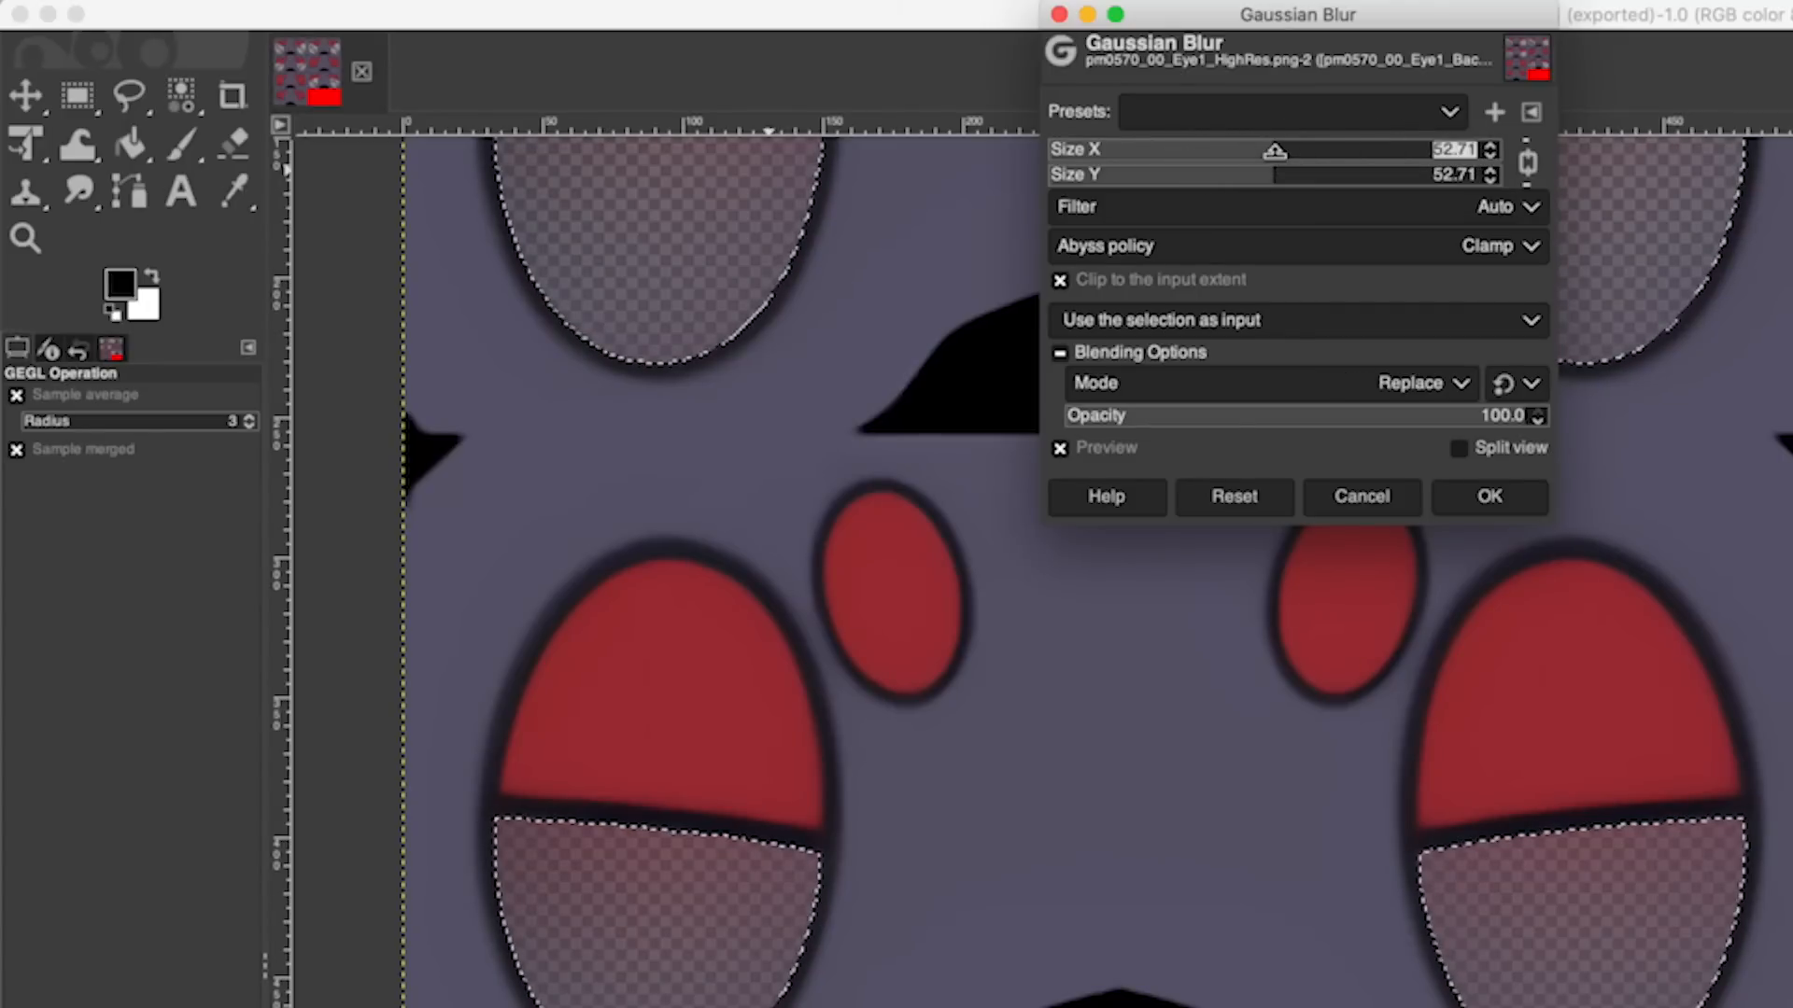
type("1")
key("Return")
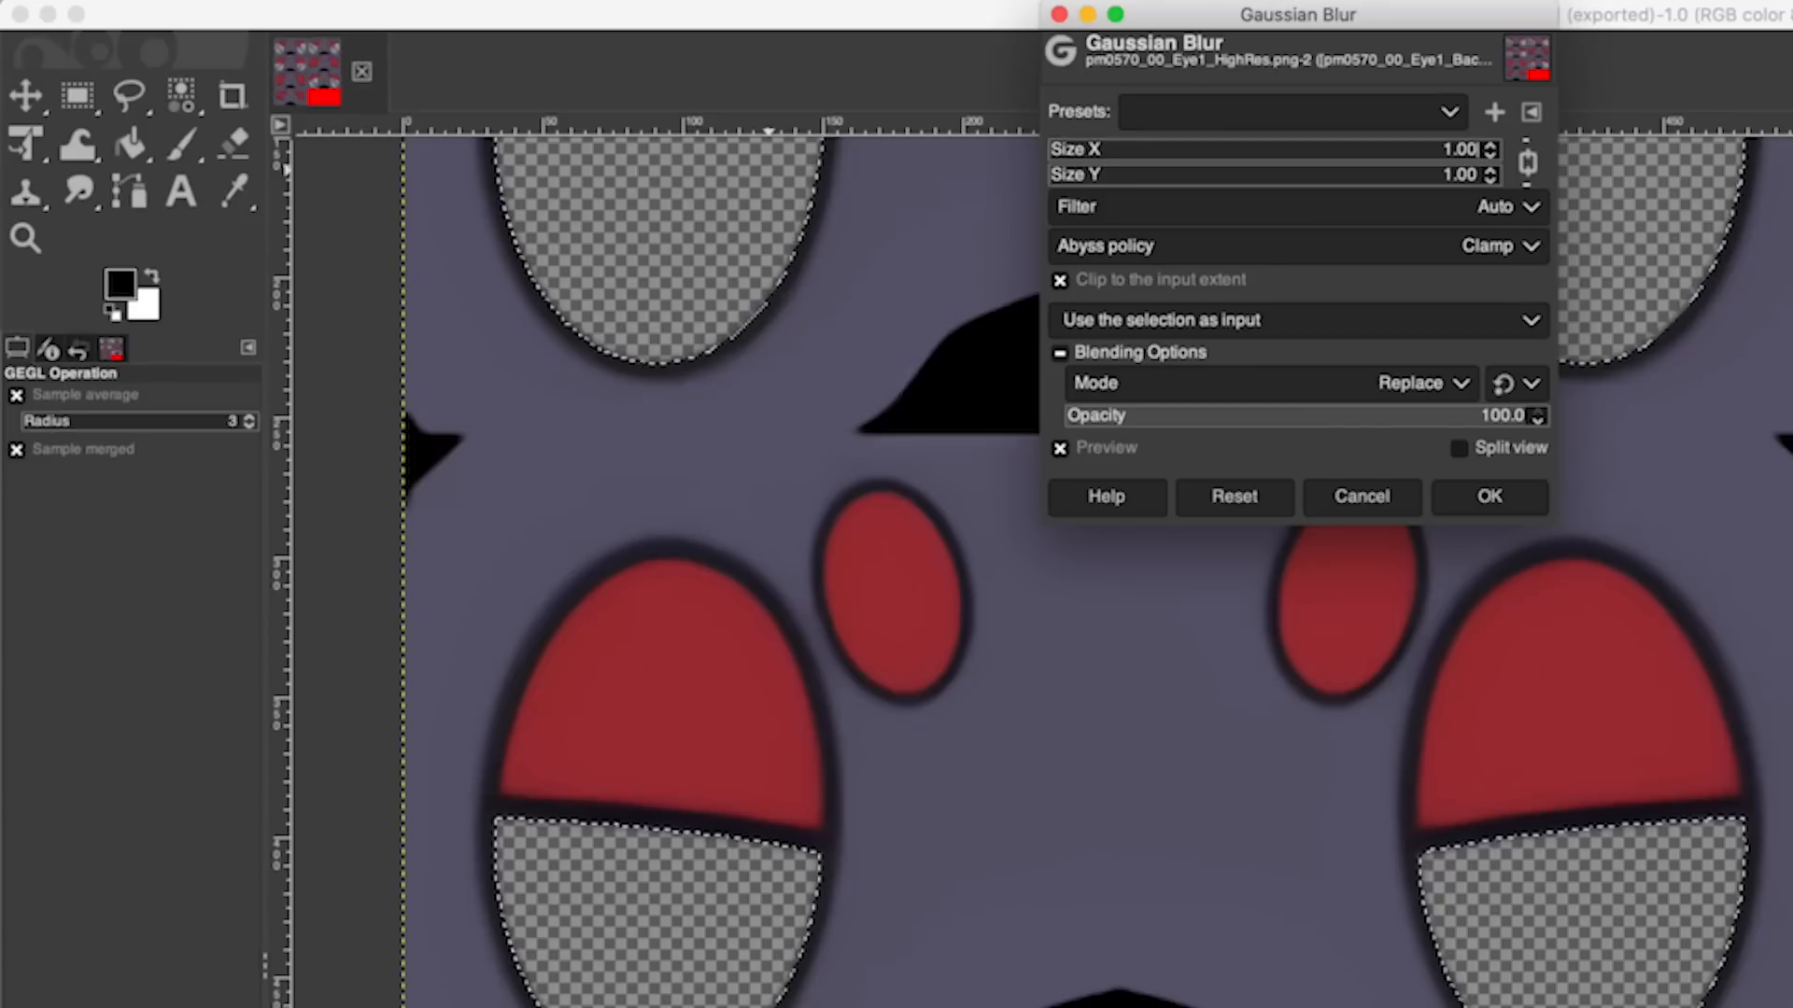
left_click(1463, 495)
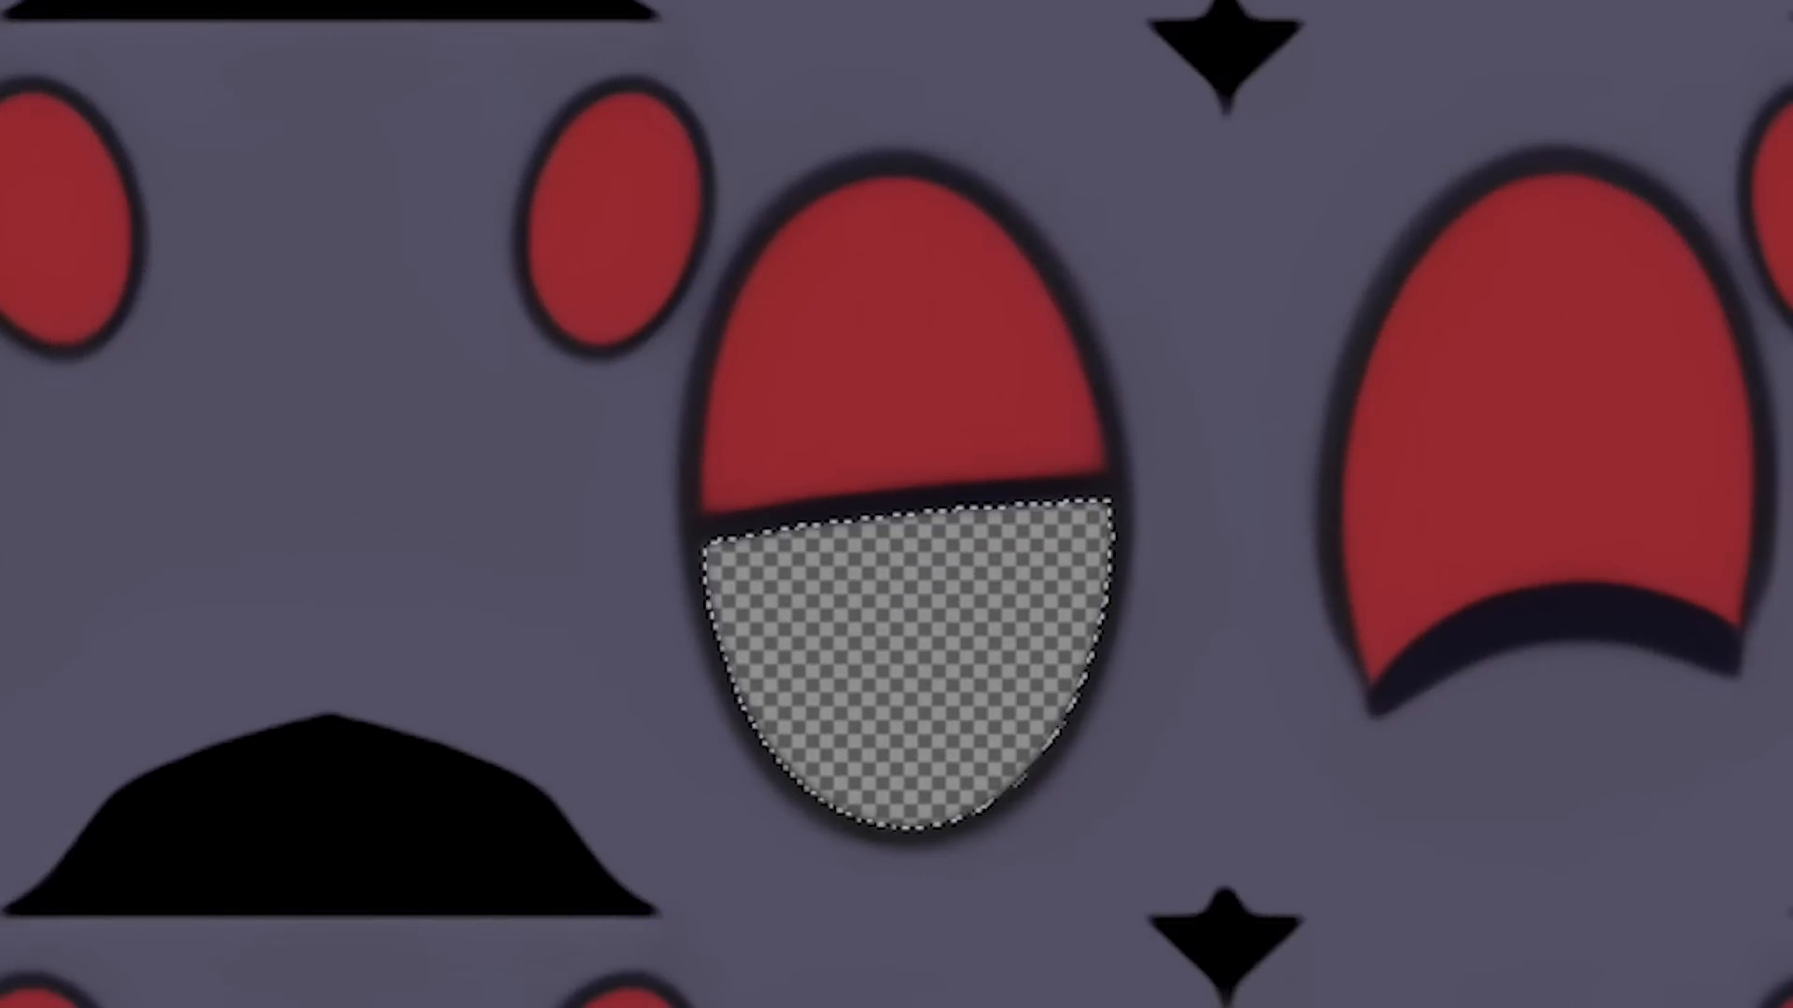
key("ctrl+shift+a")
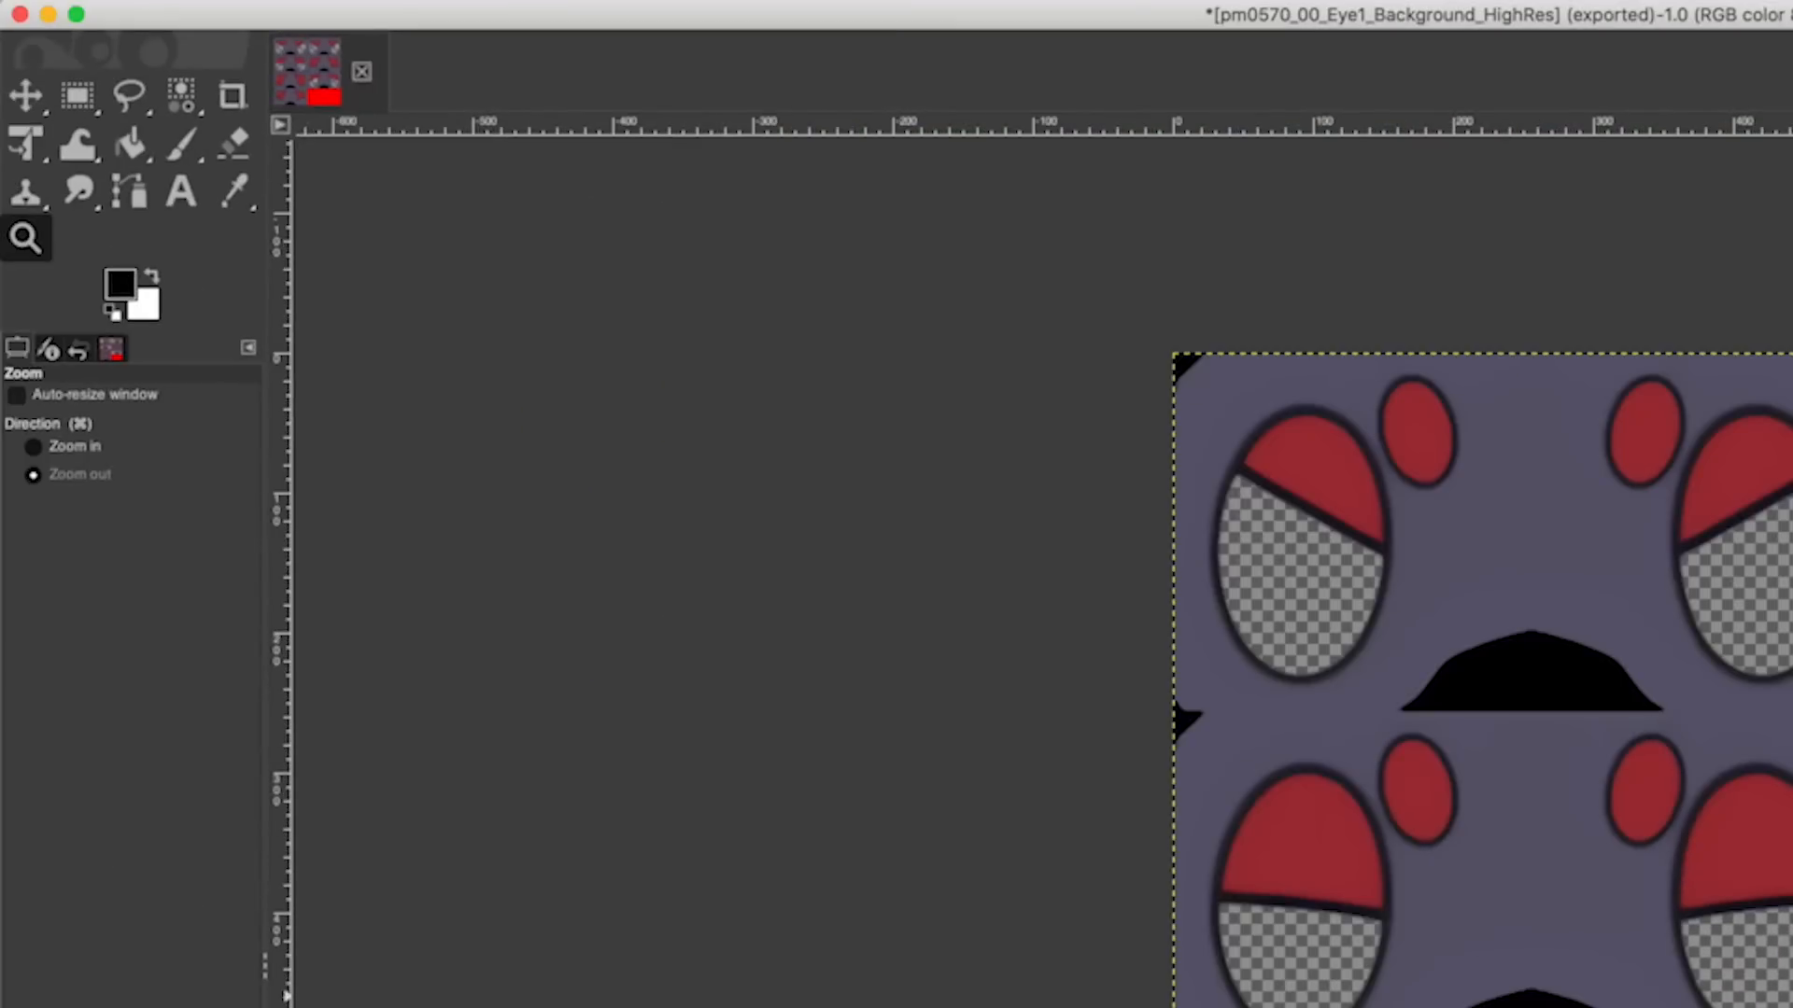
Step: Export the transparent eye texture as pm0570_00_Eye1_Alphaless_HighRes.png in the images_highres folder with the current PNG options
left_click(223, 13)
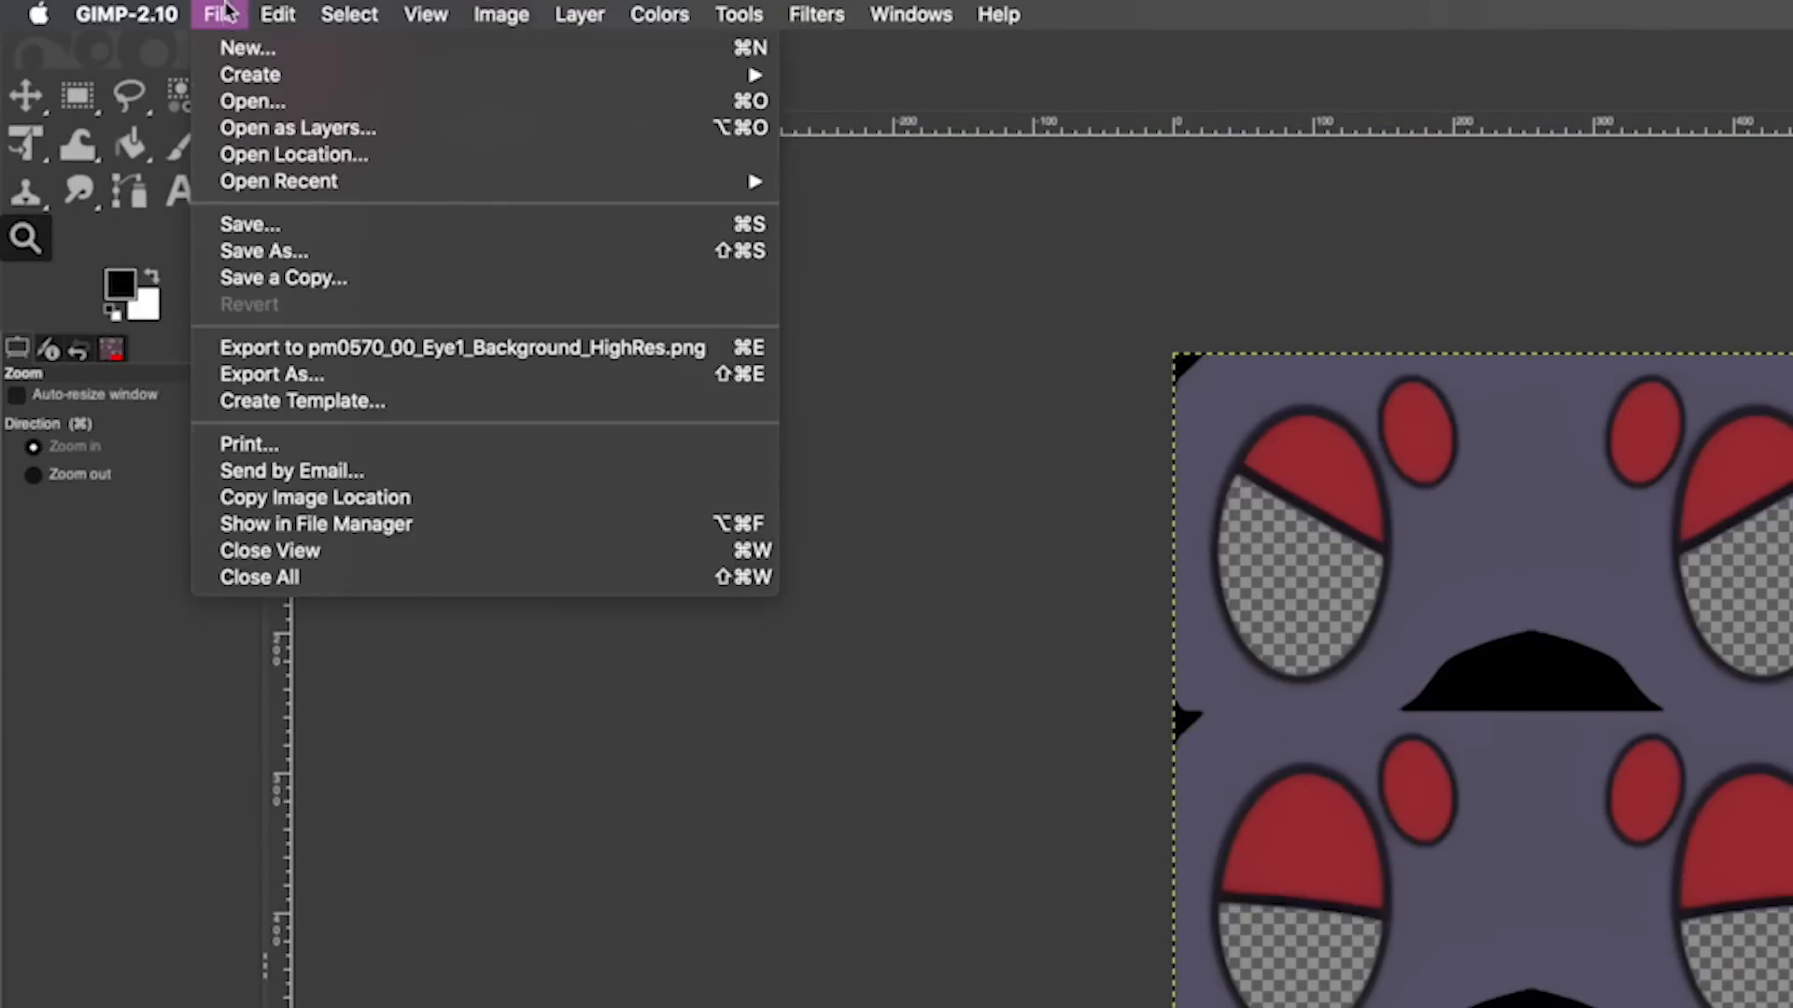
left_click(362, 375)
left_click_drag(297, 58, 394, 58)
key("BackSpace")
type("Alphaless")
left_click(1298, 883)
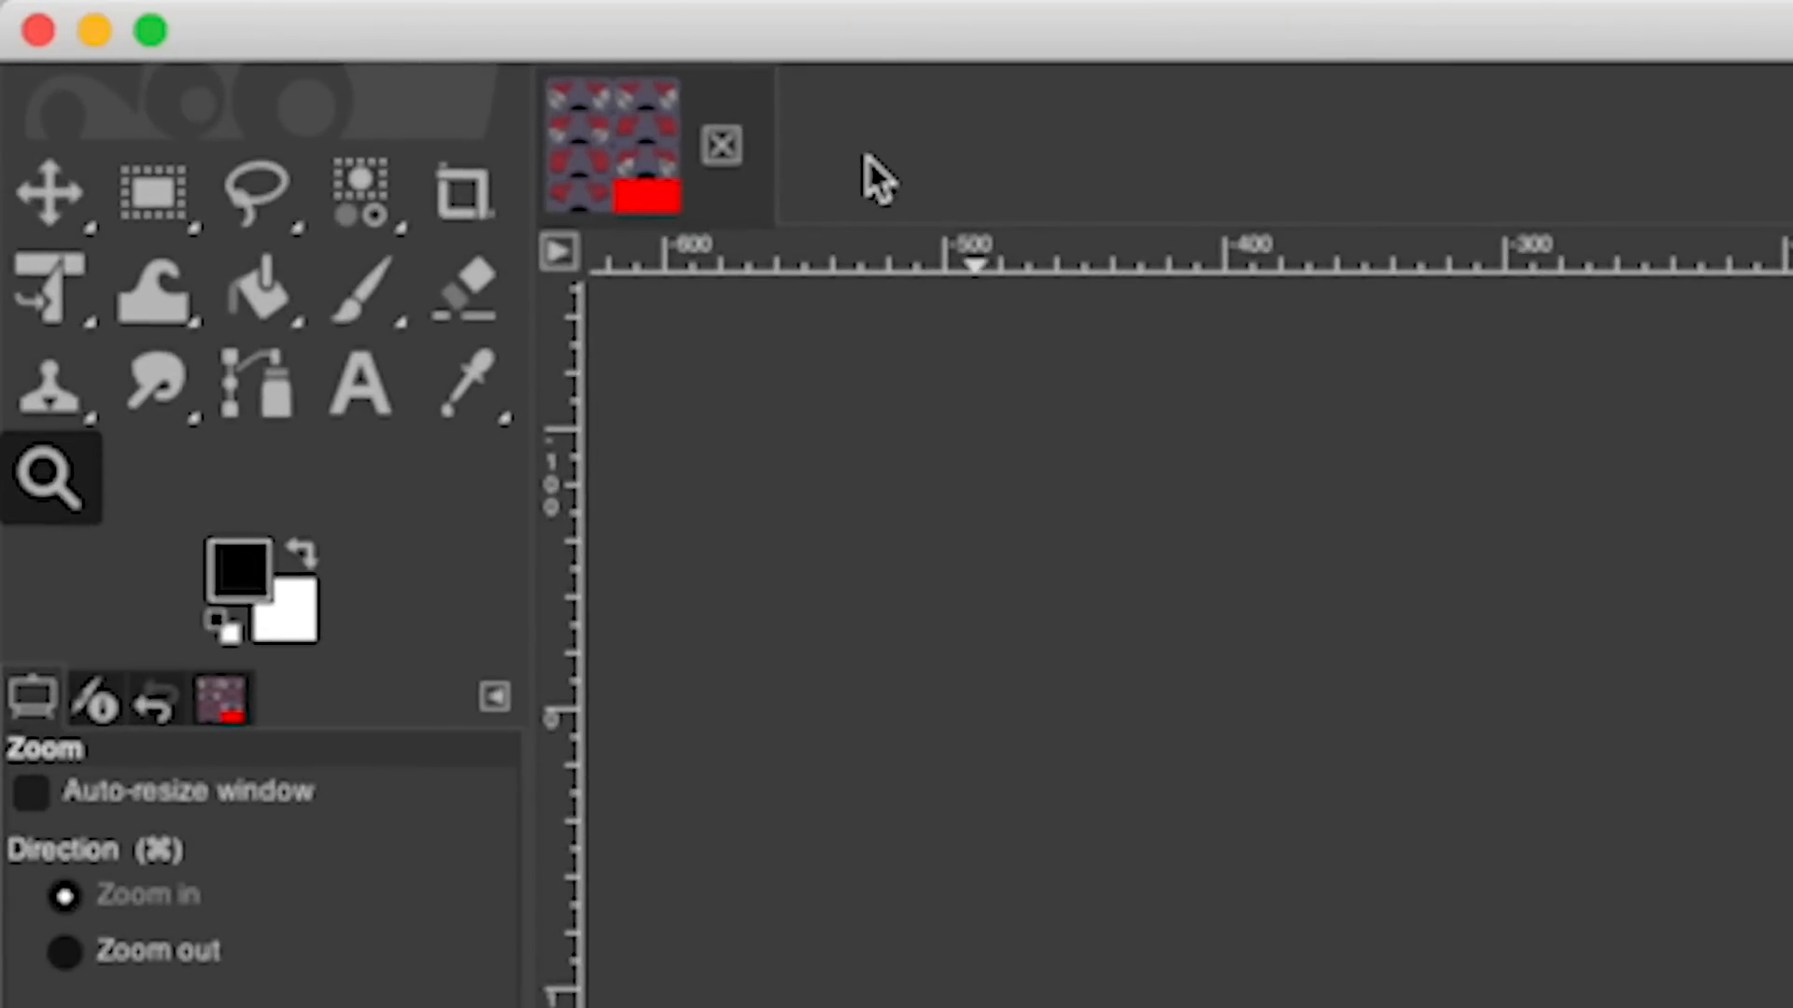
Step: Close the eye image and discard its changes, and open pm0570_00_Eye1_Merged_HighRes.png from the images_highres folder
left_click(721, 145)
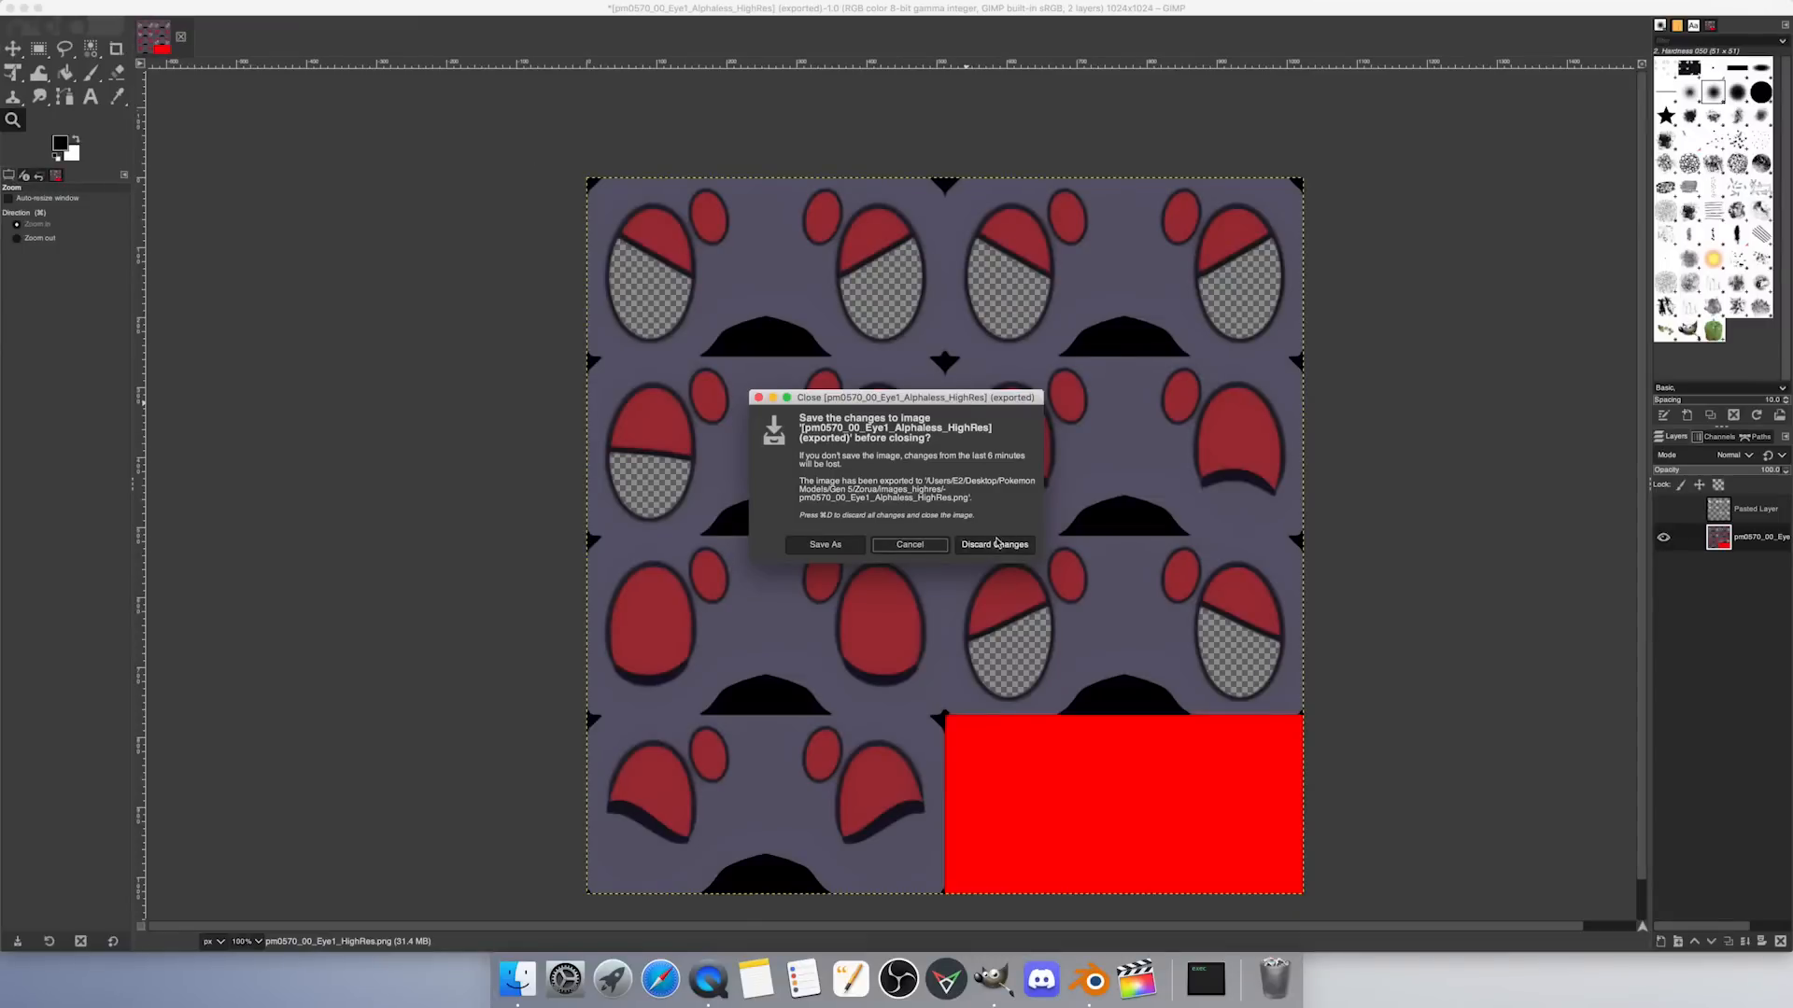
left_click(1485, 812)
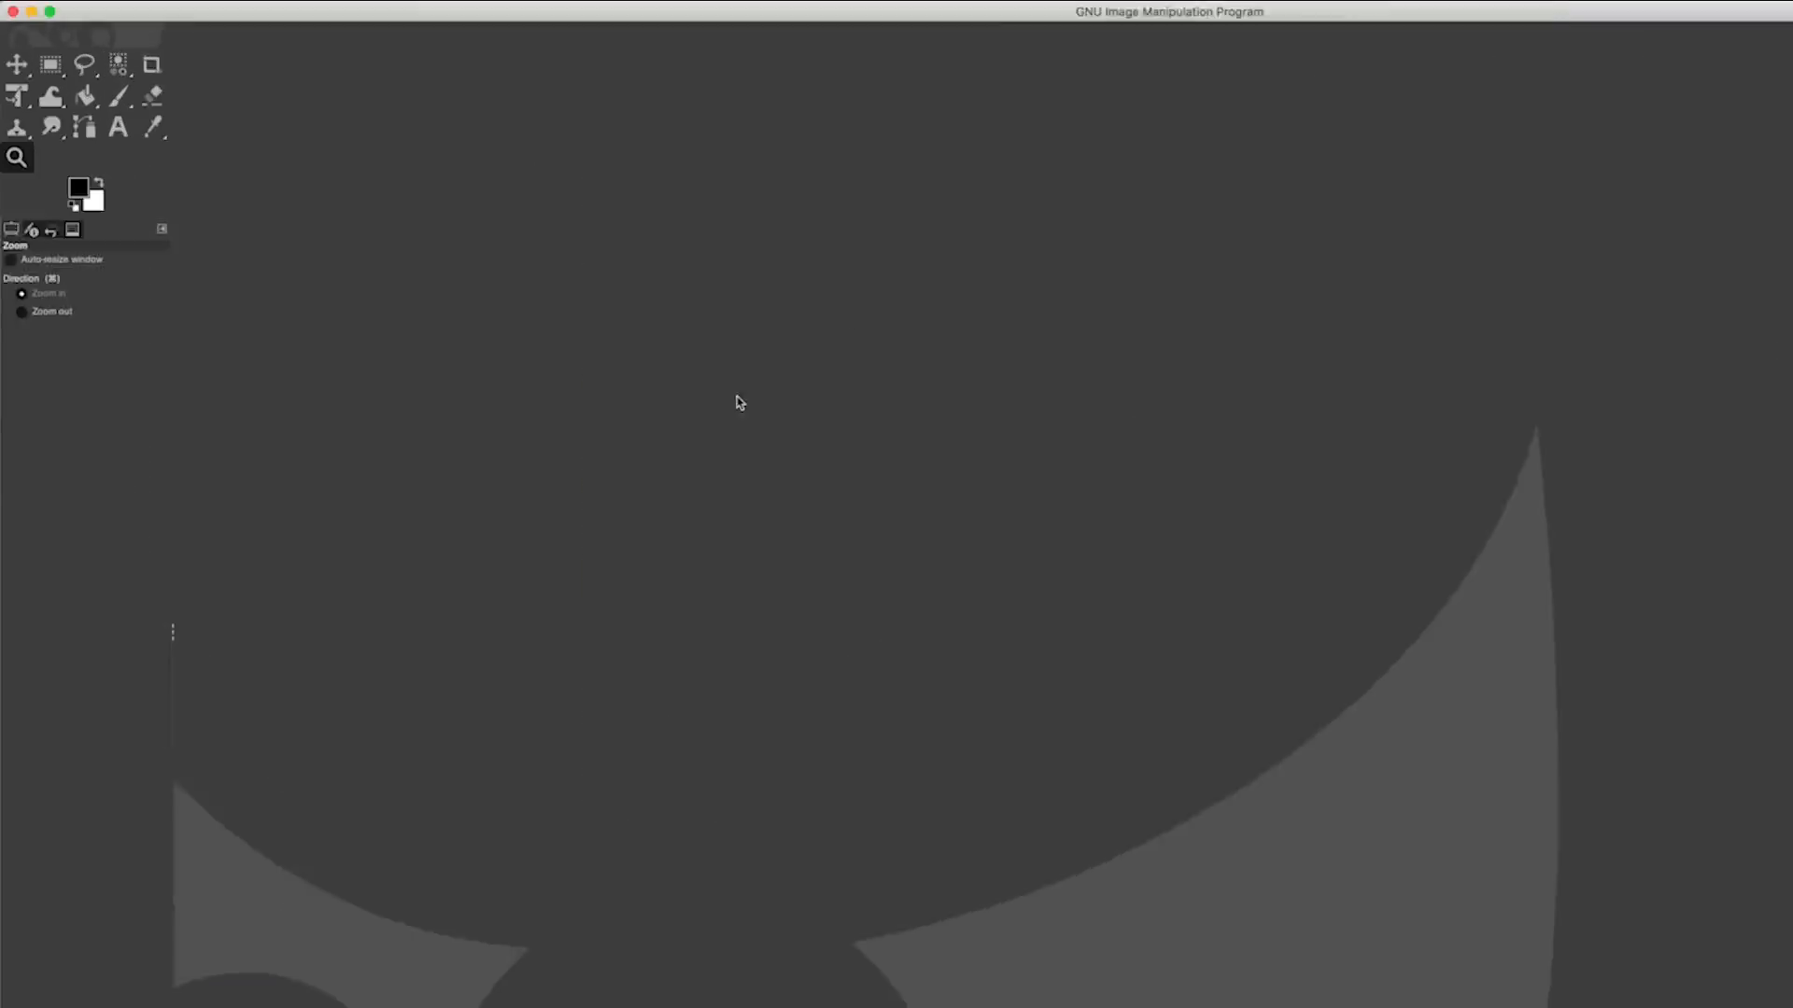
left_click(244, 20)
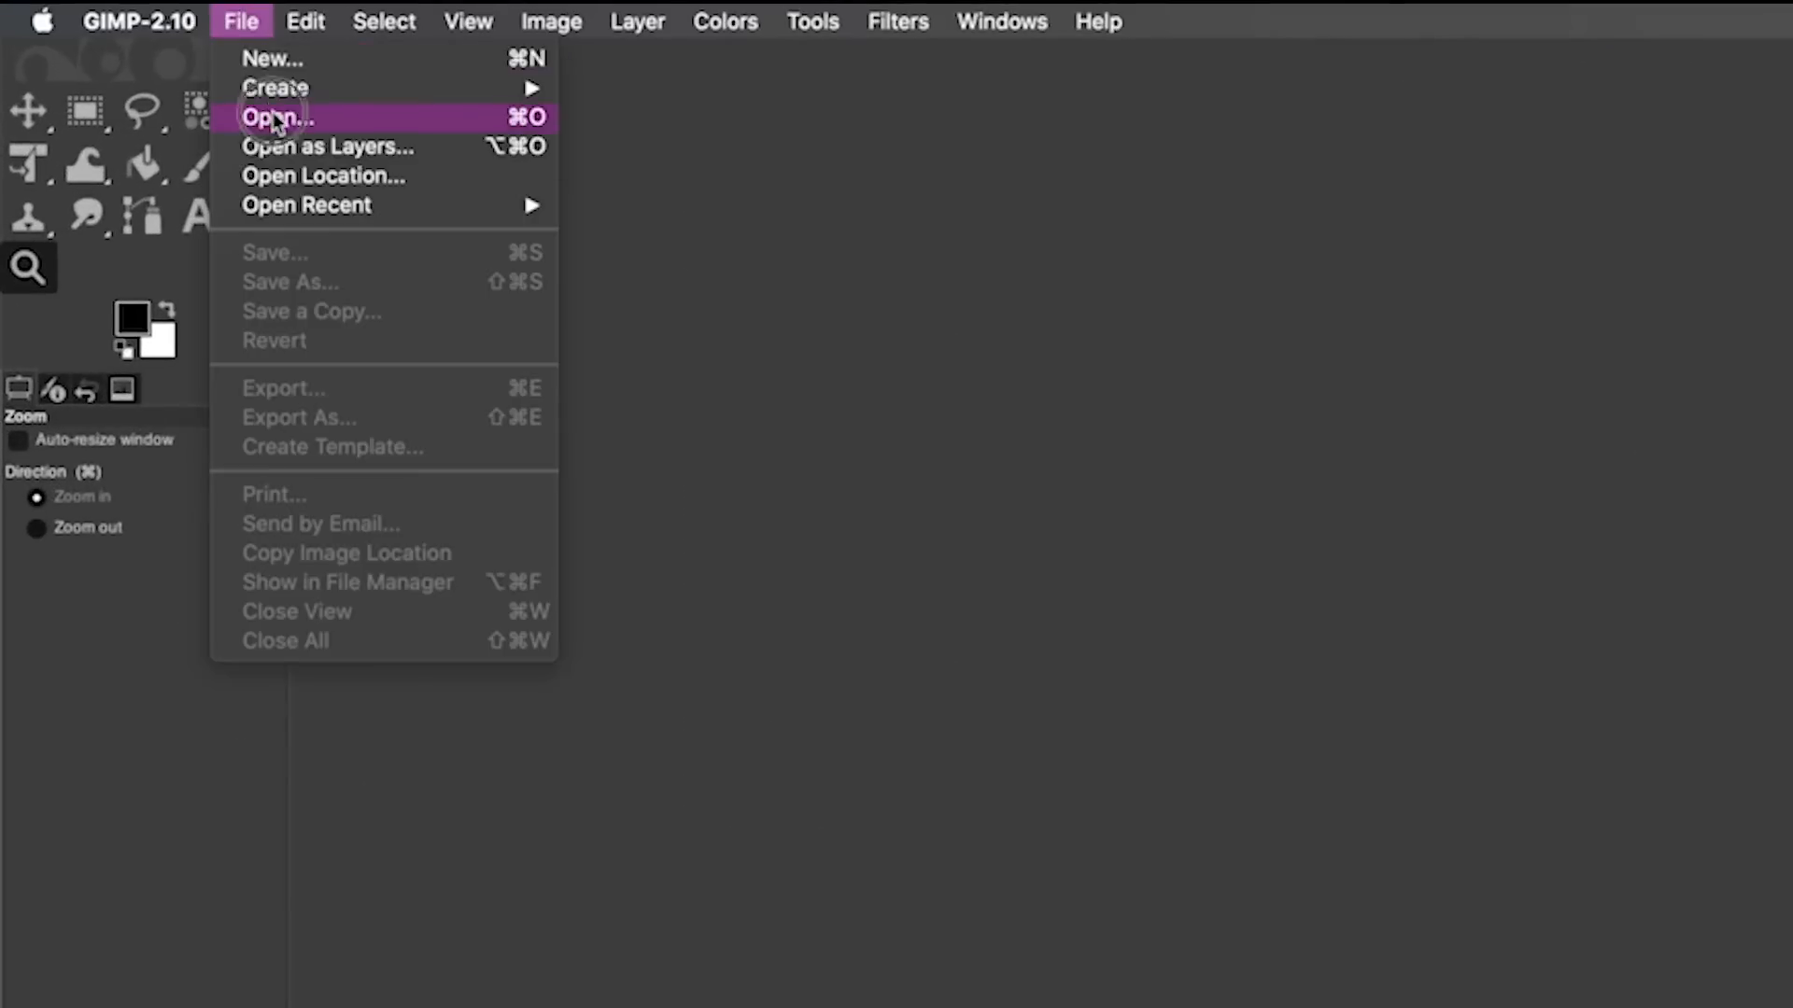
left_click(272, 116)
left_click(684, 333)
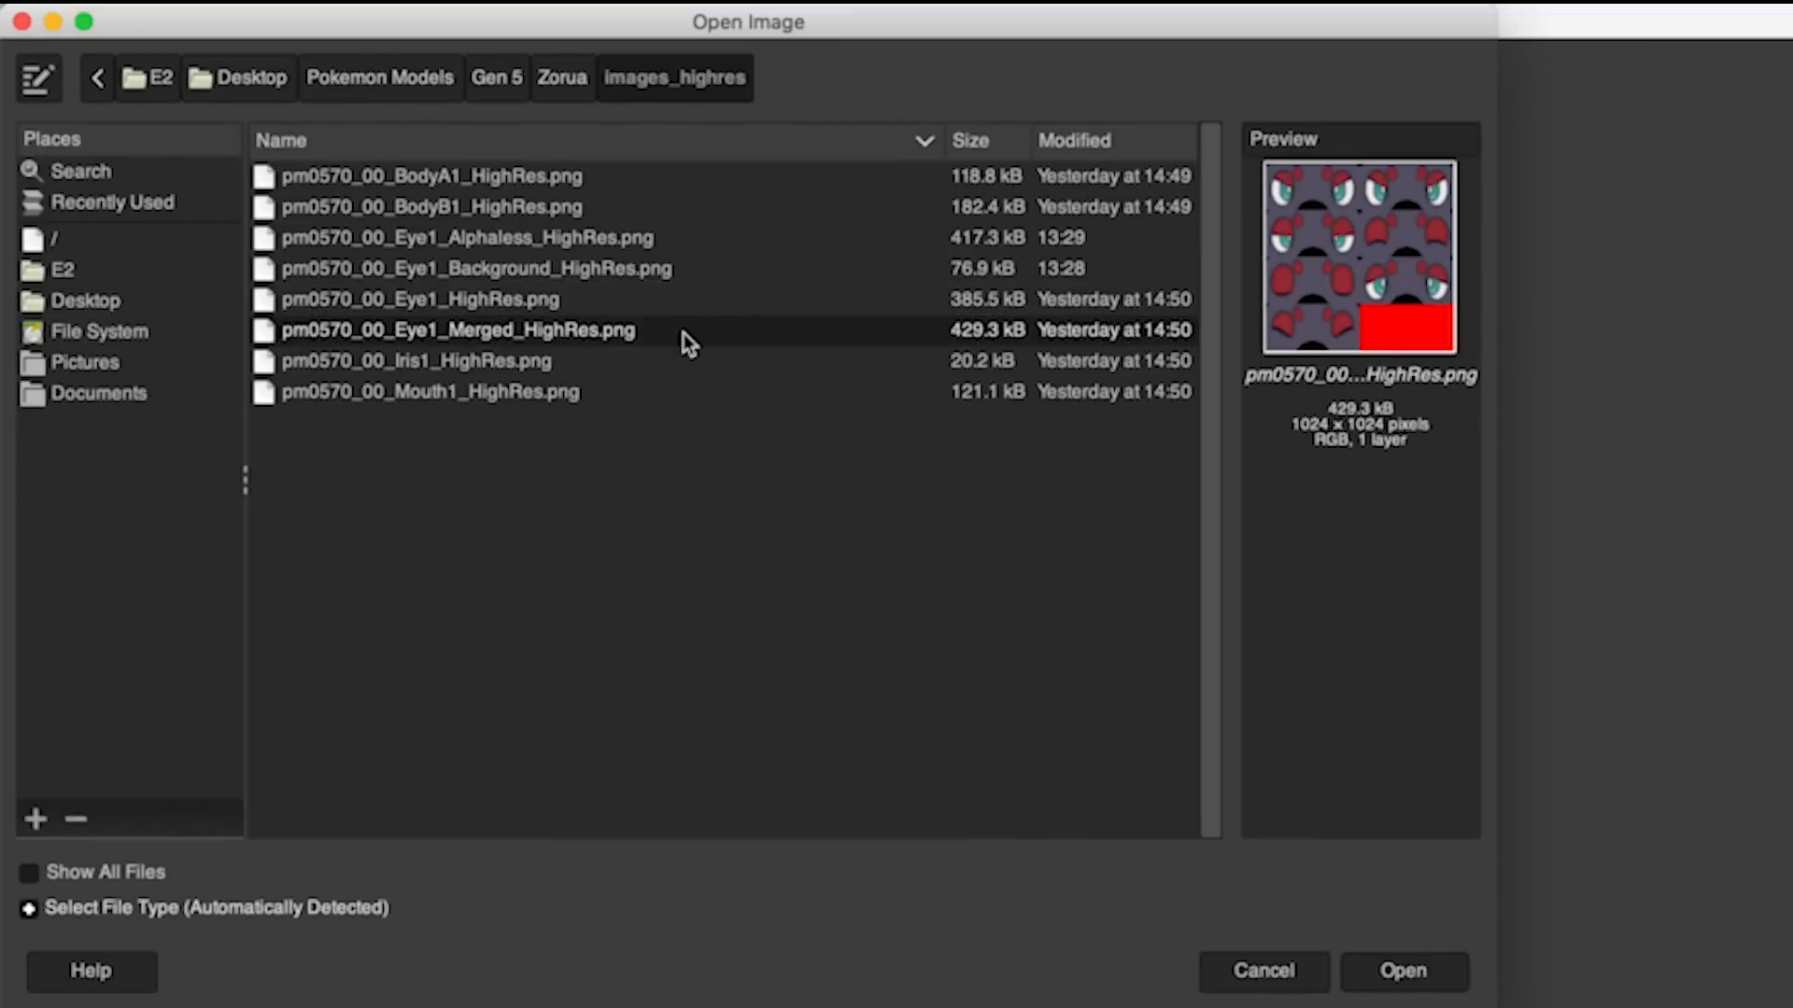
left_click(1452, 965)
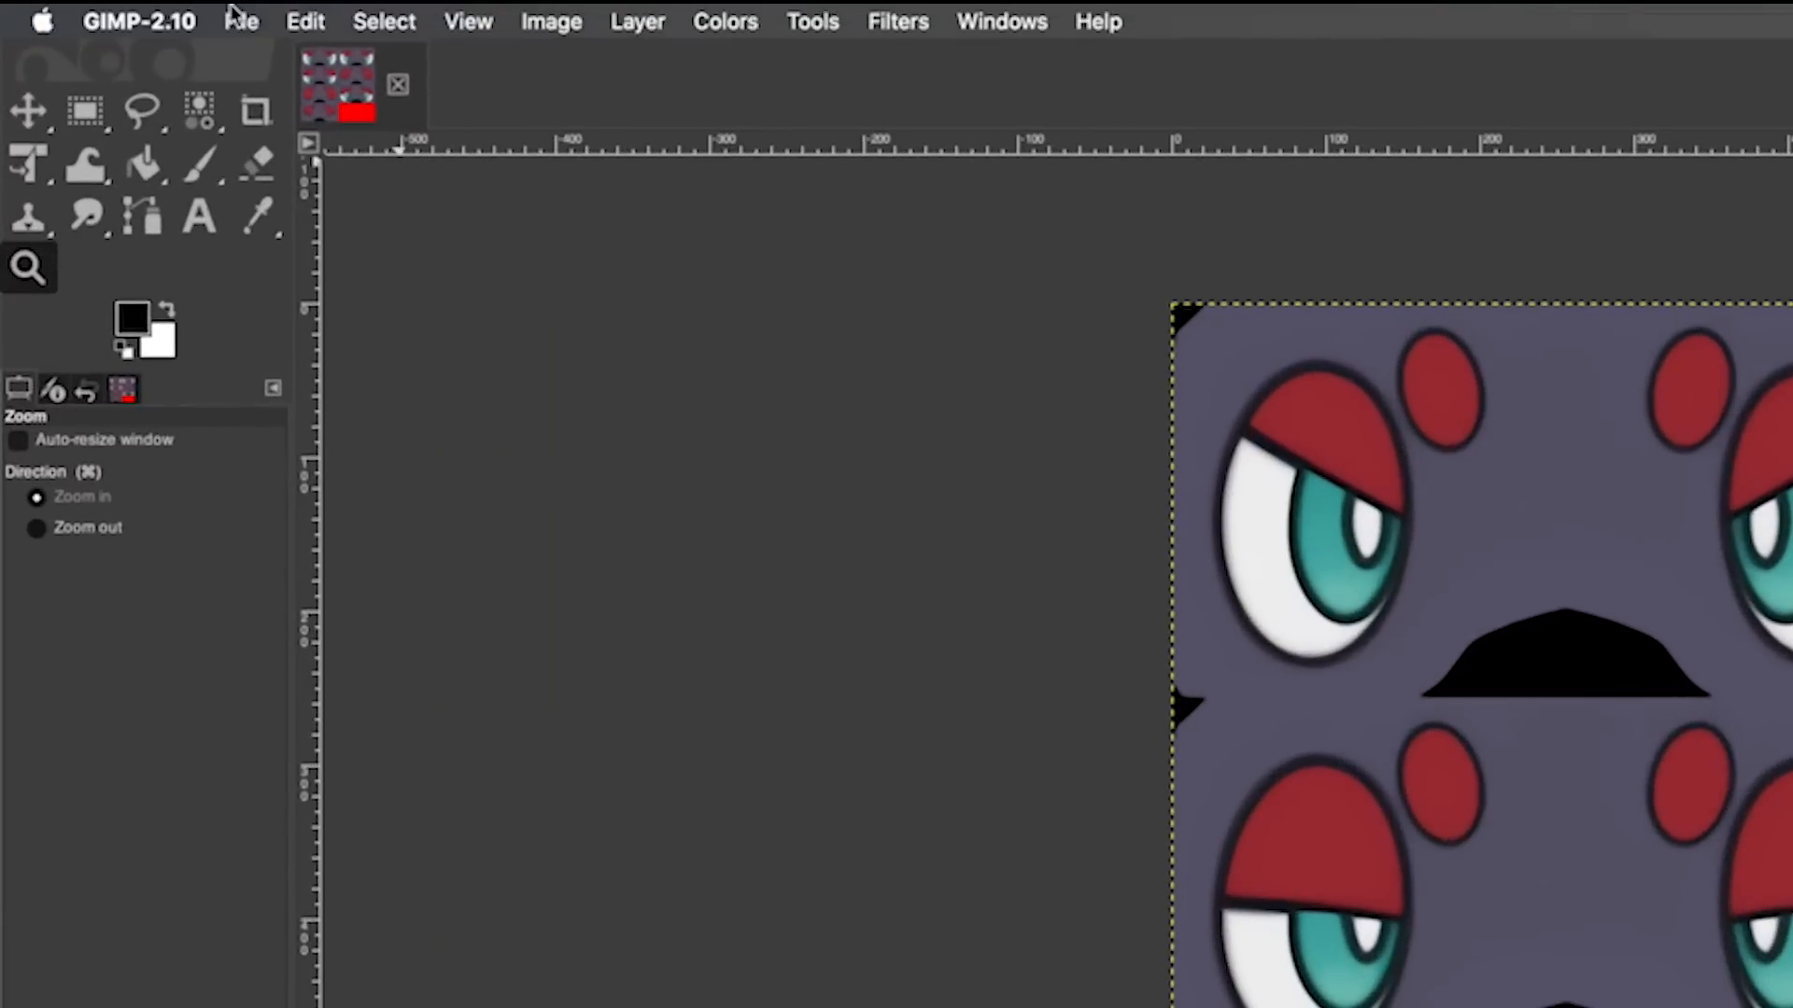
Step: Add pm0570_00_Iris1_HighRes.png to the merged eye image as a new layer
left_click(109, 8)
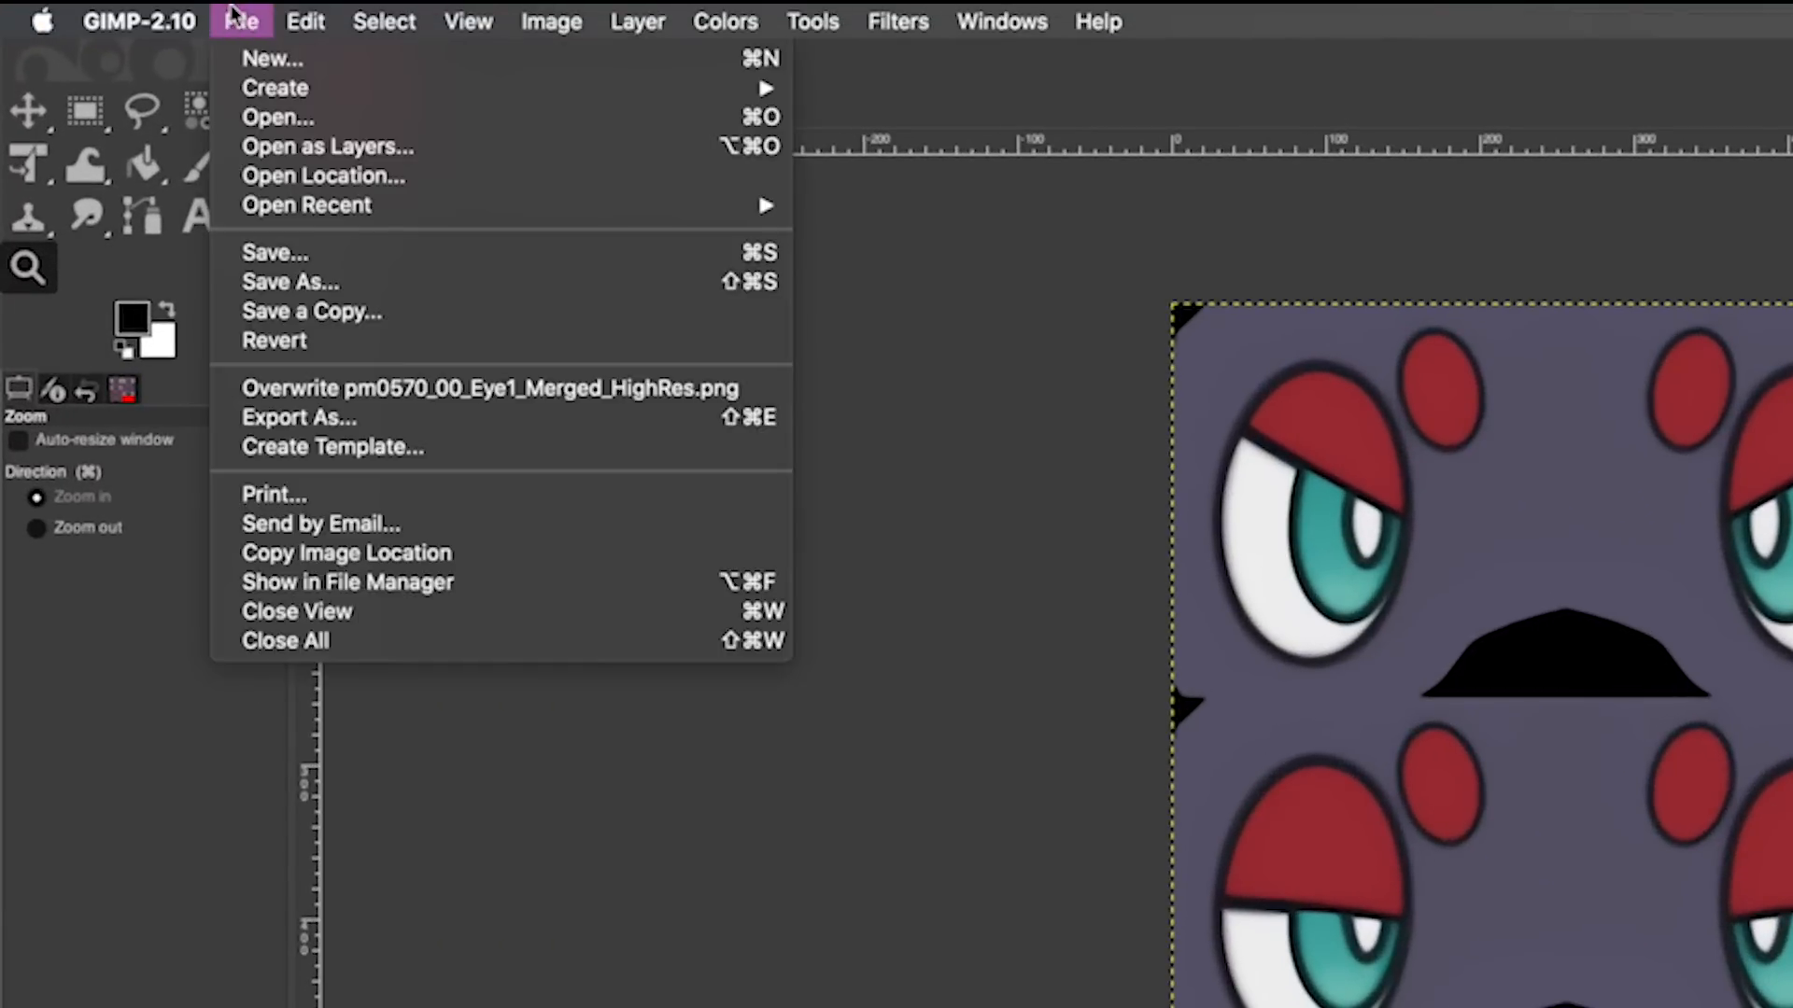
left_click(317, 148)
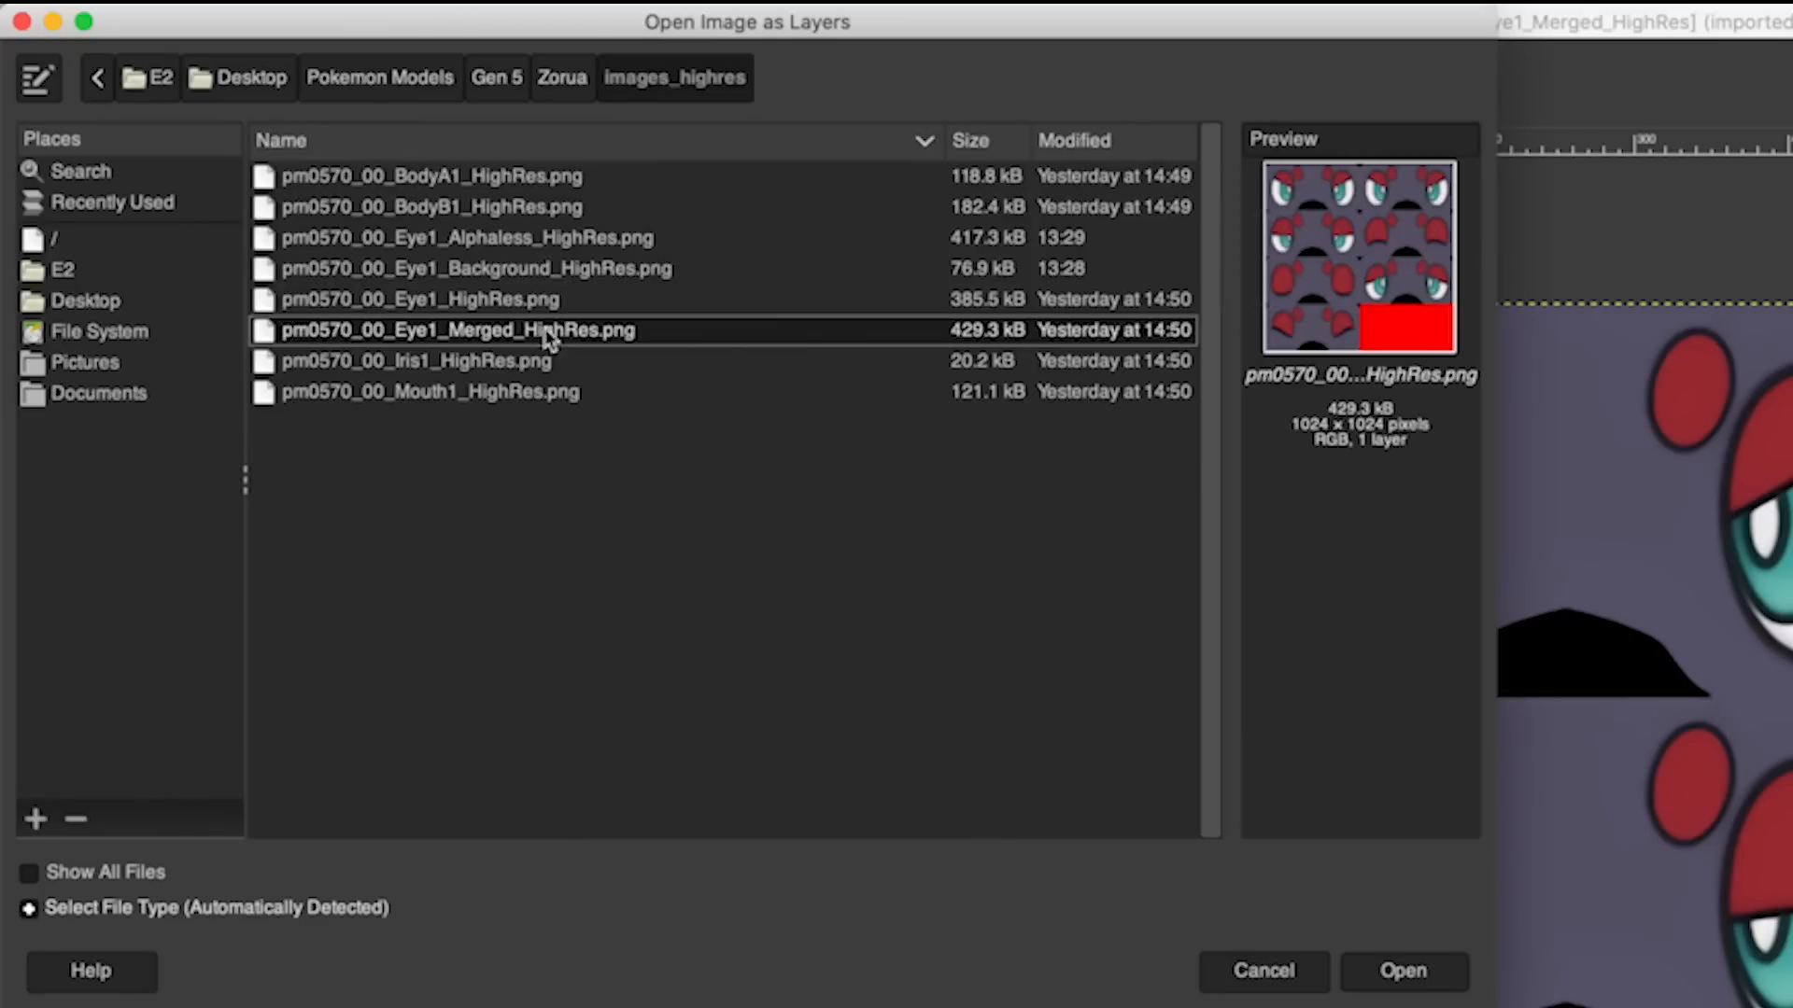
left_click(551, 360)
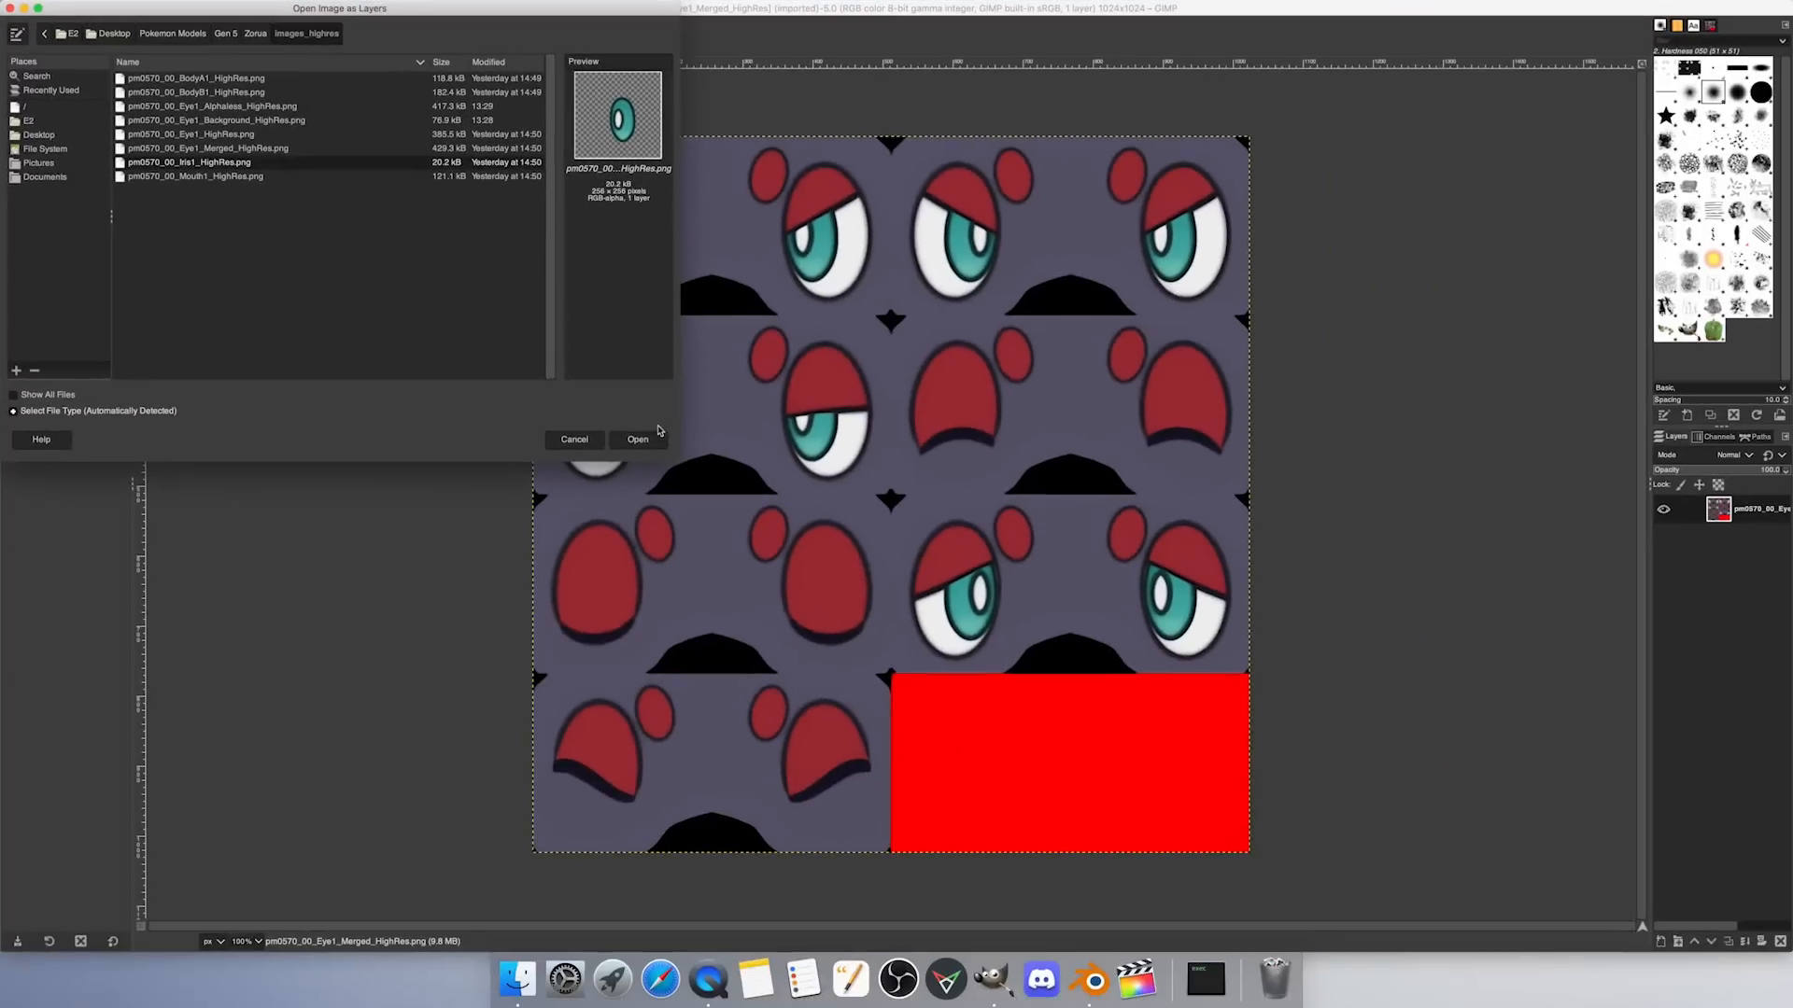
left_click(1403, 970)
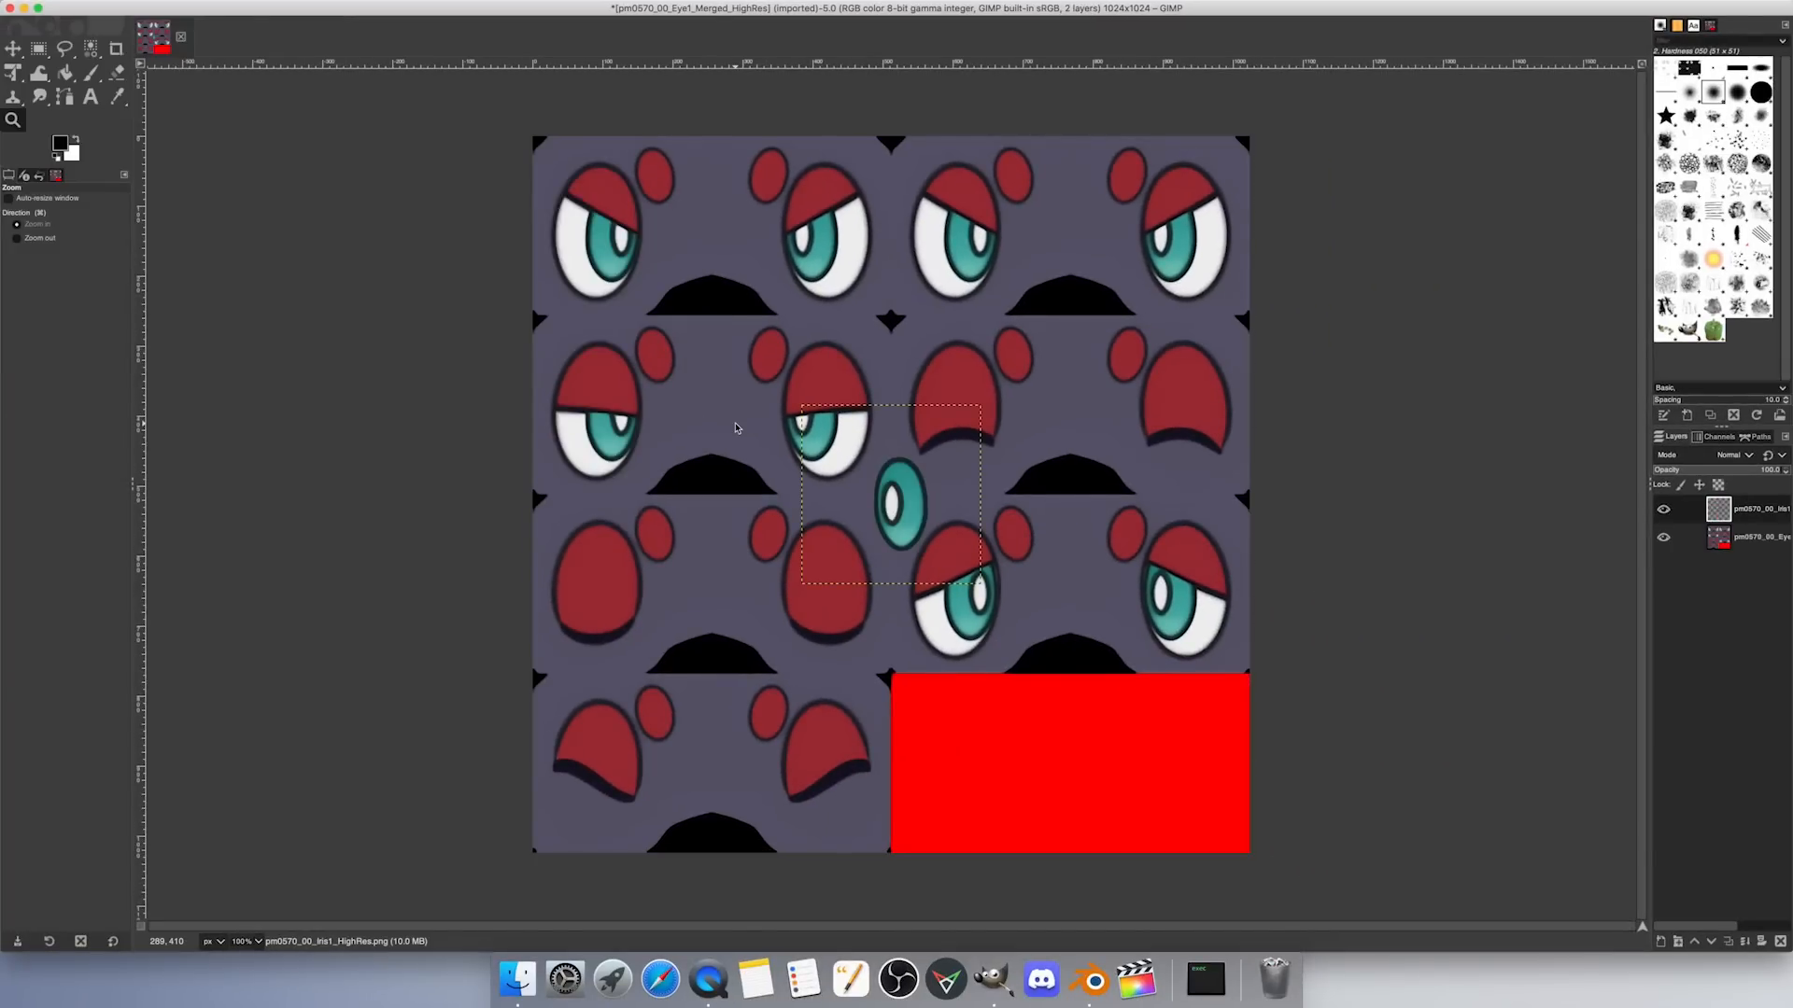
Step: Set the iris layer's opacity to 50 and move it exactly over the right-hand eye's iris in the upper-left face
left_click(13, 48)
left_click_drag(910, 518, 750, 461)
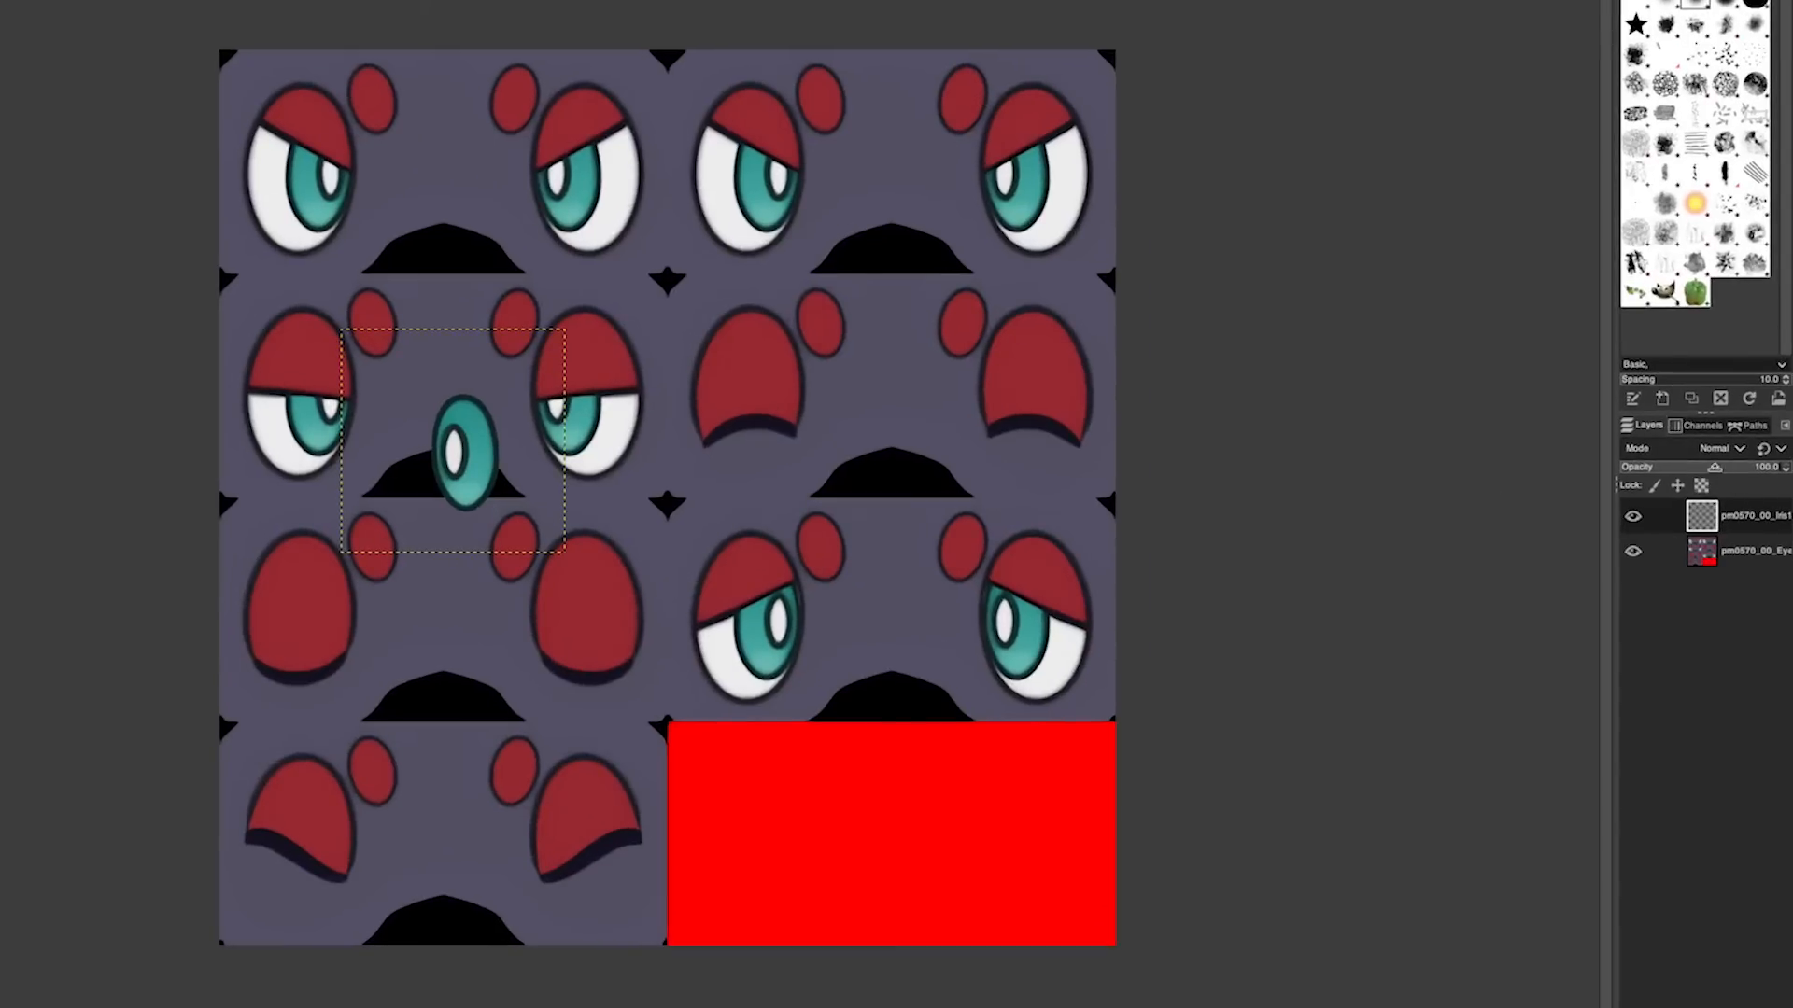
left_click(1714, 467)
type("50")
key("Return")
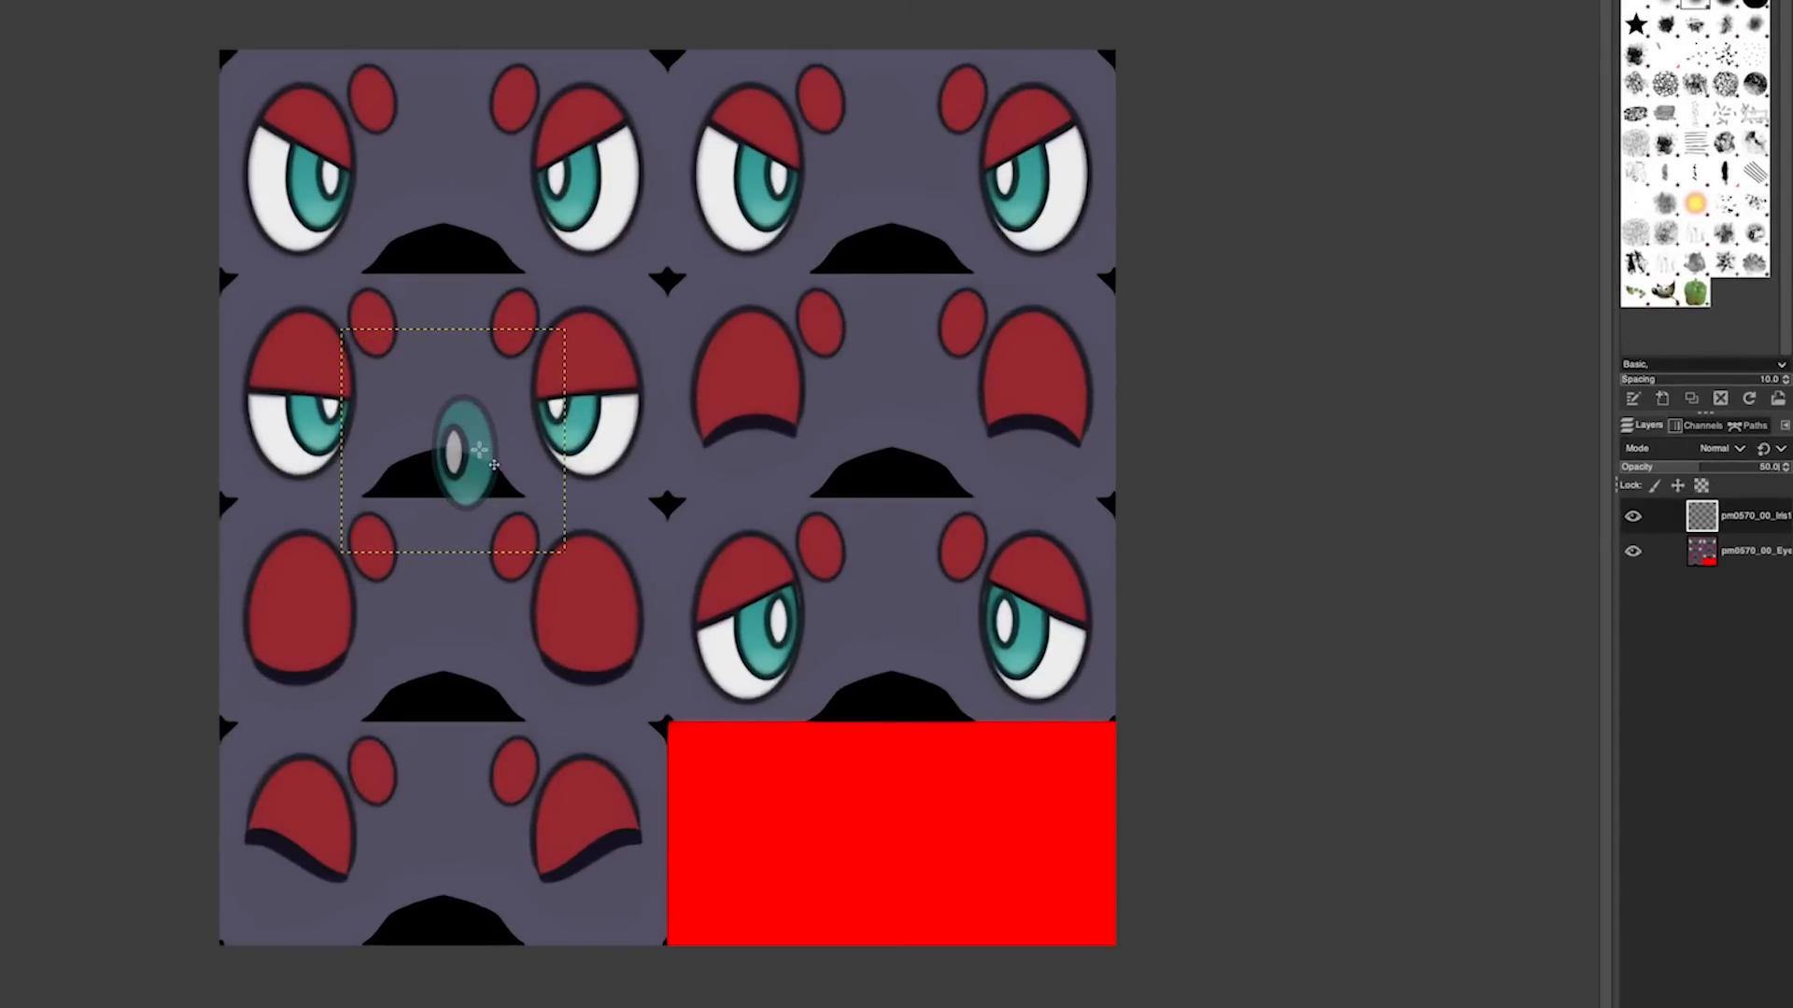
left_click_drag(479, 451, 578, 172)
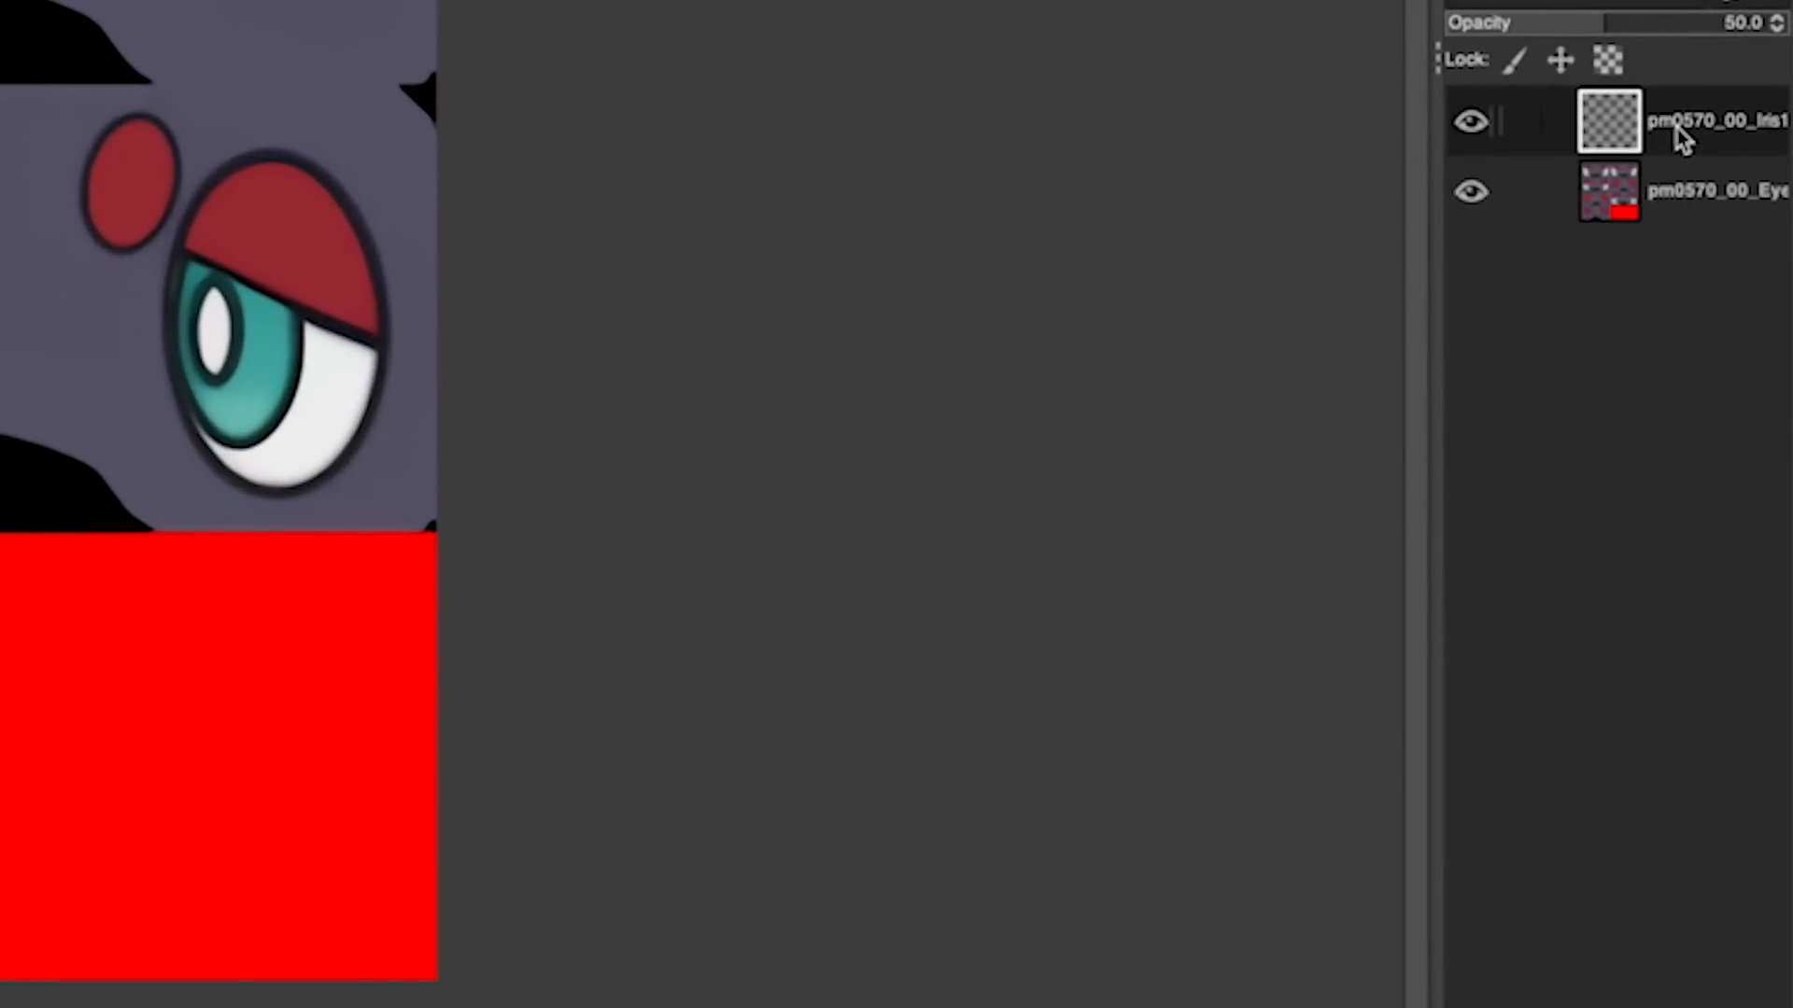
Step: Duplicate the iris layer, flip the copy horizontally and align it over the left-hand eye's iris in the same face
right_click(1677, 129)
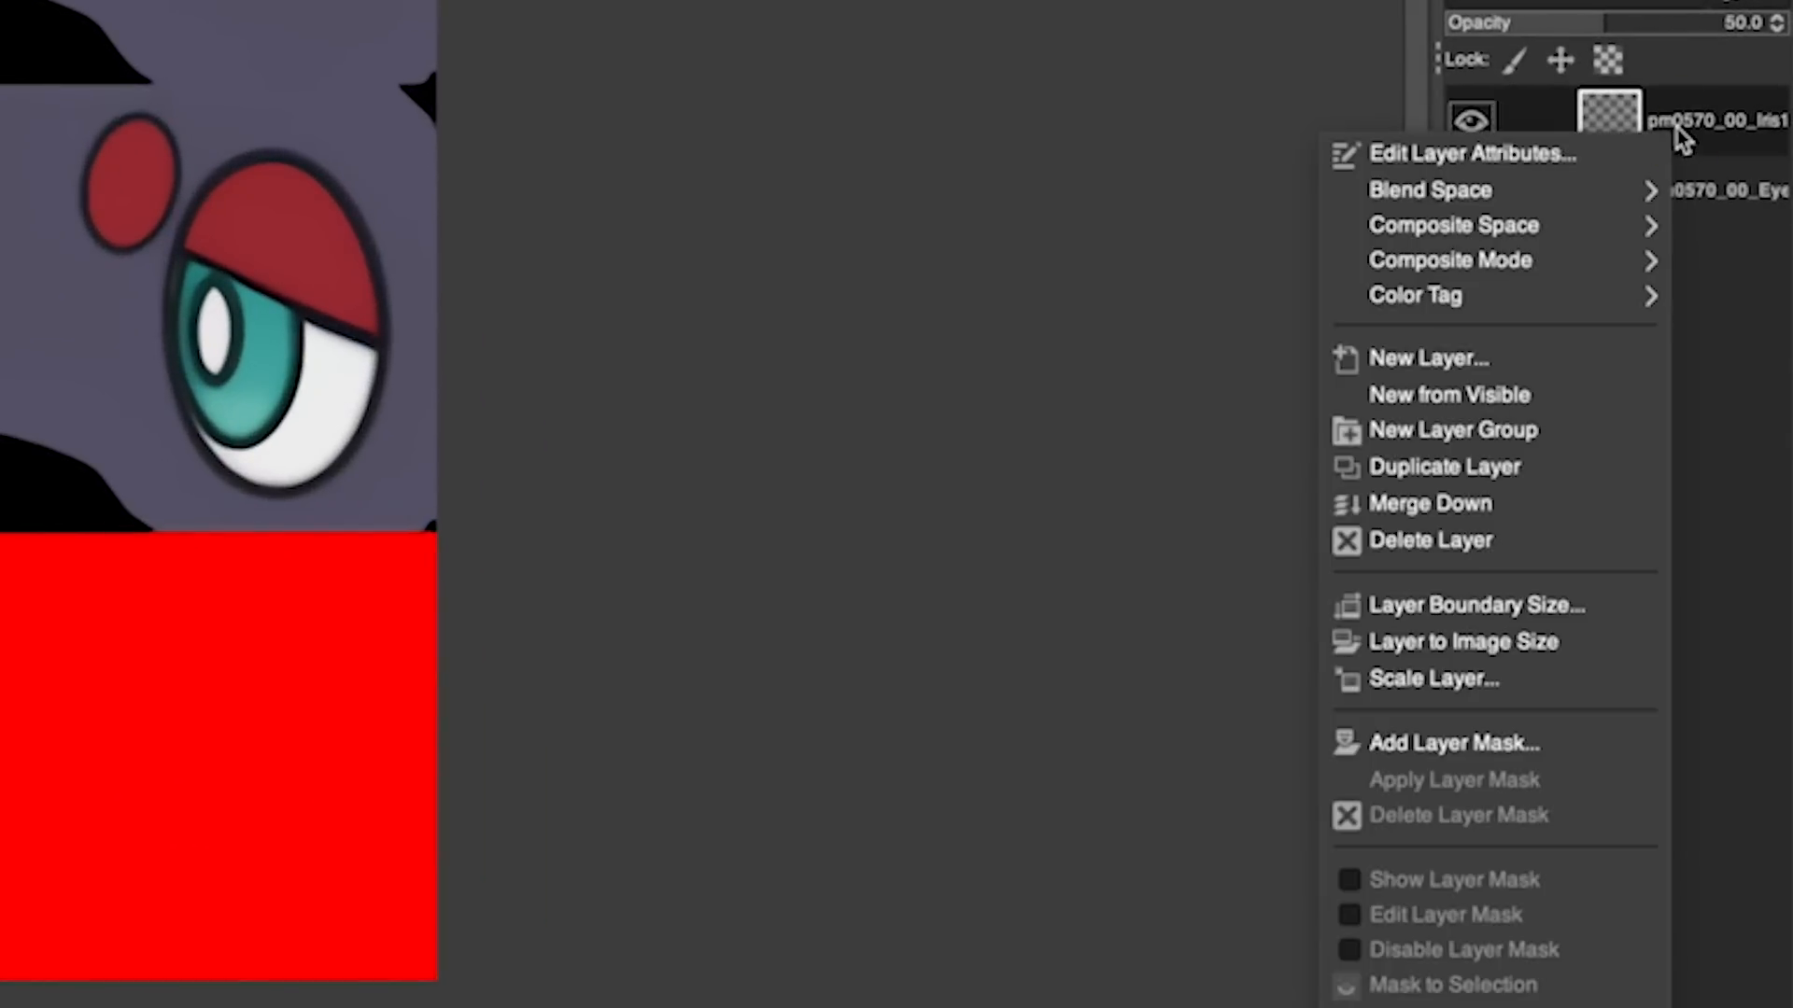
left_click(1556, 467)
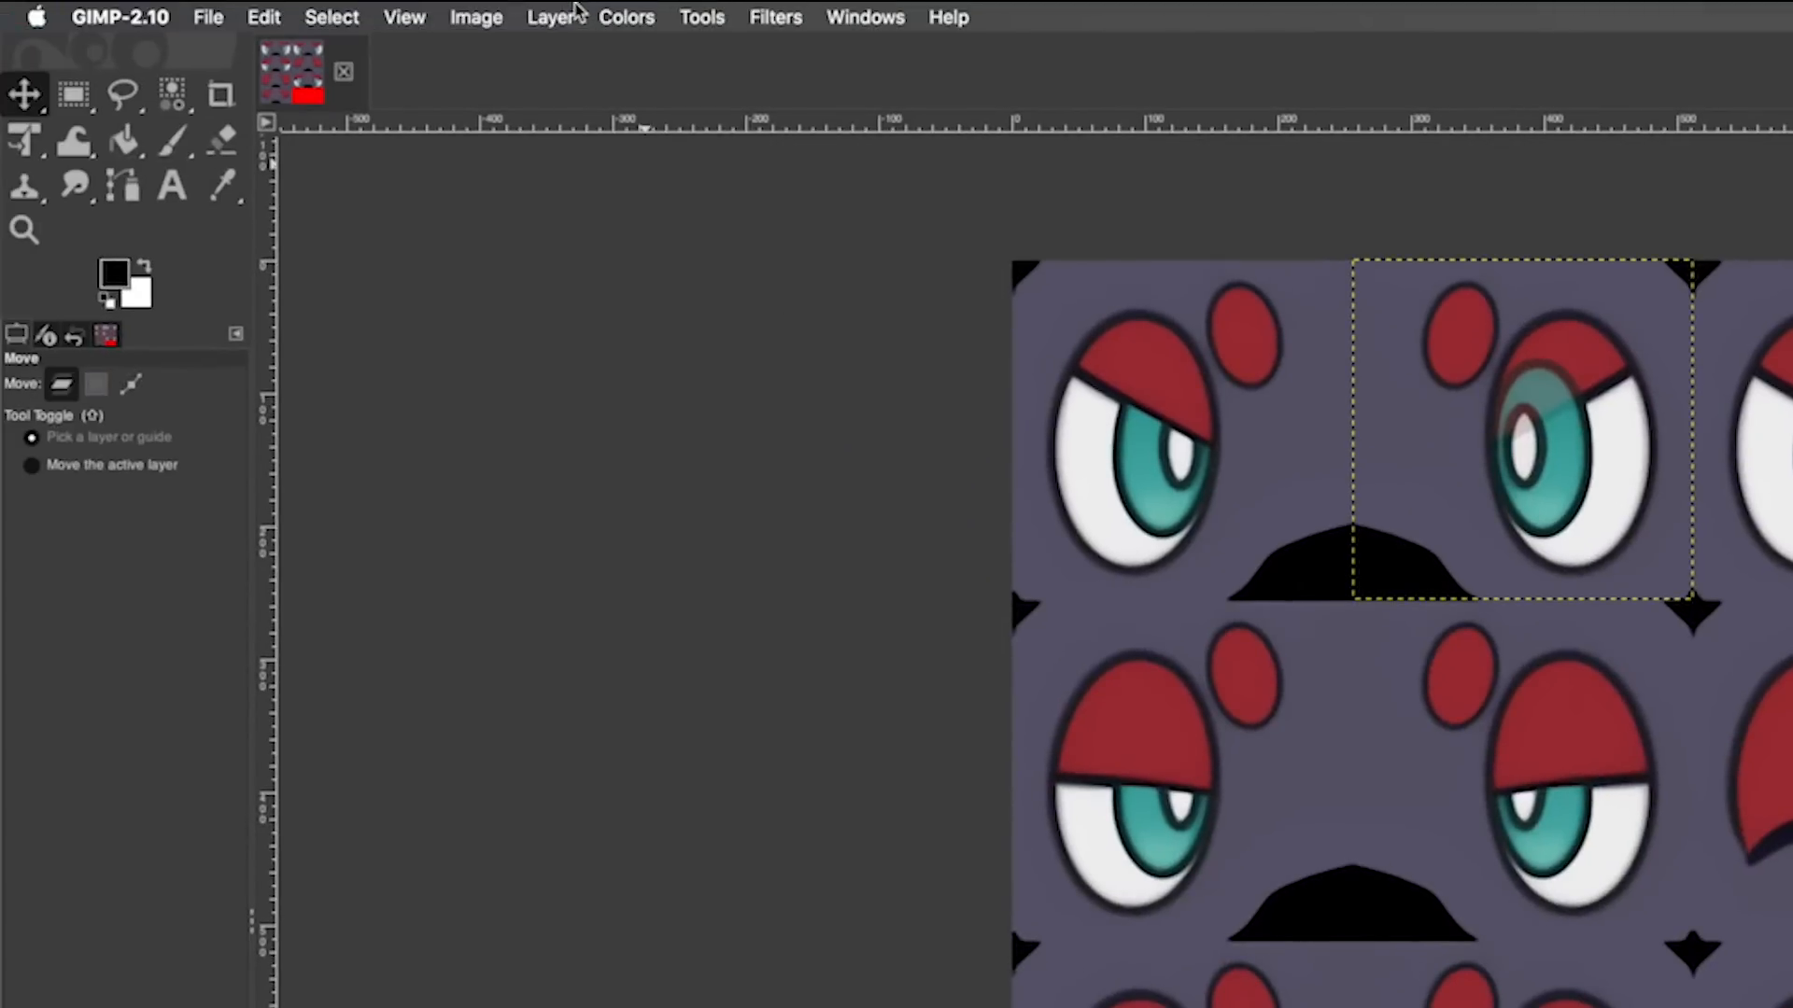
left_click(573, 15)
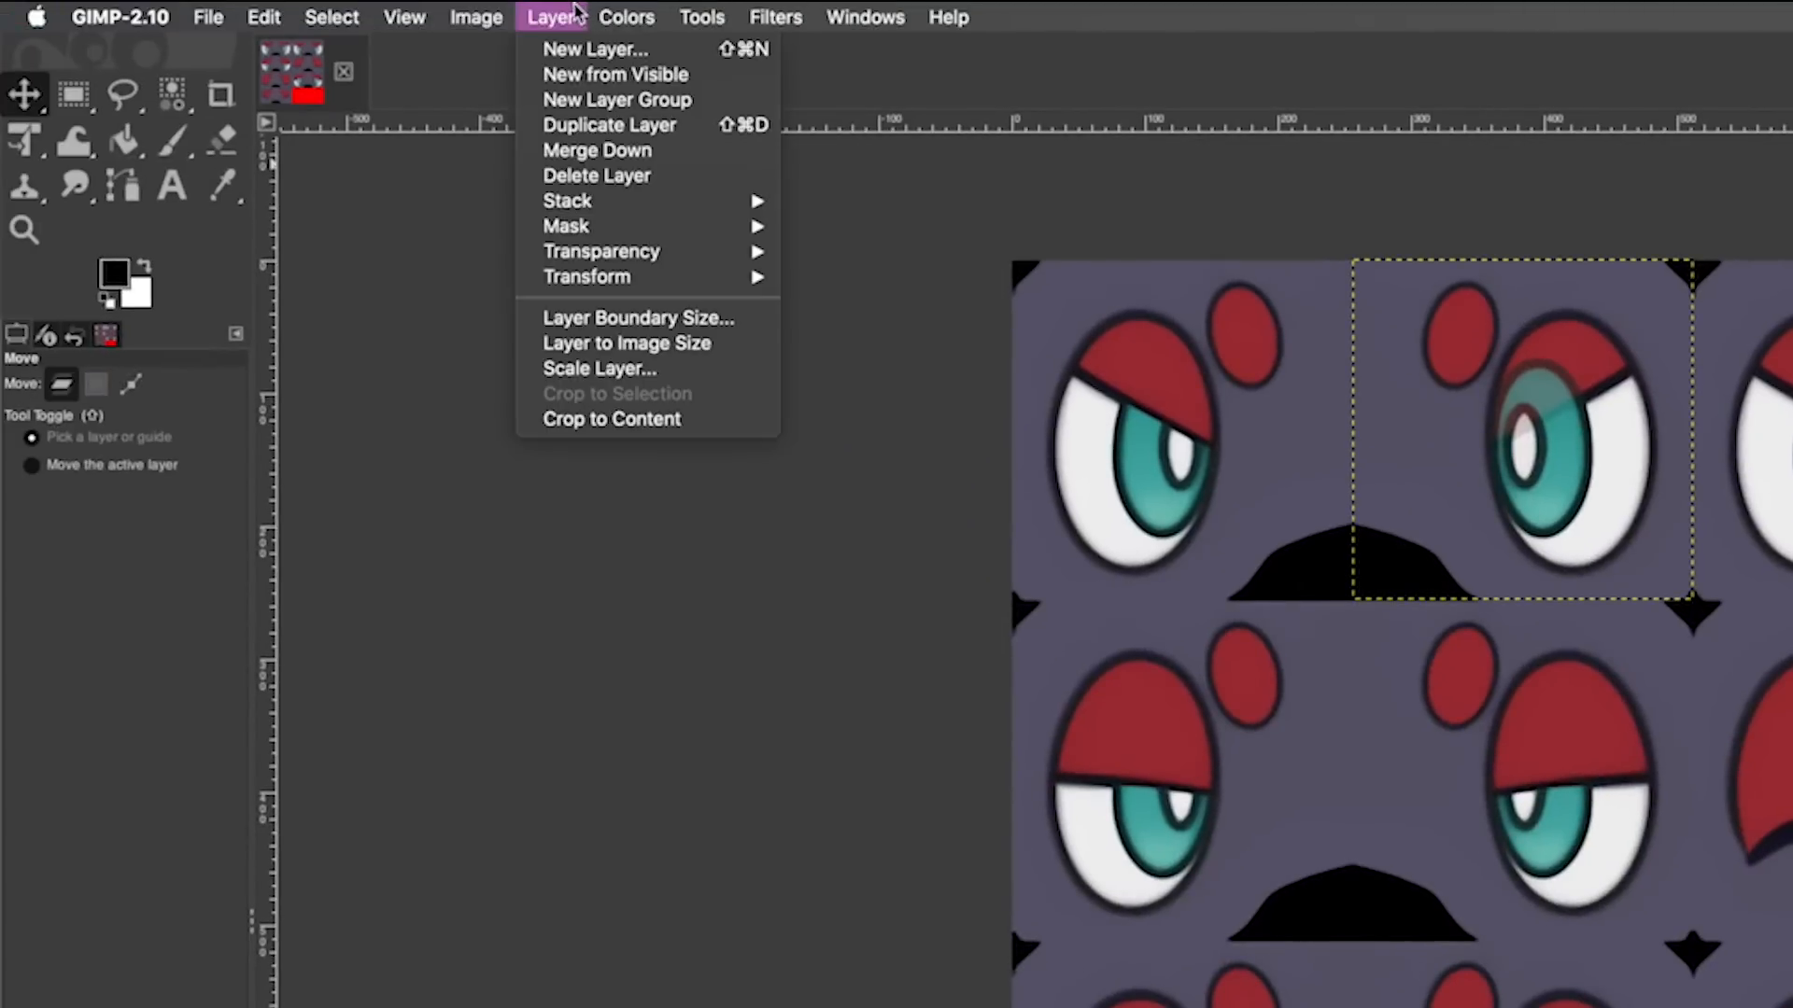
mouse_move(670, 280)
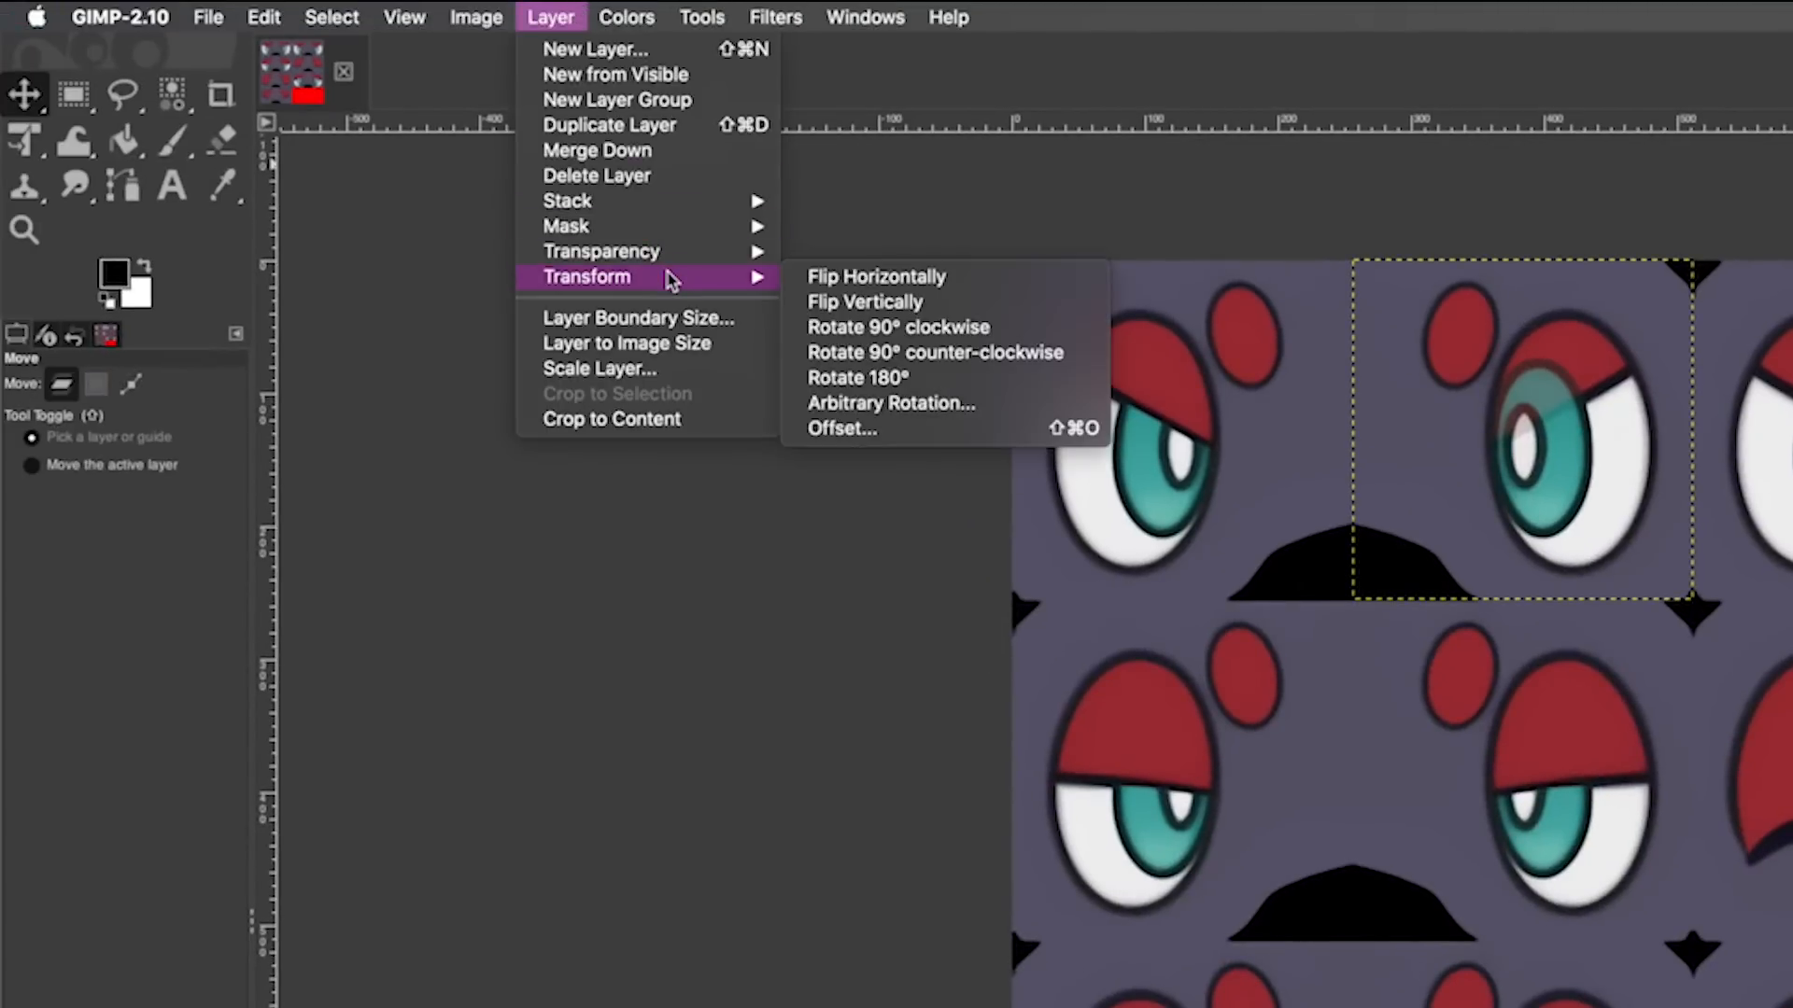
left_click(836, 278)
left_click_drag(1512, 532, 1133, 504)
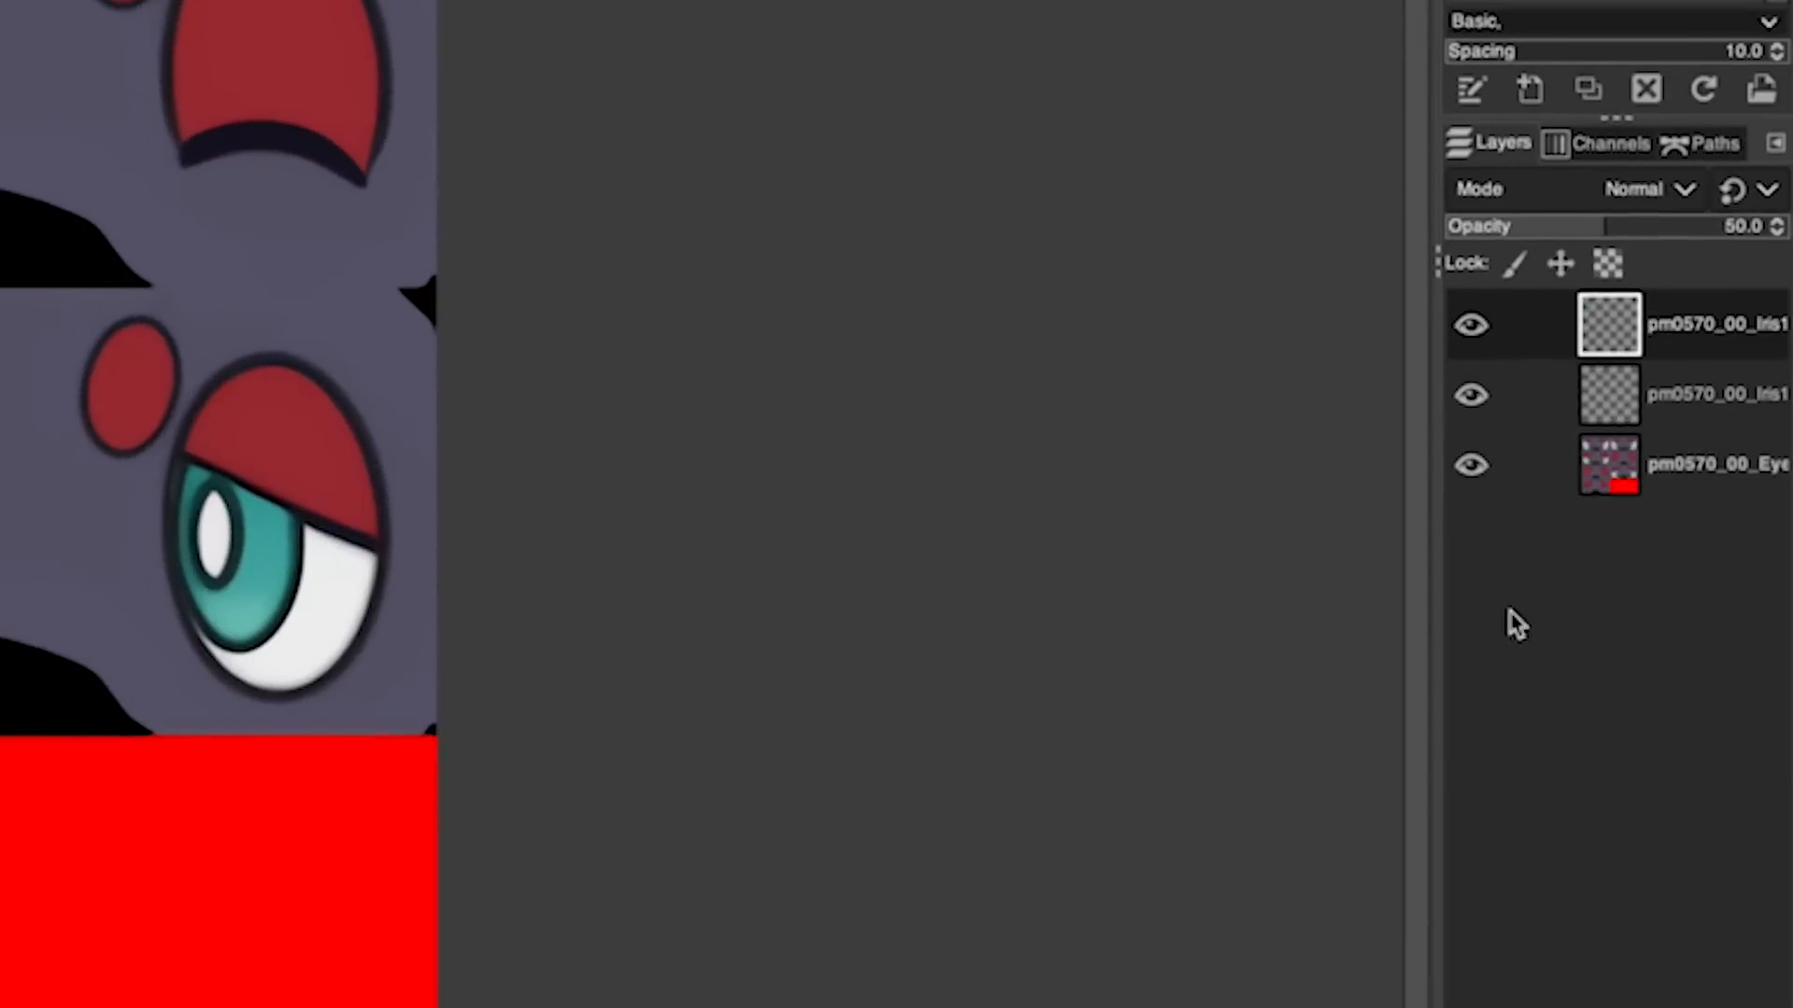
Step: Hide the merged eye texture layer and restore both iris layers to 100 opacity
left_click(1481, 472)
left_click(1723, 404)
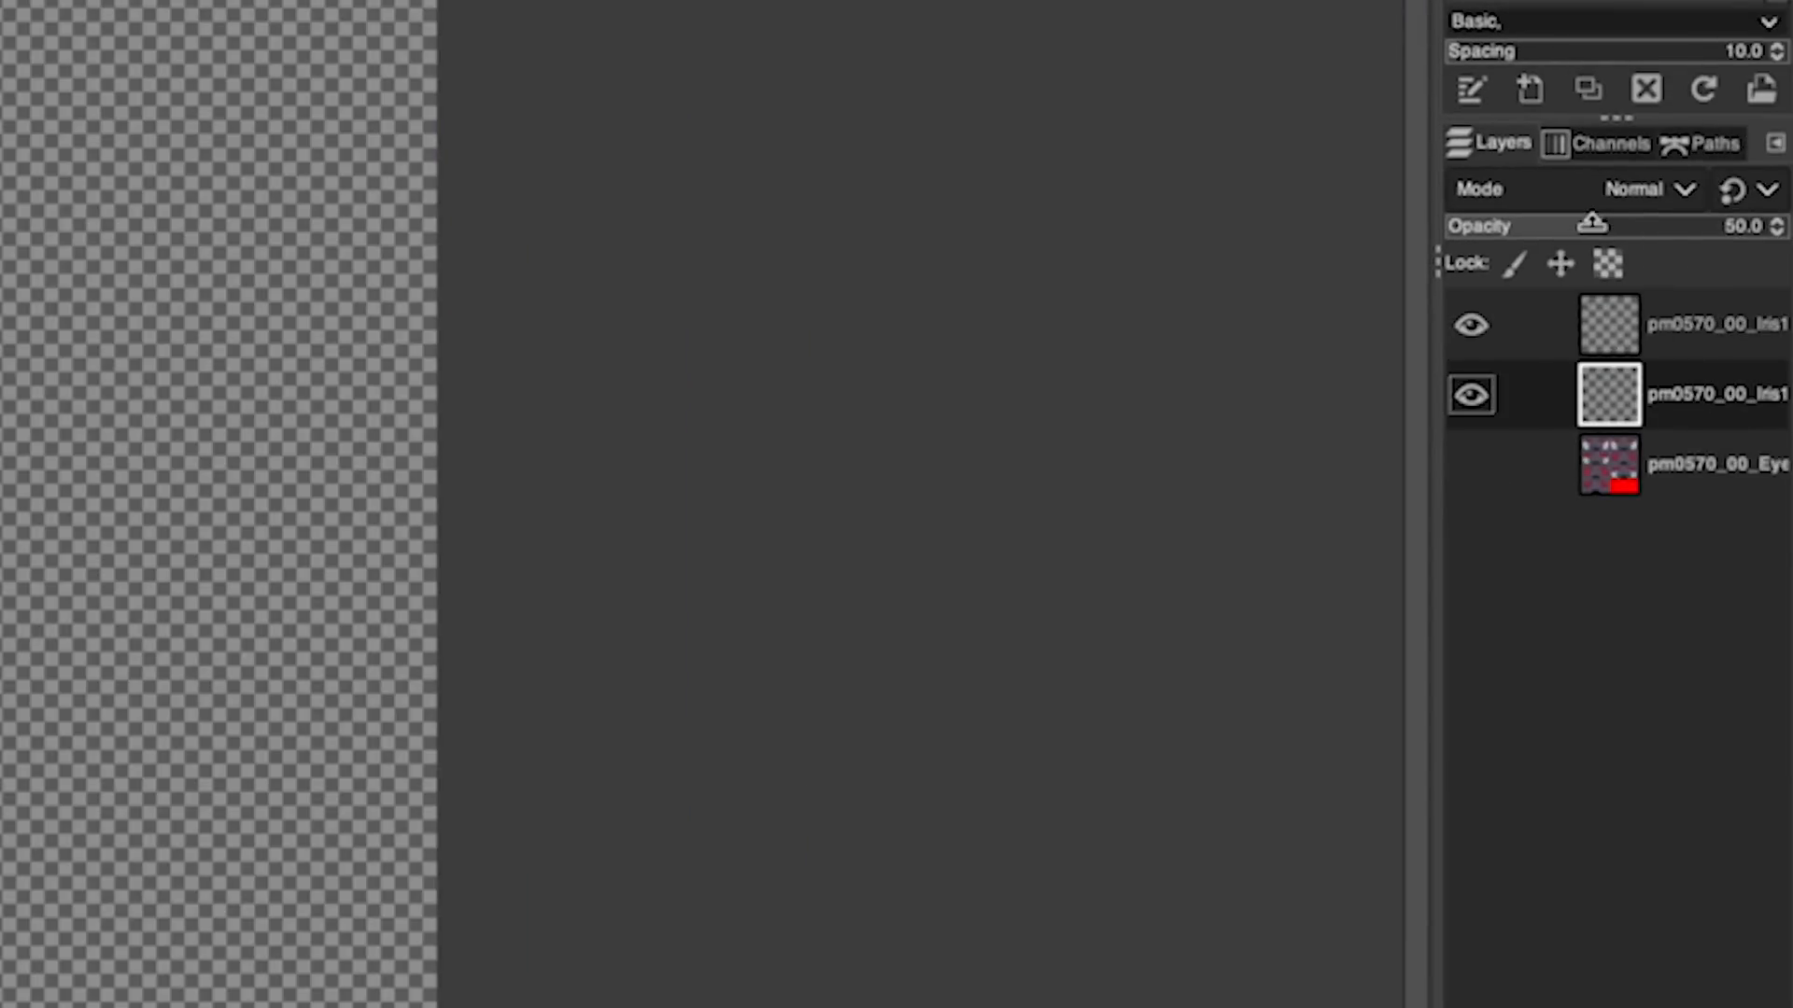
left_click(1671, 299)
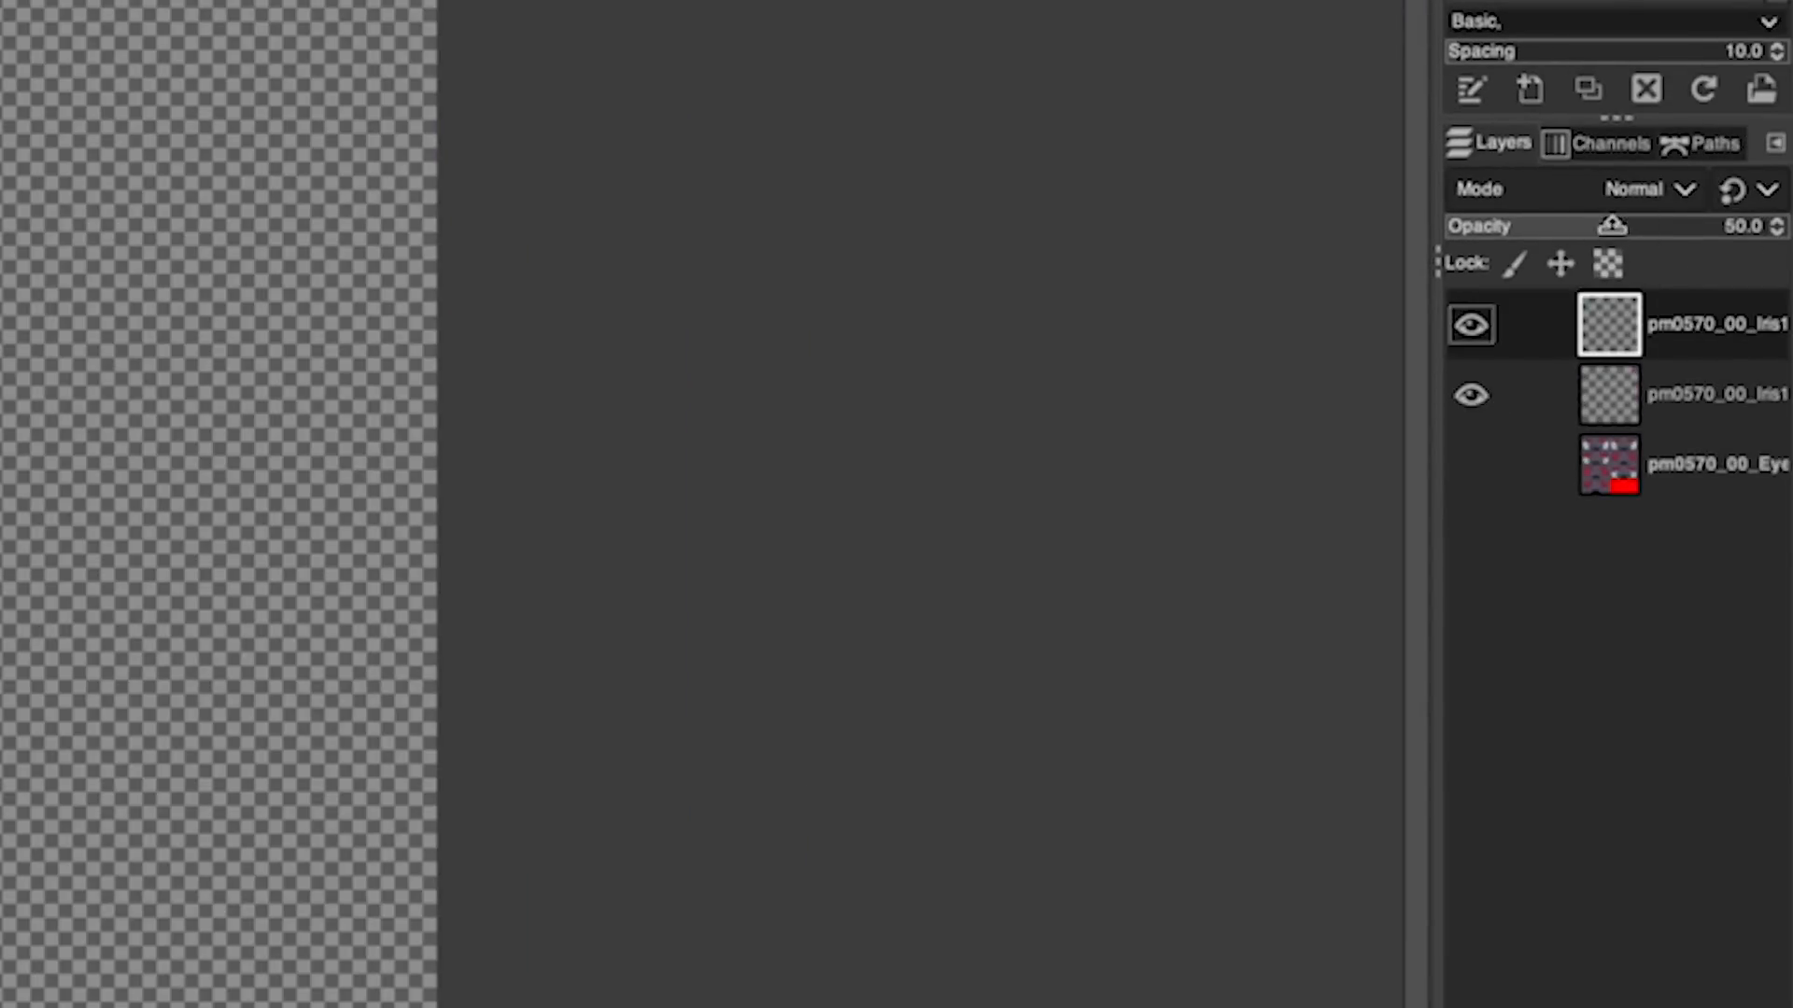
left_click_drag(1625, 225, 1772, 230)
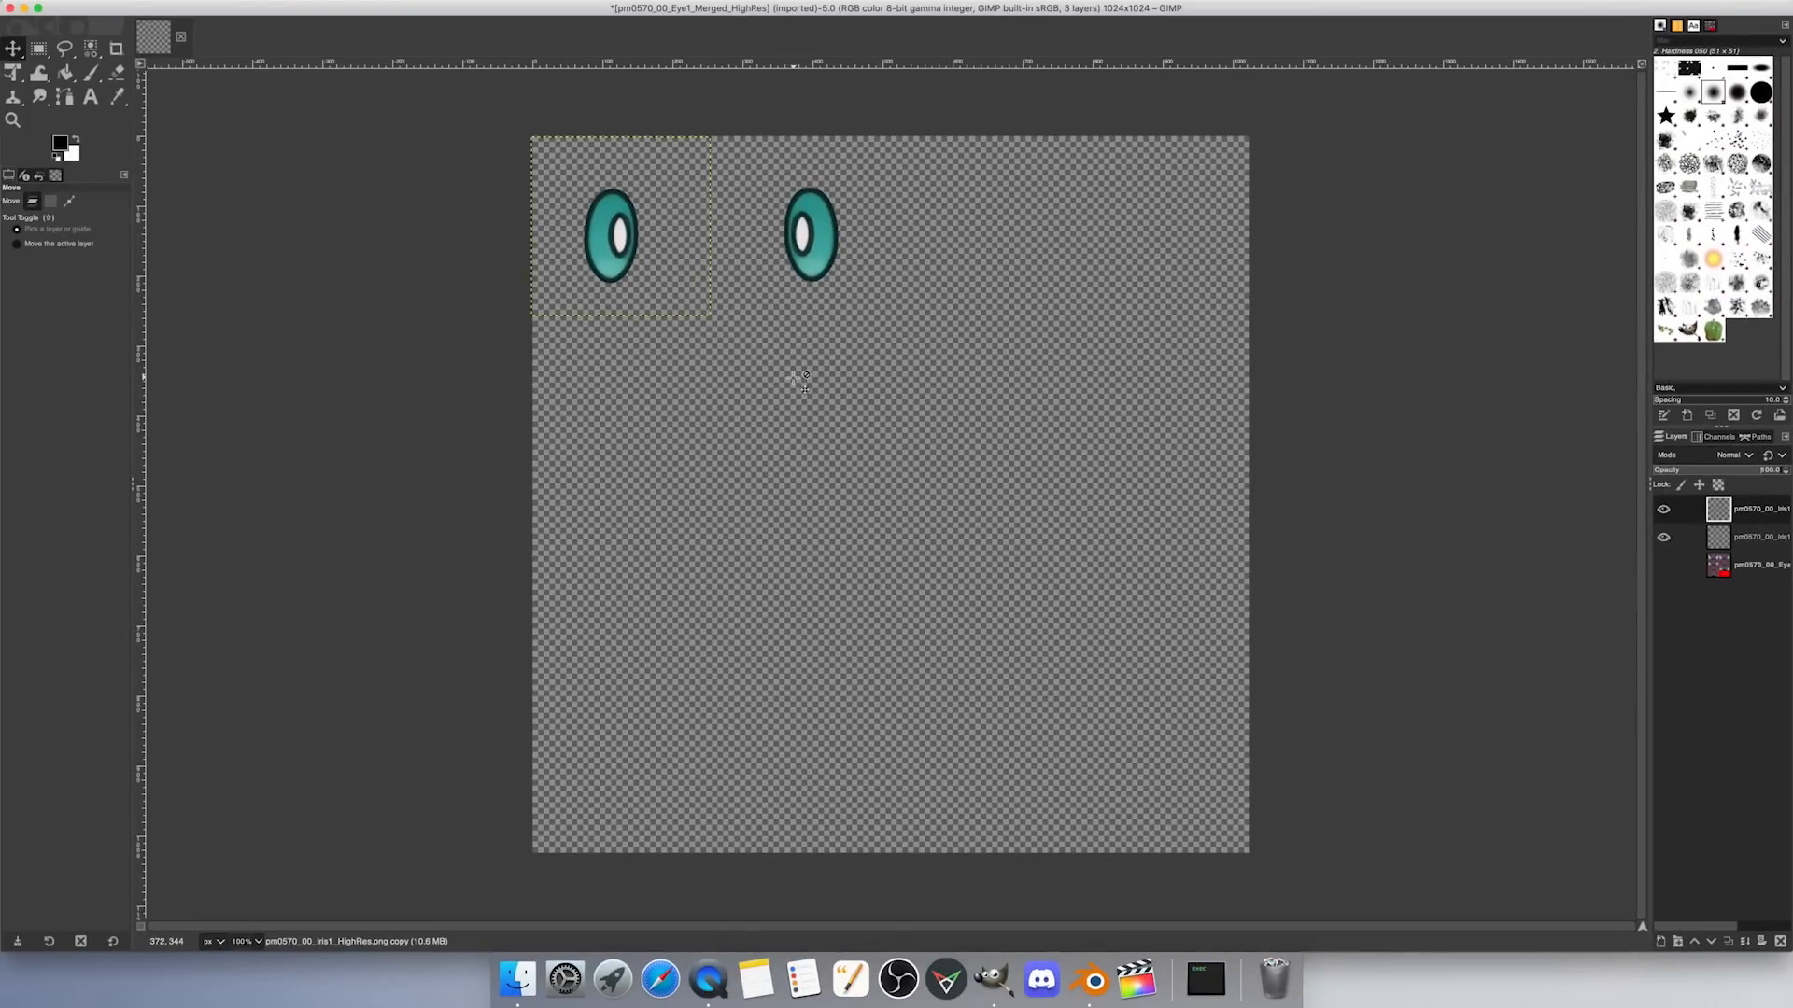
Step: Export the two visible irises as pm0570_00_Iris1_Pair_HighRes.png in the images_highres folder with the current PNG options
left_click(109, 8)
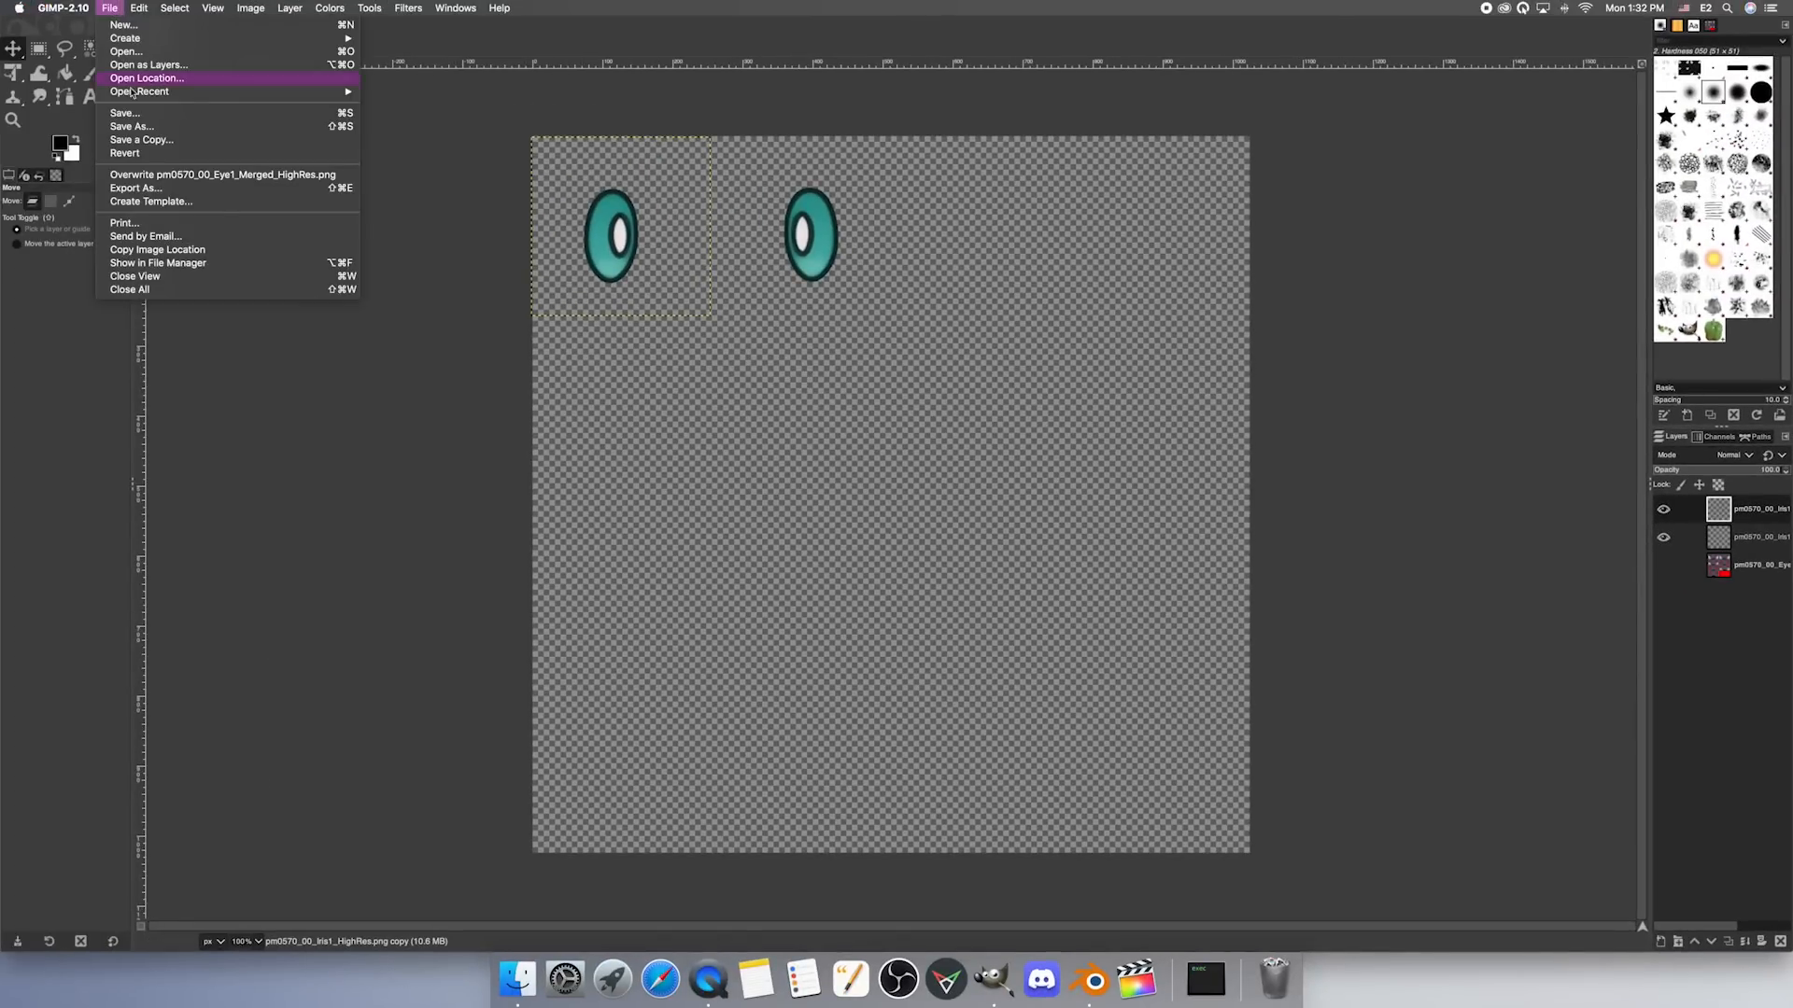
left_click(152, 192)
double_click(133, 30)
type("Iris1_Merged_HighRes.png")
double_click(160, 30)
type("Pair_HighRes.png")
left_click(639, 439)
left_click(954, 646)
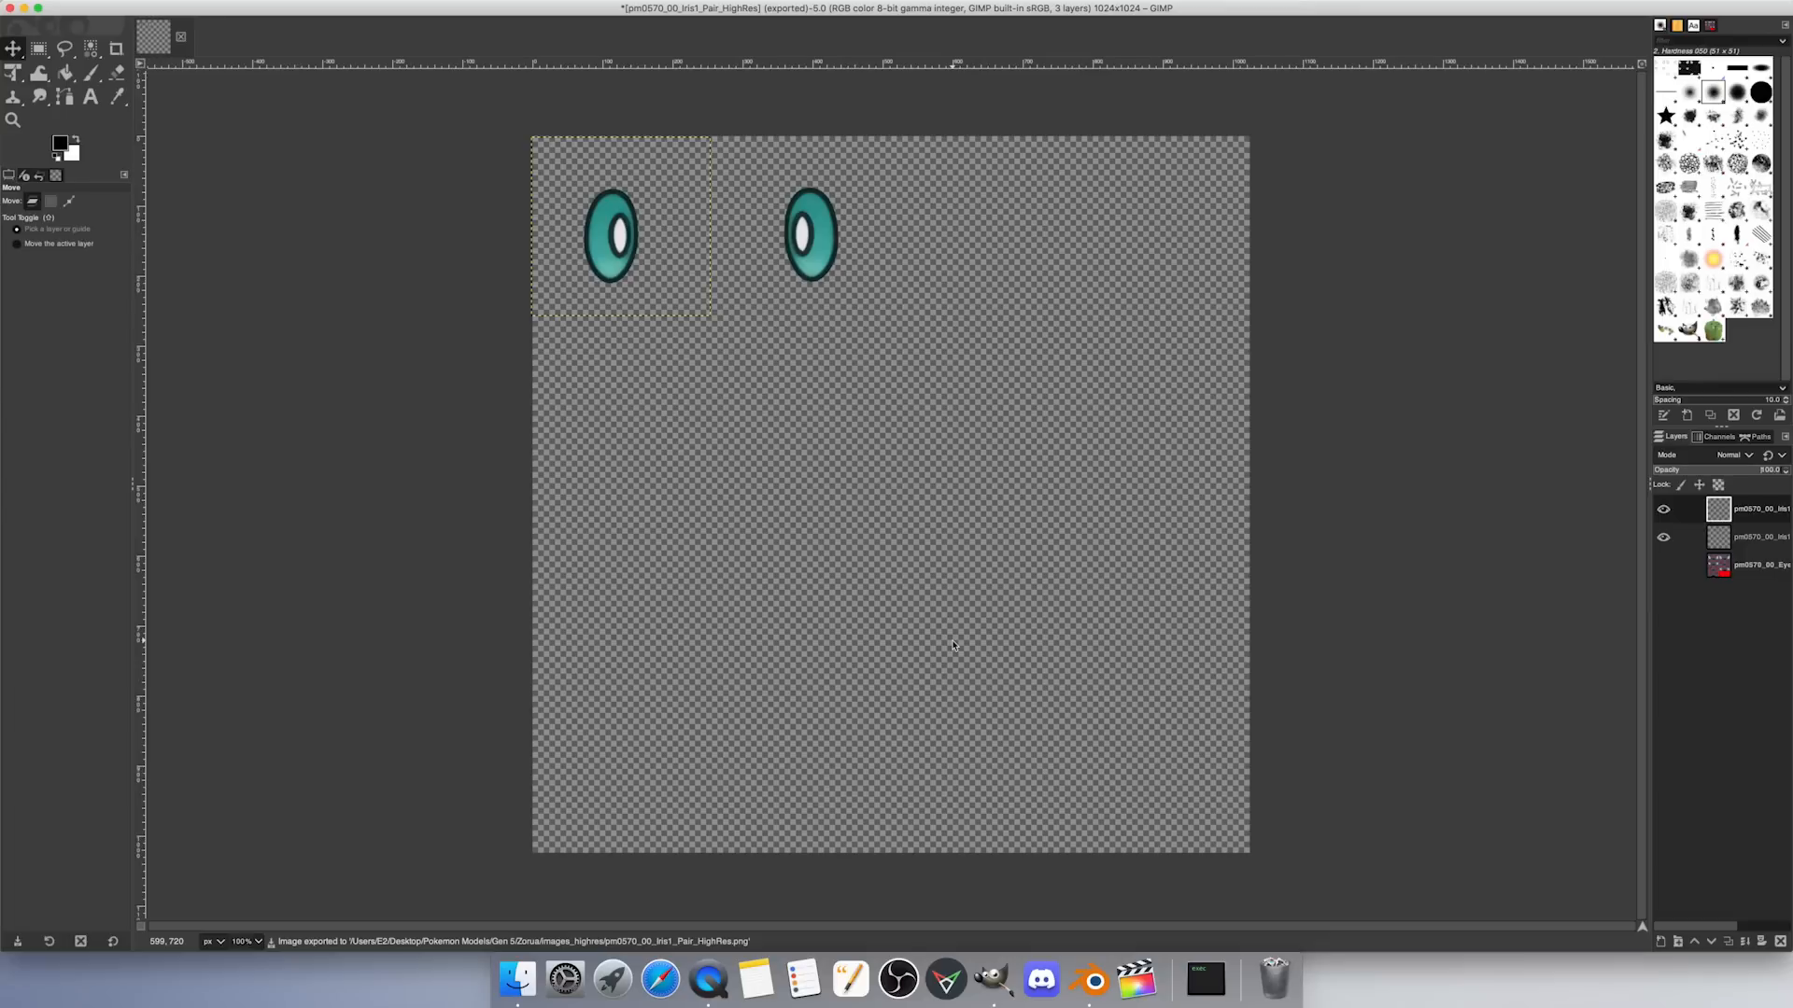
Step: Hide the flipped iris layer and export the remaining iris as pm0570_00_RIris1_HighRes.png in the images_highres folder with the current PNG options
left_click(1664, 539)
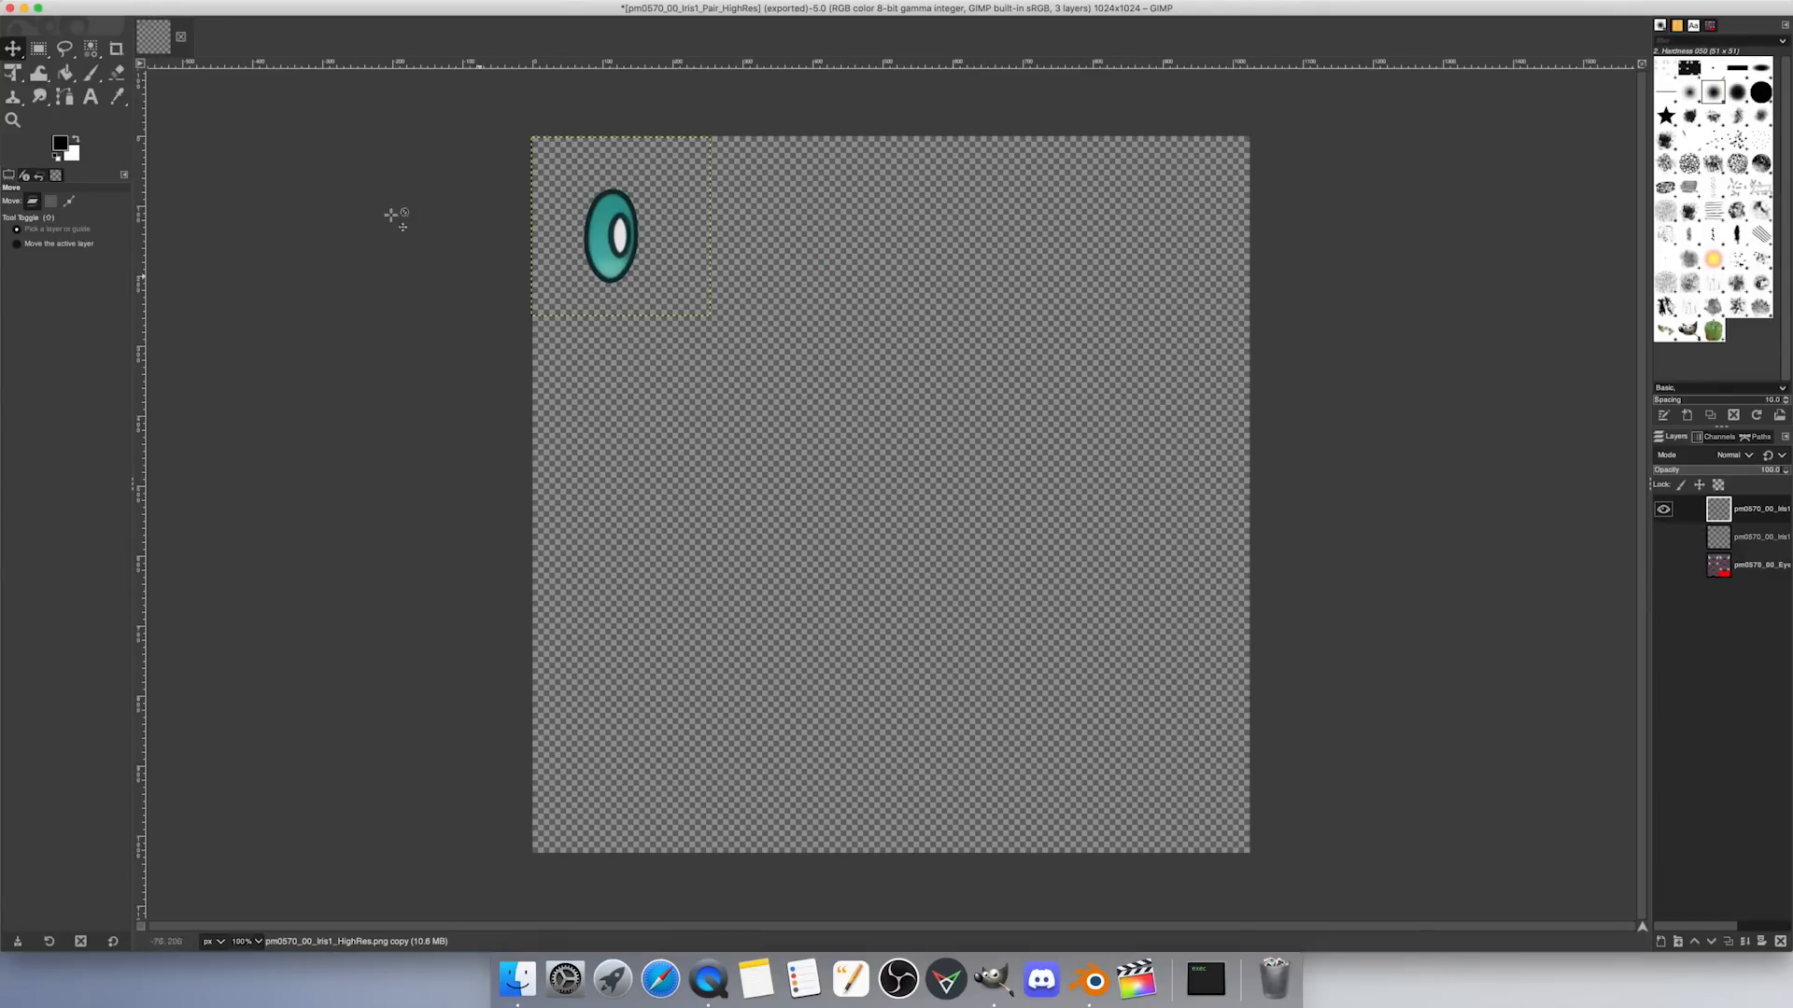
left_click(109, 8)
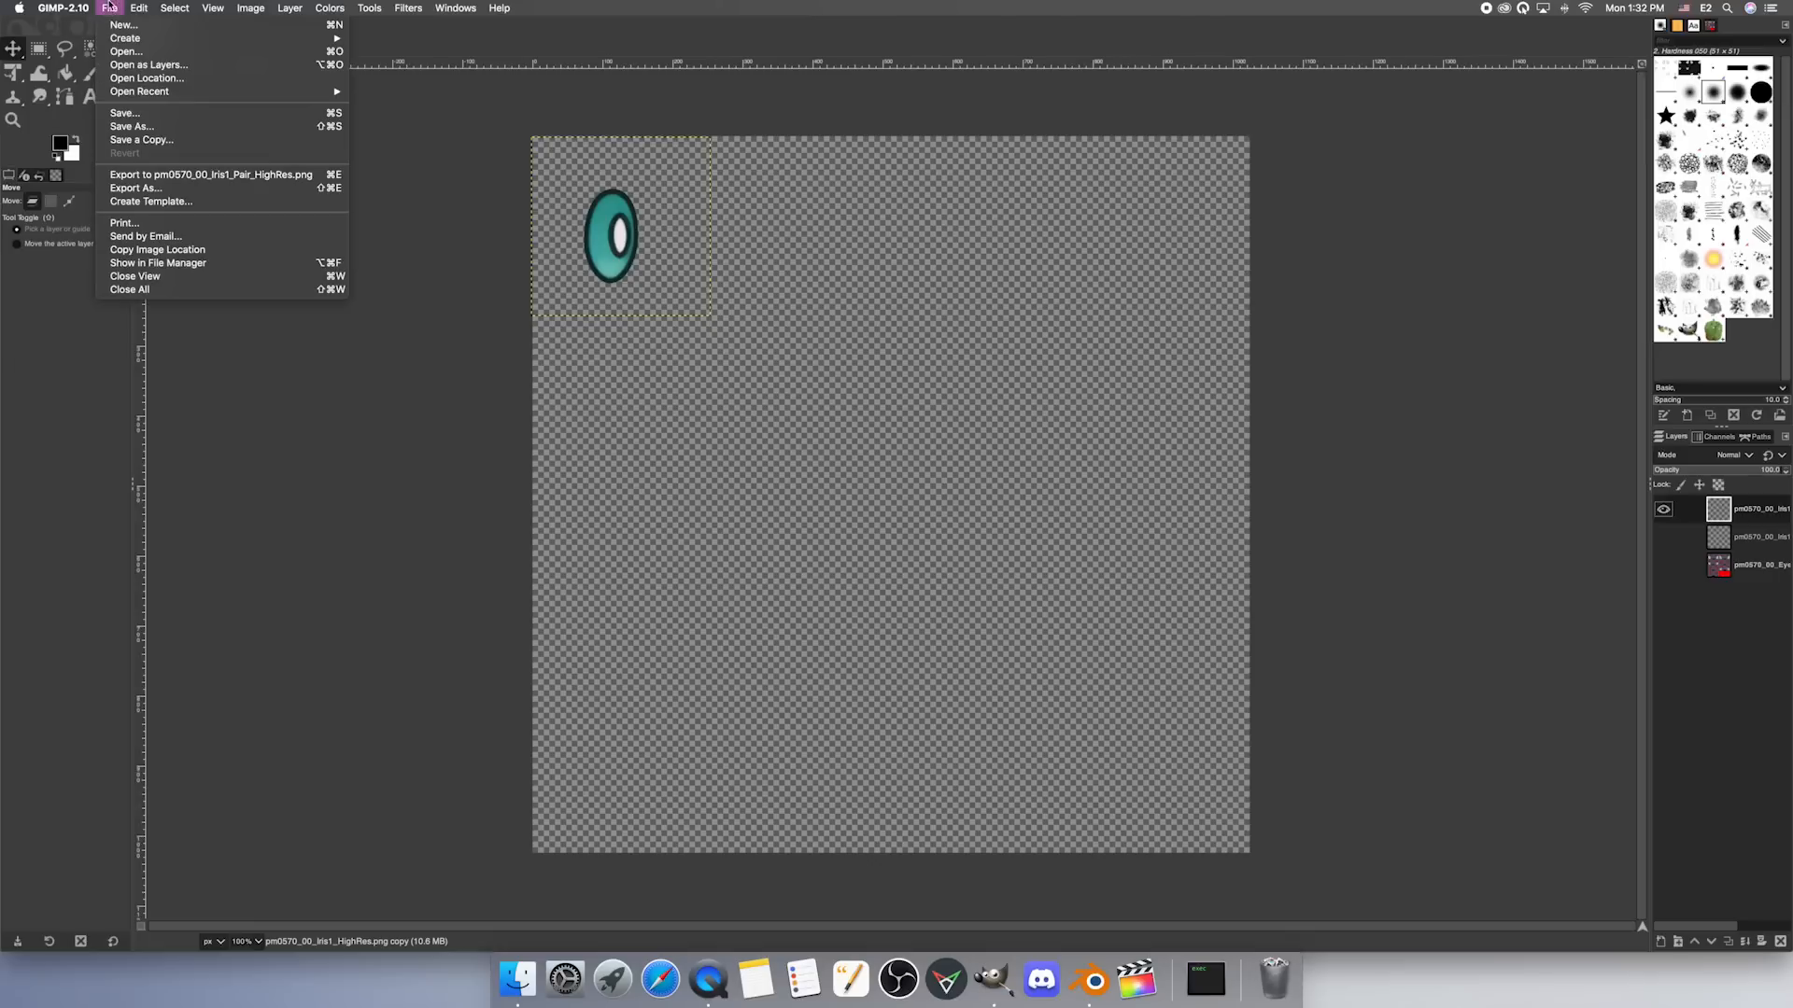
left_click(186, 190)
left_click(158, 29)
key("BackSpace")
key("BackSpace")
key("BackSpace")
key("BackSpace")
key("BackSpace")
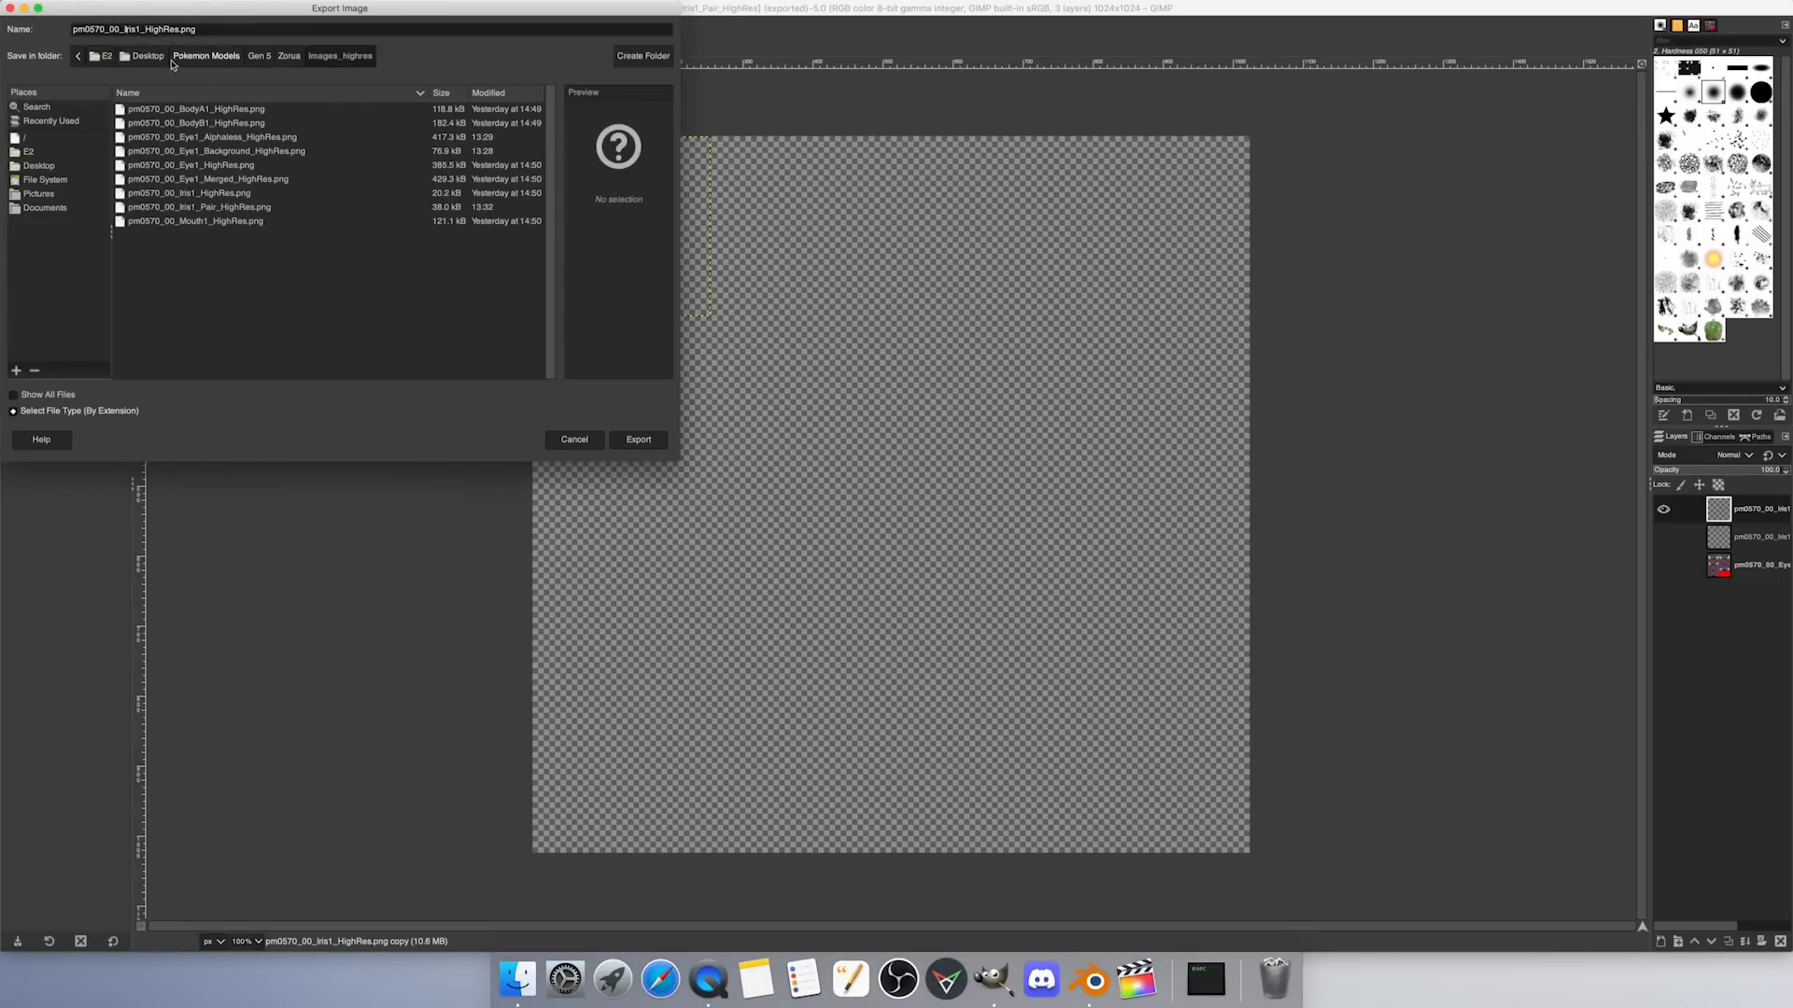
type("R")
left_click(628, 437)
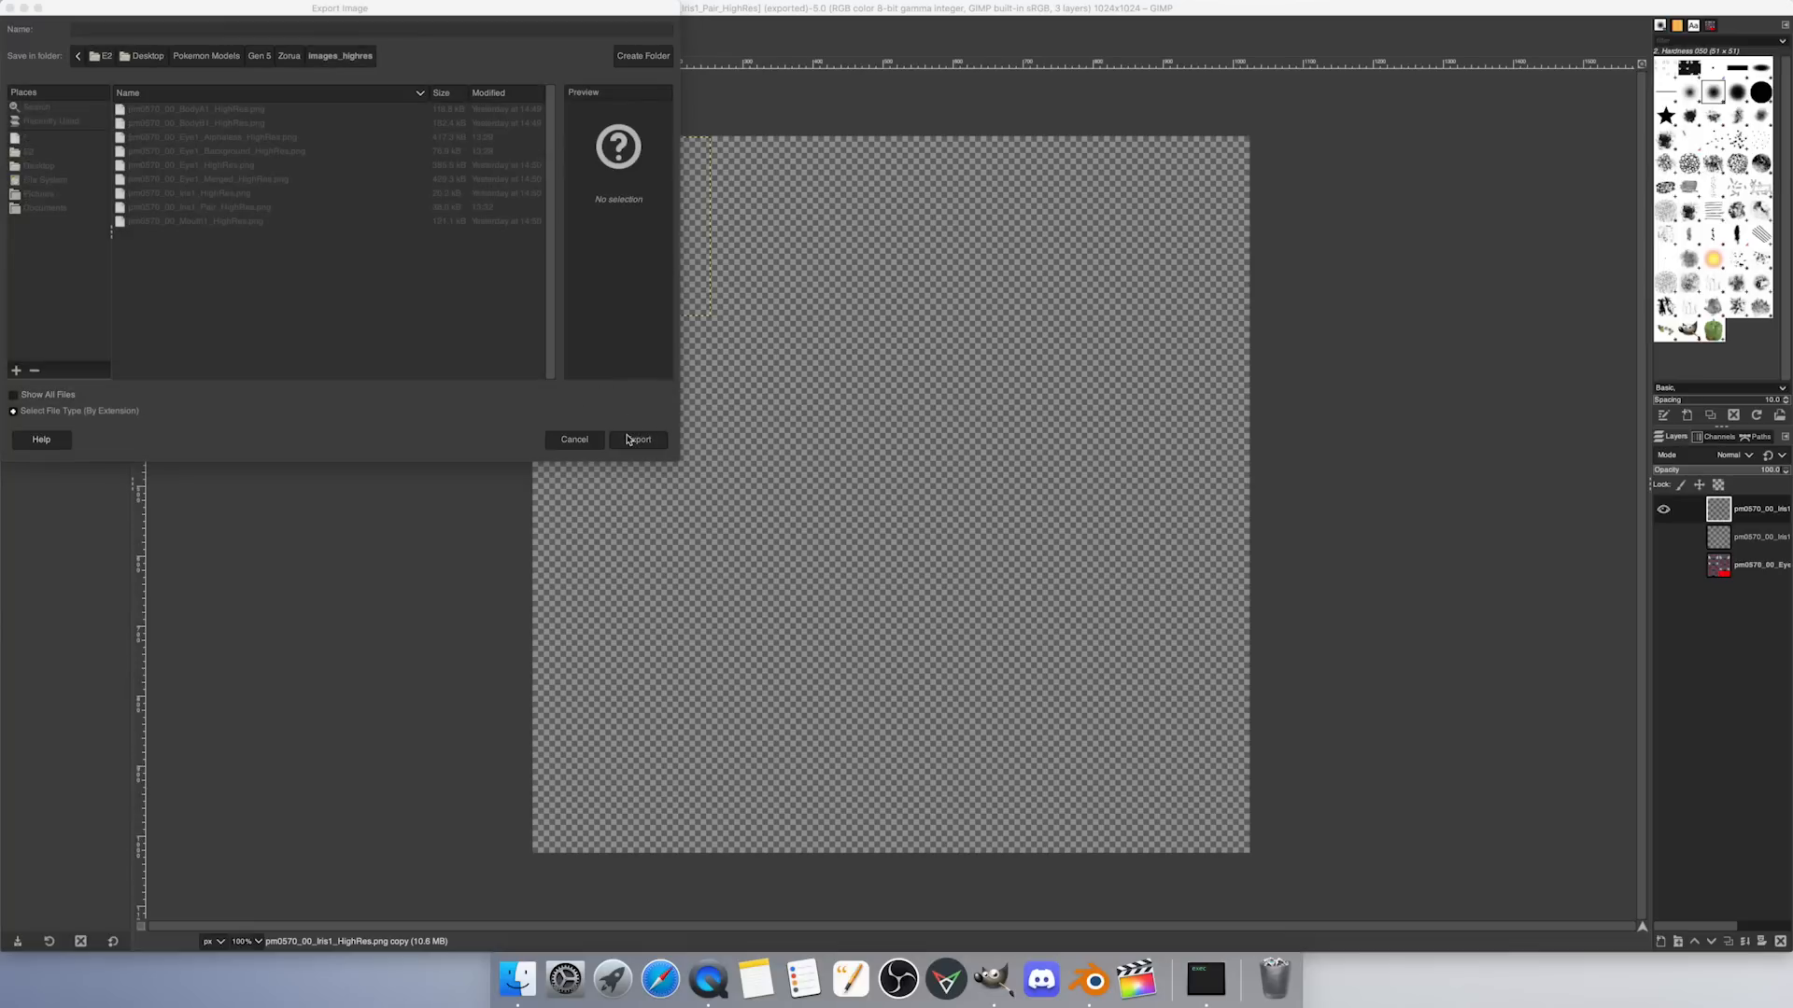
left_click(958, 645)
Step: Show only the flipped iris layer, export it as pm0570_00_LIris1_HighRes.png with the current PNG options, and close the image discarding changes
left_click(1663, 509)
left_click(1663, 538)
left_click(118, 7)
left_click(182, 187)
left_click(131, 30)
key("BackSpace")
type("LIris1_HighRes.png")
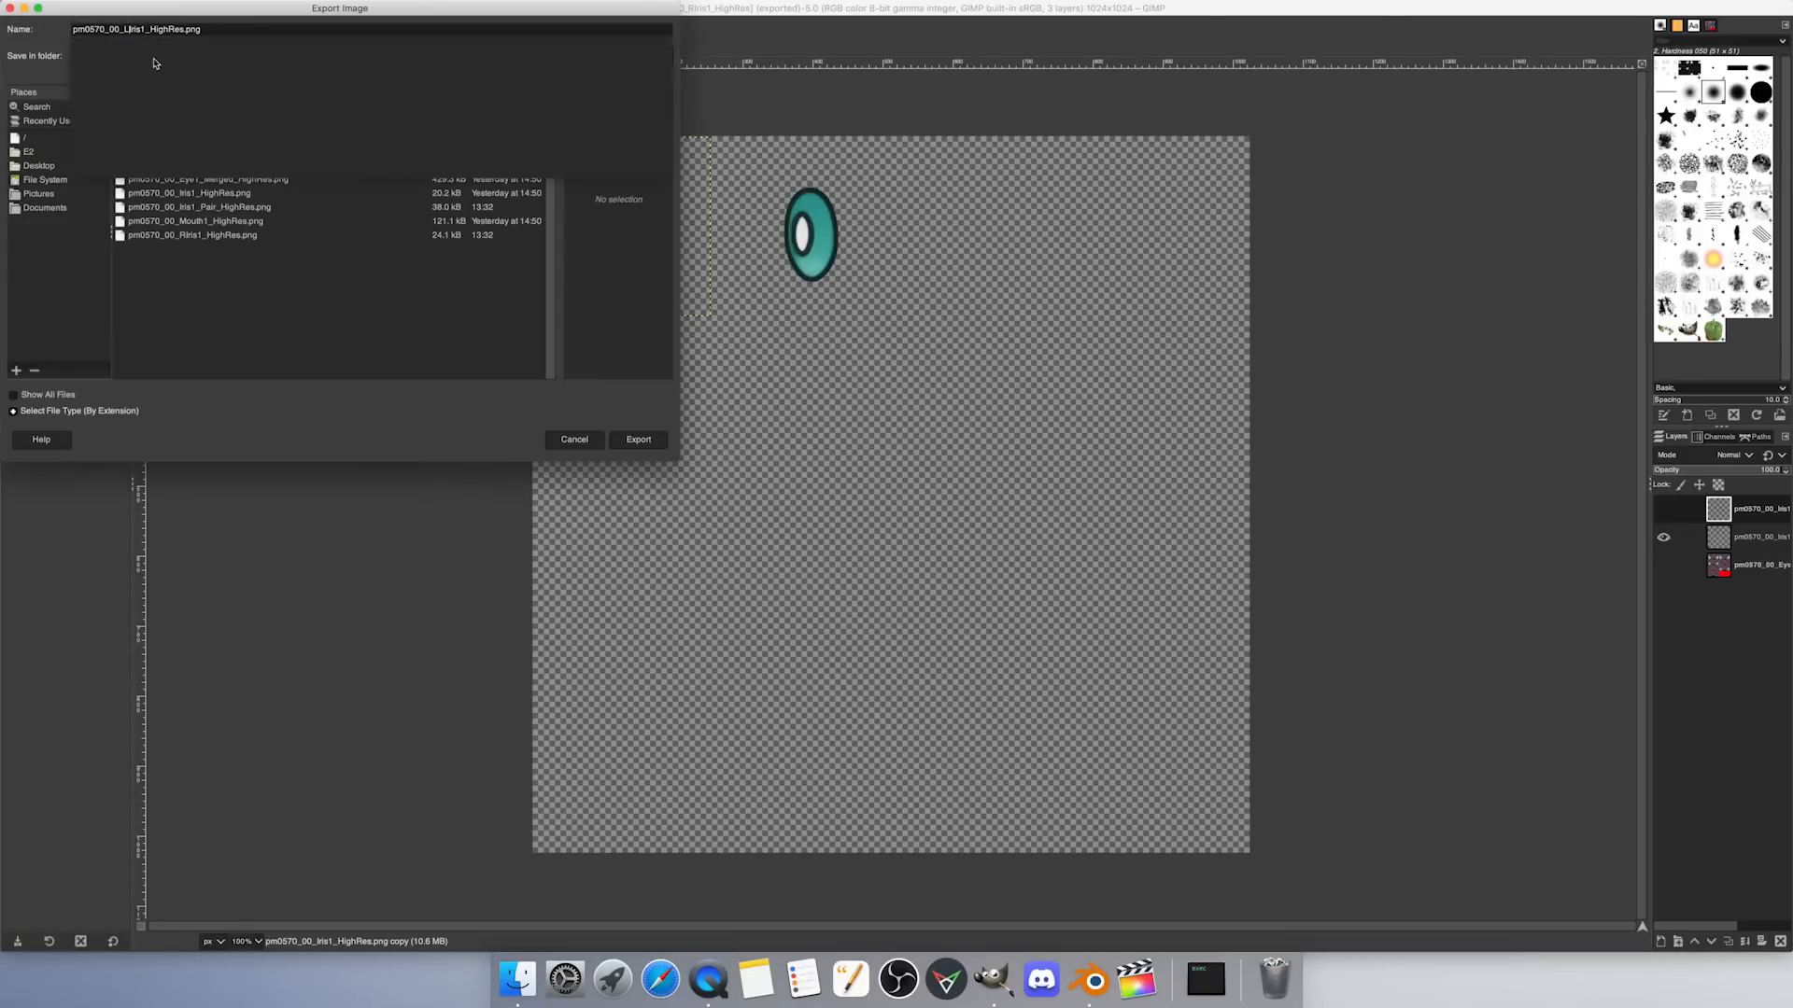
left_click(639, 439)
left_click(963, 647)
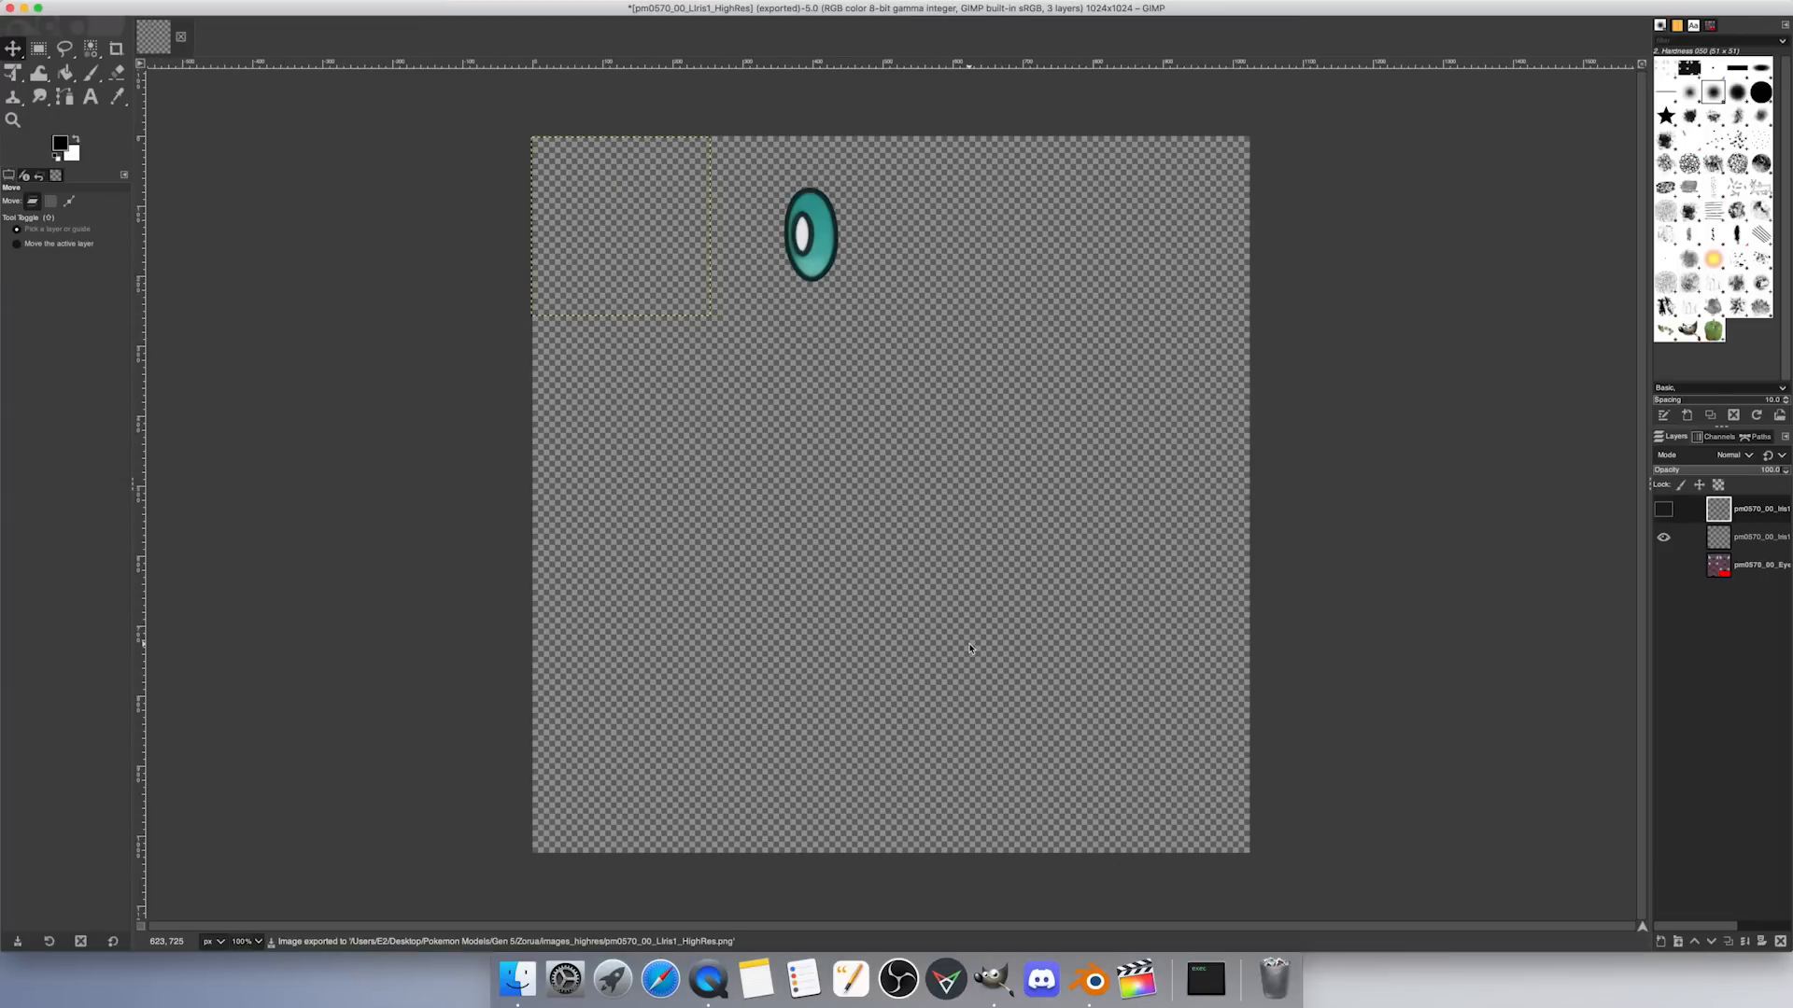
key("super+w")
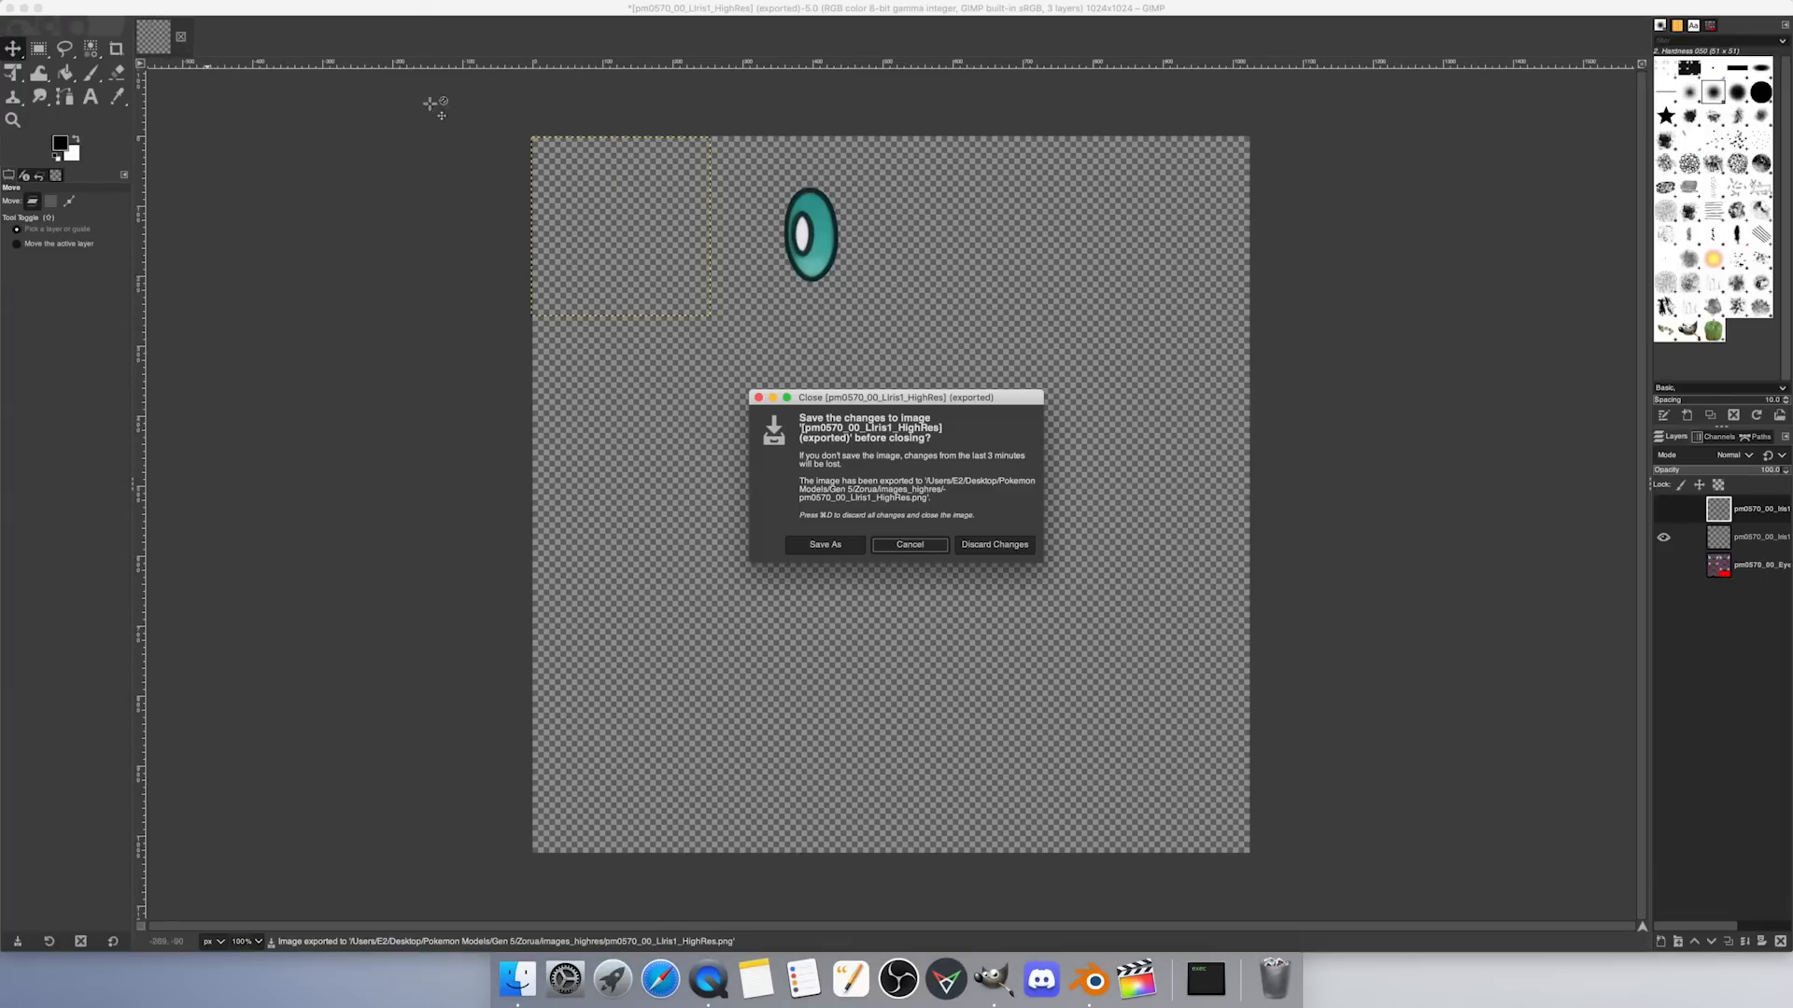
left_click(1027, 549)
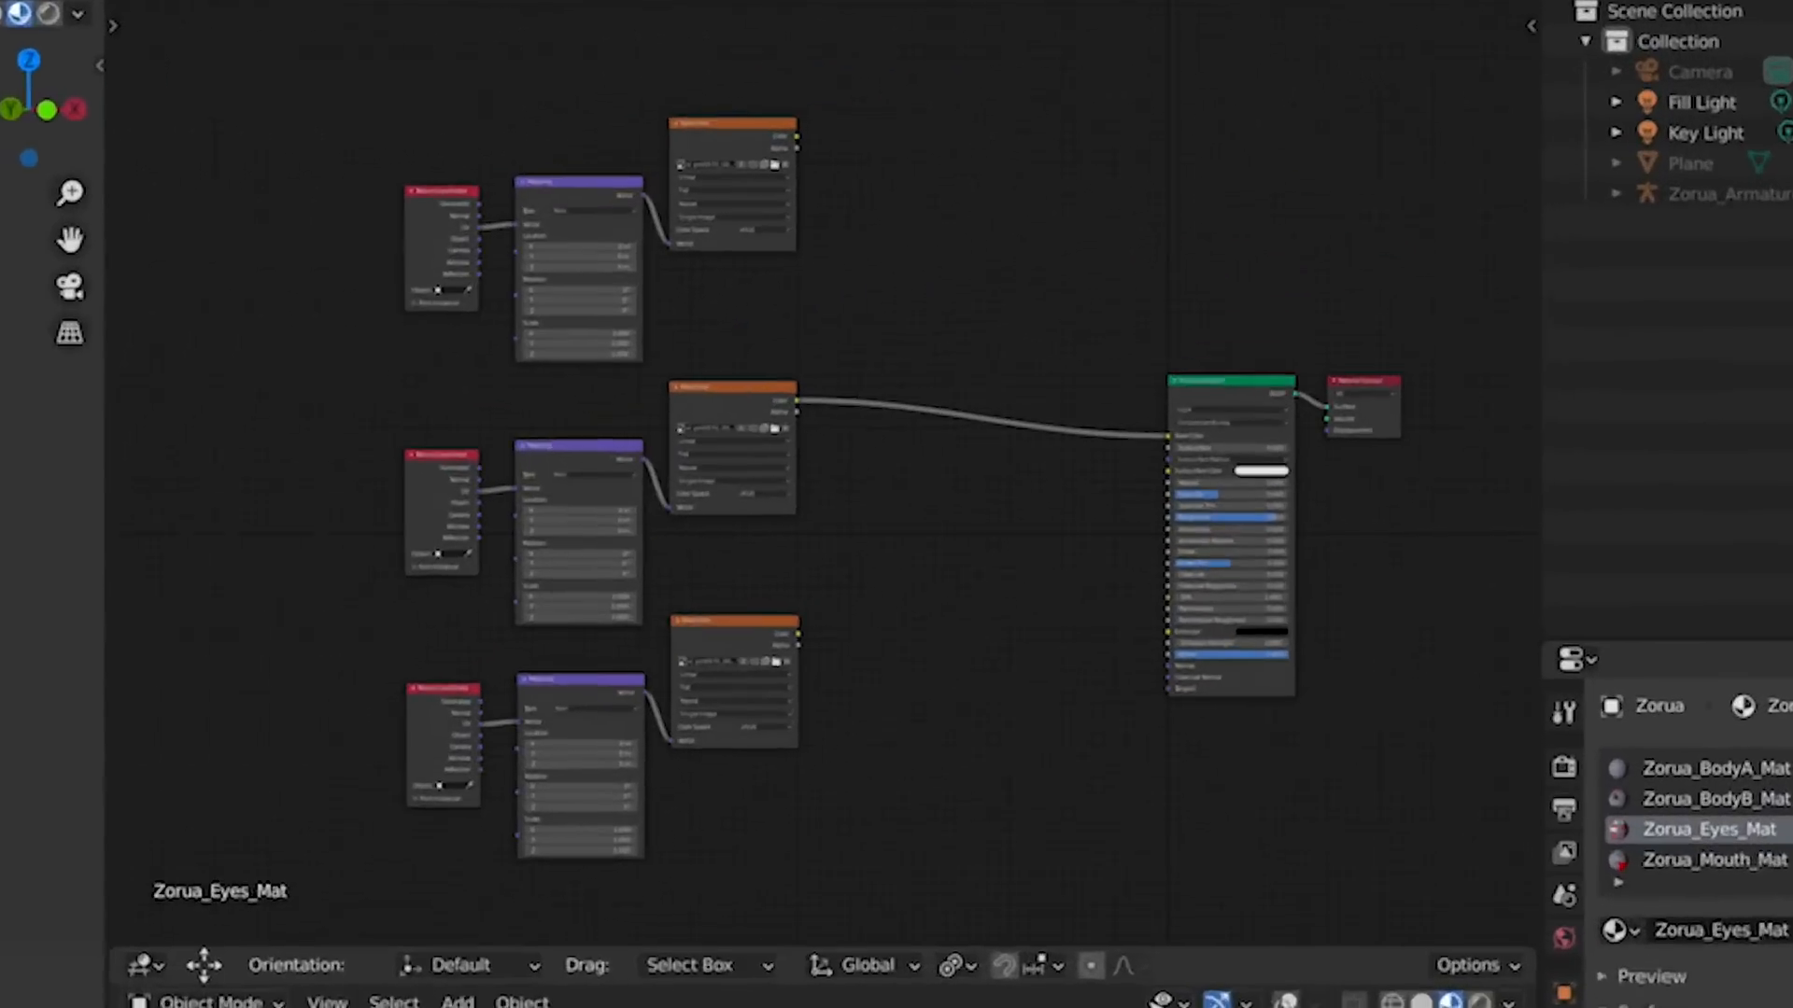
Step: In Blender, load pm0570_00_Eye1_Alphaless_HighRes.png into the uppermost Base Color image texture node of Zorua_Eyes_Mat
scroll(1149, 230, "up", 13)
middle_click_drag(1147, 205, 1200, 146)
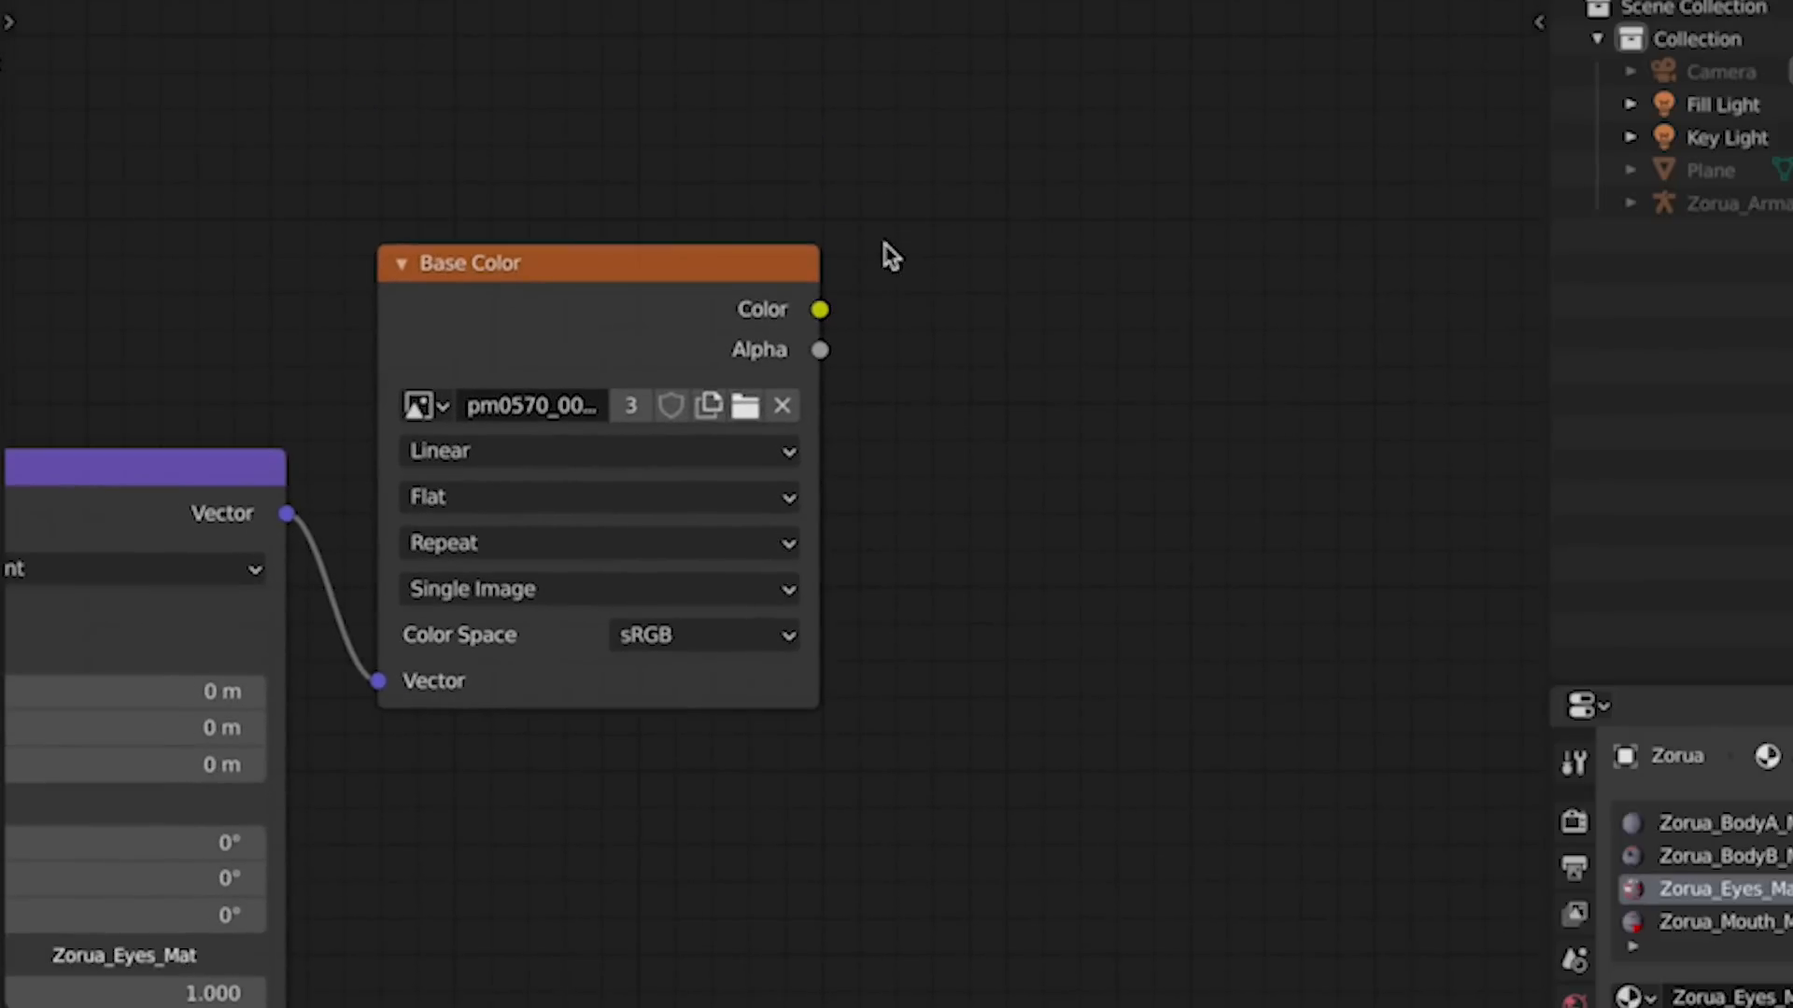
left_click(758, 411)
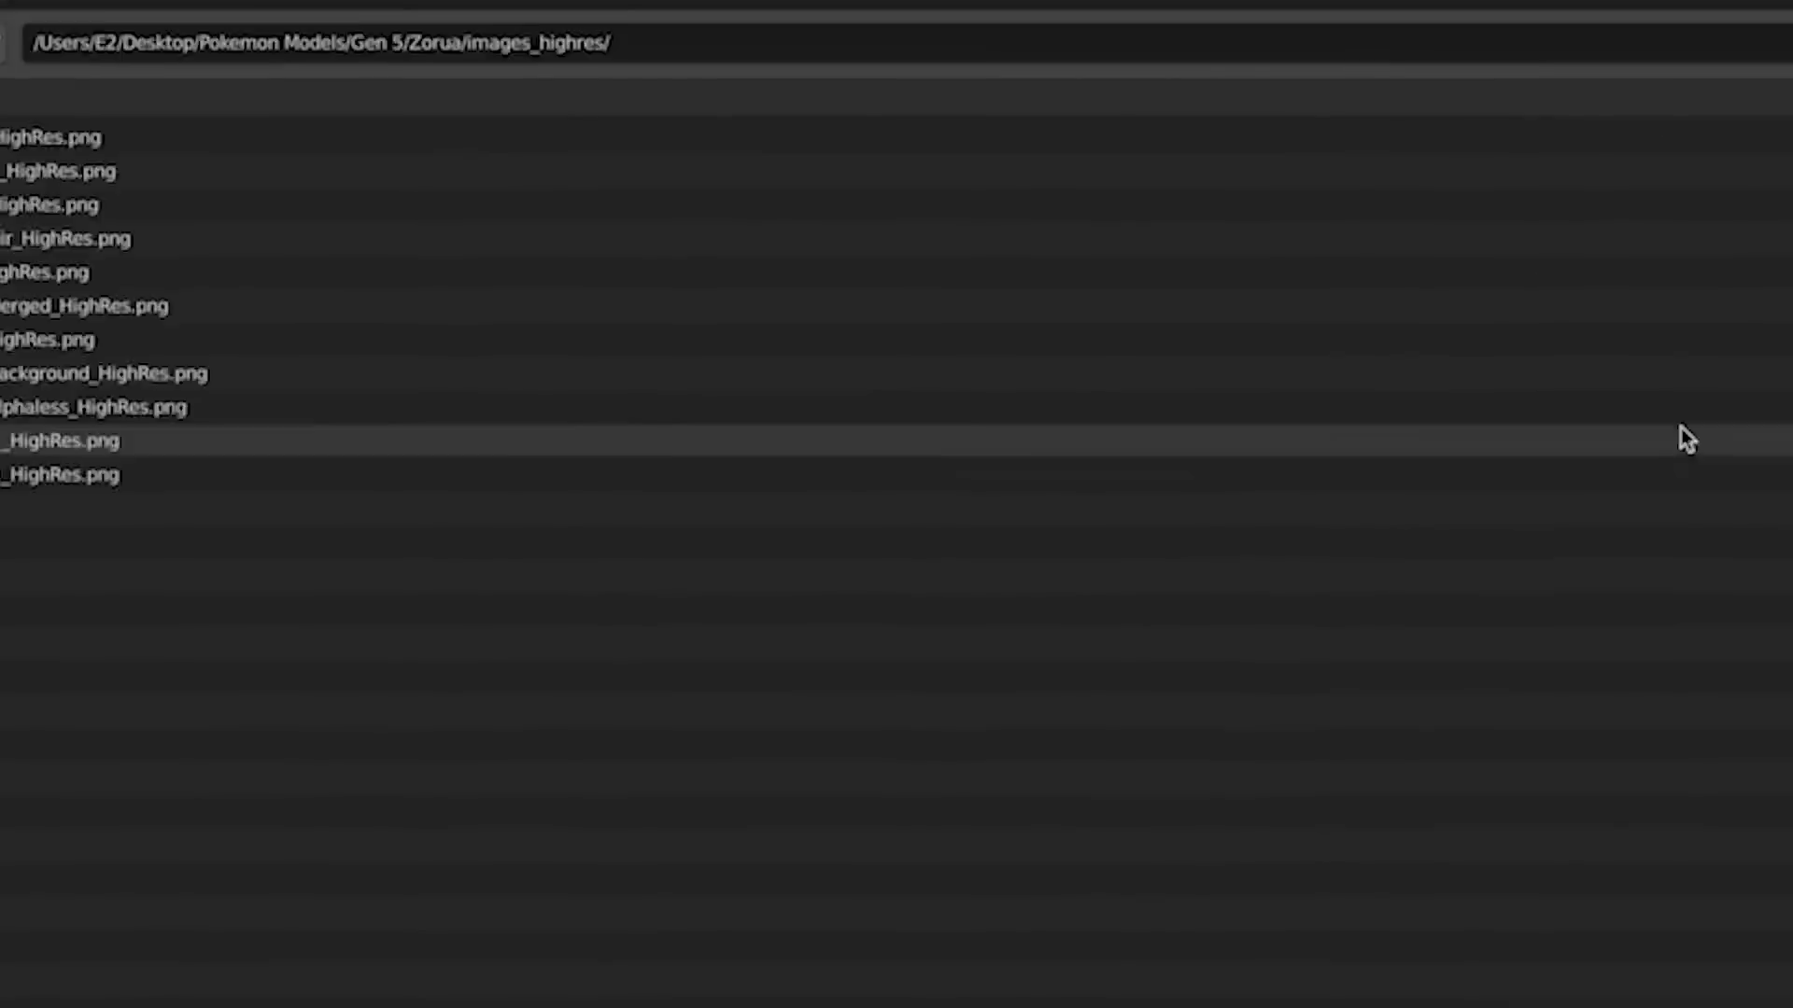
left_click(991, 438)
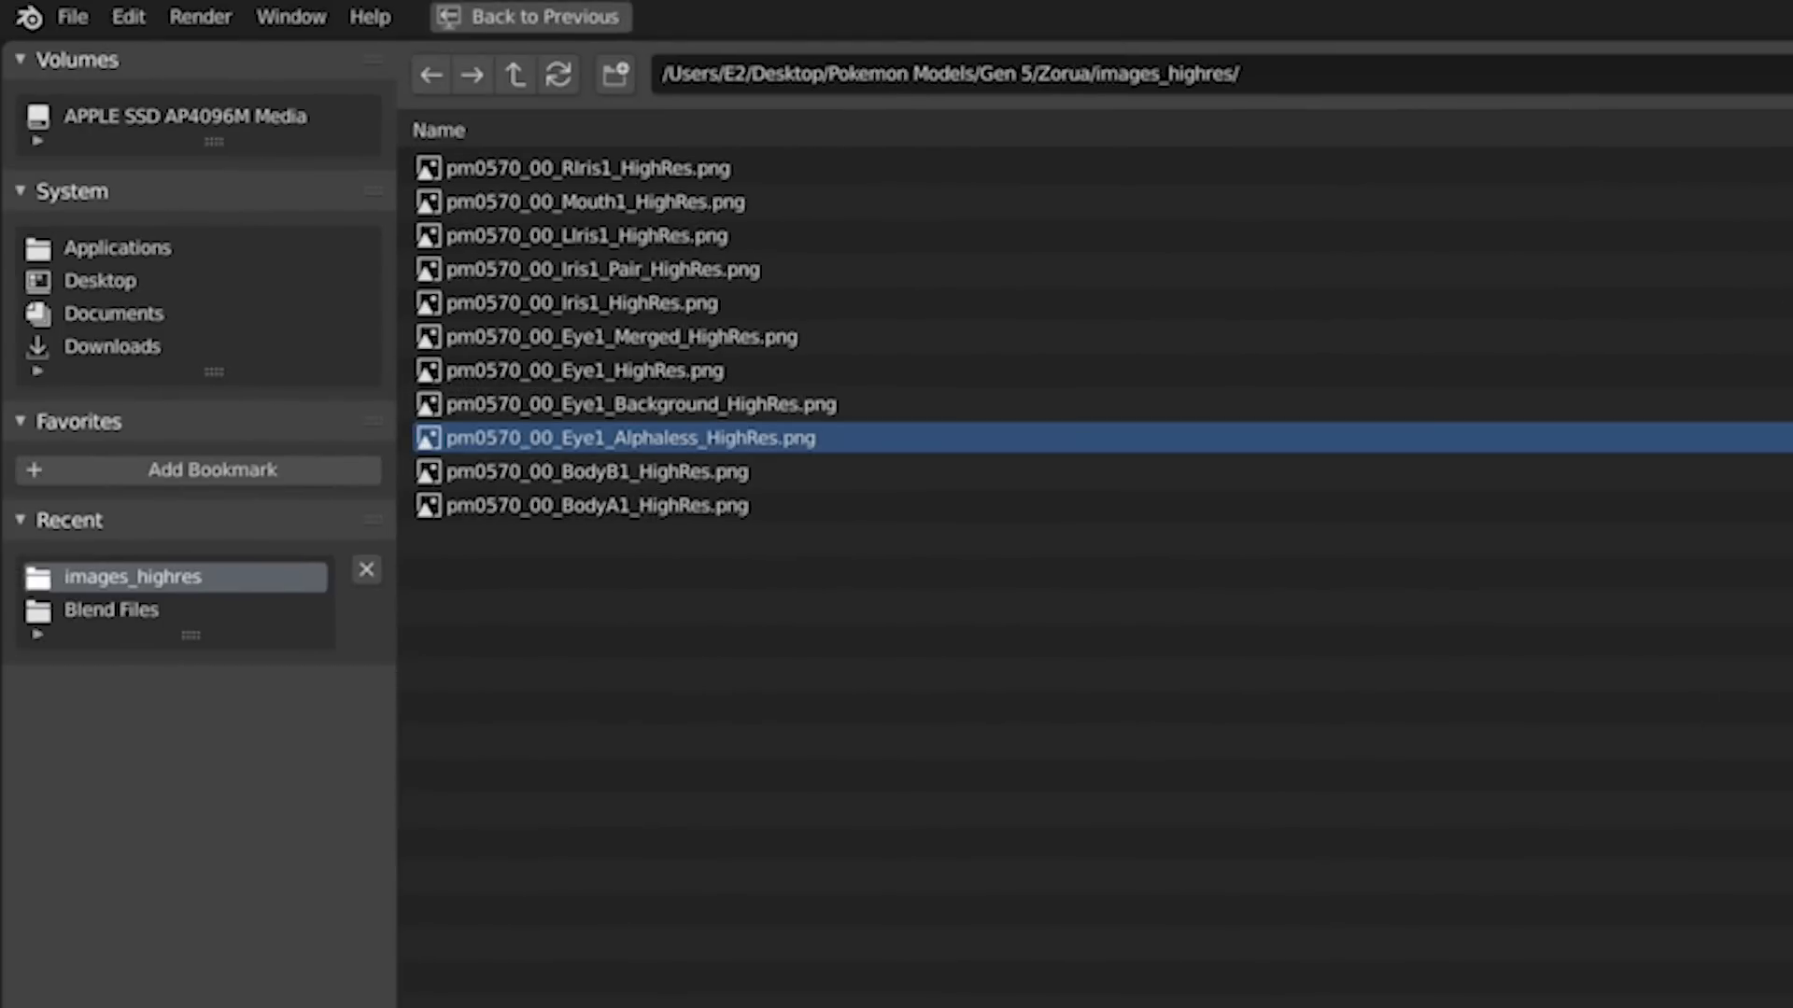
key("Return")
Step: Load pm0570_00_Eye1_Background_HighRes.png into the middle Base Color image texture node
middle_click_drag(972, 632, 972, 536)
left_click(738, 338)
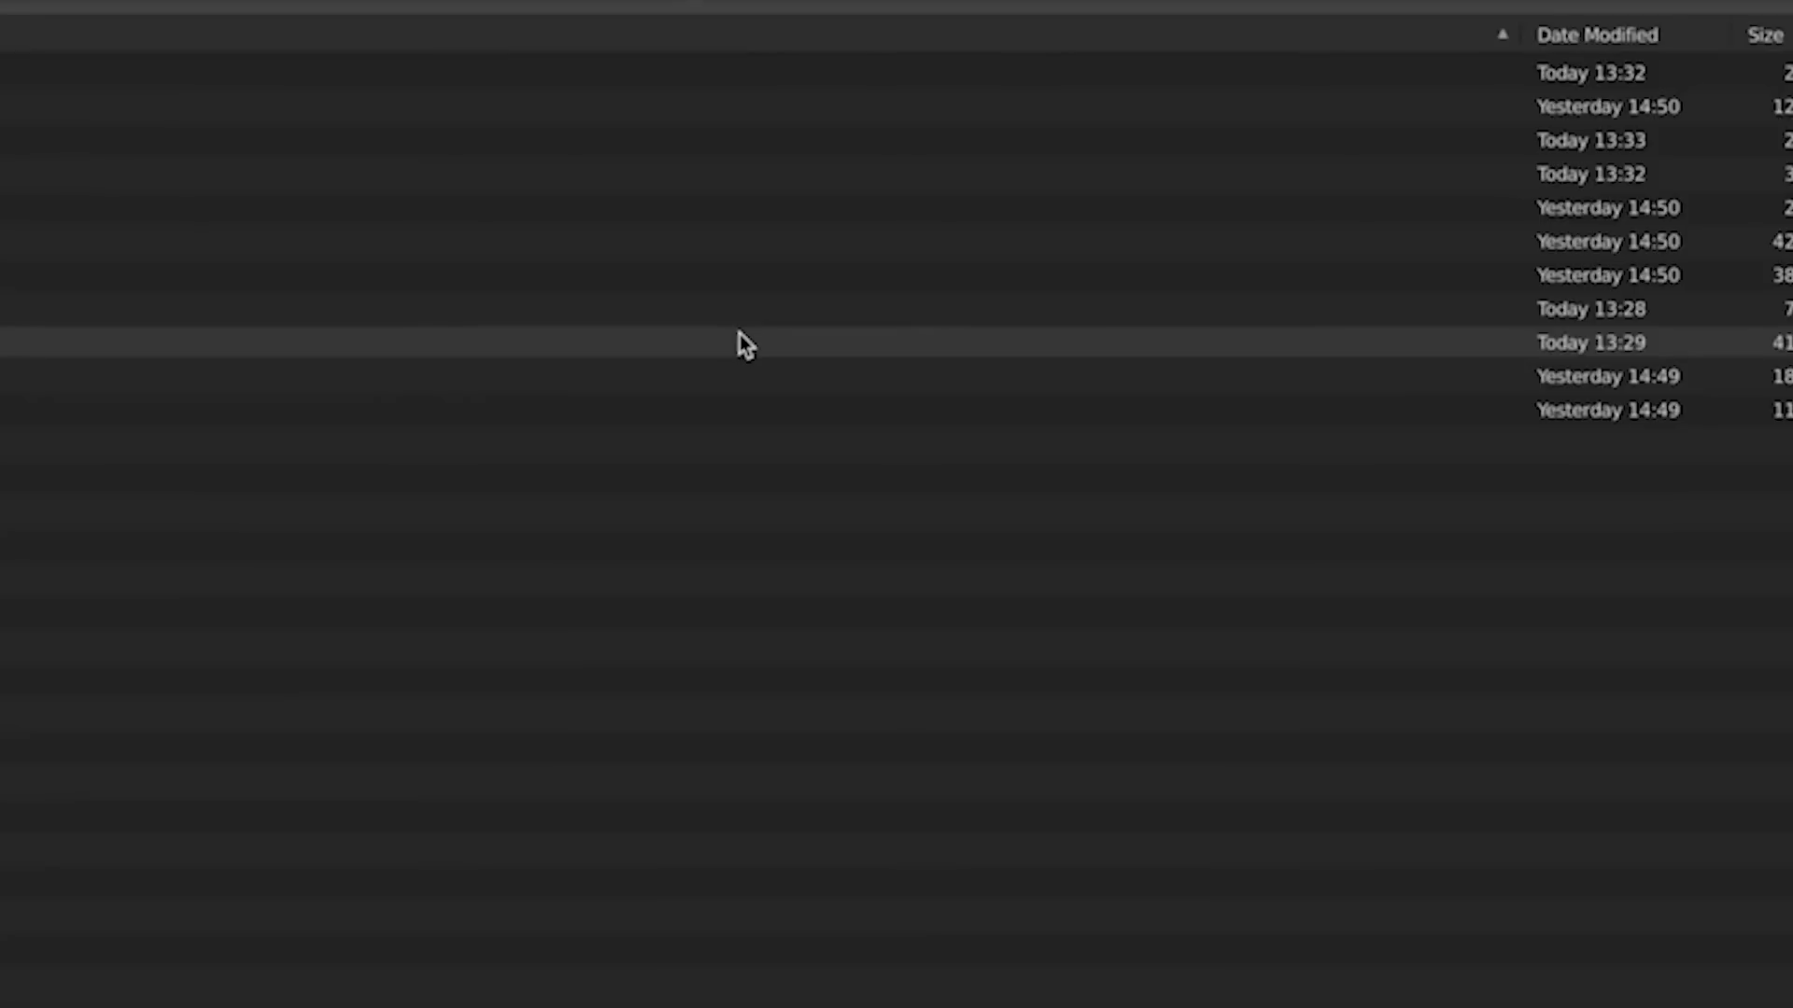
left_click(989, 407)
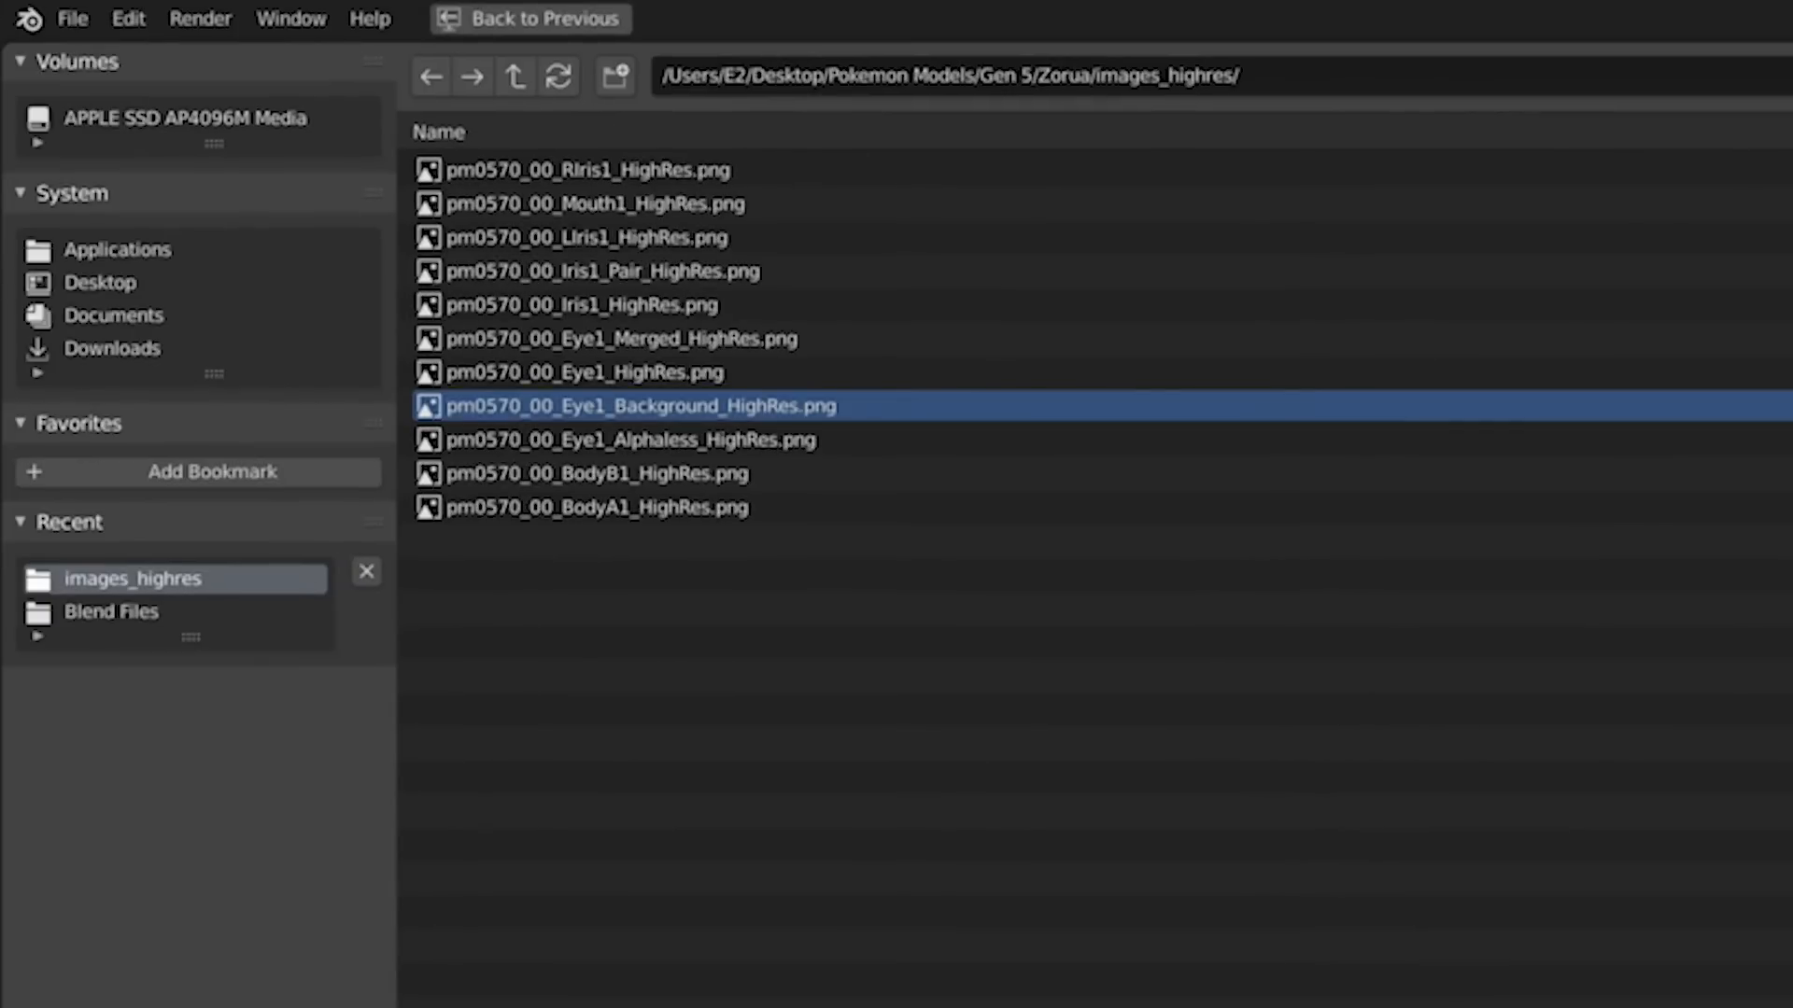
key("Return")
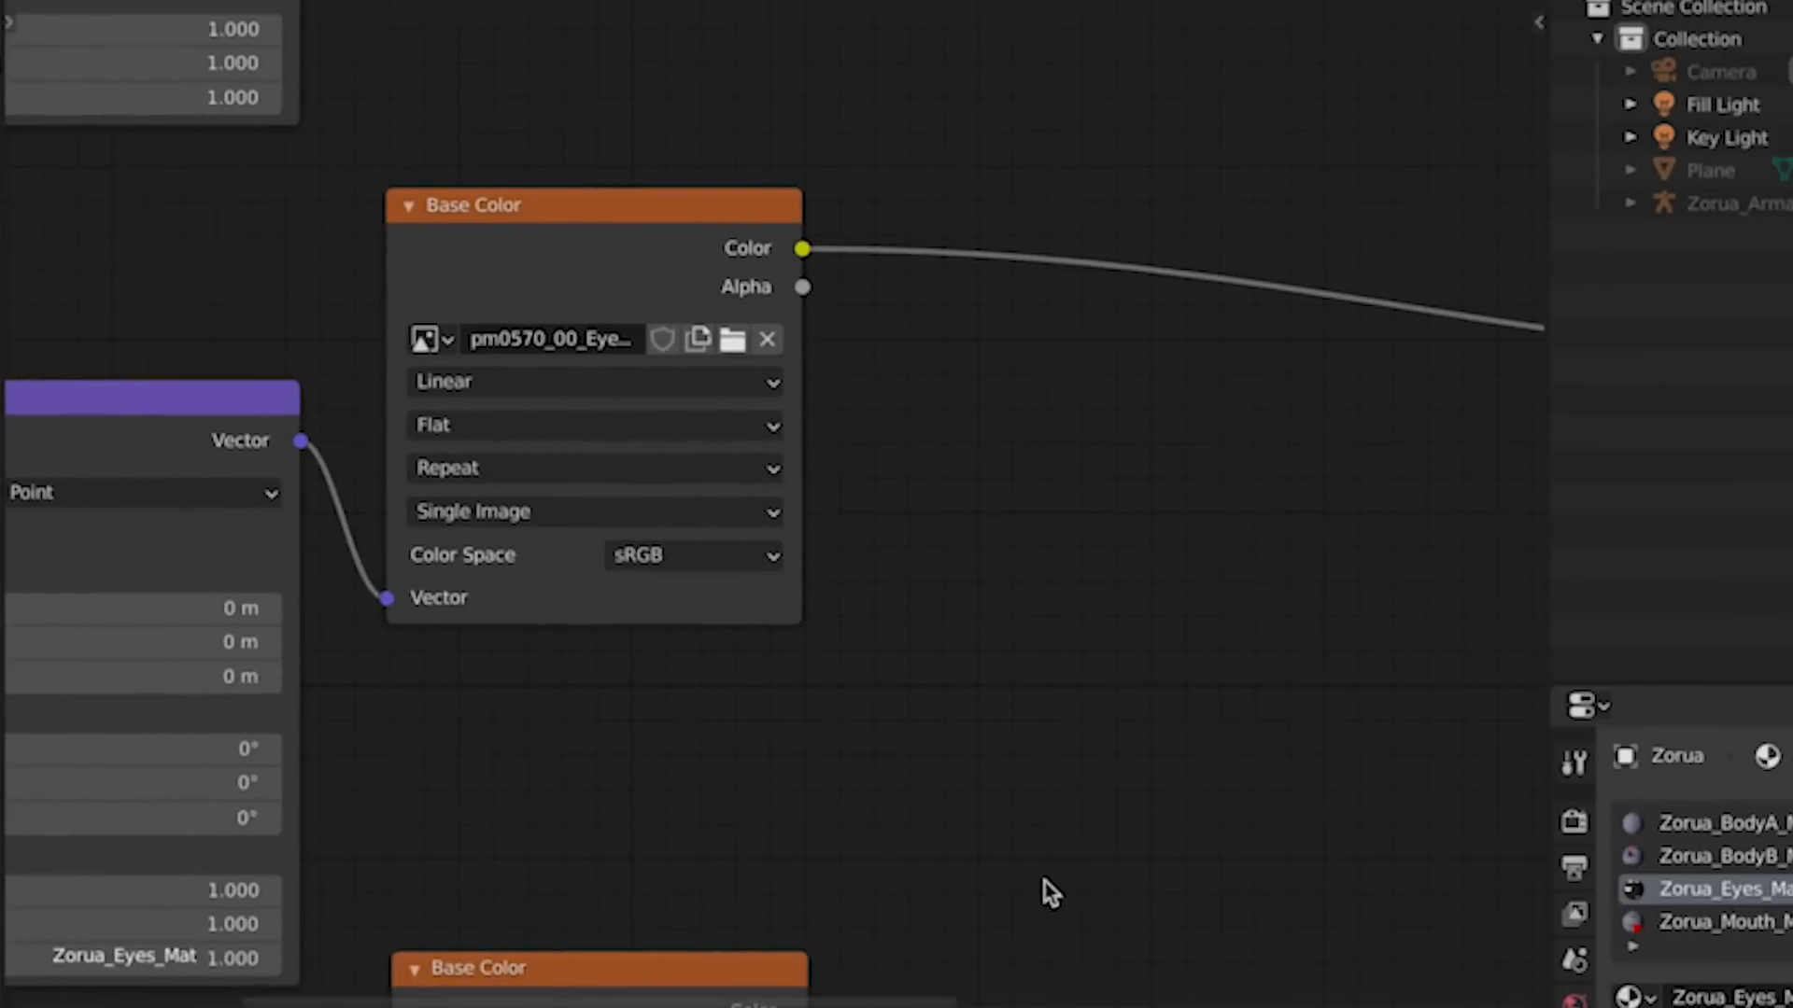
Step: Load pm0570_00_Iris1_Pair_HighRes.png into the lowest Base Color image texture node
middle_click_drag(1044, 864, 1000, 88)
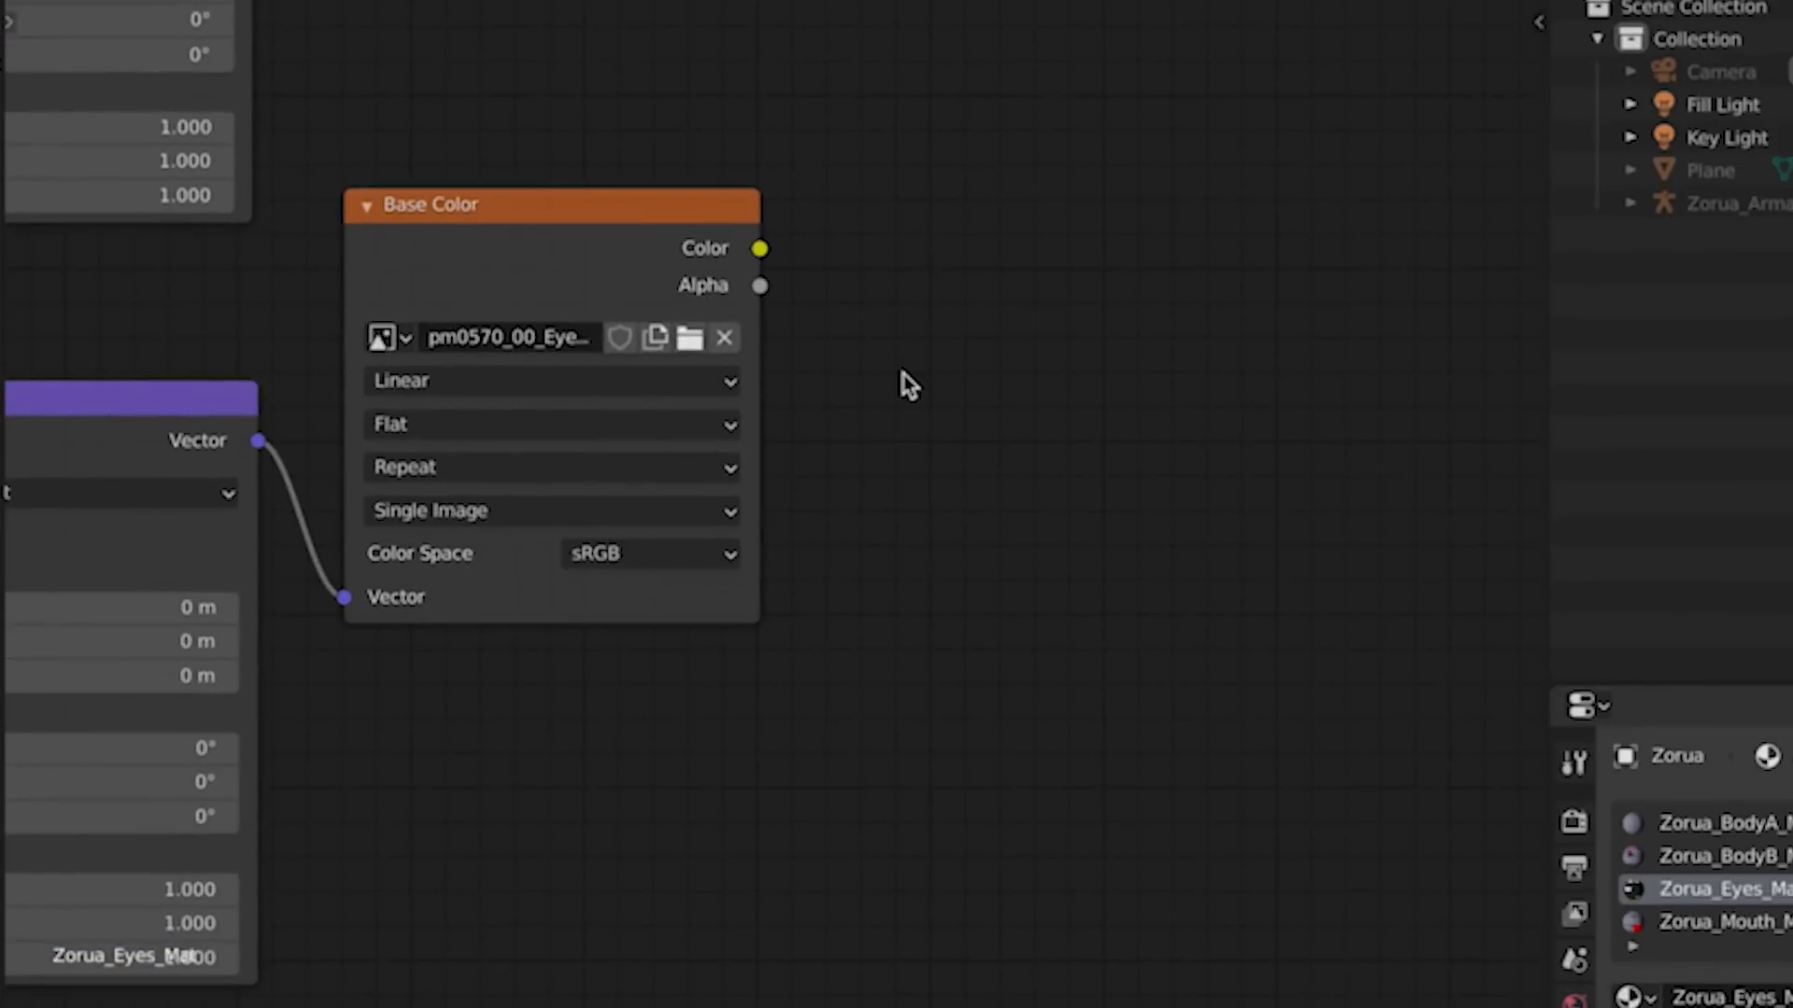
left_click(689, 337)
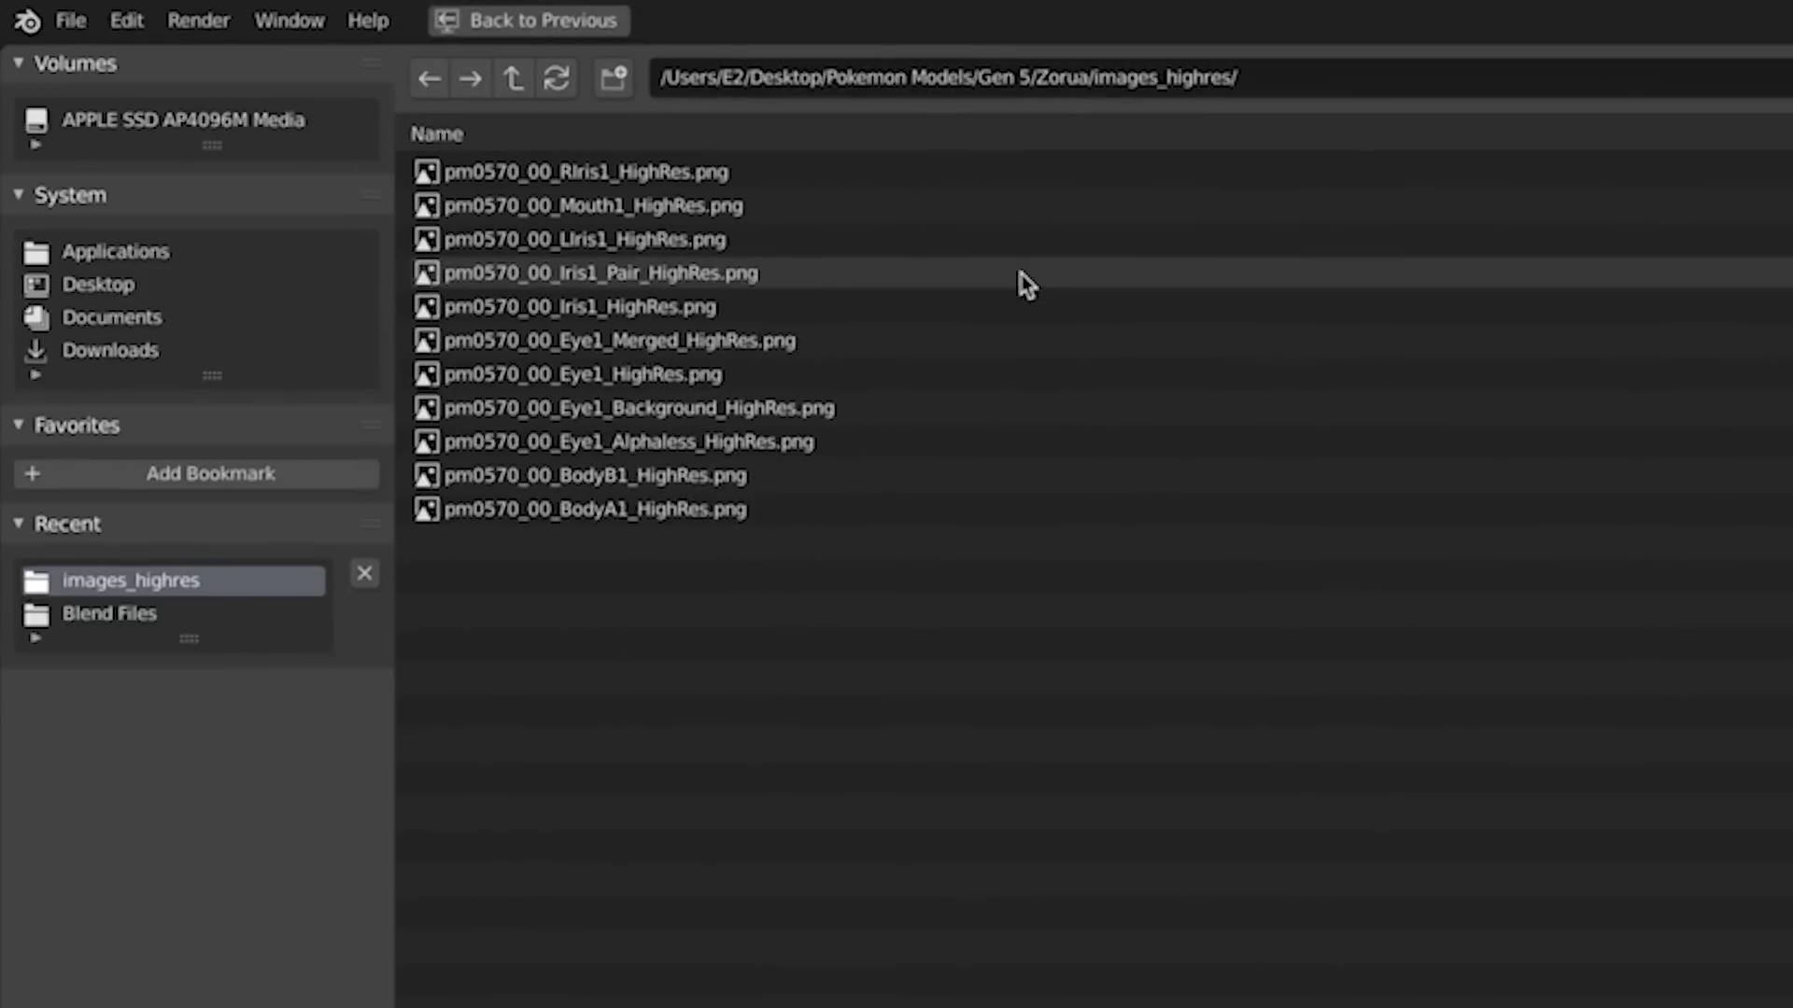
left_click(1020, 273)
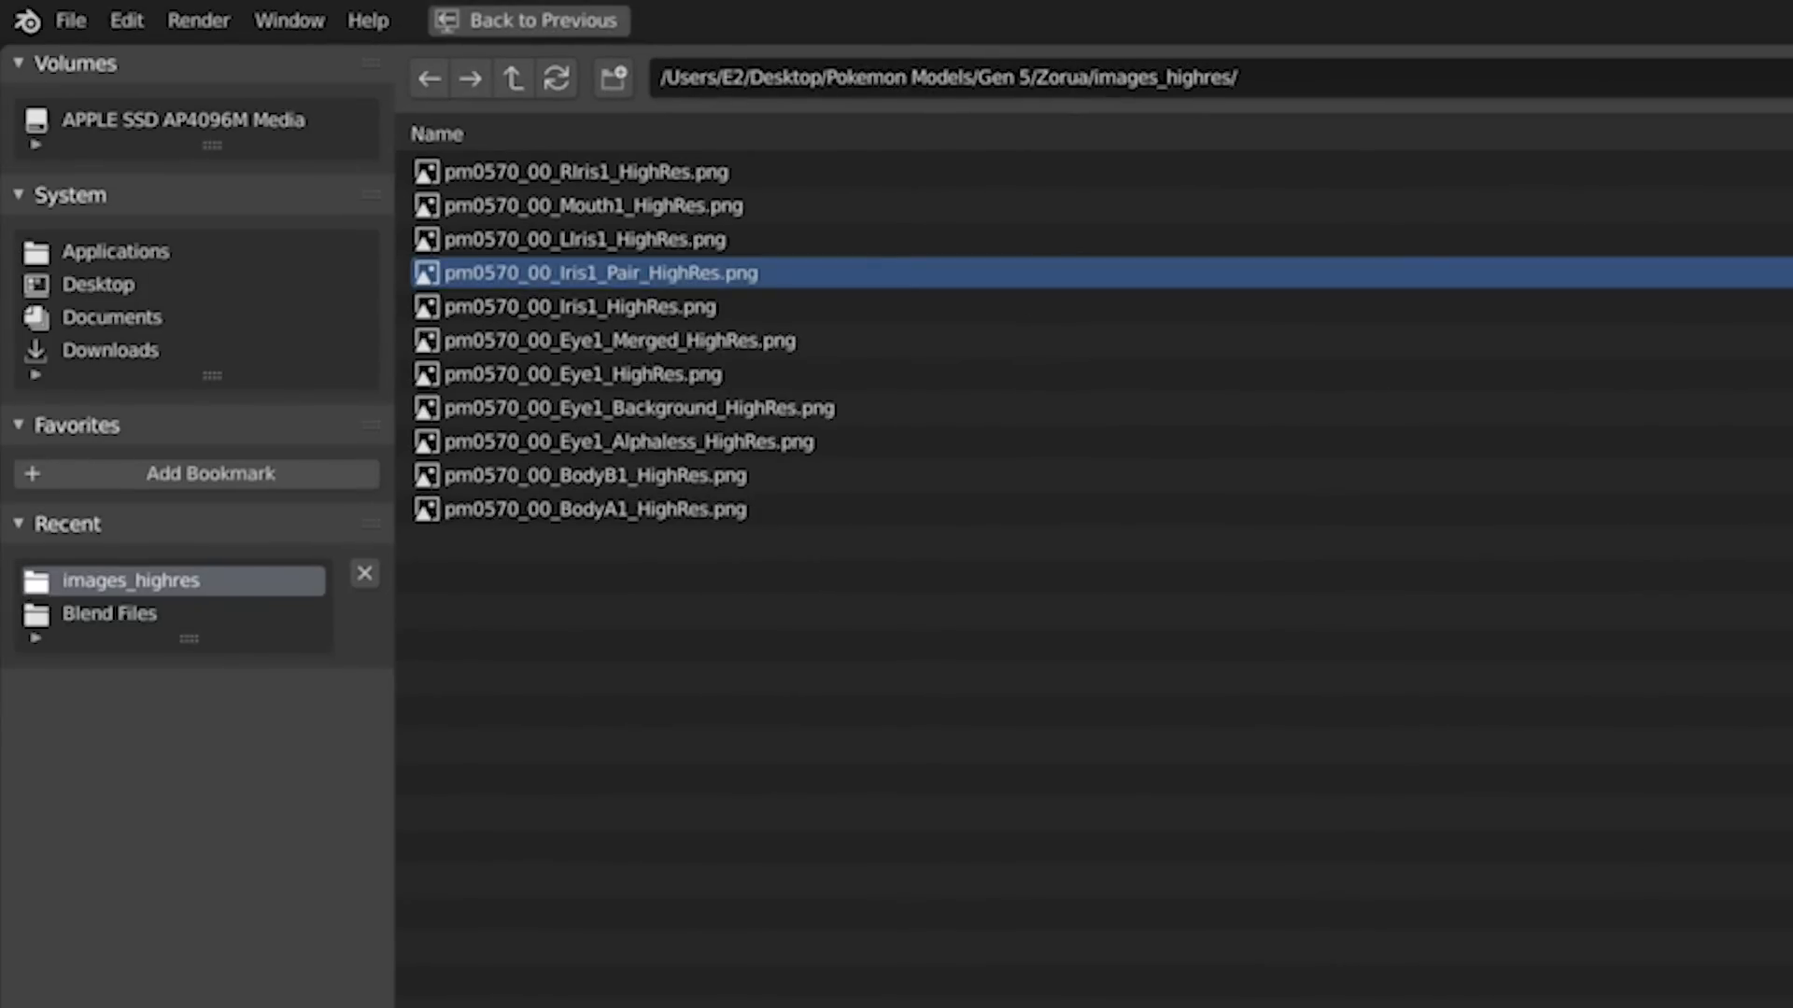
key("Return")
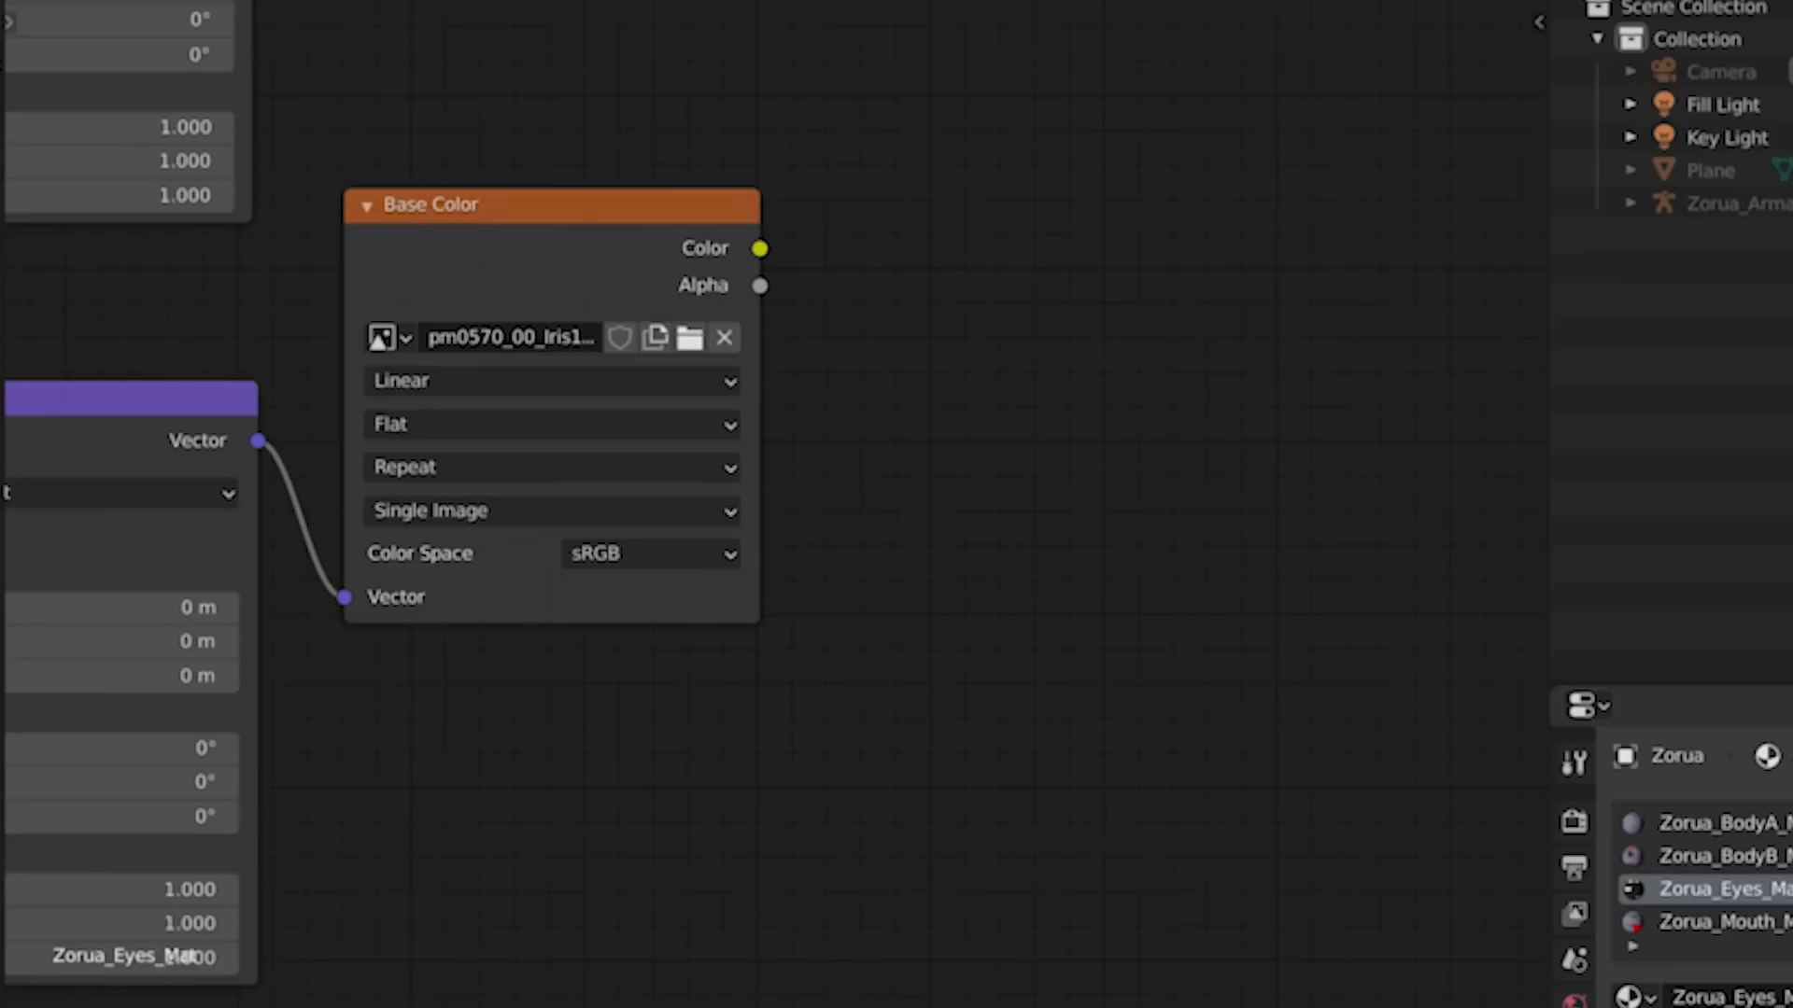
Step: Add a MixRGB node with the iris texture's Alpha feeding Fac, its Color feeding Color2, and the eye background's Color feeding Color1
scroll(1192, 523, "down", 5)
middle_click_drag(1192, 523, 1068, 809)
scroll(899, 787, "up", 4)
middle_click_drag(904, 747, 872, 529)
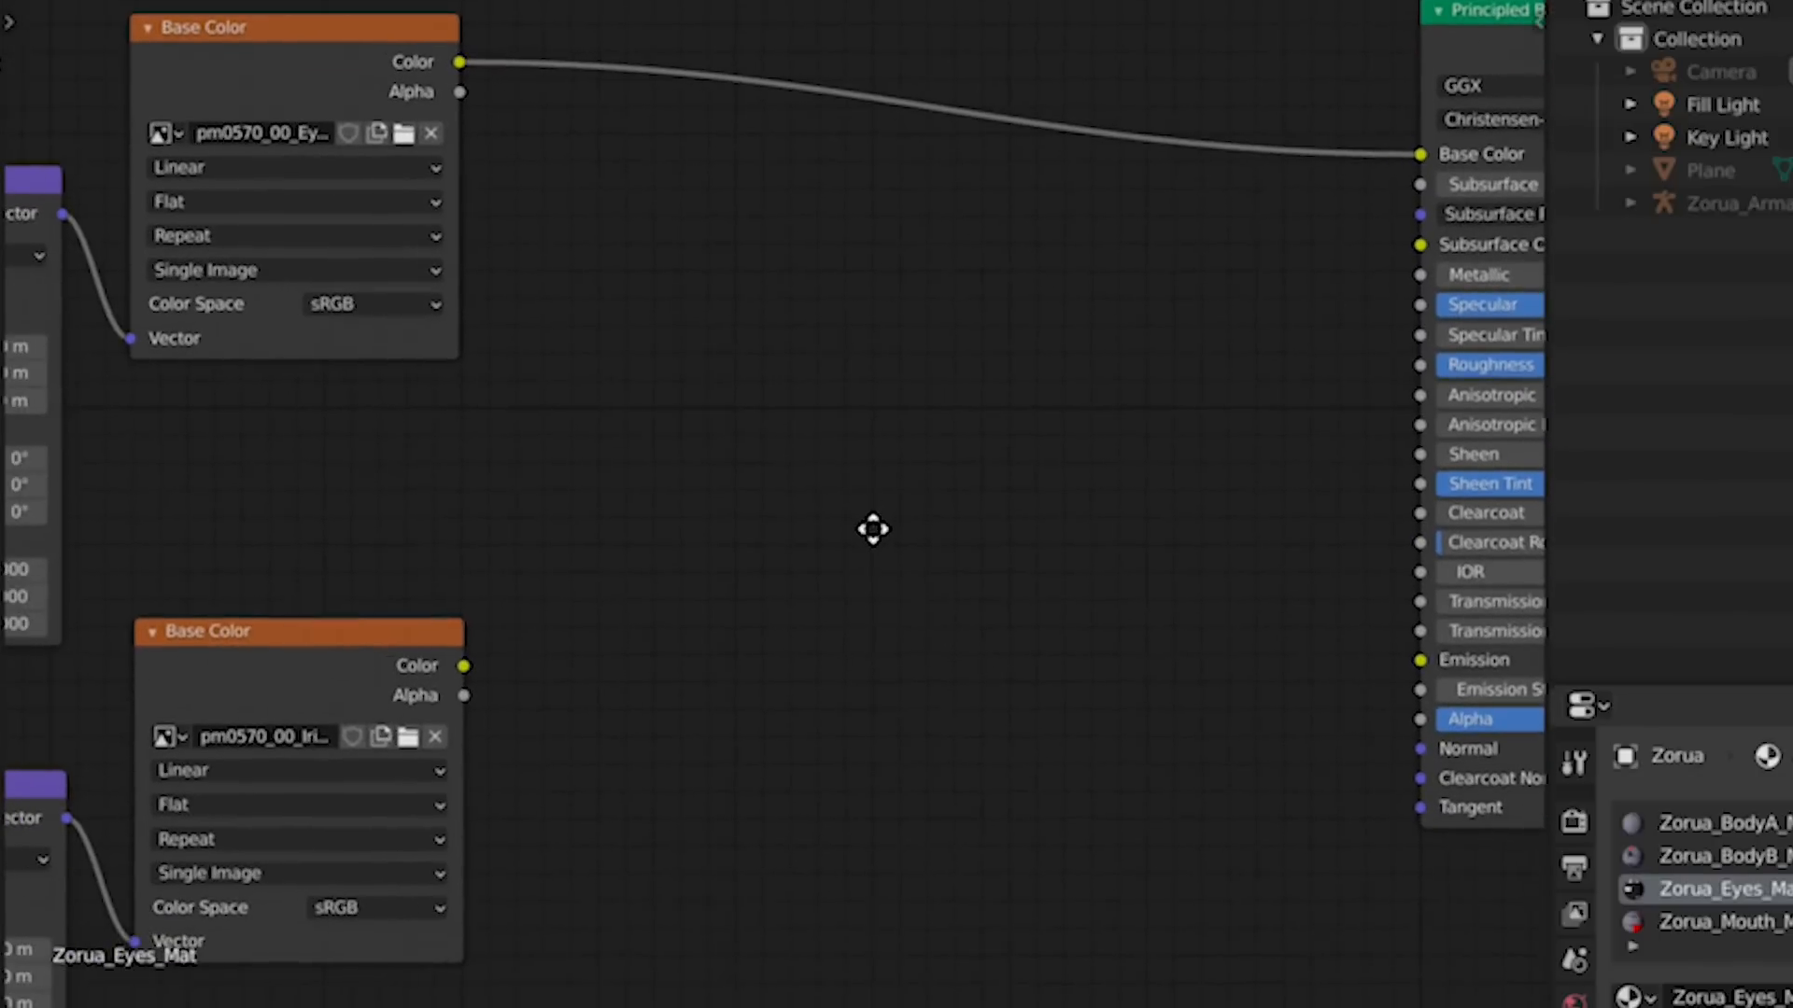
key("shift+a")
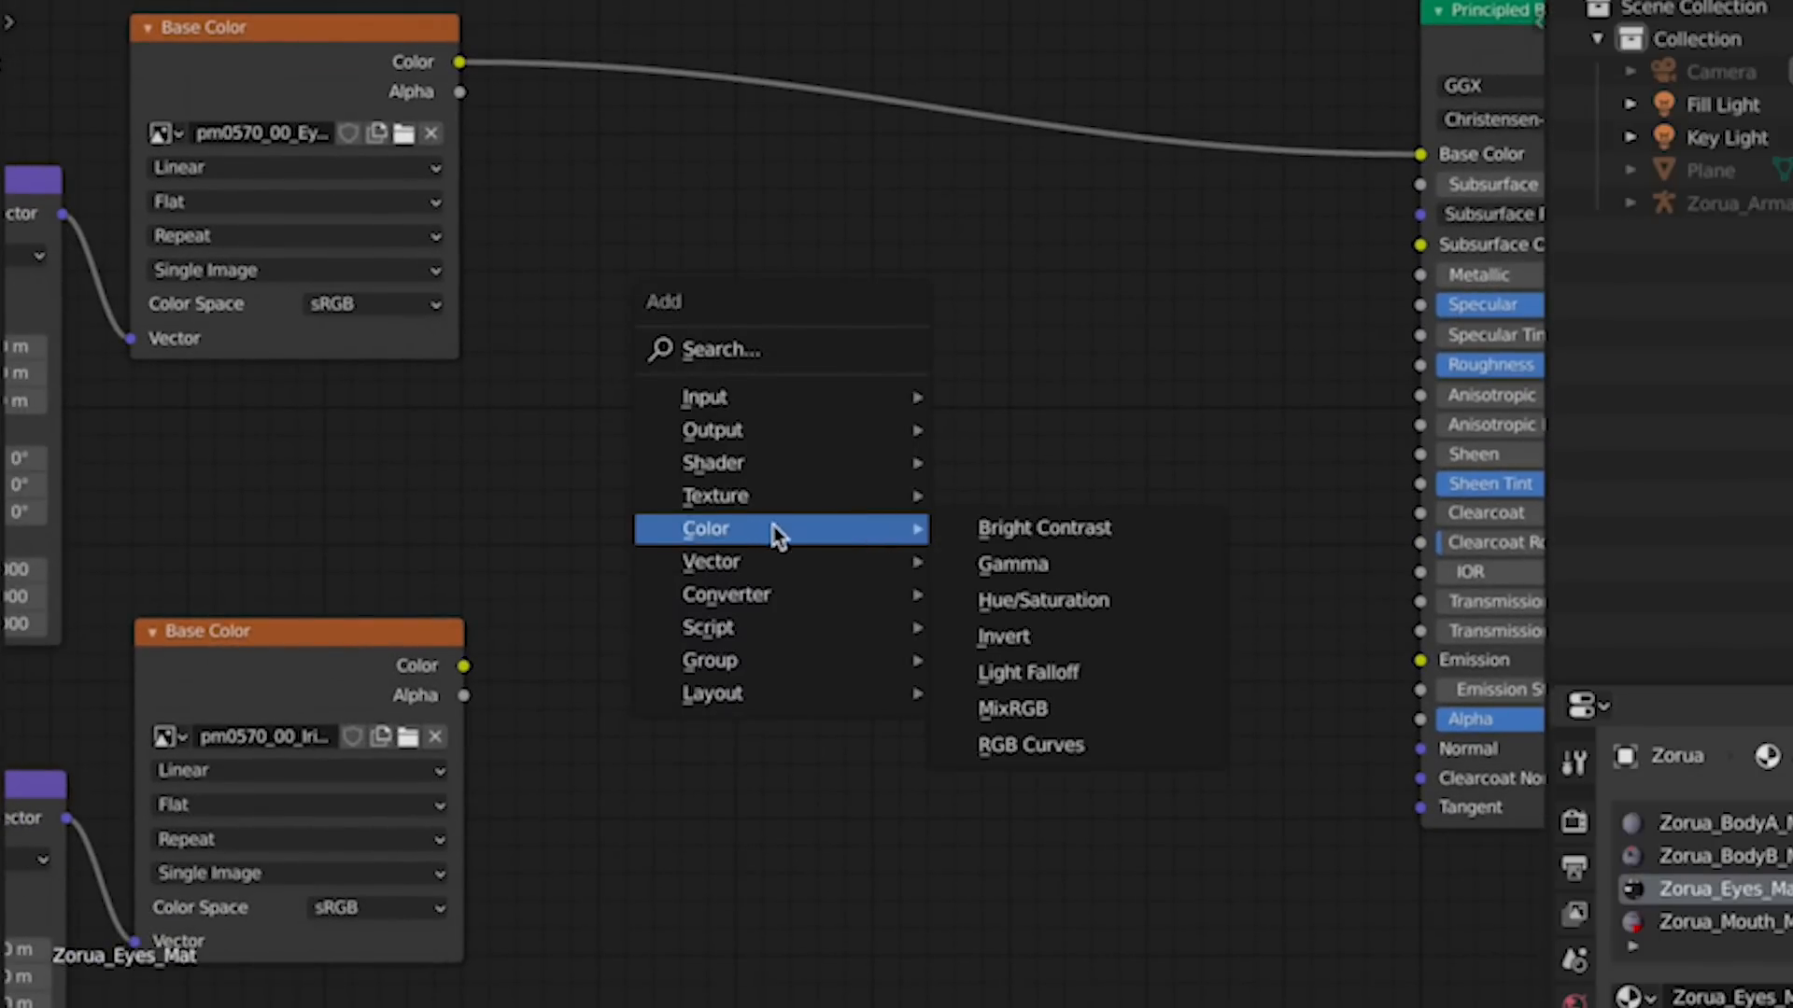
left_click(1117, 707)
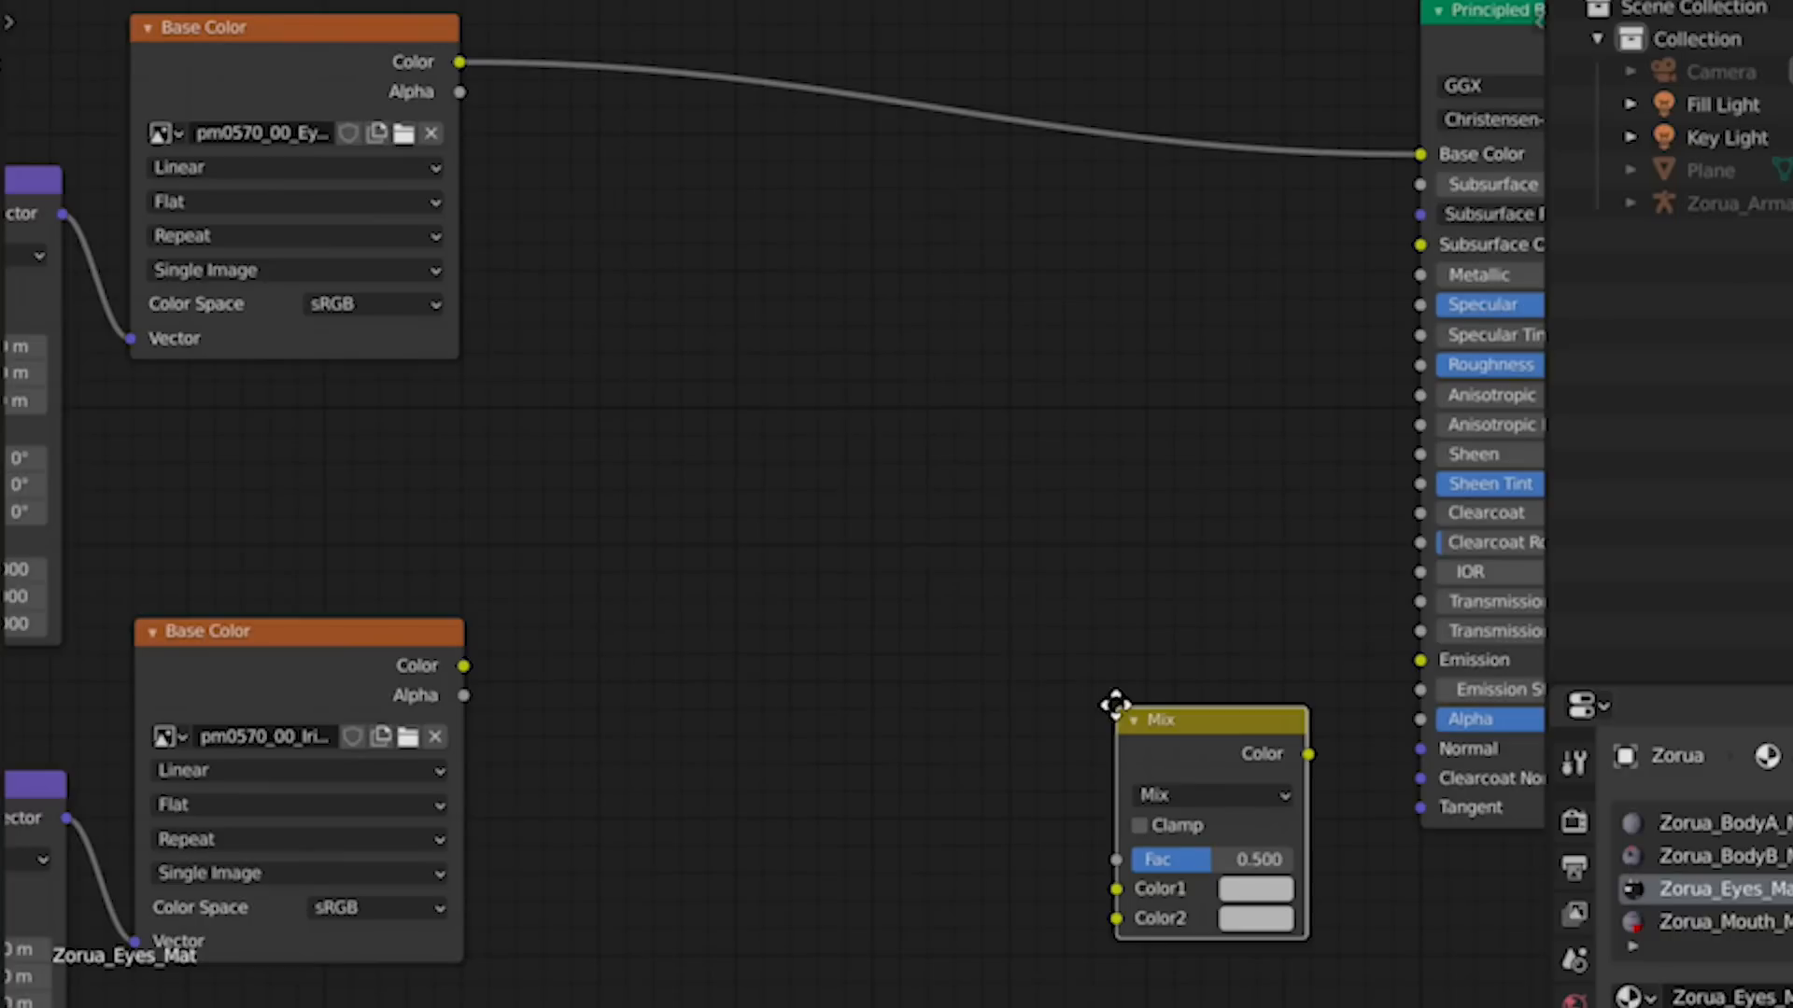
left_click(695, 627)
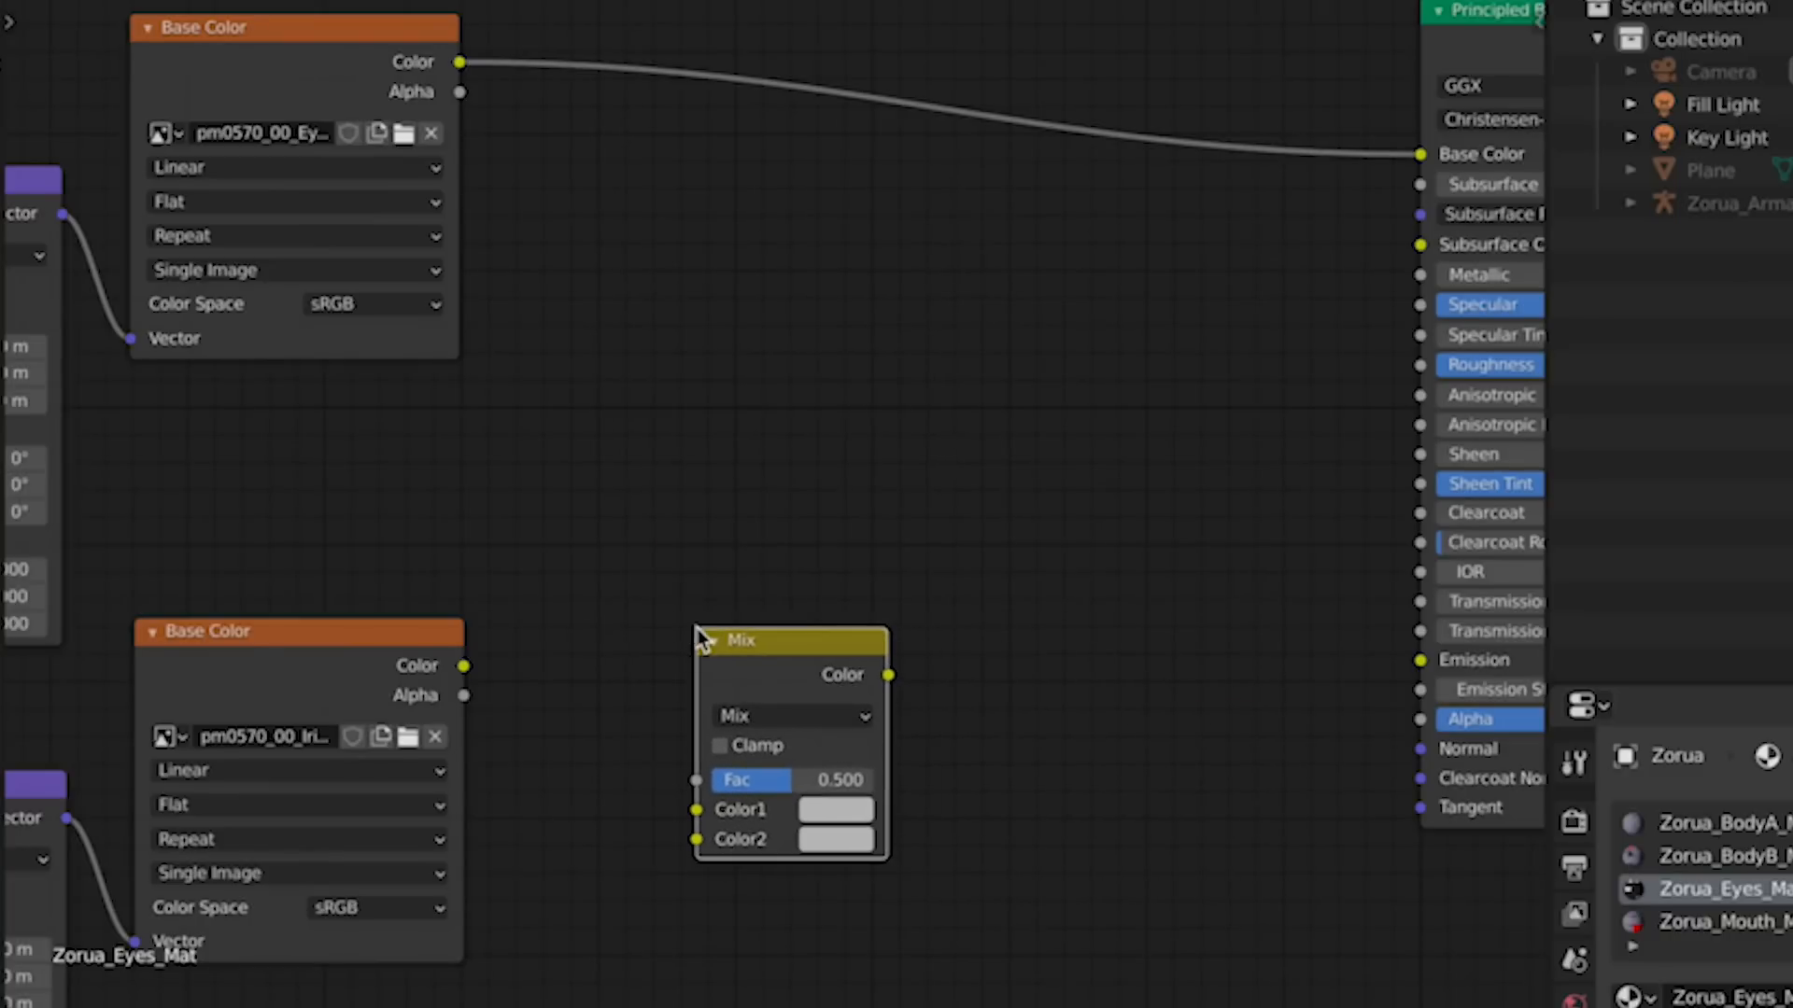
left_click_drag(463, 666, 695, 780)
left_click_drag(753, 652, 700, 534)
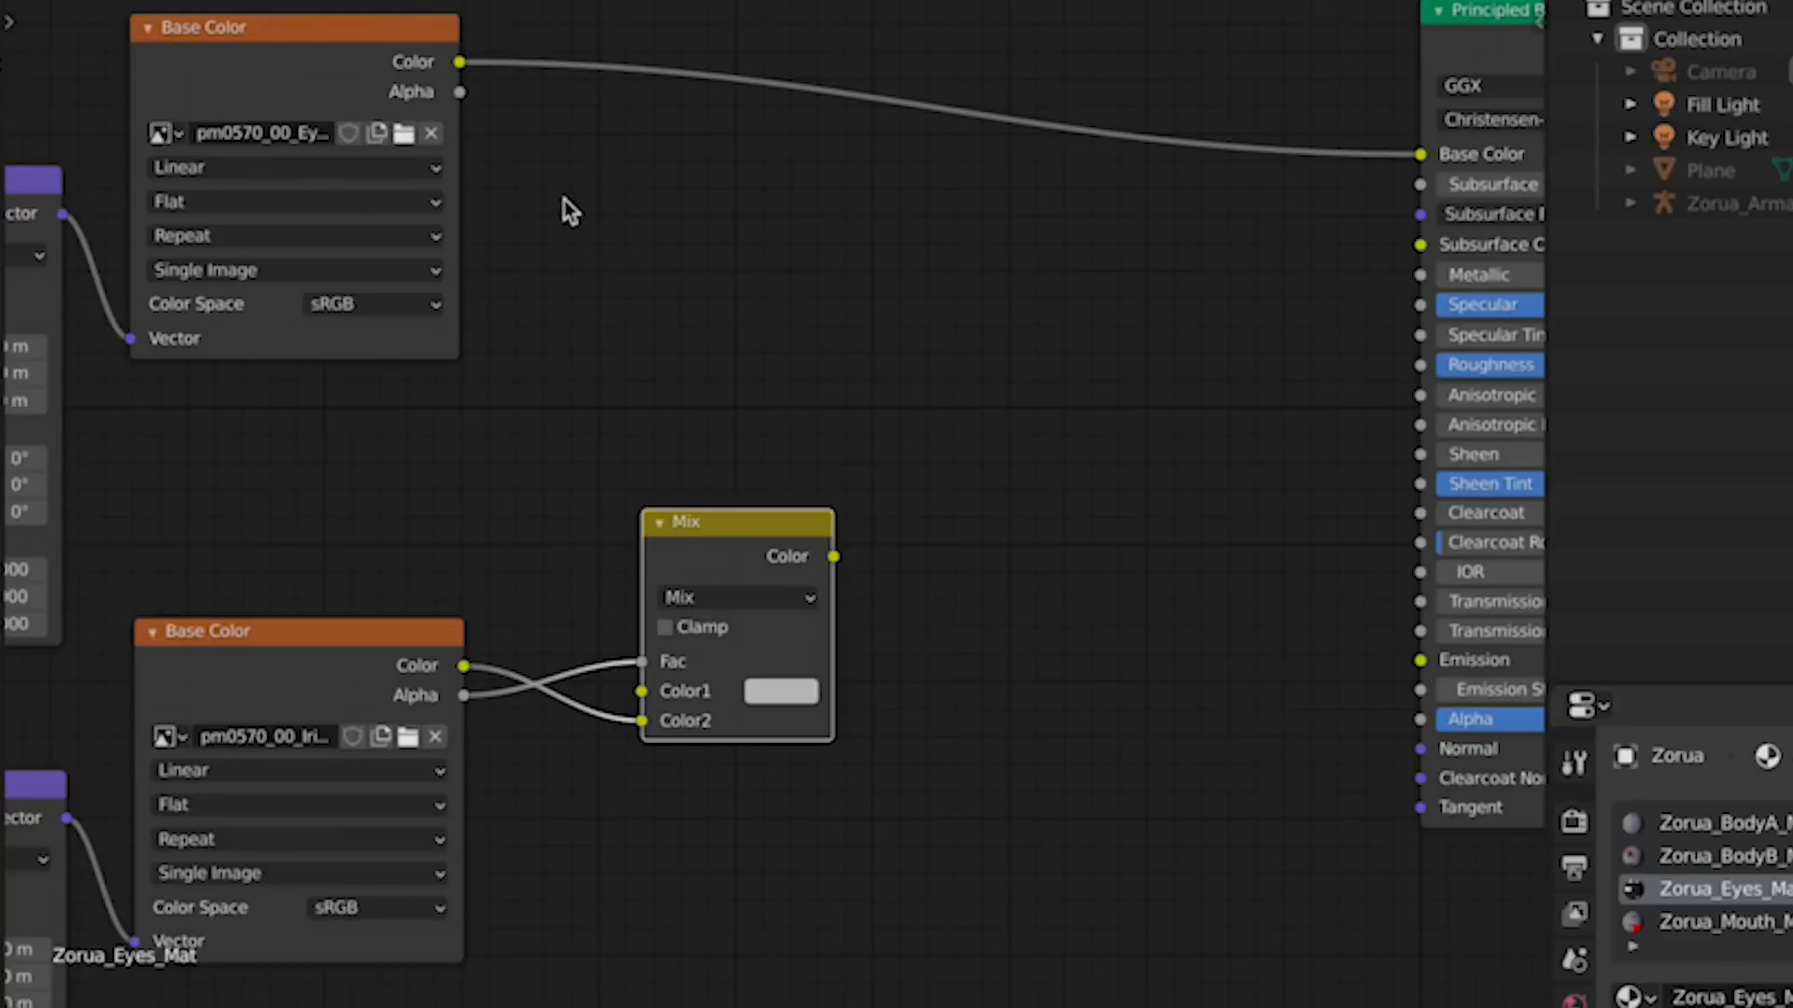
left_click_drag(462, 65, 641, 691)
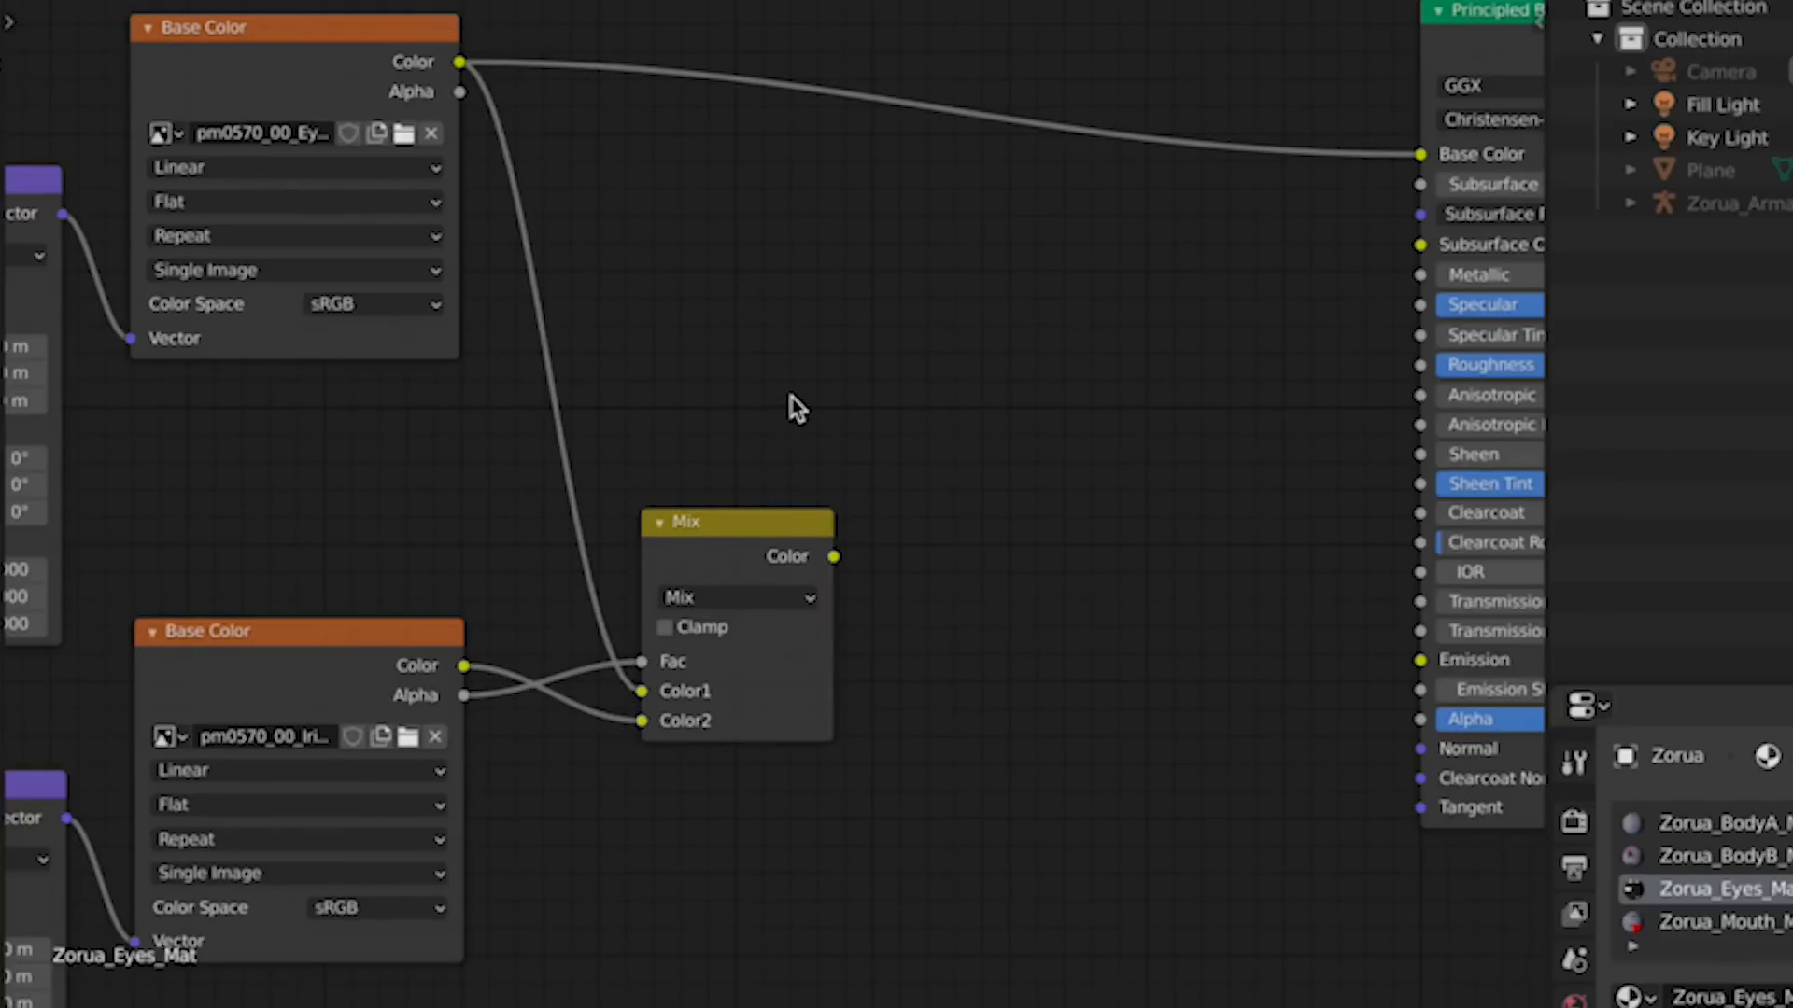
Step: Duplicate the Mix node and insert the copy into the link leading to the Principled BSDF's Base Color
scroll(874, 490, "down", 3)
middle_click_drag(872, 483, 679, 601)
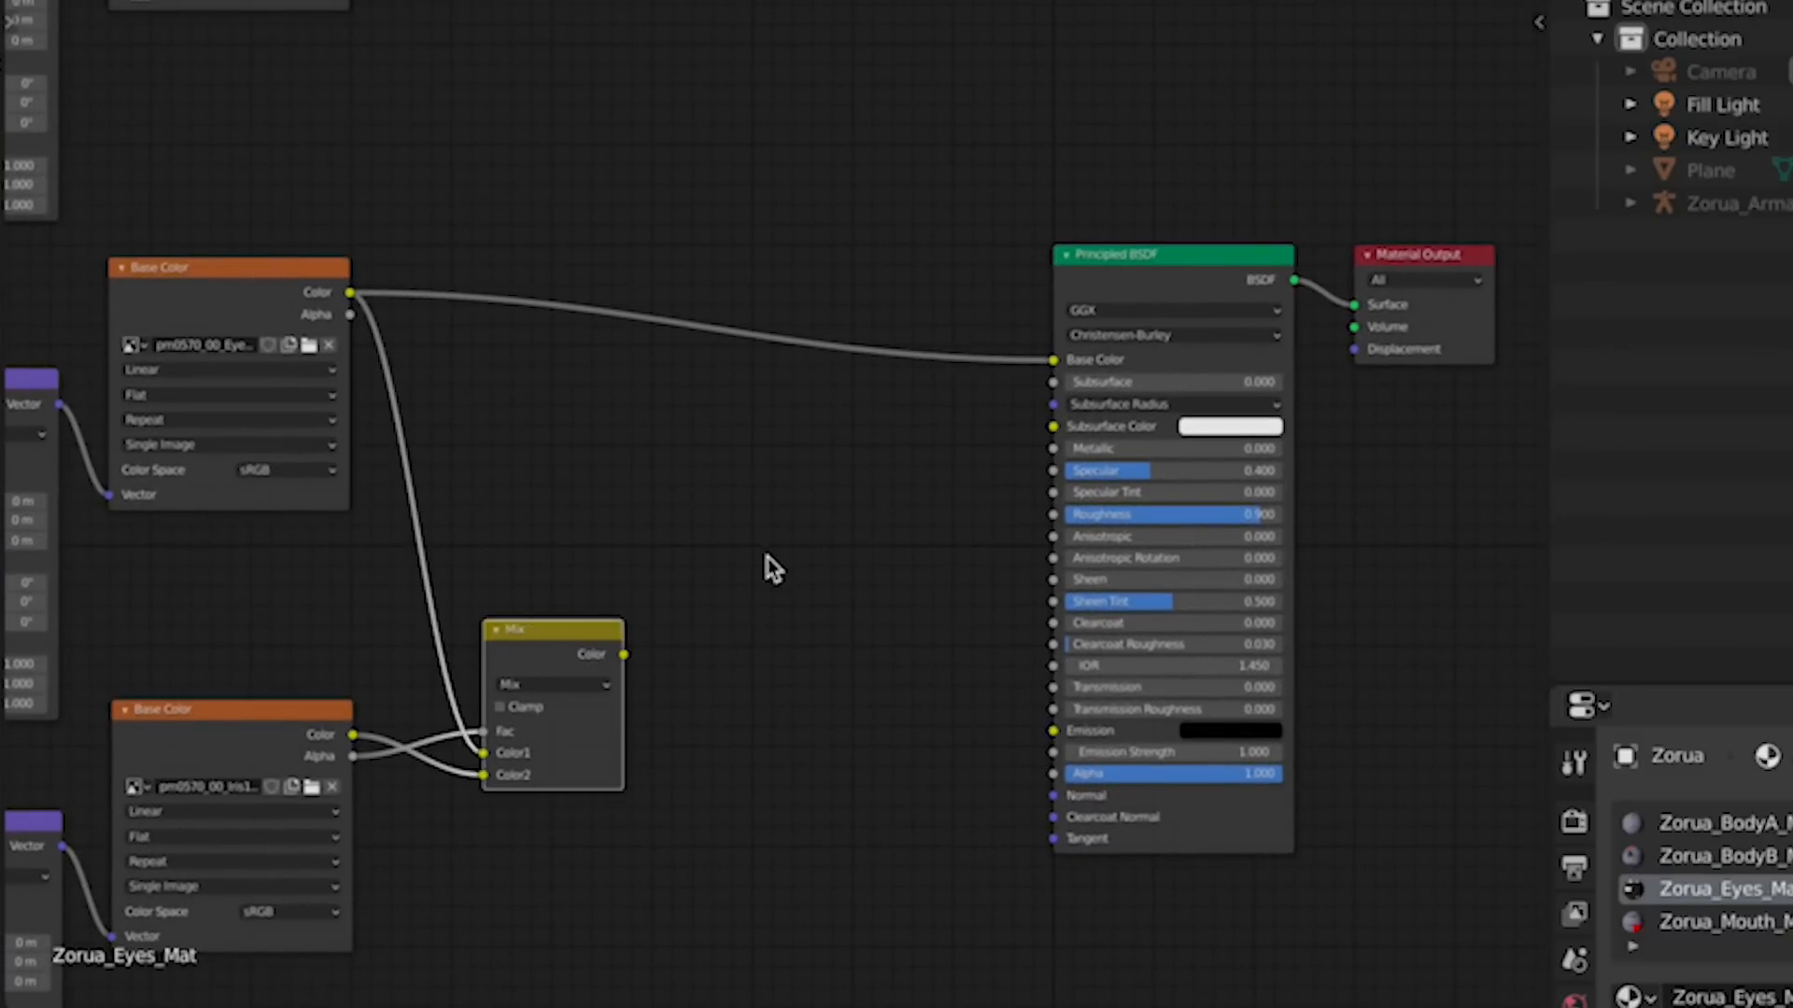
key("shift+d")
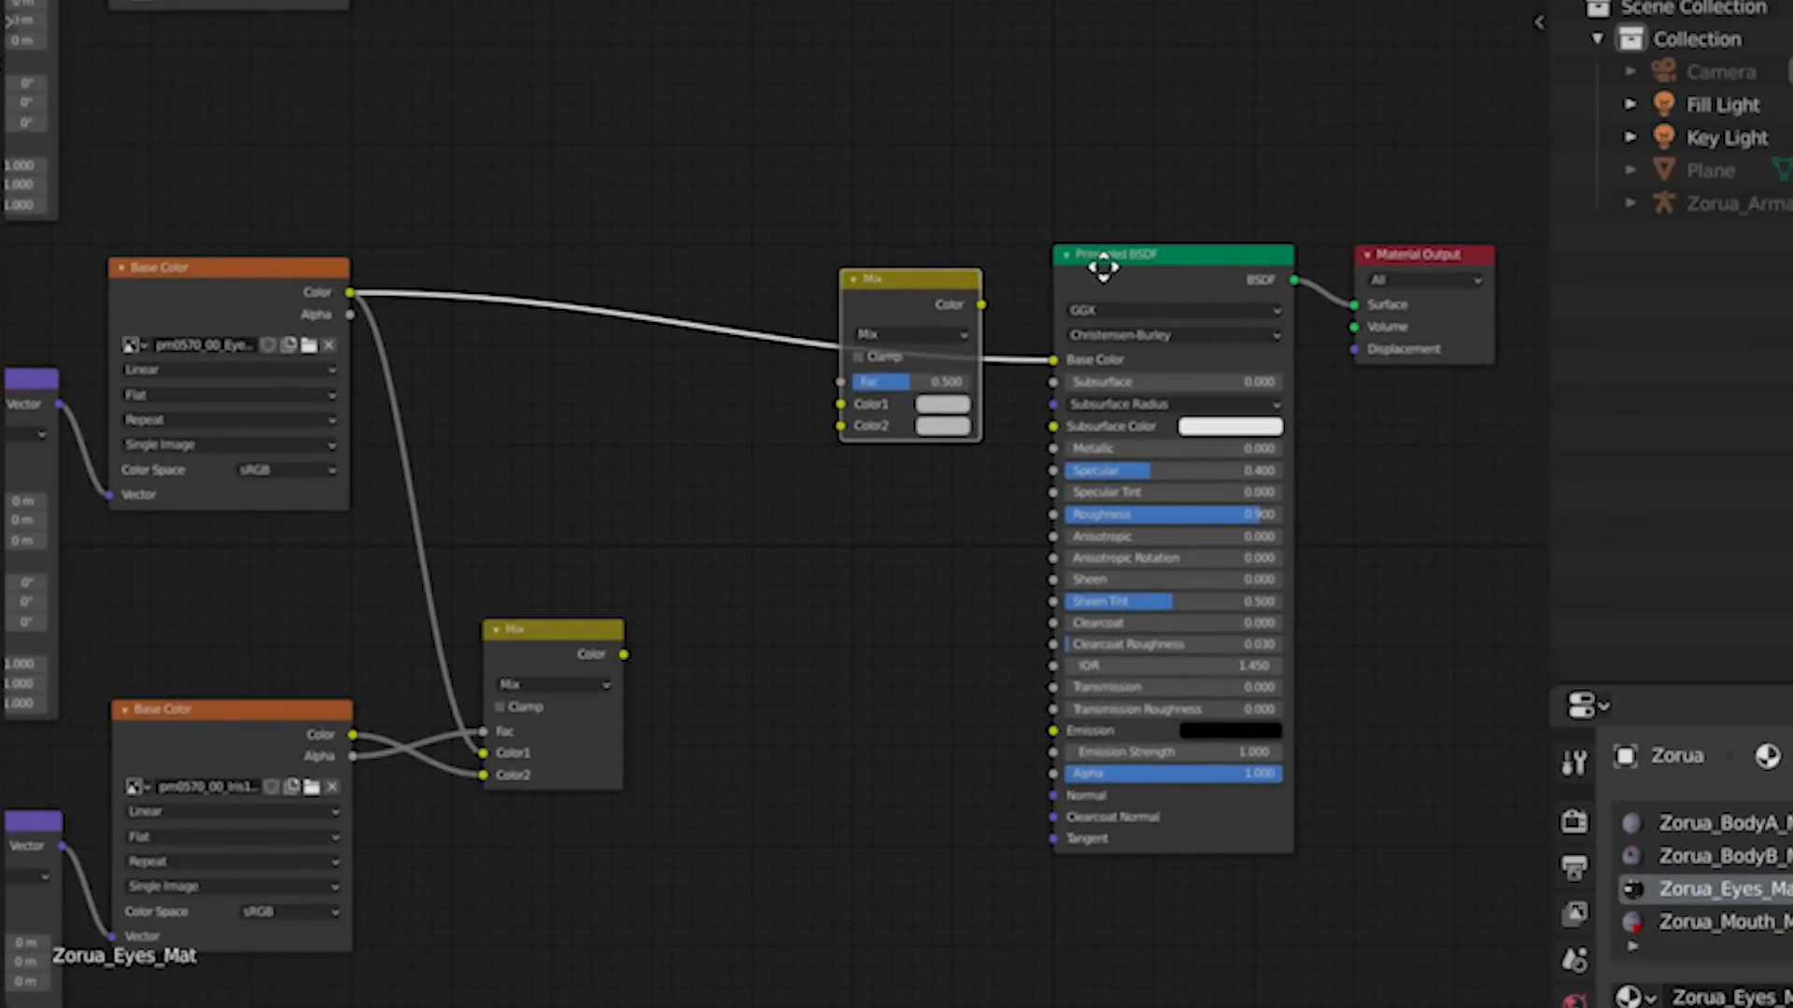
left_click(1118, 249)
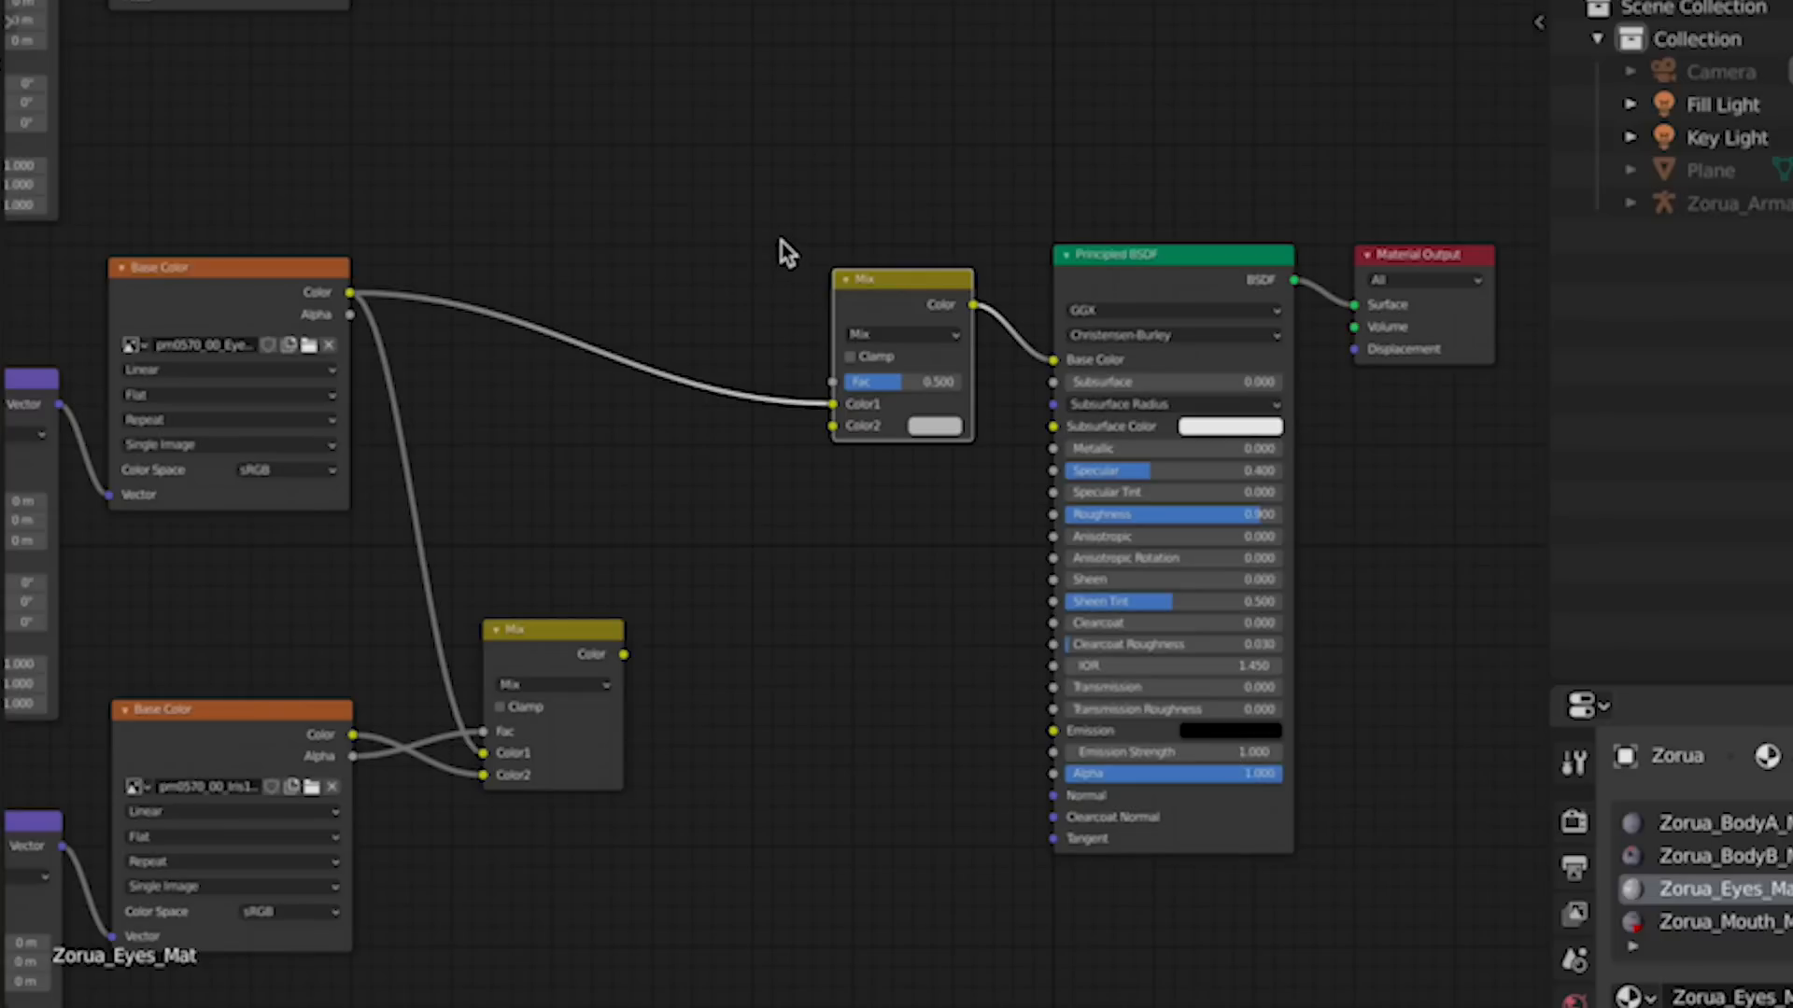
Step: Connect the first Mix node's Color to the second Mix's Color2 and the uppermost eye texture's Color to its Color1
middle_click_drag(780, 249, 775, 548)
middle_click_drag(700, 712, 703, 616)
scroll(705, 619, "down", 1)
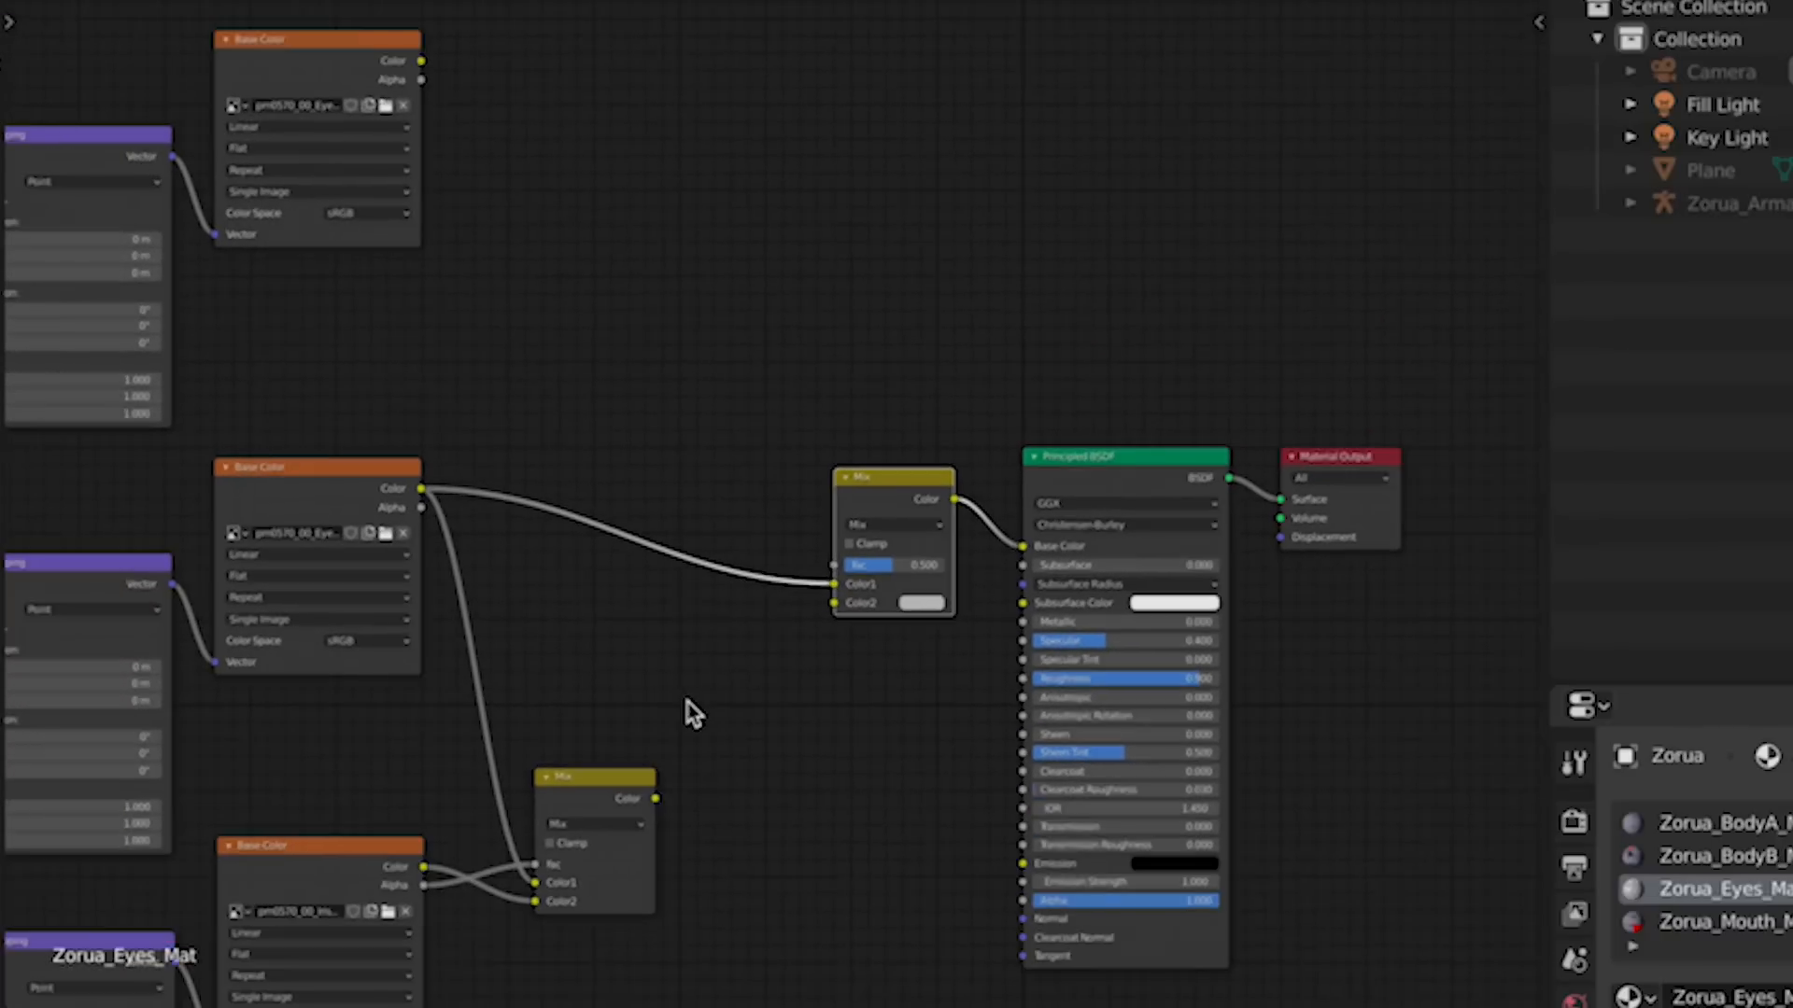
left_click_drag(657, 799, 833, 602)
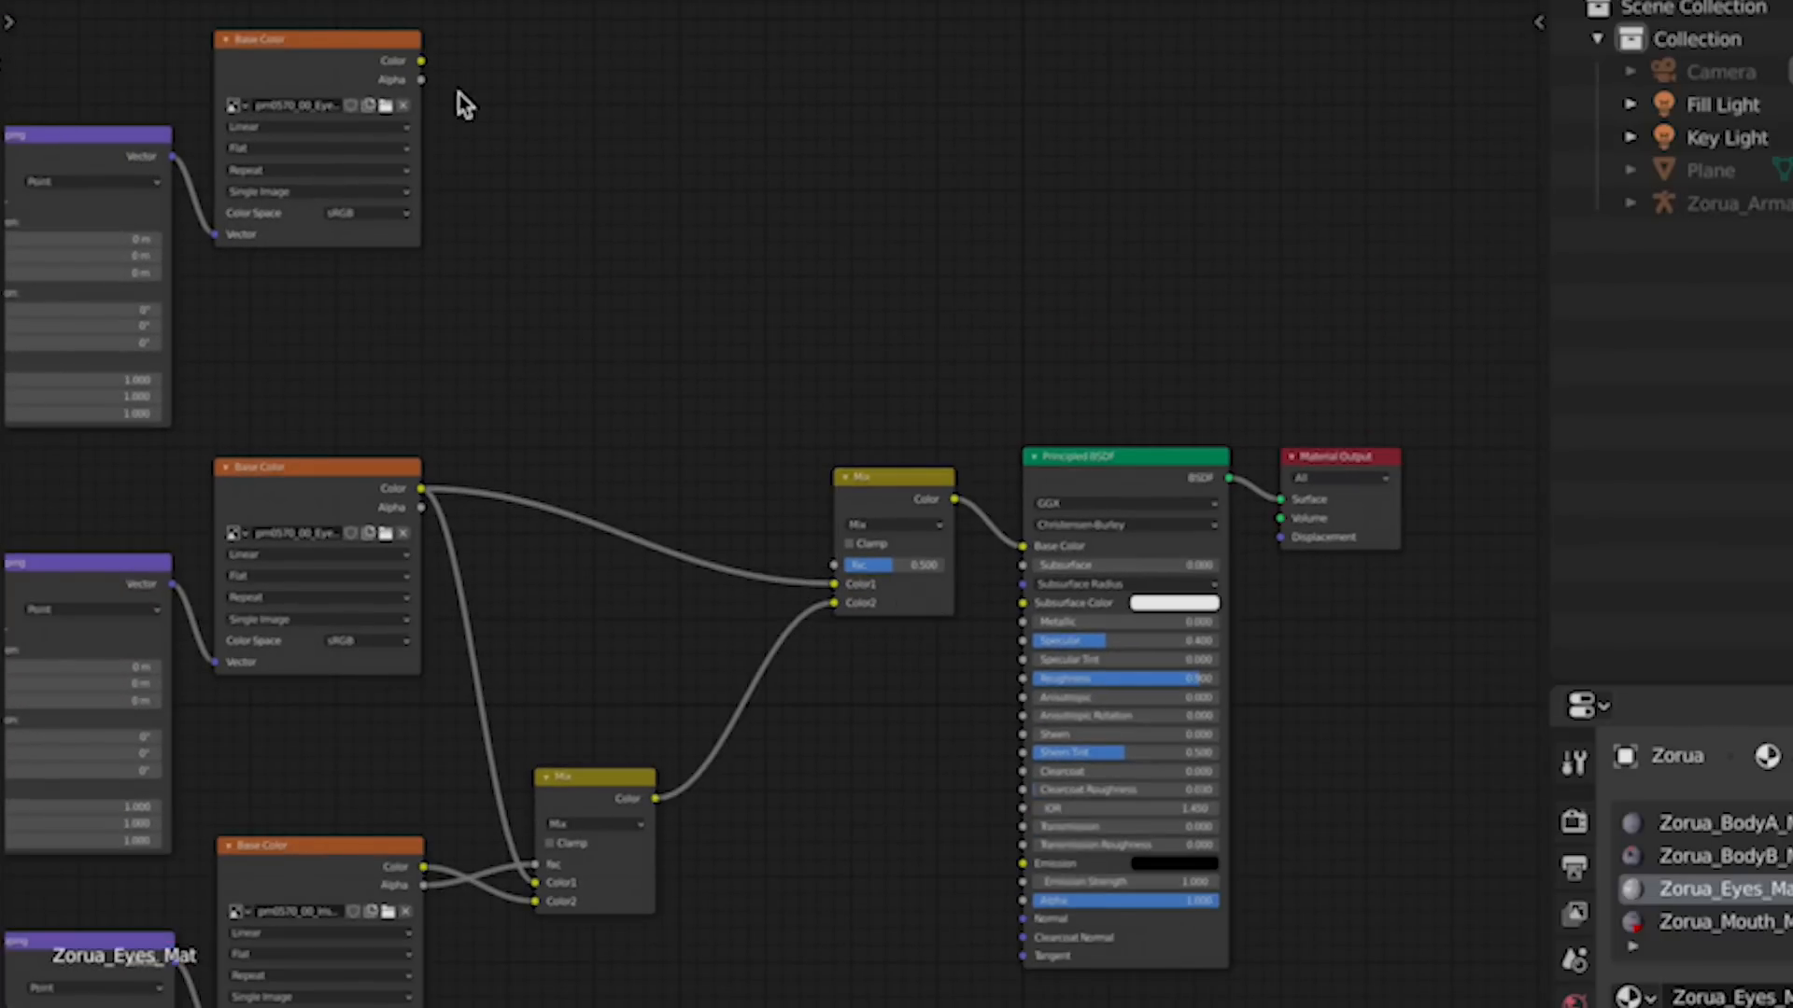
left_click_drag(462, 82, 833, 583)
left_click_drag(872, 486, 872, 412)
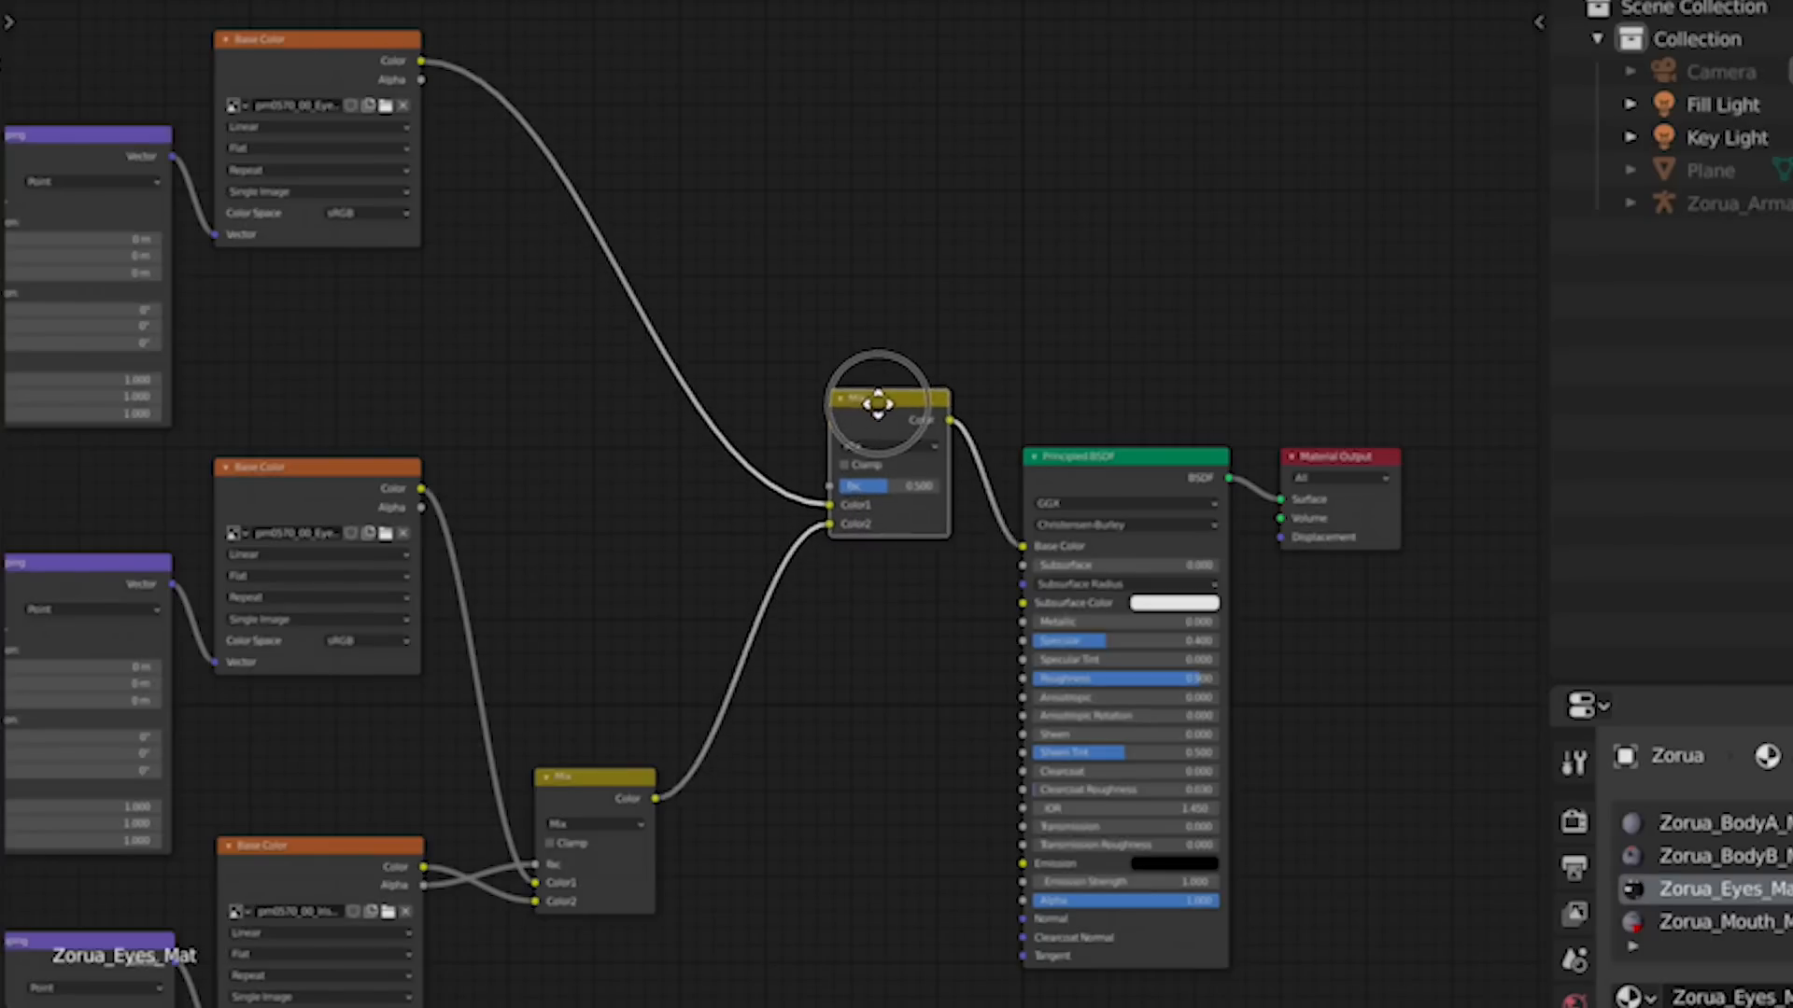
Step: Add an Invert node and route the uppermost eye texture's Alpha through it into the second Mix node's Fac
scroll(924, 471, "up", 1)
key("shift+a")
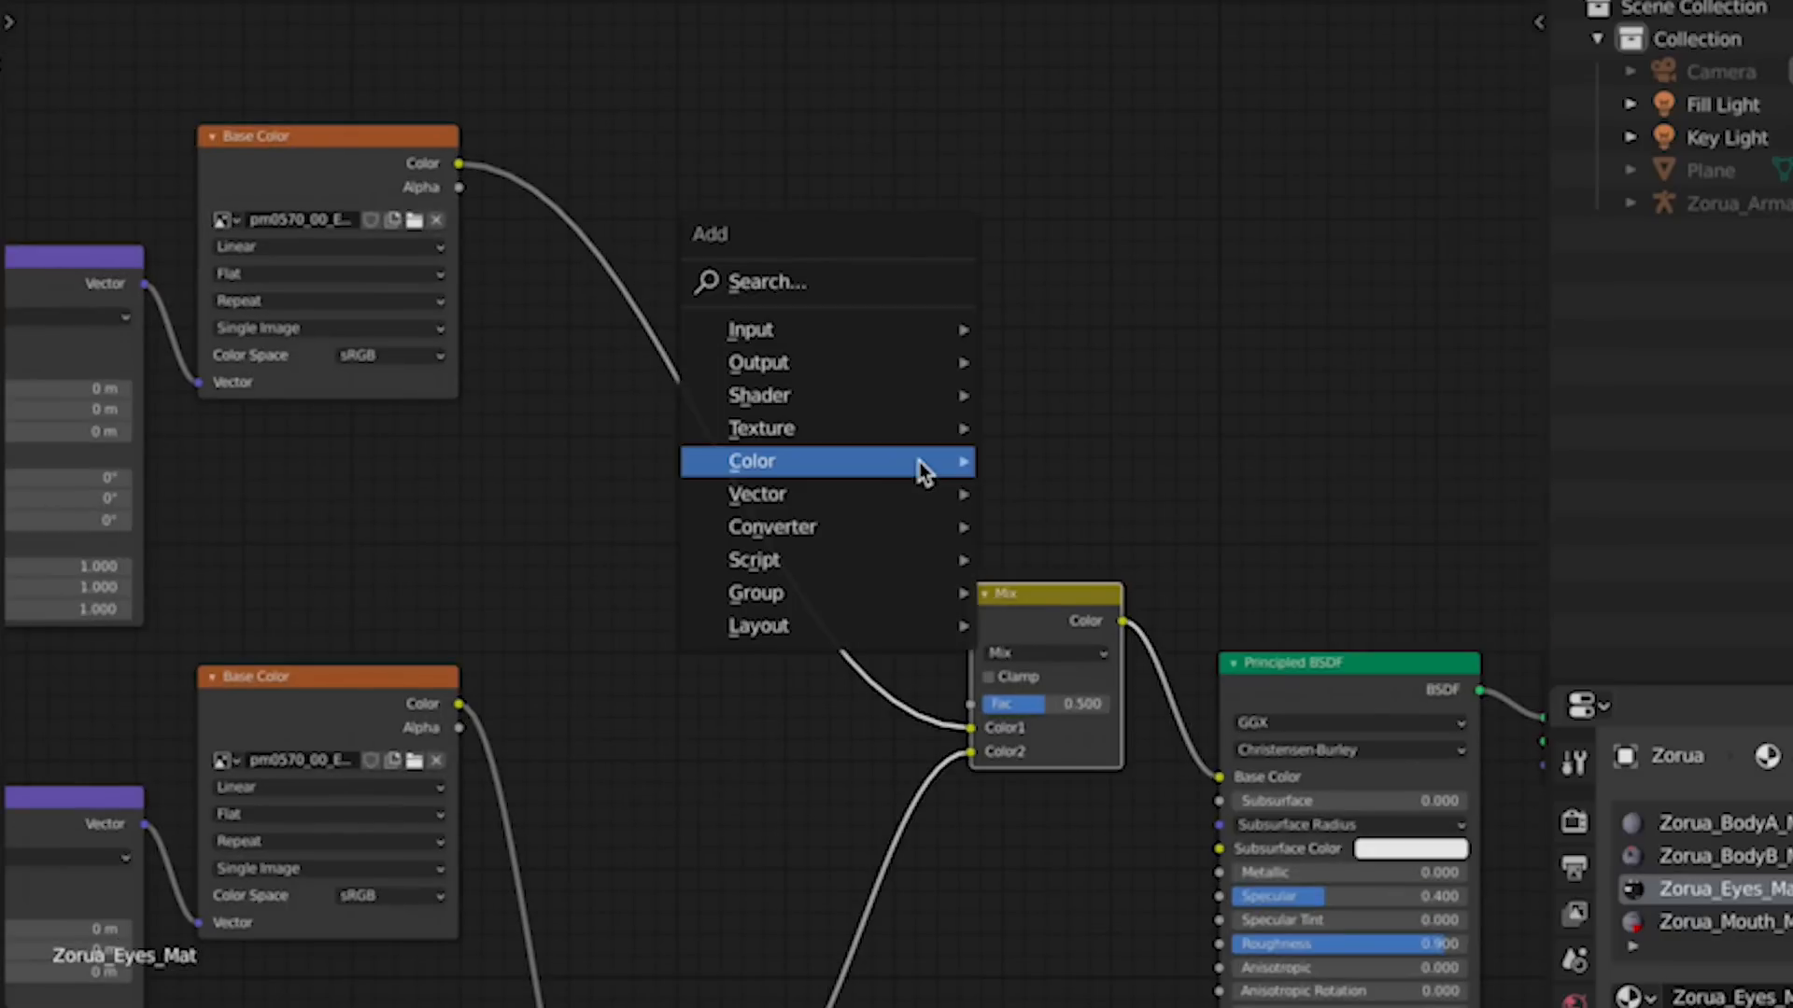
mouse_move(924, 471)
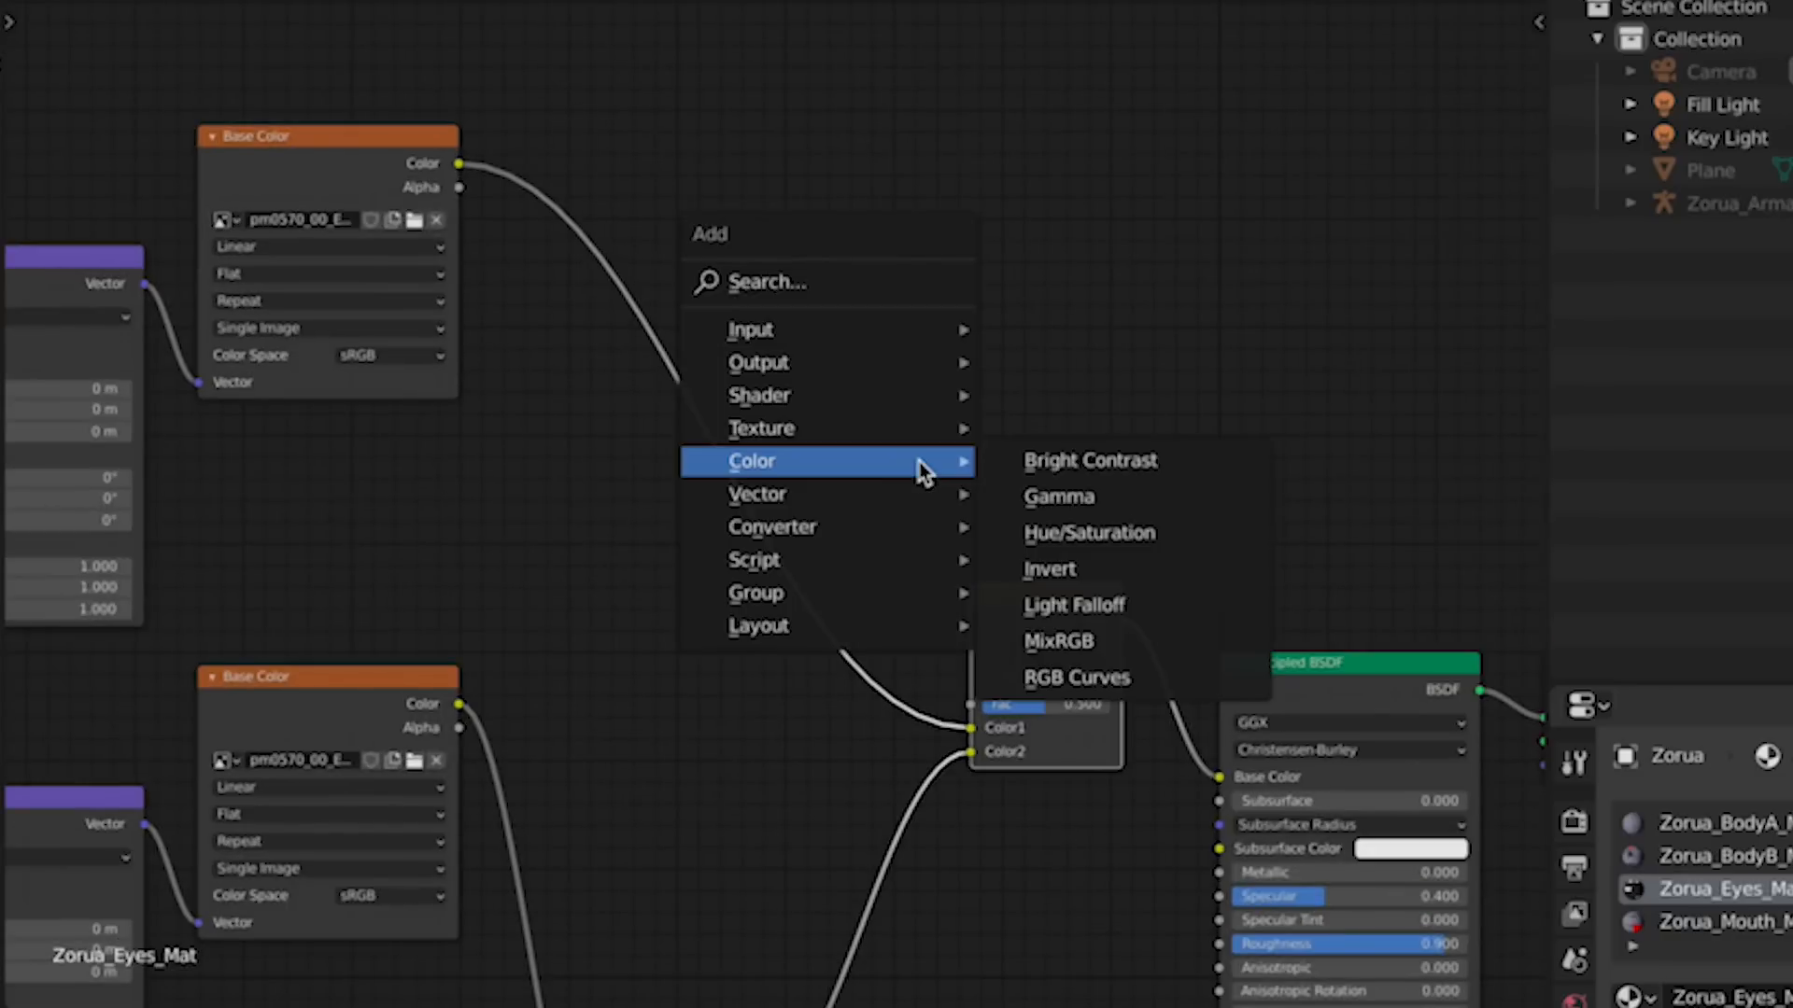
left_click(1100, 570)
left_click(633, 628)
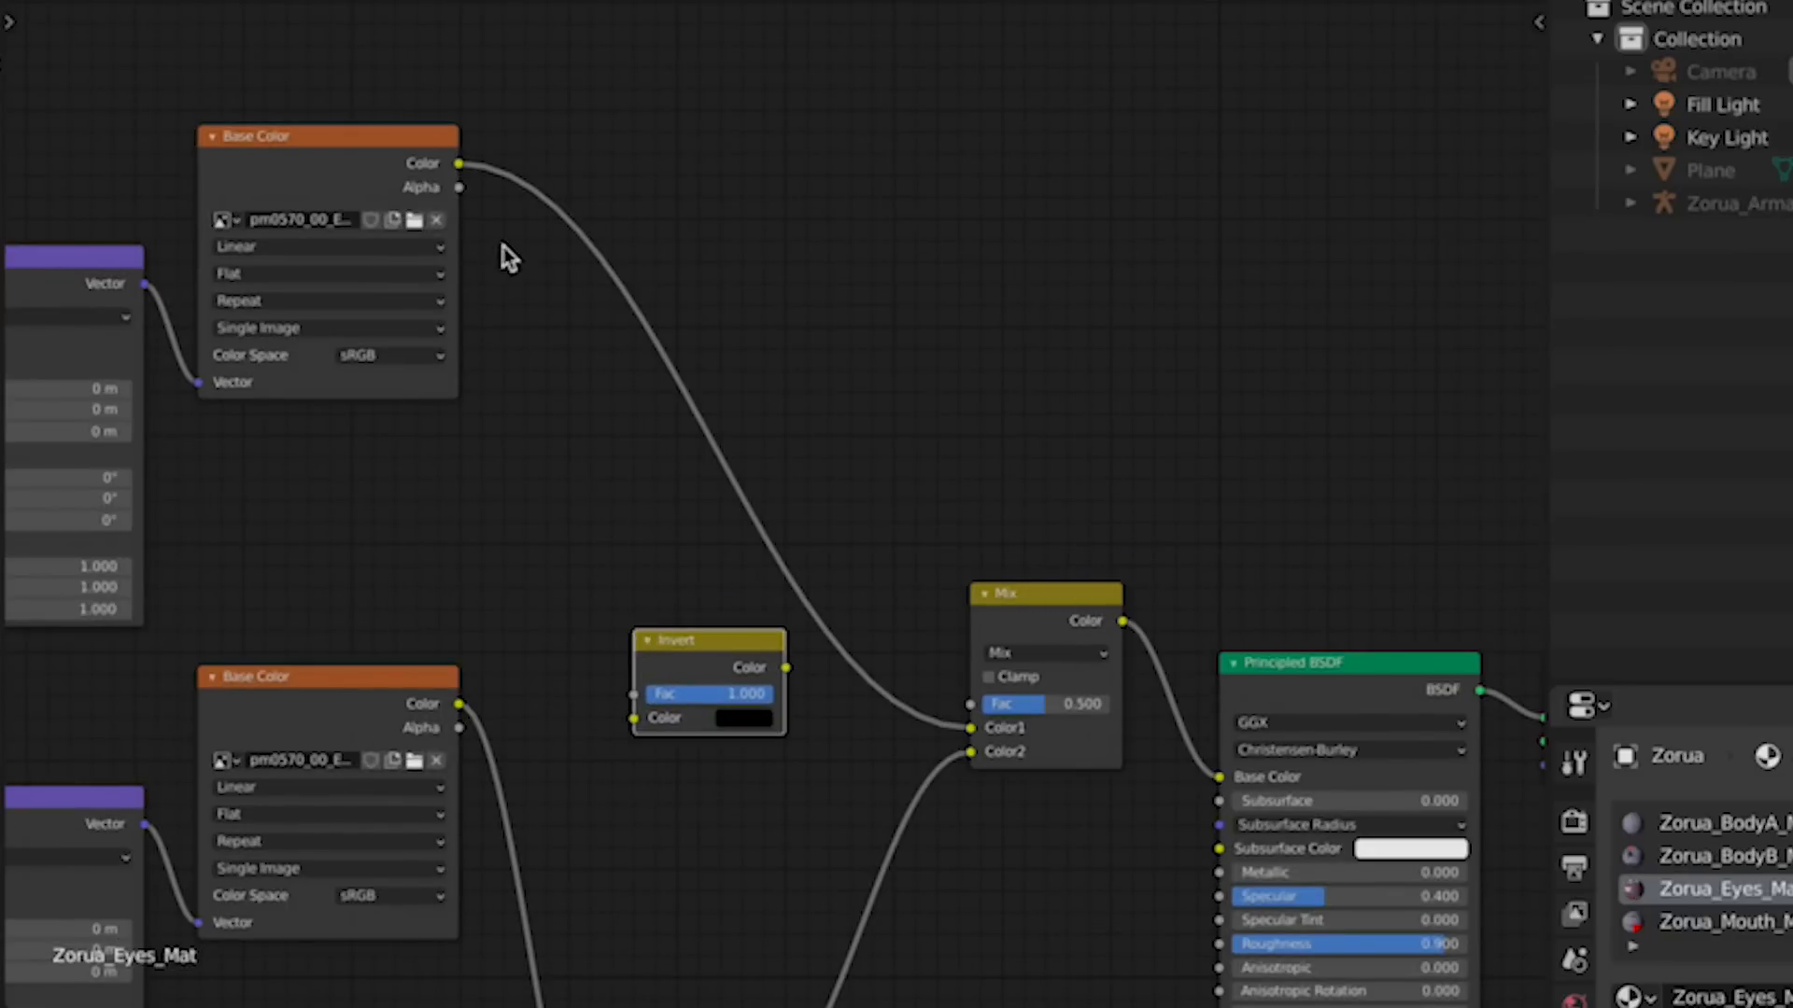
left_click_drag(461, 188, 635, 722)
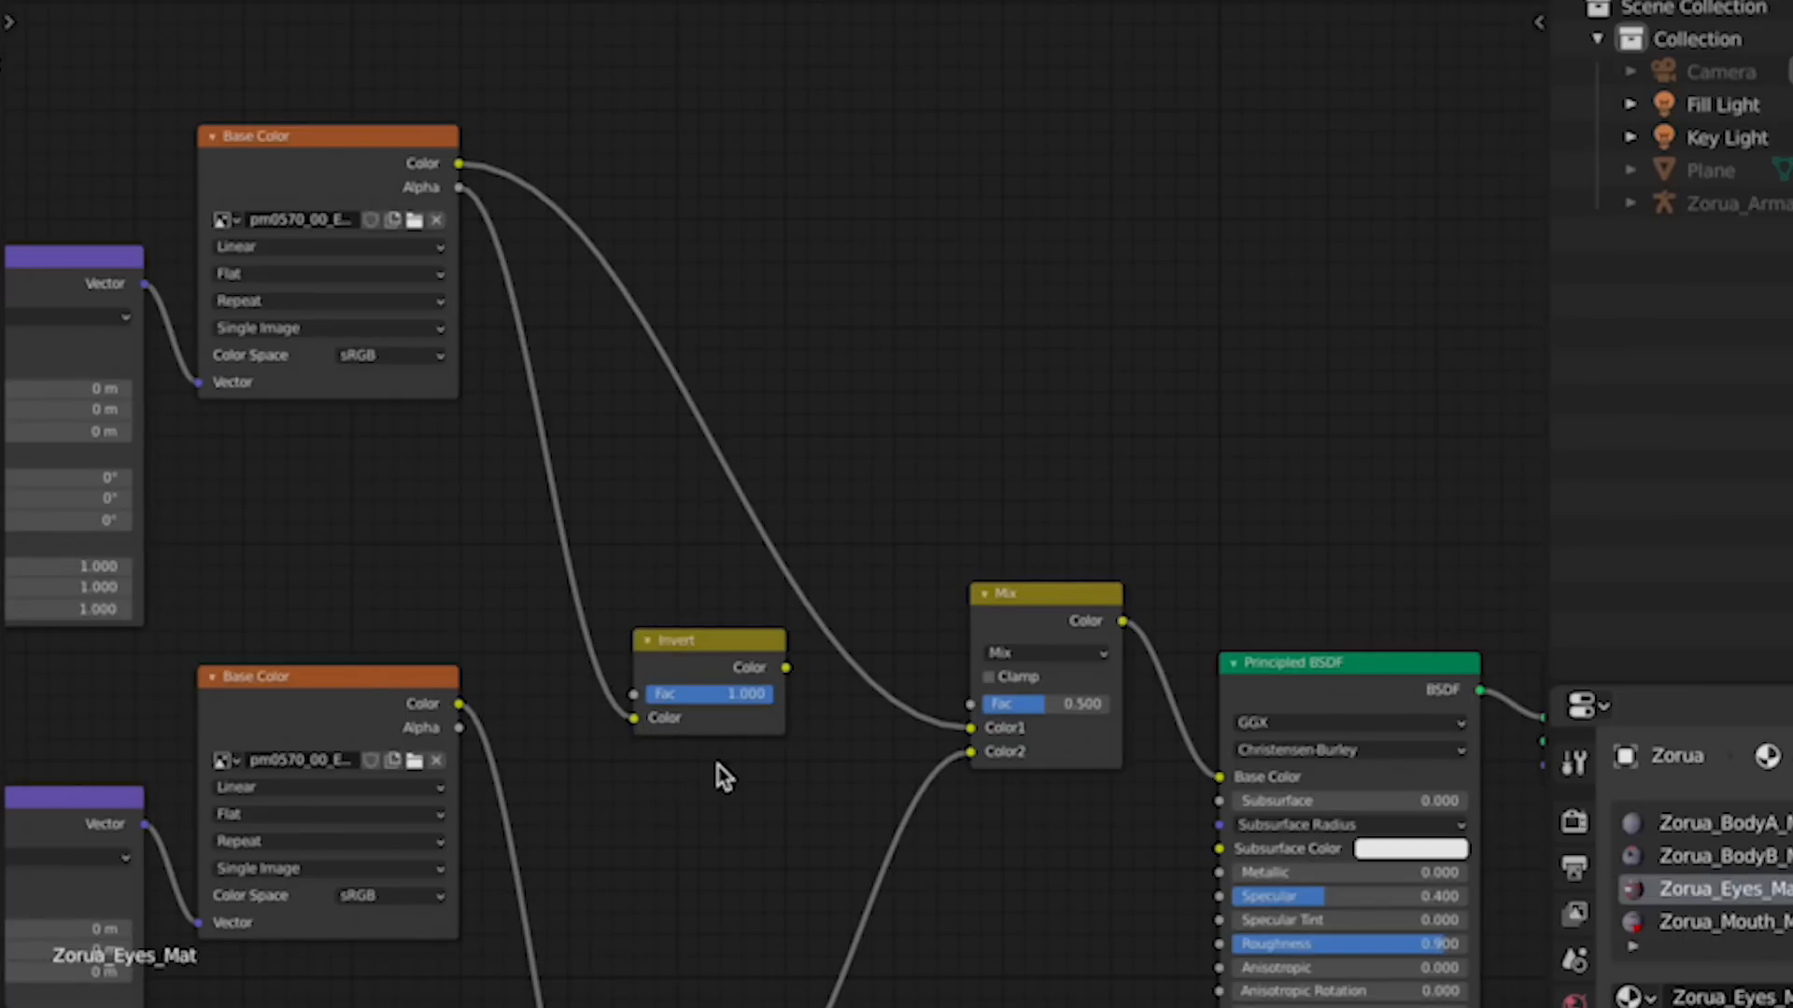
left_click_drag(786, 667, 971, 704)
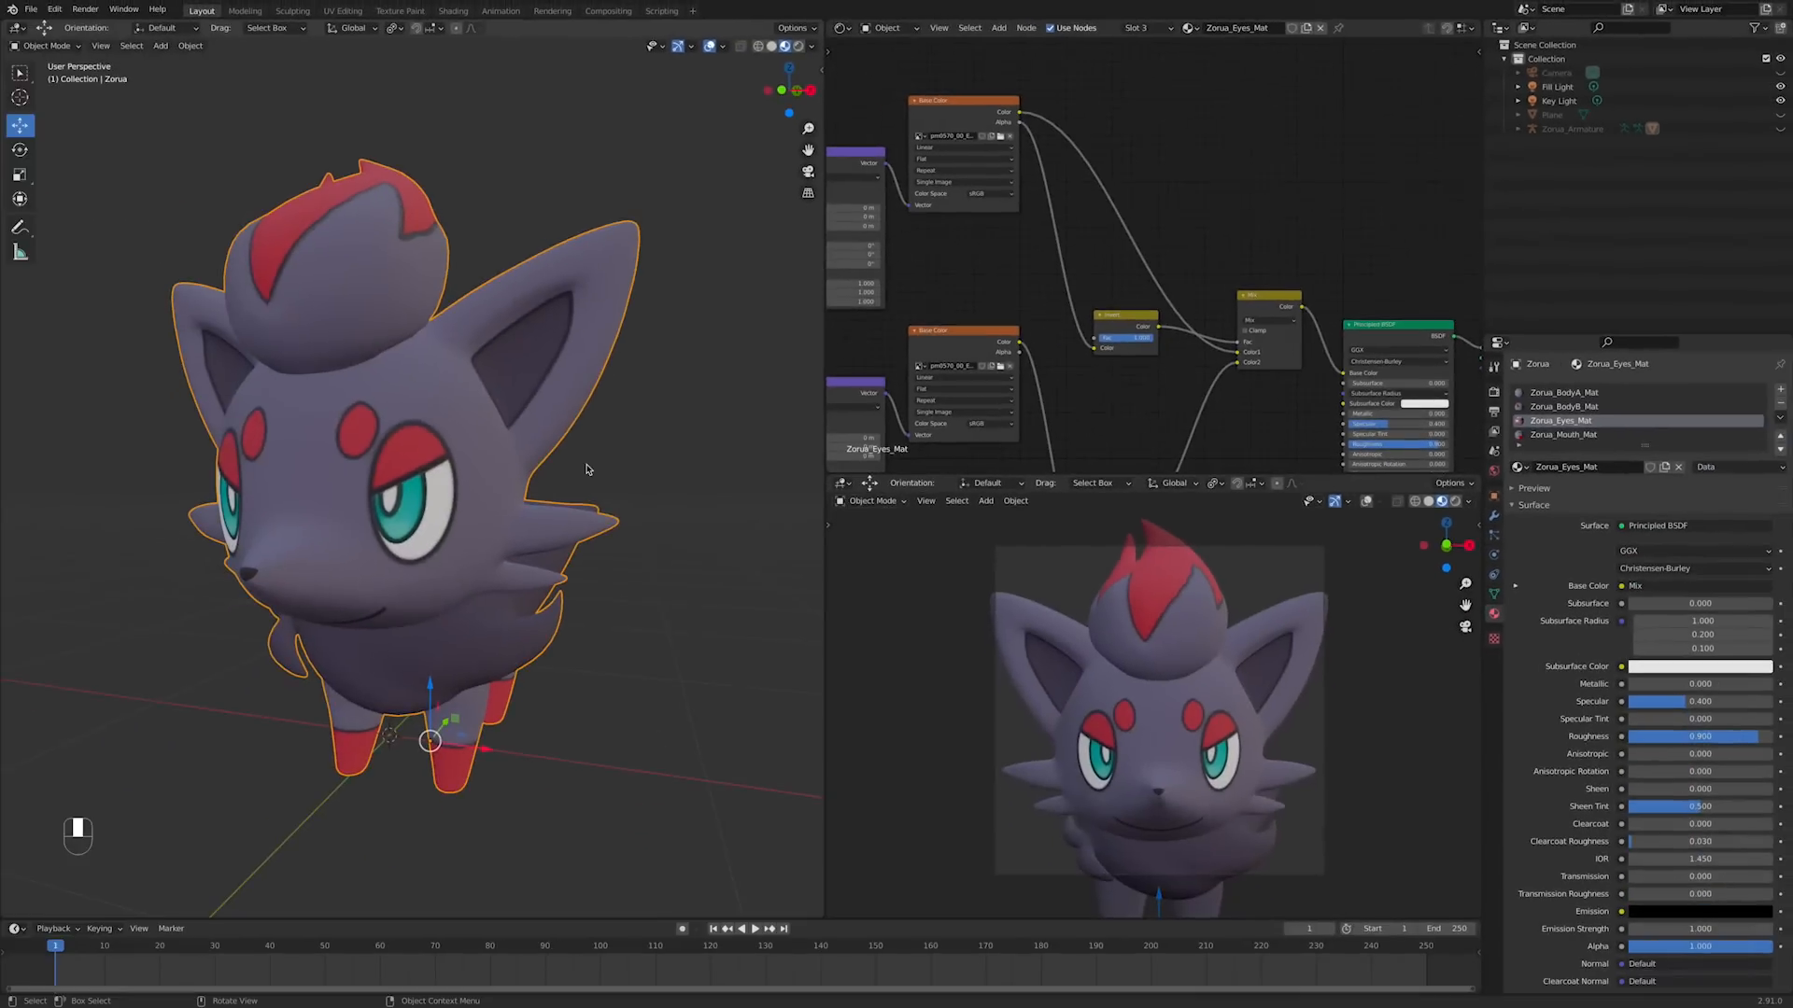
Step: Test moving the irises with the X and Y Location of the iris texture's Mapping node, and reset both to 0
scroll(587, 470, "down", 2)
middle_click_drag(588, 470, 636, 461)
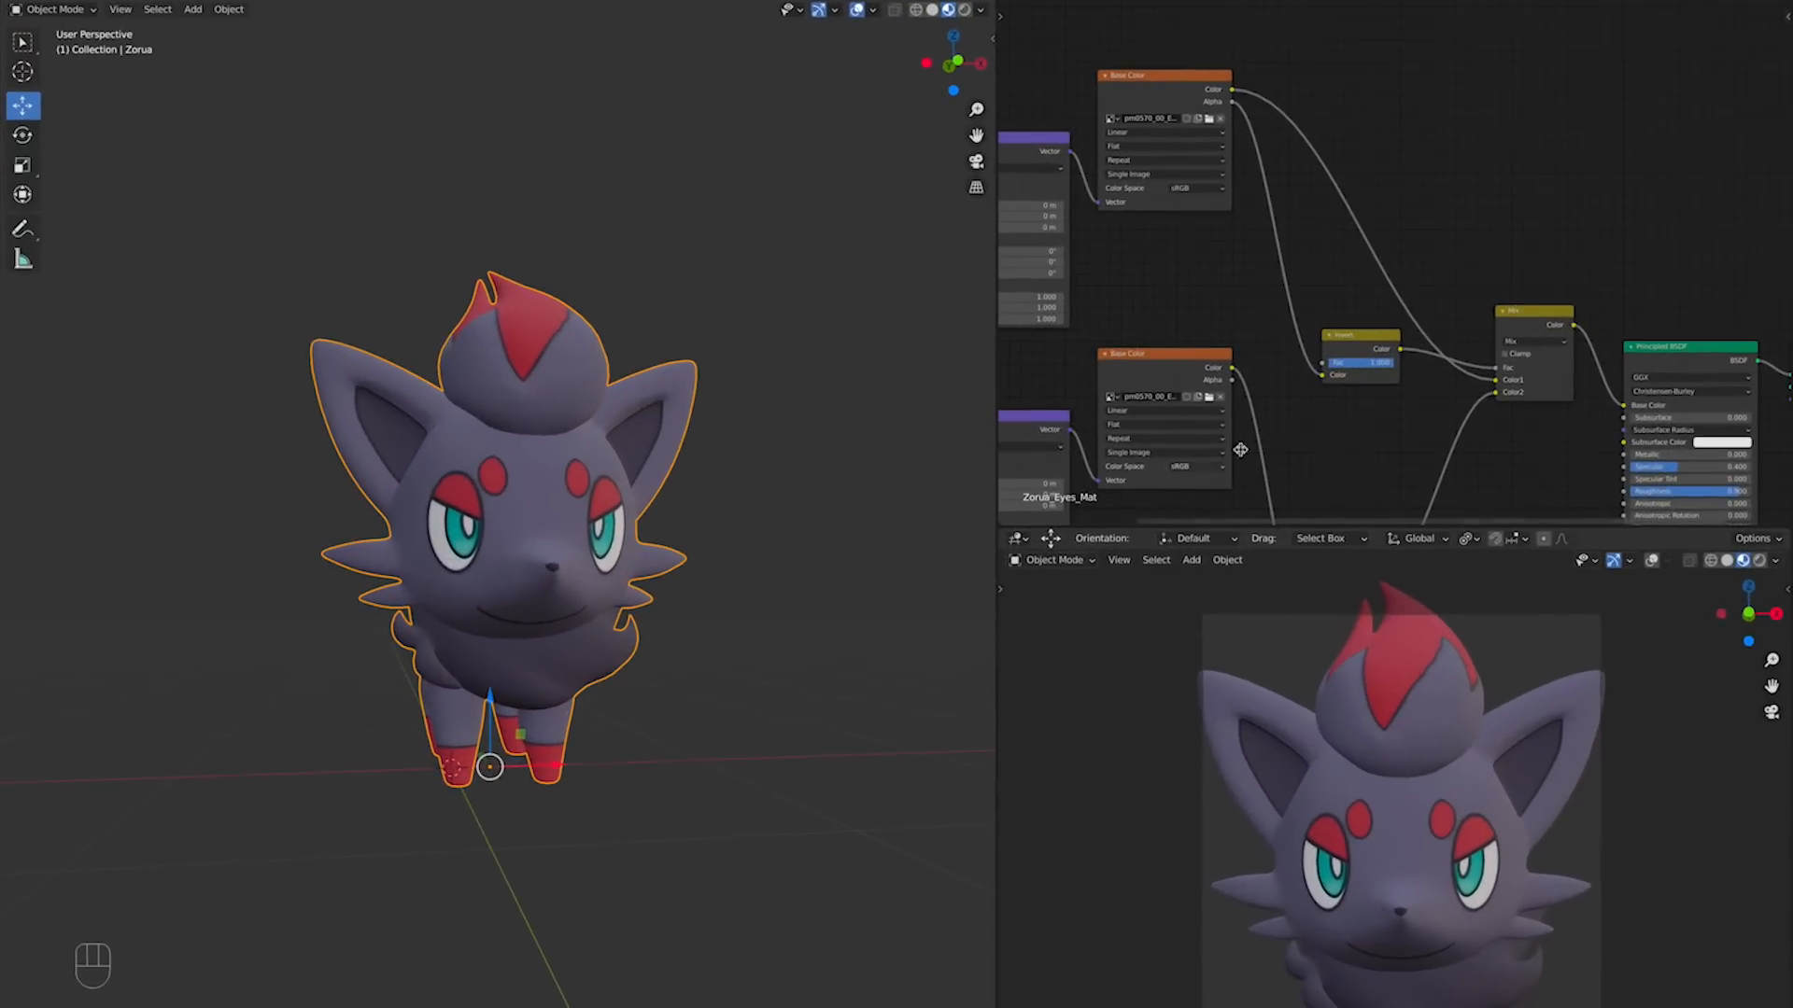
scroll(1136, 343, "down", 3)
middle_click_drag(1377, 368, 1487, 311)
scroll(1378, 392, "up", 8)
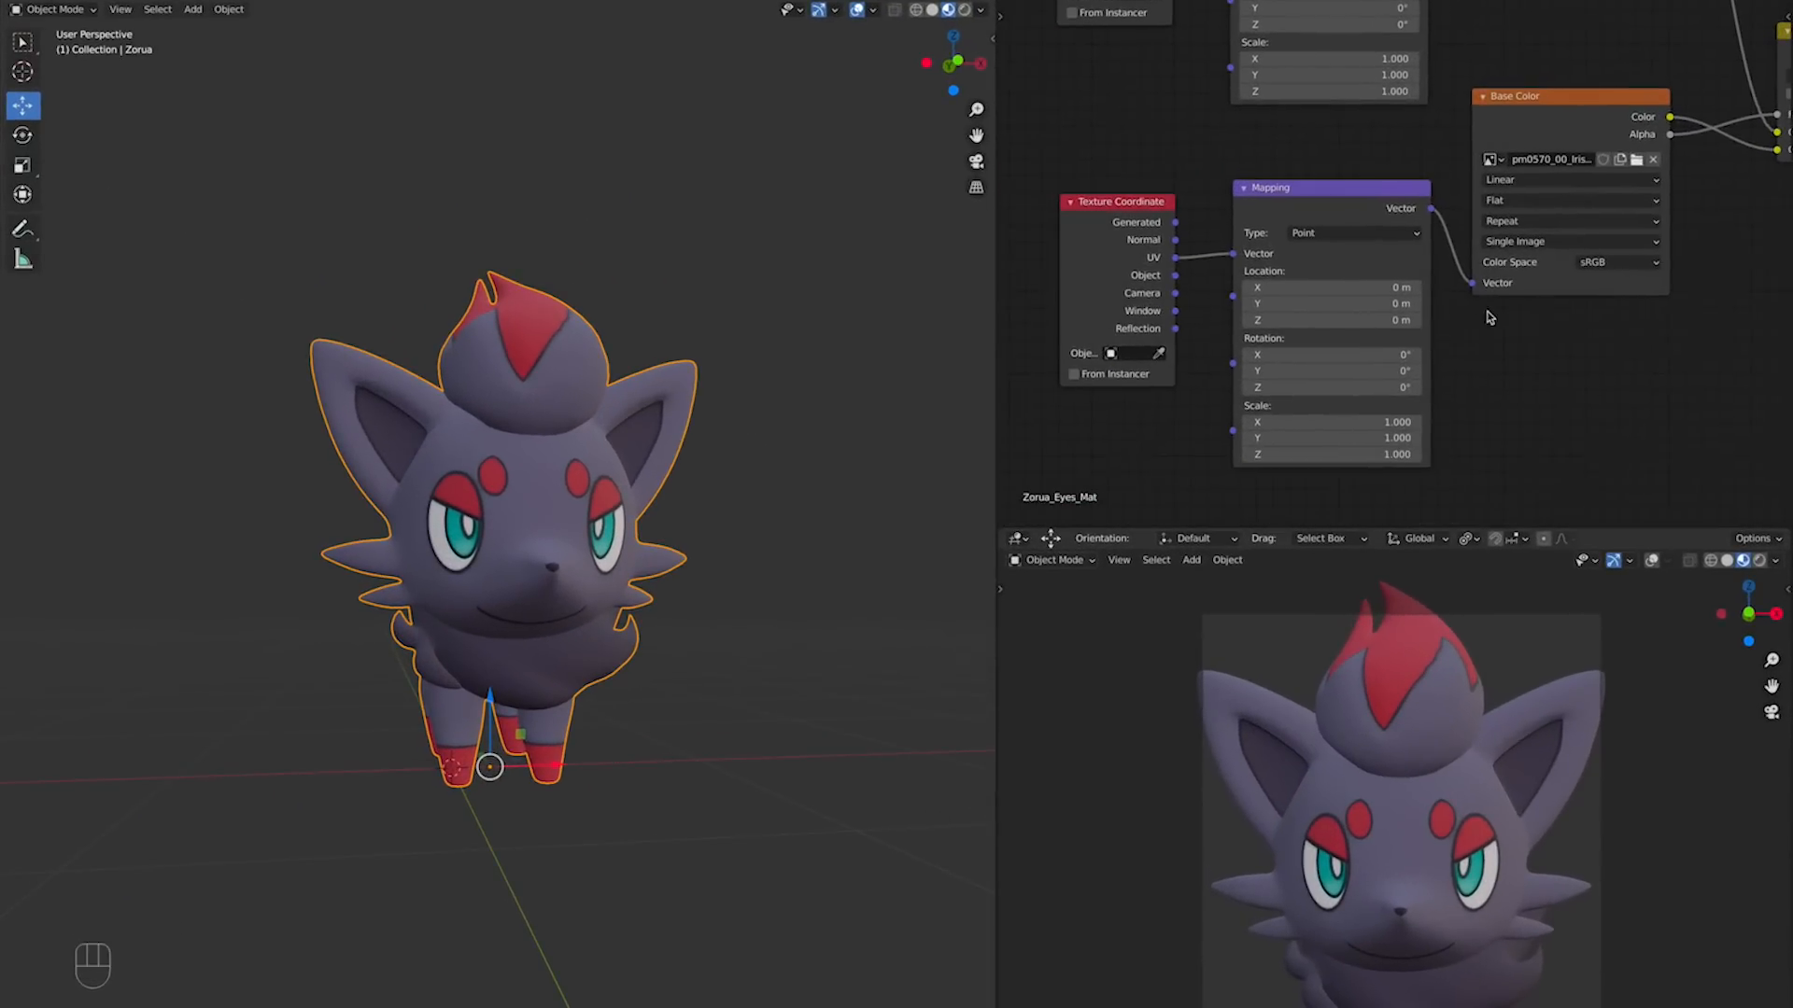
mouse_move(1382, 287)
left_mouse_down()
mouse_move(1428, 288)
mouse_move(1366, 269)
mouse_move(1345, 287)
mouse_move(1363, 288)
left_mouse_up()
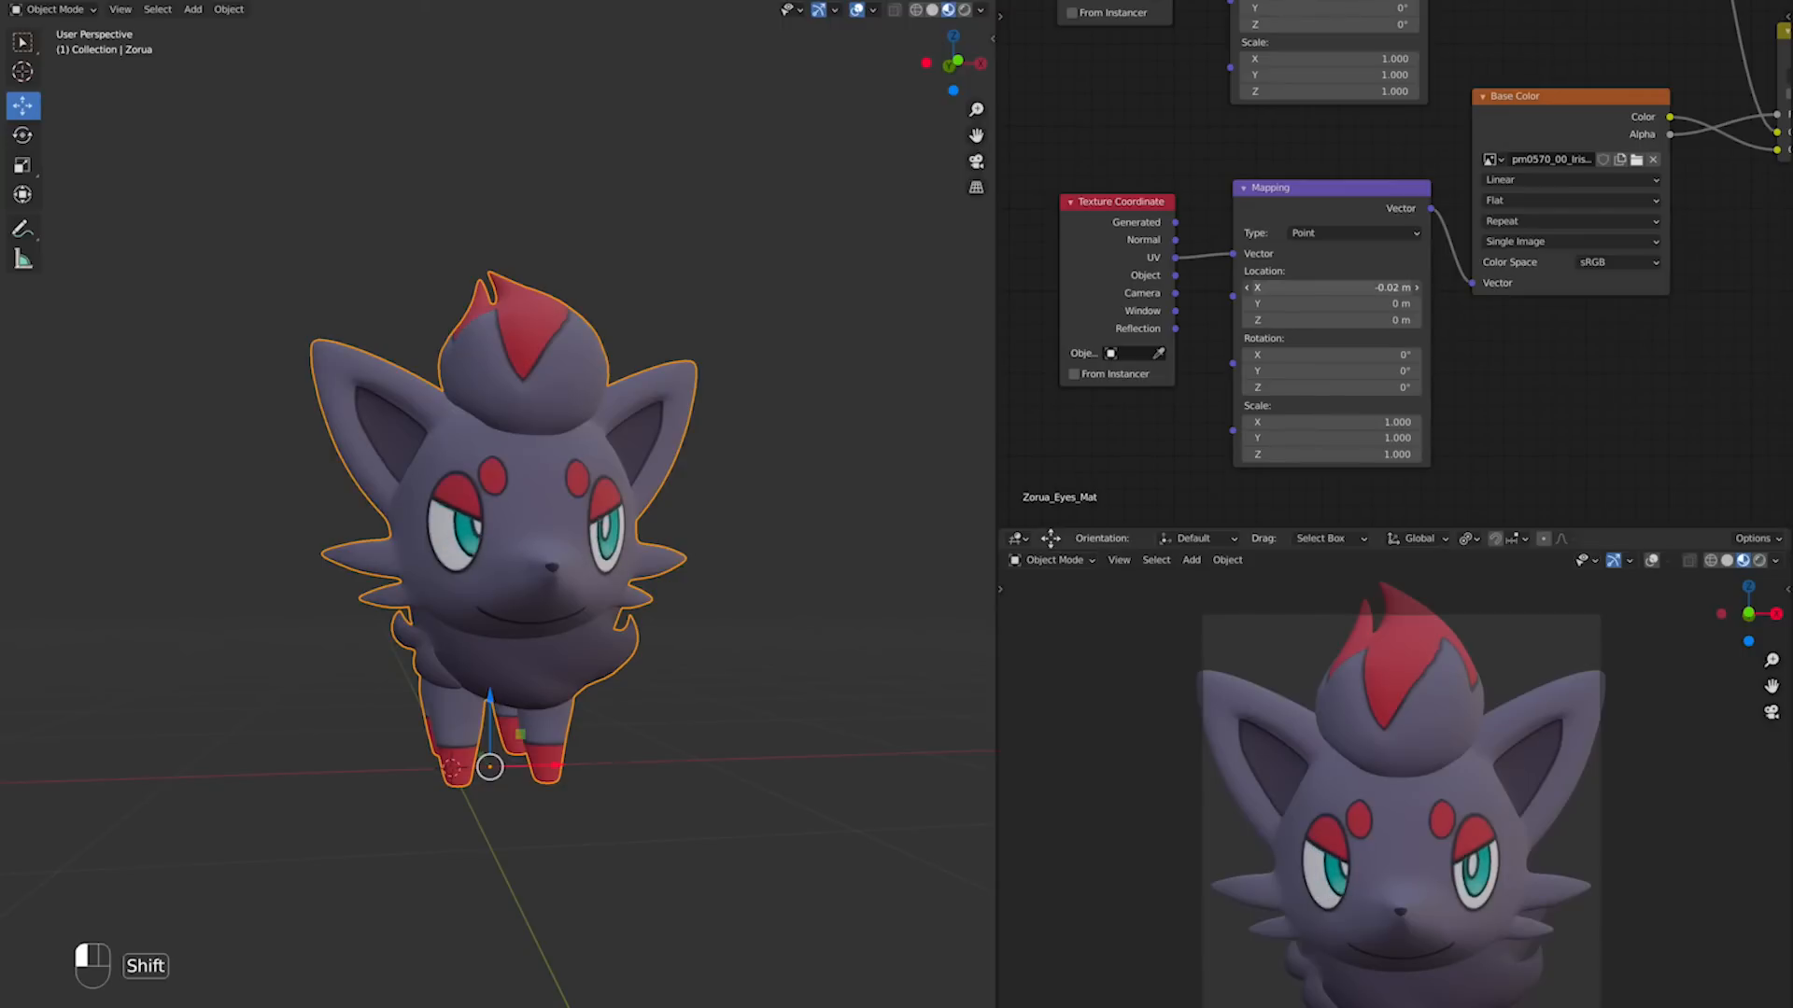
left_click(1350, 287)
type("0")
key("Return")
mouse_move(1344, 303)
left_mouse_down("shift")
mouse_move(1356, 288)
mouse_move(1339, 304)
left_mouse_up("shift")
type("0")
key("Return")
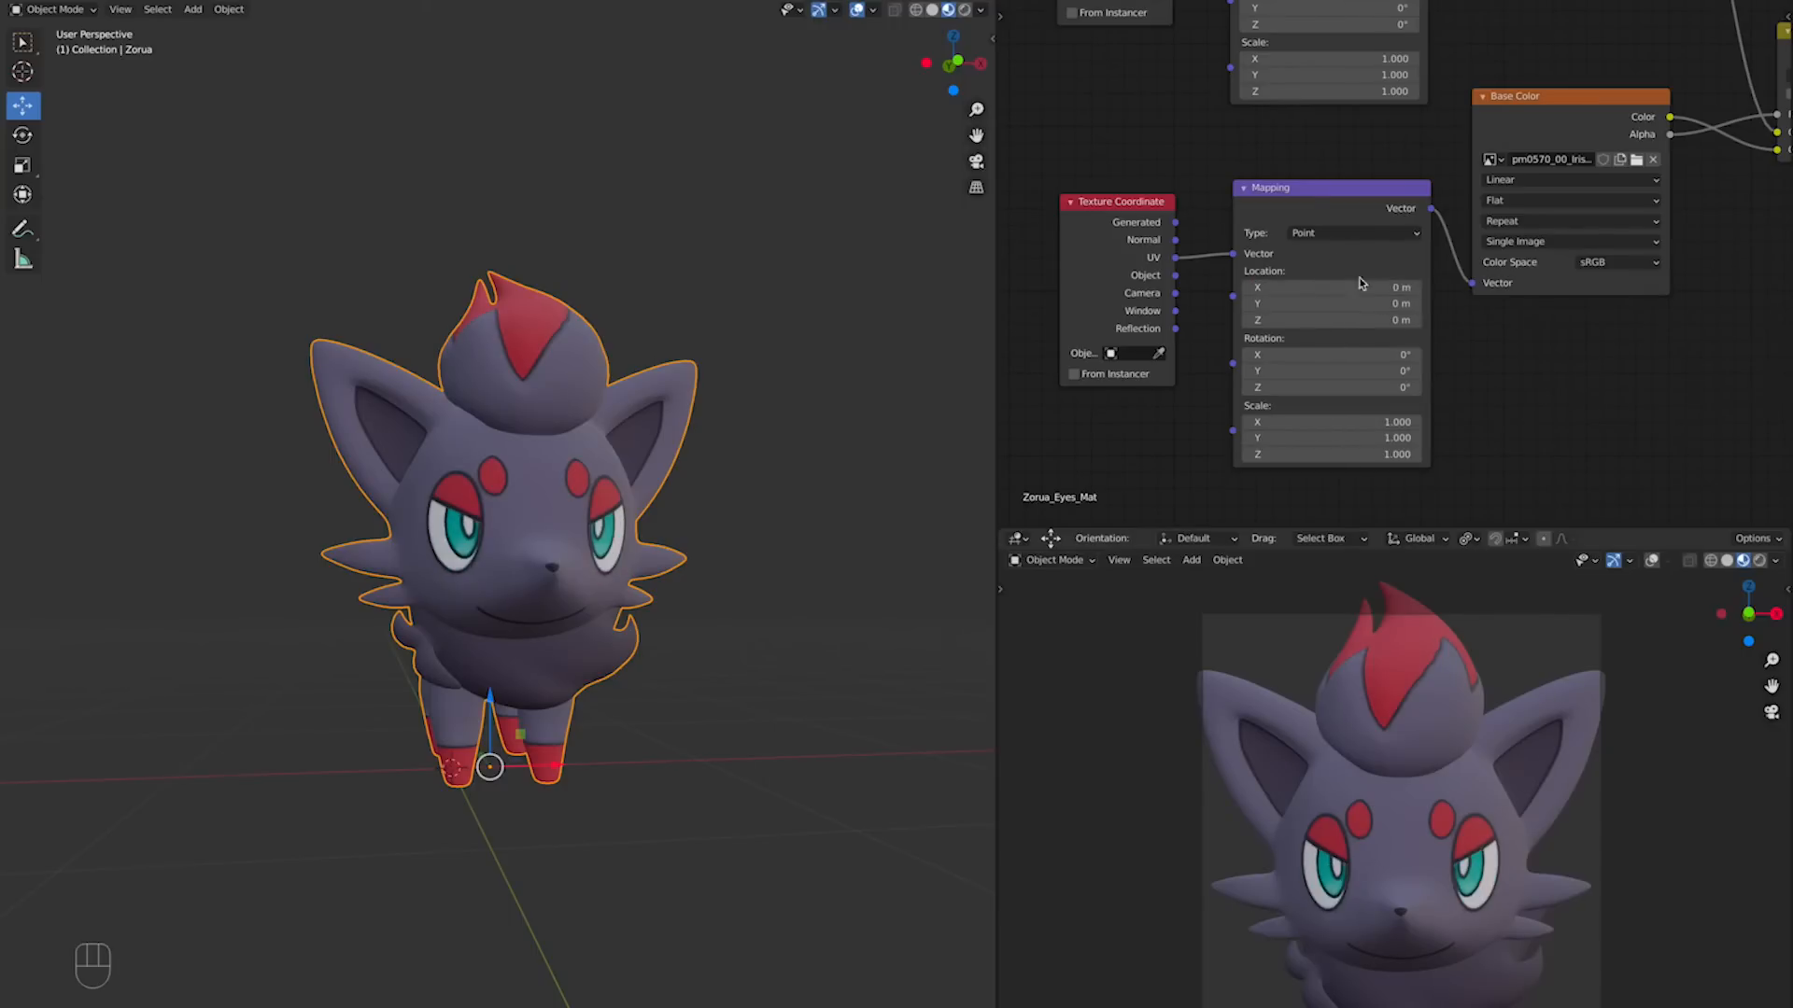
Step: Delete the uppermost and lowermost Texture Coordinate nodes, keeping only the middle one
scroll(1518, 428, "down", 10)
middle_click_drag(1536, 362, 1455, 481)
scroll(1456, 481, "down", 2)
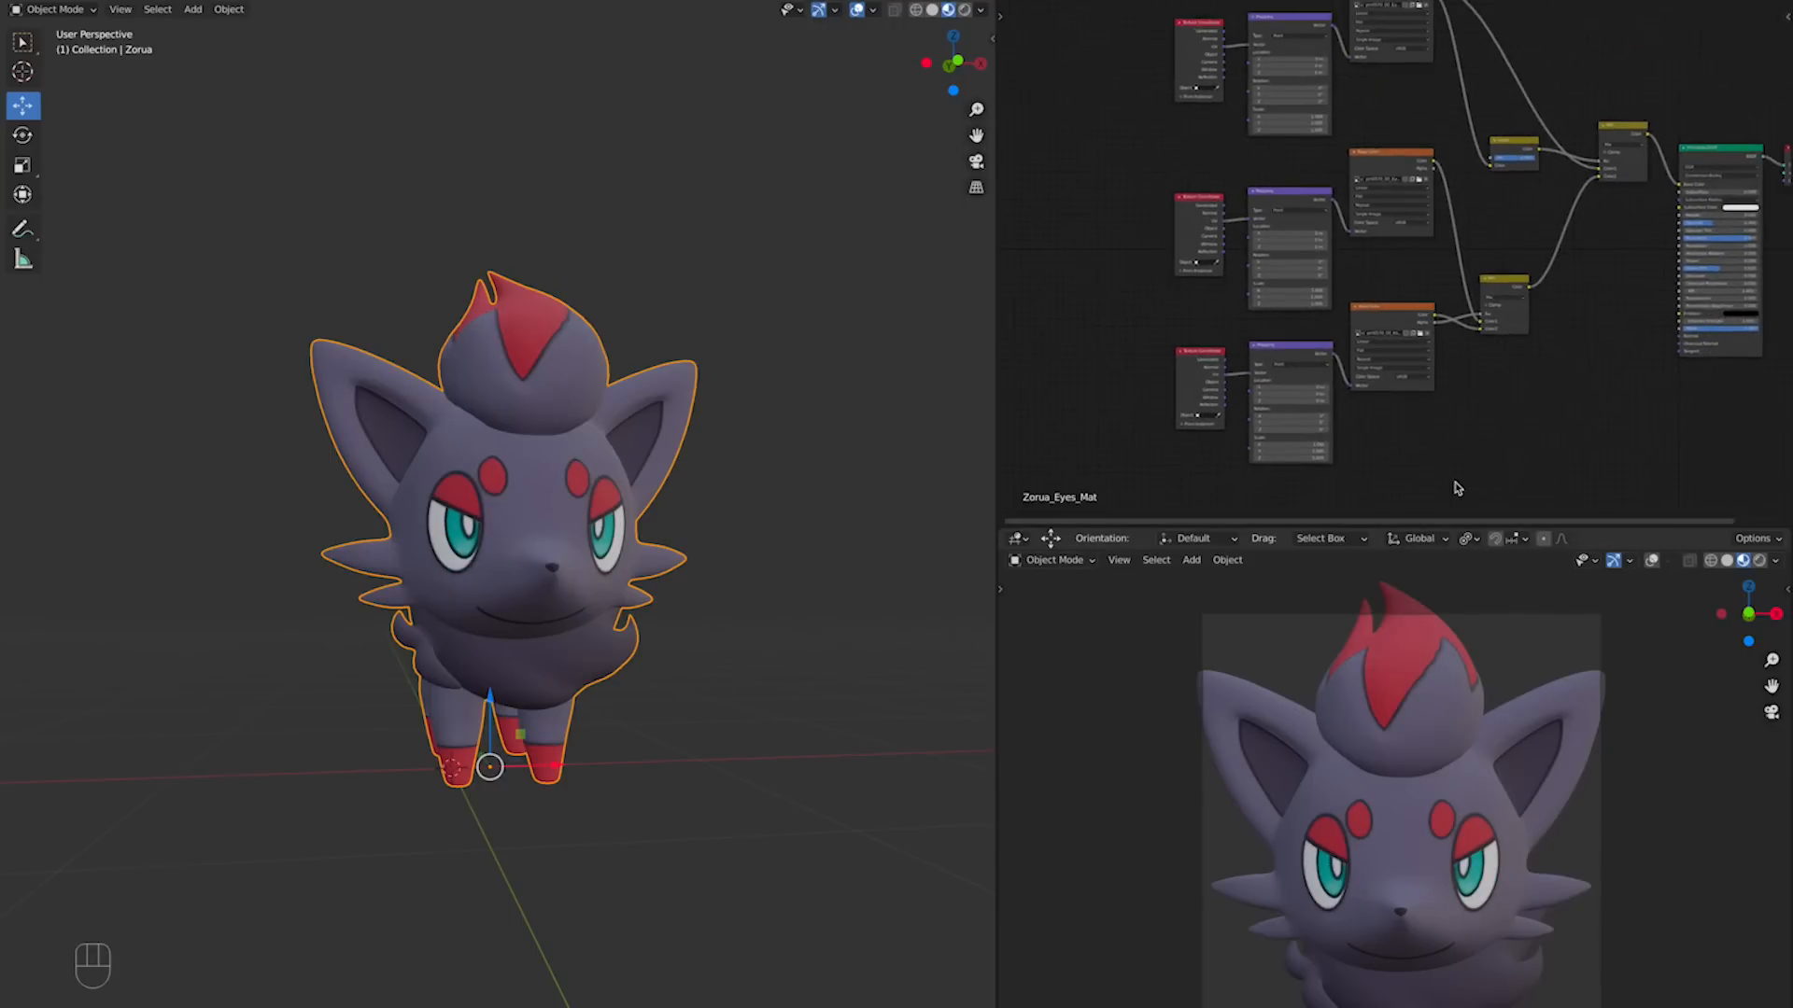
middle_click_drag(1461, 409, 1454, 436)
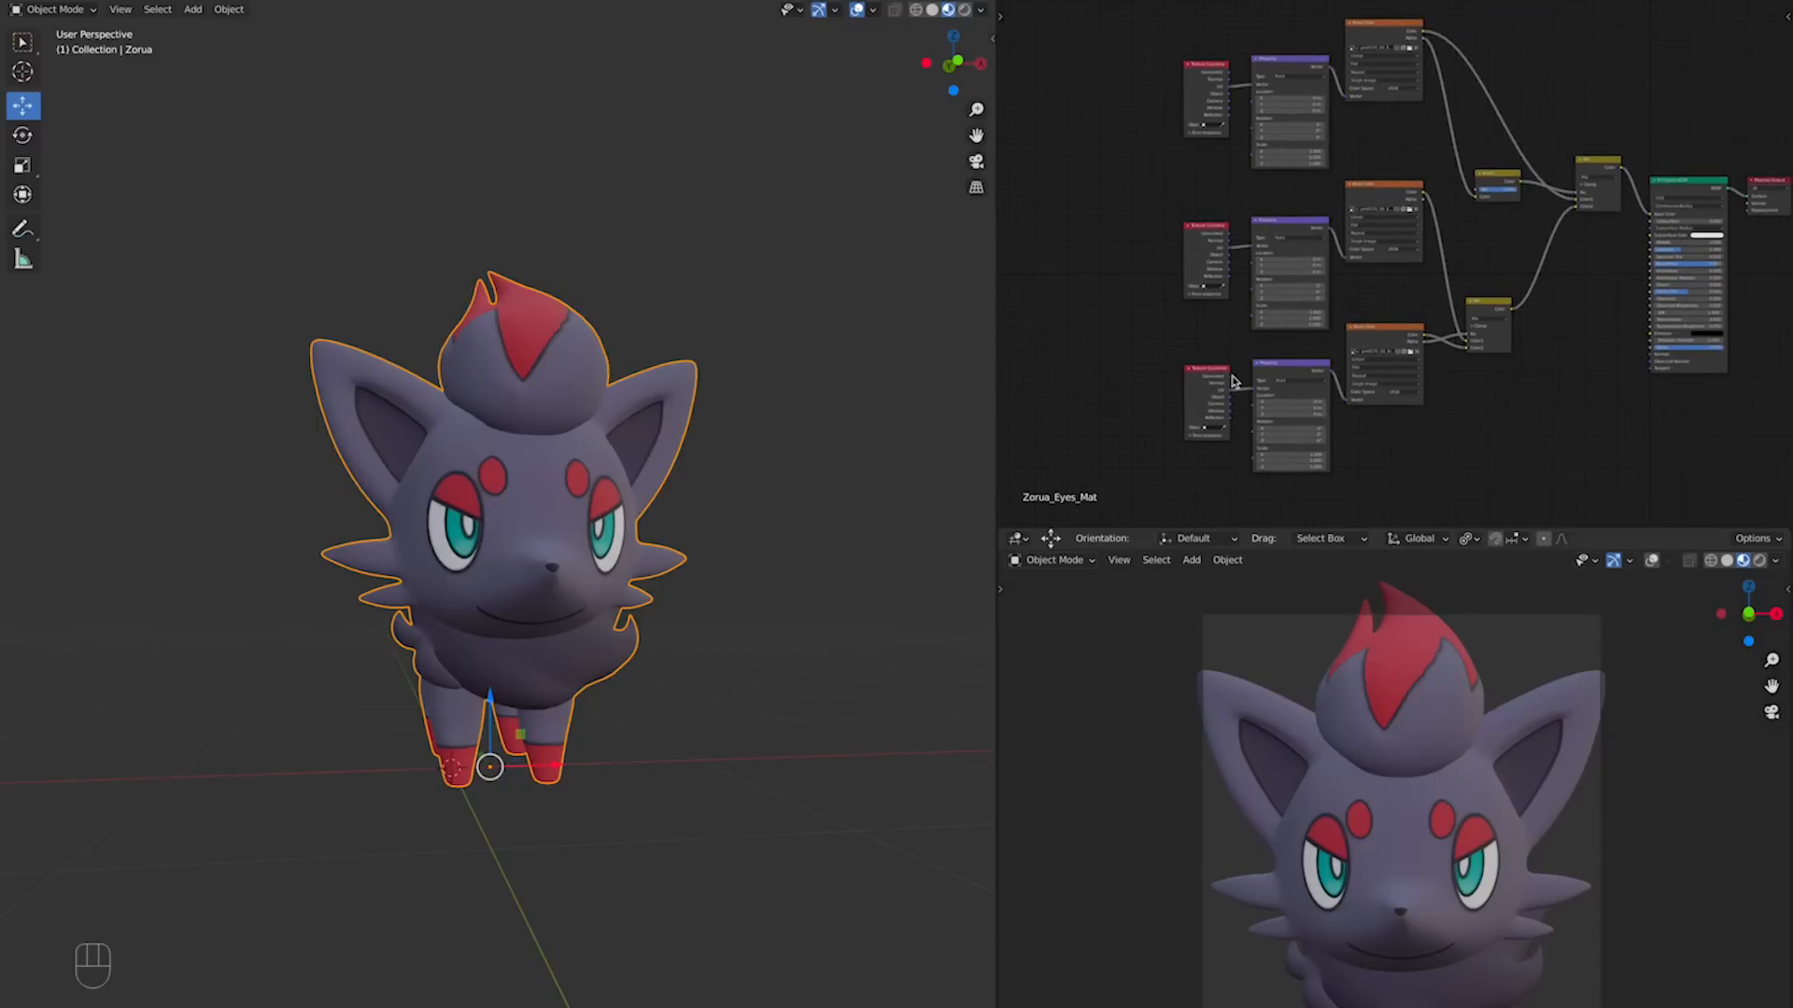
left_click(1207, 390)
key("x")
left_click(1205, 102)
key("x")
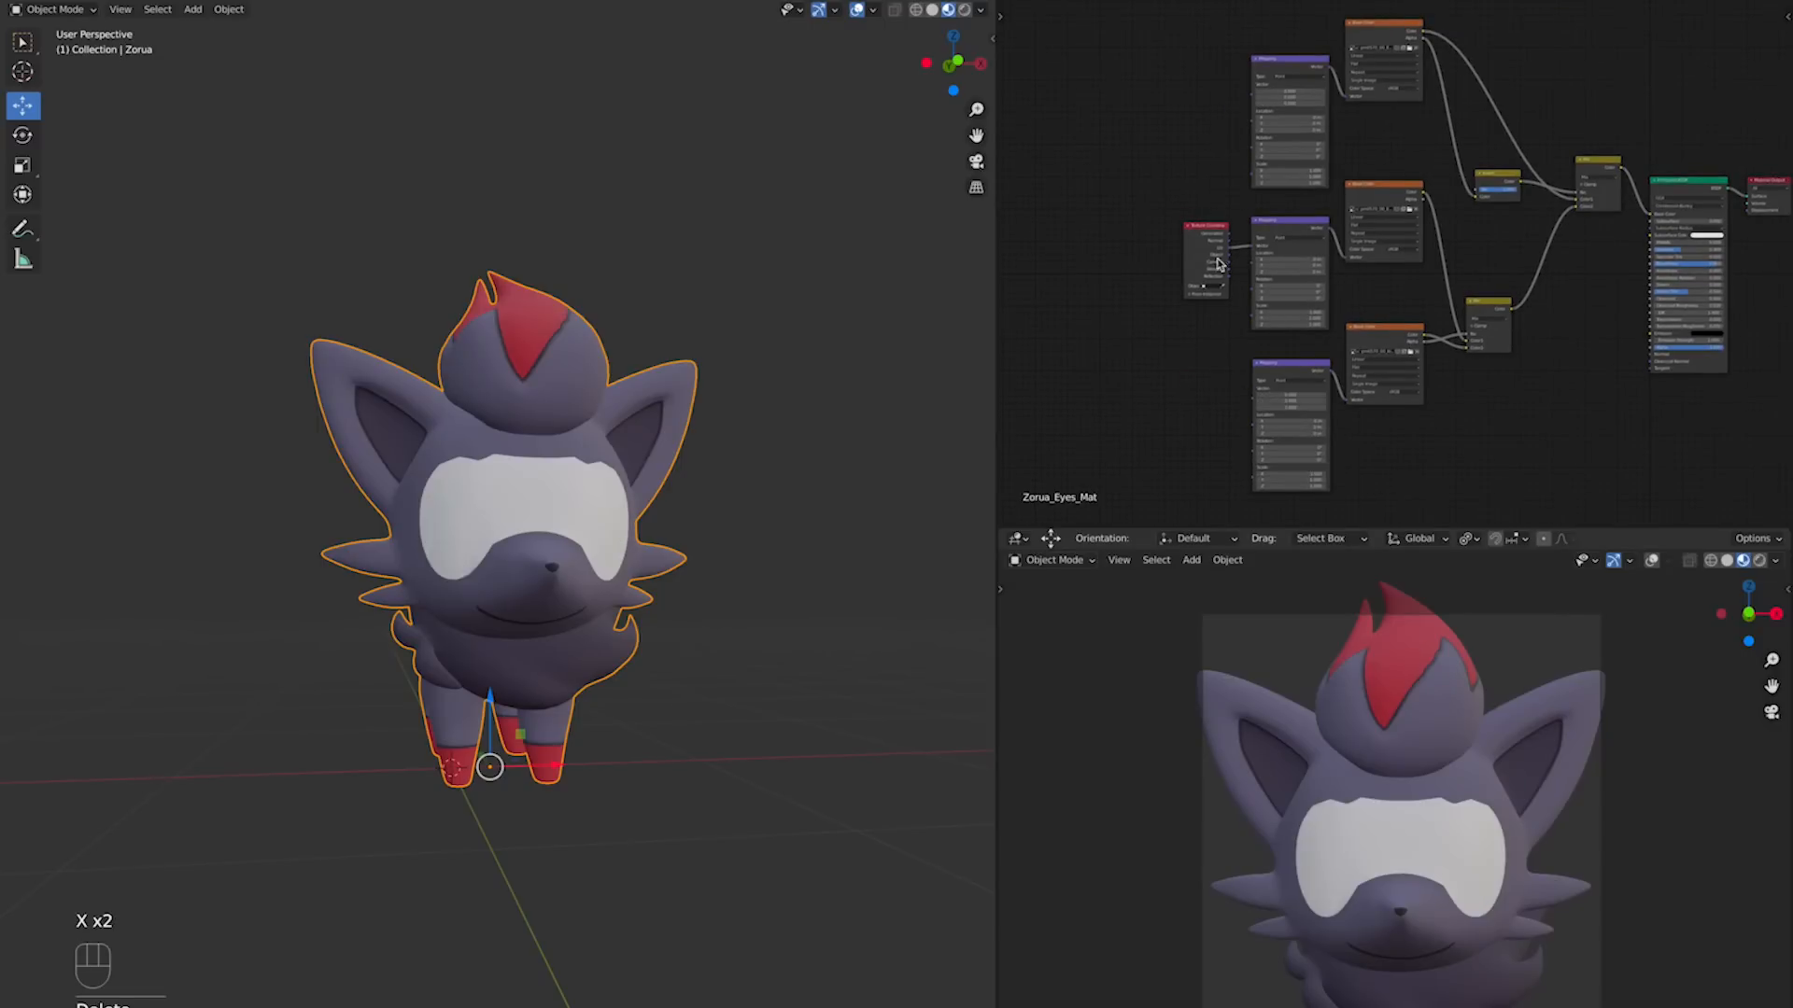
Step: Delete the uppermost Mapping node and feed both the eye texture and the eye background texture from the remaining upper Mapping node
middle_click_drag(1227, 266, 1391, 312)
left_click(1443, 198)
key("x")
left_click_drag(1368, 296, 1247, 301)
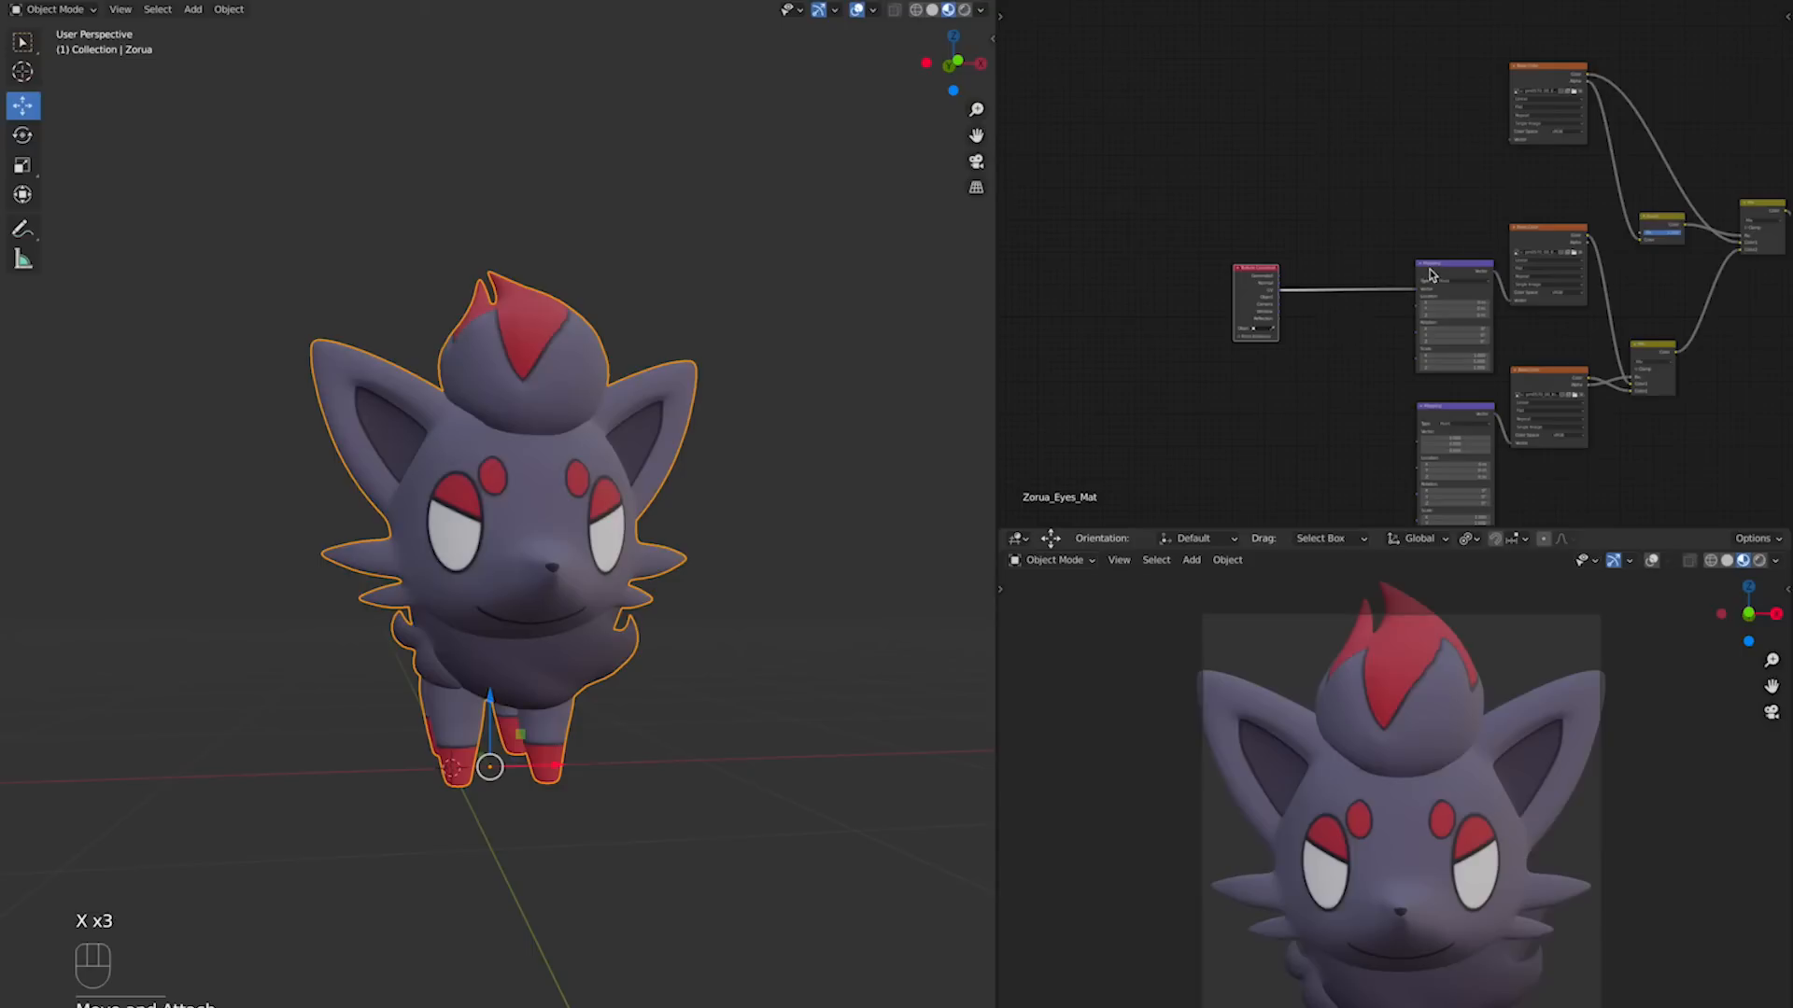
left_click_drag(1452, 271, 1509, 142)
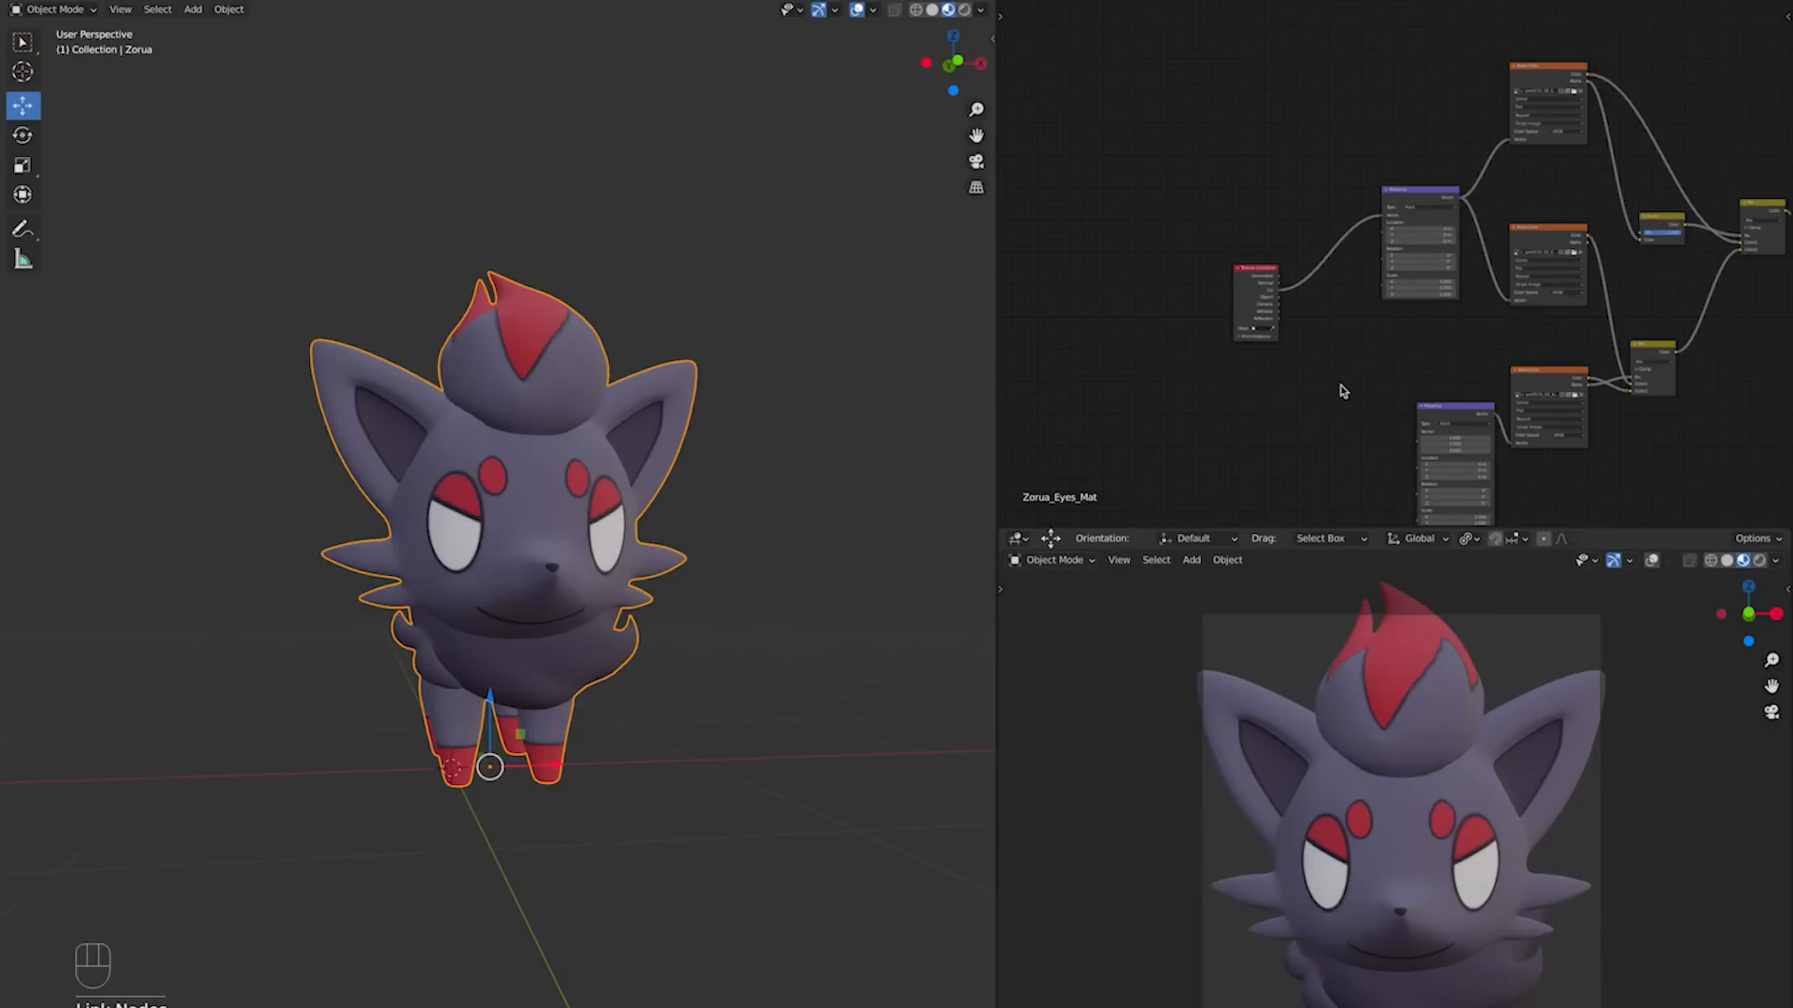
Step: Connect the Texture Coordinate node's UV output to the iris Mapping node's Vector input
middle_click_drag(1337, 387, 1331, 346)
left_click_drag(1273, 250, 1401, 367)
left_click_drag(1400, 366, 1403, 367)
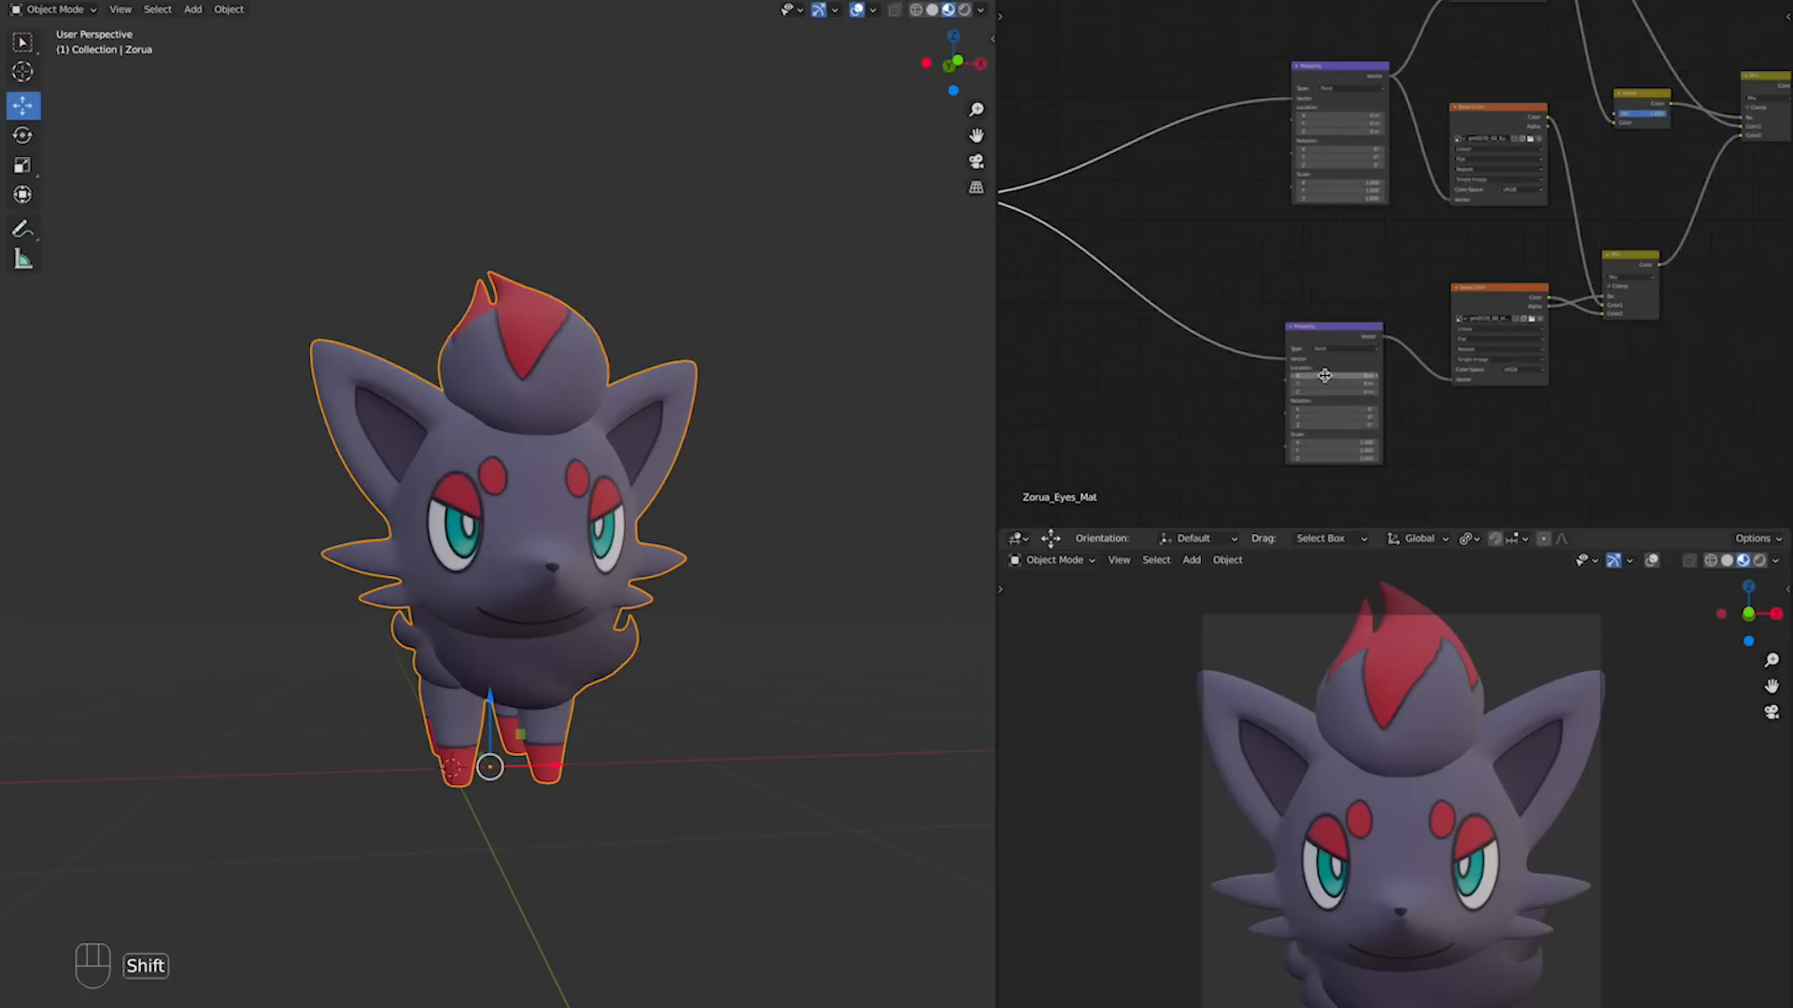
Step: Test shifting the irises and the whole eyes with the Location values of their Mapping nodes, reverting each change
mouse_move(1326, 375)
left_mouse_down("shift")
mouse_move(1302, 376)
mouse_move(1354, 375)
left_mouse_up("shift")
right_click(1346, 375)
middle_click_drag(1347, 125, 1363, 227)
left_click(1362, 227)
key("Return")
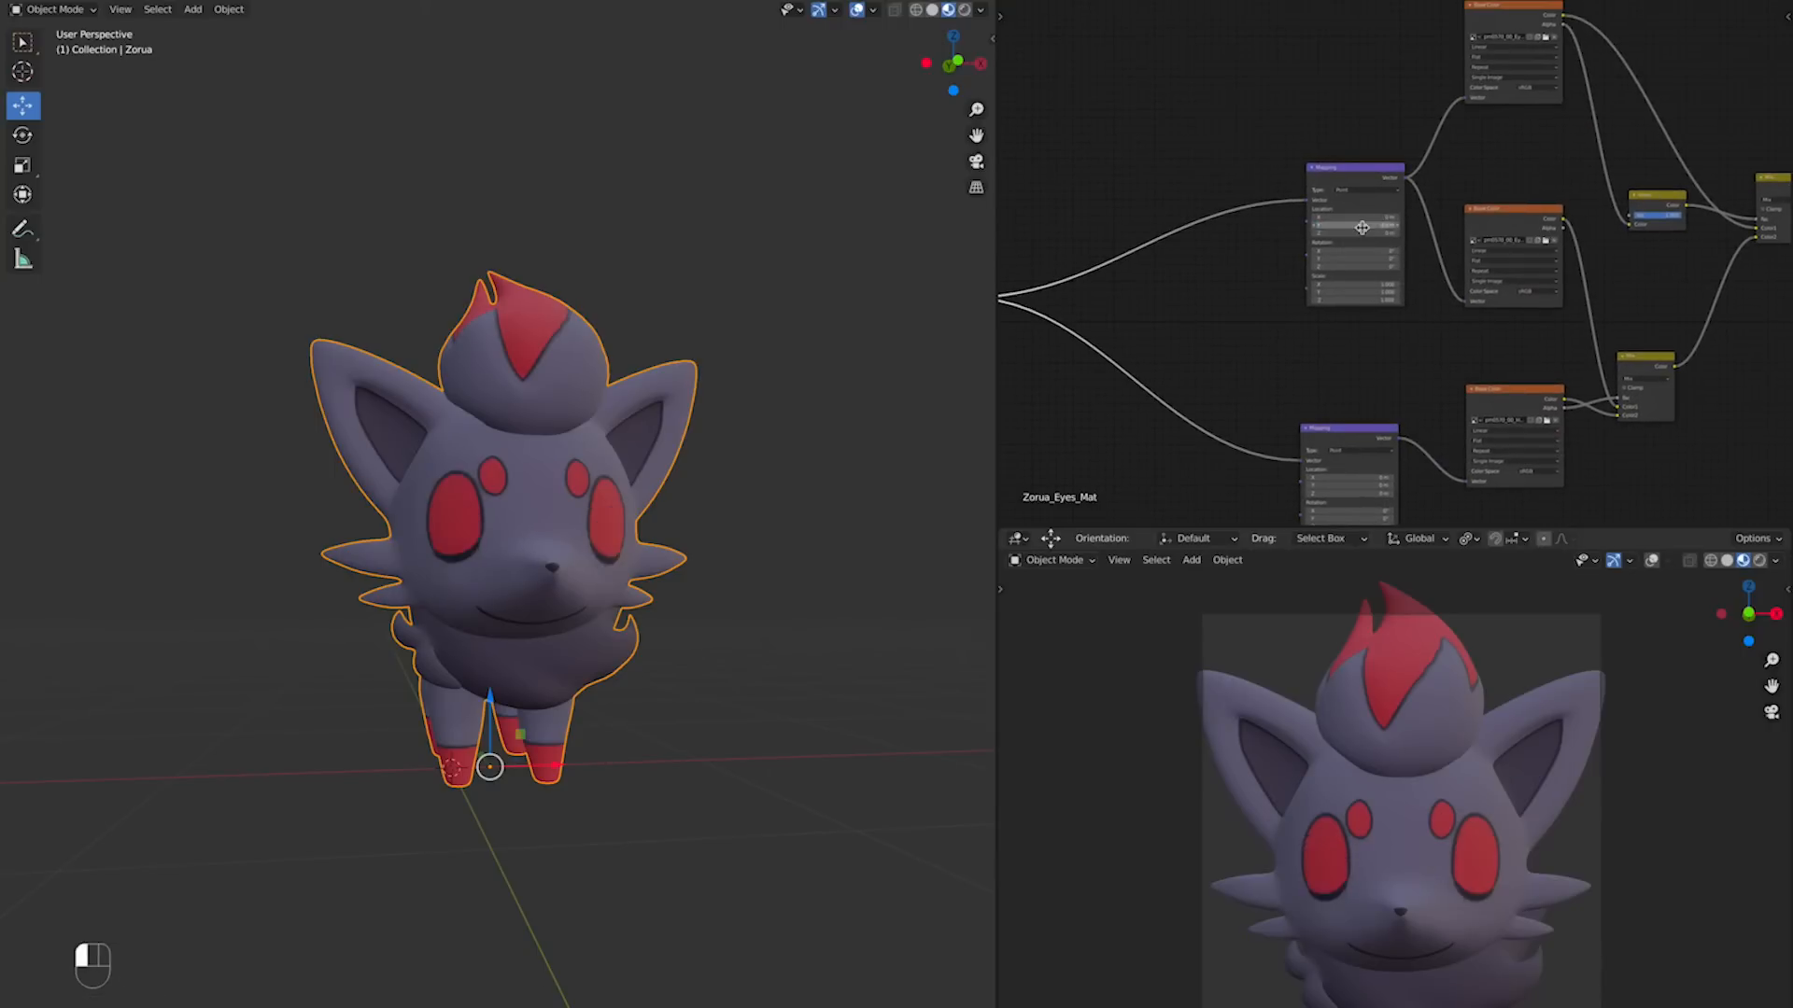
key("ctrl+z")
left_click(1370, 217)
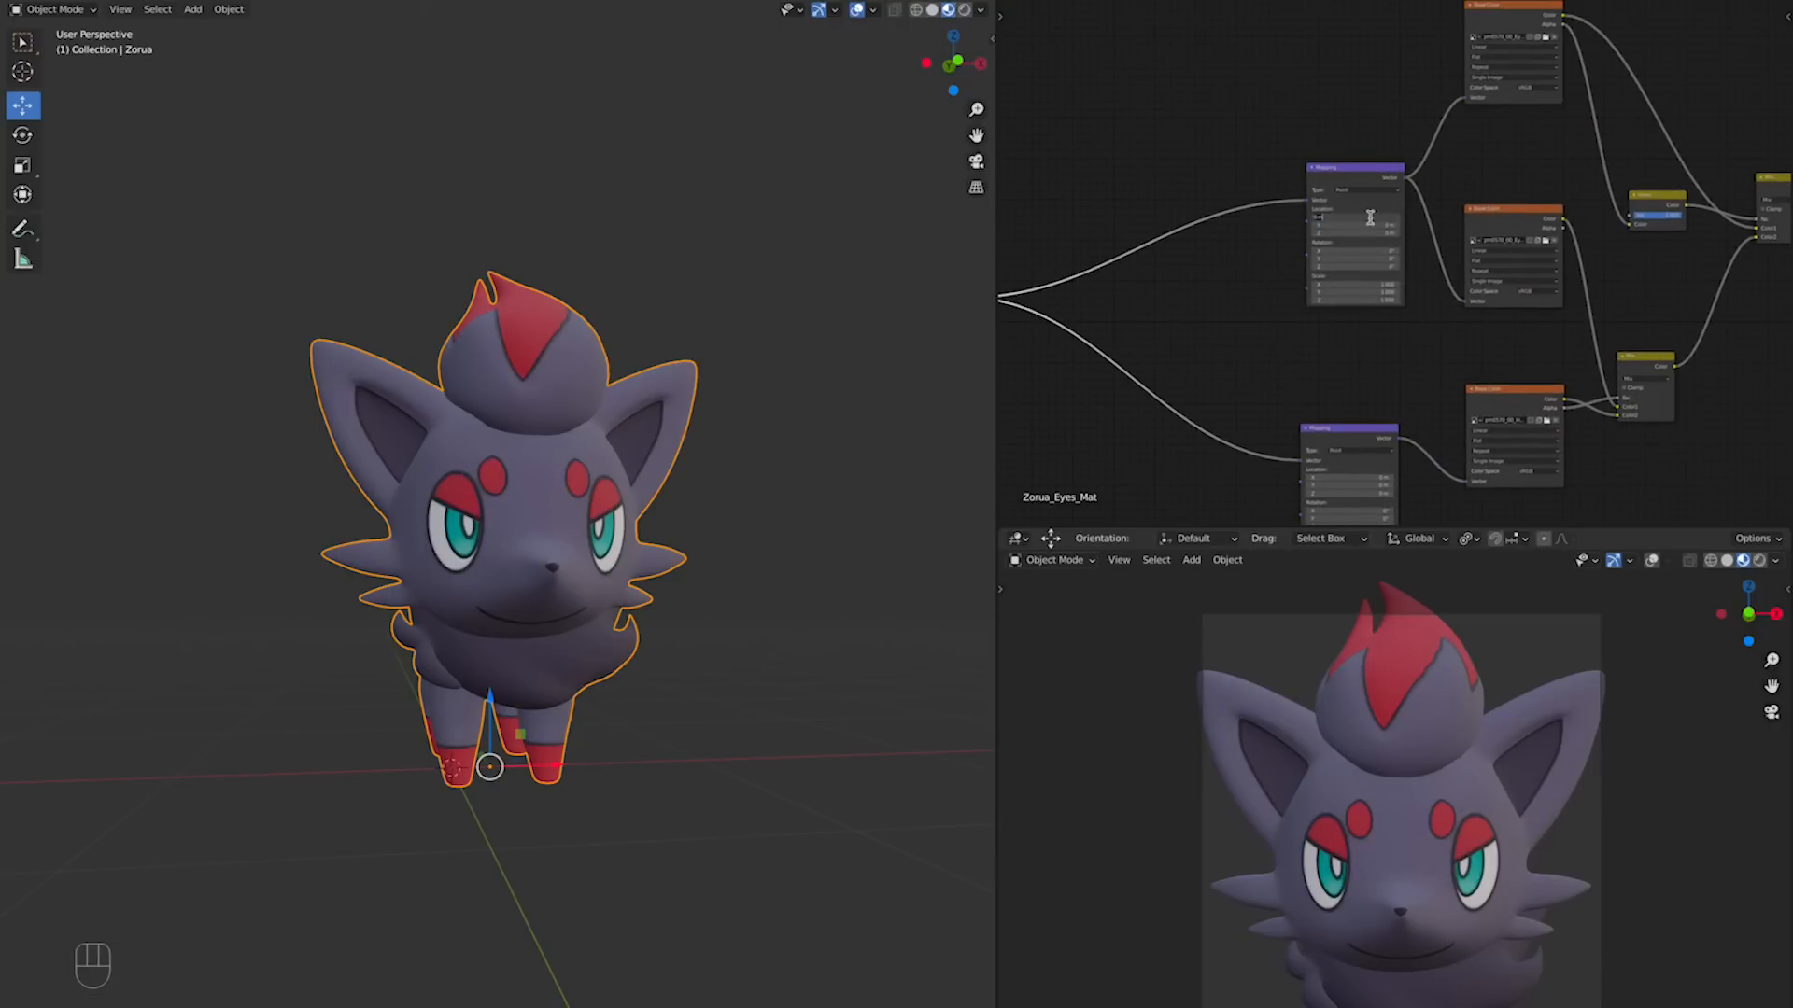
key("Escape")
scroll(1441, 351, "down", 6)
scroll(1591, 407, "down", 1)
middle_click_drag(1586, 408, 1566, 412)
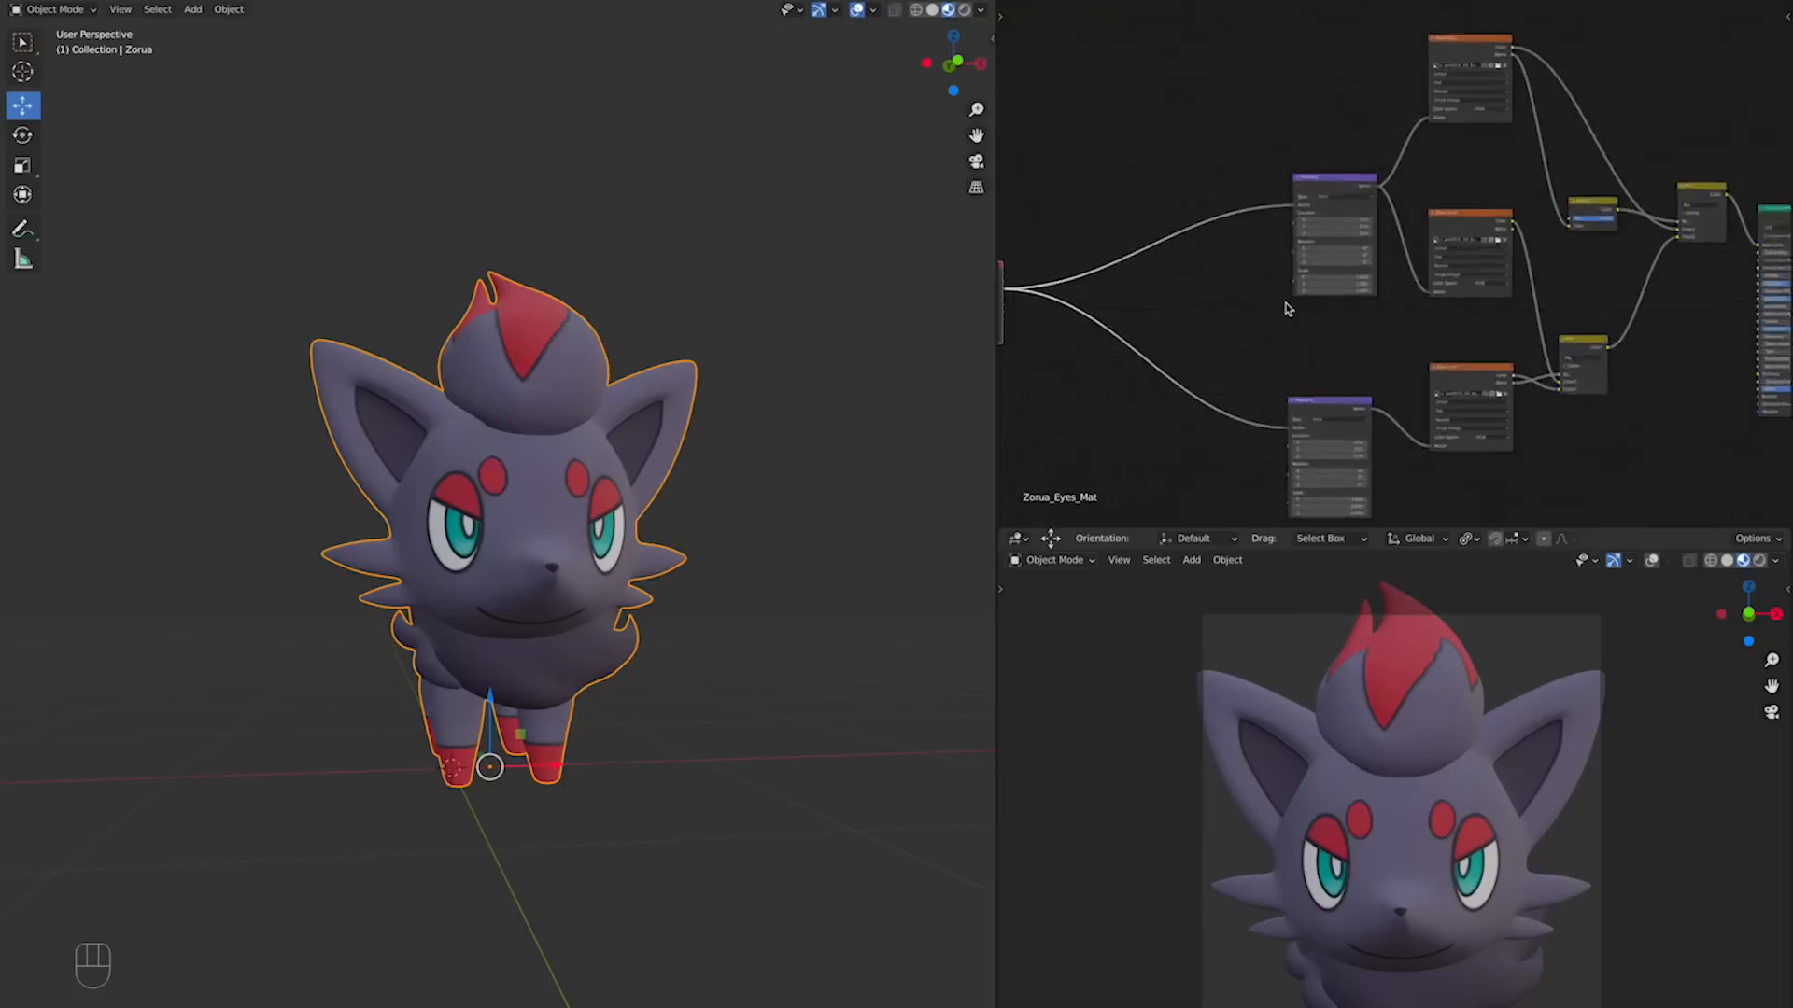
Step: Duplicate both Mapping nodes and insert each copy between the Texture Coordinate node and its original
middle_click_drag(1292, 296, 1458, 268)
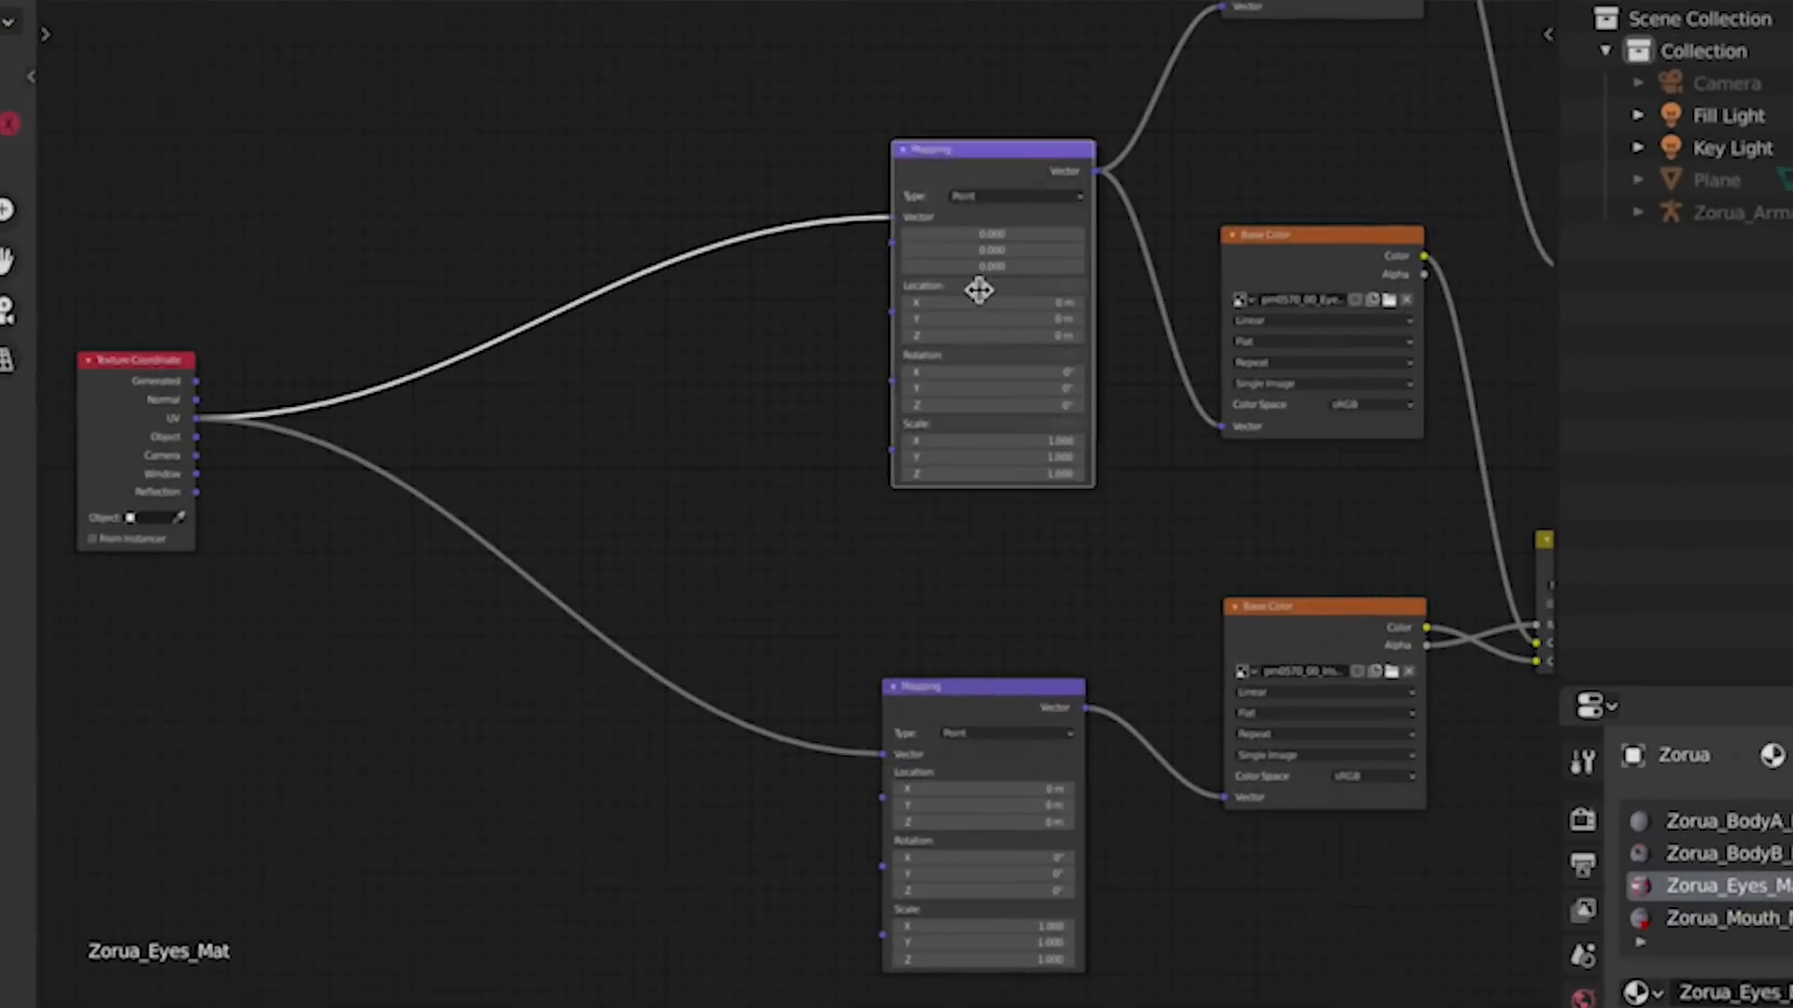
key("shift+d")
left_click(692, 287)
left_click(941, 700)
key("shift+d")
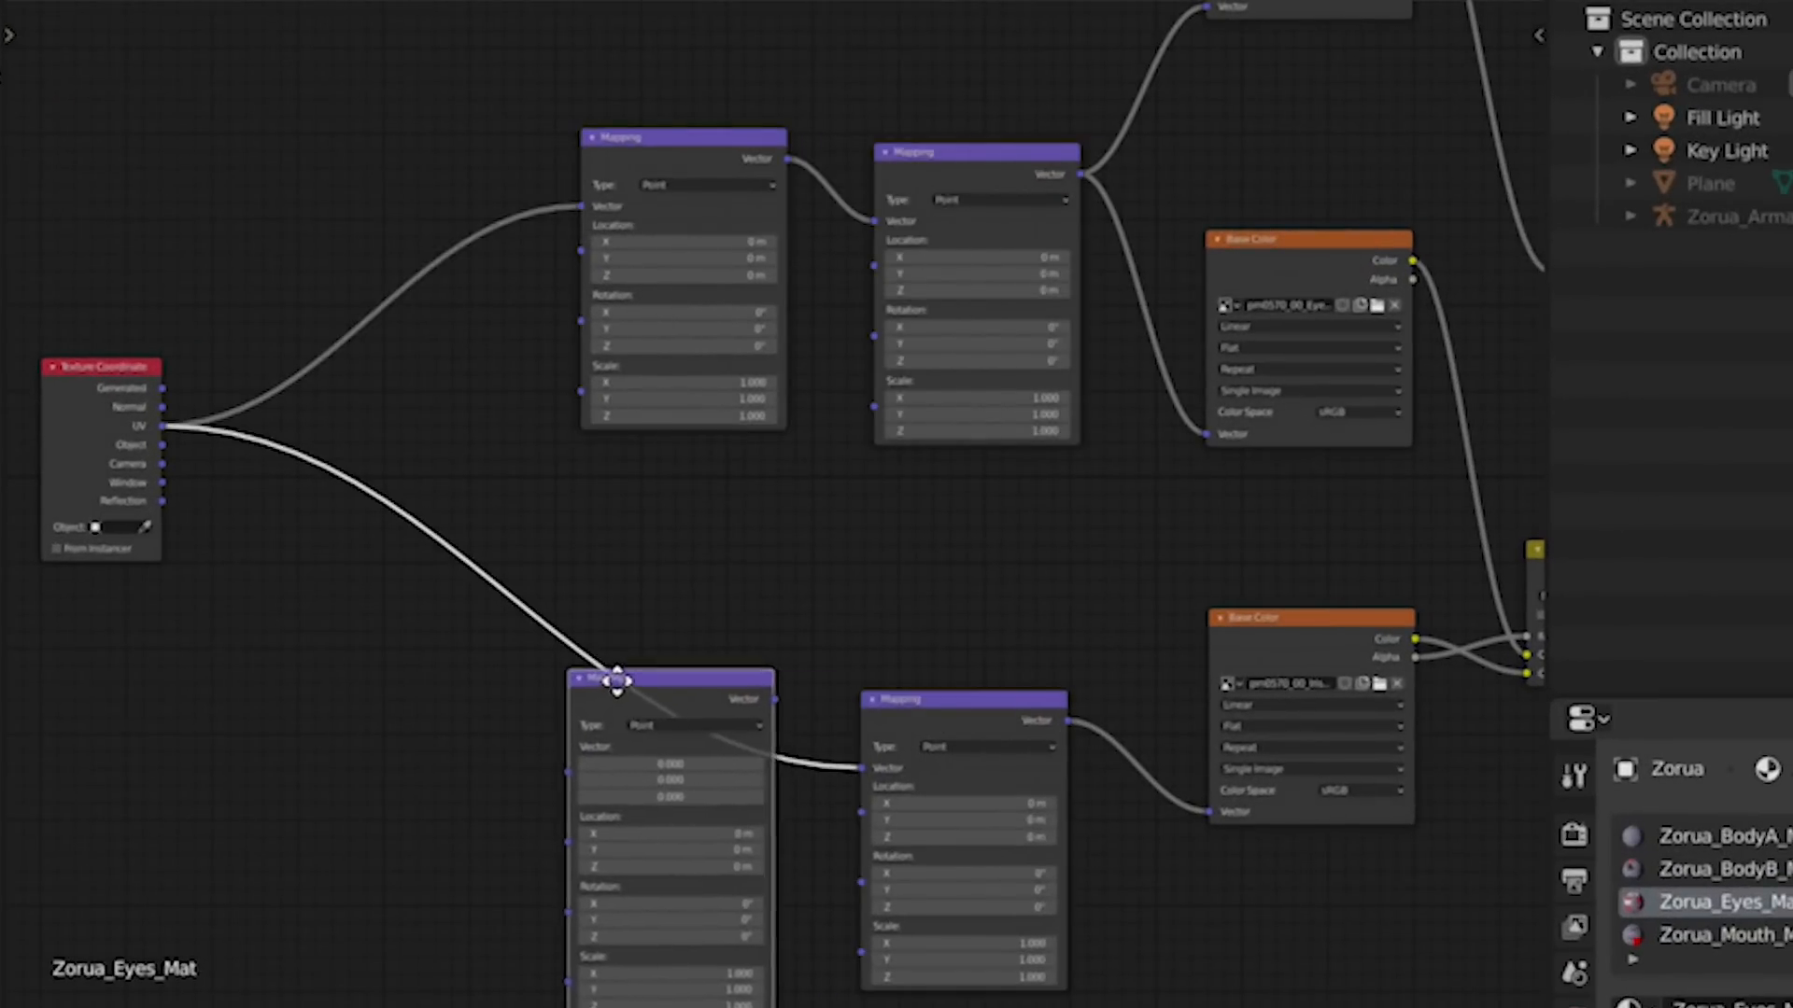
left_click(628, 692)
left_click_drag(644, 678, 640, 701)
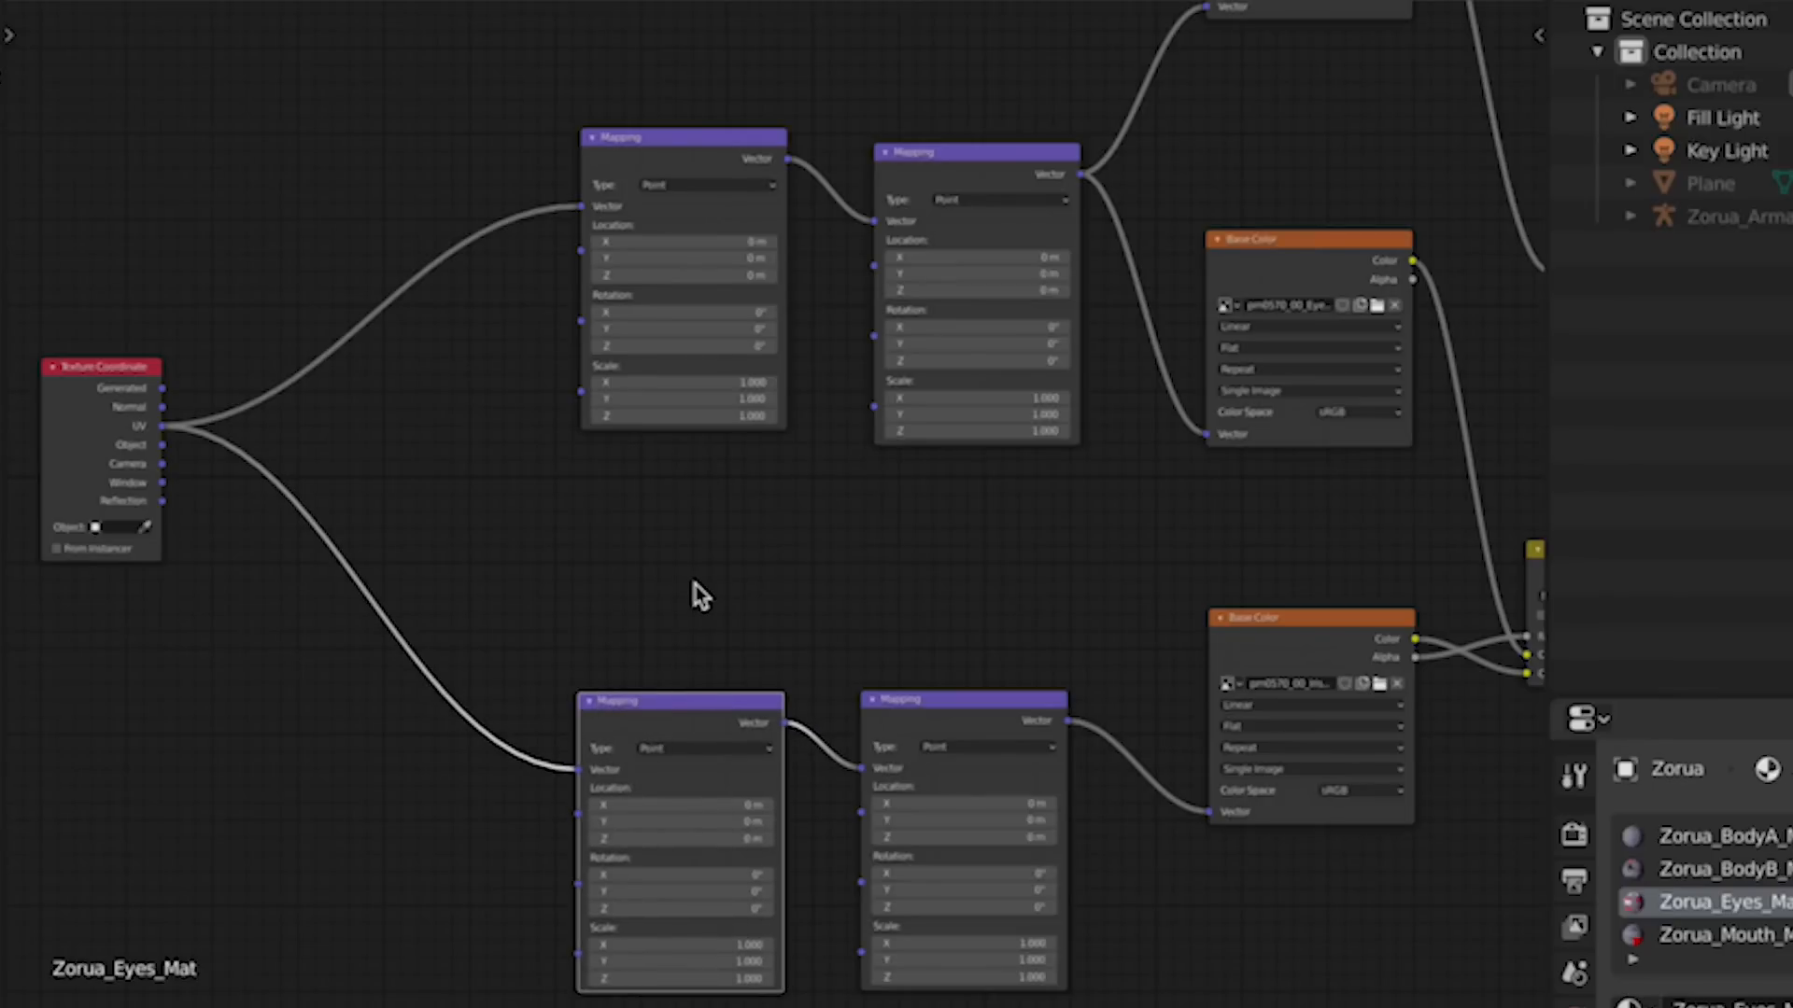
Step: Put the upper duplicated Mapping node into a node group and disconnect its Location, Rotation and Scale from the Group Input
scroll(696, 585, "up", 12)
middle_click_drag(697, 585, 808, 181)
scroll(978, 347, "down", 3)
left_click(810, 288)
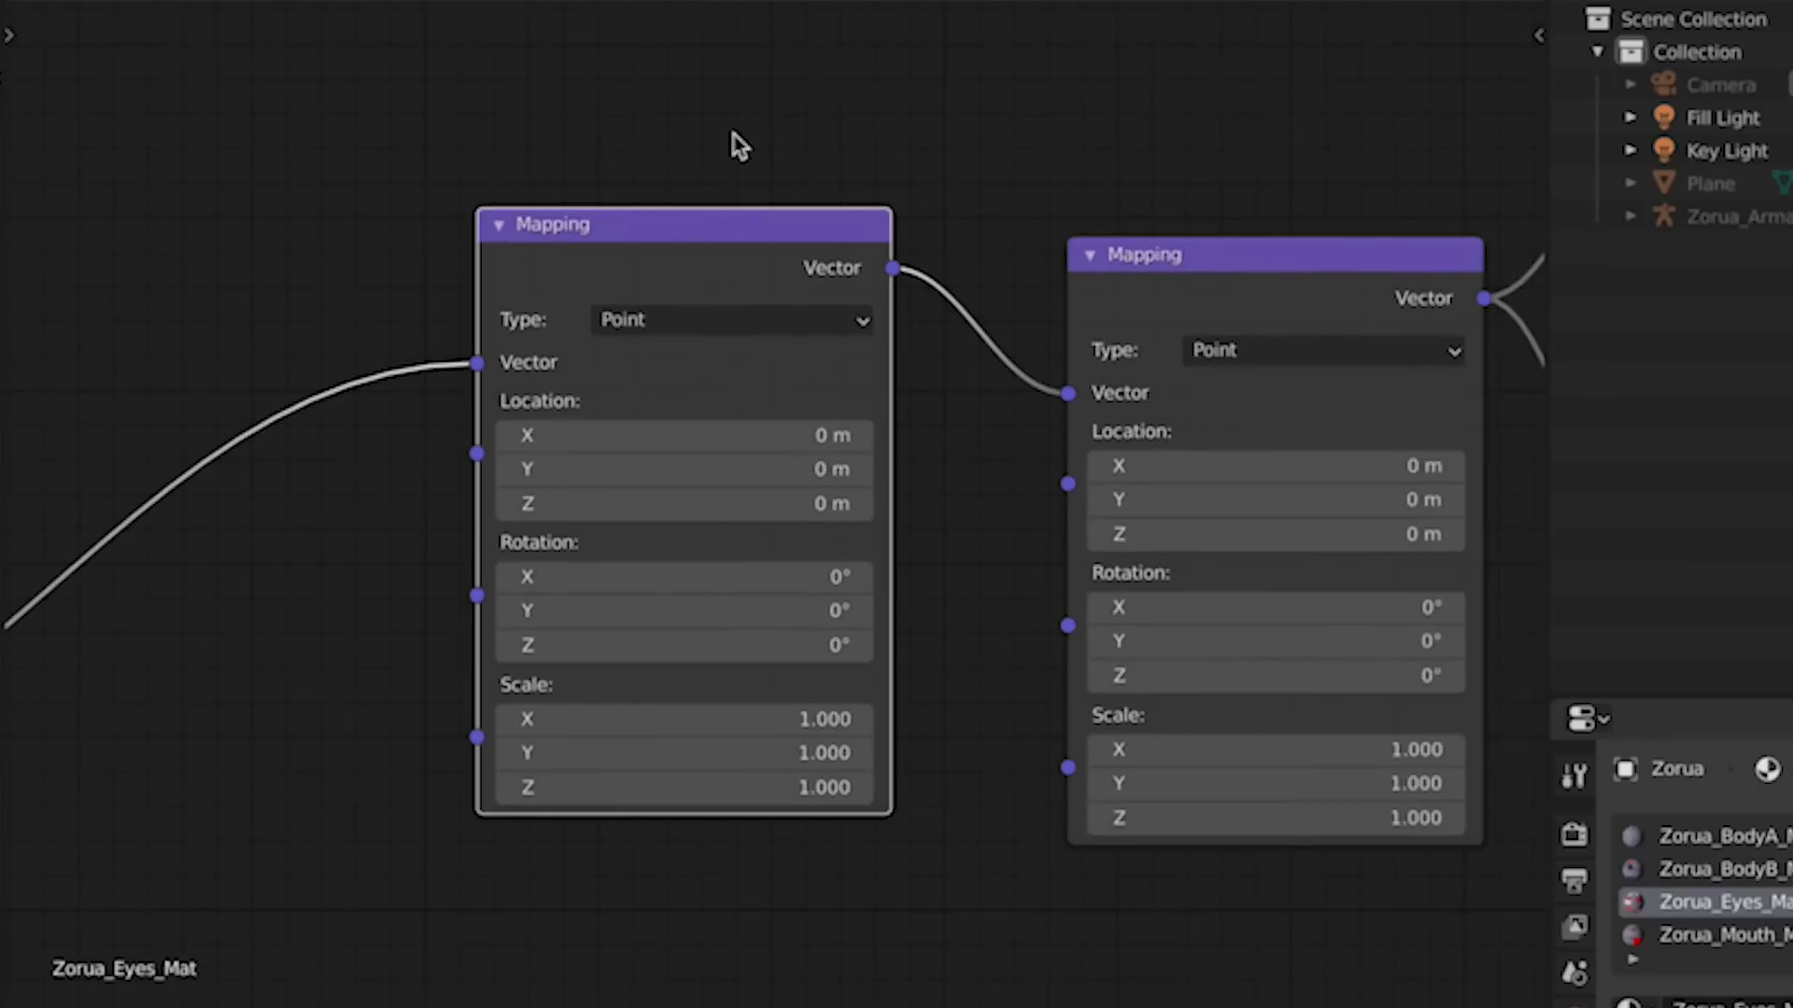
key("ctrl+g")
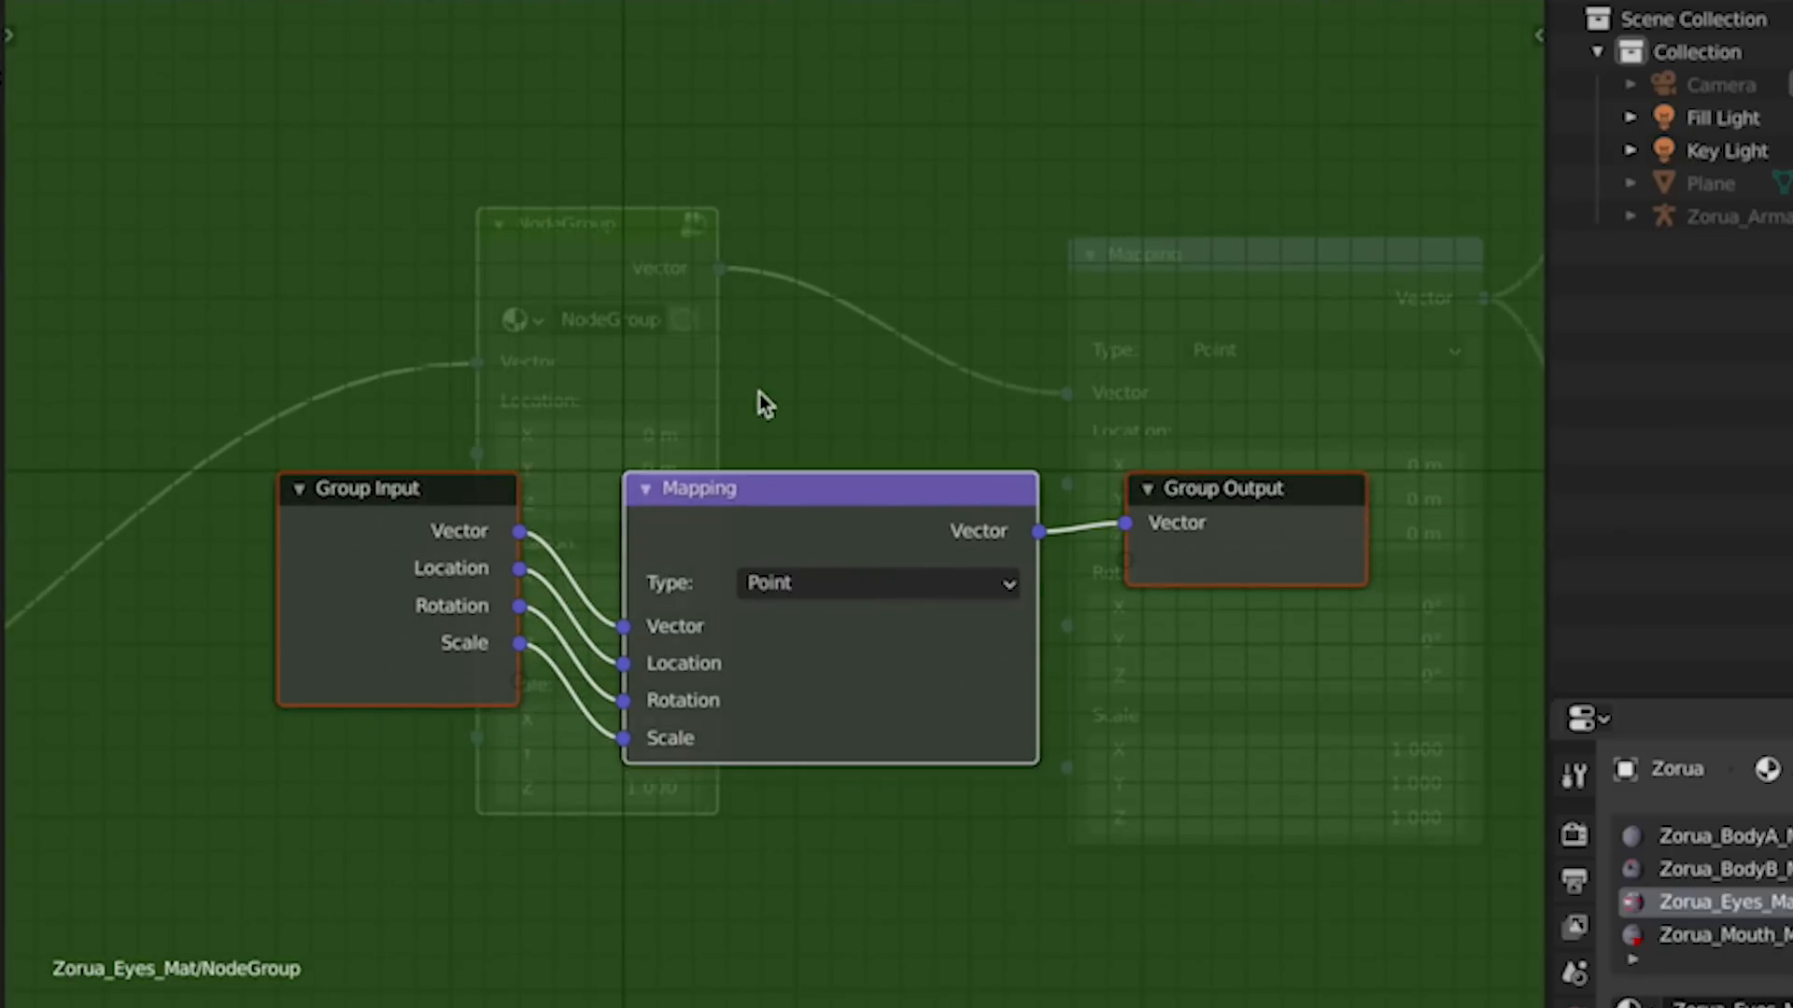
left_click_drag(623, 664, 563, 702)
left_click_drag(622, 809, 558, 844)
left_click_drag(620, 946, 537, 922)
Step: Remove the Scale, Rotation and Location inputs from the eye node group's interface and exit the group
left_click(1536, 35)
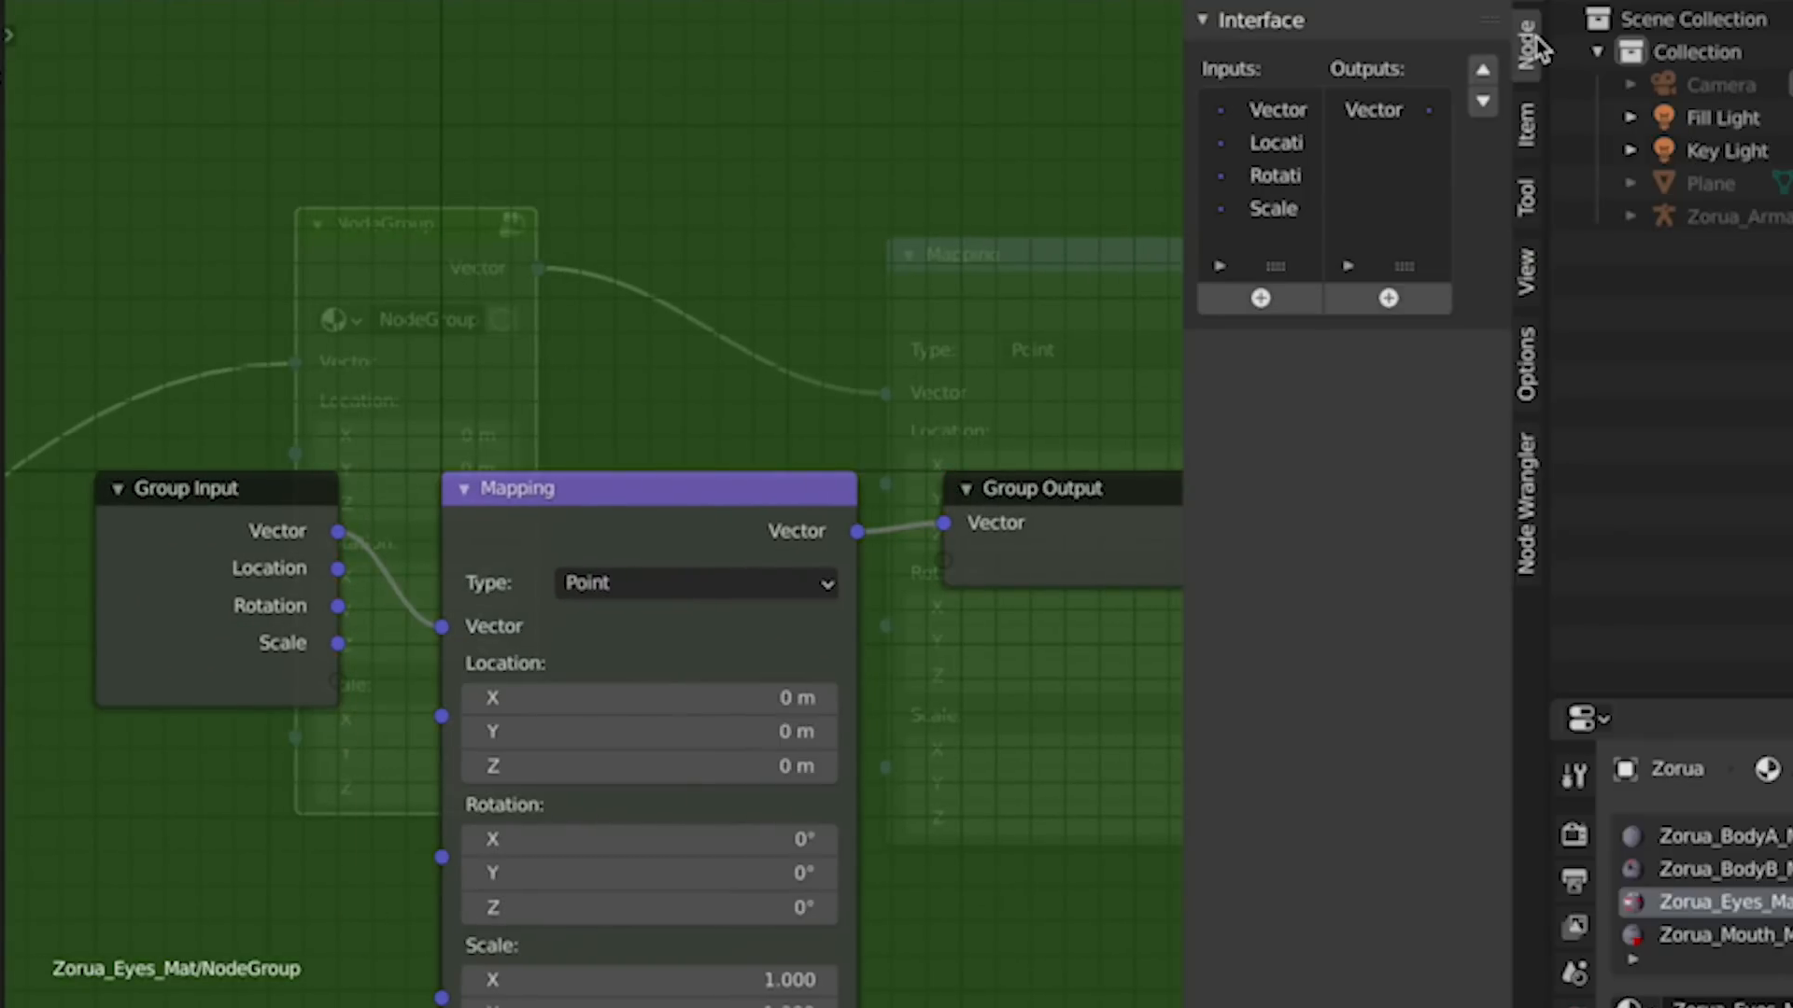
left_click(1282, 211)
left_click(1481, 340)
left_click(1481, 340)
left_click(1481, 340)
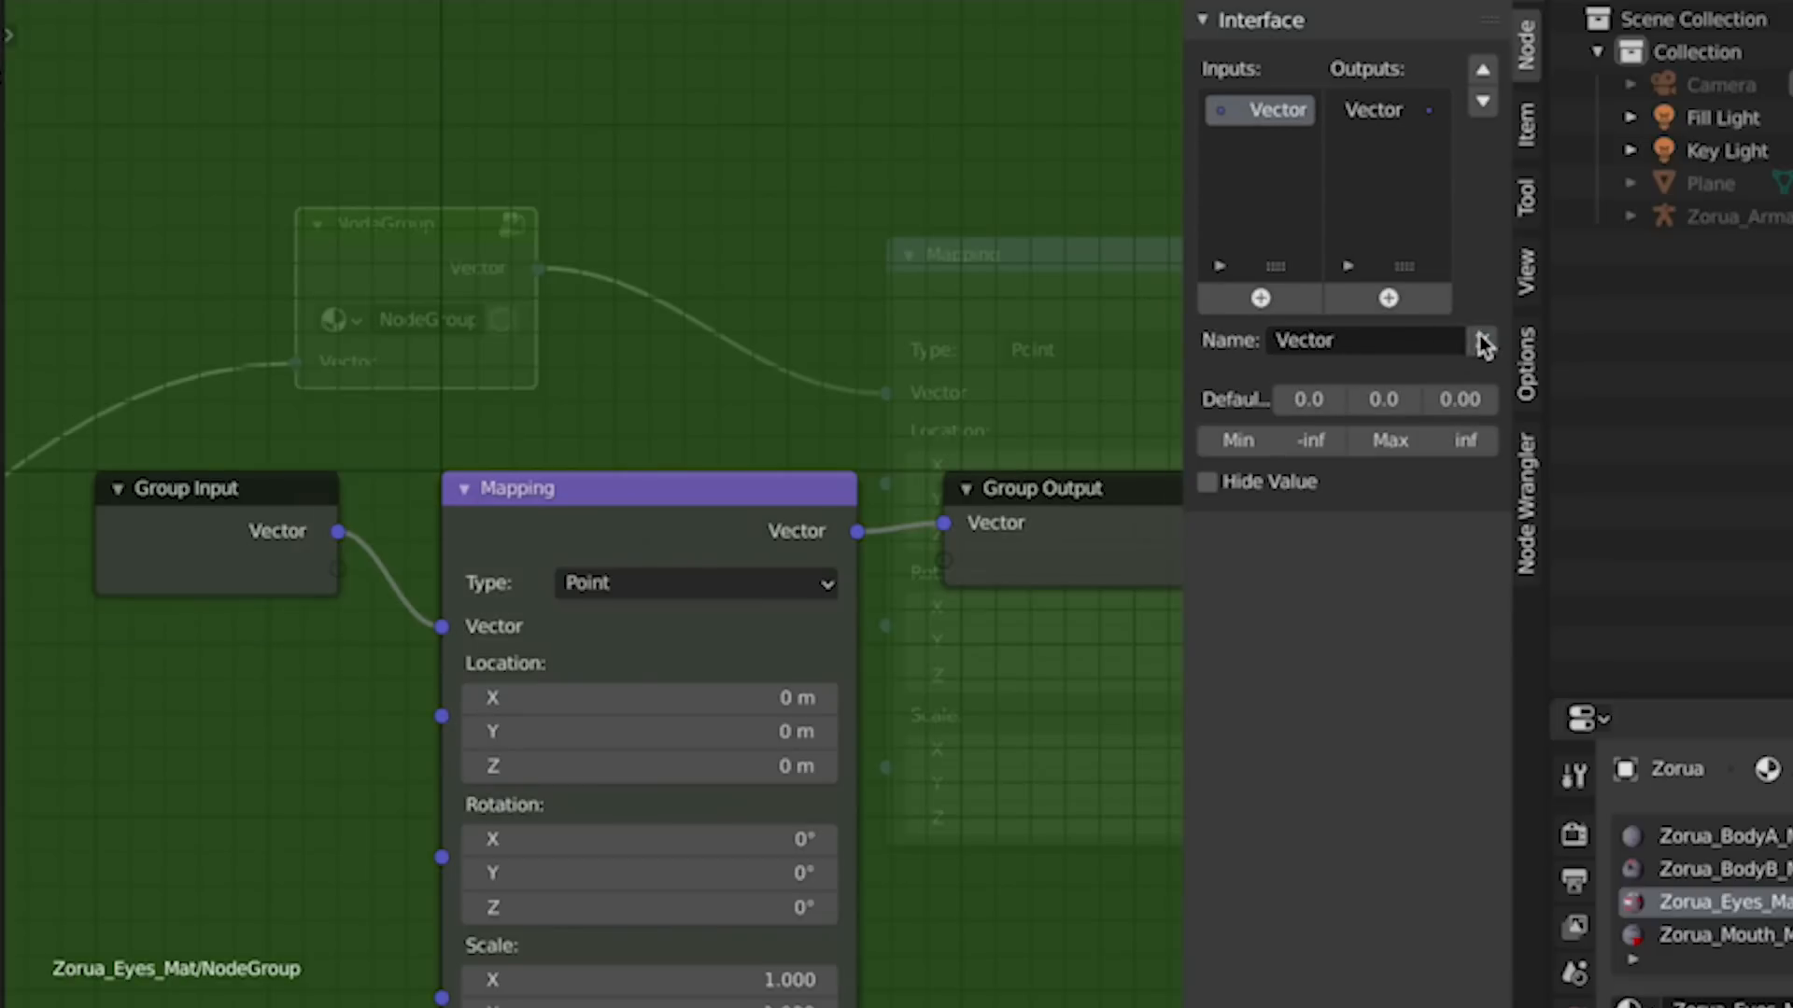
key("n")
scroll(1068, 217, "down", 2)
middle_click_drag(817, 406, 788, 223)
key("Tab")
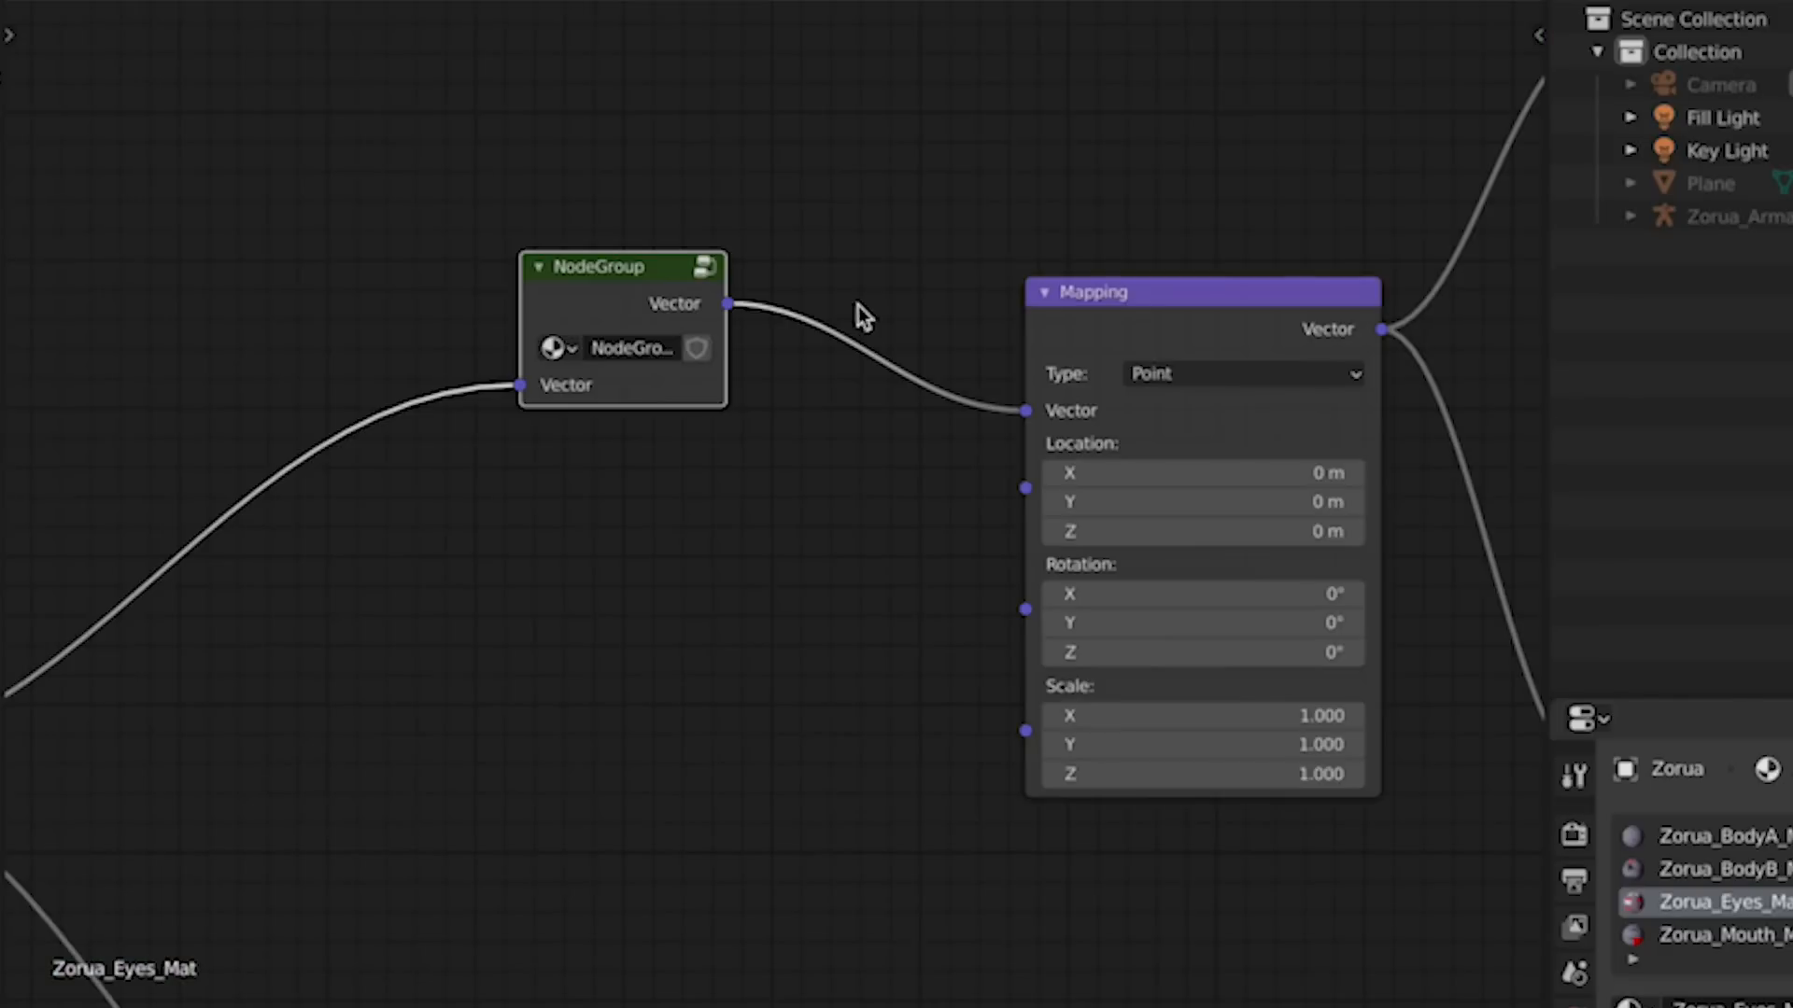
Step: Rename the upper node group "Zorua Master Eye Control", widen it and place it before the Mapping node
scroll(803, 342, "down", 3)
type("Zoru")
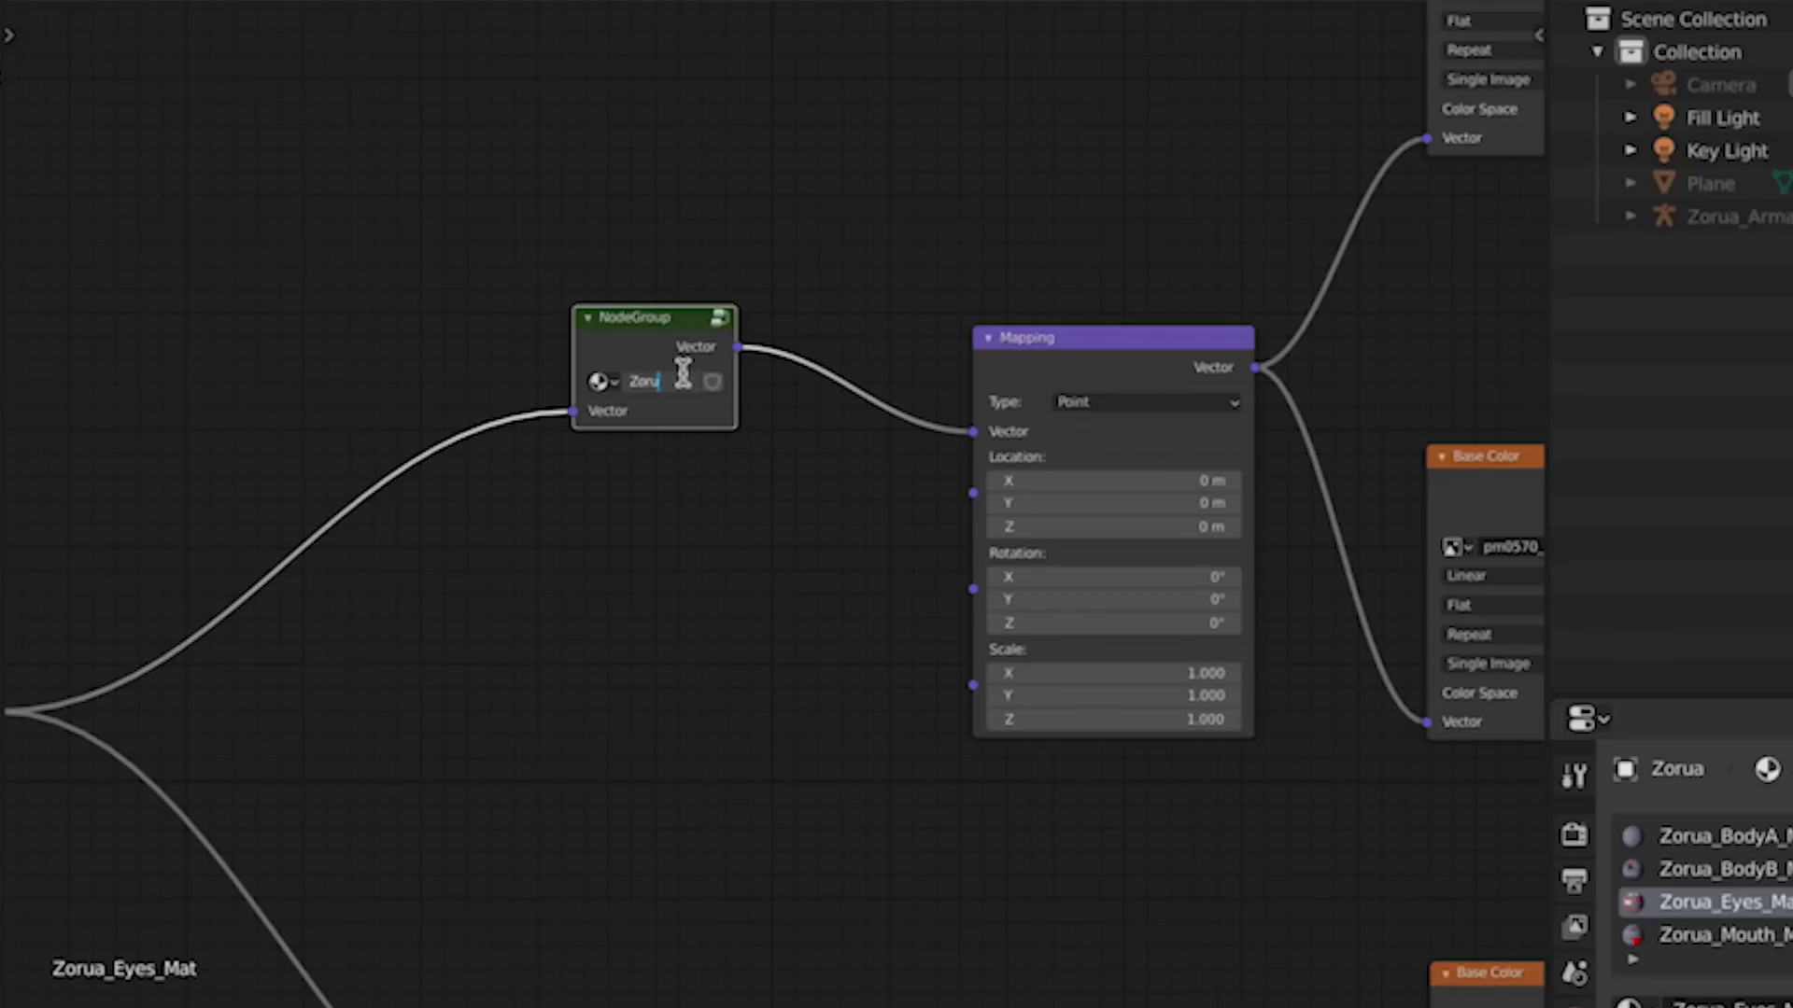
type("a Master Eye Control")
key("Return")
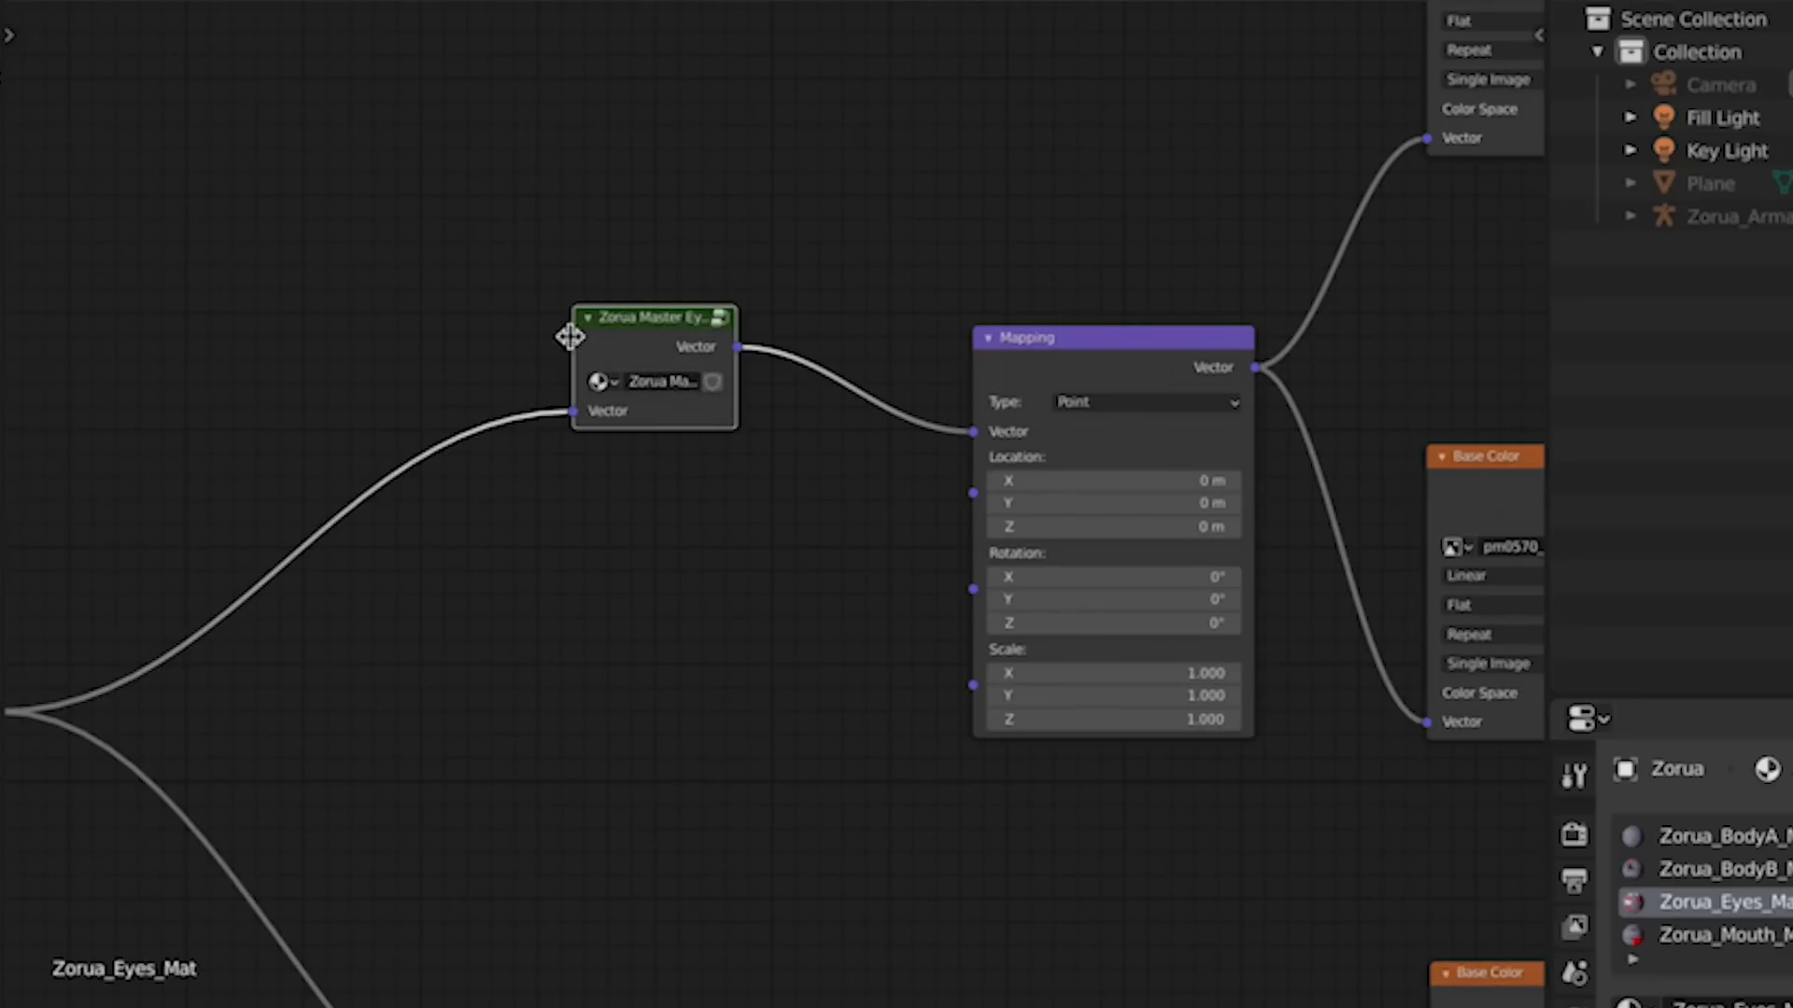
left_click_drag(570, 357, 462, 377)
left_click_drag(623, 327, 704, 352)
left_click(810, 509)
Step: Group the duplicated Mapping node on the iris branch and disconnect its Location, Rotation and Scale from the Group Input
scroll(840, 579, "down", 1)
middle_click_drag(888, 672, 840, 234)
scroll(729, 337, "up", 4)
scroll(821, 252, "down", 1)
left_click(710, 364)
key("ctrl+g")
left_click_drag(775, 665, 738, 700)
left_click_drag(775, 778, 732, 812)
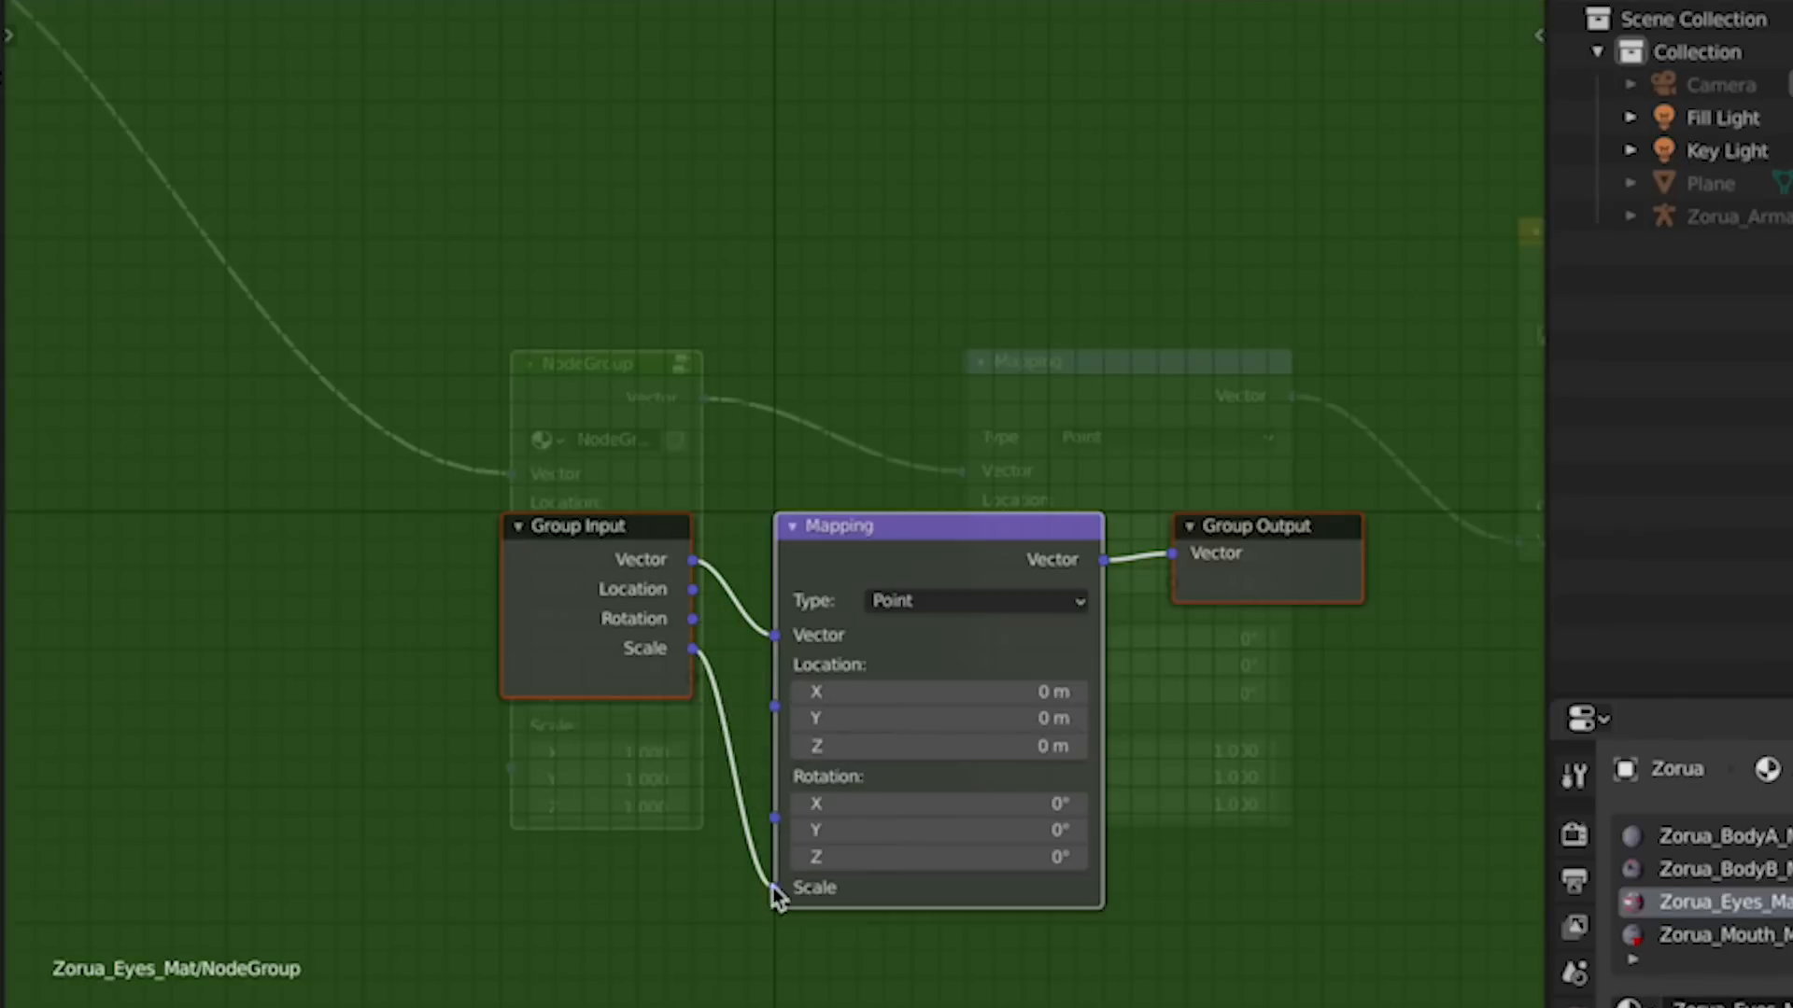
left_click_drag(774, 888, 733, 920)
left_click(733, 920)
Step: Remove the Scale, Rotation and Location inputs from the iris node group's interface and exit the group
middle_click_drag(933, 467, 800, 431)
left_click(1540, 35)
left_click(1280, 209)
triple_click(1482, 340)
left_click_drag(1179, 224, 1531, 229)
key("Tab")
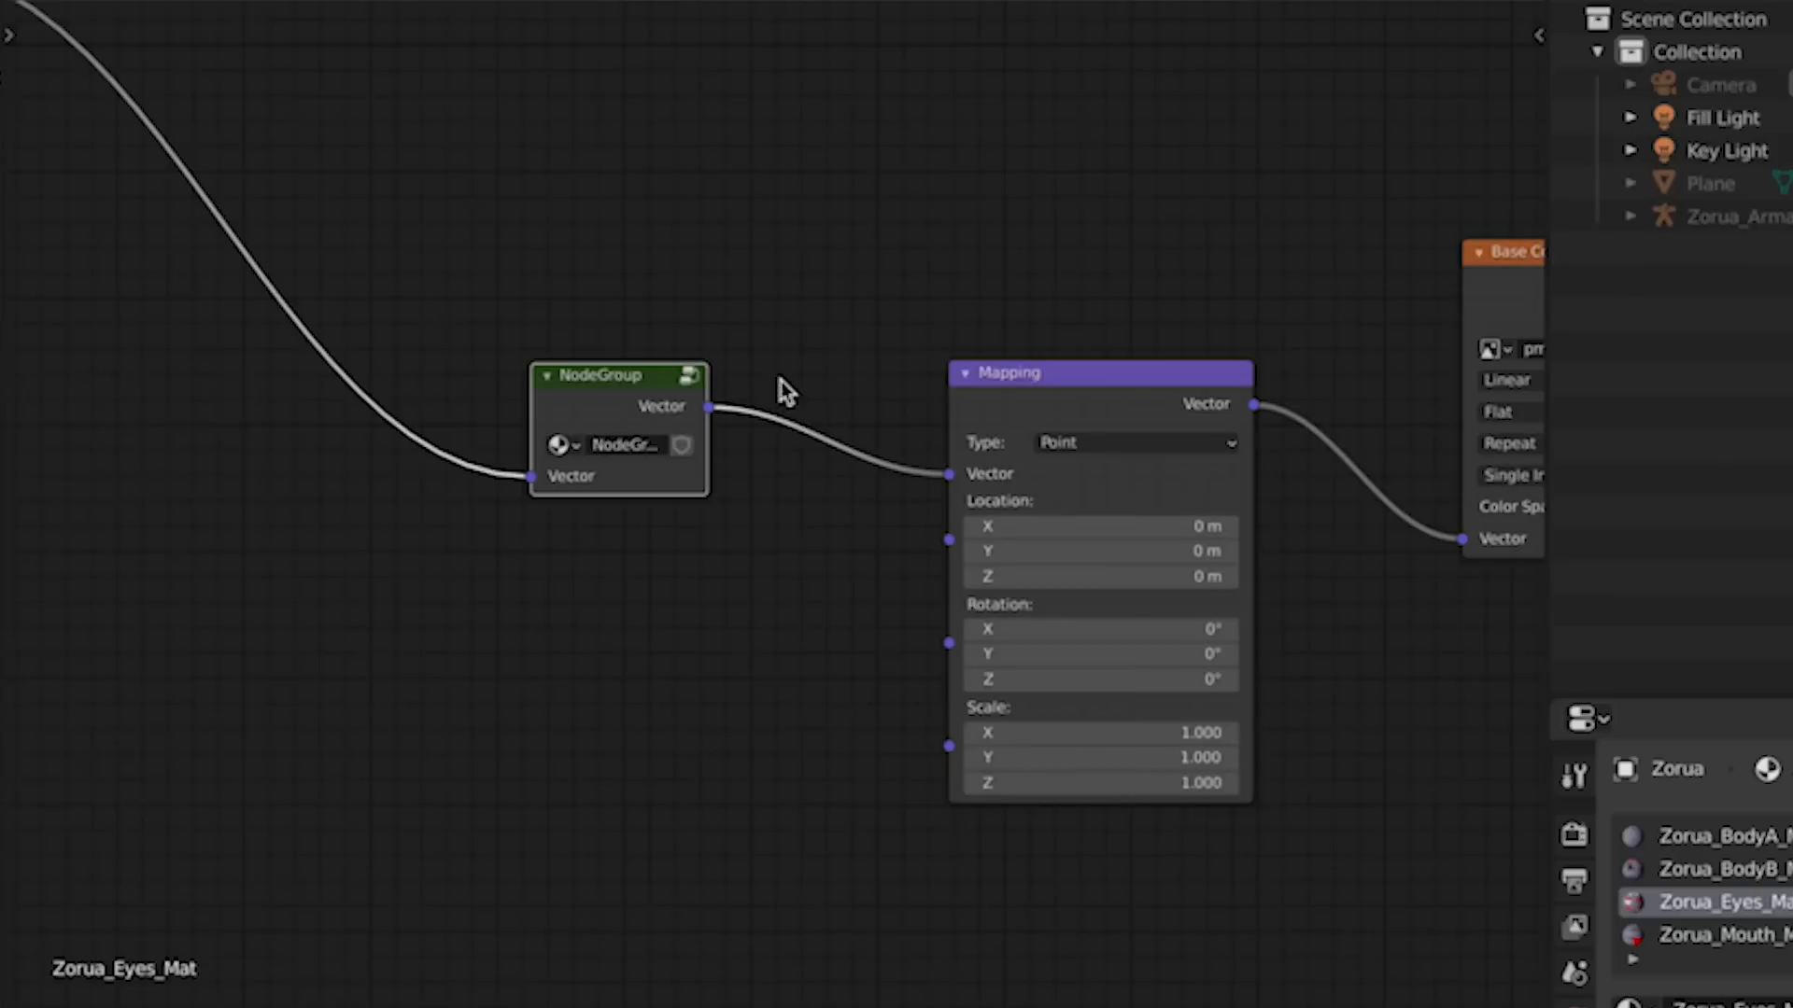
Step: Rename the iris node group "Zorua Master Iris Control" and tidy it and the Texture Coordinate node closer to the Mapping nodes
middle_click_drag(781, 384, 952, 369)
double_click(814, 431)
type("Zorua Master Iris Control")
key("Return")
mouse_move(704, 396)
left_mouse_down()
mouse_move(563, 401)
mouse_move(704, 385)
left_mouse_up()
scroll(1168, 320, "down", 5)
key("Home")
left_click_drag(468, 653, 501, 657)
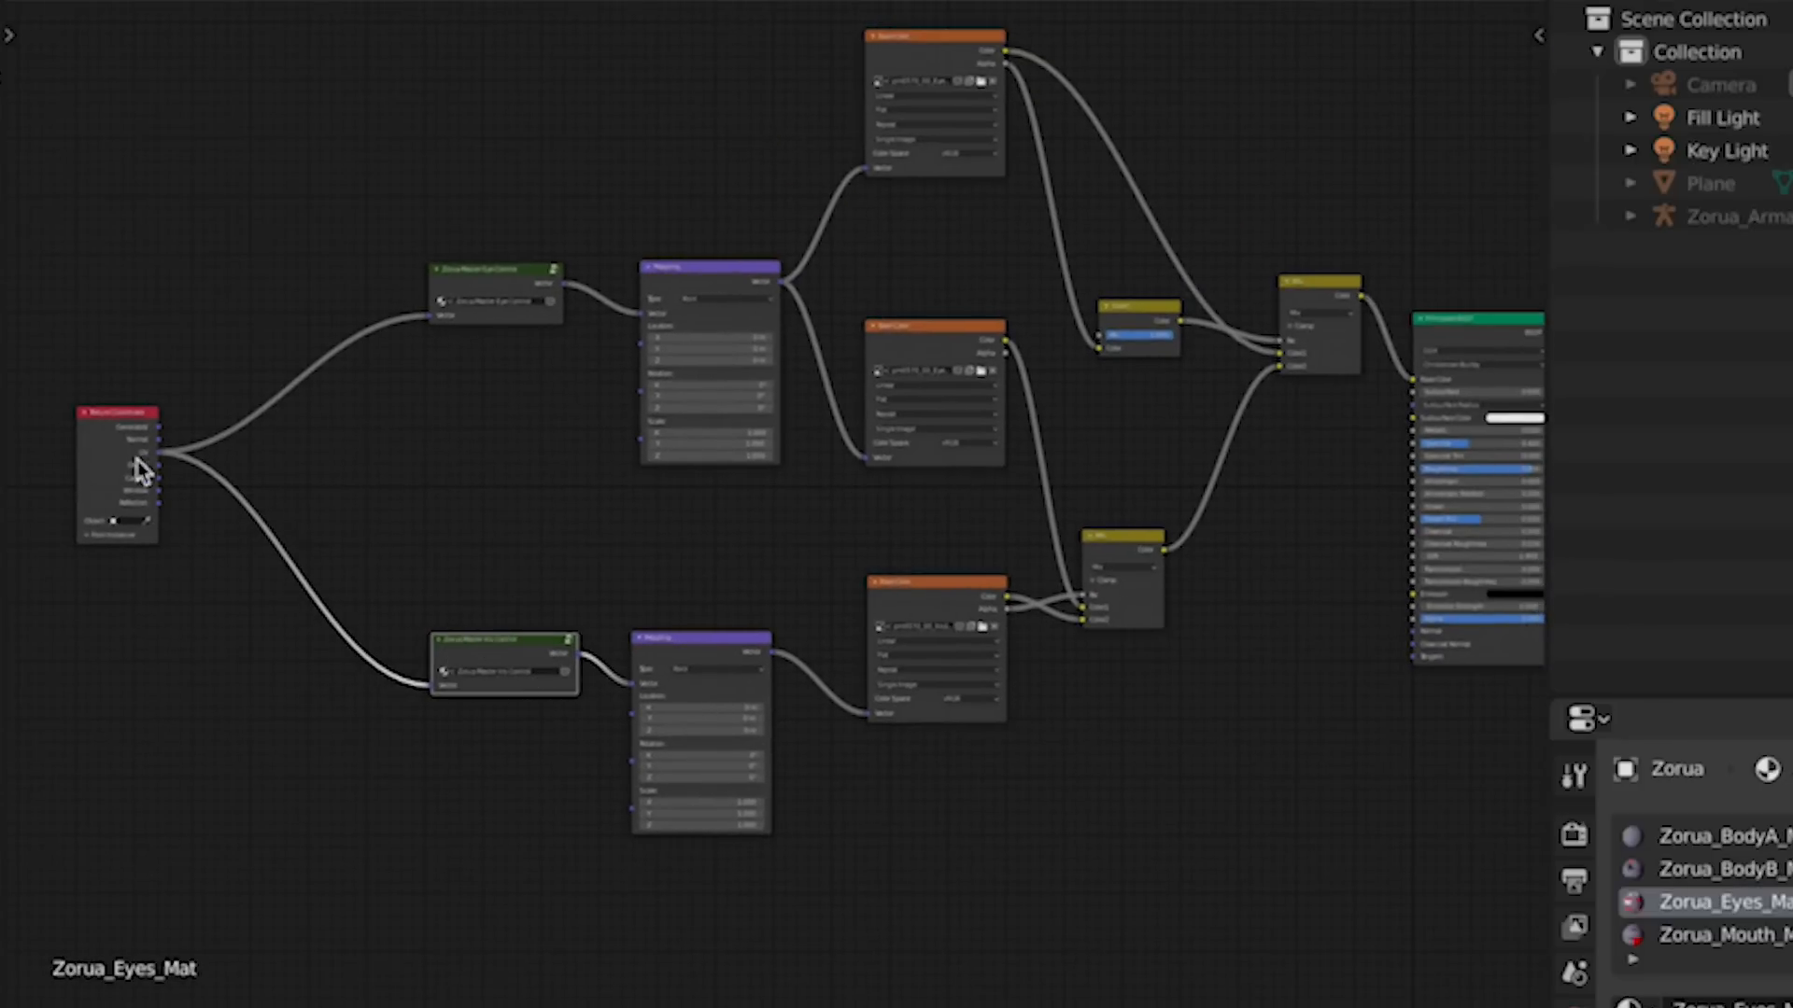
left_click_drag(140, 468, 255, 467)
Step: Add a material slot using Zorua_Eyes_Mat and make its material a separate copy
middle_click_drag(1139, 509, 943, 530)
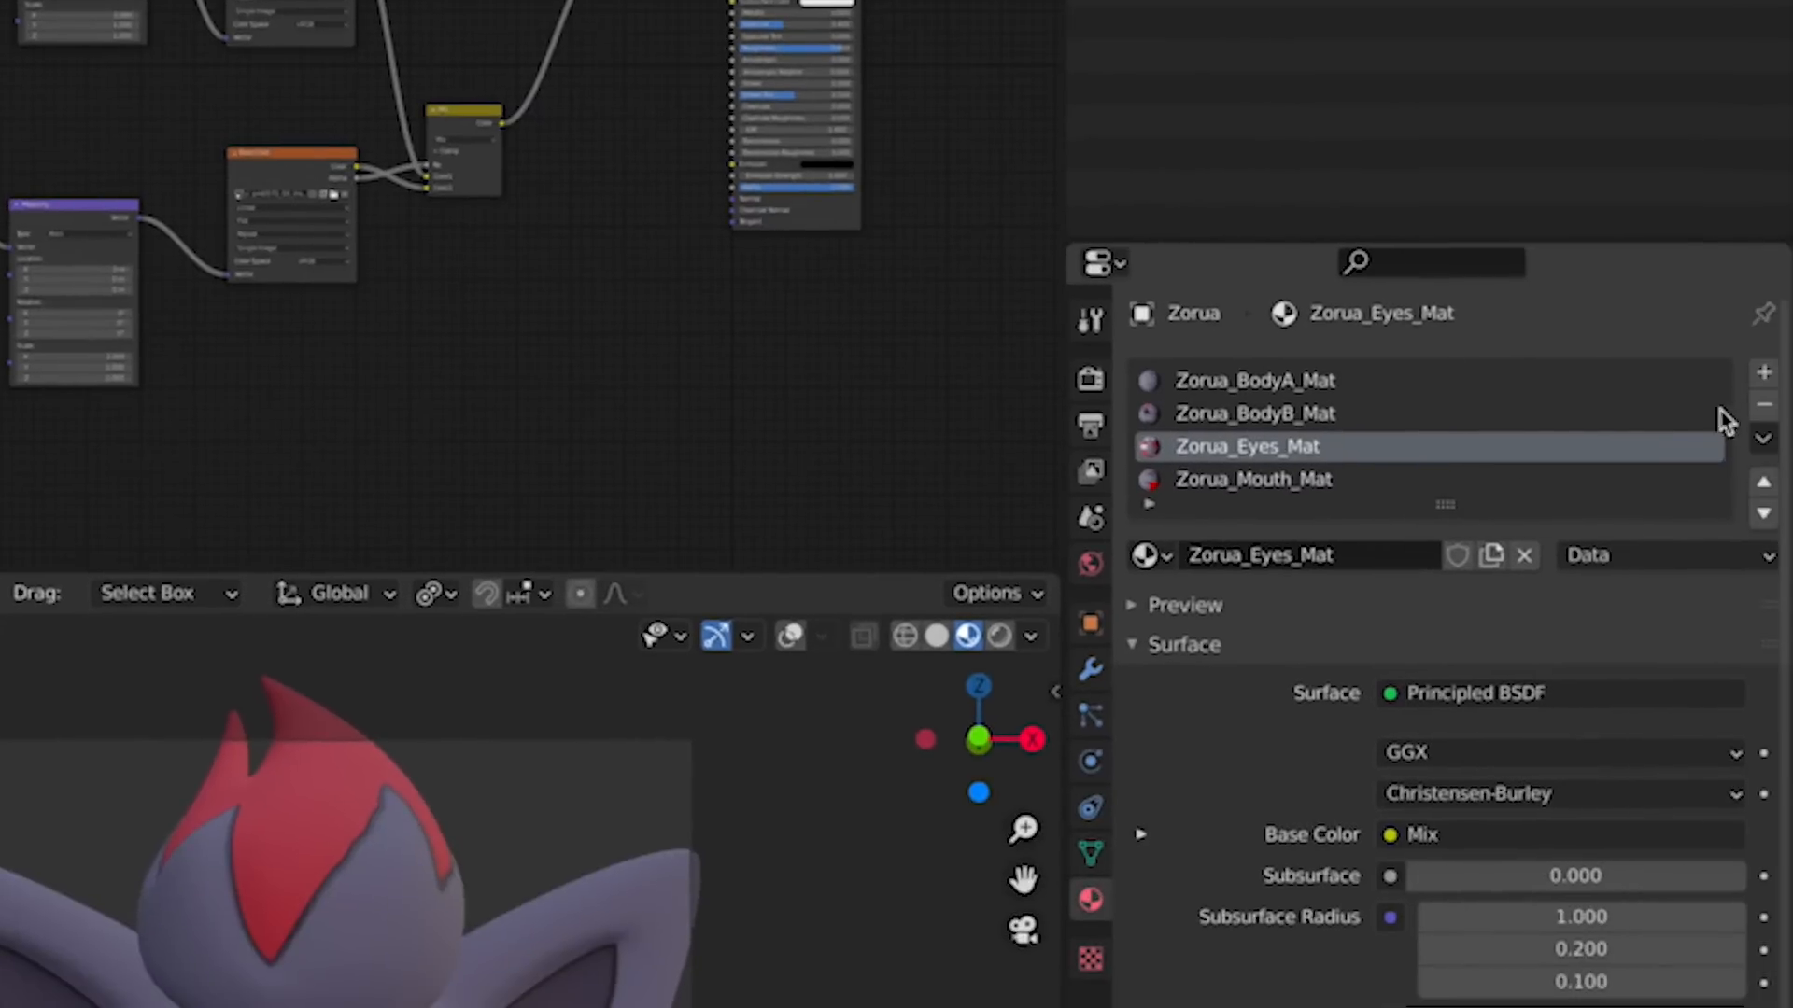
left_click(1764, 375)
left_click(1151, 579)
left_click(1270, 720)
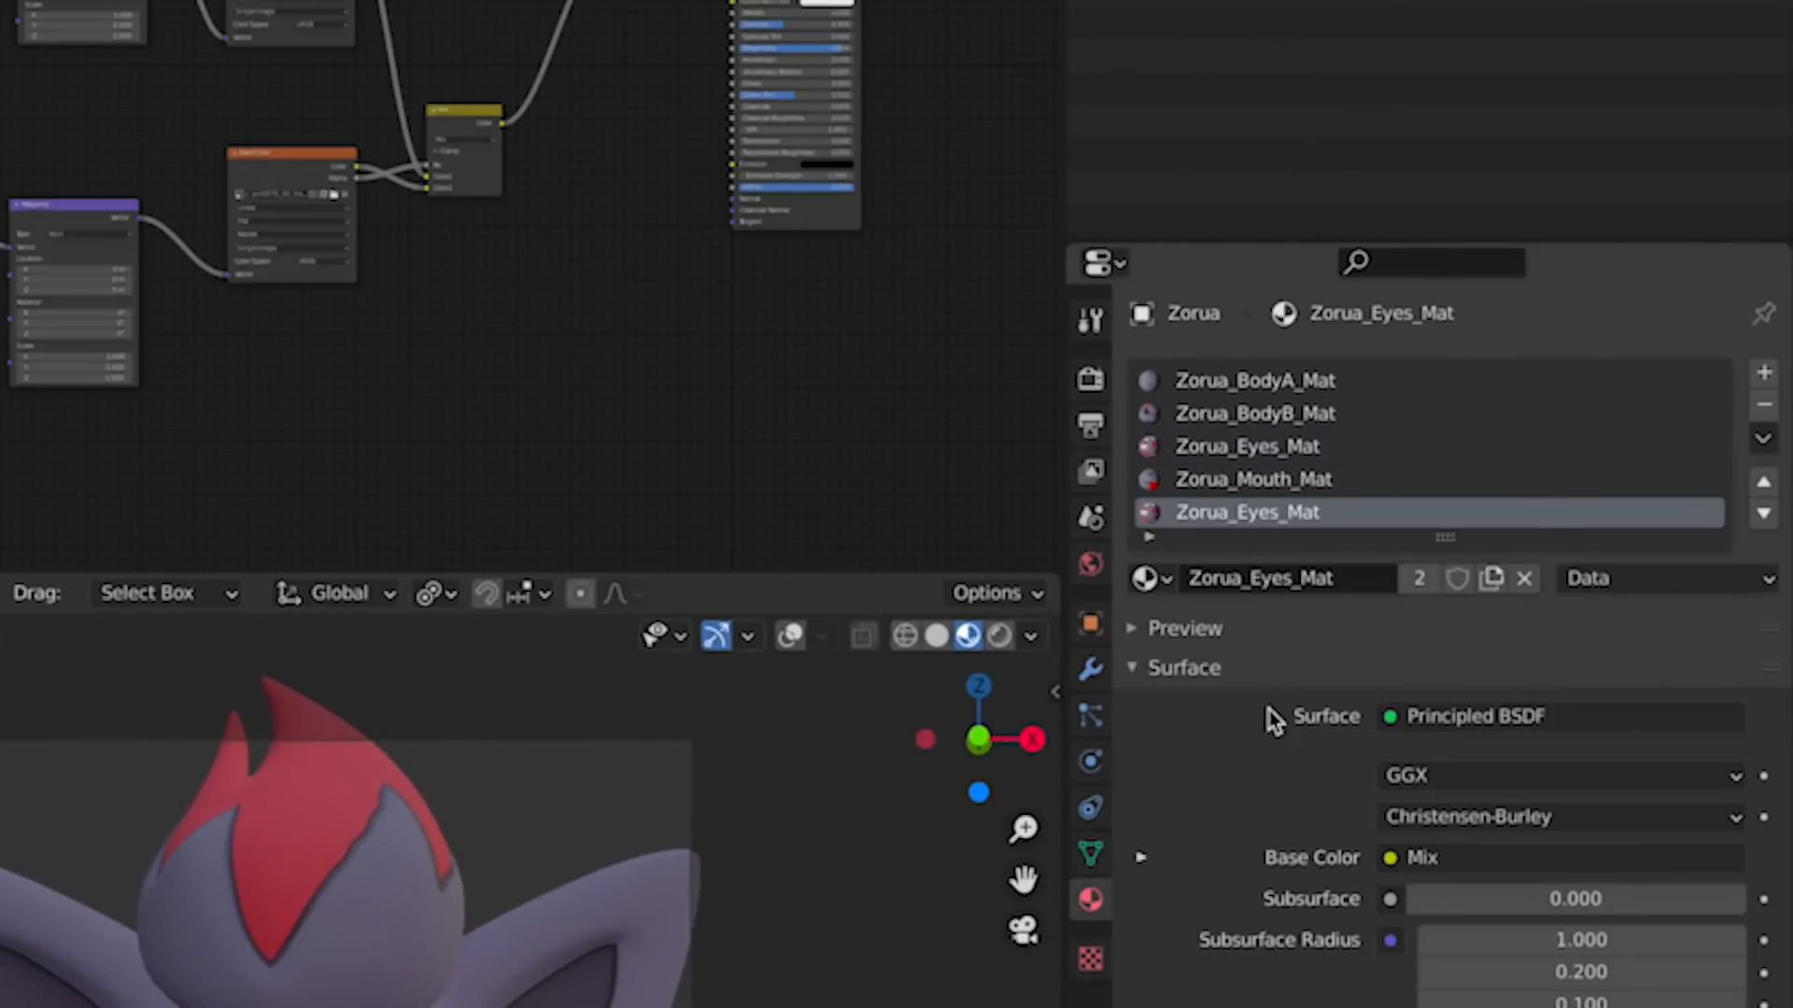
left_click(1492, 580)
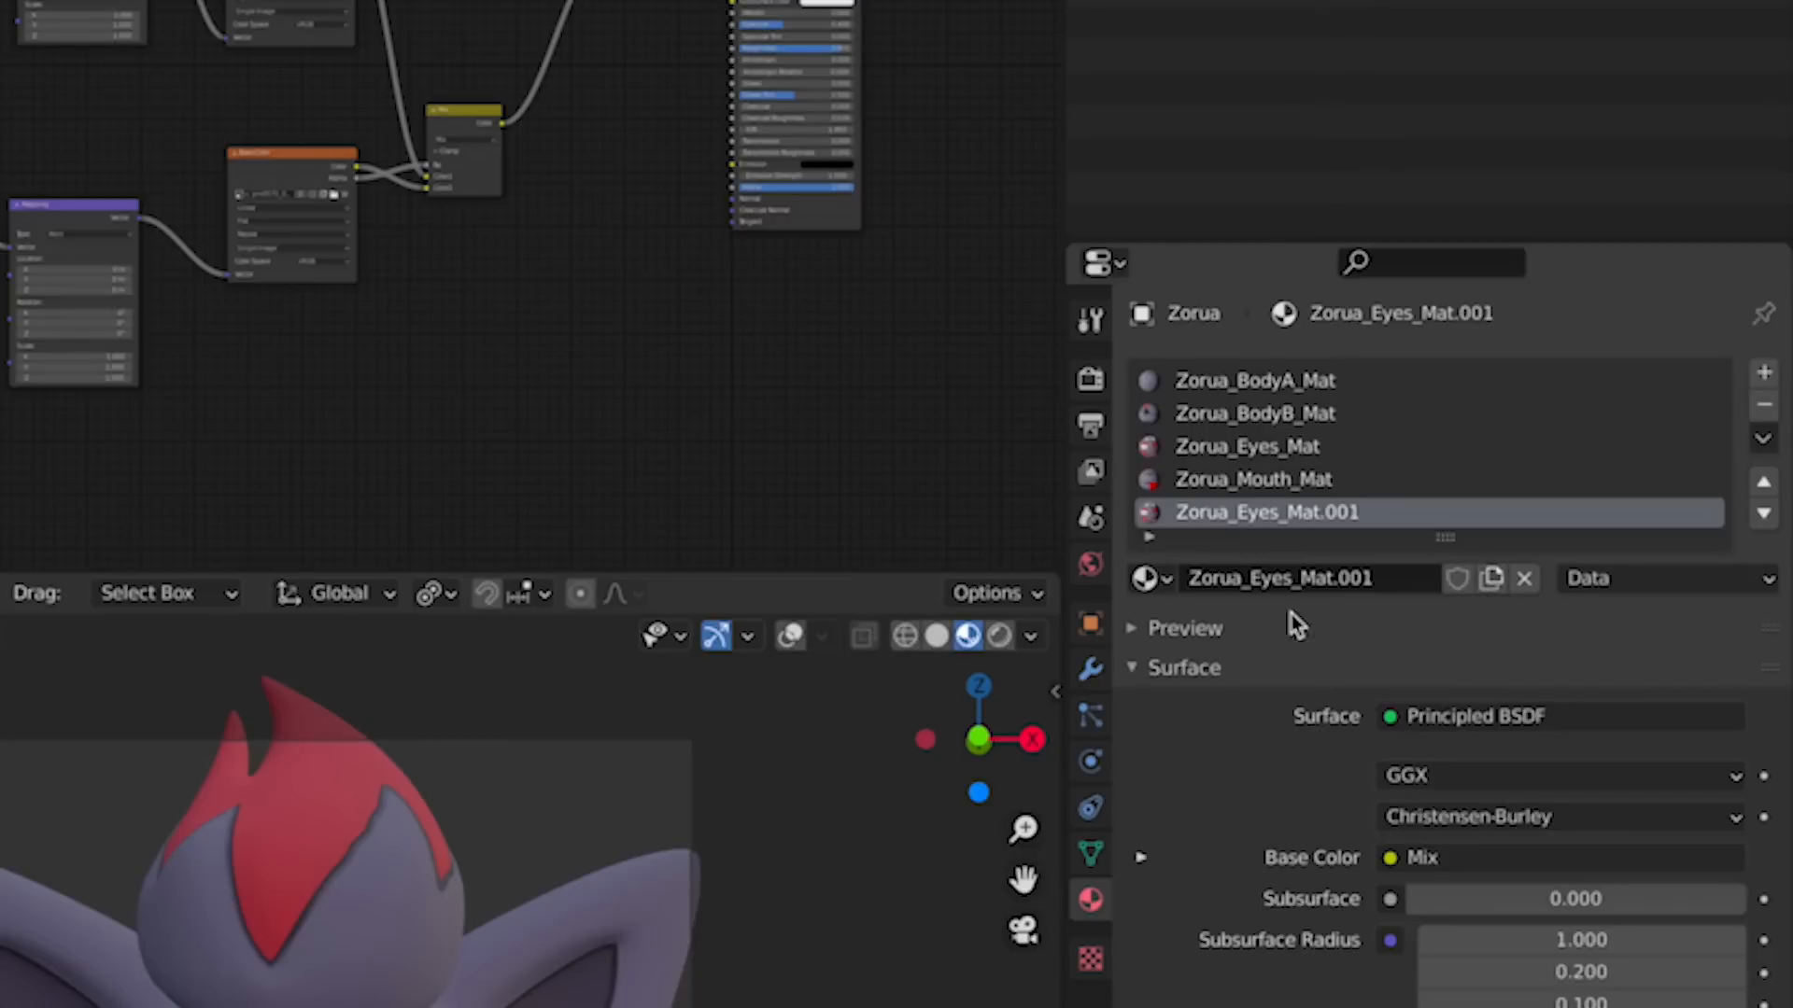
Step: Rename the copied eye material Zorua_REye_Mat
double_click(1253, 580)
type("R")
left_click(1308, 580)
key("BackSpace")
left_click(1384, 576)
key("BackSpace")
key("BackSpace")
key("BackSpace")
key("BackSpace")
key("Return")
Step: Rename the original eye material Zorua_LEye_Mat and move its slot below Zorua_Mouth_Mat
left_click(1330, 448)
left_click(1253, 578)
left_click(1253, 578)
type("L")
left_click(1300, 580)
key("BackSpace")
key("Return")
left_click(1762, 513)
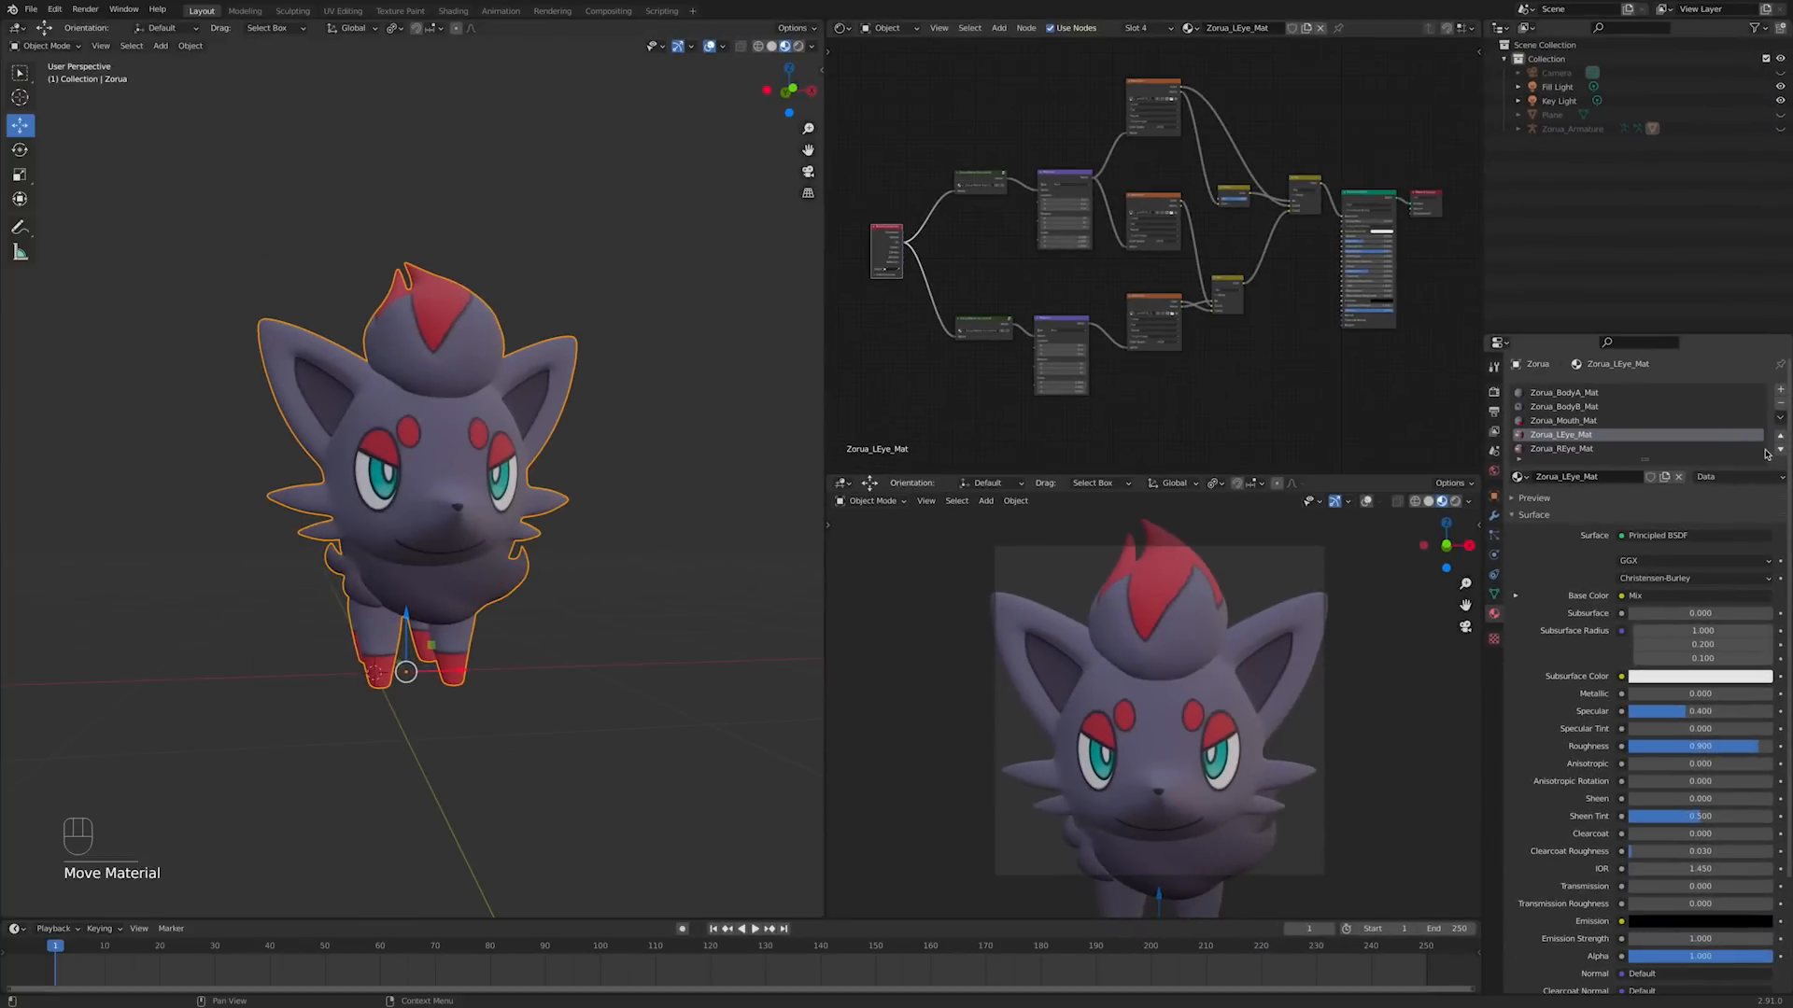
Step: In Edit Mode, assign Zorua_REye_Mat to the half of the Zorua_LEye_Mat geometry around the character's right eye
key("Tab")
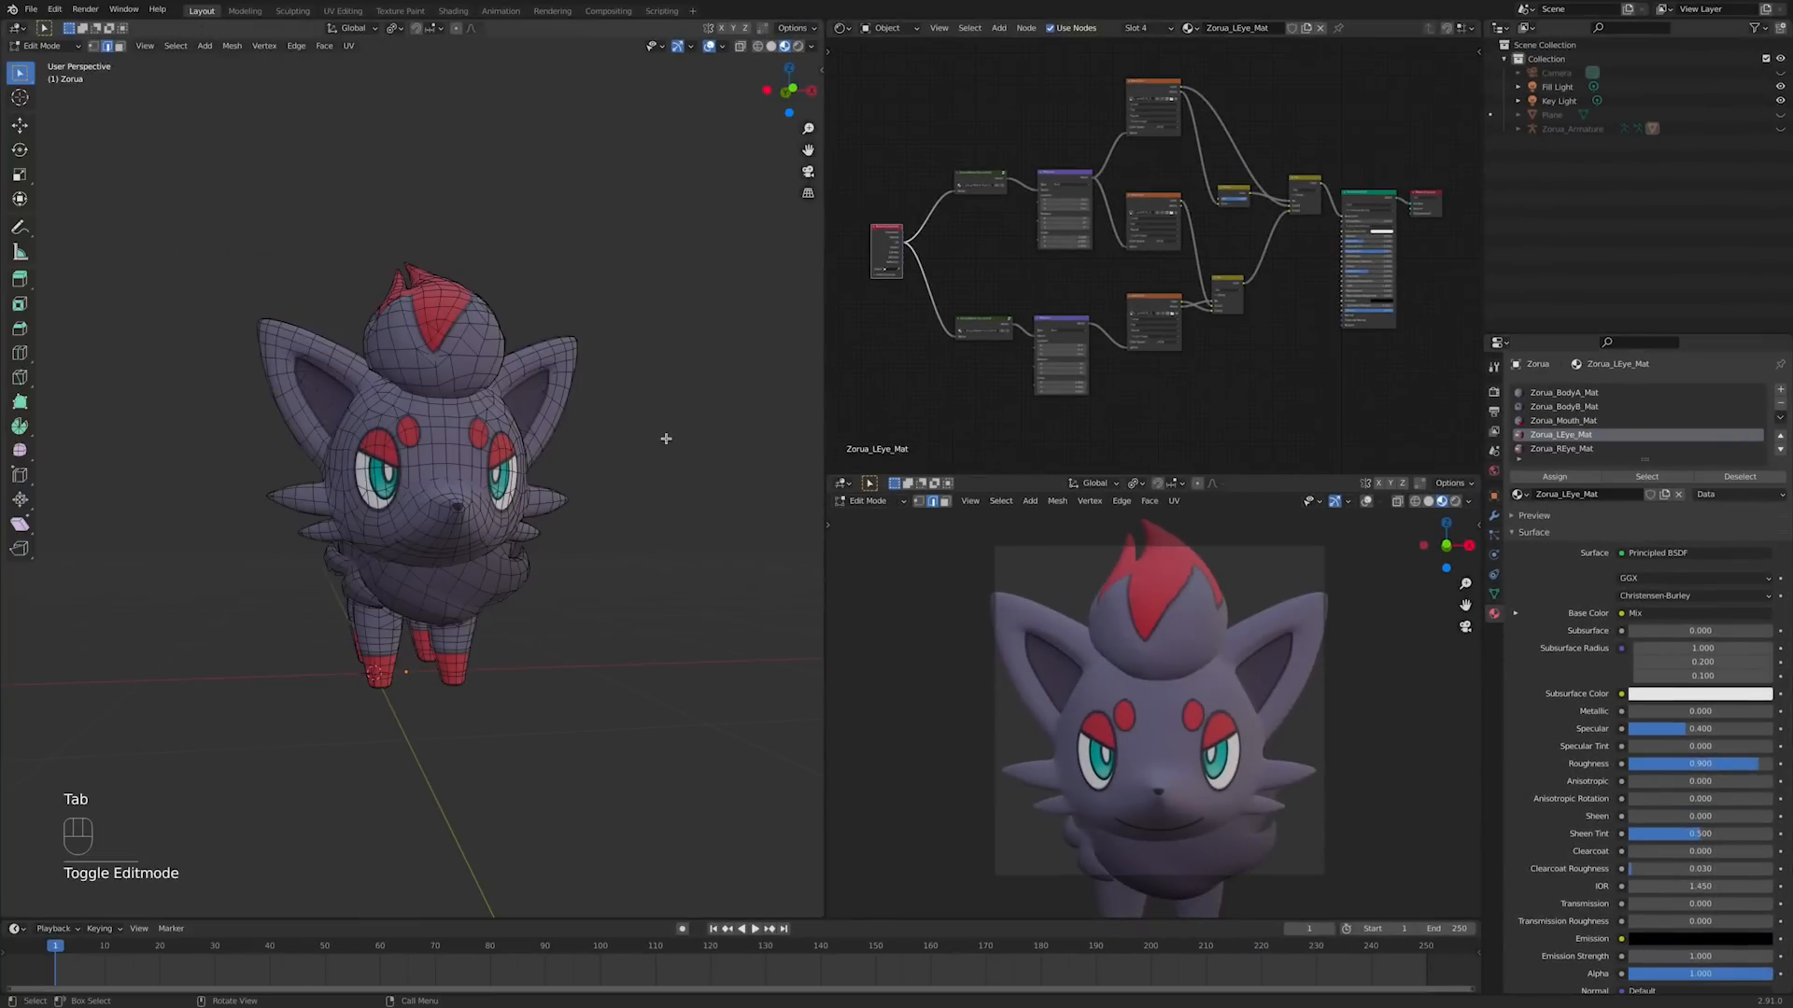
left_click(1646, 477)
middle_click_drag(611, 406, 580, 413)
left_click(94, 47)
middle_click_drag(511, 263, 513, 266)
key("b")
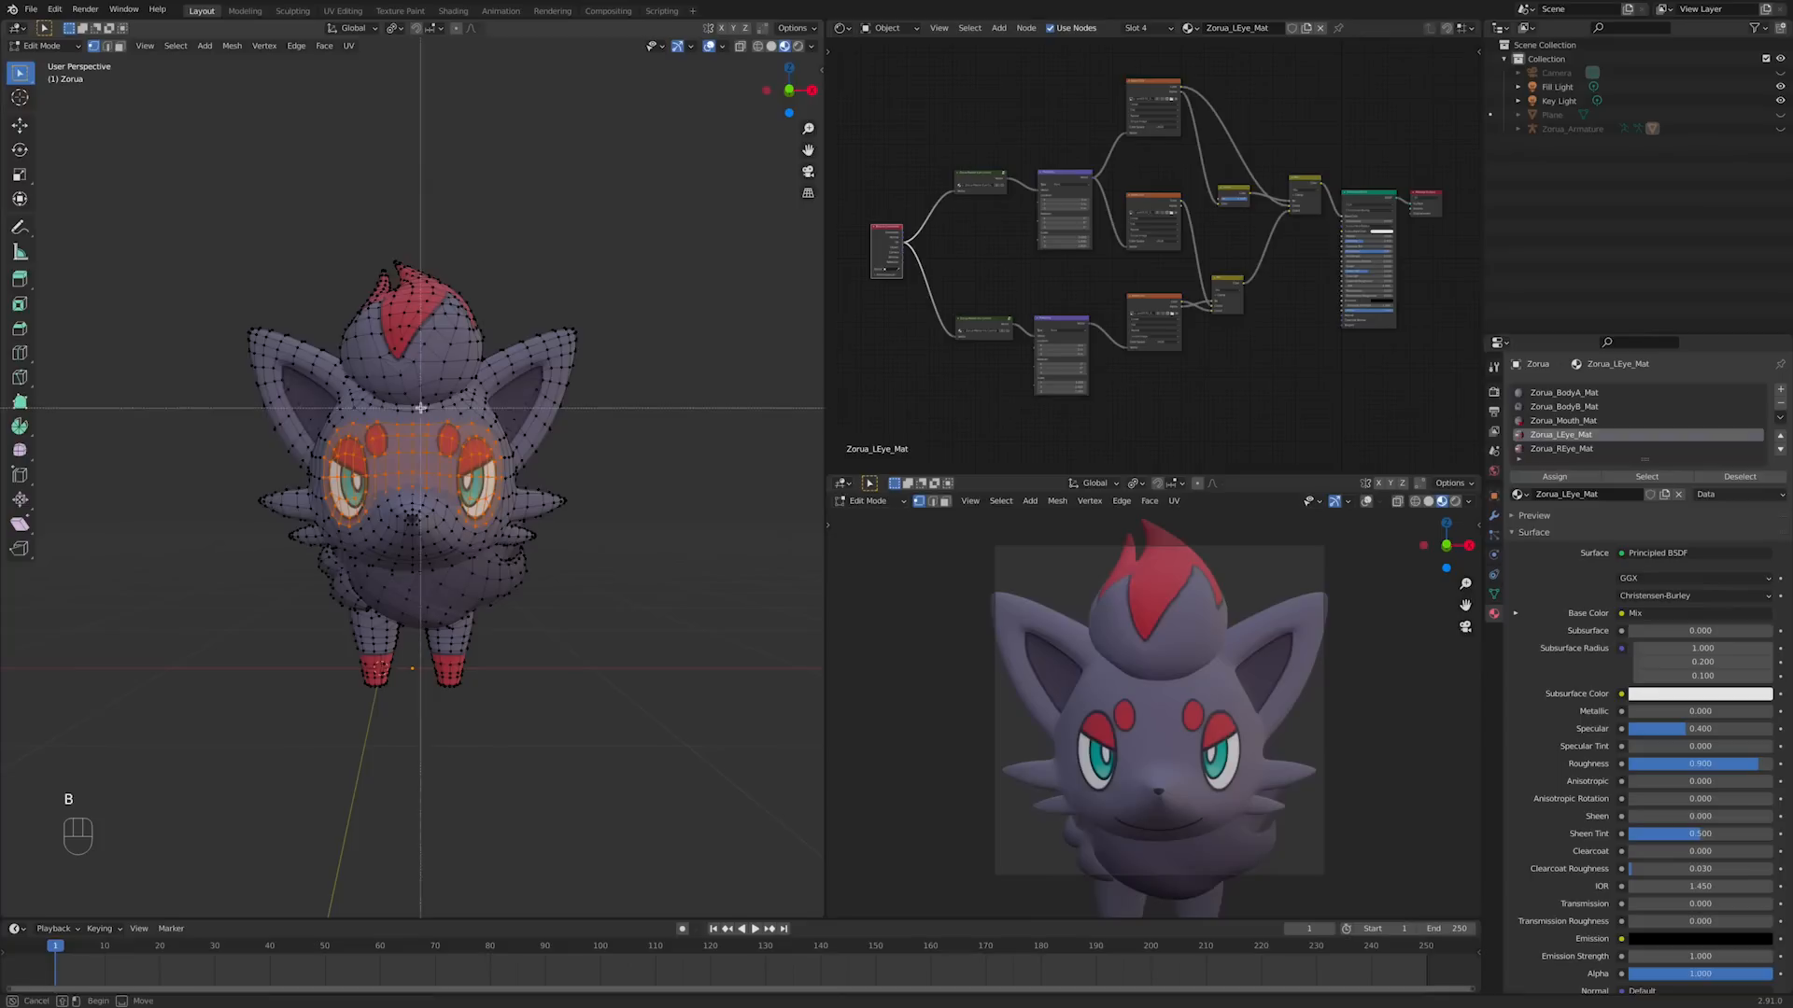
left_click_drag(422, 408, 574, 564, "shift")
scroll(612, 478, "up", 1)
middle_click_drag(616, 482, 617, 555)
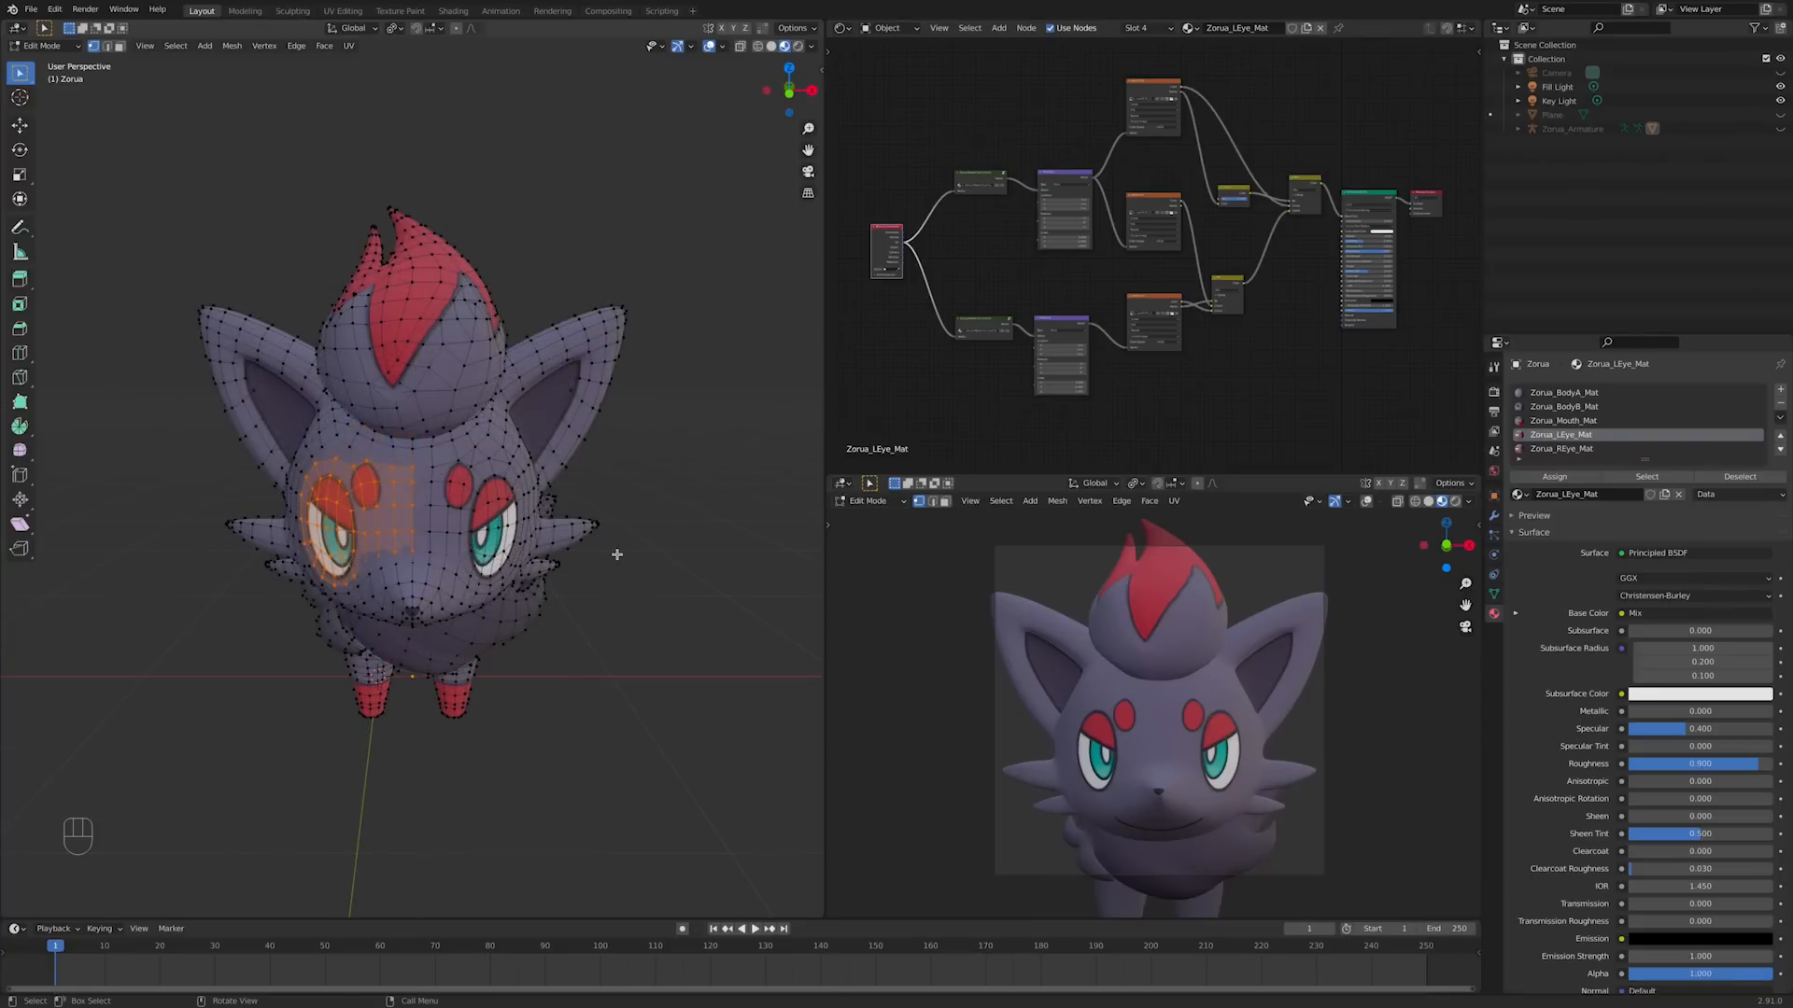
left_click(1562, 450)
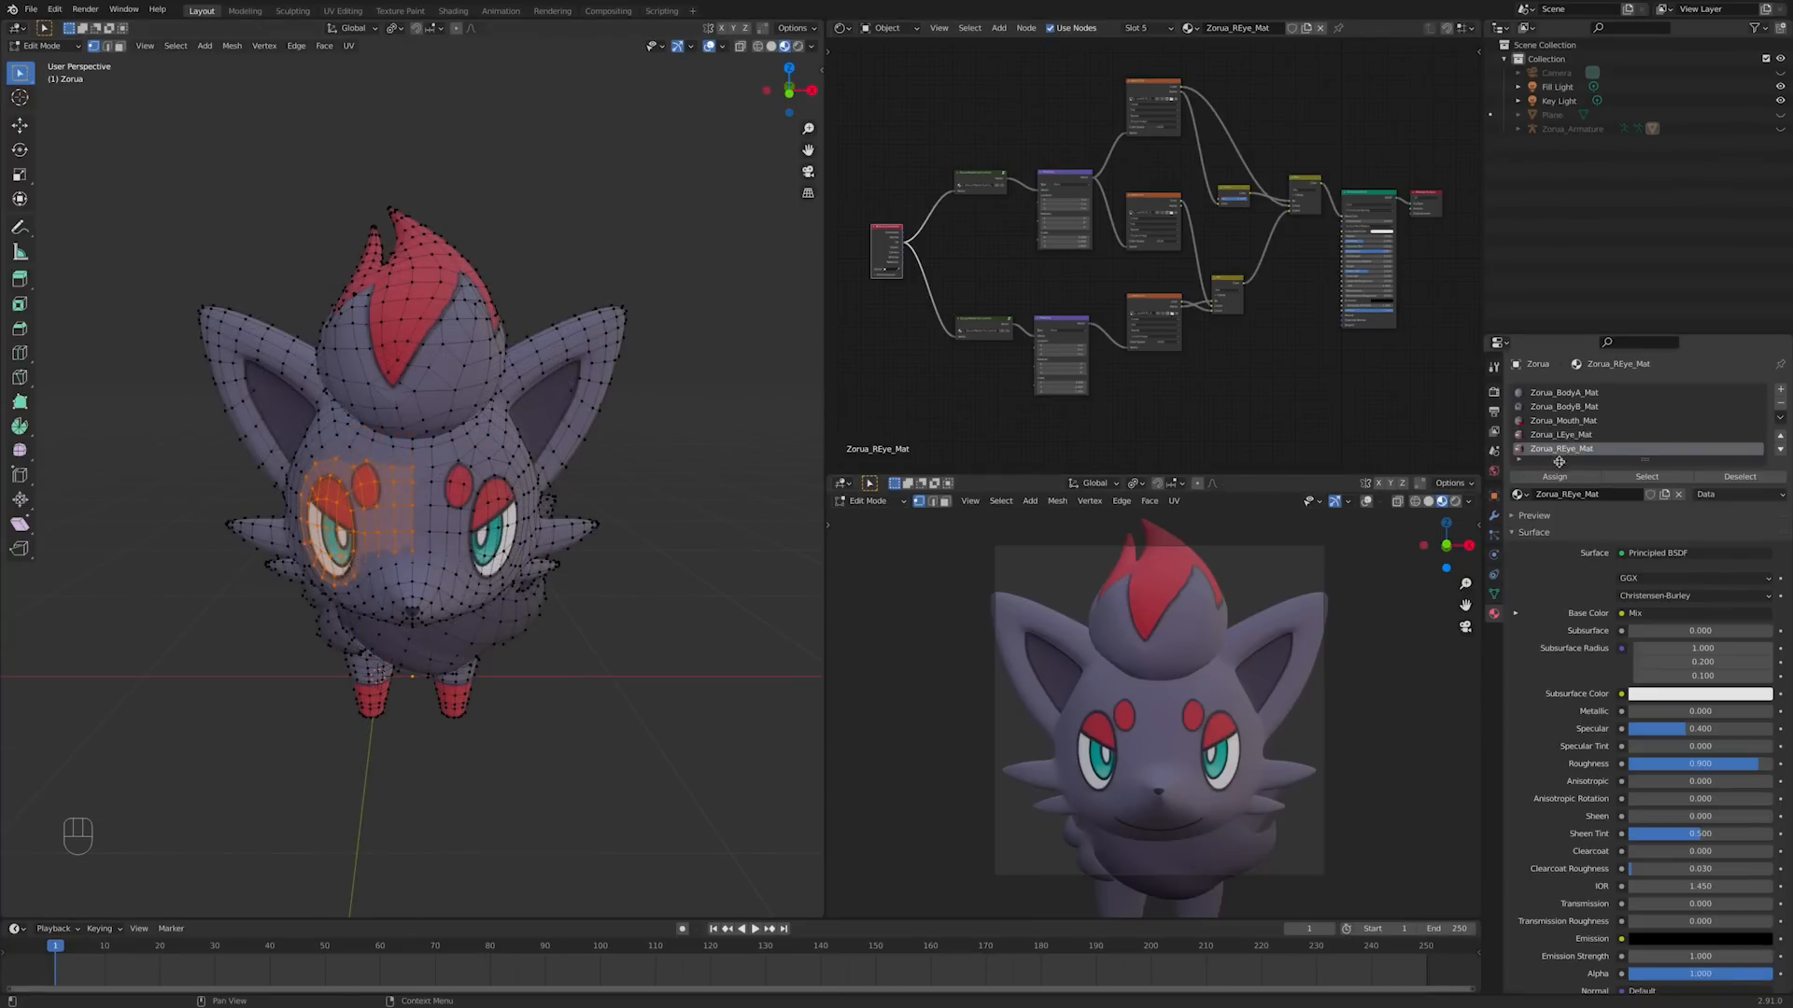
left_click(1554, 477)
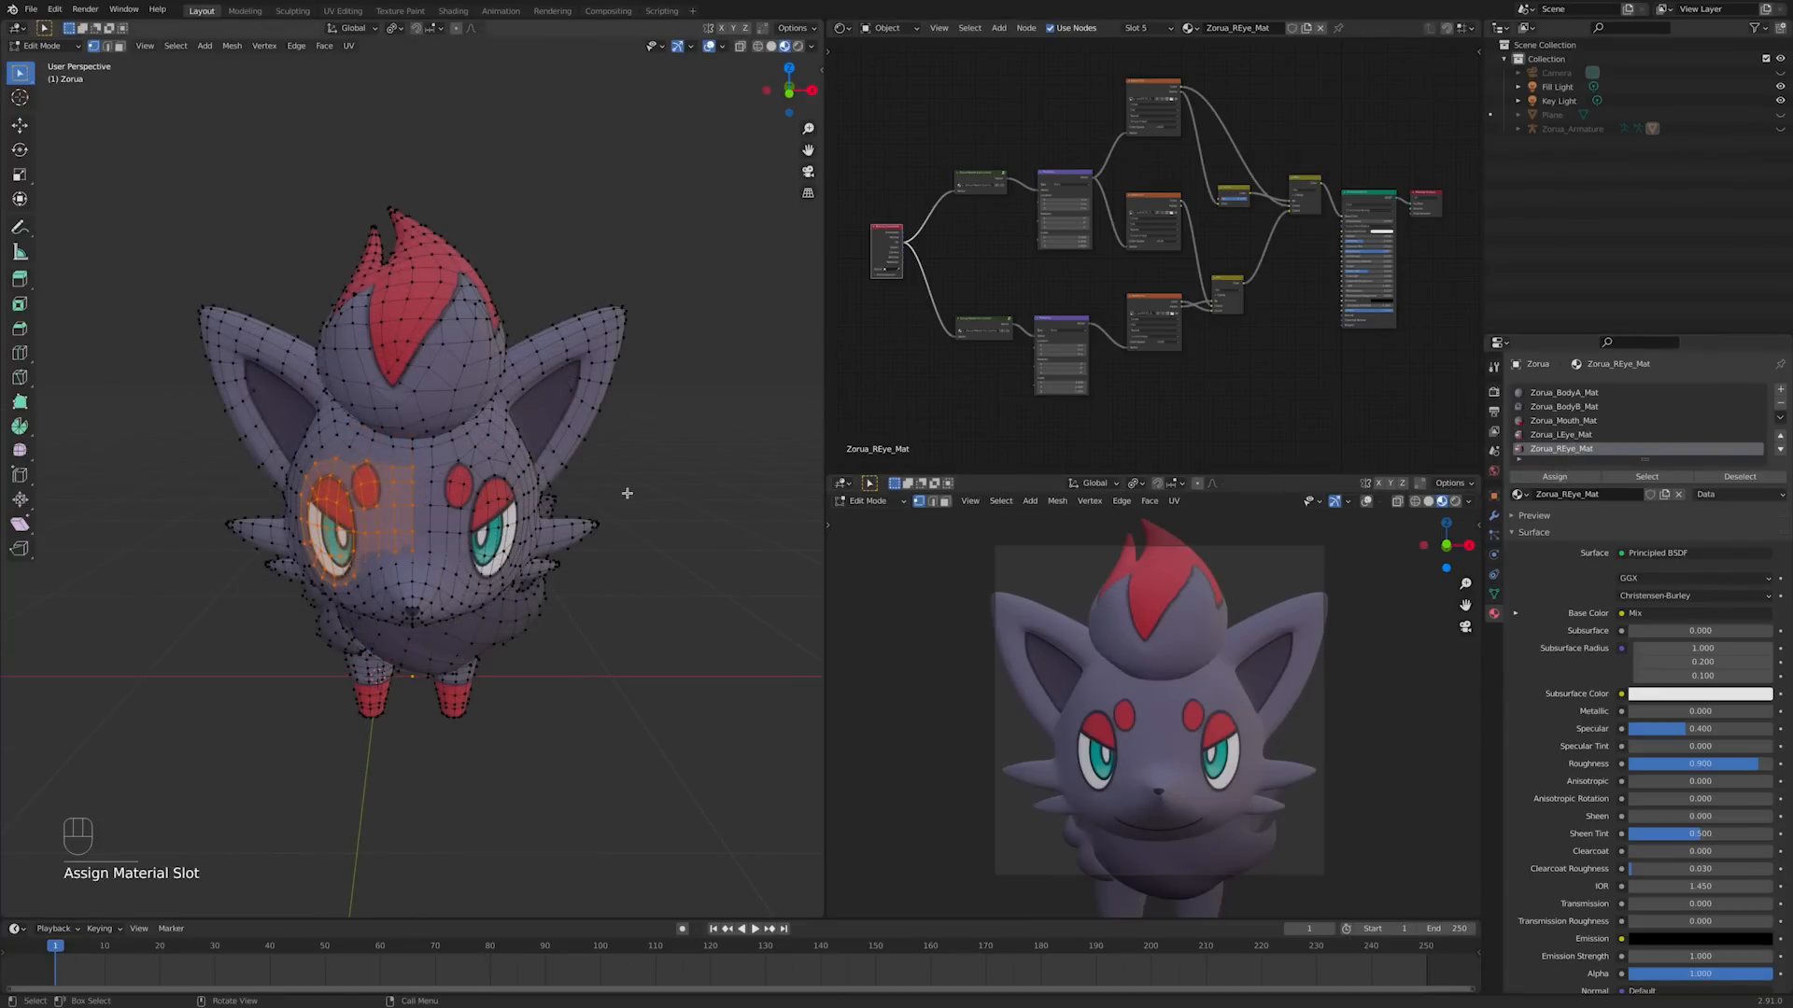
Step: Return the Zorua mesh to Object Mode
key("Tab")
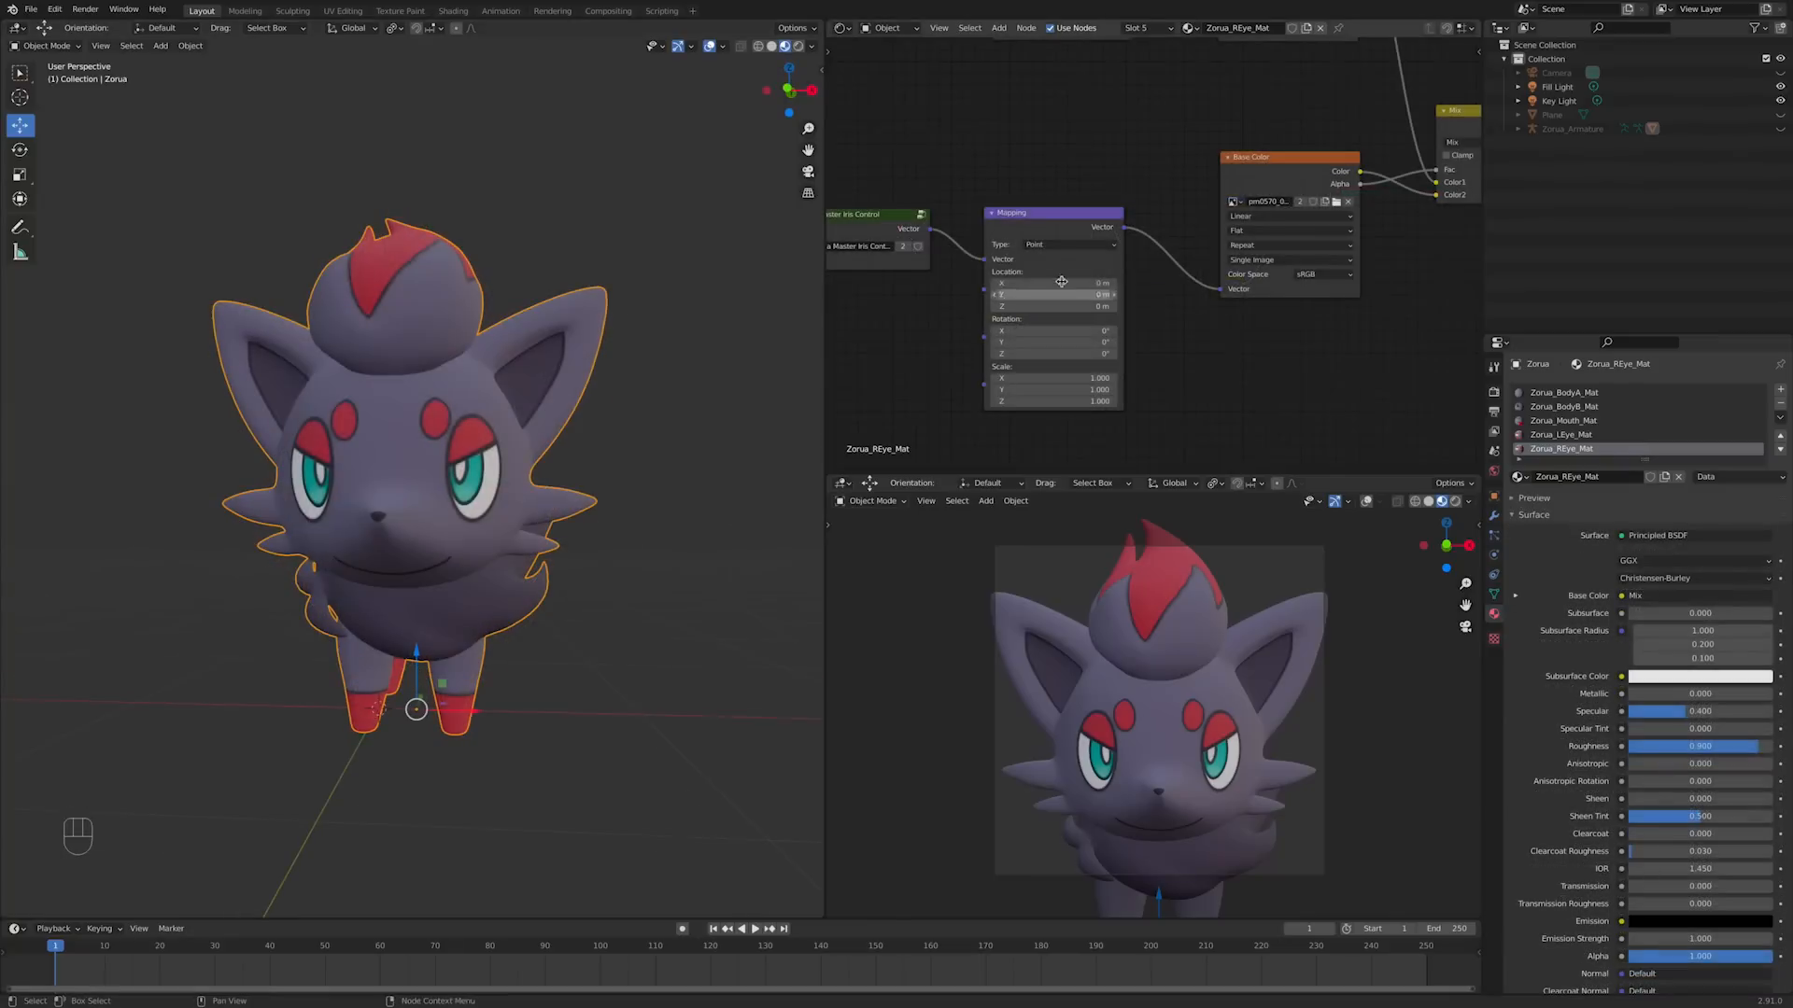
Step: Try sliding the iris Location X in Zorua_REye_Mat's Mapping node and inside Zorua_LEye_Mat's Zorua Master Iris Control group
left_click_drag(1053, 283, 1053, 283, "shift")
left_click(1562, 435)
middle_click_drag(881, 235, 1144, 262)
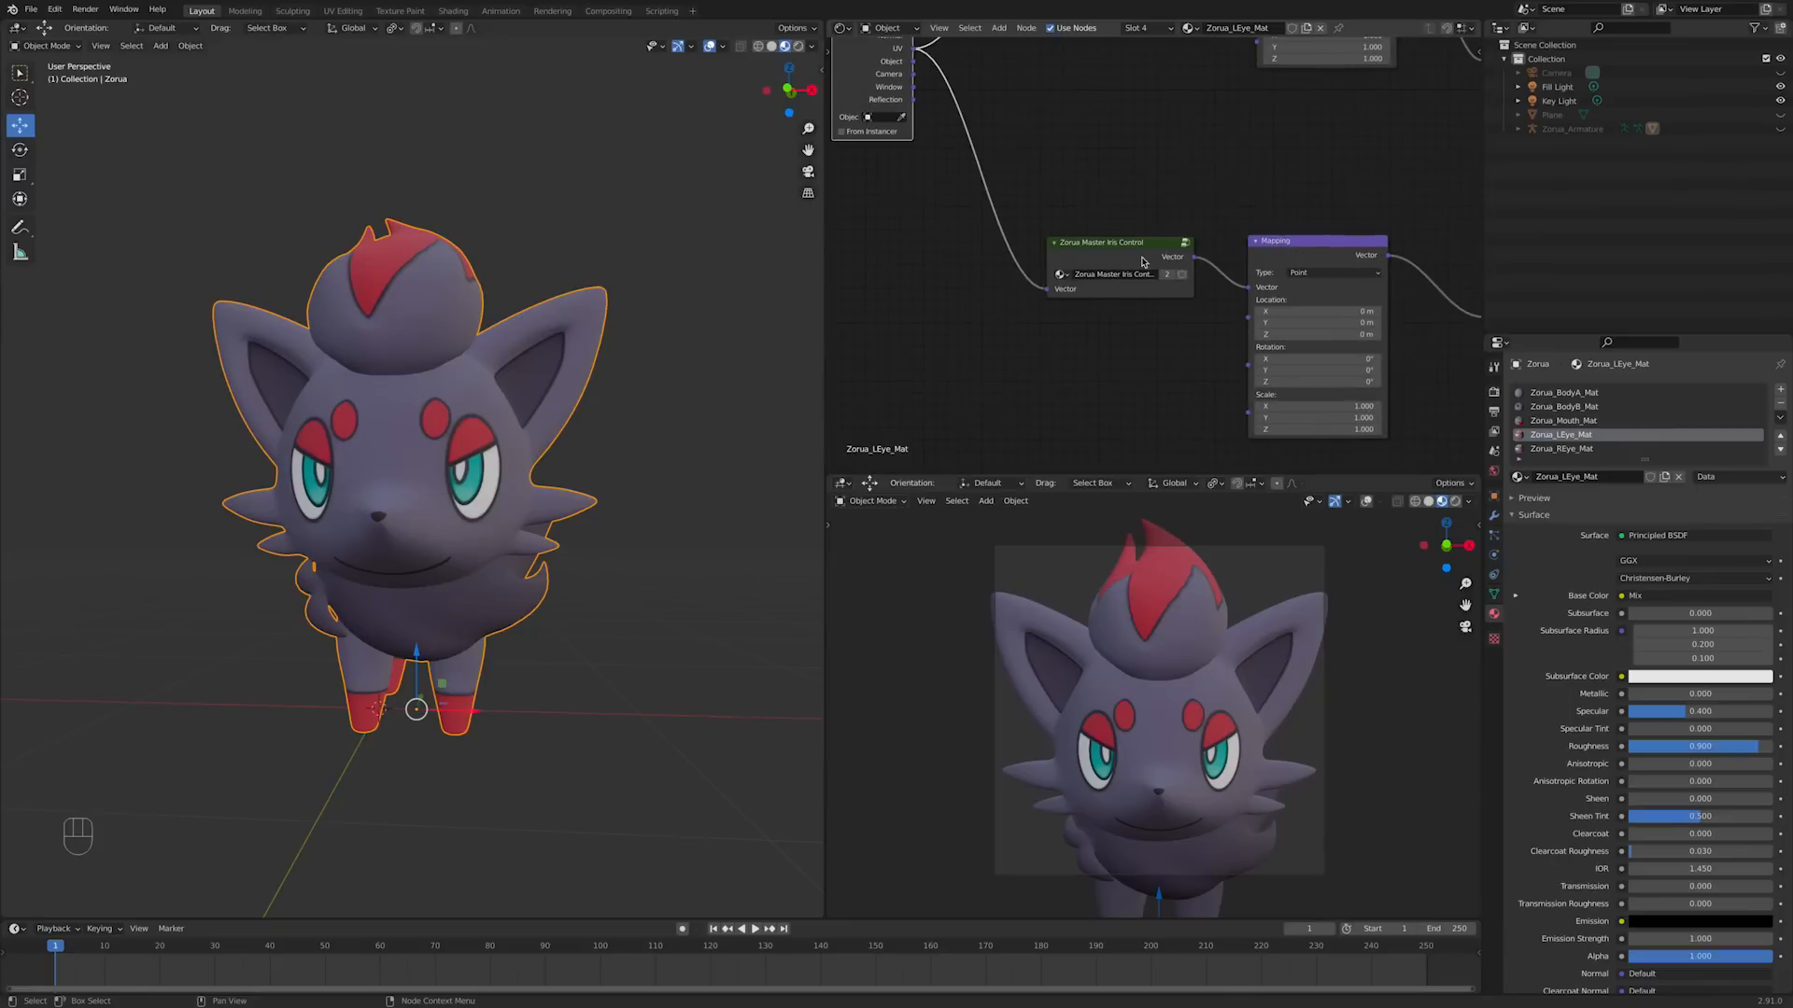
key("Tab")
left_click_drag(1167, 312, 1184, 312, "shift")
key("Tab")
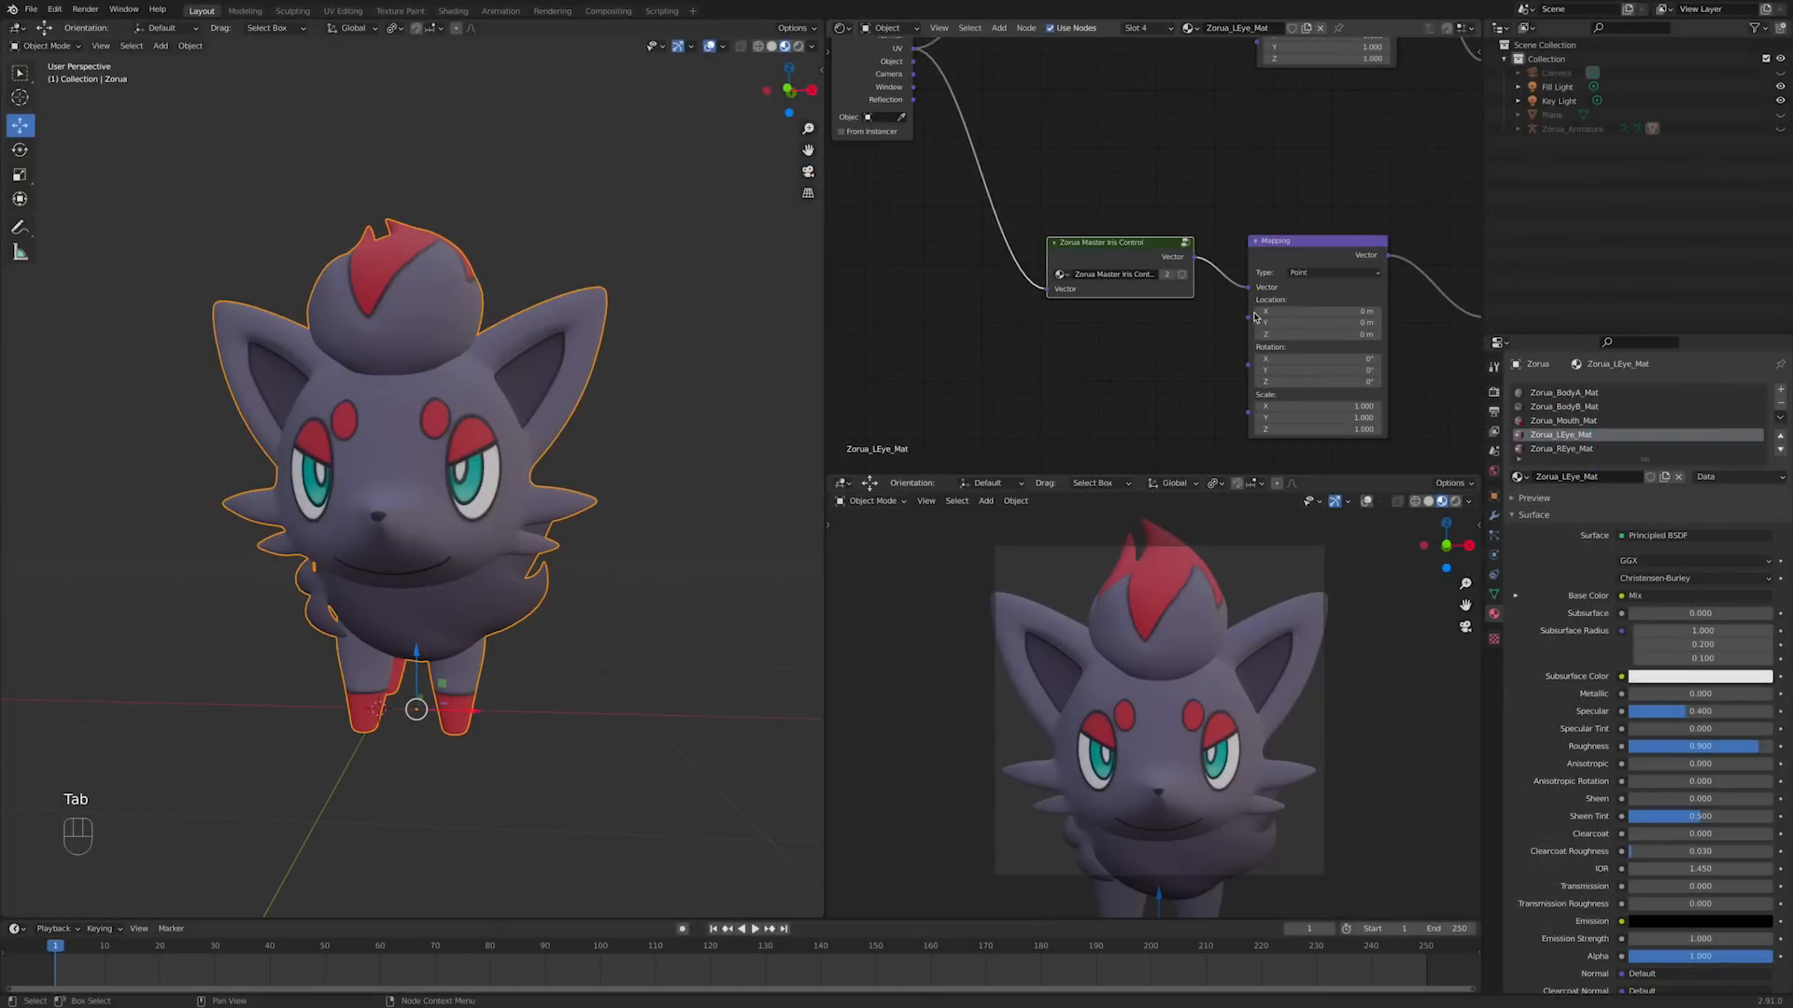
Step: Unhide the Plane and Zorua_Armature, and set the camera viewport to Rendered shading
key("Home")
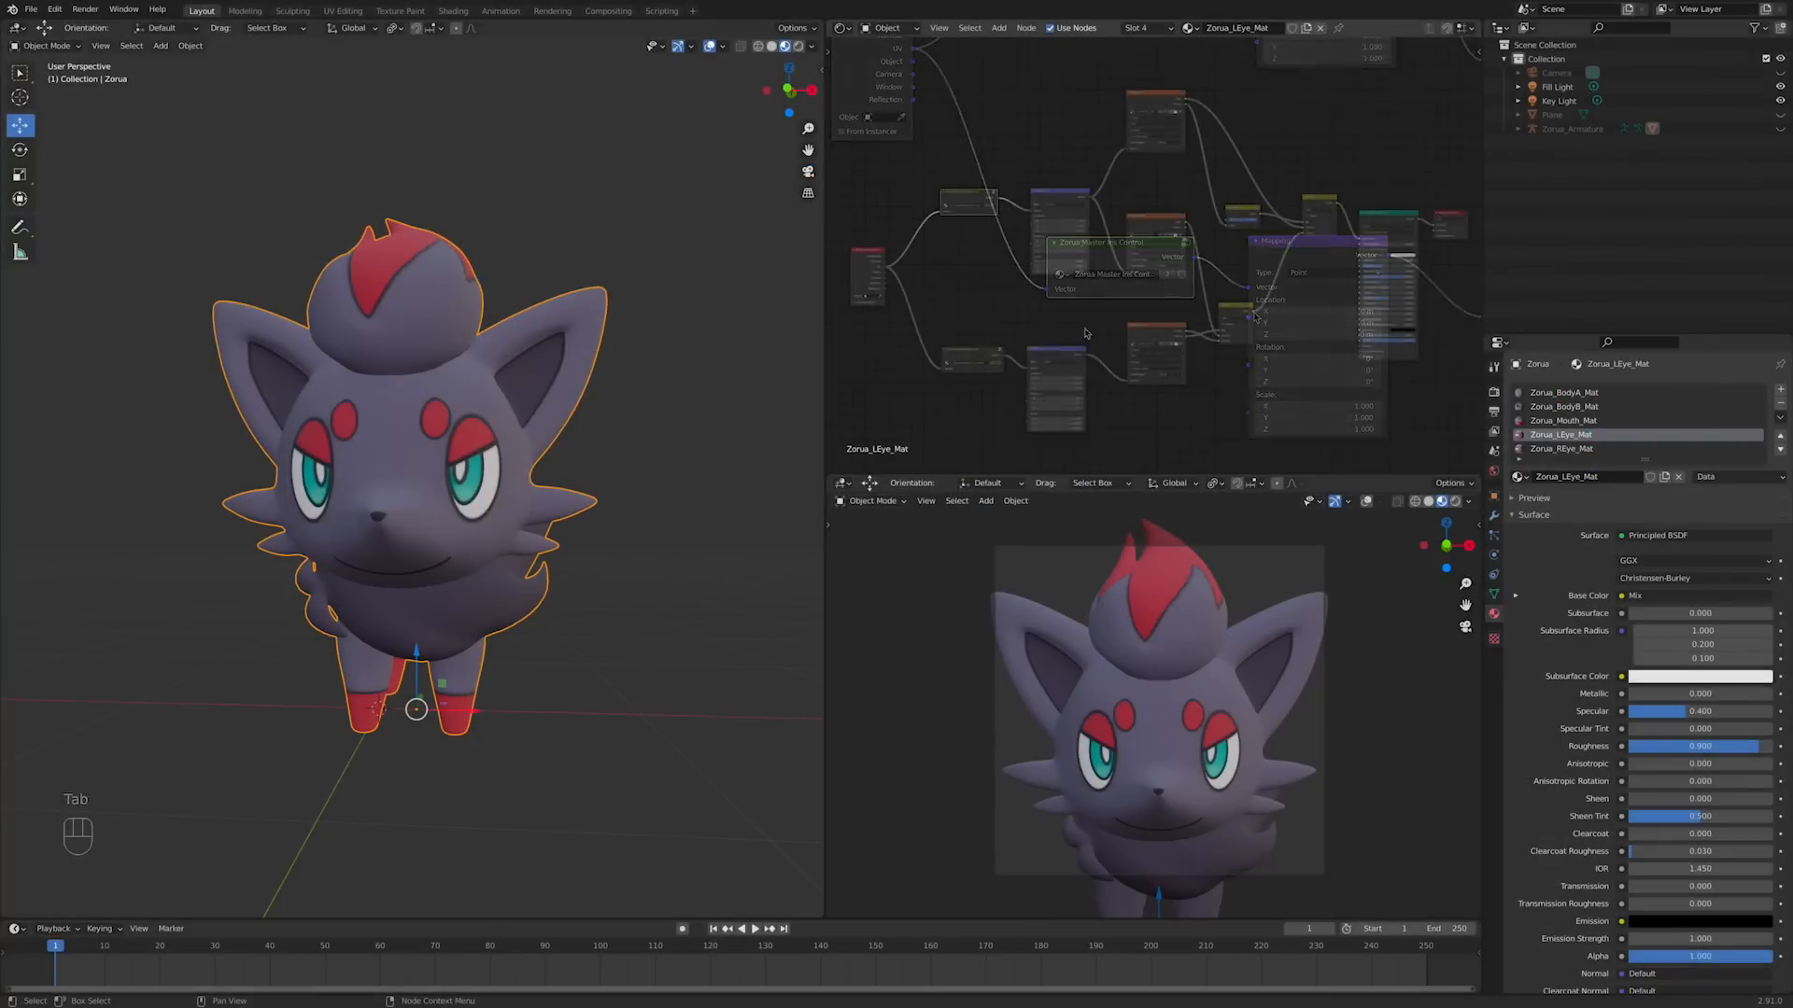
left_click(1780, 113)
left_click(1455, 502)
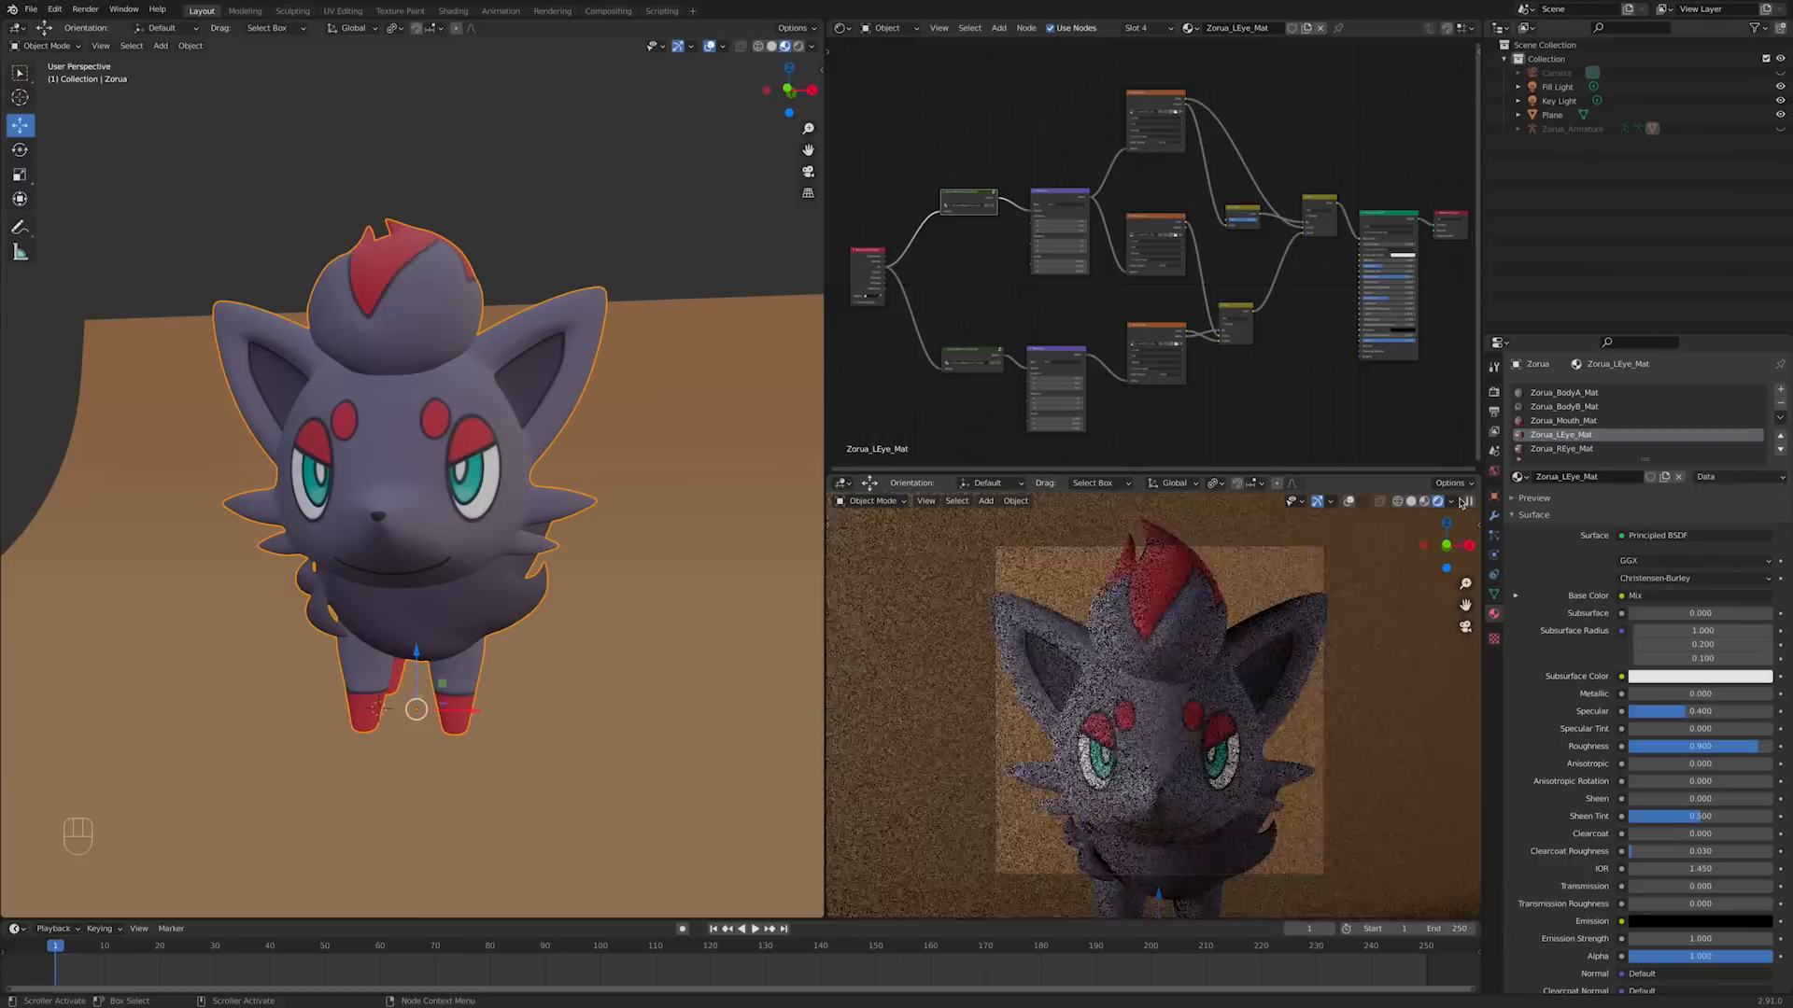
left_click(1779, 129)
Step: Rotate Zorua_Armature about -12.8° around the global Z axis and reposition it along the global X axis
left_click(590, 318)
middle_click_drag(659, 449, 663, 465)
key("r")
key("z")
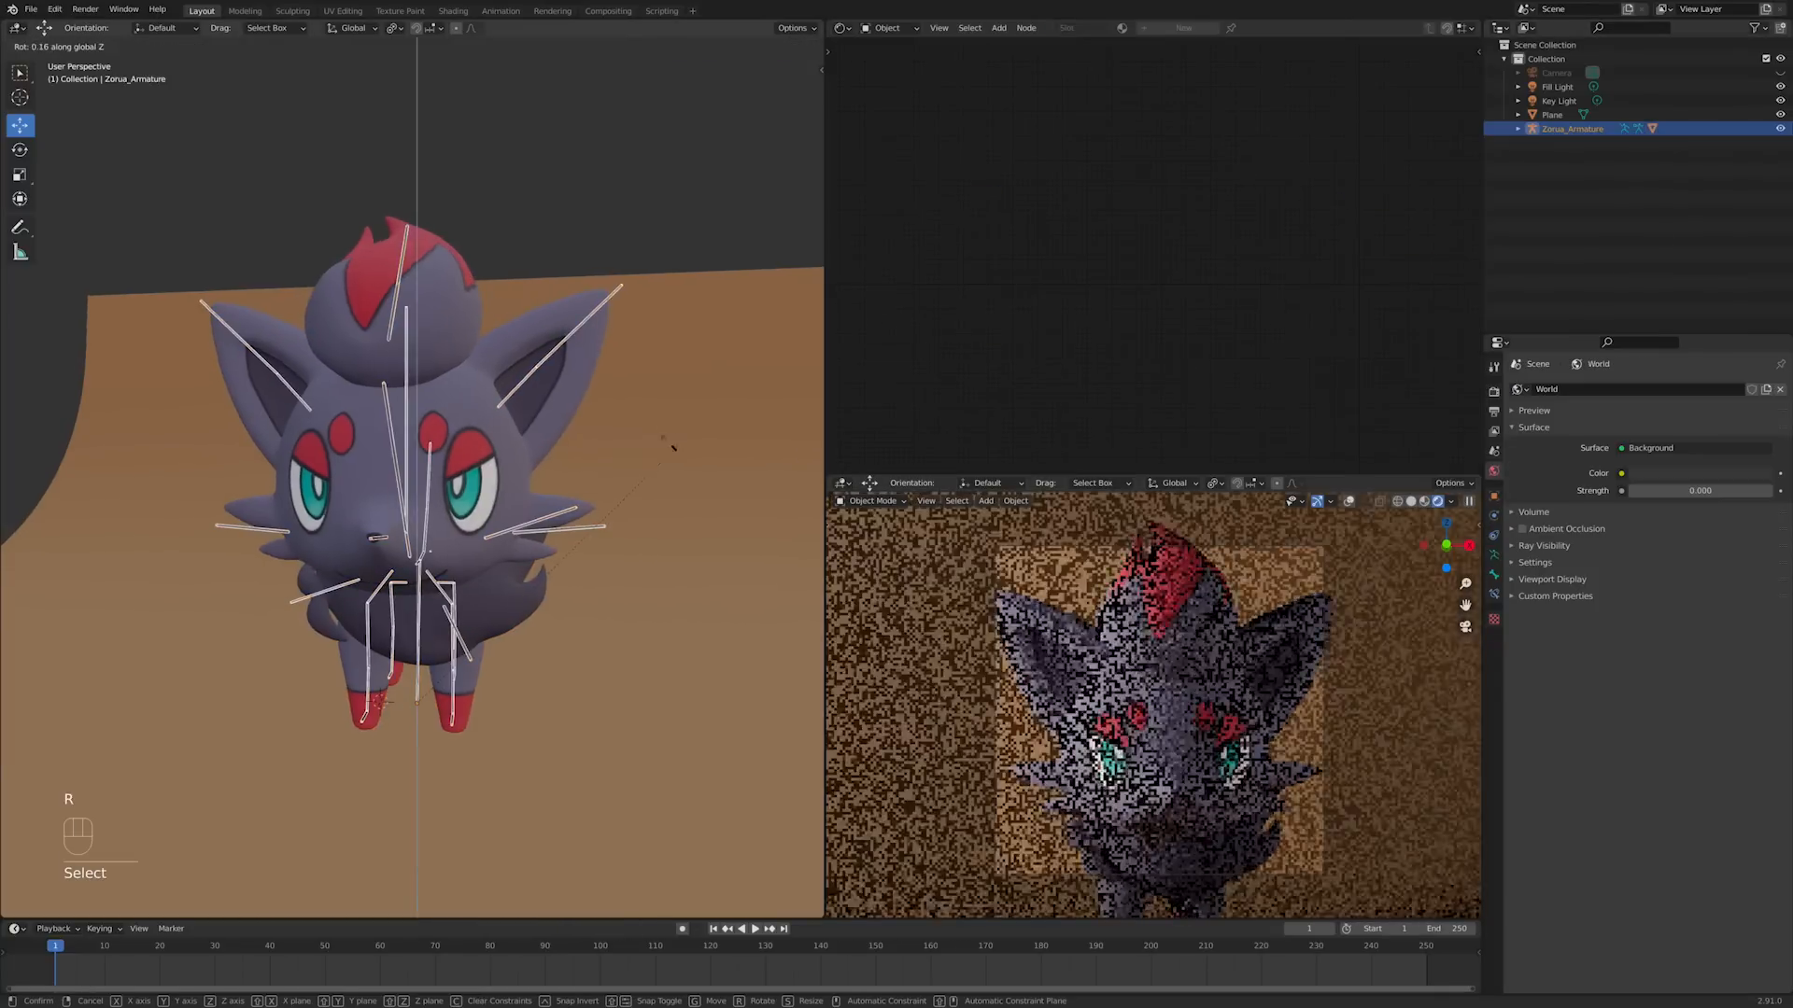
left_click(636, 387)
key("g")
key("x")
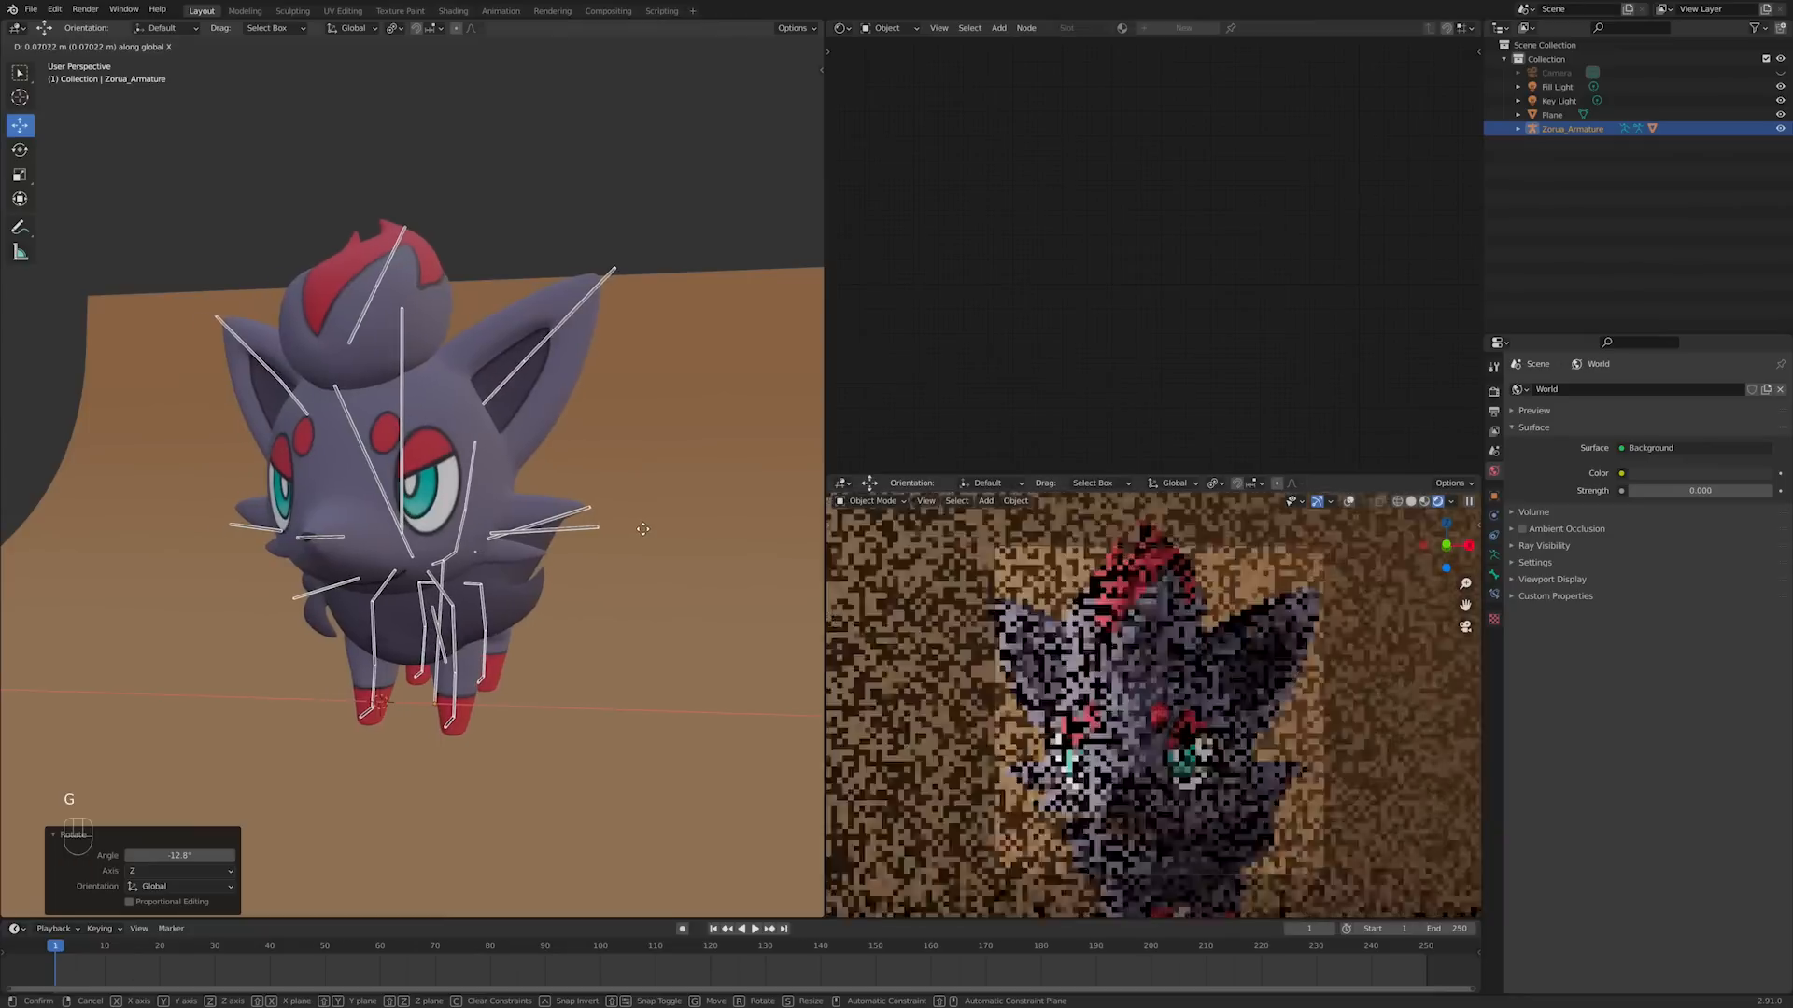
left_click(647, 558)
Step: Shift both of Zorua's irises sideways through the Mapping Location X inside the Zorua Master Iris Control group
left_click(456, 457)
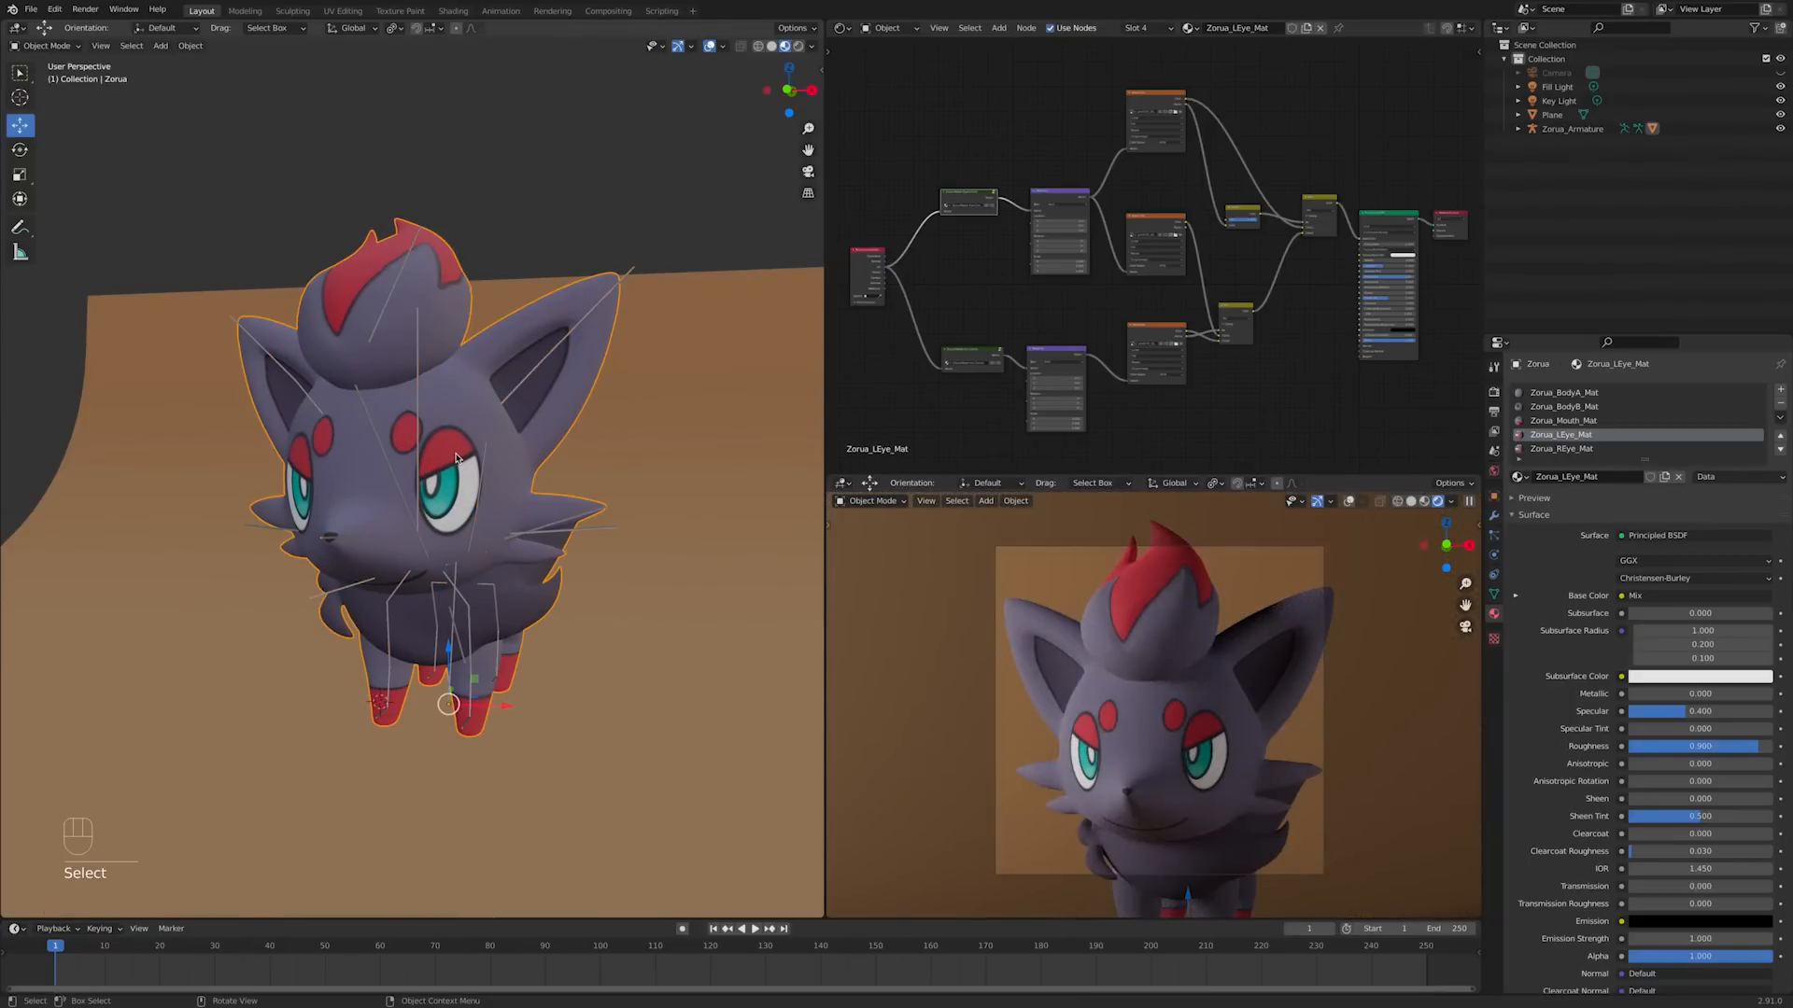
scroll(1106, 305, "up", 5)
key("Tab")
scroll(1107, 305, "up", 2)
left_click_drag(1157, 310, 1143, 310, "shift")
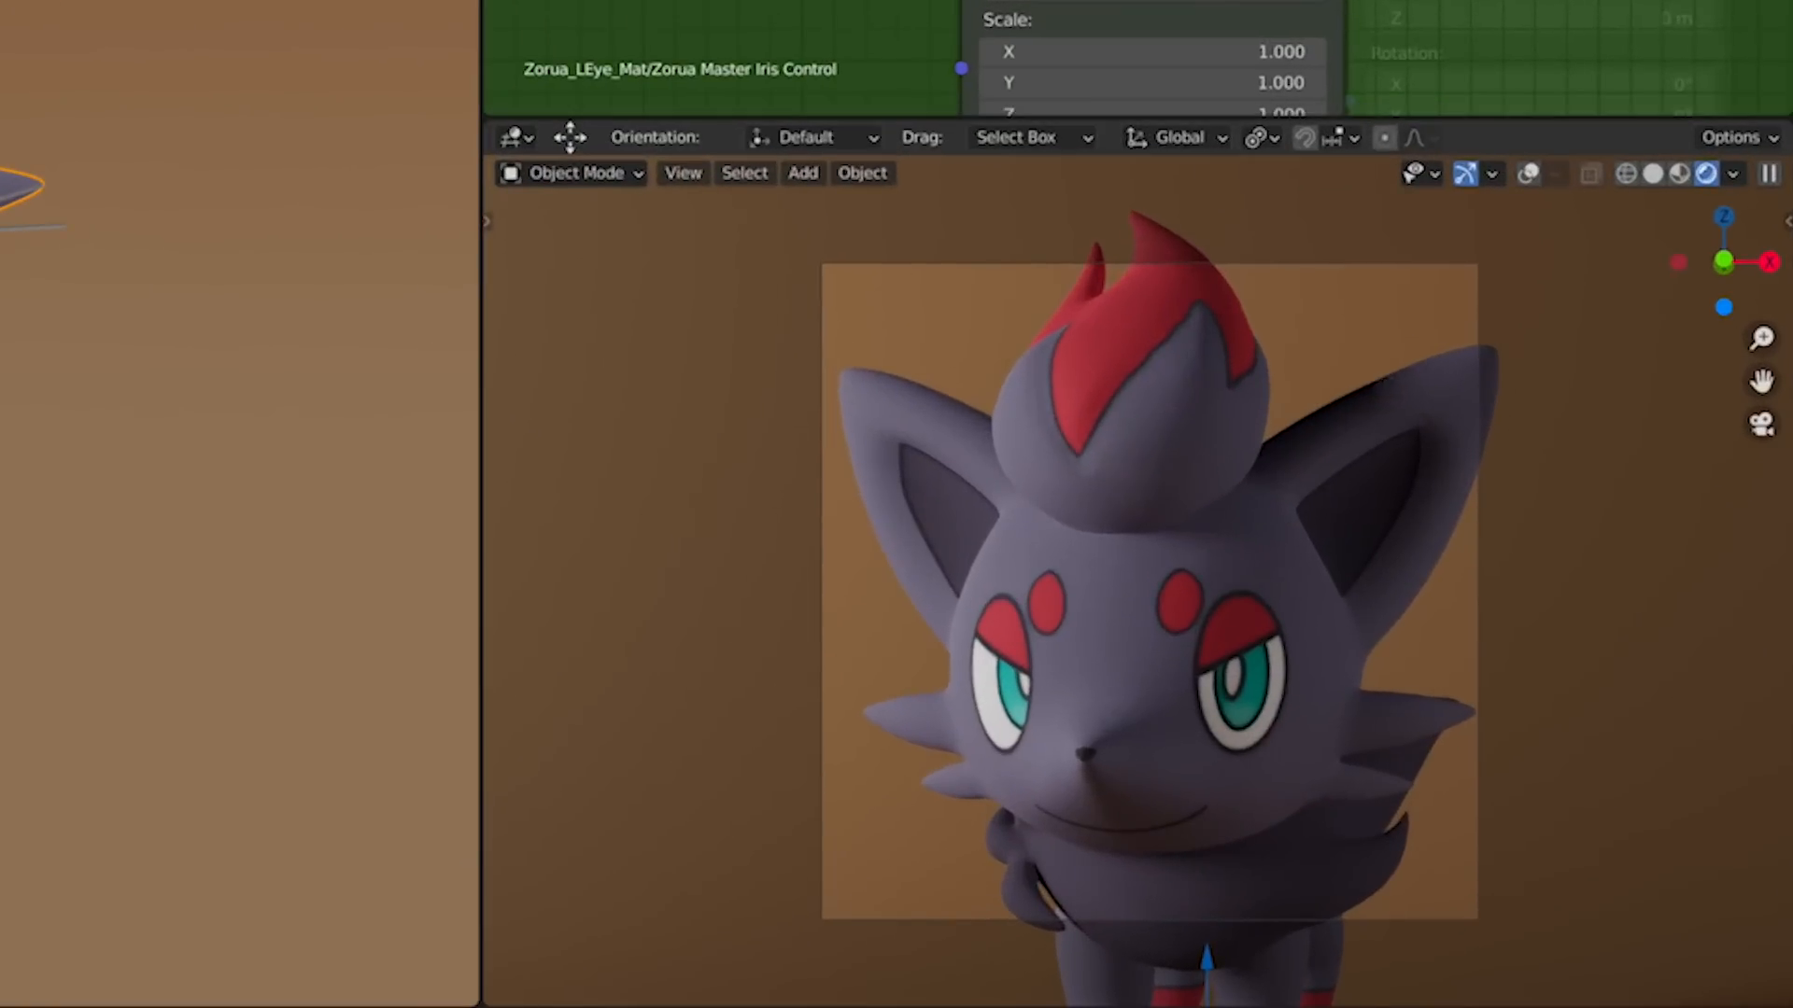
key("Tab")
scroll(1138, 56, "down", 2)
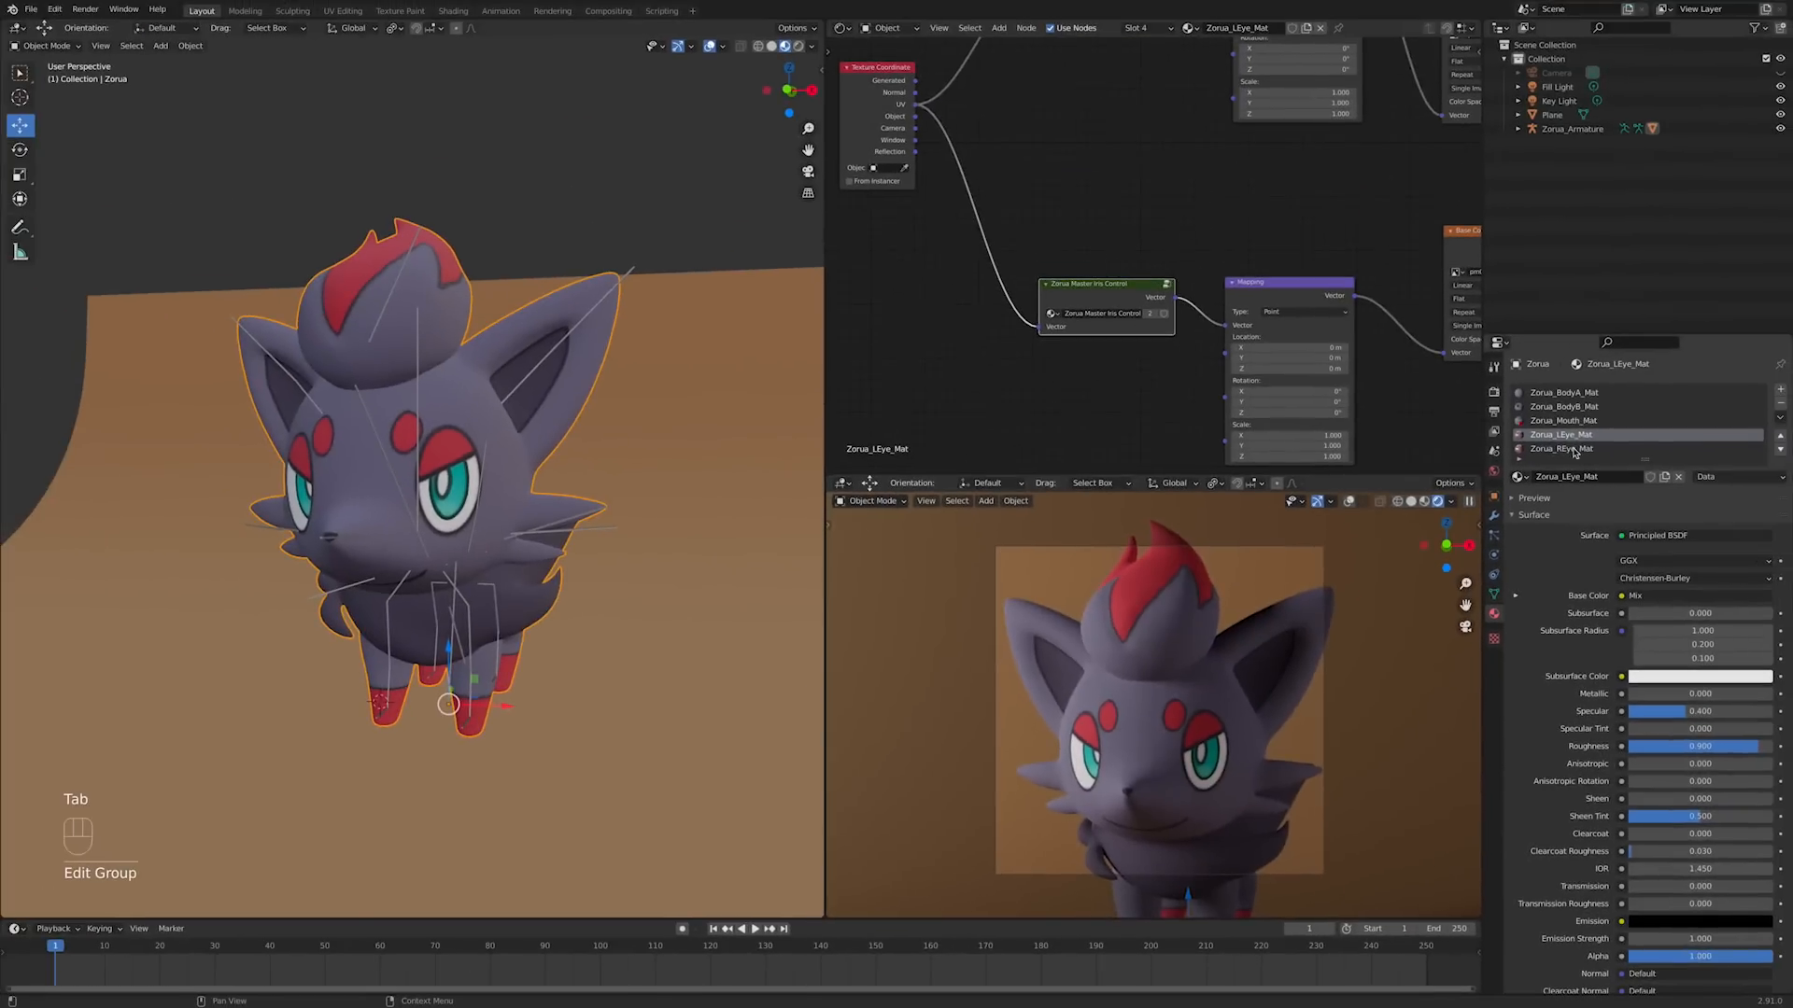
Step: Set the iris Mapping node's Location X to 0.02 m in Zorua_REye_Mat
left_click(1561, 448)
scroll(1214, 280, "up", 3)
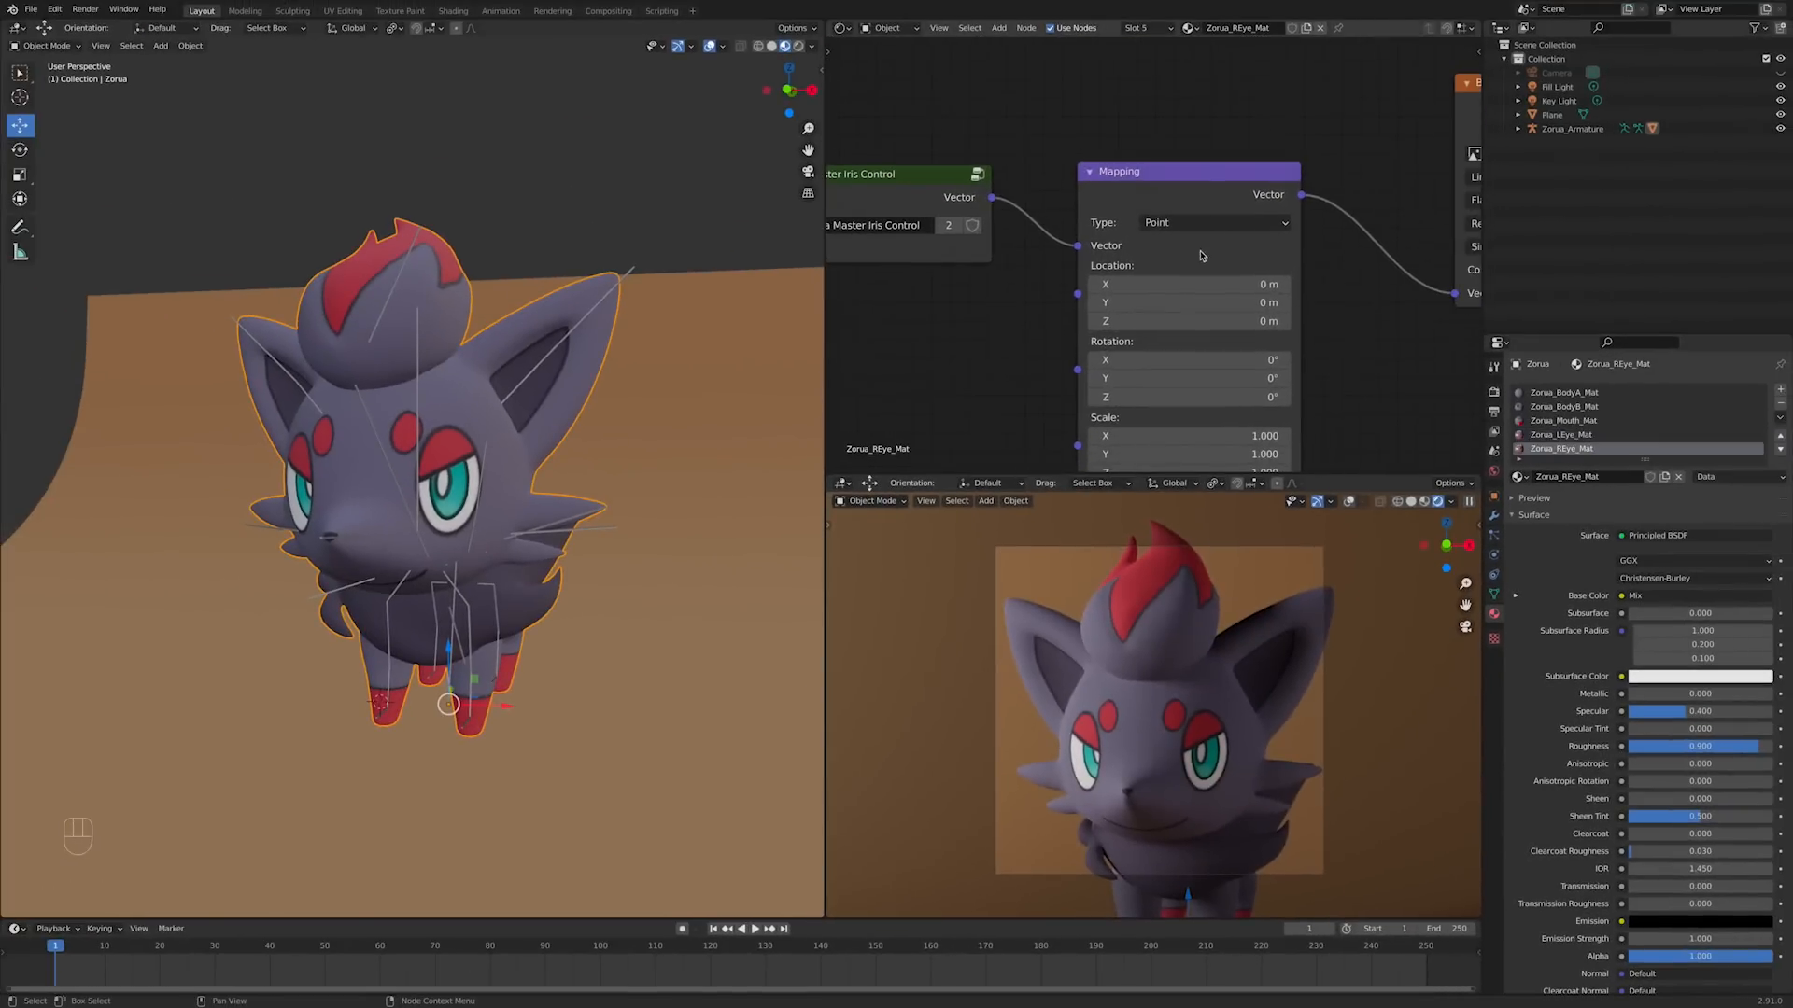
left_click_drag(1188, 284, 1209, 284, "shift")
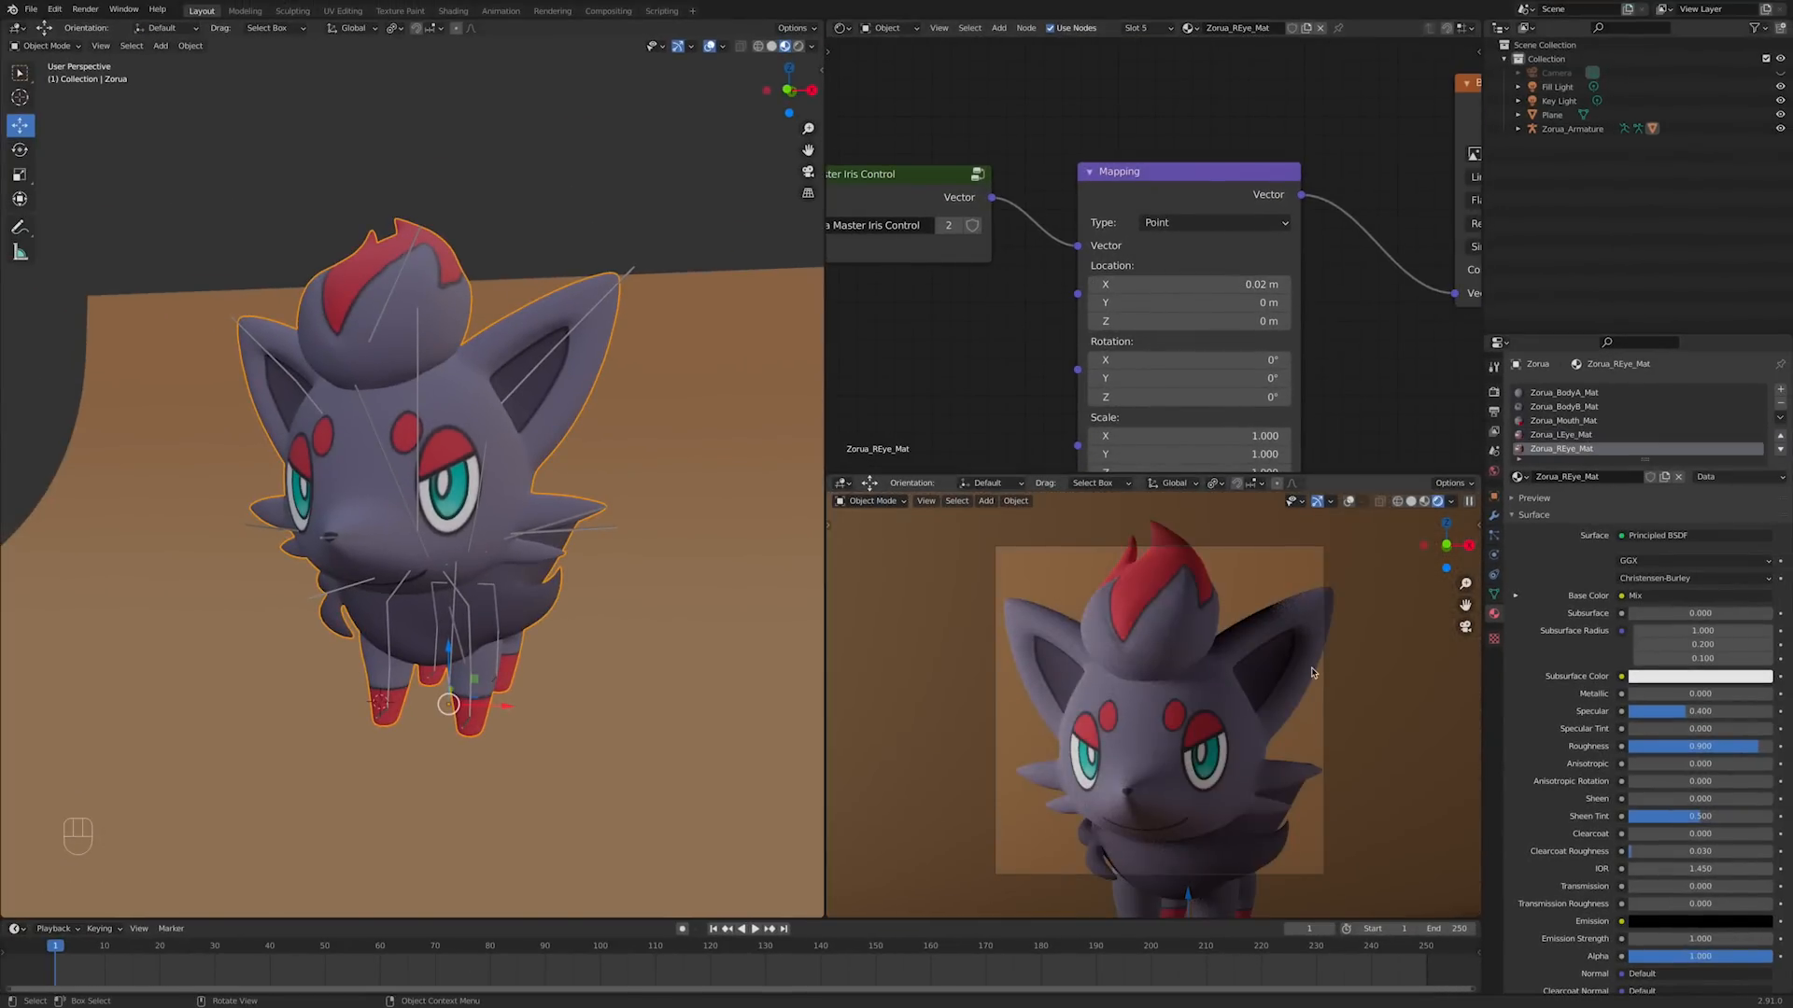
Step: Render a still image of the Zorua scene
scroll(482, 477, "down", 6)
left_click(482, 477)
middle_click_drag(481, 477, 468, 480)
left_click_drag(377, 521, 386, 521)
middle_click_drag(387, 521, 322, 579)
left_click_drag(200, 592, 200, 588)
middle_click_drag(200, 592, 177, 645)
left_click_drag(178, 717, 199, 751)
left_click_drag(199, 750, 195, 751)
left_click(86, 9)
left_click(94, 26)
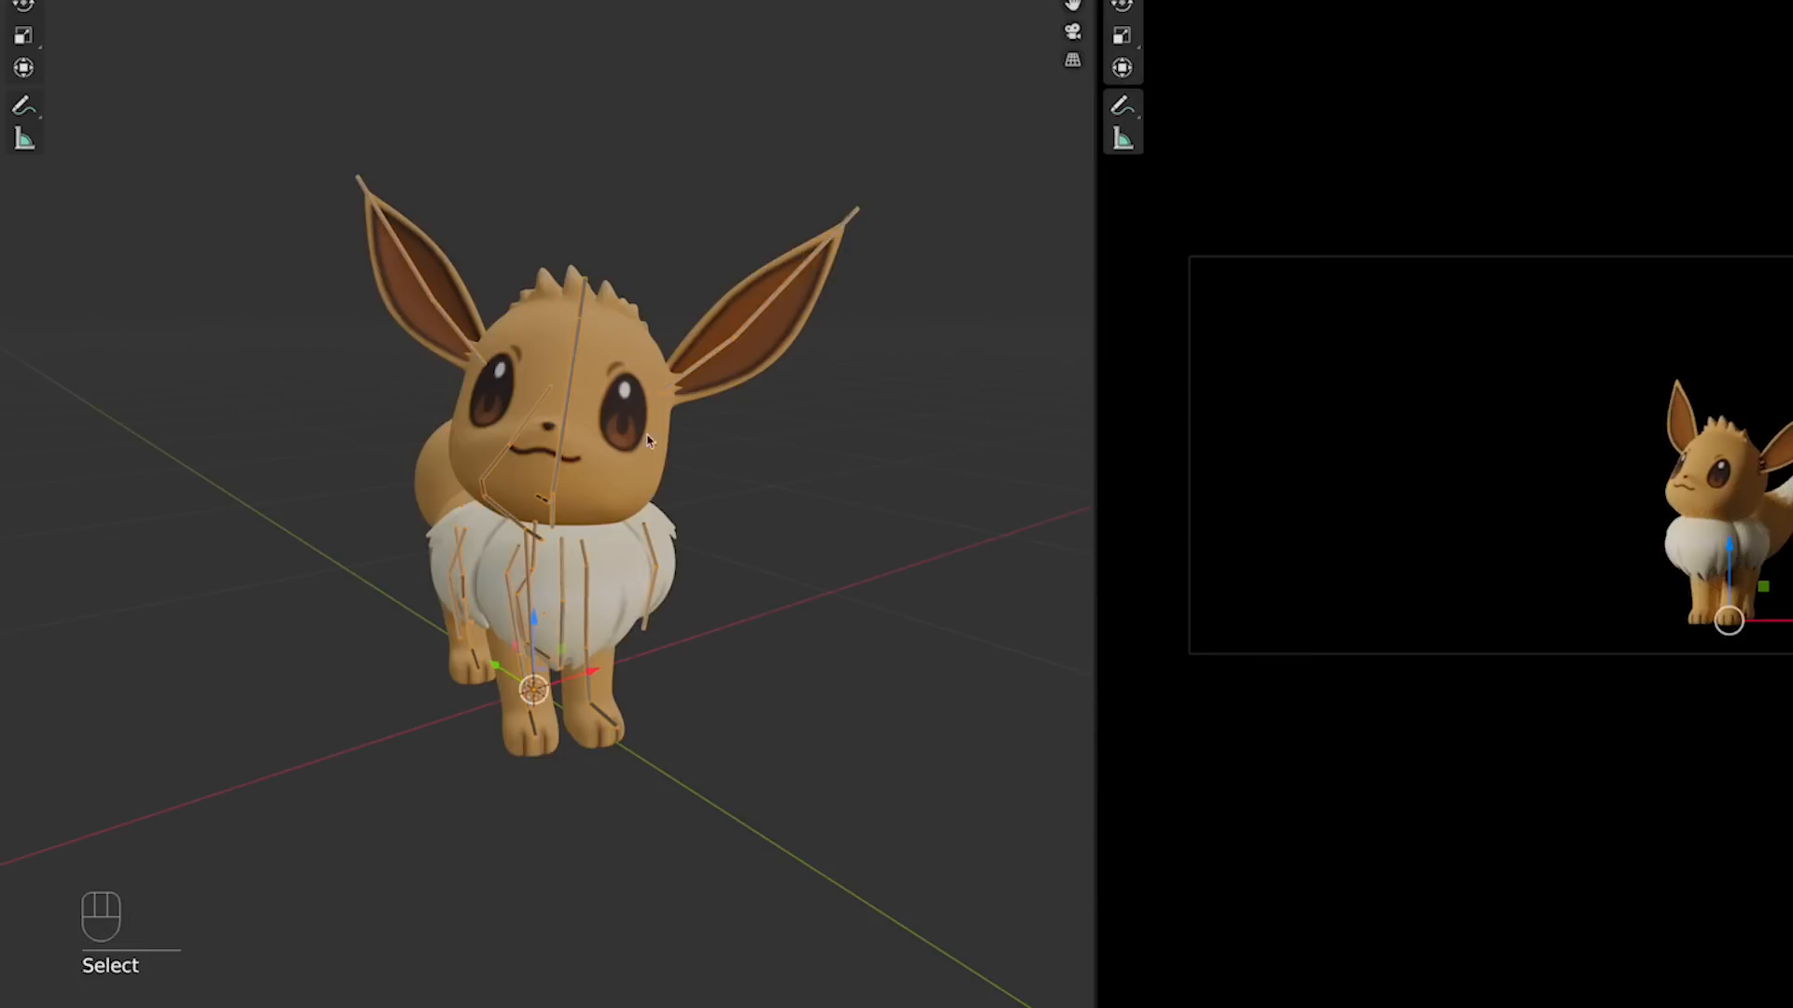
Step: Hide the Eevee armature and change the camera viewport area into a Shader Editor
key("h")
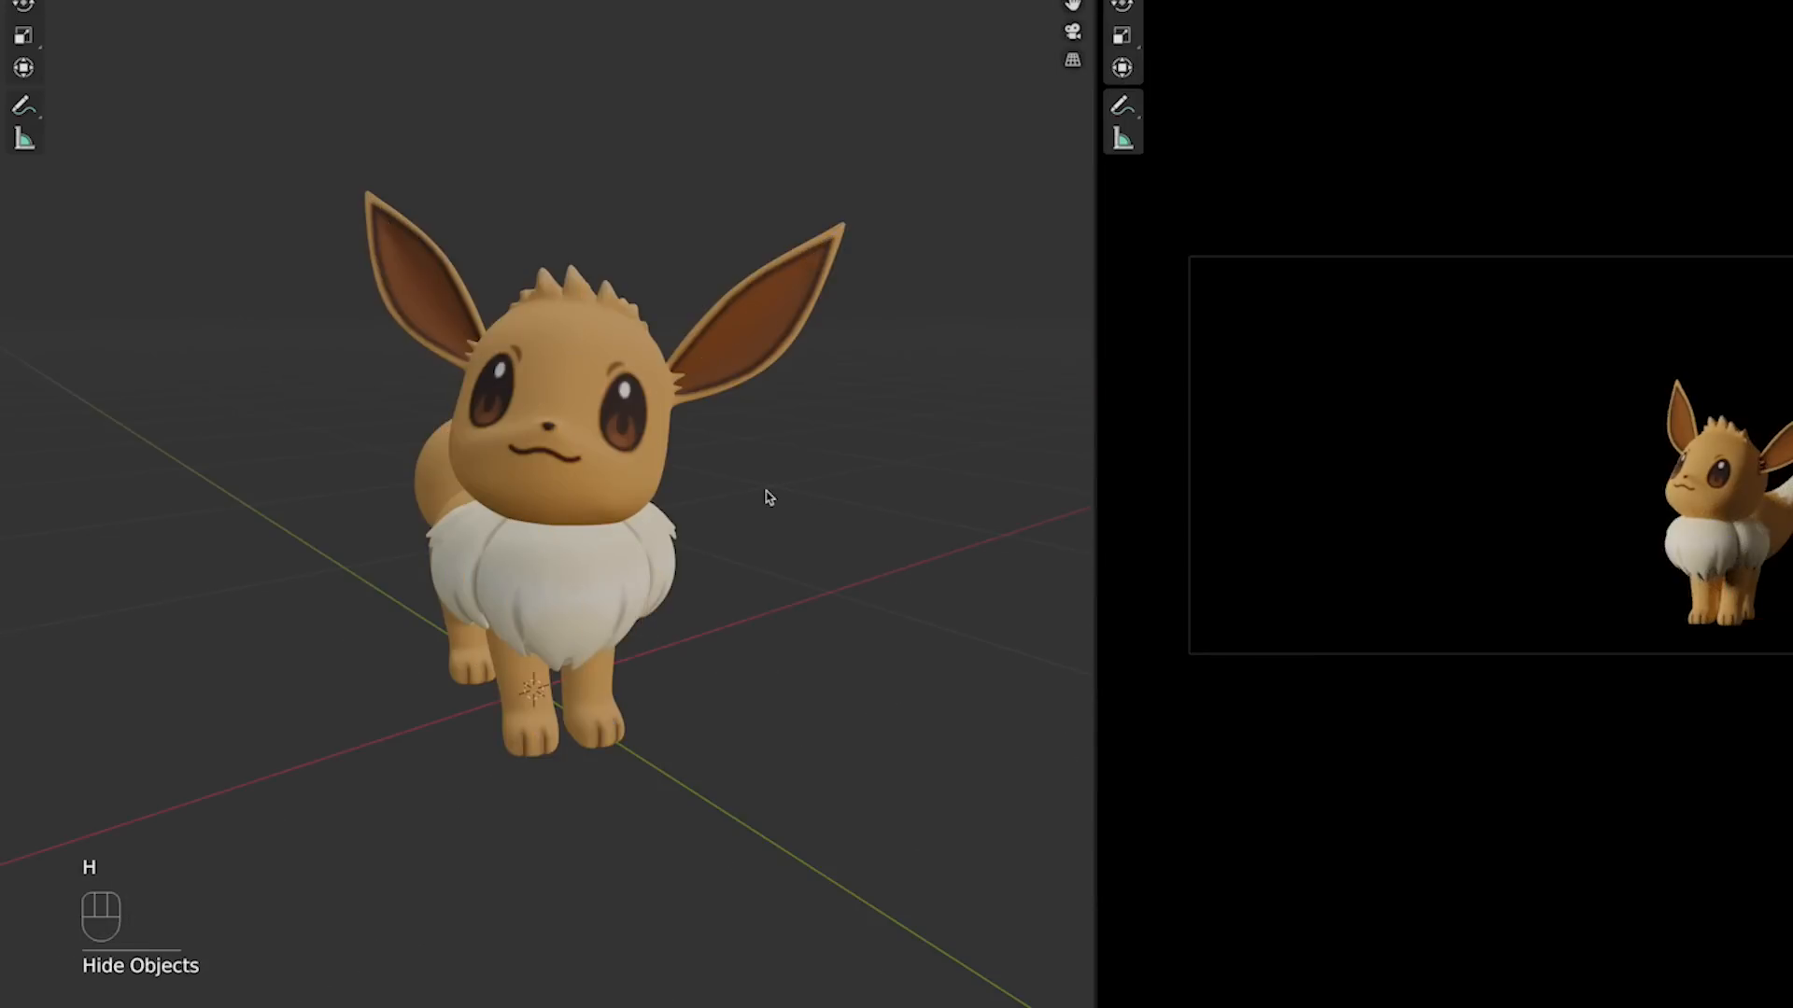
left_click(351, 61)
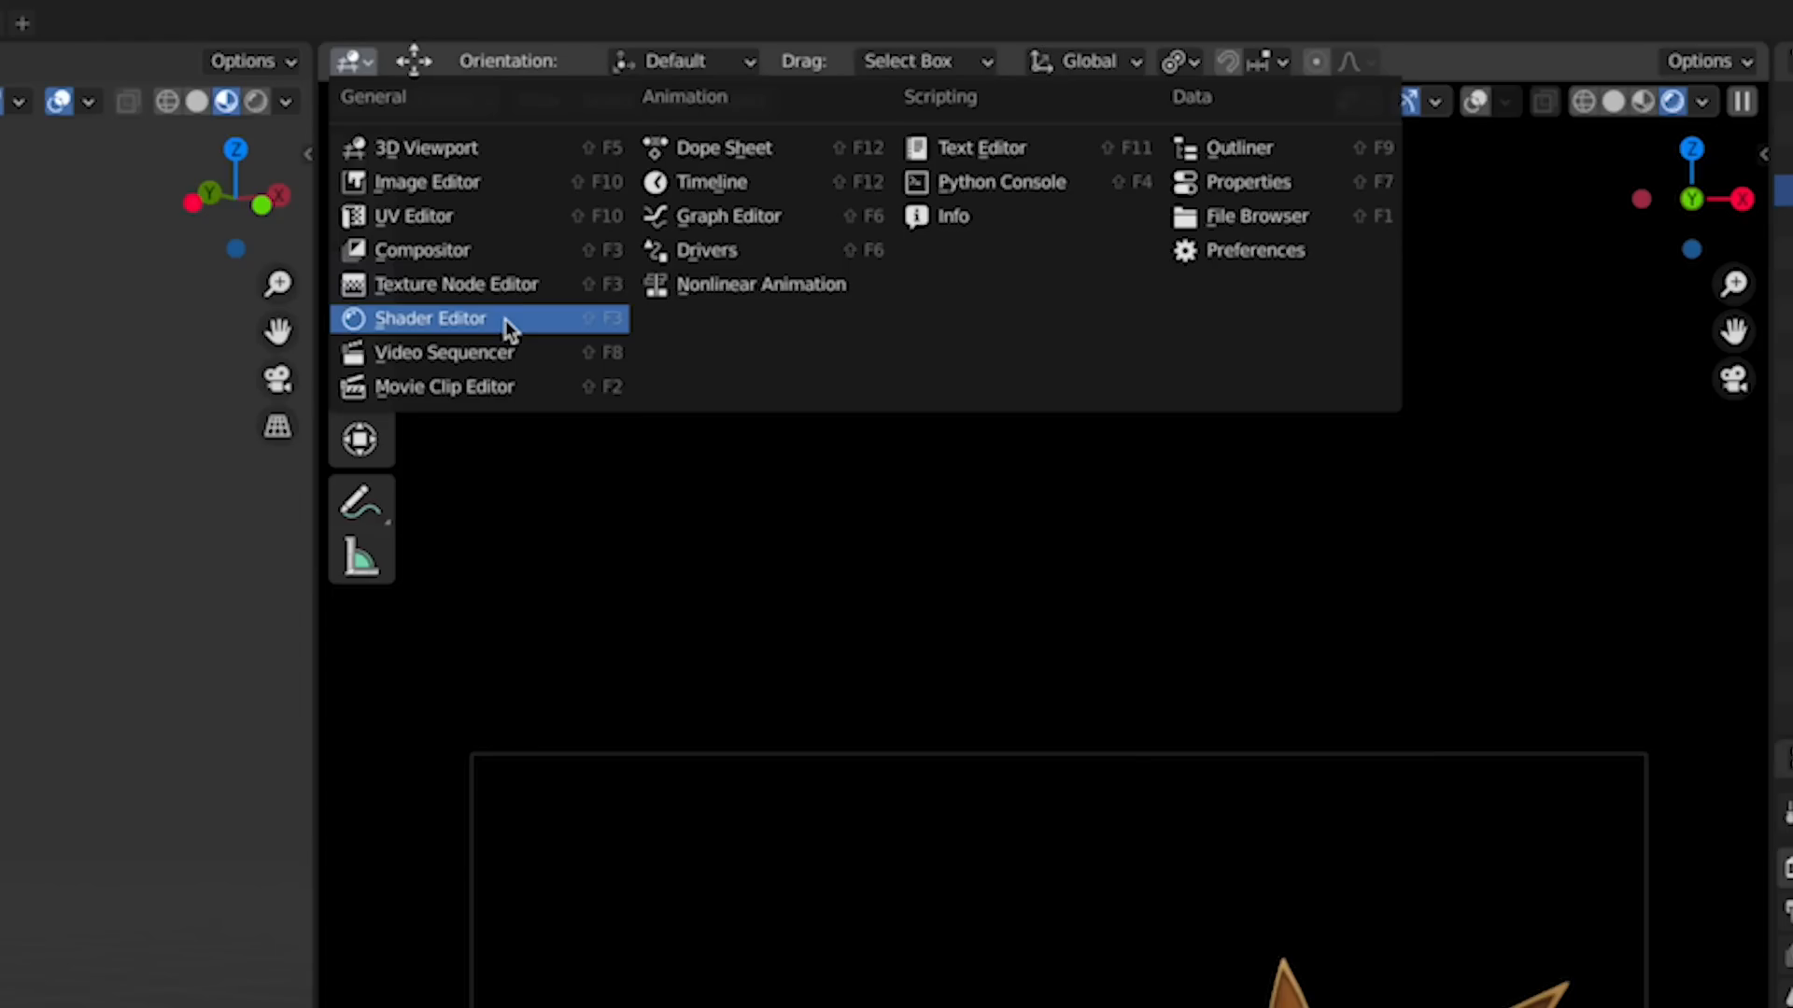
left_click(506, 319)
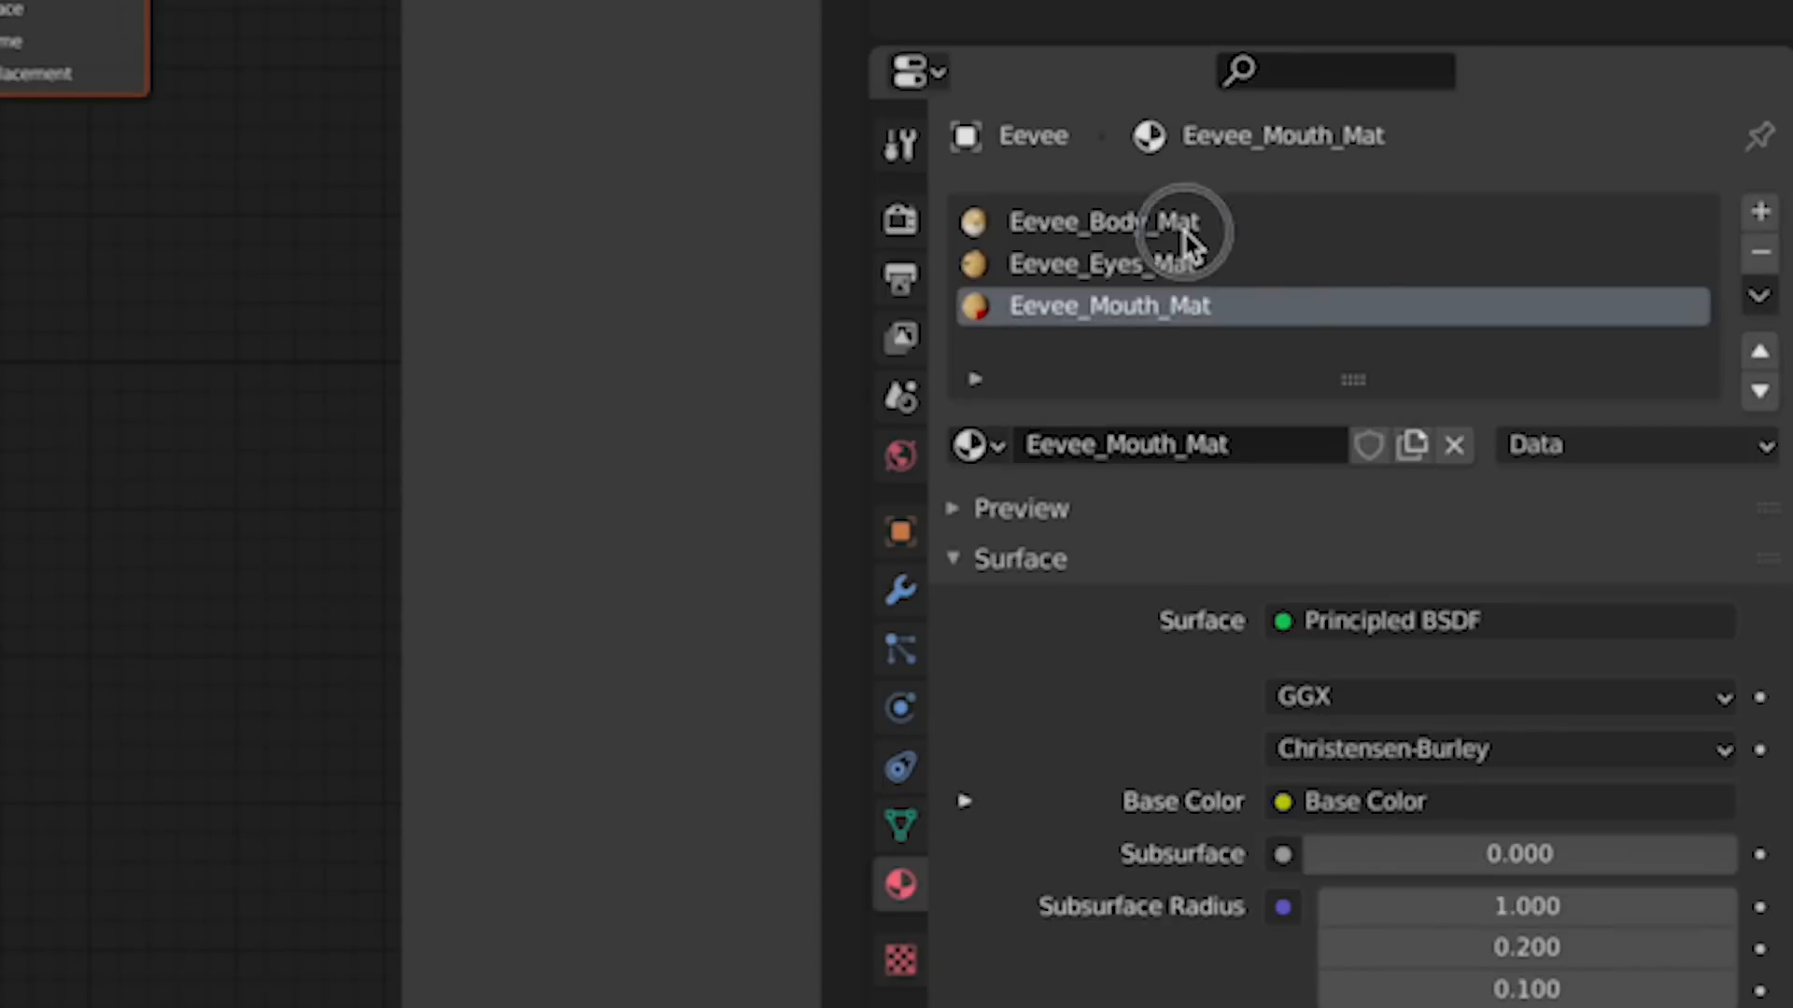
Step: Delete the unconnected Ambient, Specular and Reflective color nodes from Eevee_Body_Mat
left_click(1183, 229)
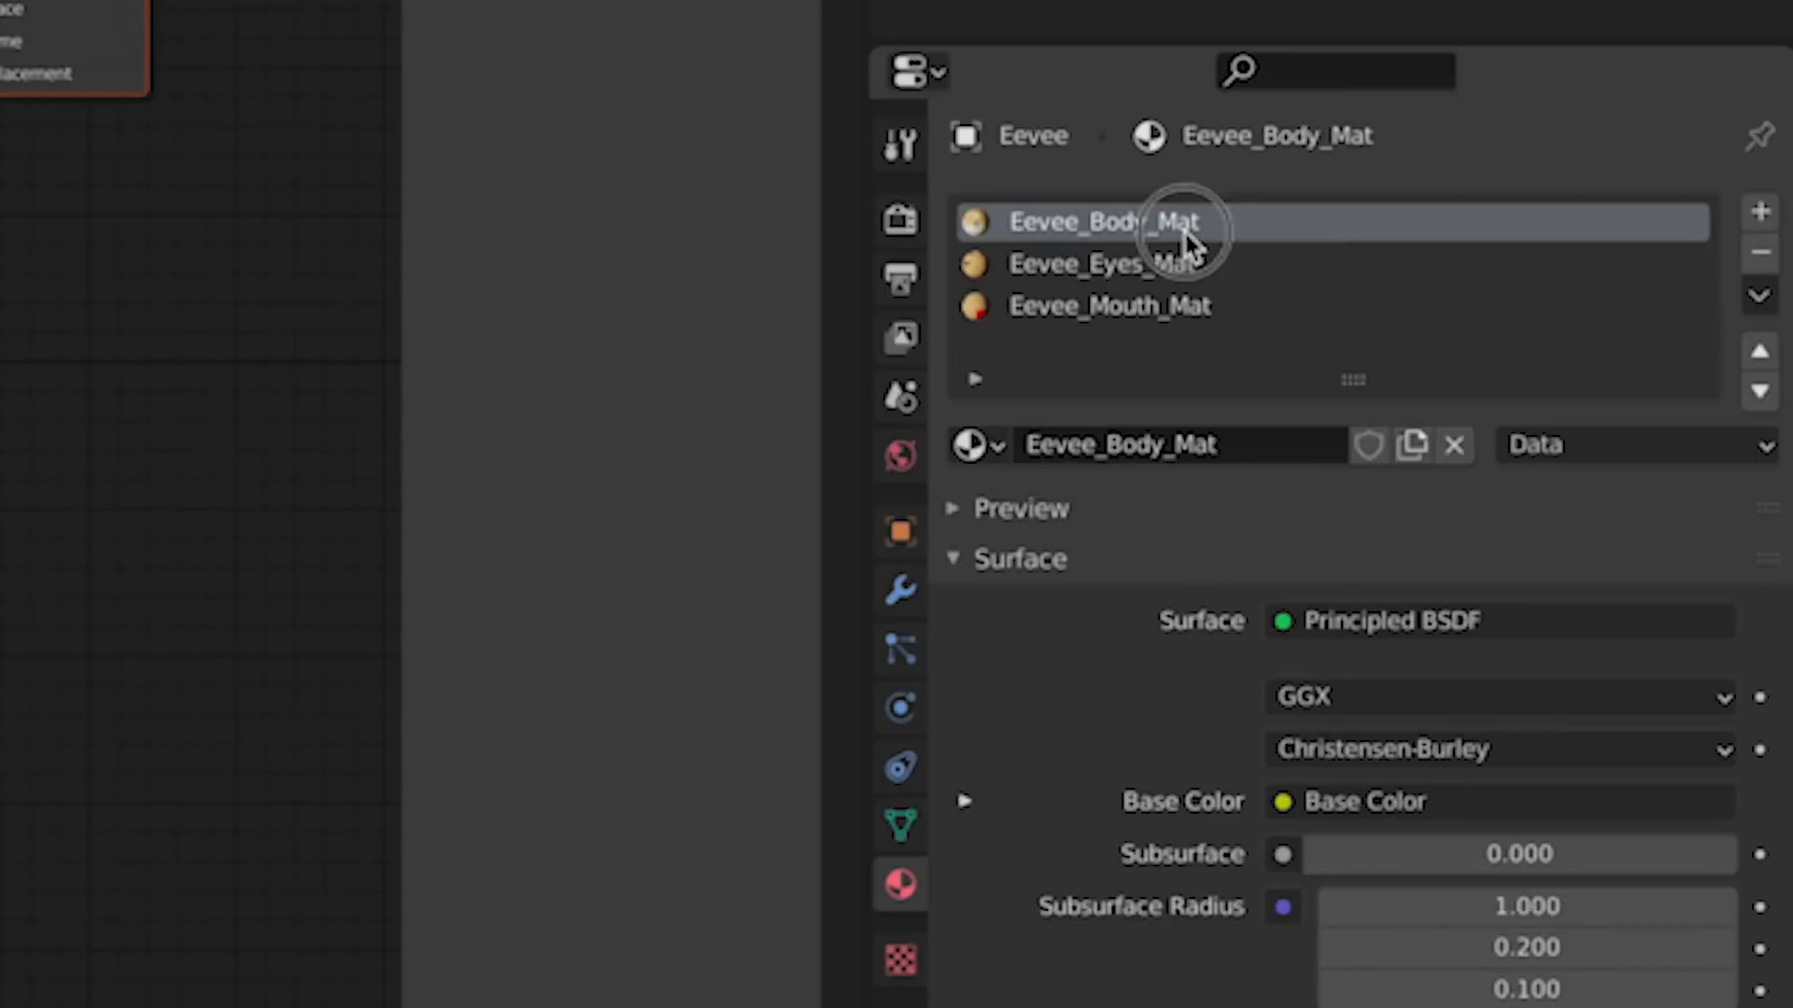
key("b")
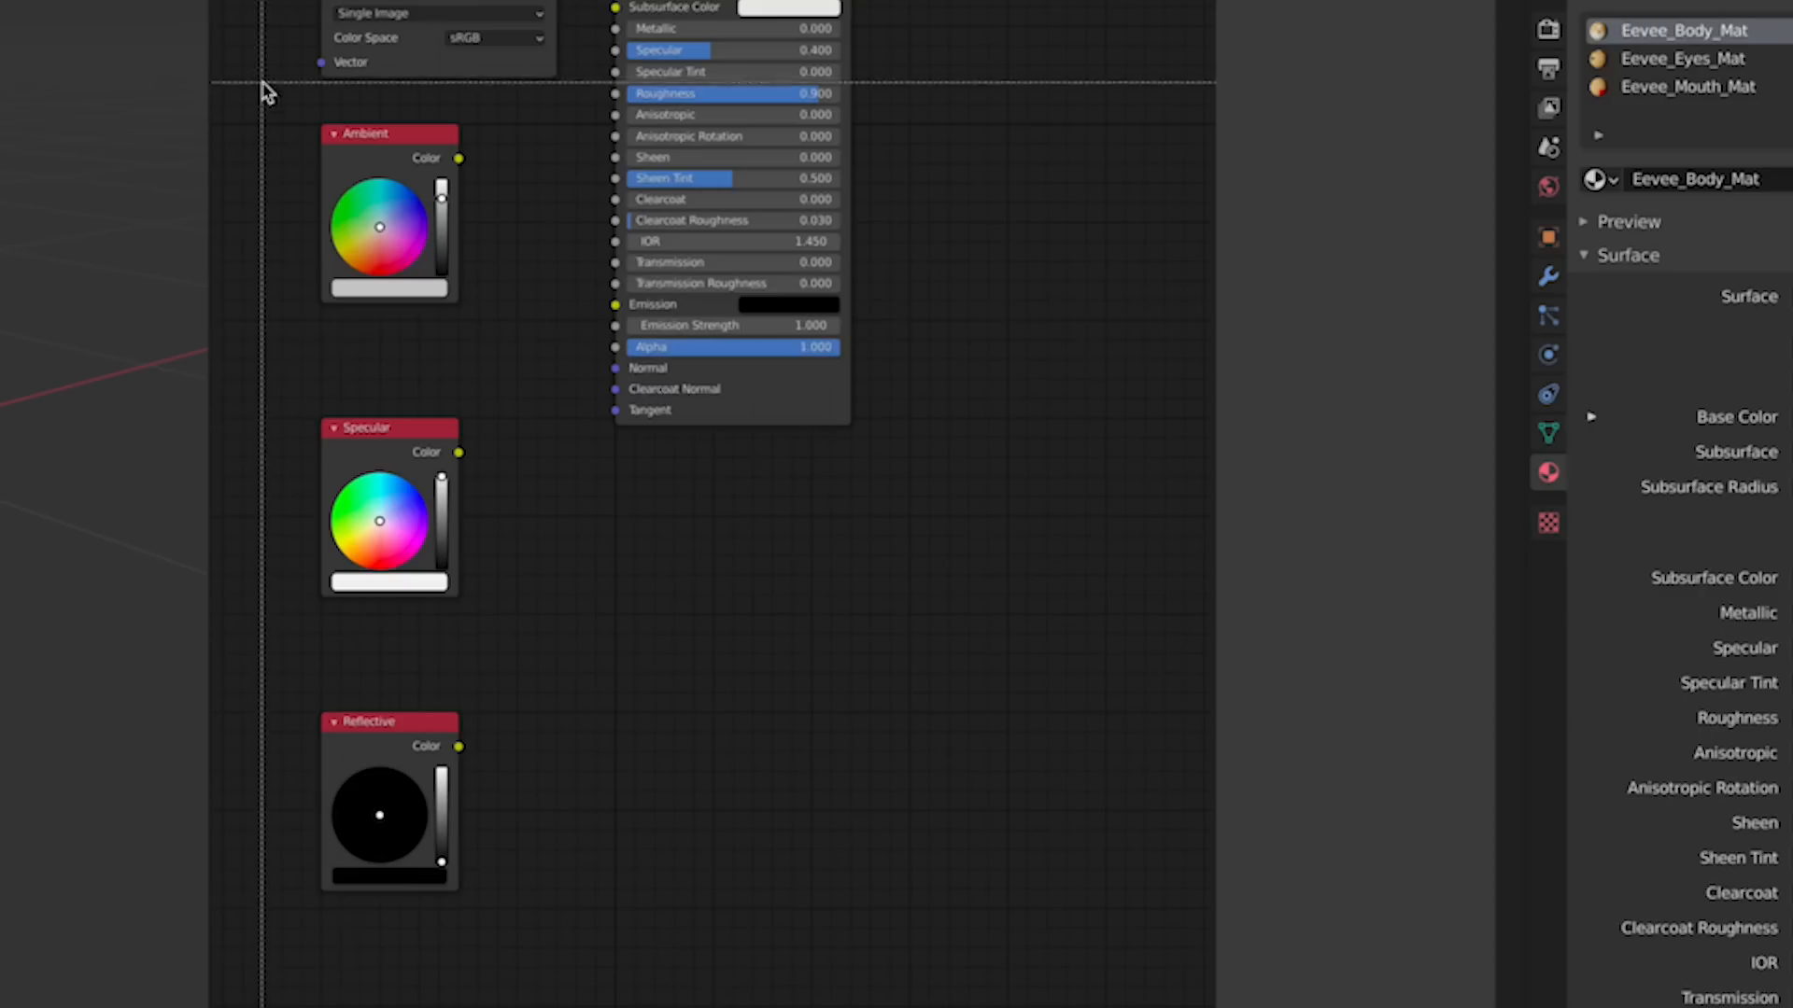
left_click_drag(249, 168, 522, 810)
key("x")
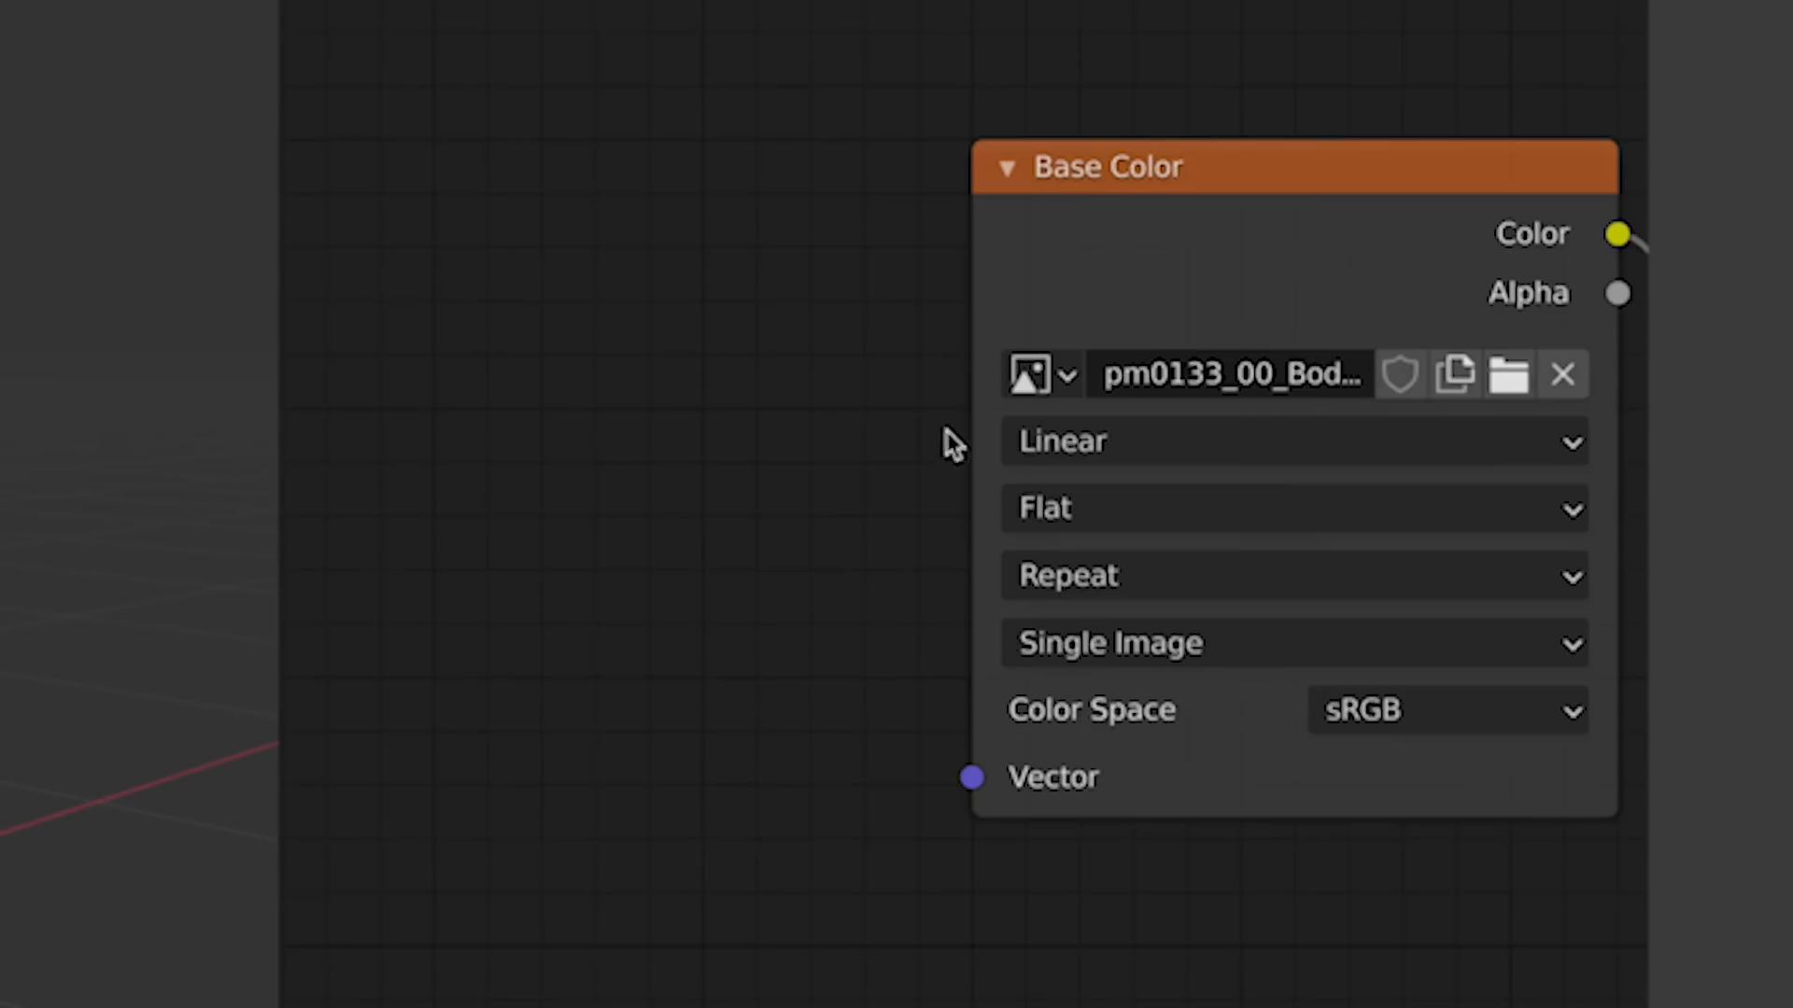
Step: Load pm0133_00_Body1.png from the images_shiny folder into Eevee_Body_Mat's Base Color texture node
left_click_drag(967, 472, 645, 495)
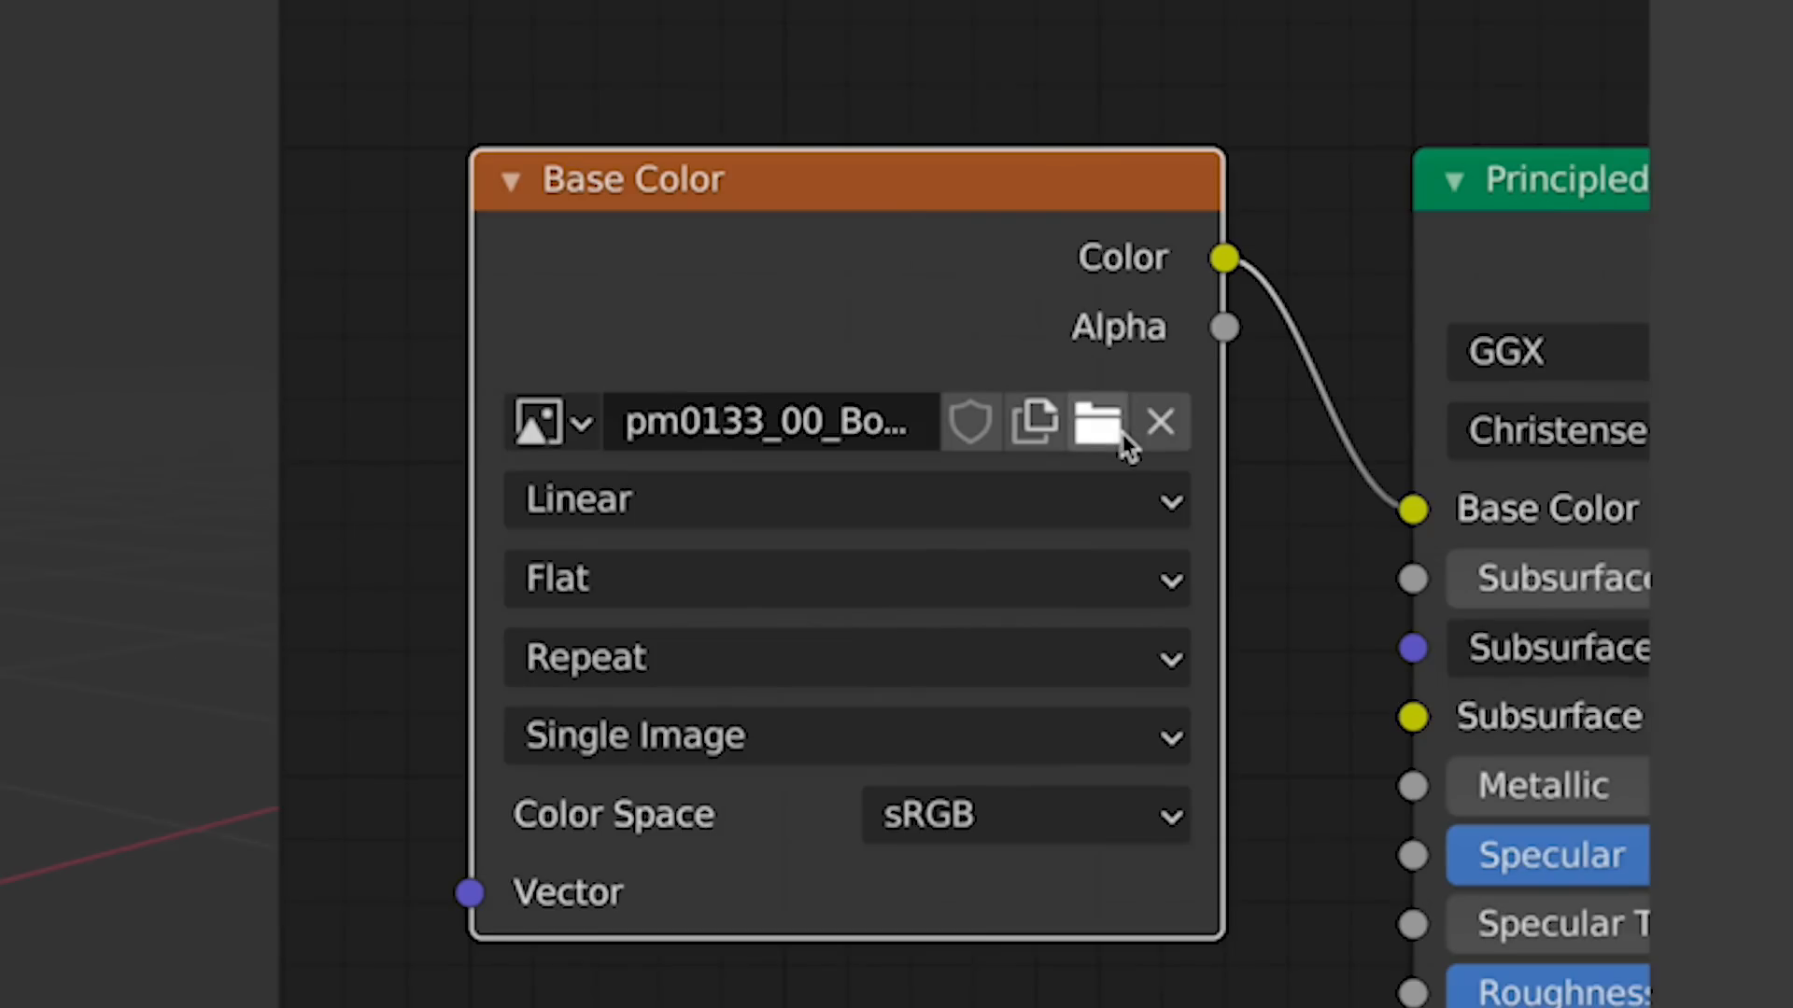
left_click(1098, 422)
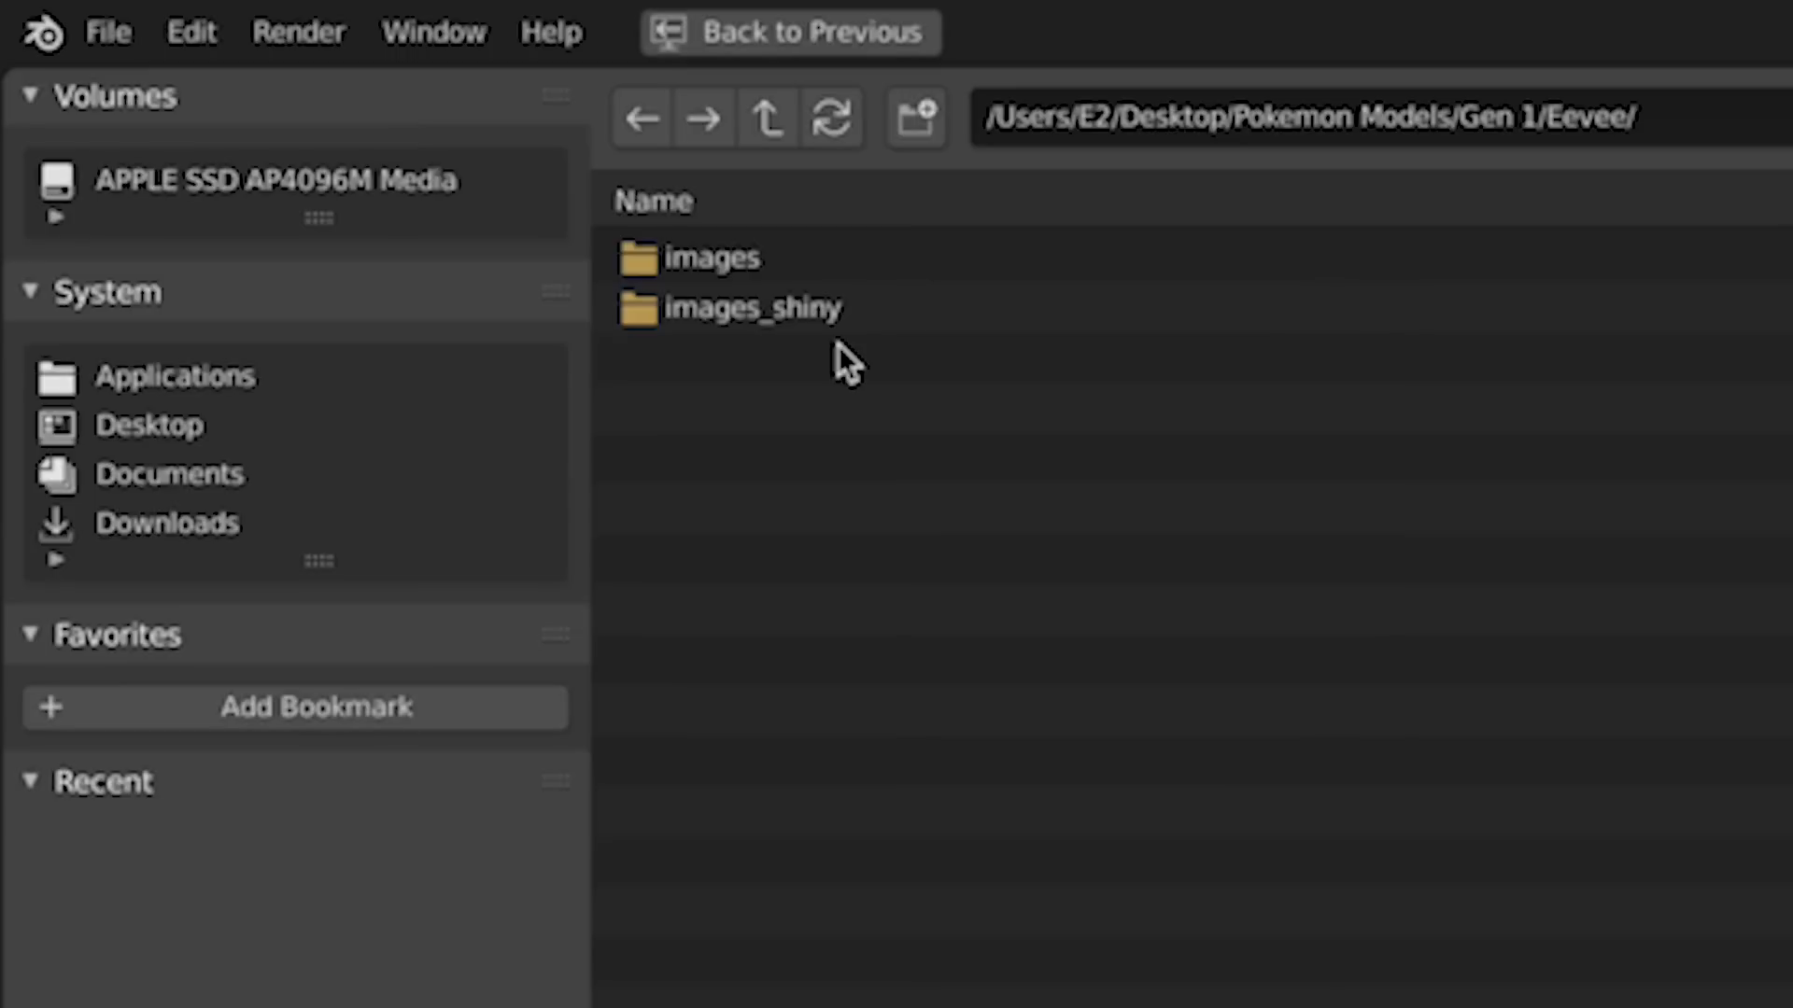
double_click(841, 327)
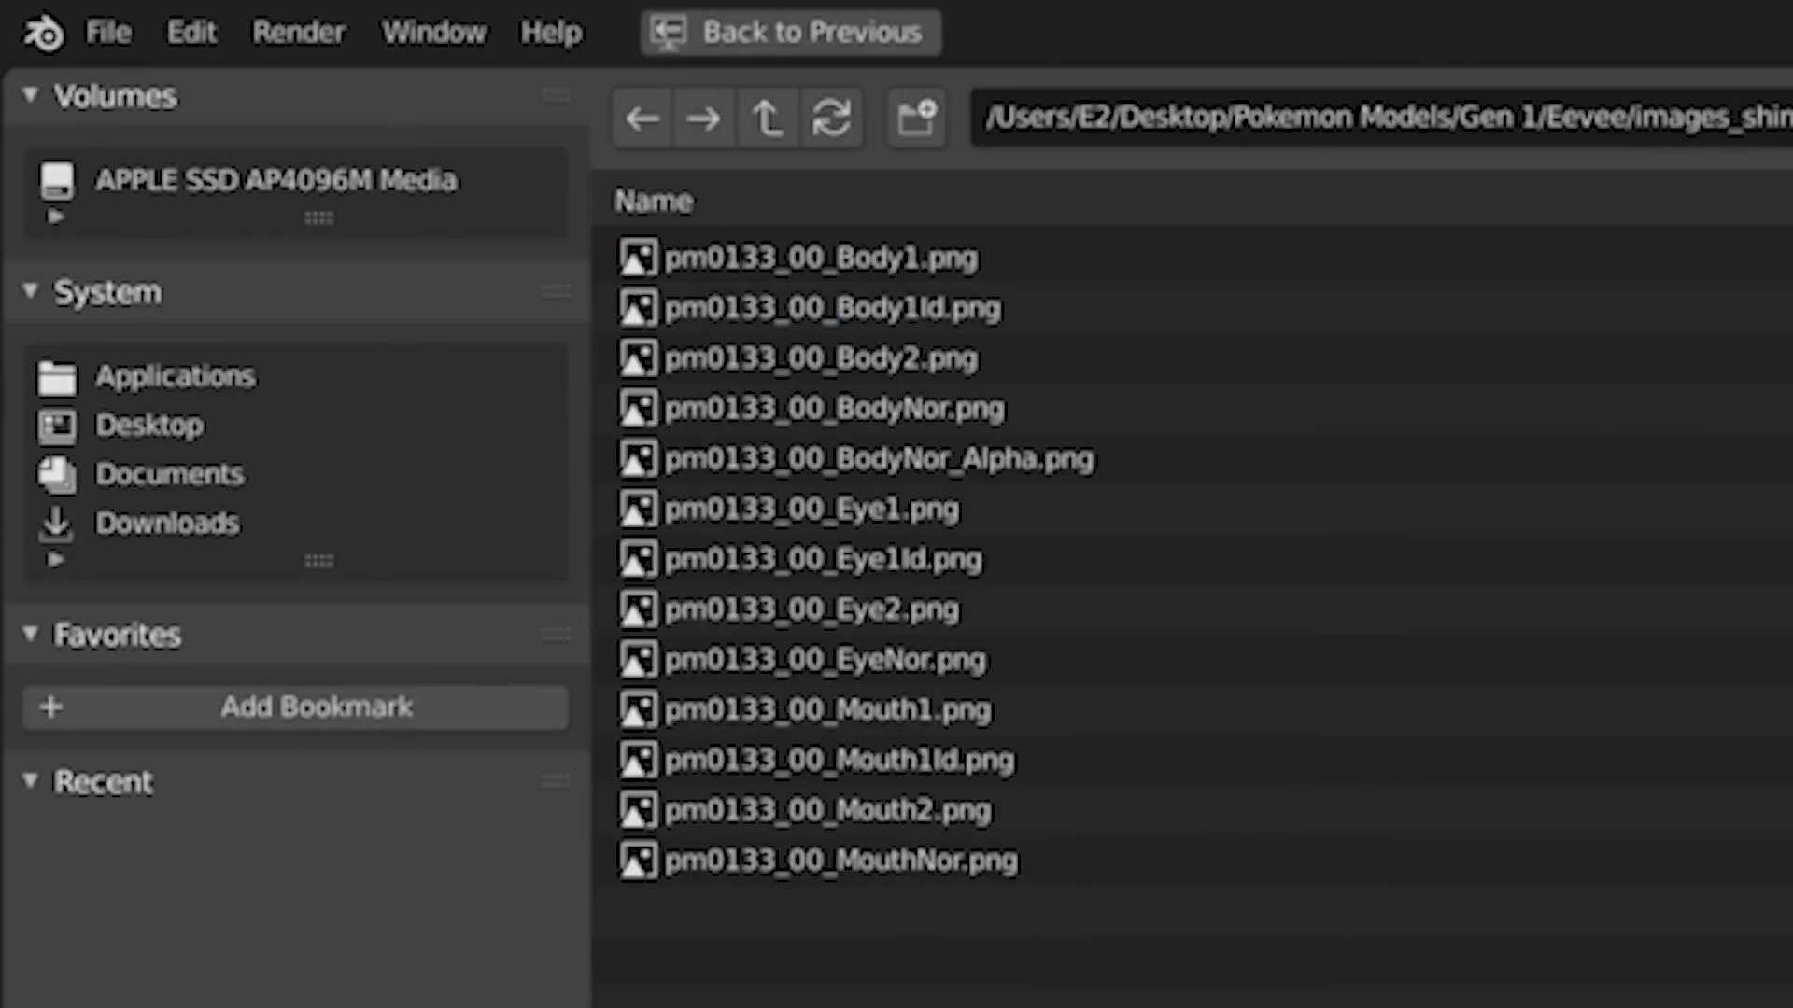
left_click(1073, 250)
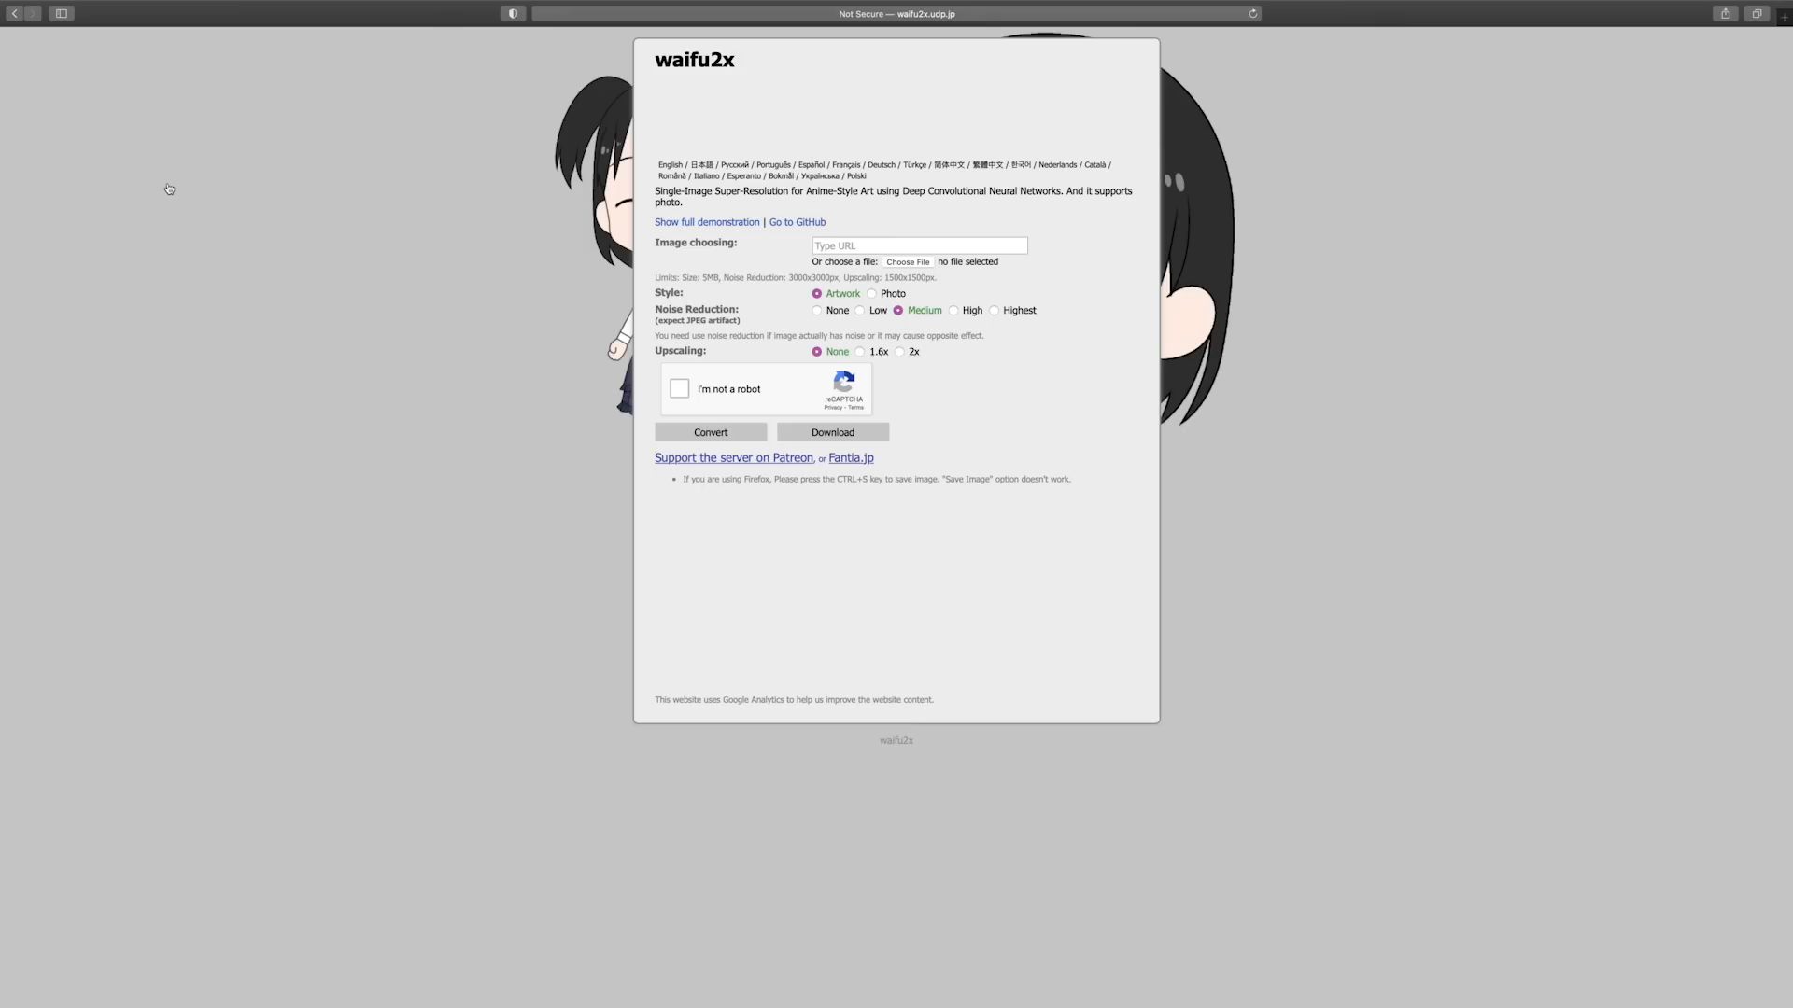
Step: On the waifu2x website, upload pm0133_00_Body1.png and convert it with 2x upscaling
left_click(907, 261)
left_click(773, 105)
left_click(1140, 325)
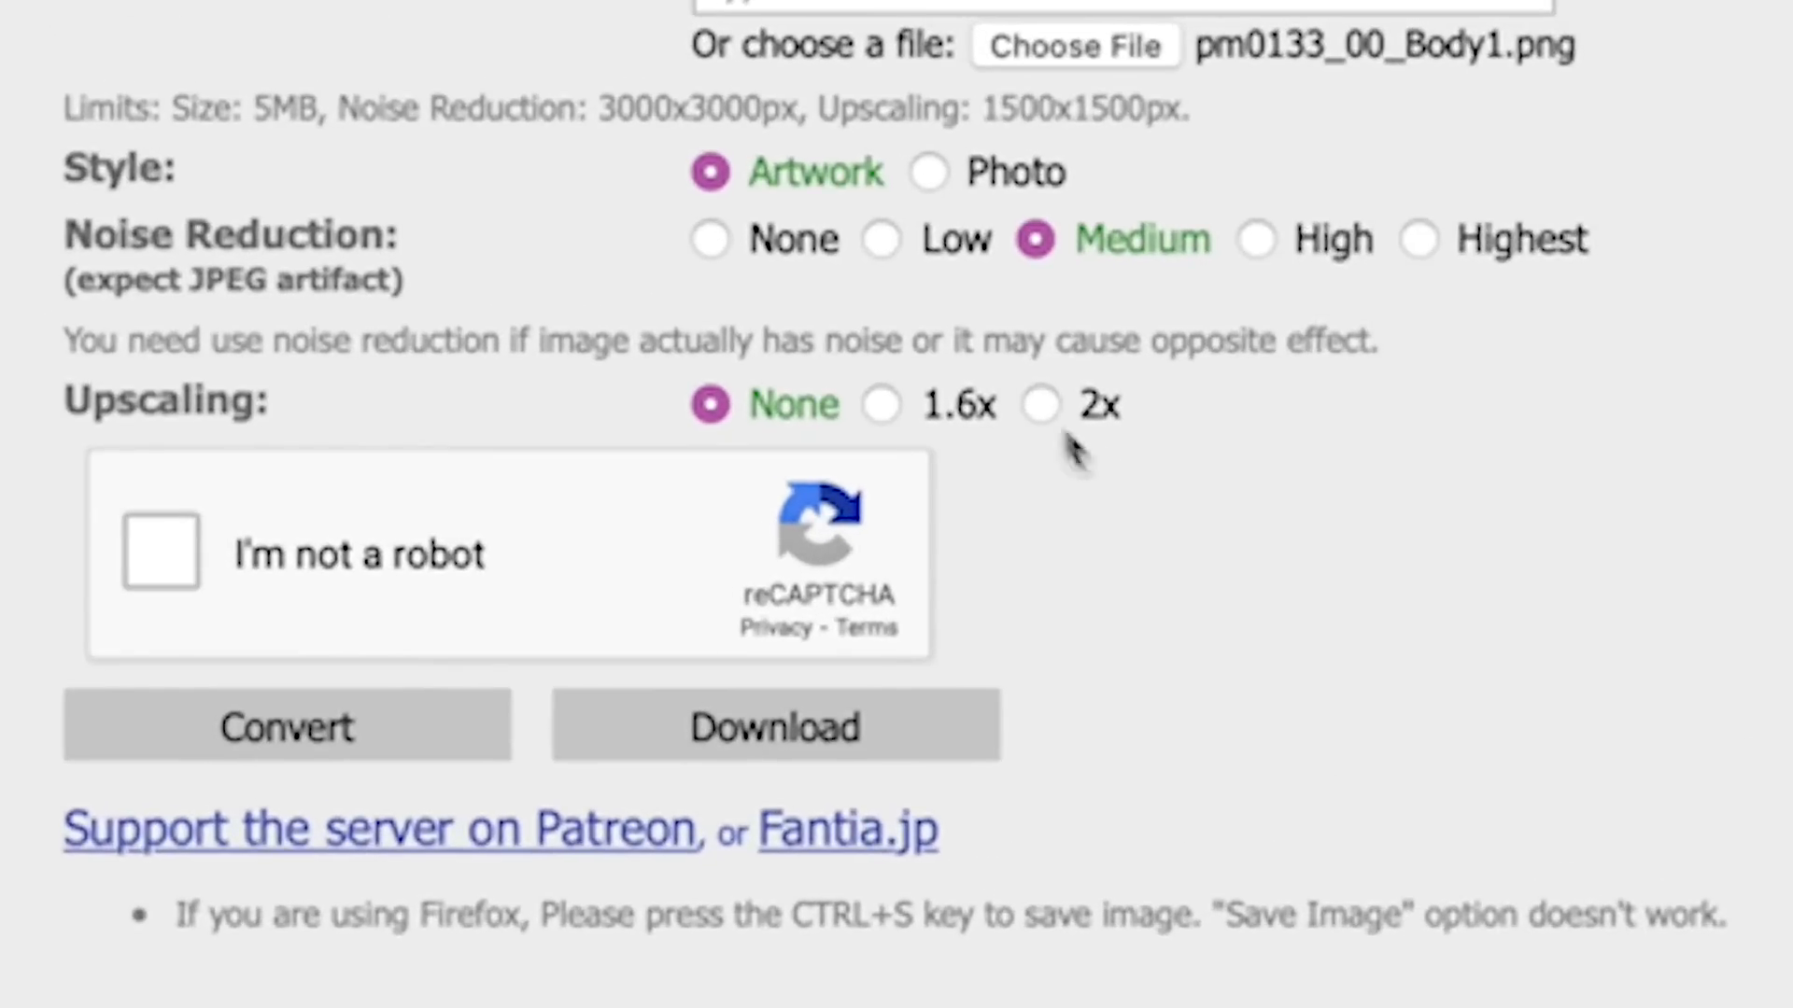
left_click(979, 595)
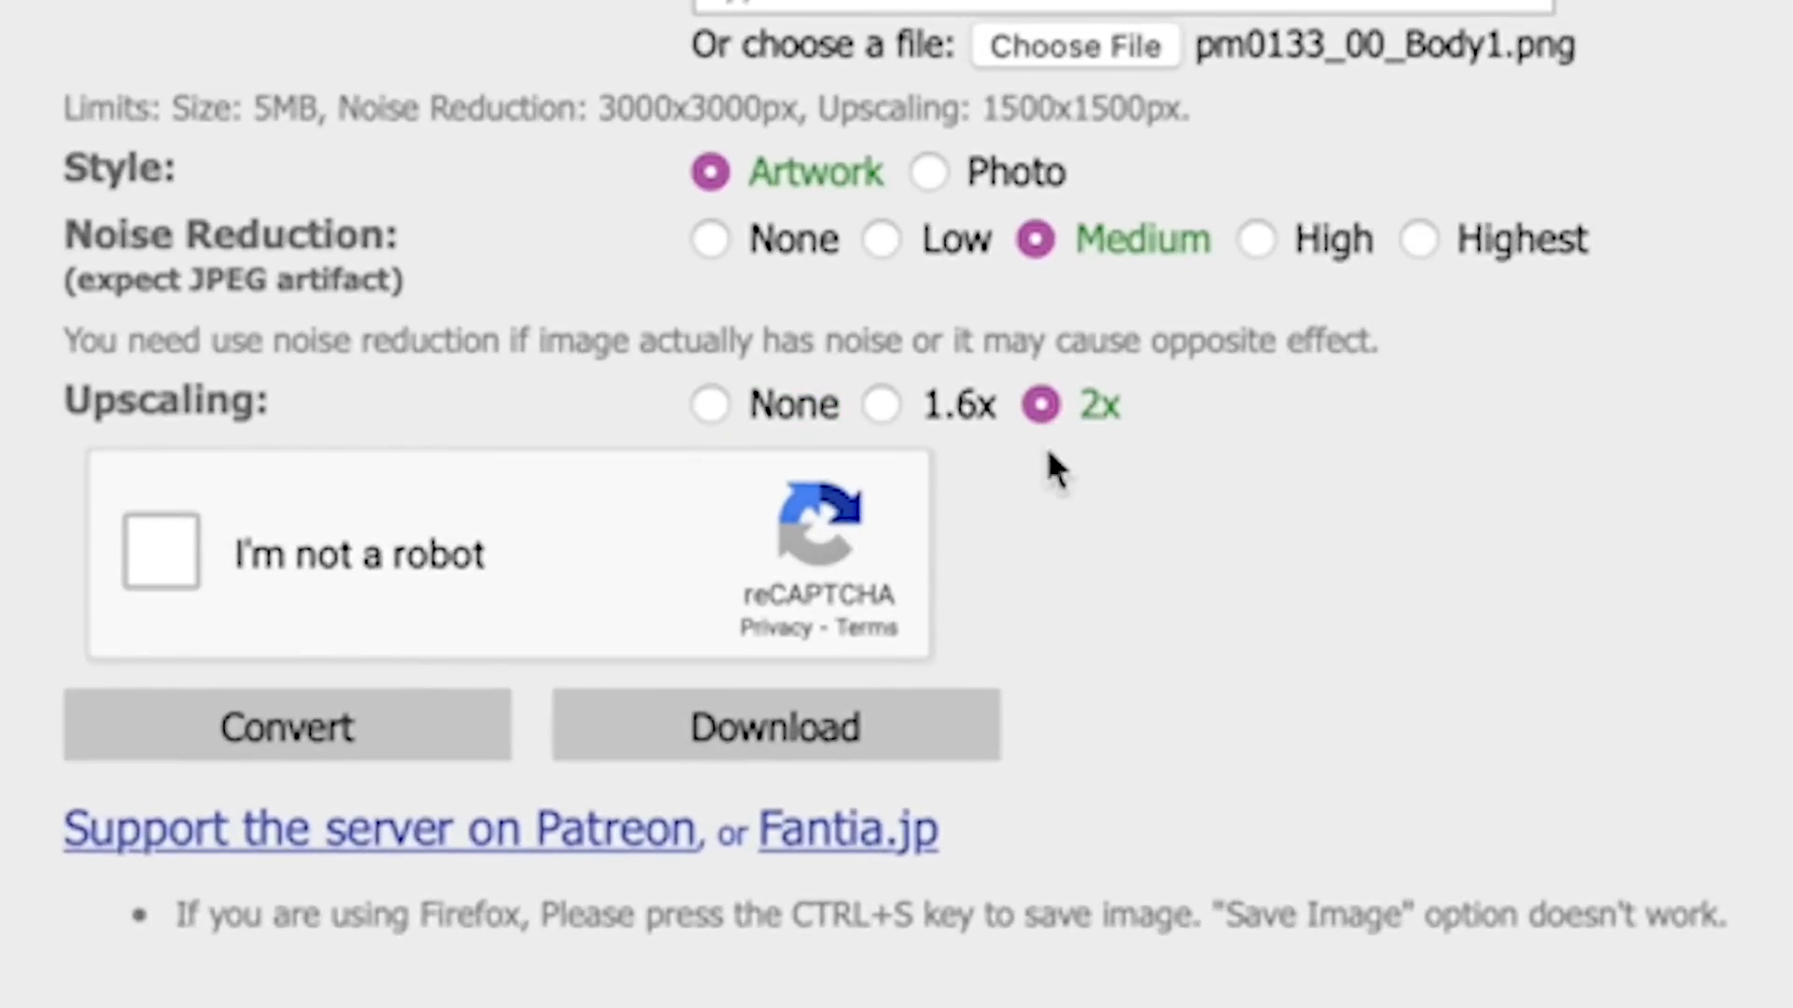
left_click(317, 698)
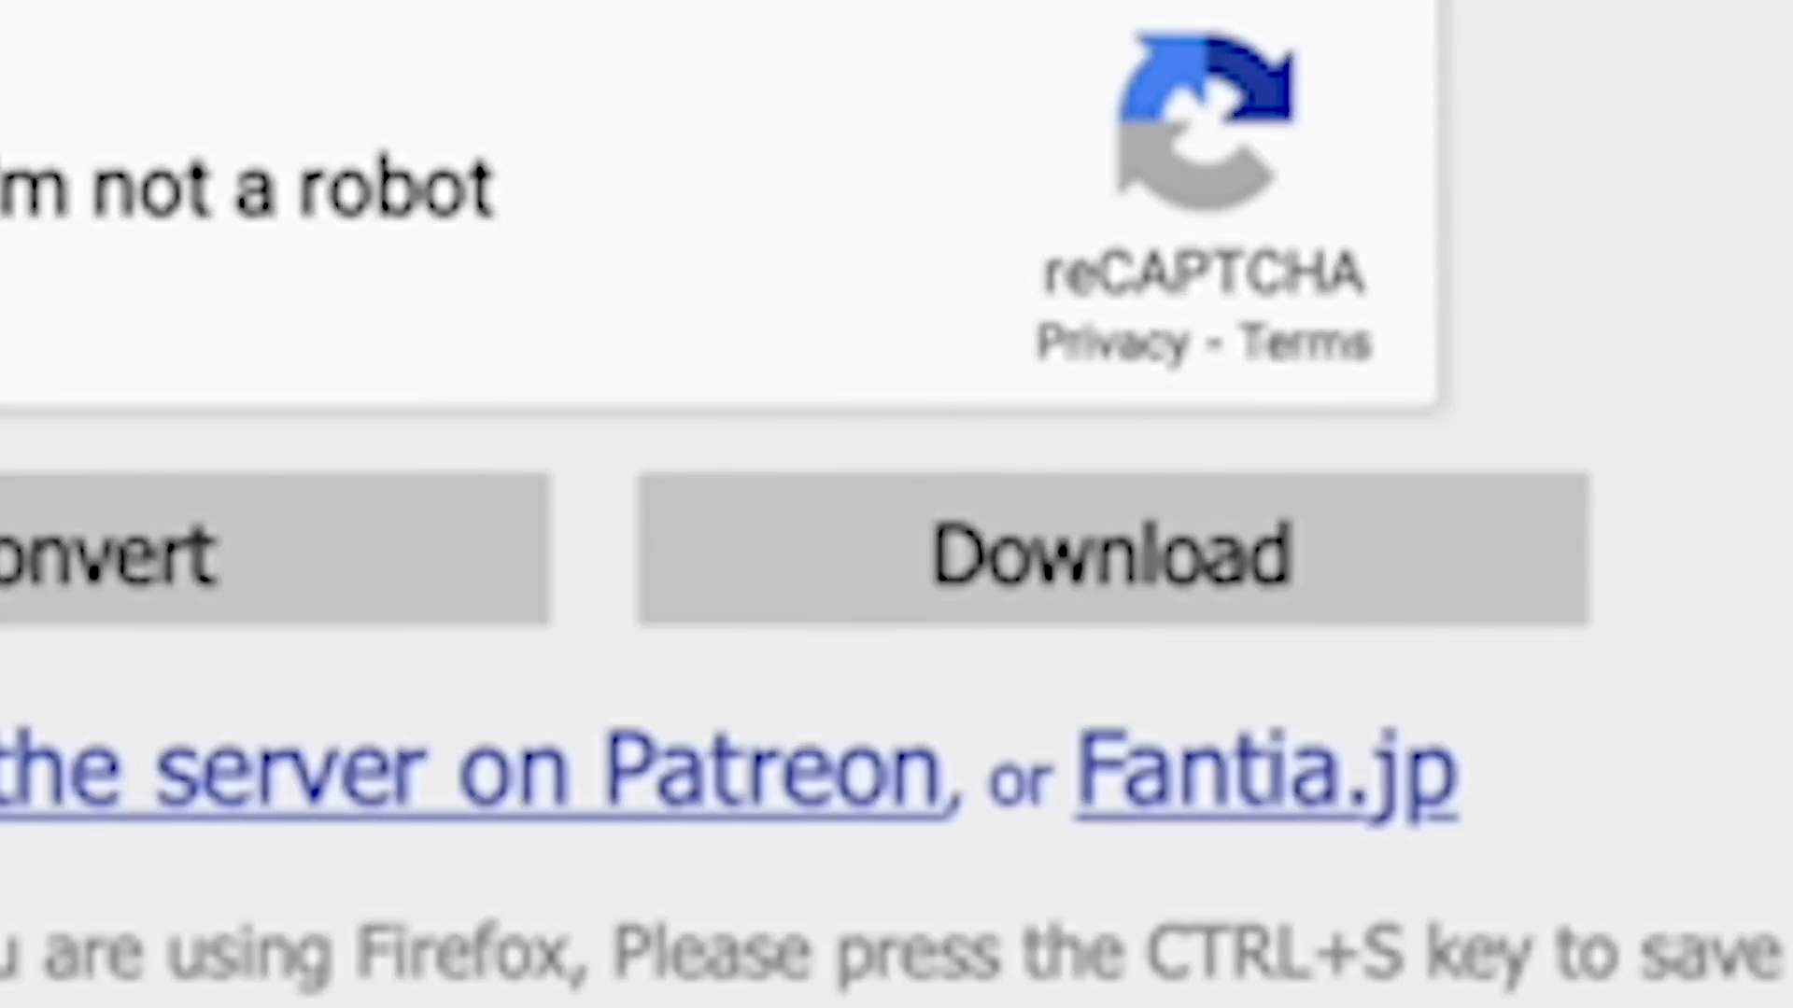
left_click(439, 589)
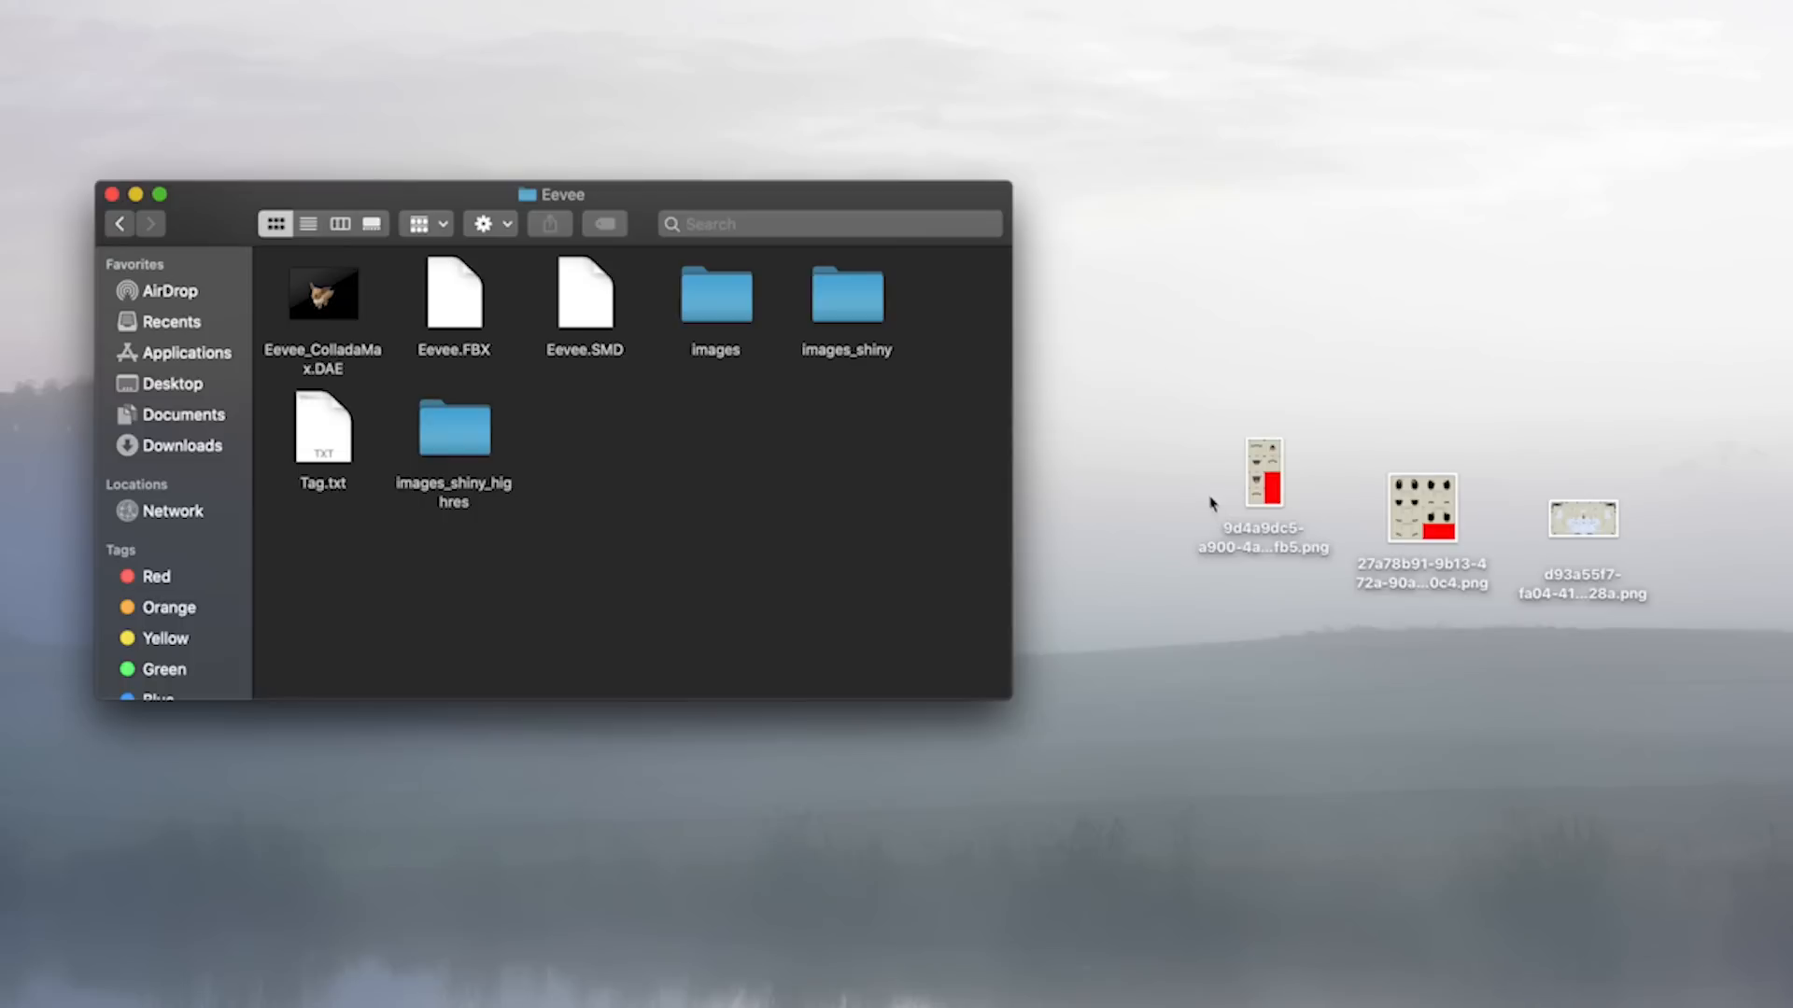
Step: In Finder, move the three upscaled PNG textures from the desktop into images_shiny_highres and open that folder
left_click_drag(1211, 504, 1587, 607)
left_click_drag(1420, 507, 480, 433)
double_click(480, 433)
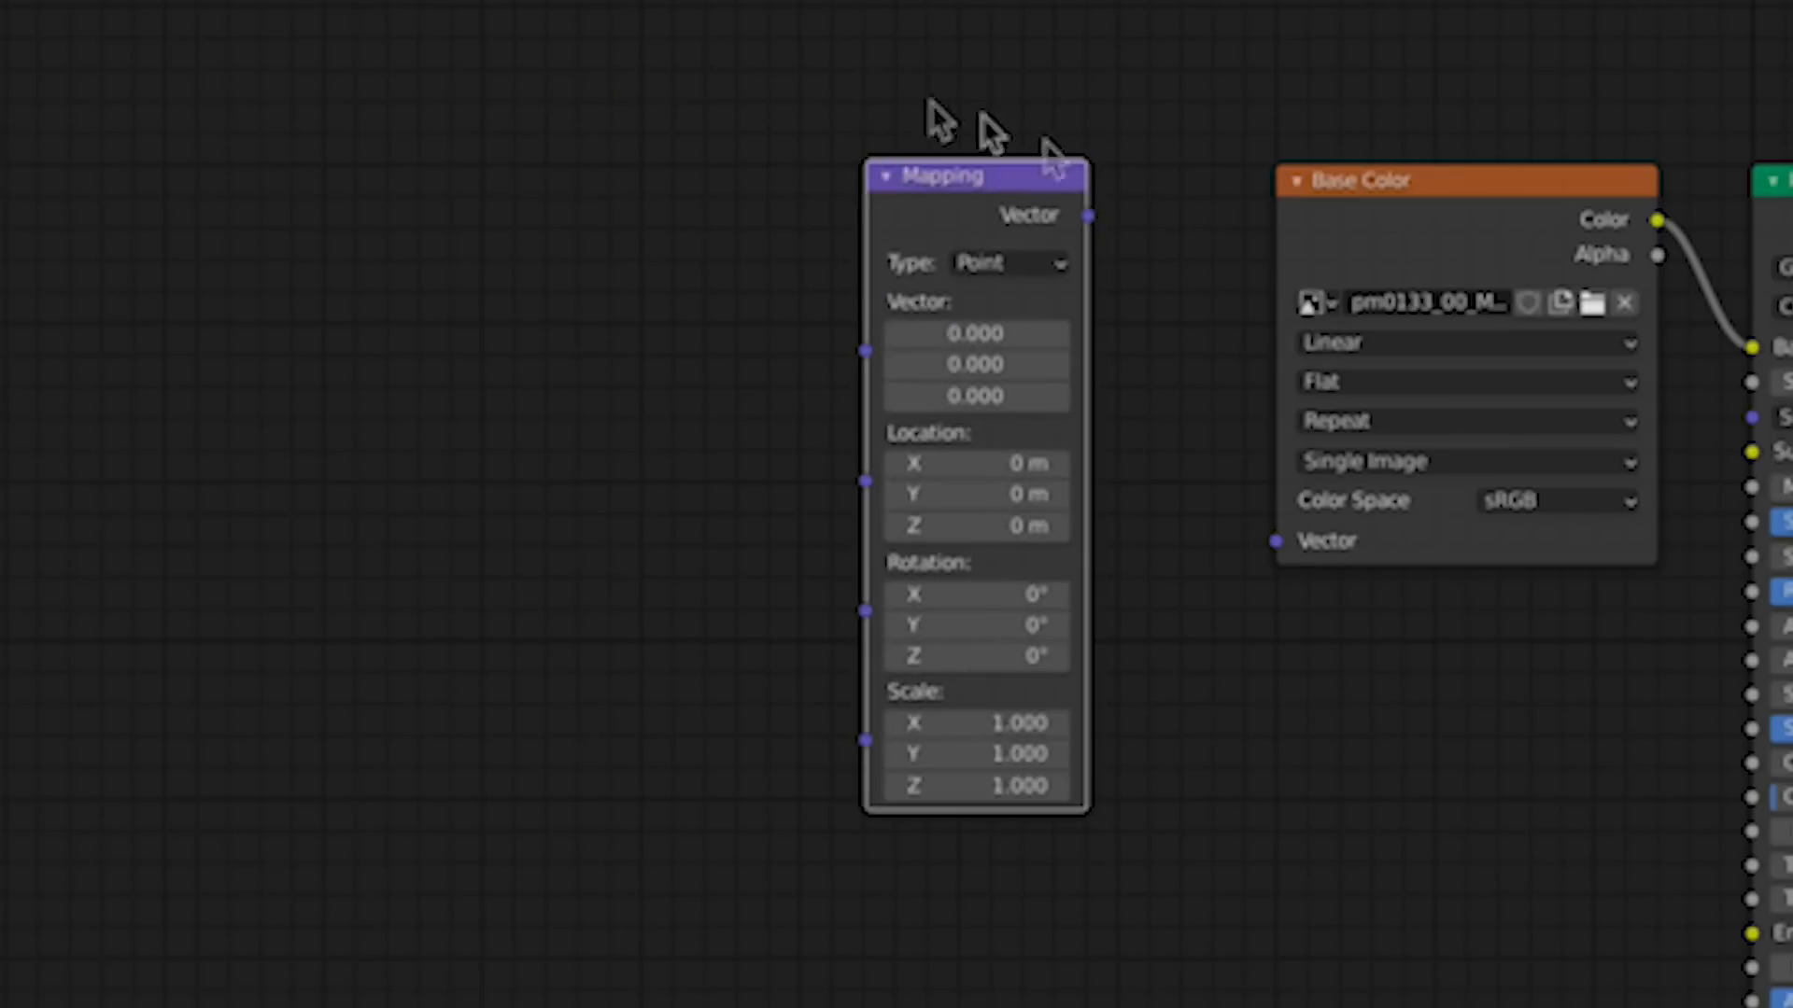
Step: In Blender, feed Texture Coordinate UV through a Mapping node into Eevee_Mouth_Mat's Base Color texture
left_click_drag(91, 218, 208, 422)
key("shift+a")
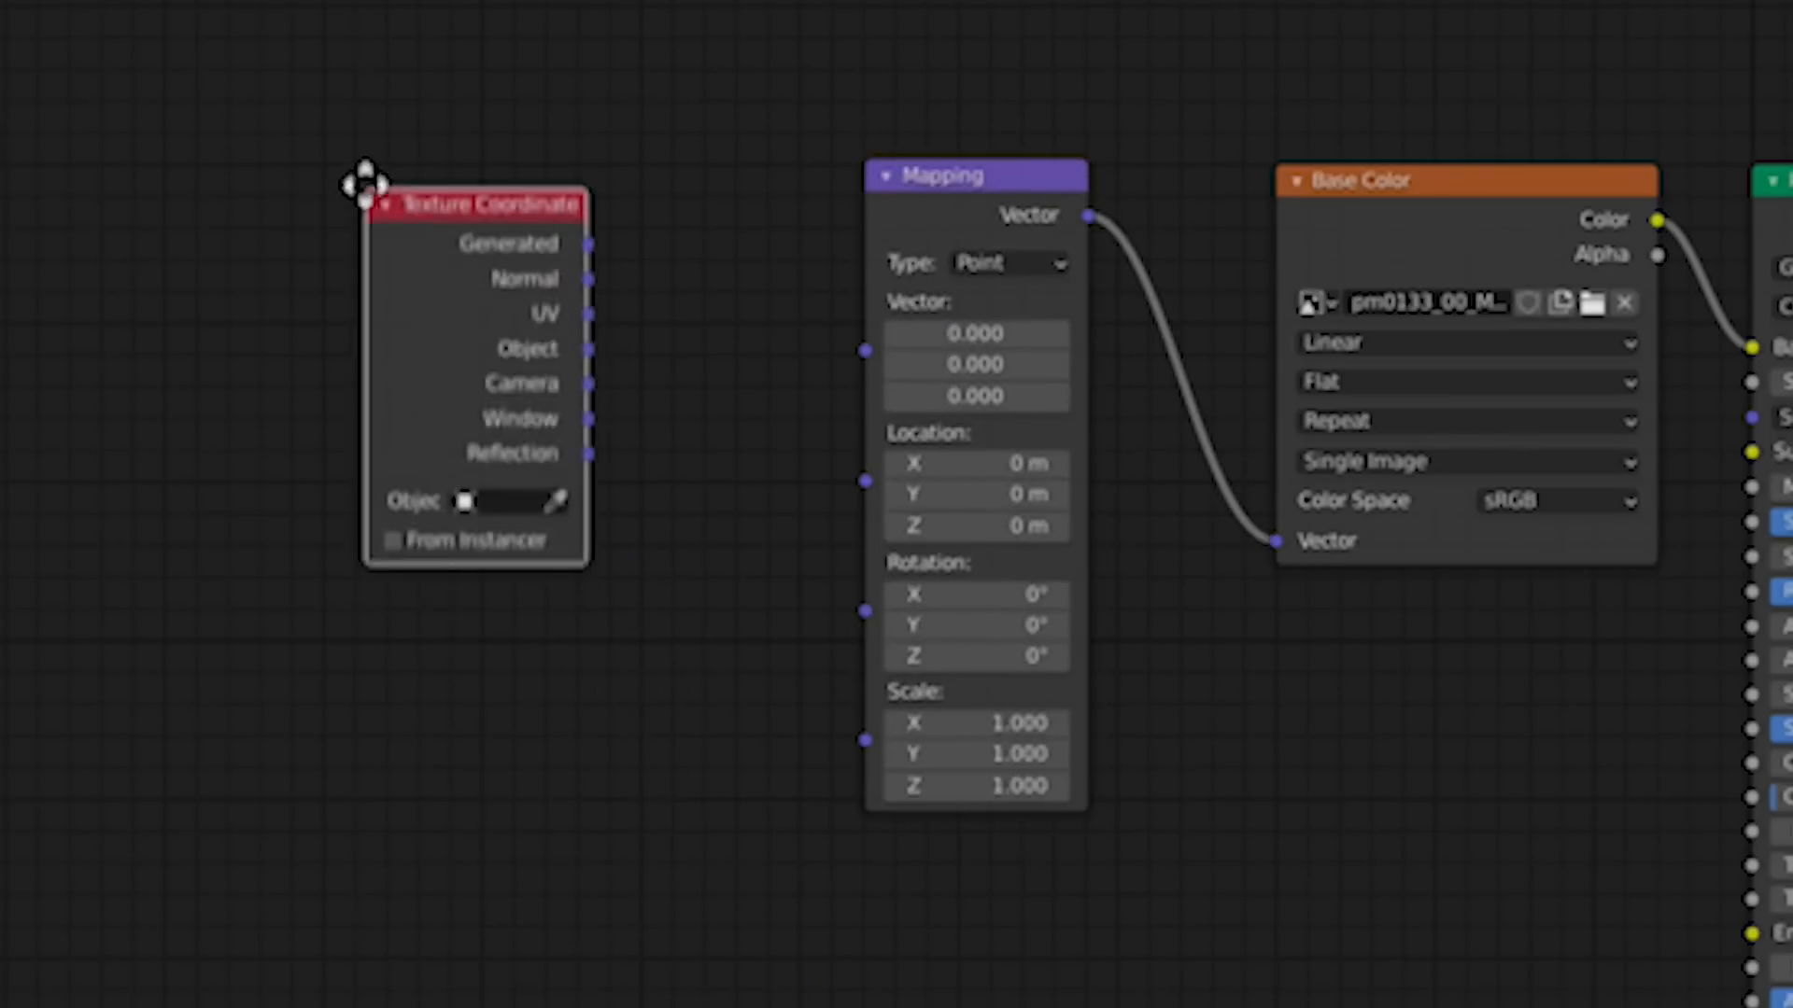
left_click(364, 154)
left_click_drag(585, 281, 866, 350)
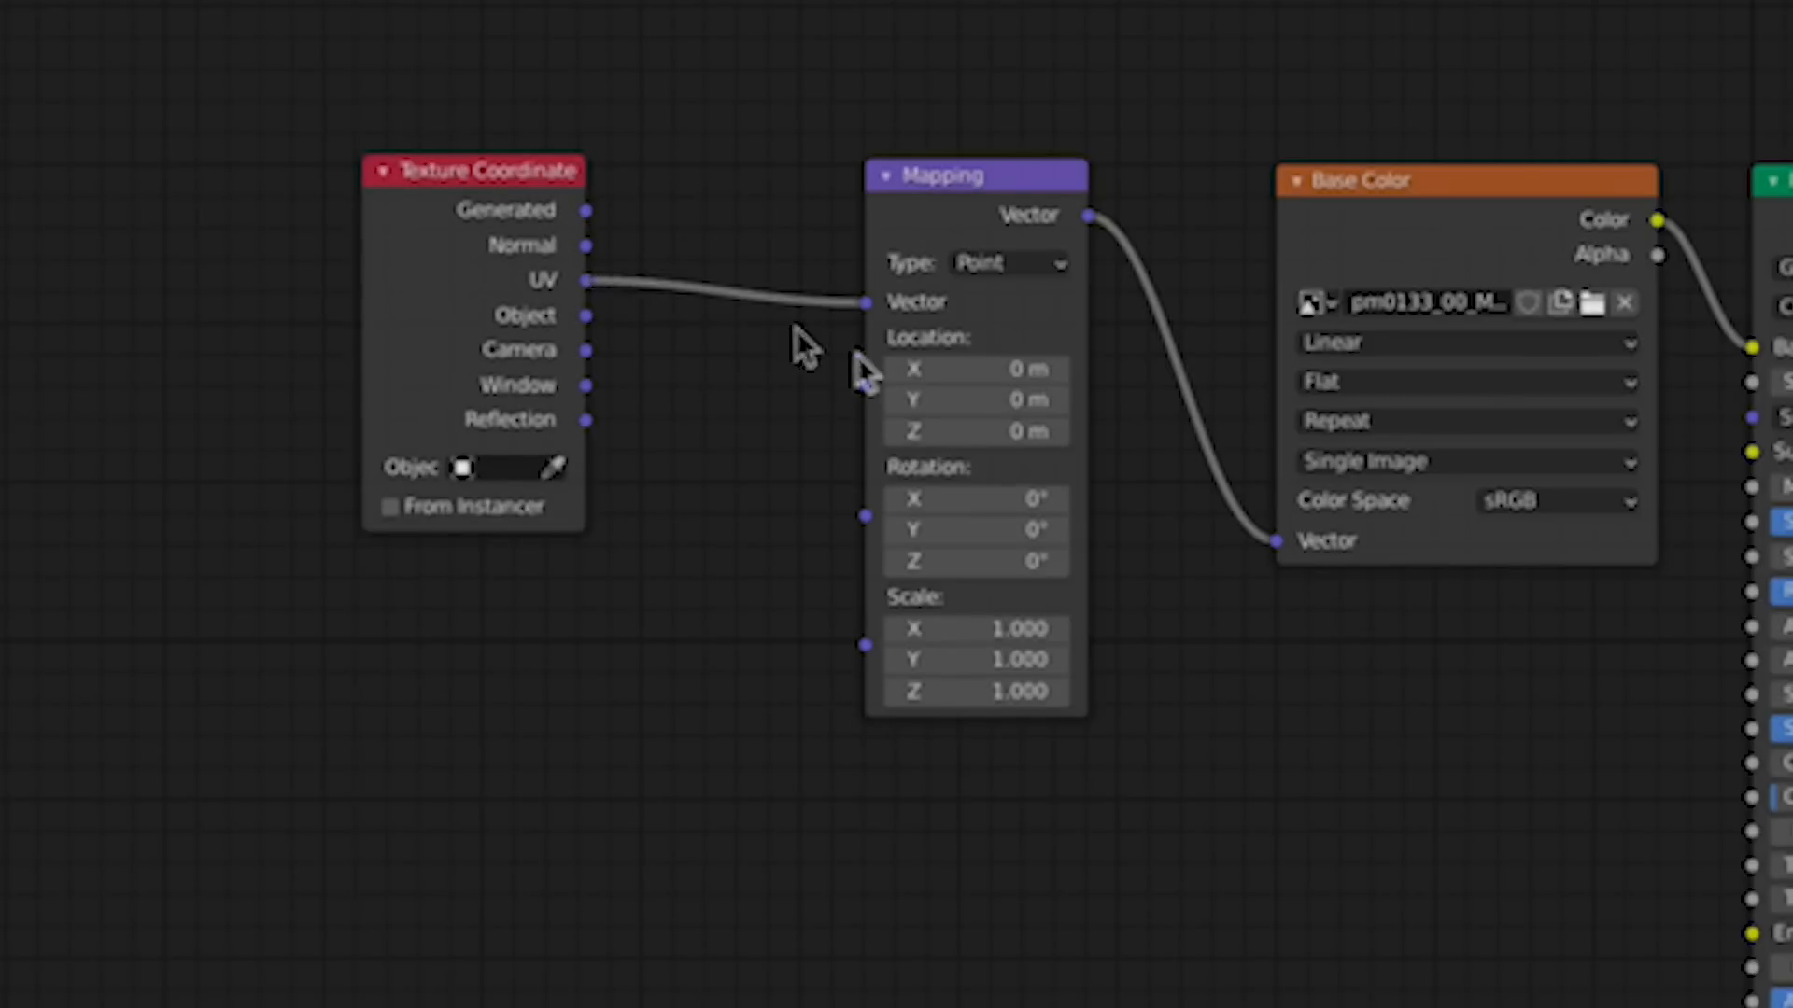
left_click_drag(486, 171, 680, 183)
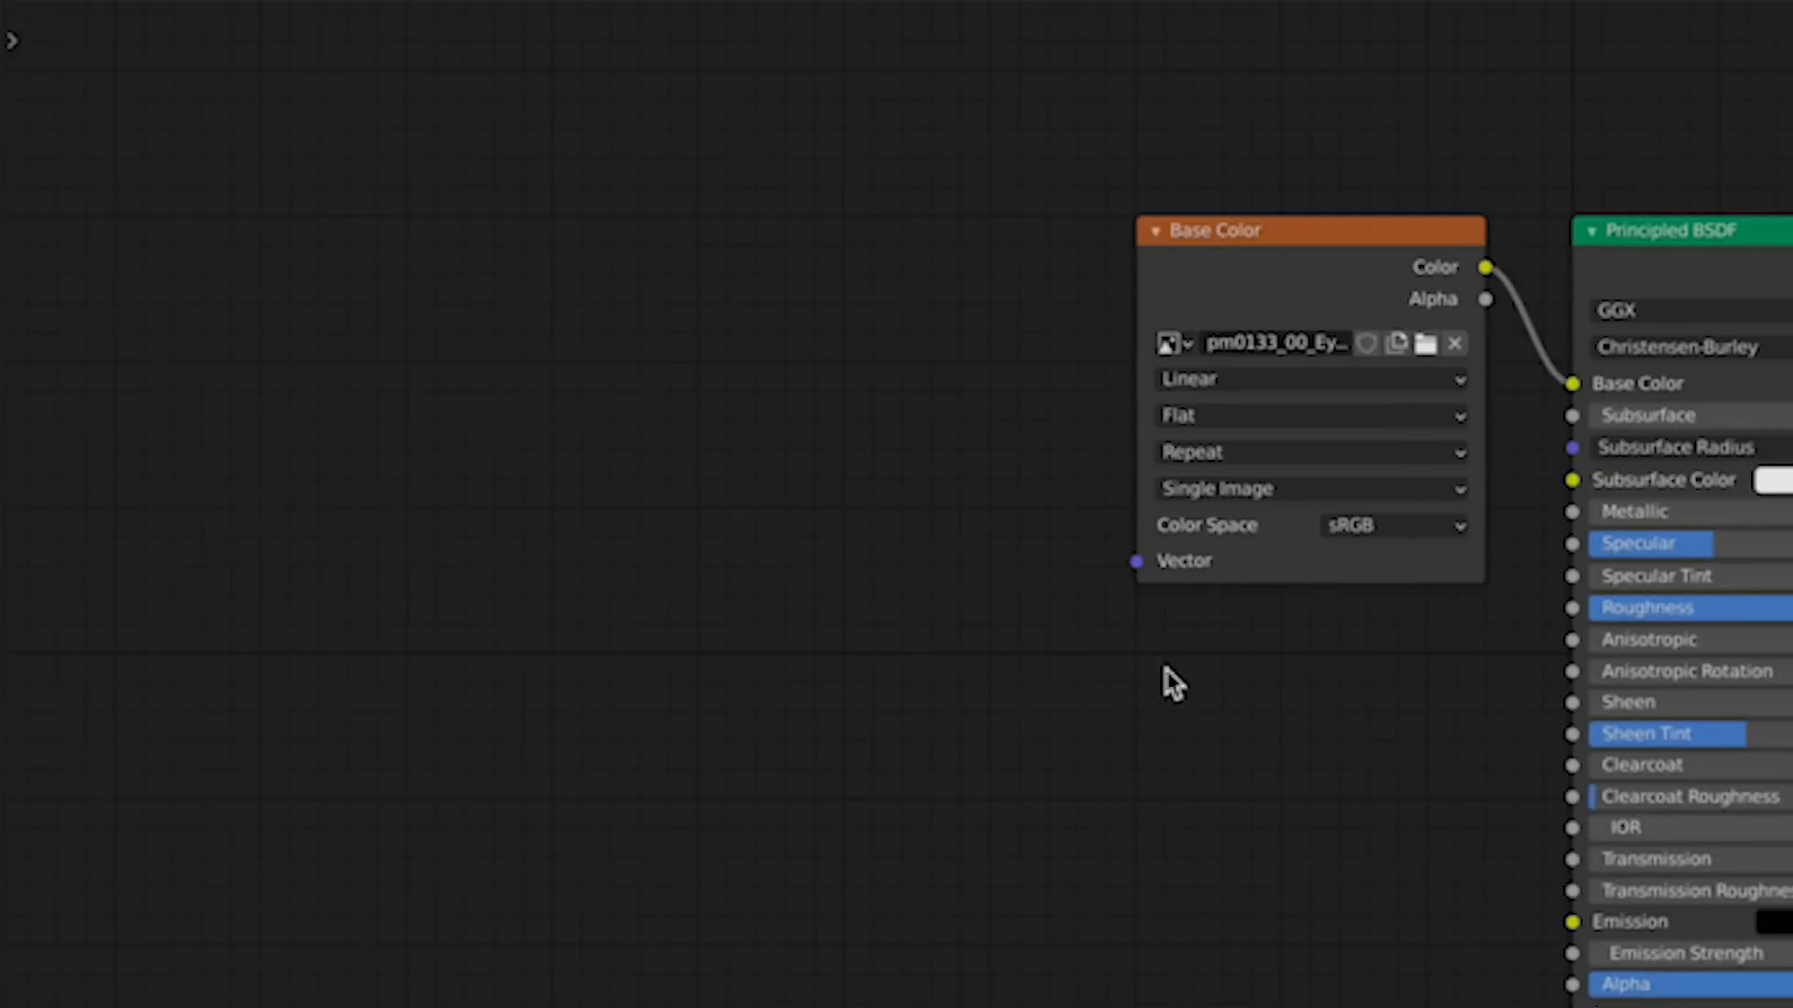
Step: Add a Texture Coordinate and Mapping setup to the Base Color texture in Eevee's eye material
key("ctrl+t")
scroll(1148, 658, "up", 1)
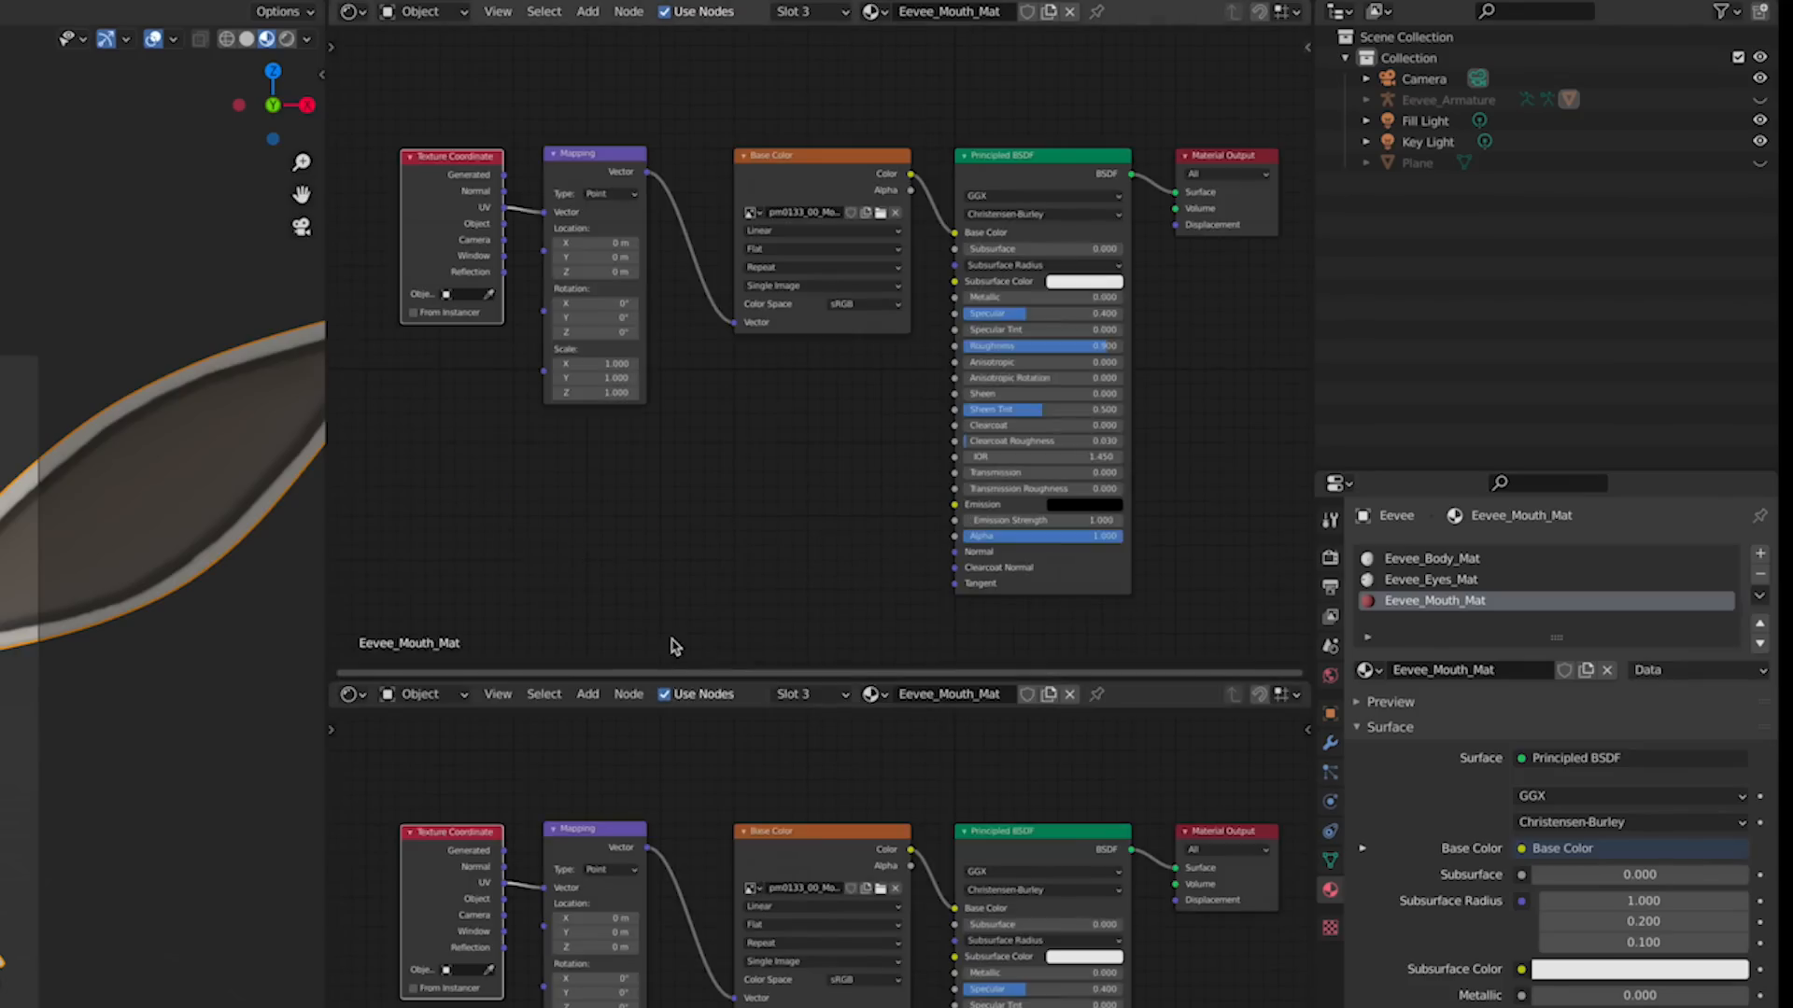
Step: Change the upper Shader Editor area into a UV Editor and display Eevee's pm0133_00 mouth texture there
left_click(173, 69)
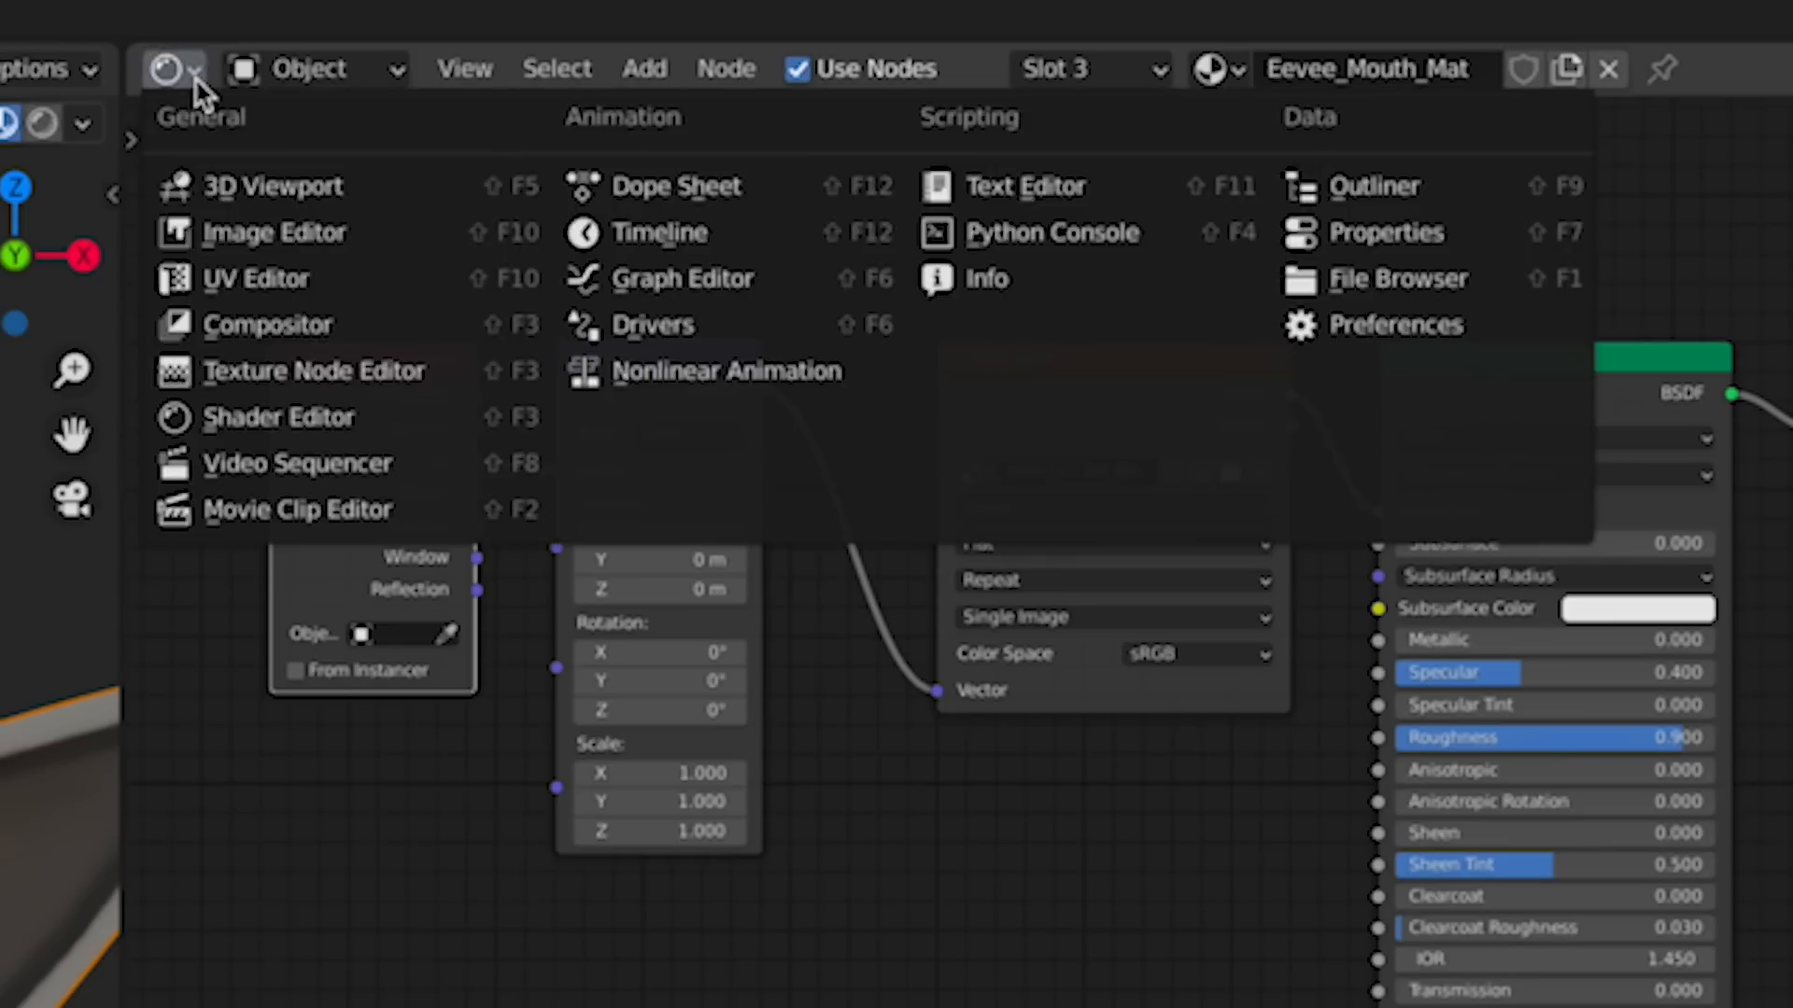
left_click(319, 278)
left_click(929, 68)
left_click(1067, 211)
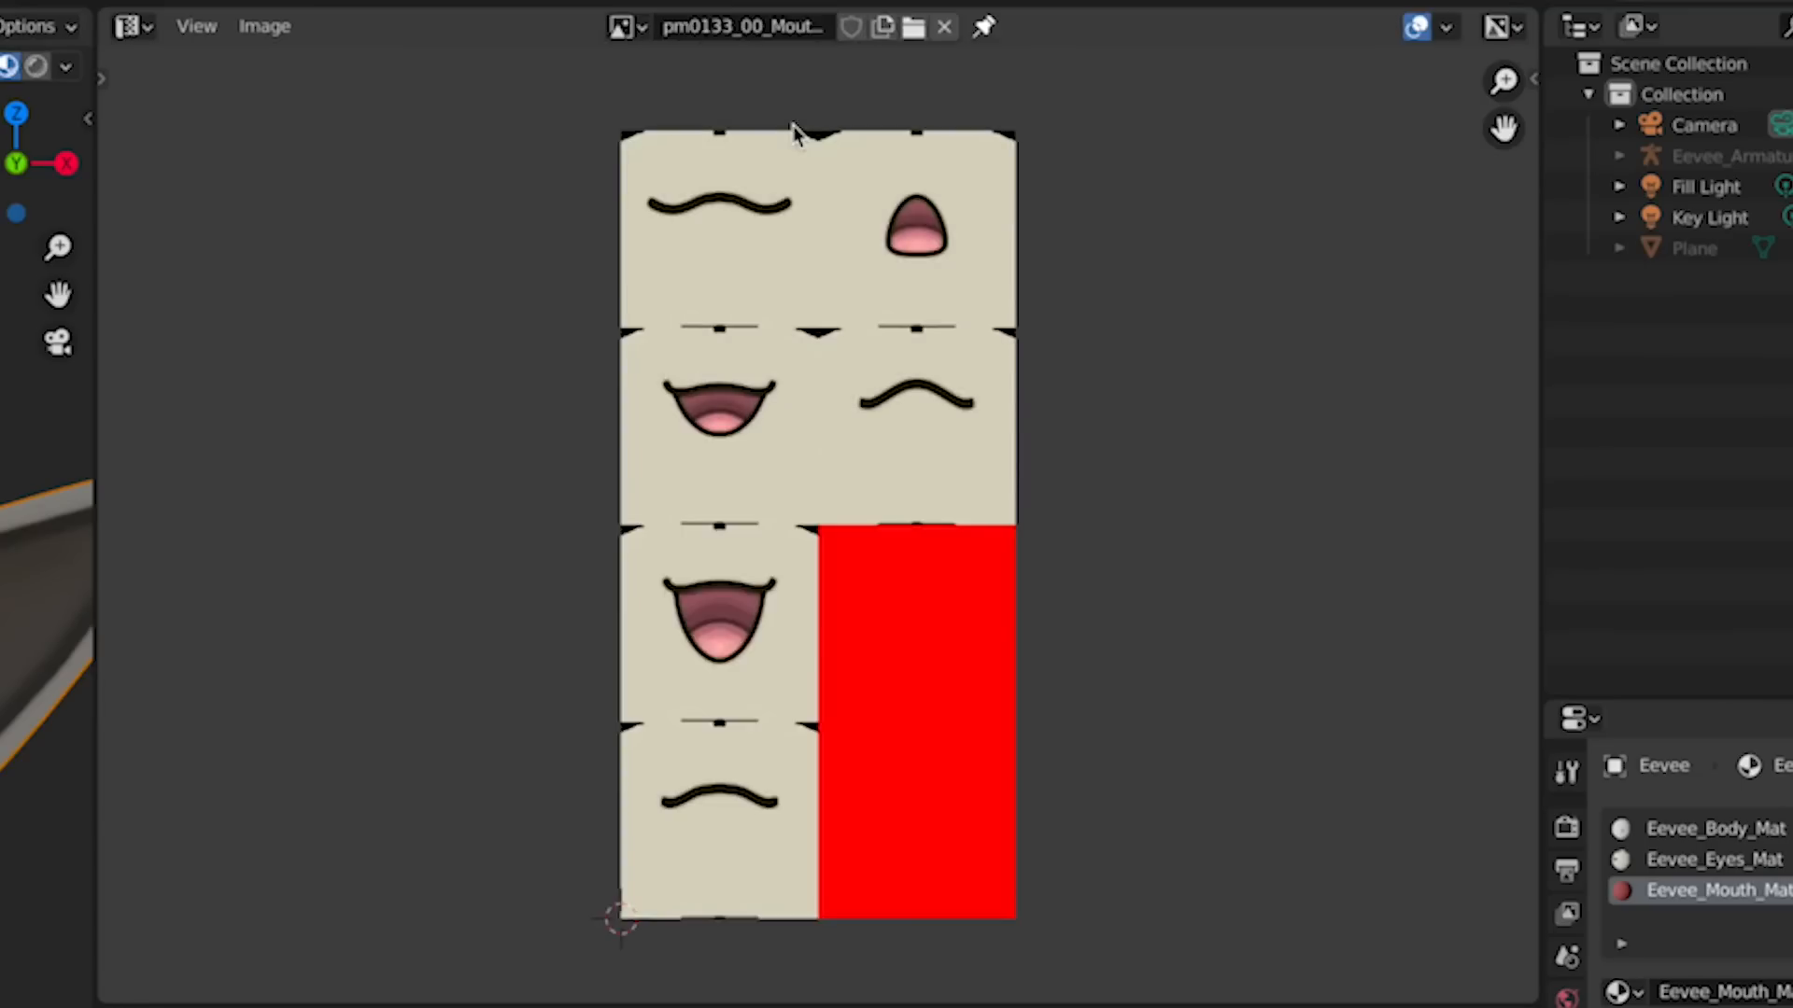
Step: Select the faces of Eevee_Mouth_Mat and move their UV island down by 1 along Y twice, onto the mouth texture
key("Tab")
left_click(557, 332)
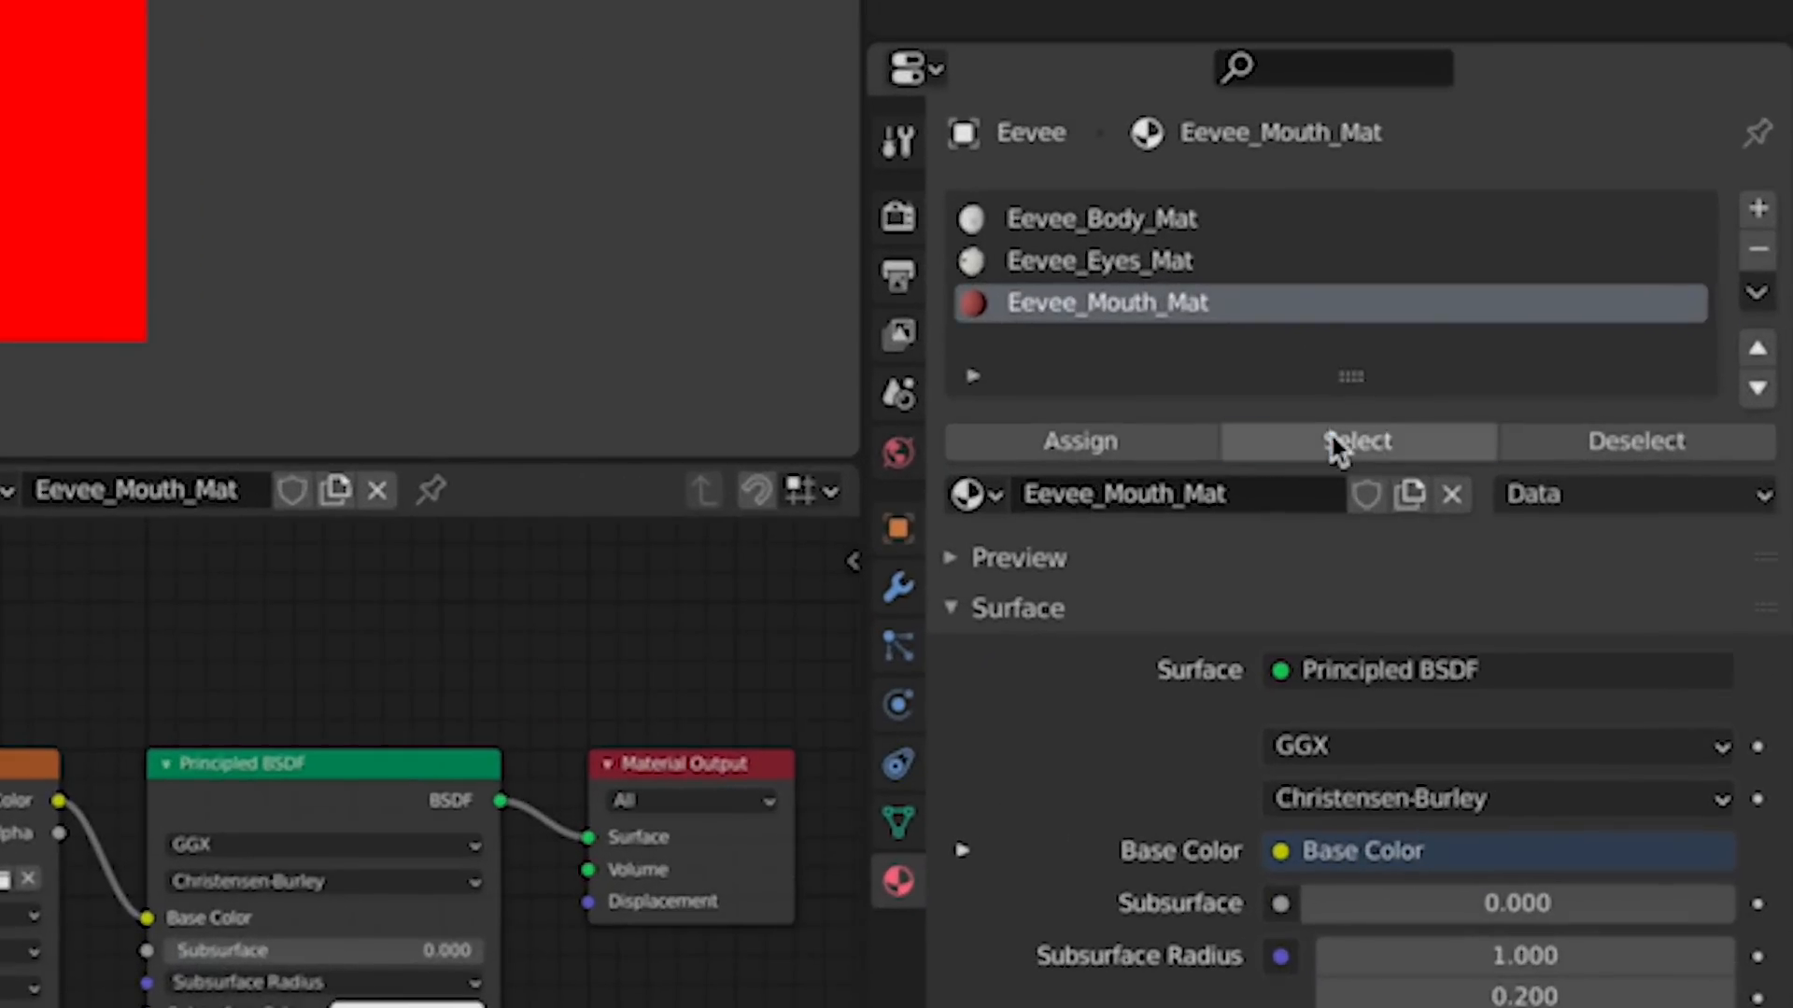
left_click(1636, 468)
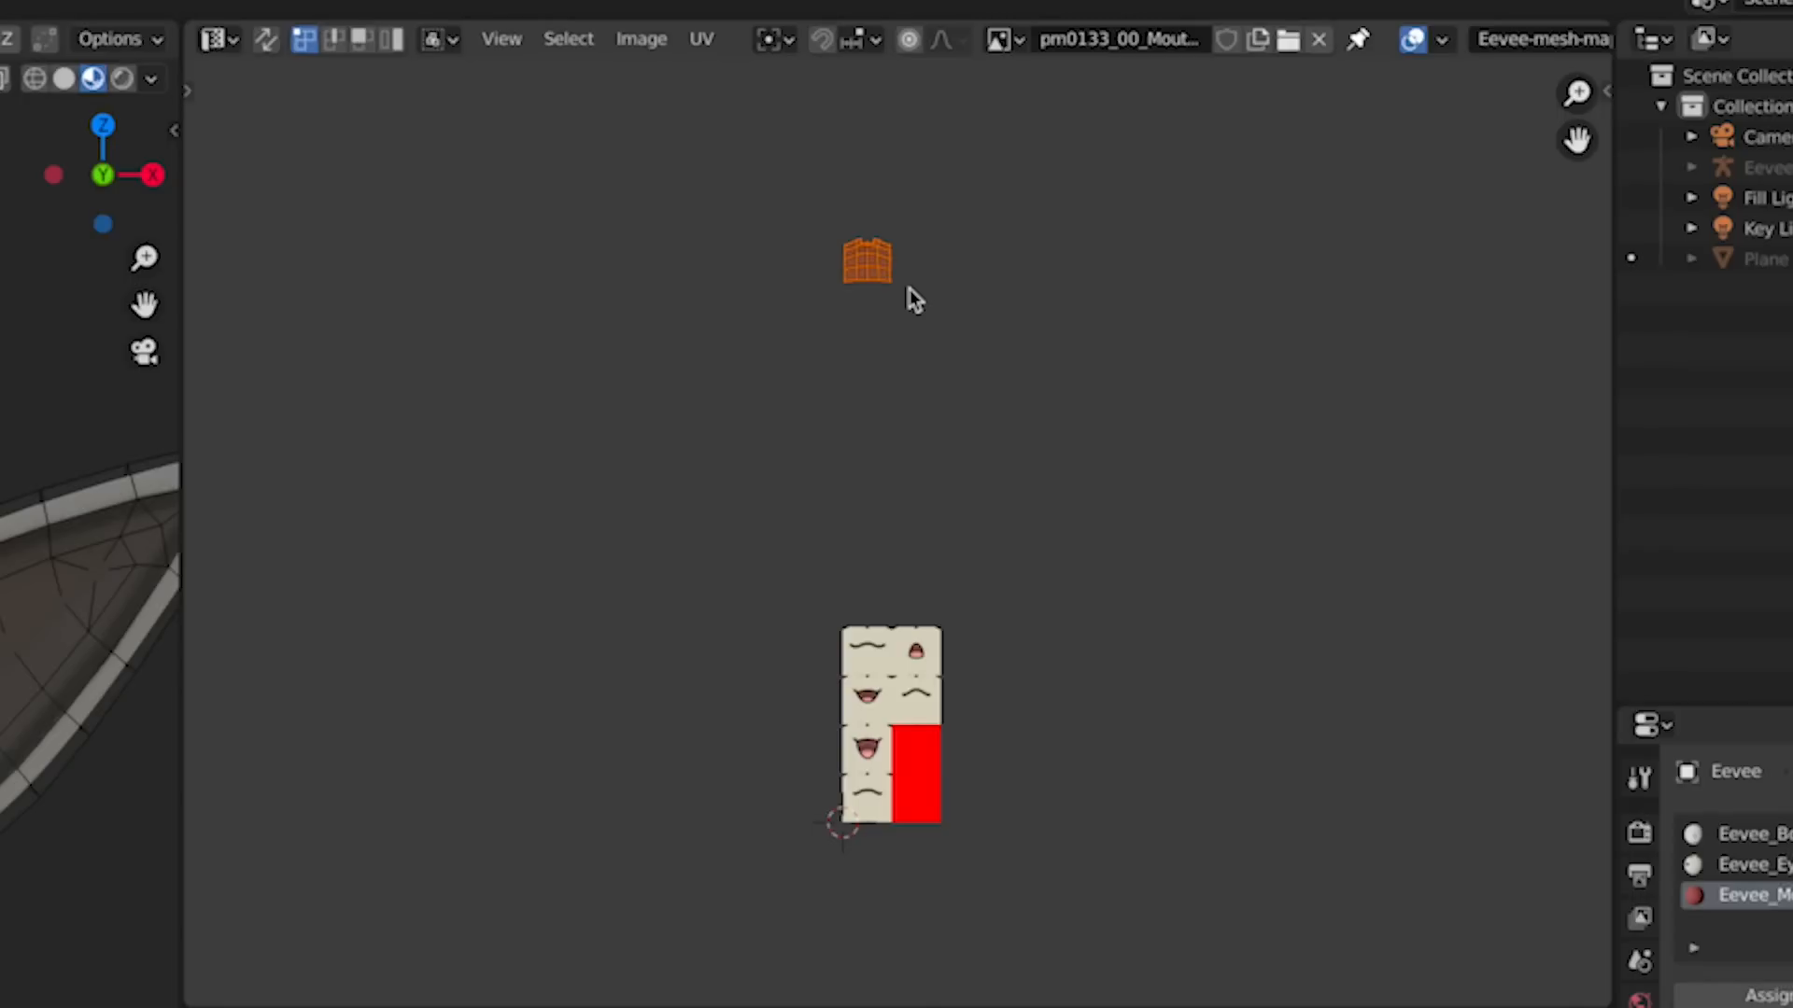
type("gy-1")
key("Return")
type("gy-1")
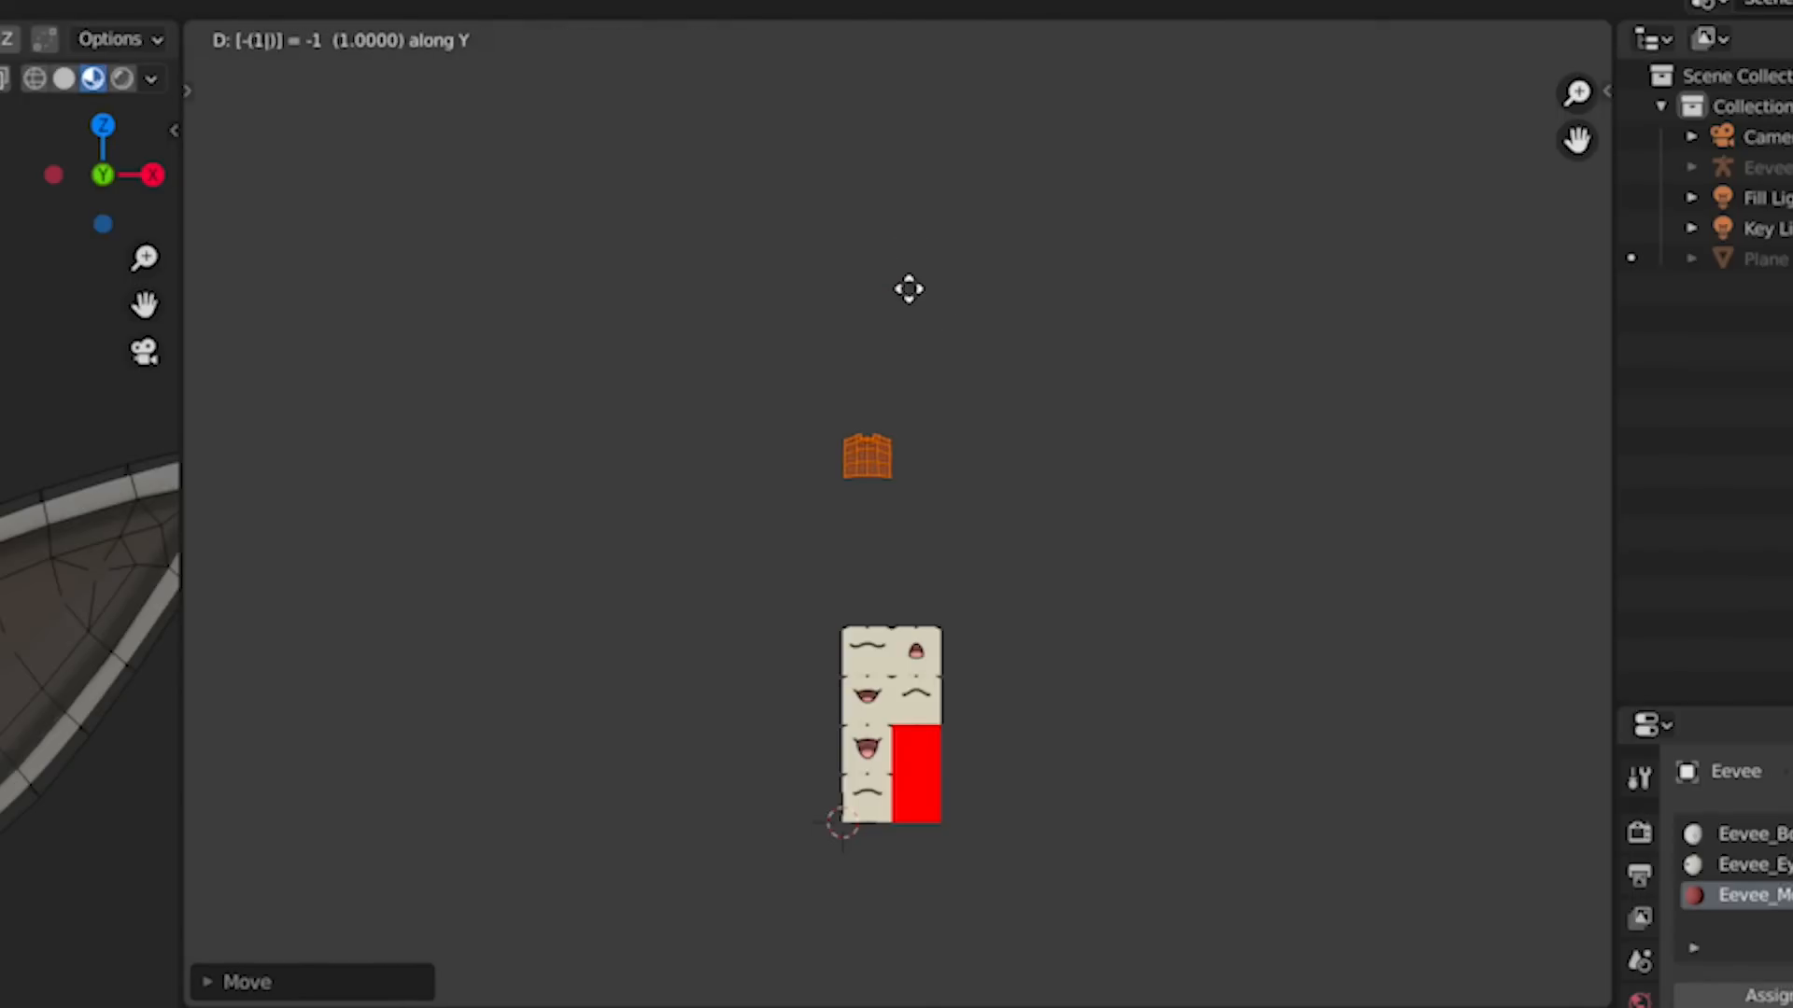
key("Return")
scroll(905, 497, "up", 3)
middle_click_drag(904, 497, 900, 164)
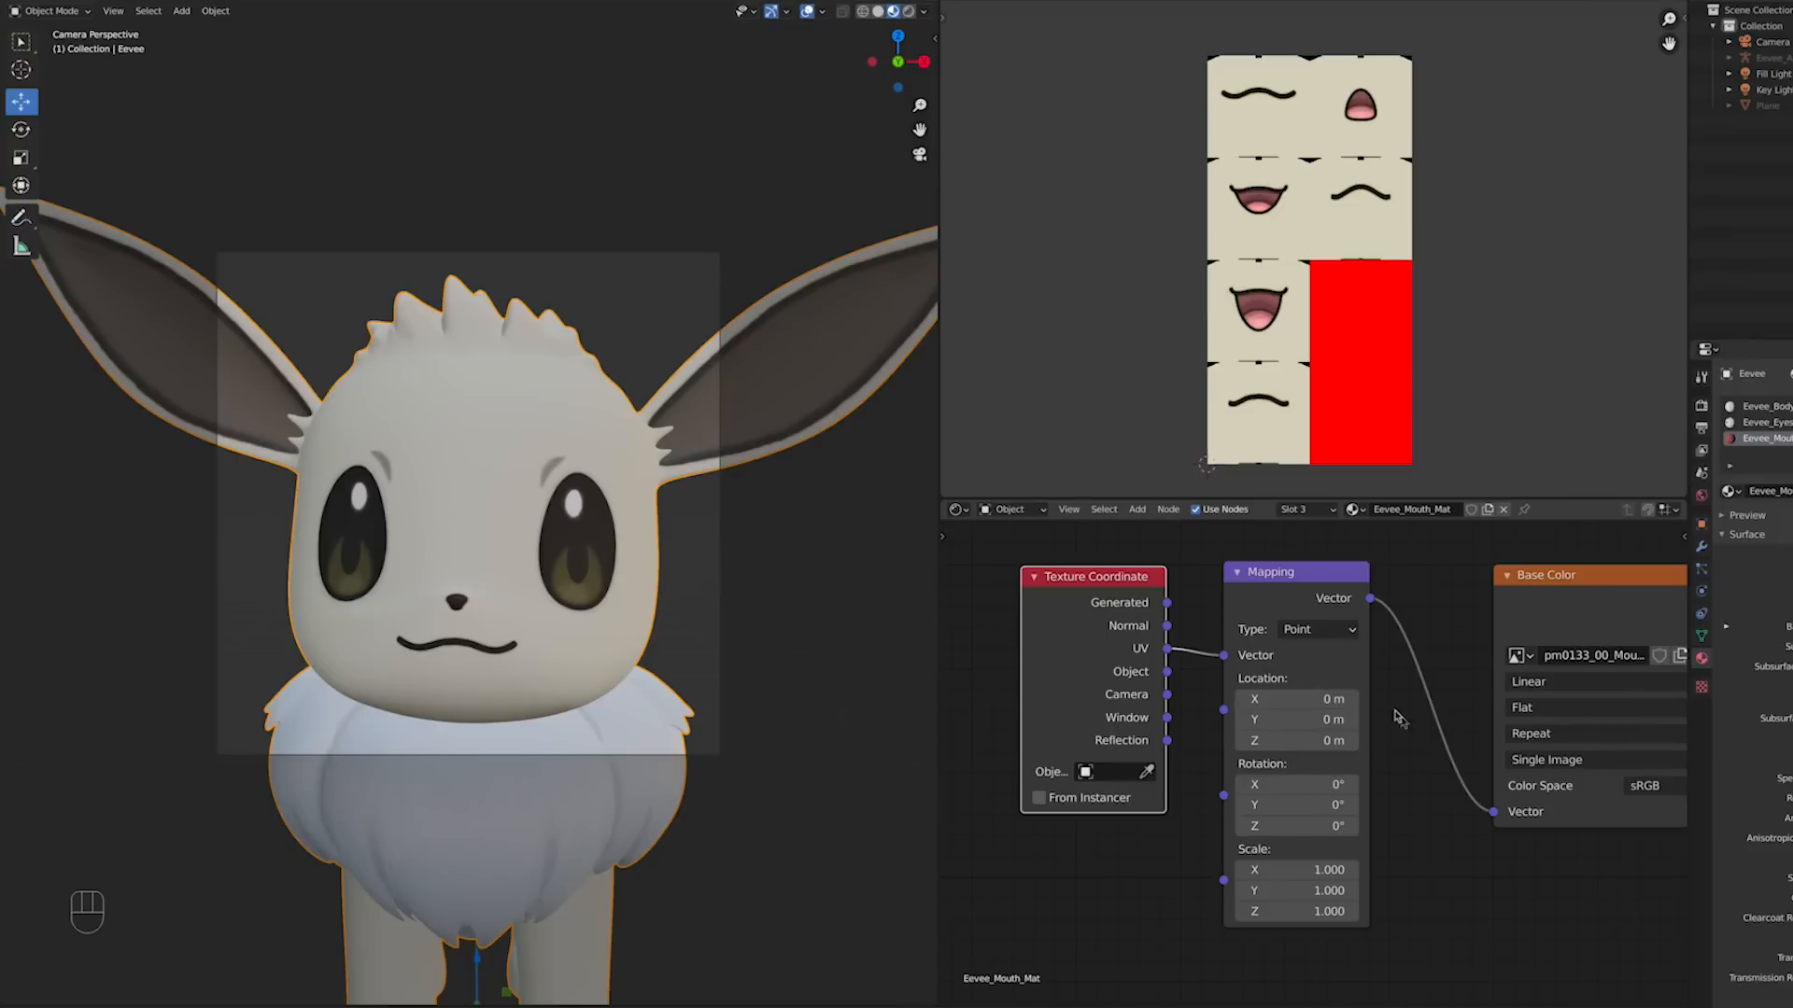
Step: Vary the Mapping Location values in Eevee's mouth and eye materials to try different mouth and eye expressions
left_click_drag(1309, 696, 1309, 720)
left_click(1309, 694)
type("0")
key("Return")
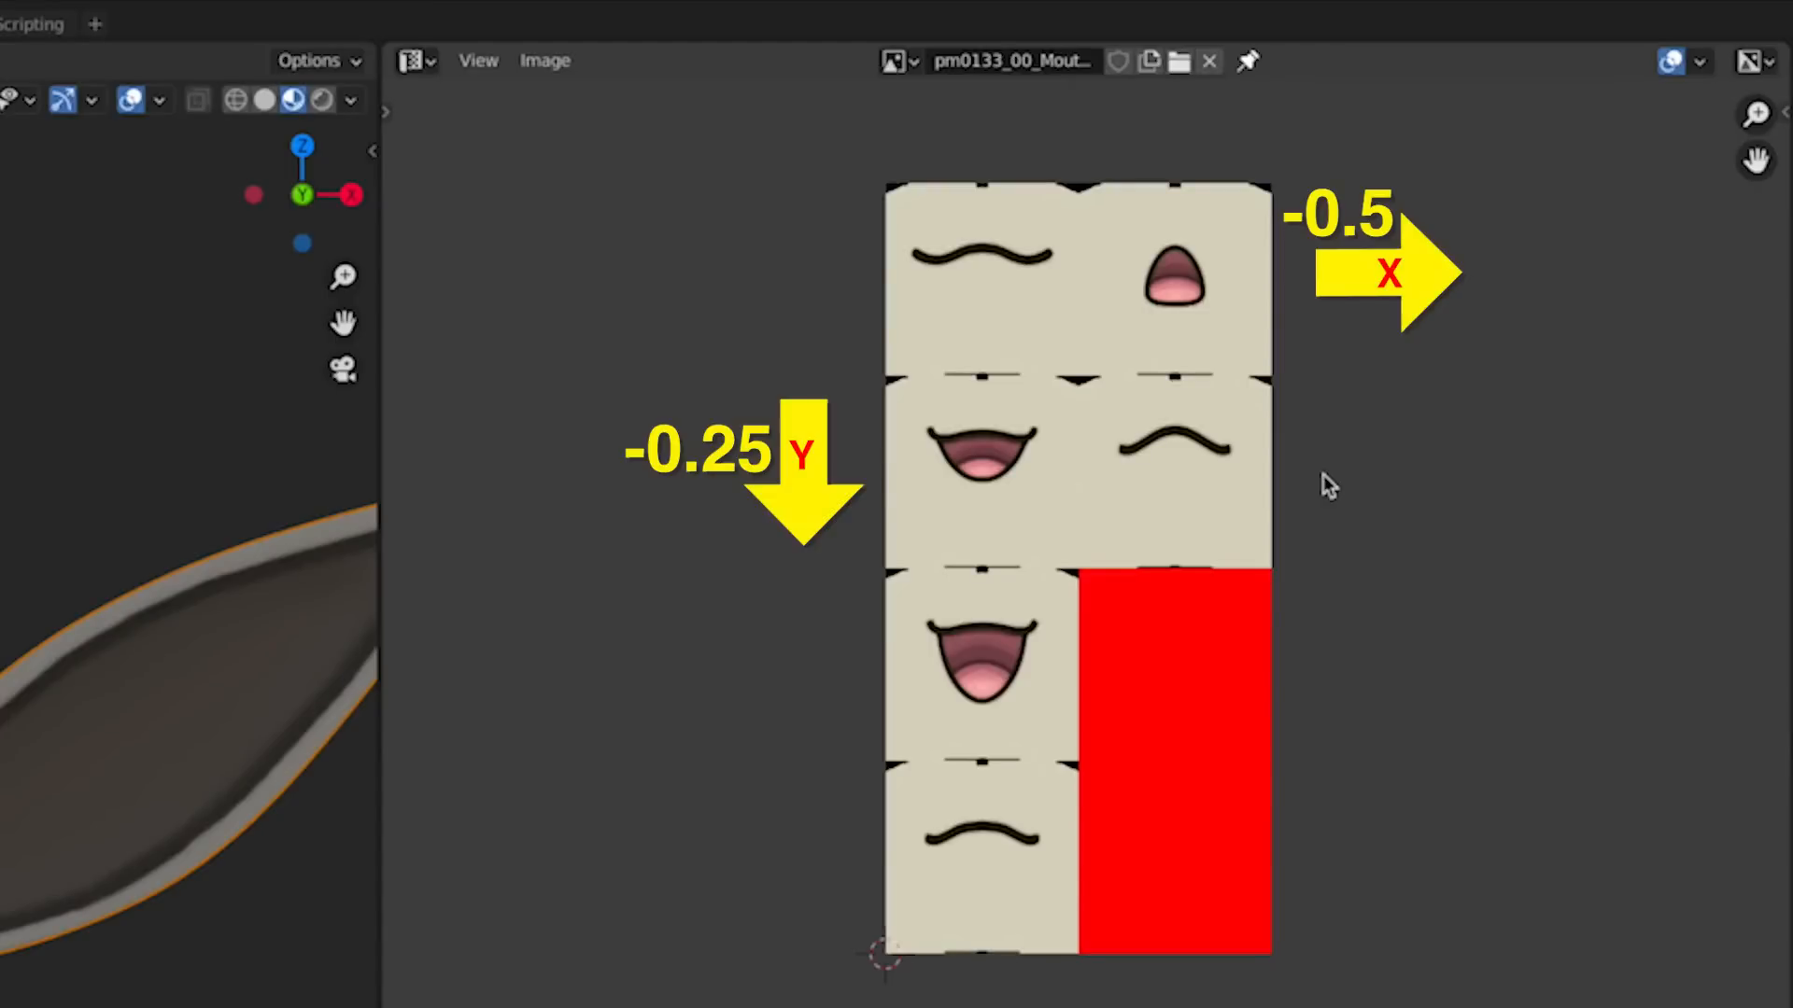
left_click_drag(1312, 723, 1312, 724)
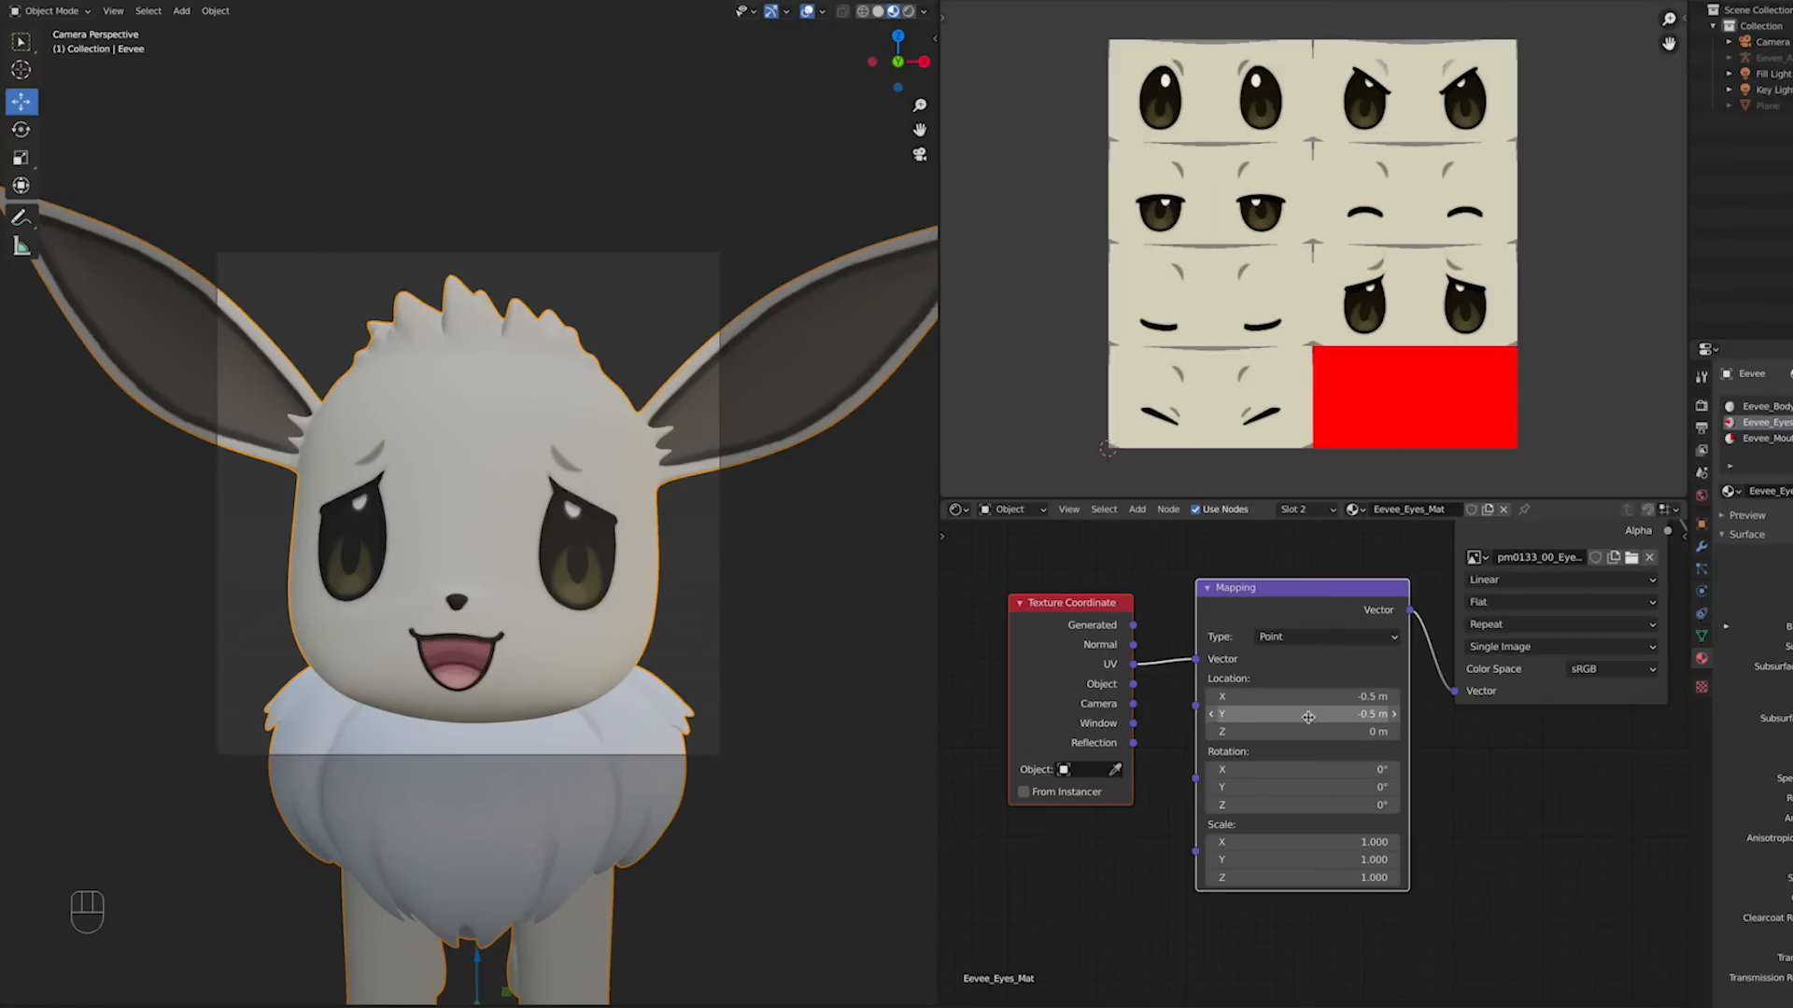
left_click_drag(1308, 717, 1308, 717)
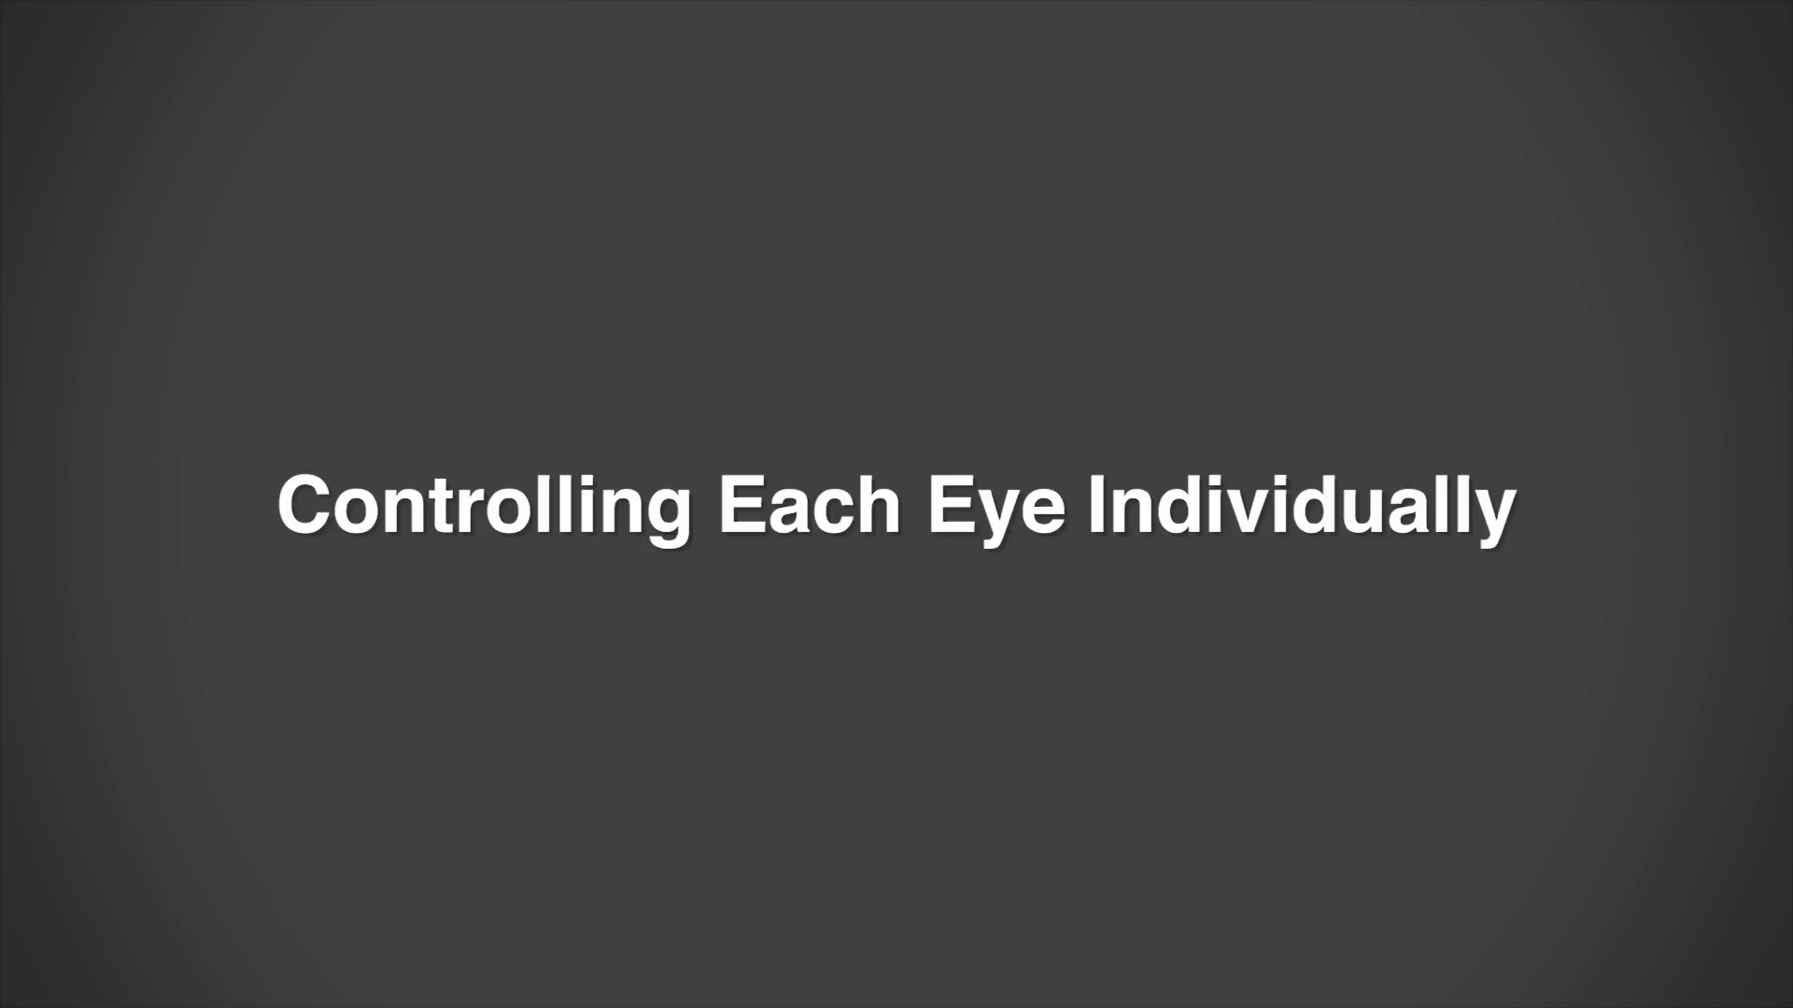
Step: Duplicate the Mapping node in Eevee_Eyes_Mat between Texture Coordinate and the existing Mapping, and make the copy a node group
key("shift+d")
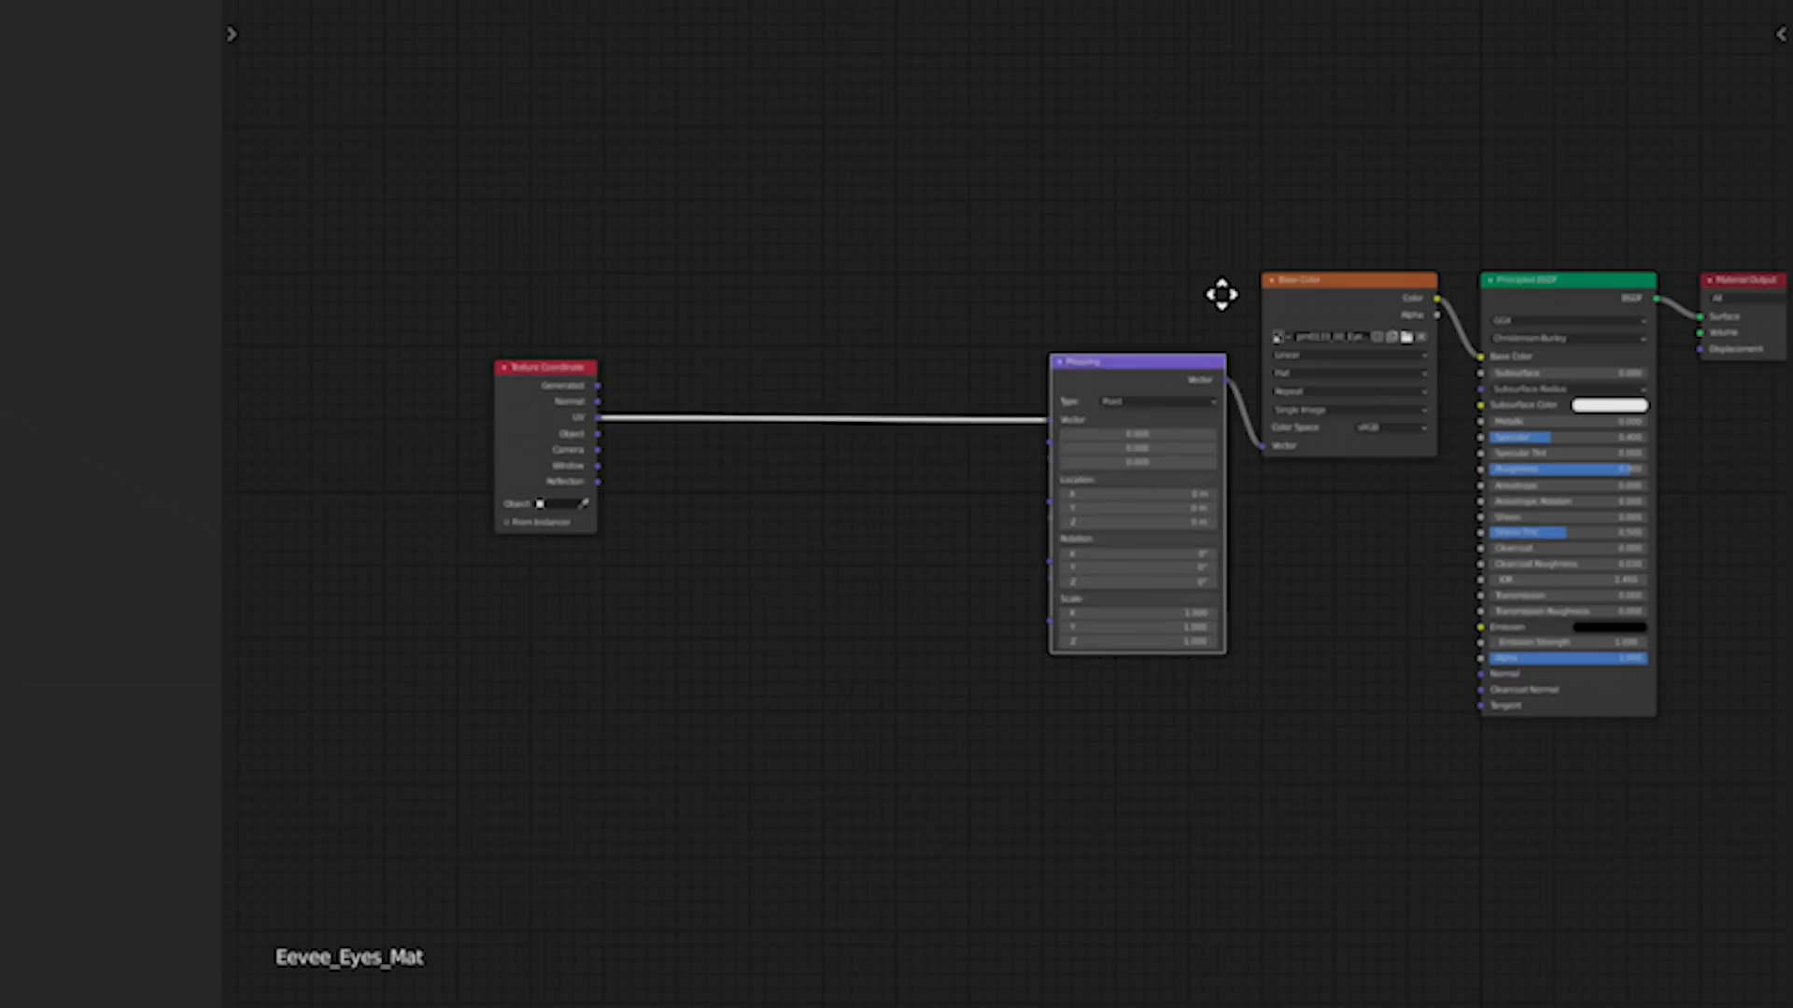
left_click(927, 295)
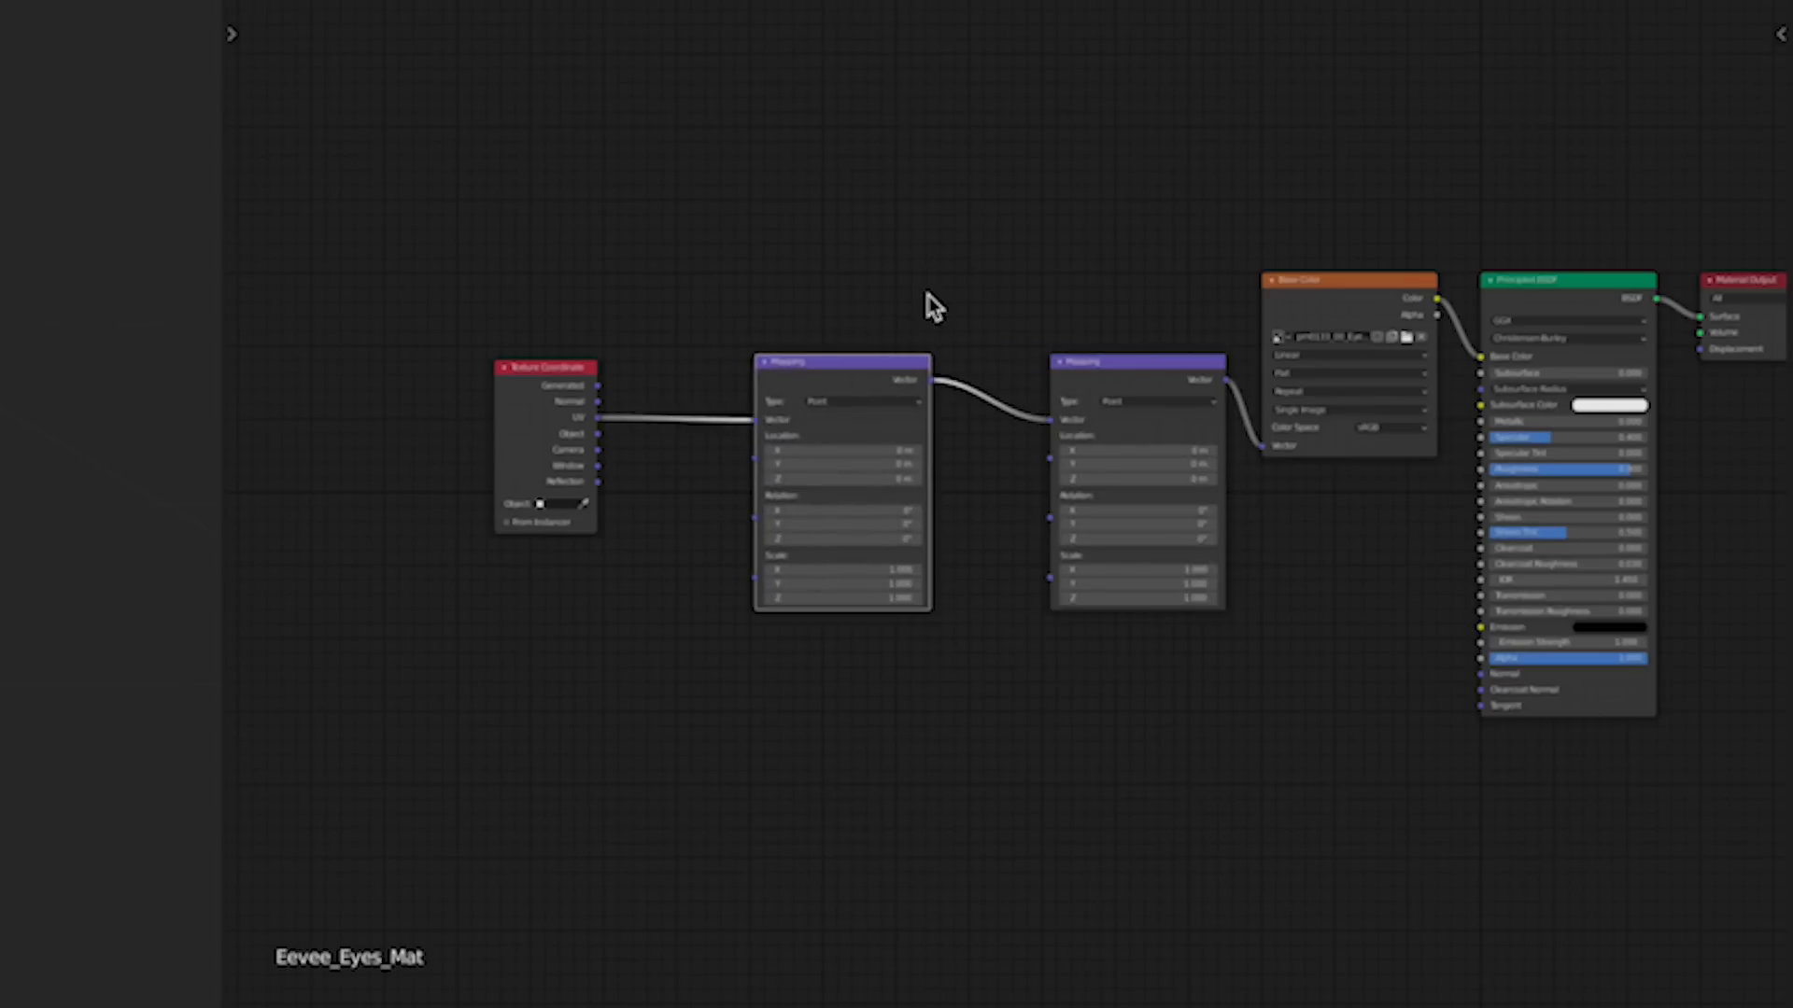
scroll(964, 444, "up", 5)
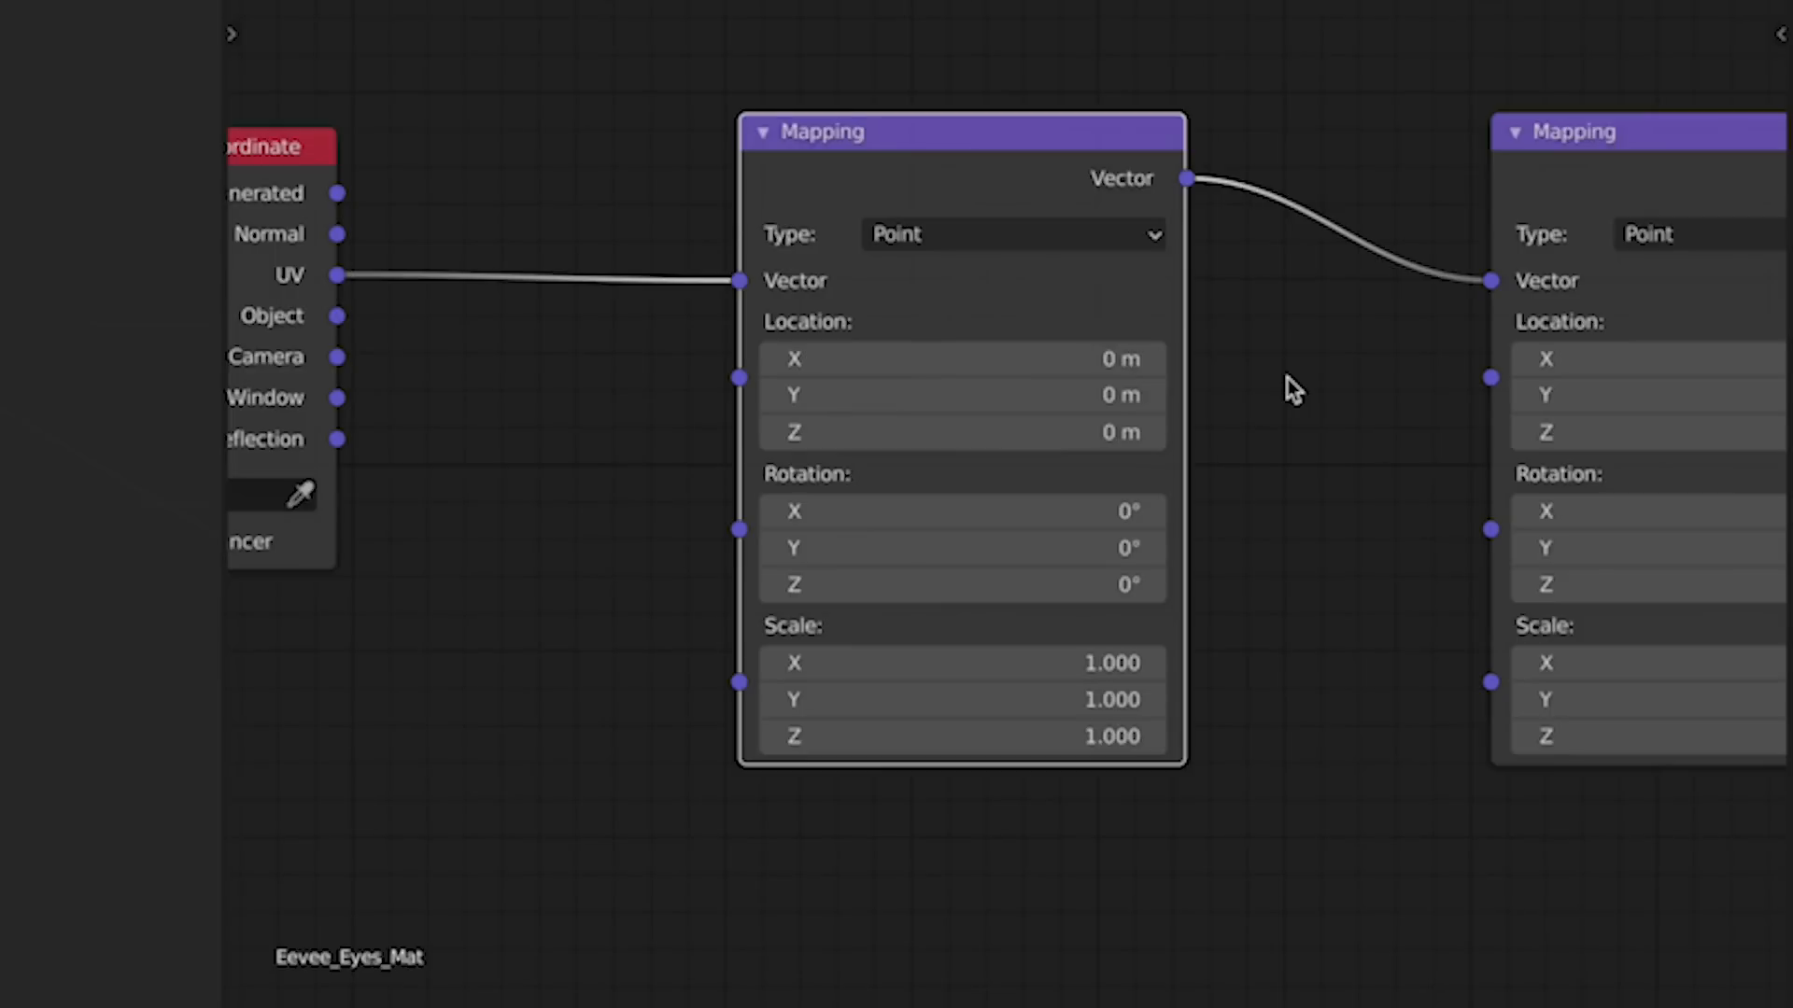
key("ctrl+g")
middle_click_drag(1301, 400, 1192, 336)
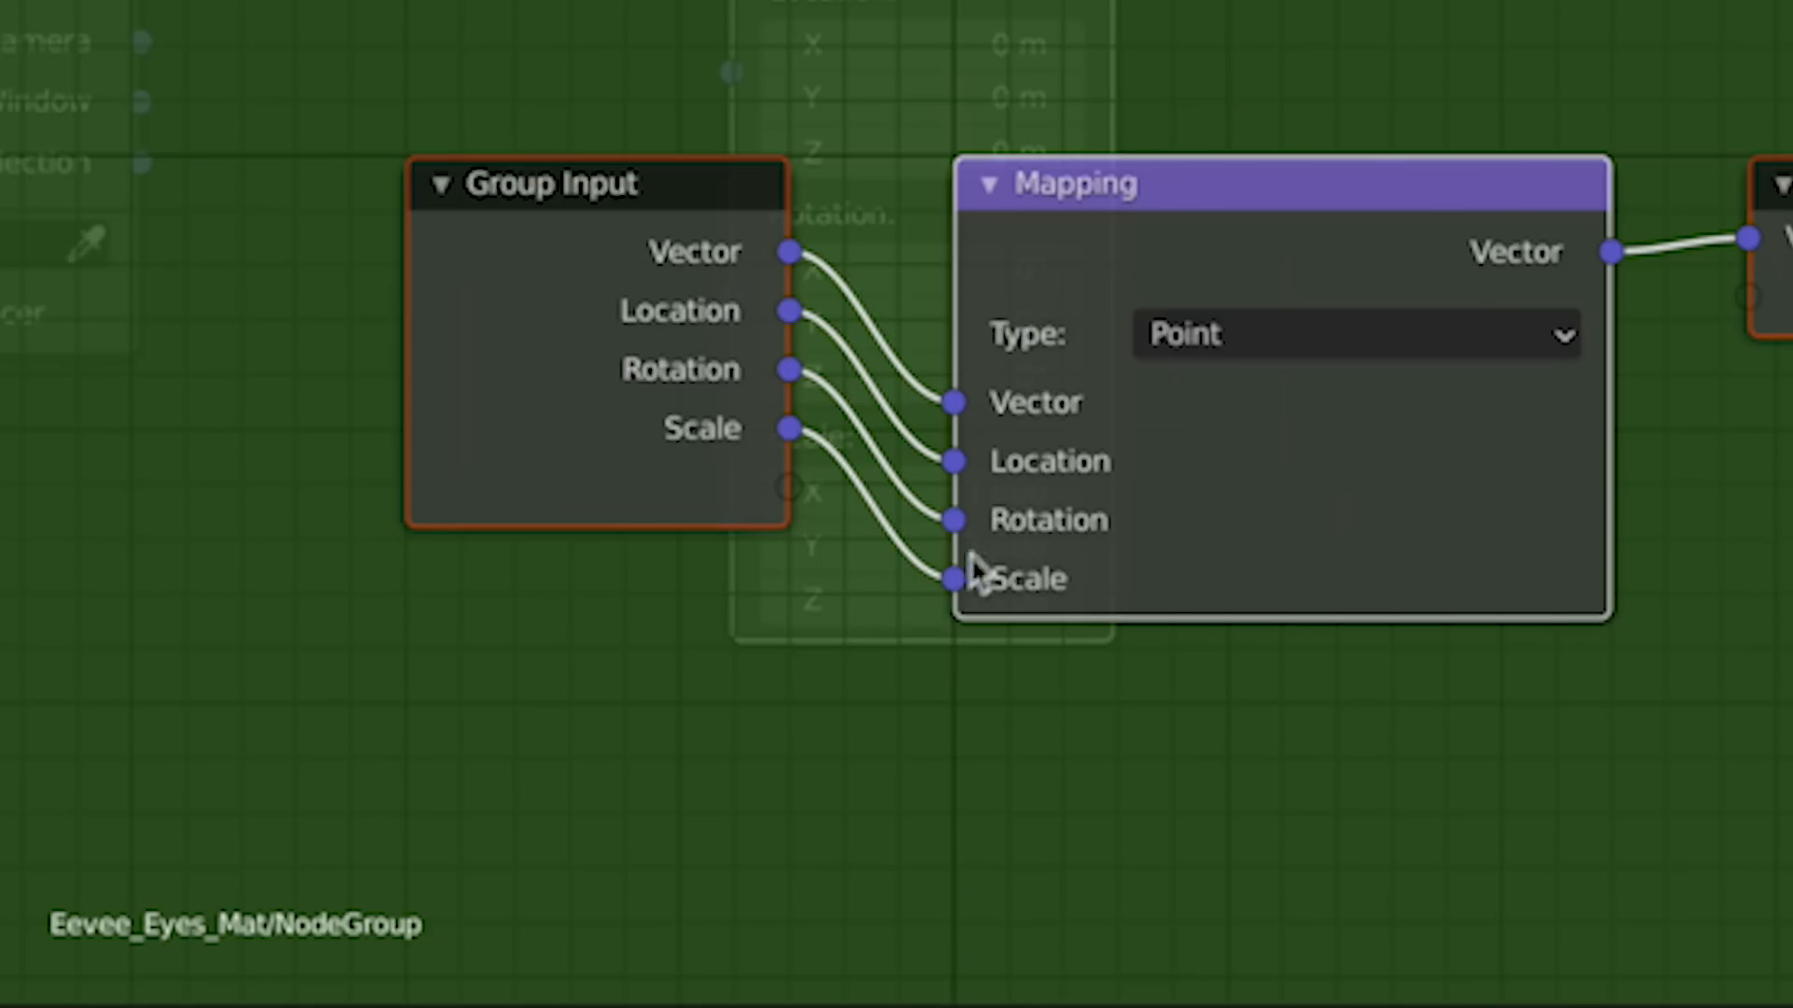
Step: Disconnect and remove the group's Location, Rotation and Scale inputs, and name the group Eevee Master Eye Control
left_click_drag(891, 722, 838, 702)
left_click_drag(889, 683, 811, 661)
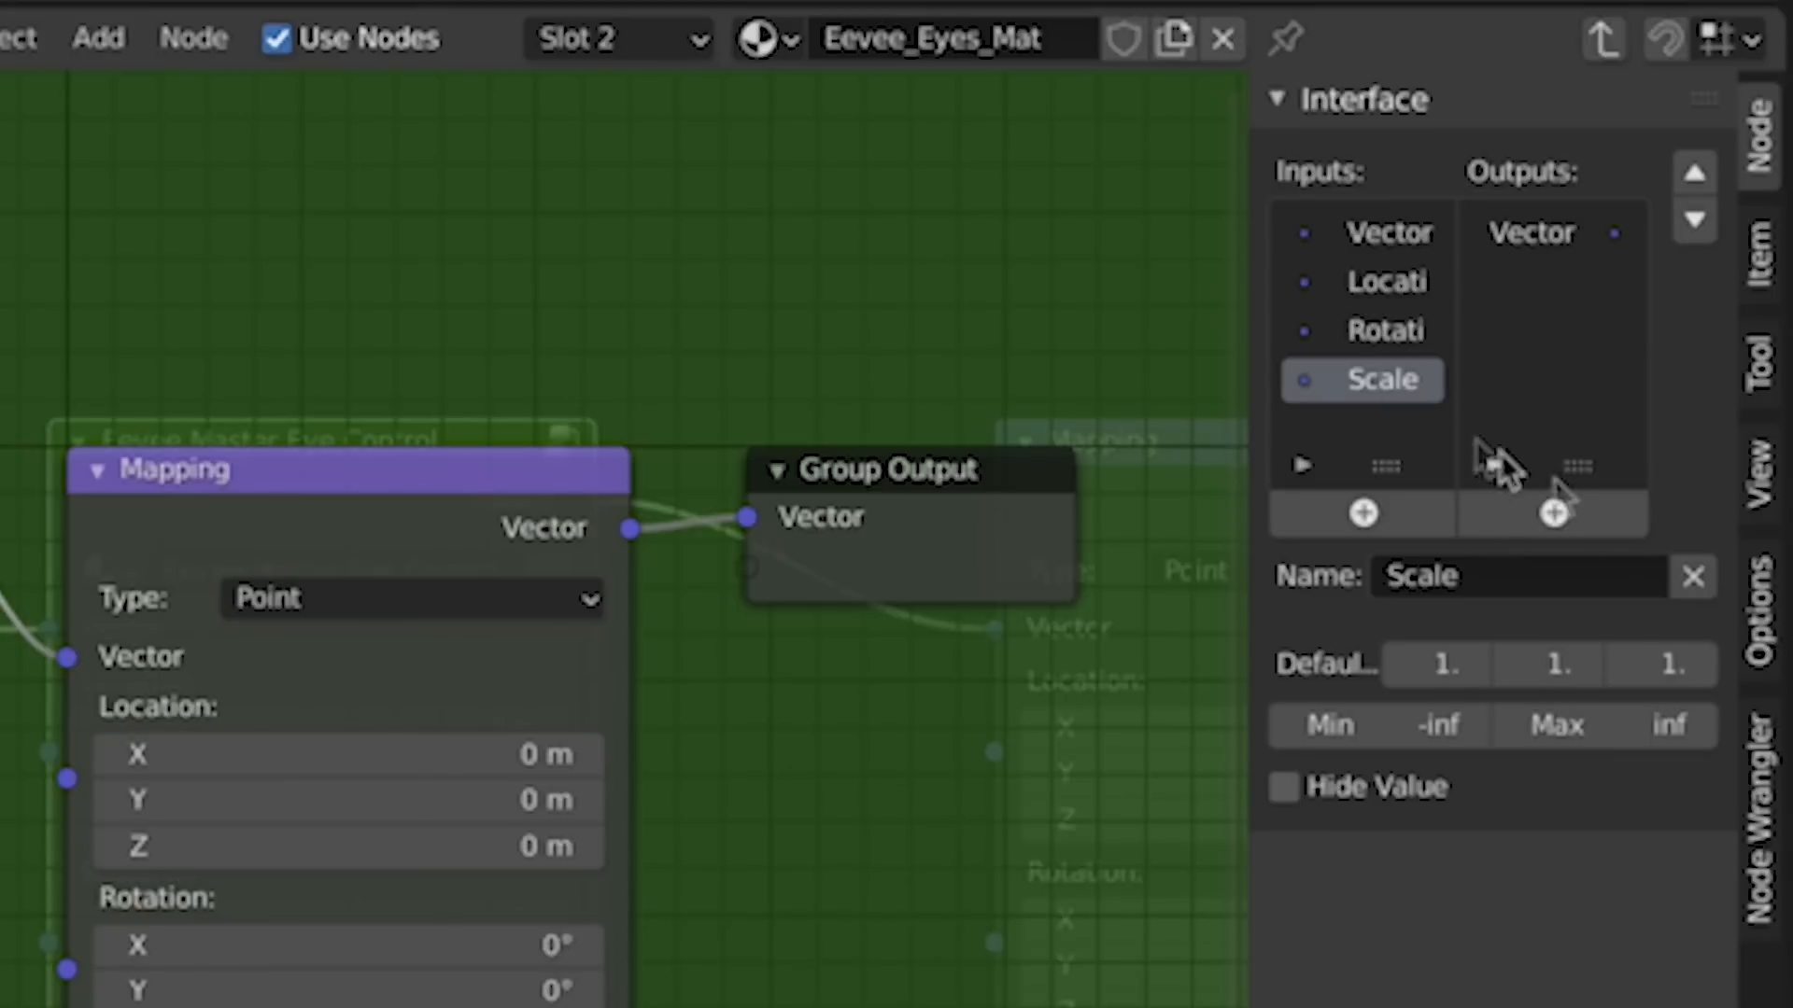
left_click(1692, 573)
left_click(1692, 575)
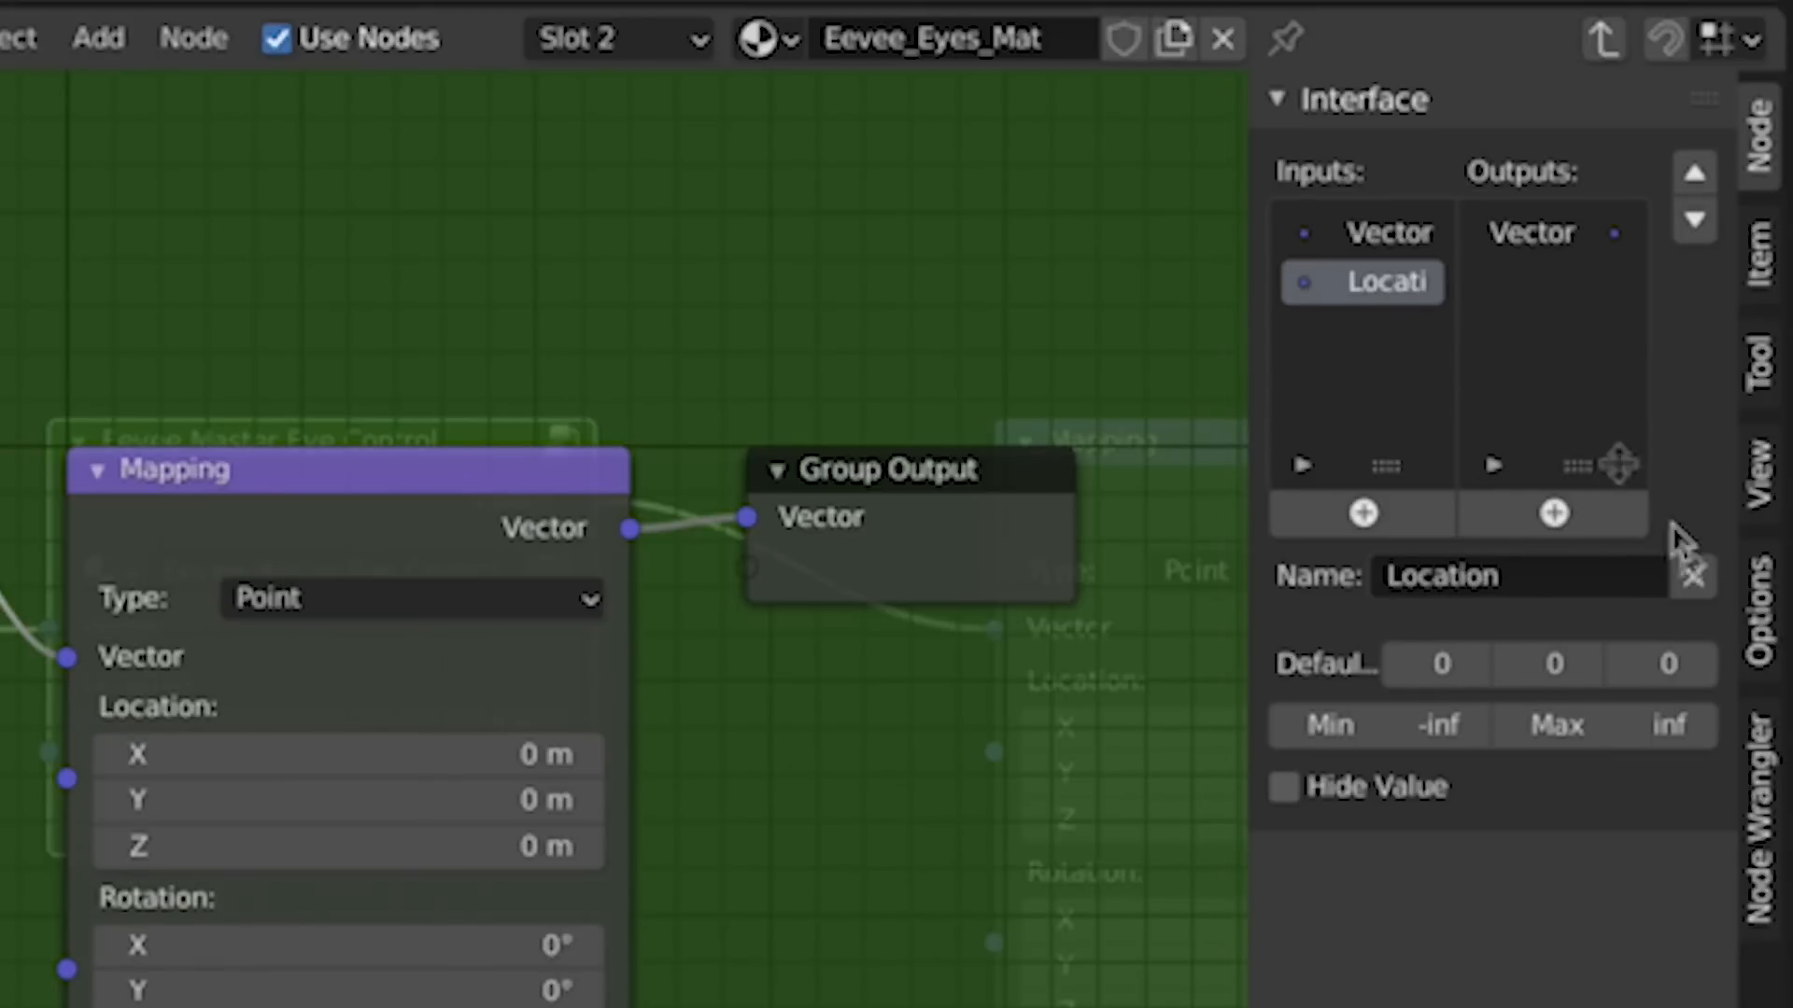
left_click(1692, 575)
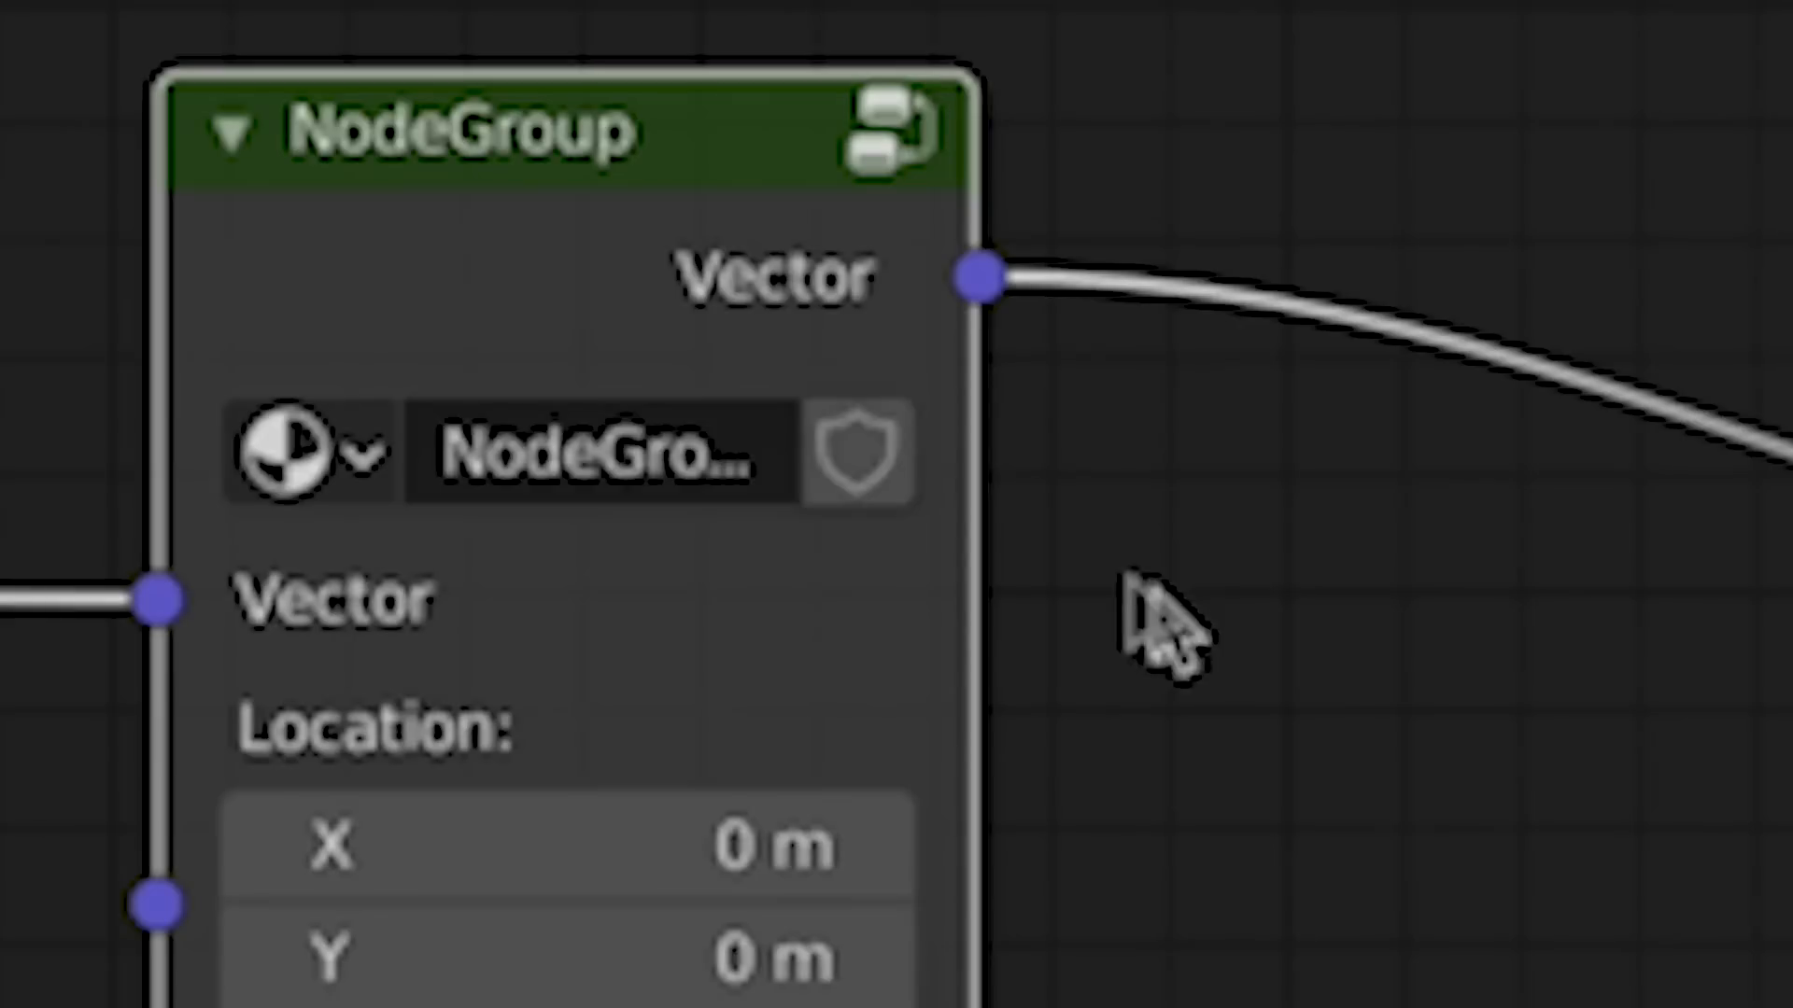
double_click(625, 447)
type("EeveeMasterEyeControl")
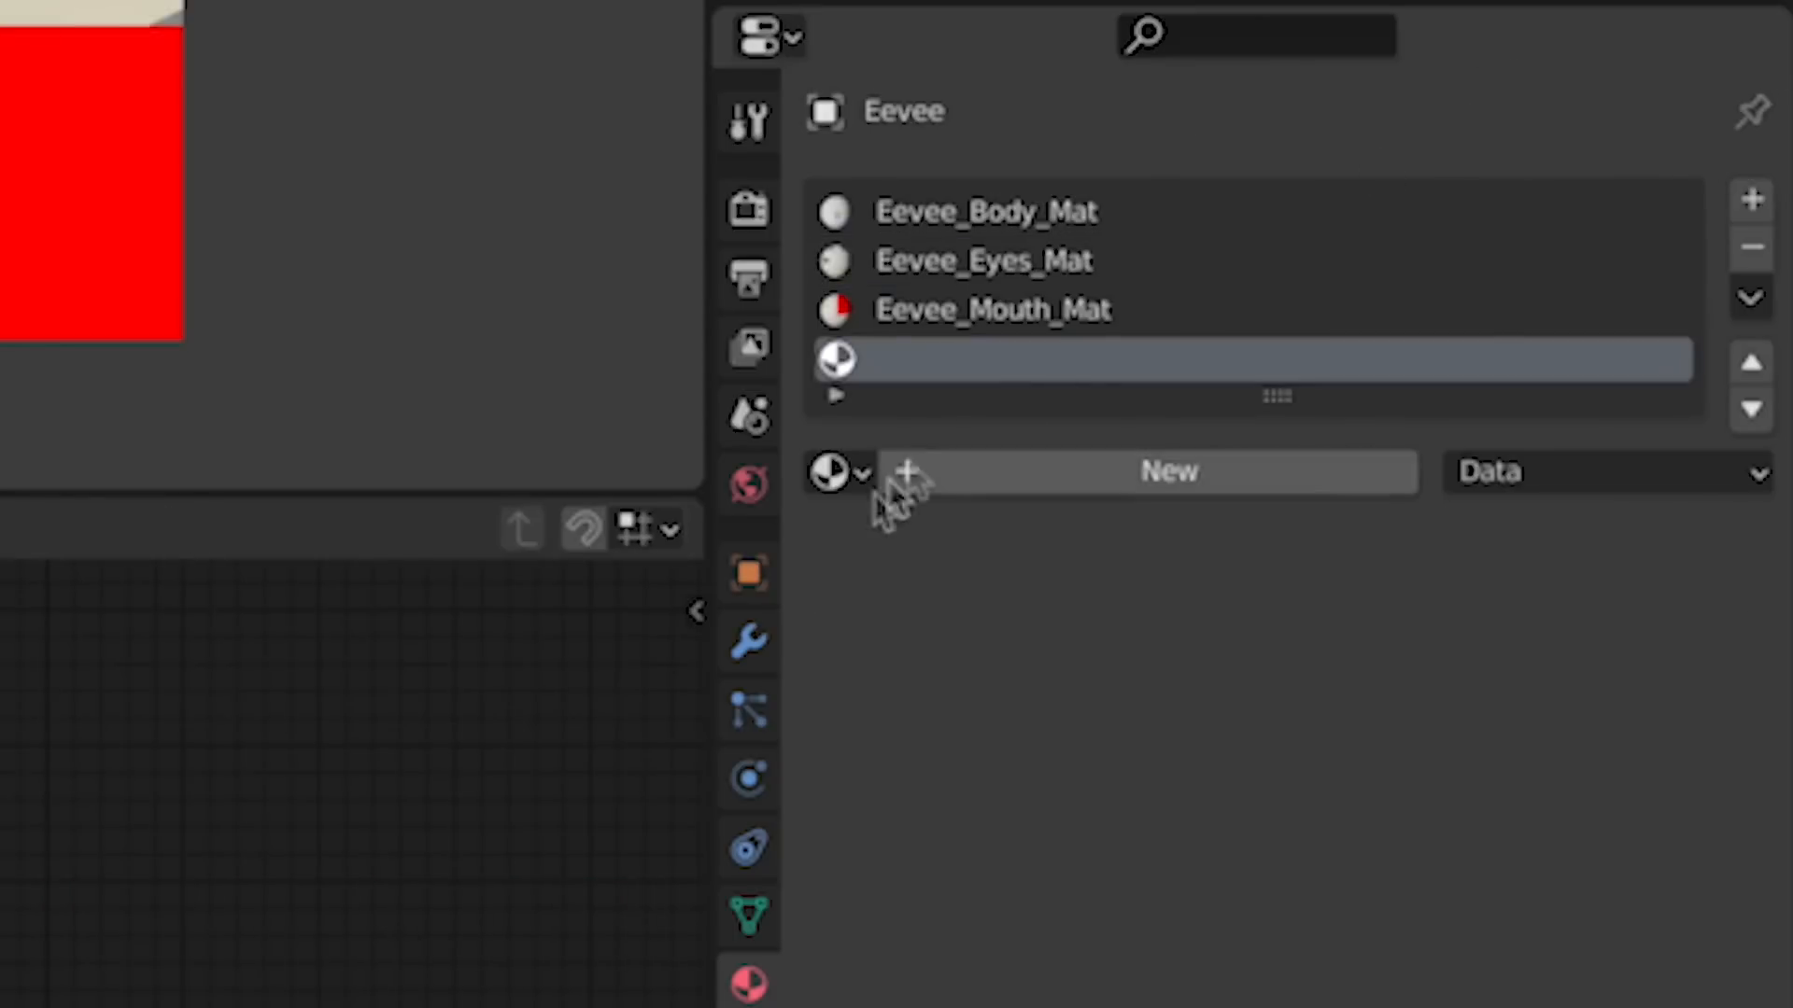
Step: Fill Eevee's new empty material slot with an independent copy of Eevee_Eyes_Mat
left_click(840, 473)
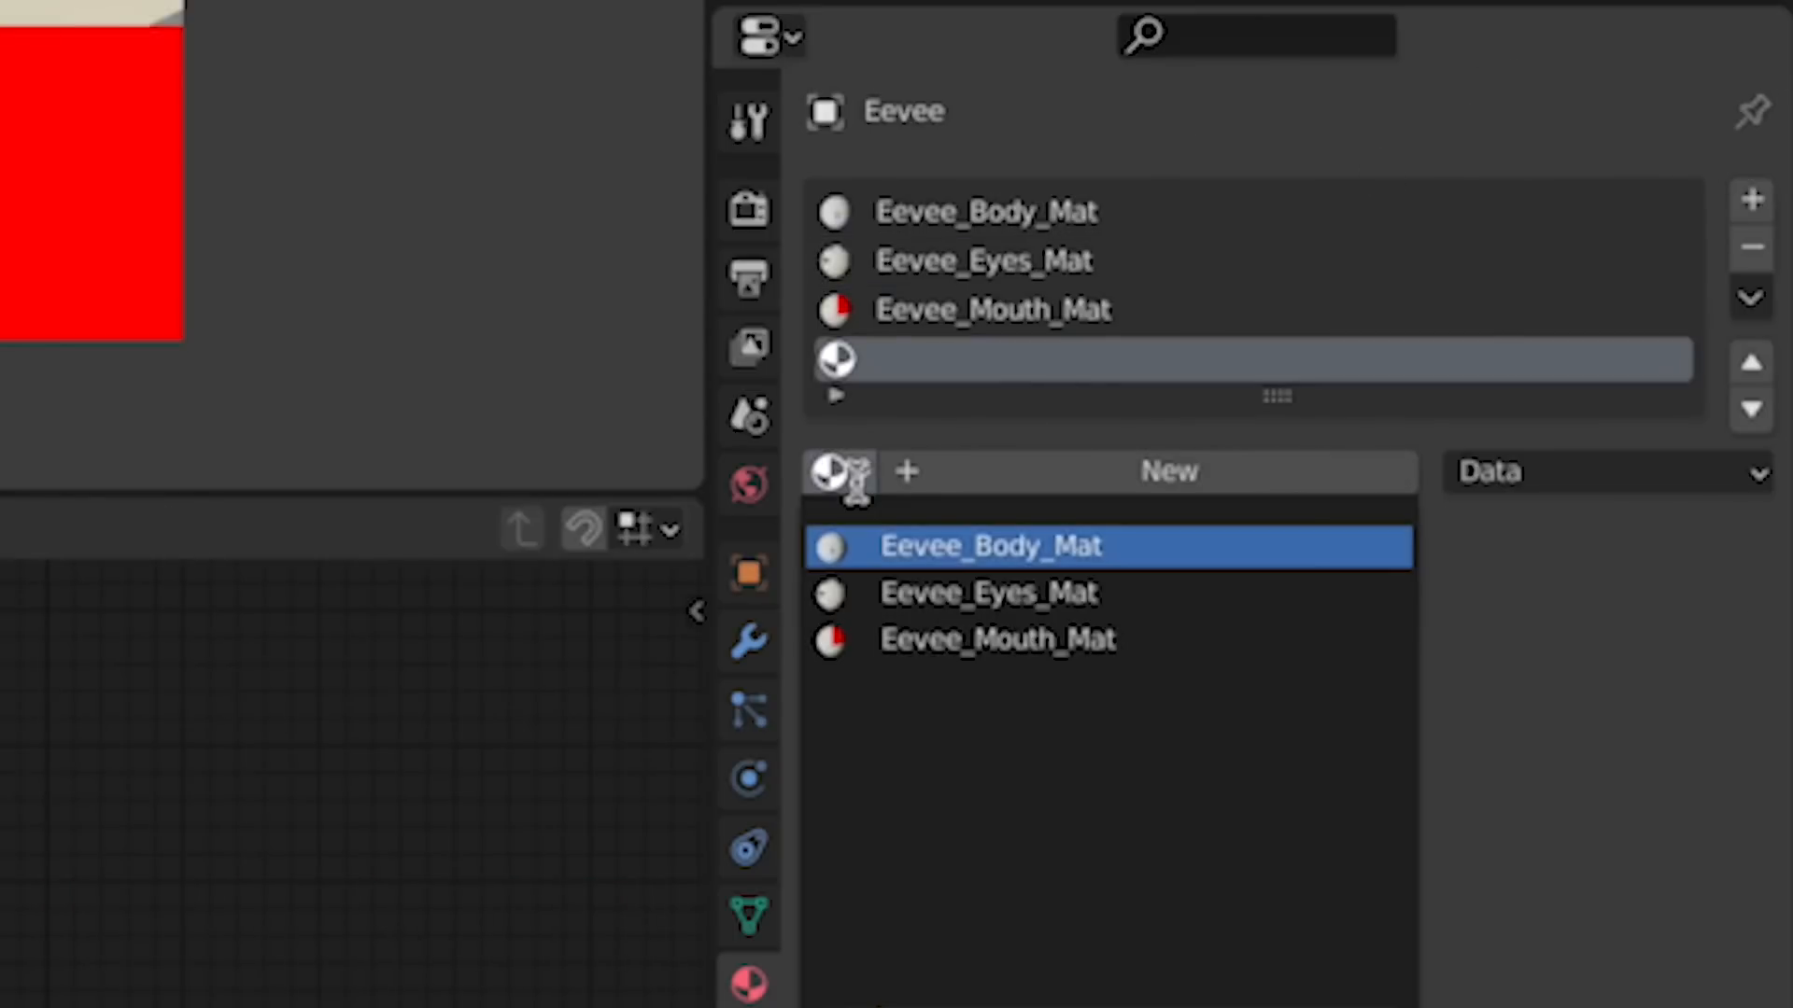
left_click(961, 593)
left_click(1085, 555)
Step: Rename the duplicated eye material as Eevee_REye_Mat
double_click(747, 373)
key("BackSpace")
key("BackSpace")
key("BackSpace")
key("BackSpace")
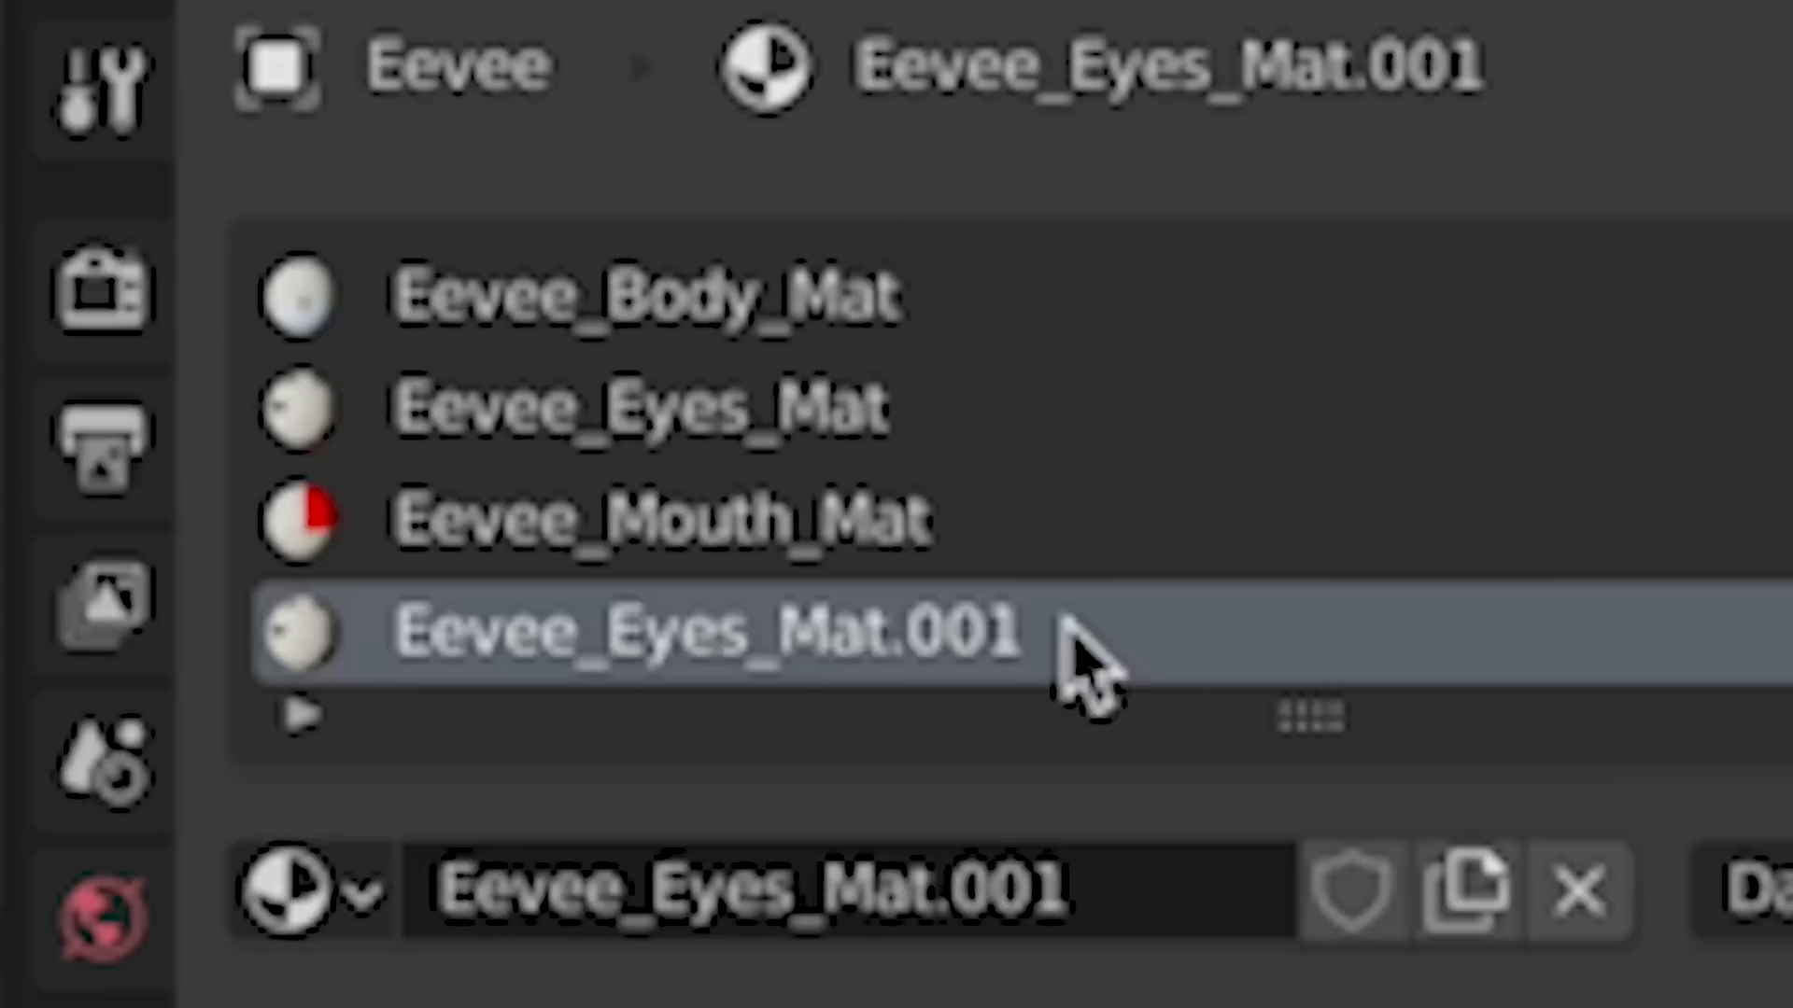
left_click(589, 373)
key("BackSpace")
key("Left")
key("Left")
key("Left")
type("R")
key("Return")
Step: Rename the original eye material as Eevee_LEye_Mat
double_click(587, 221)
left_click(743, 410)
key("BackSpace")
key("Left")
key("Left")
key("Left")
type("L")
key("Return")
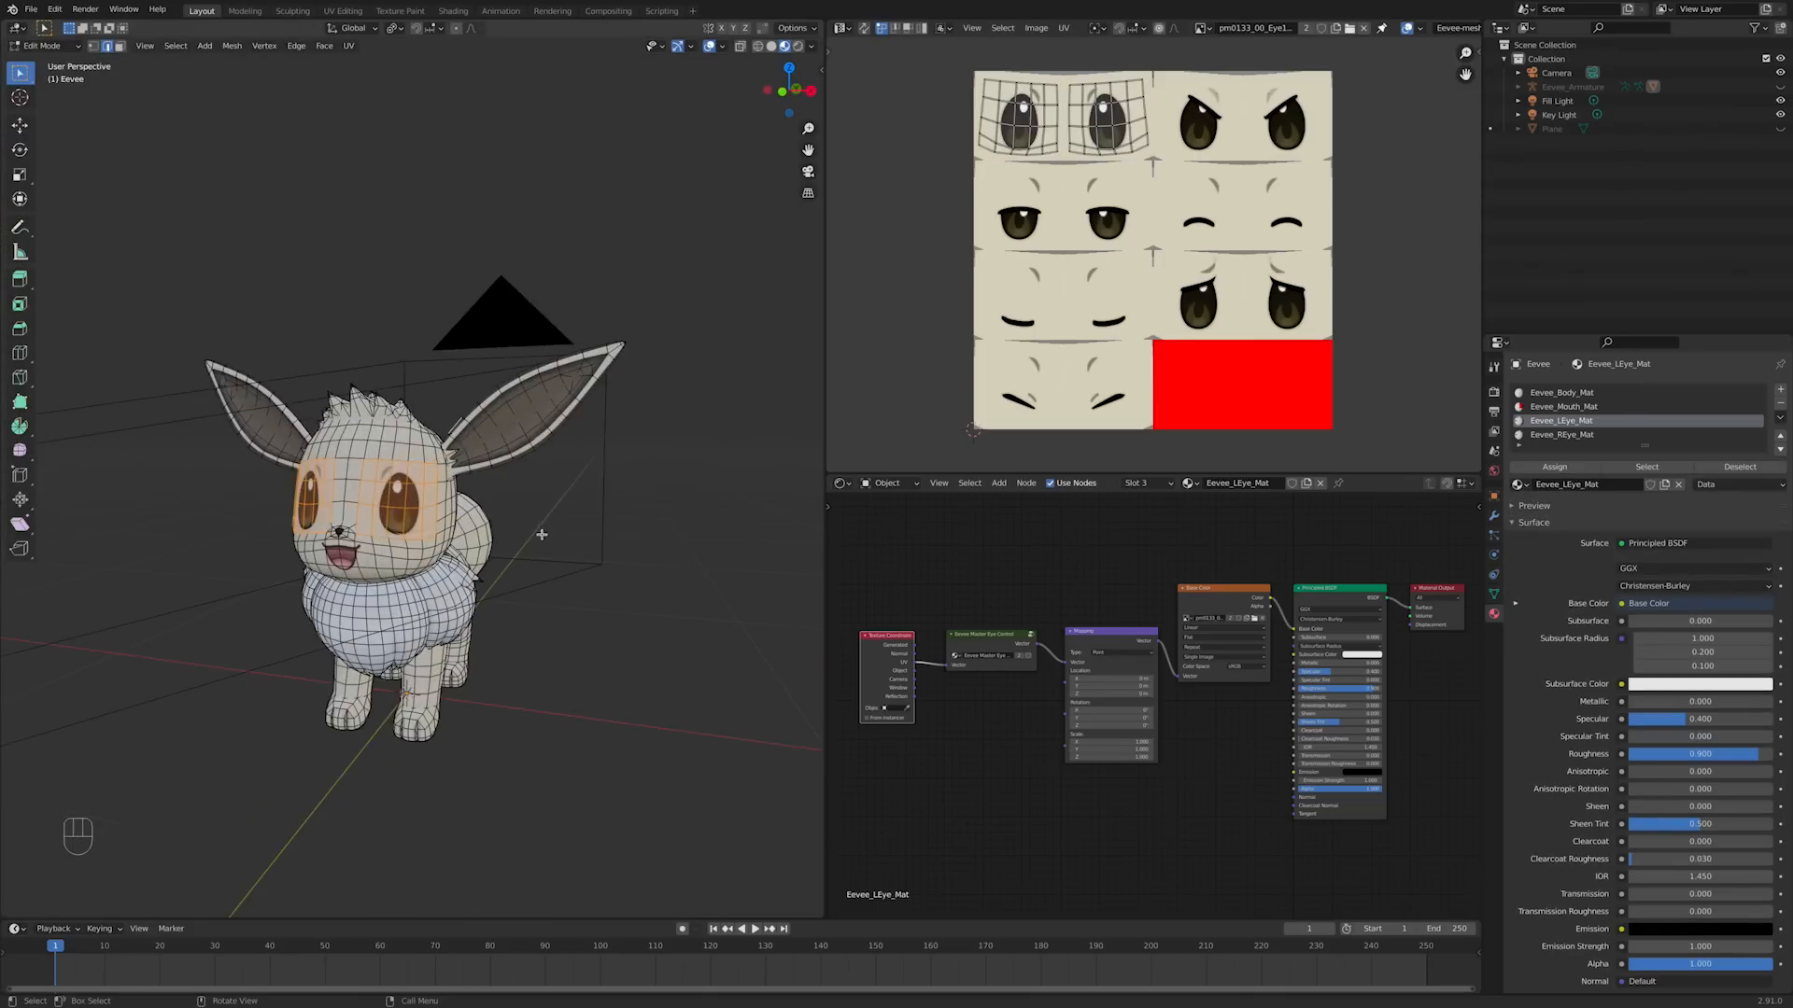
Step: Select Eevee's eye faces, box-deselect the left-eye half from above with X-ray on, and assign the remaining faces to Eevee_REye_Mat
left_click(544, 530)
left_click(1627, 469)
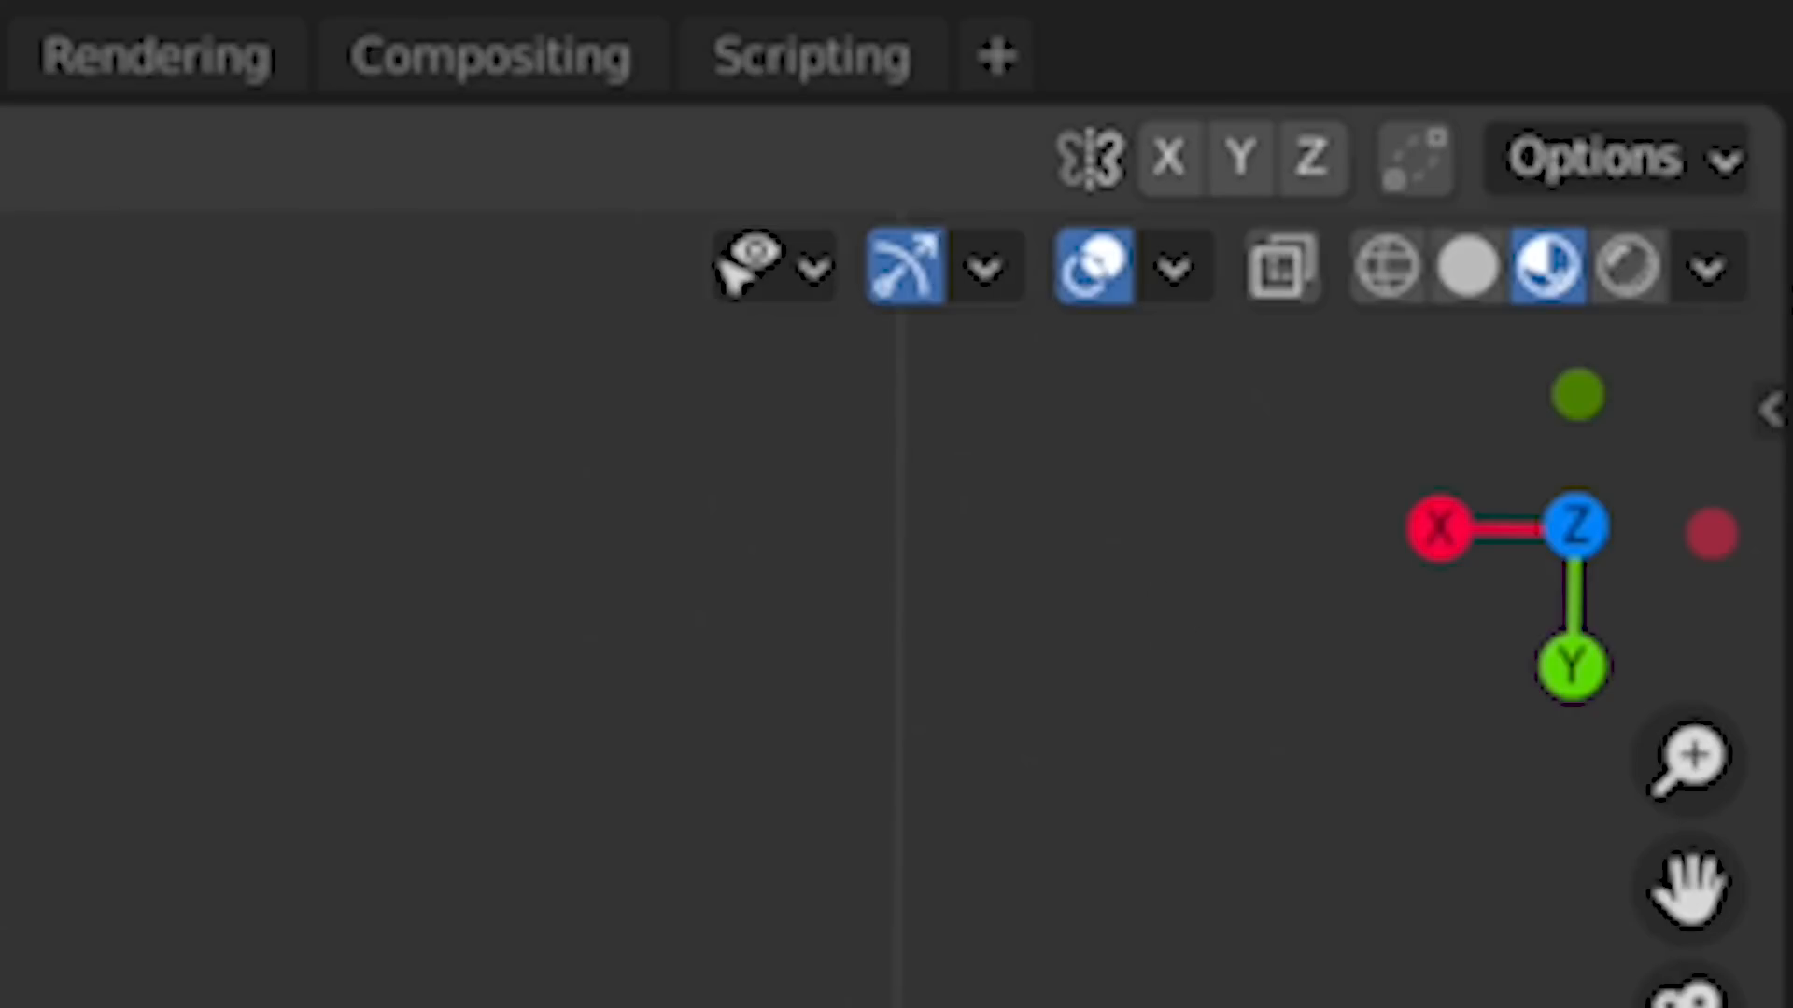
left_click(1303, 272)
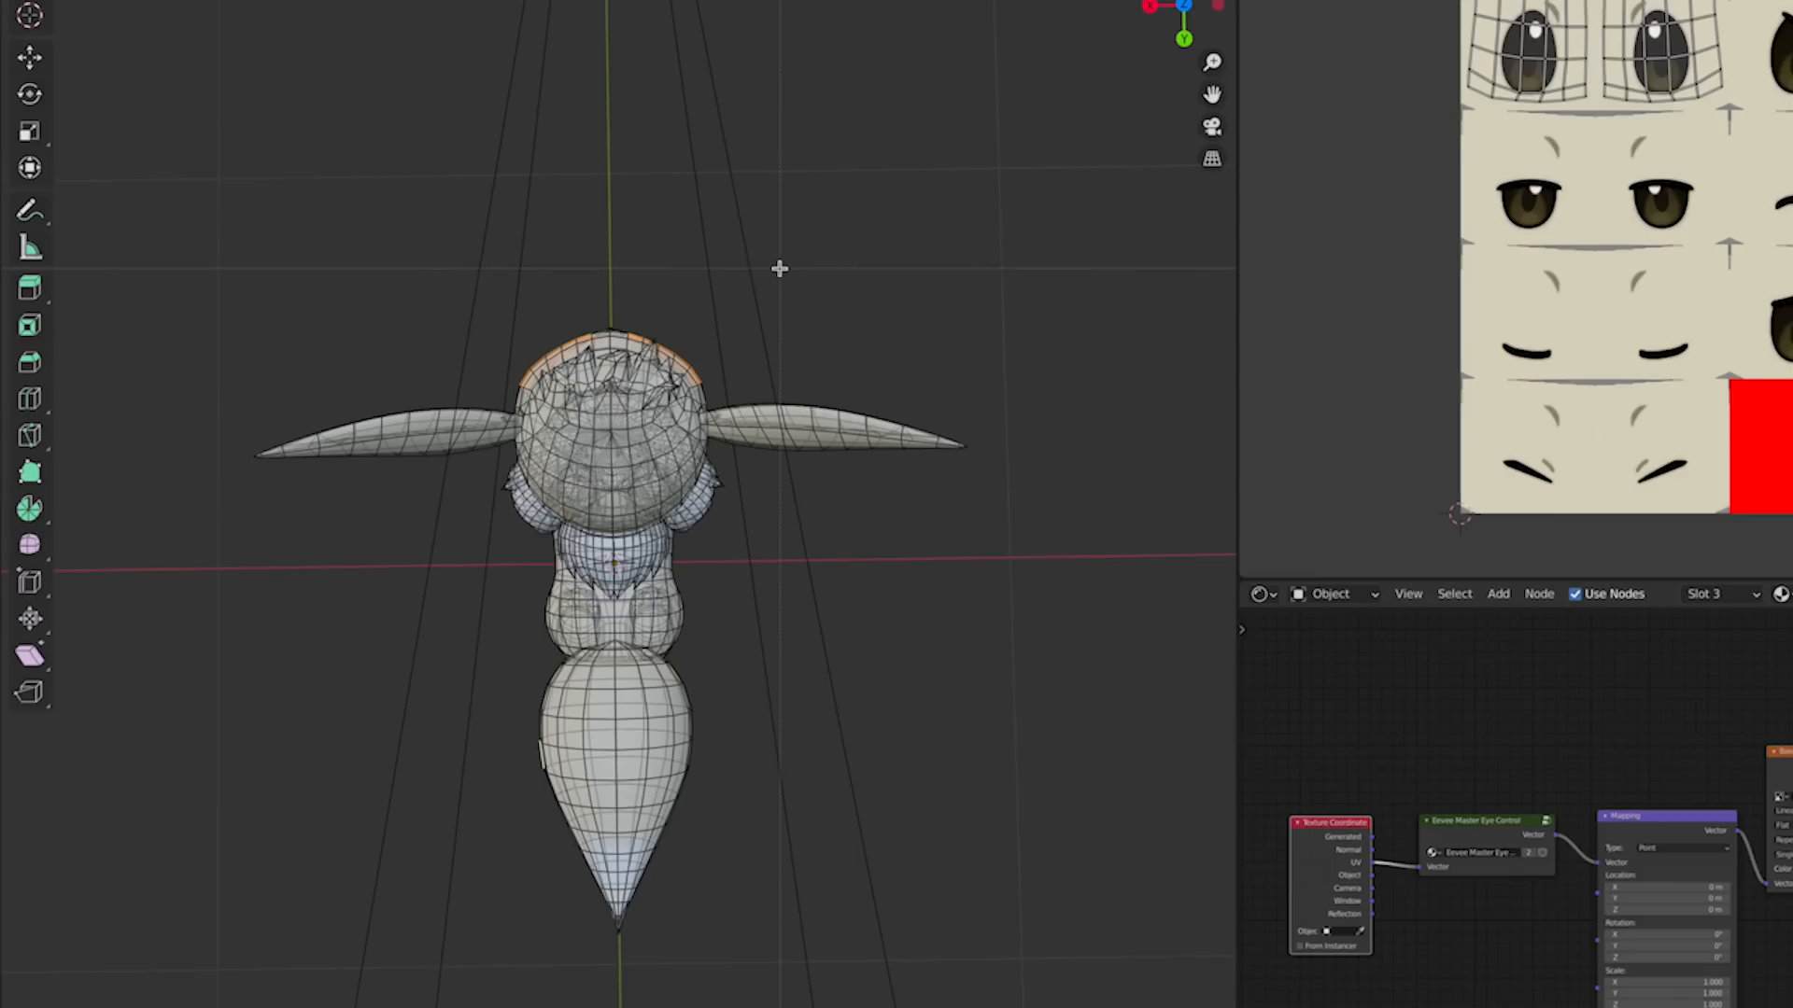
key("b")
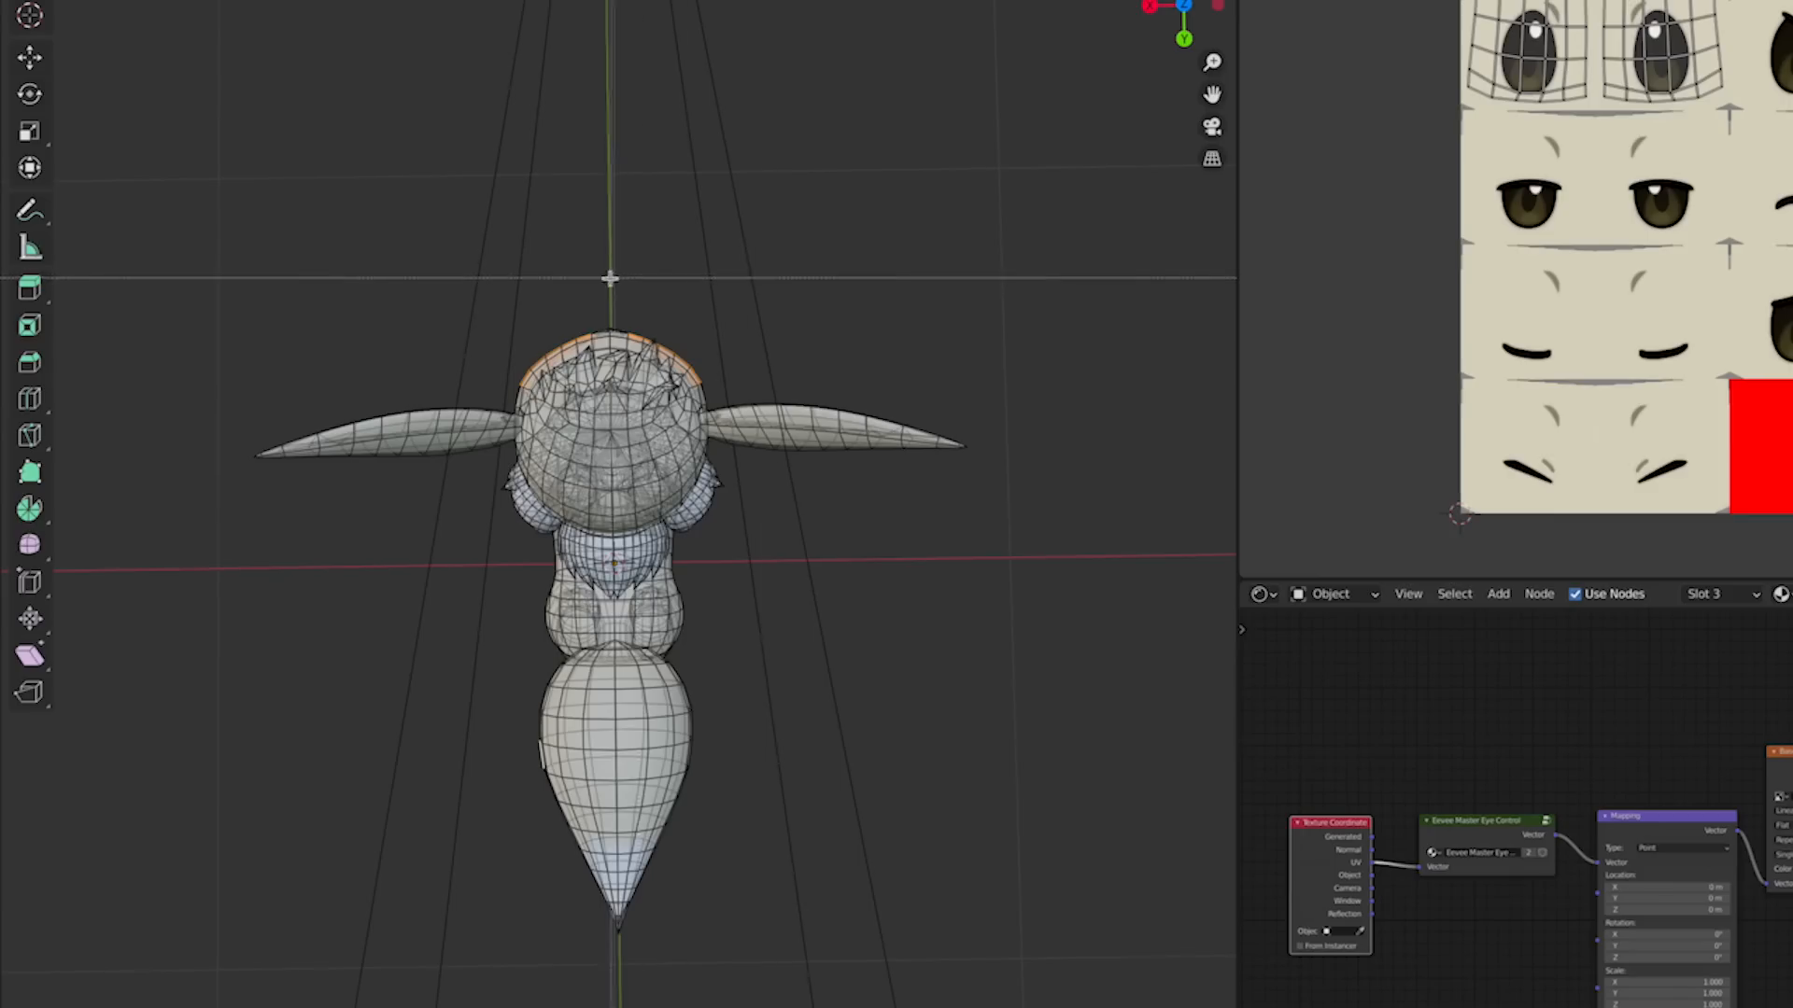
middle_click_drag(606, 278, 494, 433)
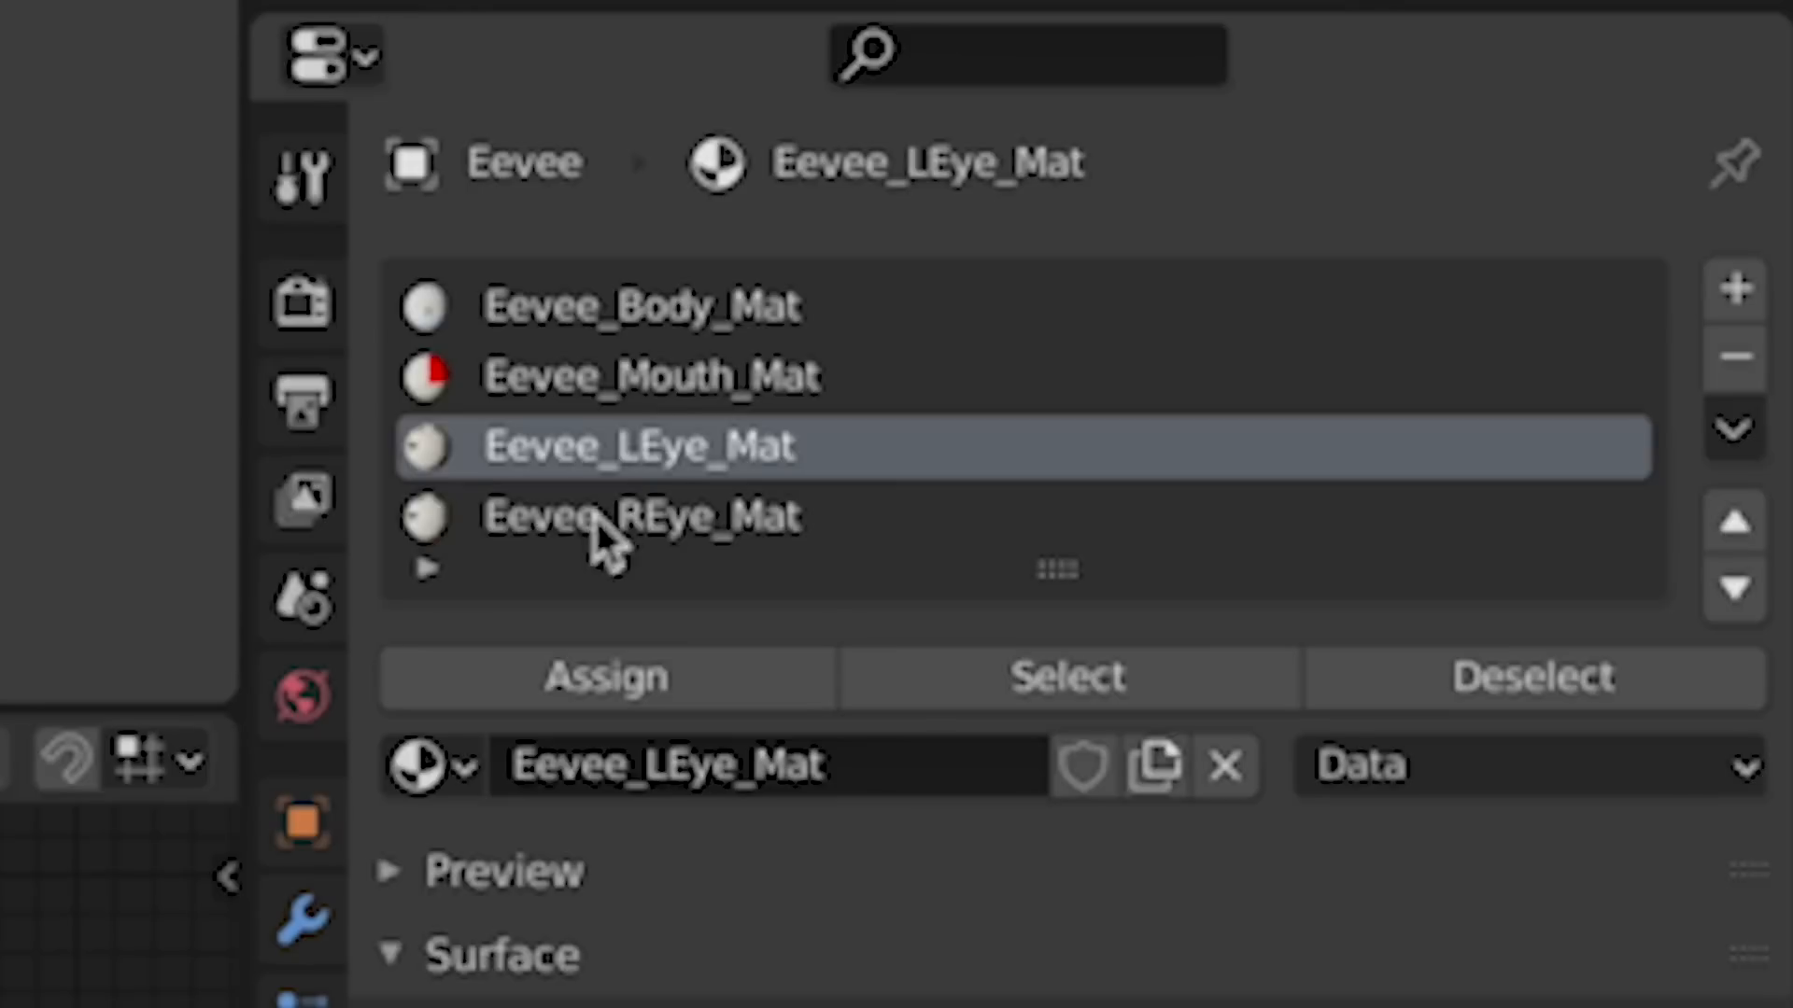
left_click(597, 513)
left_click(707, 706)
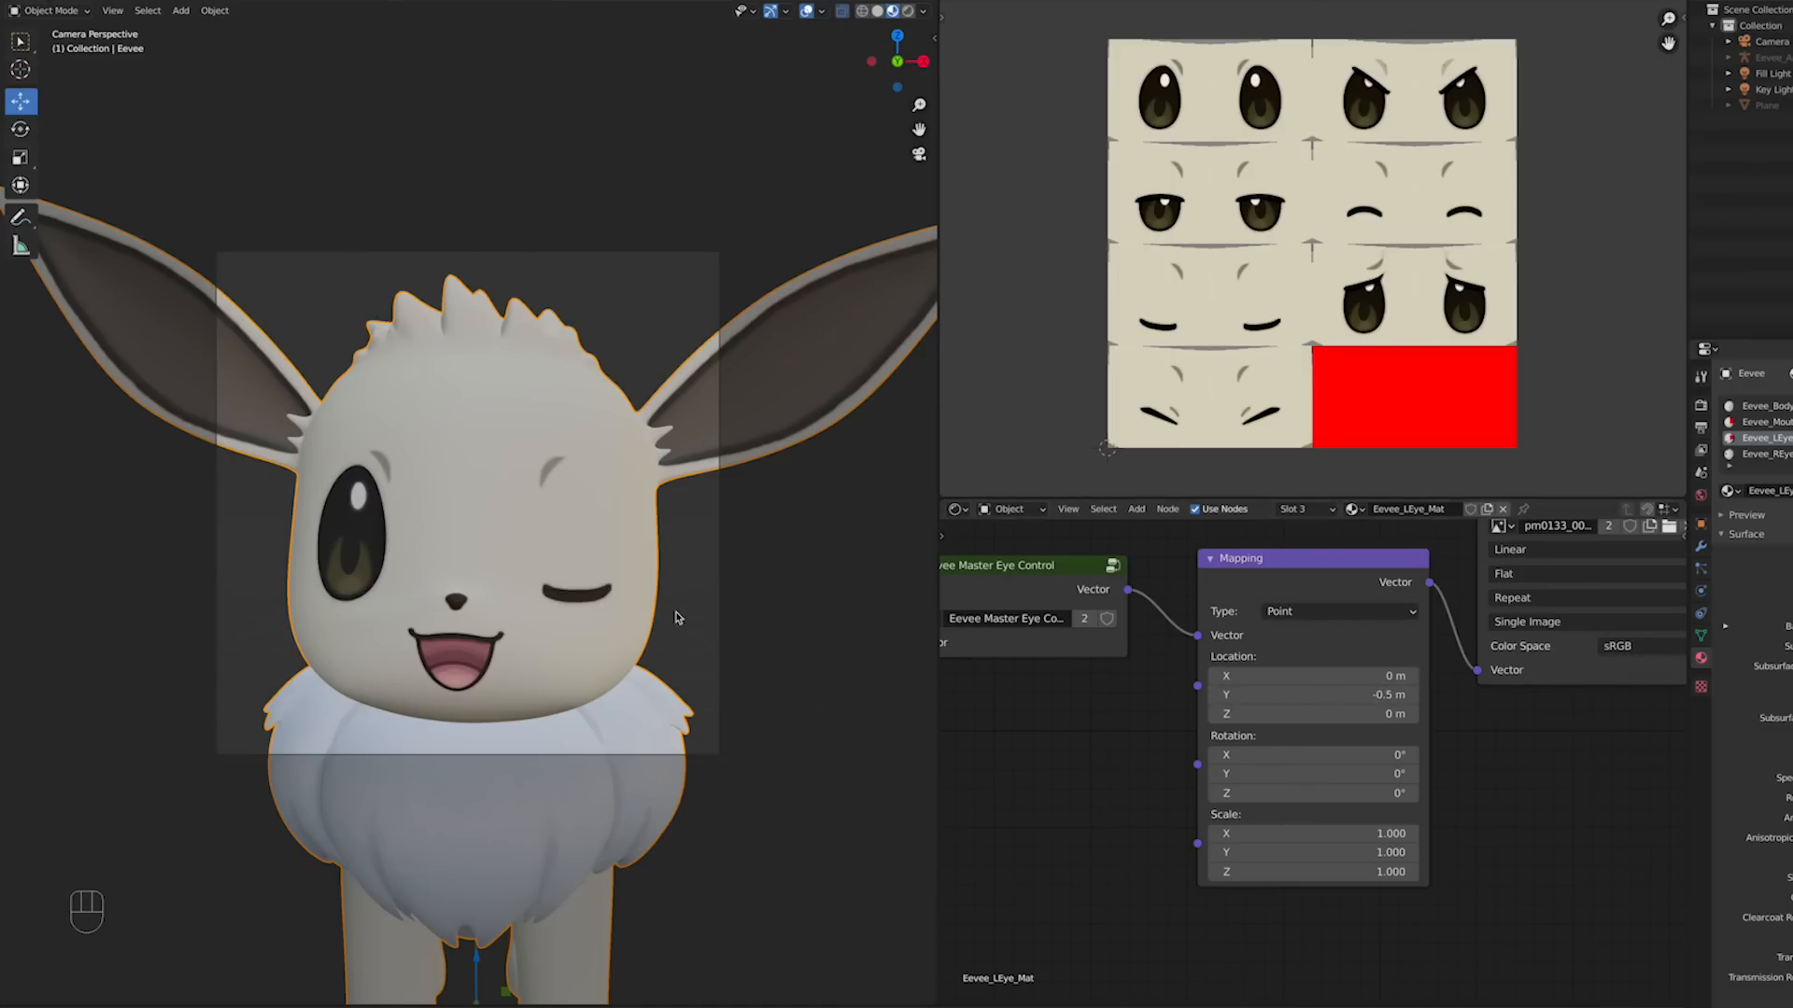
Step: Reset the Mapping Location Y in Eevee_LEye_Mat to 0 and set the one in Eevee_REye_Mat to -0.25 m
key("BackSpace")
left_click(1763, 453)
left_click(1327, 698)
type("-0.25")
key("Return")
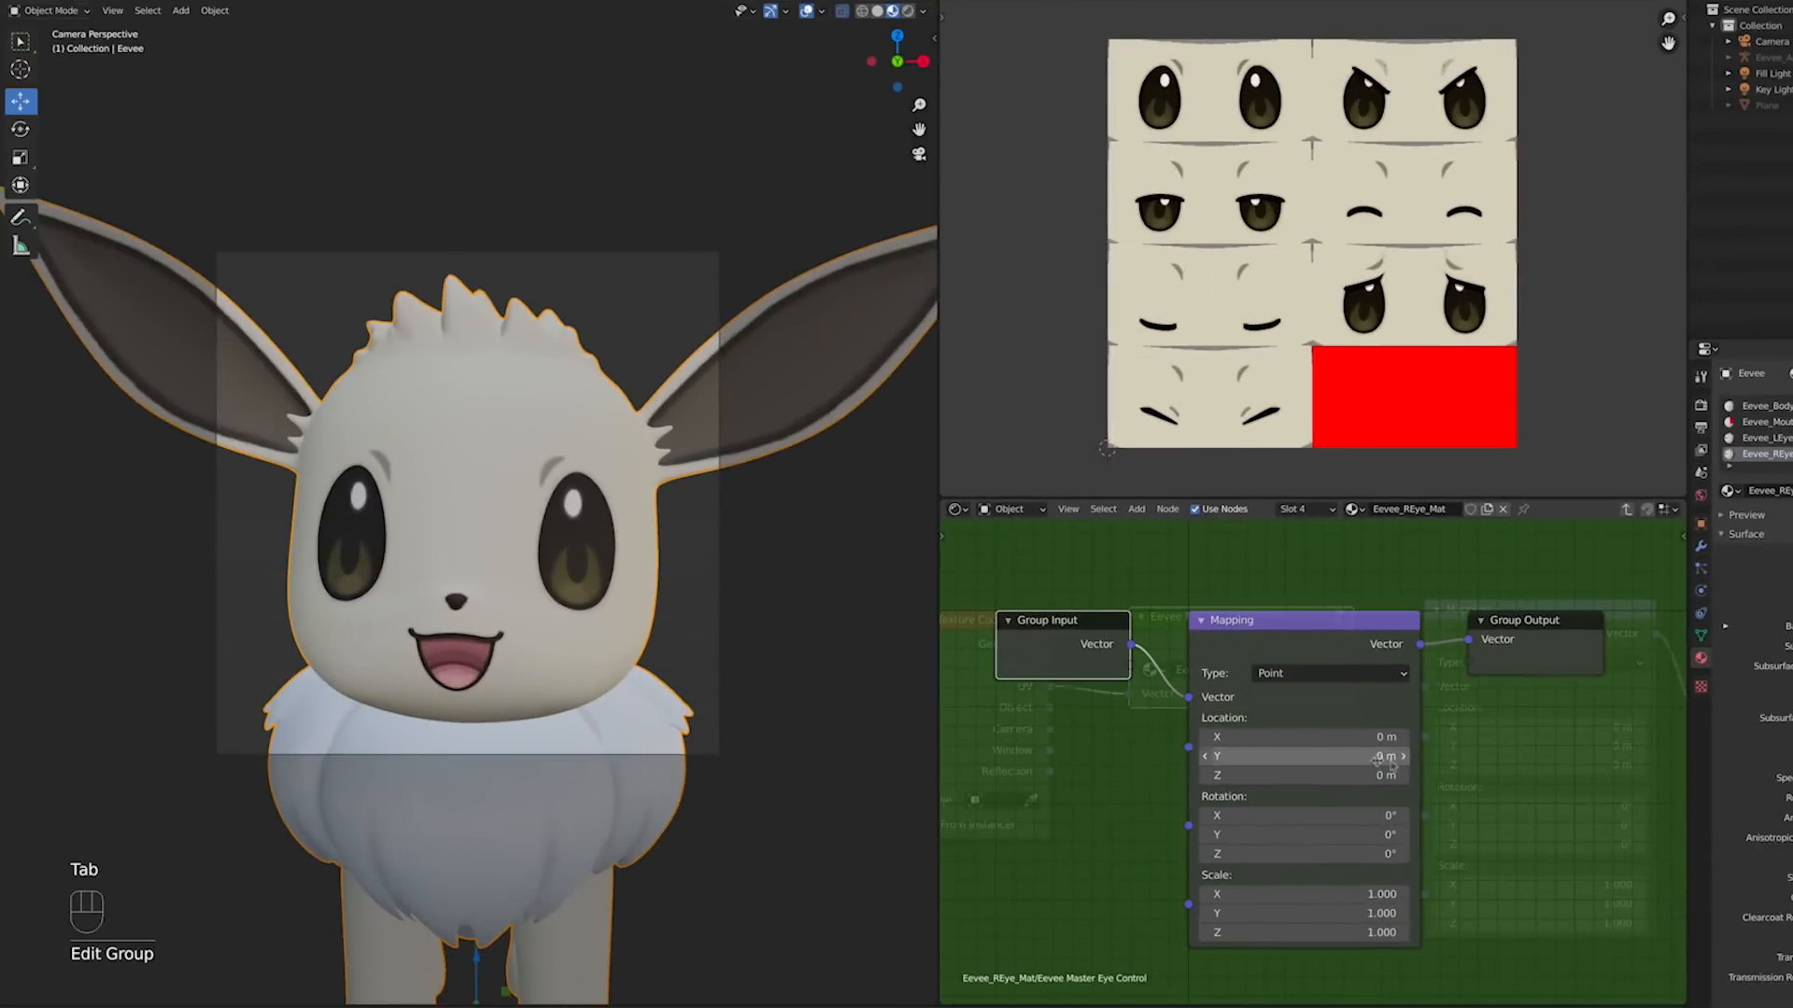
Step: Set the Mapping Location Y inside Eevee Master Eye Control to -0.5 m and render the image
left_click(1101, 504)
type("-0.5")
key("Return")
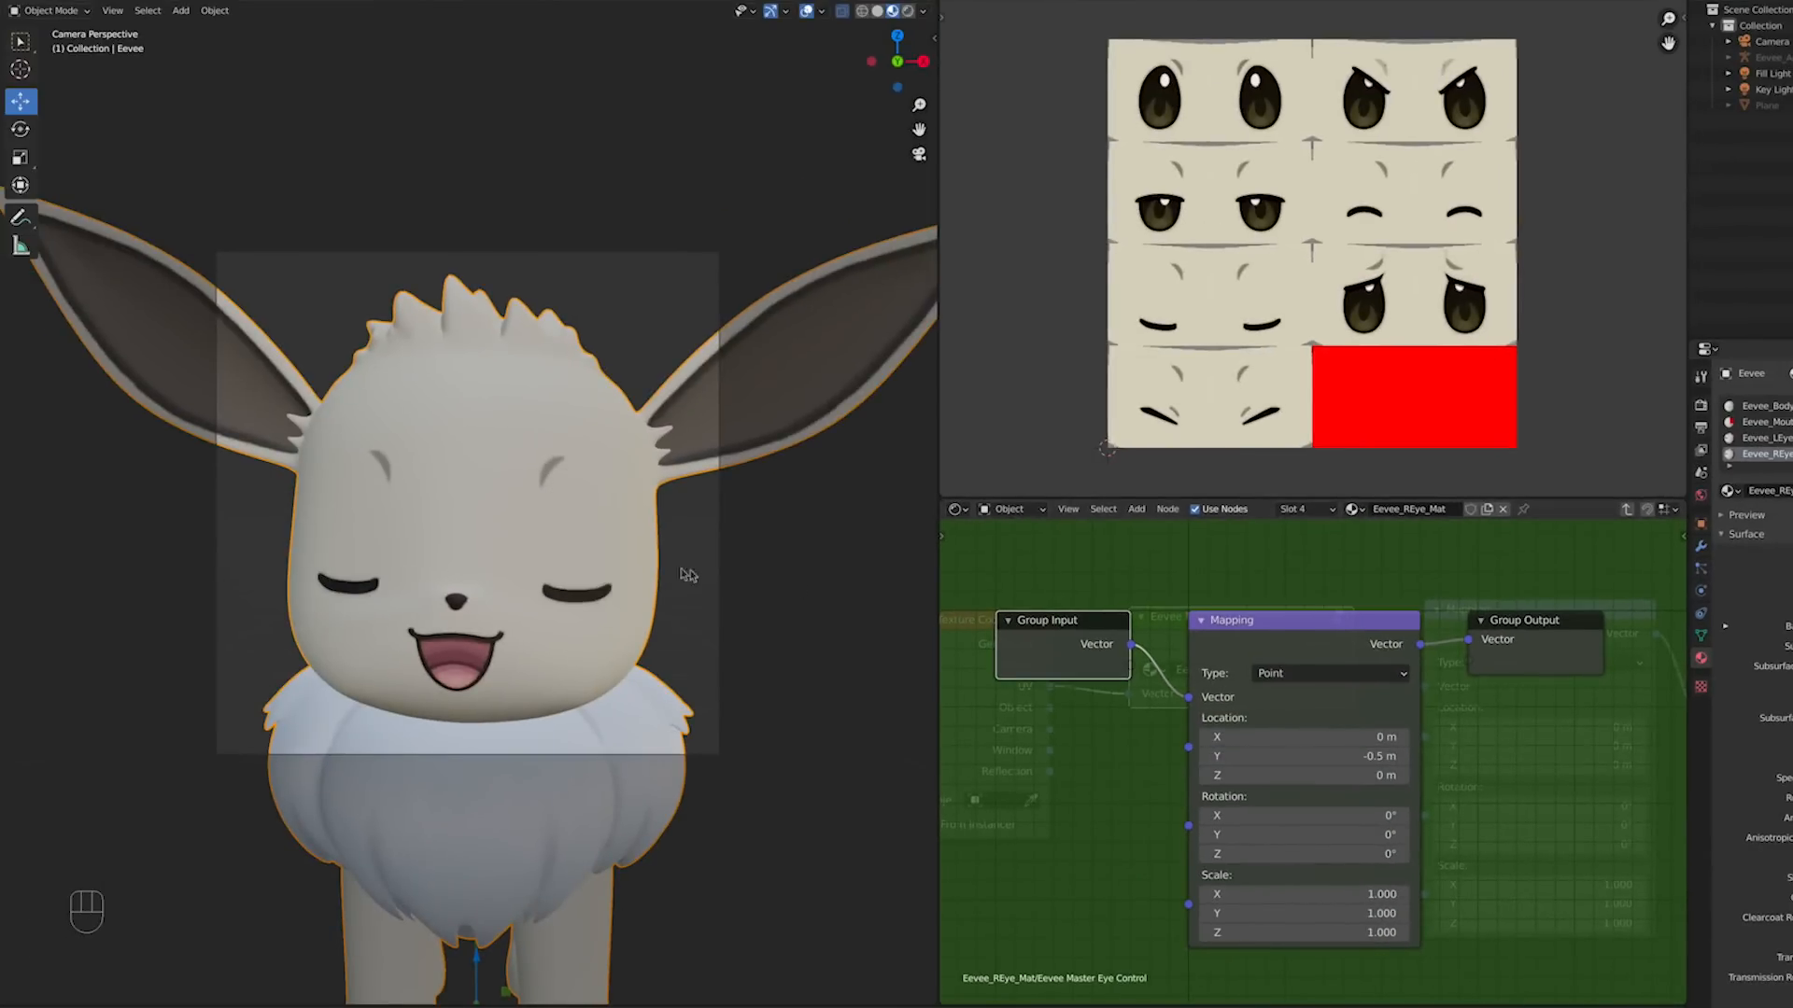
key("F12")
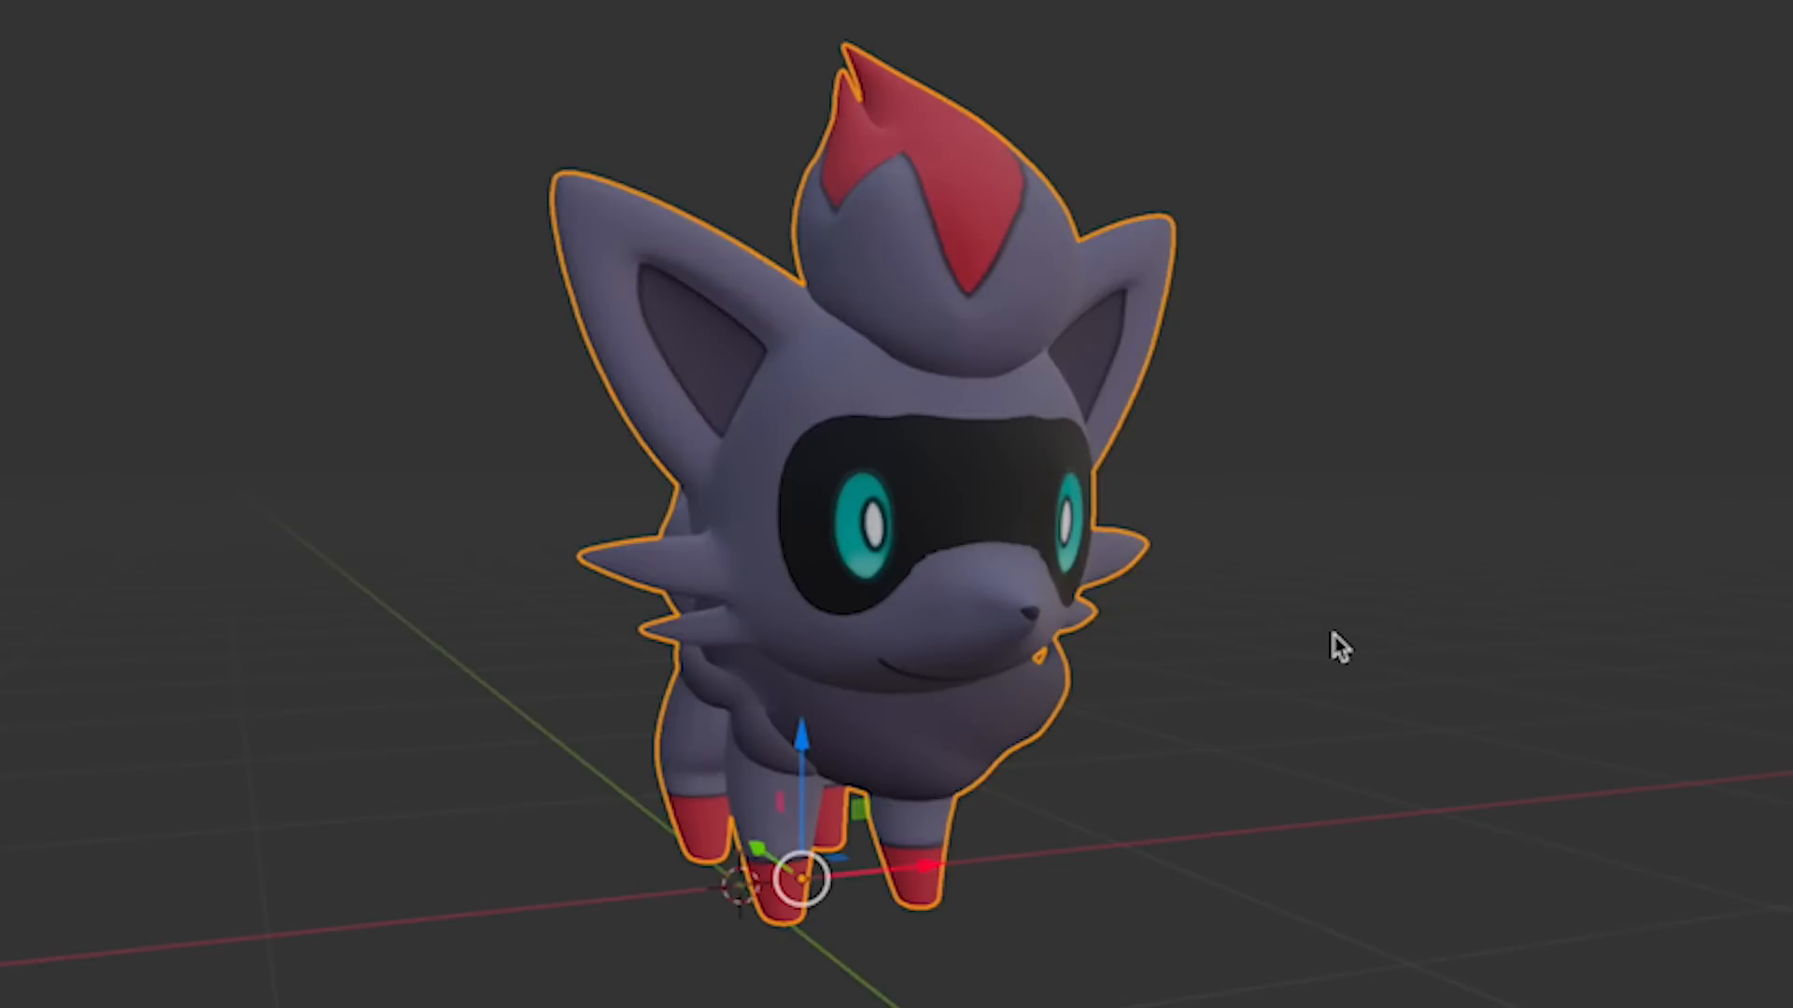
Step: Select all of Zorua's faces that use Zorua_Iris_Mat and delete their vertices
key("Tab")
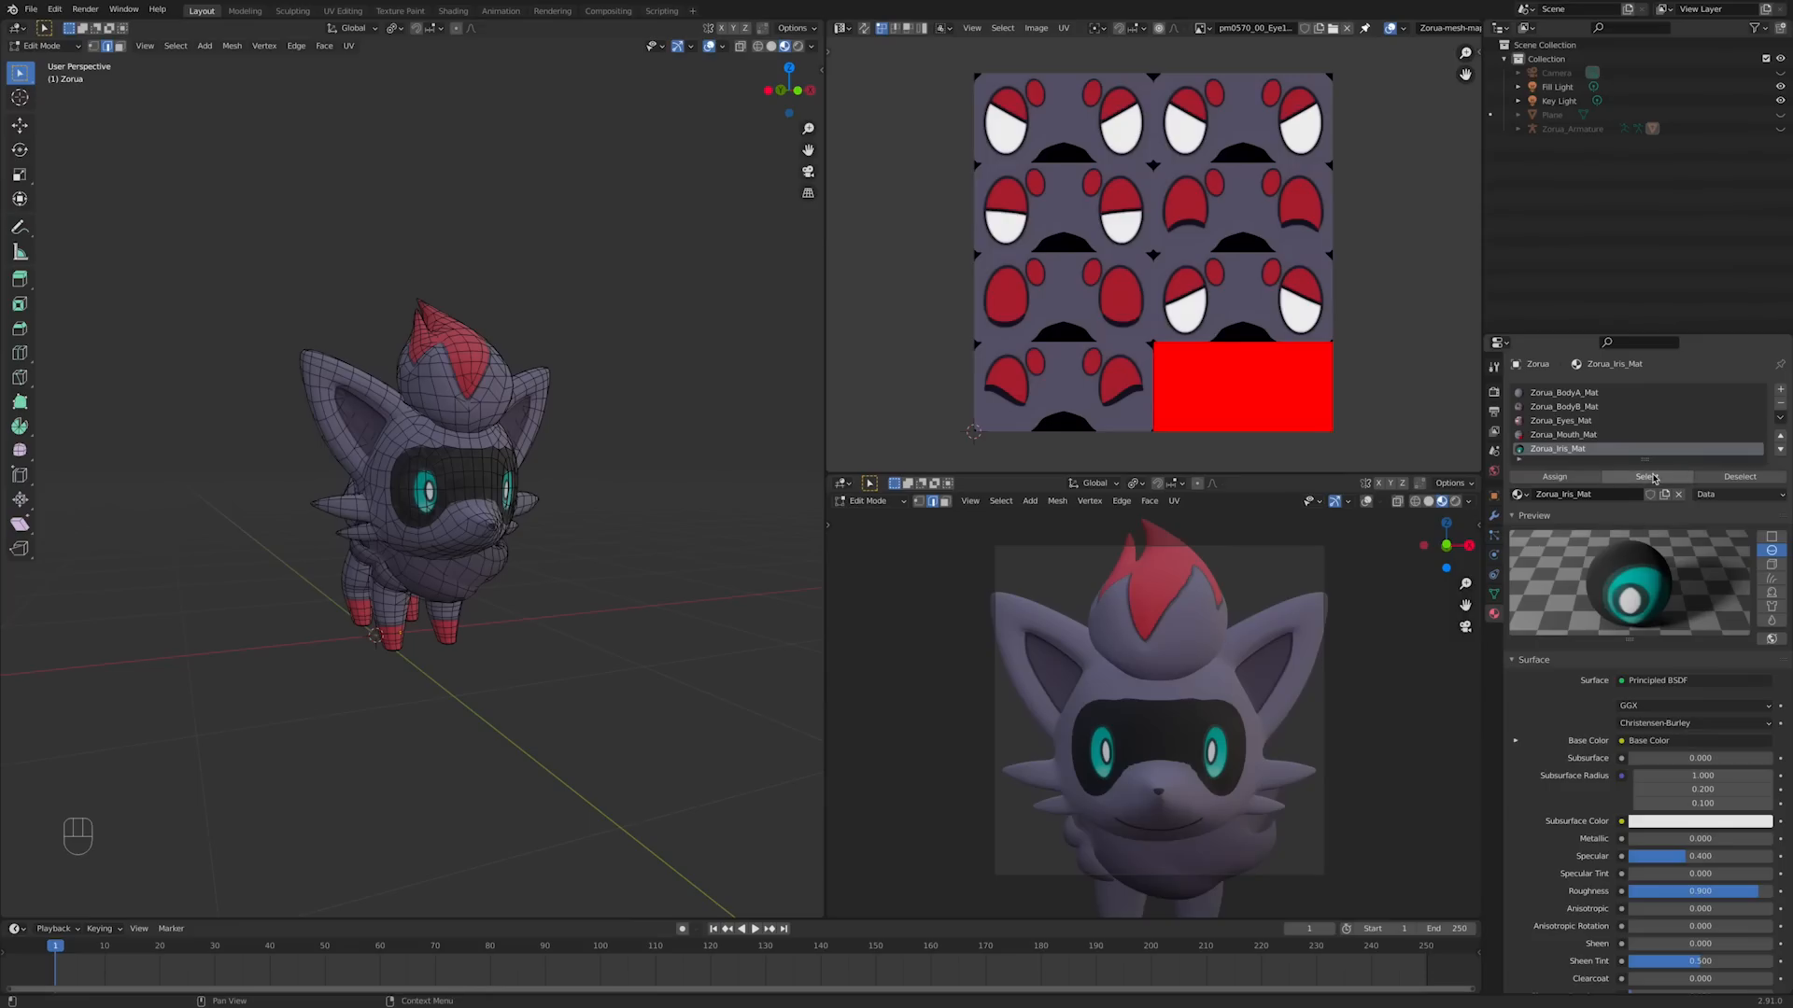
left_click(1653, 478)
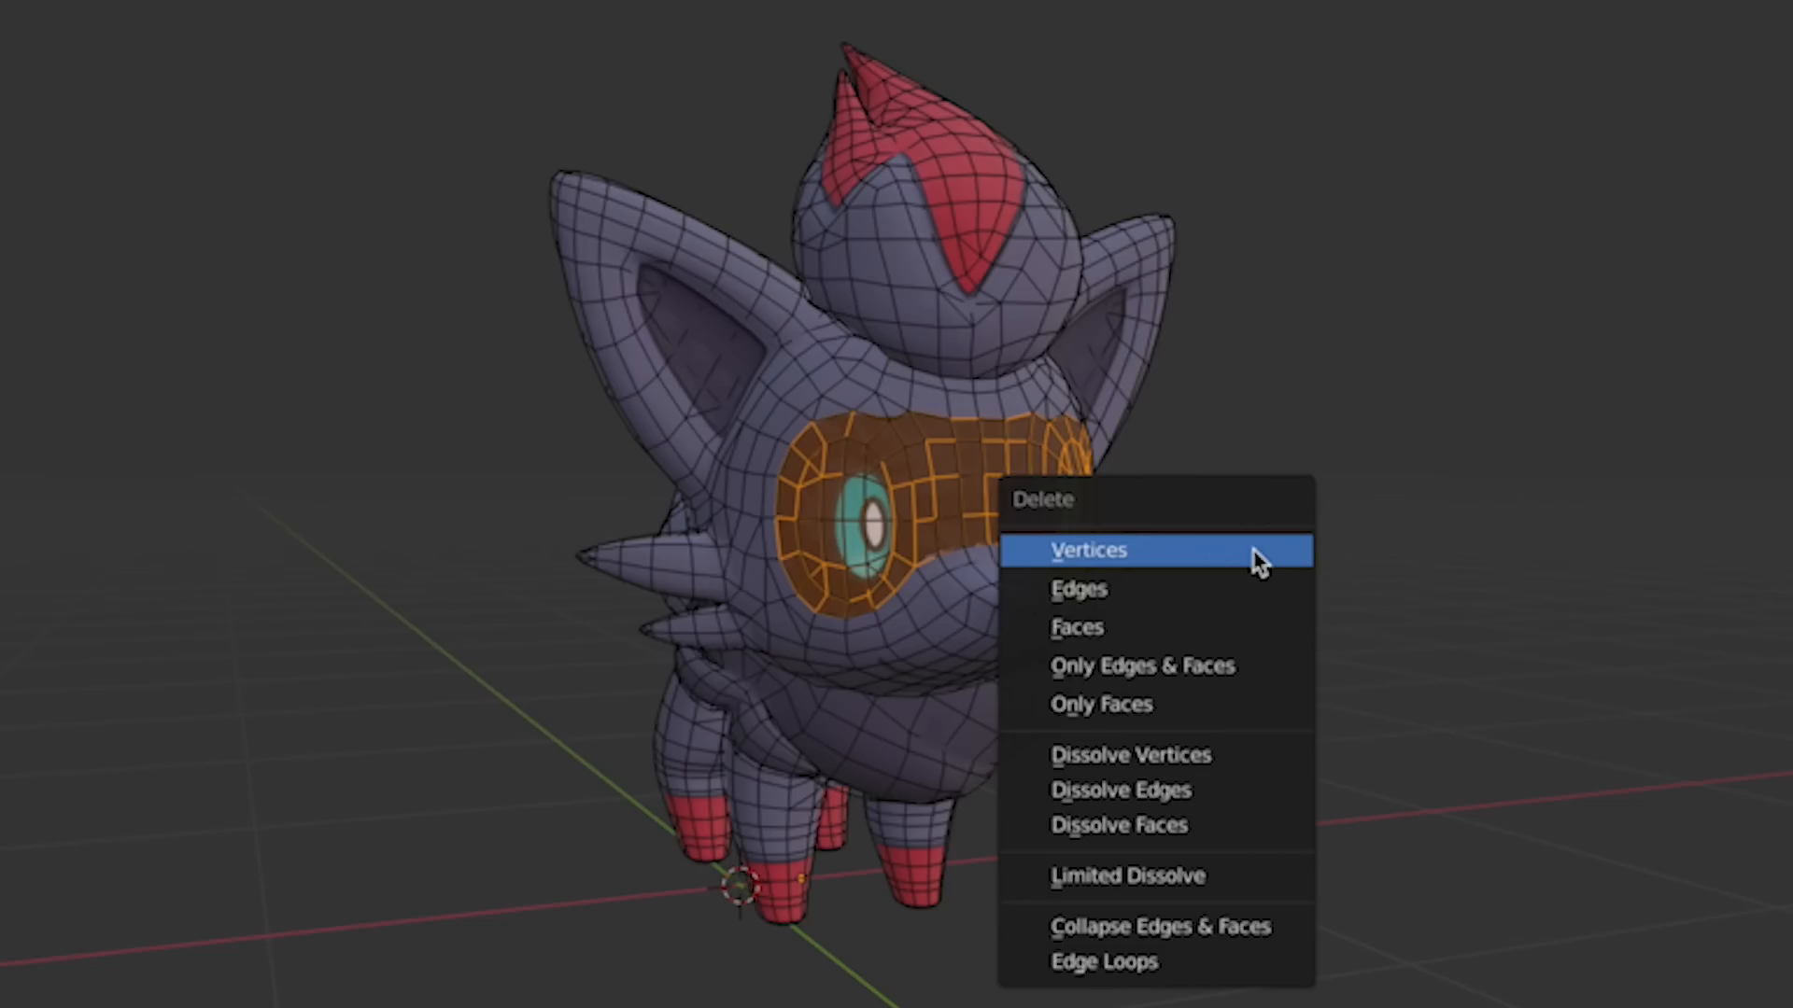
left_click(1252, 552)
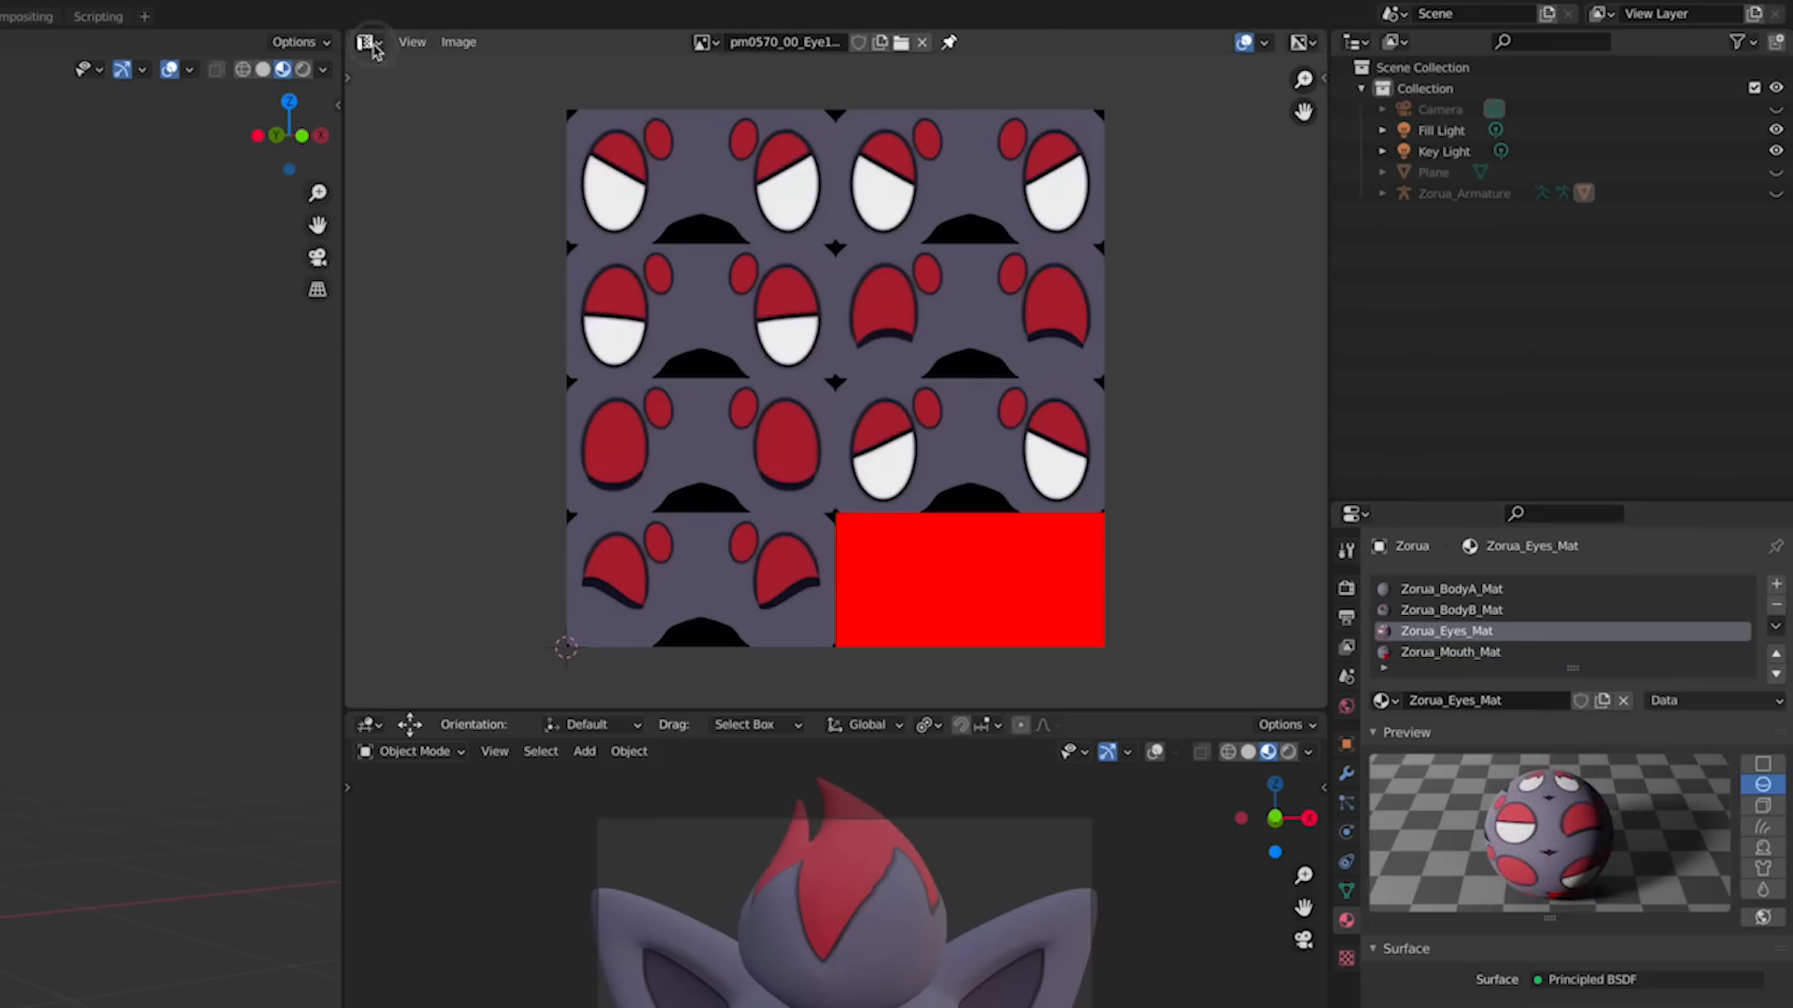
Step: Turn the UV Editor area into a Shader Editor and load pm0570_00_Eye1_Merged_HighRes.png into Zorua_Eyes_Mat's Base Color texture
left_click(366, 42)
left_click(485, 217)
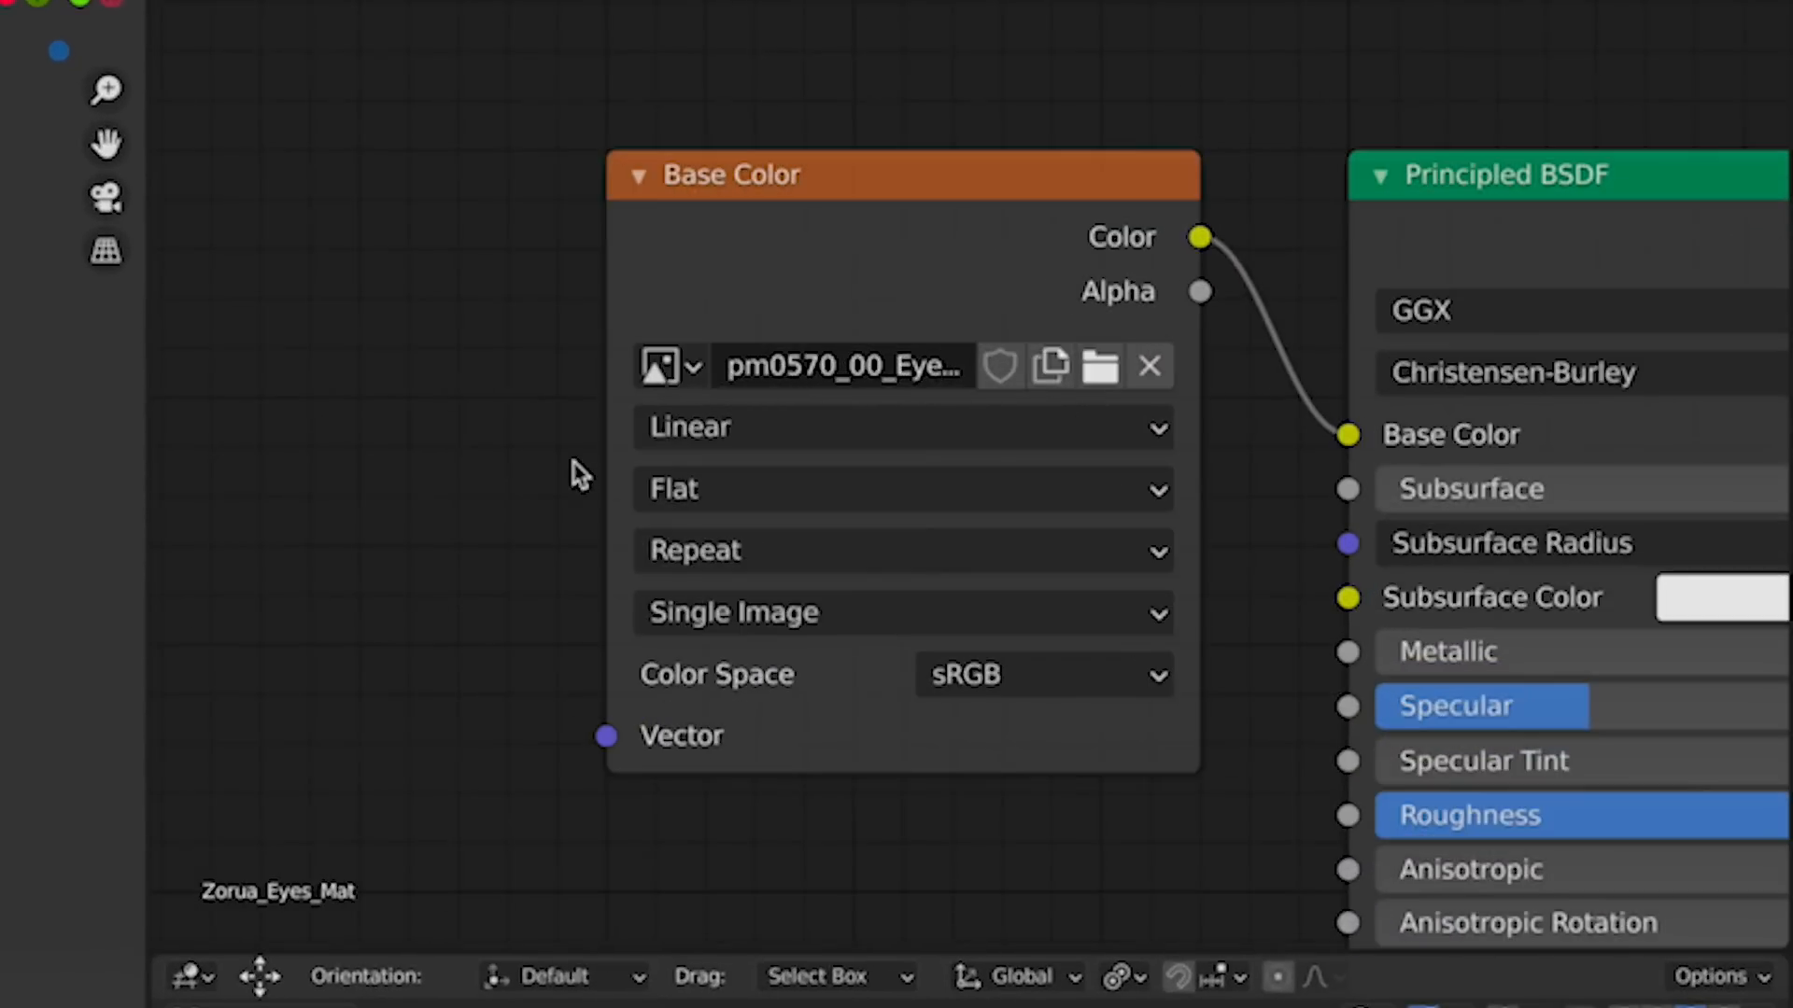
left_click(698, 203)
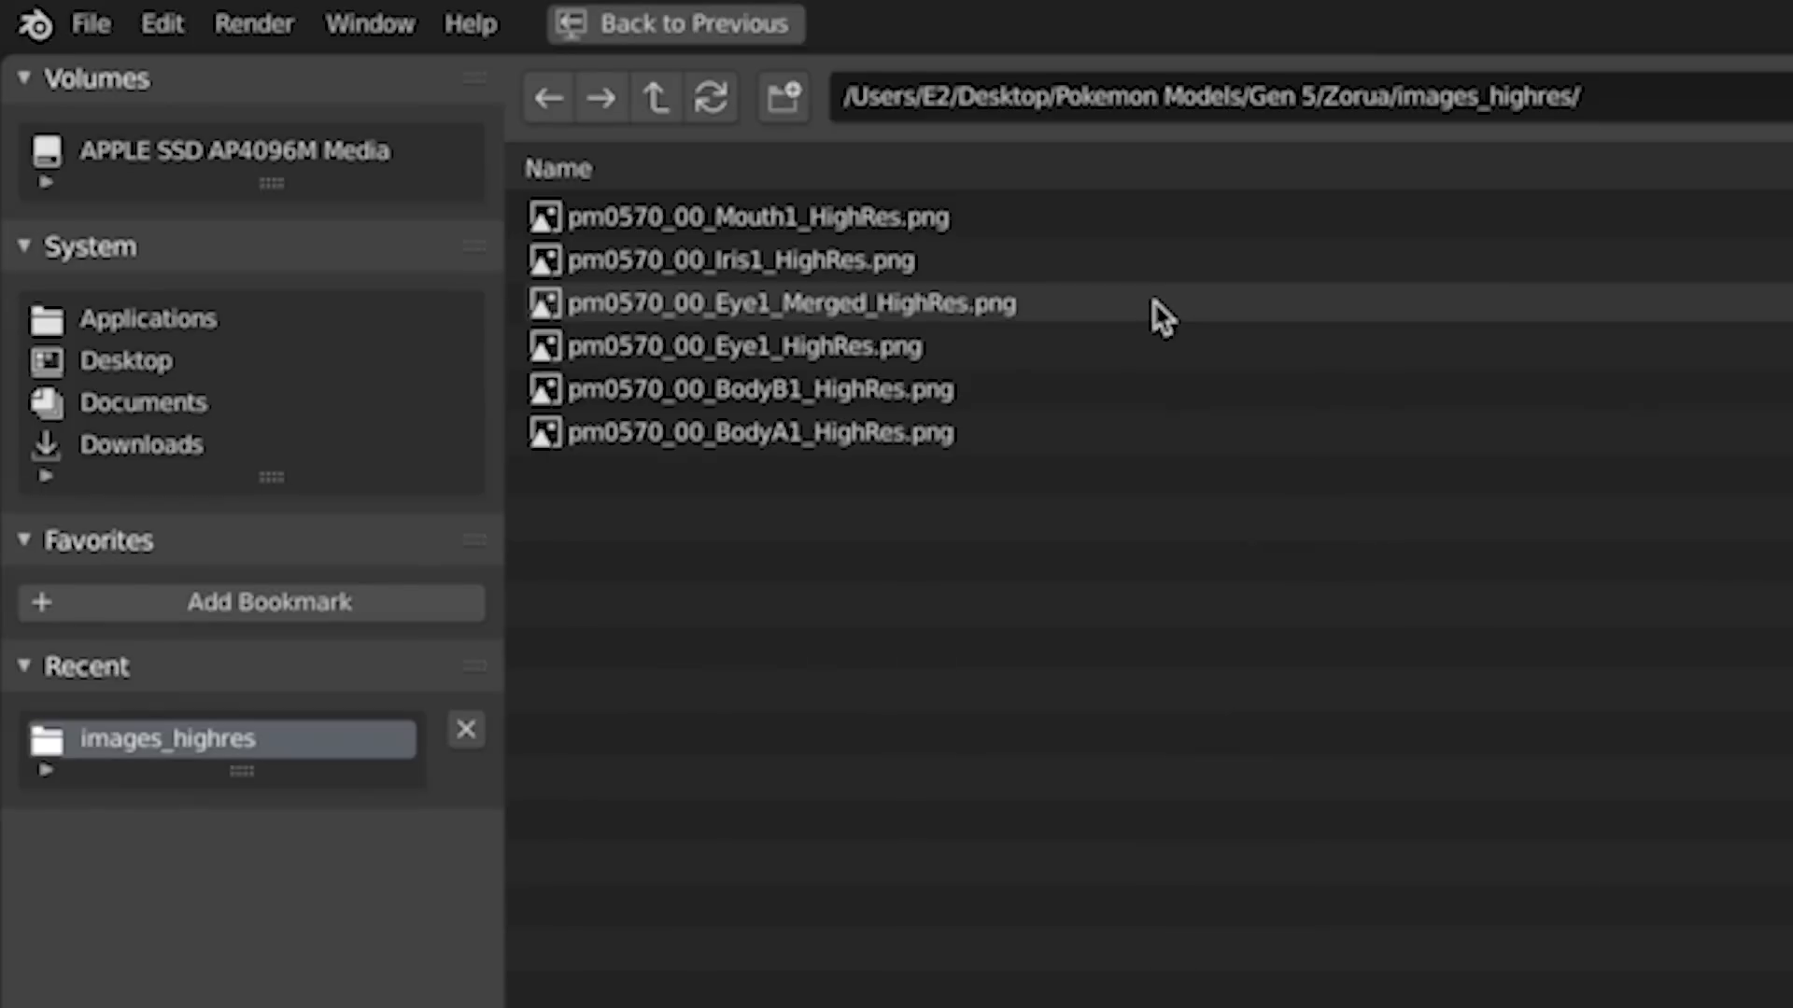
left_click(1152, 300)
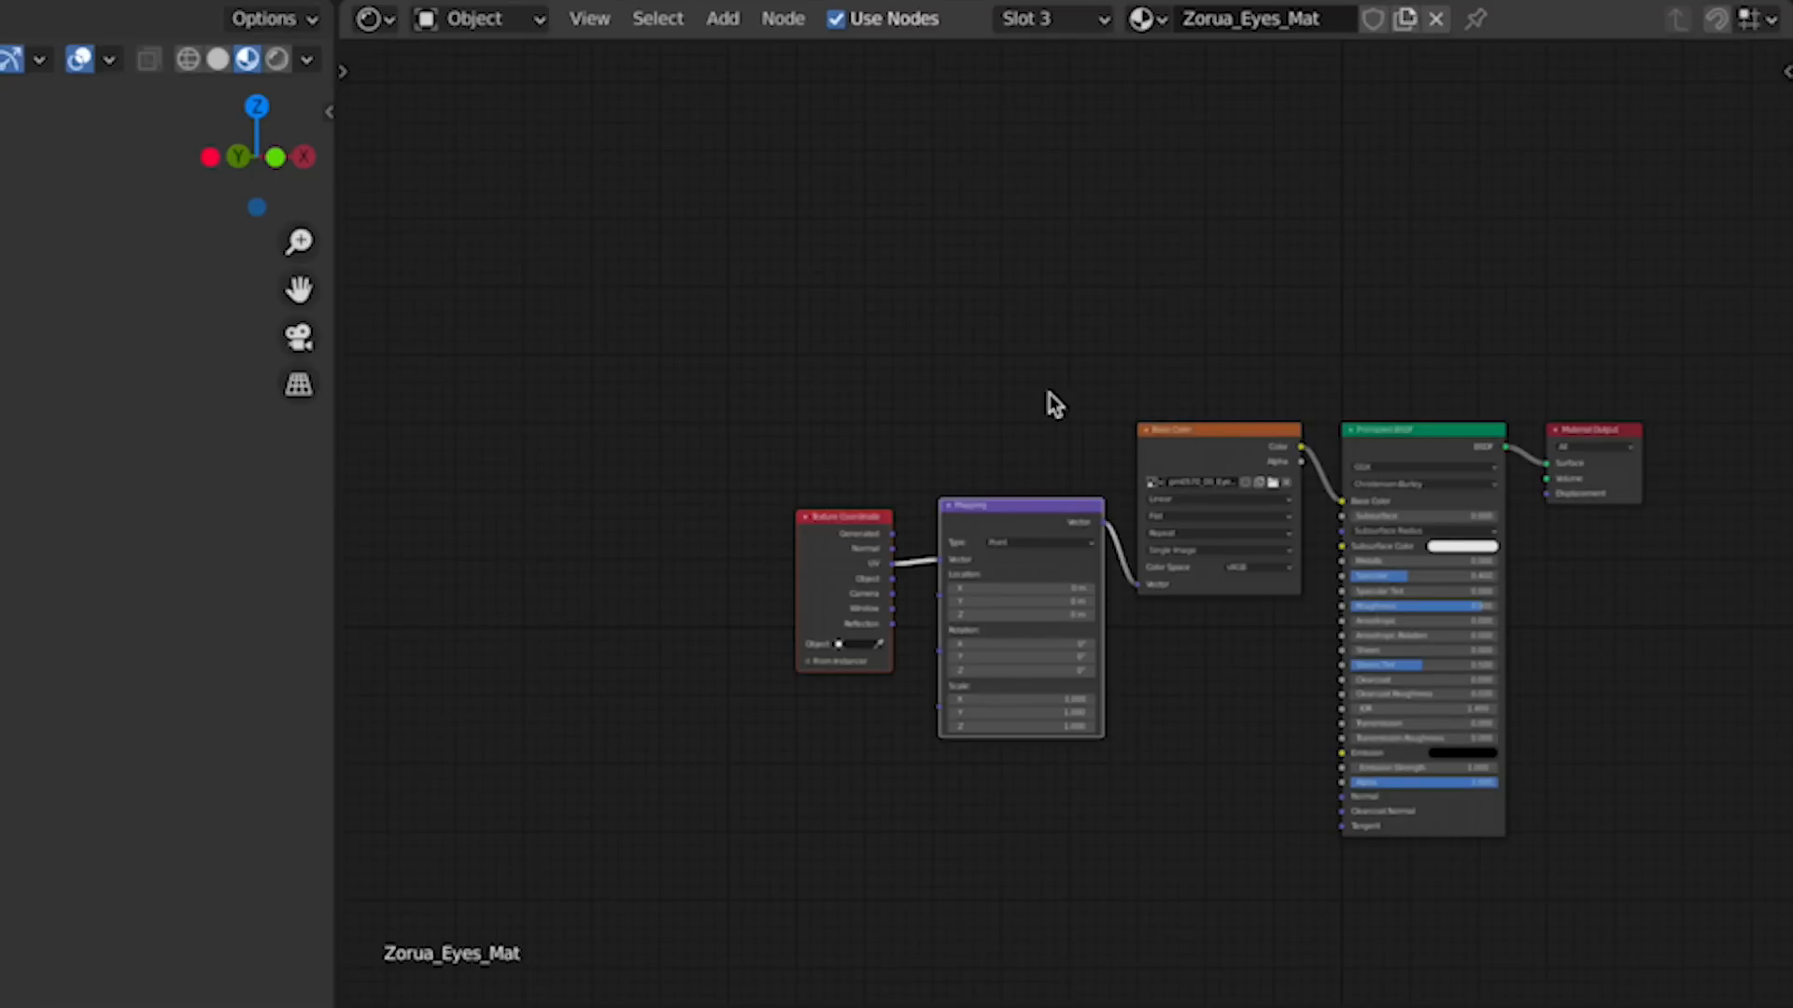
Step: Duplicate the Texture Coordinate, Mapping and Base Color nodes in Zorua_Eyes_Mat to build additional texture branches
middle_click_drag(1049, 401, 1127, 392)
key("shift+d")
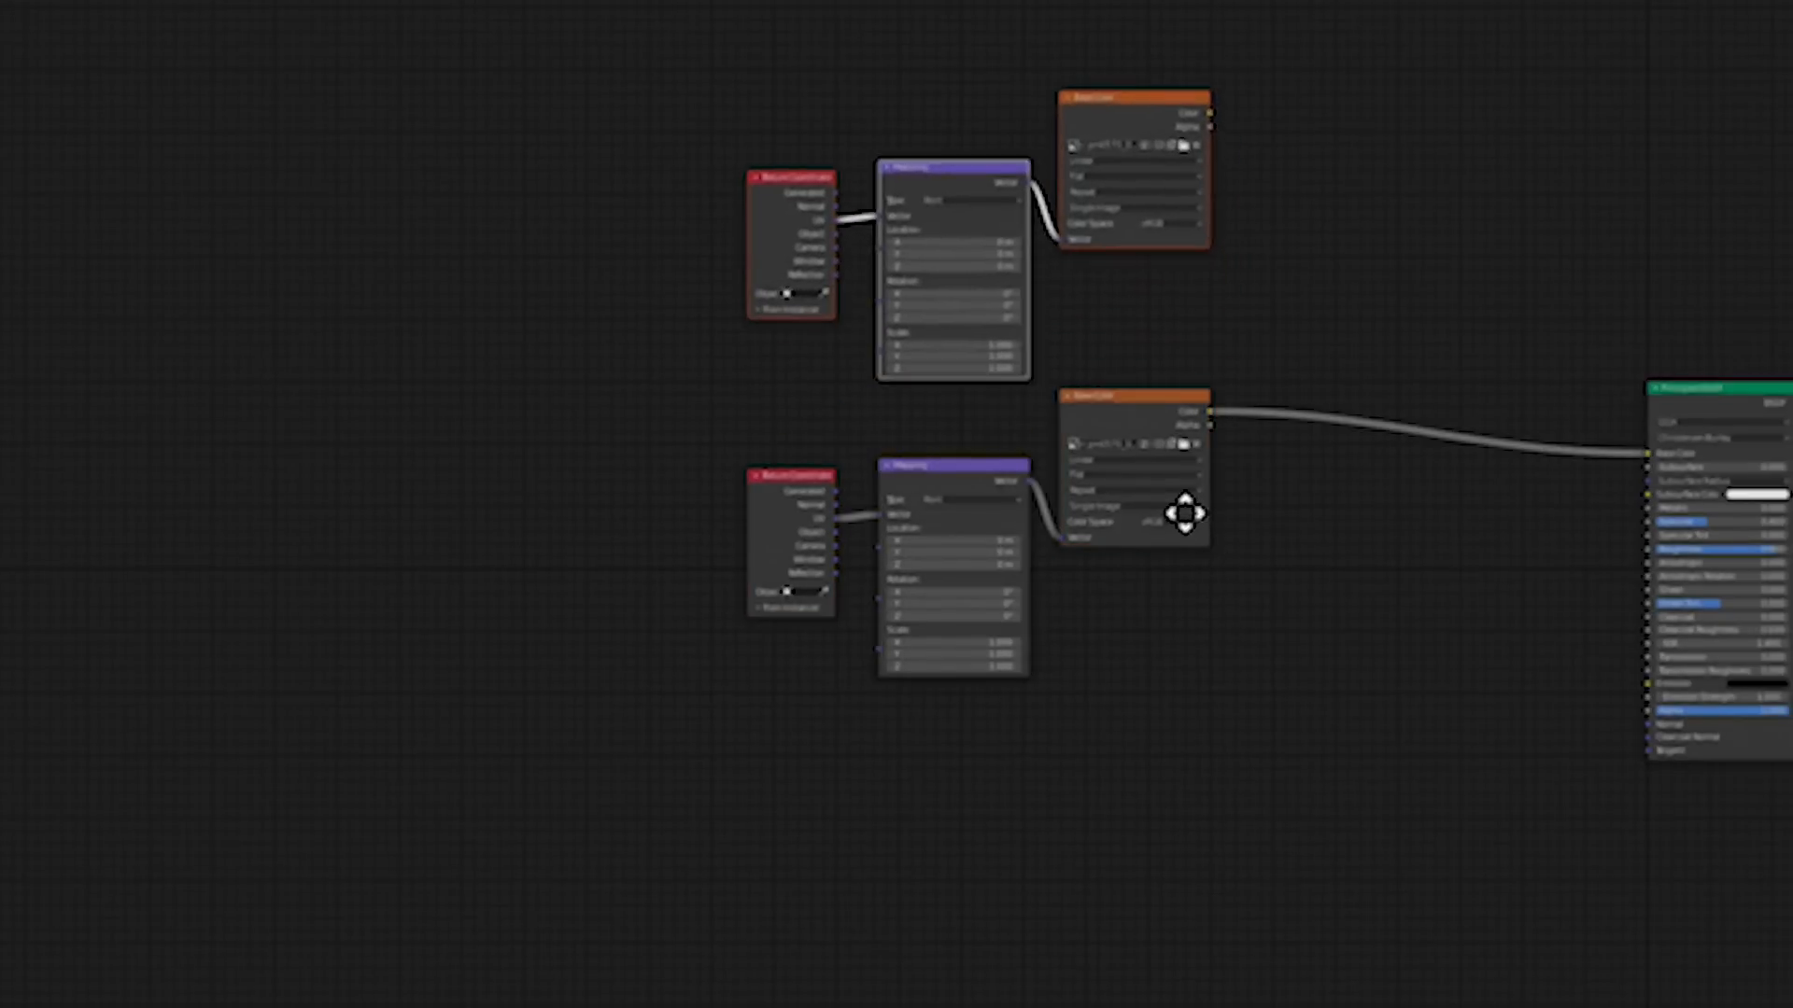
left_click(1187, 513)
key("shift+d")
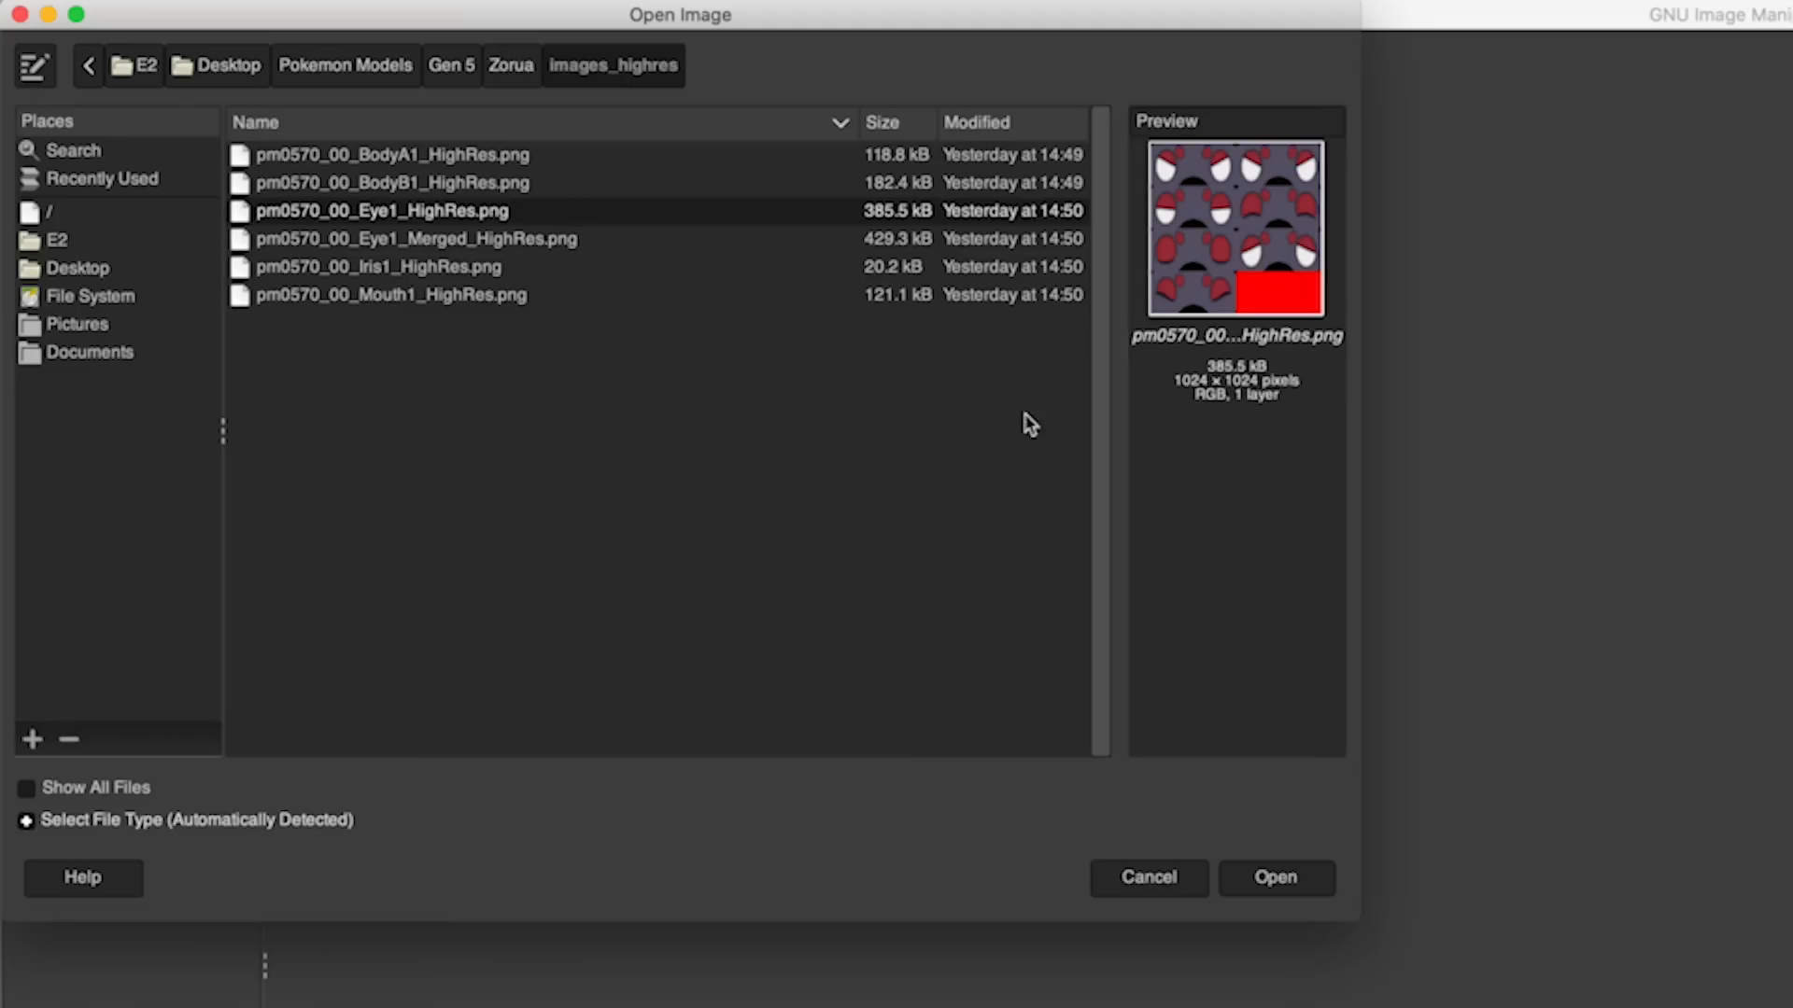
Step: In GIMP, open pm0570_00_Eye1_HighRes.png from Zorua's images_highres folder
left_click(1264, 878)
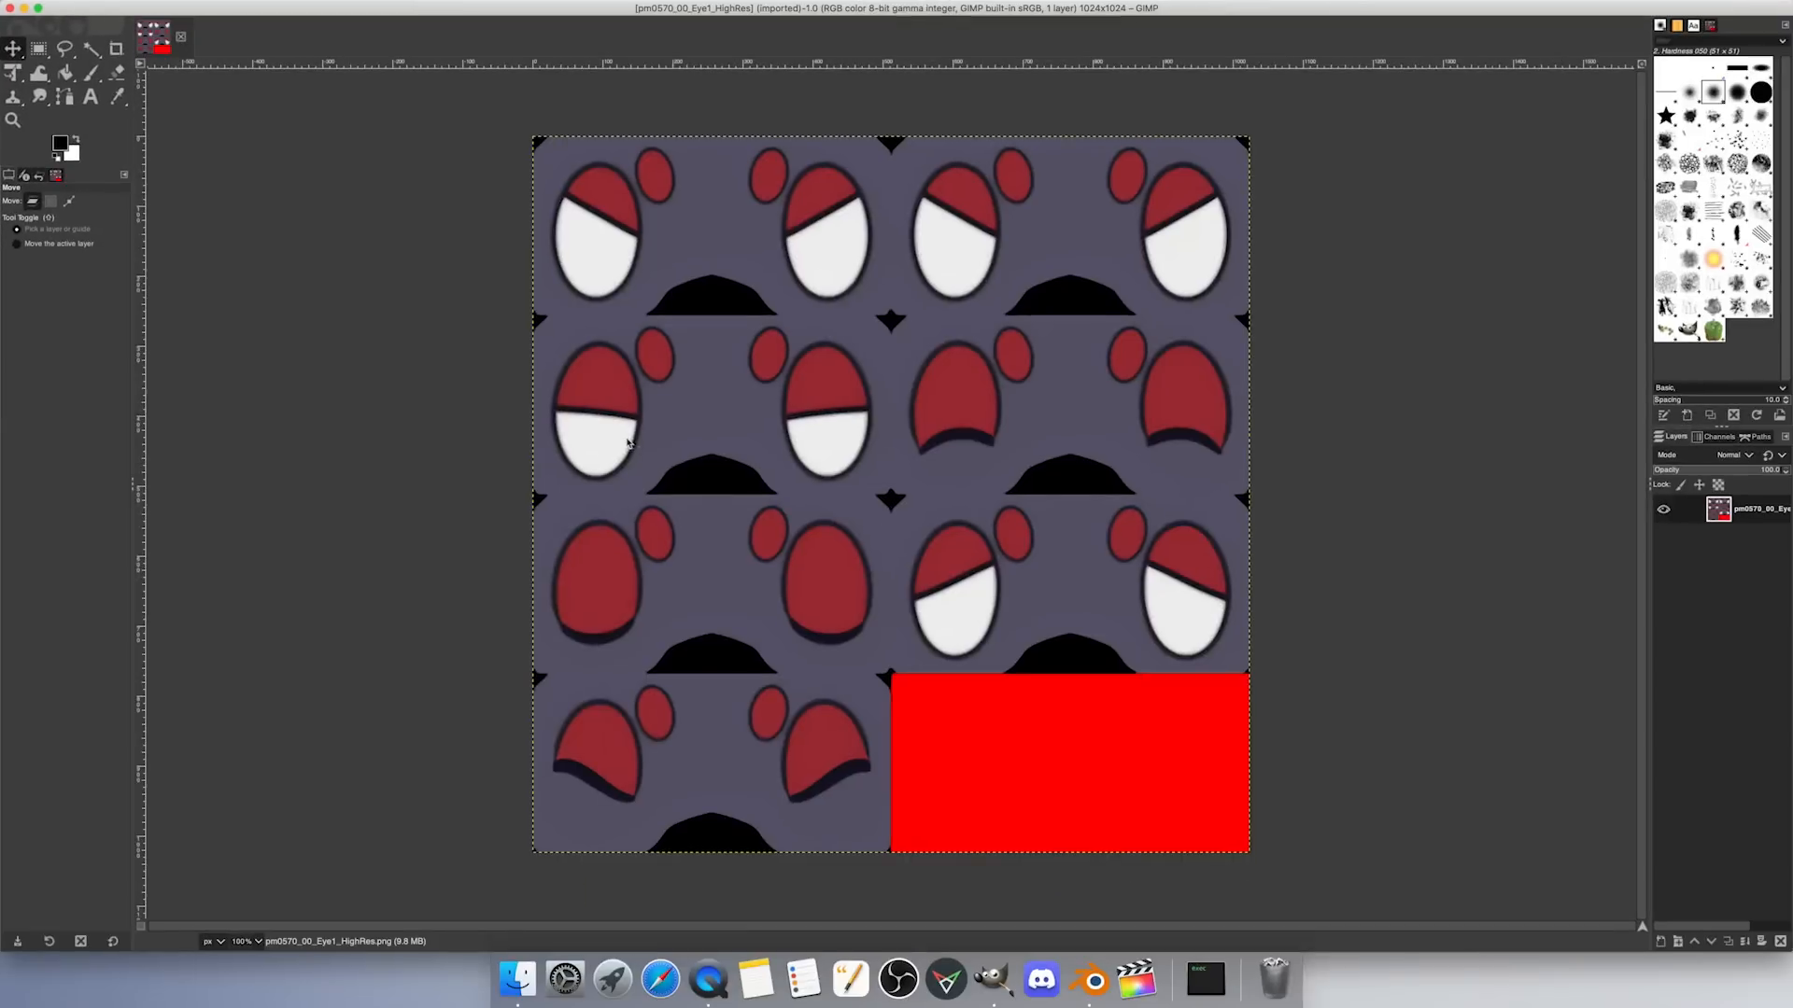
Step: Add an alpha channel to the pm0570_00_Eye1_HighRes layer and select its eye whites by color
right_click(1741, 509)
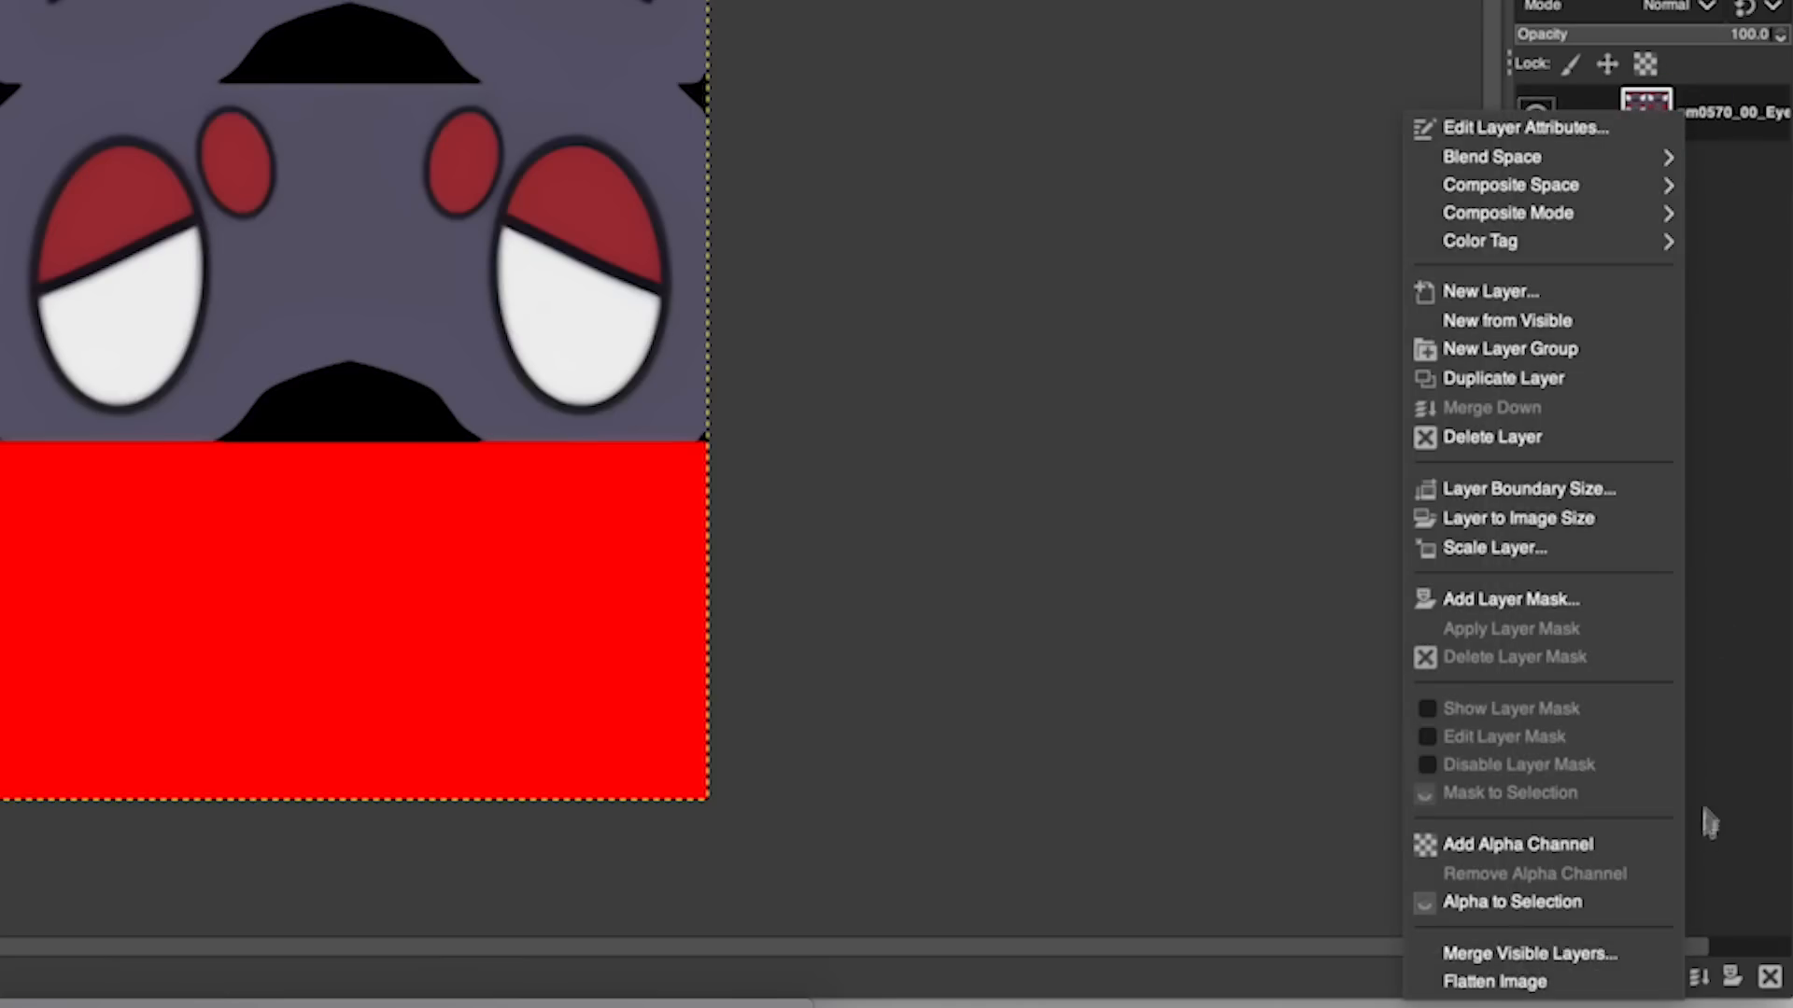
left_click(1660, 845)
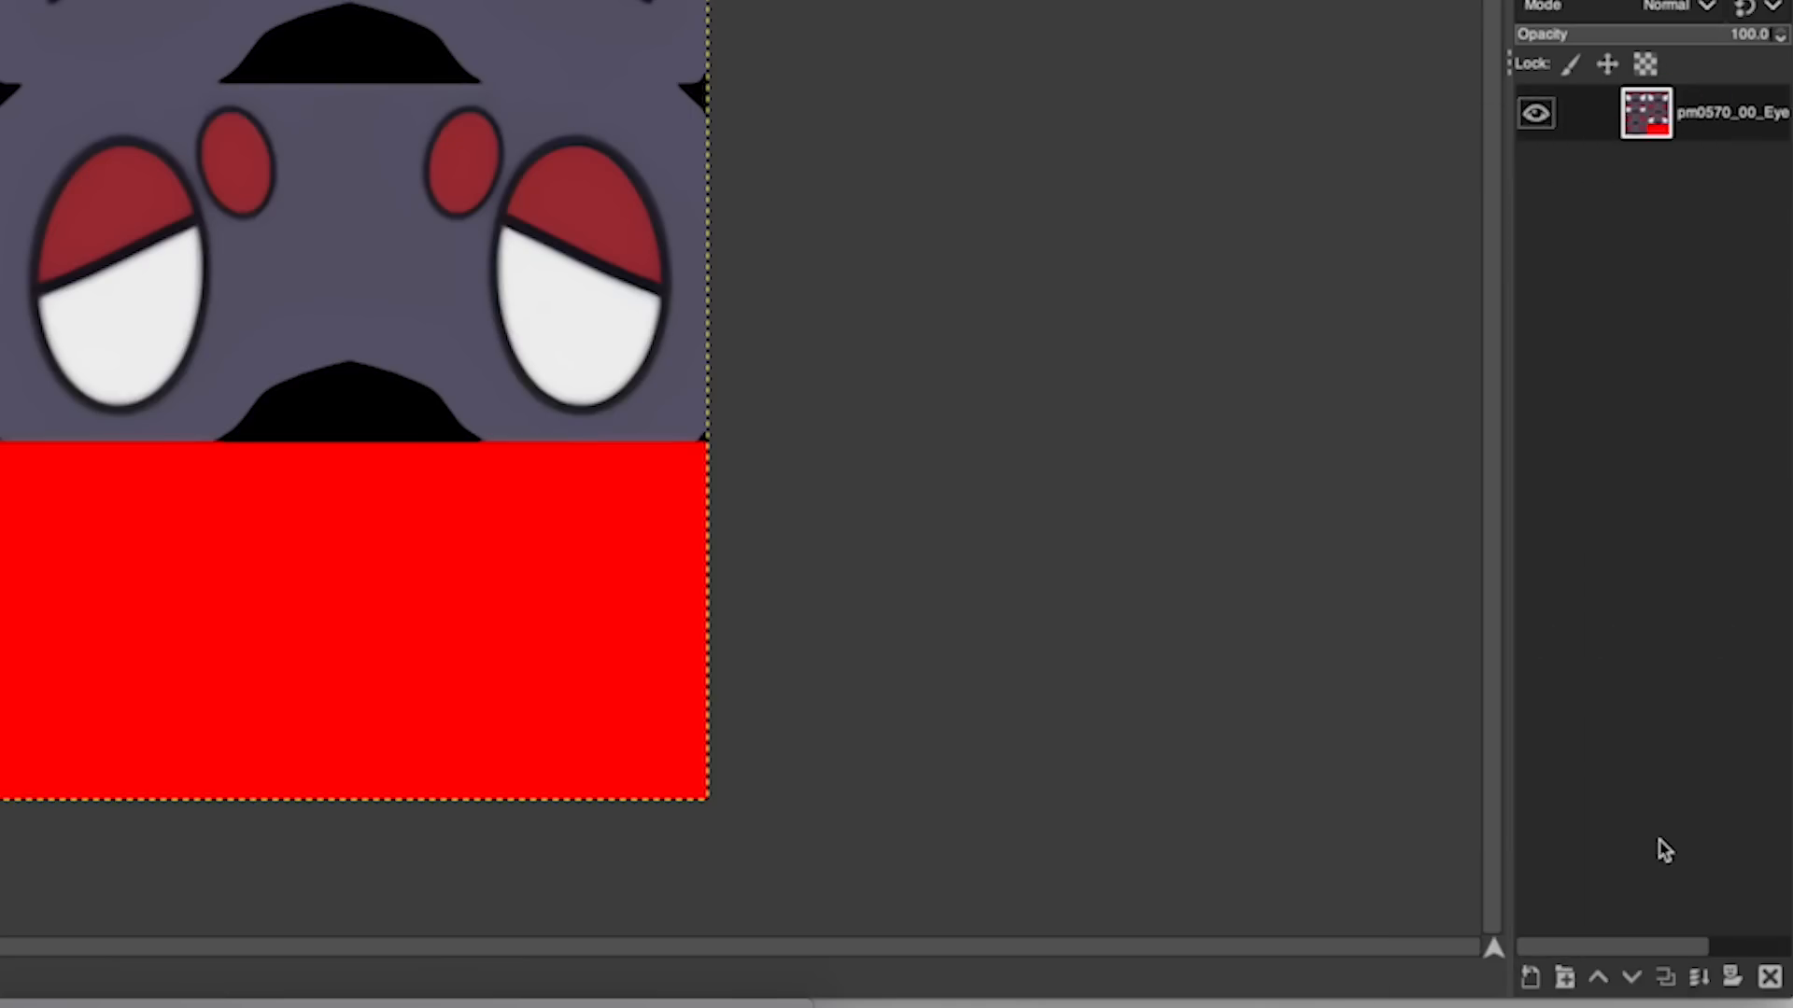
left_click(532, 208)
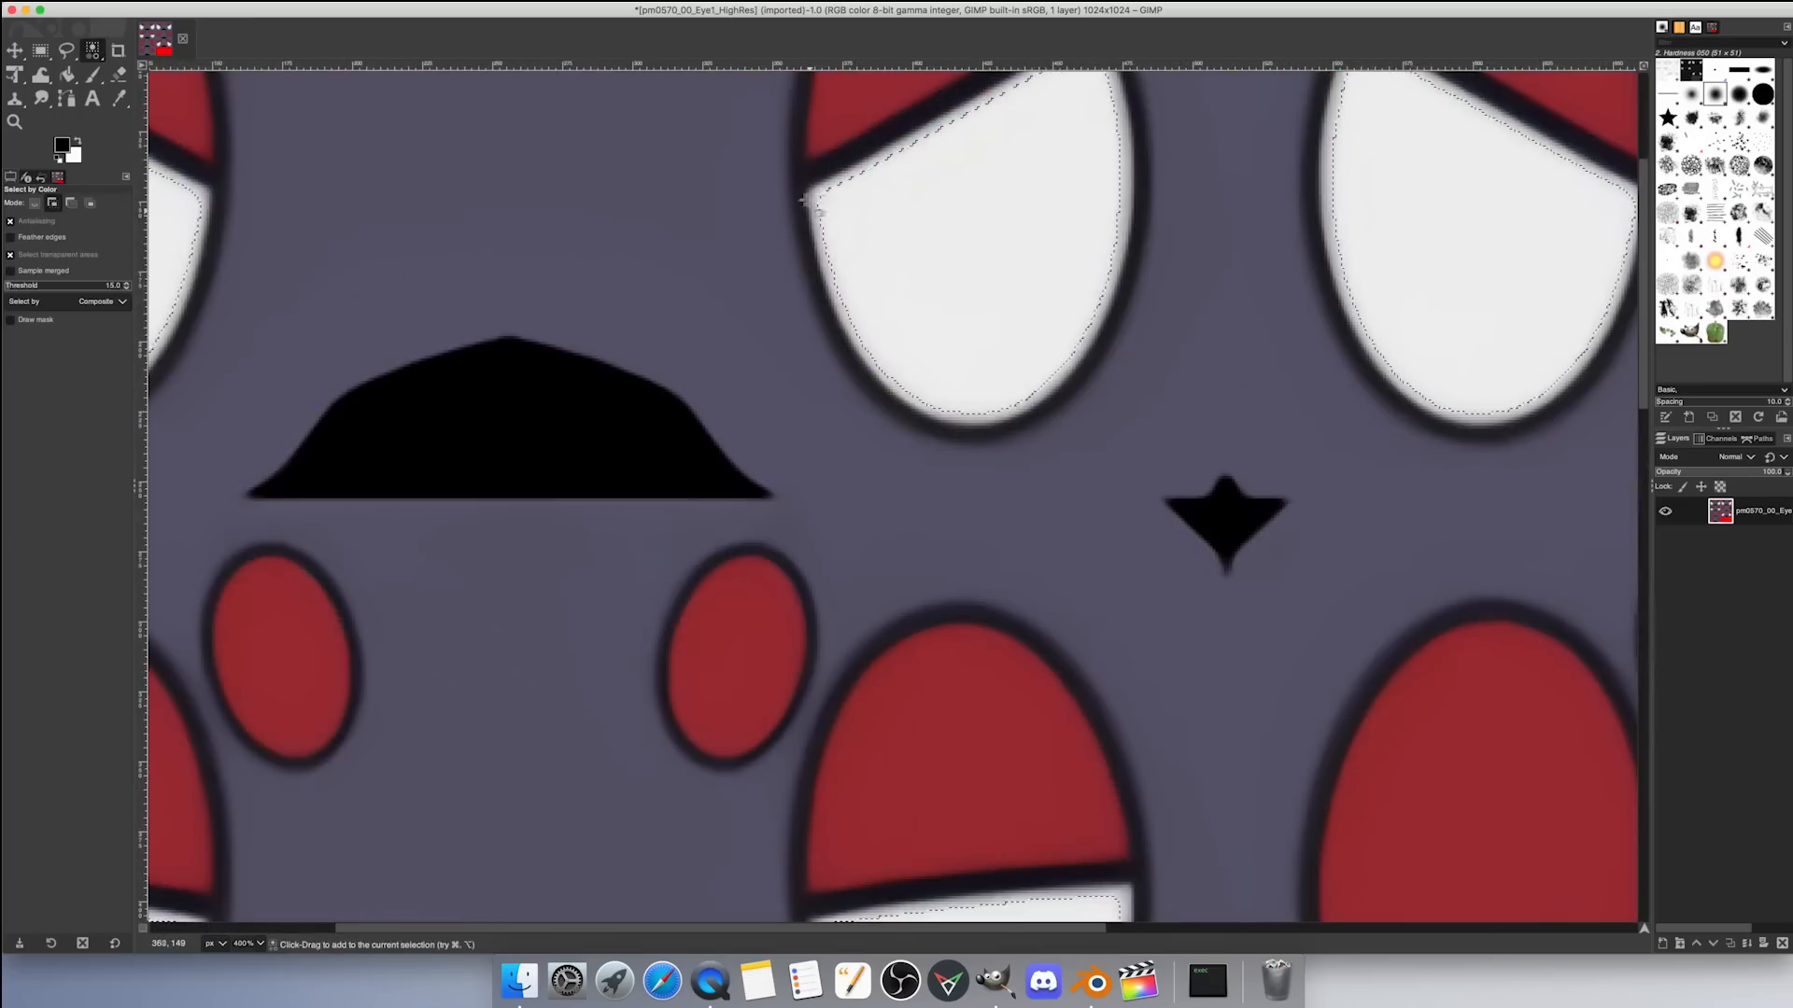
left_click(879, 239)
Step: Cut the selected eye whites and paste them as a new layer in place
left_click(140, 10)
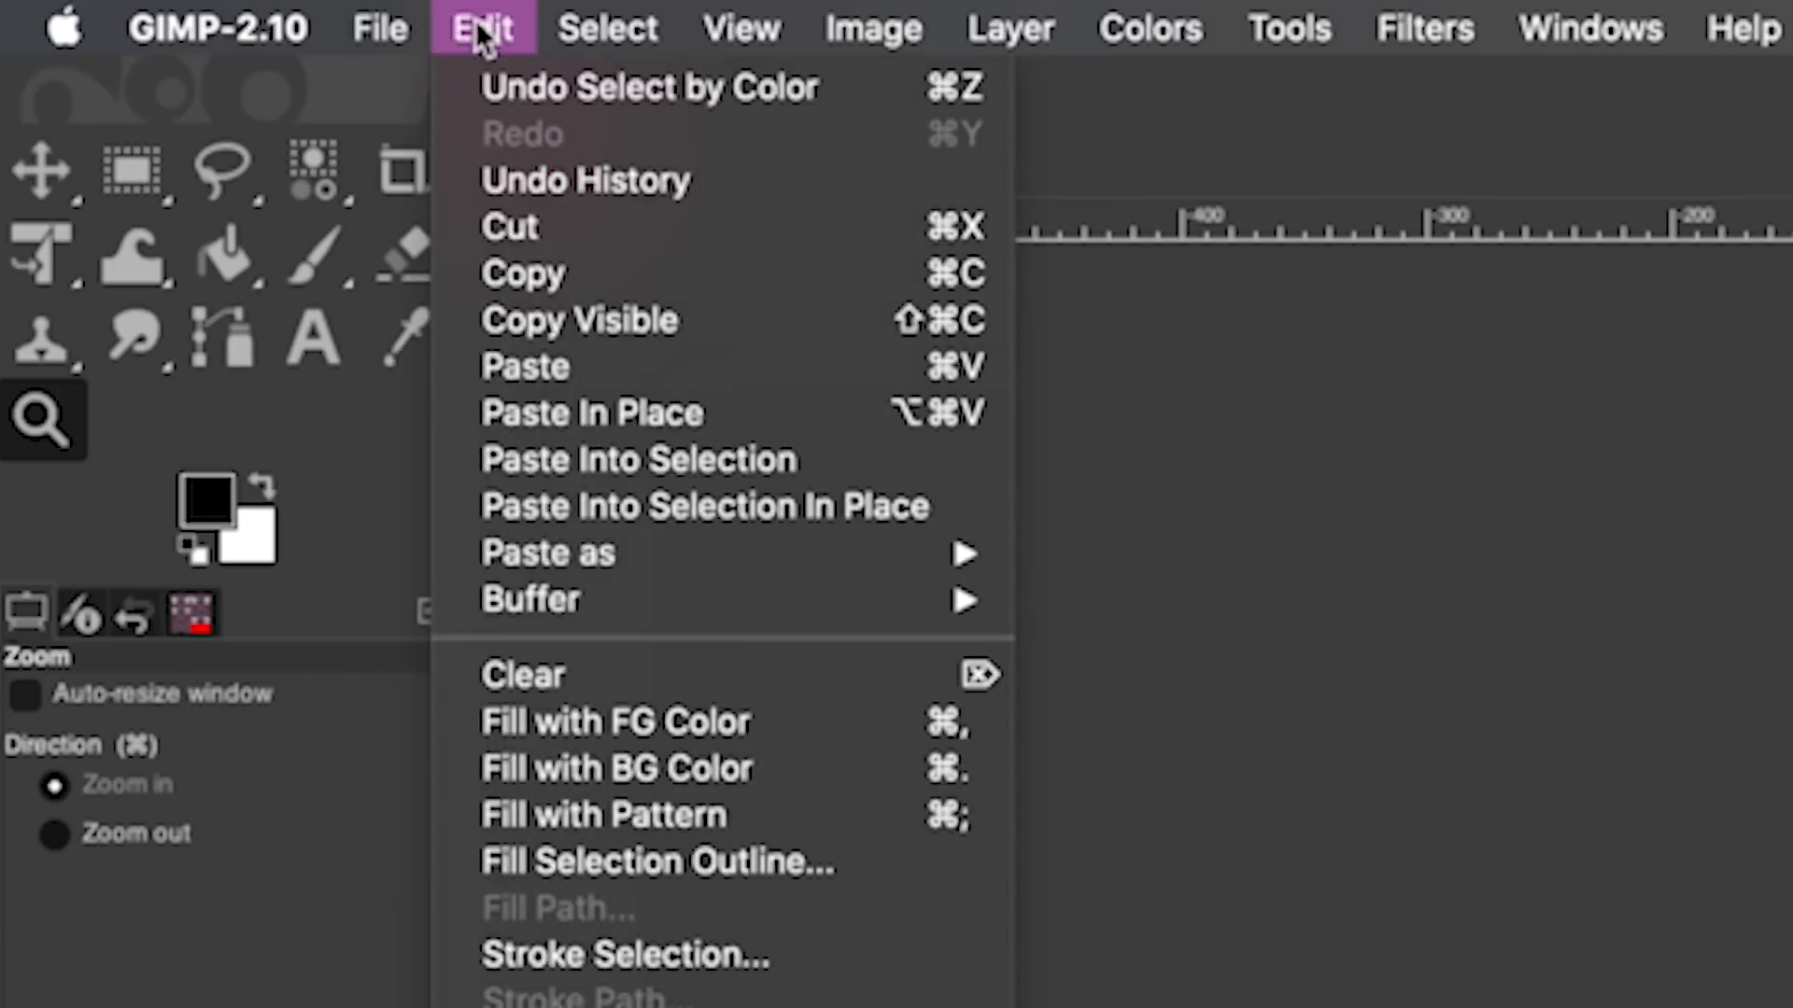
left_click(523, 674)
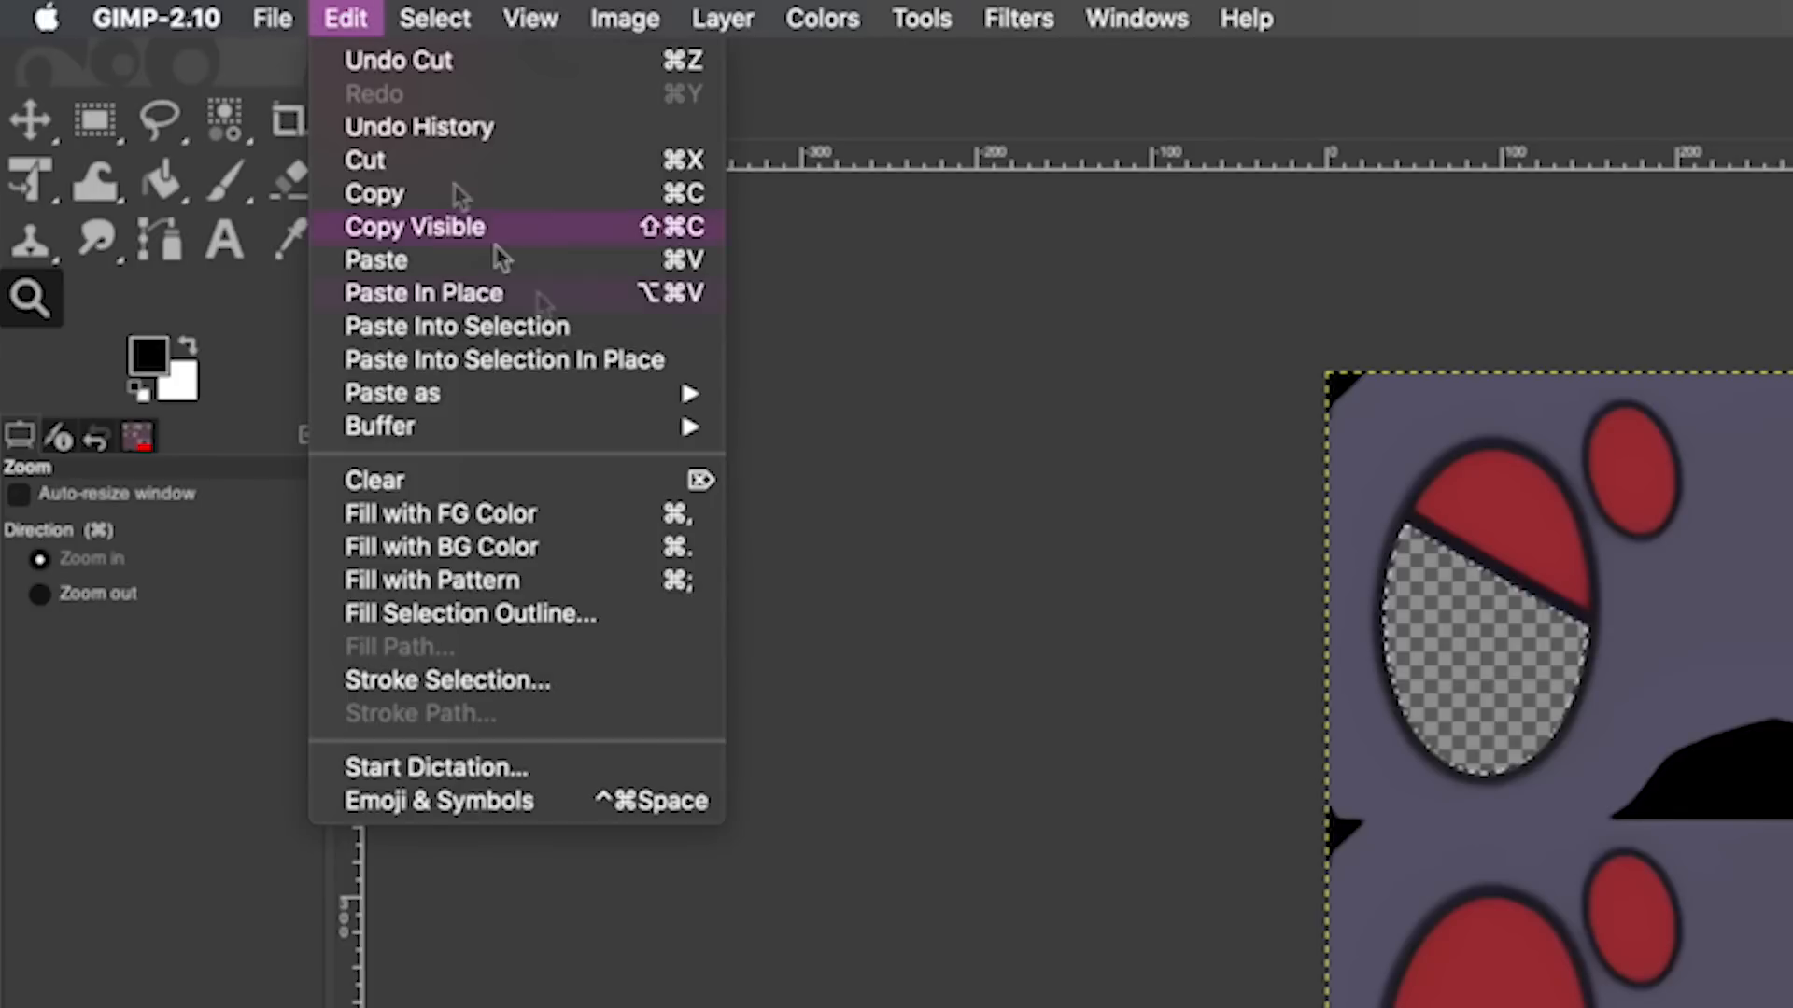
mouse_move(644, 393)
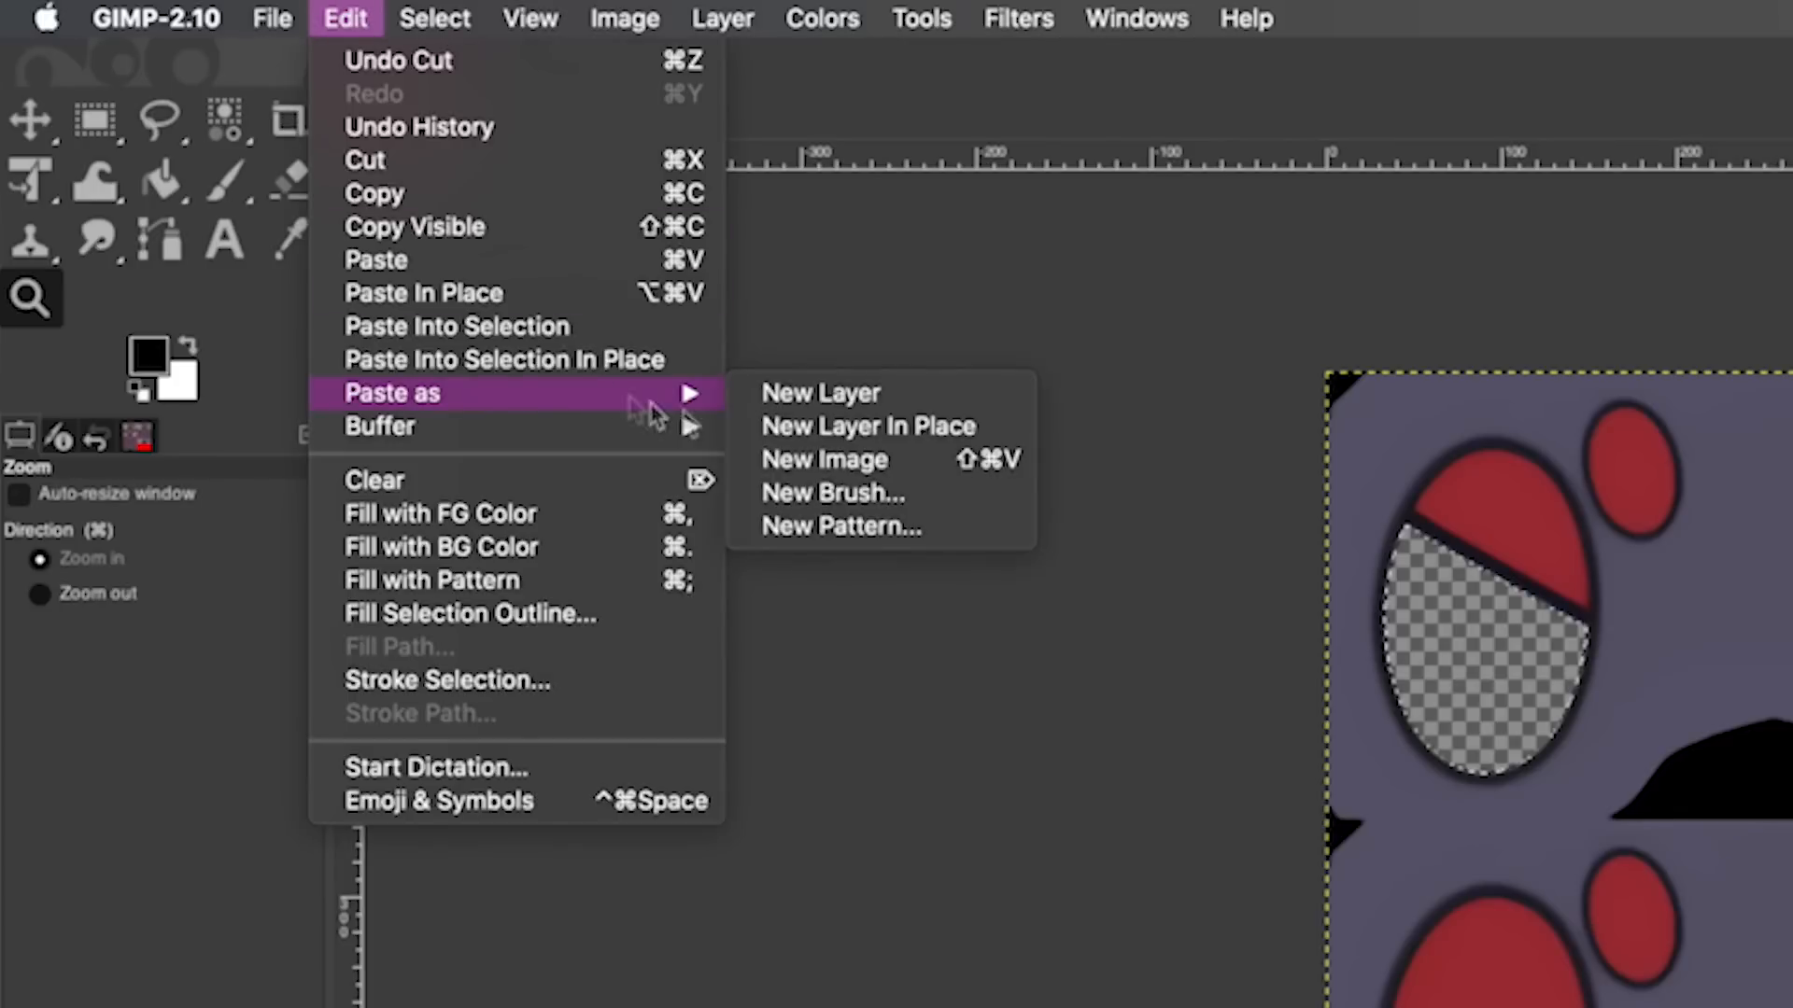
left_click(780, 431)
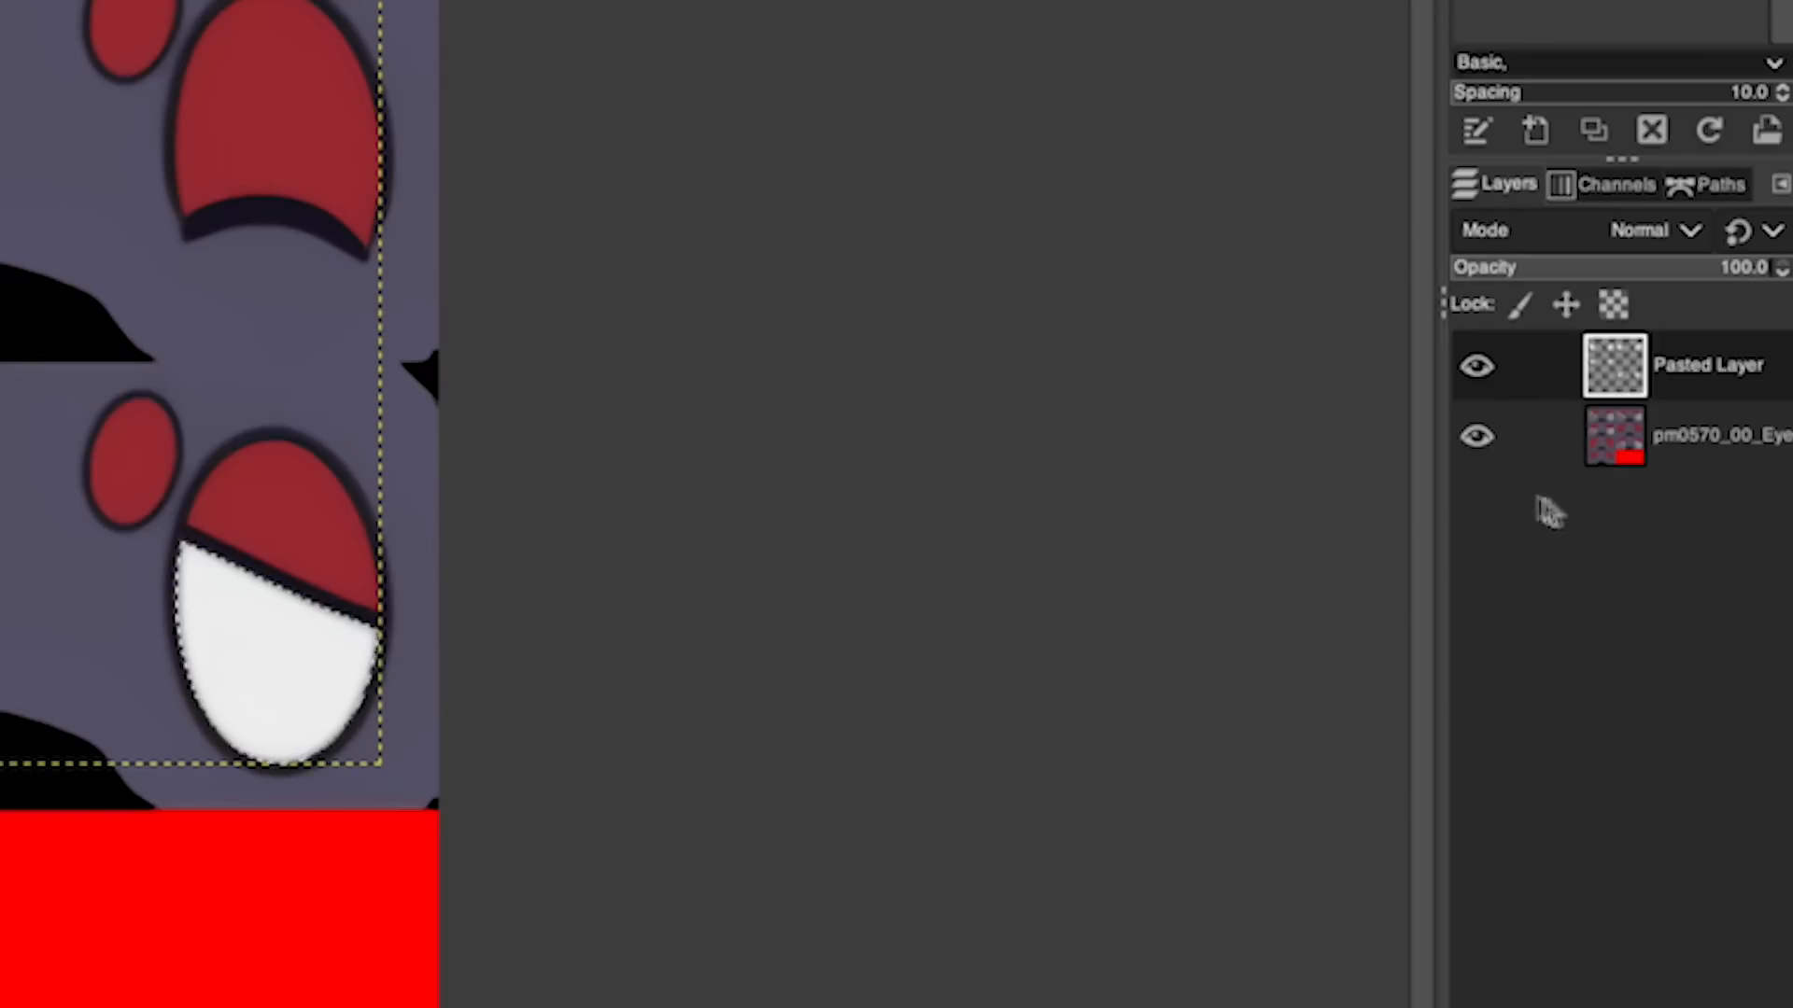
Step: Hide the original eye layer and export the eye whites alone as pm0570_00_Eye1_Background_HighRes.png
left_click(1663, 537)
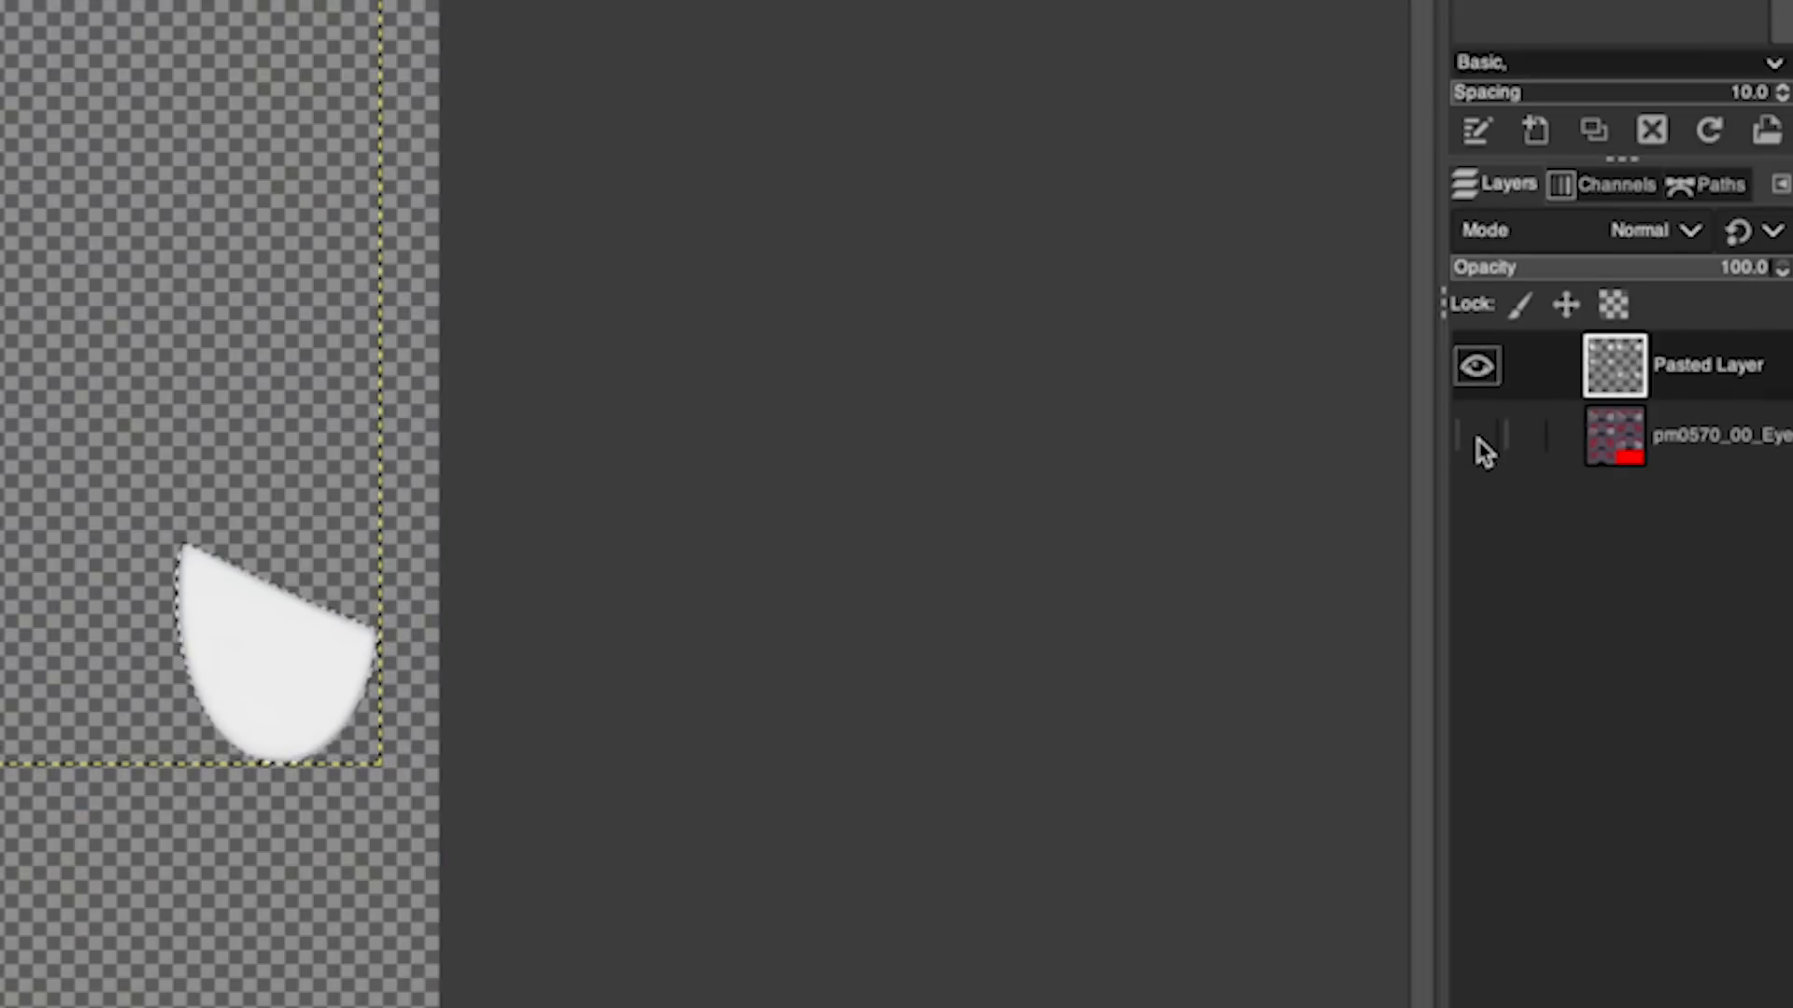
left_click(106, 8)
left_click(364, 467)
left_click(386, 71)
type("Background_")
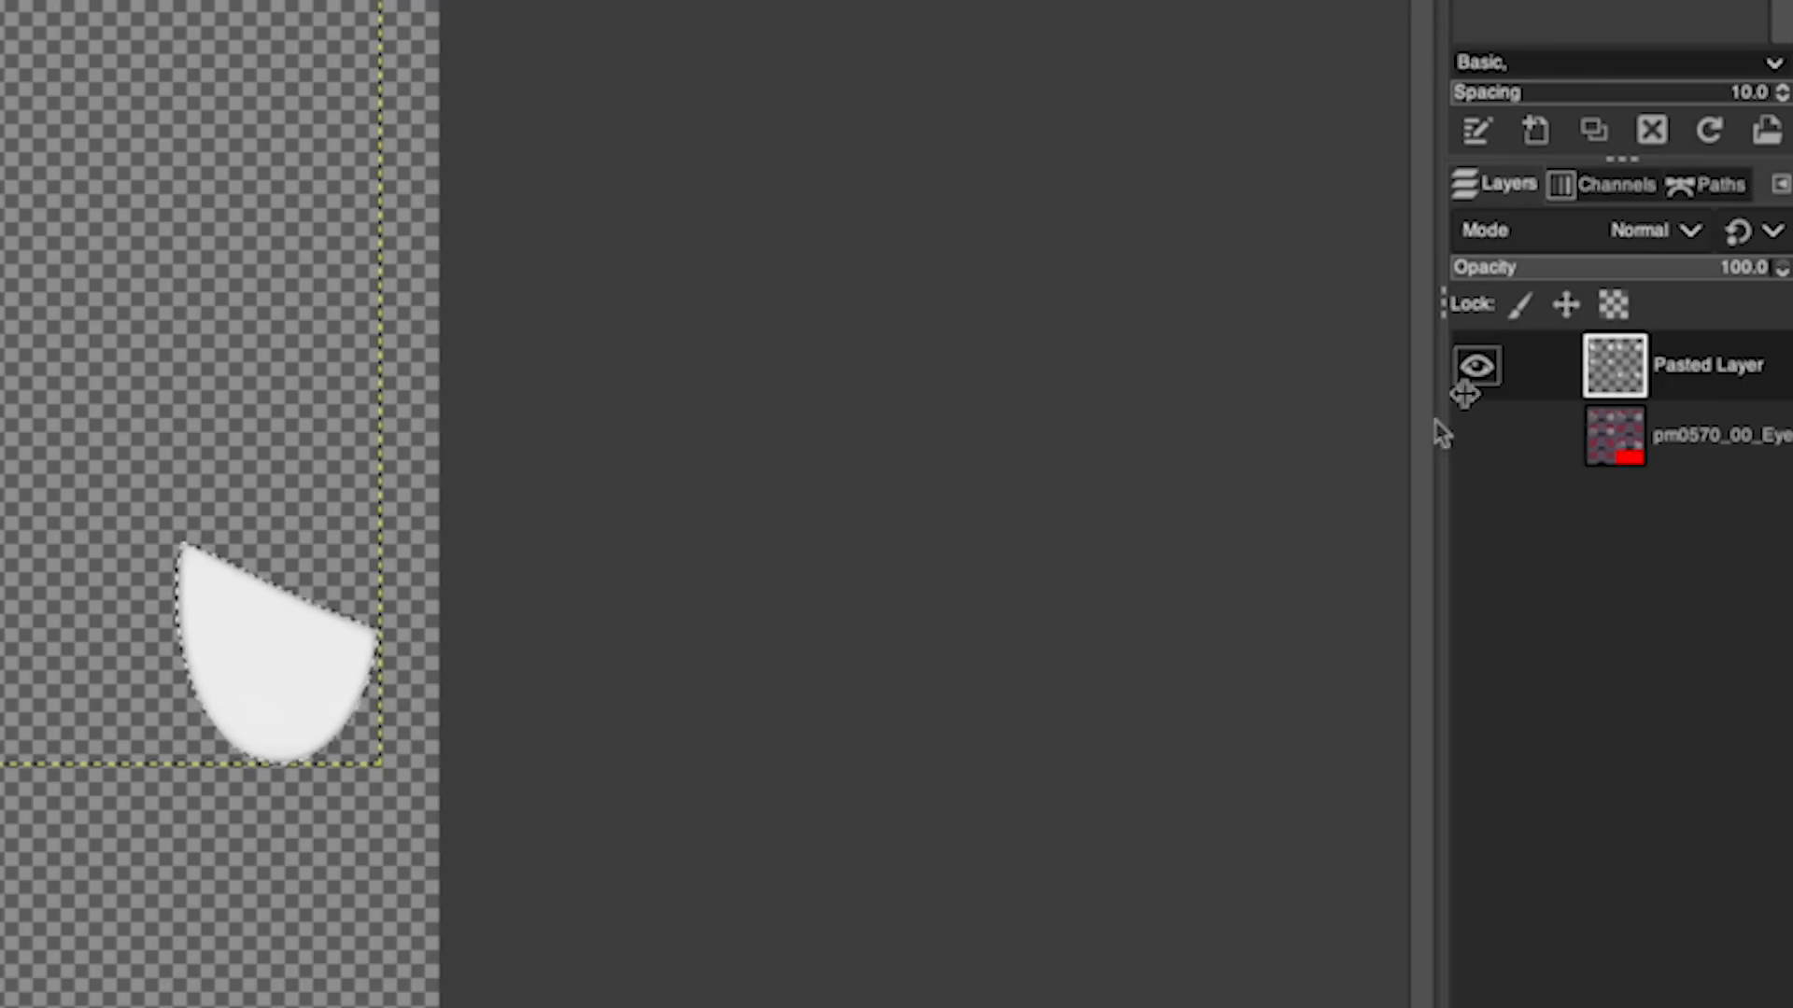
Step: Show only the original eye layer, make it active, and grow the eye-white selection by 1 px
left_click(1478, 367)
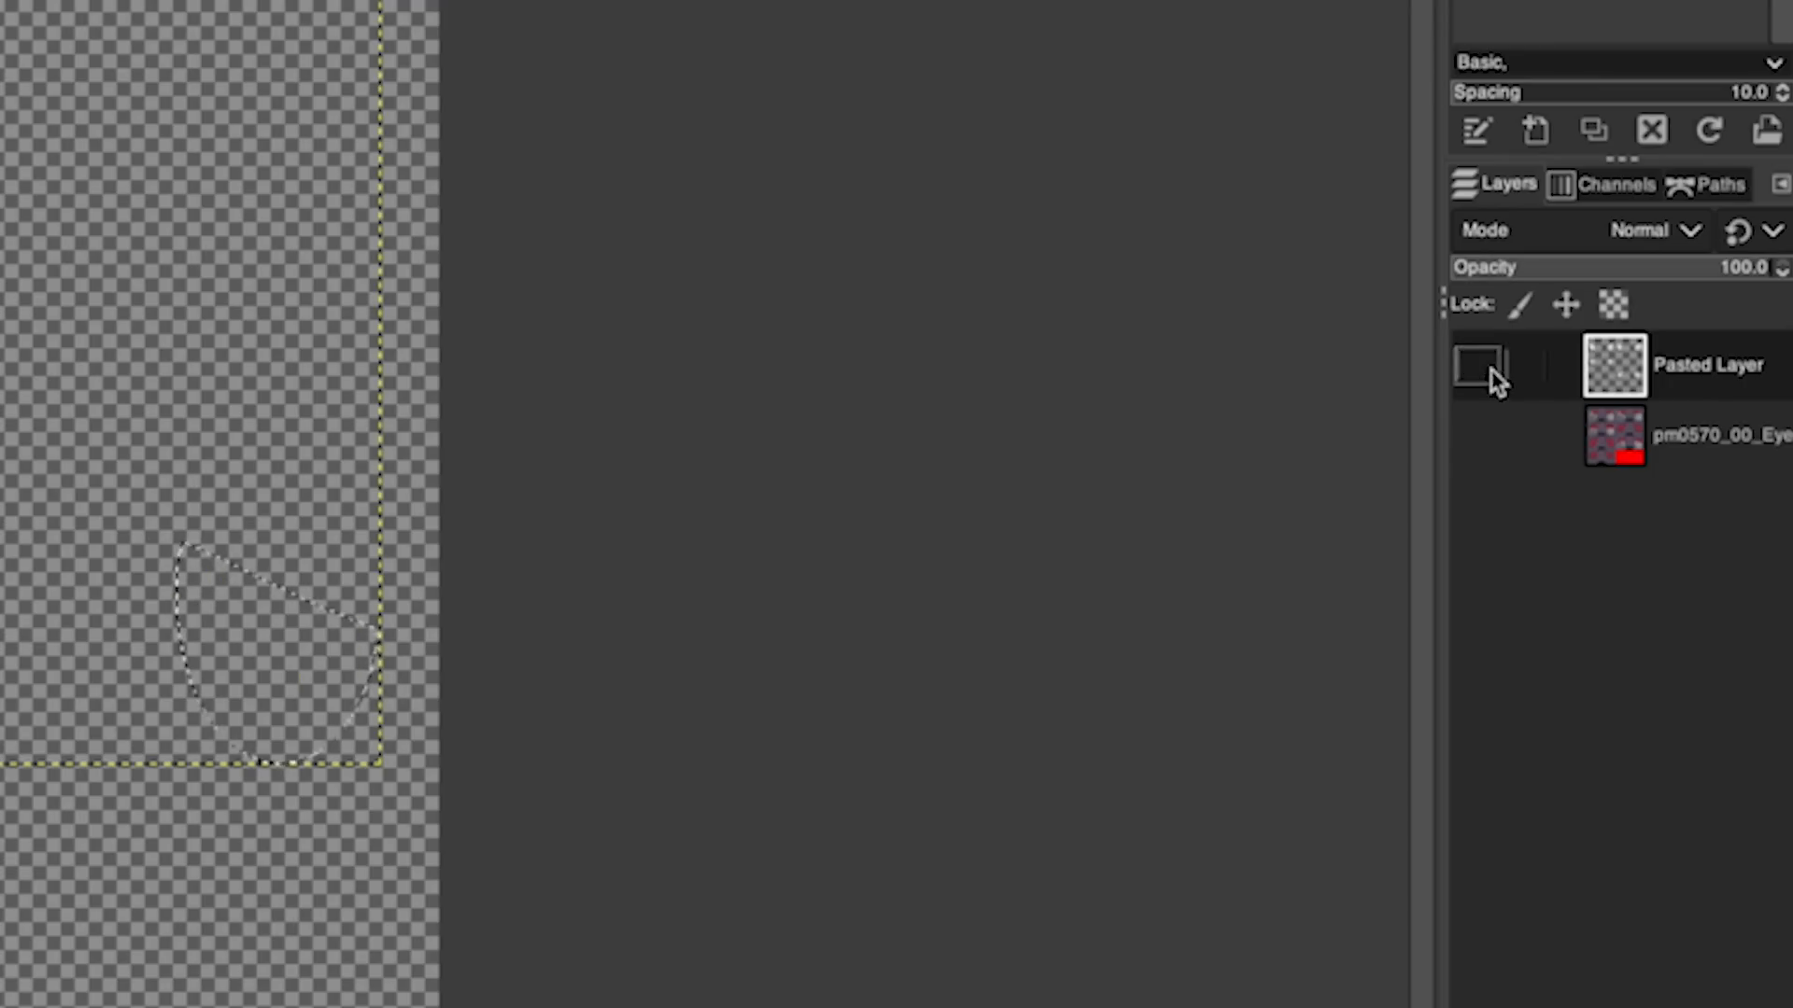
left_click(1479, 436)
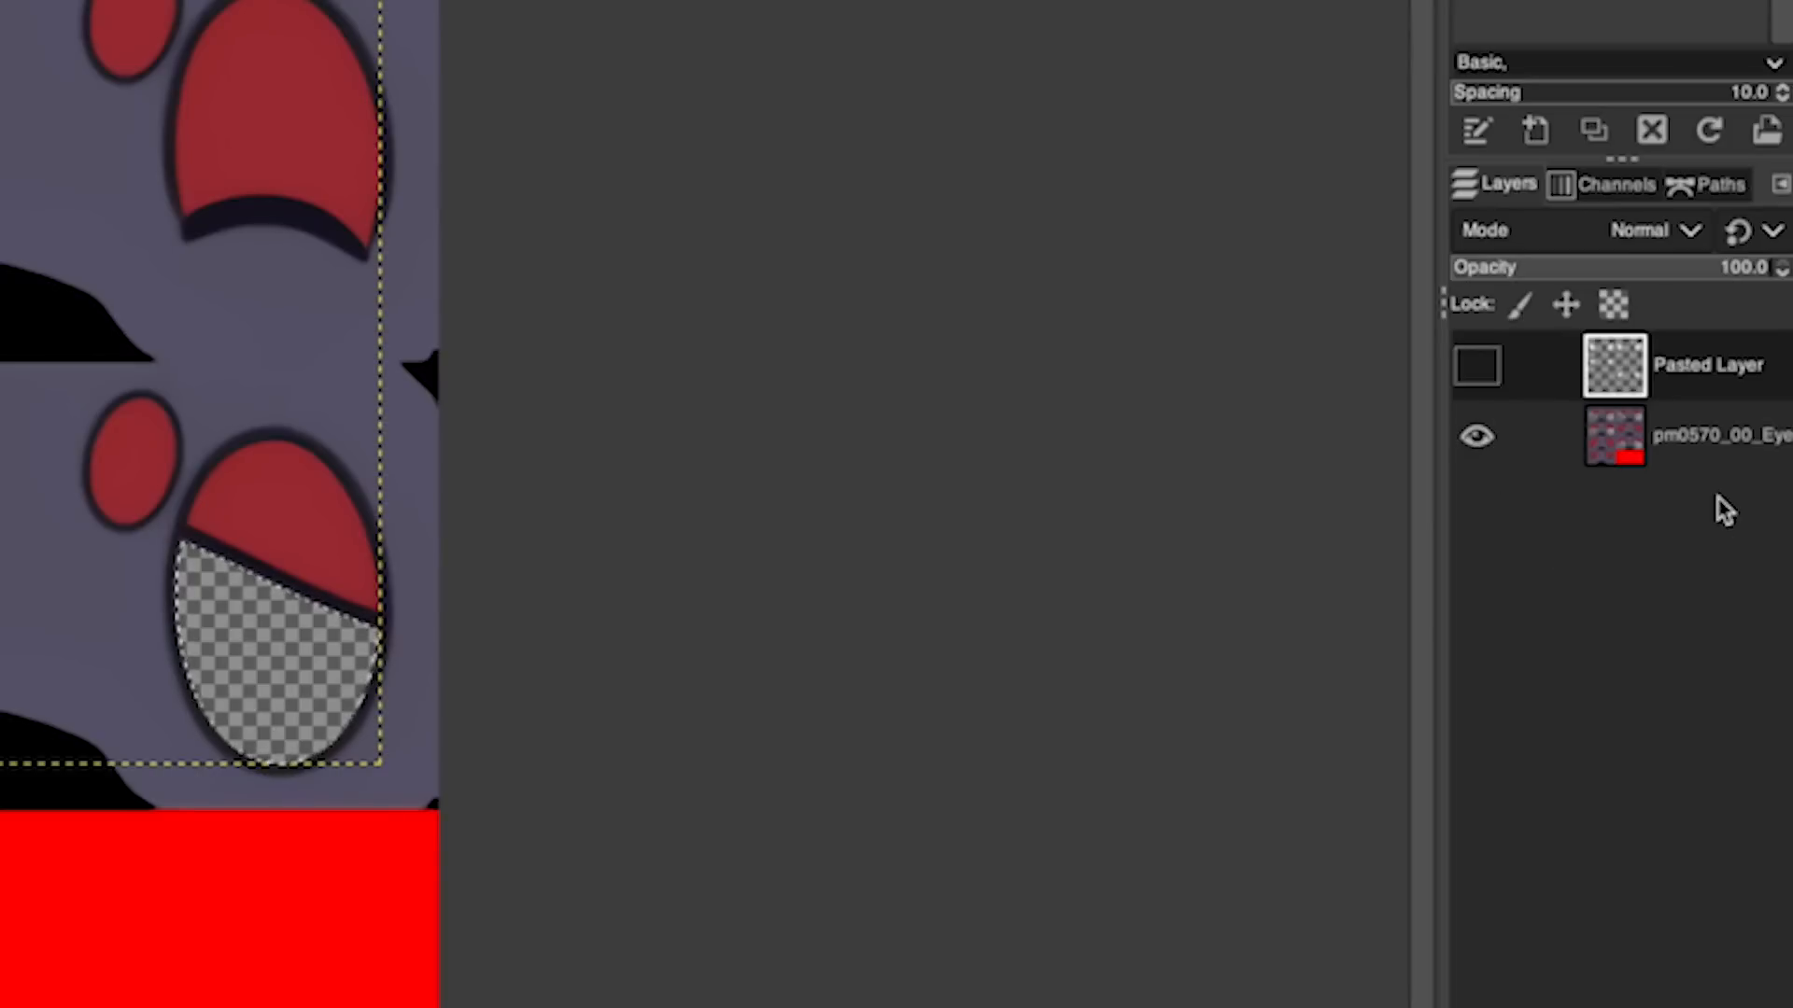
left_click(1709, 457)
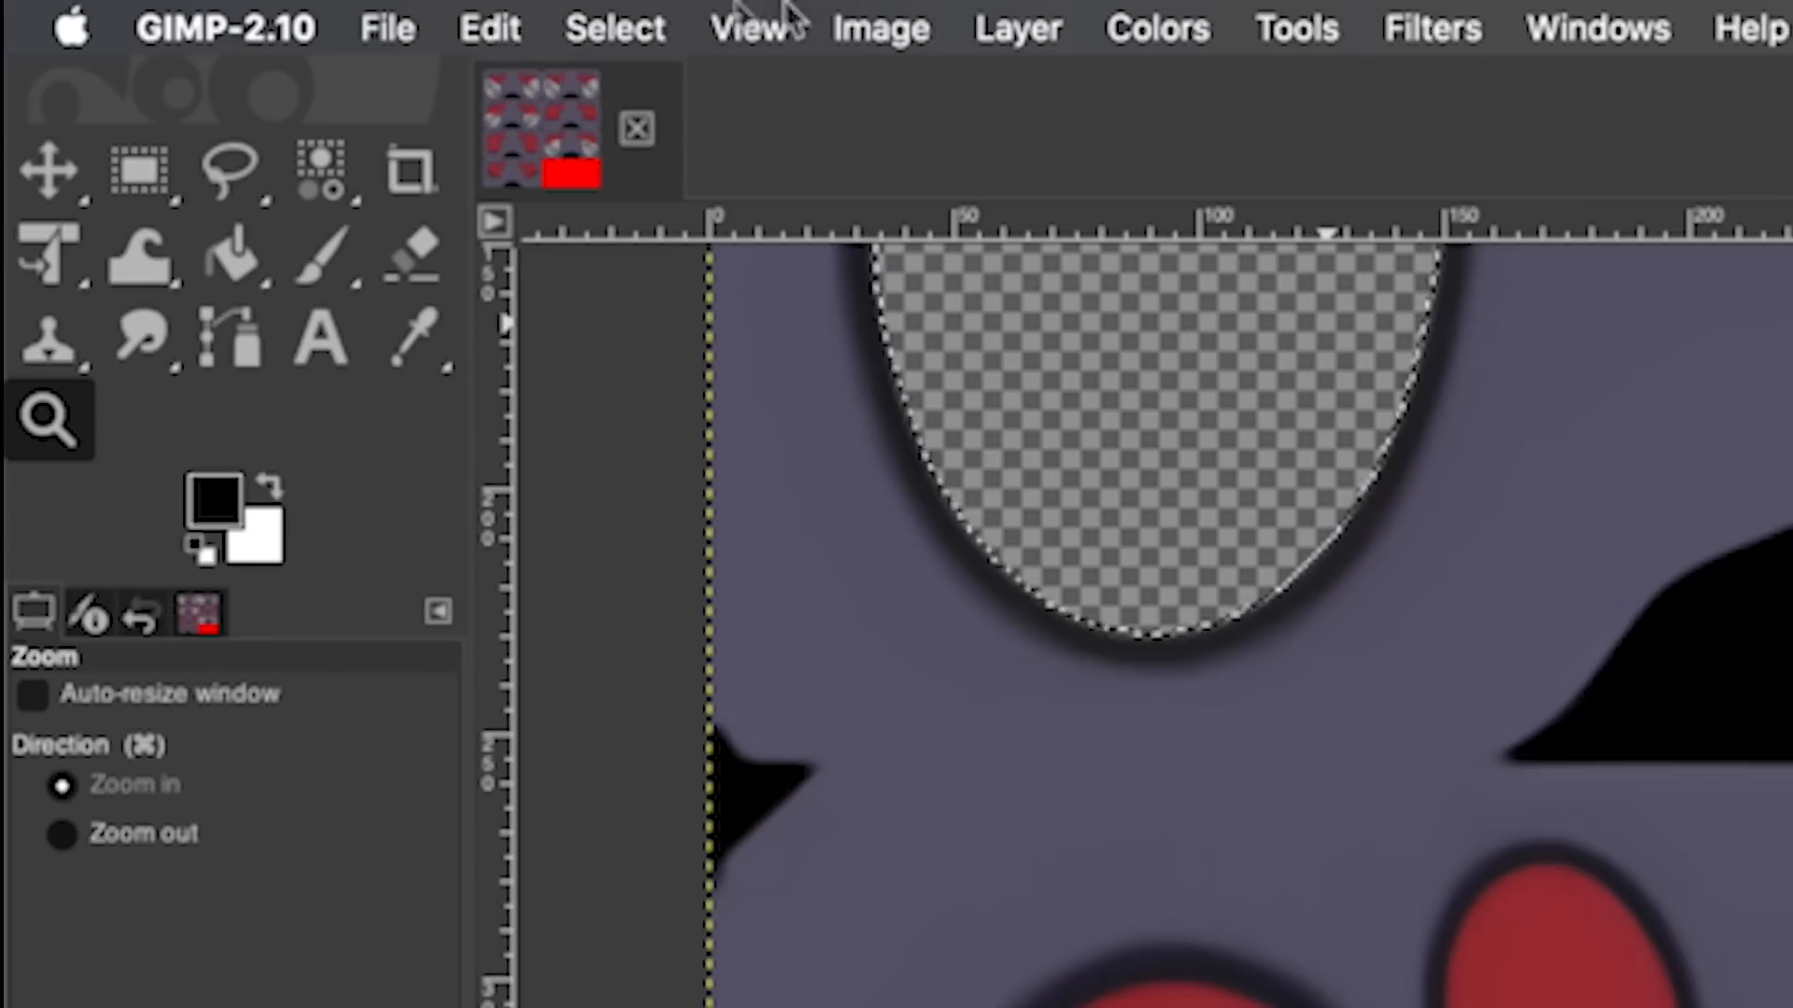
left_click(674, 23)
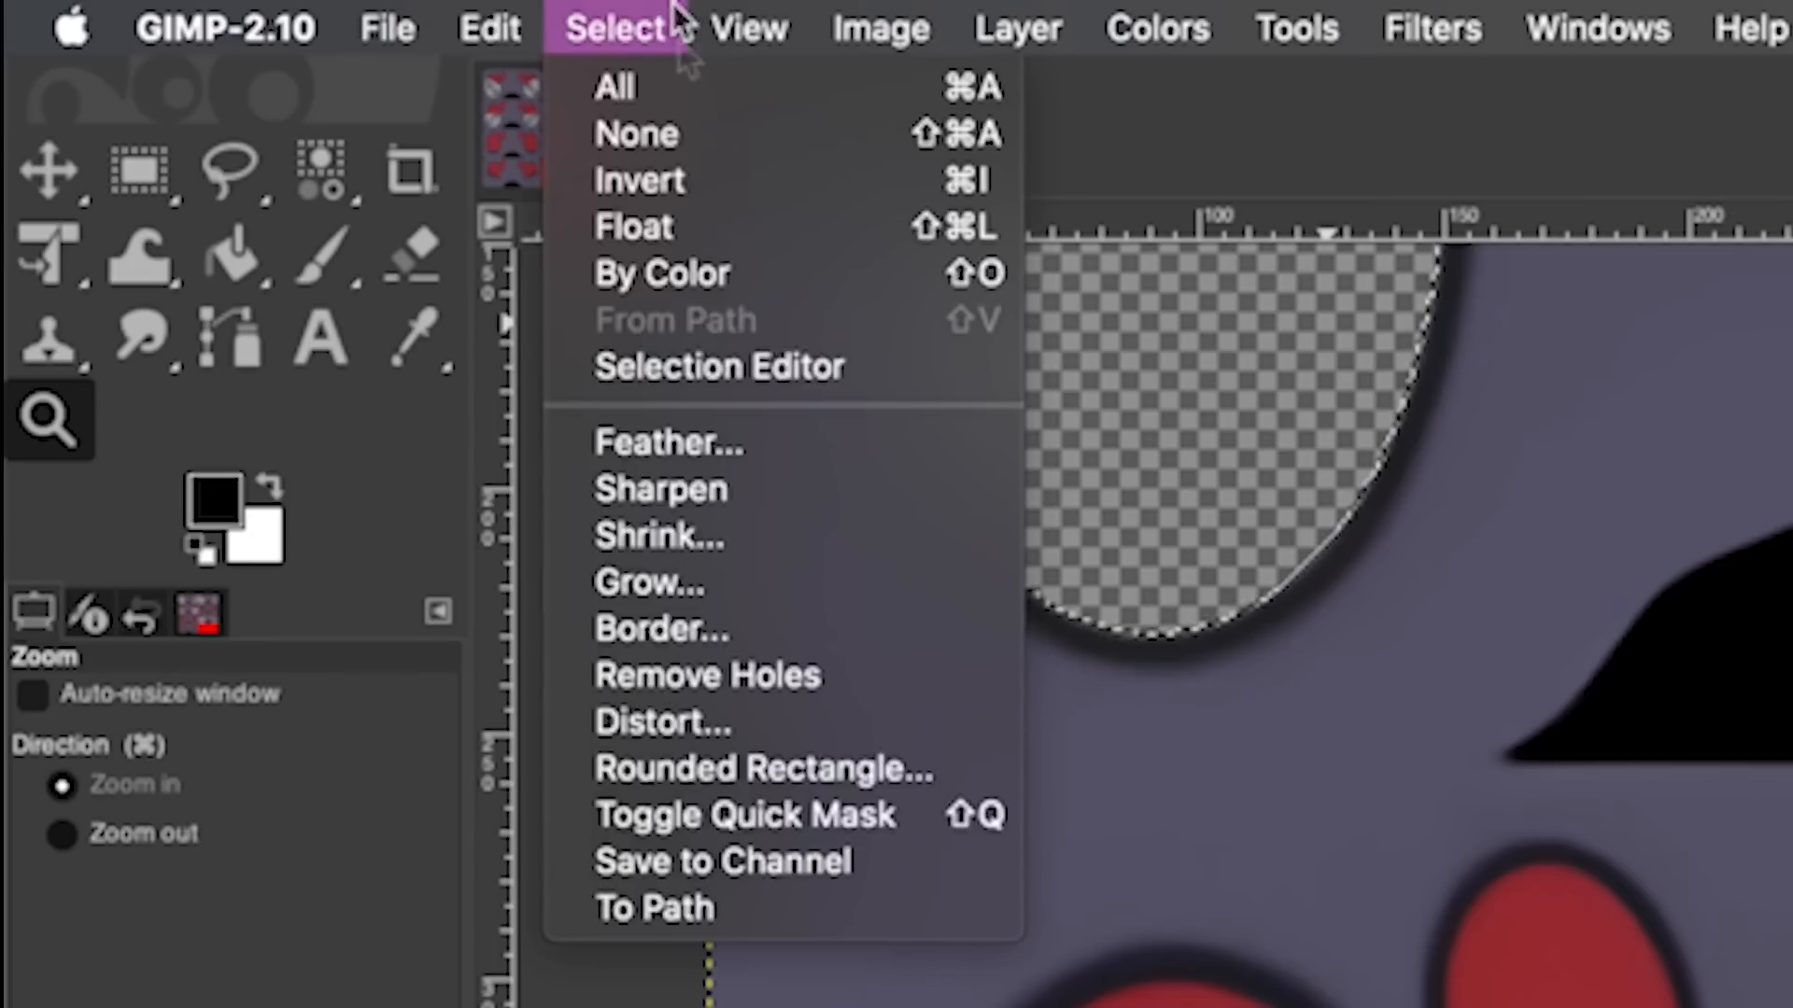
left_click(852, 585)
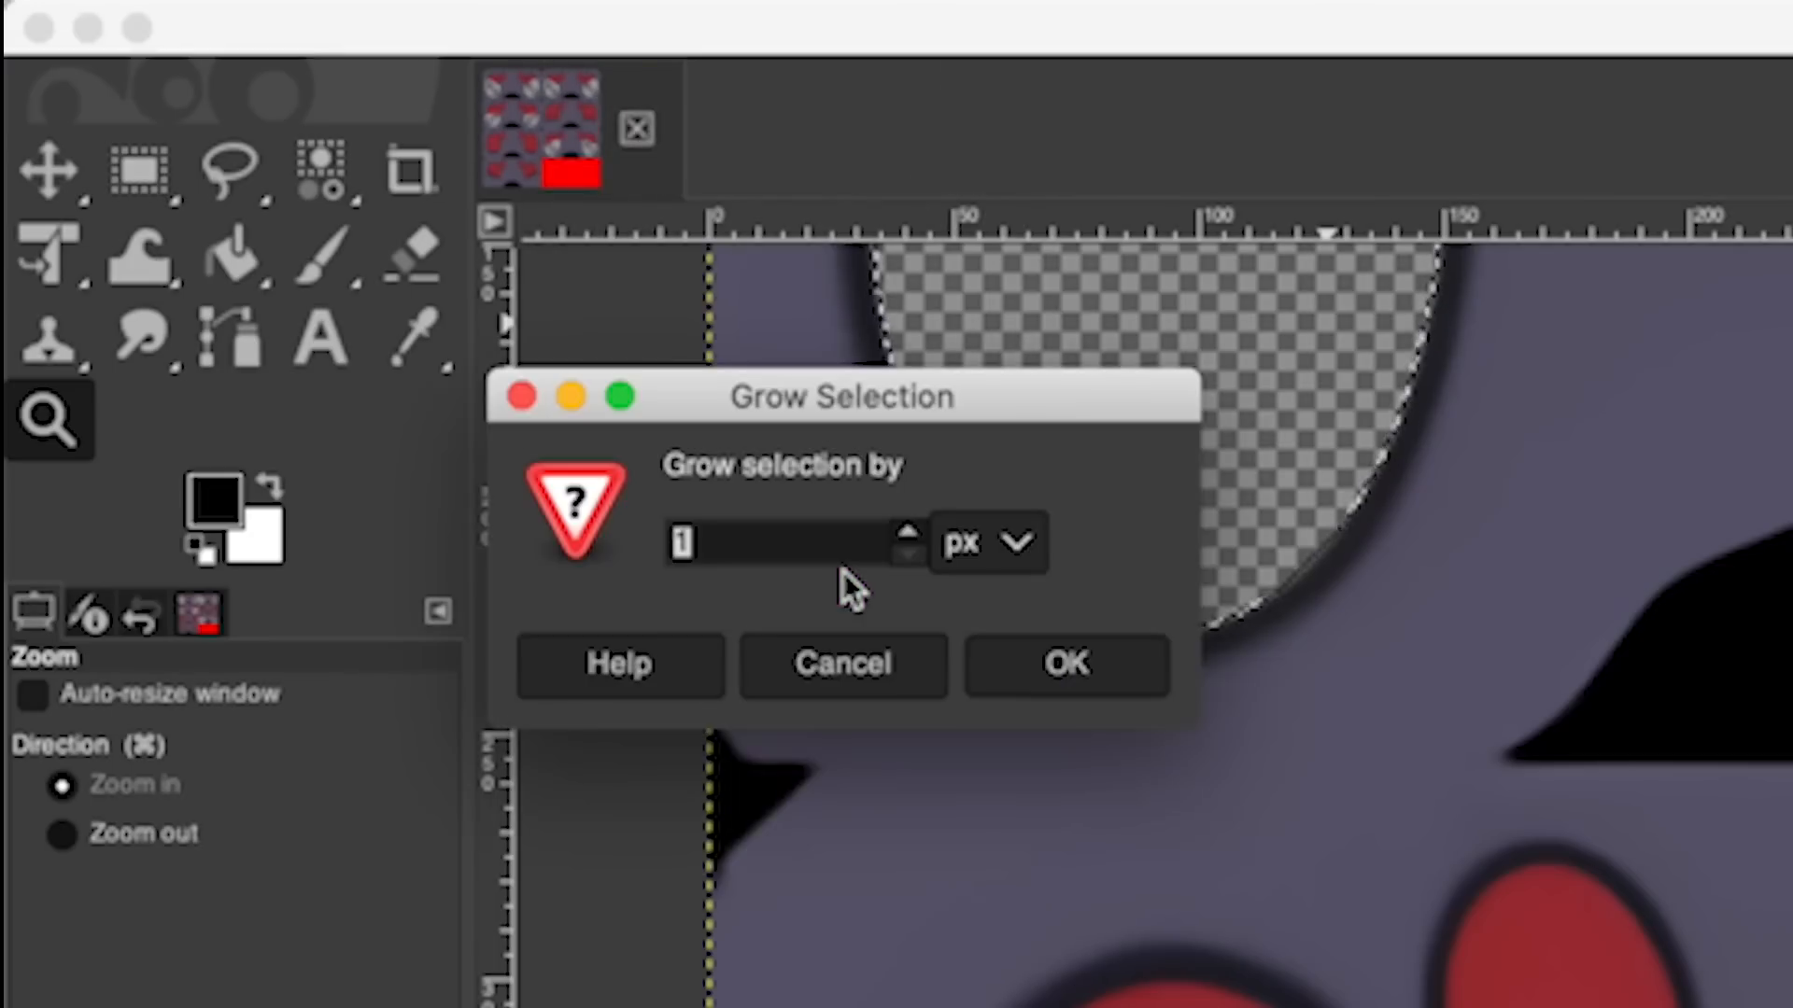
left_click(1116, 652)
Step: Apply a Gaussian Blur of size 1 to the selected area and export the image as pm0570_00_Eye1_Alphaless_HighRes.png
mouse_move(180, 14)
left_click(467, 24)
mouse_move(653, 261)
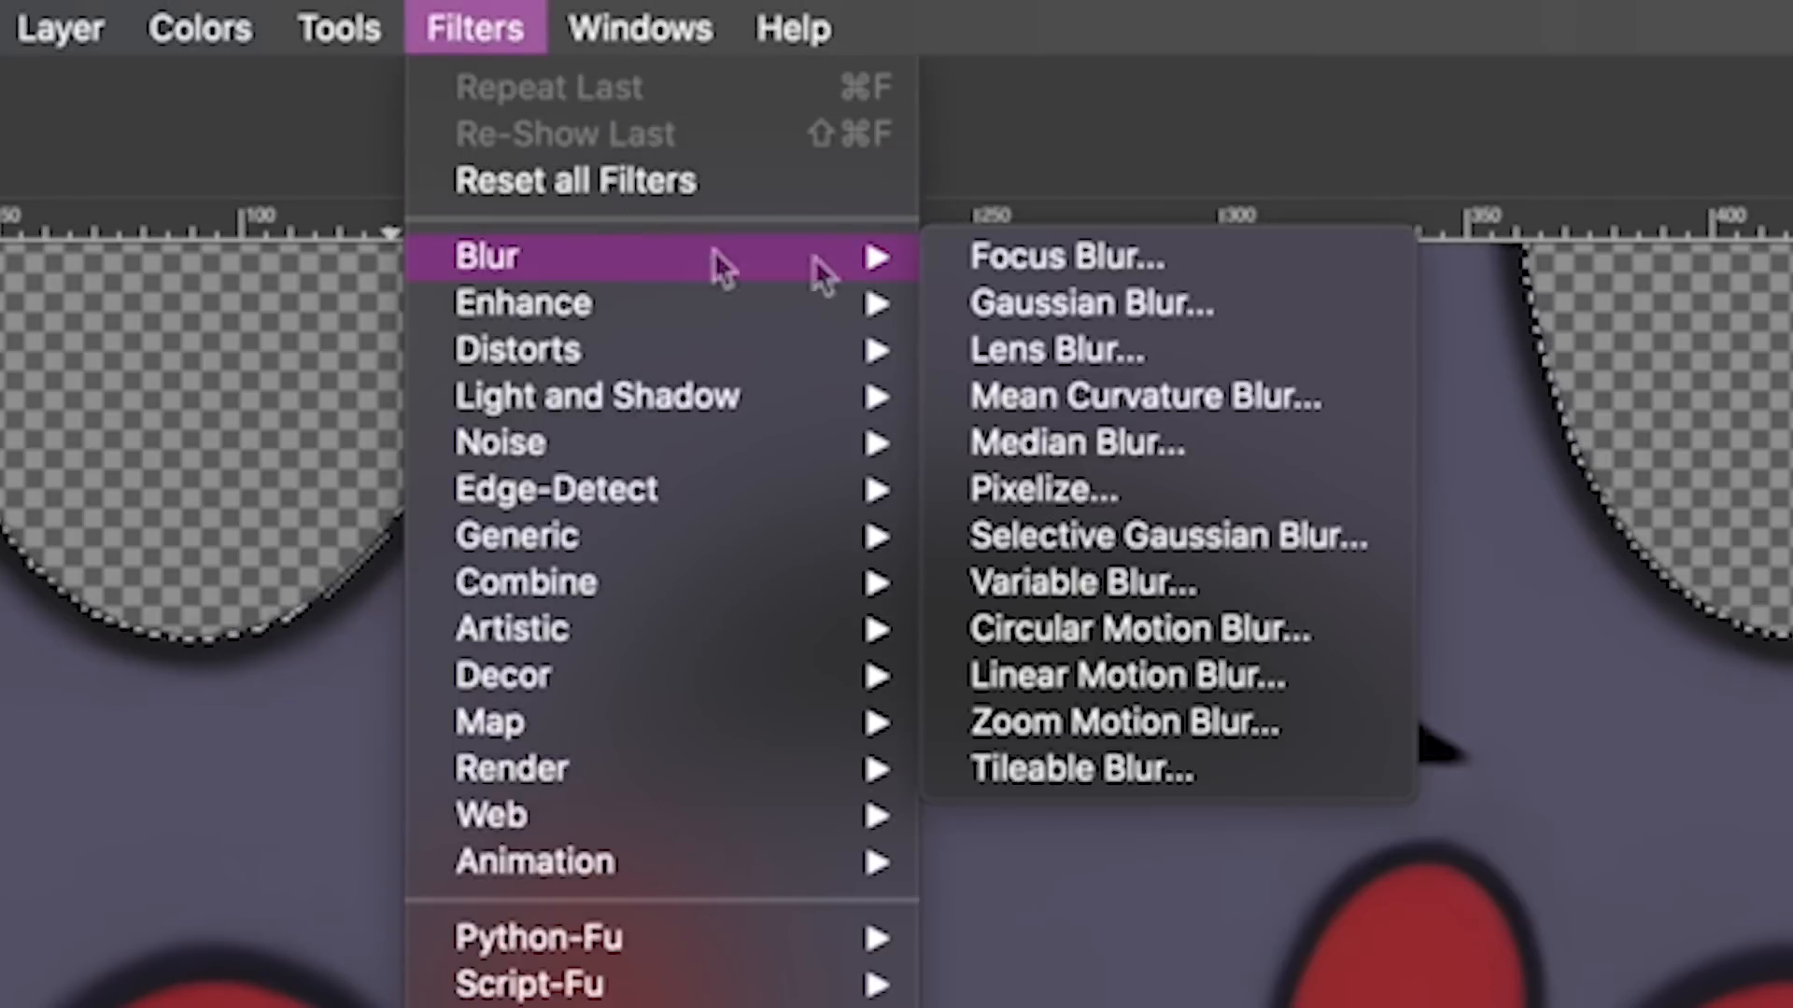
left_click(1327, 317)
type("1")
key("Return")
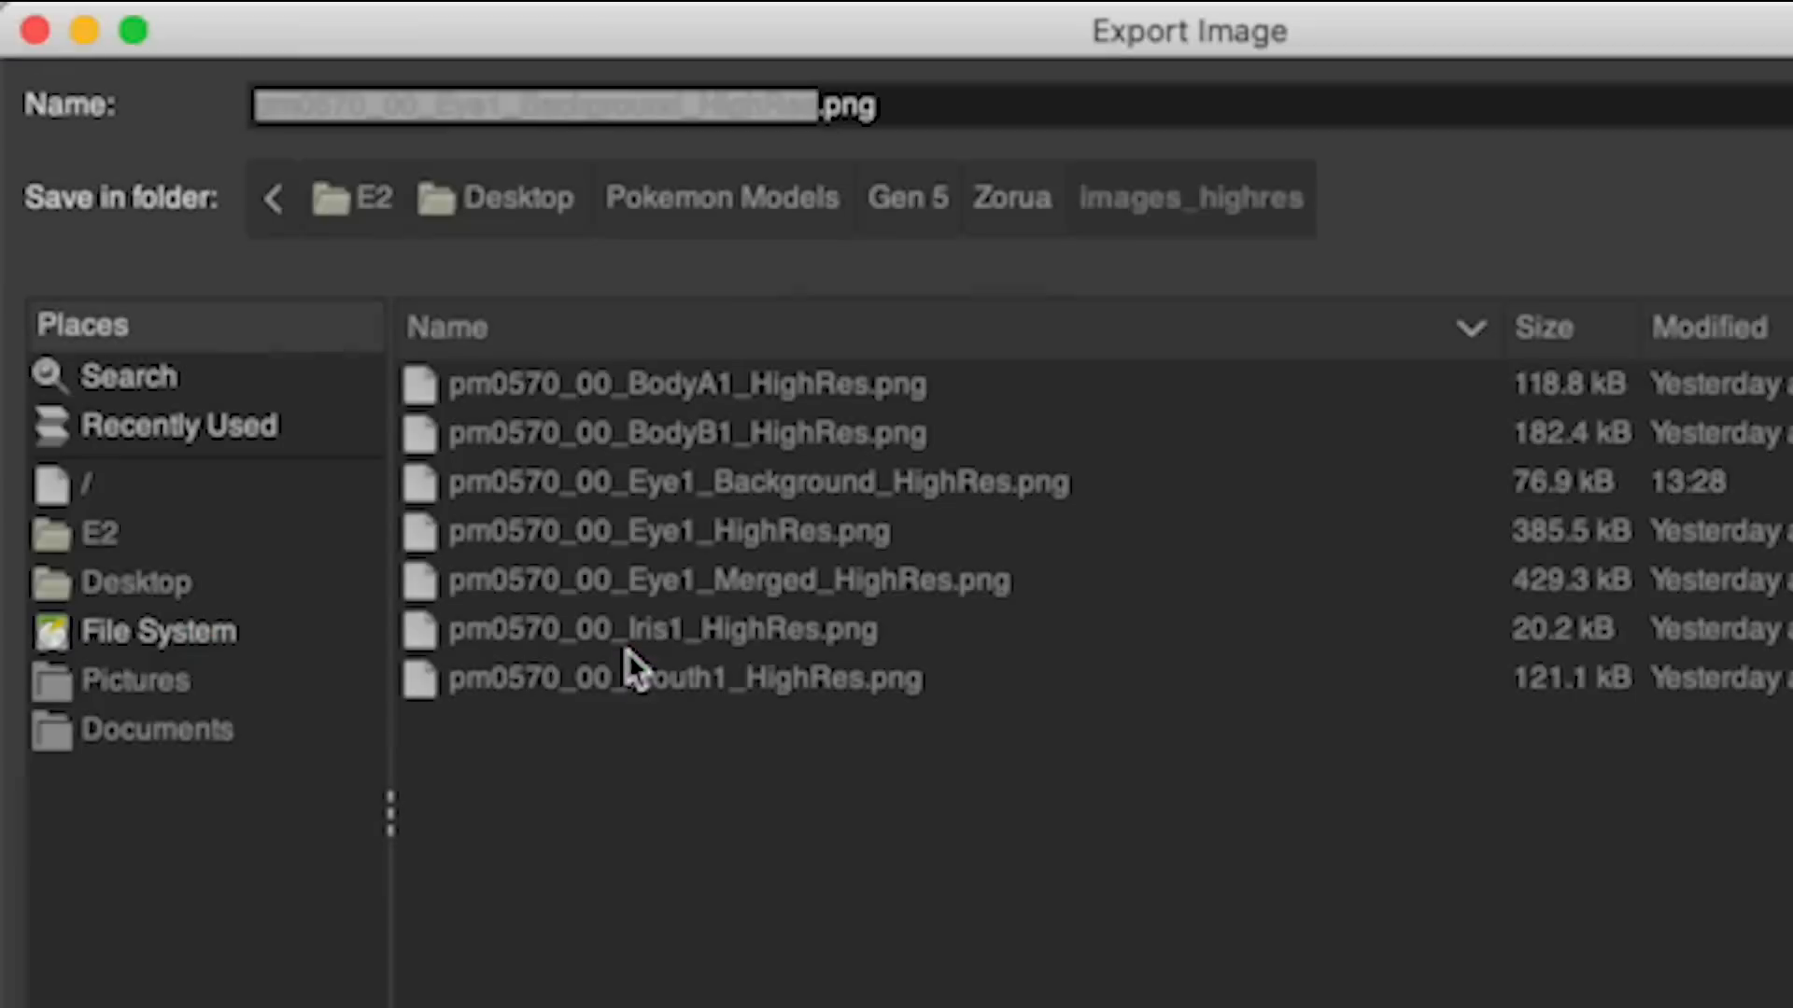
left_click_drag(521, 104, 696, 104)
type("Alphaless_HighRes.png")
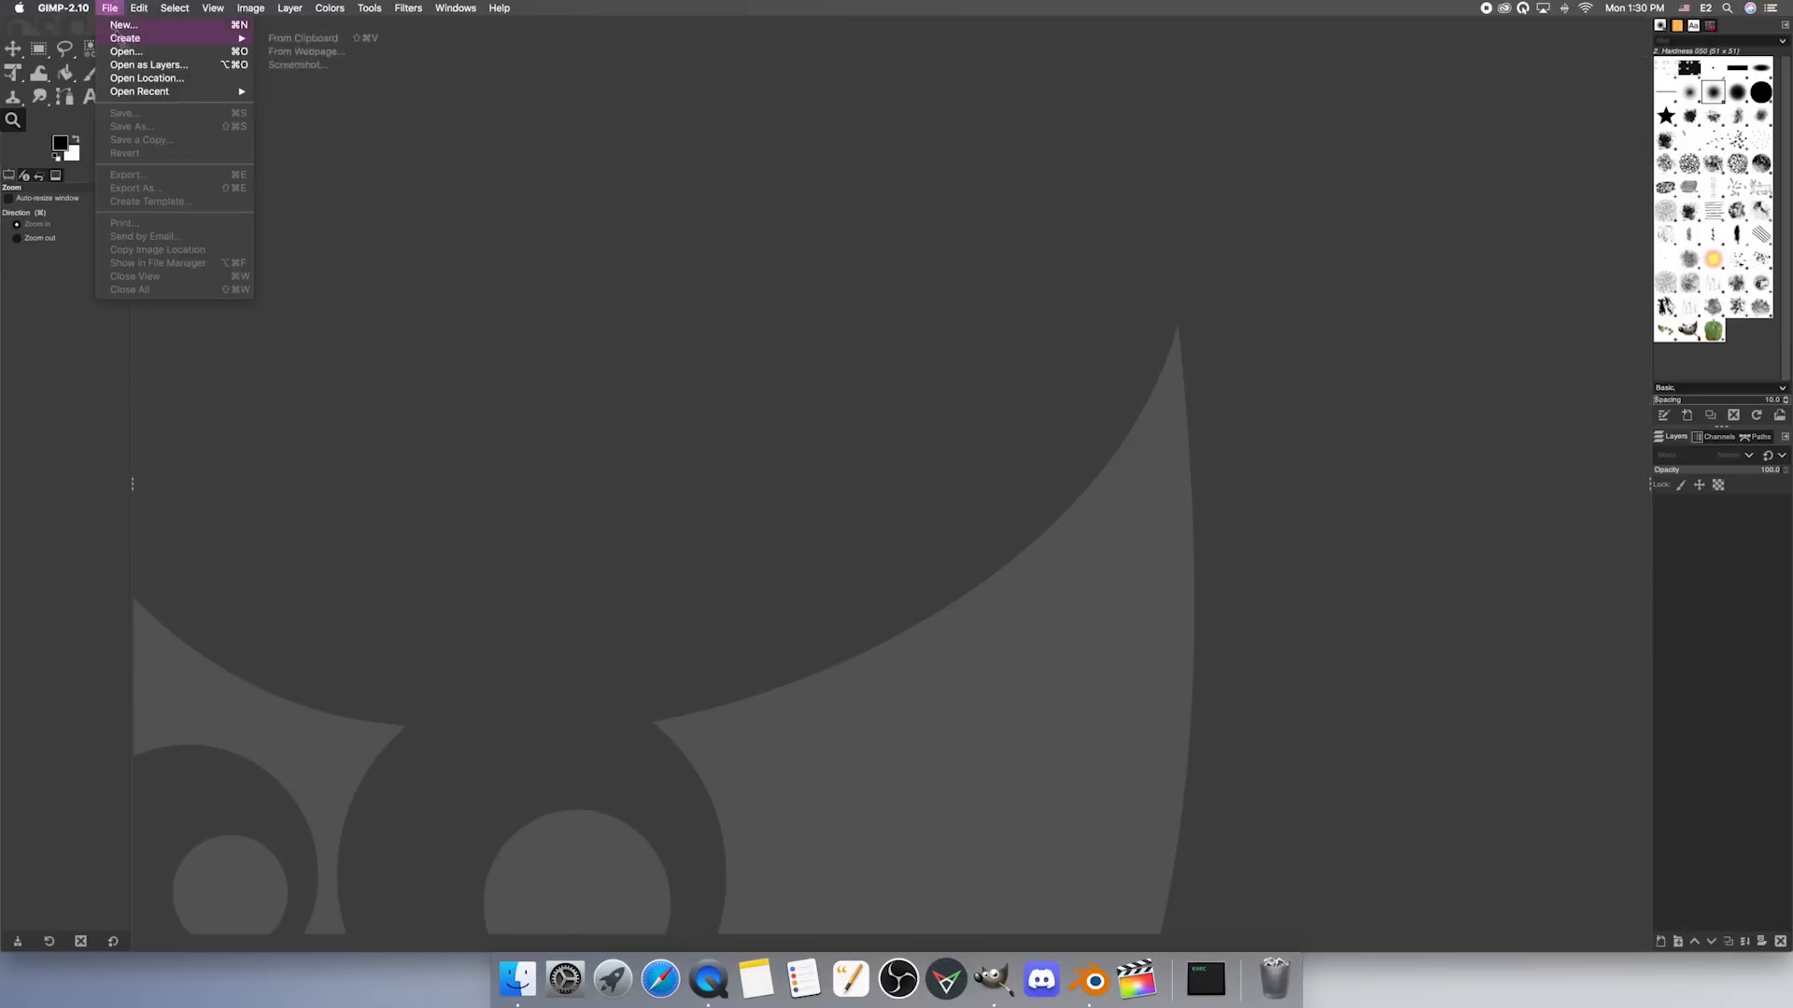
Step: Open pm0570_00_Eye1_Merged_HighRes.png and add the pm0570_00_Iris1 image to it as a layer
left_click(159, 37)
left_click(663, 438)
left_click(234, 15)
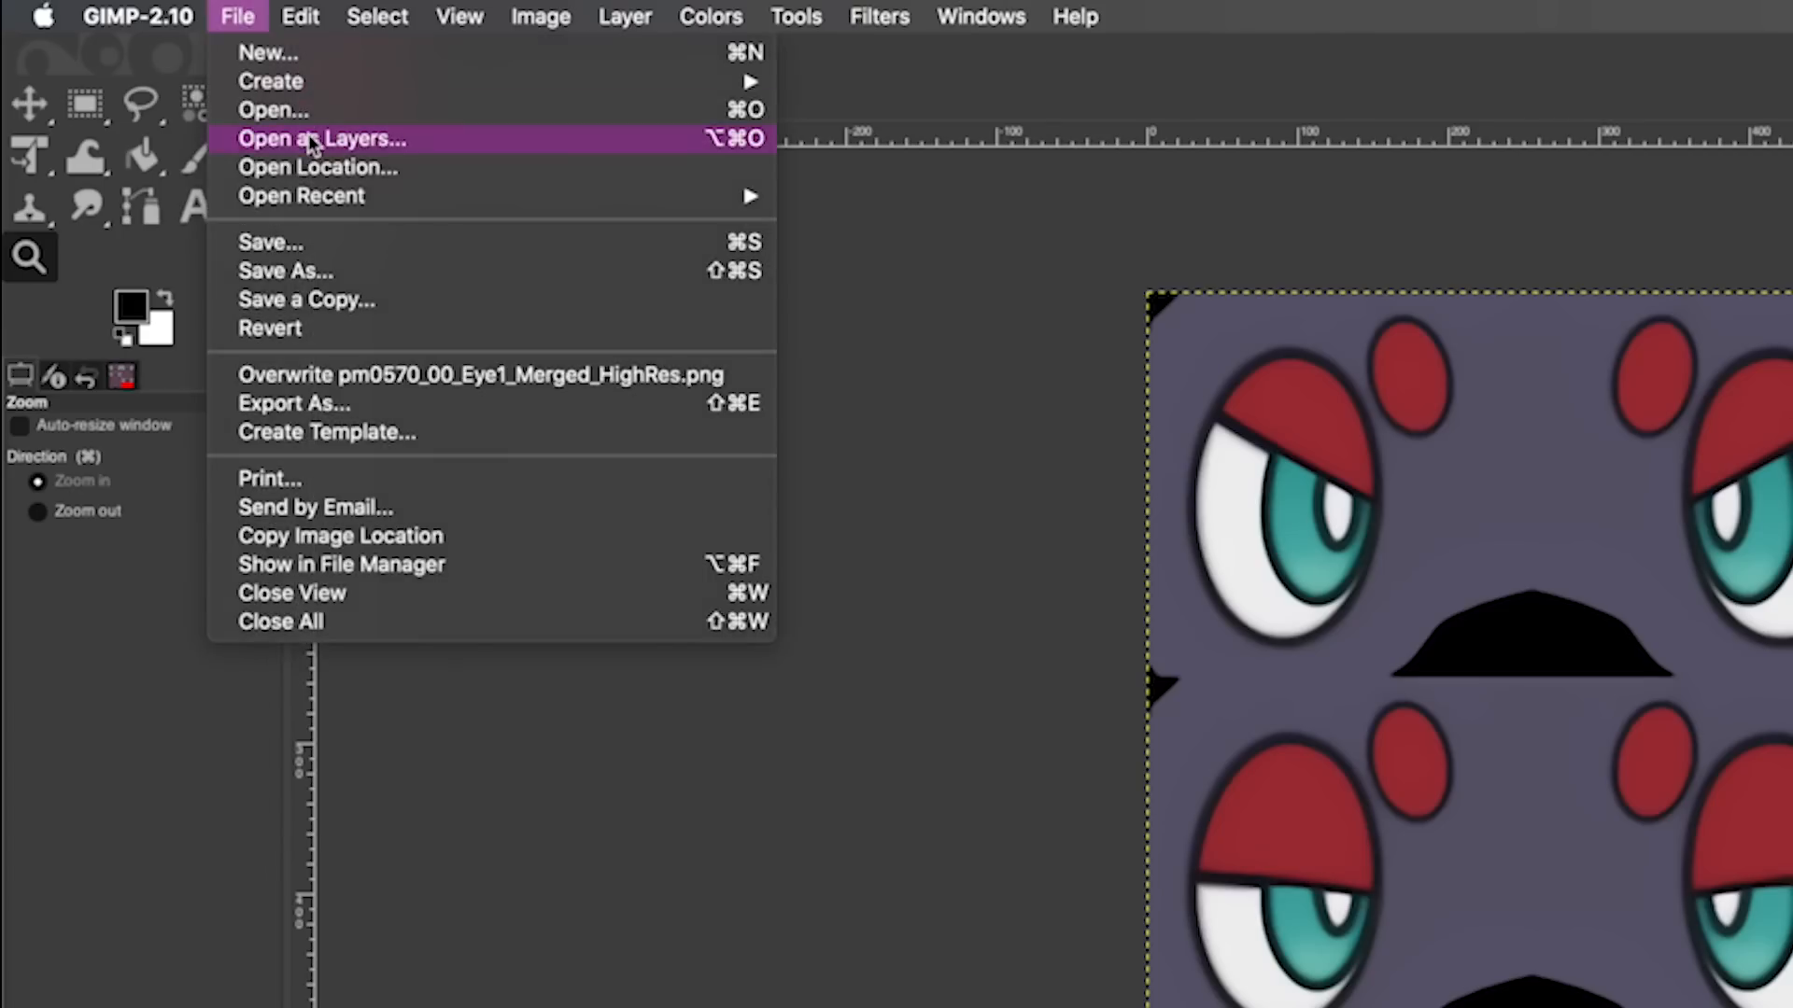
left_click(311, 141)
double_click(374, 376)
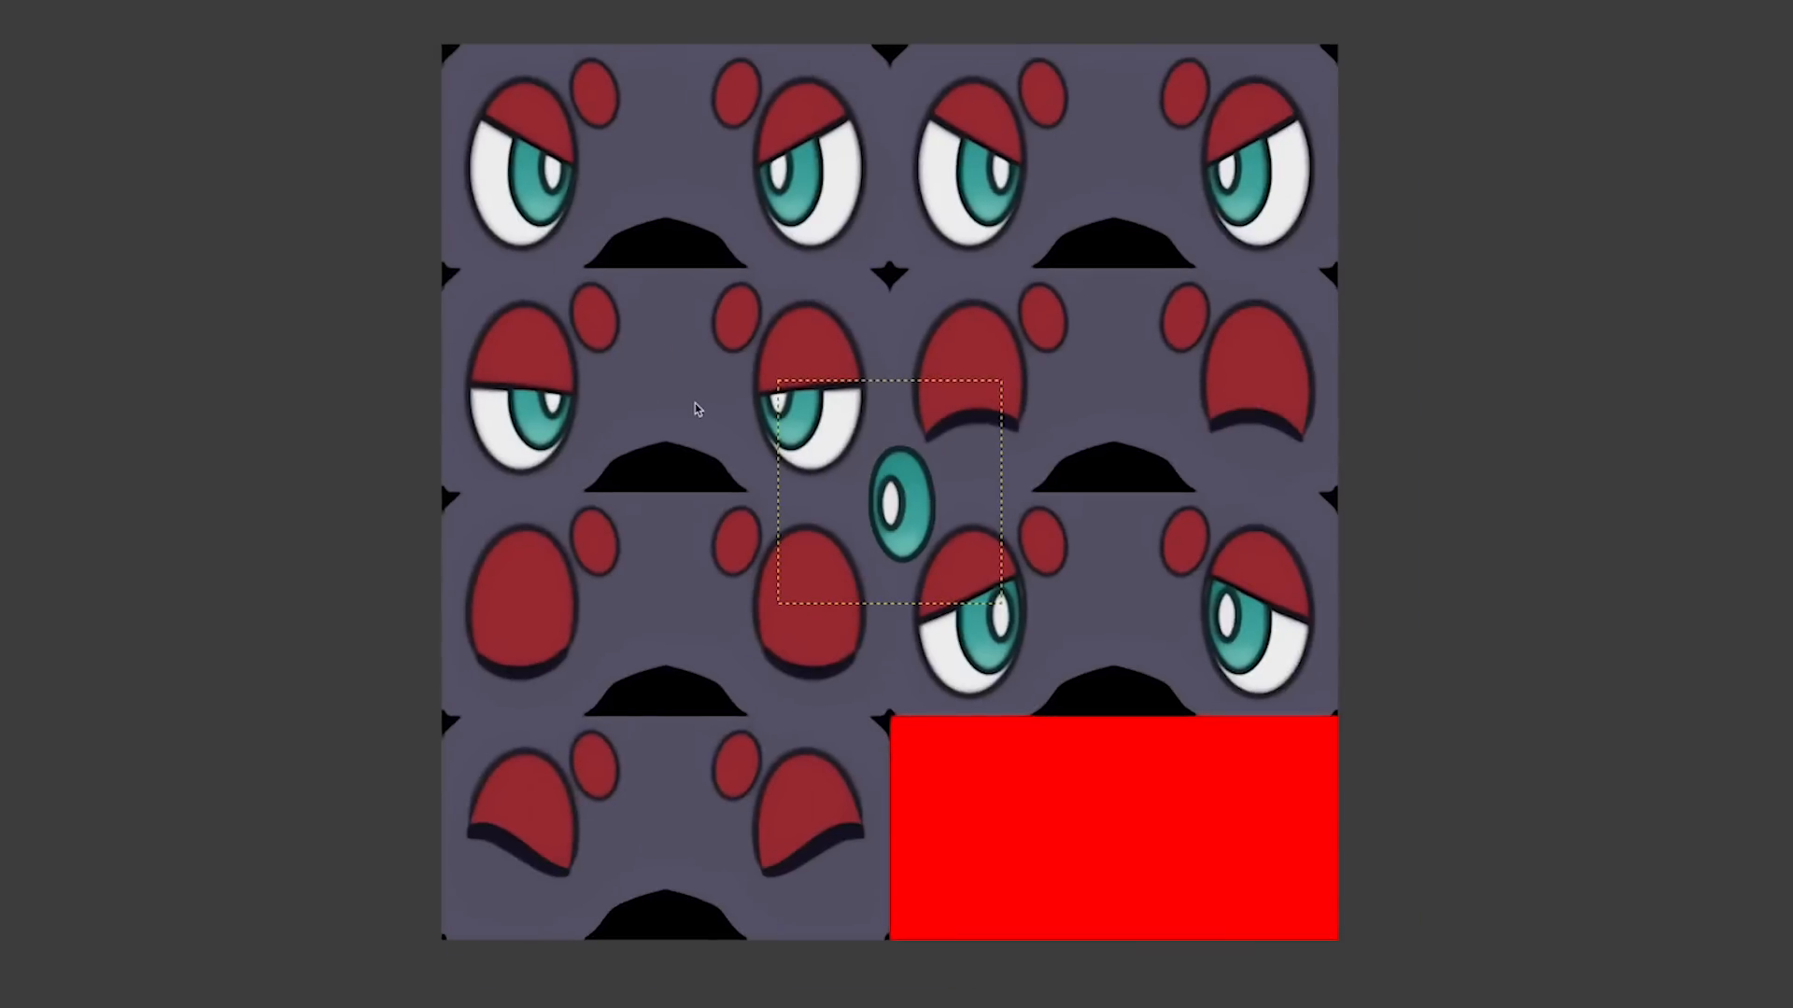
Step: Align the iris layer at 50% opacity with the right-hand iris of the top-left expression and duplicate the layer
left_click_drag(730, 743, 912, 252)
right_click(1141, 319)
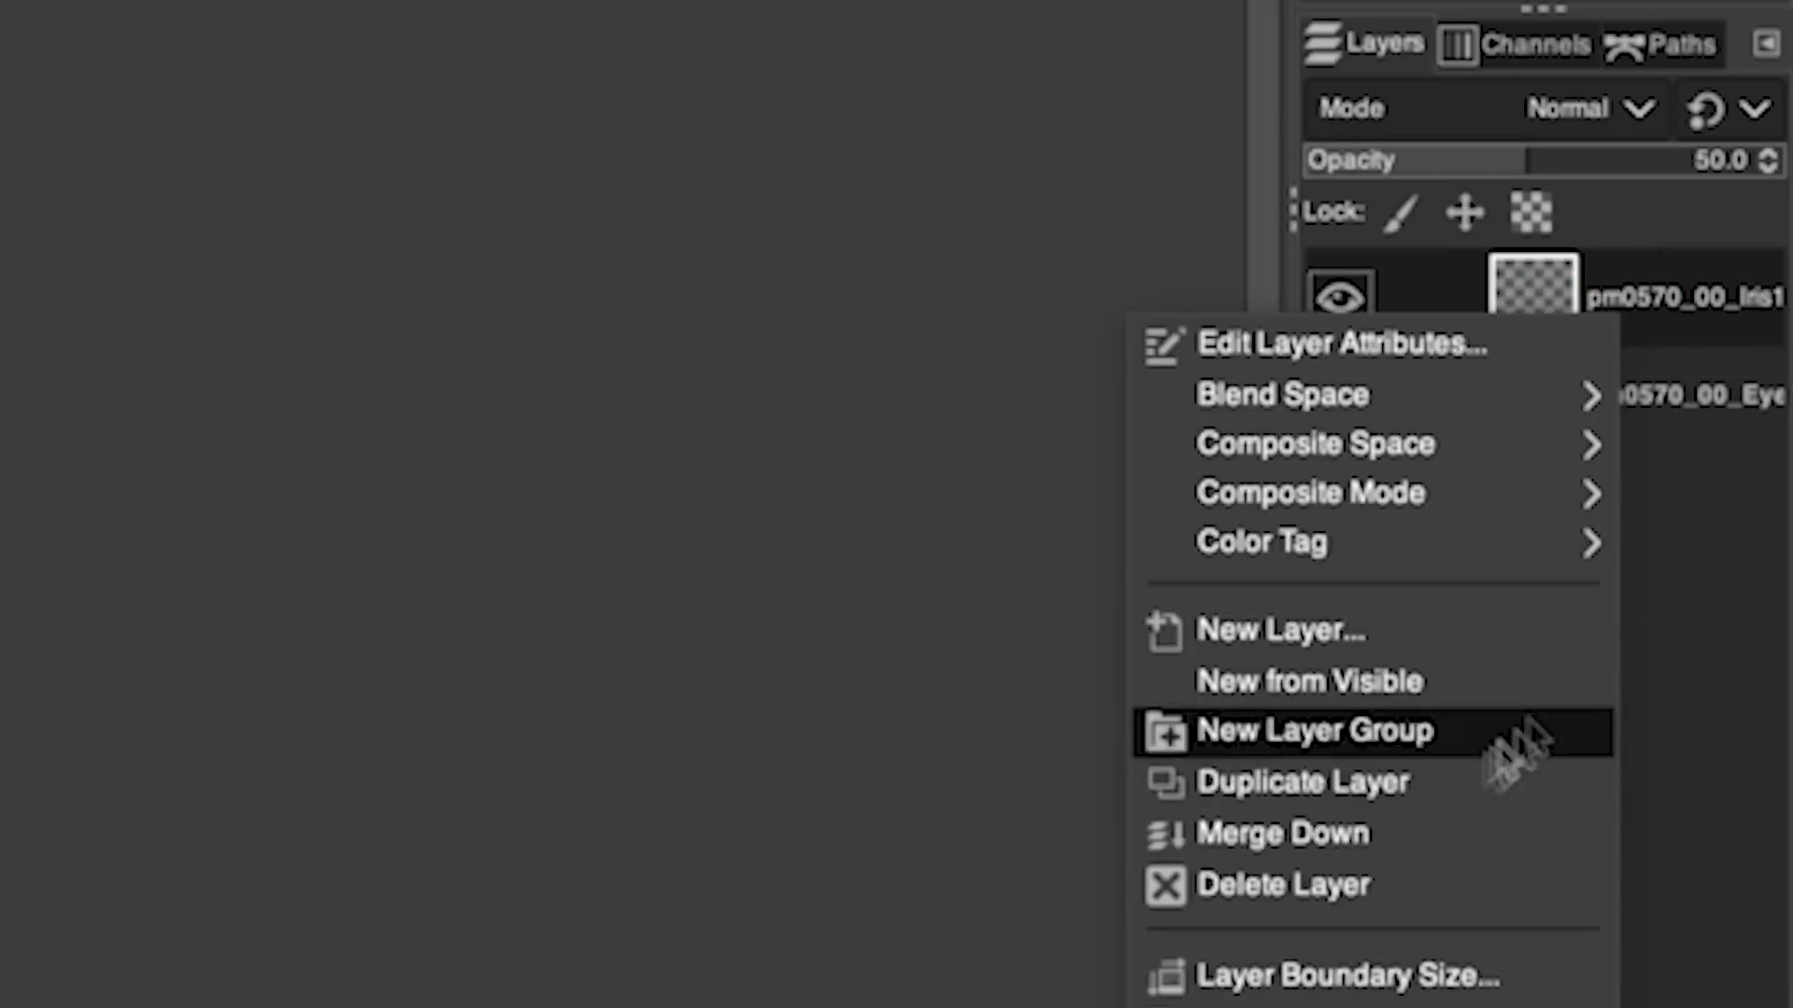
left_click(1456, 781)
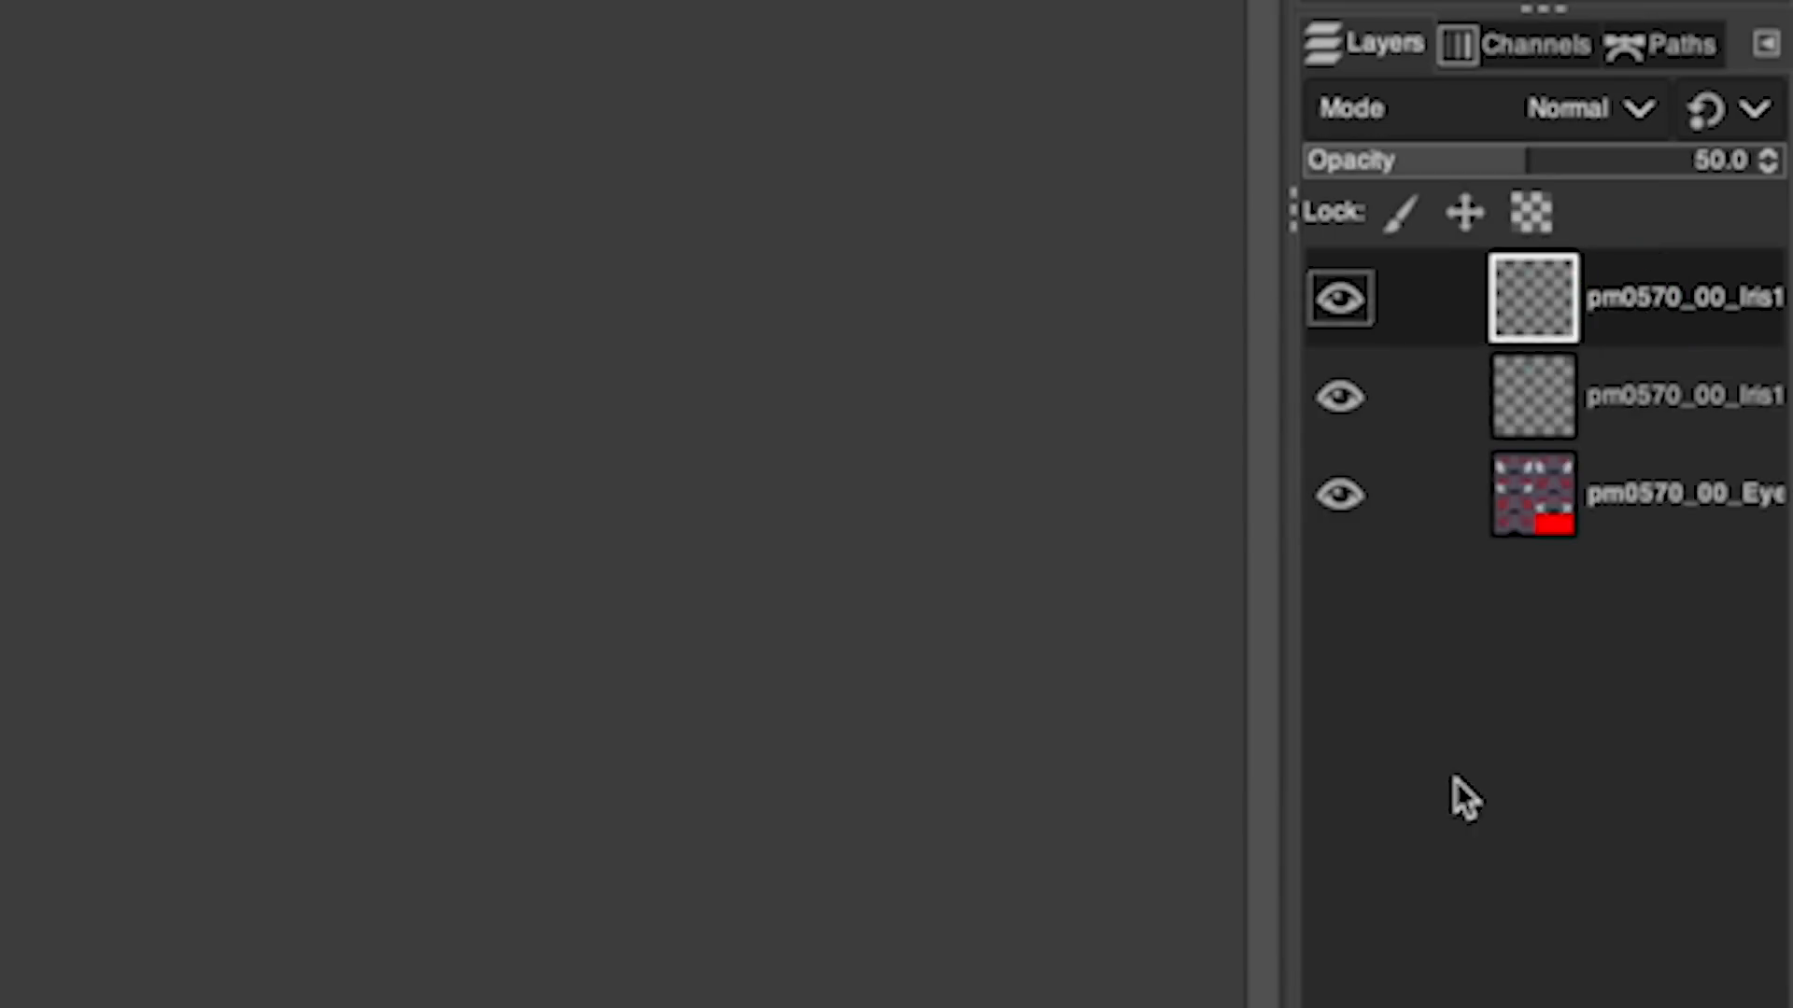
Step: Flip the duplicated iris layer horizontally and align it with the left-hand iris of the top-left expression
left_click(147, 20)
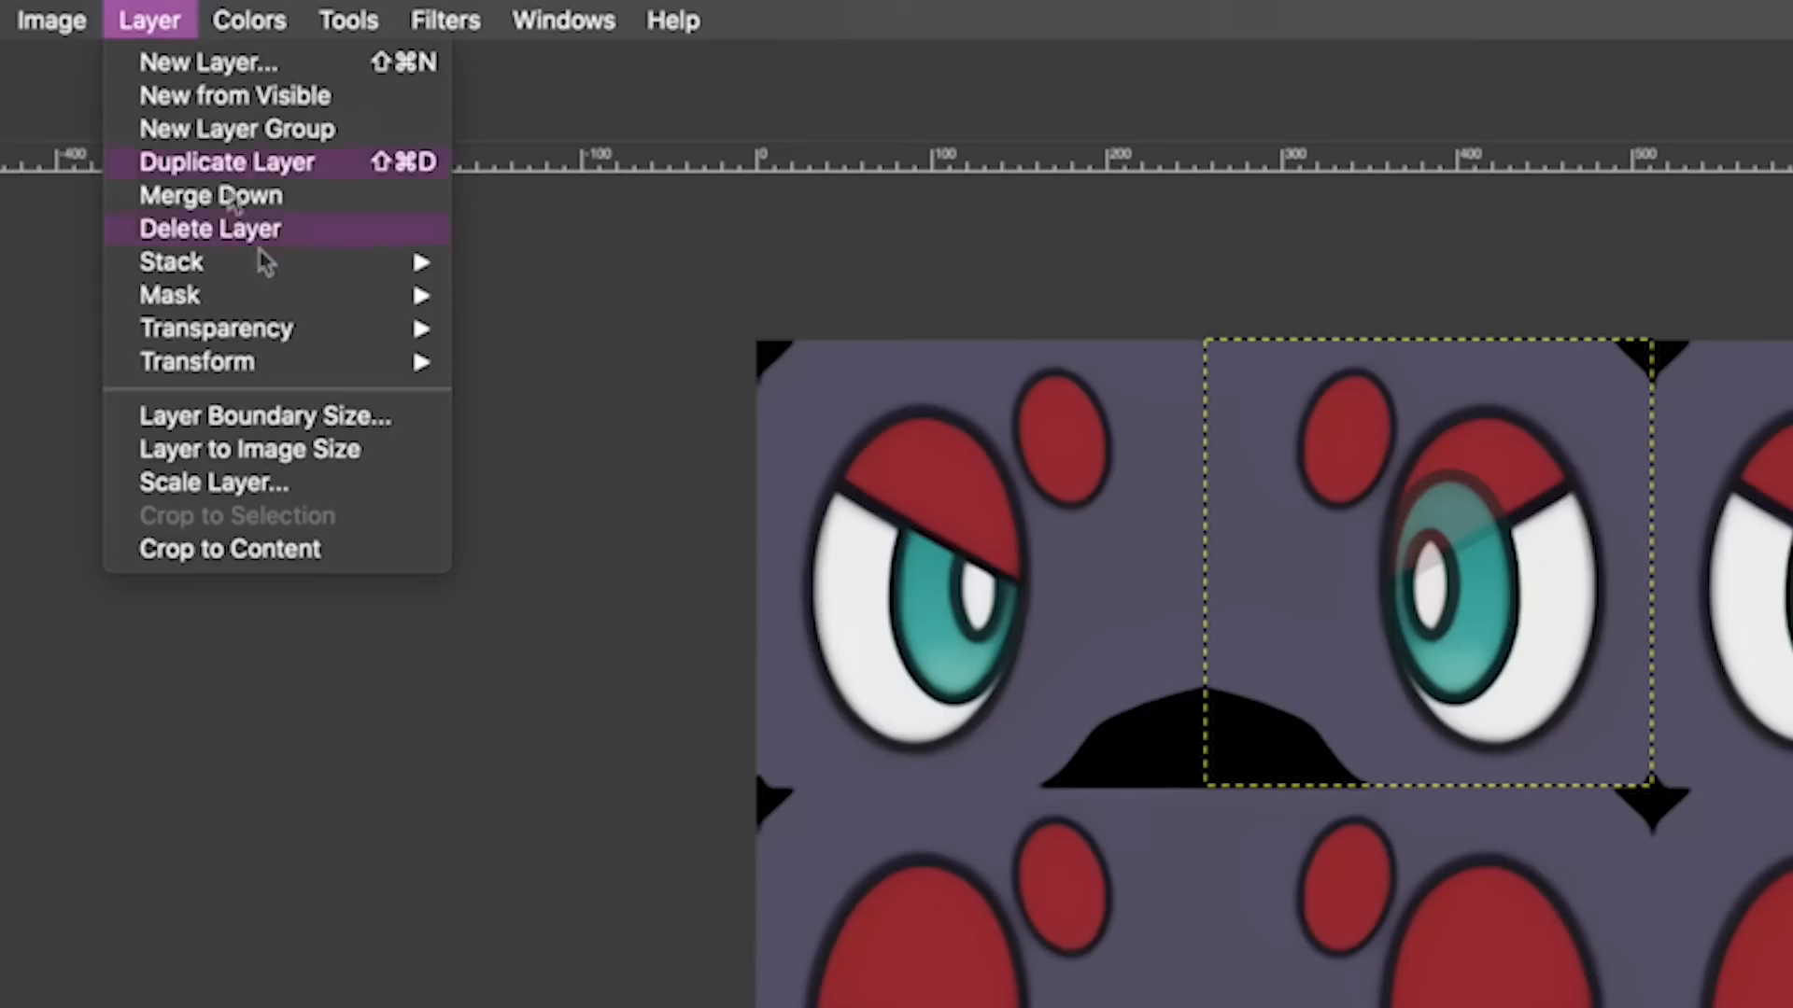
mouse_move(281, 362)
left_click(504, 364)
left_click_drag(1390, 654, 949, 672)
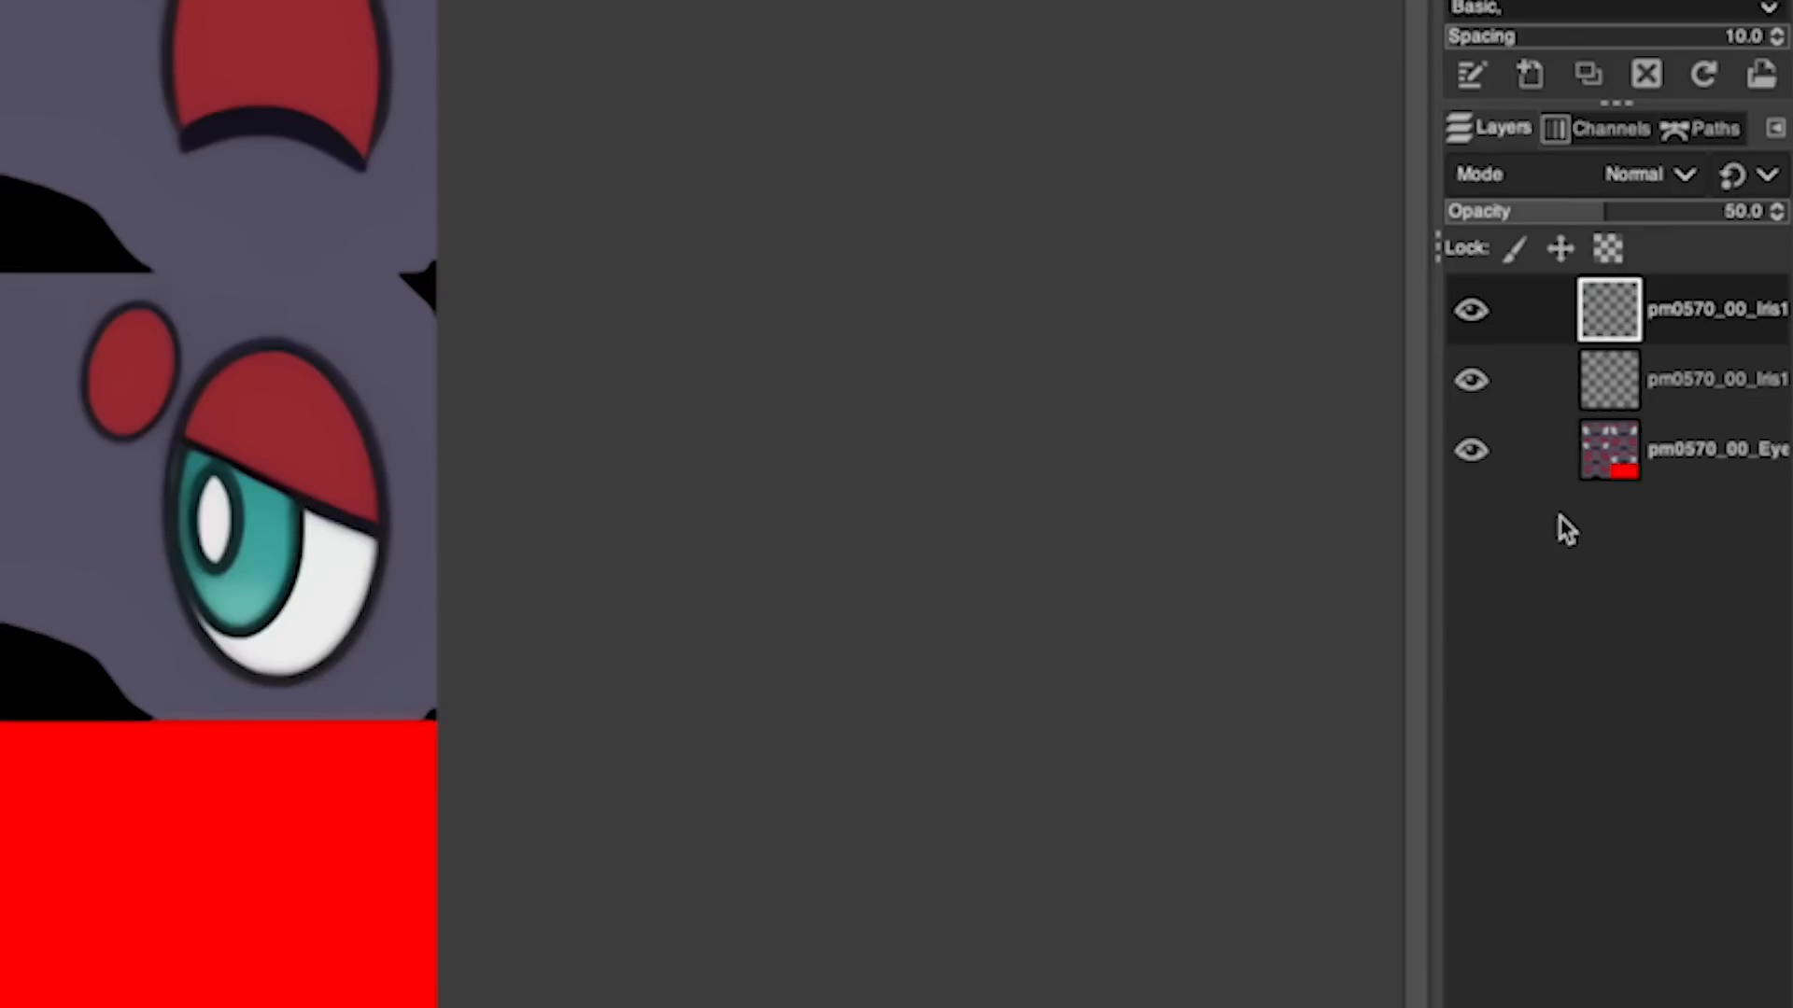
Step: Hide the merged eye layer and export both irises as pm0570_00_Iris1_Pair_HighRes.png
left_click(1477, 450)
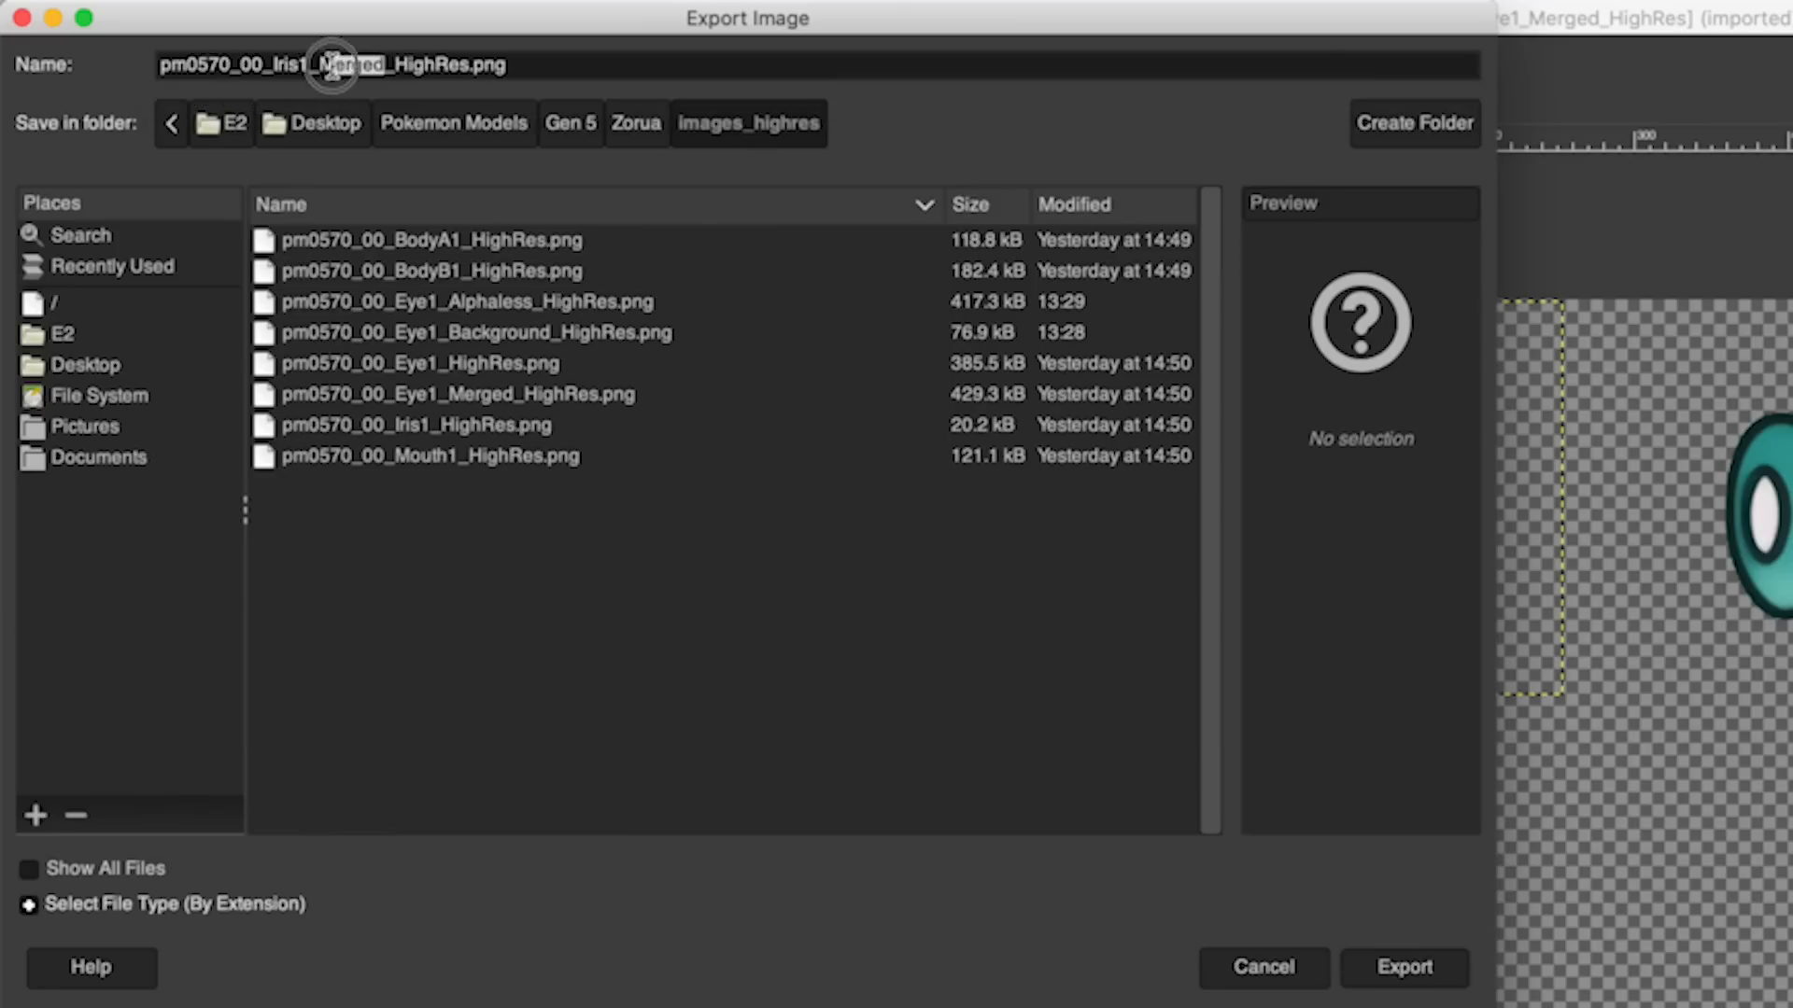
left_click_drag(332, 60, 459, 90)
type("Pair")
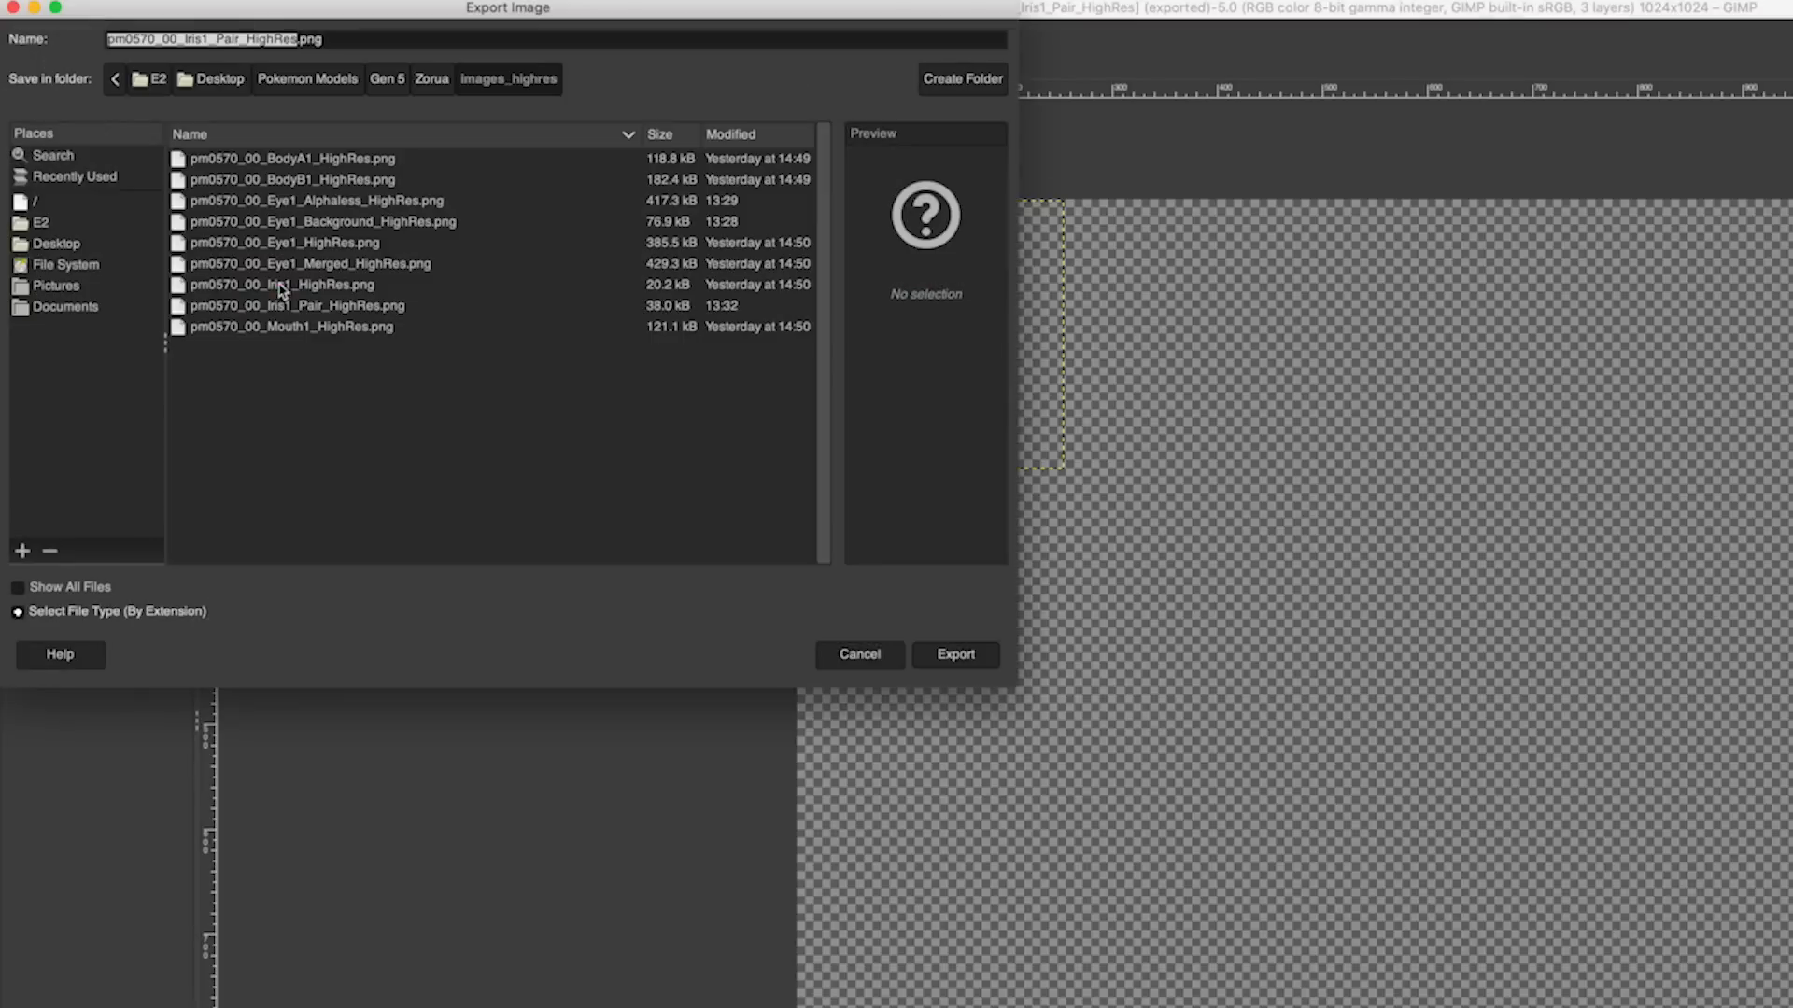
Step: Export a single iris as pm0570_00_RIris1_HighRes.png and open another export
left_click(273, 38)
key("BackSpace")
key("BackSpace")
key("BackSpace")
key("BackSpace")
key("BackSpace")
left_click(186, 38)
type("RIris1_HighRes.png")
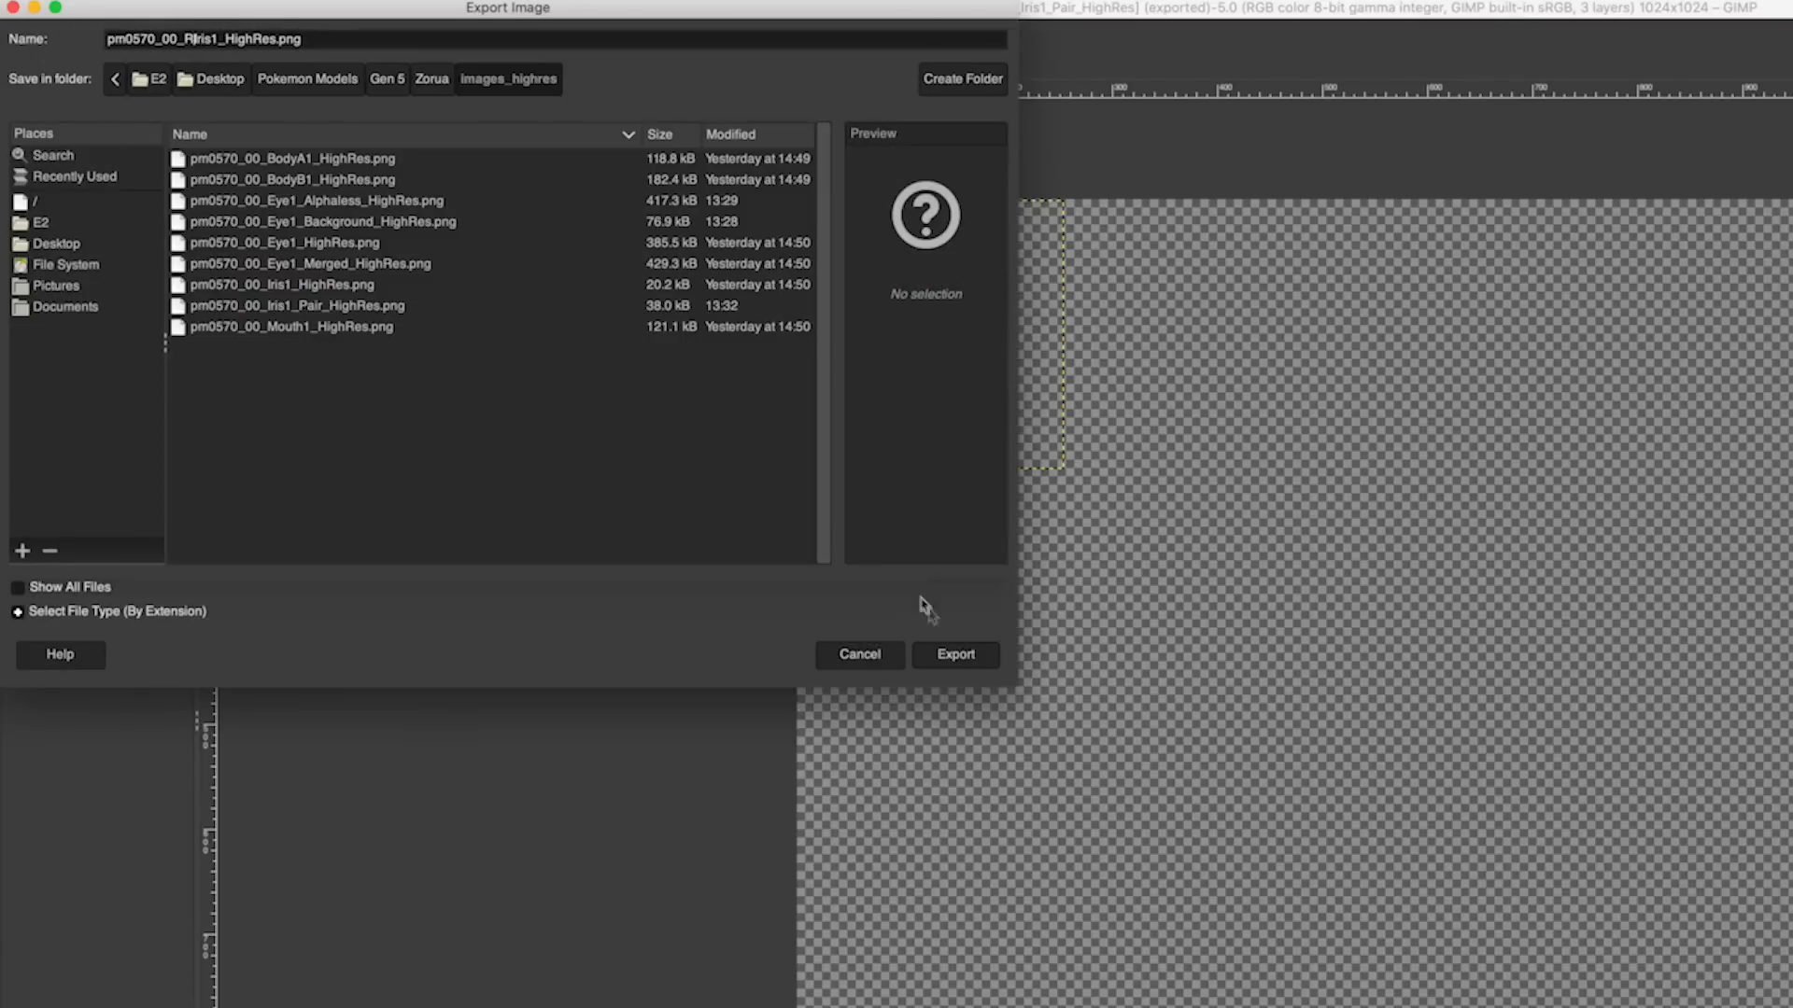
left_click(955, 654)
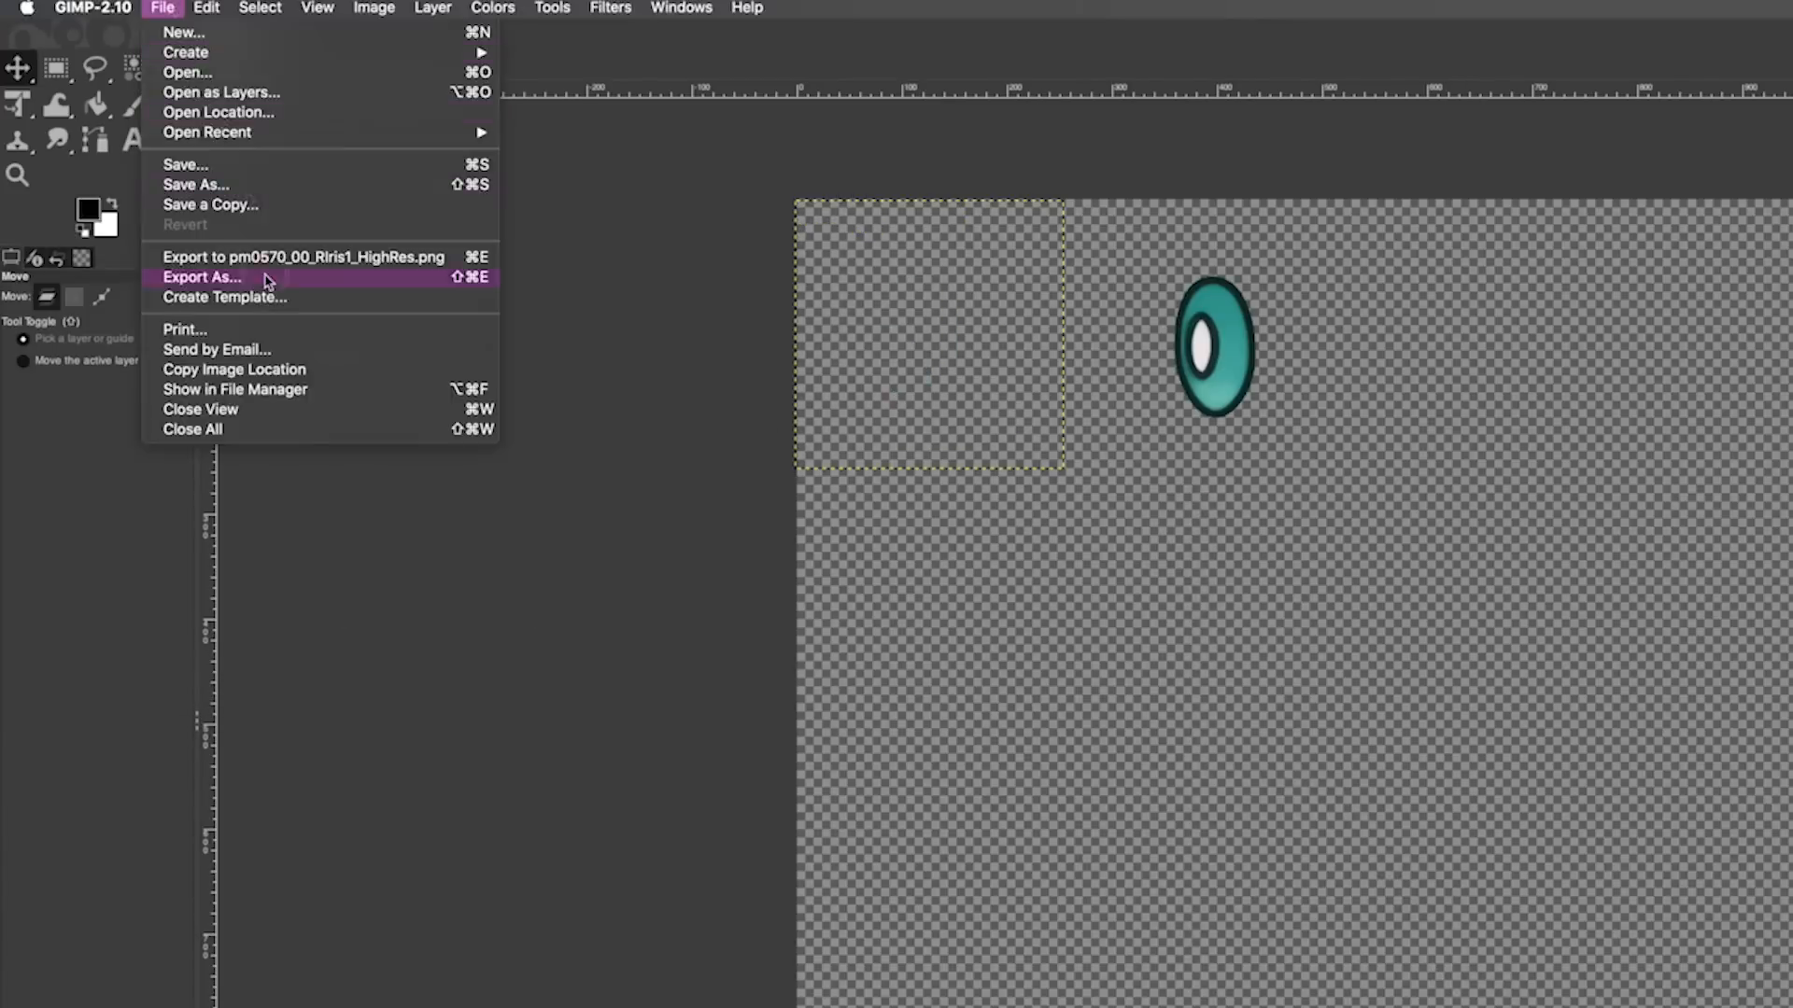
left_click(268, 276)
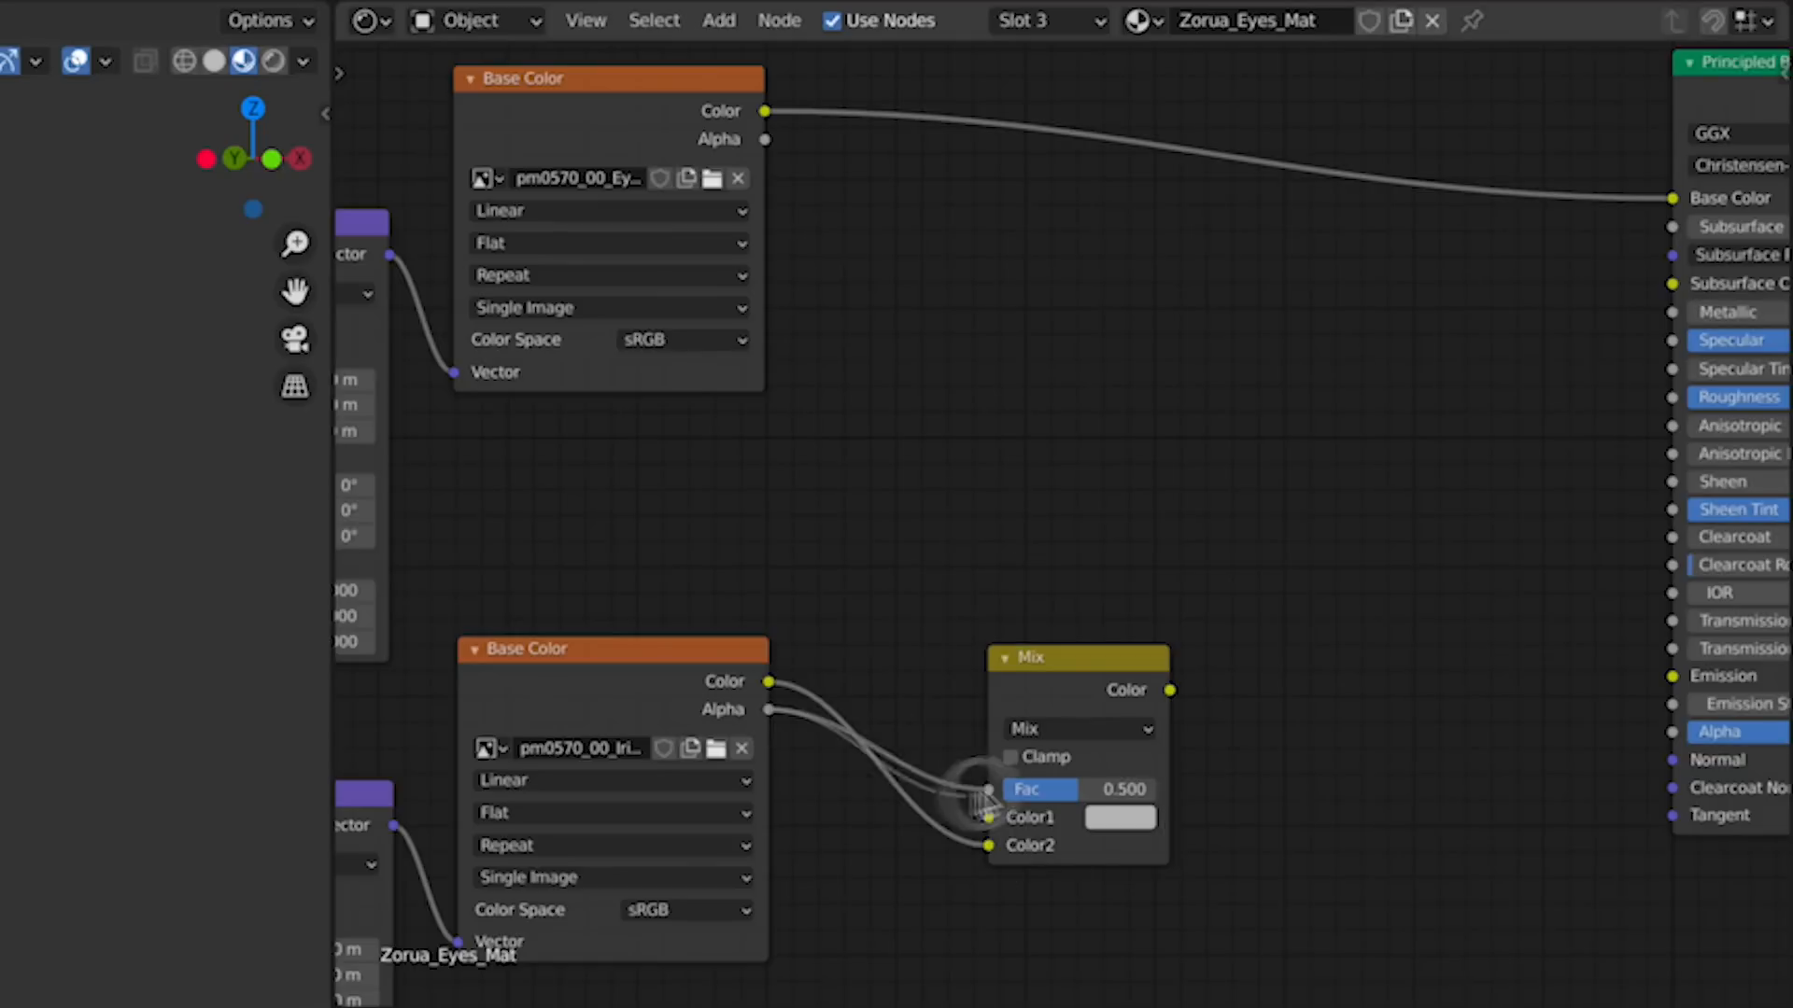
Step: In Blender, link the eye texture's Color to the iris Mix node's Color1 and duplicate the Mix node
left_click_drag(1046, 672, 993, 557)
left_click_drag(766, 111, 937, 705)
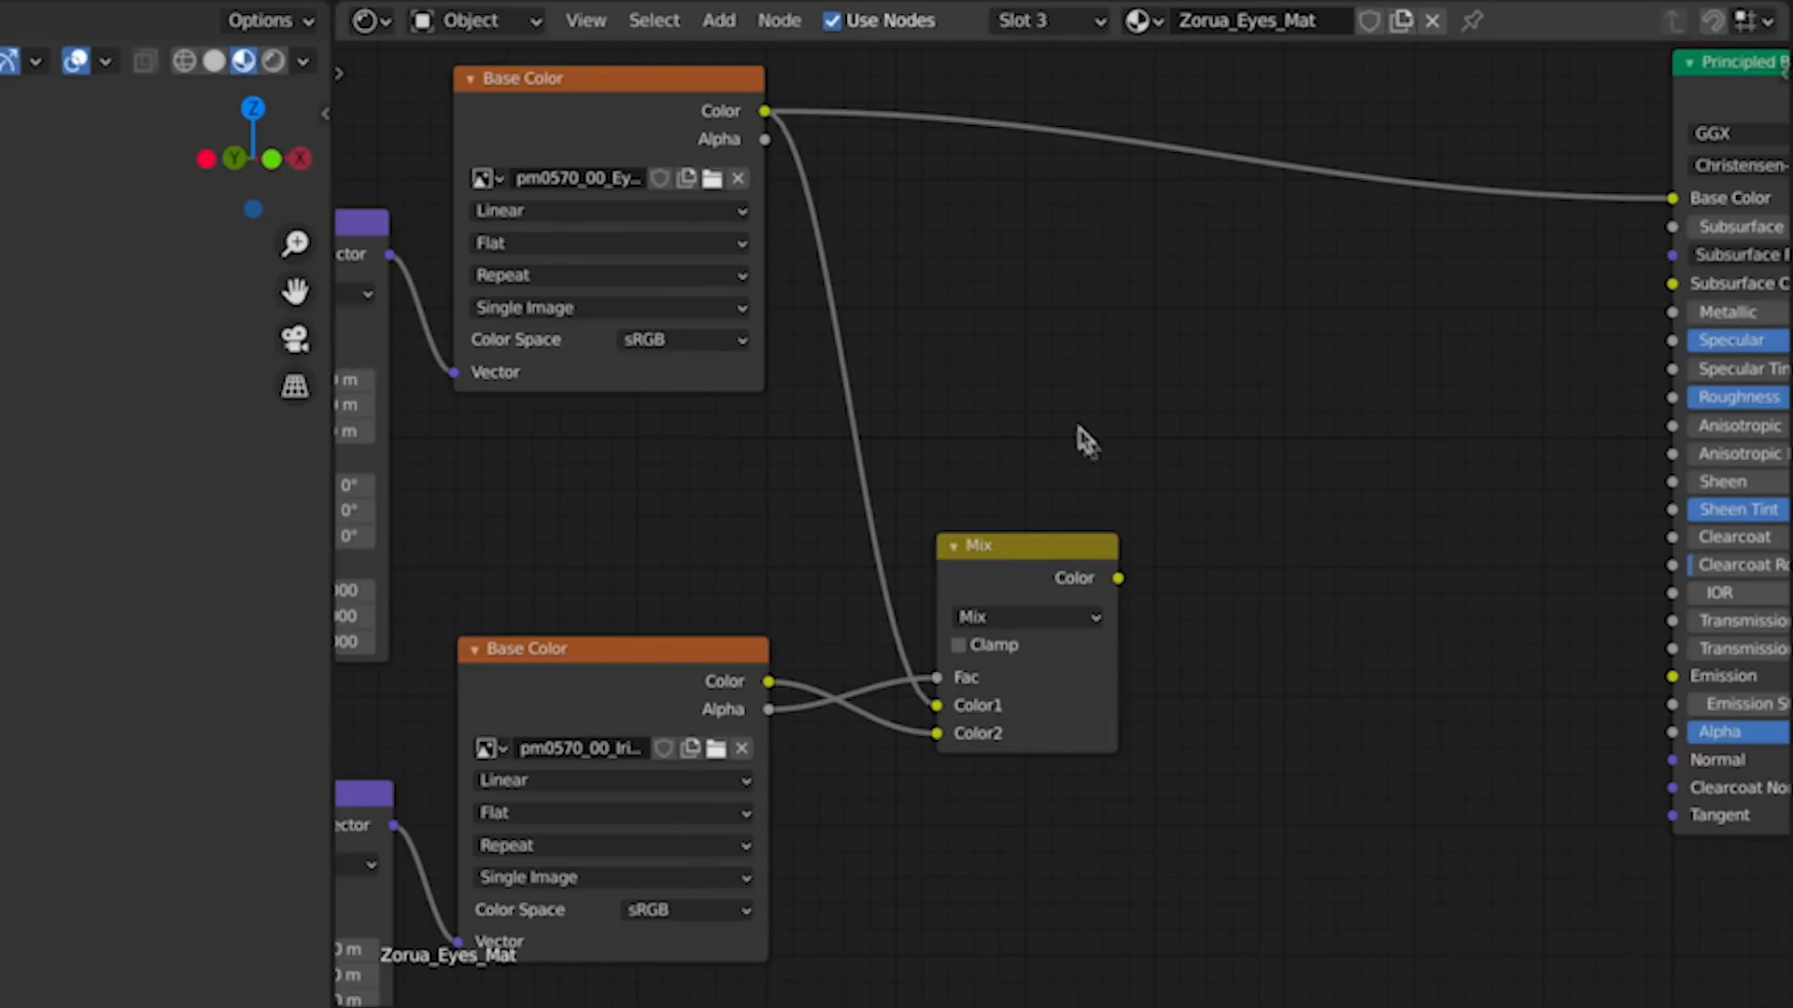
key("Home")
key("shift+d")
left_click(1372, 306)
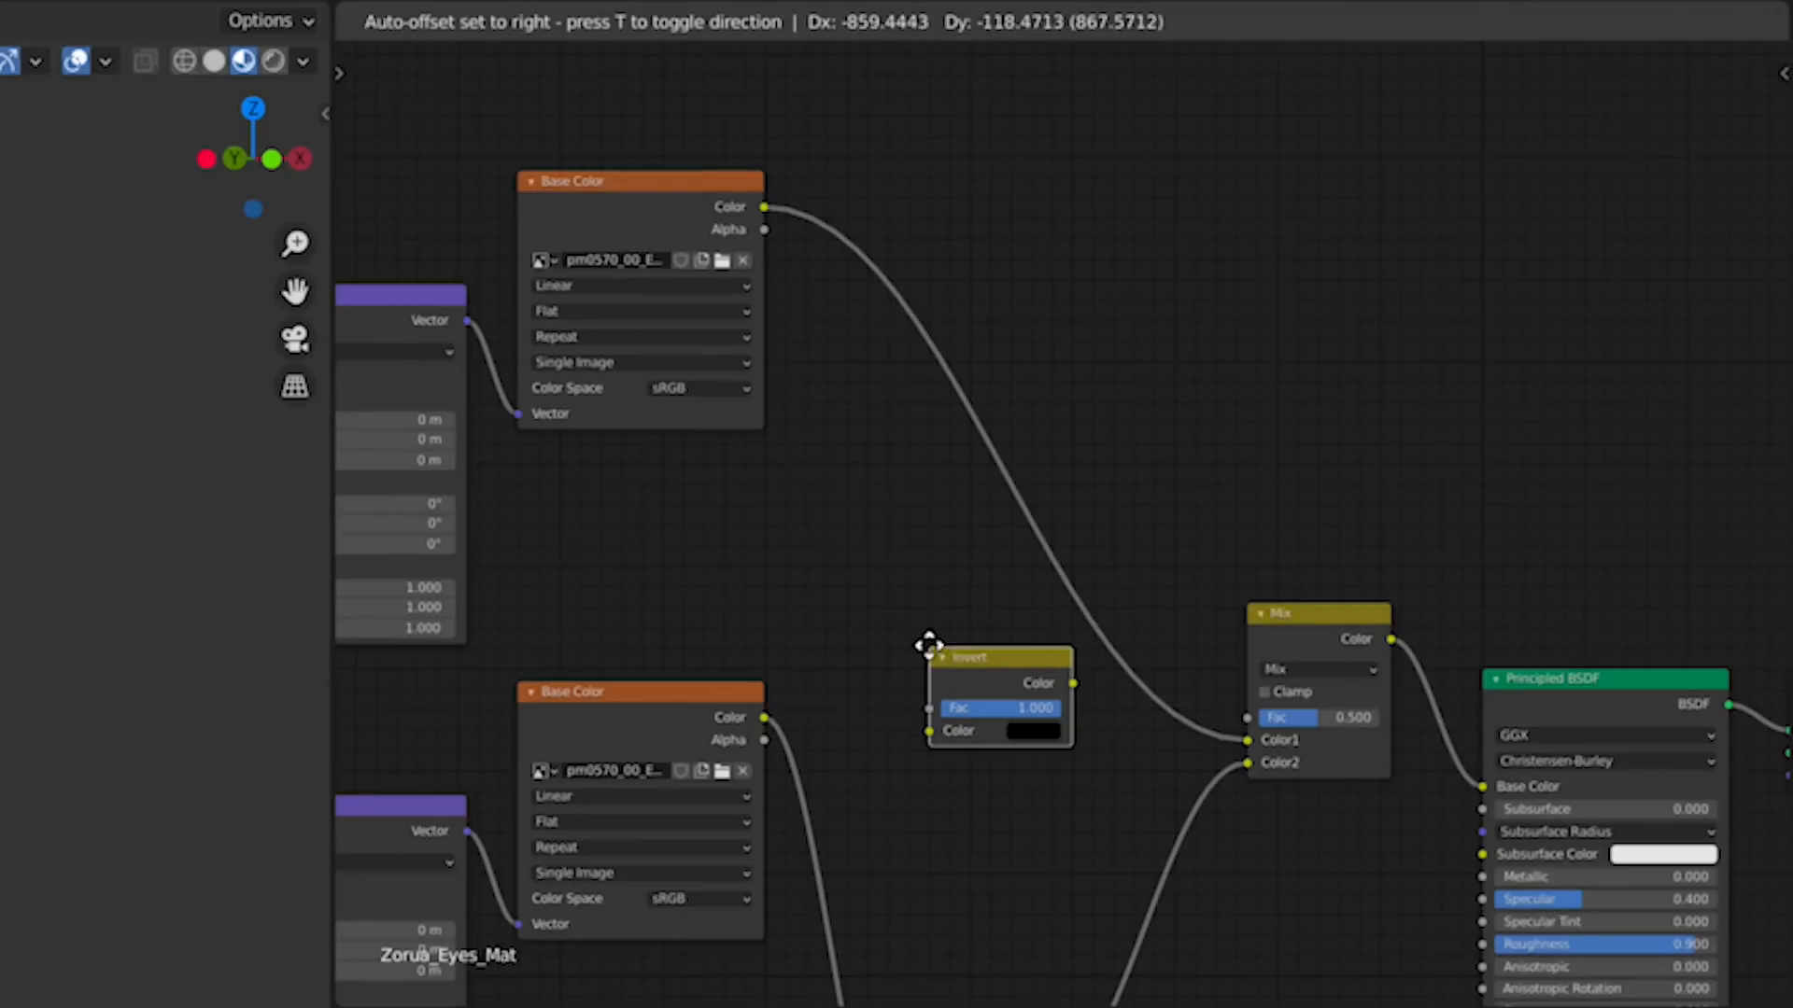
Step: Place an Invert node and route the top eye texture's Alpha through it into the final Mix node's Fac
left_click(928, 640)
left_click_drag(767, 233, 935, 737)
left_click_drag(1073, 682, 1247, 717)
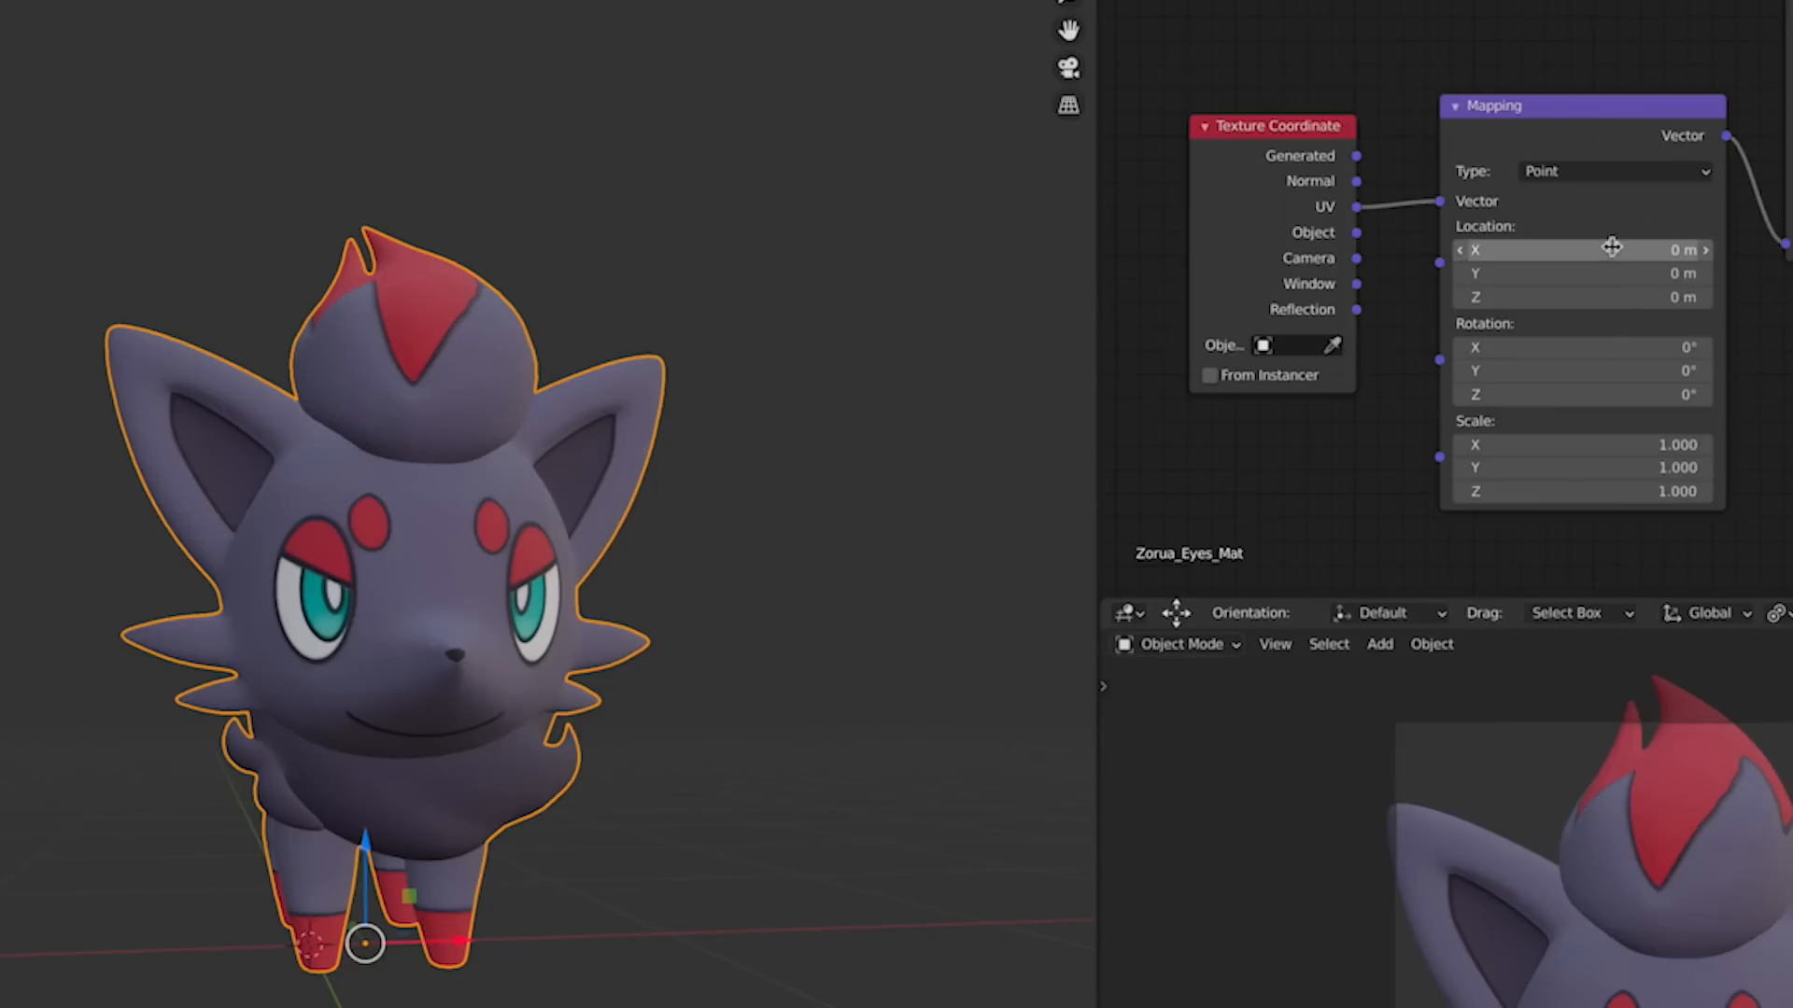
Step: Test shifting the Mapping node's location on Zorua's eyes, and undo the shift
left_click_drag(1588, 250, 1619, 273)
key("ctrl+z")
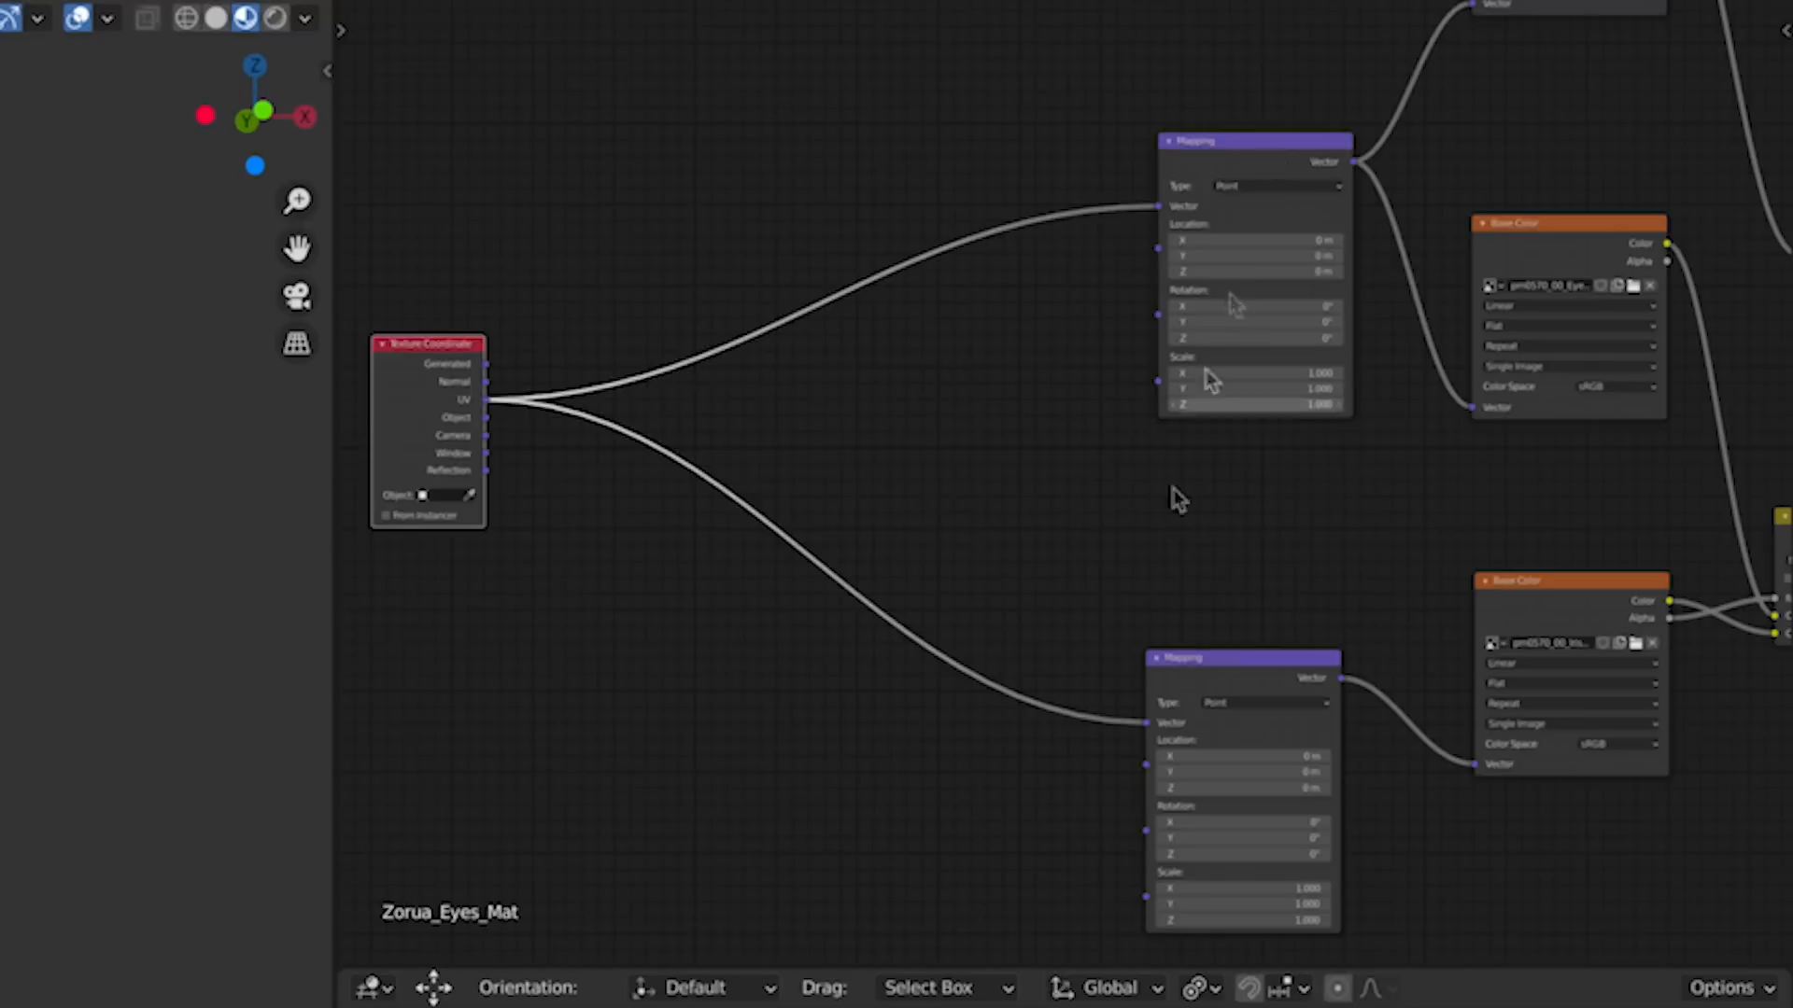
Step: Duplicate the upper and lower Mapping nodes and place each copy between the Texture Coordinate node and its original
left_click(1272, 288)
key("shift+d")
left_click(994, 268)
left_click(1218, 661)
key("shift+d")
left_click(930, 649)
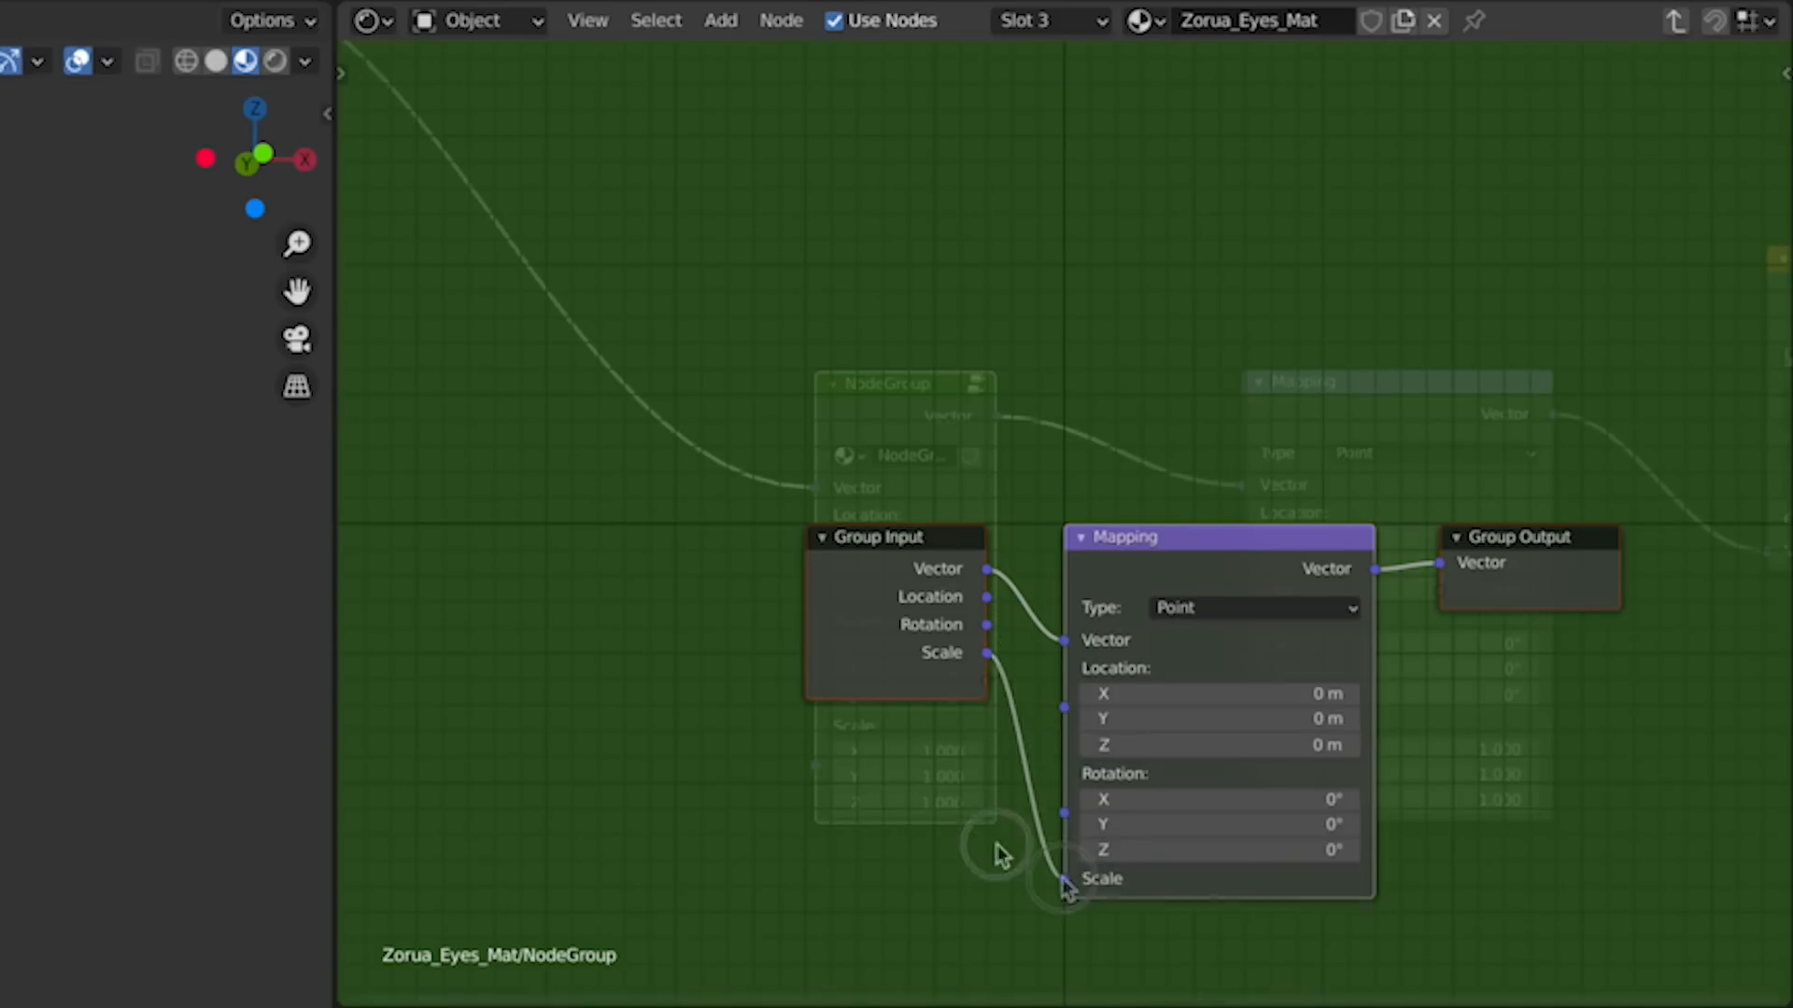
Step: Remove the Location, Rotation and Scale inputs from the Mapping node group, keeping only Vector
key("n")
left_click(1735, 358)
left_click(1734, 358)
left_click(1735, 359)
Step: Rename the upper Mapping node group as ZoruaMaster Eye Control
double_click(977, 393)
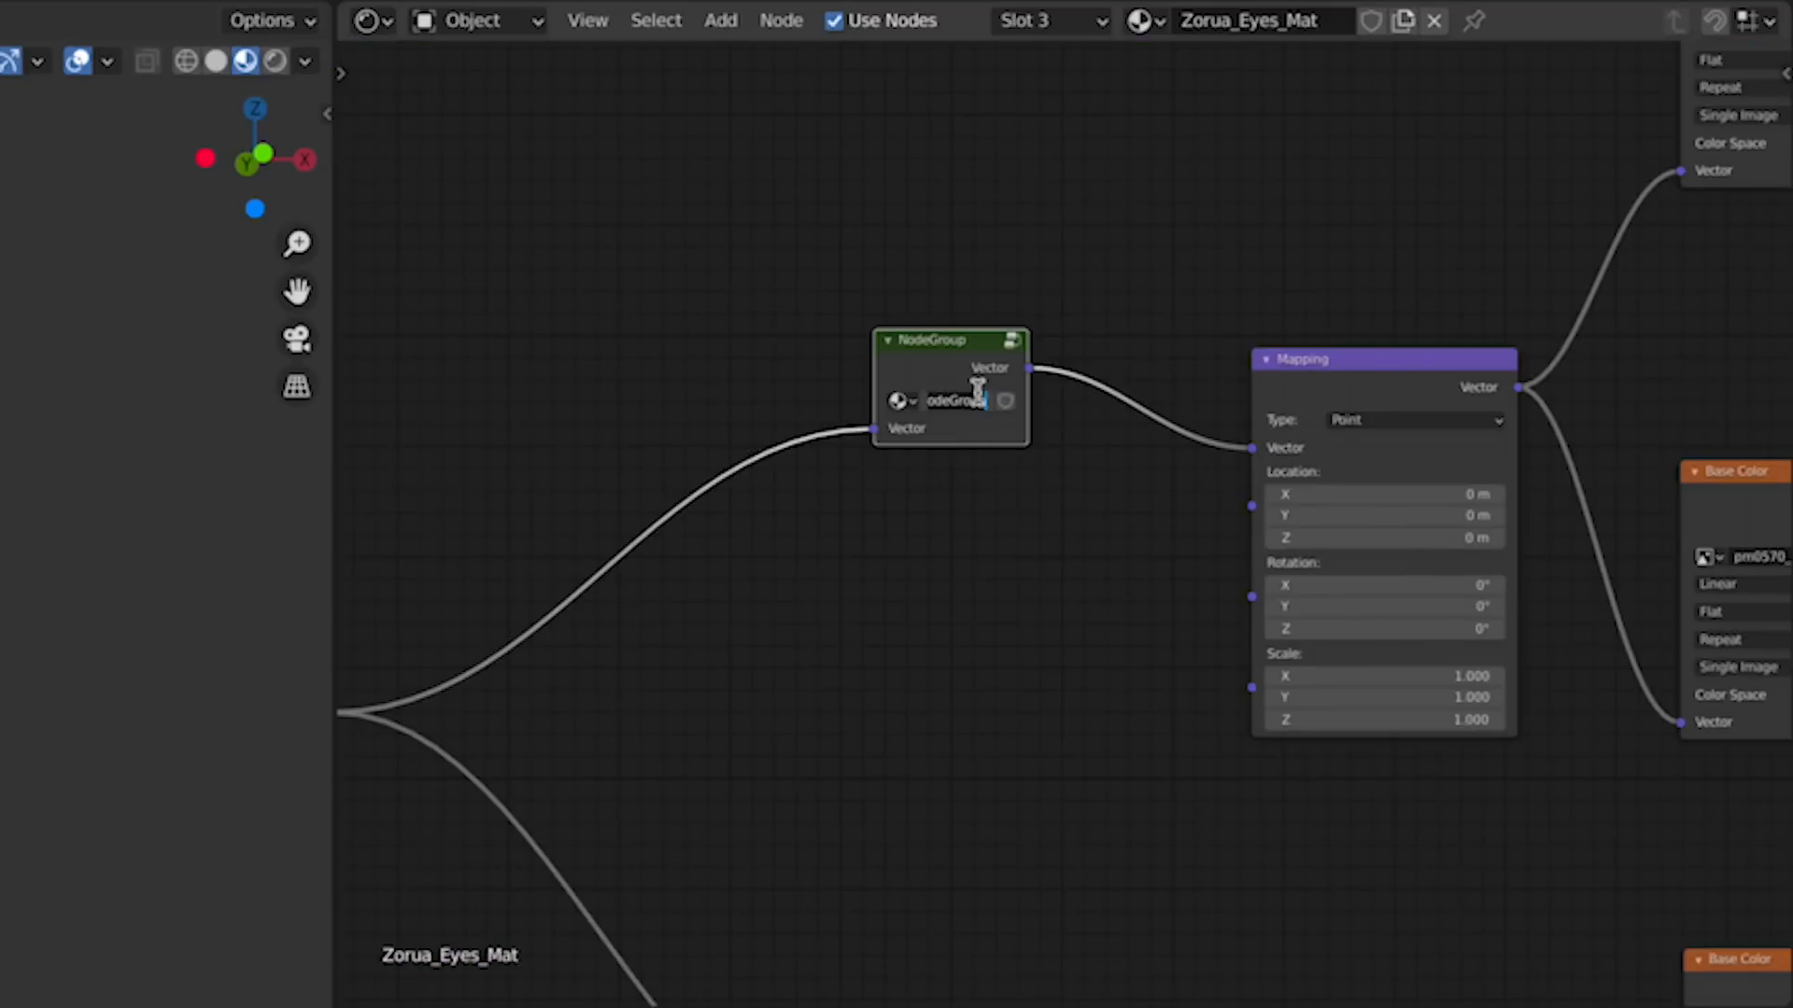
type("ZoruaMaster Eye Control")
key("Return")
left_click_drag(873, 392, 765, 392)
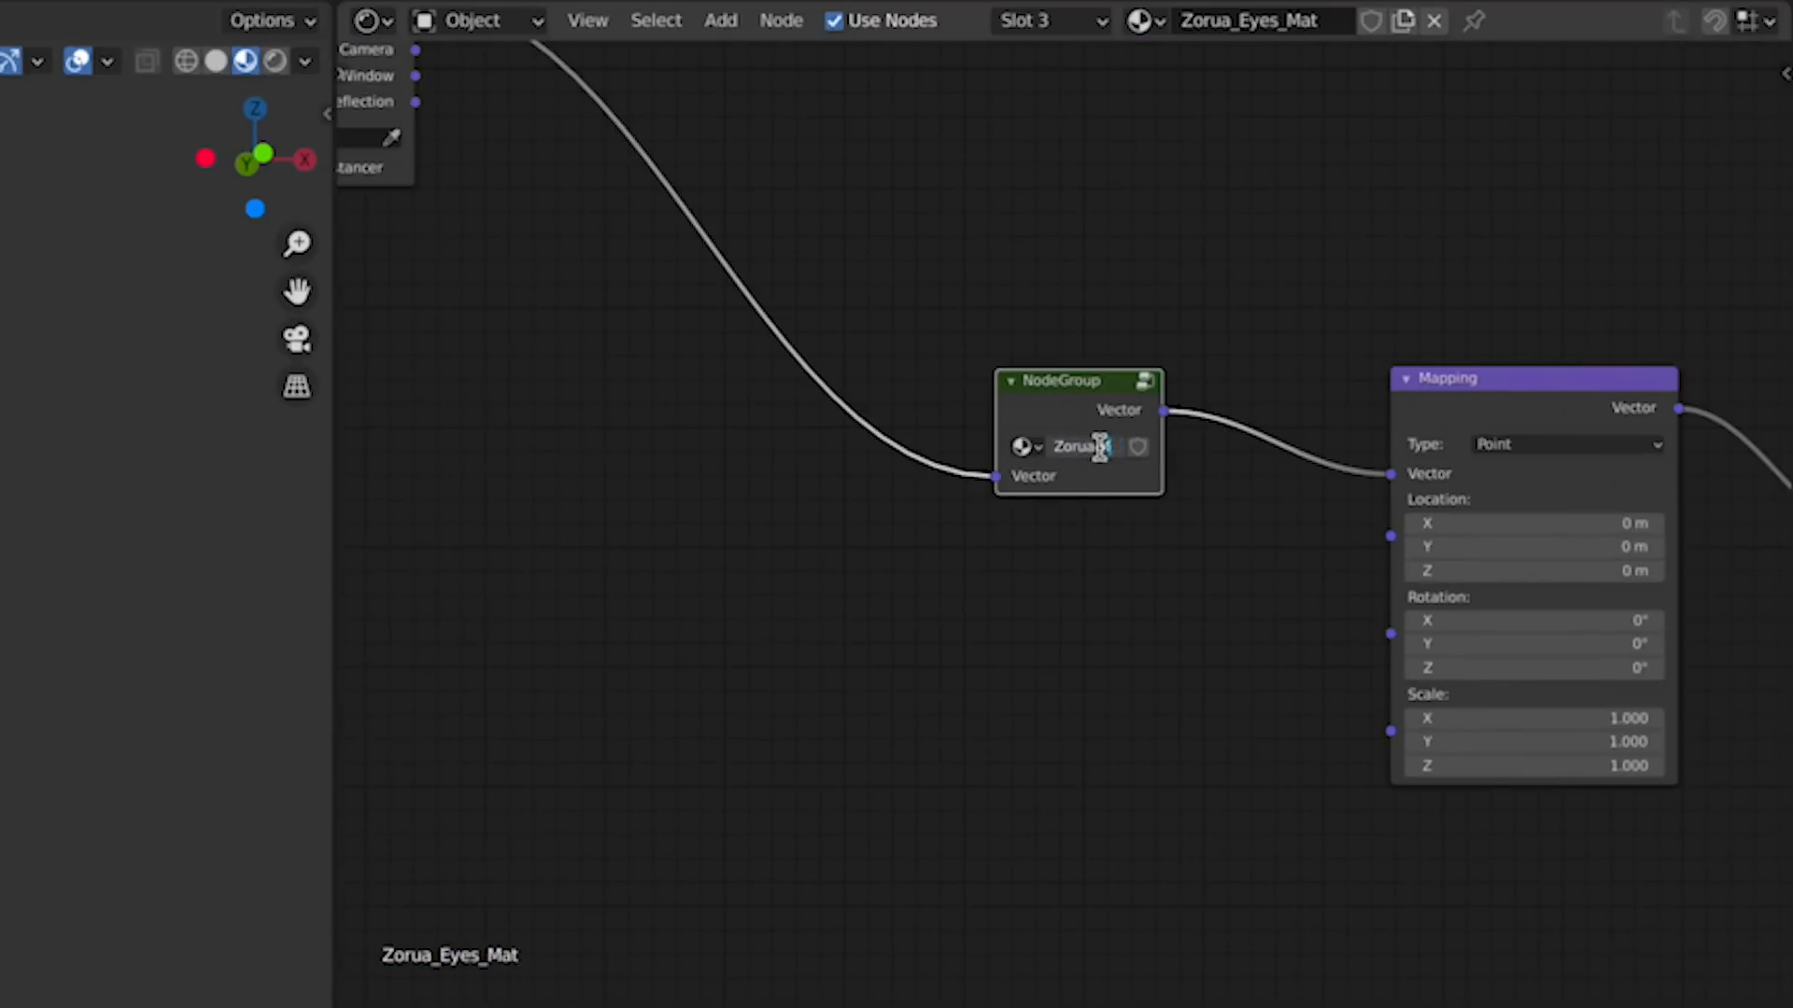
Step: Confirm the node group's name and add a material slot holding an independent copy of Zorua_Eyes_Mat
key("Return")
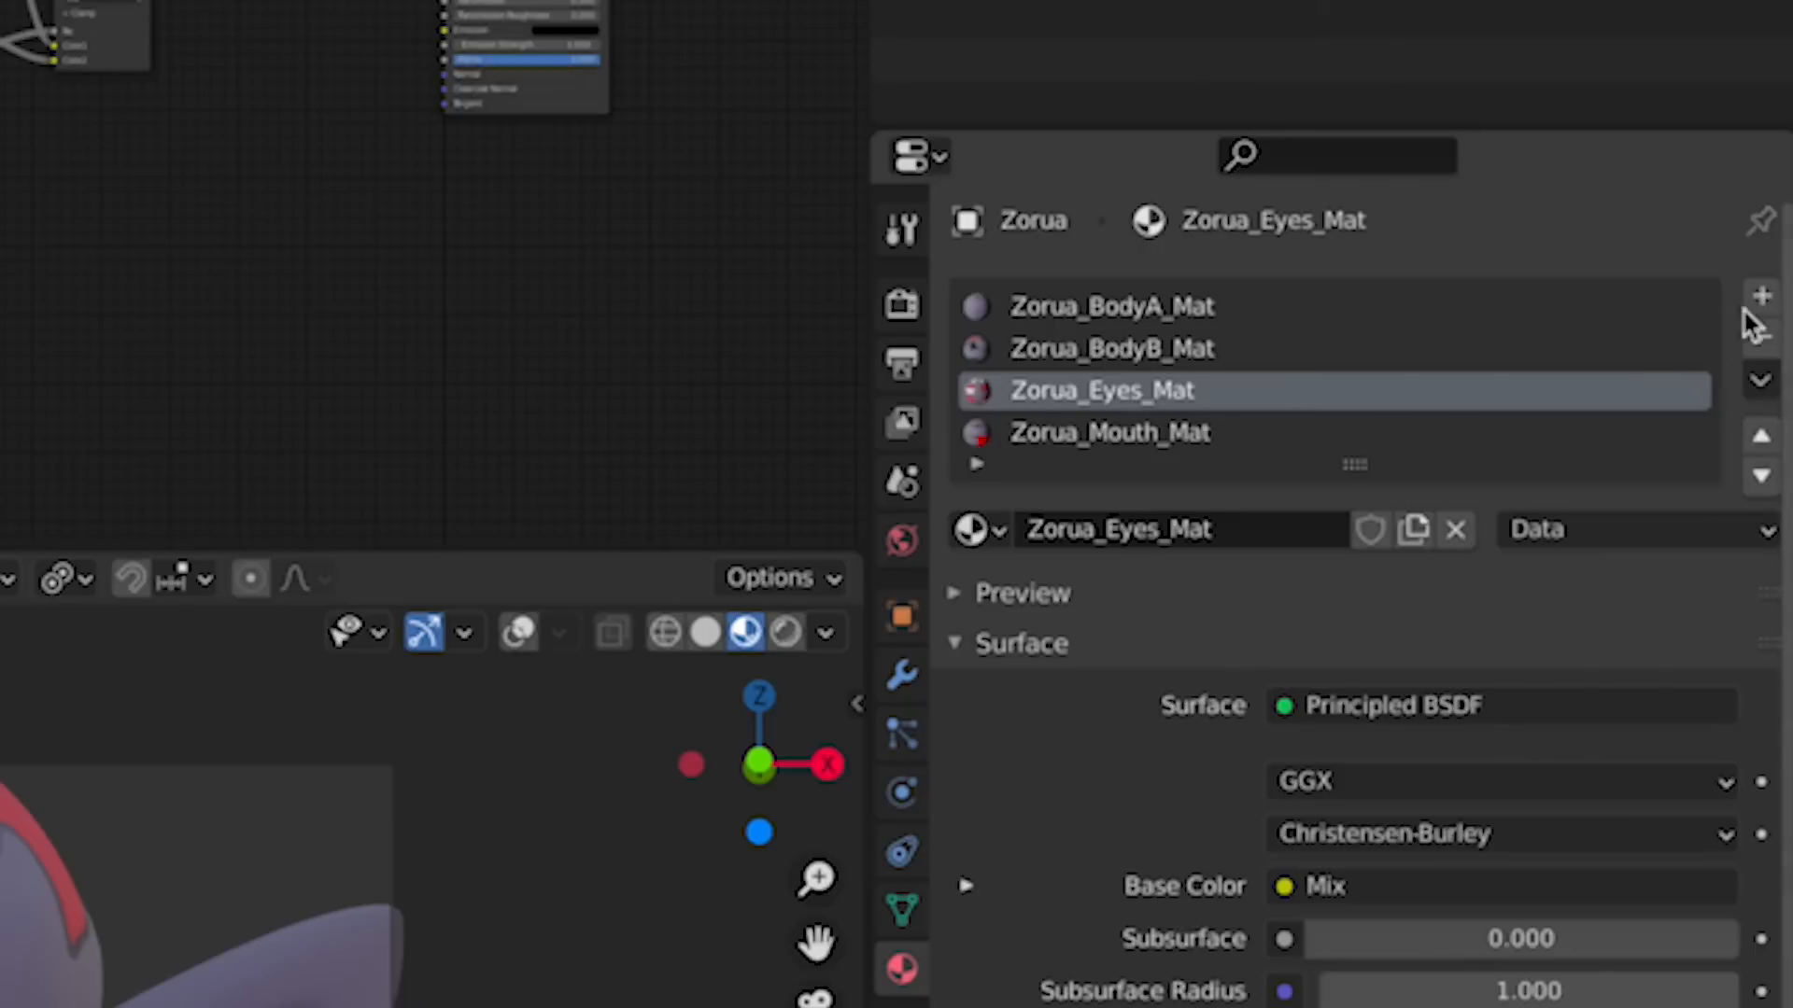
left_click(1761, 297)
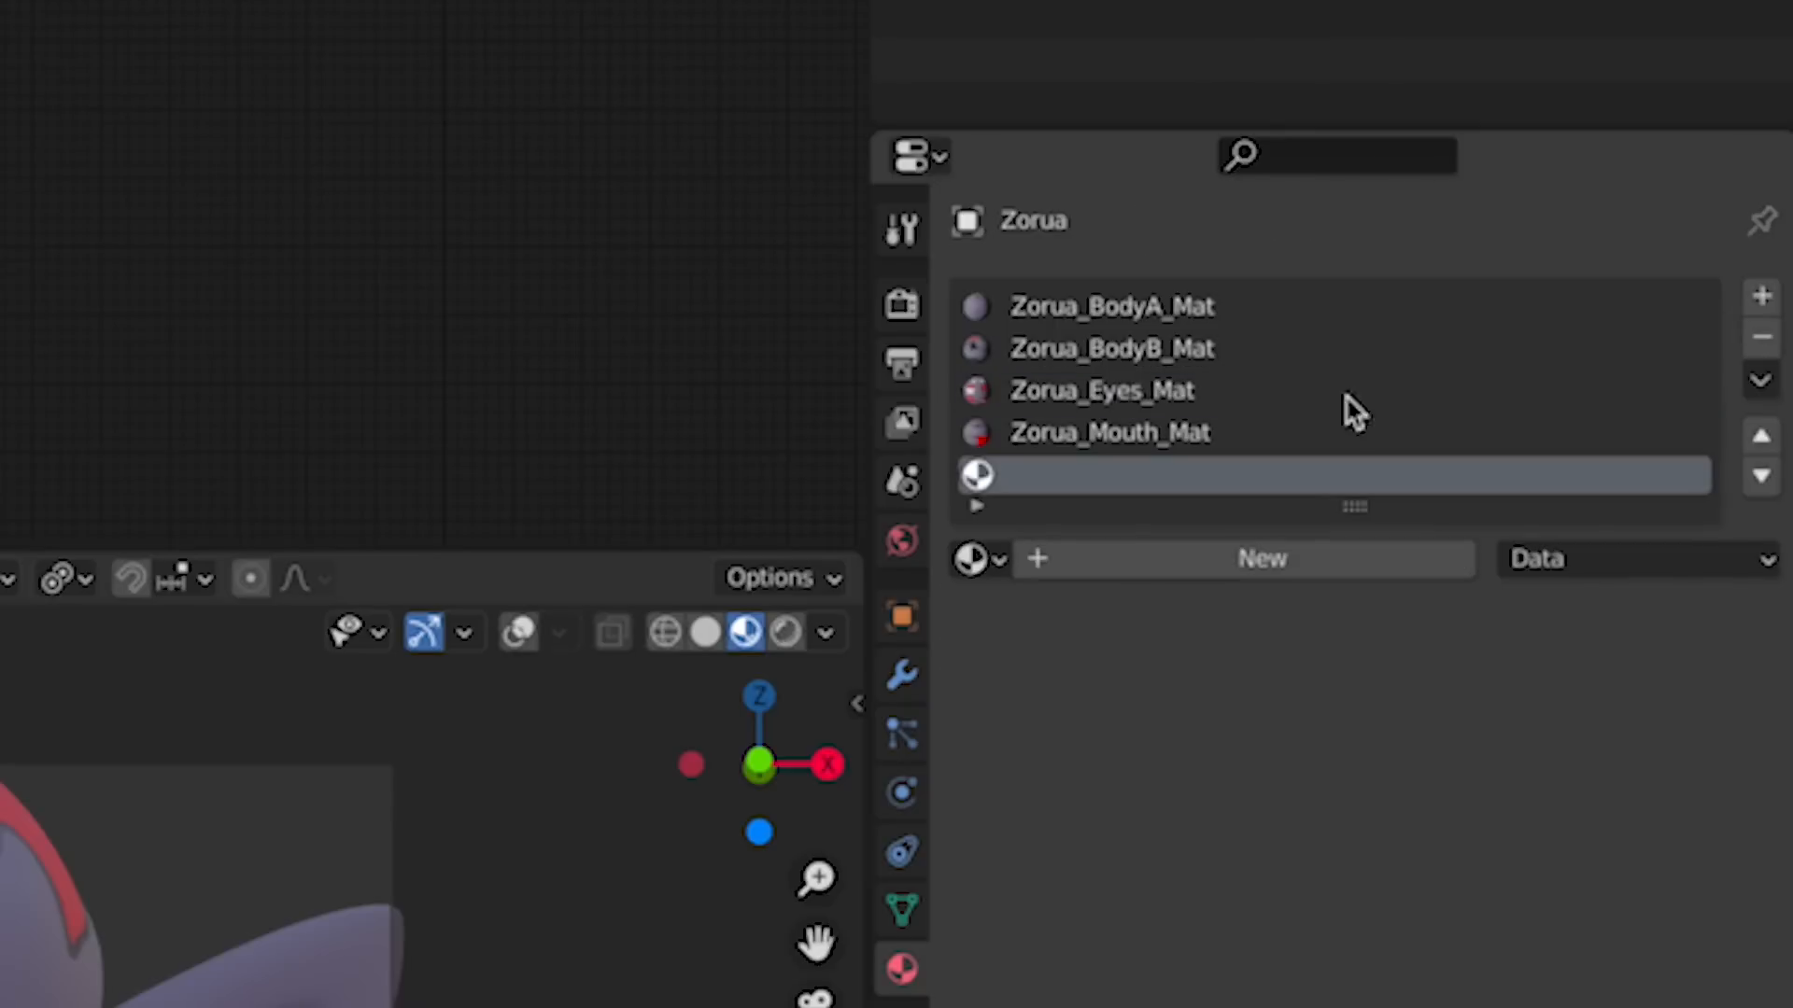
left_click(976, 558)
left_click(1108, 743)
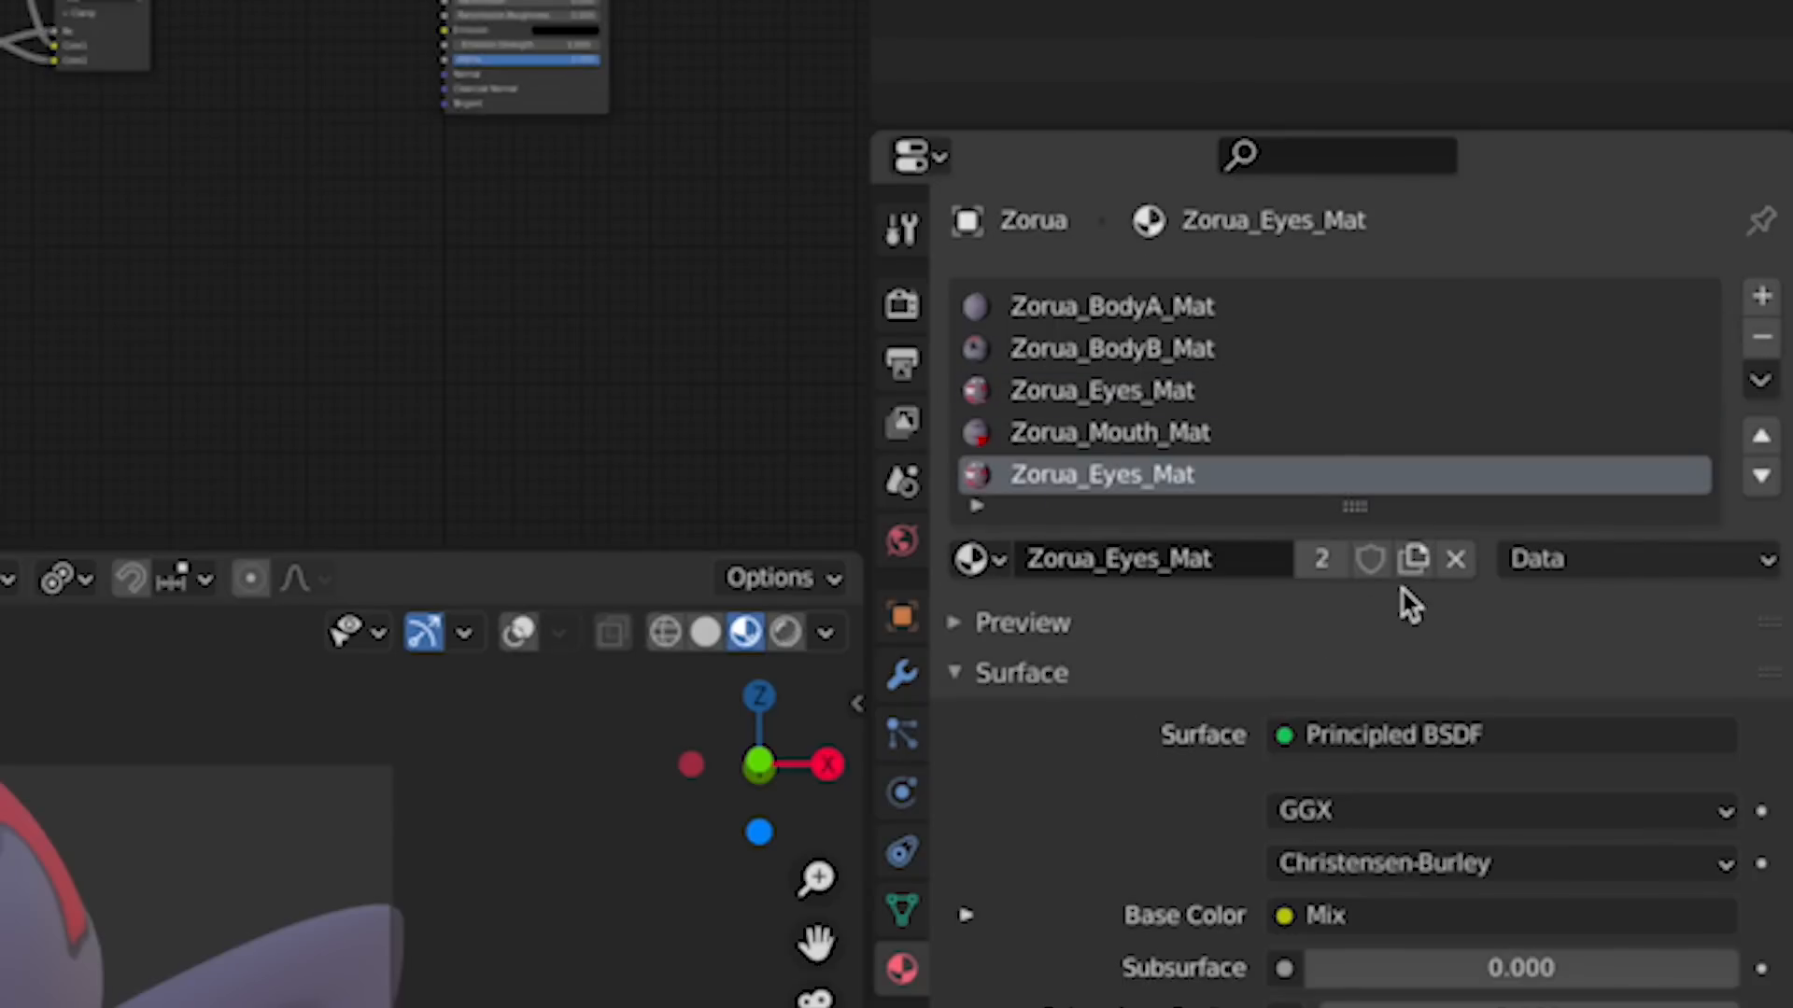
left_click(1415, 559)
Step: Rename the copied eye material as Zorua_REye_Mat
double_click(1131, 559)
type("REye")
left_click(1271, 559)
key("BackSpace")
key("BackSpace")
key("BackSpace")
key("BackSpace")
key("Return")
Step: Rename the original Zorua_Eyes_Mat as Zorua_LEye_Mat
left_click(1102, 391)
double_click(1131, 558)
type("LEye")
key("Return")
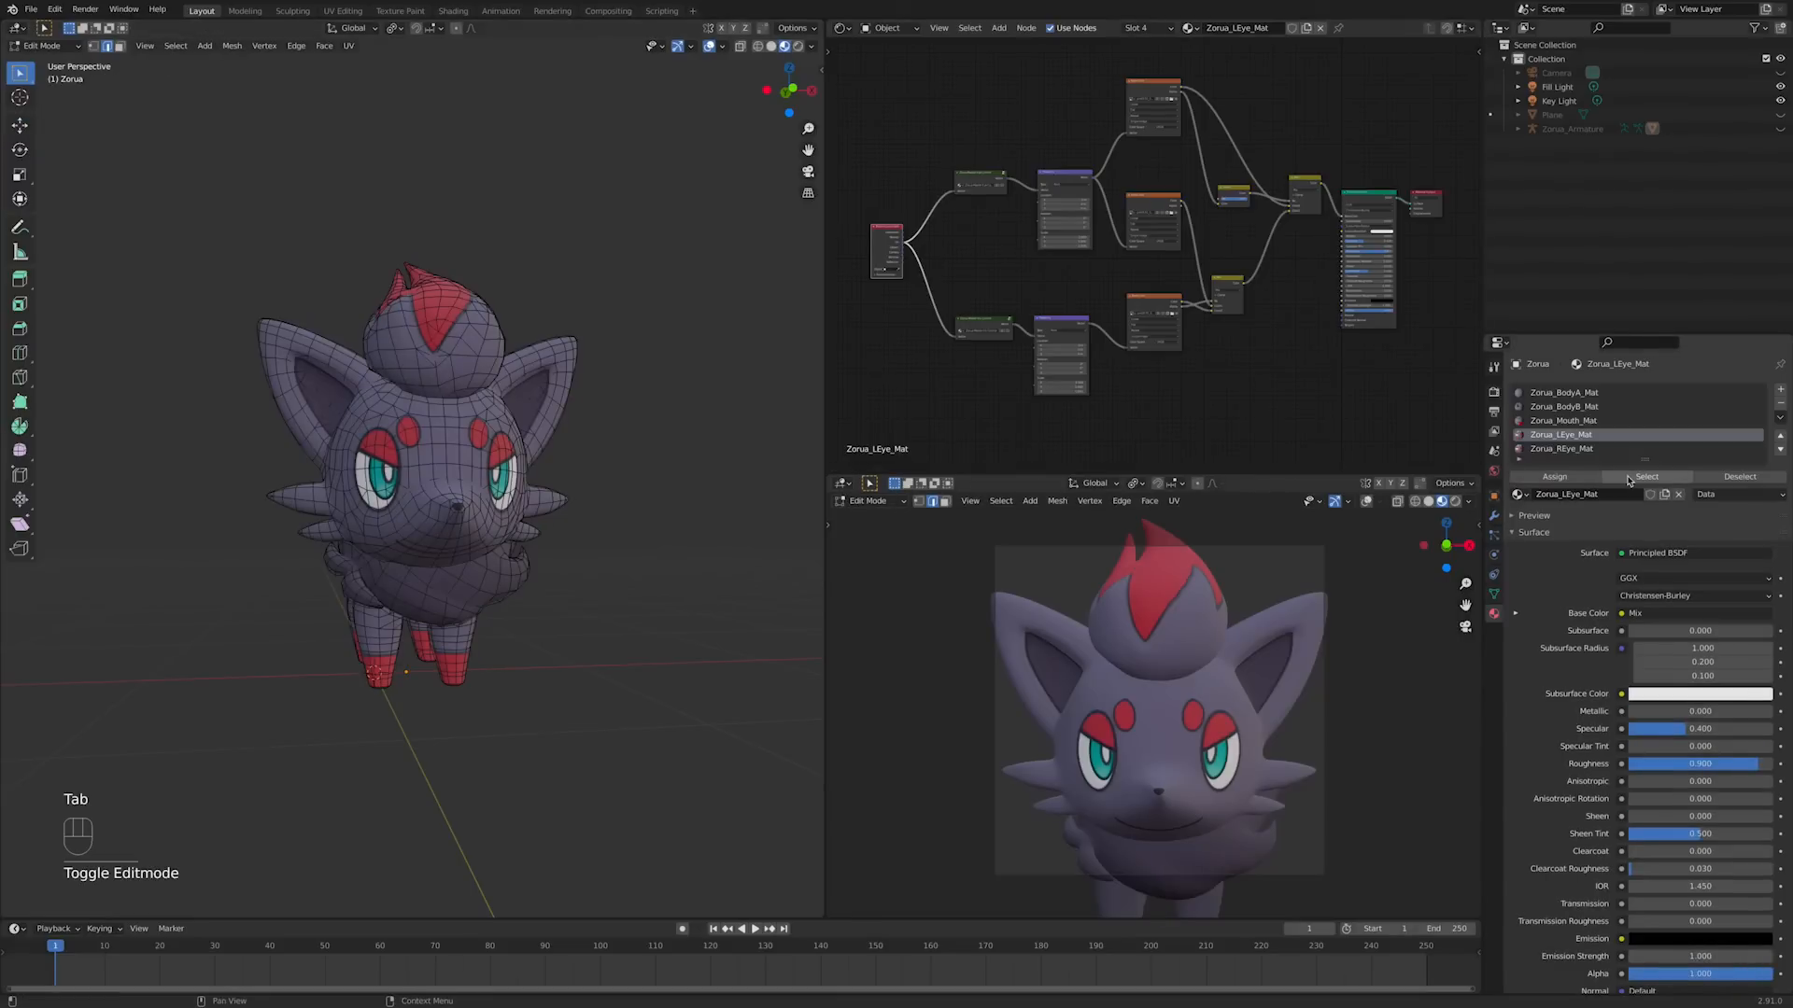
Step: Select the faces using Zorua_LEye_Mat, deselect Zorua's left eye, and assign Zorua_REye_Mat to the remaining right eye
left_click(1647, 477)
middle_click_drag(635, 425, 577, 413)
key("1")
key("b")
middle_click_drag(420, 409, 577, 554)
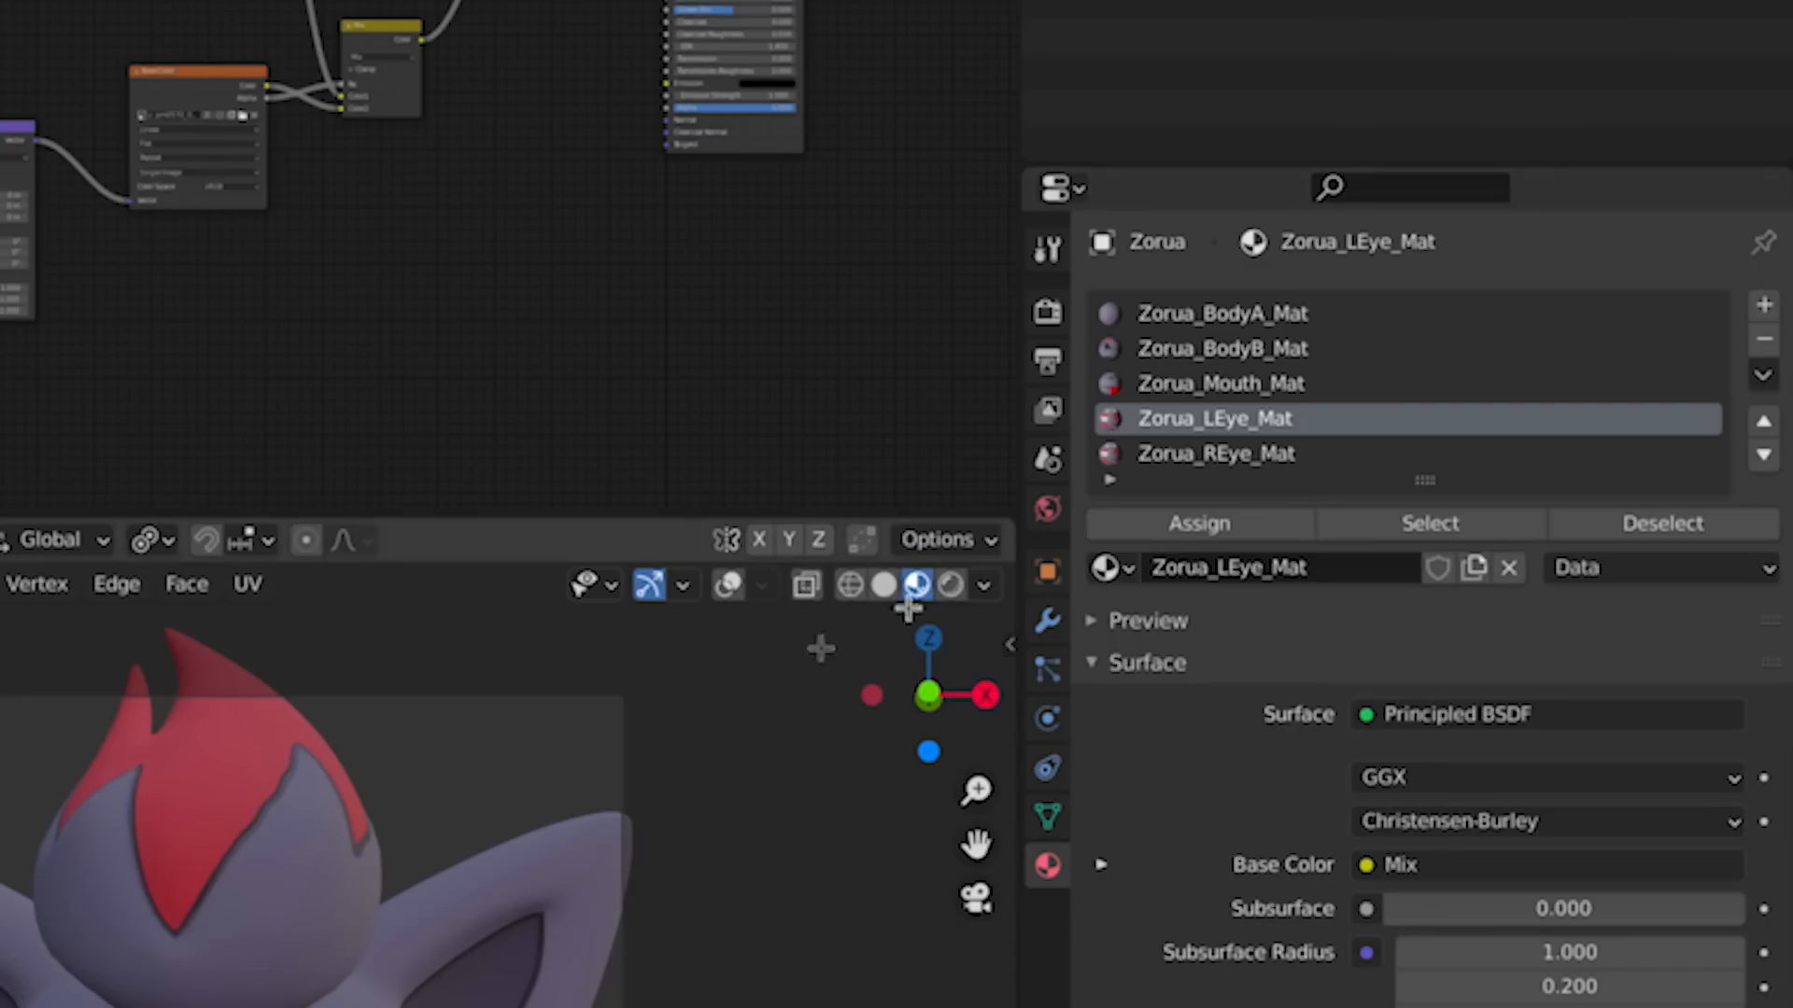
left_click(1219, 454)
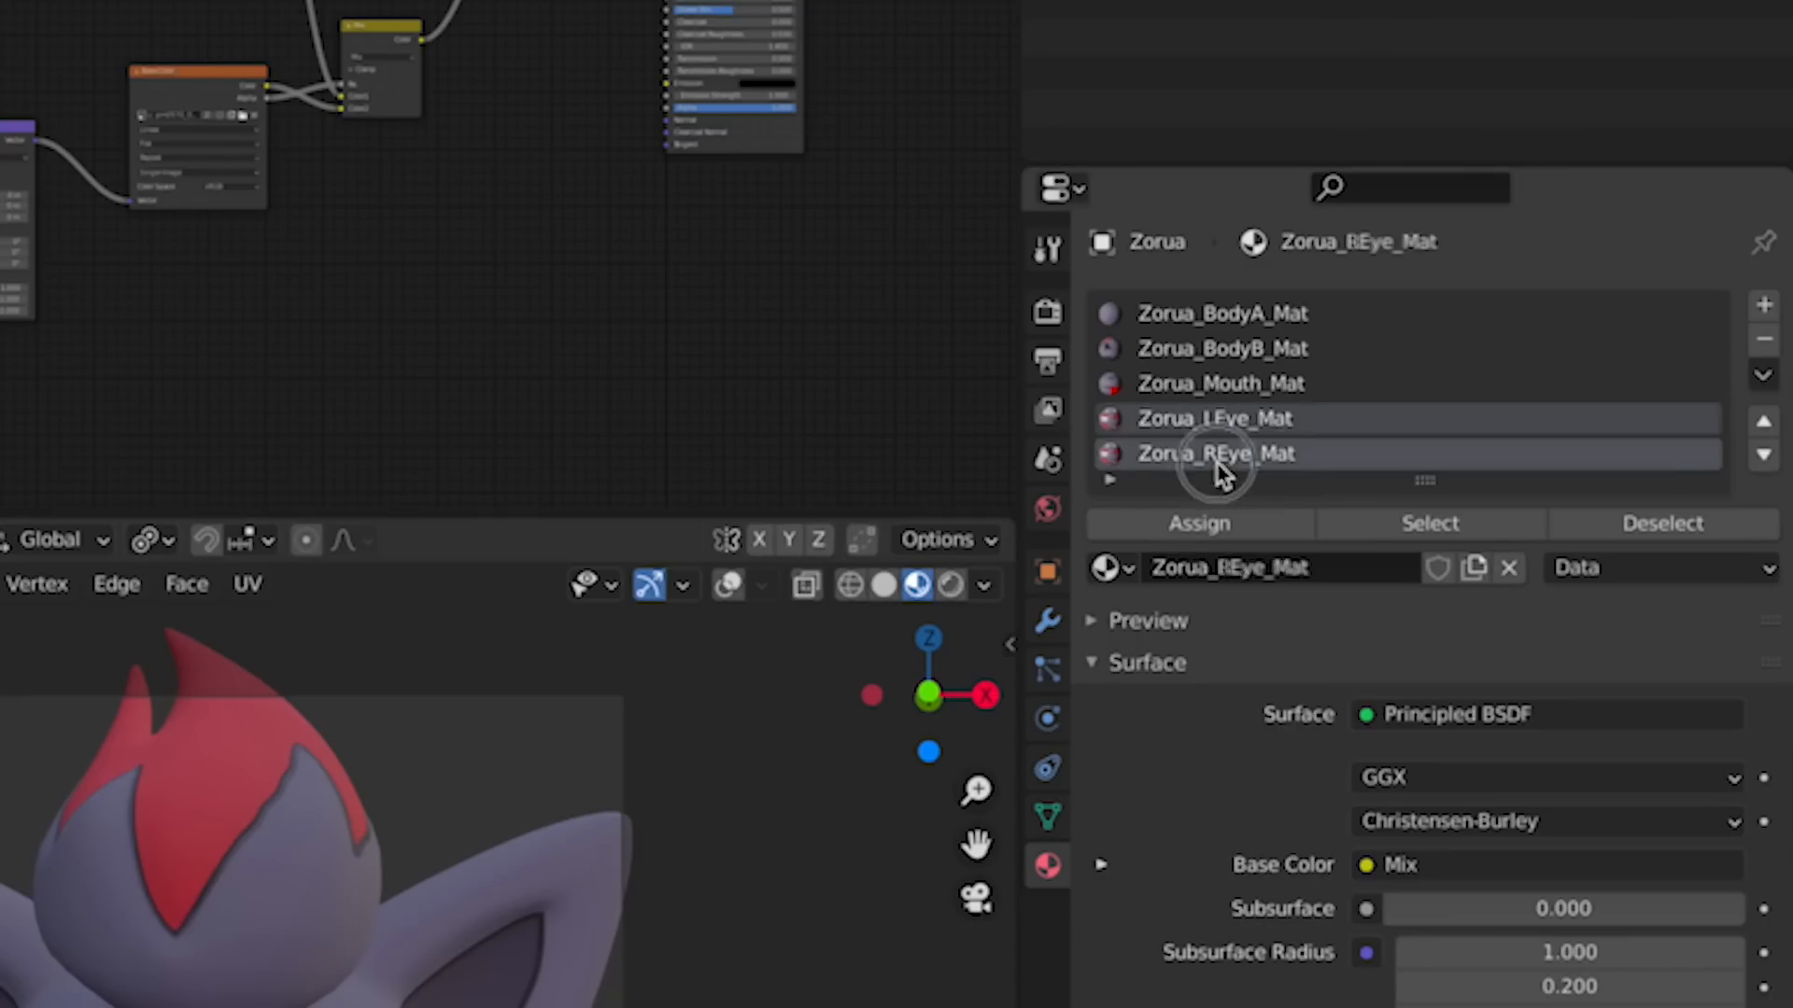
left_click(1203, 520)
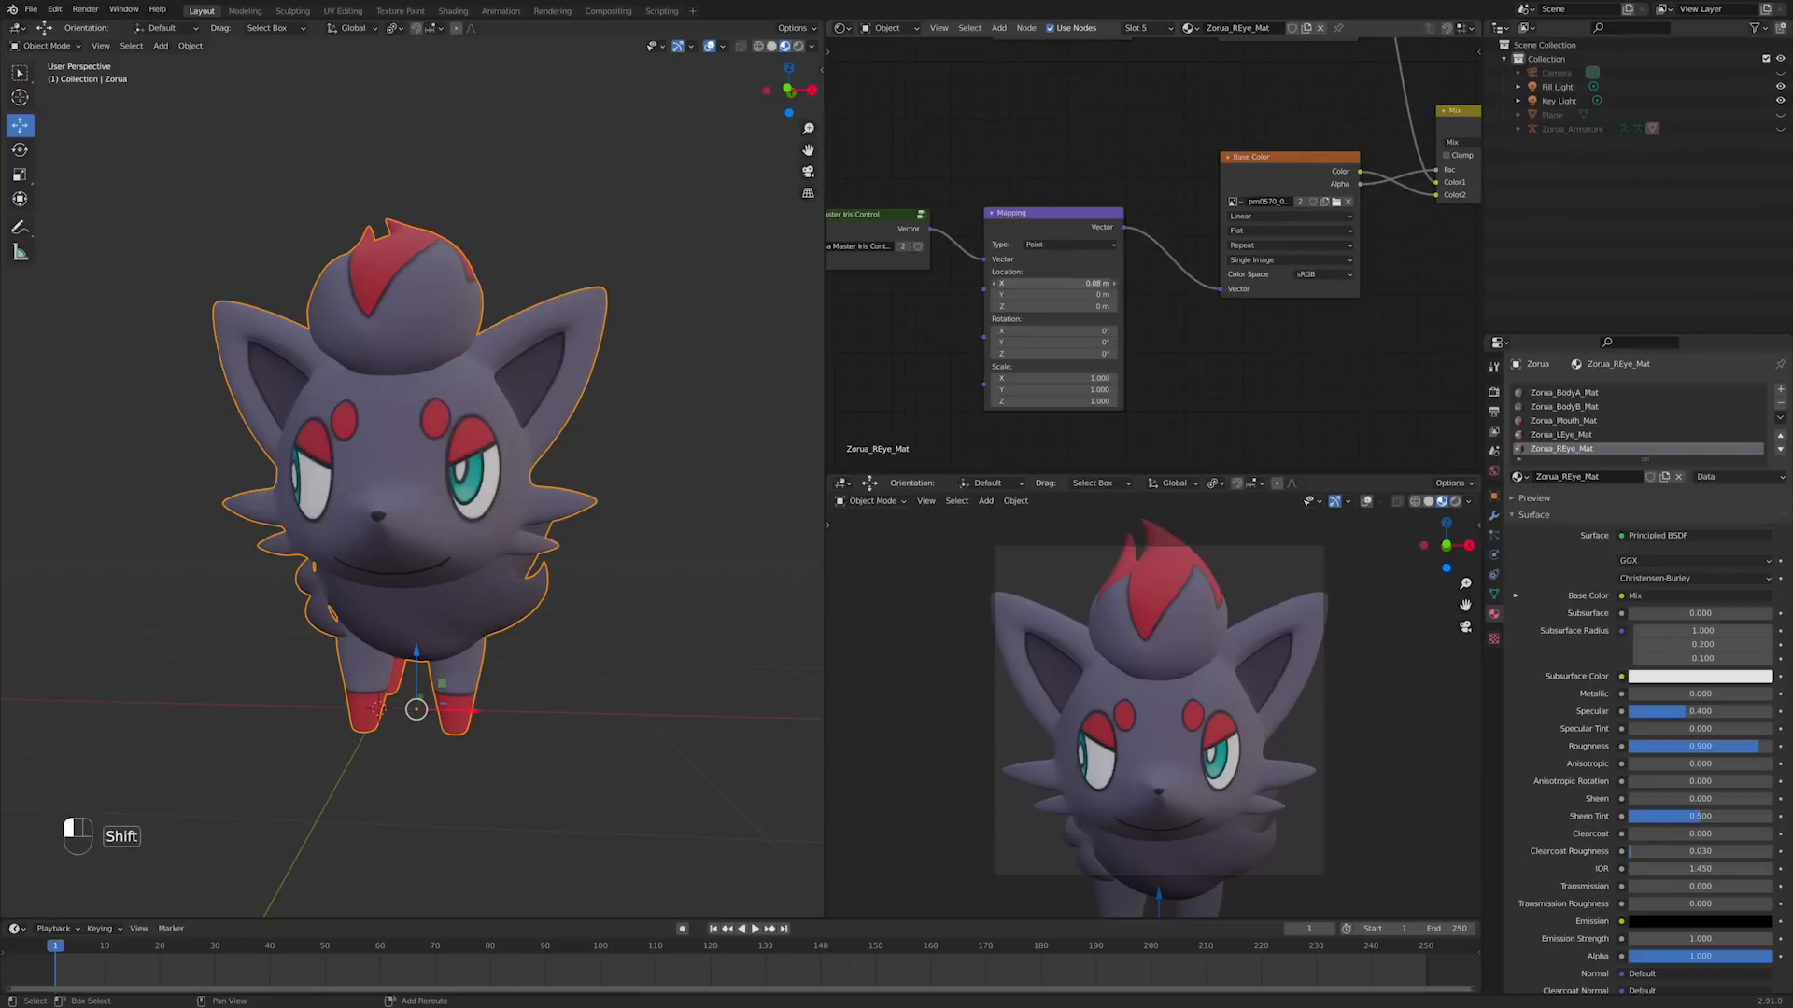
Step: Test eye control by shifting the iris Mapping's X location in Zorua_REye_Mat and adjusting the mapping inside Zorua_LEye_Mat's Master Iris Control group
mouse_move(1053, 283)
left_mouse_down("shift")
mouse_move(1013, 283)
mouse_move(1068, 282)
left_mouse_up("shift")
left_click(1560, 436)
middle_click_drag(1036, 235, 1300, 263)
left_click(1142, 262)
key("Tab")
mouse_move(1160, 312)
left_mouse_down("shift")
mouse_move(1178, 312)
mouse_move(1153, 312)
left_mouse_up("shift")
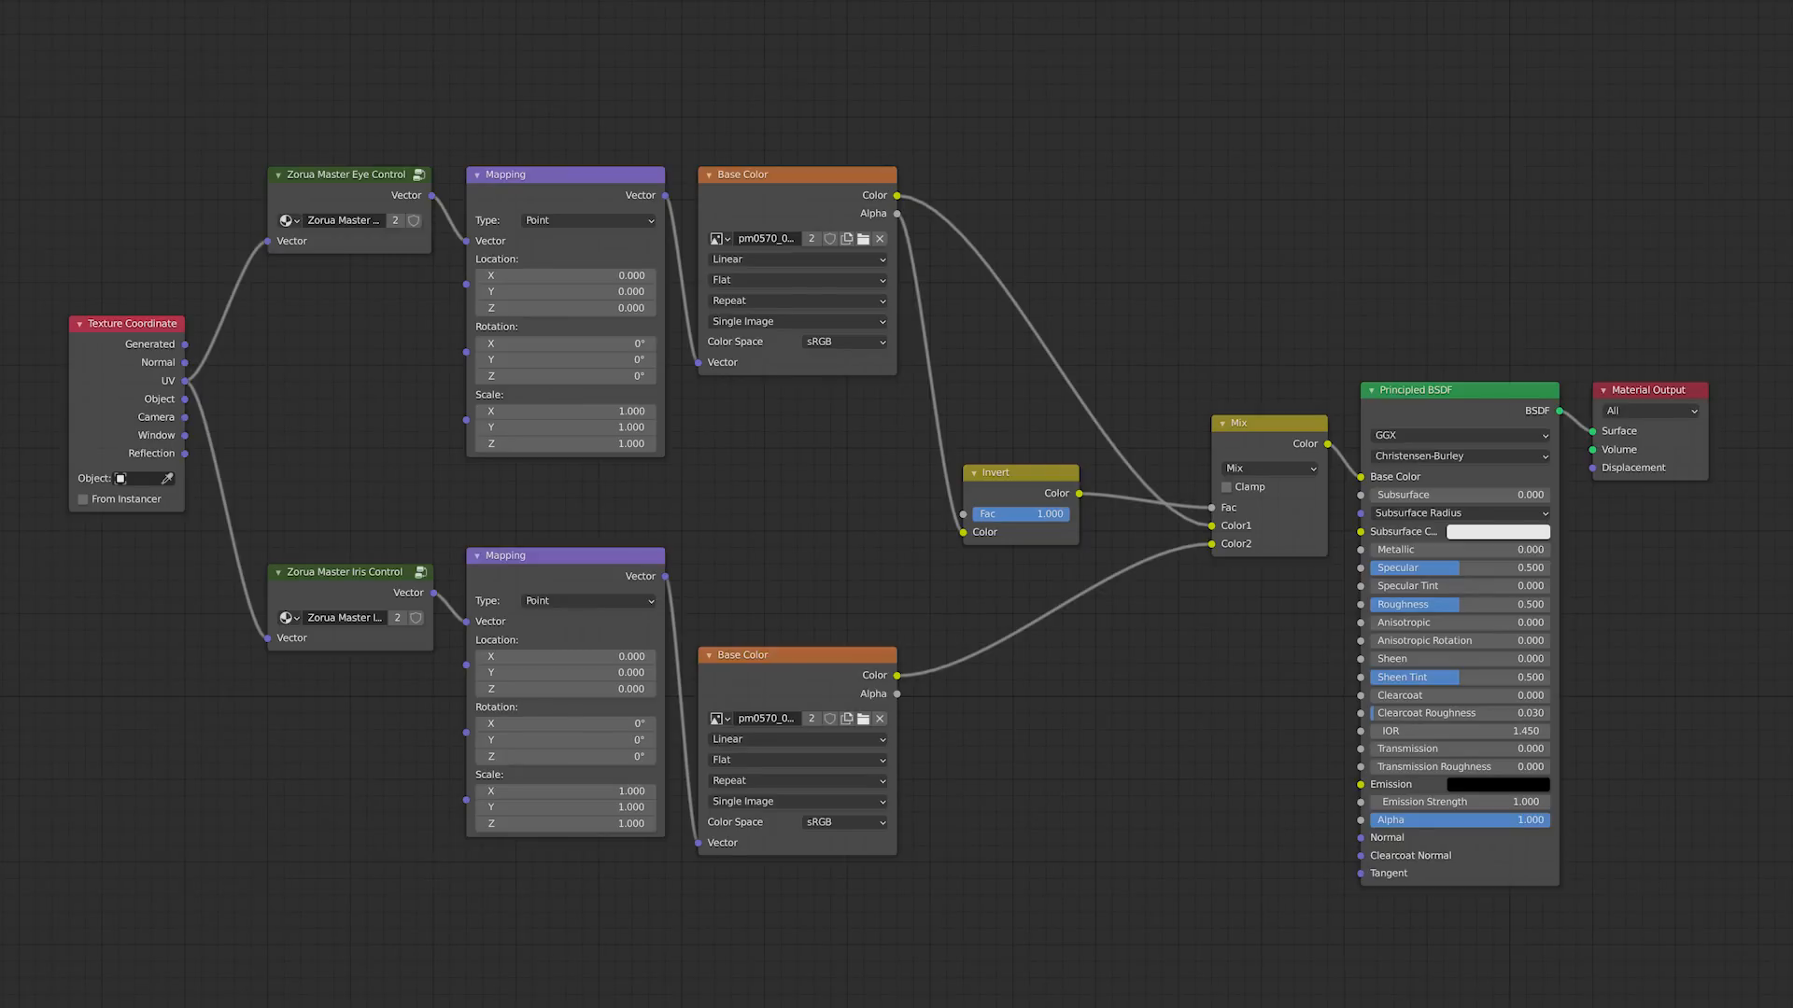
Step: Render the current frame of Zorua
key("F12")
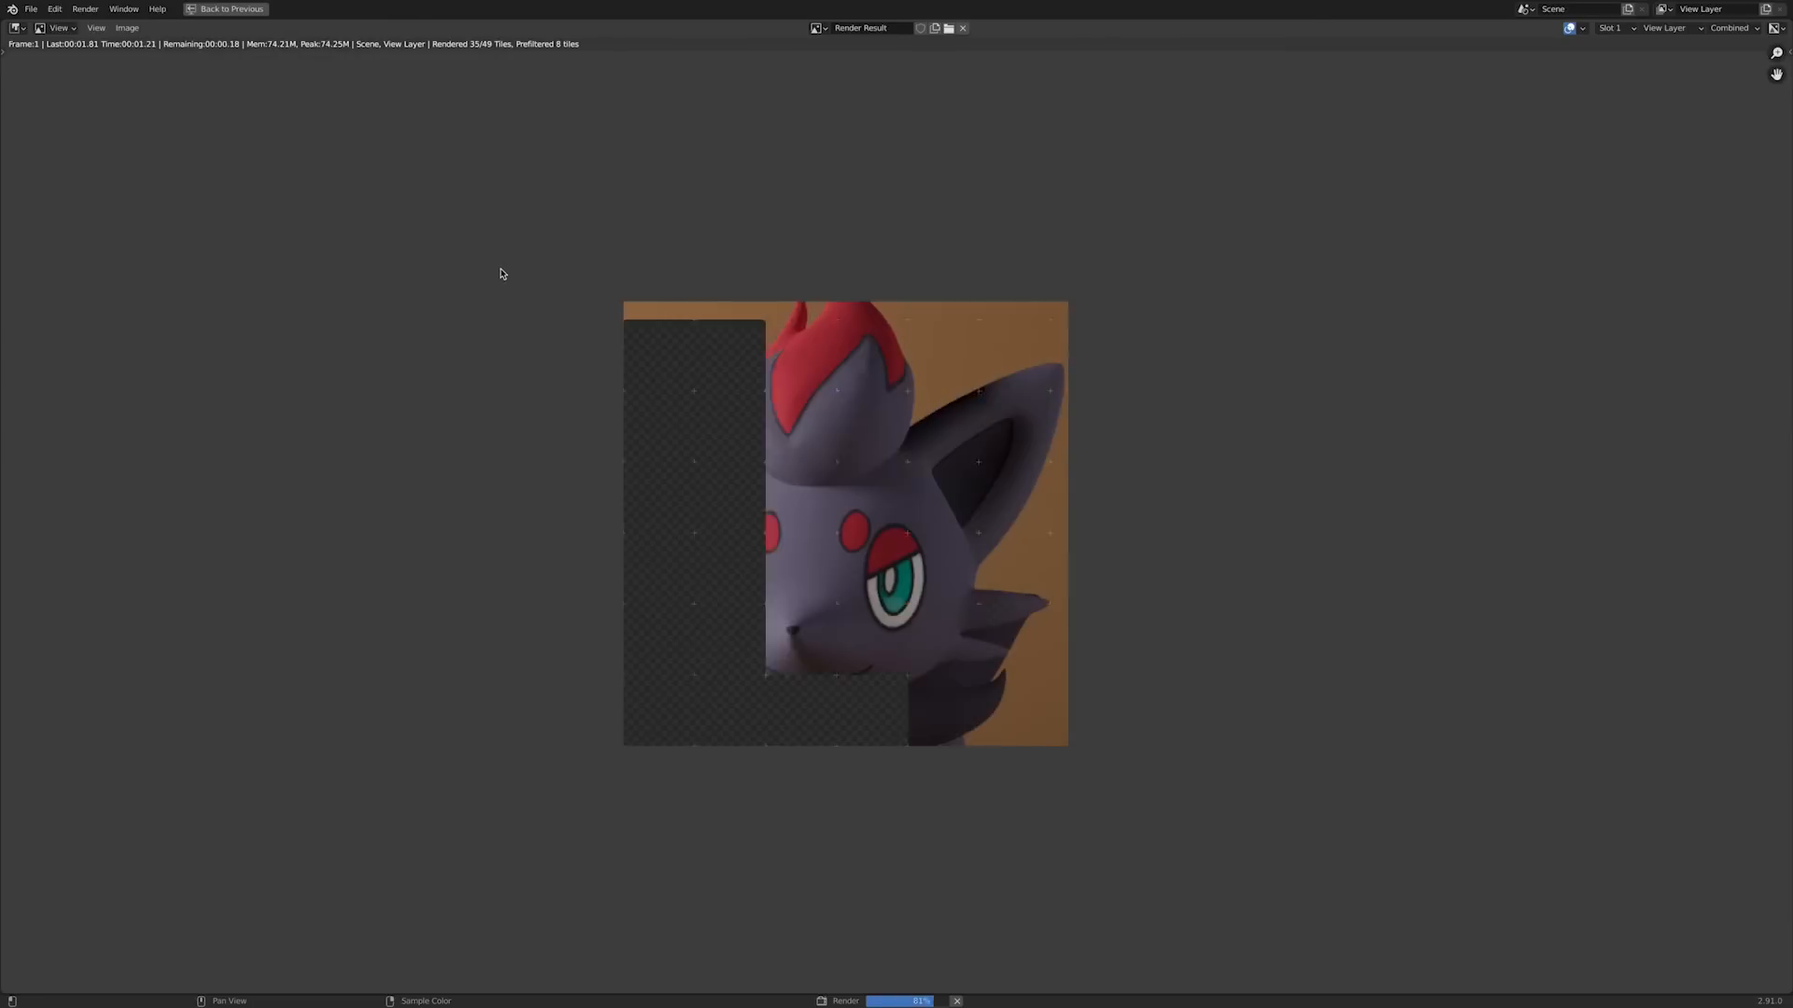